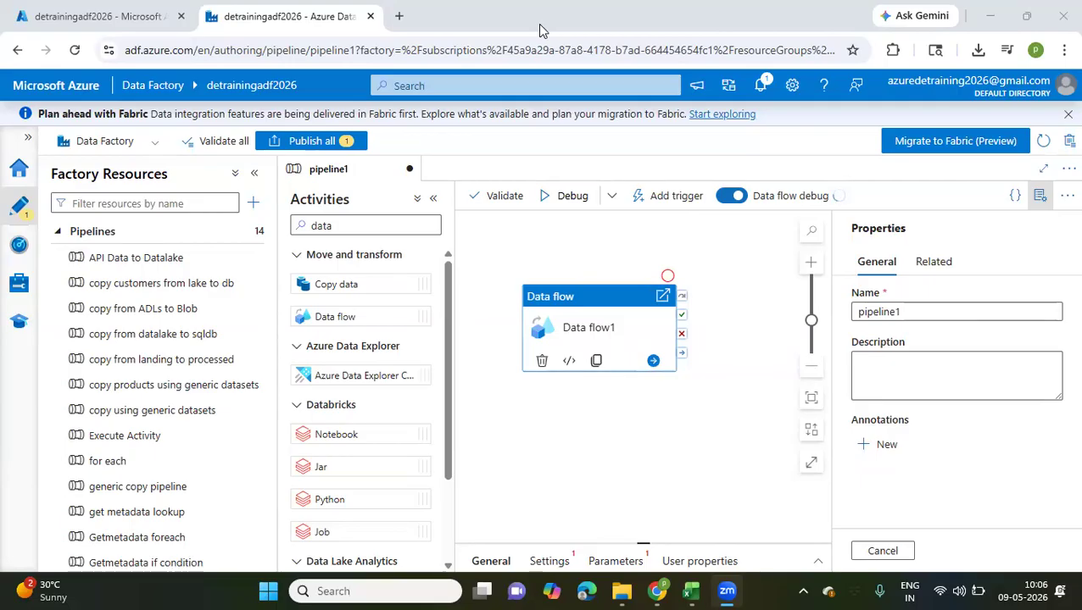
Open the API Data to Datalake pipeline and add a Web activity on the canvas, apart from the Copy api data activity
click(167, 260)
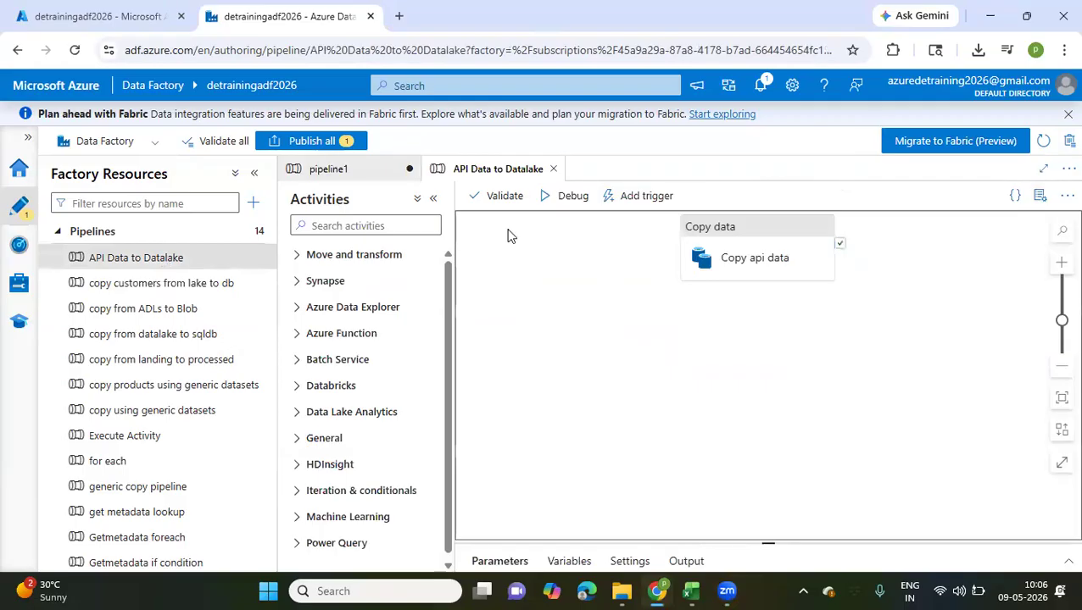
click(410, 226)
text(web)
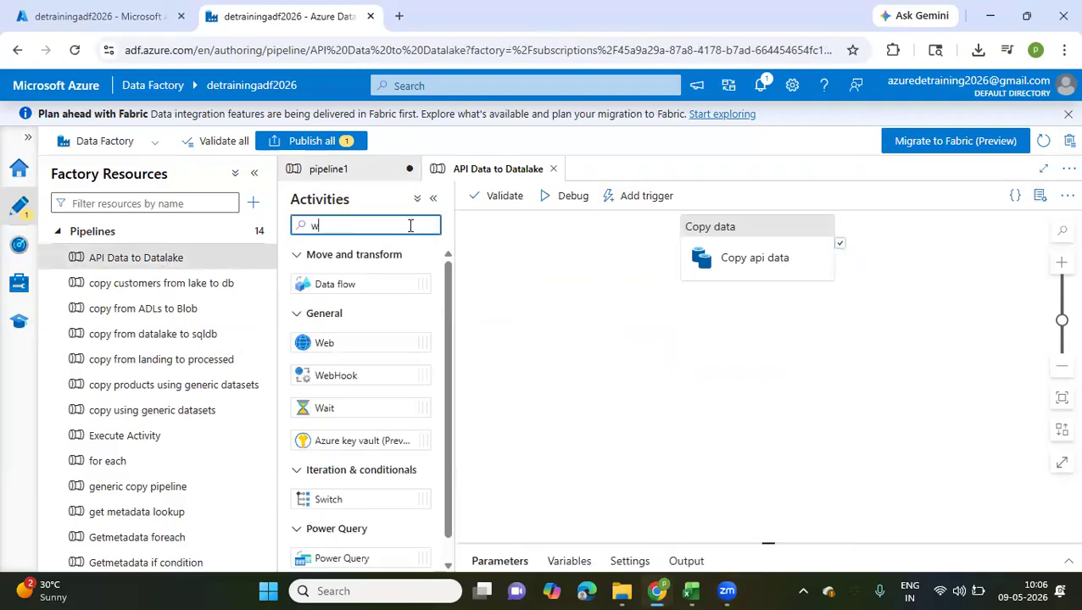
drag(336, 285, 559, 366)
drag(727, 244, 863, 272)
click(580, 367)
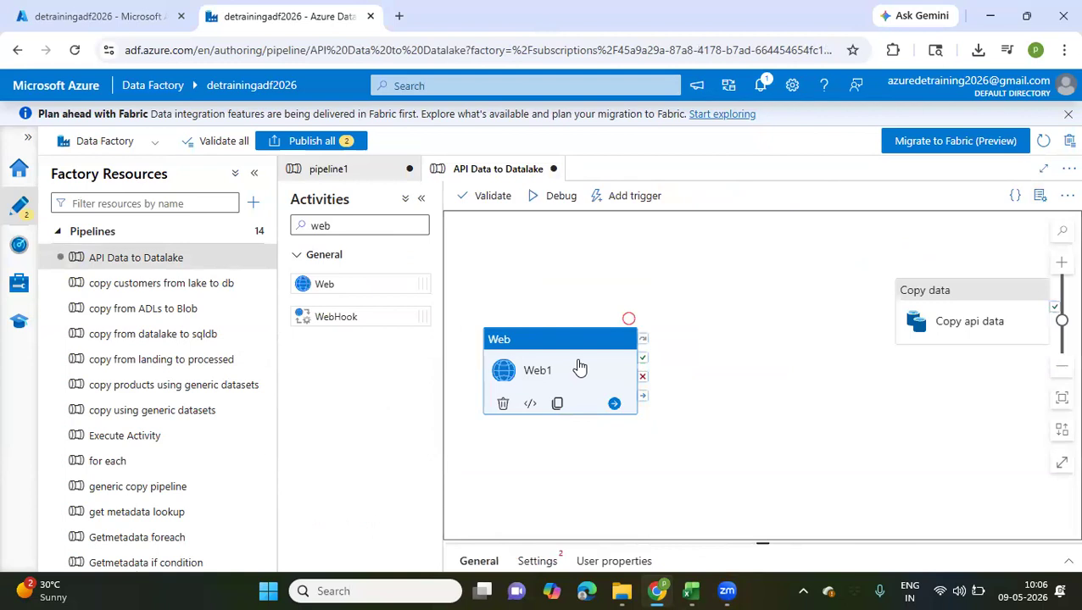
Show the Web activity's URL, method and authentication settings, and delete the activity from the pipeline
scroll(579, 366, down, 3)
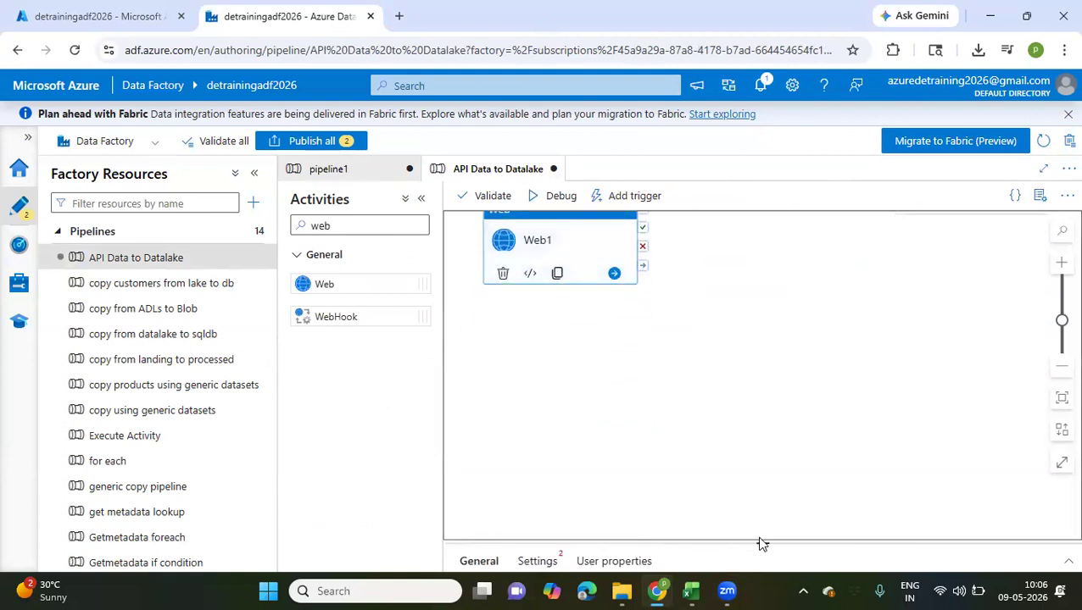
drag(761, 544, 717, 340)
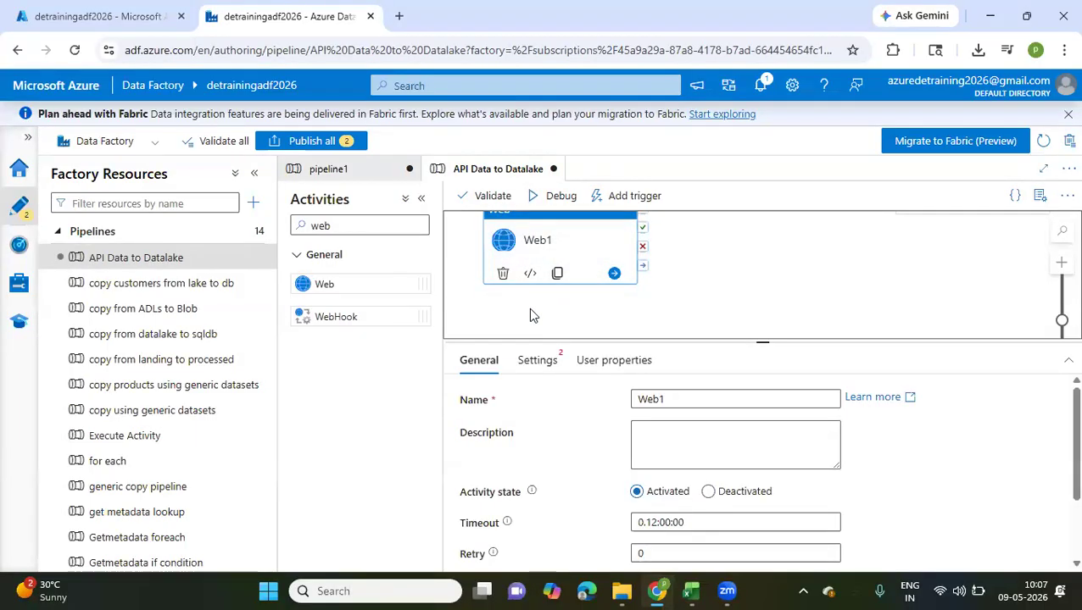
click(539, 366)
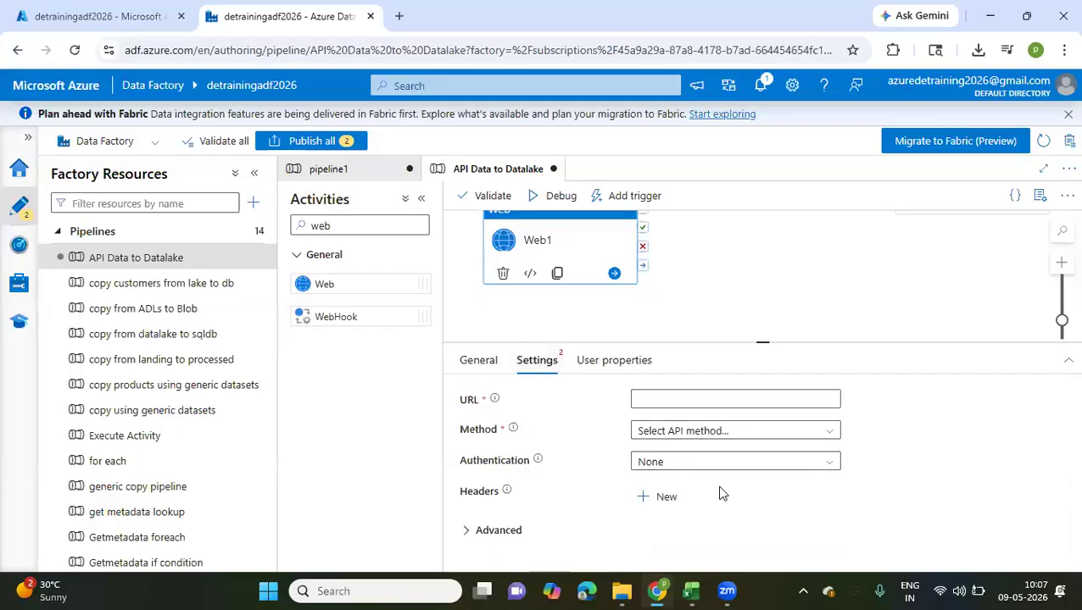
drag(539, 263, 536, 299)
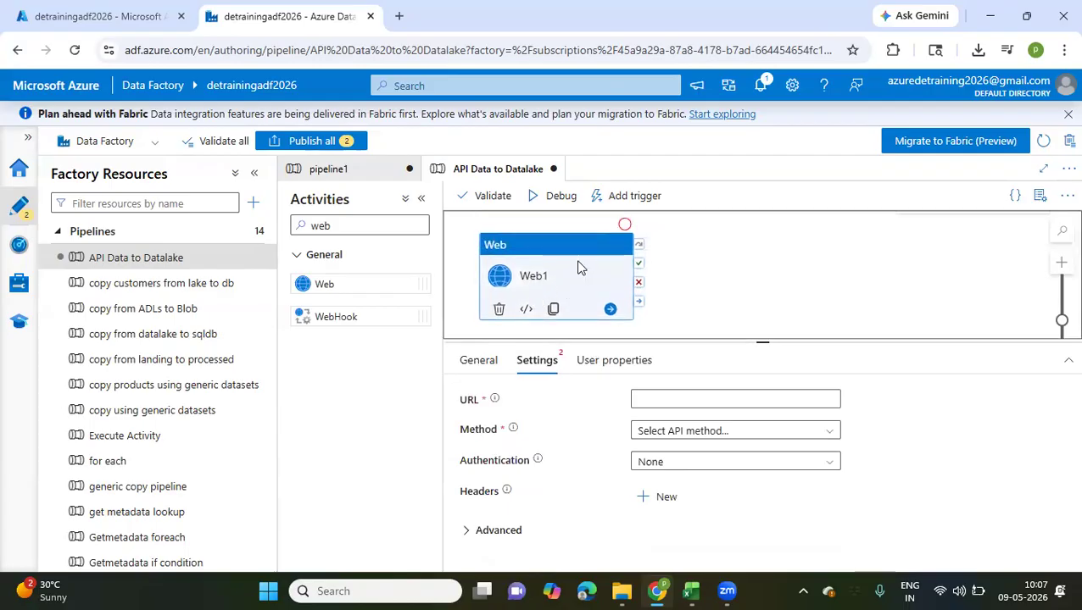
key(Delete)
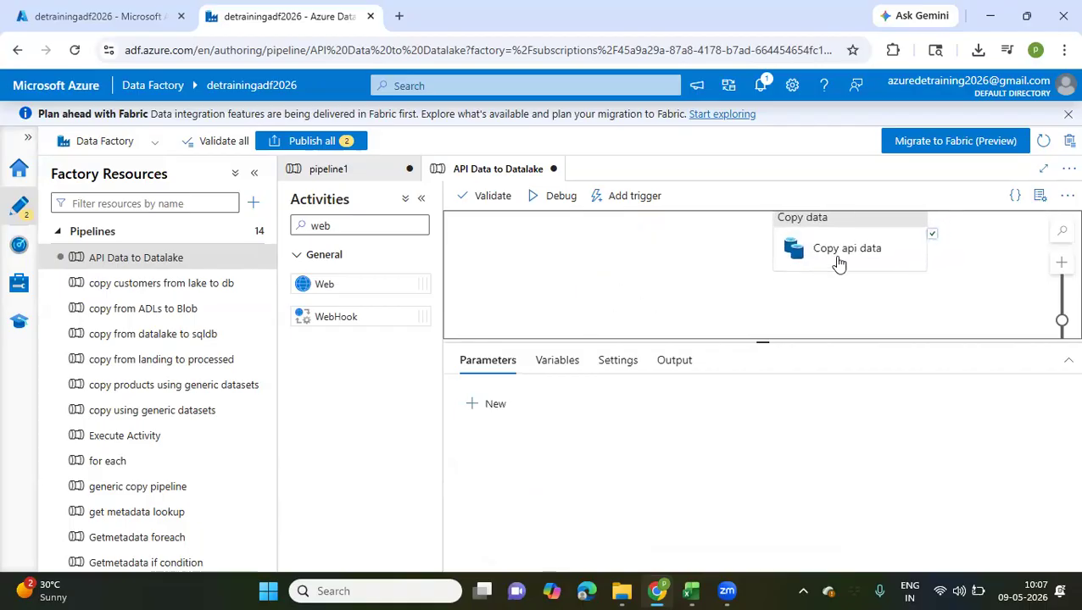
Open the artsdata source dataset of the Copy api data activity and show its connection settings
click(841, 261)
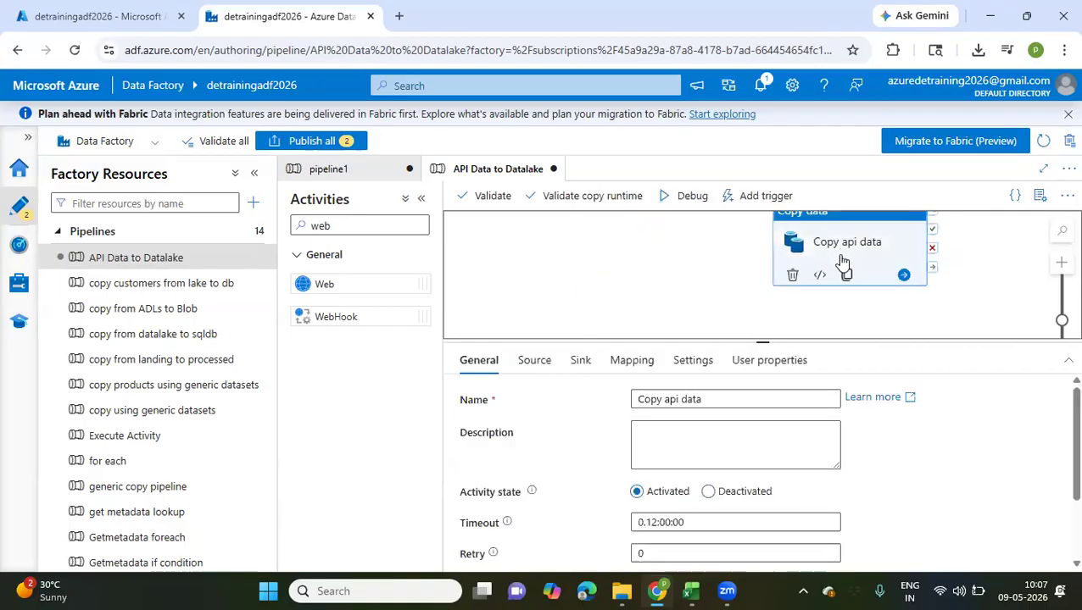
click(532, 360)
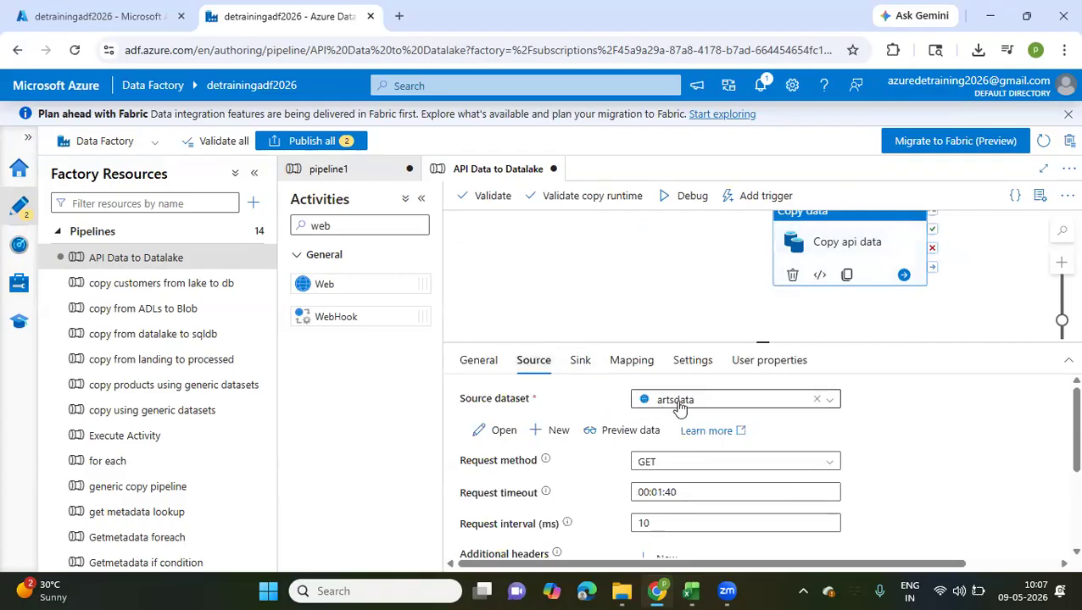
click(498, 430)
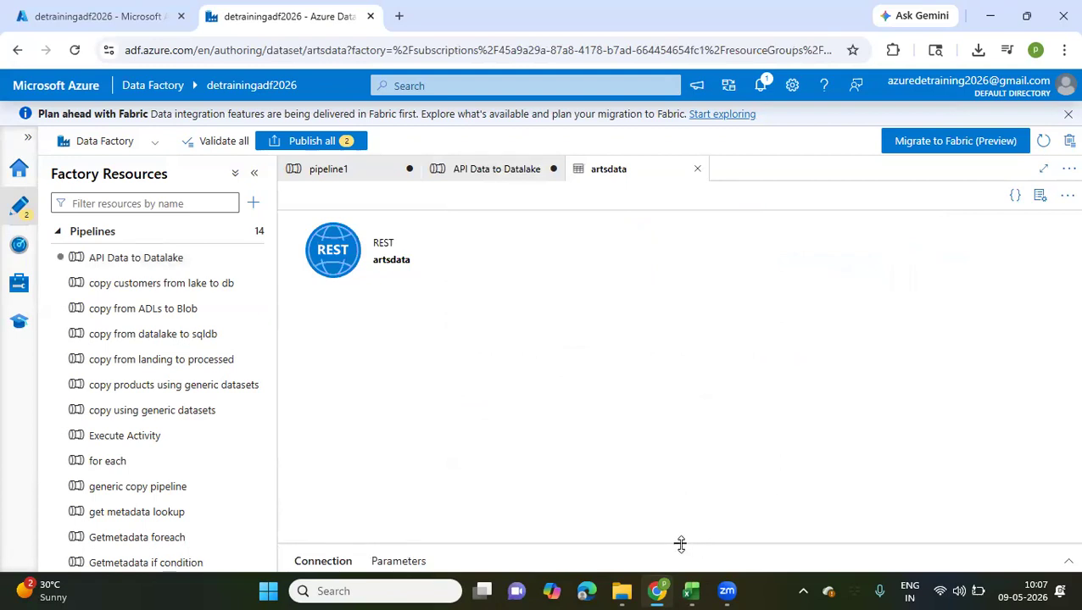
drag(680, 544, 645, 280)
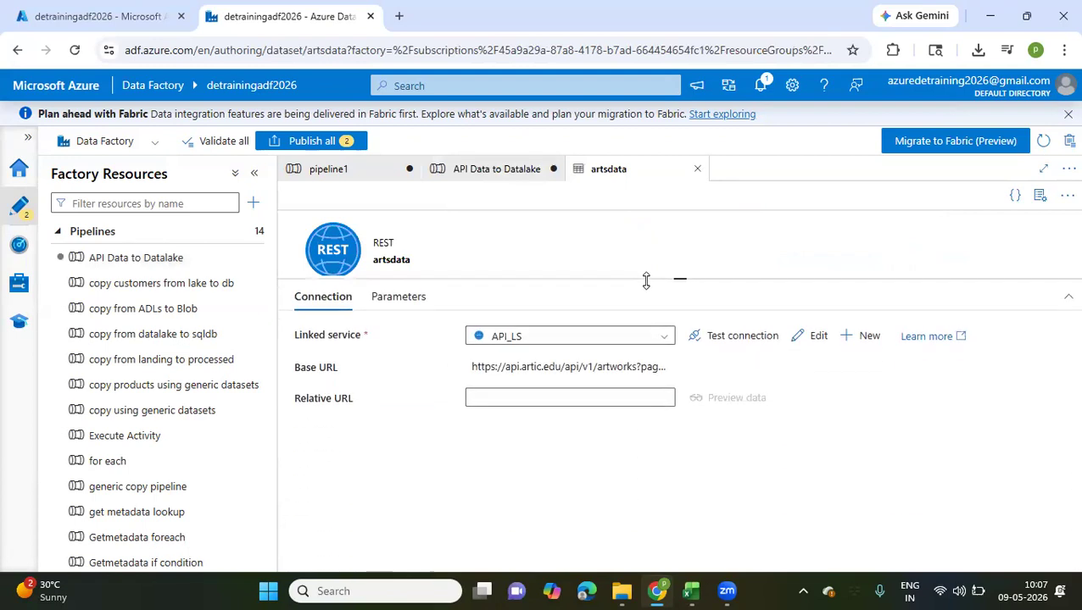
View the details of the API_LS linked service and the blank form for a new REST linked service without saving either
click(804, 336)
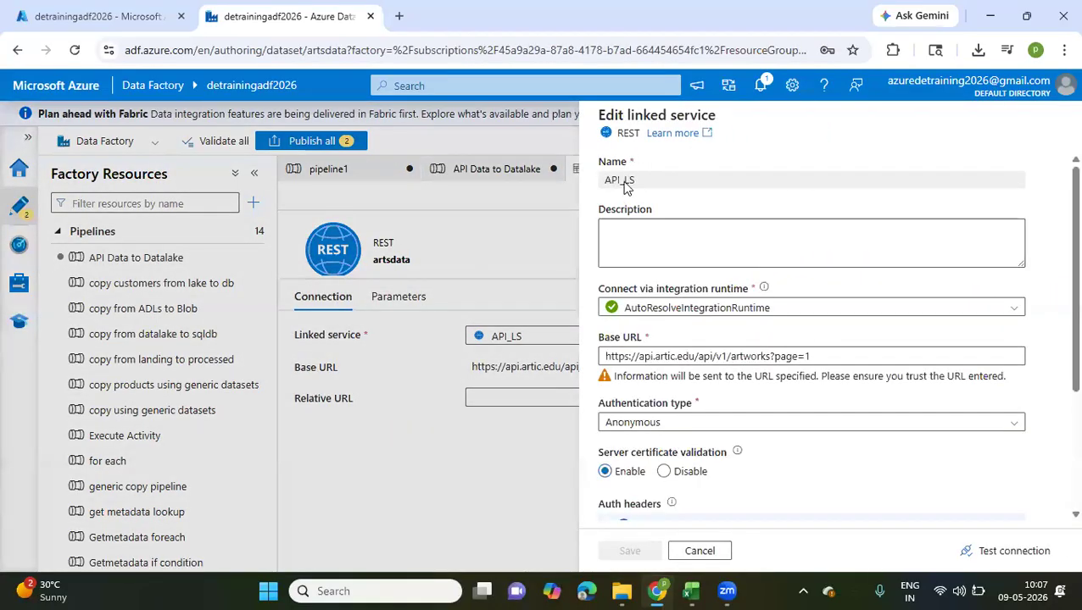
click(700, 551)
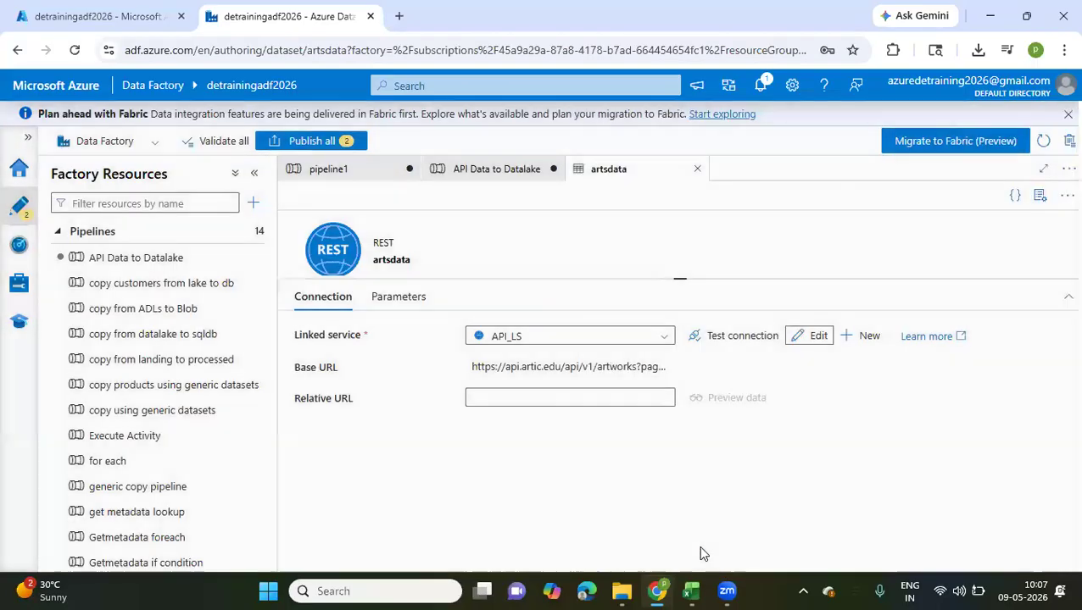
click(871, 340)
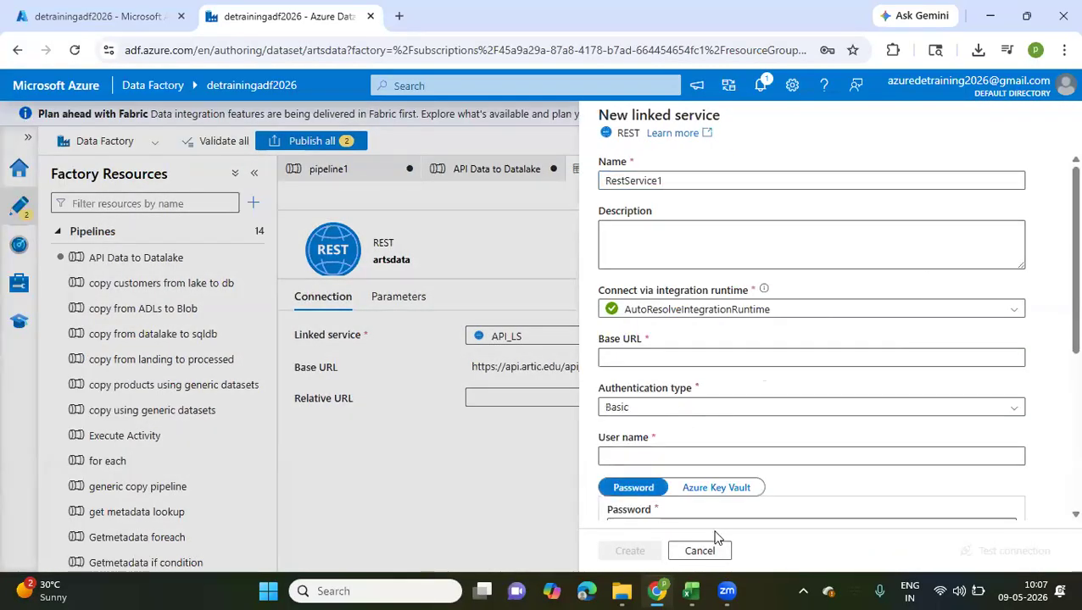
click(693, 551)
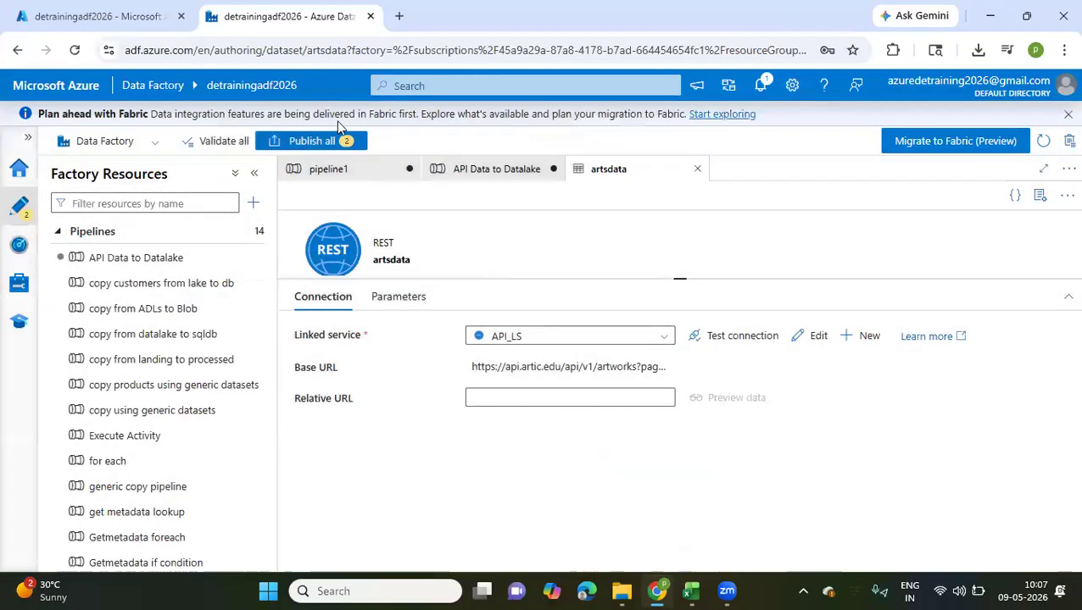
Reposition the Copy api data activity in the API Data to Datalake pipeline and try to publish all pending changes
click(328, 174)
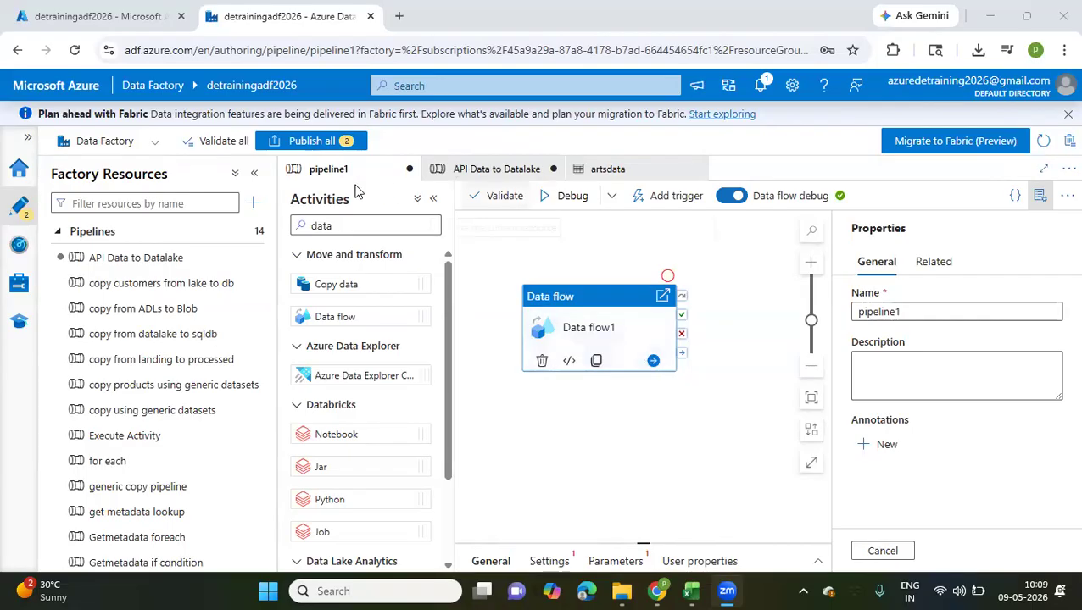
click(473, 170)
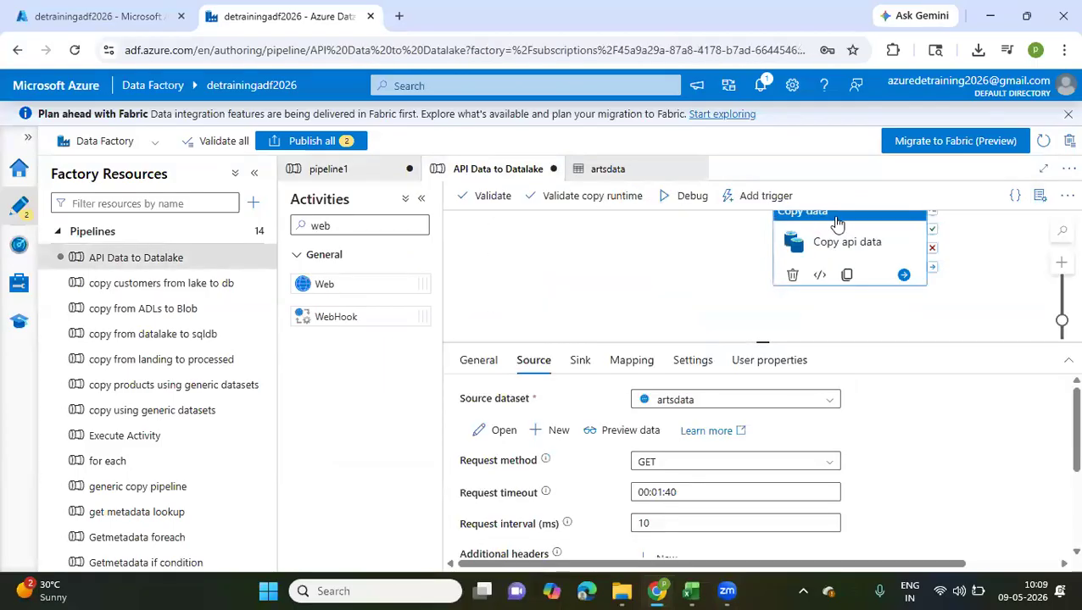
drag(847, 234, 810, 243)
drag(724, 249, 697, 255)
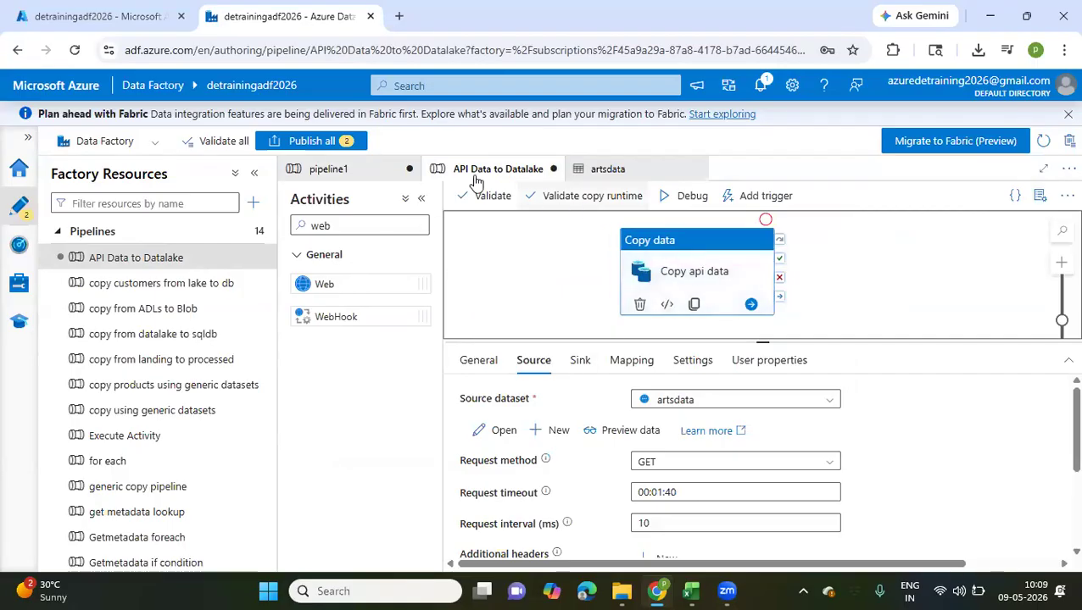
click(343, 141)
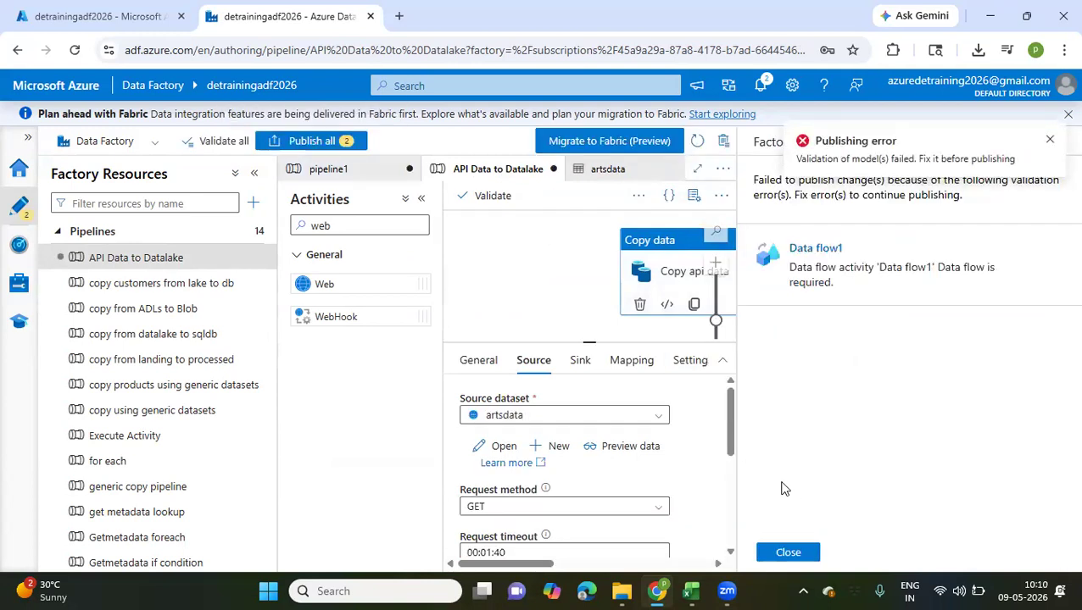
click(773, 552)
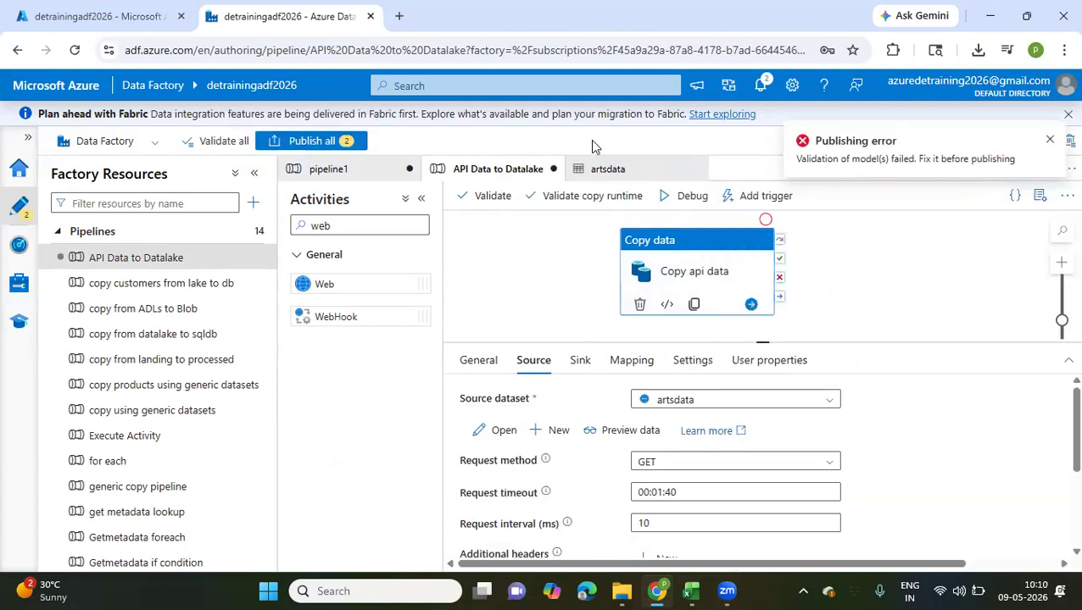
Close the API Data to Datalake pipeline, the artsdata dataset and pipeline1, discarding all unsaved changes
click(552, 168)
click(525, 369)
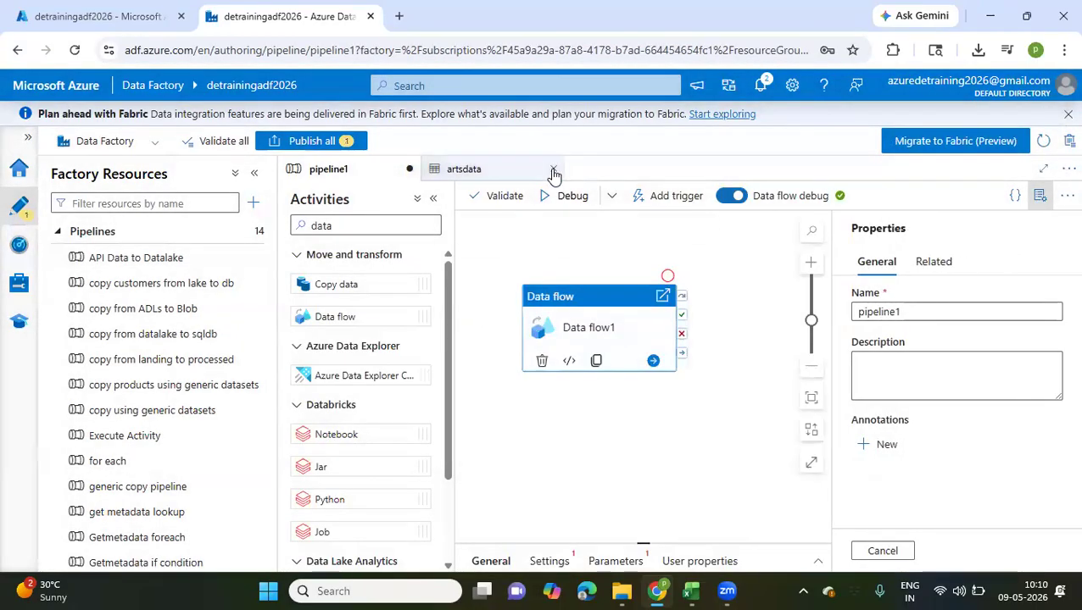
click(552, 170)
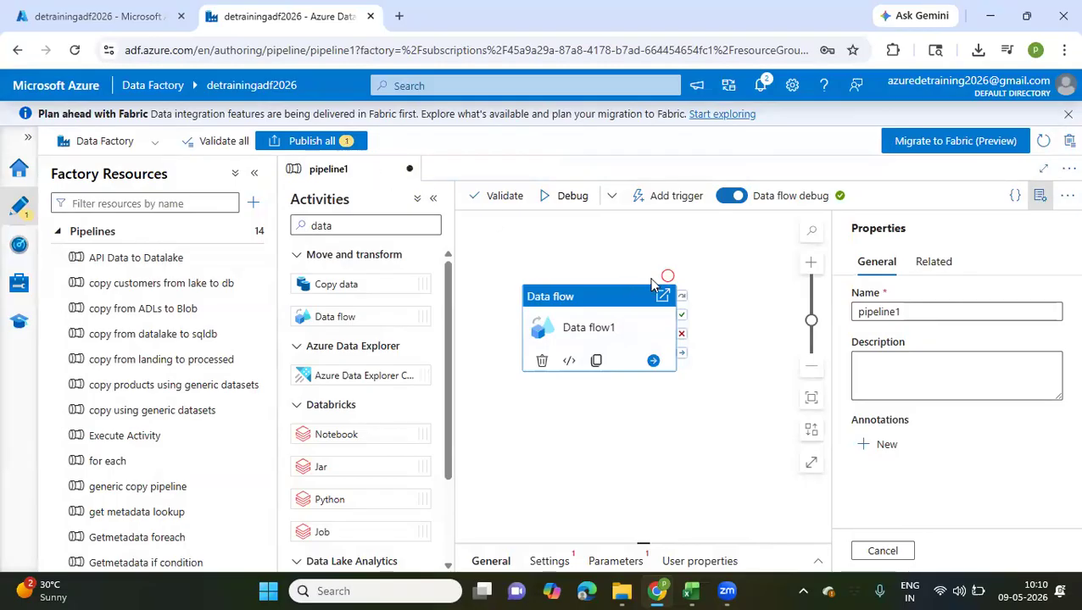
click(408, 170)
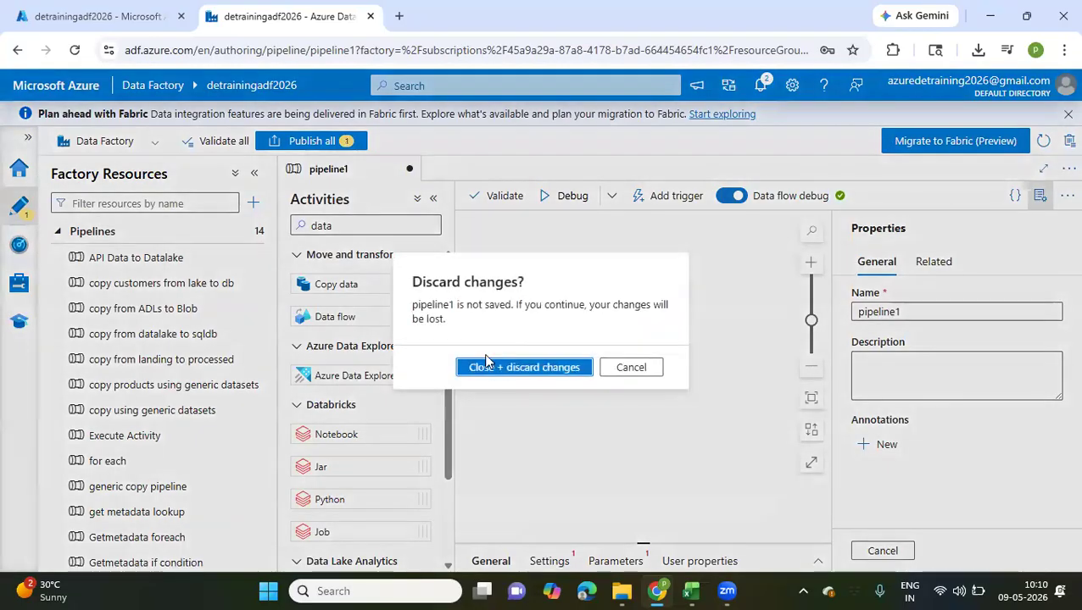
click(482, 368)
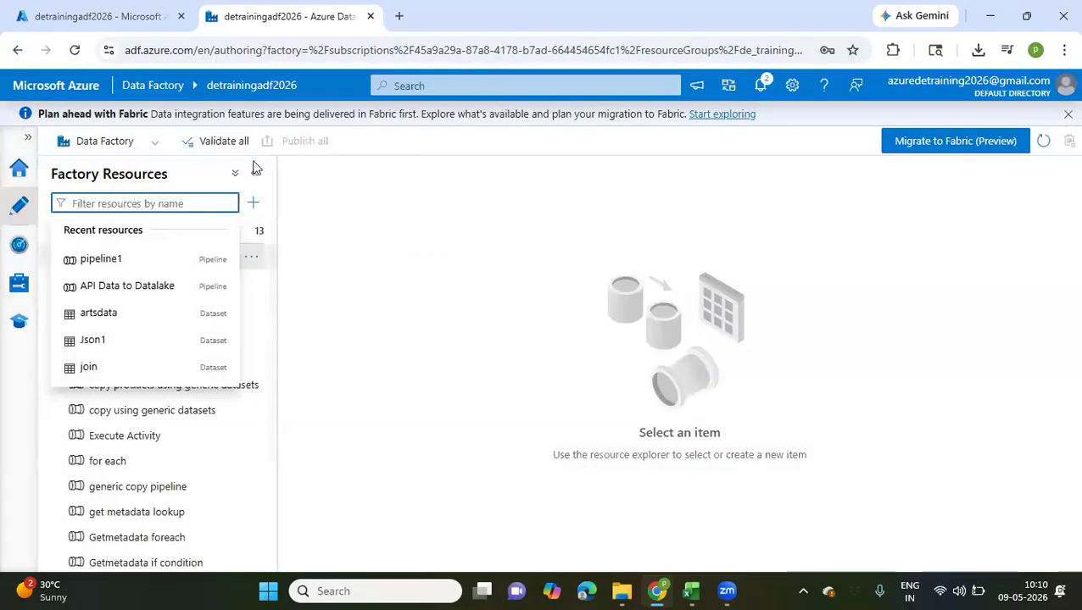
Create a new blank pipeline and add a Copy data activity to its canvas
click(254, 206)
mouse_move(318, 227)
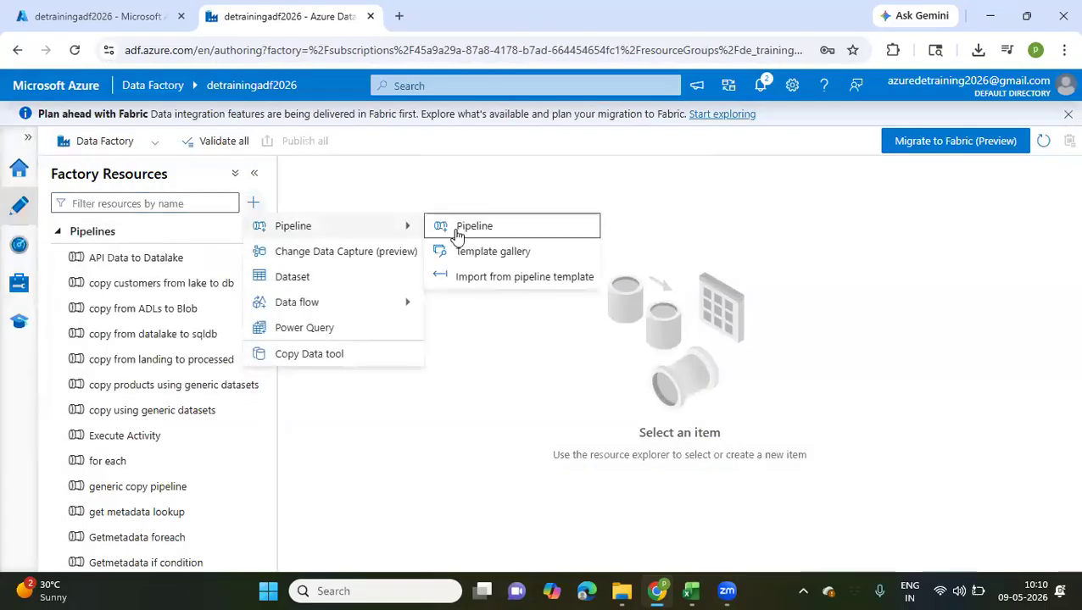
click(465, 227)
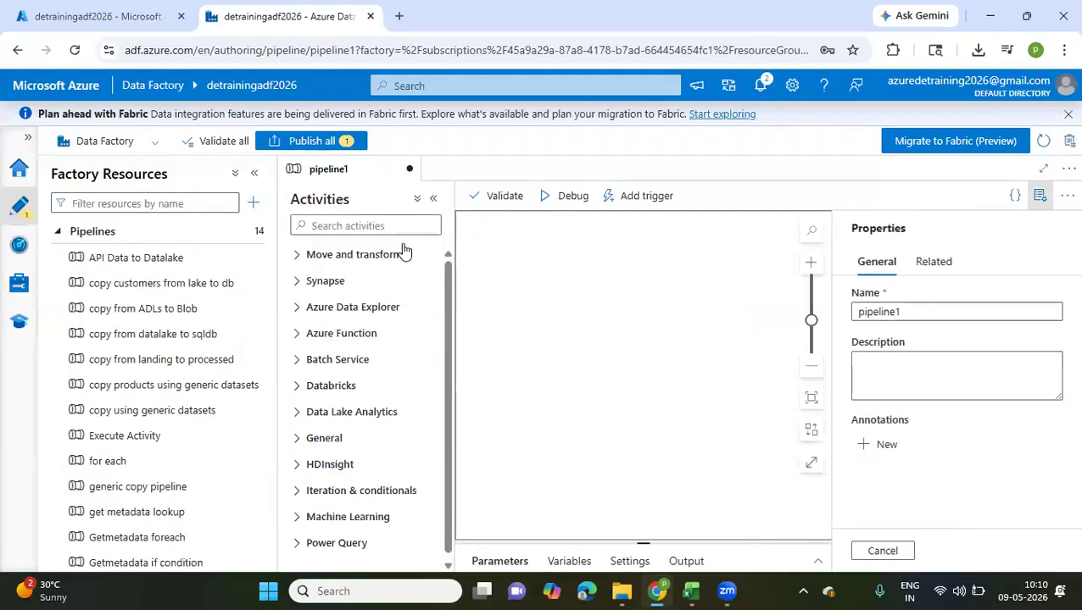
click(381, 227)
text(copy)
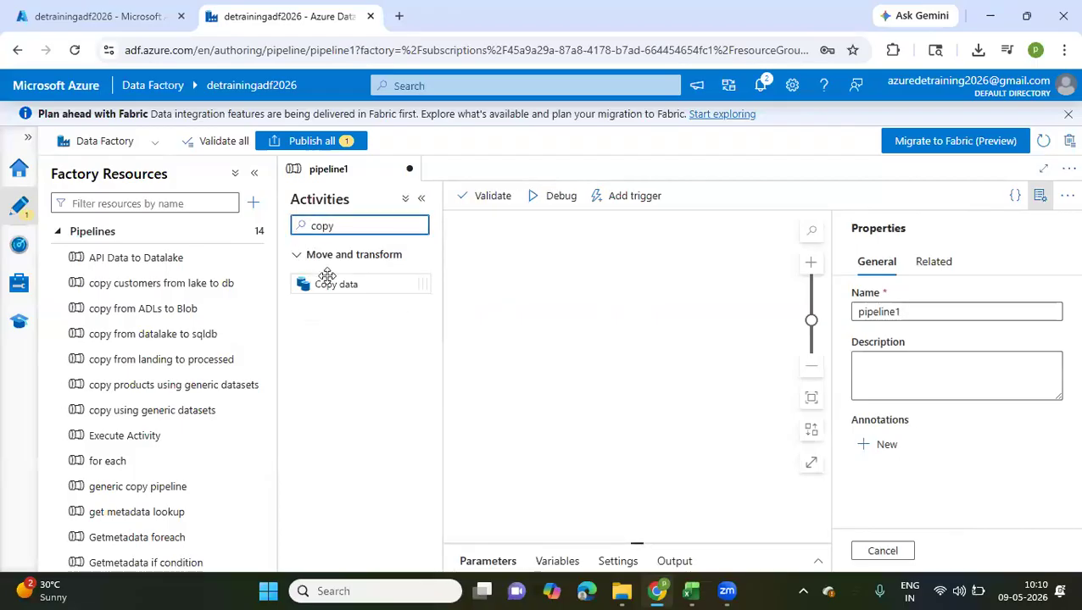
drag(322, 284, 589, 301)
Collapse the activities and factory resources lists, move the Copy data activity to mid-canvas and enlarge its configuration area
click(421, 198)
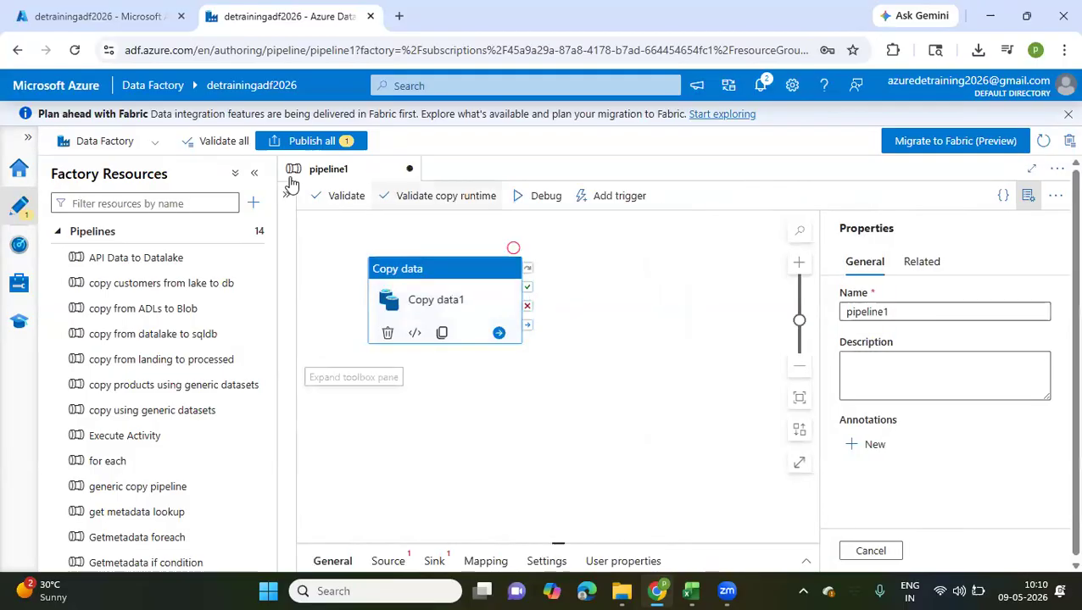
click(251, 176)
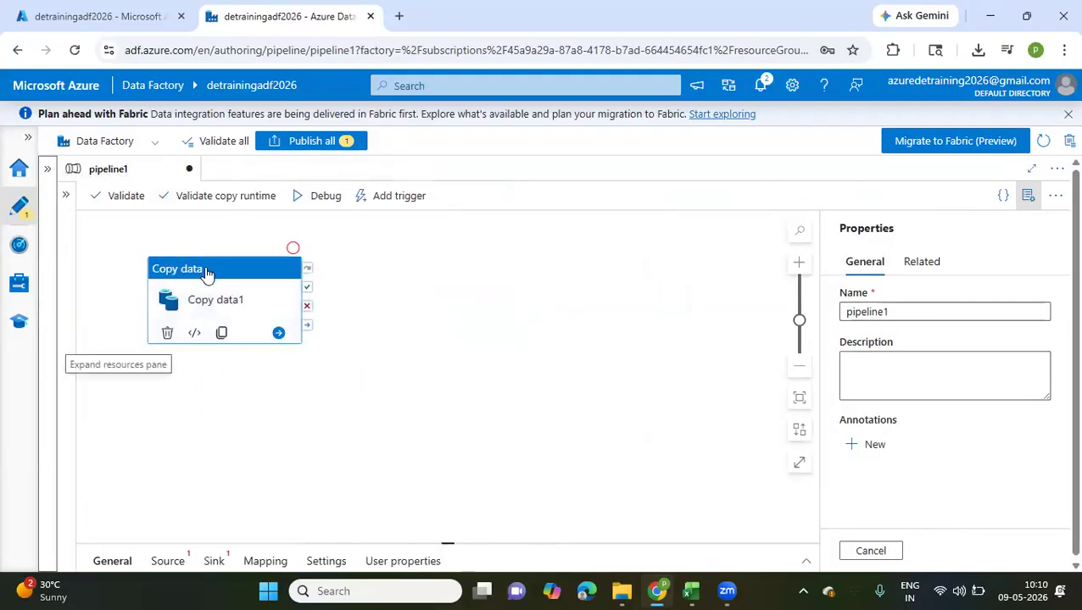
drag(208, 276, 437, 266)
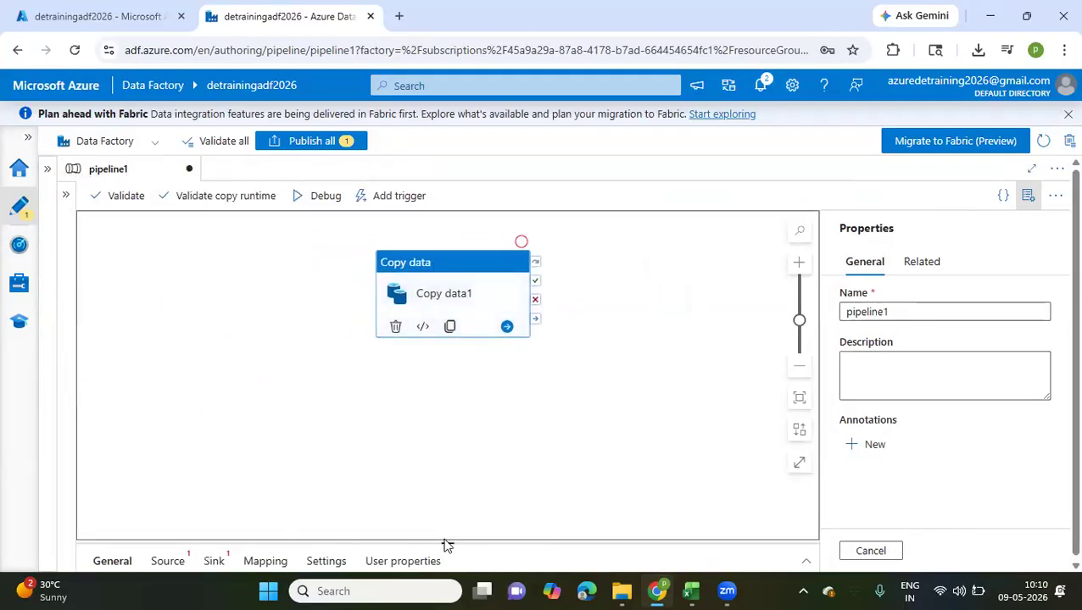
drag(447, 543, 487, 399)
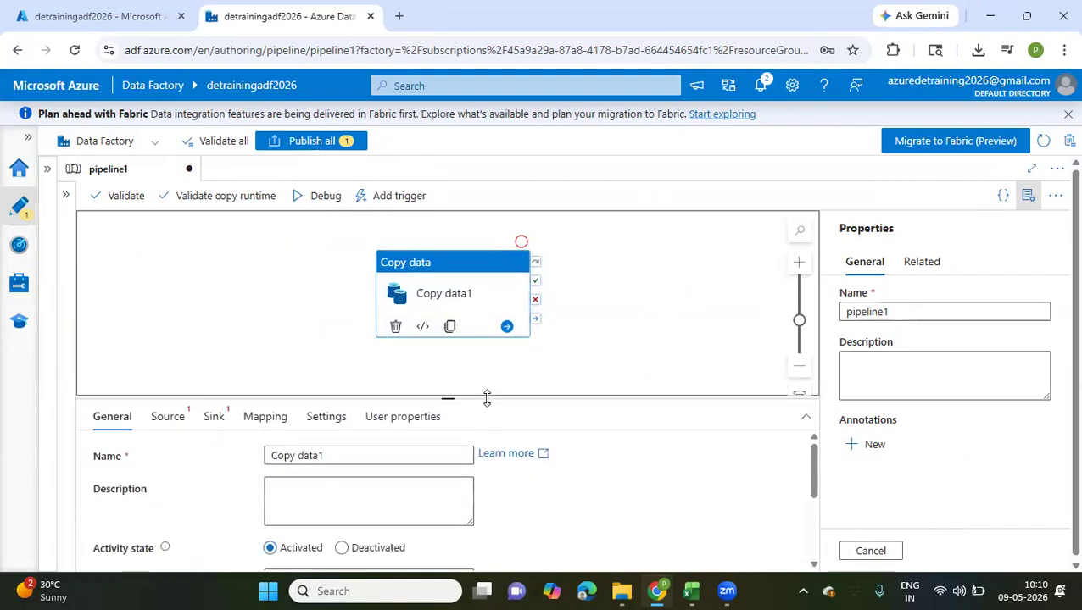
Start a new source dataset for the Copy data activity, using REST as the data store
click(174, 420)
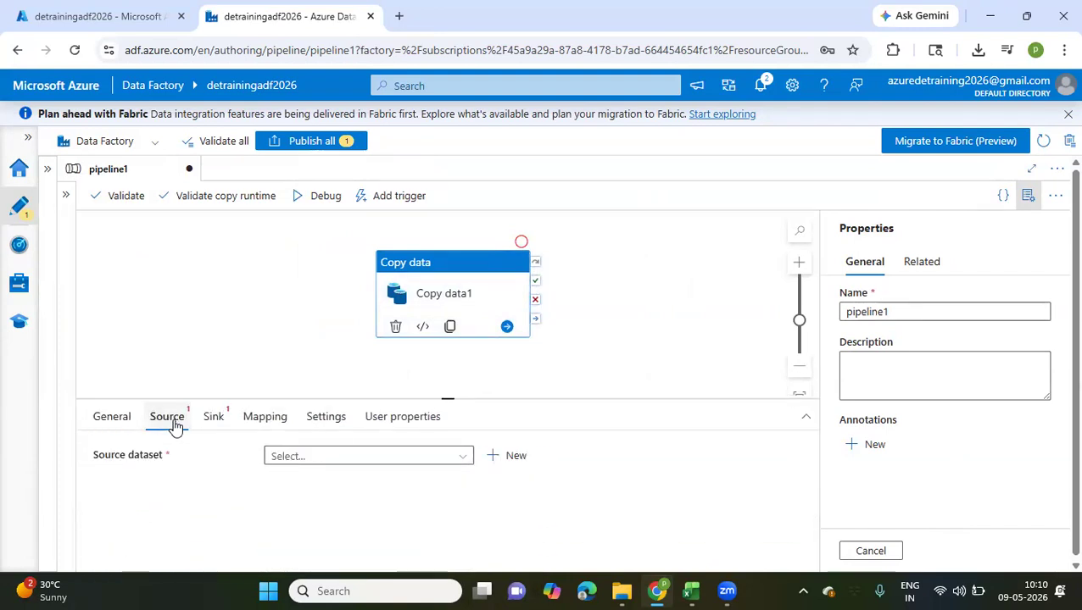
click(505, 458)
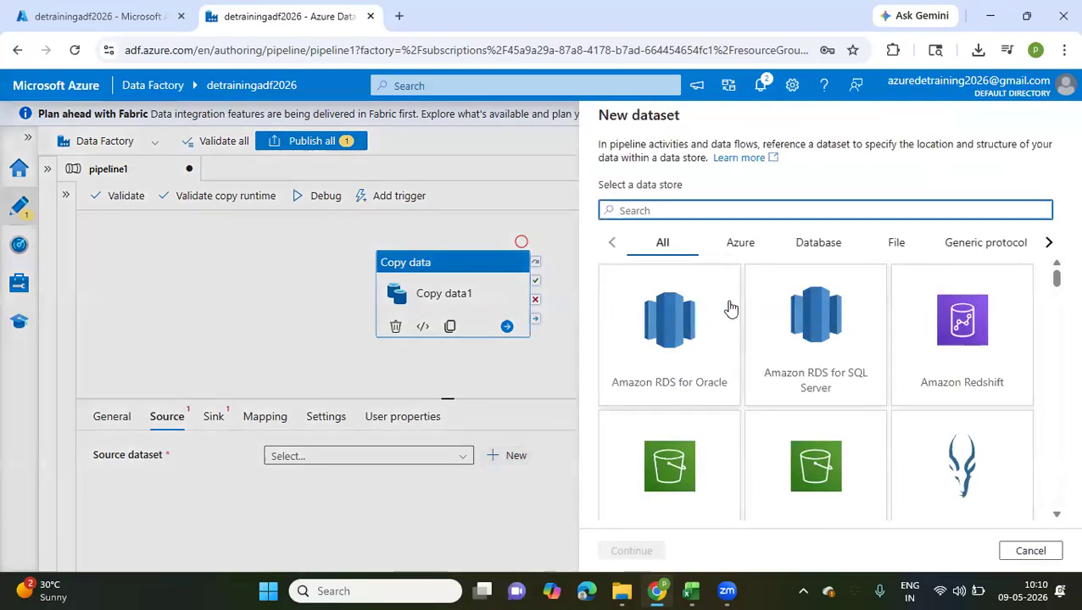
scroll(730, 309, down, 1)
scroll(730, 310, up, 1)
text(resy)
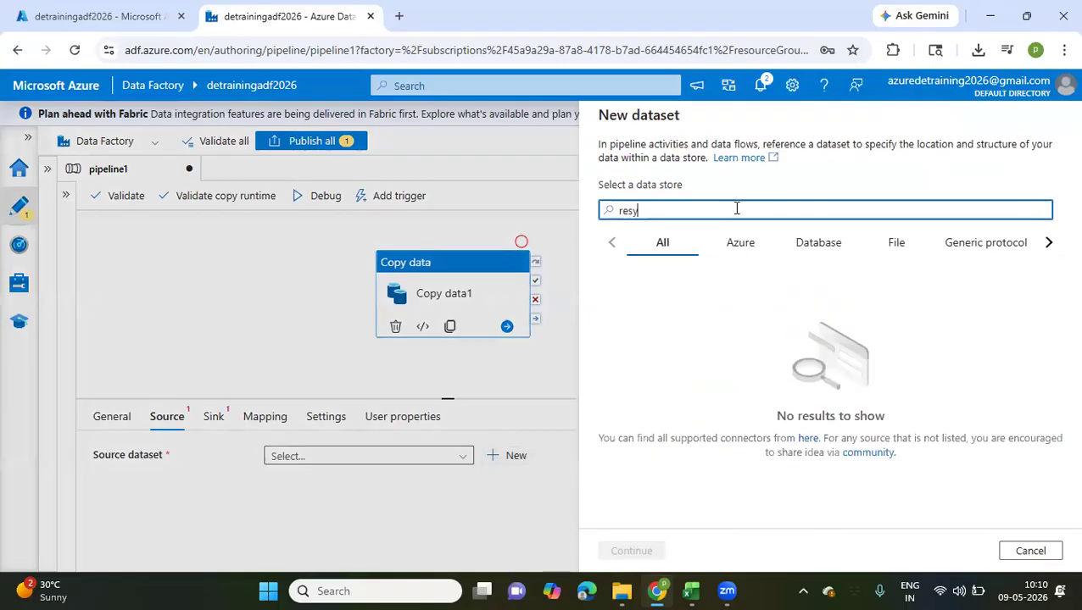
key(BackSpace)
text(t)
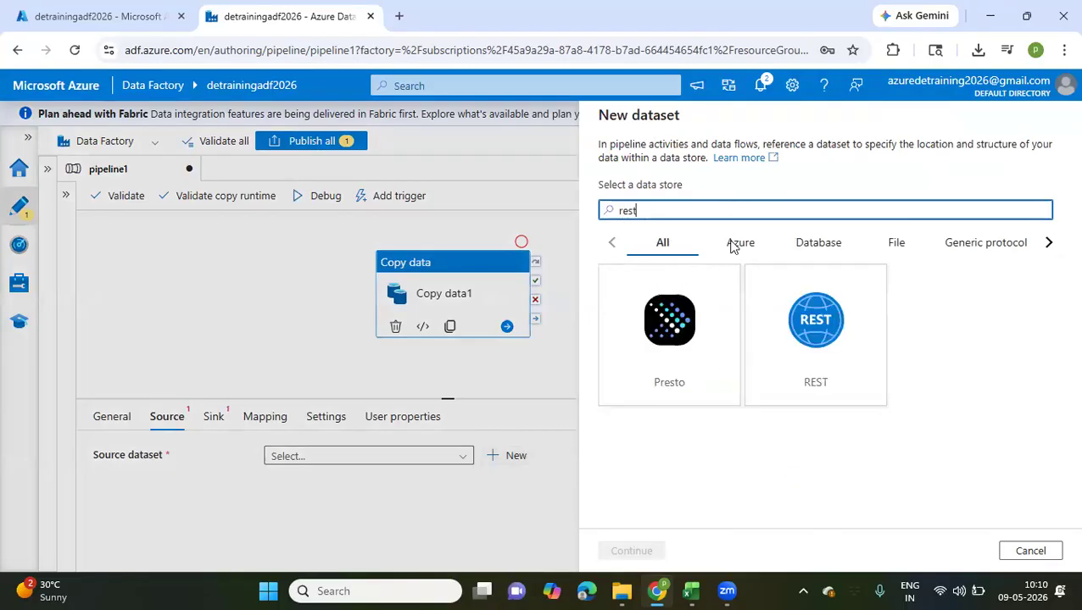
click(819, 347)
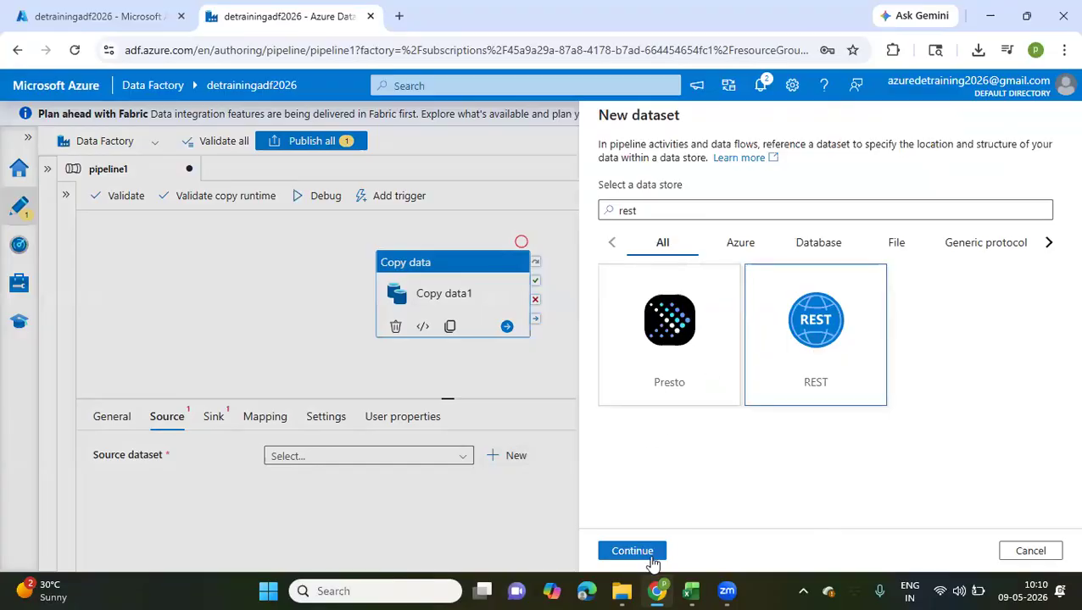
click(632, 552)
Name the new REST dataset Arts_api_data
mouse_move(707, 163)
mouse_down()
mouse_move(608, 164)
mouse_move(709, 159)
mouse_up()
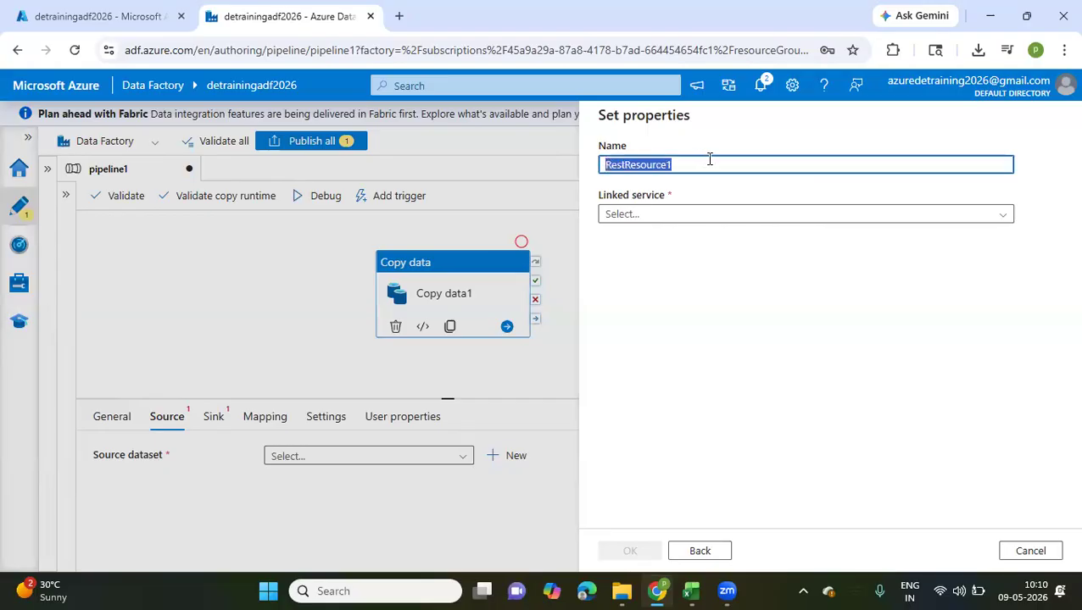
text(Arts_api_)
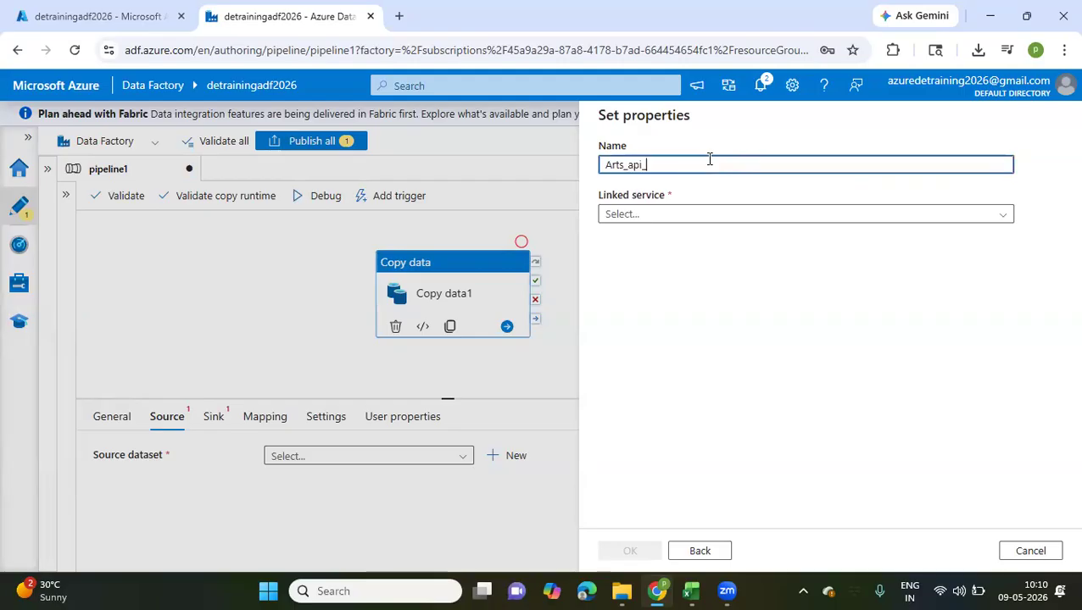
text(data)
Start a new REST linked service for the dataset and name it RestAPI_LS
click(662, 222)
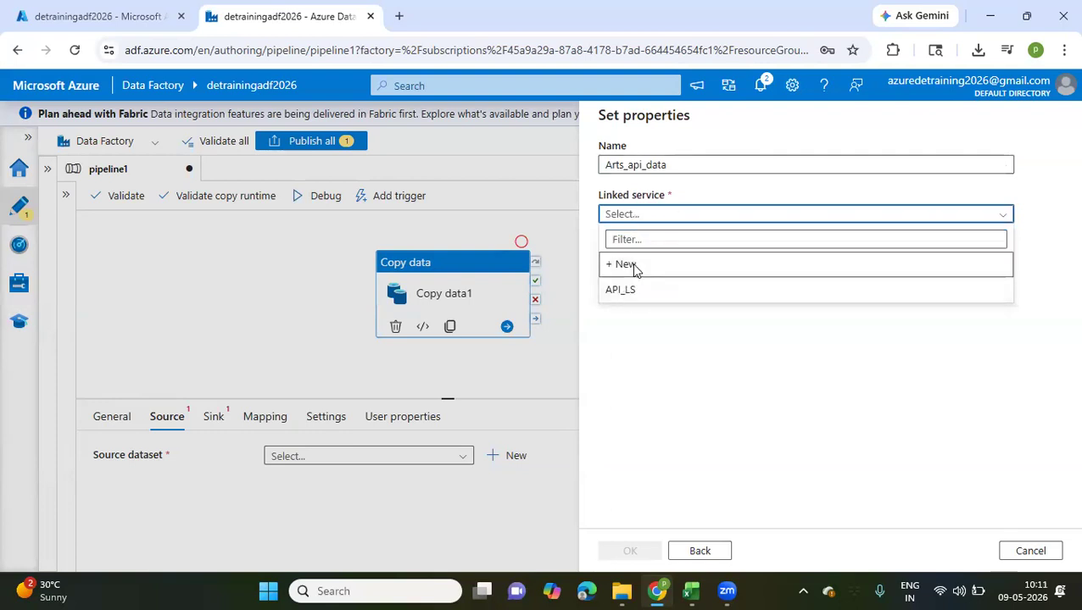
click(631, 269)
click(675, 183)
drag(676, 183, 628, 185)
text(A)
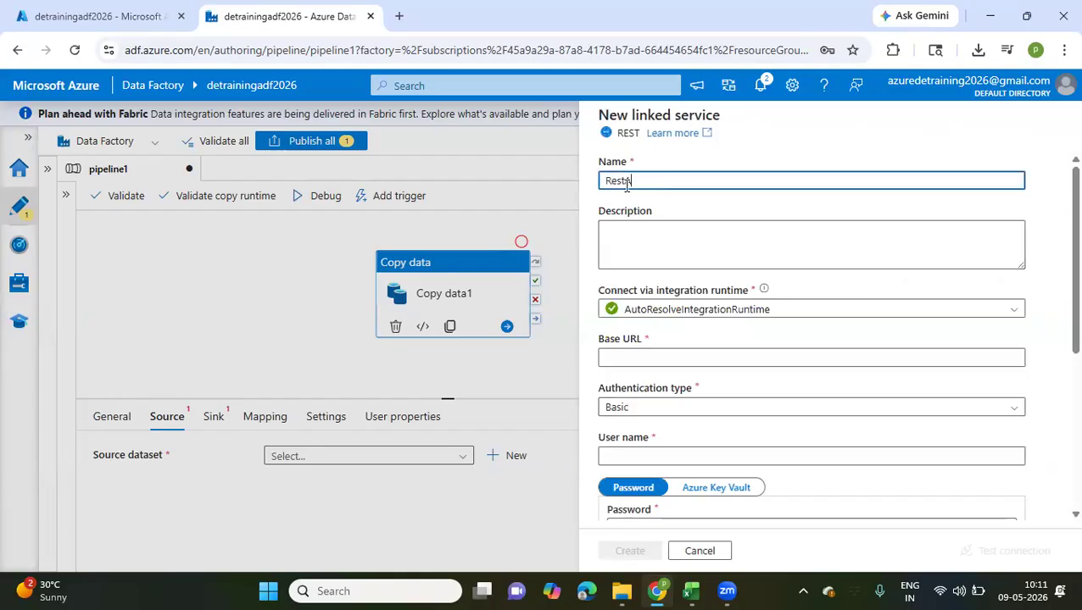
text(PI_LS)
double_click(598, 183)
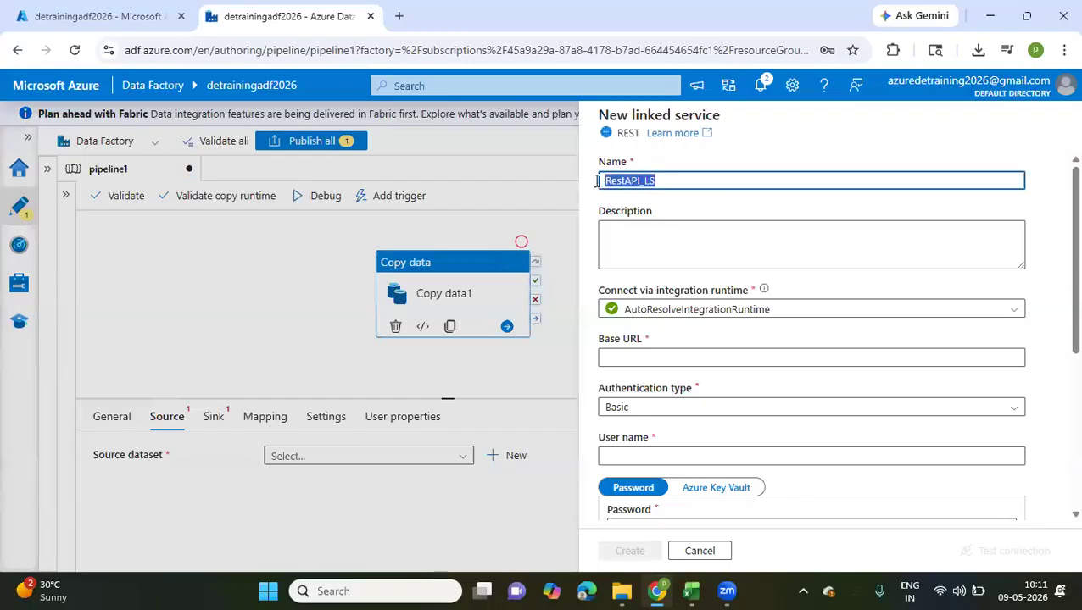
click(640, 180)
Switch to File Explorer and open the Python folder inside the Mar'26 Batch folder stored on the Desktop
click(646, 363)
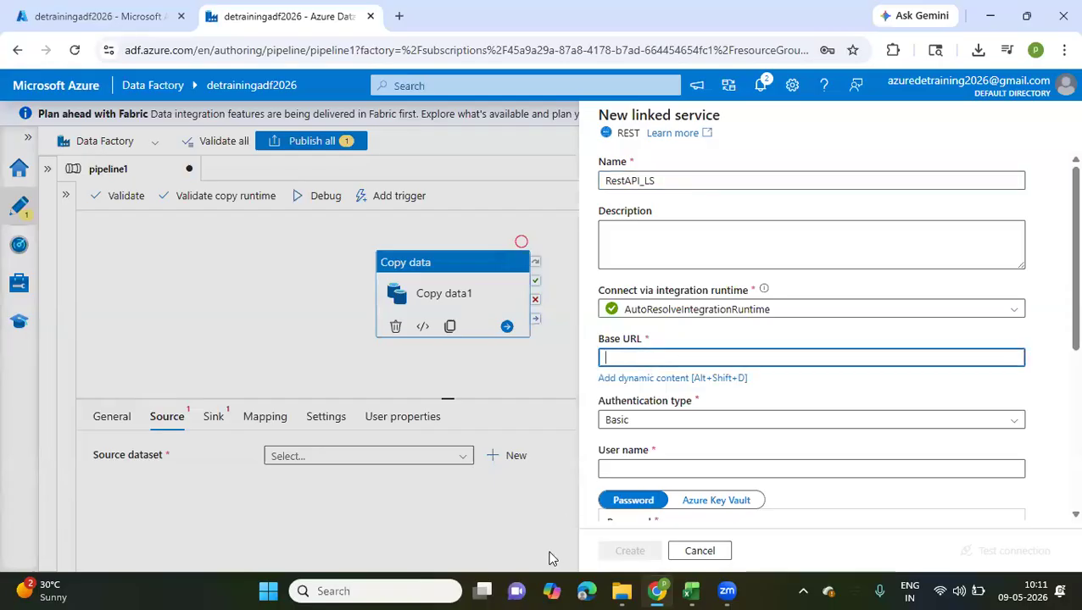
click(621, 591)
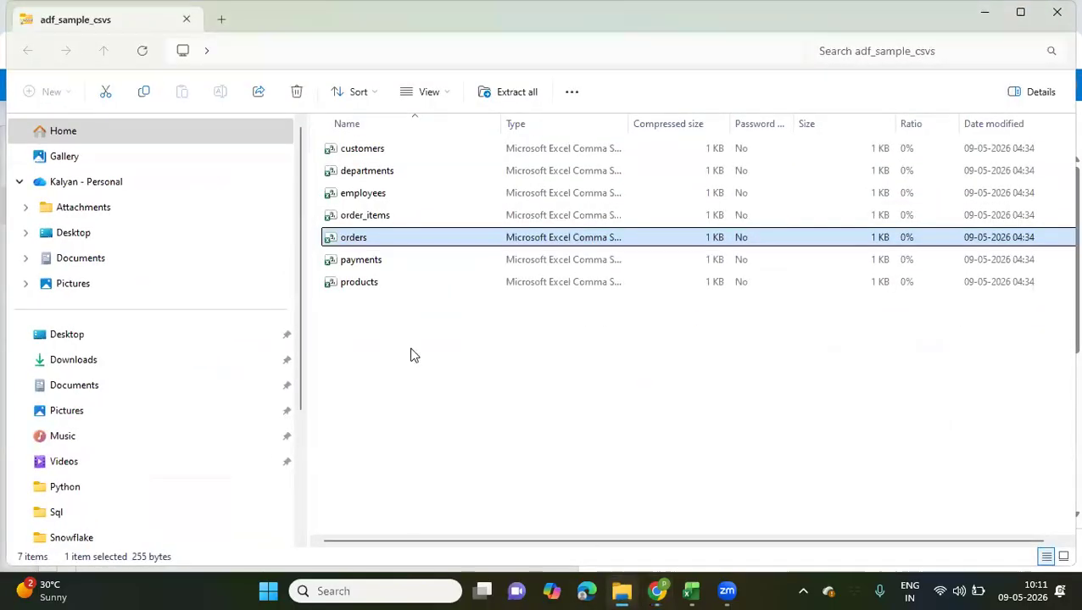
click(110, 342)
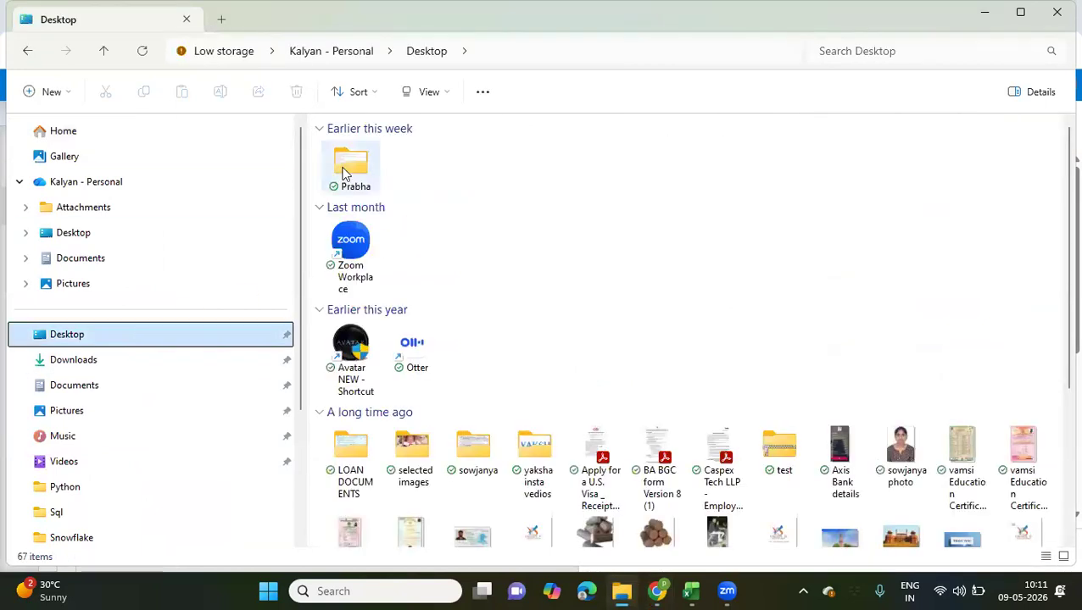
click(345, 173)
double_click(345, 173)
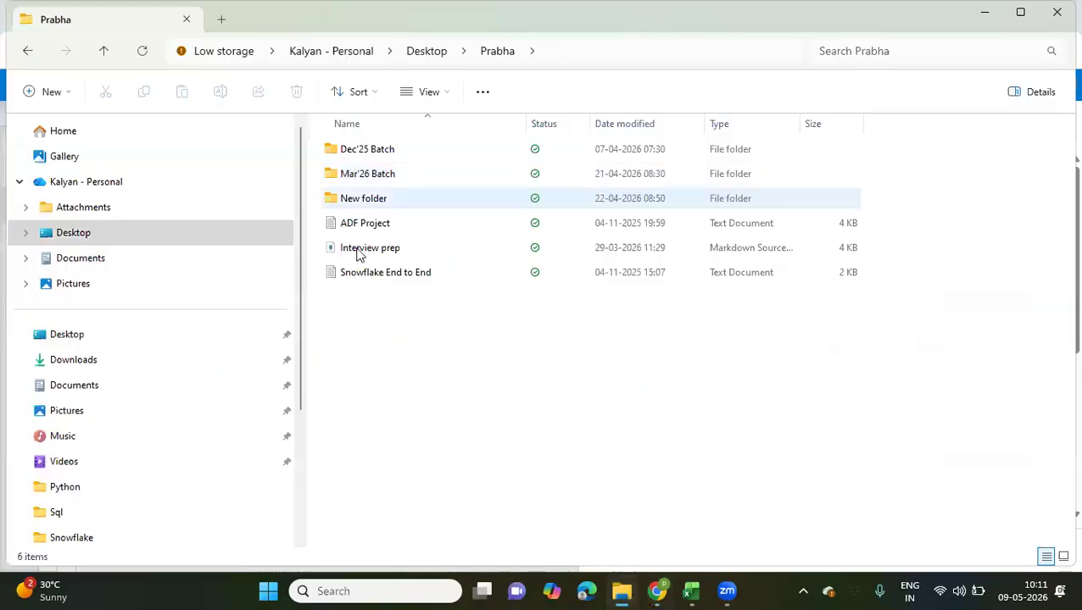
click(363, 178)
double_click(362, 177)
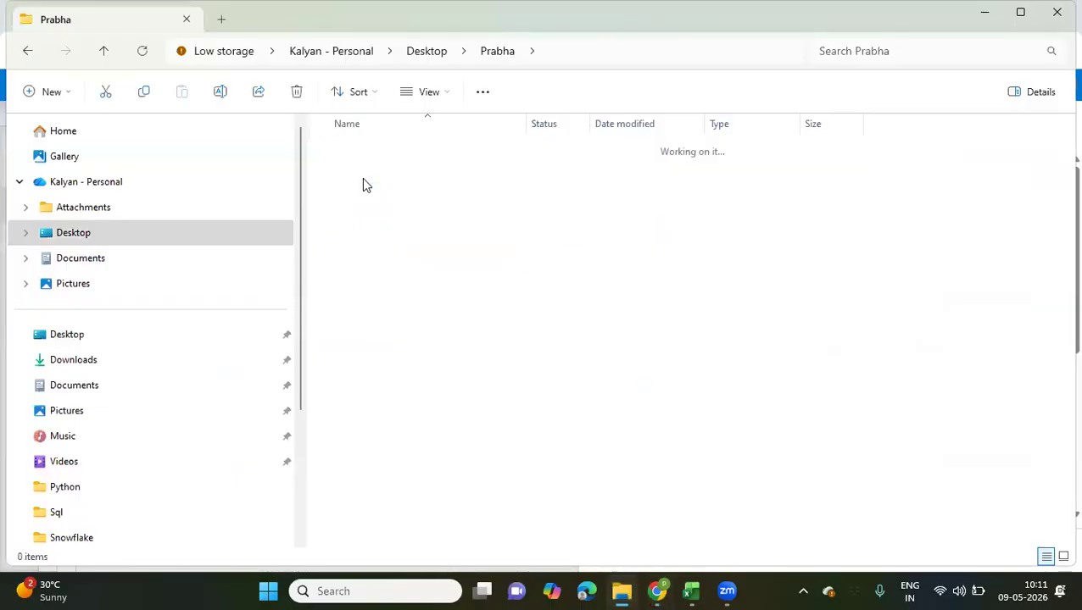
click(344, 148)
double_click(344, 149)
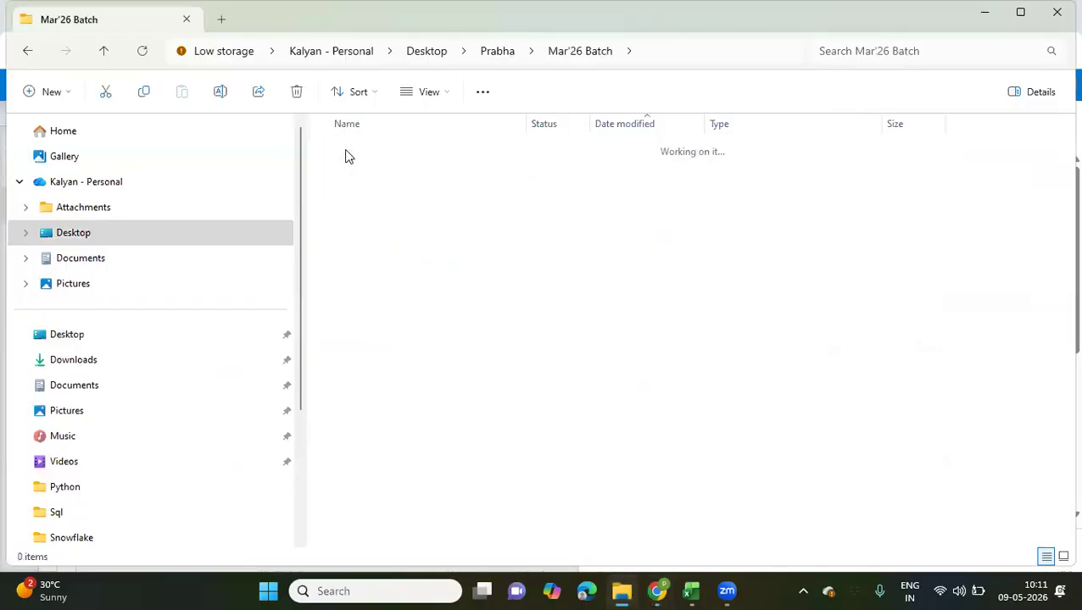
Open the class16 Jupyter notebook from the Python folder in VS Code and display its contents
scroll(372, 362, down, 1)
scroll(371, 363, down, 4)
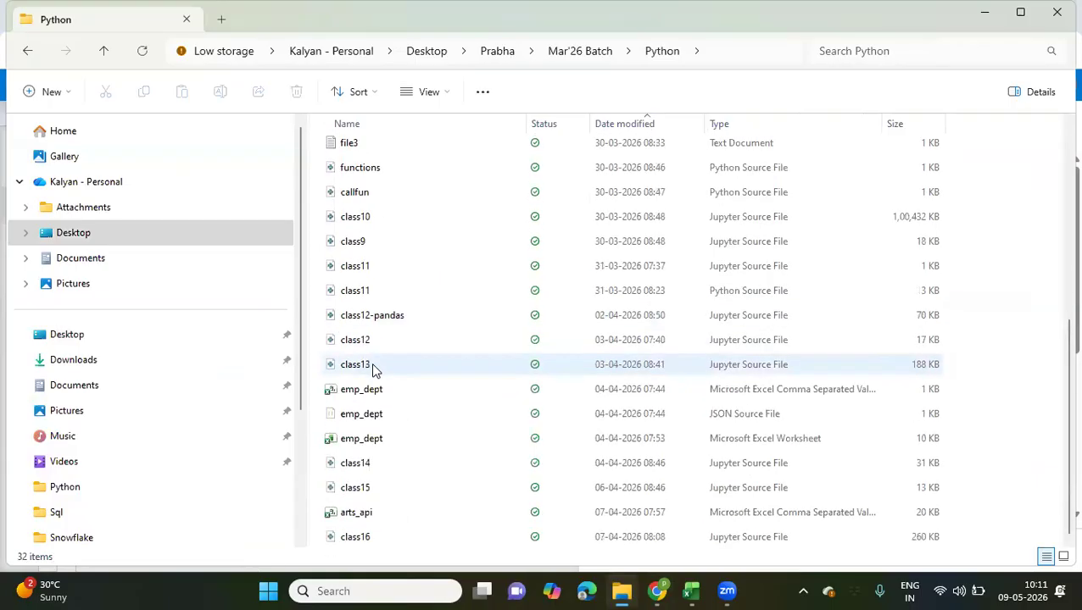
click(363, 538)
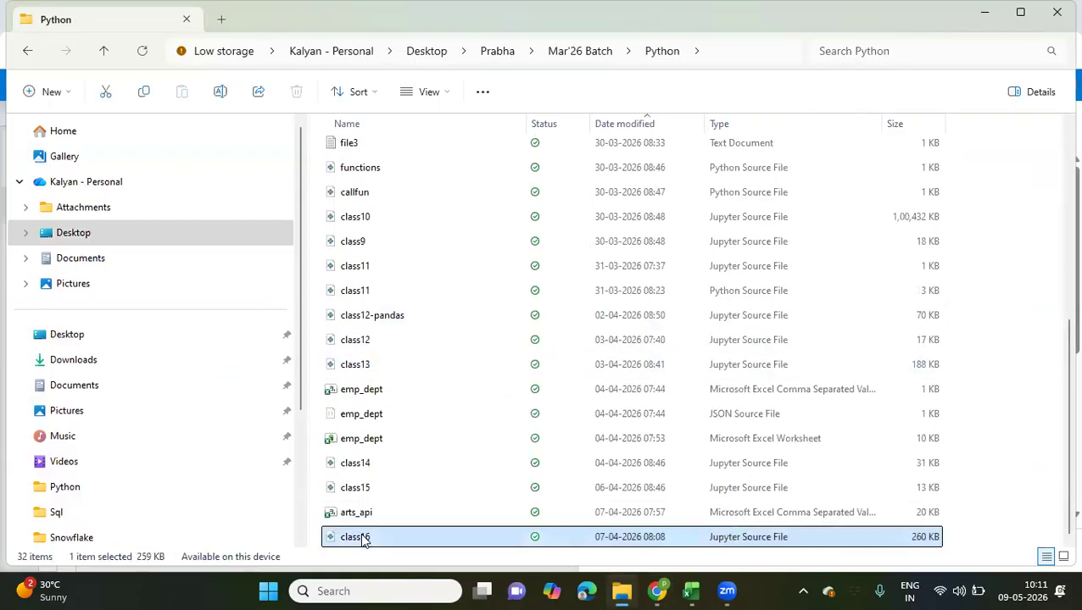
right_click(364, 529)
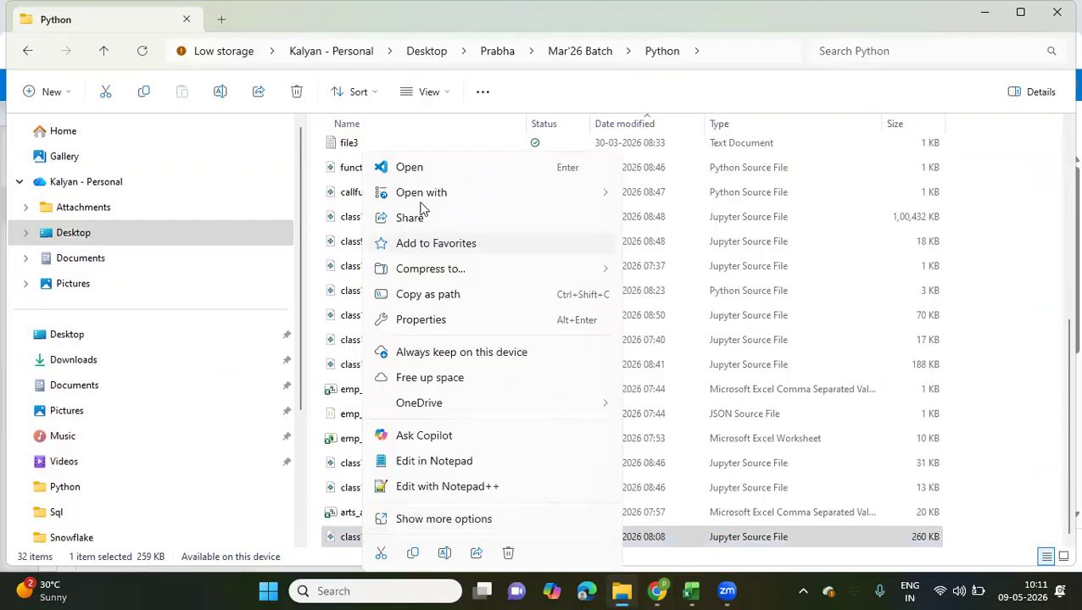
click(476, 172)
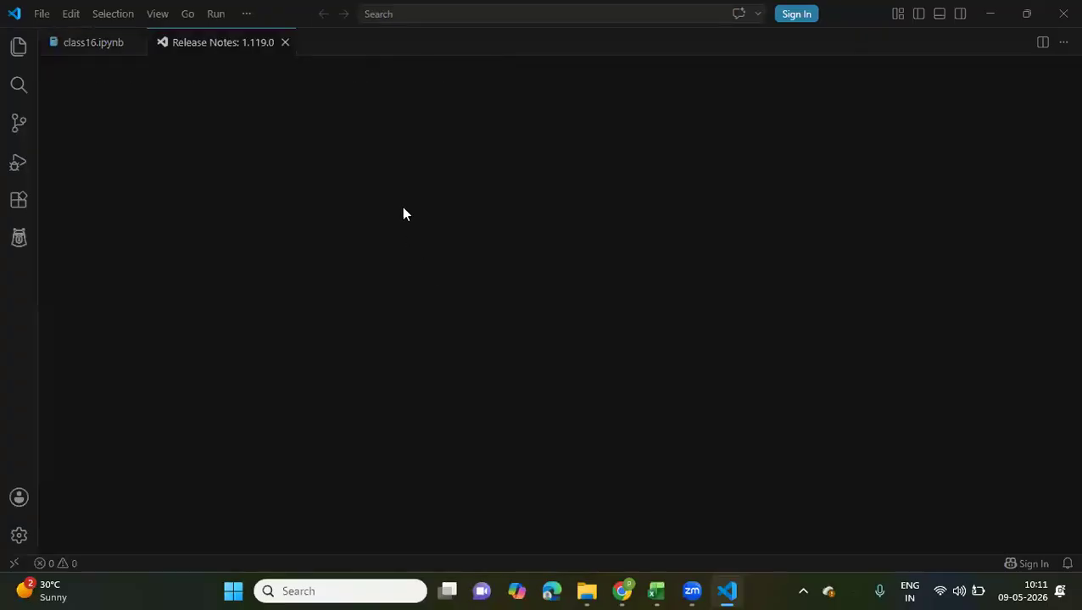
click(93, 43)
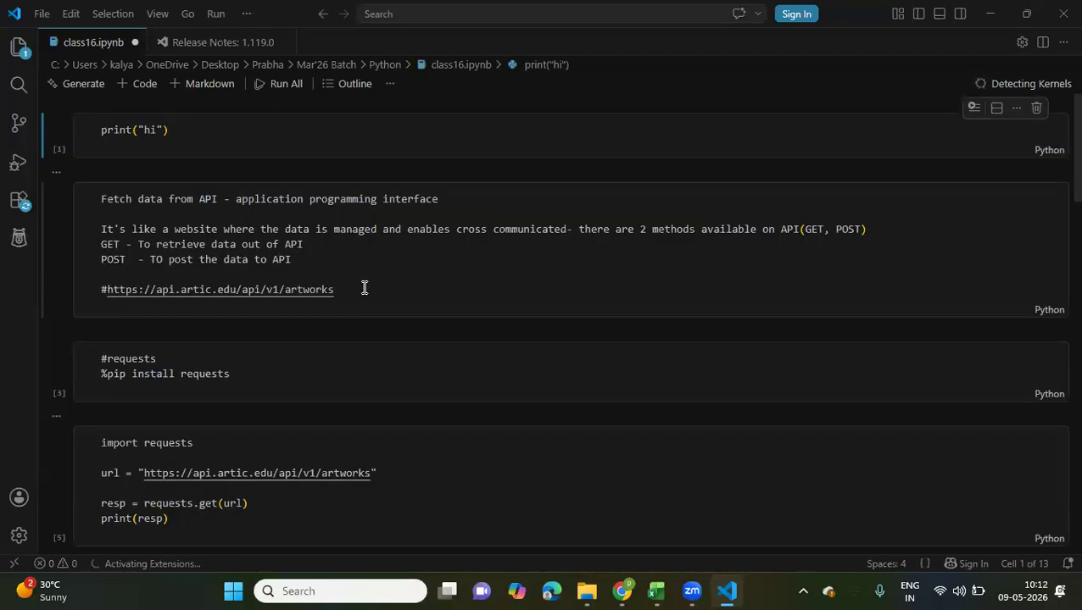
click(351, 289)
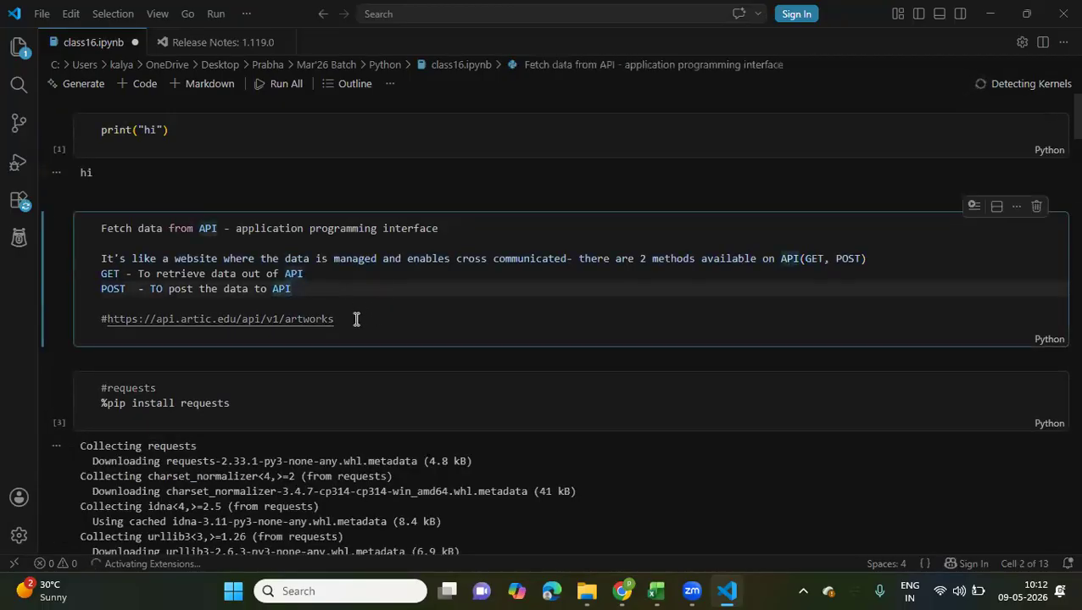
drag(335, 320, 108, 320)
key(ctrl+c)
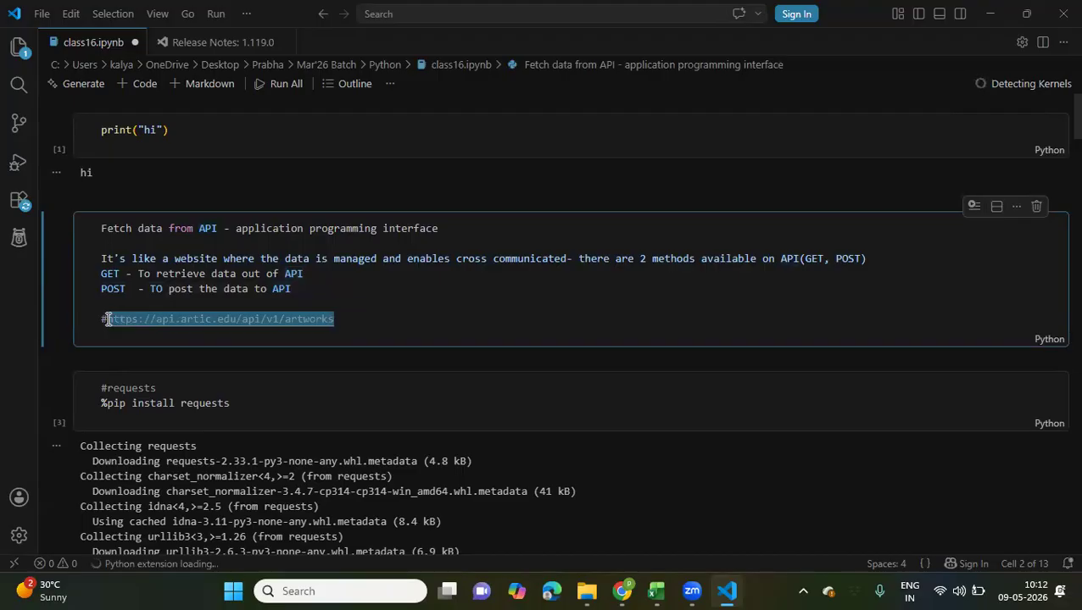
scroll(380, 460, down, 15)
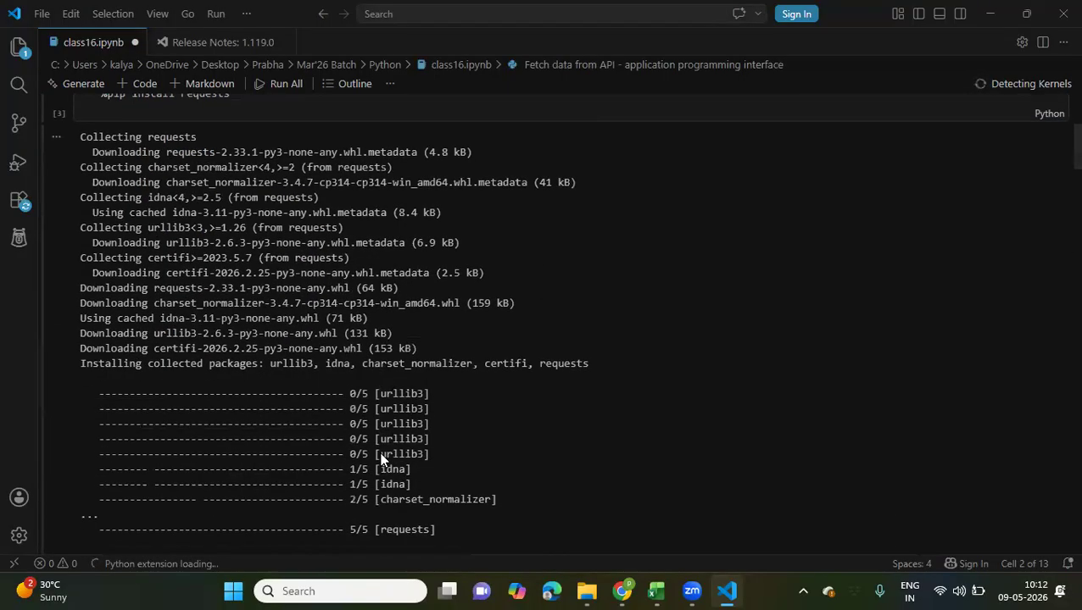
scroll(381, 461, down, 2)
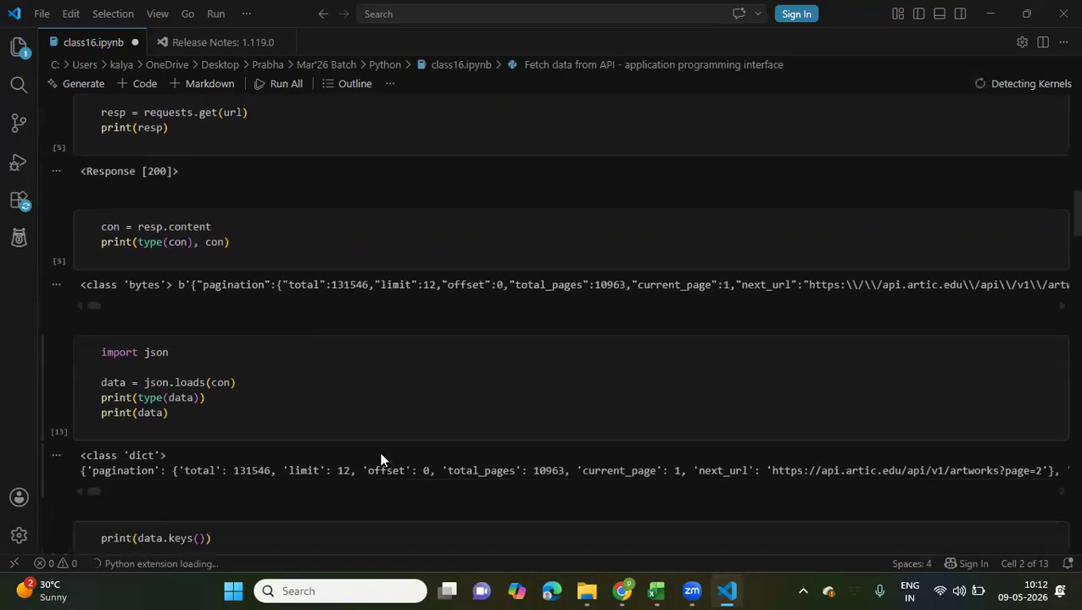
click(623, 591)
click(668, 343)
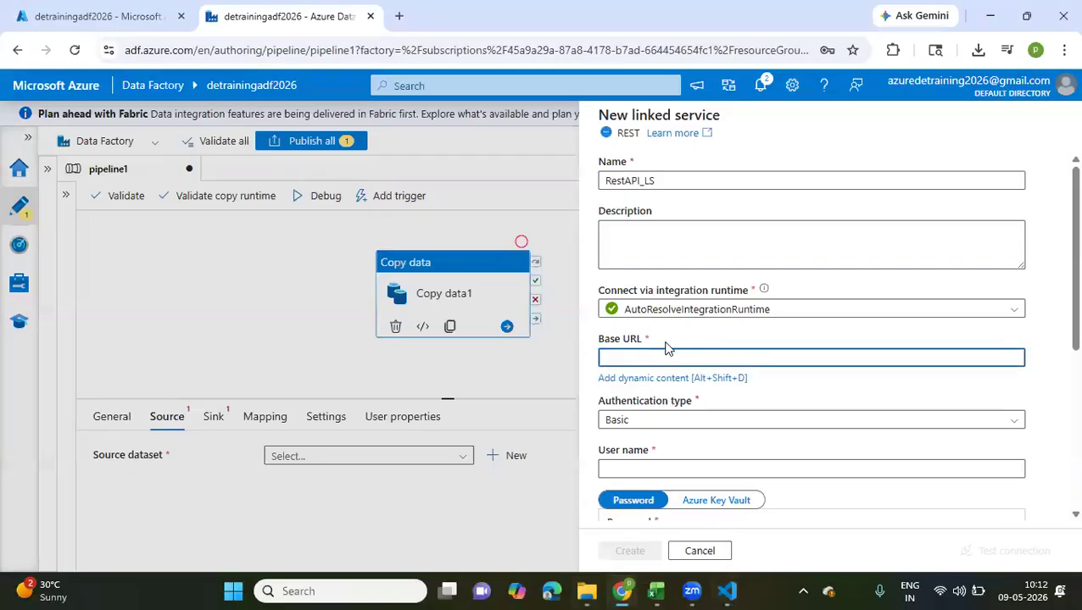
key(ctrl+v)
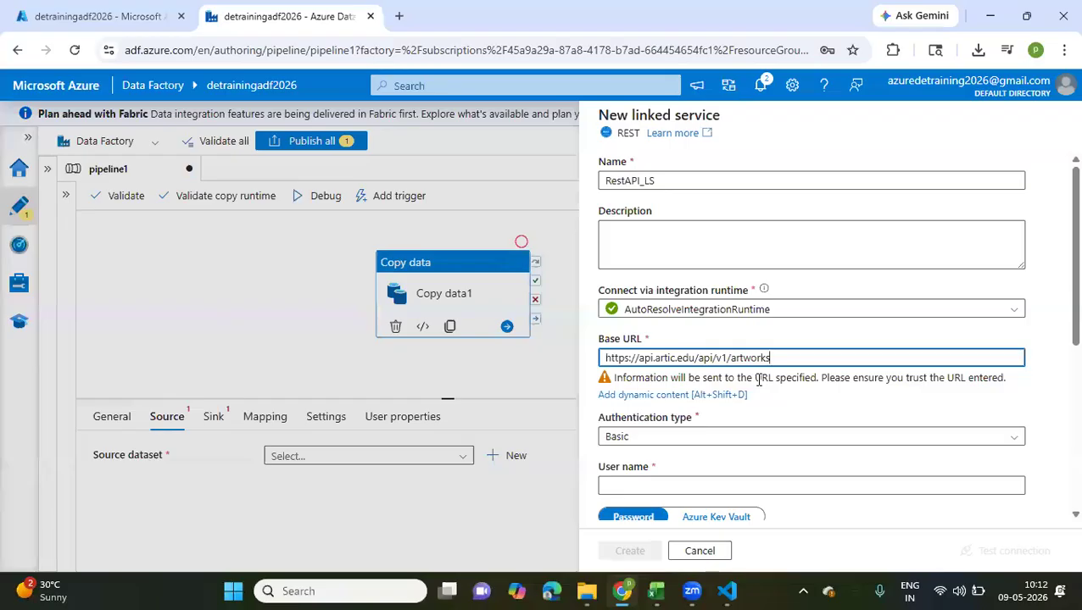
Set the RestAPI_LS linked service's authentication type to Anonymous and review its remaining settings
scroll(758, 379, down, 3)
click(676, 311)
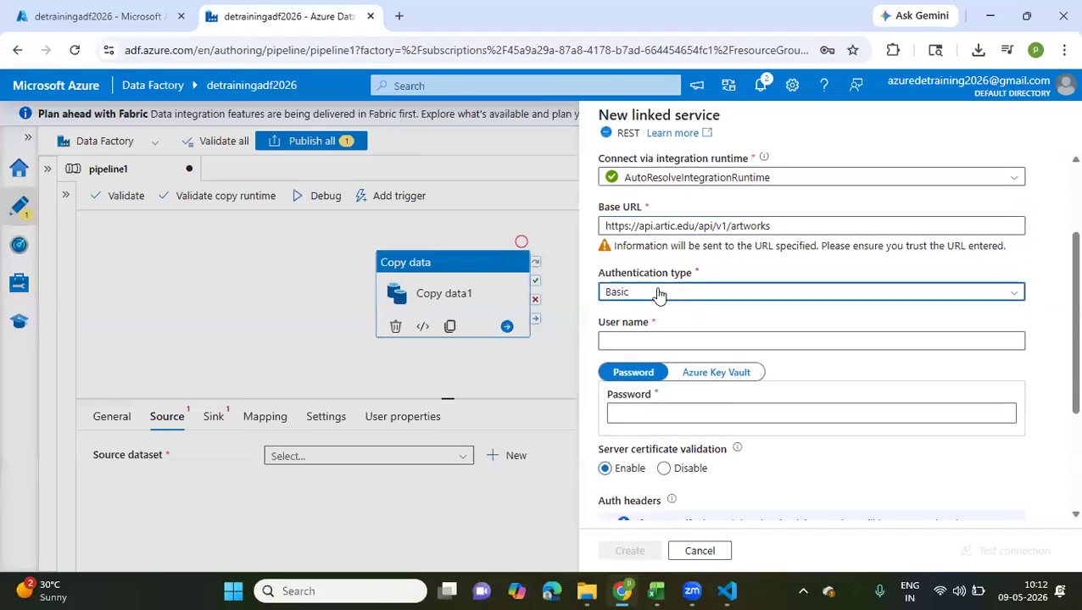
click(659, 294)
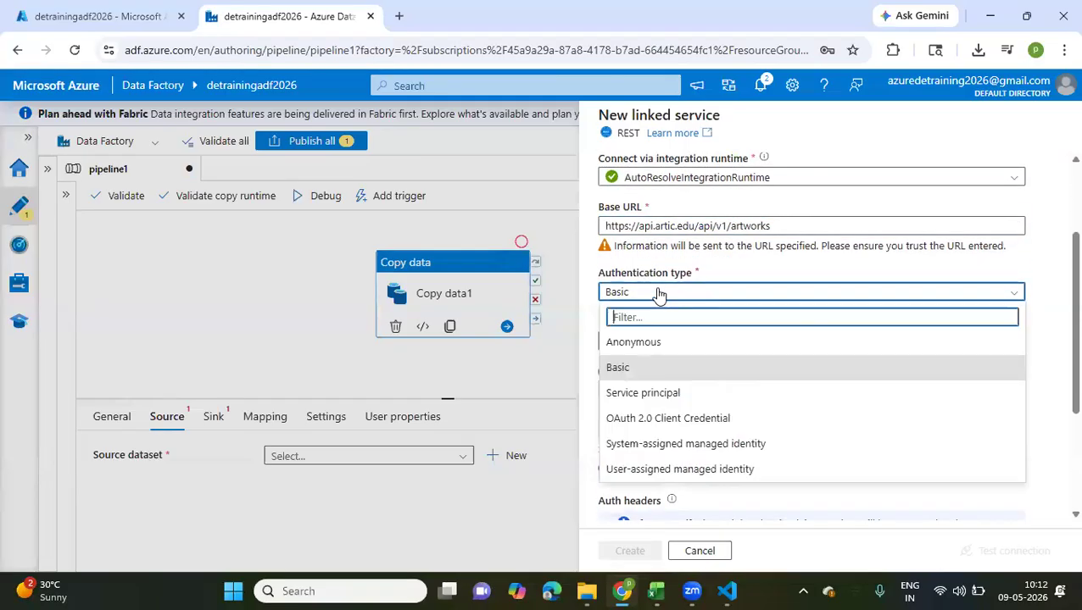
click(633, 342)
scroll(632, 343, down, 1)
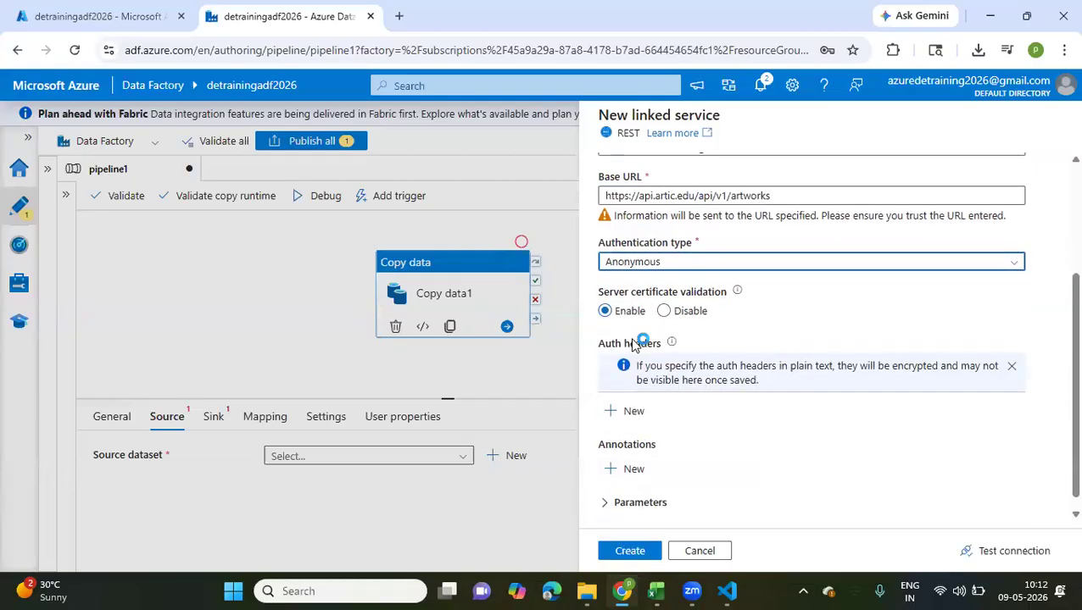
scroll(658, 235, up, 3)
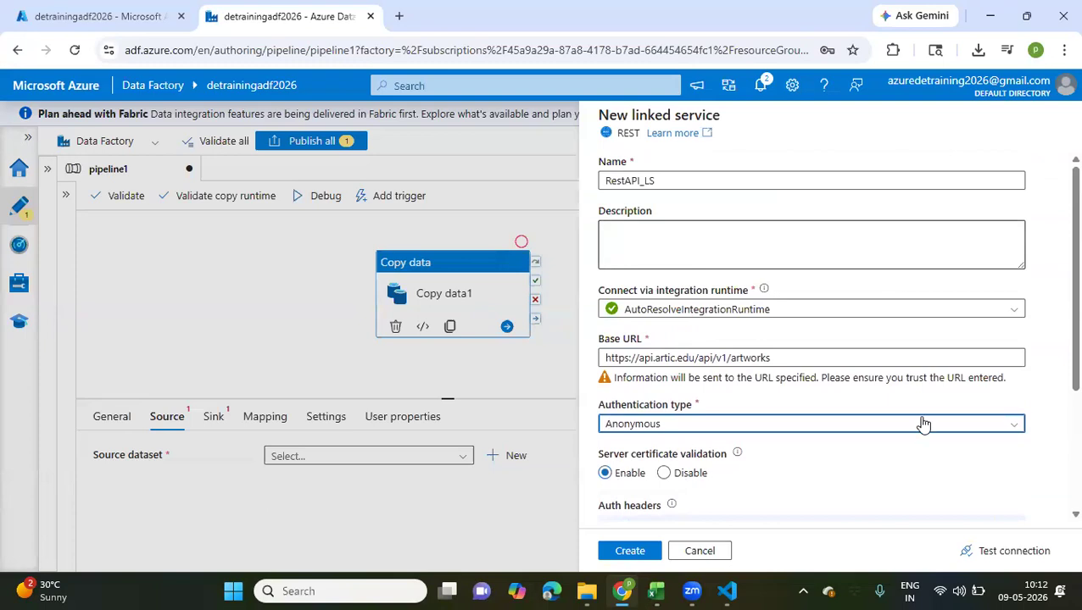
Test the linked service connection, then create RestAPI_LS and confirm Arts_api_data as the Copy data source dataset
click(990, 557)
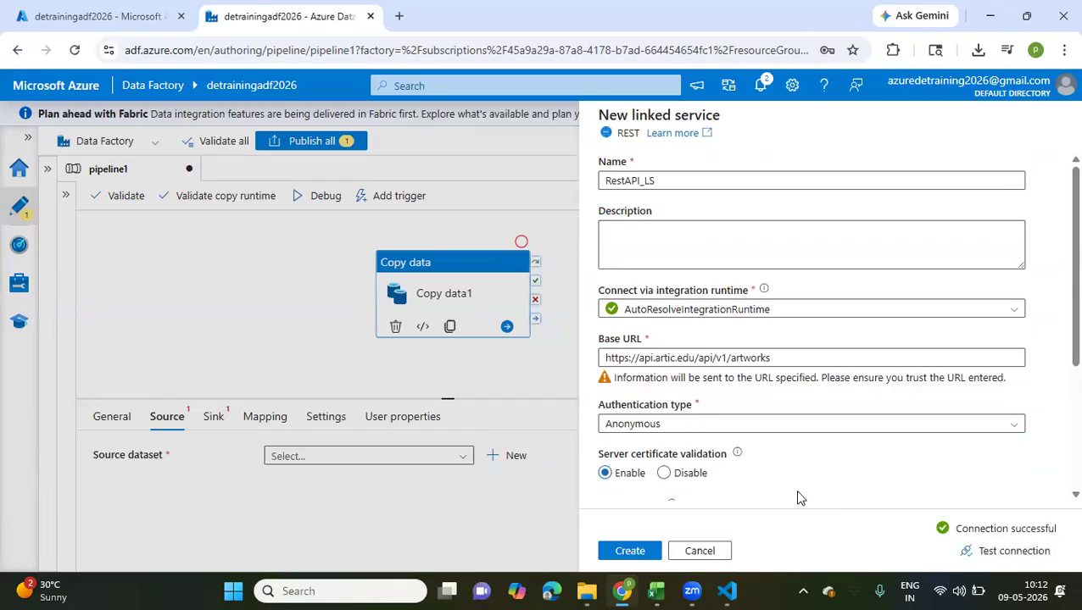
scroll(797, 498, down, 3)
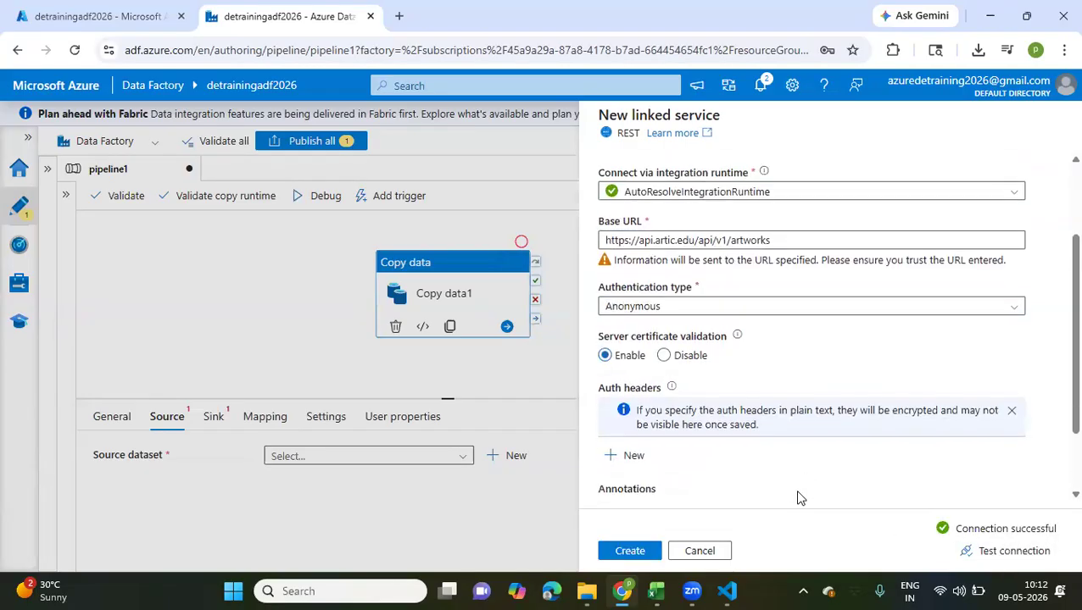
click(628, 552)
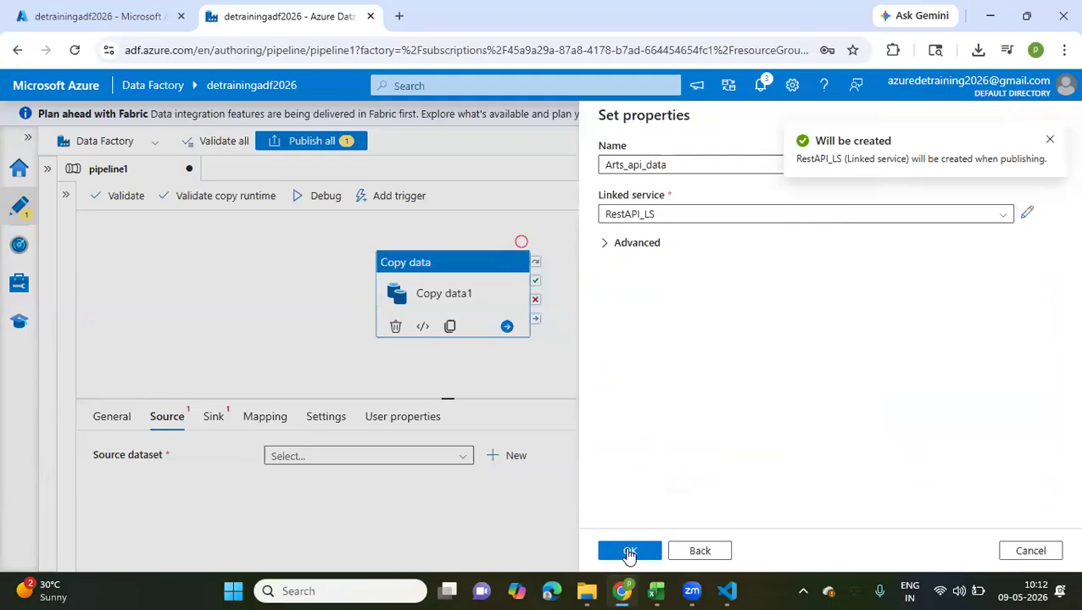
click(628, 553)
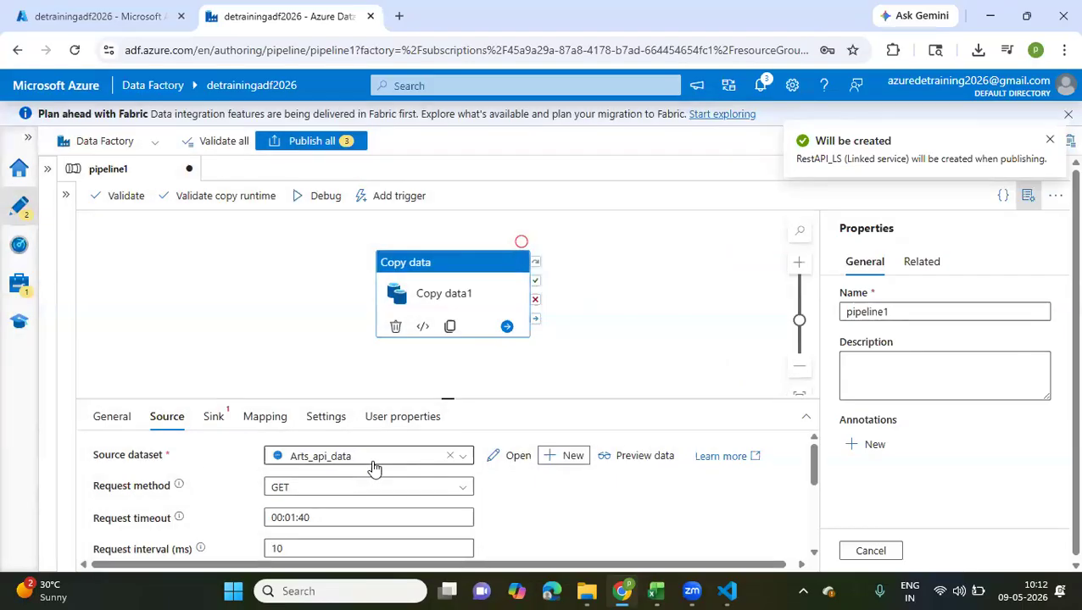
Preview the data of the Arts_api_data source dataset and examine the structure of the returned JSON, then close the preview
click(642, 463)
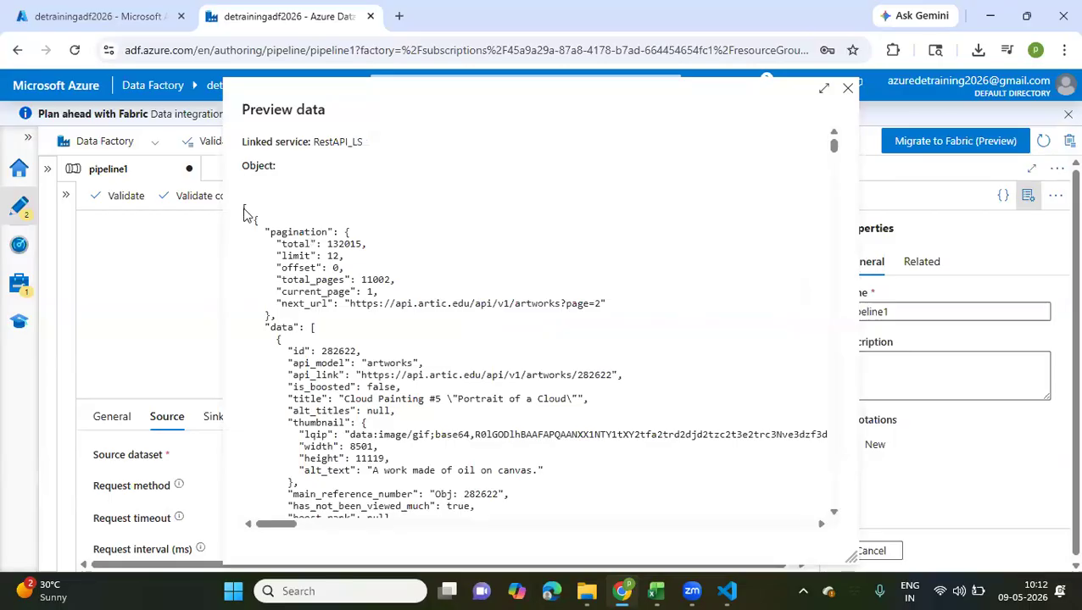
scroll(326, 343, down, 5)
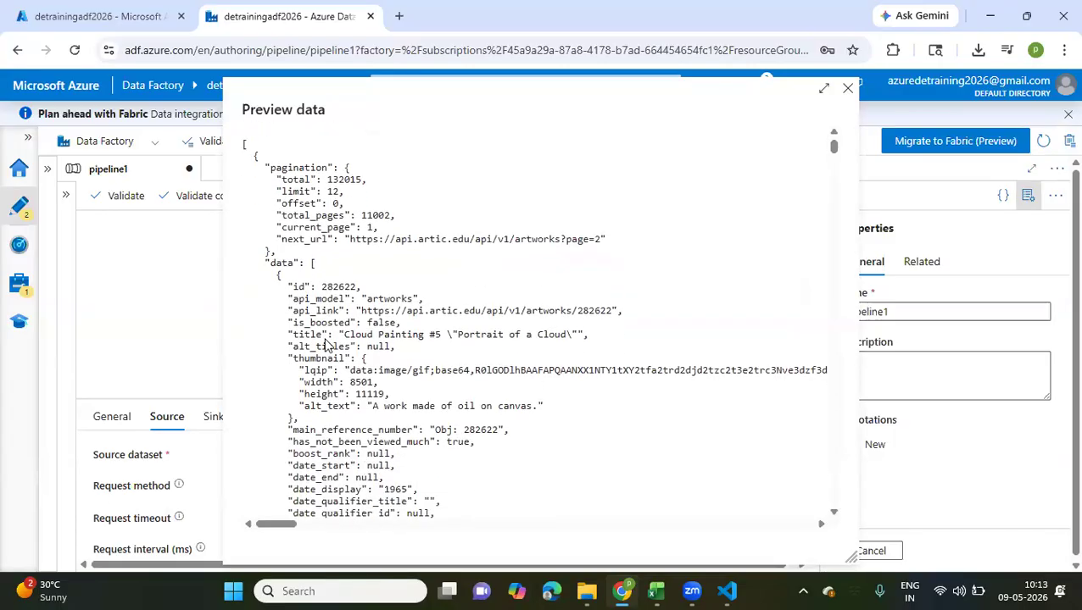
scroll(326, 343, down, 18)
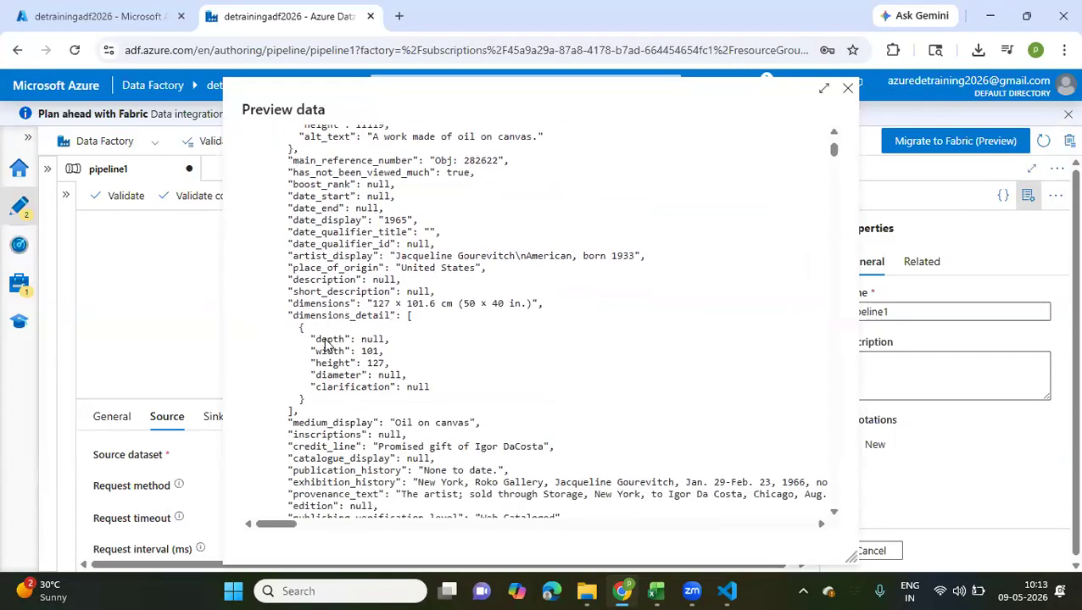
scroll(325, 343, down, 20)
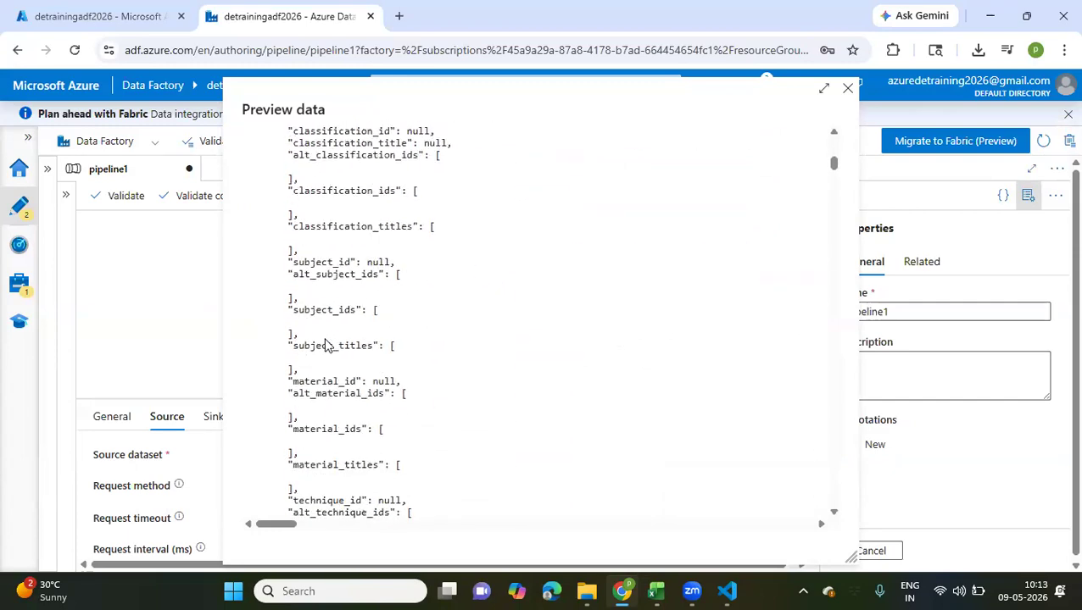
scroll(326, 343, up, 20)
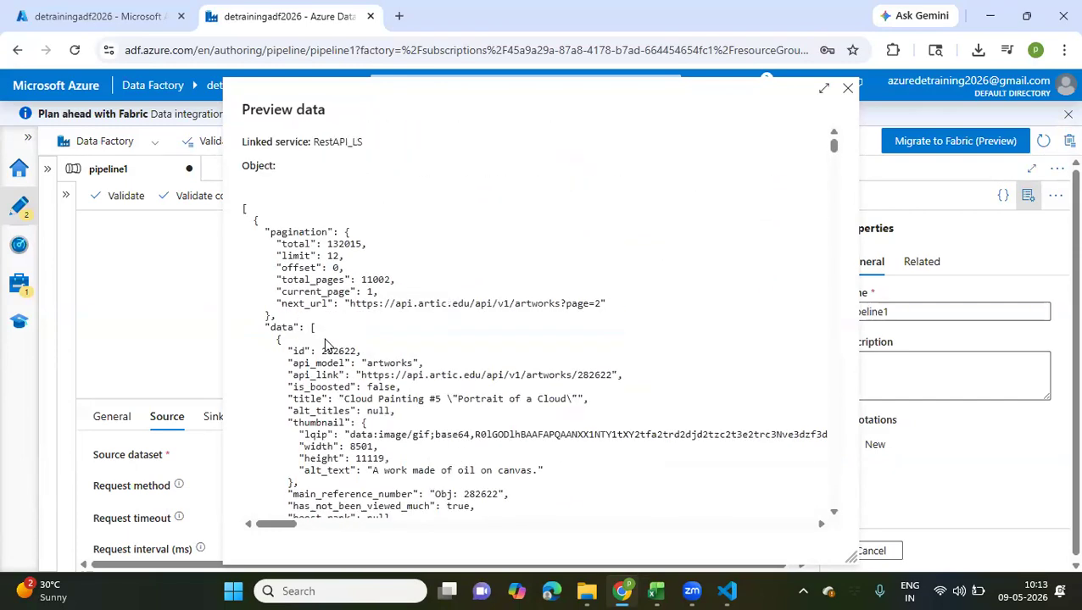
click(846, 93)
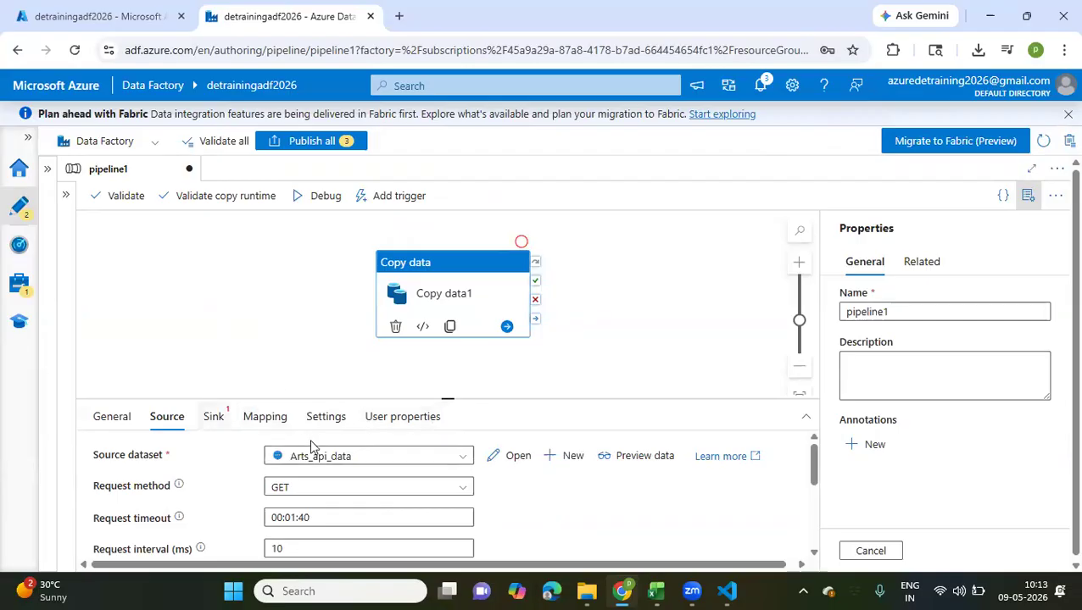
Reopen the source data preview and highlight the JSON from the pagination object into the first artwork record, then close it
click(345, 458)
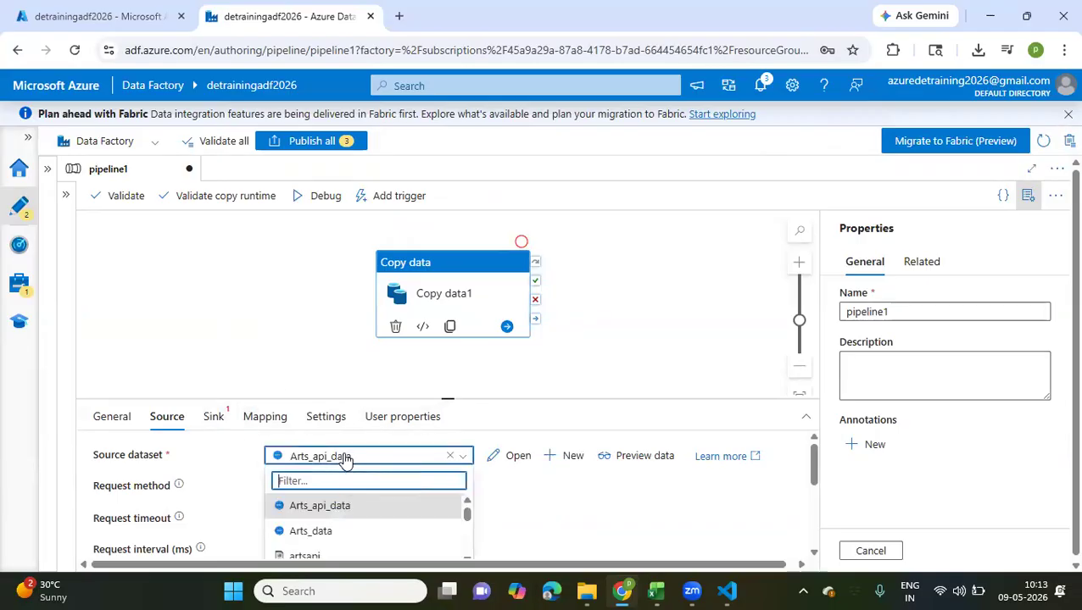
click(603, 458)
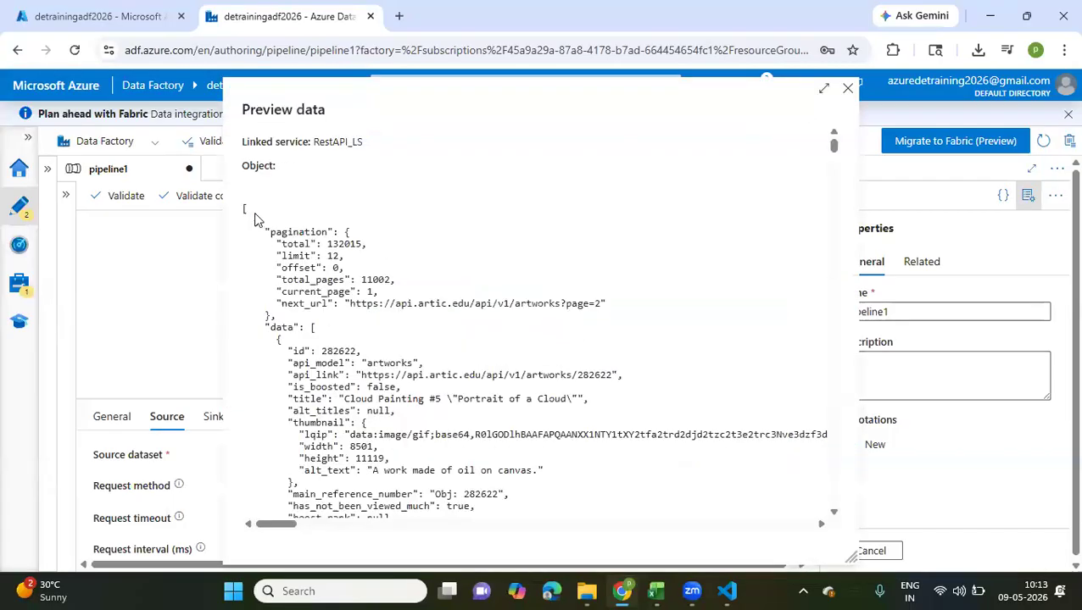
drag(254, 219, 370, 246)
drag(305, 378, 329, 447)
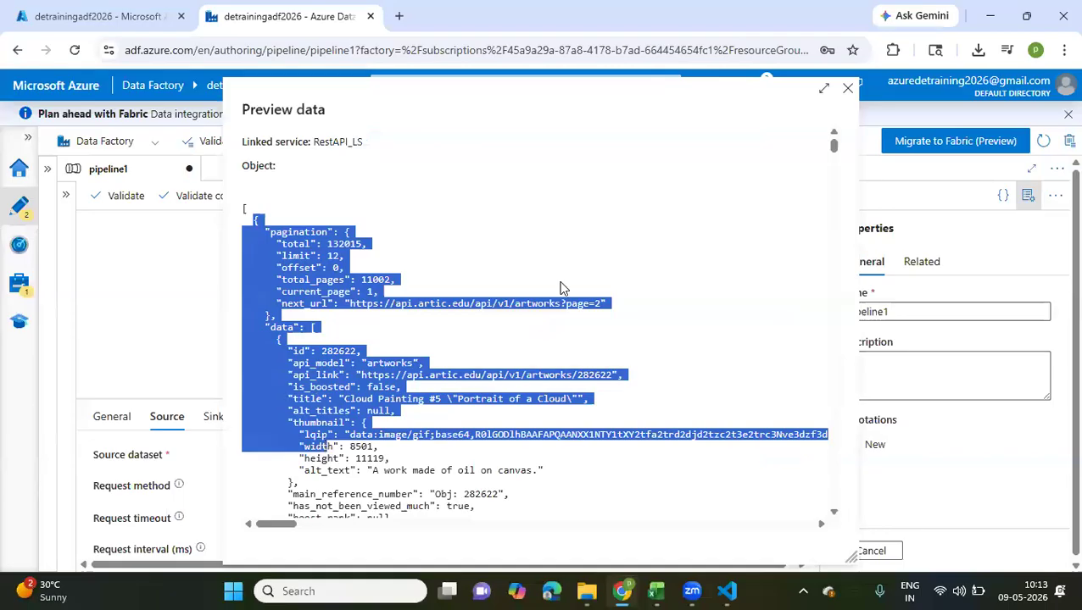
click(846, 94)
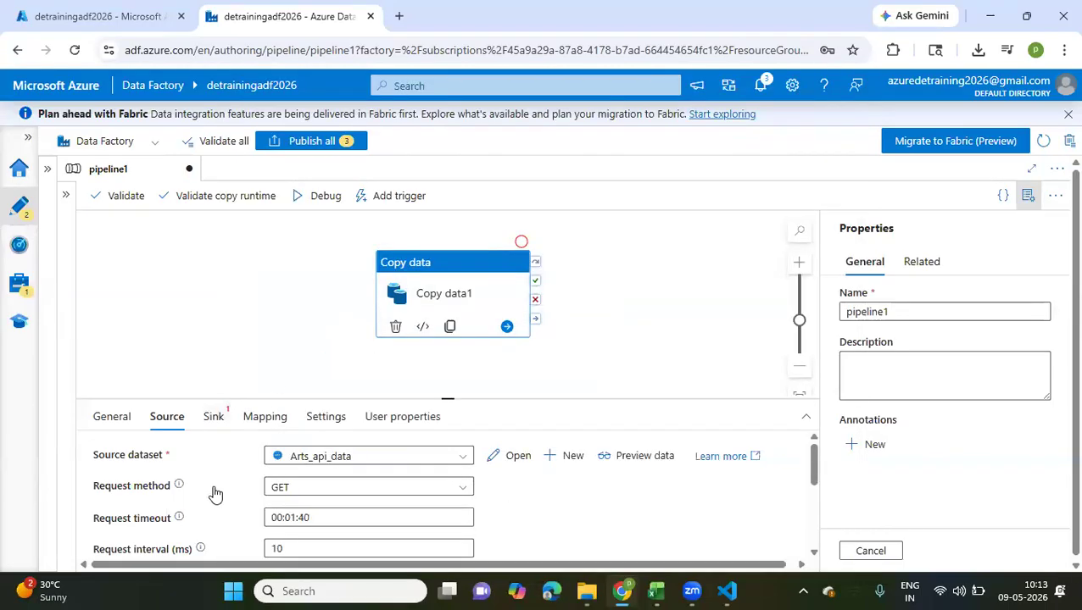
Enlarge the activity settings area and review the Copy data source's request, header, pagination and additional column options
scroll(213, 494, down, 5)
drag(449, 398, 442, 282)
scroll(322, 429, up, 1)
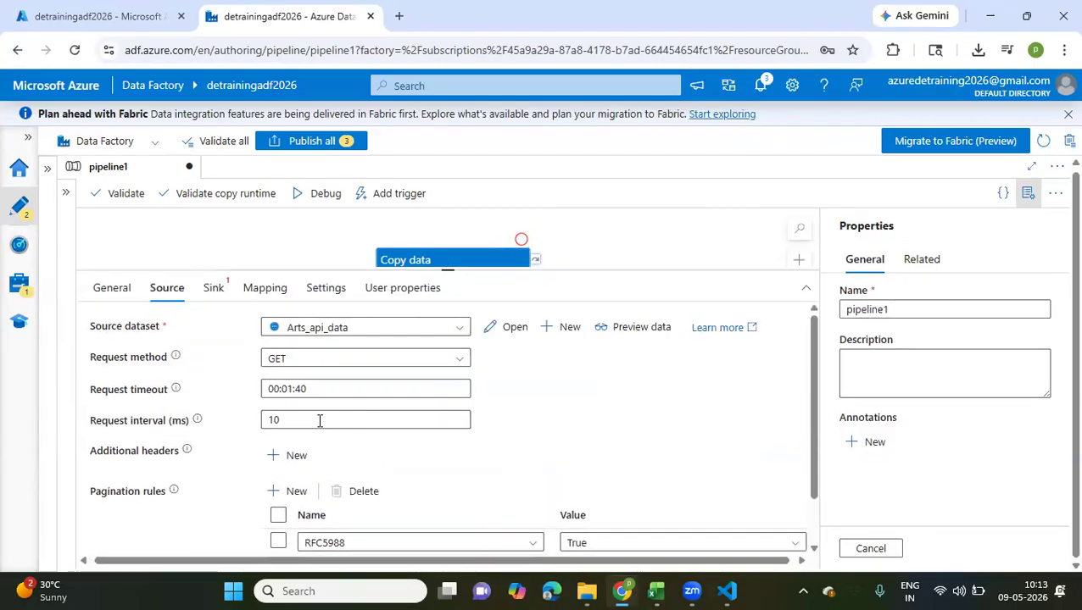
scroll(322, 429, down, 1)
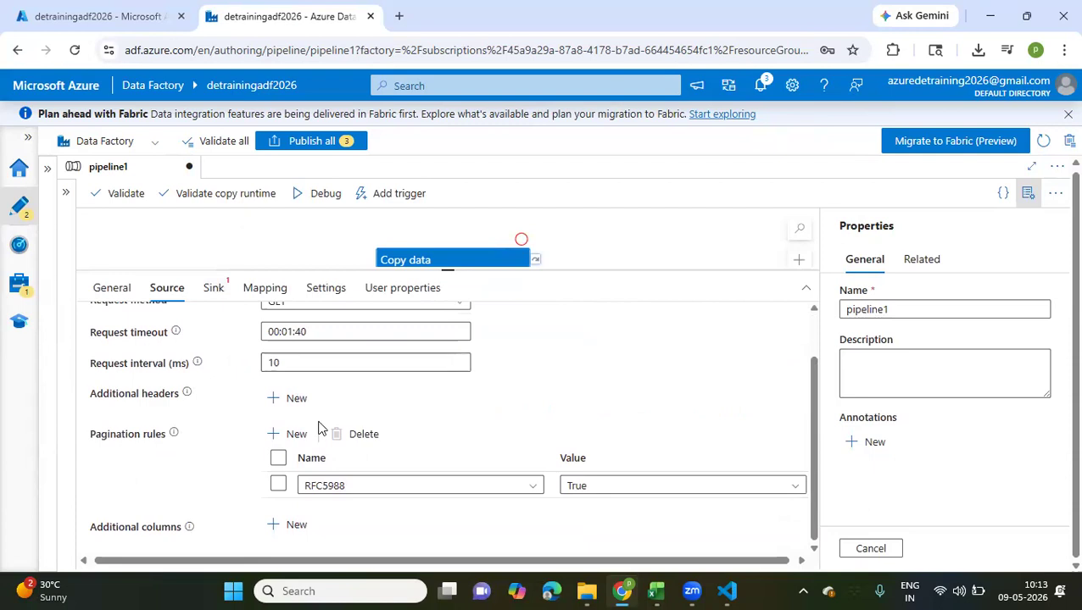
scroll(318, 429, up, 1)
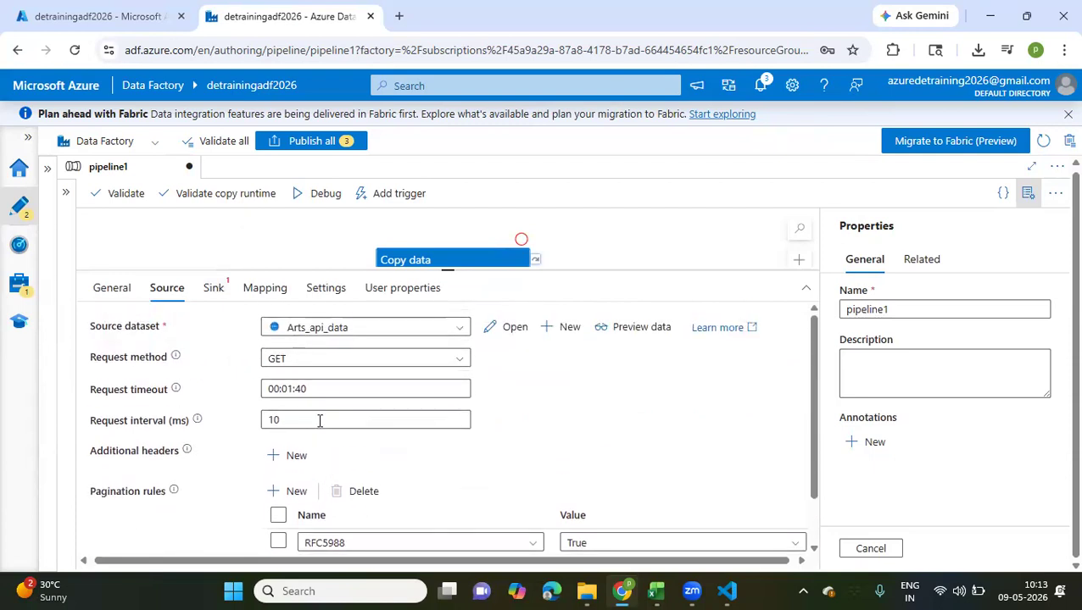
scroll(318, 421, down, 1)
scroll(319, 420, up, 1)
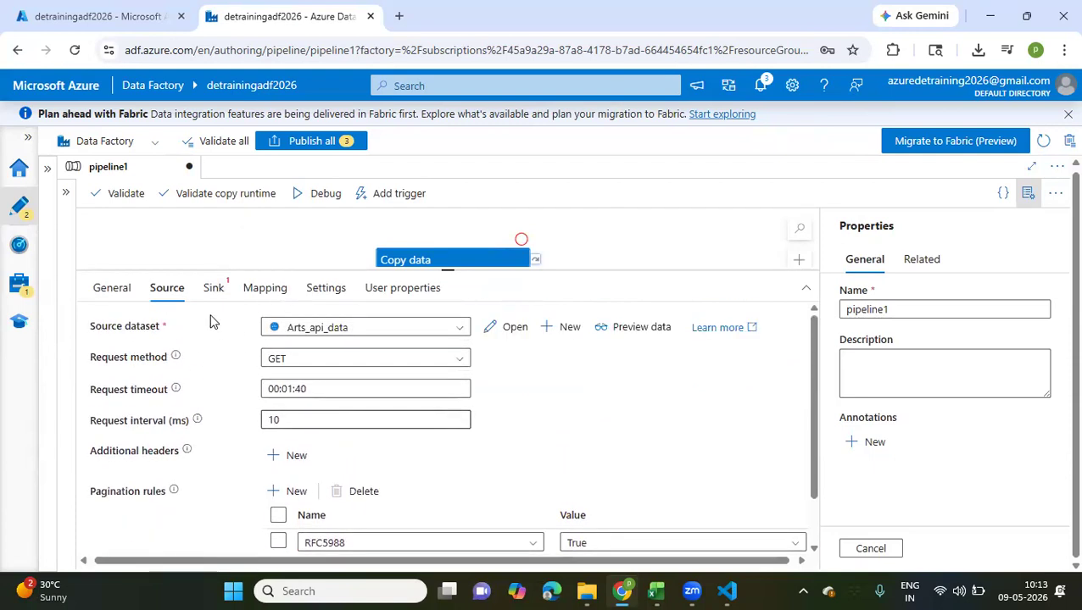
Start a new sink dataset for the Copy data activity on Azure Data Lake Storage Gen2 in JSON format
click(214, 289)
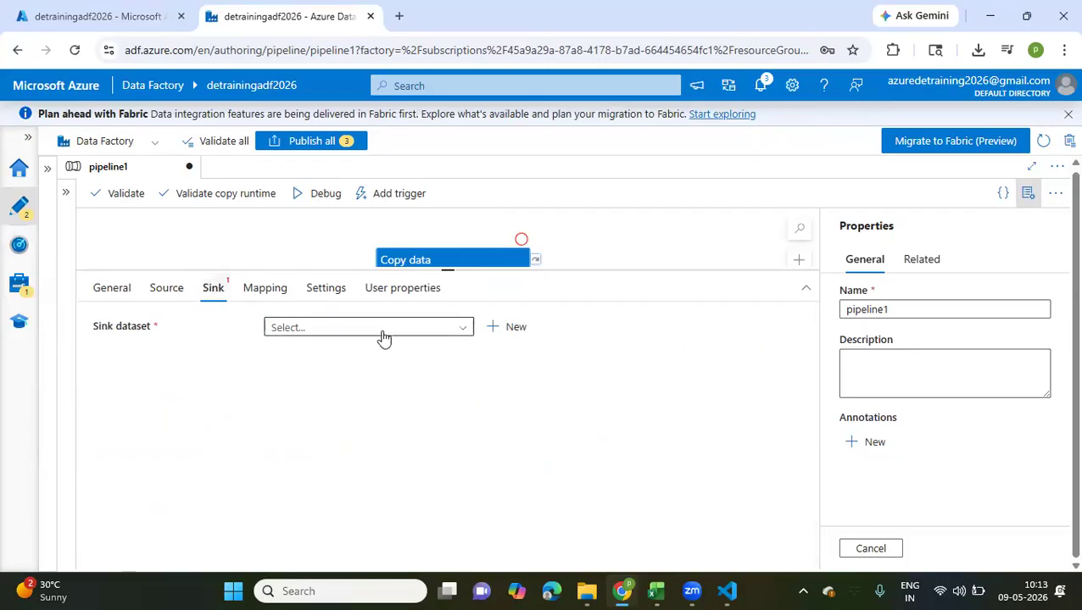
click(412, 334)
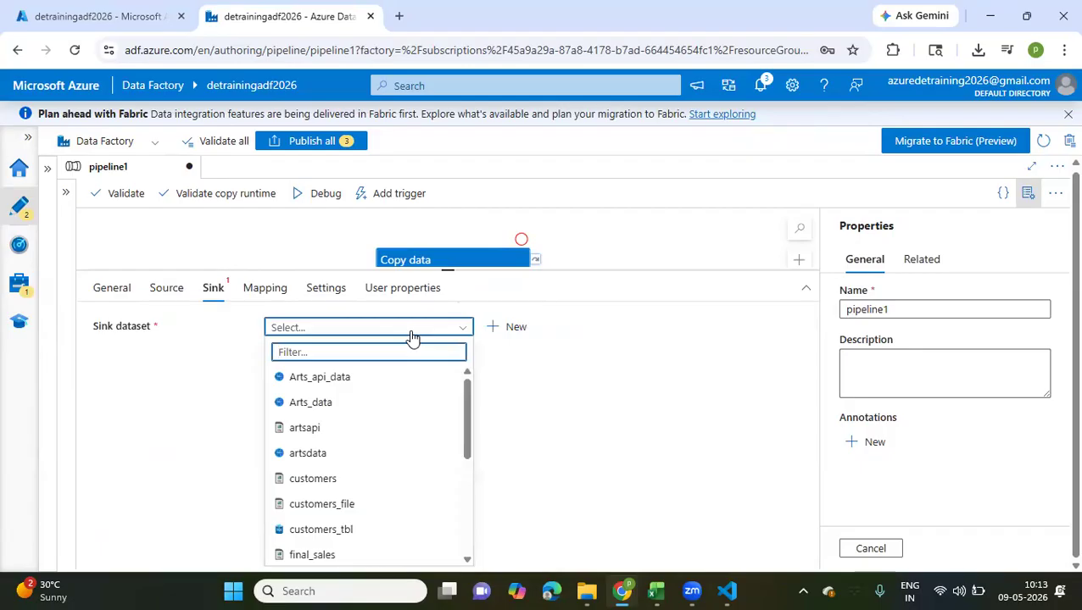
click(507, 327)
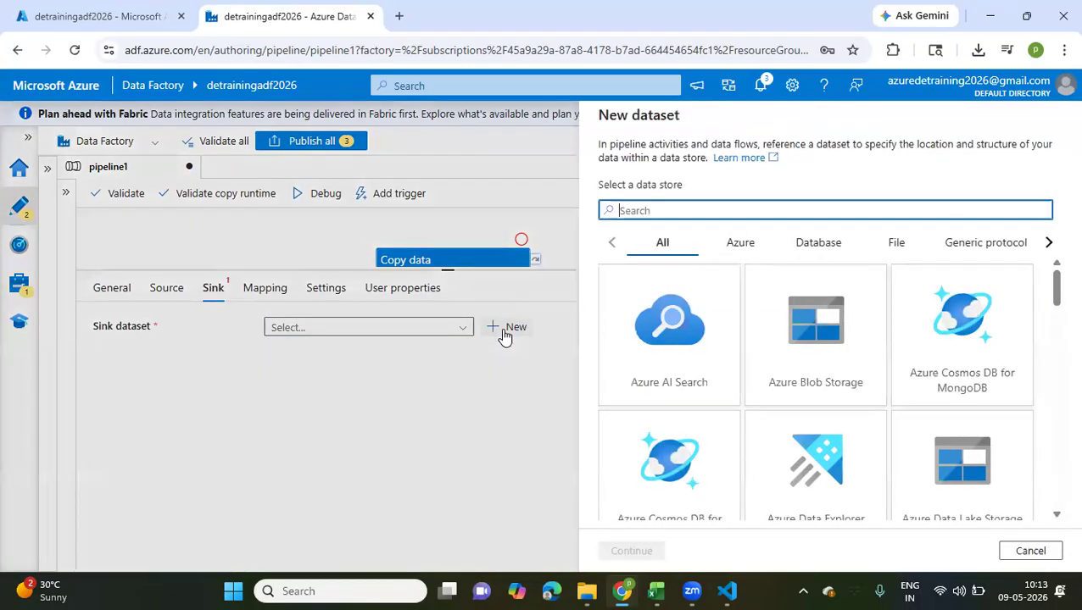
scroll(756, 428, down, 2)
scroll(755, 428, down, 1)
click(930, 307)
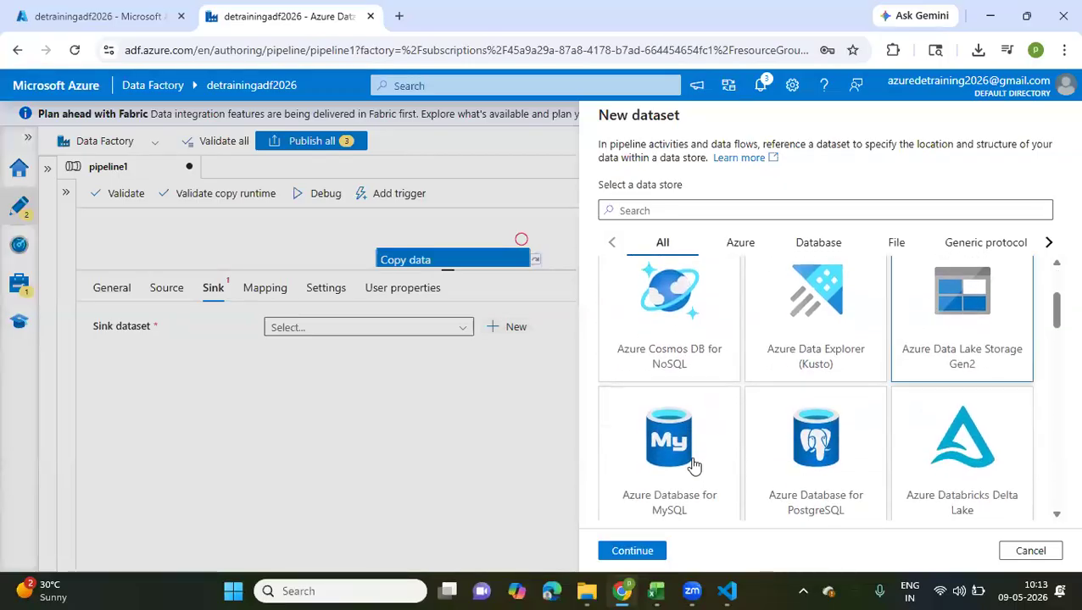
click(628, 551)
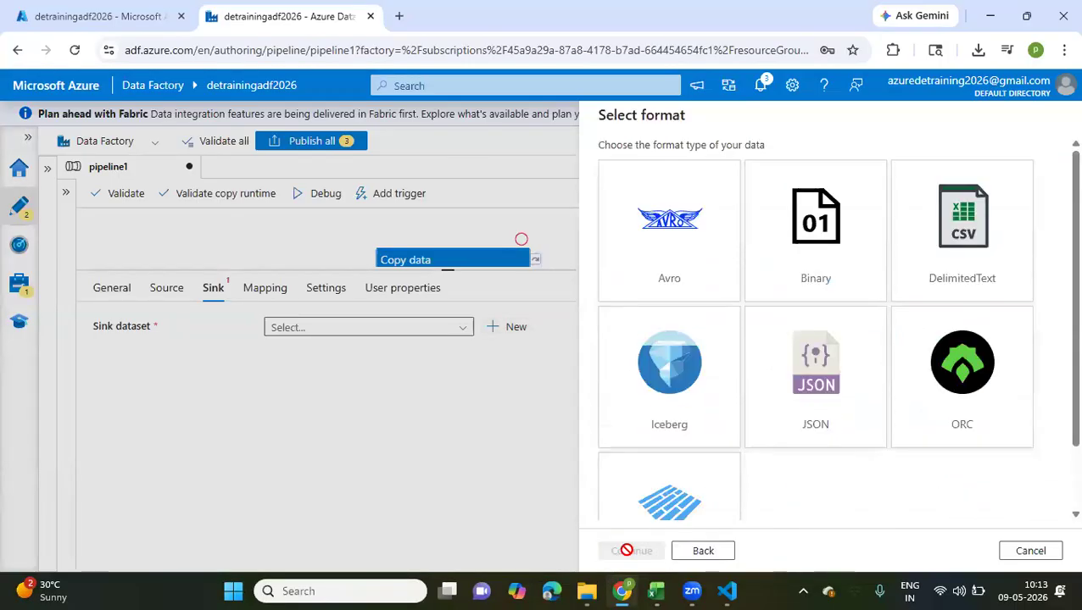
click(833, 384)
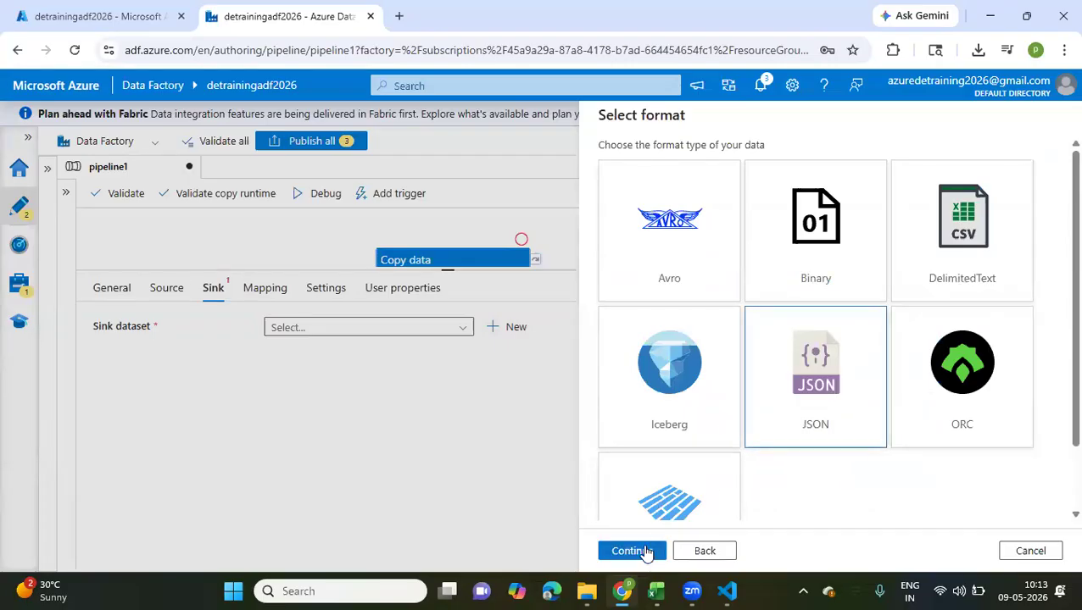
click(631, 551)
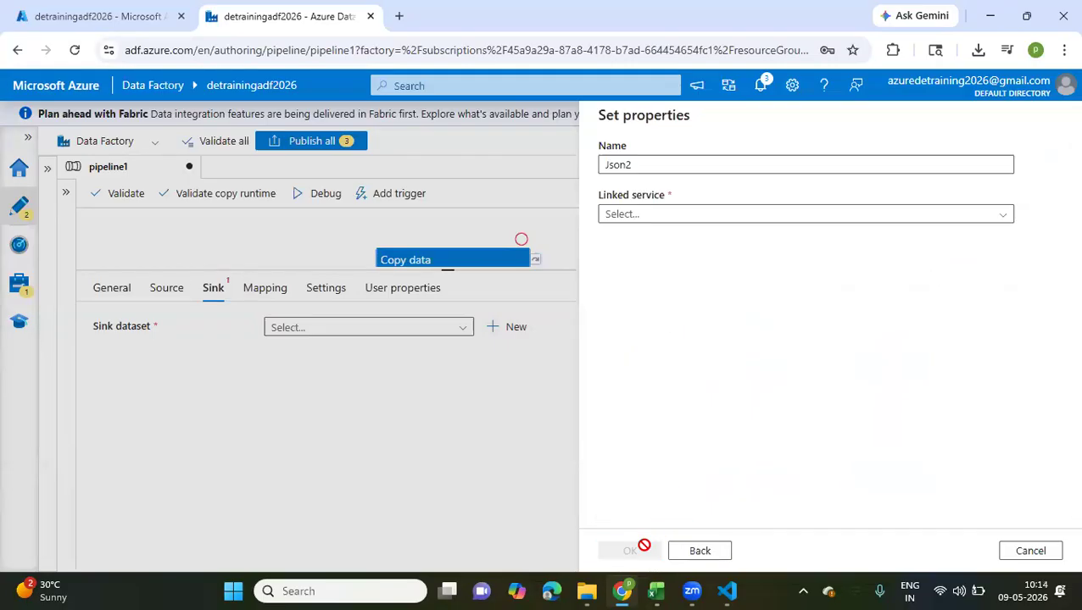
Enter Arts_data.json as the name of the new JSON sink dataset
double_click(651, 165)
text(A)
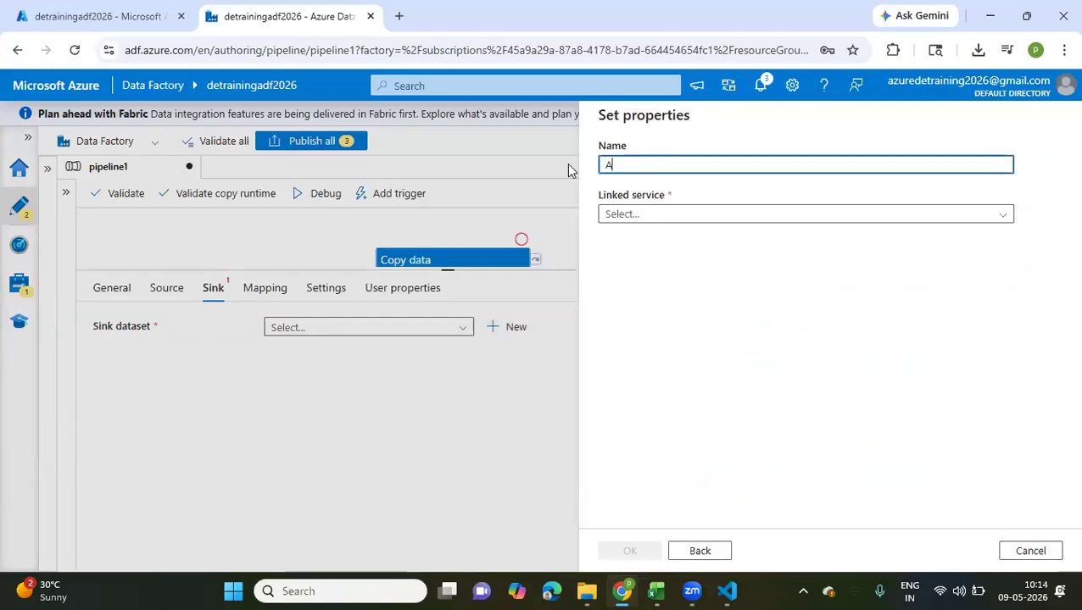
text(rts_dat)
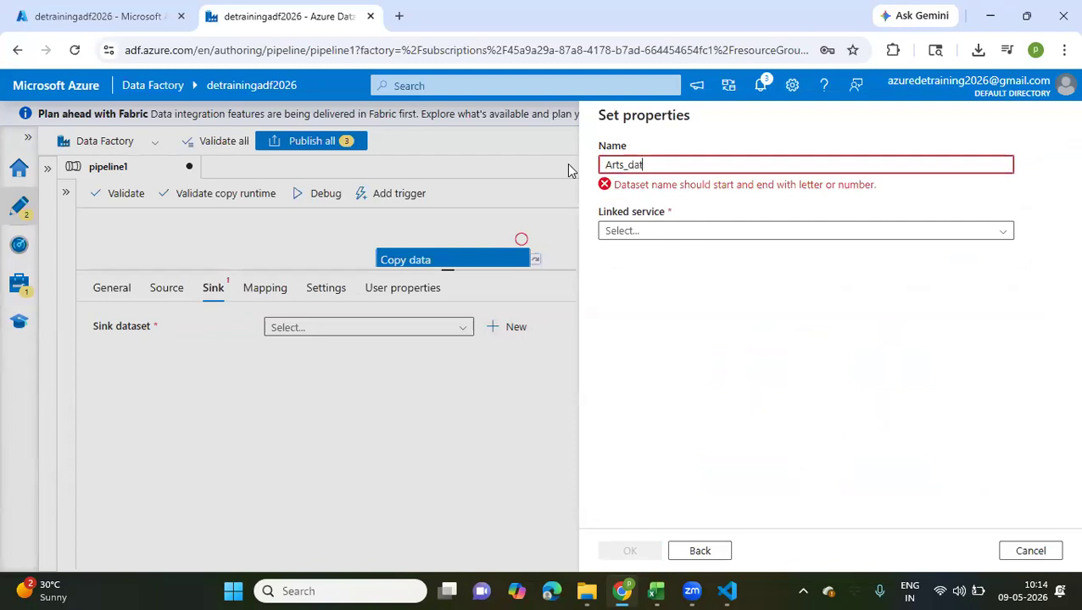
text(a.json)
Create a new Data Lake Storage Gen2 linked service named ADLSJson_LS for the dataset, using the detrainingdatalake storage account
click(683, 233)
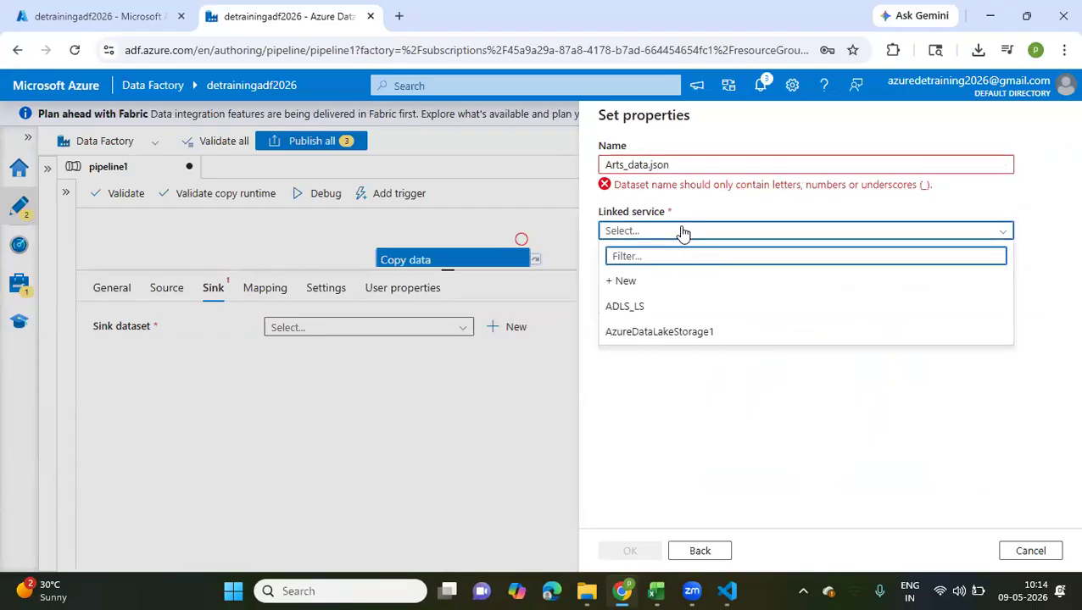
click(625, 281)
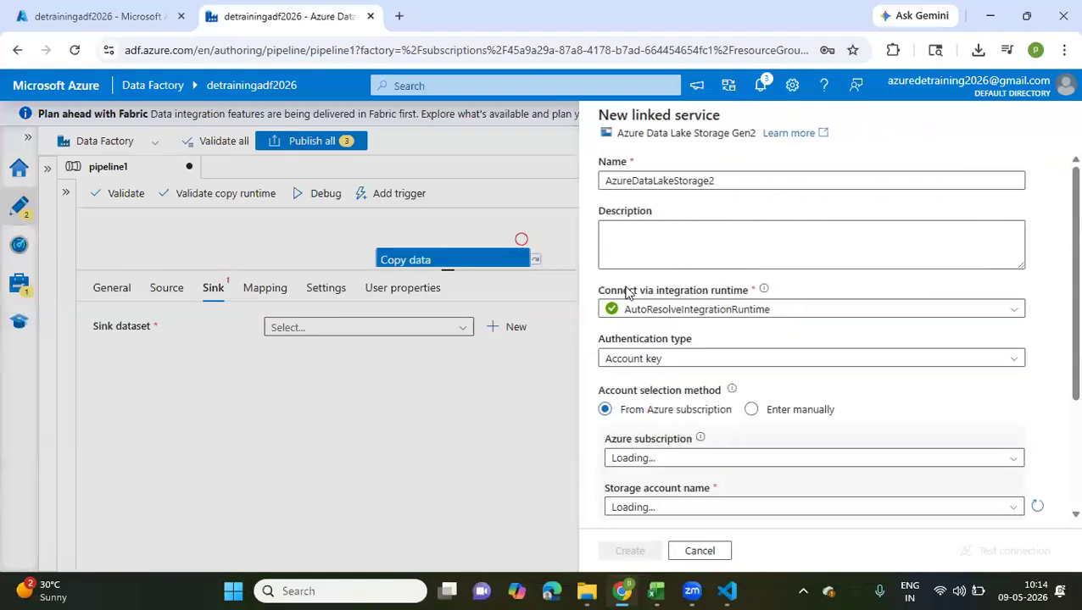
drag(729, 184, 600, 183)
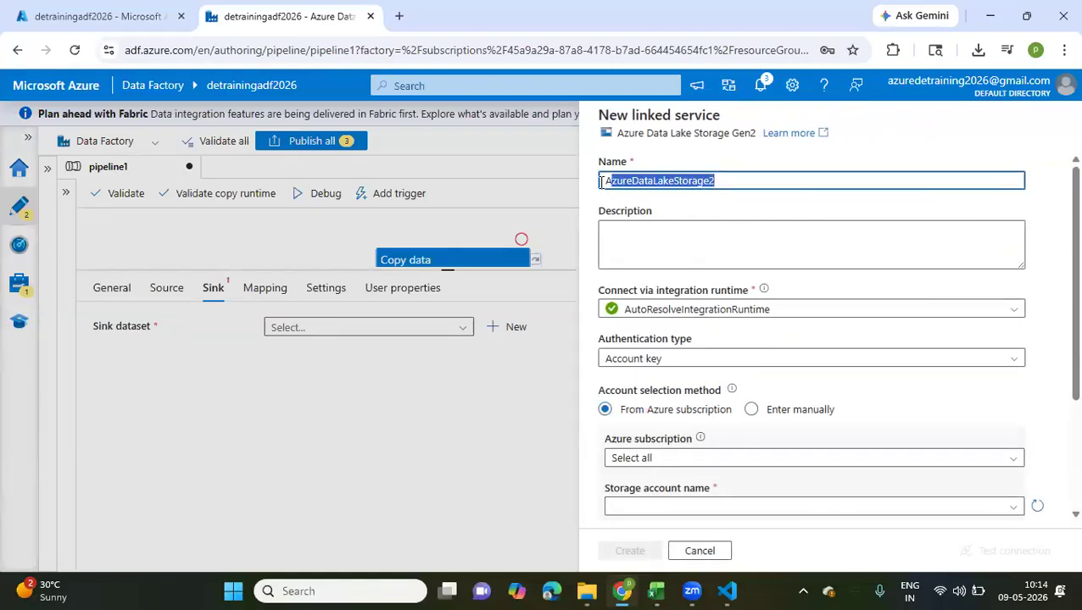
text(ADLSJson_LS)
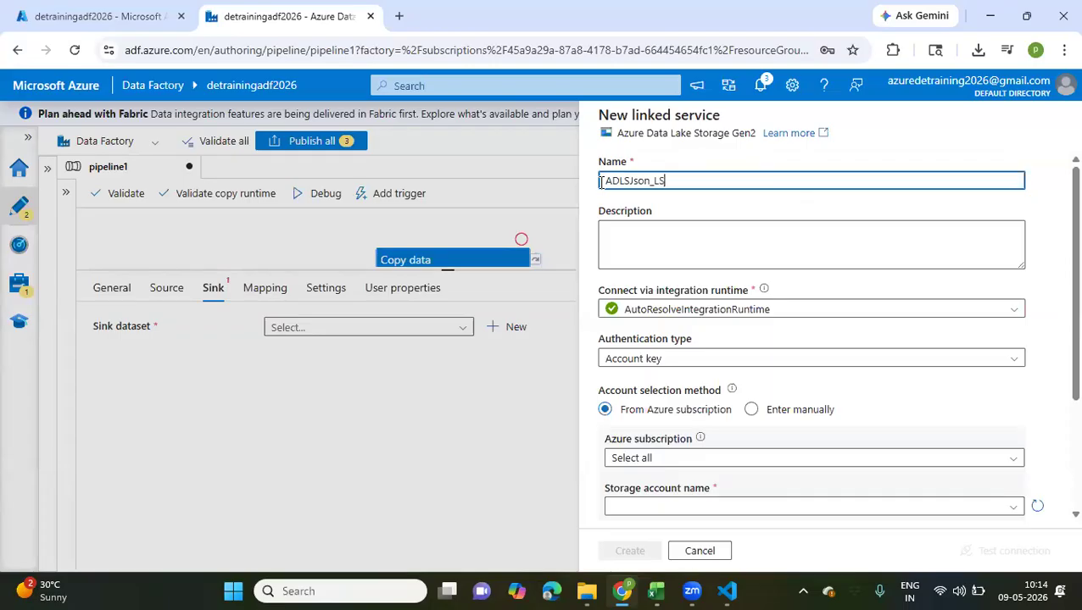
scroll(670, 360, down, 2)
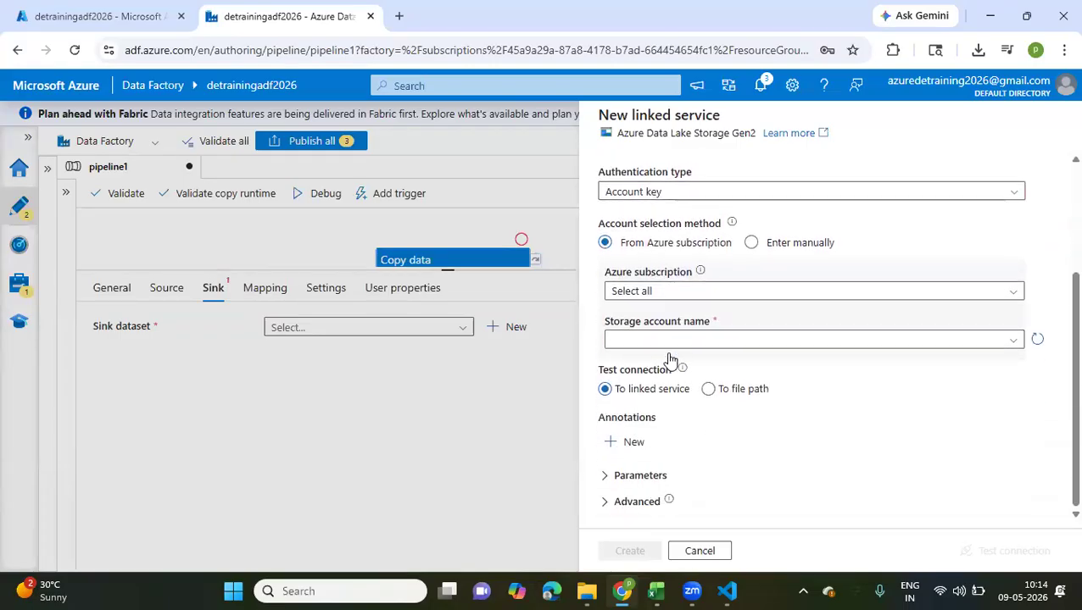
click(685, 342)
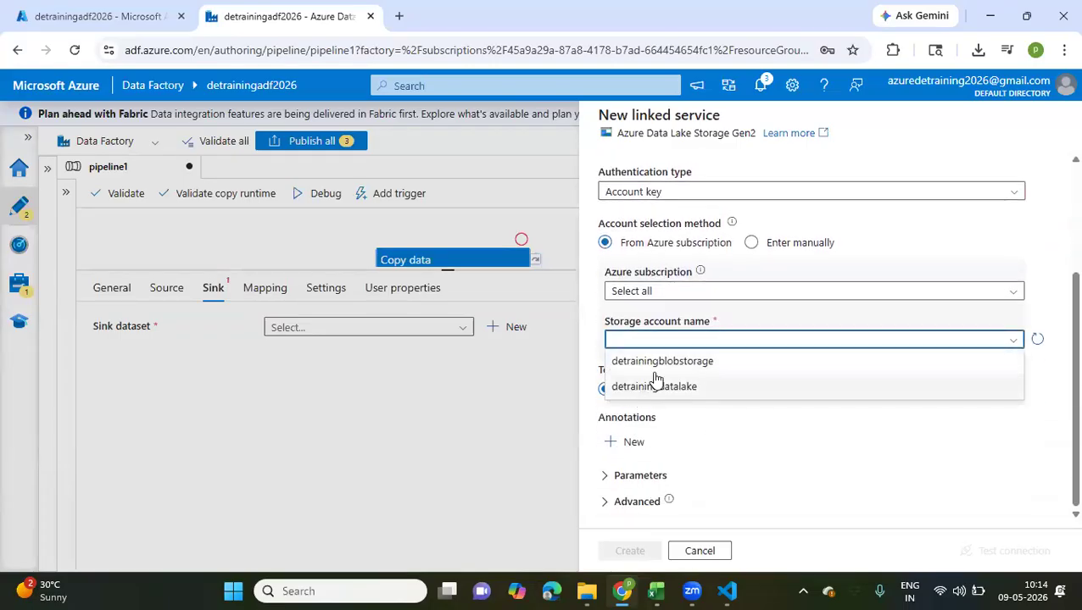
click(652, 387)
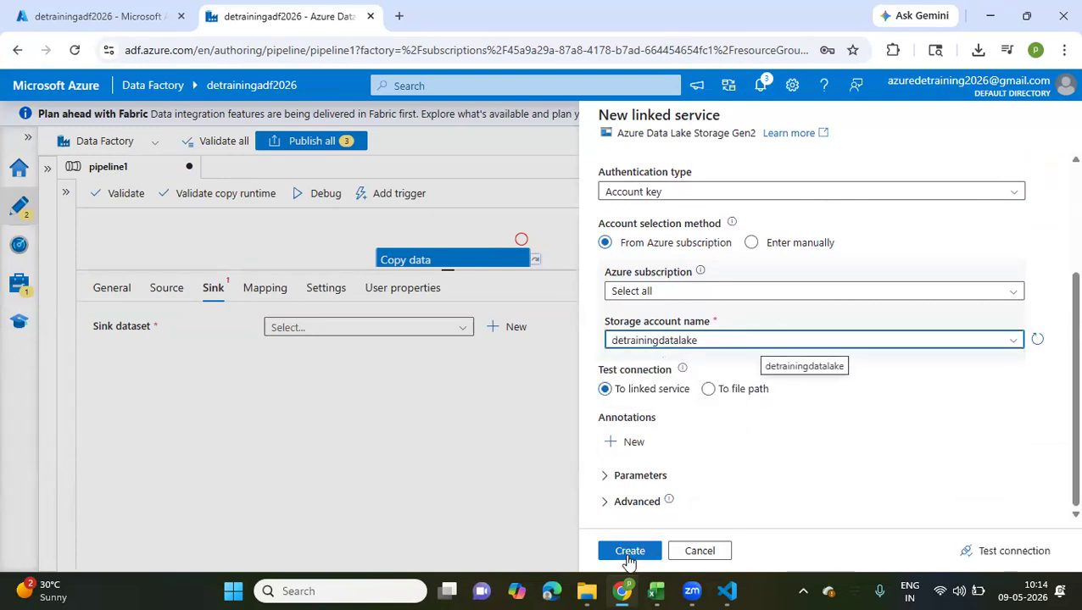
click(630, 551)
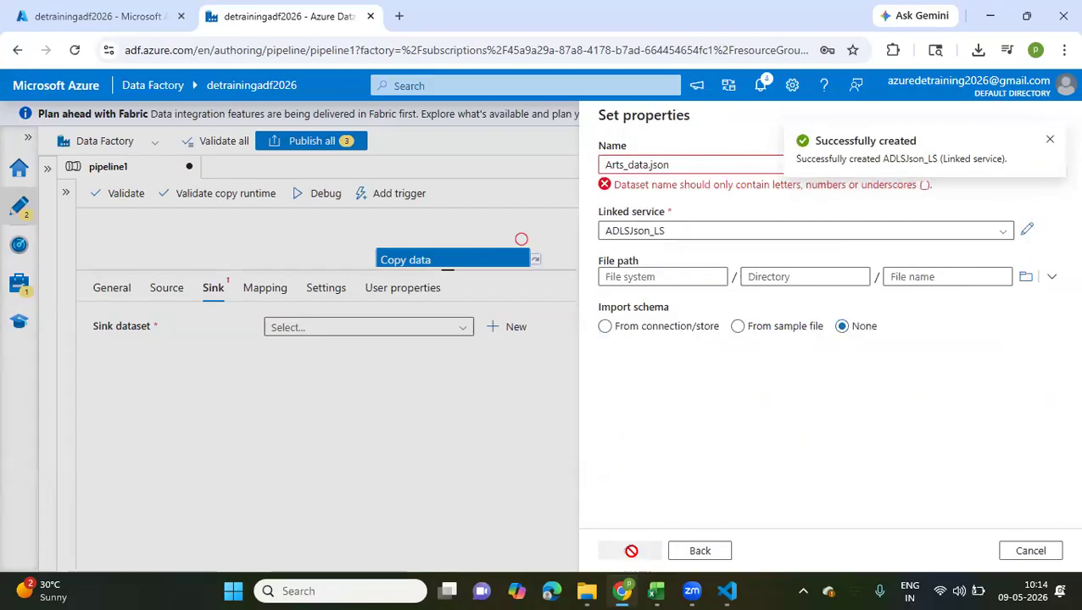
Rename the JSON dataset to ArtsAPI_data and create it as the Copy data activity's sink dataset
click(682, 172)
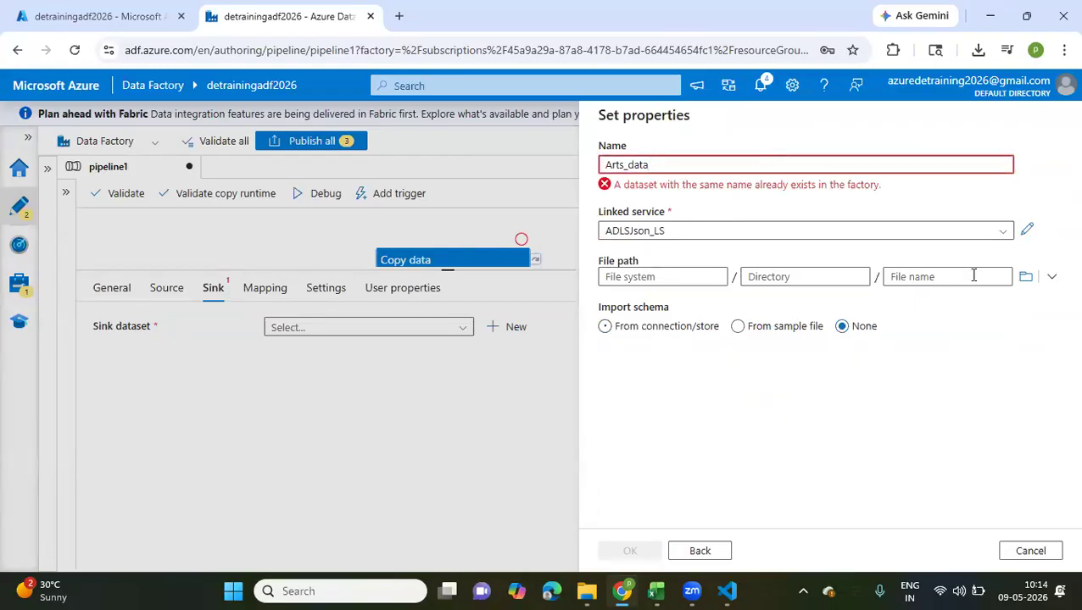
click(751, 388)
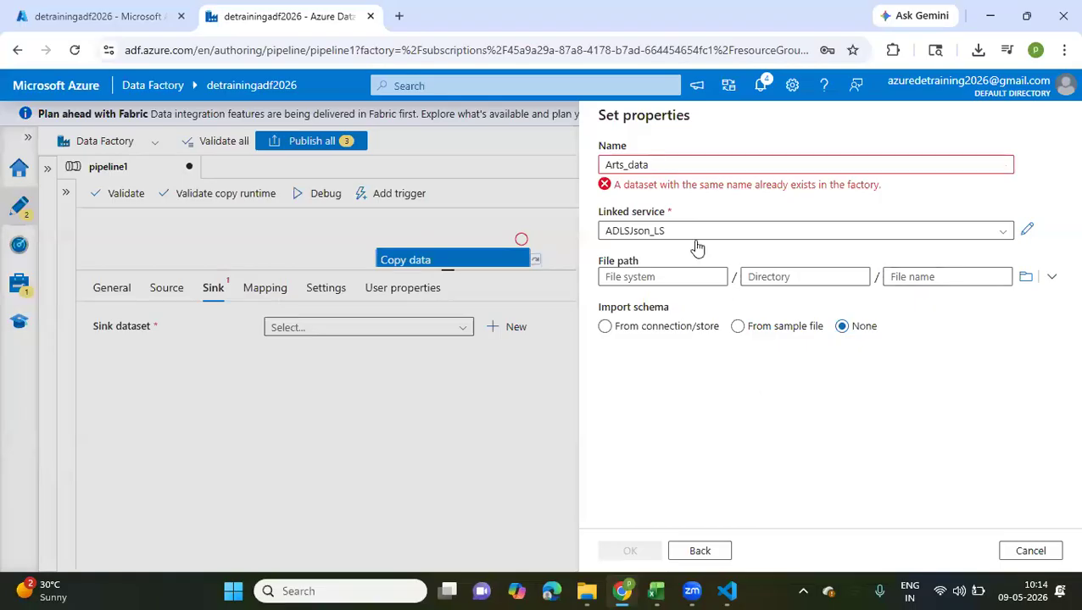
click(627, 165)
text(PO_)
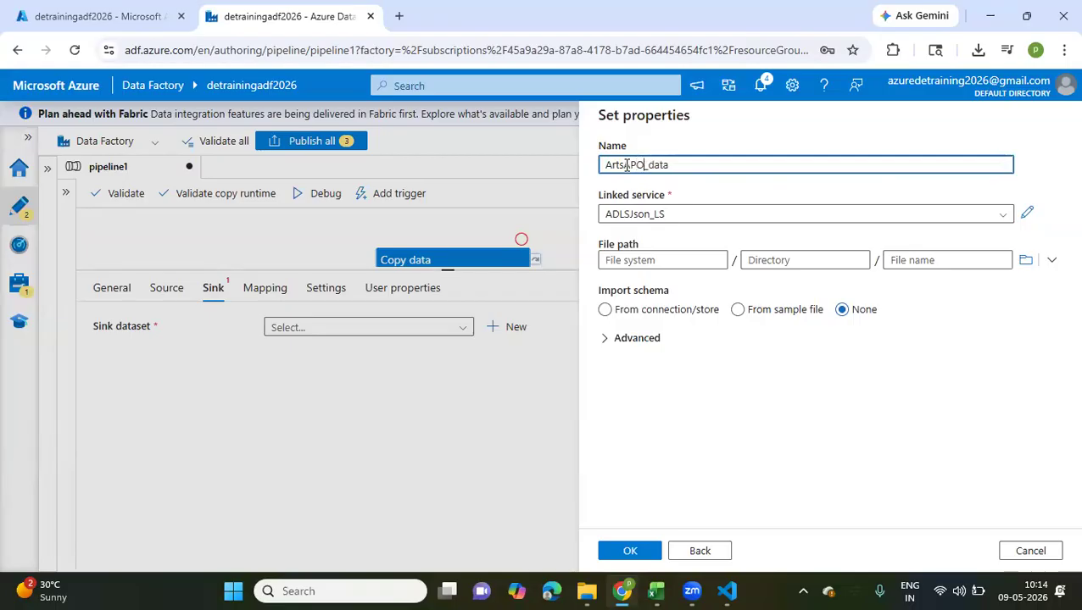
key(BackSpace)
key(BackSpace)
text(API)
click(628, 552)
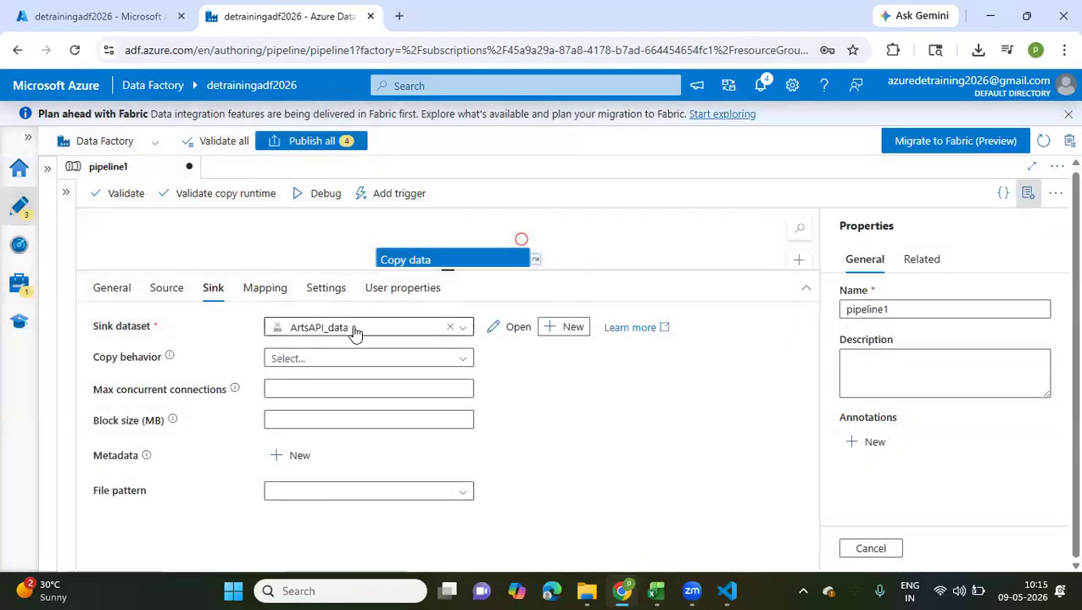
Set the ArtsAPI_data sink dataset's file path to the landing container and the 2026/05/08 directory, leaving the file name blank
click(509, 329)
drag(461, 544, 512, 299)
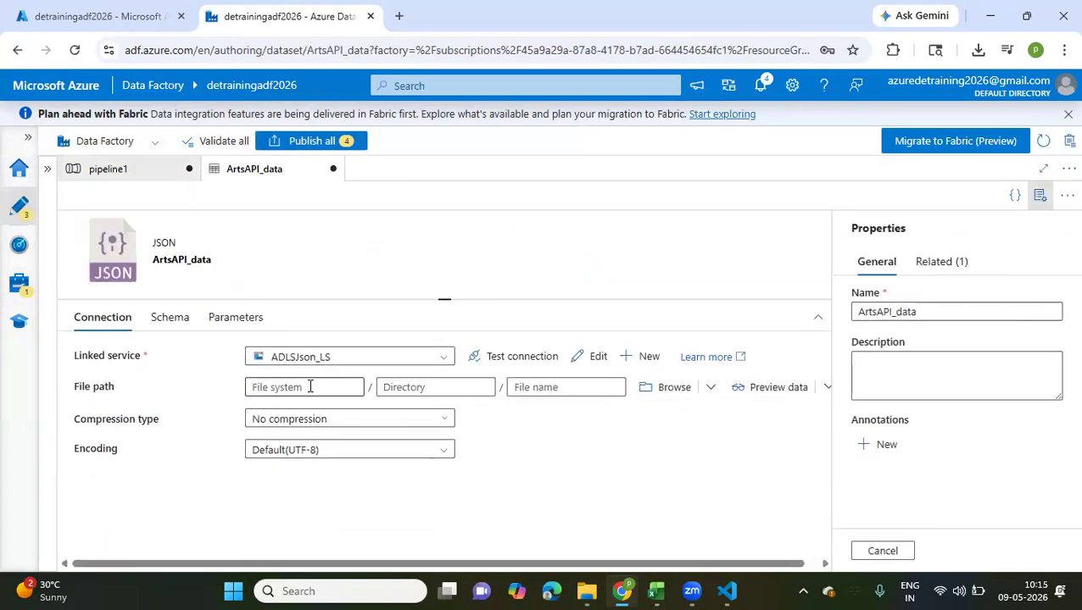
click(672, 391)
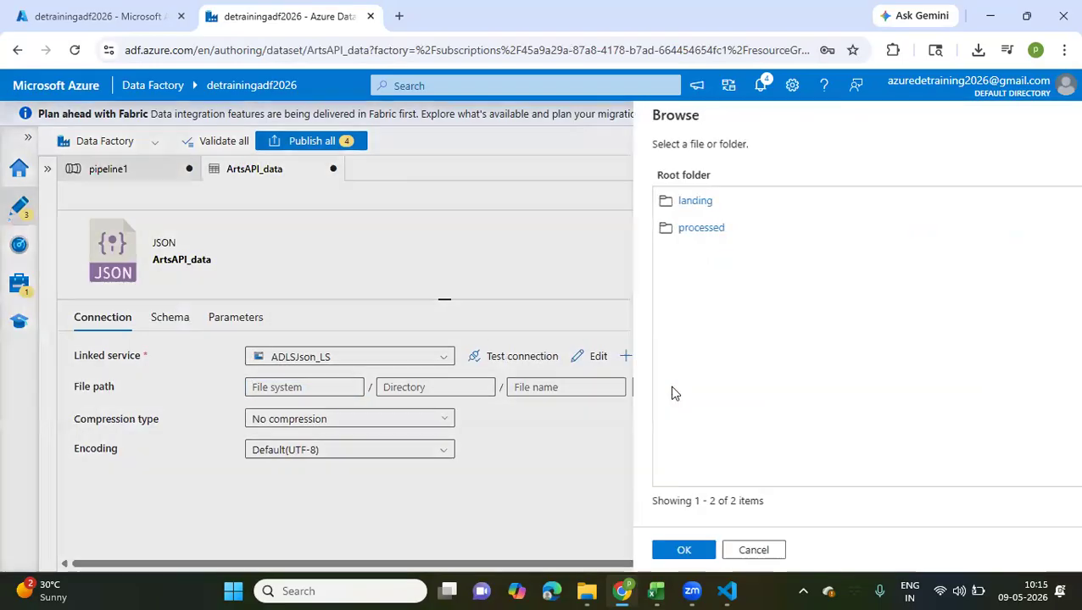
click(632, 210)
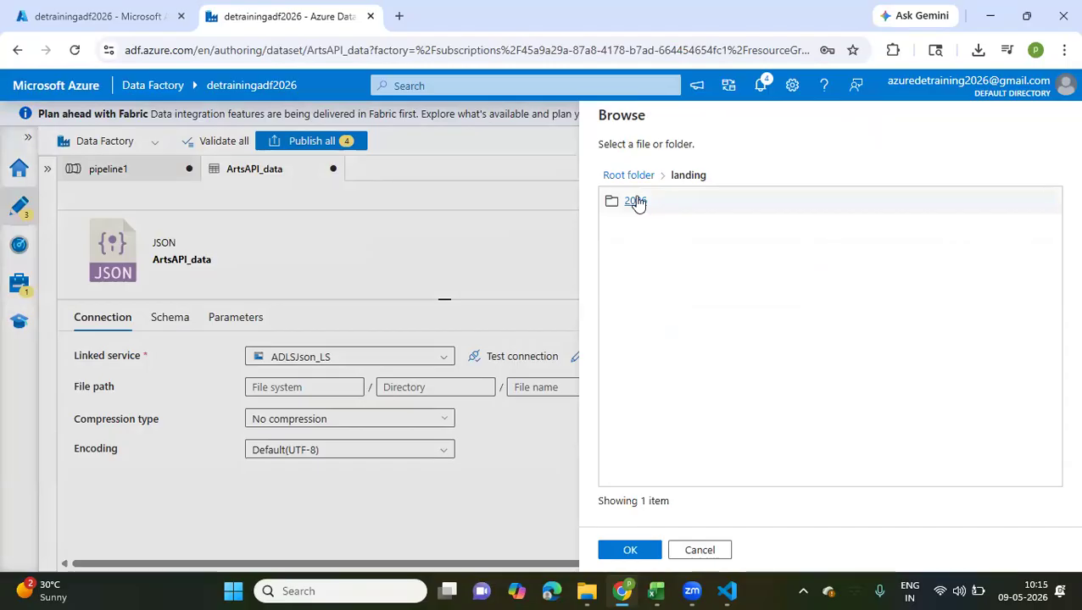
click(636, 203)
click(632, 203)
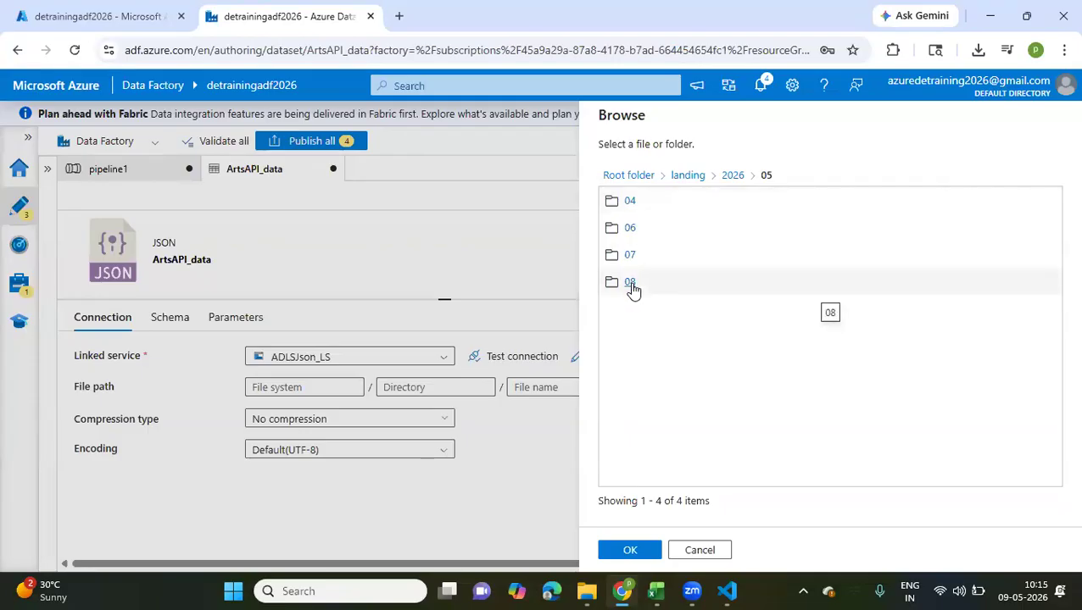
click(630, 283)
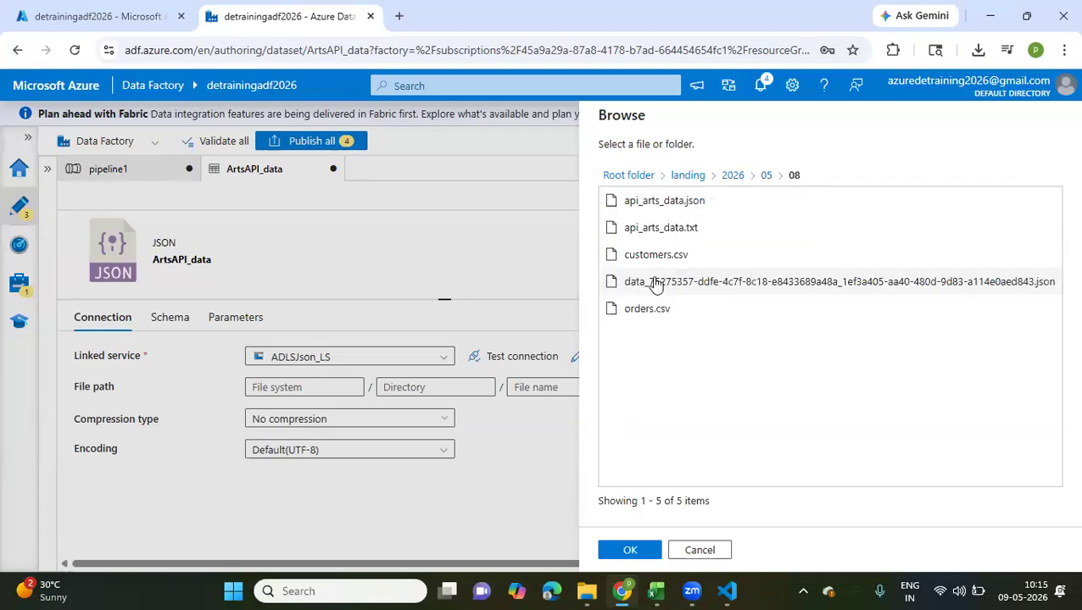
mouse_move(622, 590)
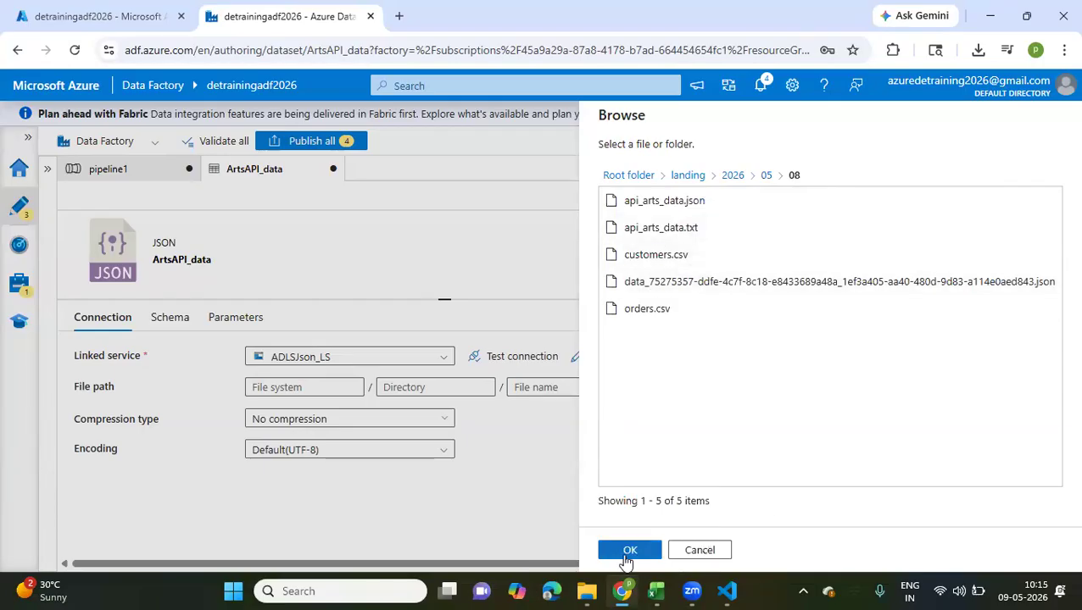
click(628, 551)
click(569, 389)
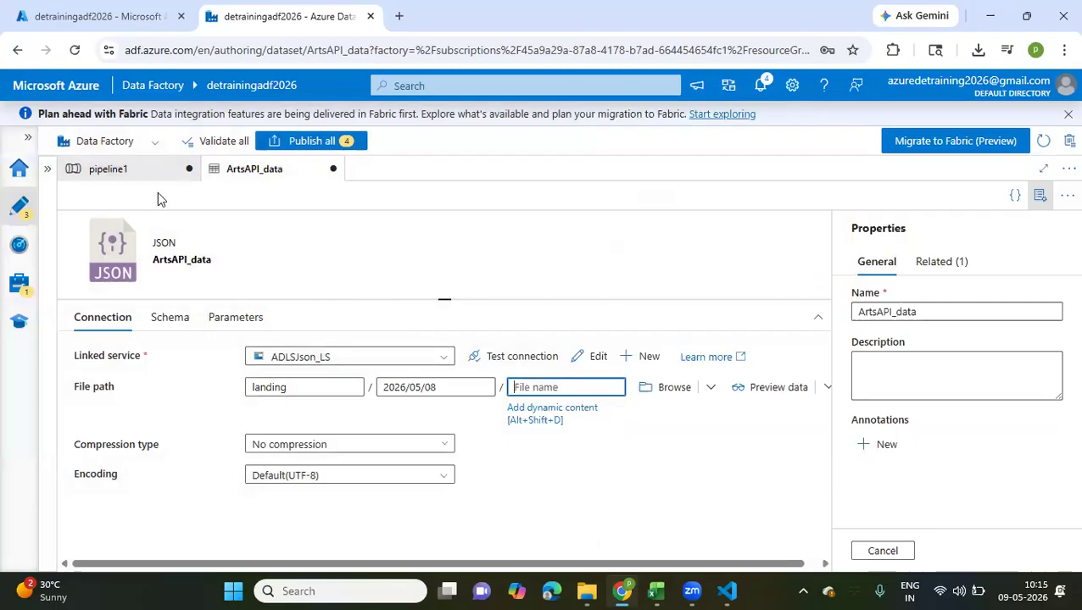
Set the copy behavior of the Copy data activity's sink to Preserve hierarchy in the pipeline
click(129, 173)
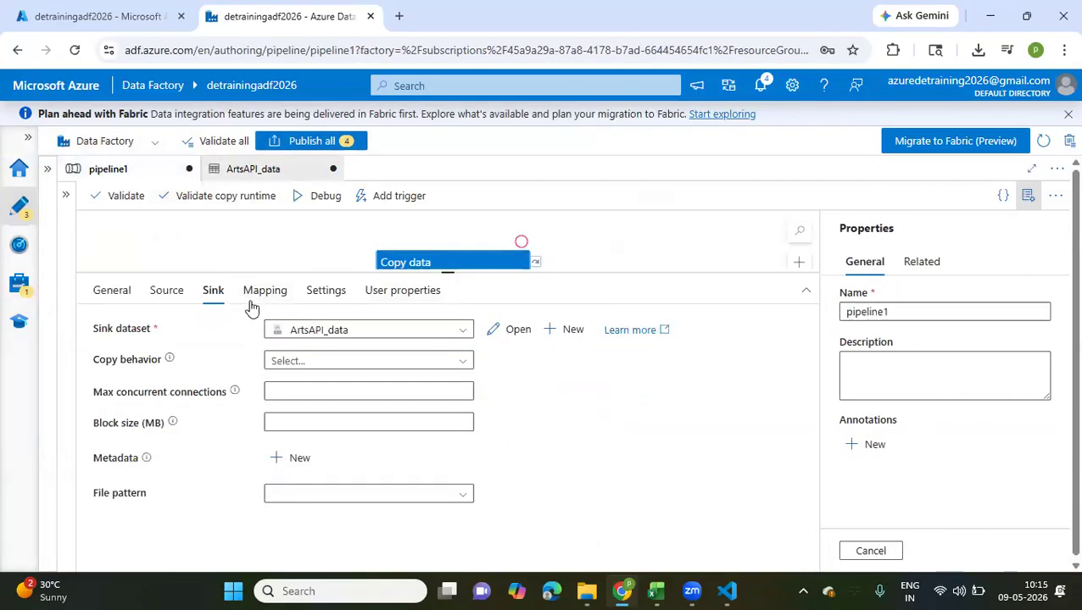
click(462, 363)
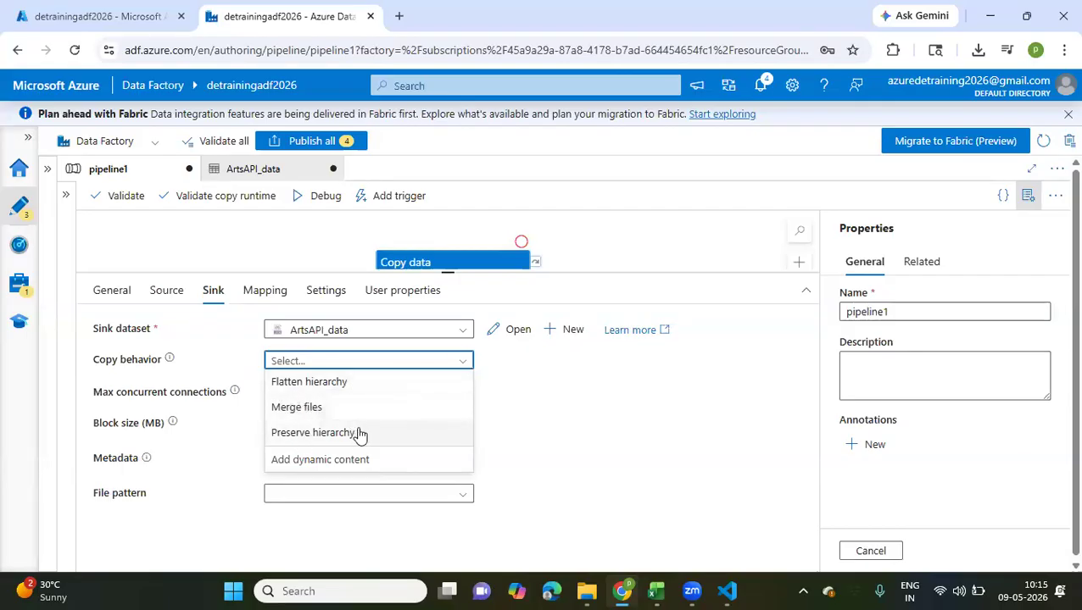
click(297, 436)
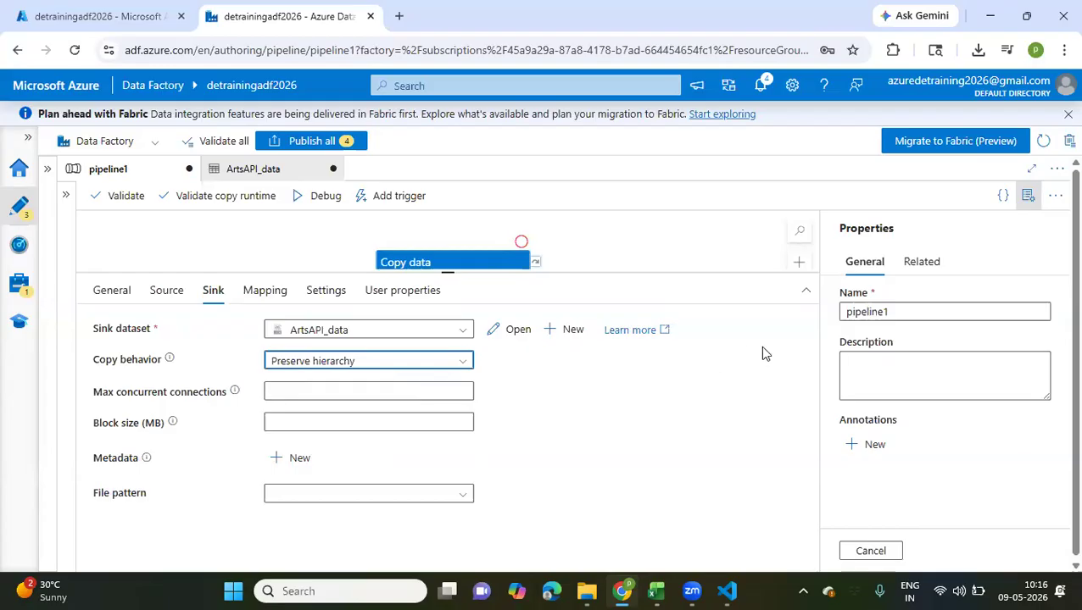
Rename the pipeline to copy API Data and its Copy data activity to Copy api
drag(899, 311, 803, 319)
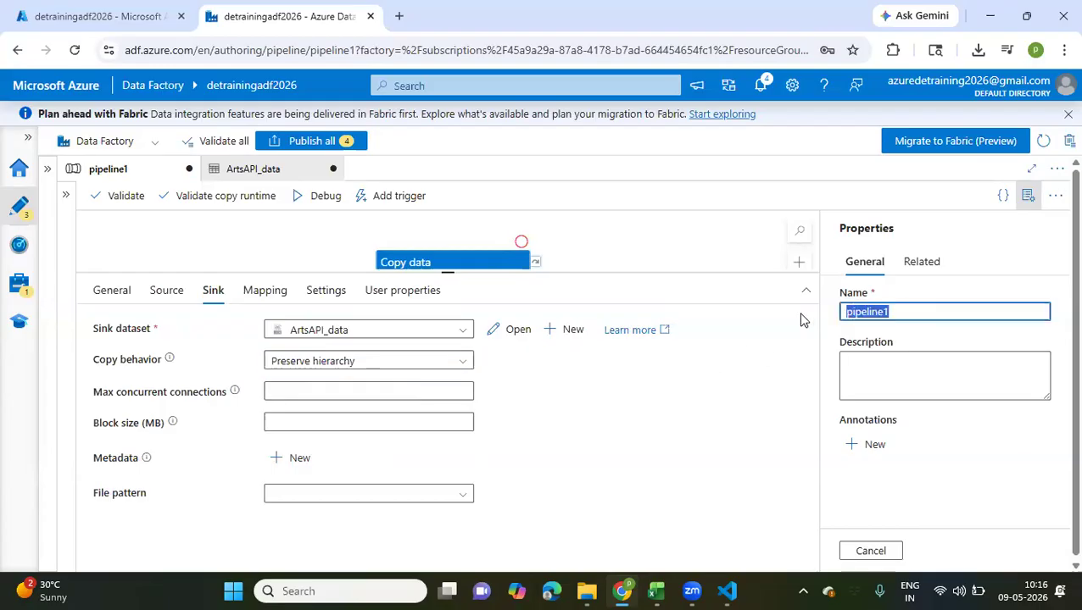
text(copy API Data)
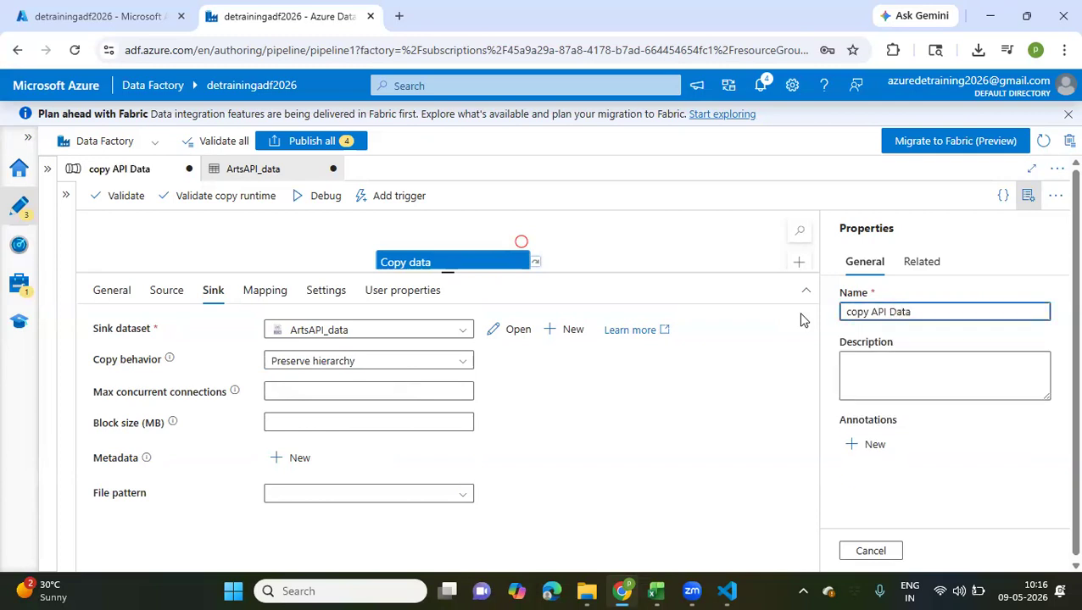
click(447, 258)
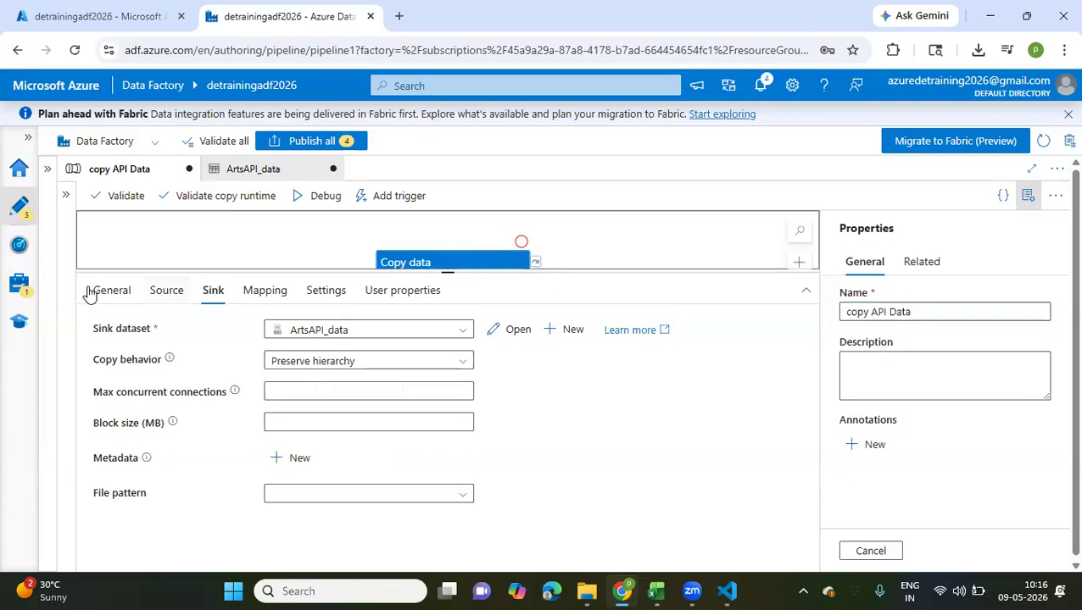
click(111, 300)
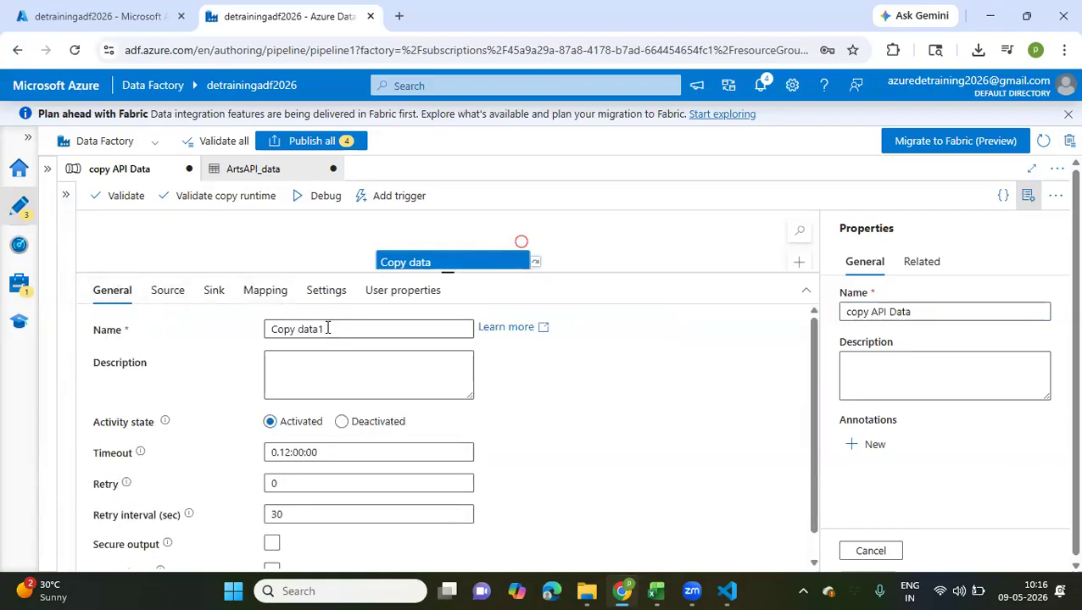
drag(300, 329, 379, 325)
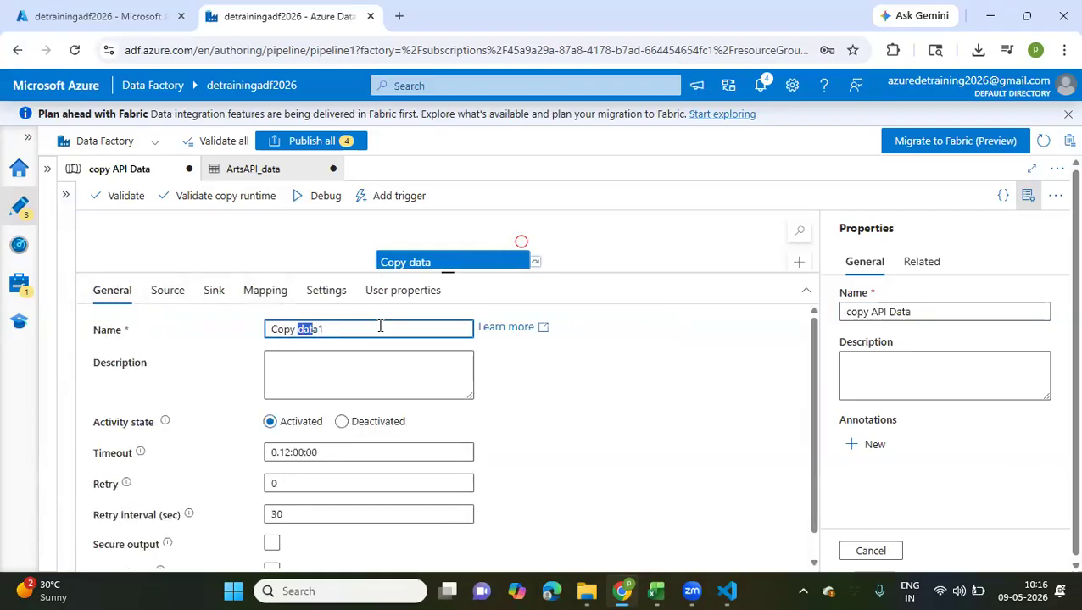
text(api)
click(671, 261)
drag(447, 274, 463, 367)
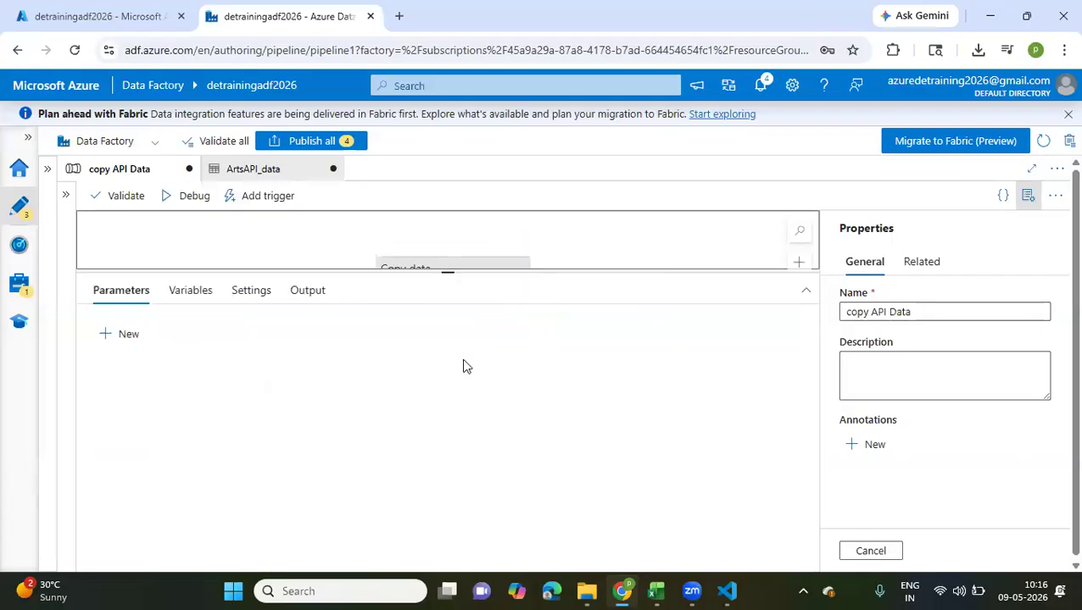
Publish all pending changes and start a debug run of the copy API Data pipeline
click(308, 143)
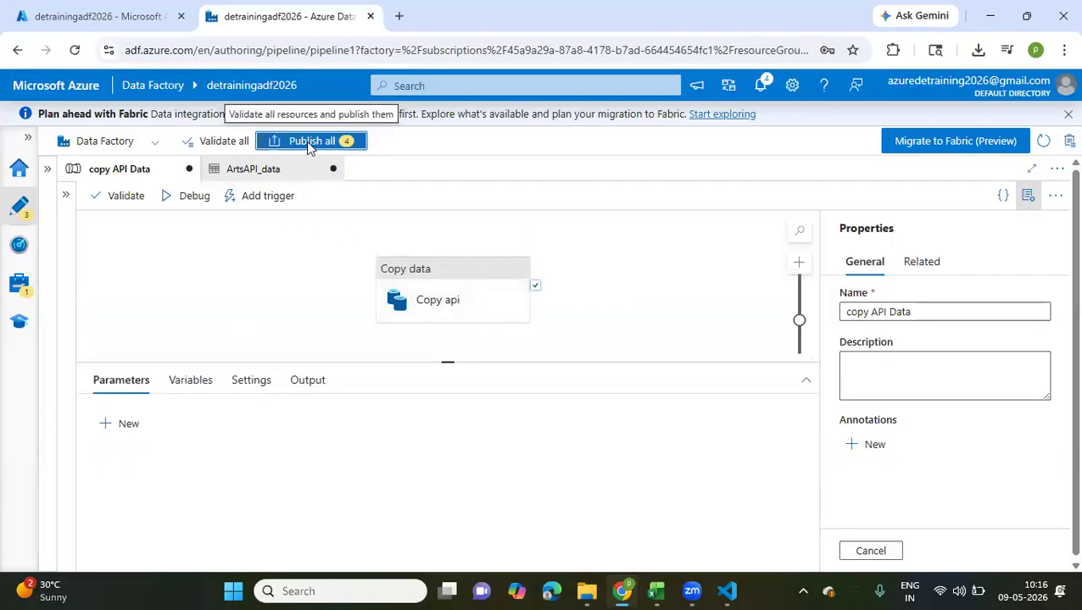
click(613, 552)
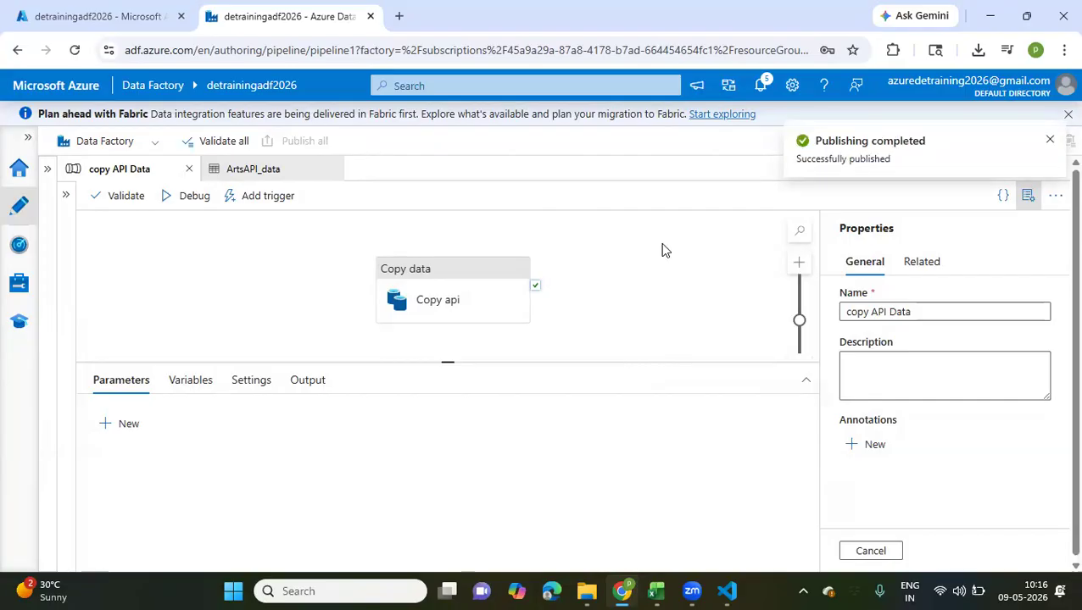
click(480, 294)
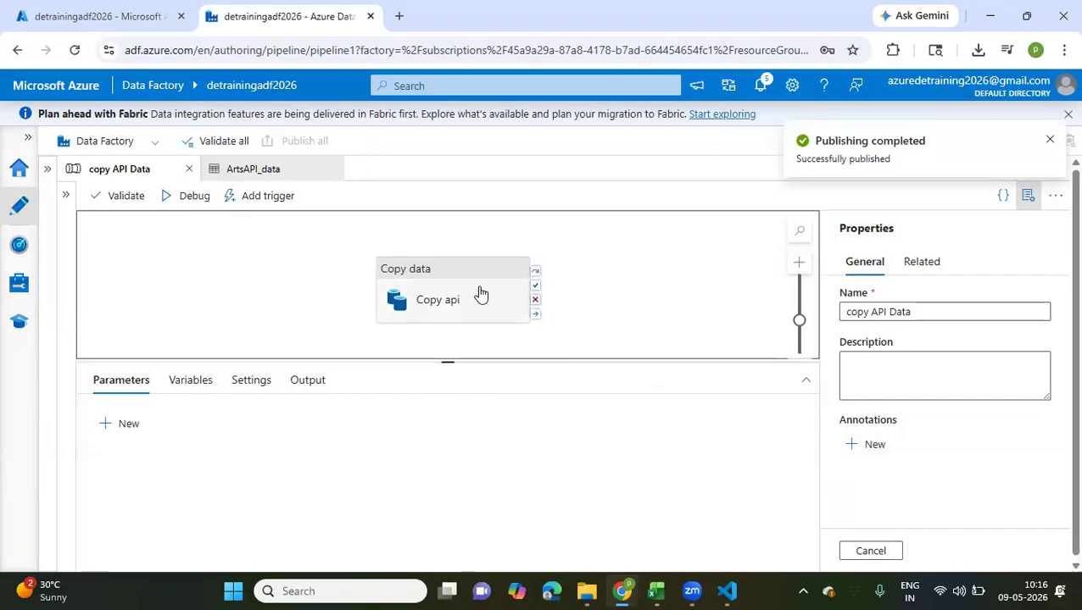
click(318, 197)
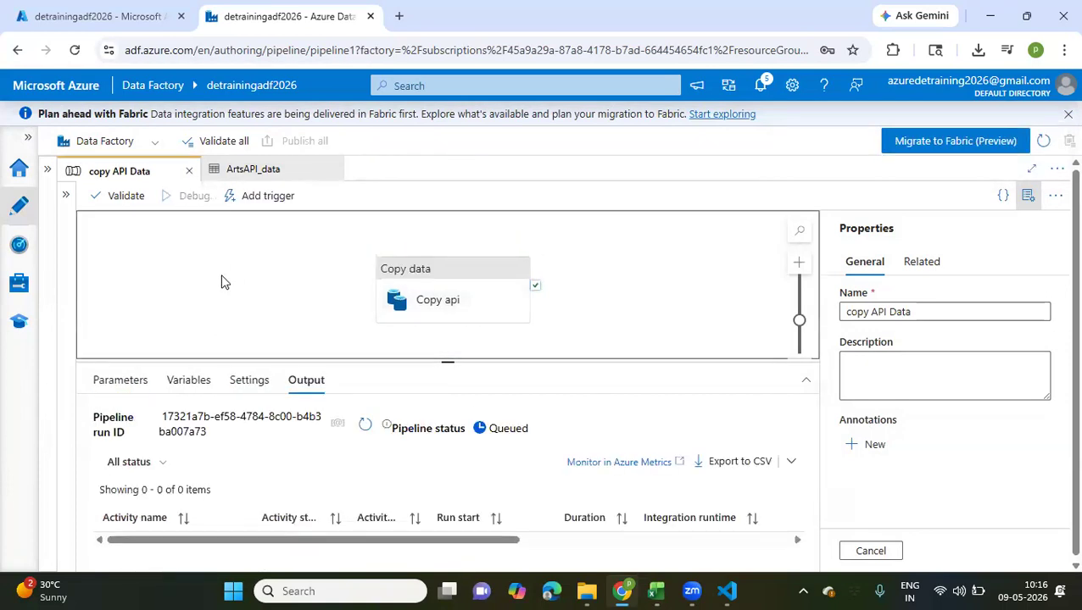
Switch to the Azure portal and open the 2026/05/08 folder in the landing container of the detrainingdatalake storage account
click(143, 24)
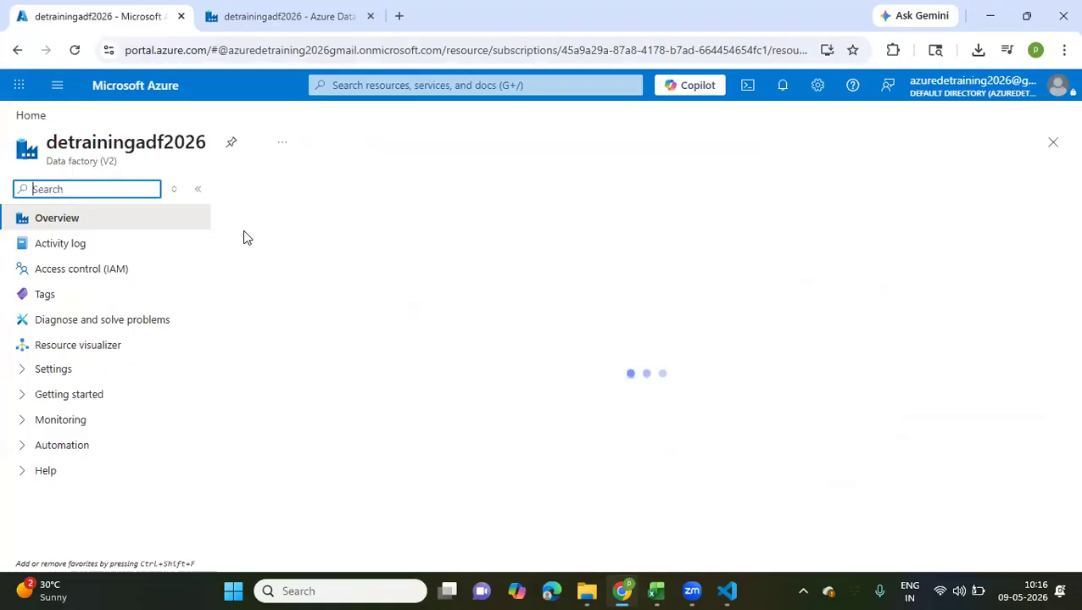
scroll(311, 431, down, 2)
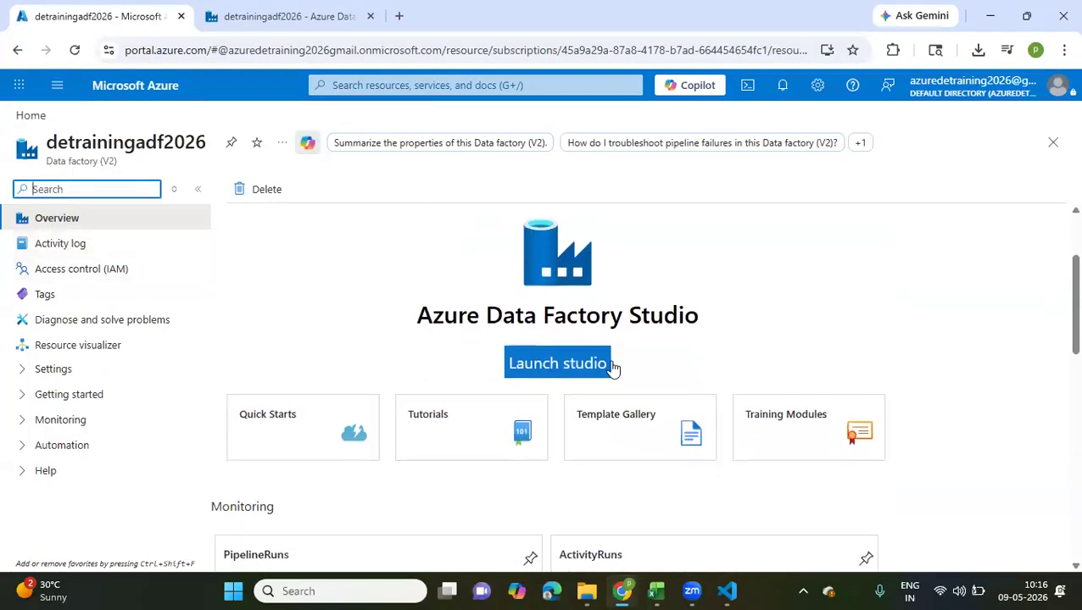
click(613, 370)
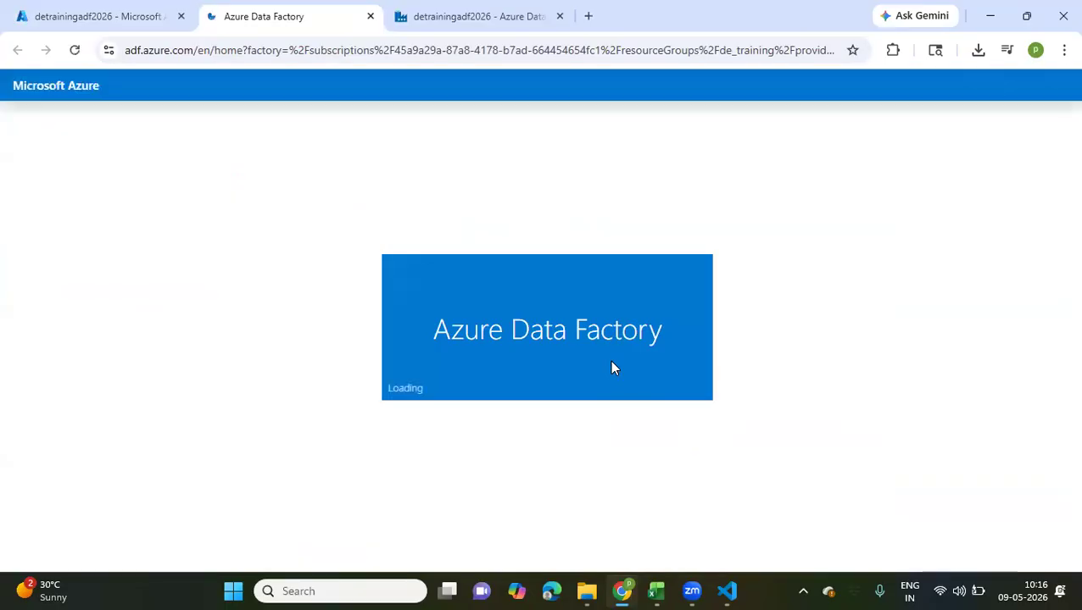
click(370, 16)
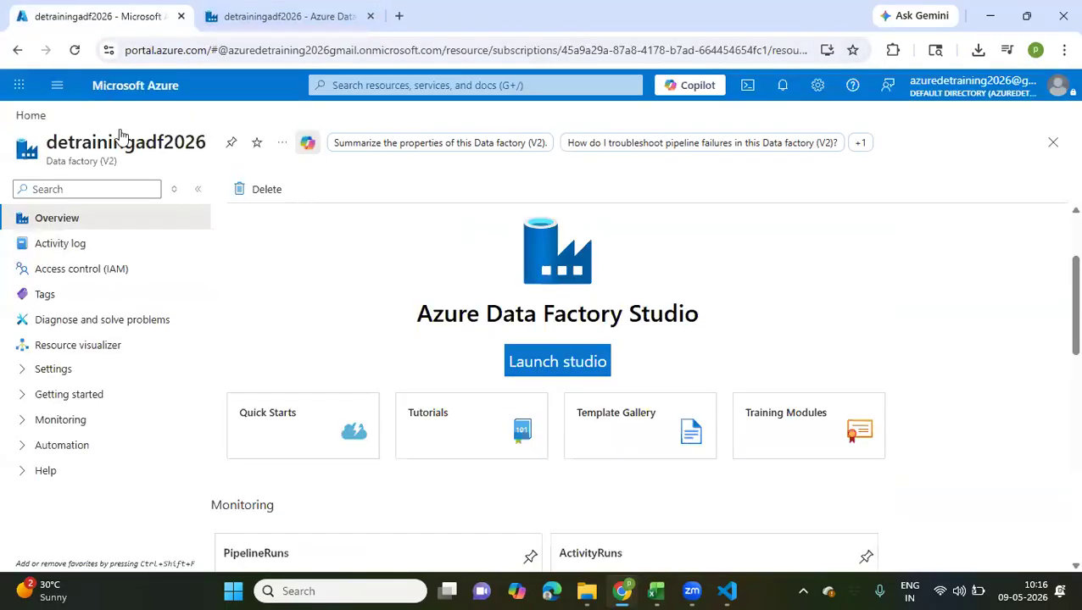
click(31, 118)
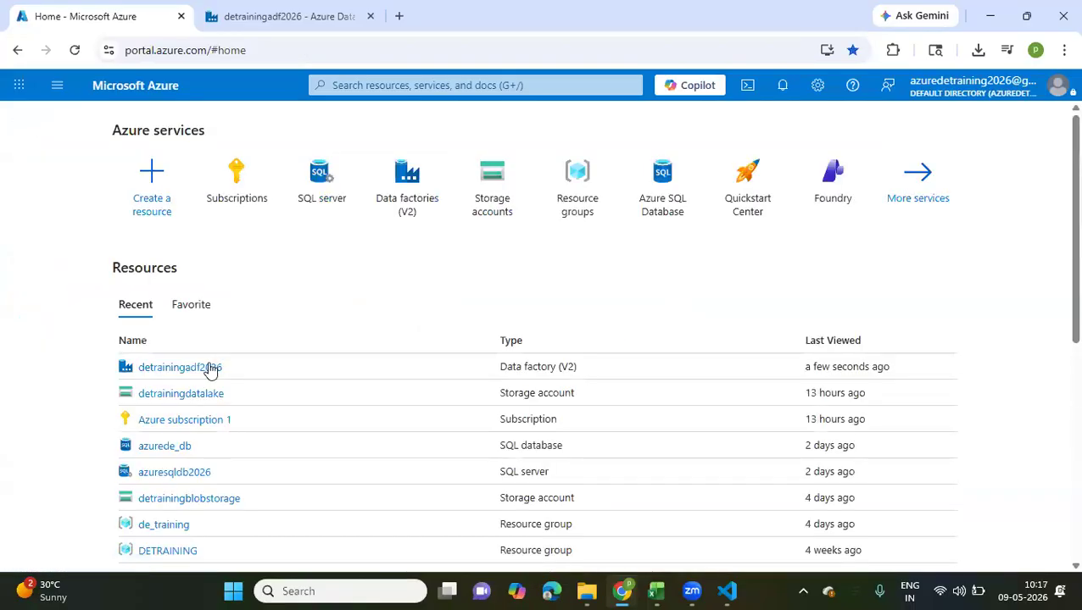
click(179, 395)
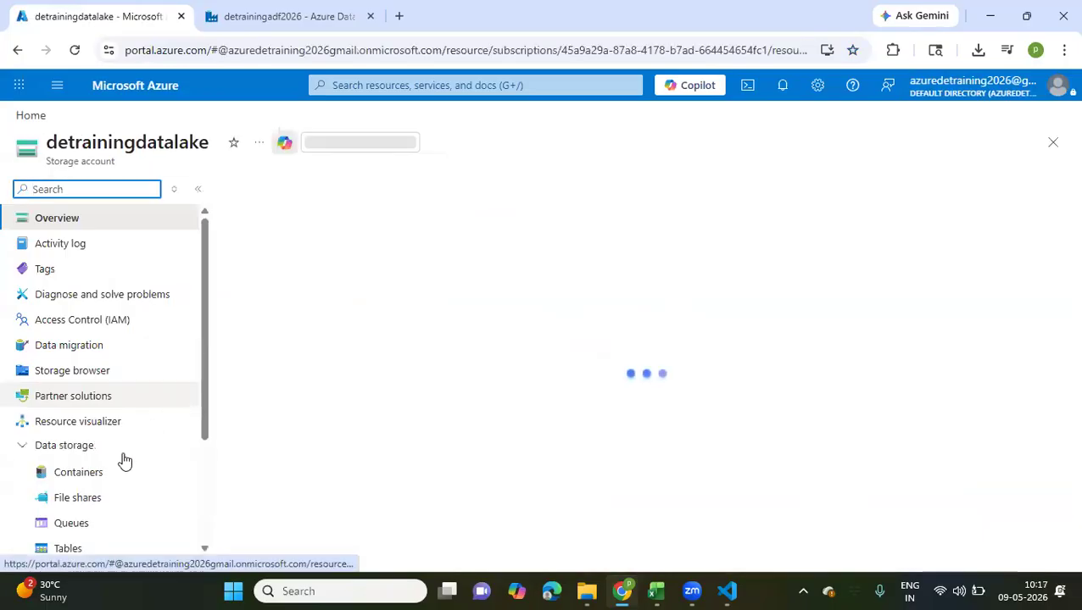
click(100, 470)
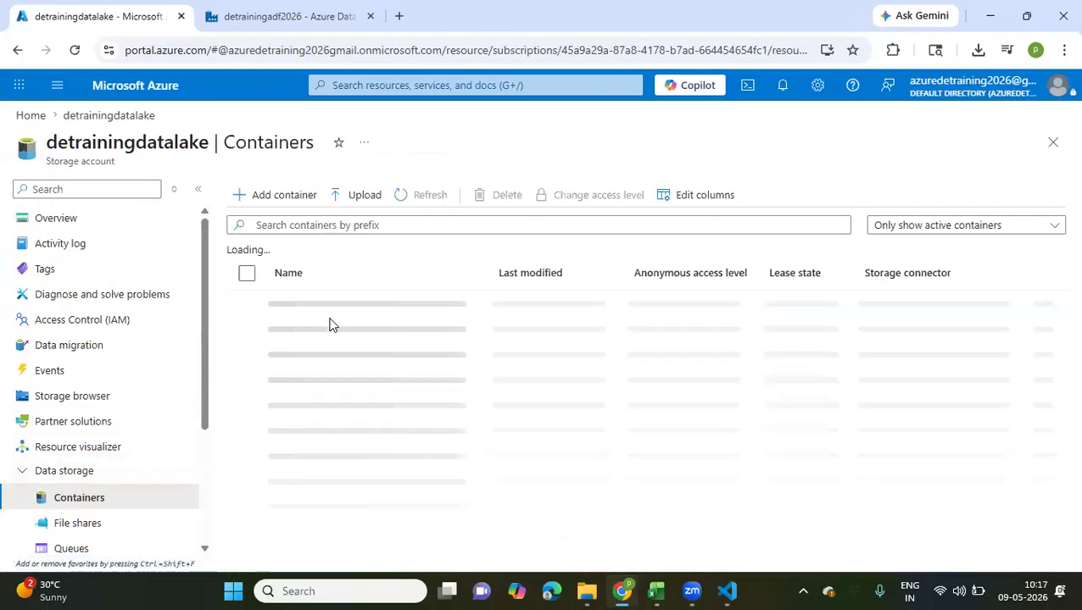
click(310, 330)
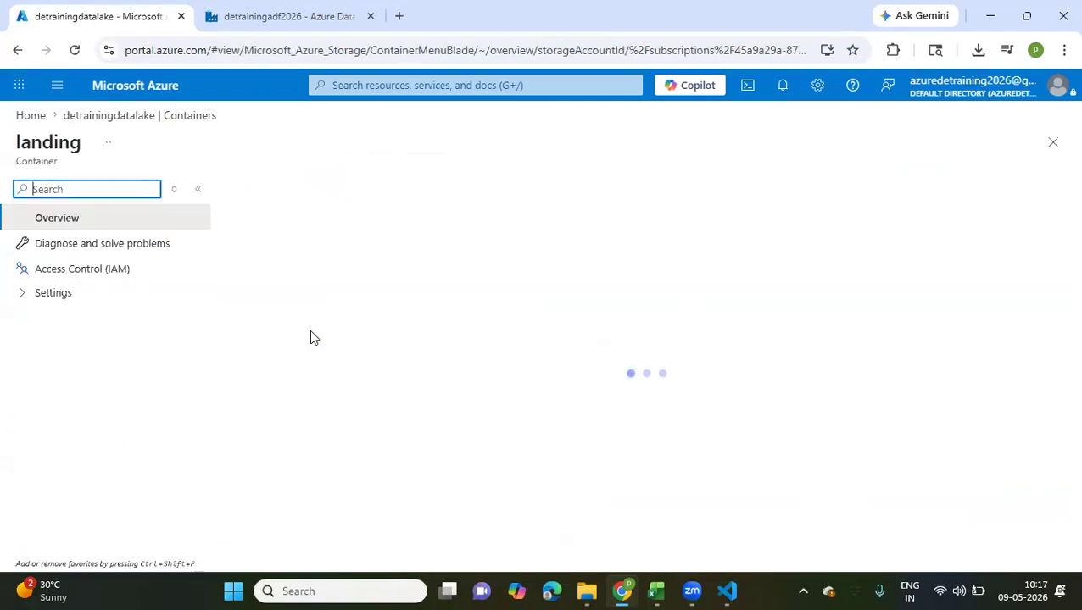
click(303, 354)
click(299, 381)
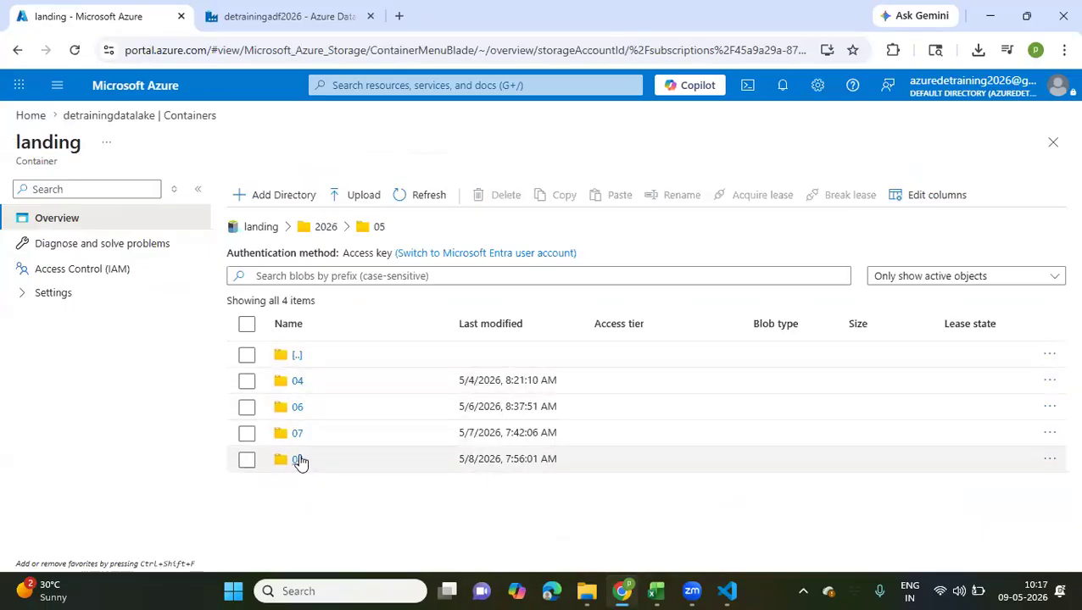
click(298, 459)
Return to Data Factory, refresh the debug run's status and examine the dataWritten value in the Copy api activity's output
click(348, 26)
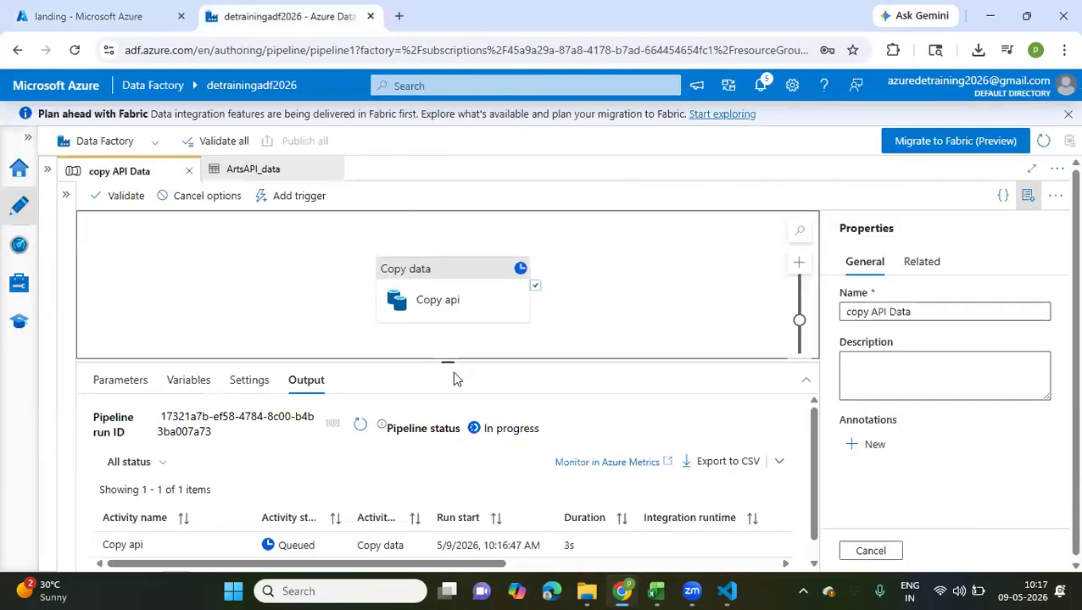
click(361, 424)
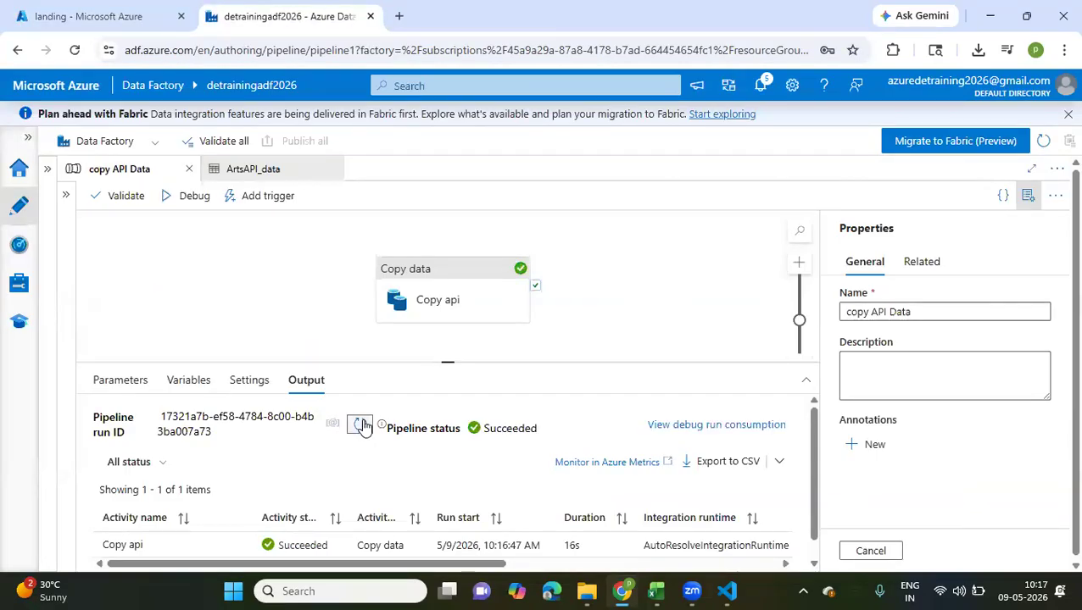
scroll(362, 424, down, 1)
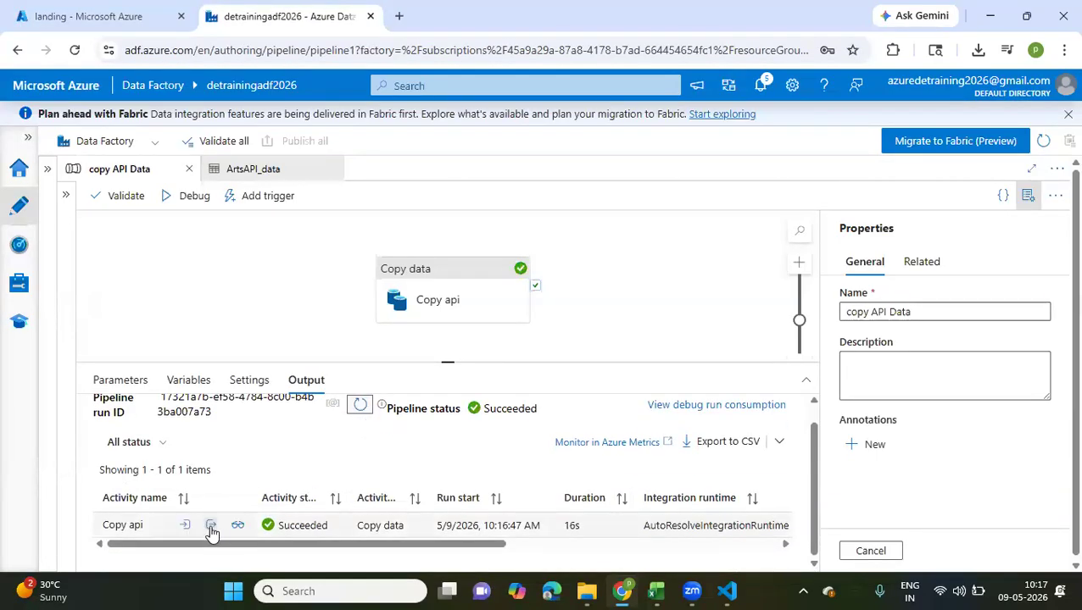
click(210, 525)
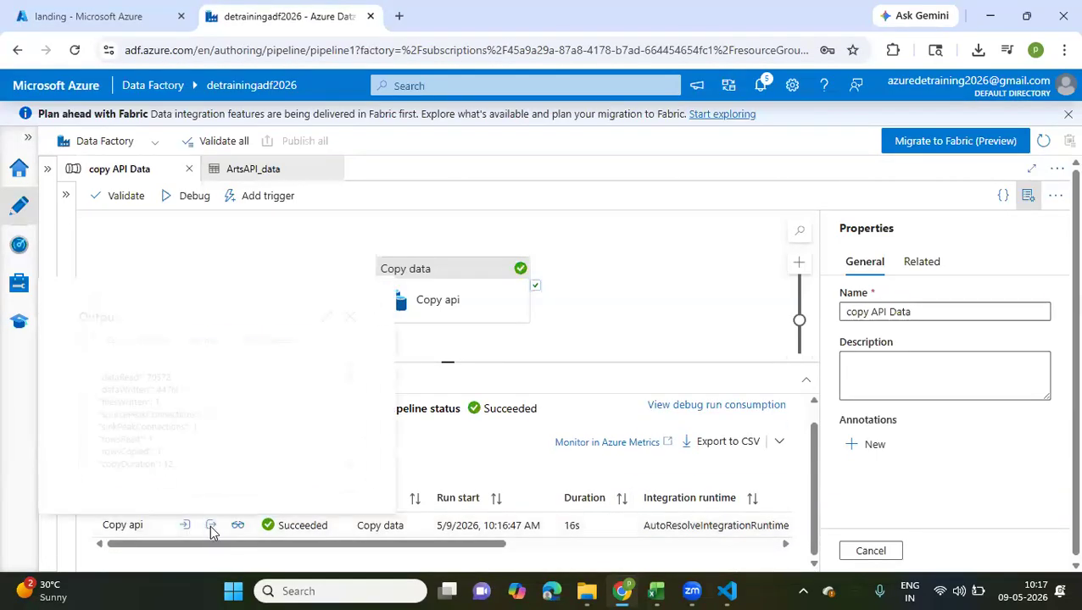
double_click(165, 389)
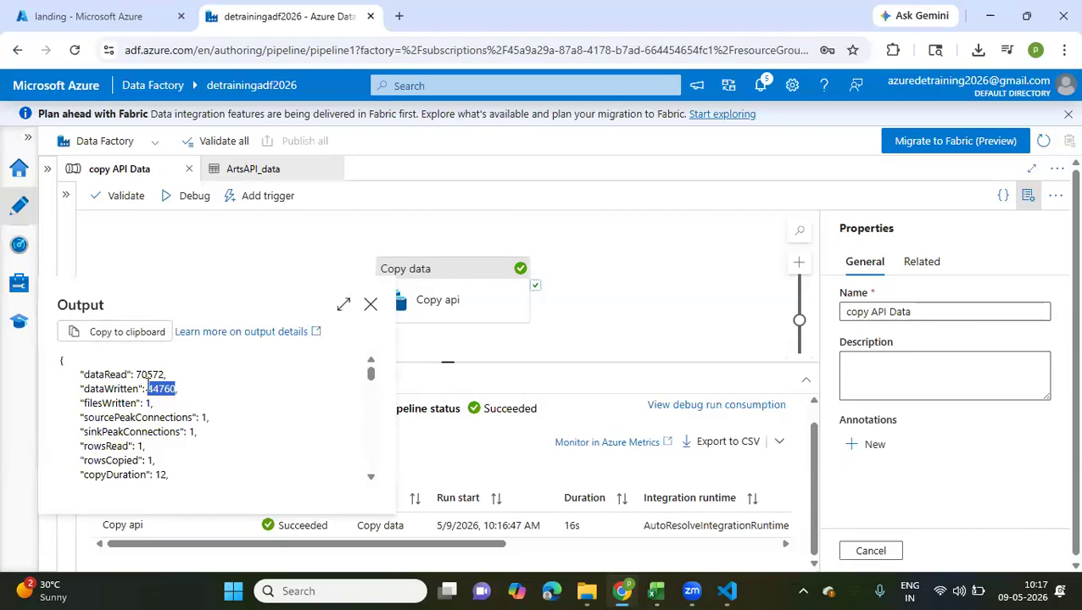
drag(148, 388, 186, 392)
Switch to the Azure portal and sort the 08 folder's files by last modified date, newest first
click(121, 11)
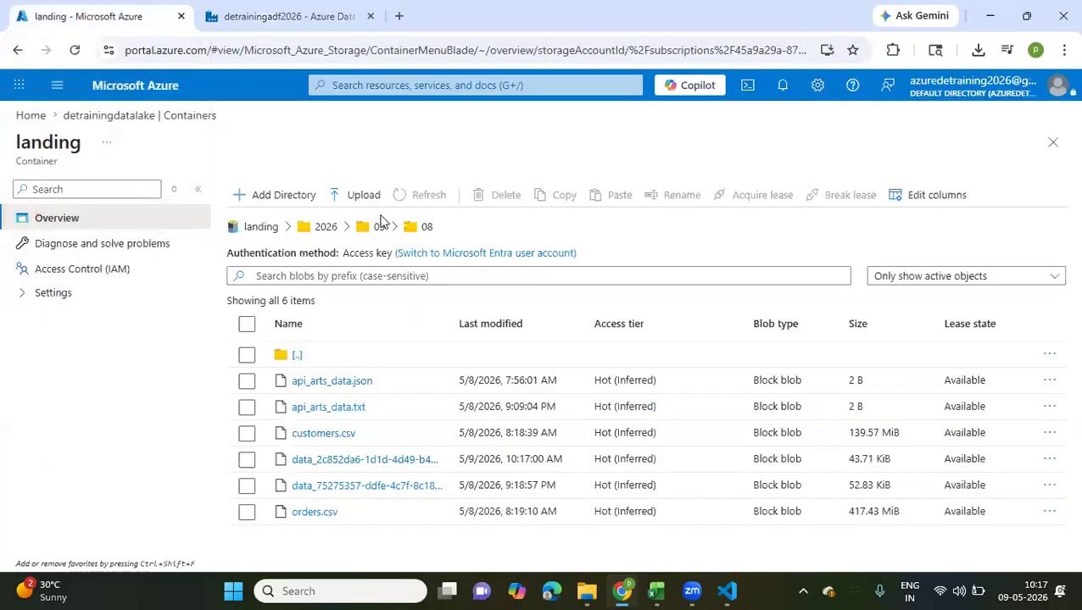
click(557, 335)
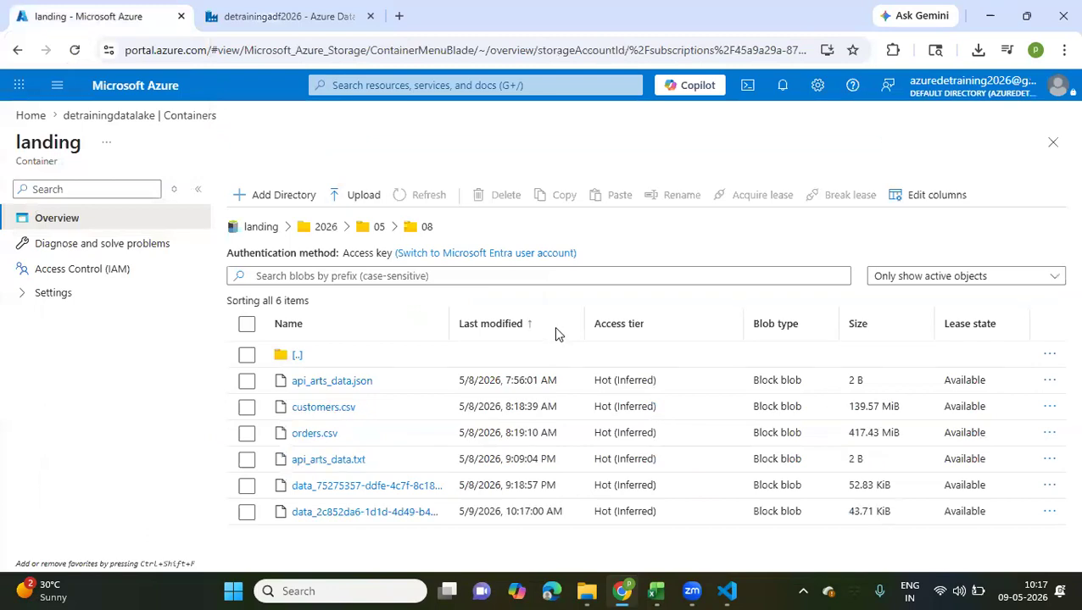
click(557, 334)
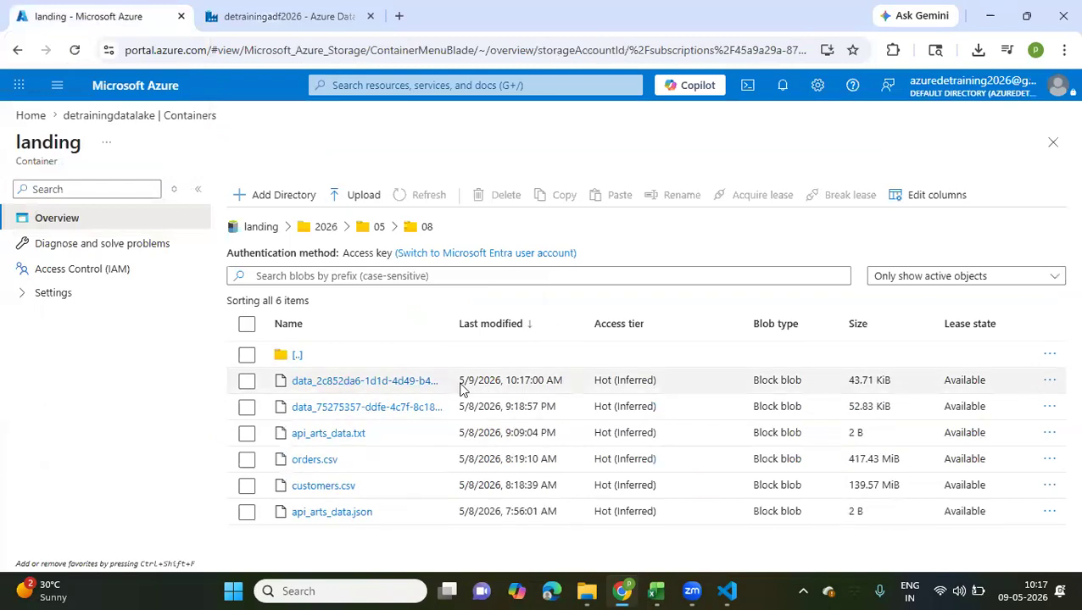
drag(504, 385, 400, 389)
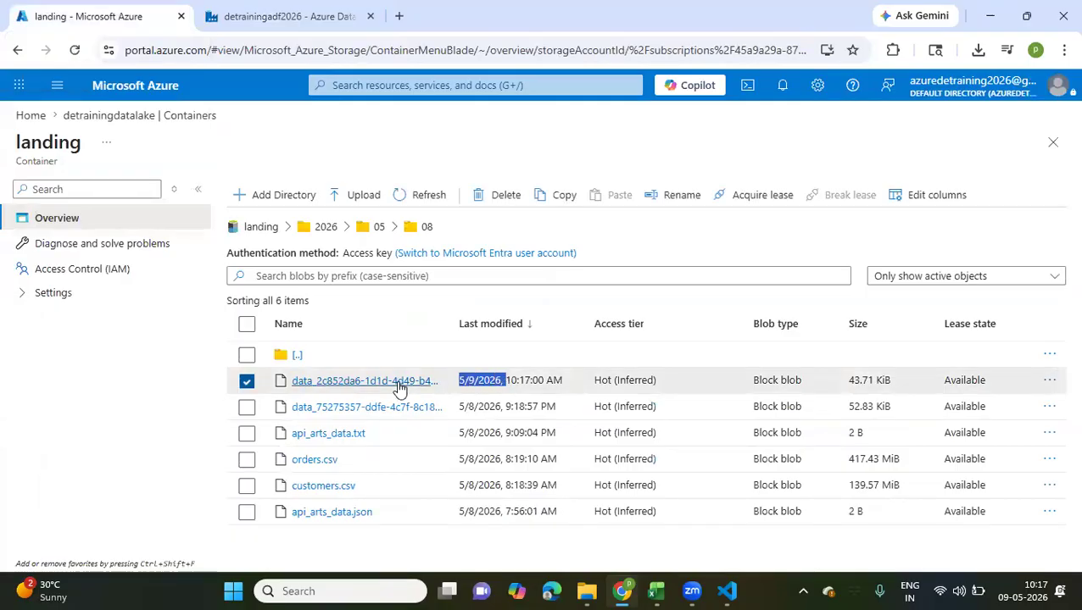
Open the newest data file, examine its JSON content through to the end, and close the file
click(399, 388)
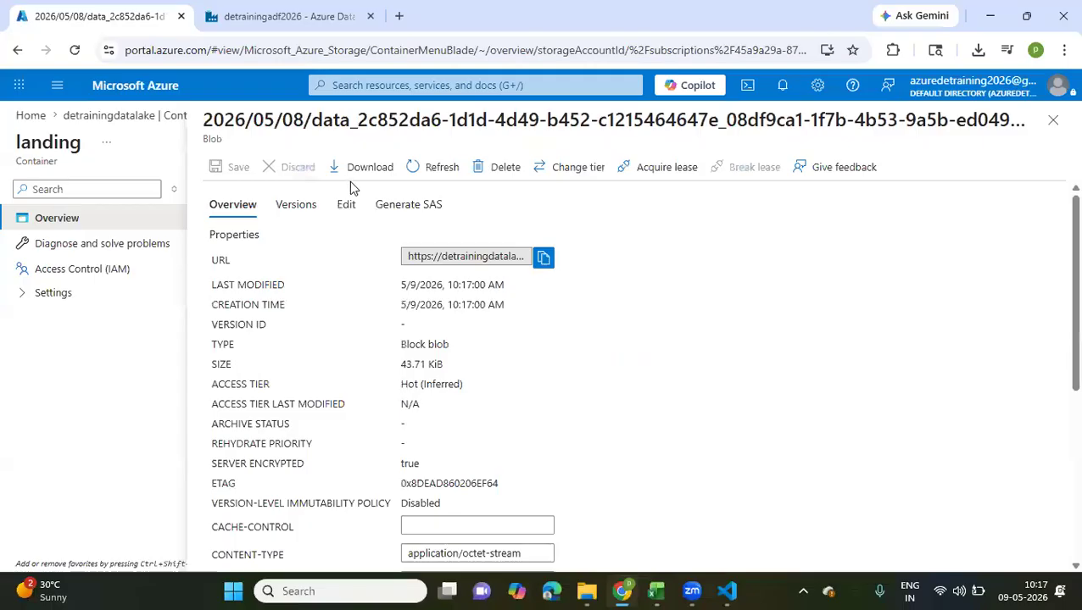
click(346, 207)
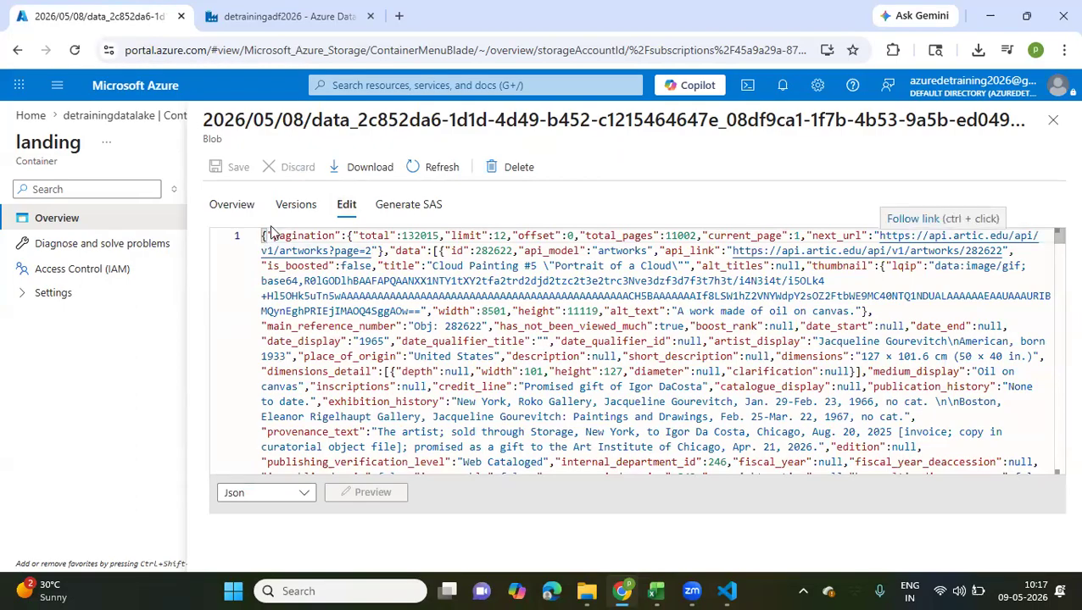
scroll(299, 329, down, 5)
scroll(298, 329, up, 5)
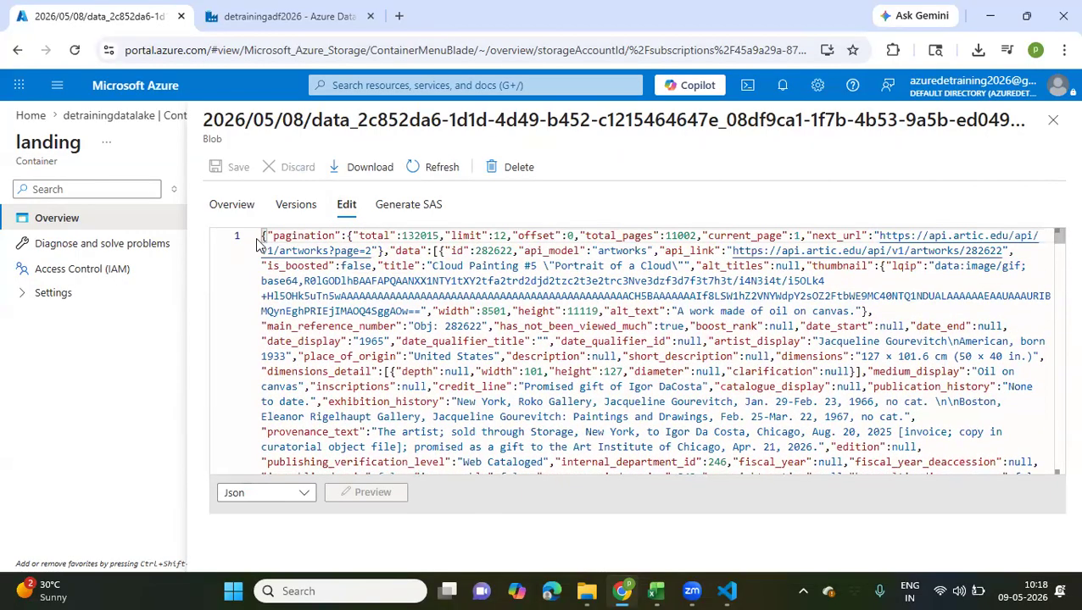
drag(270, 322, 428, 591)
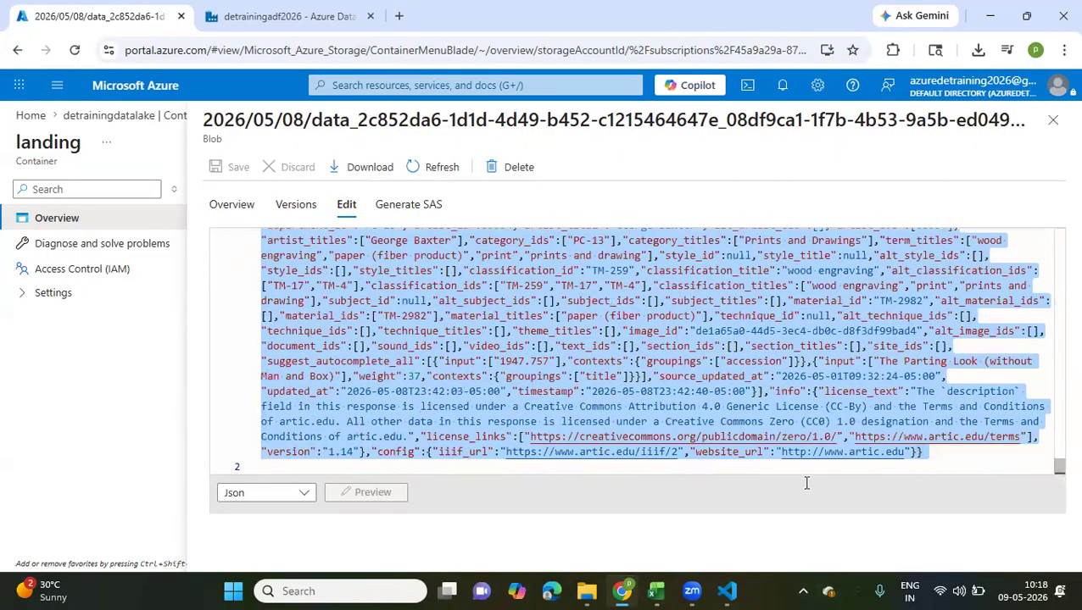
scroll(473, 404, up, 10)
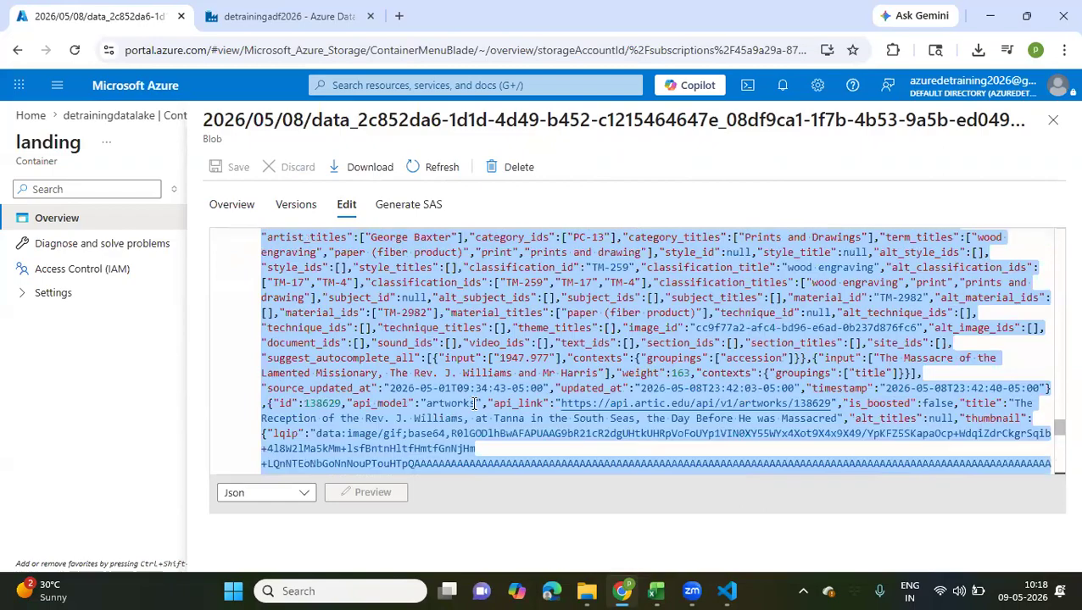
scroll(473, 404, up, 10)
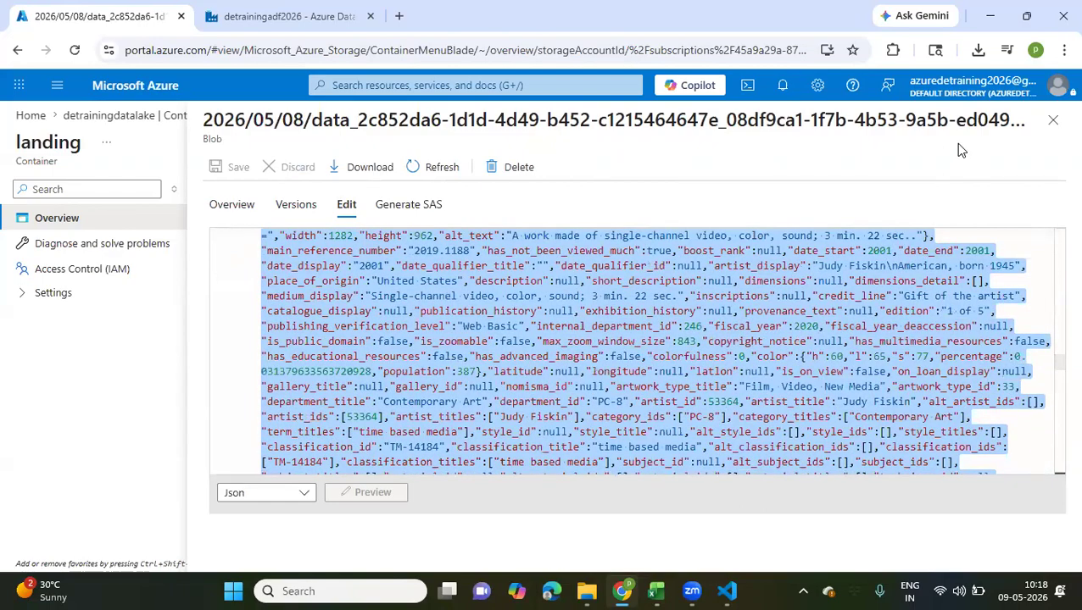
click(1053, 120)
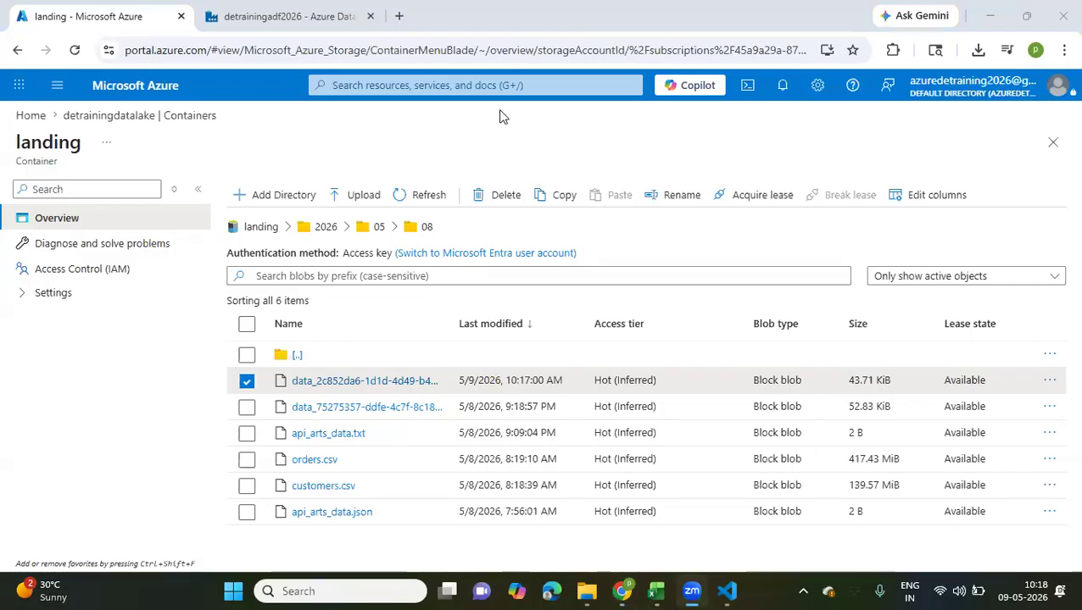
Return to Data Factory, close the Copy api output and the ArtsAPI_data dataset, and search the activities for data
click(305, 18)
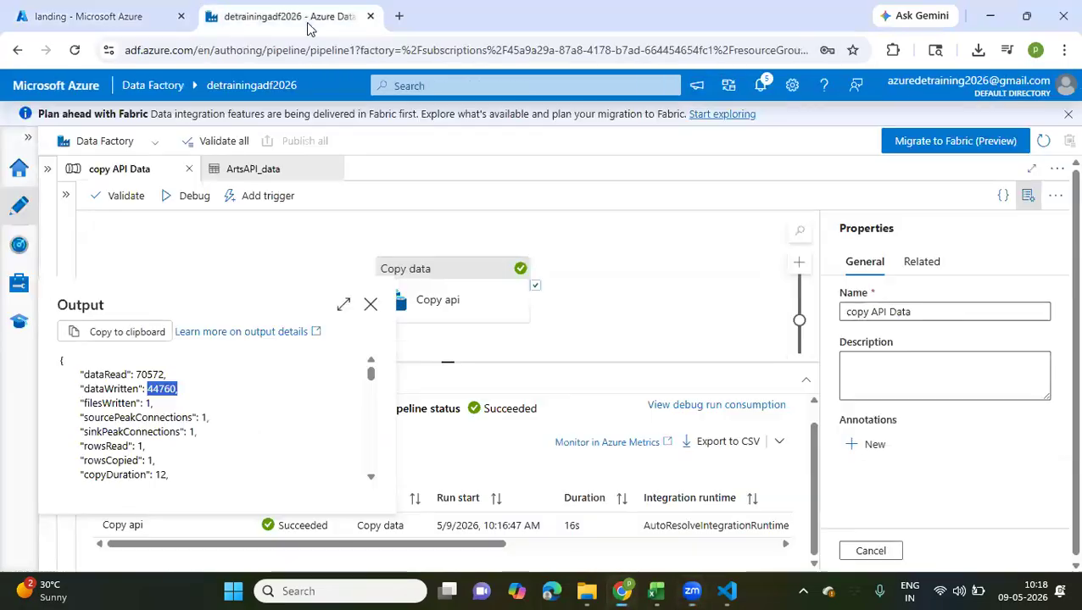
click(371, 306)
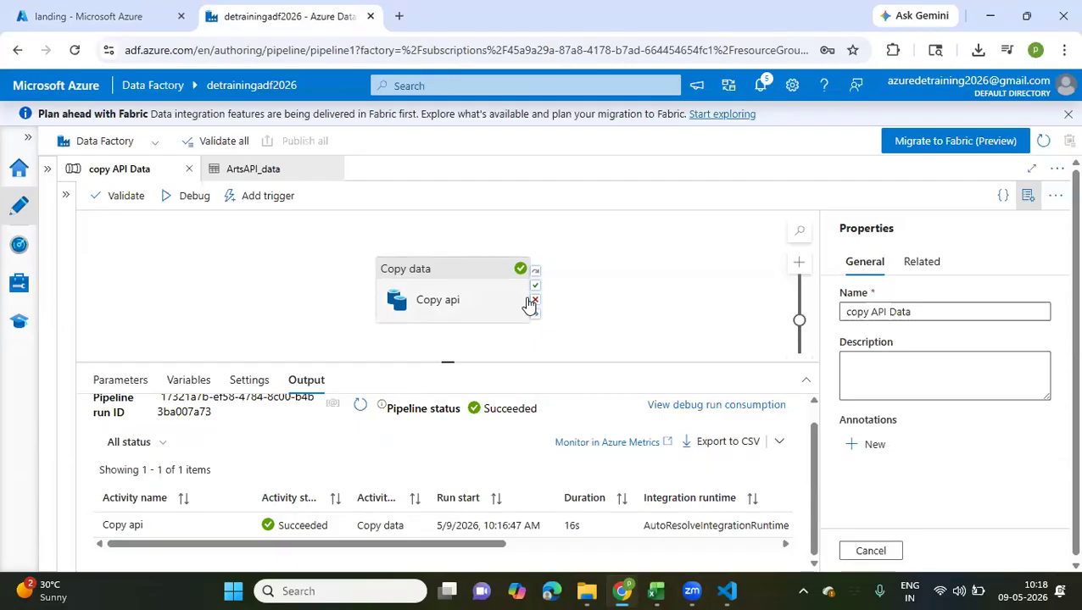
click(65, 197)
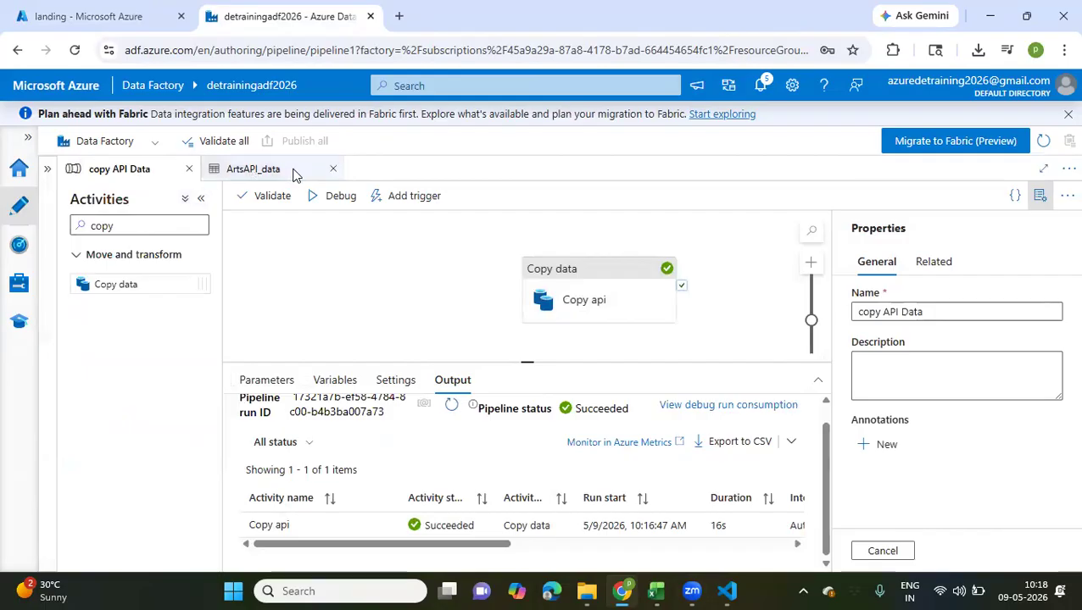
click(332, 172)
drag(135, 221, 61, 230)
text(data)
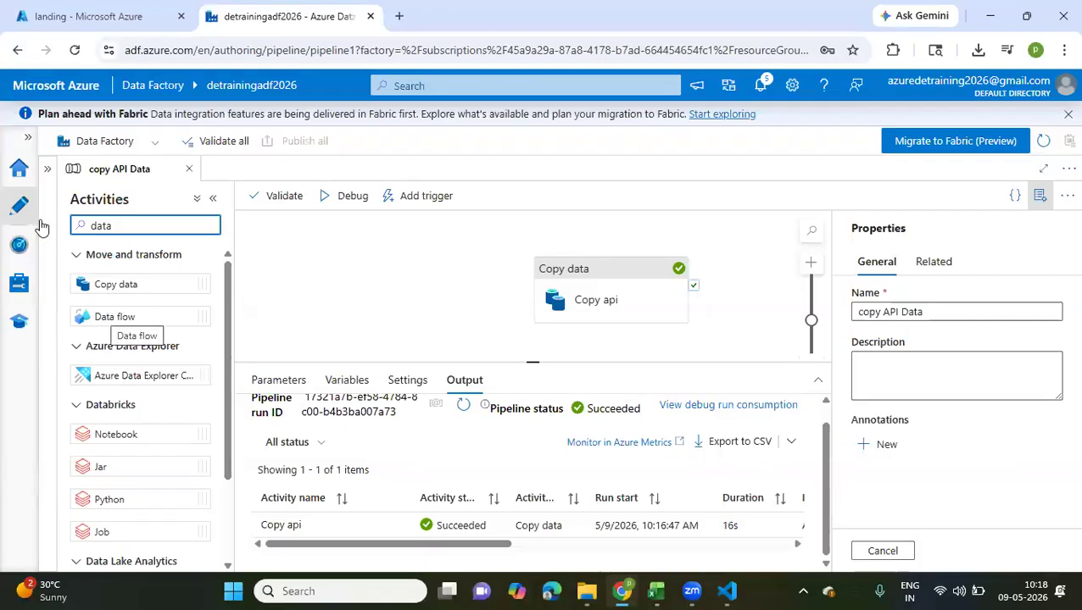
Show the factory resources and create a new blank pipeline
click(28, 137)
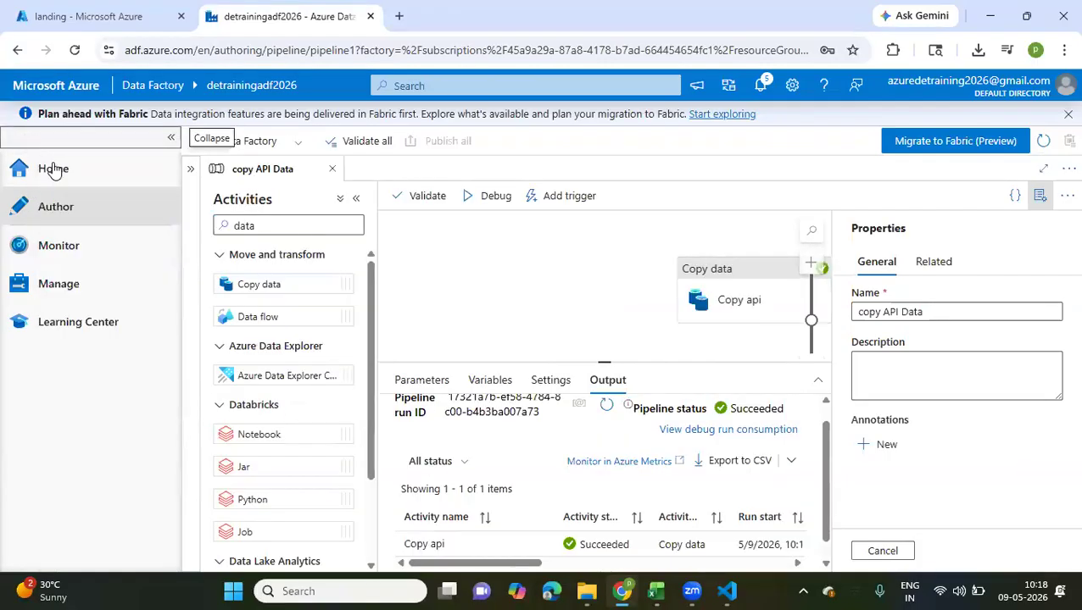
click(190, 170)
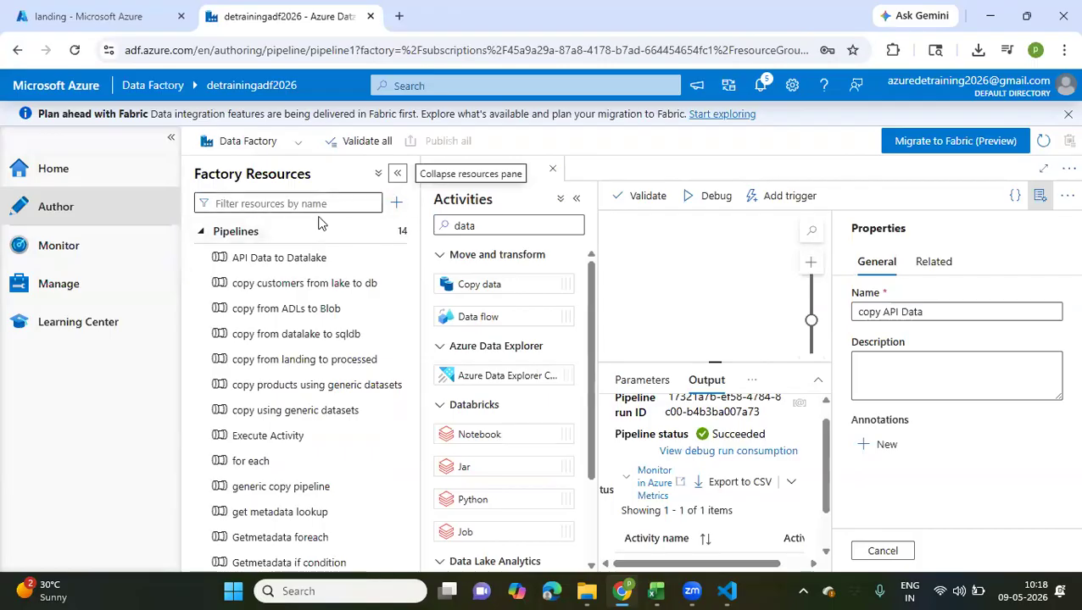
click(397, 202)
mouse_move(475, 226)
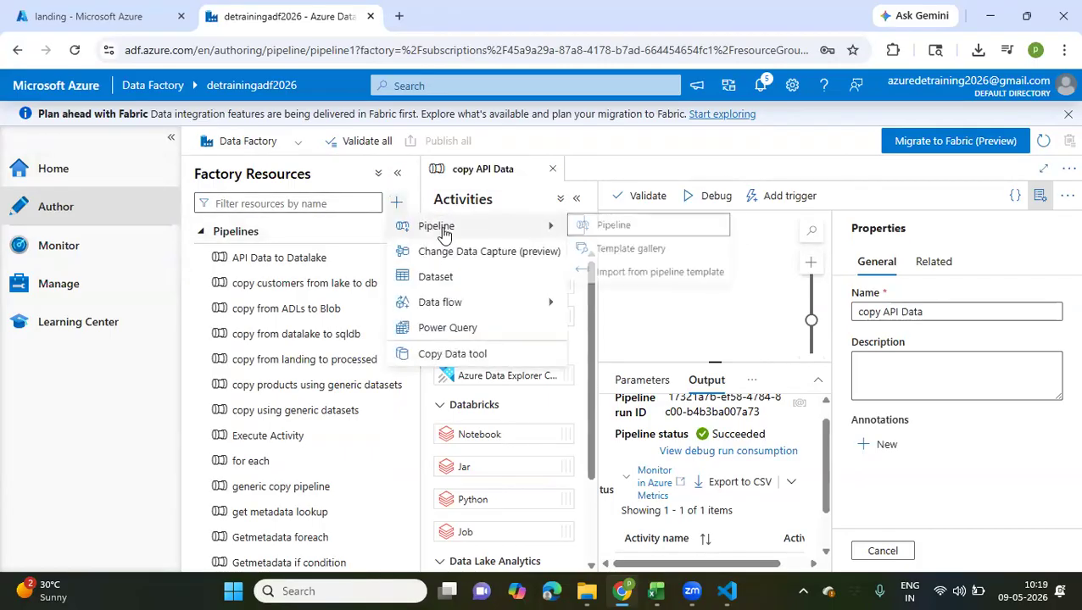
click(591, 225)
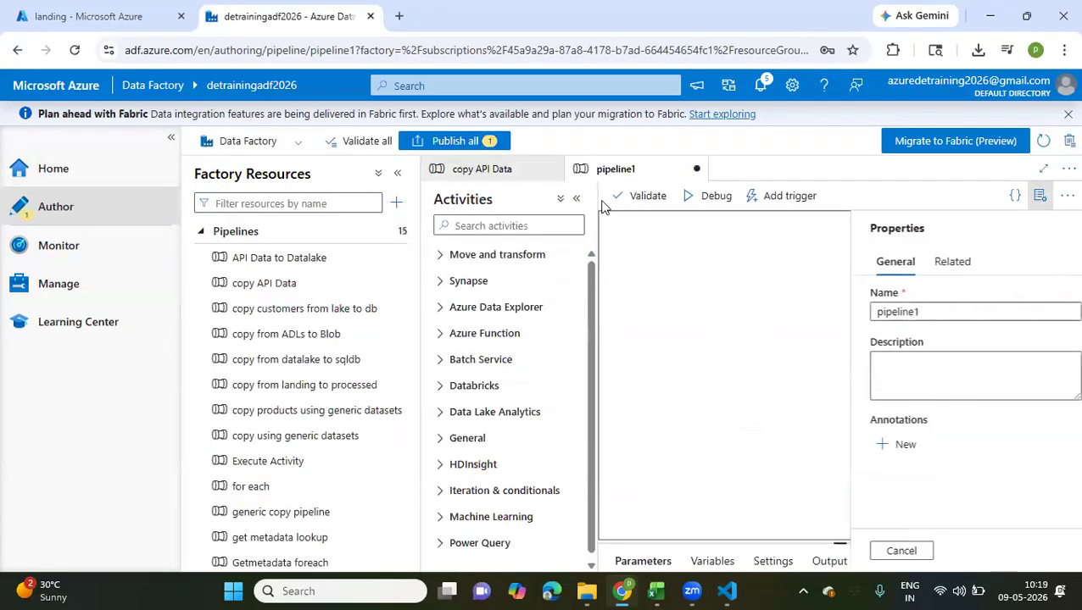
Rename the new pipeline to Dataflows transform
drag(939, 319, 837, 324)
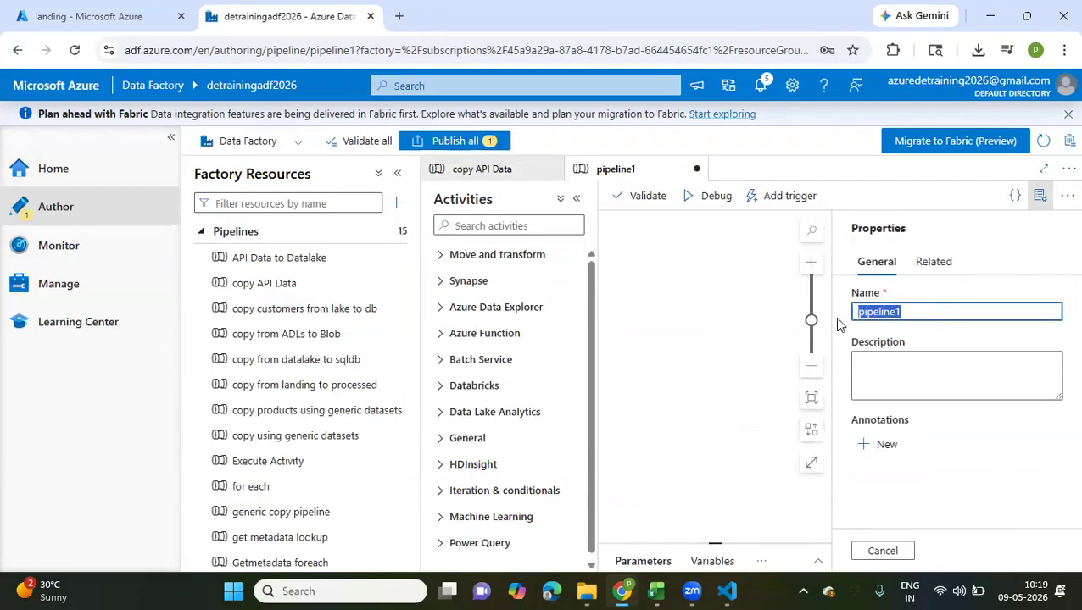
text(m)
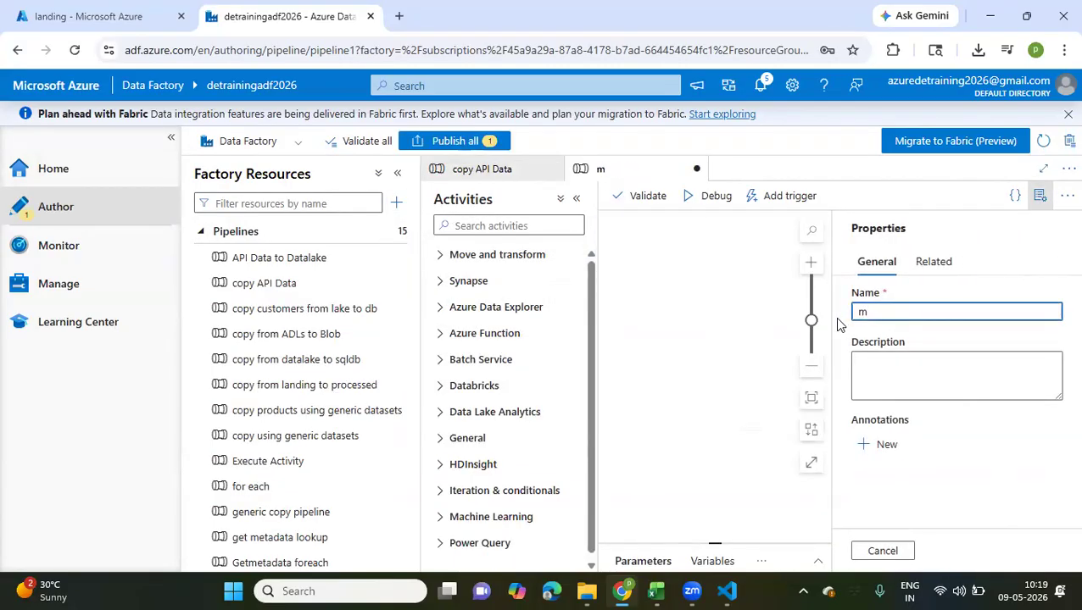
key(BackSpace)
text(Sataflows)
drag(862, 315, 855, 314)
key(BackSpace)
text(Dataflows)
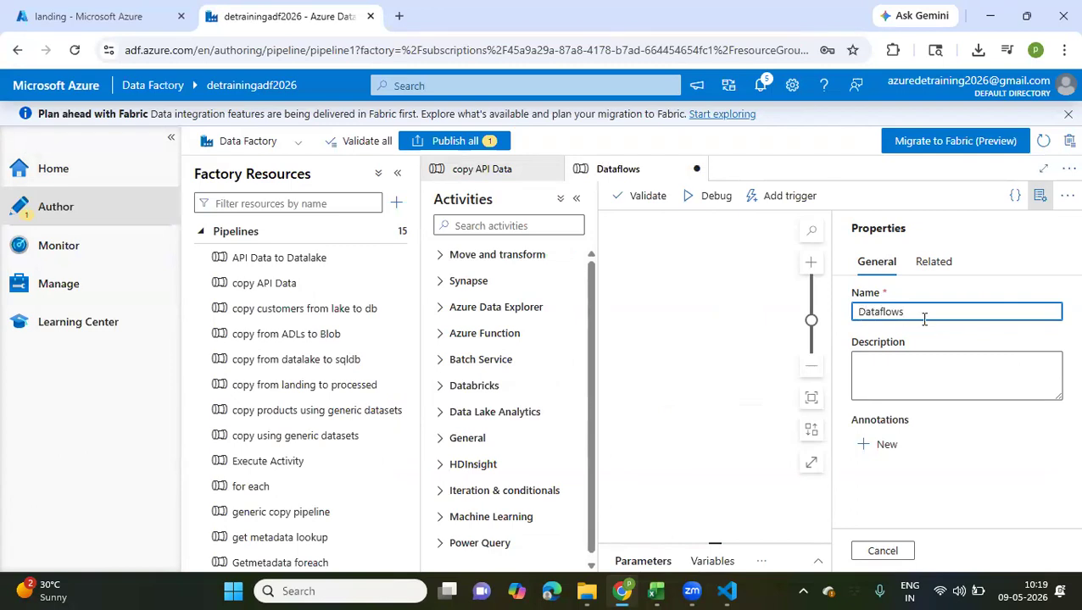
text( transform)
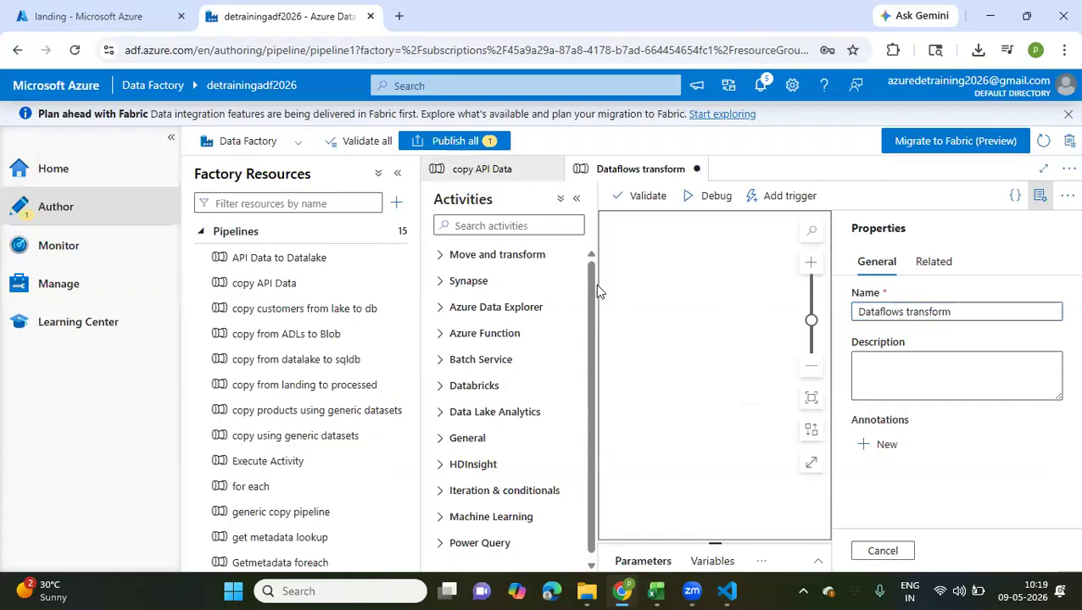
Add a Data flow activity to the Dataflows transform pipeline, and close the copy API Data pipeline
click(510, 225)
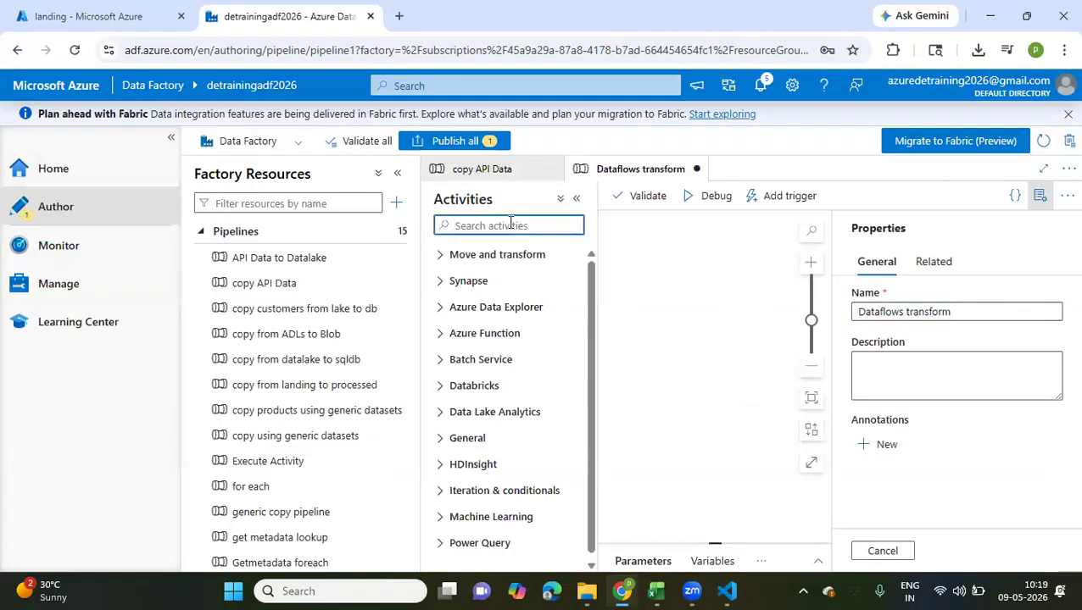
text(da)
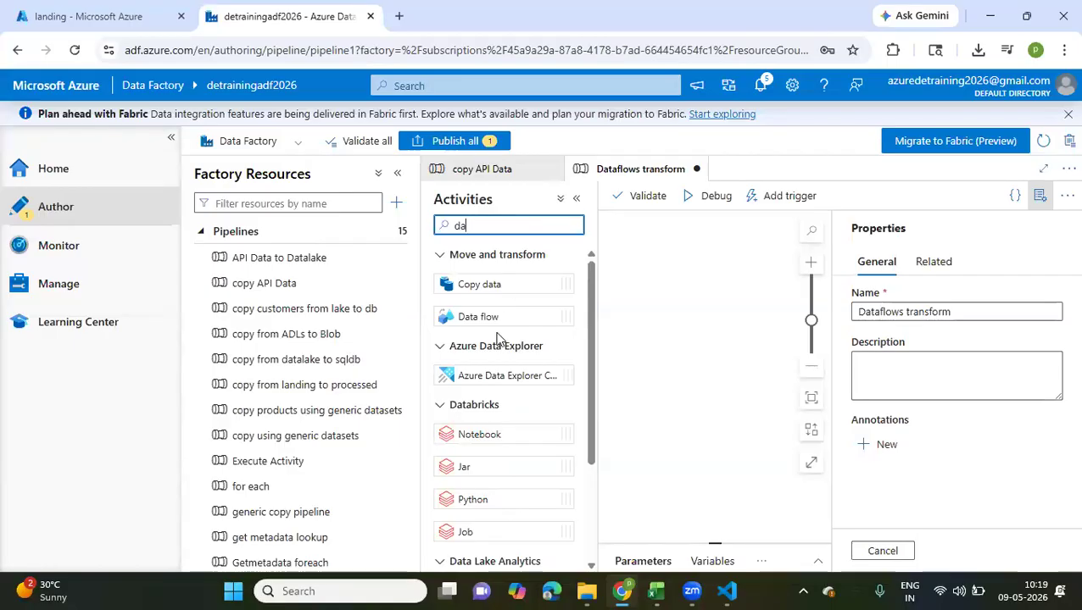
drag(481, 316, 693, 340)
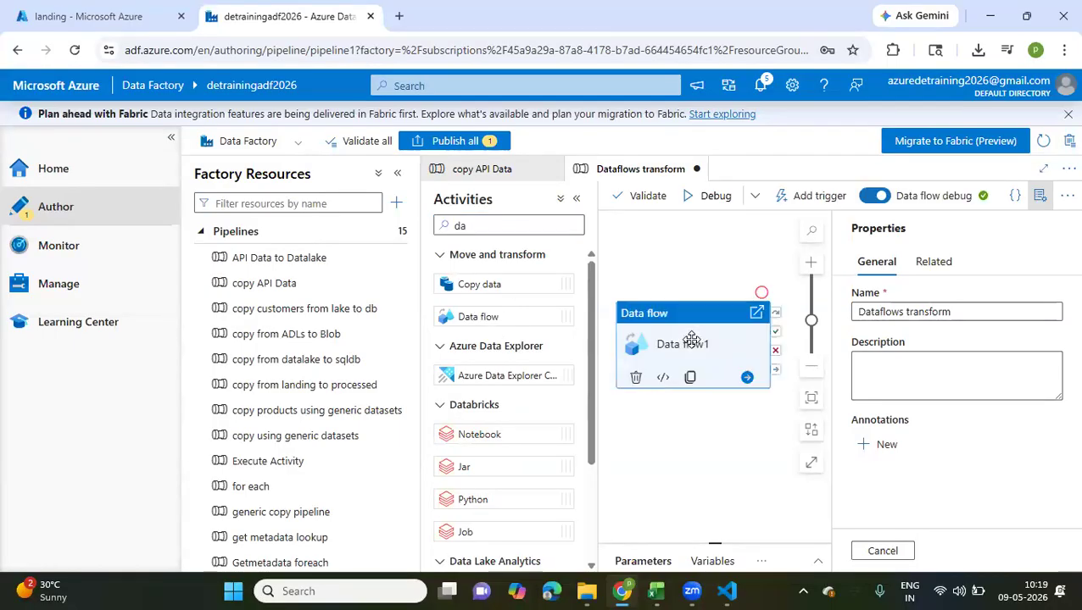
click(553, 170)
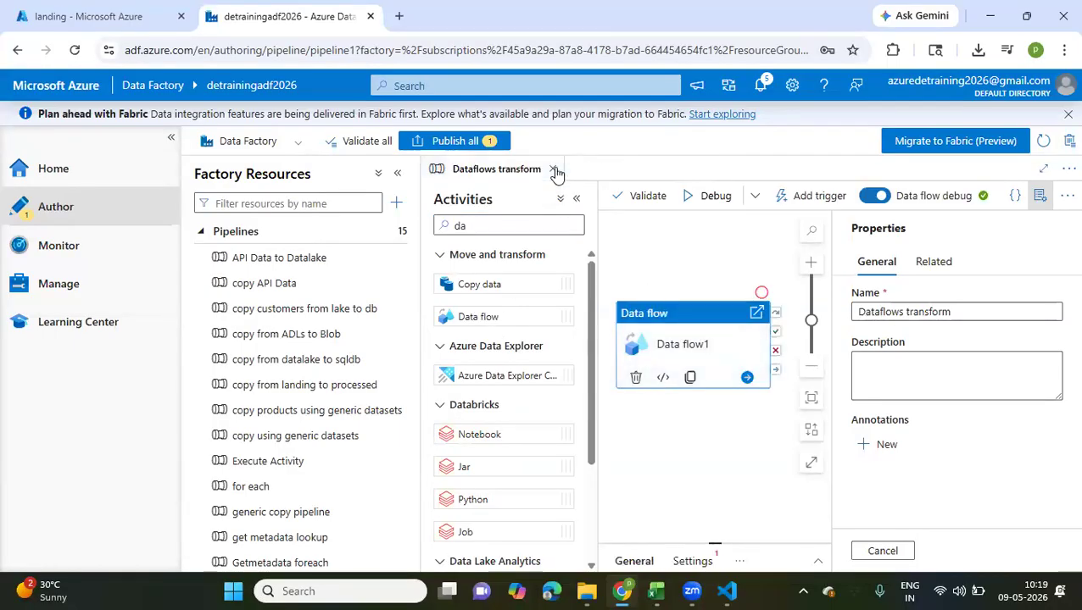
click(398, 174)
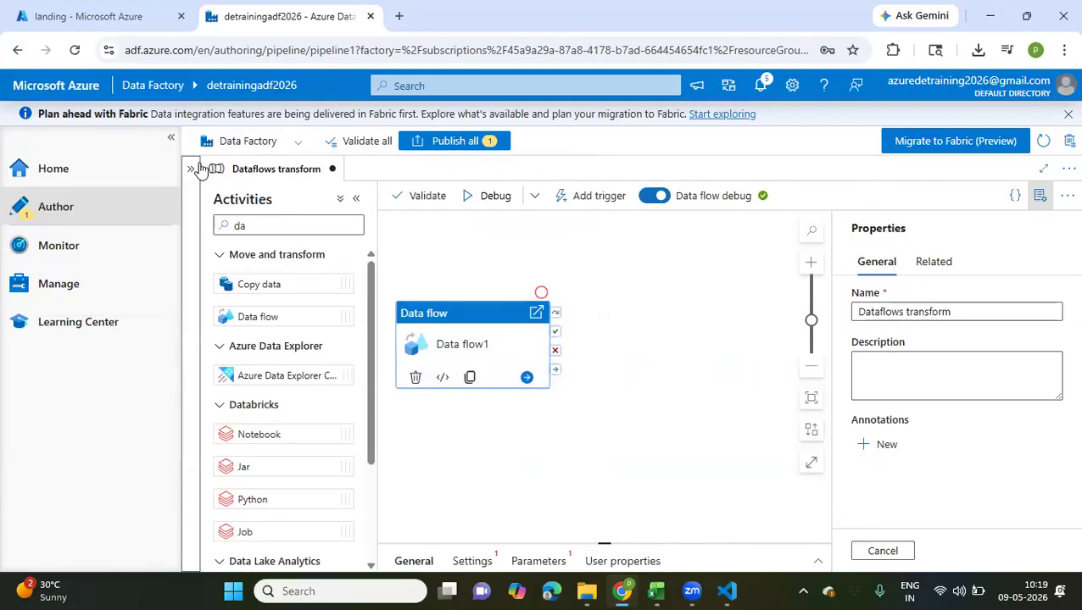
click(171, 138)
click(440, 293)
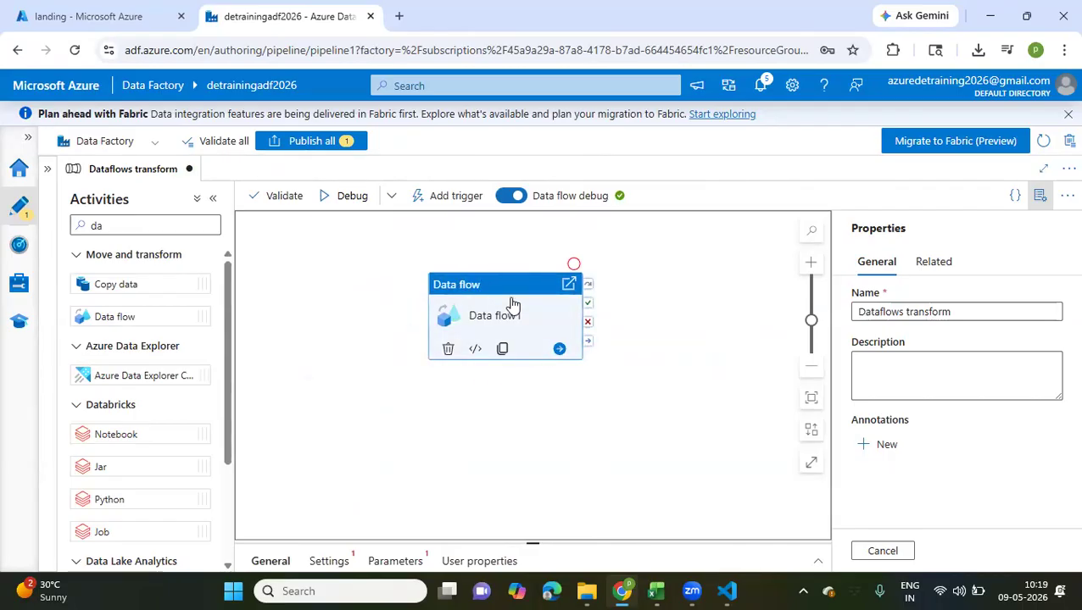
Show the factory resources in the authoring view and create a new data flow
click(29, 138)
click(190, 169)
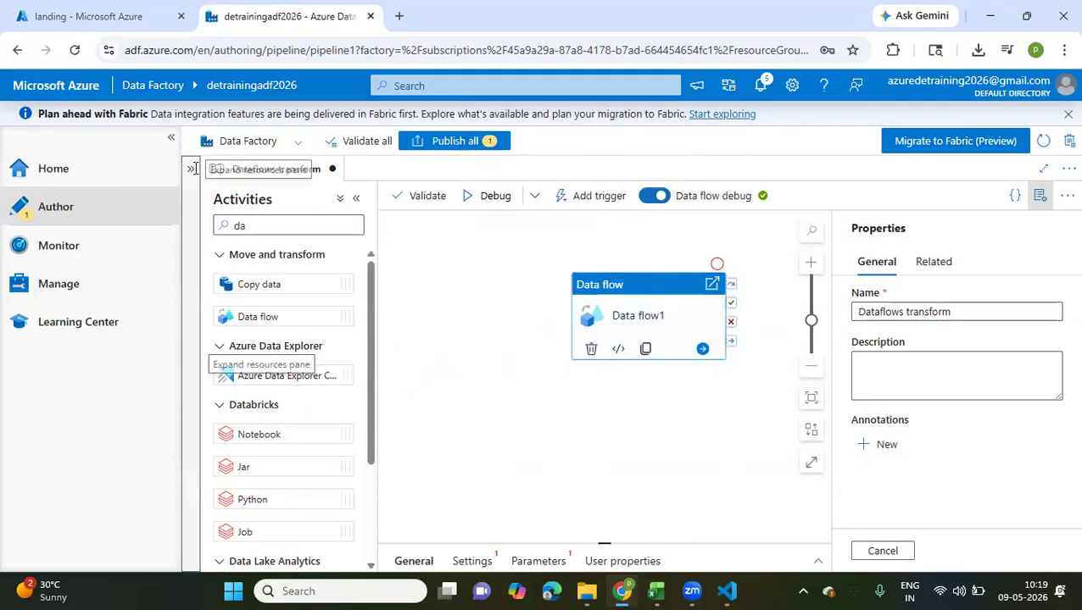
click(42, 173)
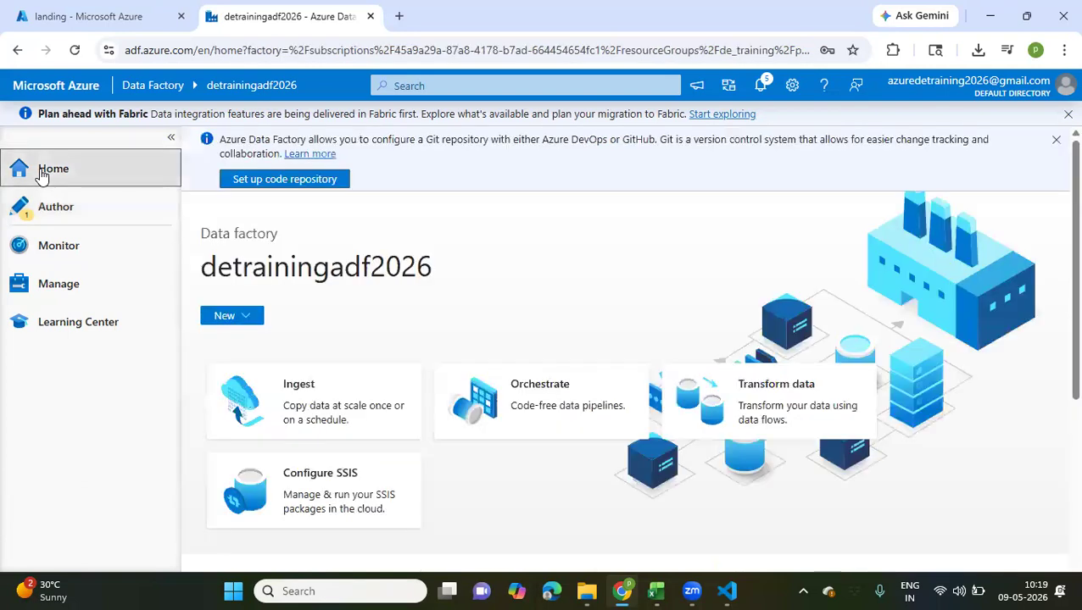
click(100, 222)
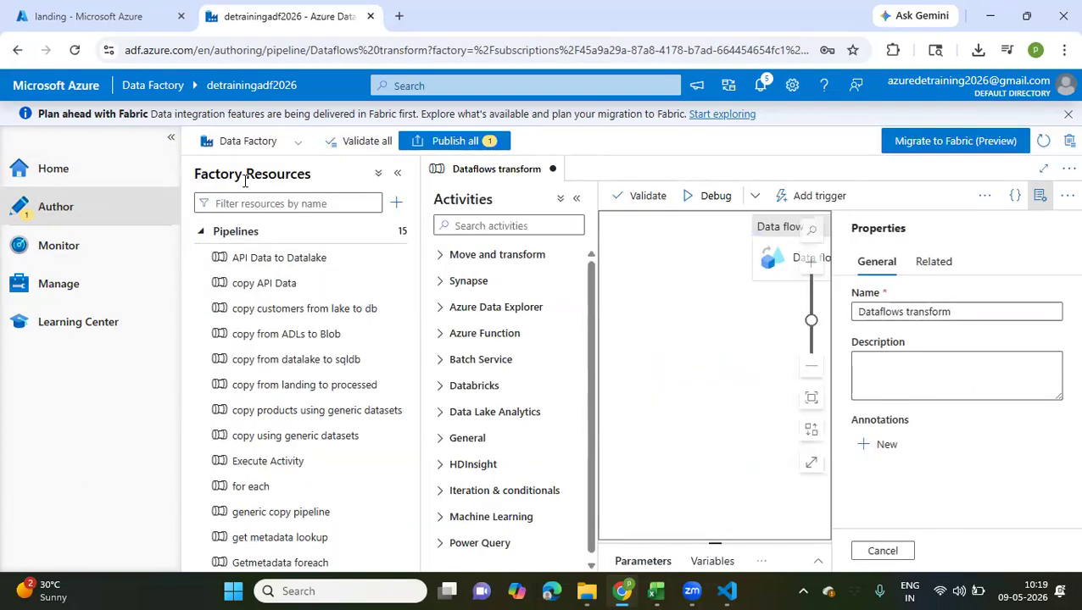
click(386, 180)
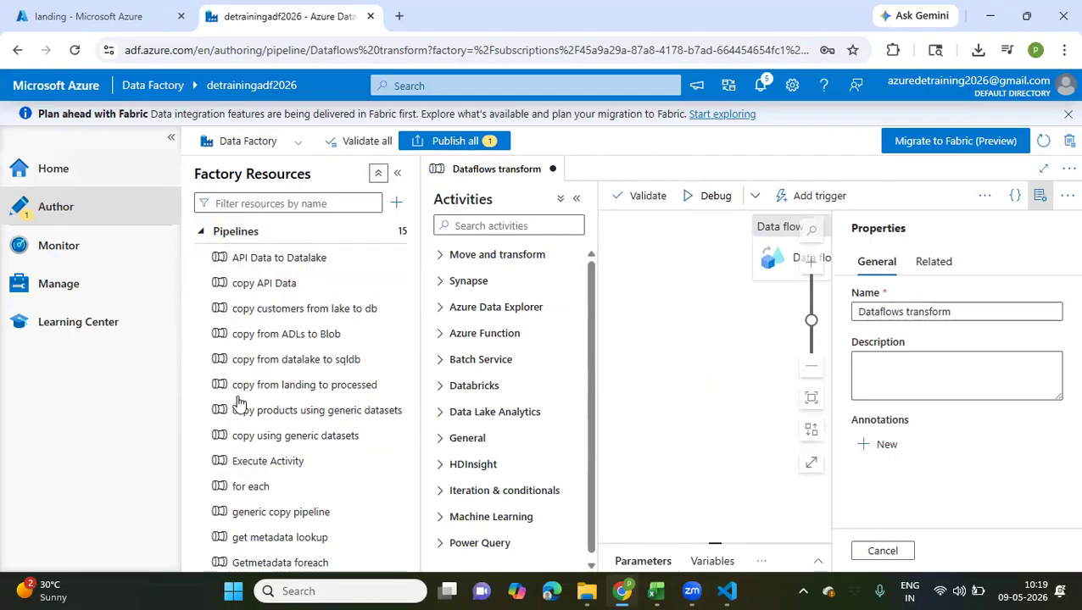
scroll(268, 409, down, 8)
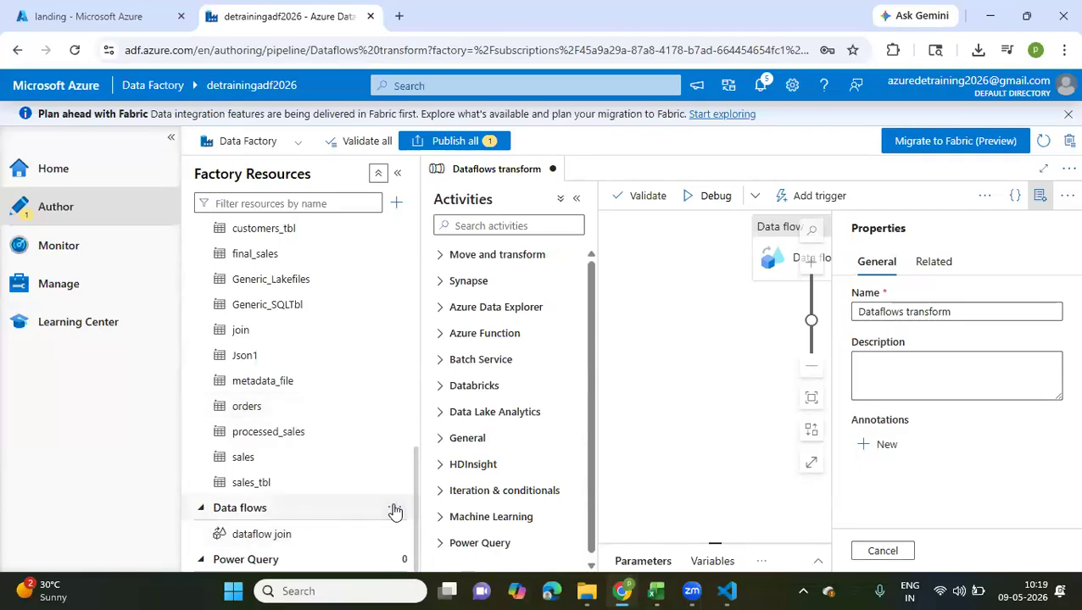
click(394, 509)
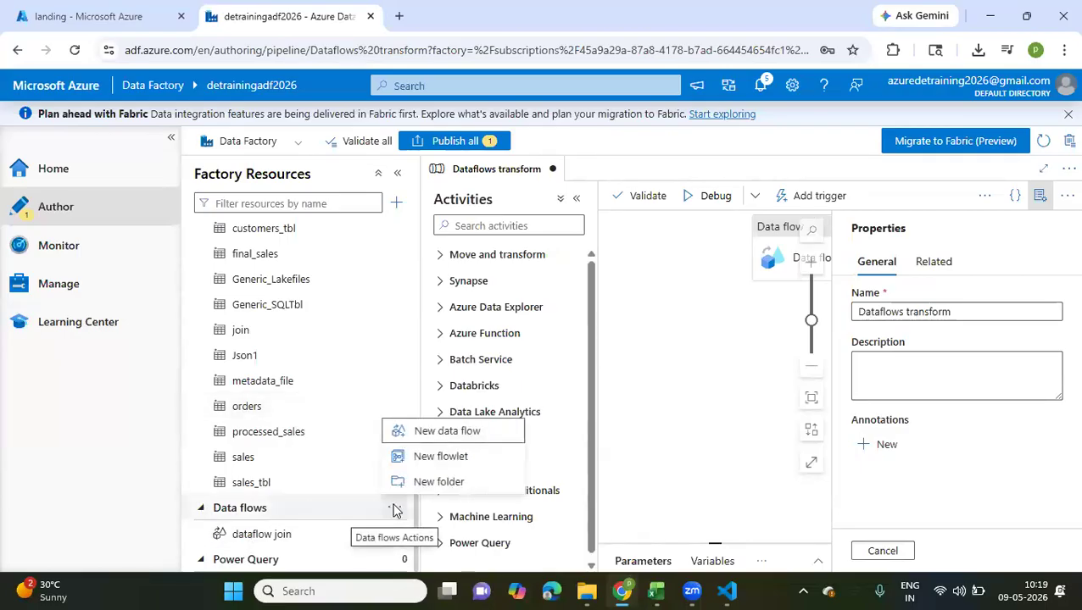
click(446, 434)
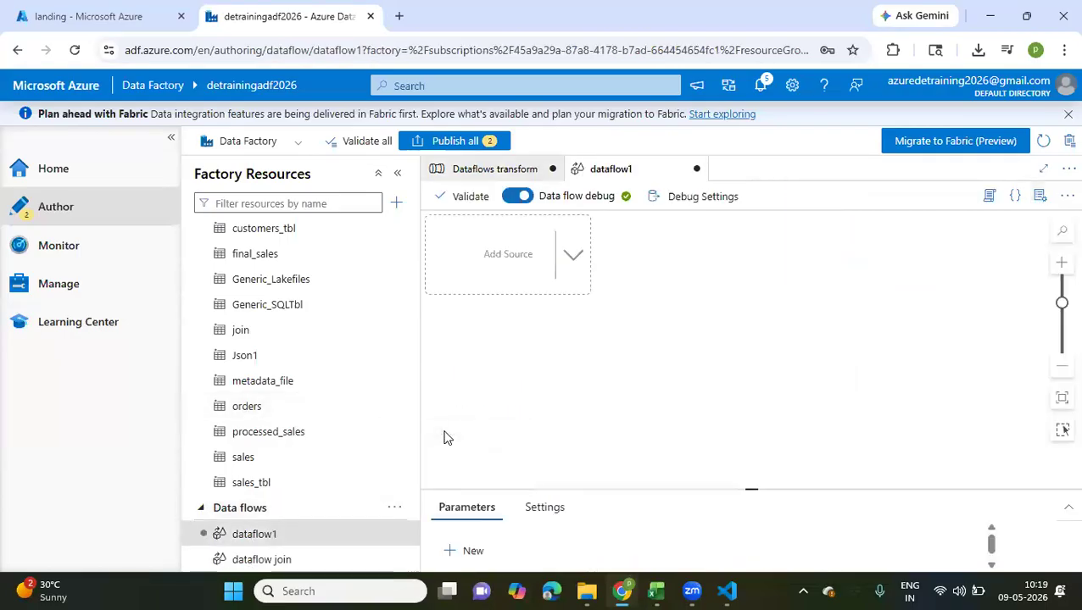
Collapse the resources and navigation panes and enlarge the configuration area beneath the data flow canvas
click(397, 174)
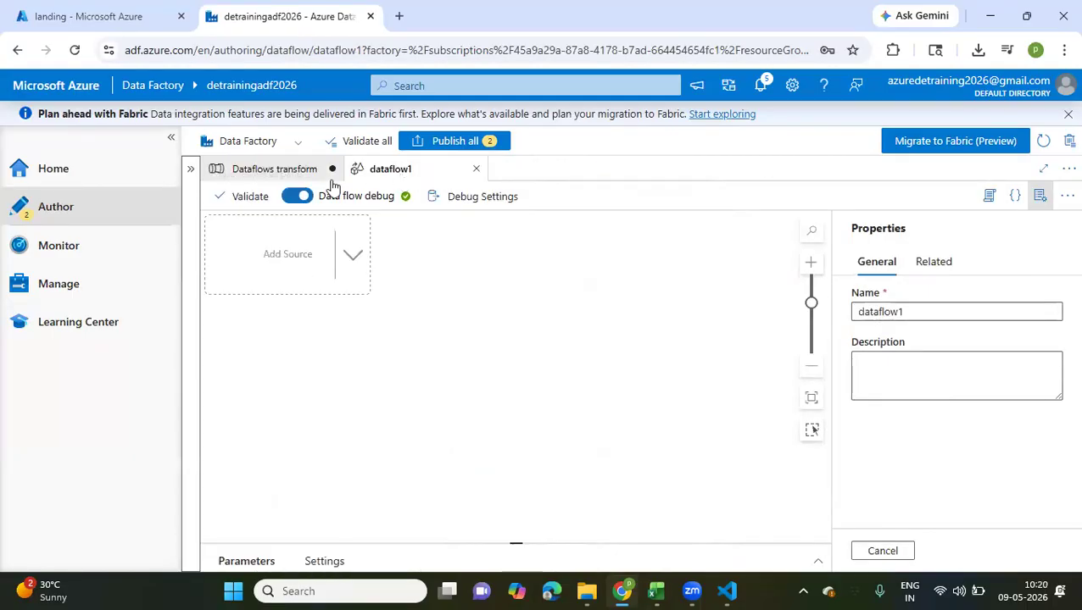
click(170, 138)
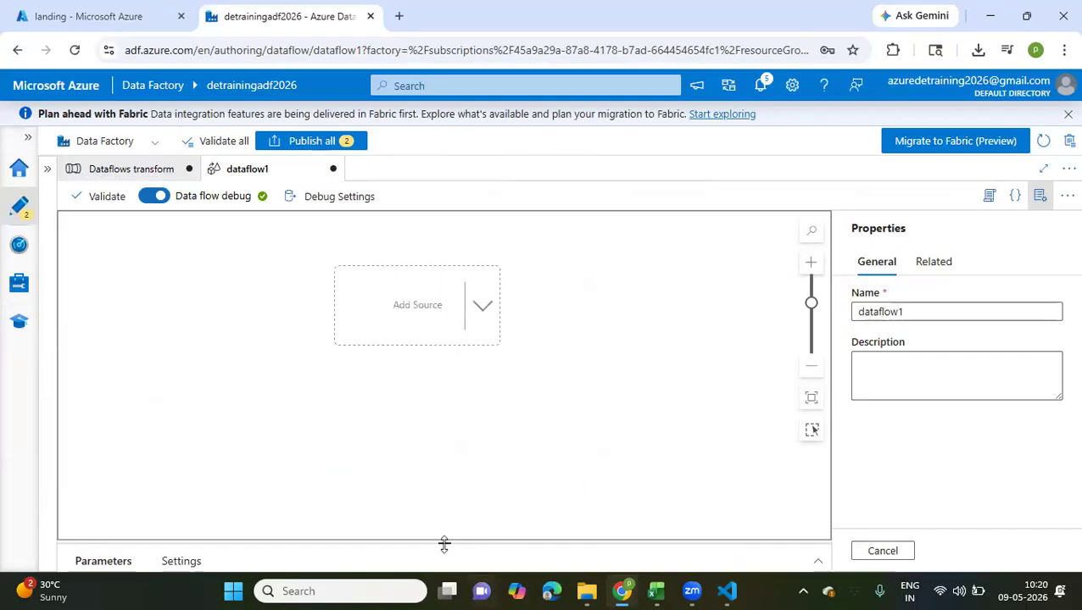
drag(444, 544, 447, 422)
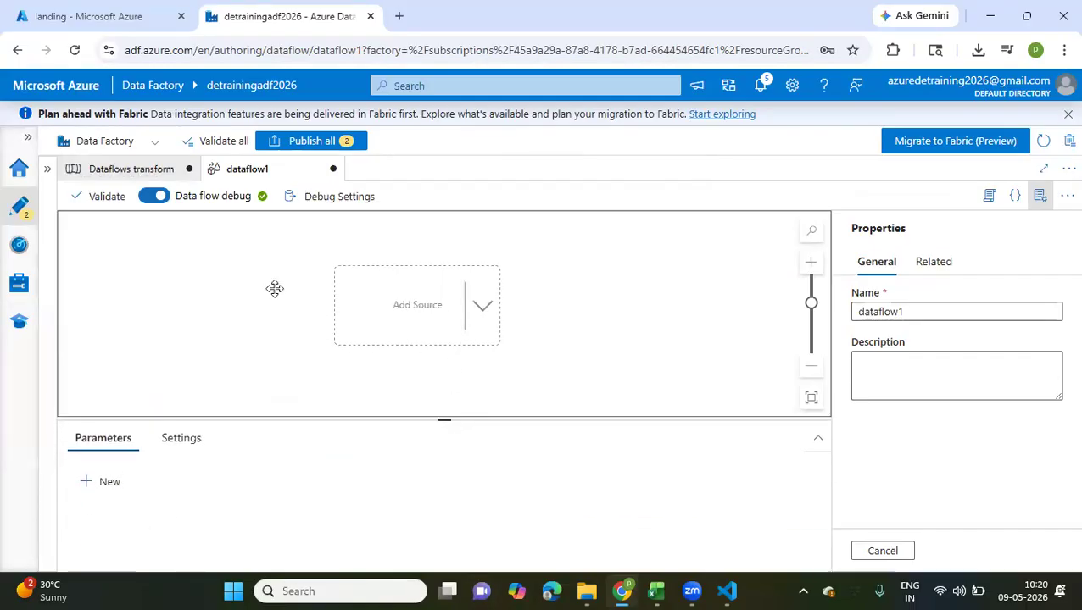
Close the open customers, departments and employees workbooks, and exit Excel
mouse_move(665, 591)
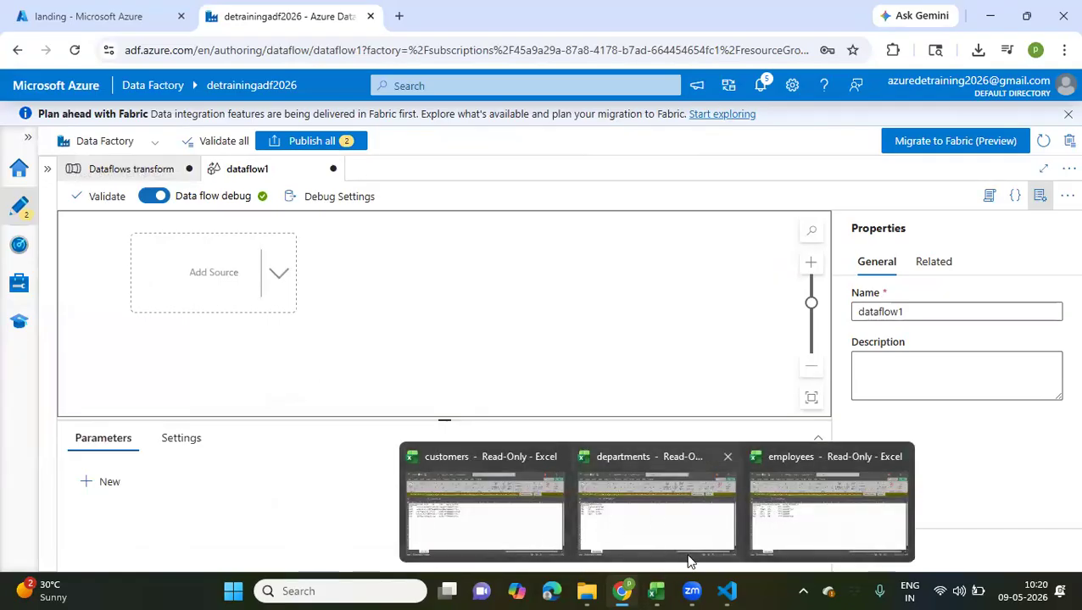
click(557, 458)
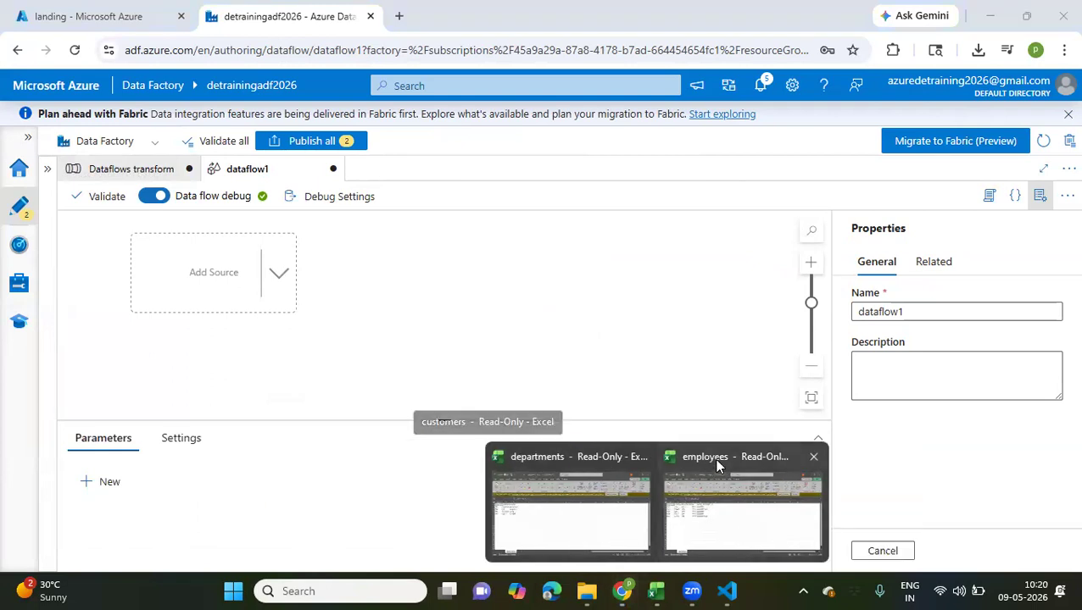
click(639, 457)
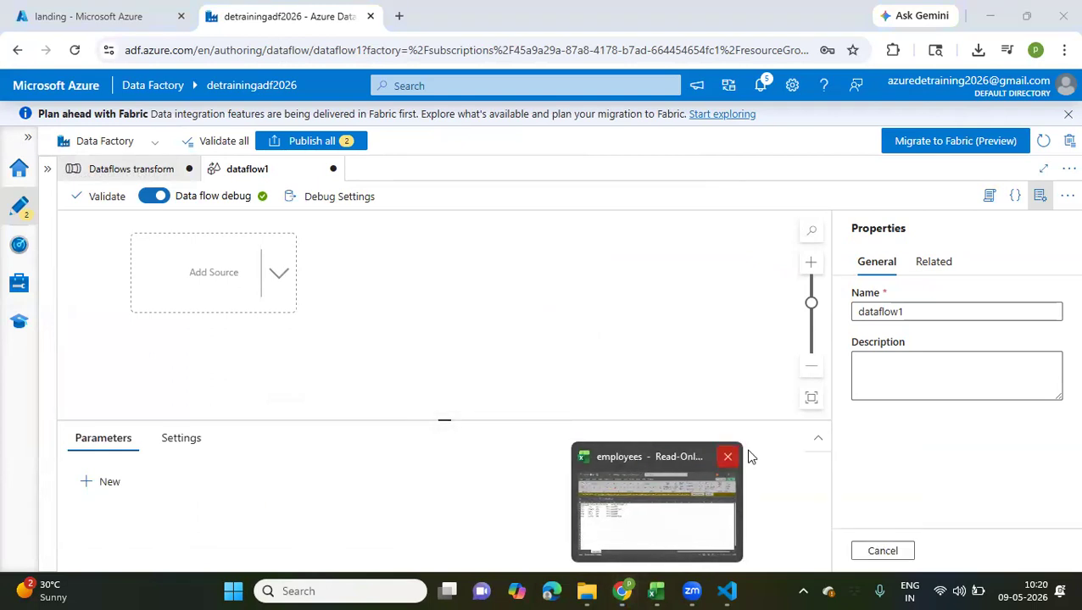
click(728, 457)
click(658, 591)
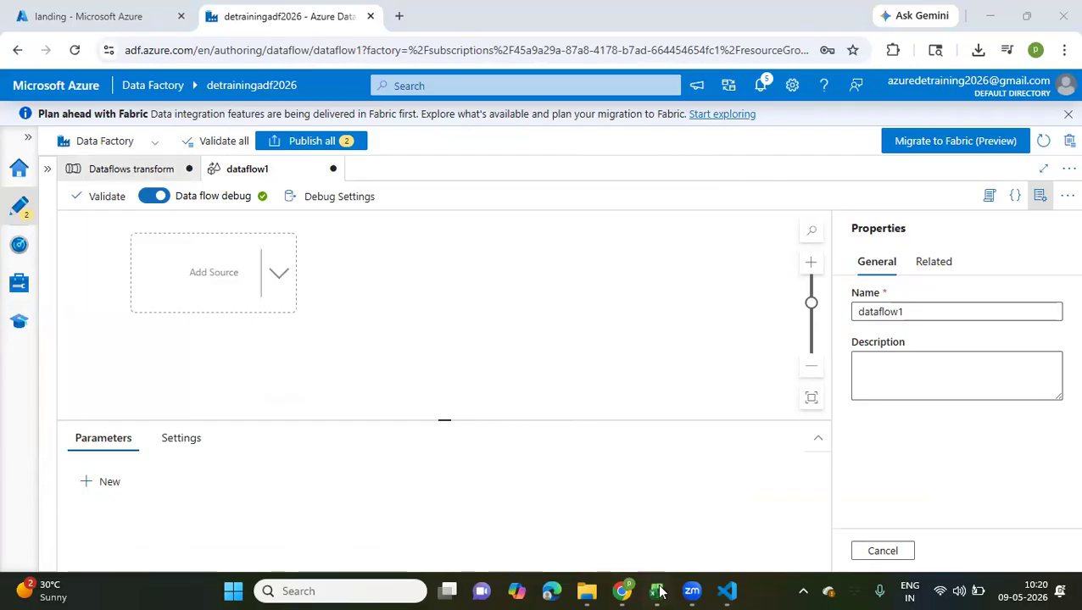
click(1061, 19)
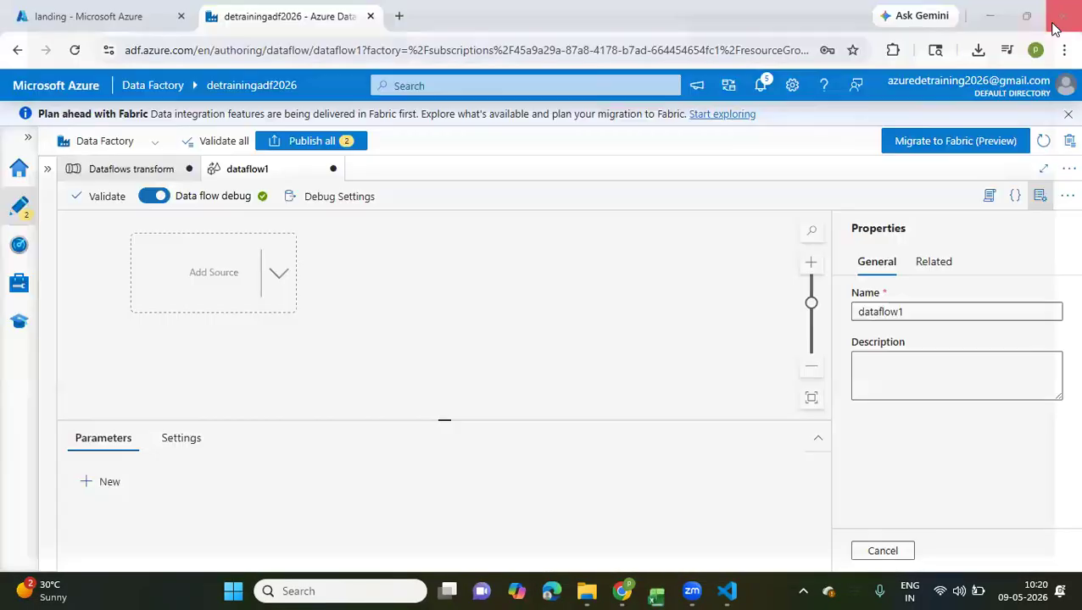
Switch to File Explorer and open the adf_sample_csvs archive in Downloads
click(622, 591)
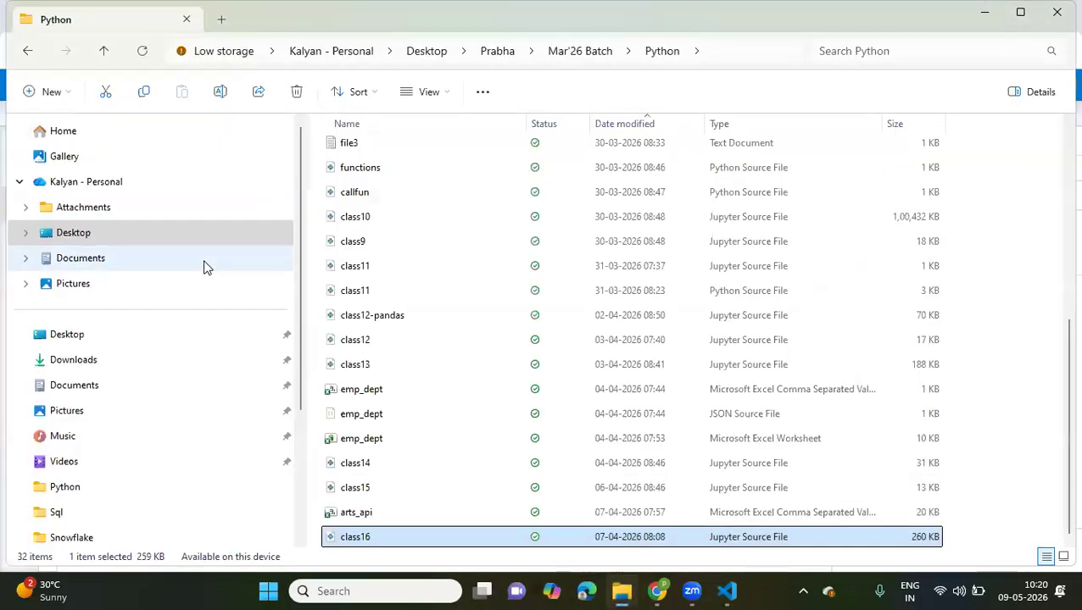
click(122, 360)
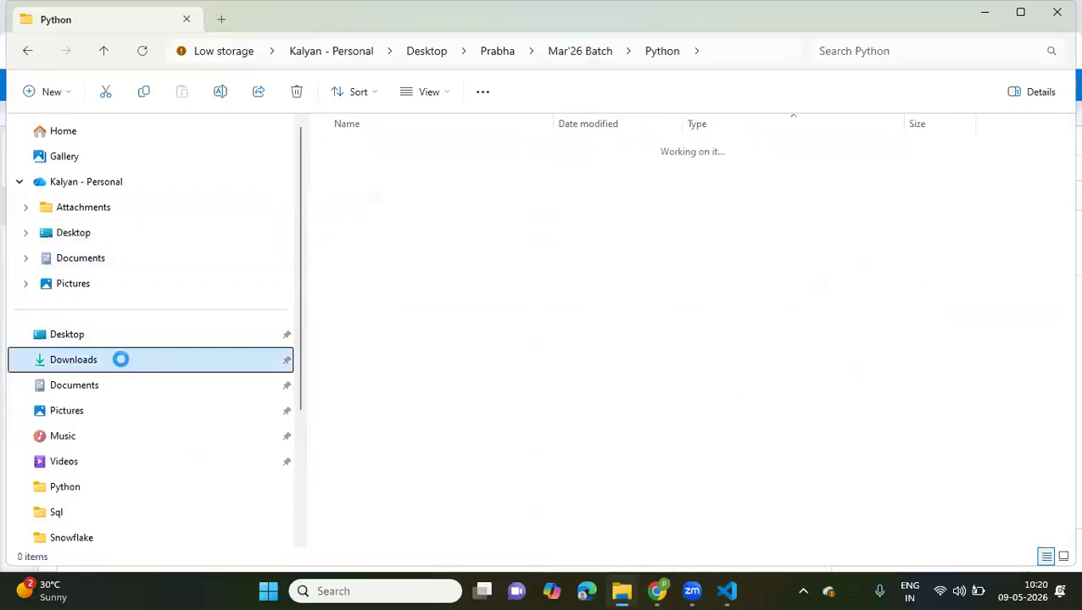
double_click(407, 171)
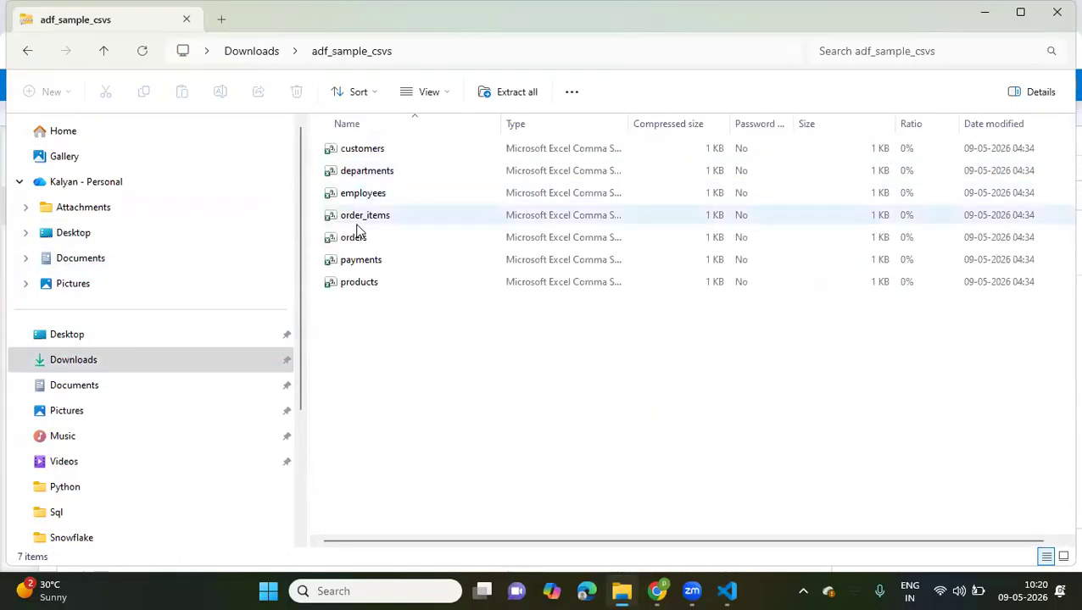
Open the customers CSV in Excel, fit all columns to their contents, and examine the customer rows
double_click(350, 151)
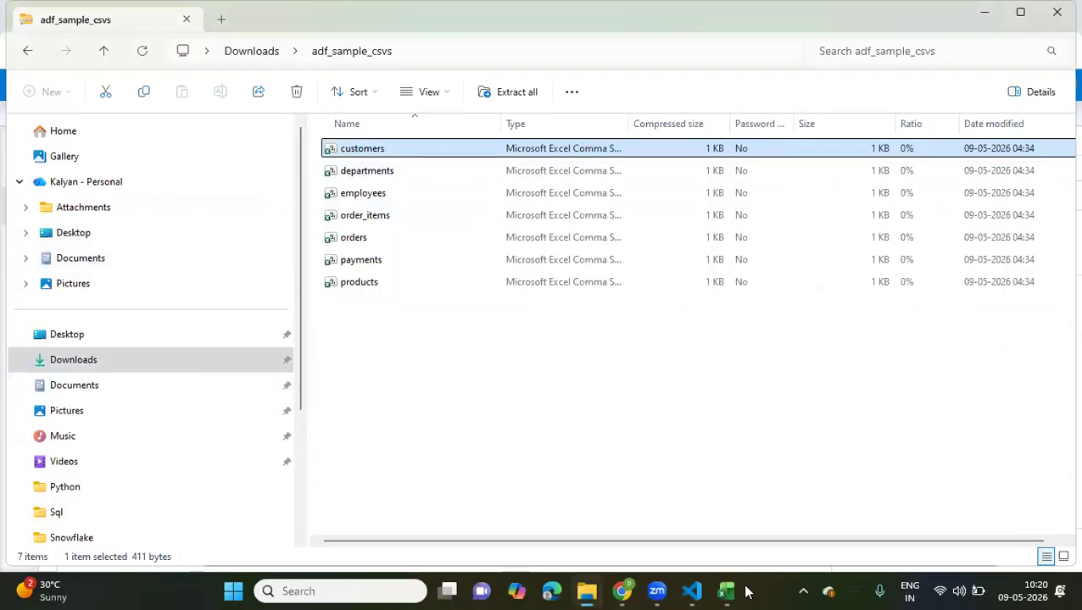
mouse_move(737, 591)
click(680, 485)
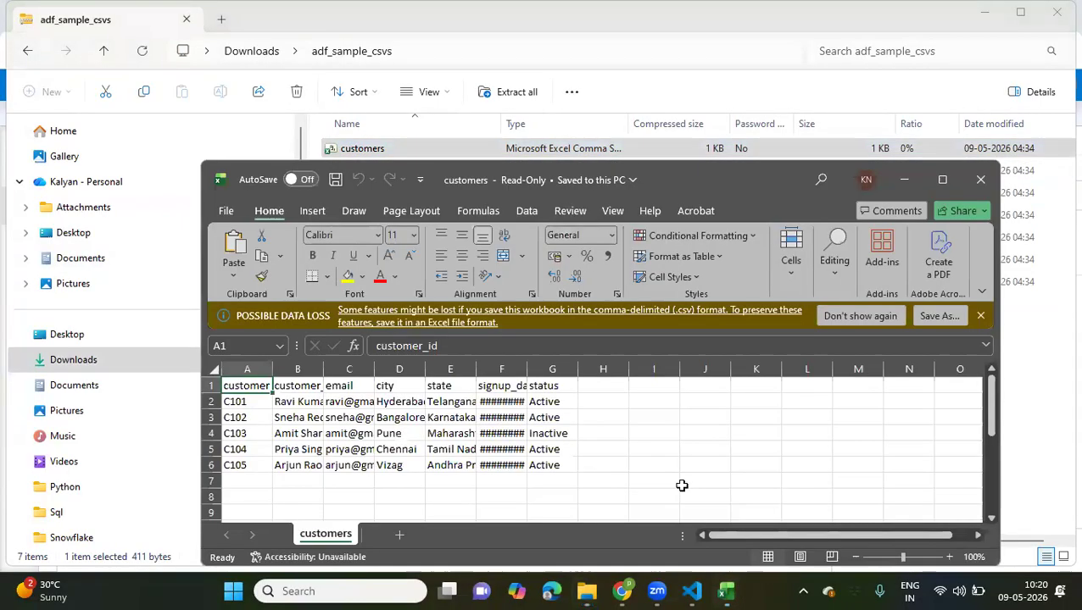
click(213, 371)
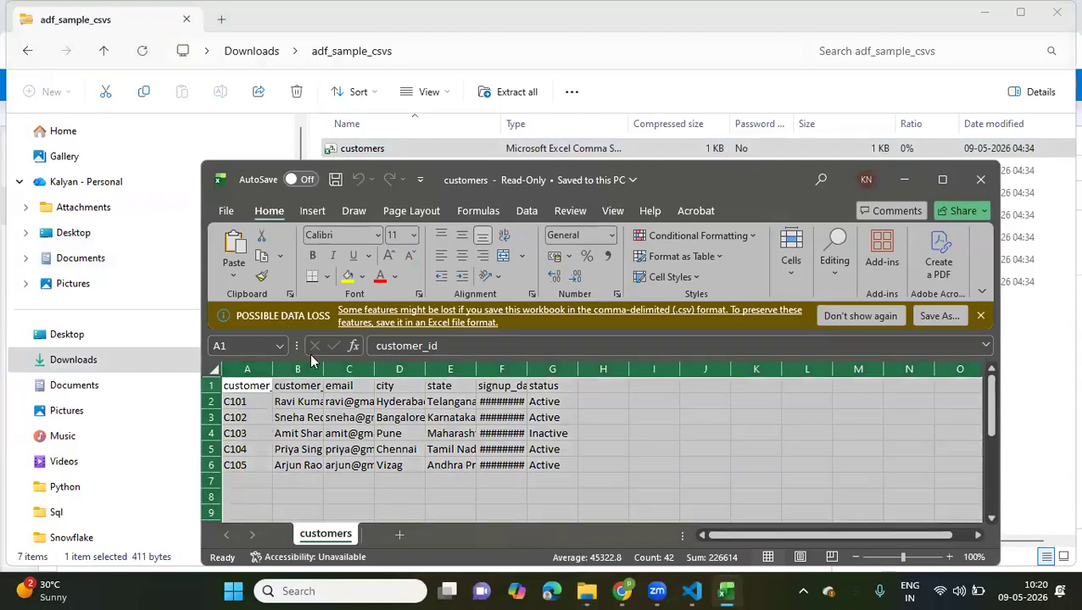
double_click(273, 369)
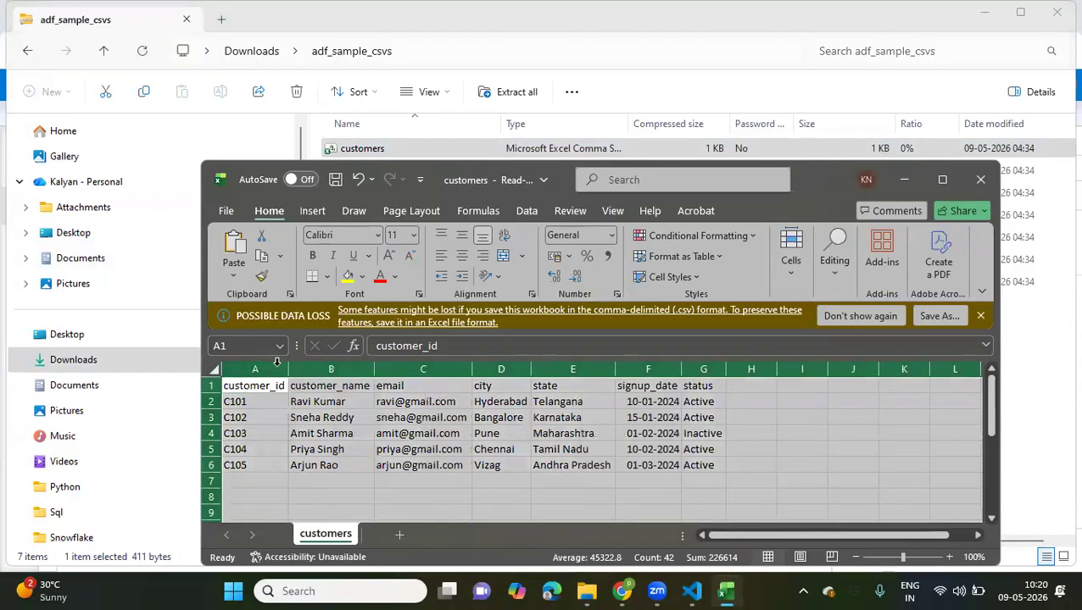
click(475, 417)
drag(254, 415, 633, 450)
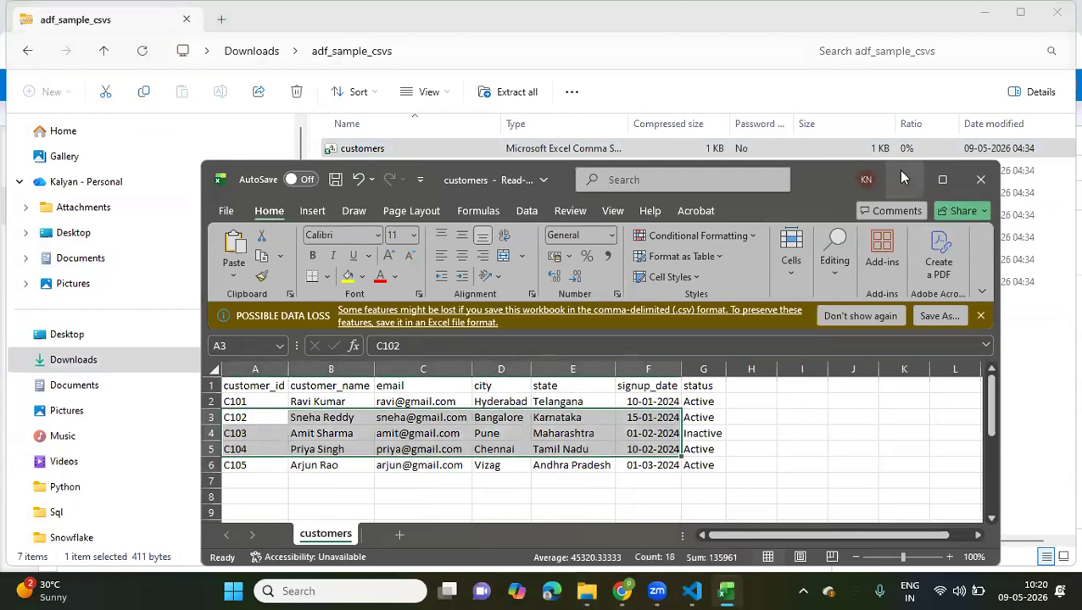
Open the orders CSV beside the customers sheet, examine its customer IDs, and fit the order_date column to its contents
click(899, 172)
double_click(367, 237)
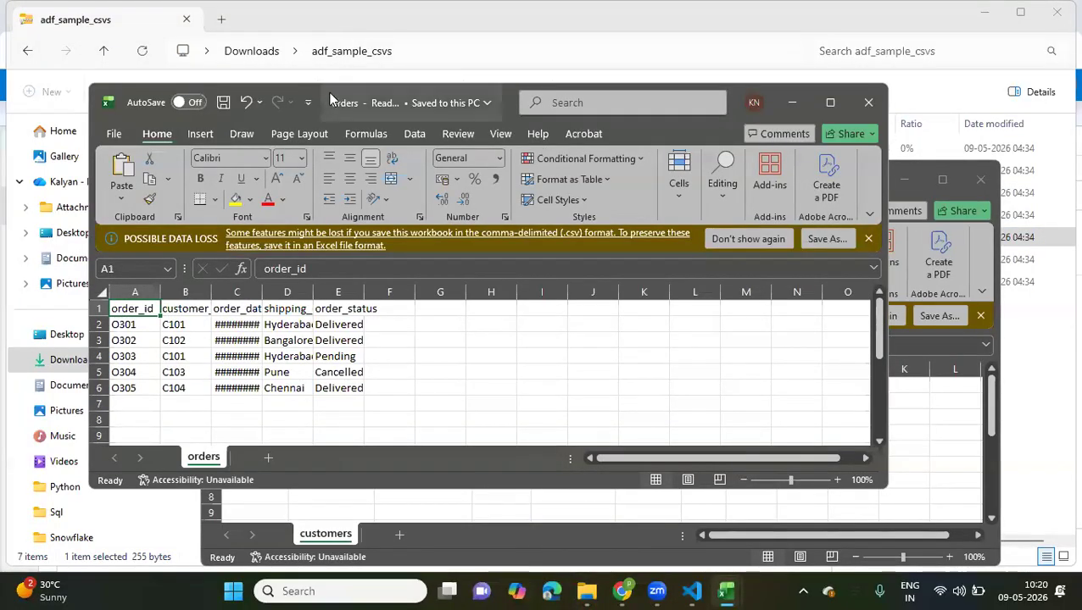
drag(385, 97, 717, 127)
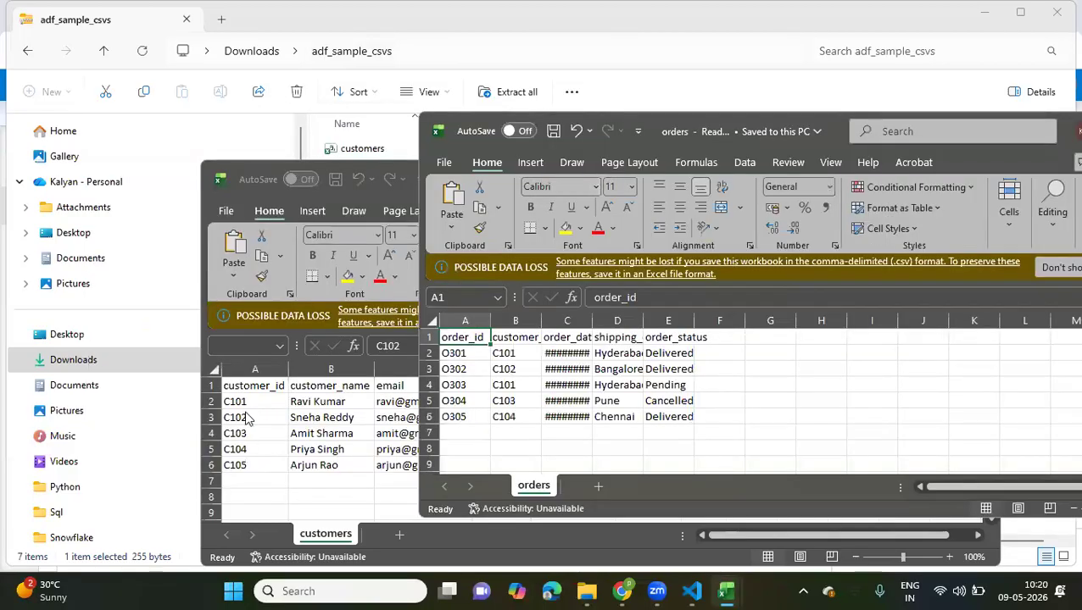
drag(508, 354, 512, 417)
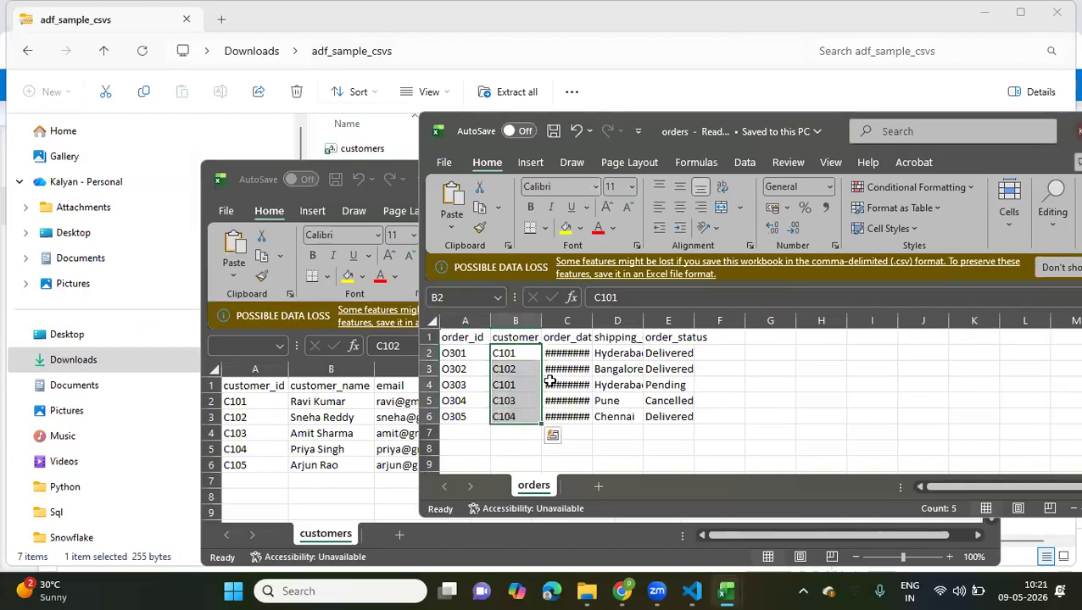
double_click(593, 320)
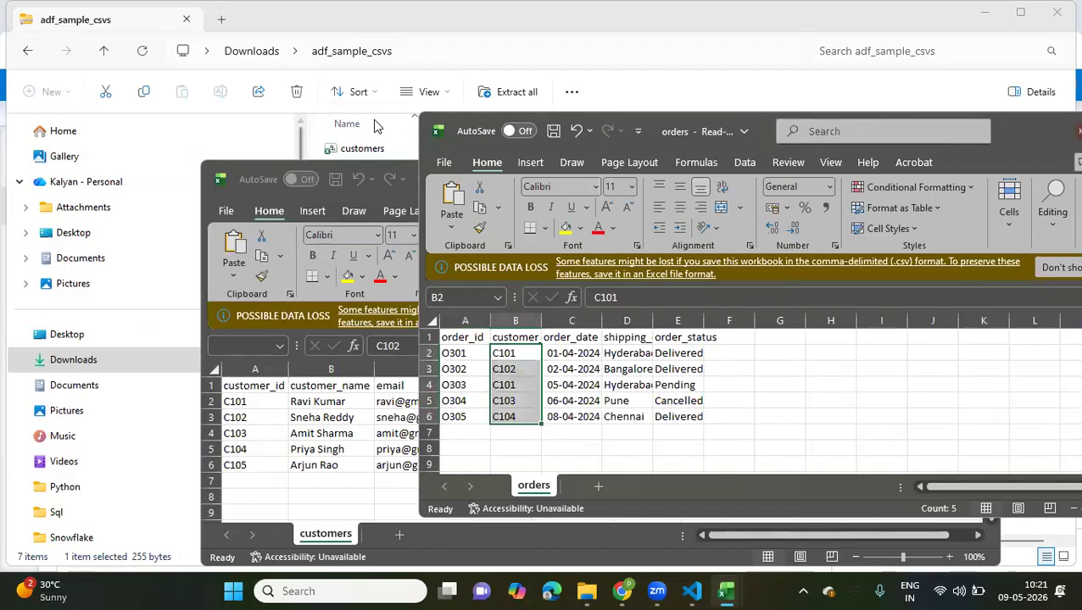
Open the products CSV from adf_sample_csvs and compare its columns with the orders sheet
click(624, 101)
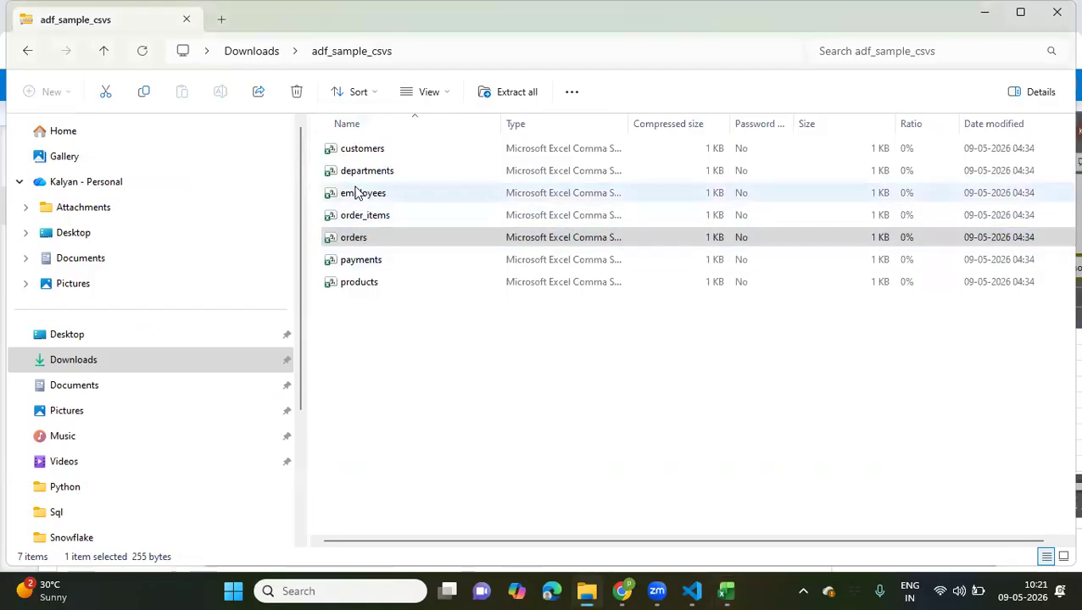
double_click(356, 282)
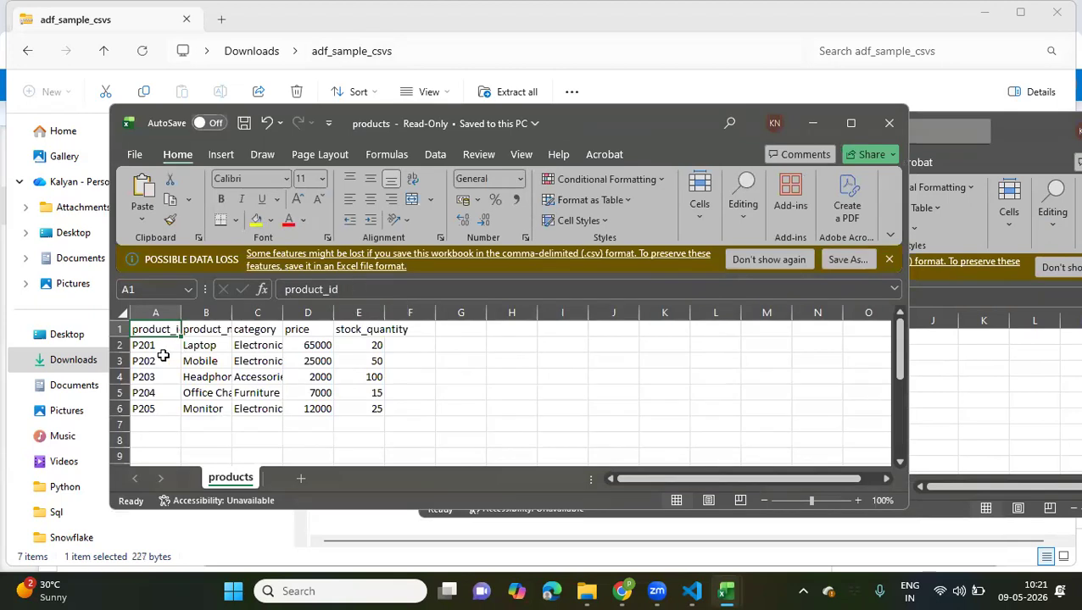
click(936, 392)
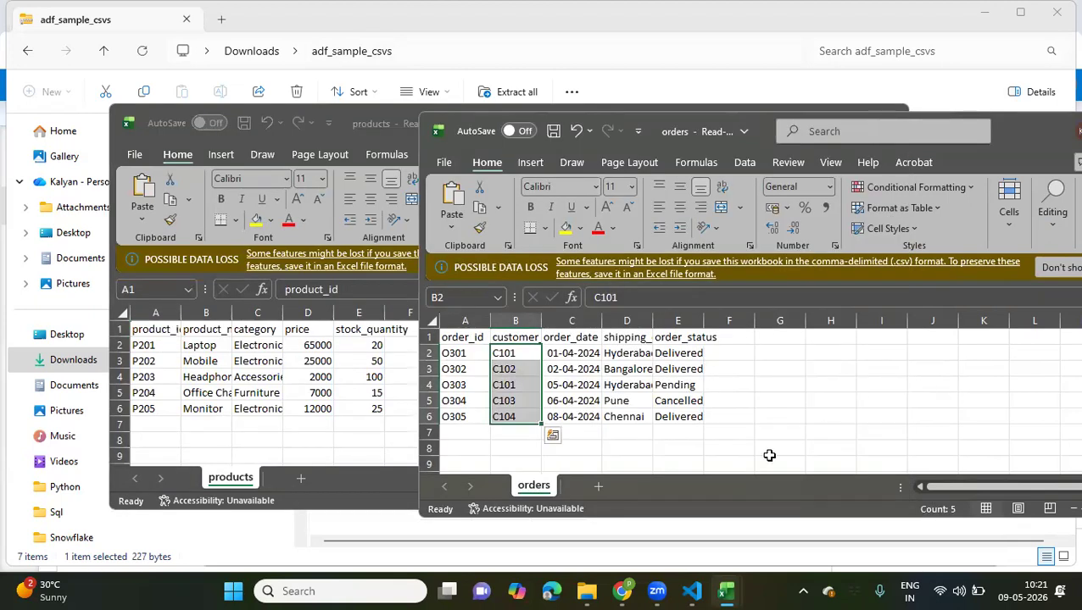
mouse_move(722, 591)
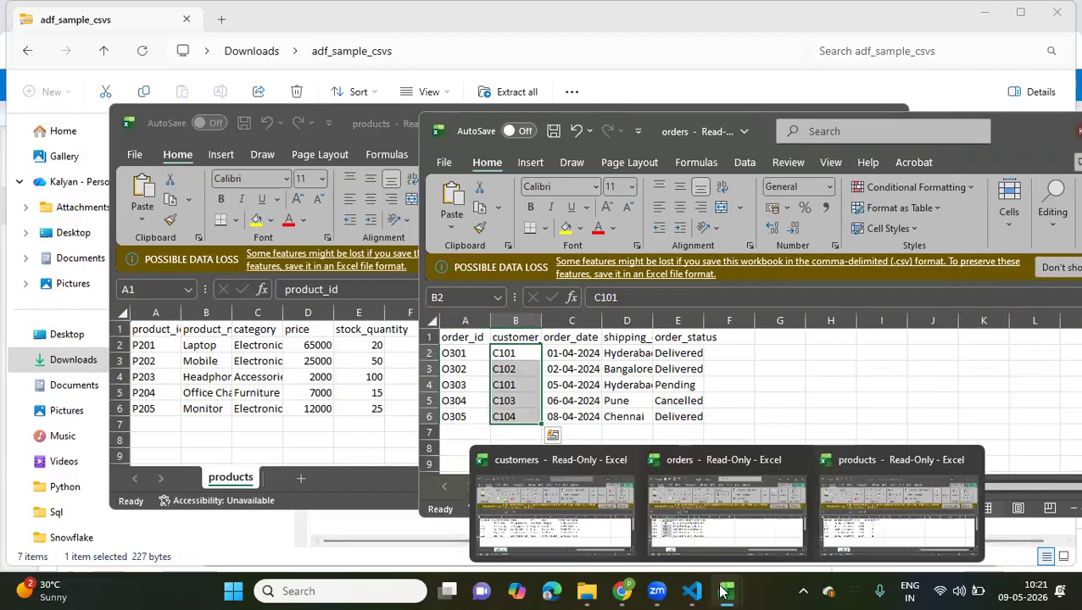
click(695, 535)
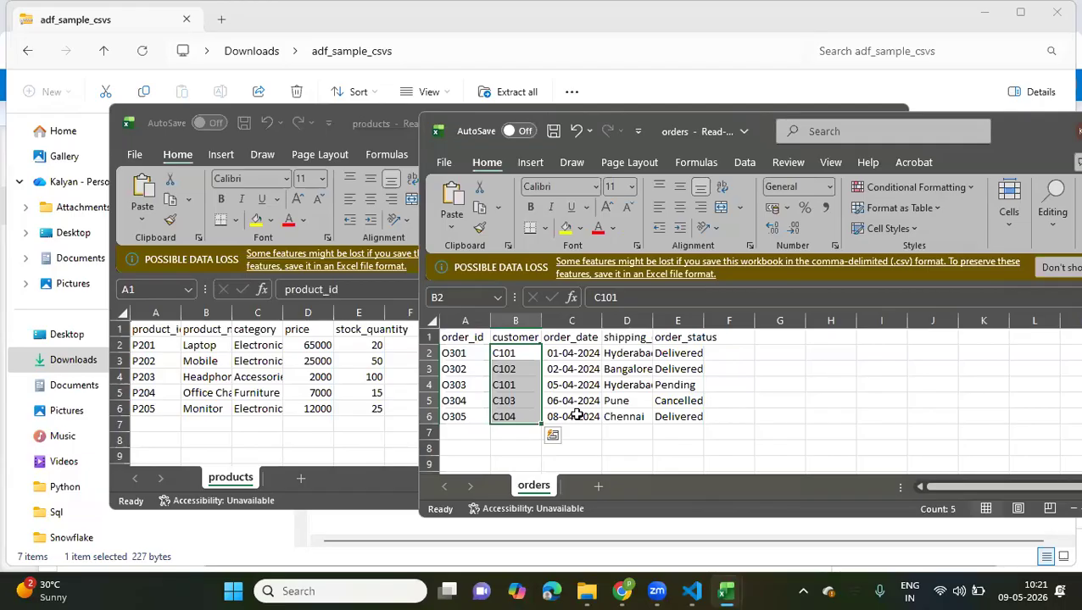
Open the order_items CSV from adf_sample_csvs and compare its order IDs with those in the orders sheet
click(358, 539)
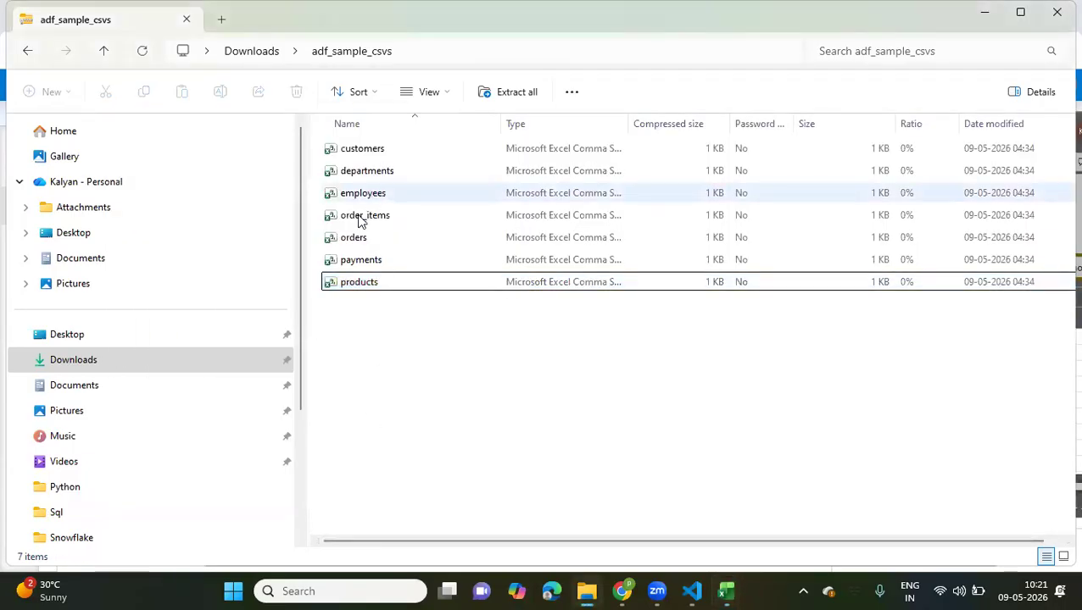
double_click(358, 217)
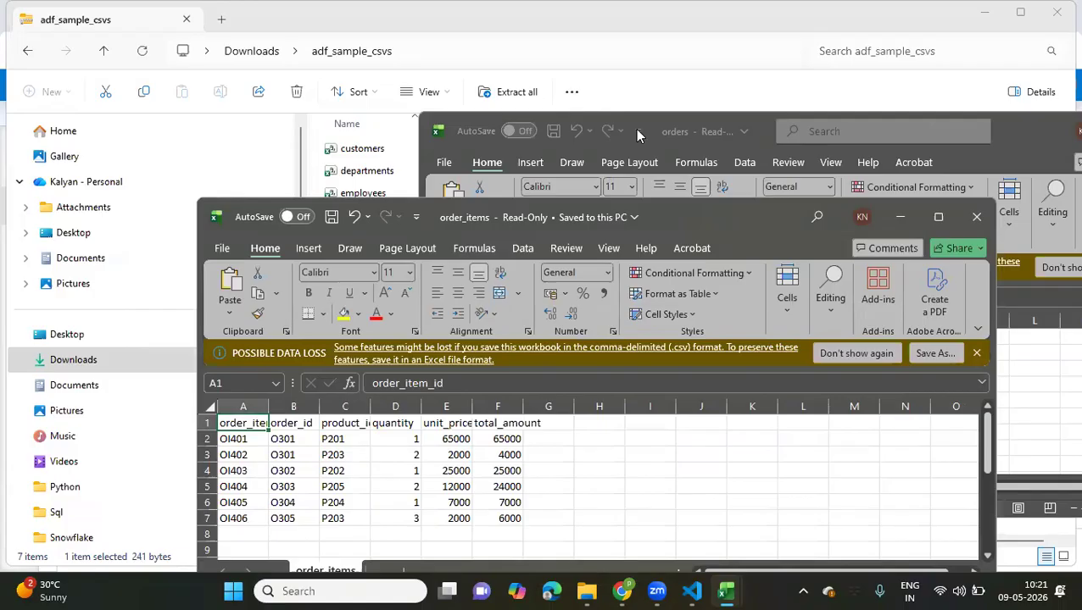
click(690, 131)
click(467, 369)
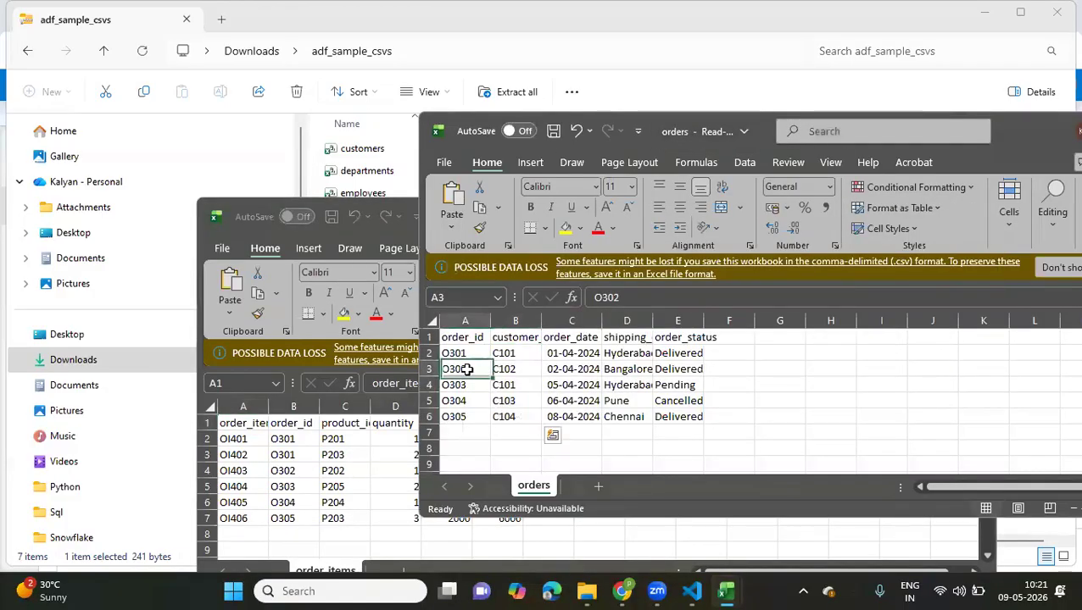
Check the customer IDs in orders, and in order_items fit the order_item_id column to its contents and examine the item, order and product IDs
click(513, 353)
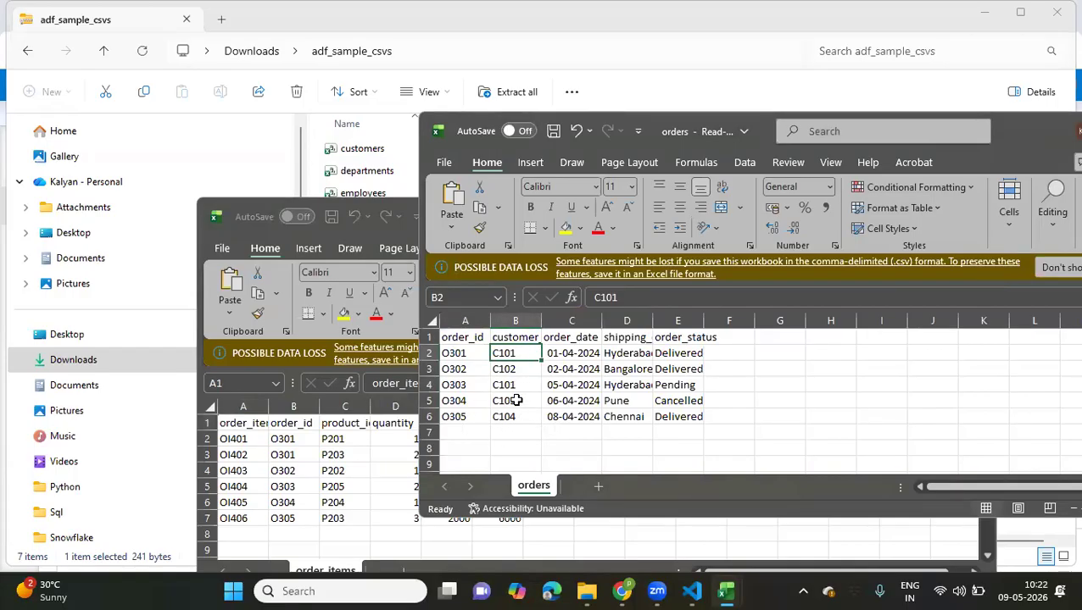
click(388, 475)
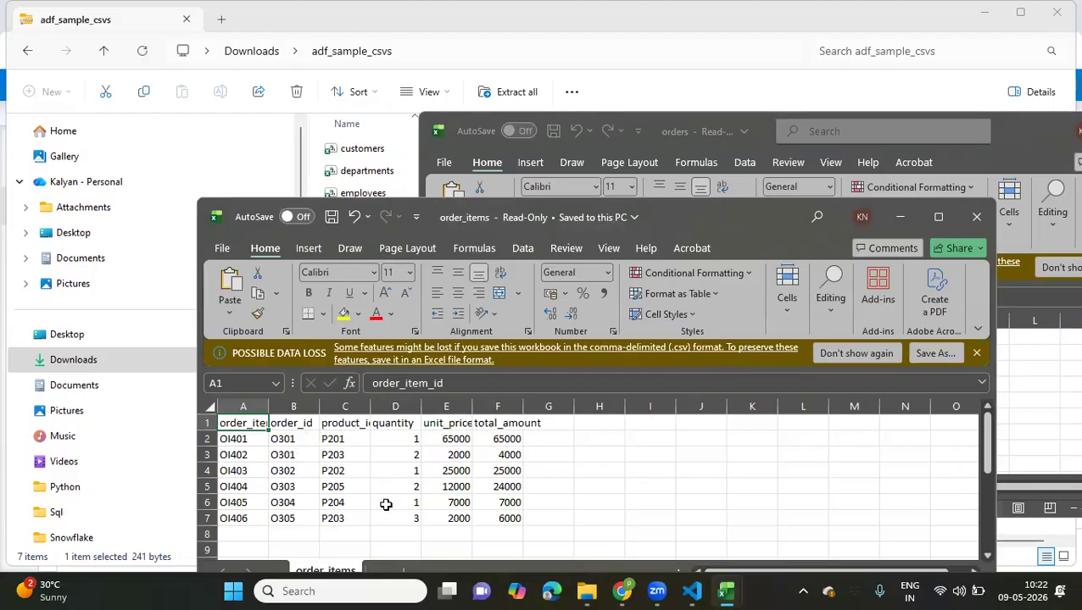
double_click(269, 408)
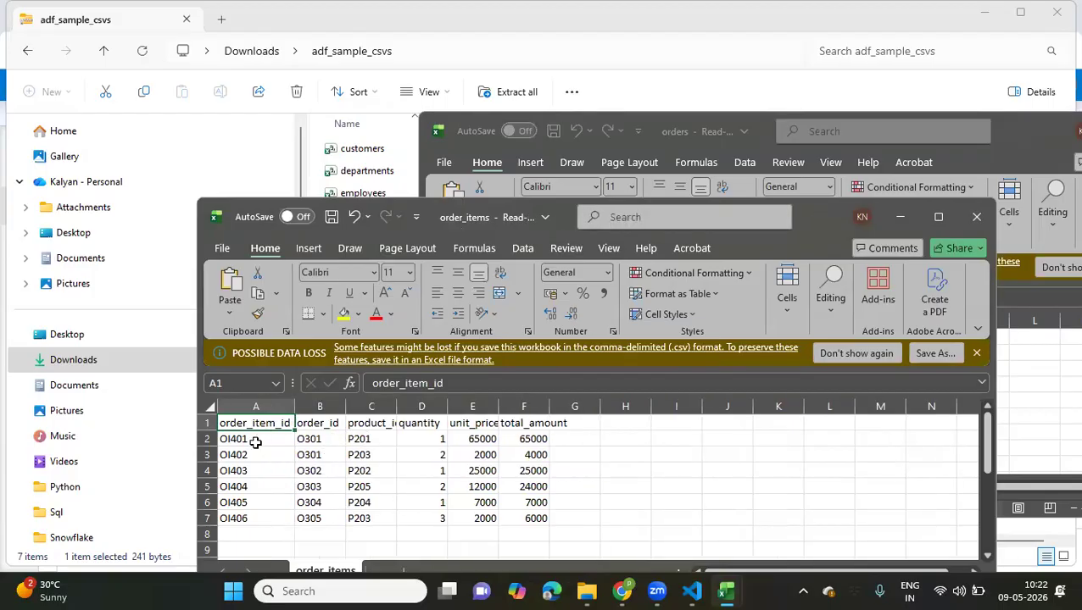
drag(249, 440, 256, 520)
drag(371, 441, 365, 520)
click(302, 439)
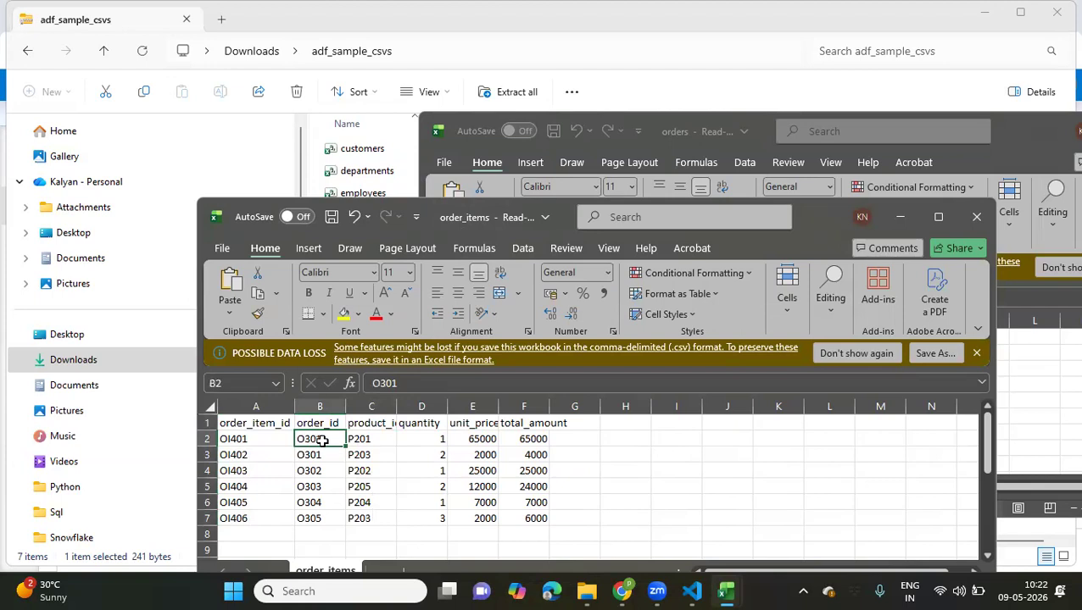
click(374, 441)
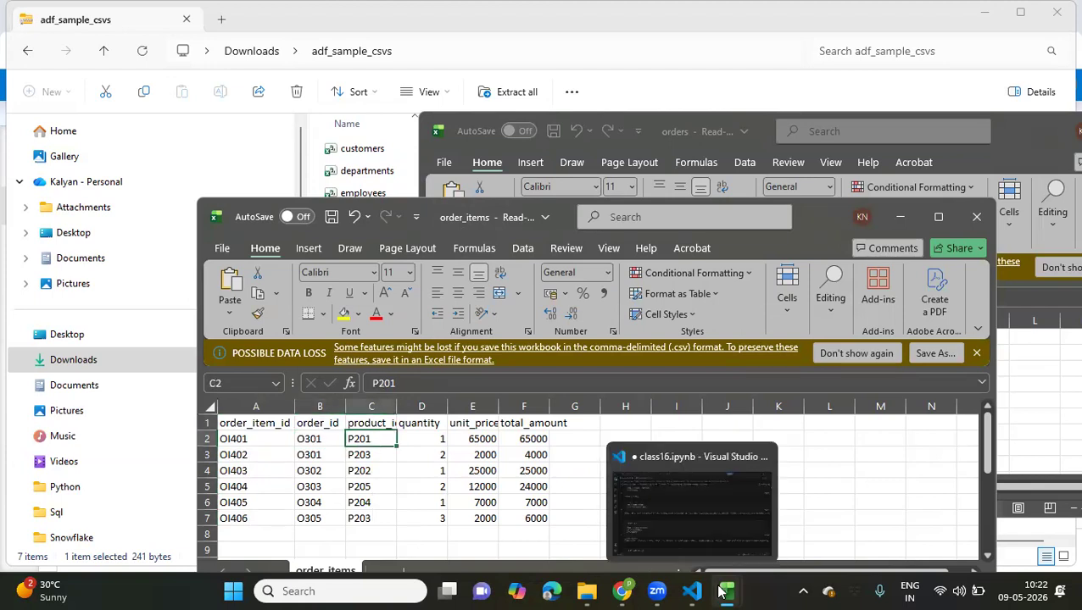
Bring the products sheet forward, examine its product IDs and names, and return to the adf_sample_csvs folder
mouse_move(726, 591)
click(816, 487)
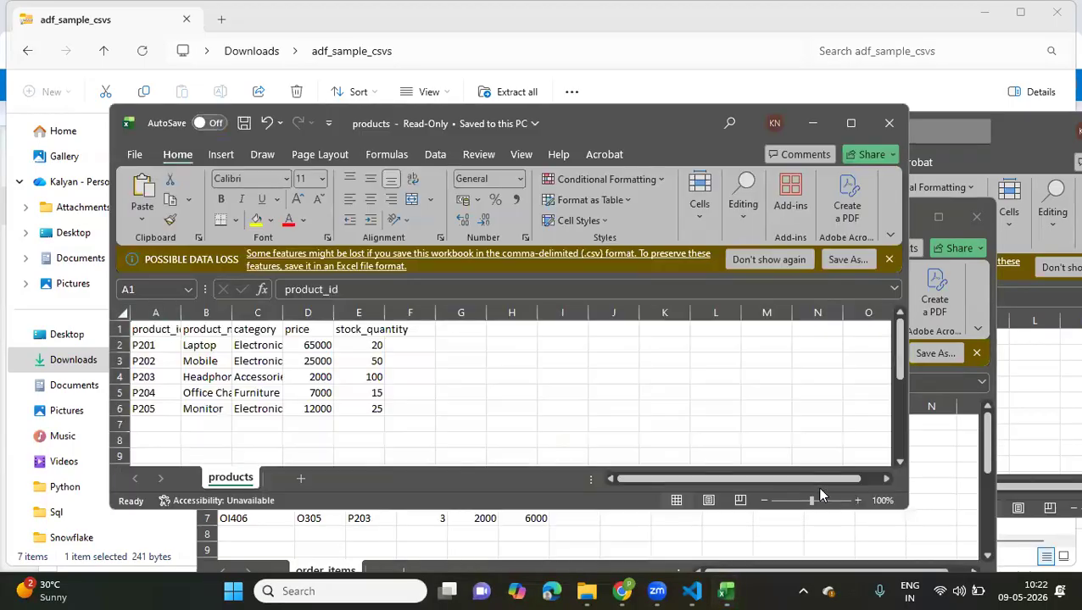
click(189, 343)
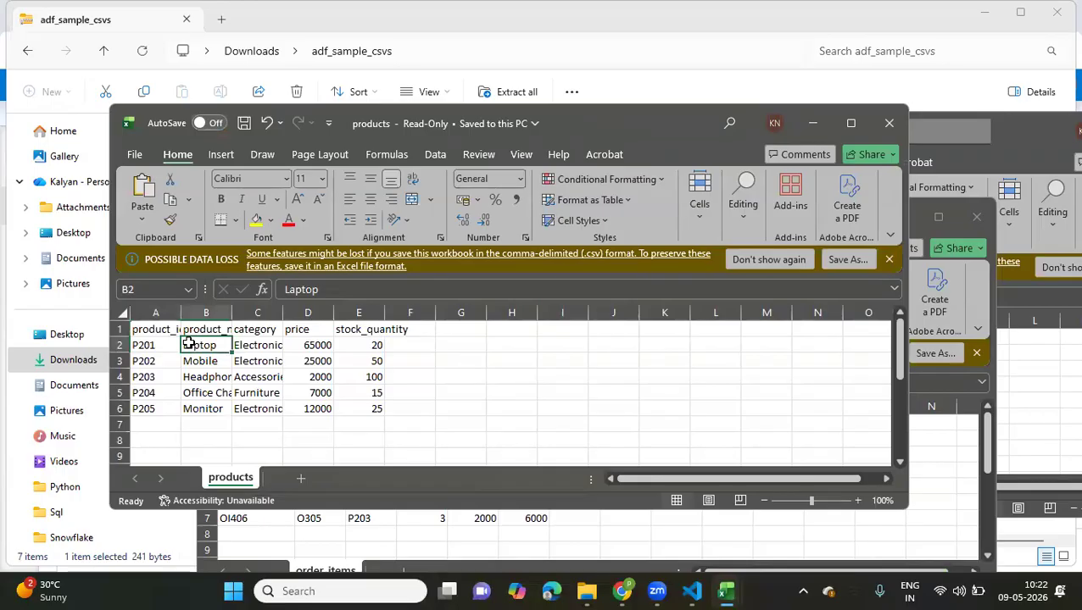
click(675, 91)
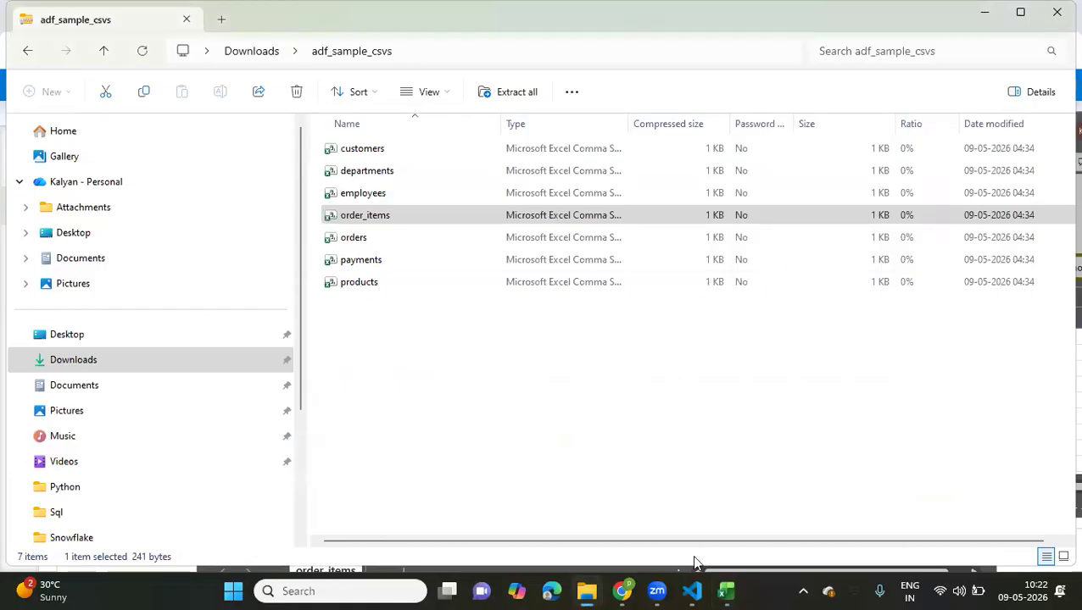
Switch to the landing container in the Azure portal, add a directory named 09 under 2026/05, and open it
click(621, 591)
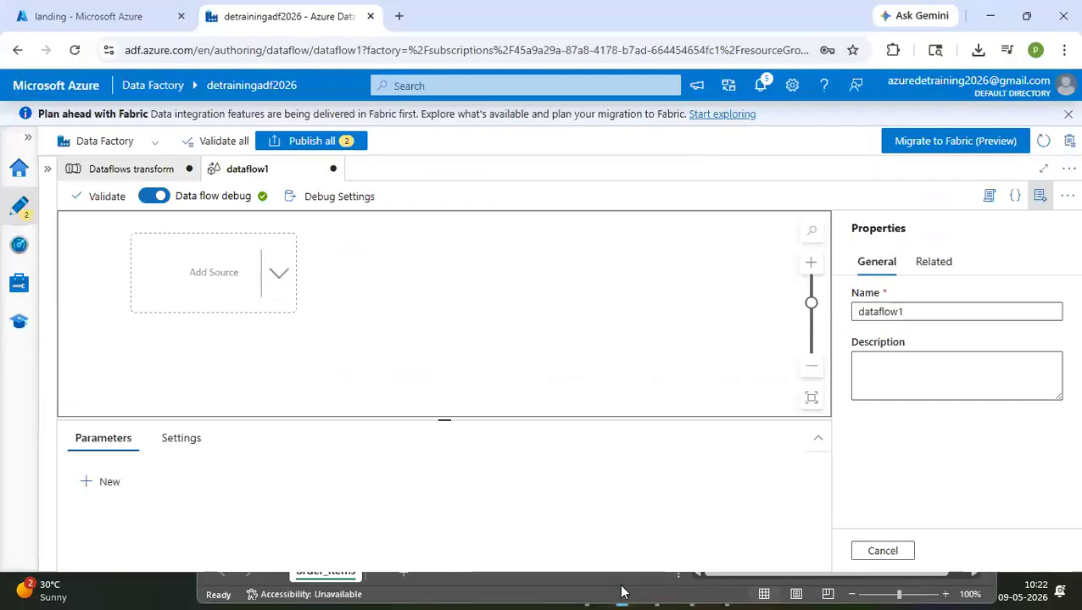
click(68, 13)
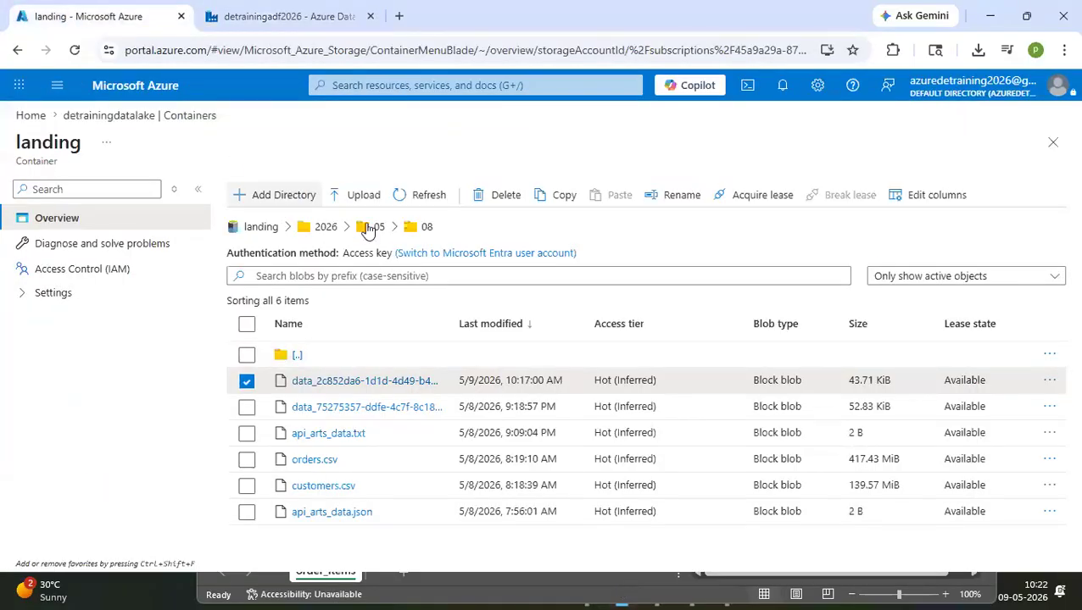
click(379, 227)
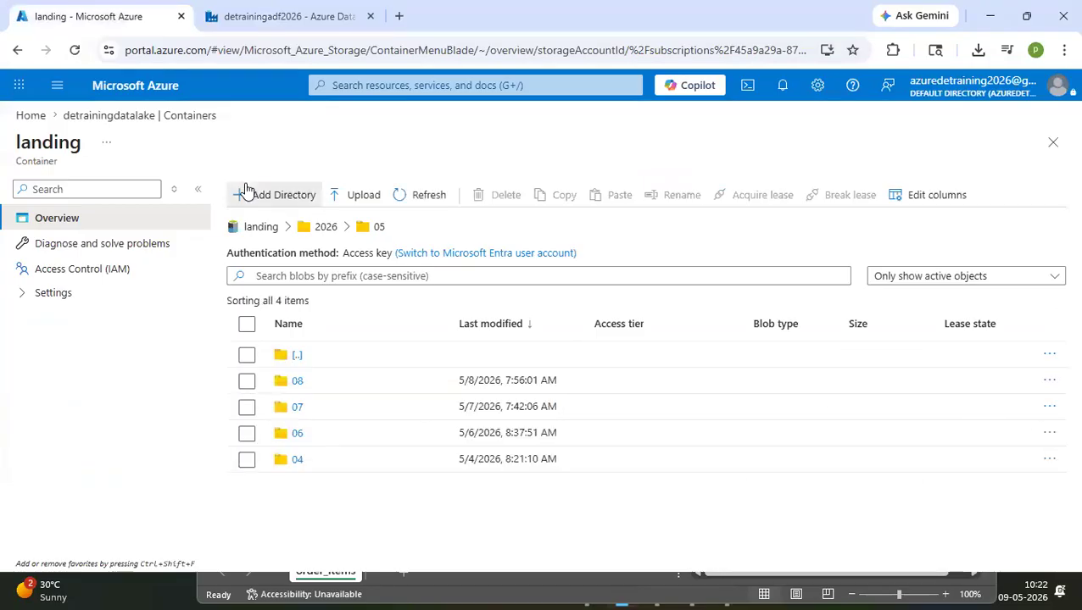
click(245, 190)
text(09)
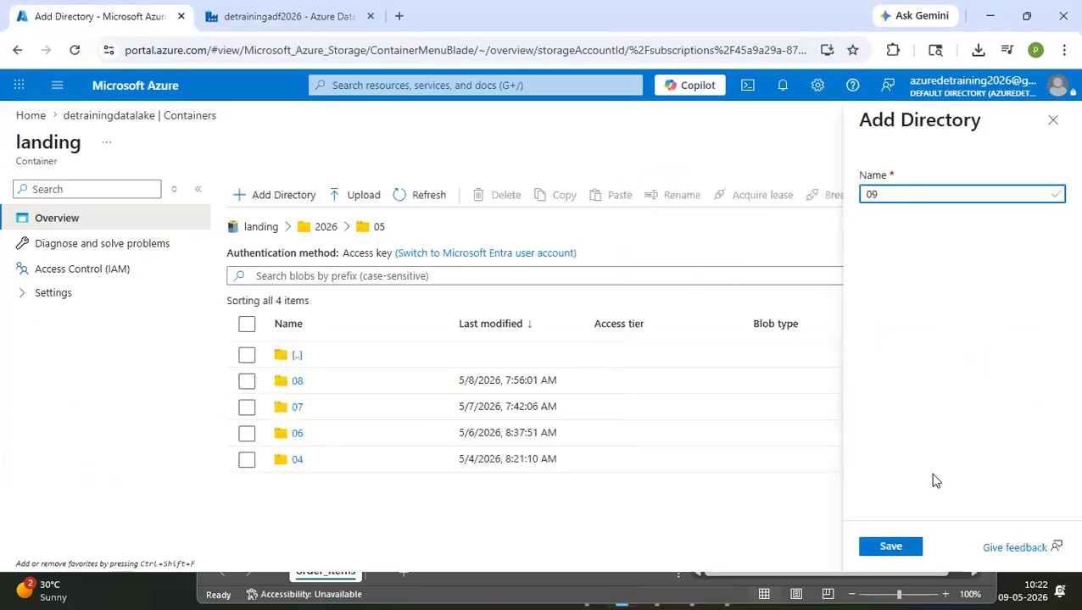
click(890, 546)
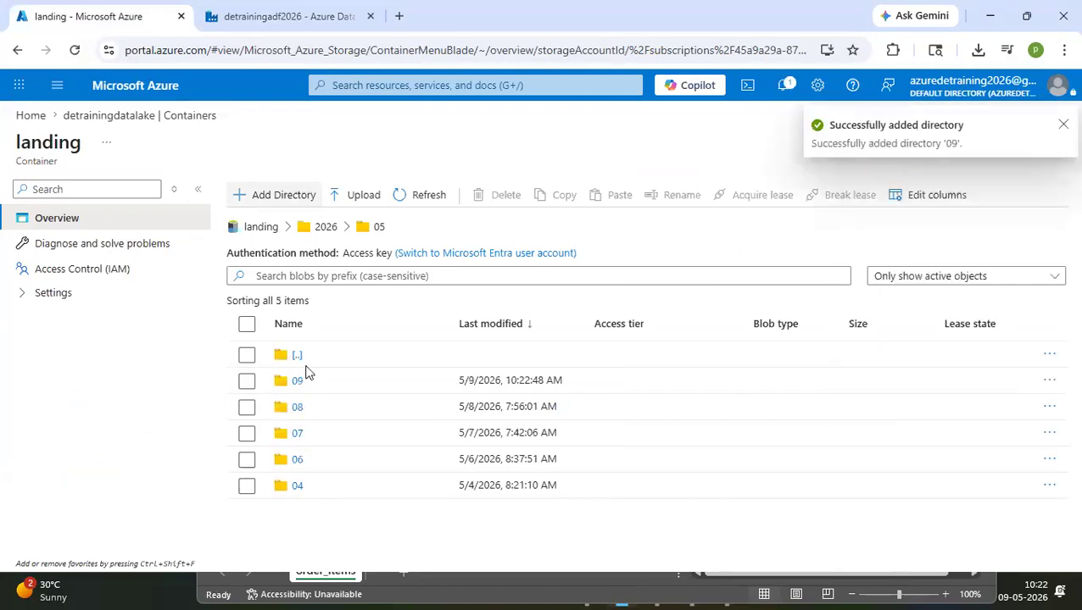
click(298, 381)
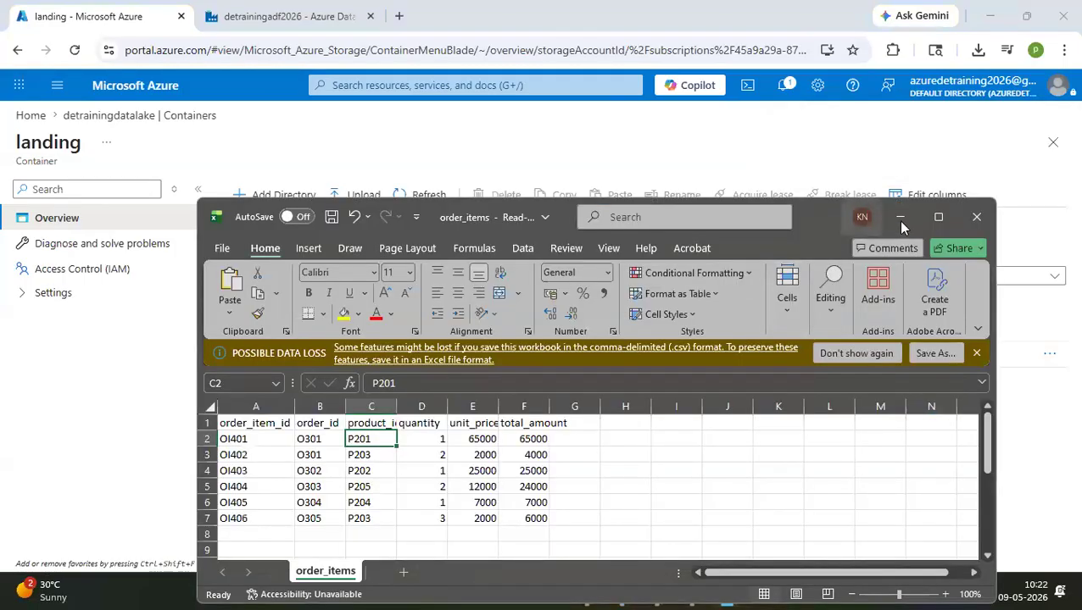
Switch to File Explorer and extract the adf_sample_csvs zip to the adf_sample_csvs folder in Downloads
click(900, 218)
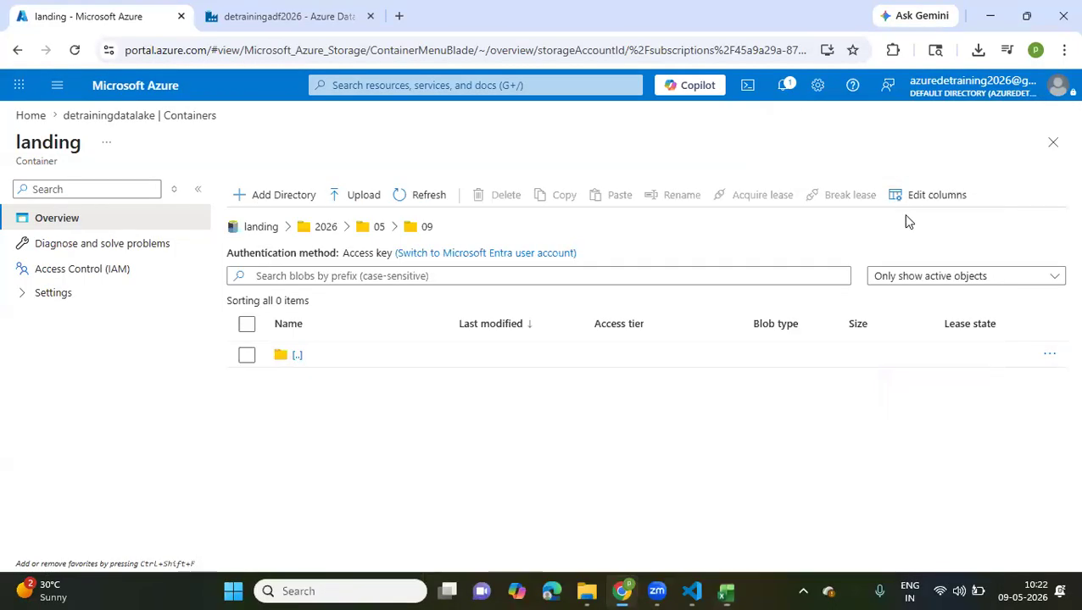
click(587, 591)
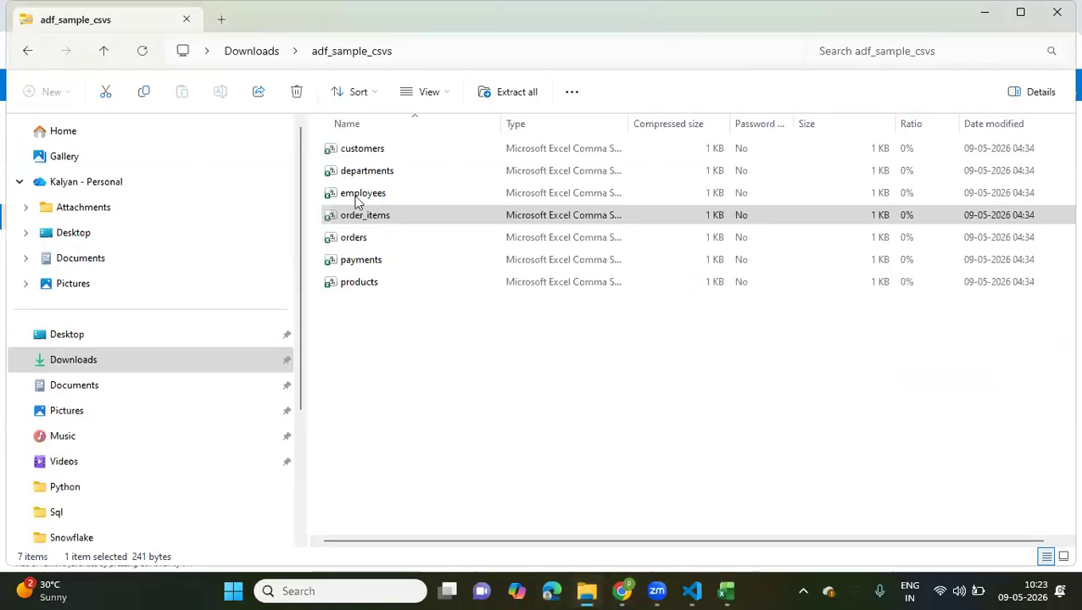
click(258, 49)
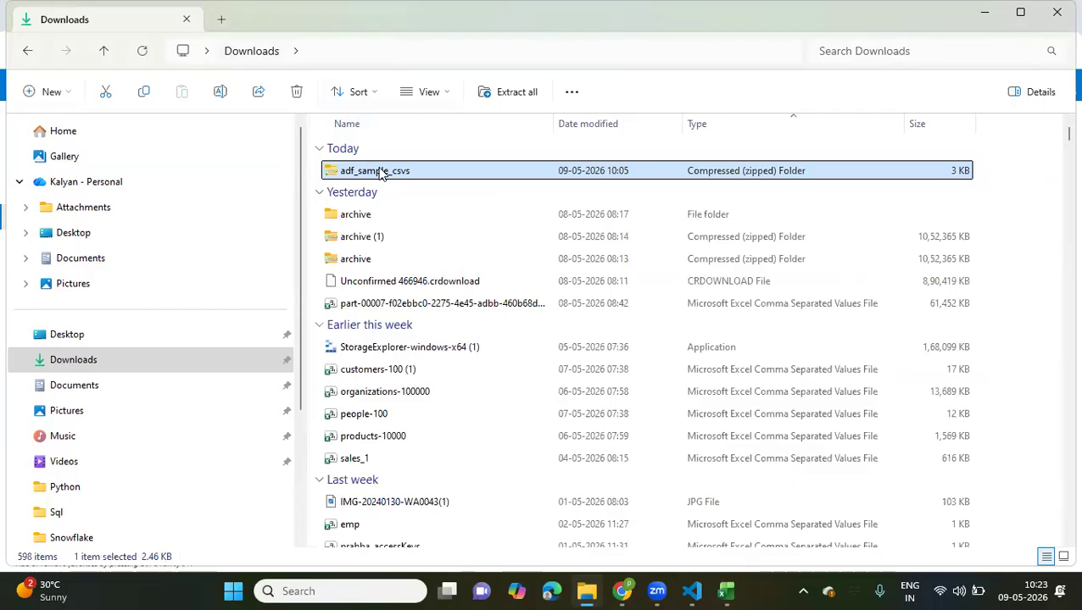
right_click(393, 172)
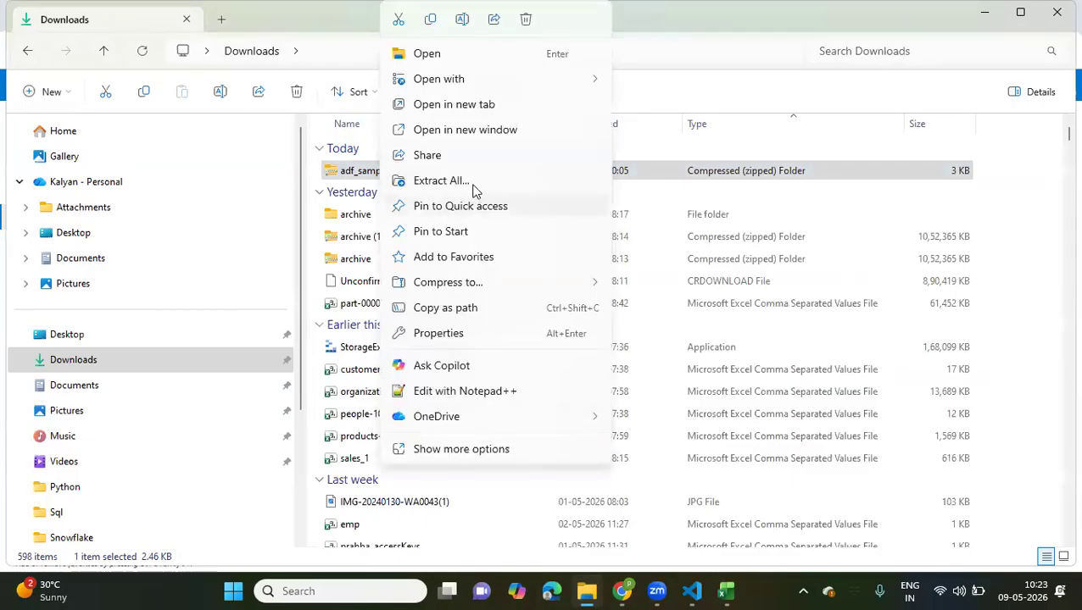
click(440, 180)
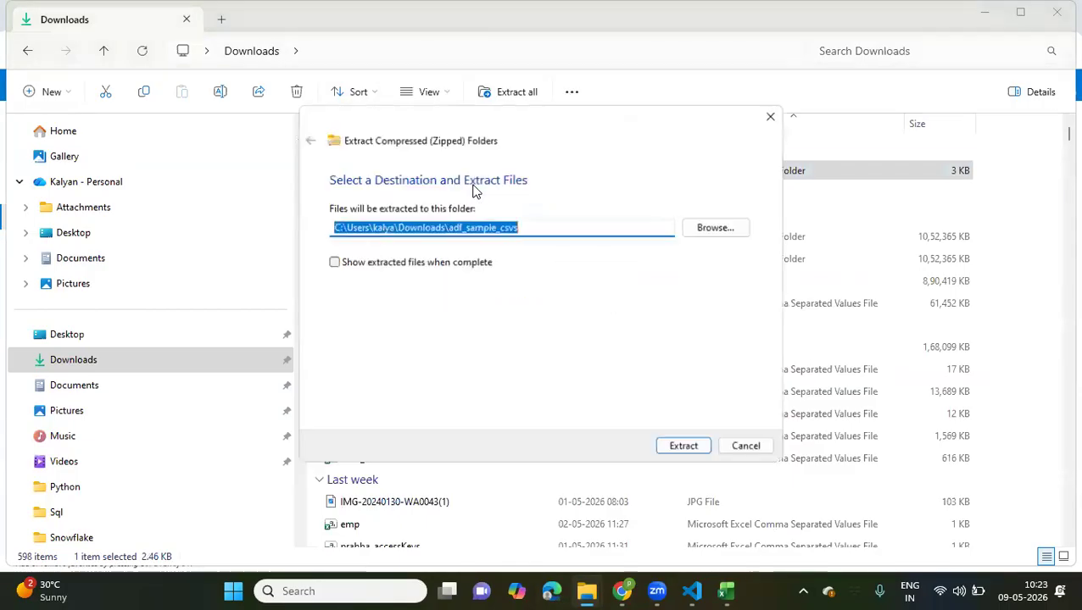
click(682, 447)
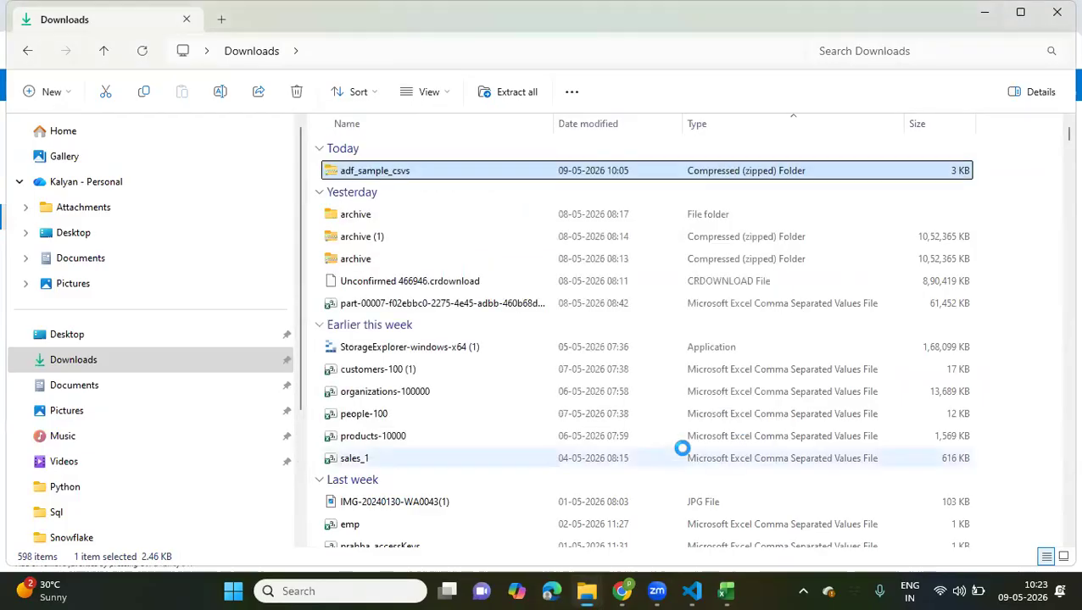
Switch to the Azure portal and upload customers, order_items, orders and products from the extracted adf_sample_csvs folder to landing/2026/05/09
click(623, 591)
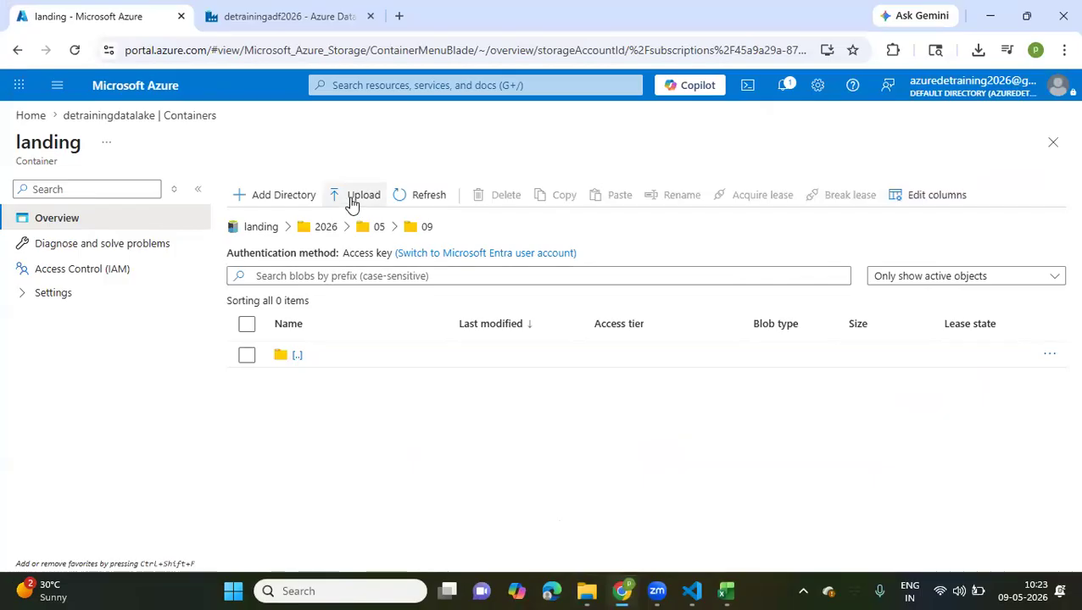
click(352, 196)
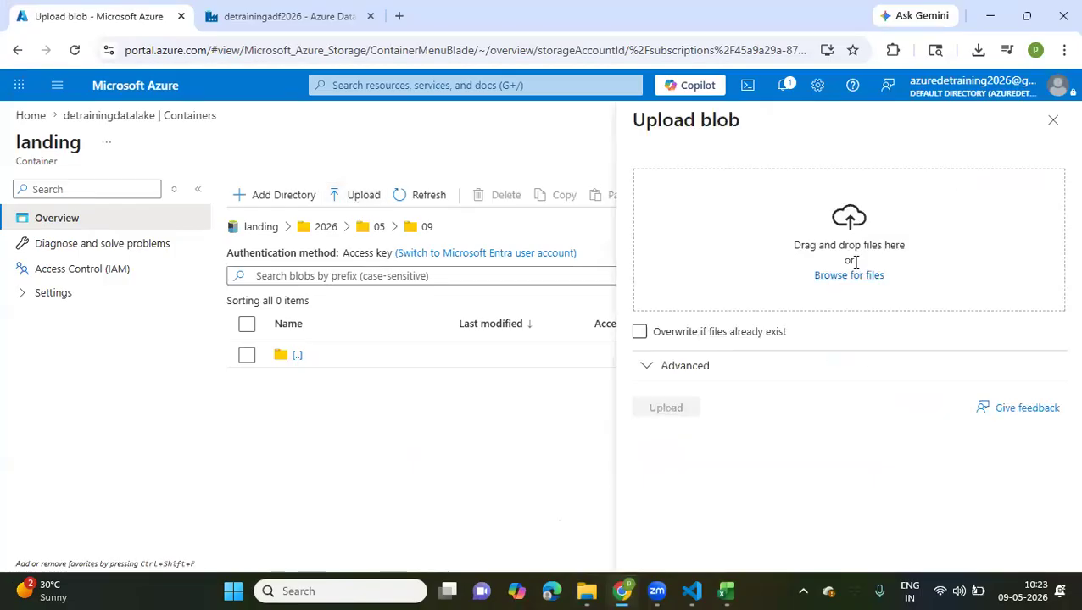
click(848, 275)
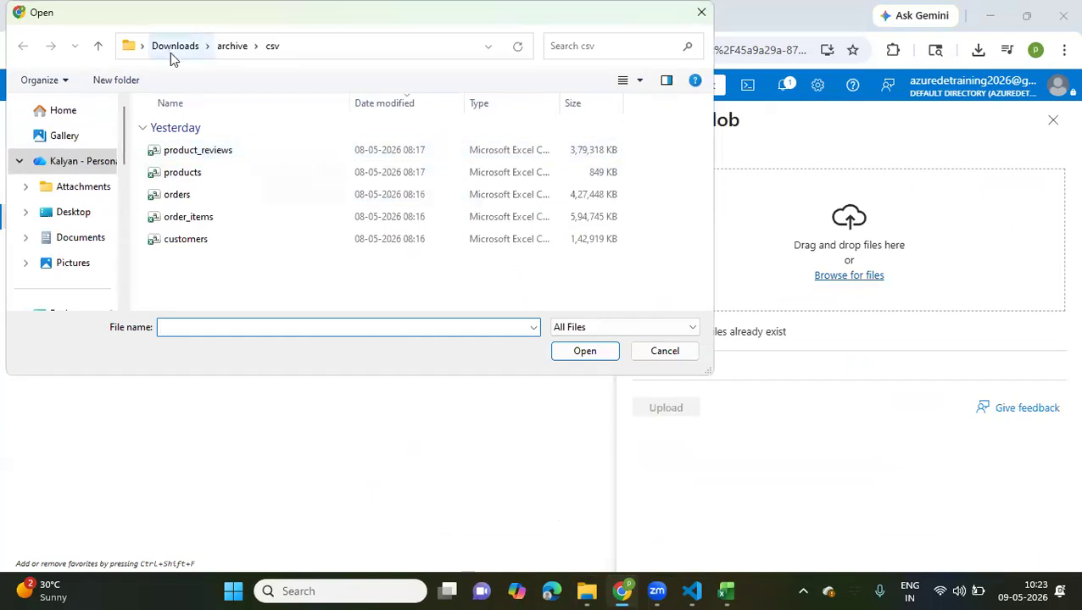
click(169, 50)
double_click(288, 127)
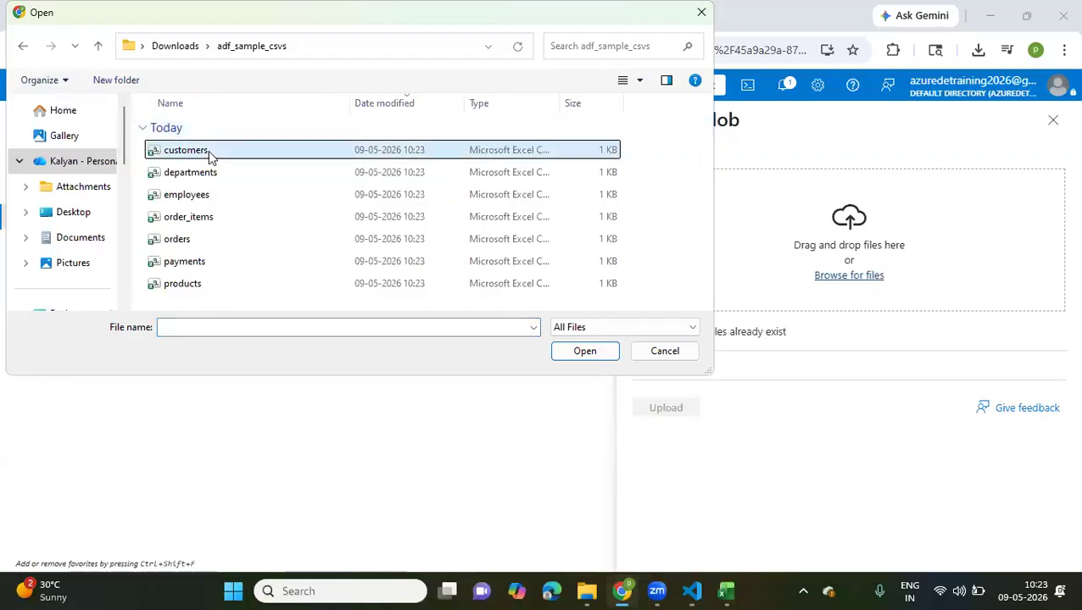
click(209, 156)
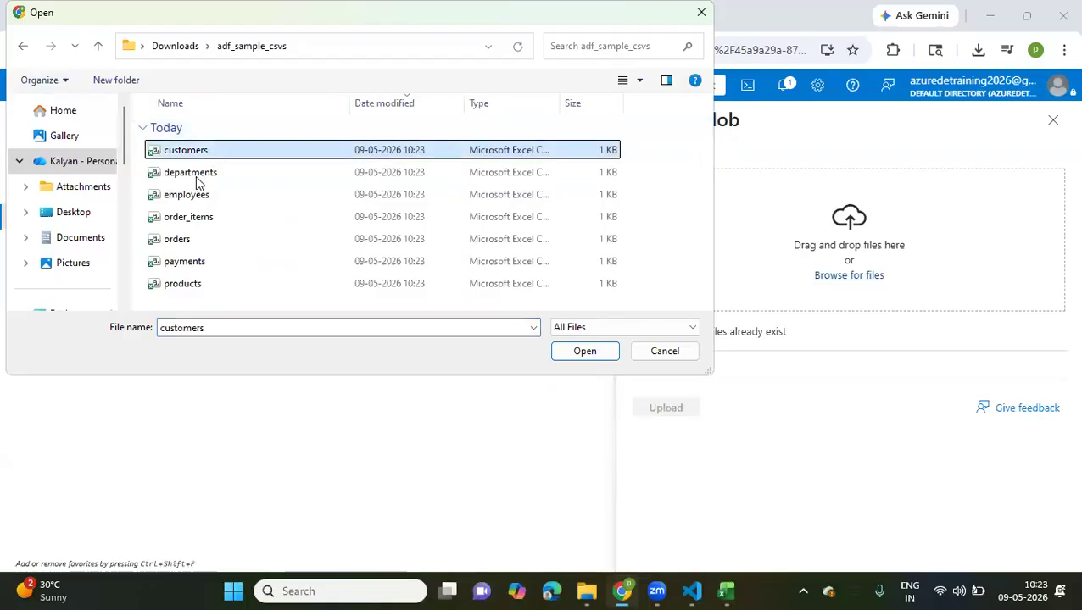
ctrl+click(178, 239)
ctrl+click(172, 286)
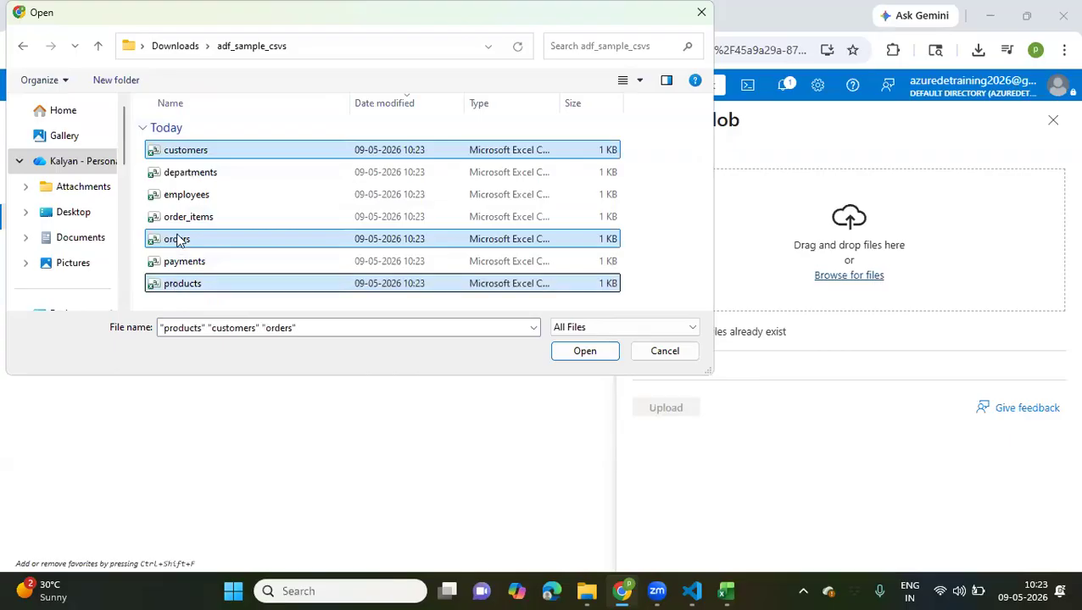
ctrl+click(178, 217)
click(584, 353)
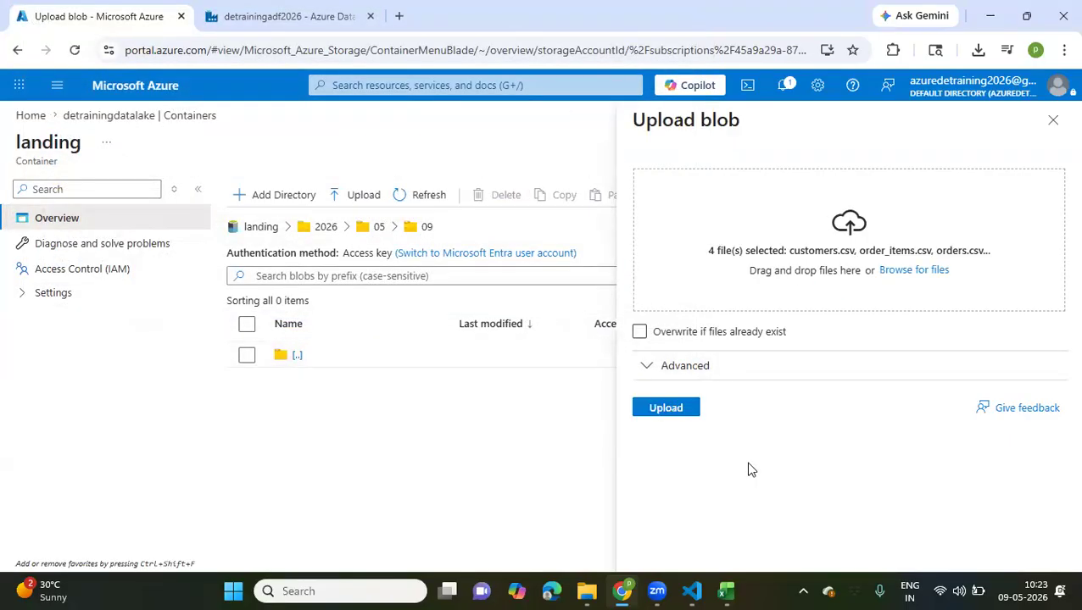
click(666, 409)
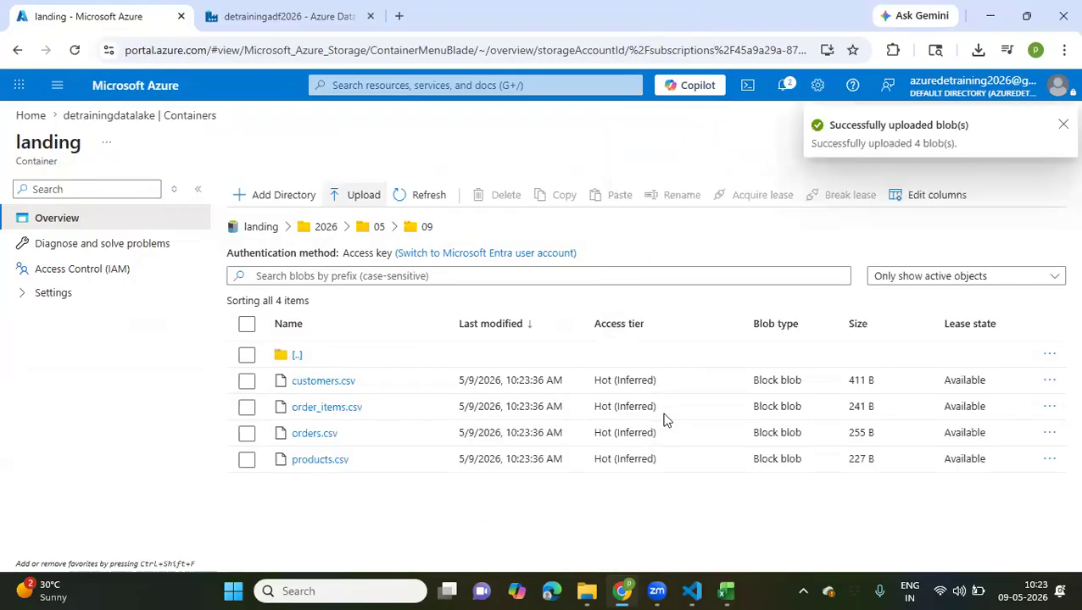
Add a source to dataflow1 in Data Factory and name its output stream orders
click(219, 13)
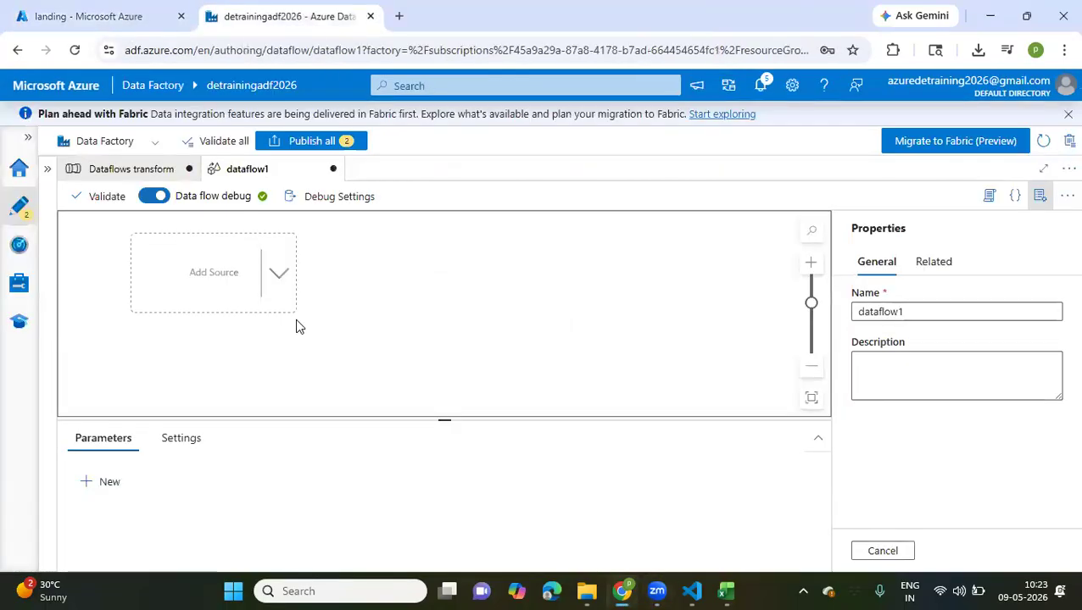
click(276, 293)
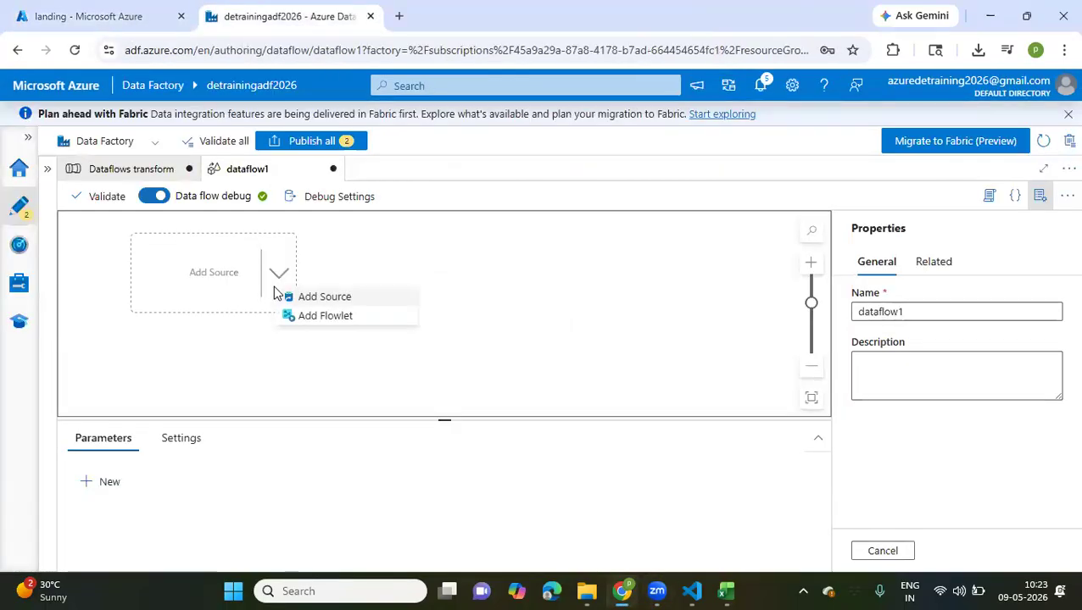
click(327, 300)
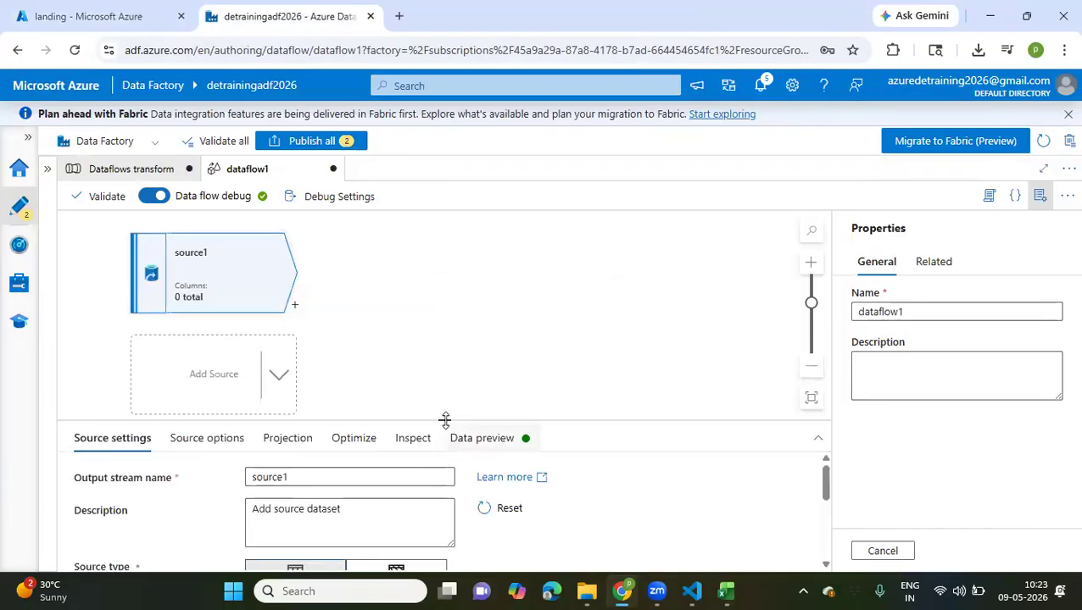
drag(445, 419, 466, 265)
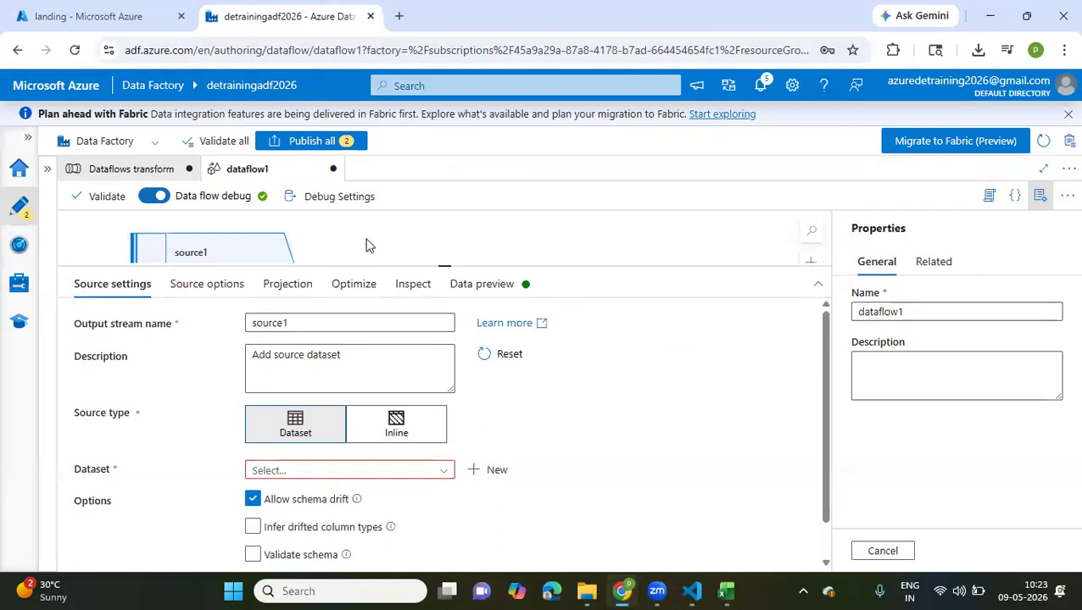
drag(305, 322, 229, 328)
text(orders)
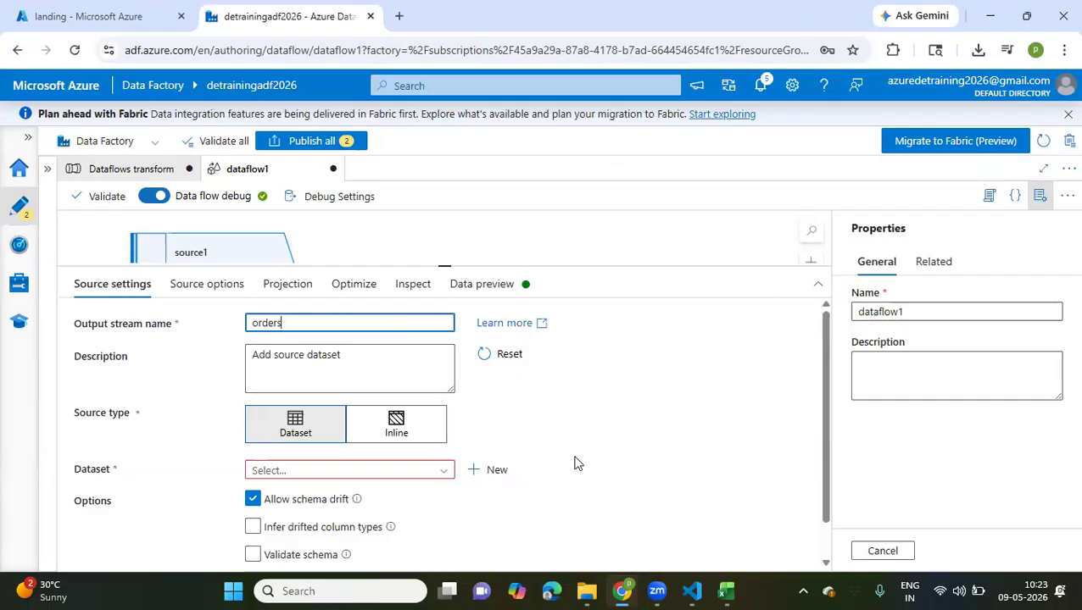
Set the orders source's dataset to Generic_Lakefiles and open that dataset for review
click(442, 473)
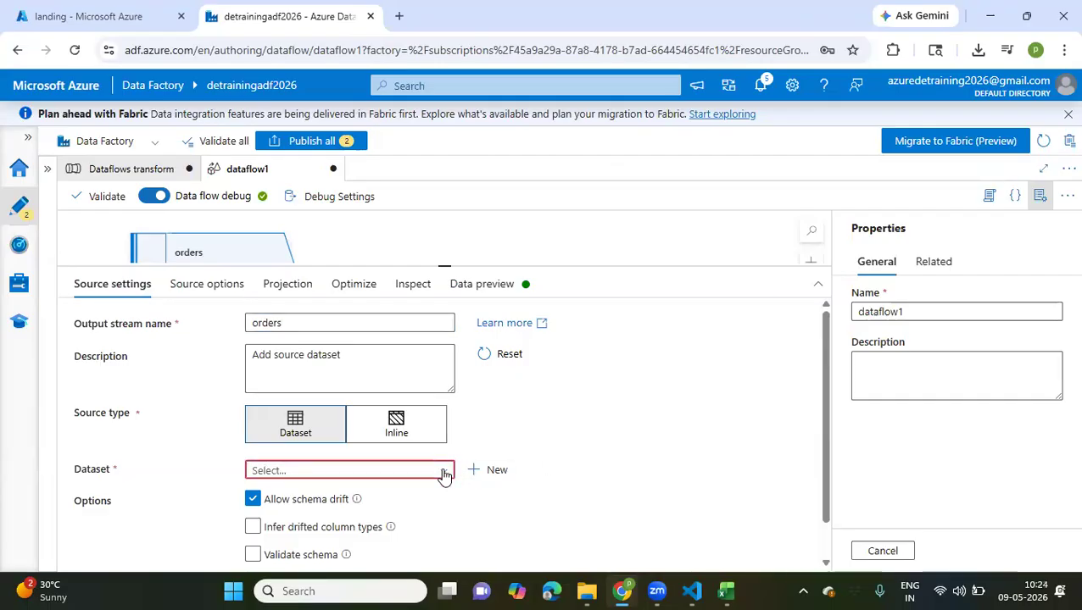
scroll(374, 523, down, 5)
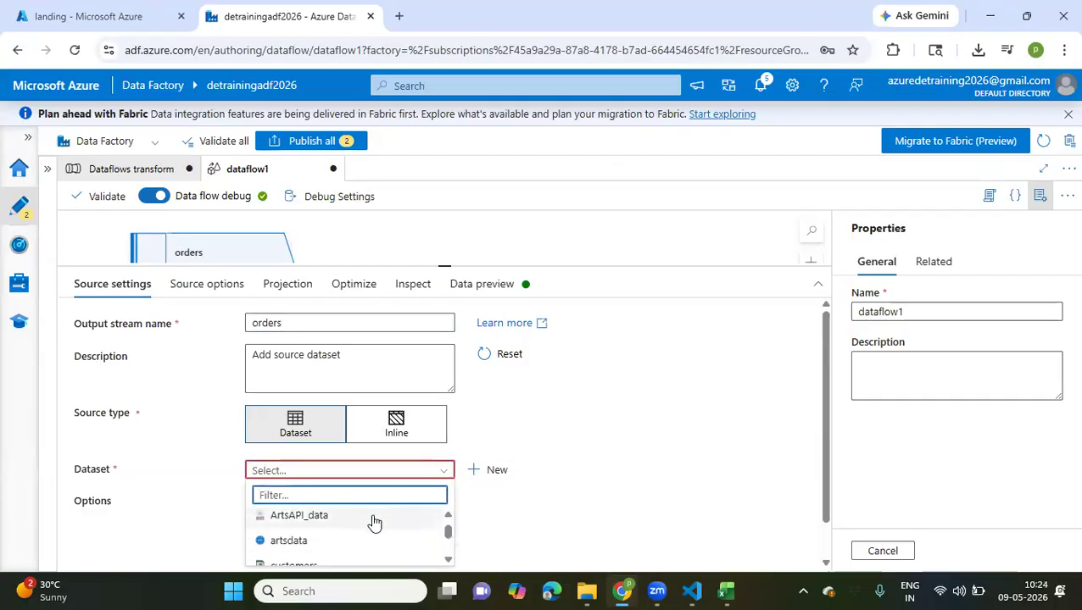
scroll(374, 523, down, 3)
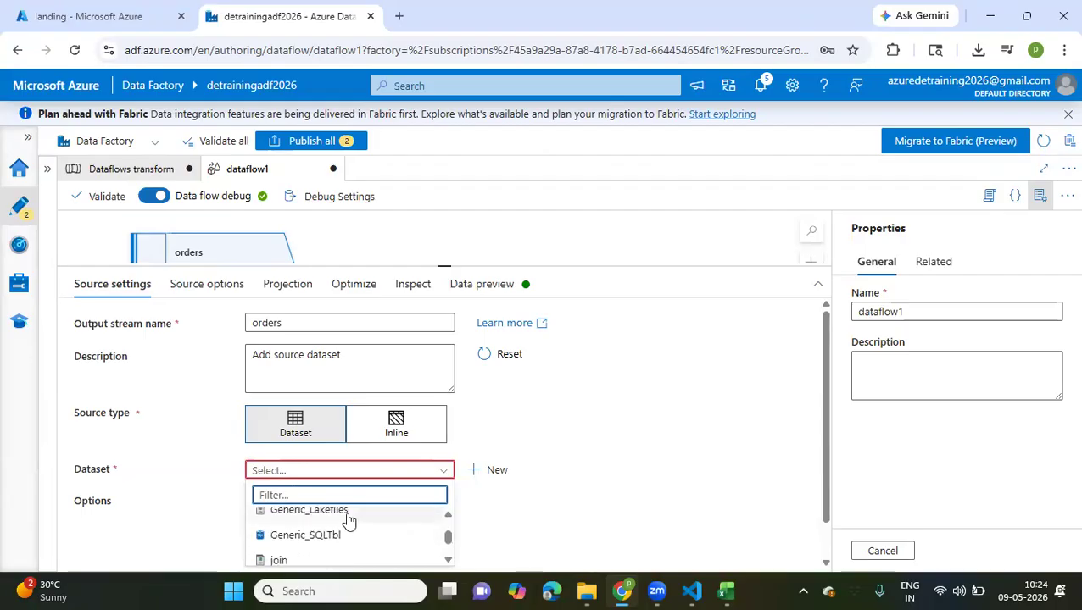
click(340, 514)
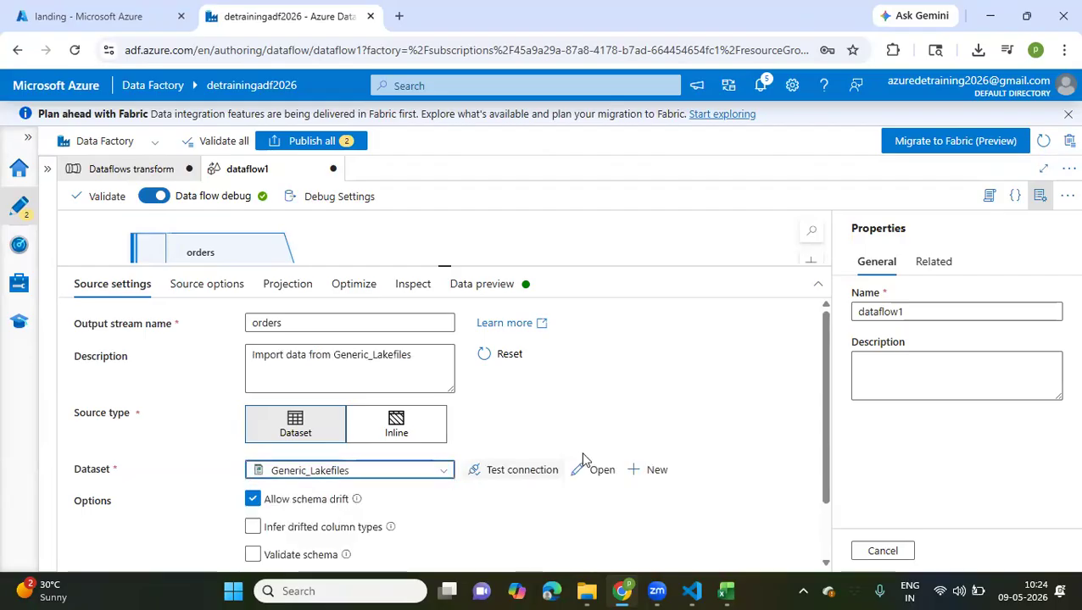
scroll(579, 458, down, 1)
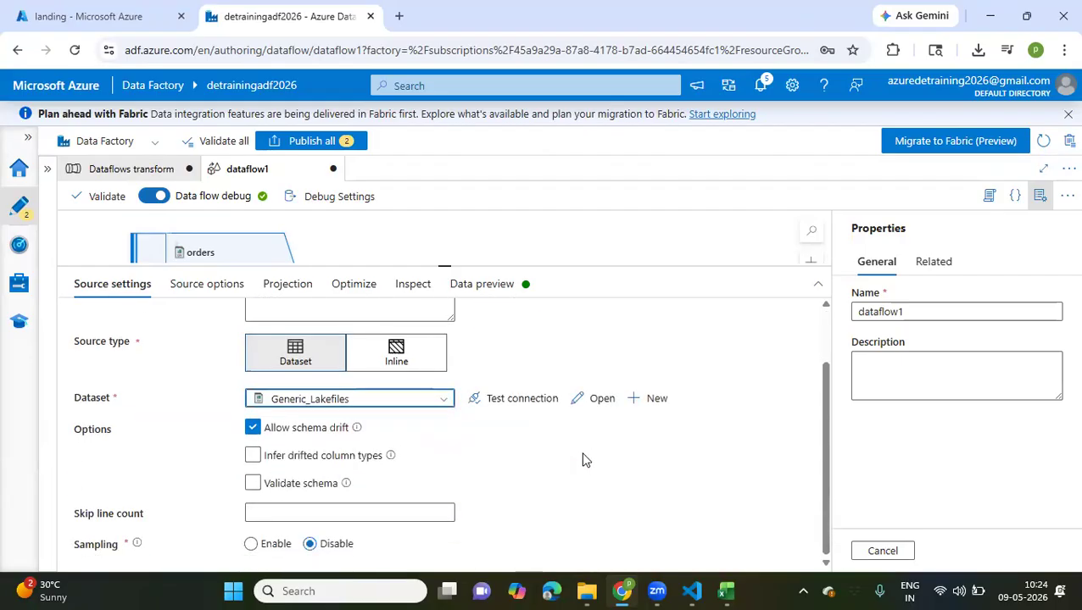
click(585, 404)
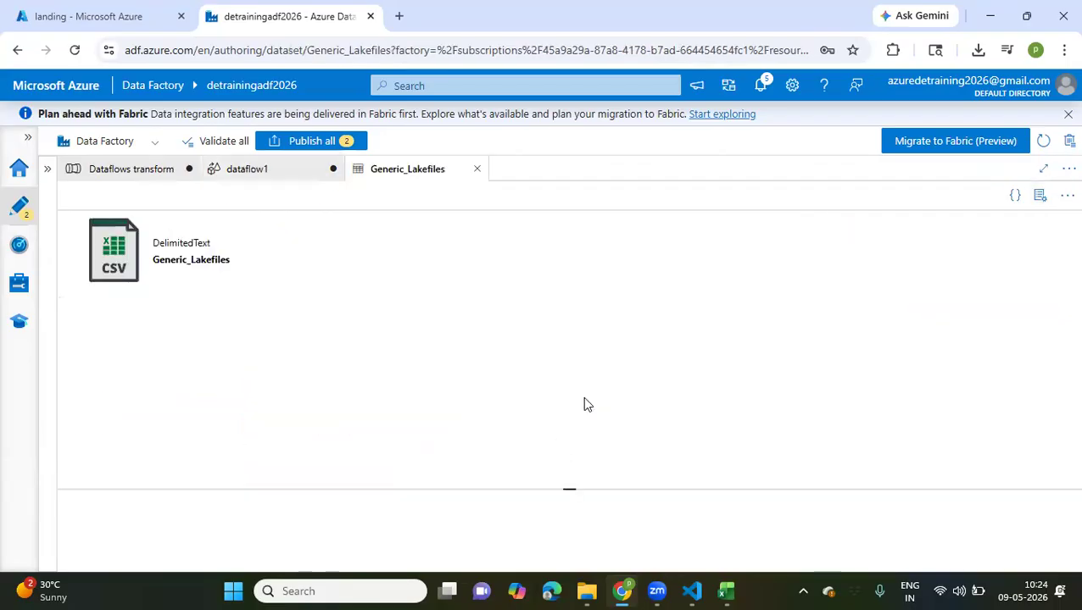
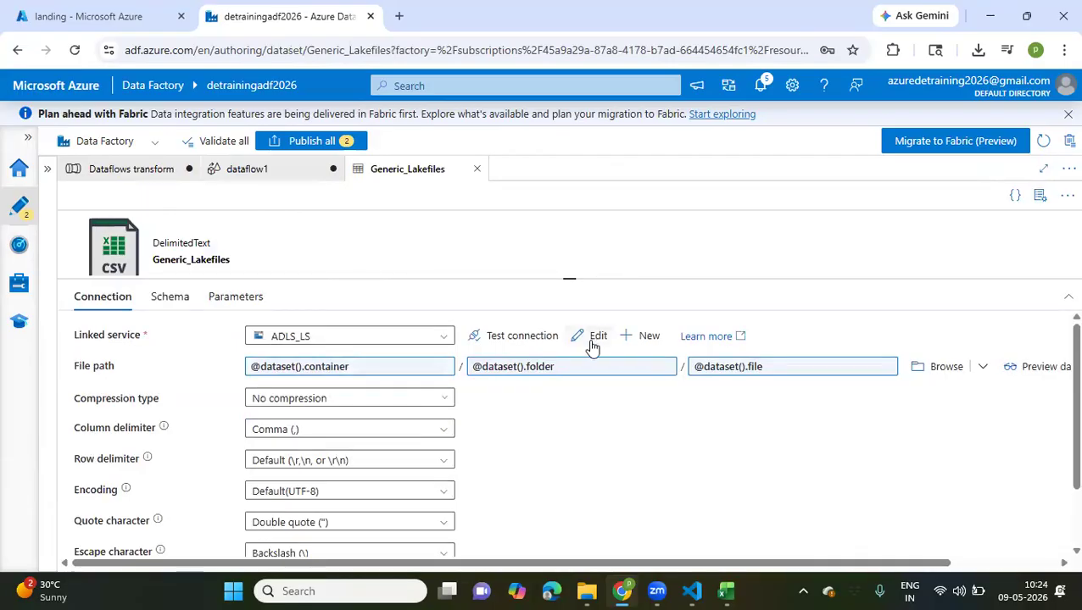
Reopen the orders source's Generic_Lakefiles dataset and browse its file path to orders.csv in landing/2026/05/09
click(256, 170)
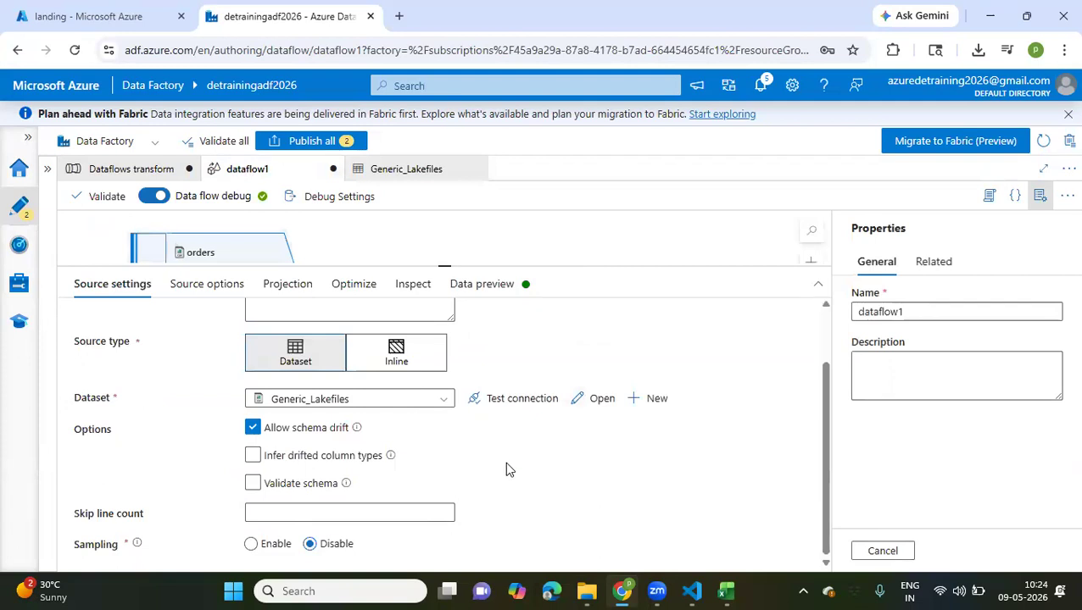
scroll(506, 468, up, 2)
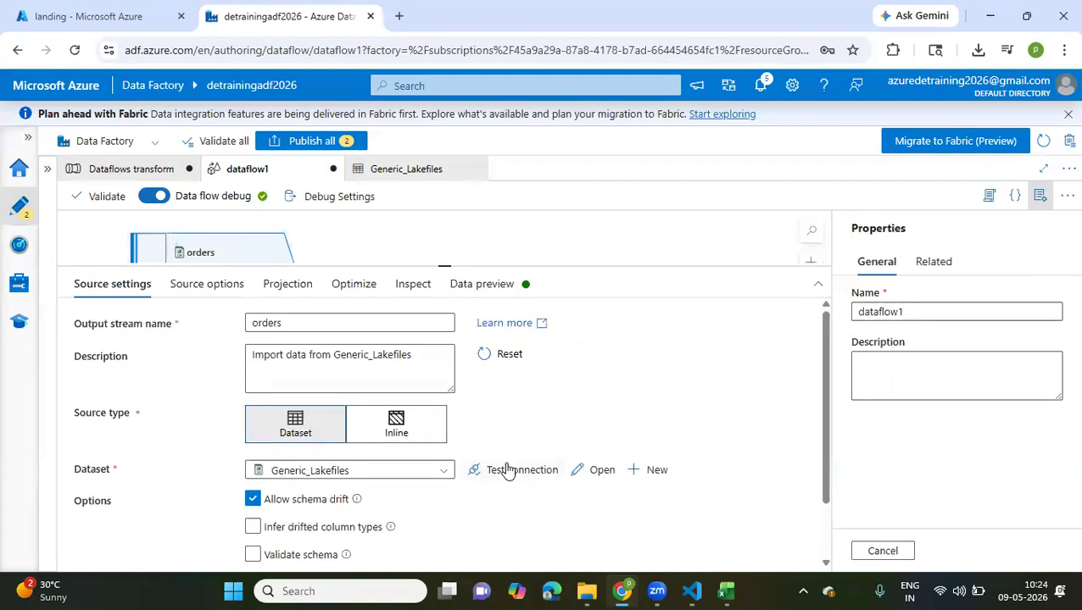
click(588, 477)
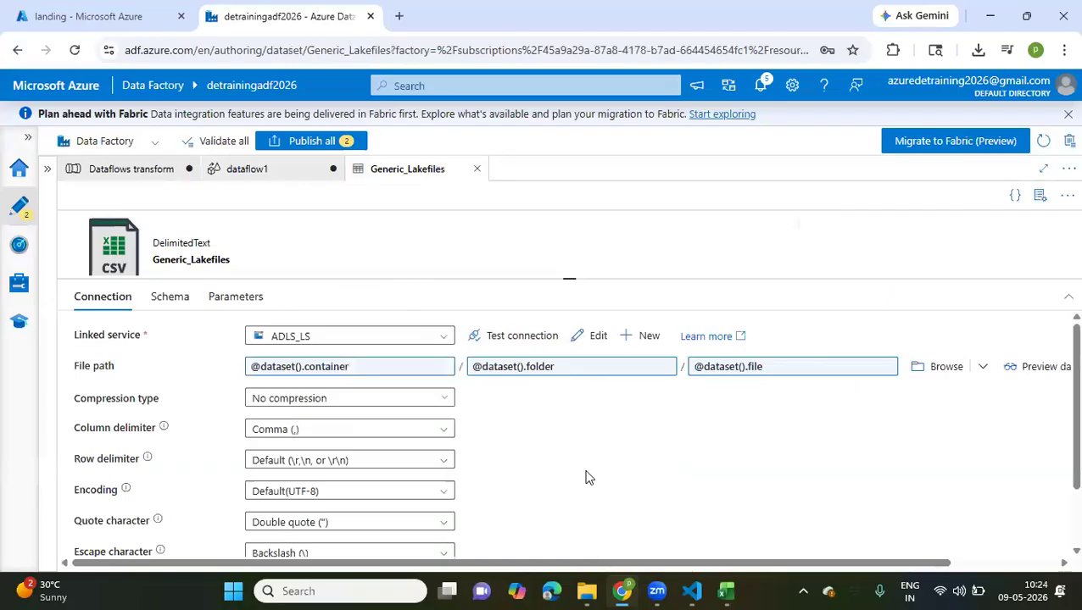
click(947, 368)
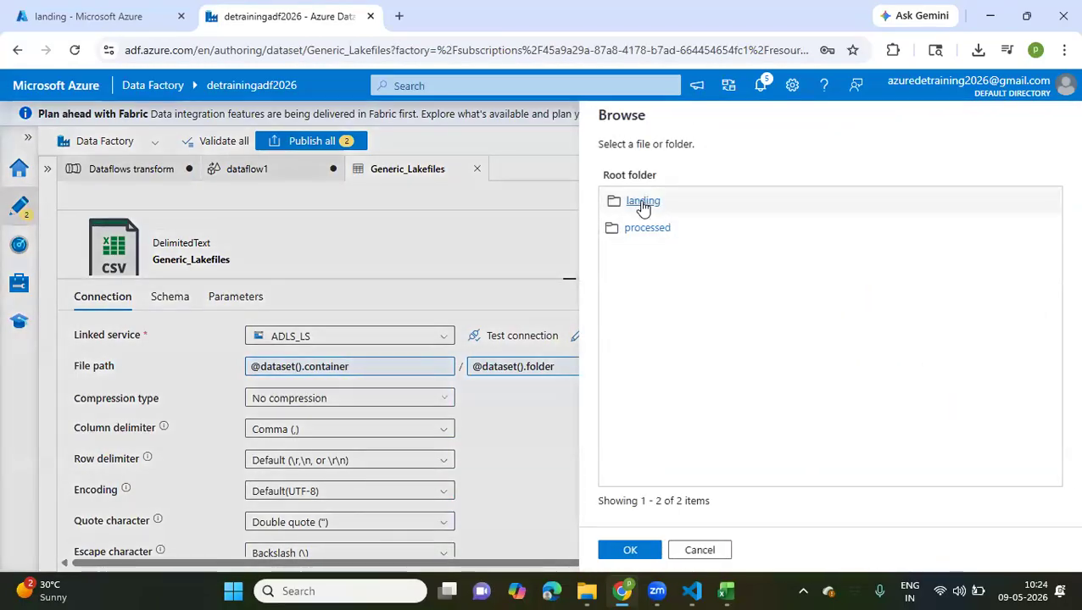
click(641, 204)
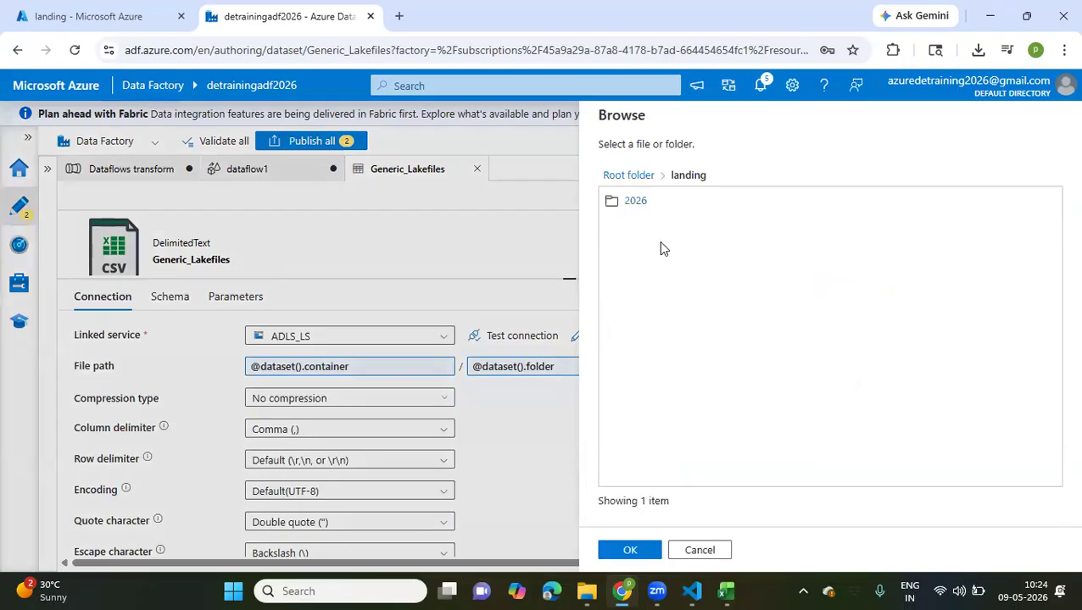
click(635, 203)
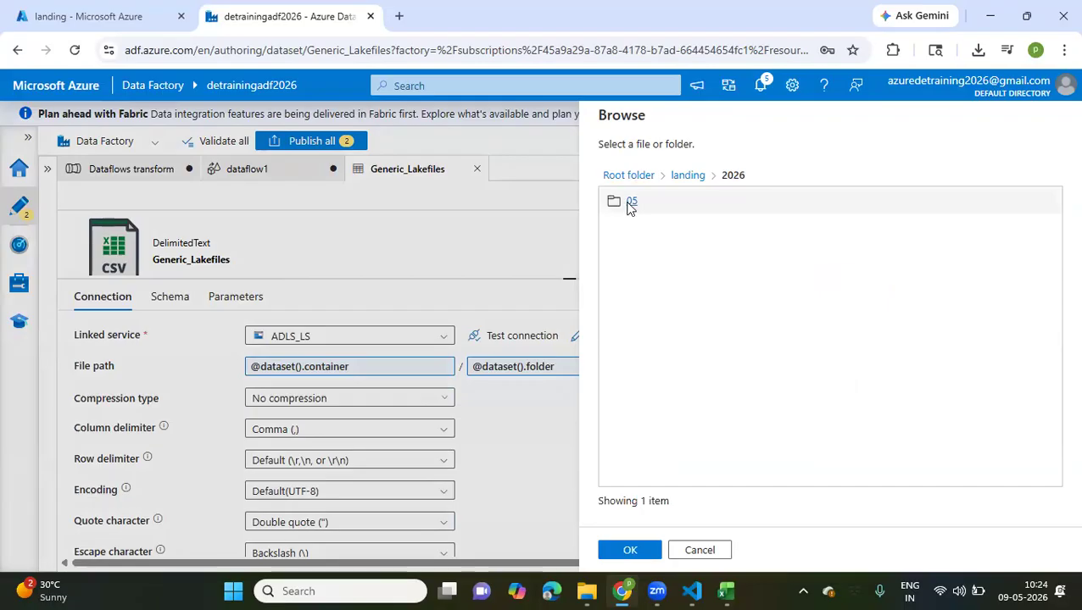
click(630, 205)
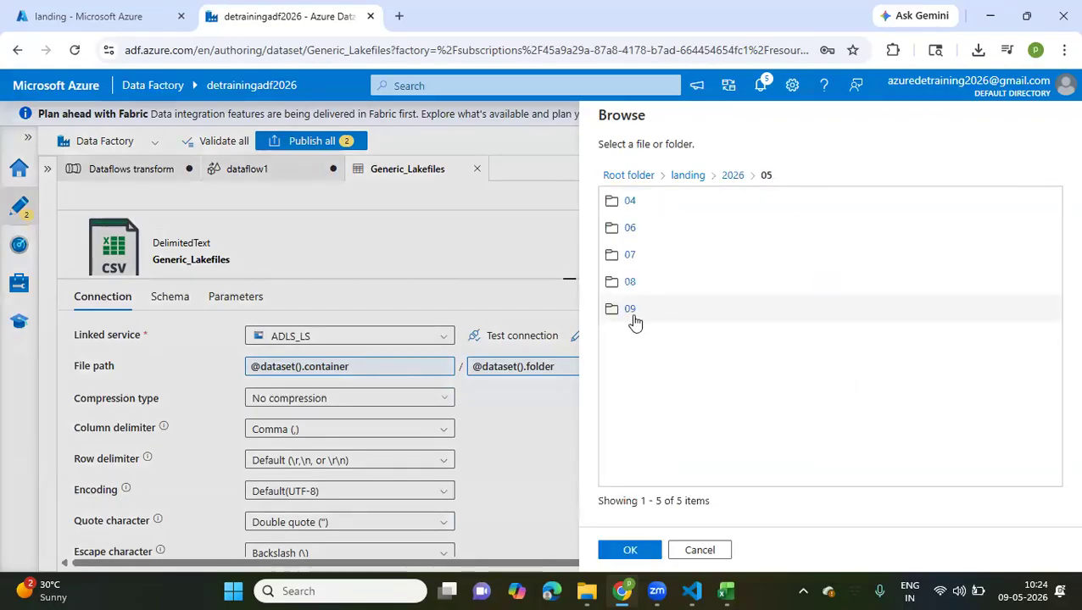
click(629, 310)
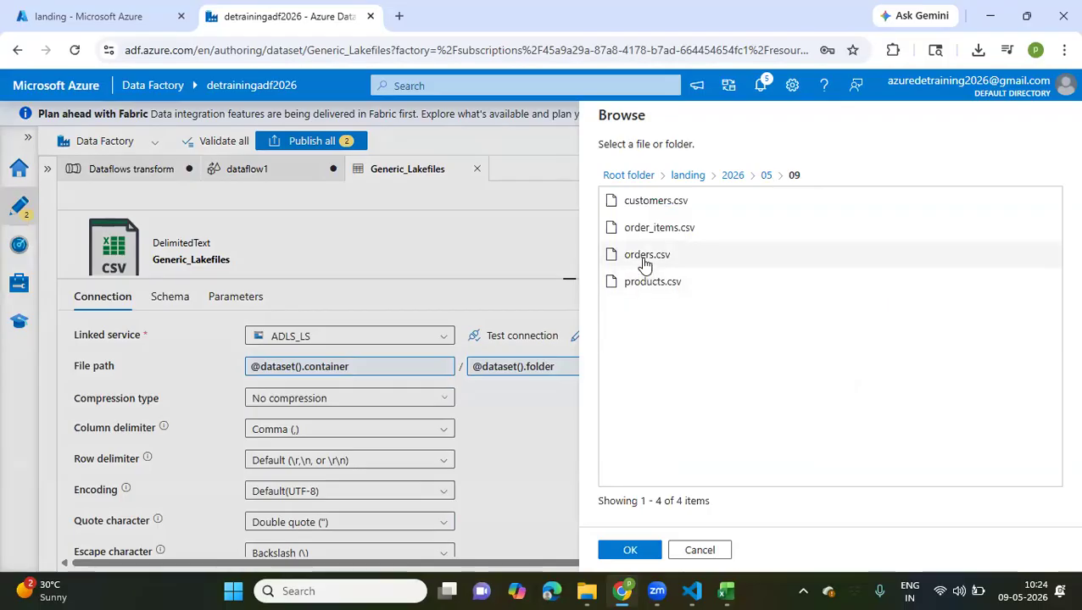
click(645, 258)
click(628, 550)
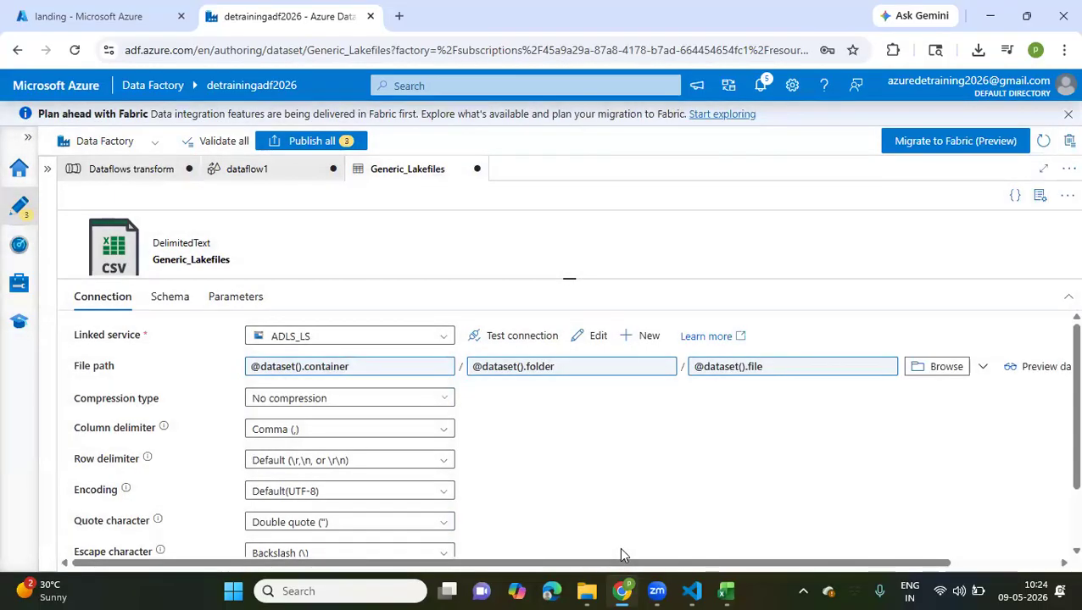
Start a data preview of Generic_Lakefiles with container landing and folder 2026/05/09
scroll(678, 420, right, 3)
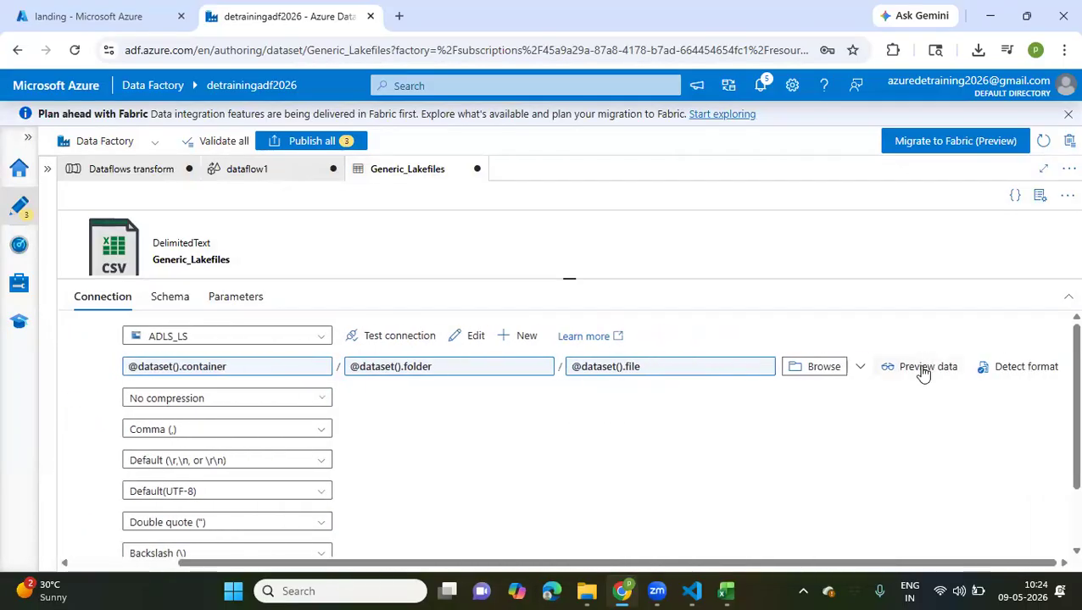
click(924, 368)
click(872, 204)
text(landing)
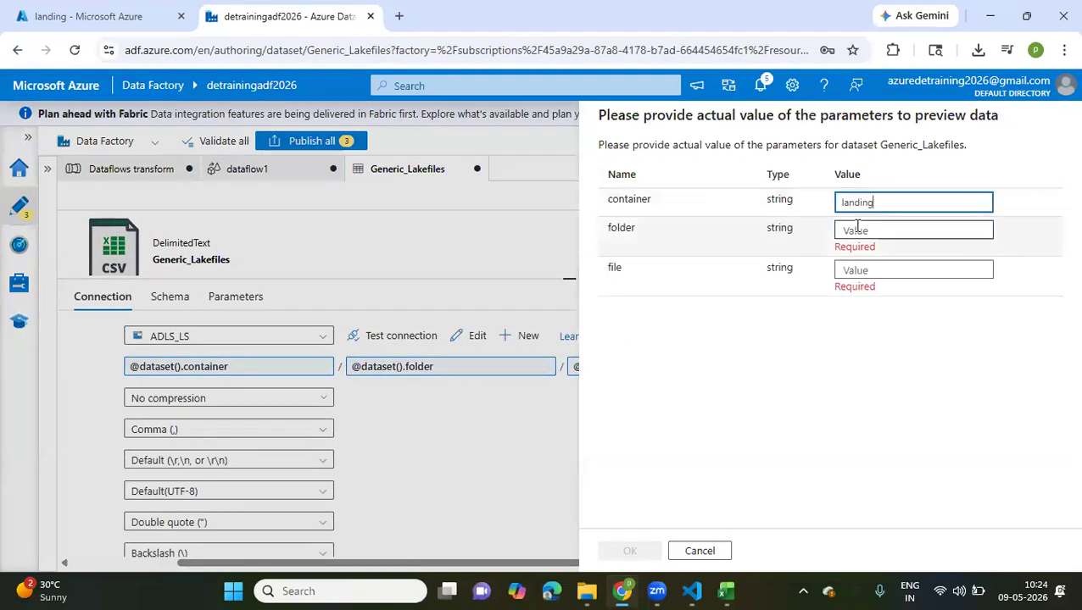
click(858, 229)
text(2026/05/09)
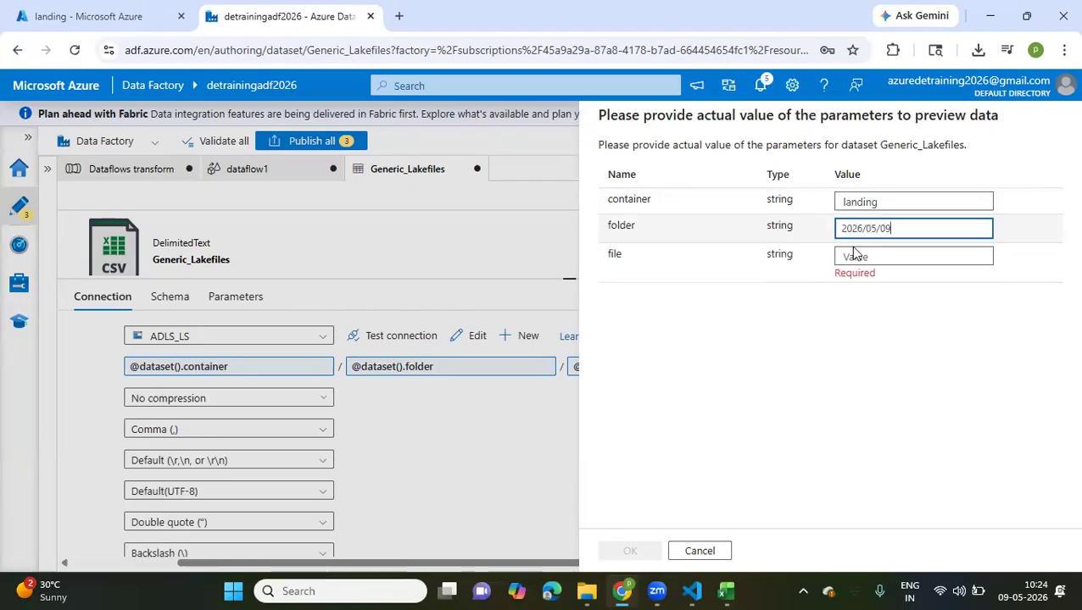
Copy the file name customers.csv from the landing container in the Azure portal into the file parameter and preview its data
click(856, 255)
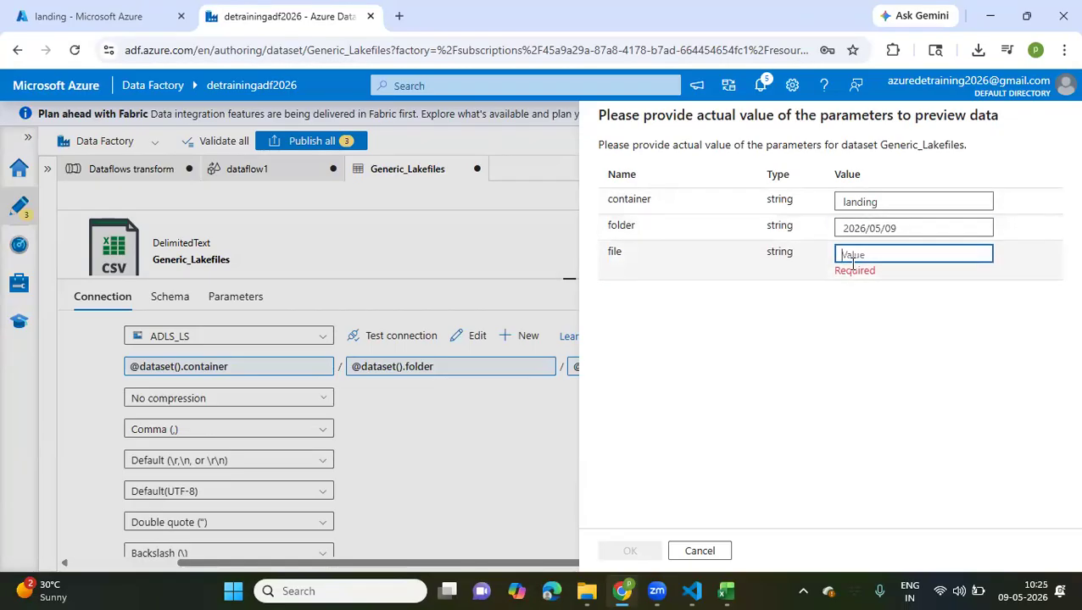
click(125, 15)
drag(360, 381, 293, 387)
key(ctrl+c)
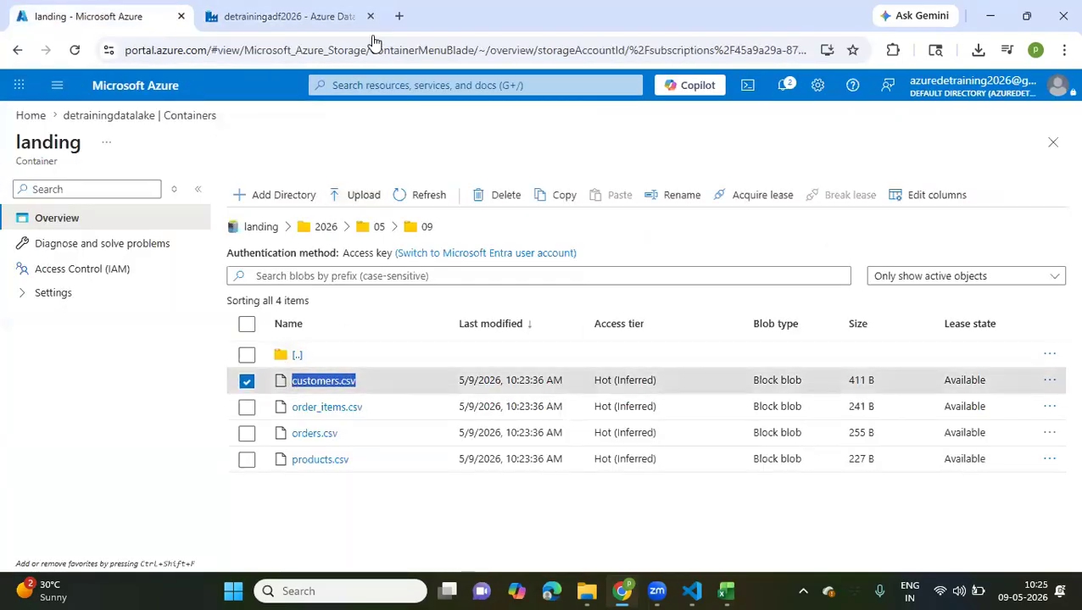
click(339, 16)
click(870, 254)
key(ctrl+v)
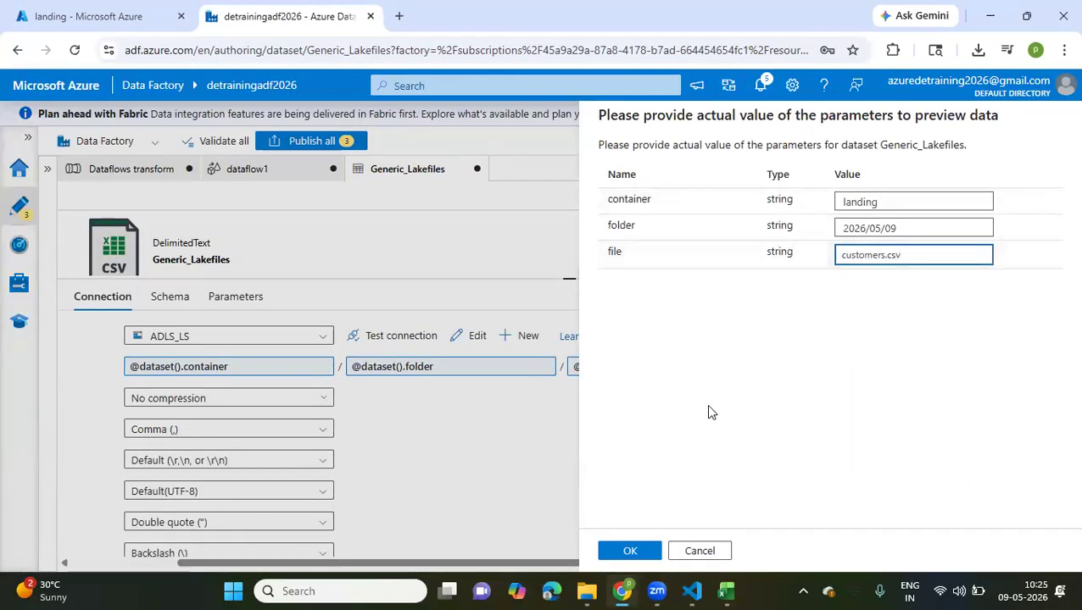
click(627, 552)
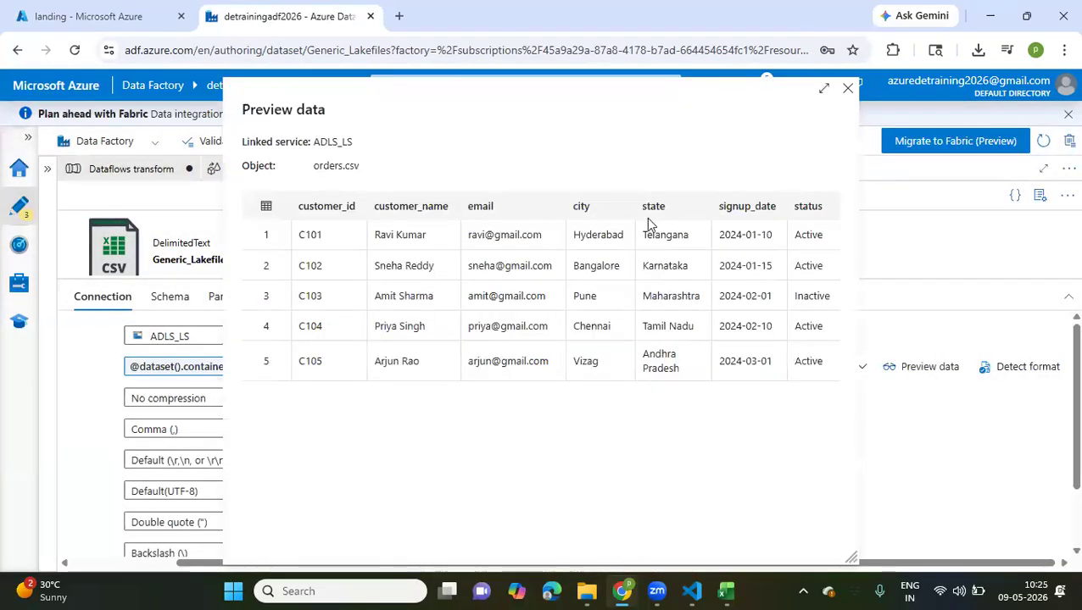
click(848, 91)
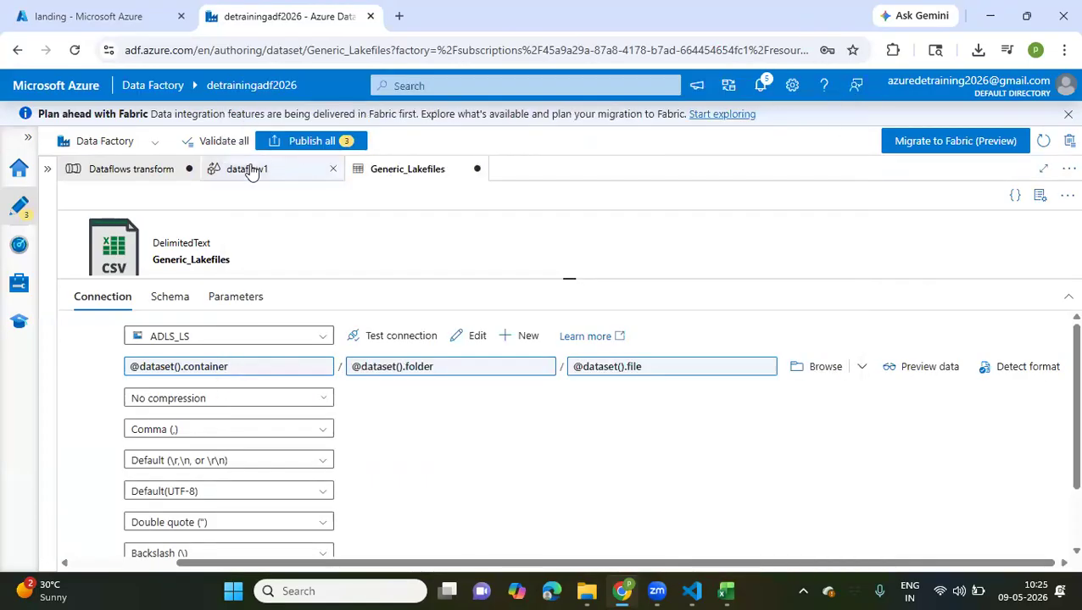
Close dataflow1 and discard its unsaved changes
click(333, 170)
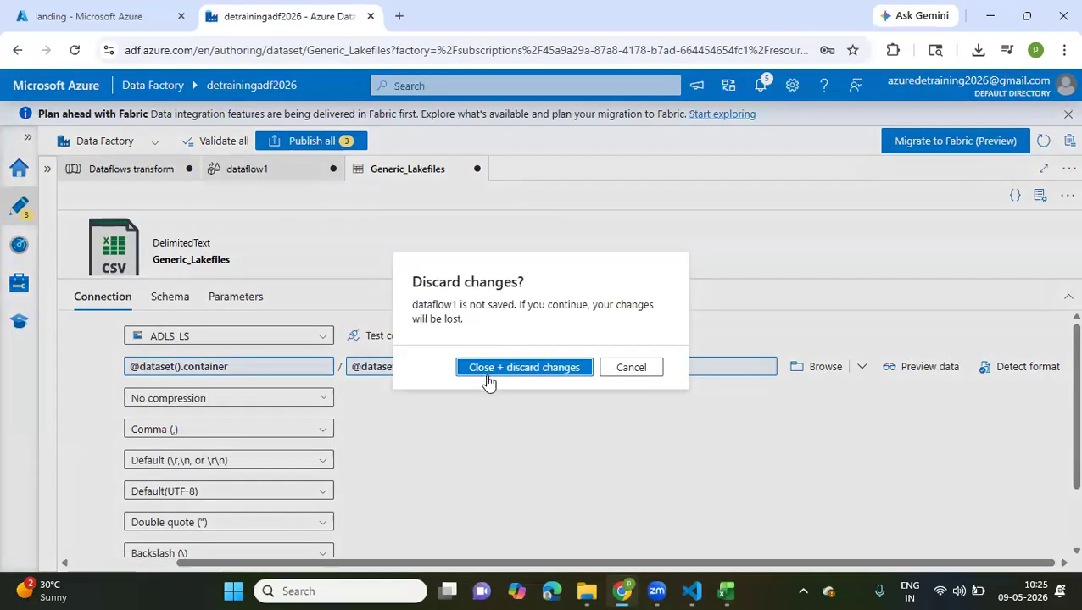
click(524, 367)
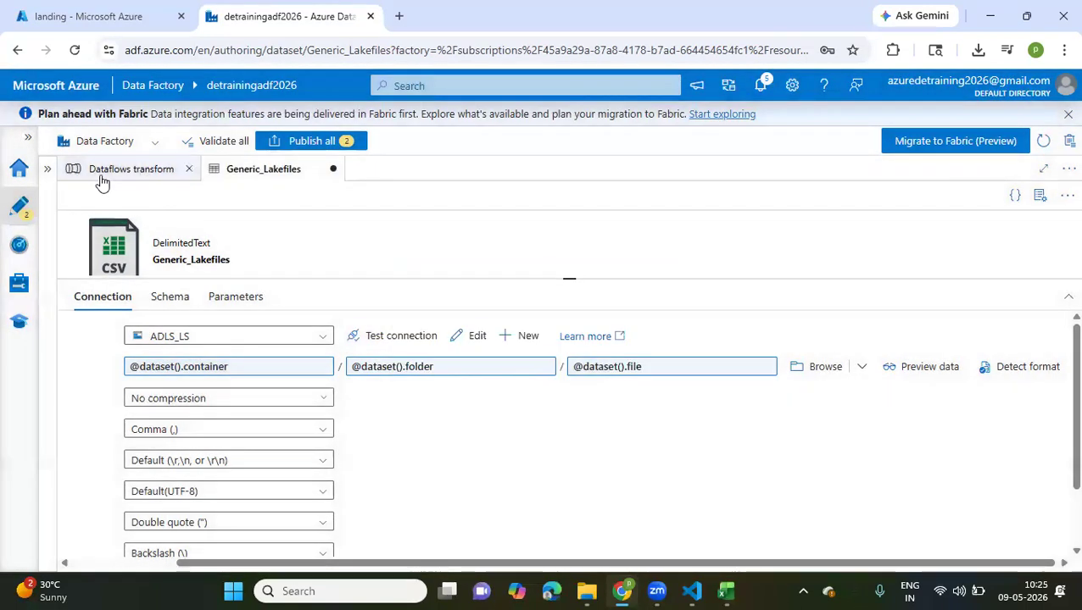
click(101, 179)
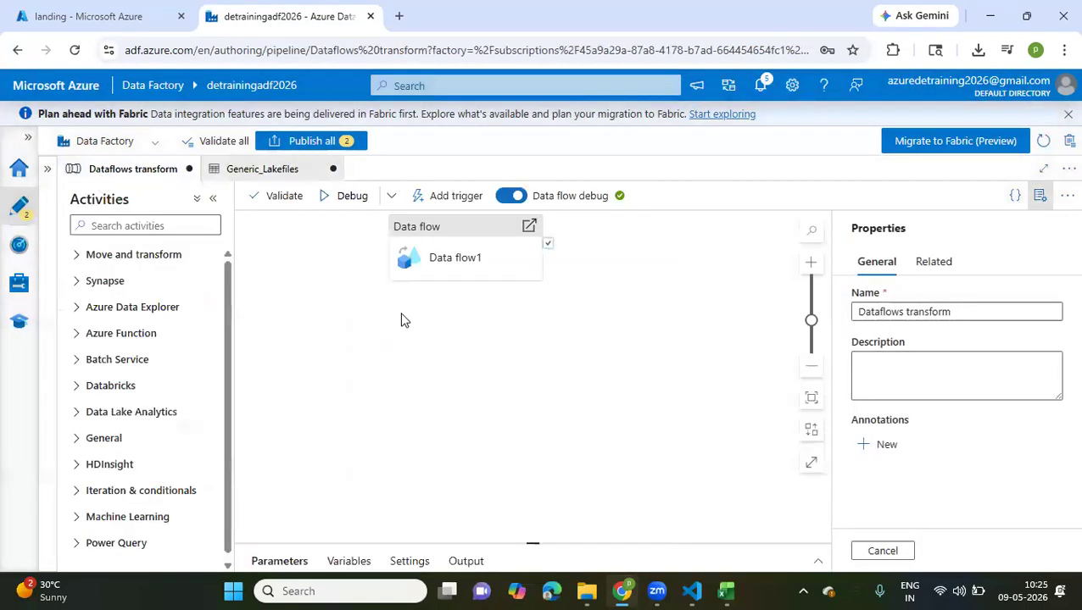
click(252, 172)
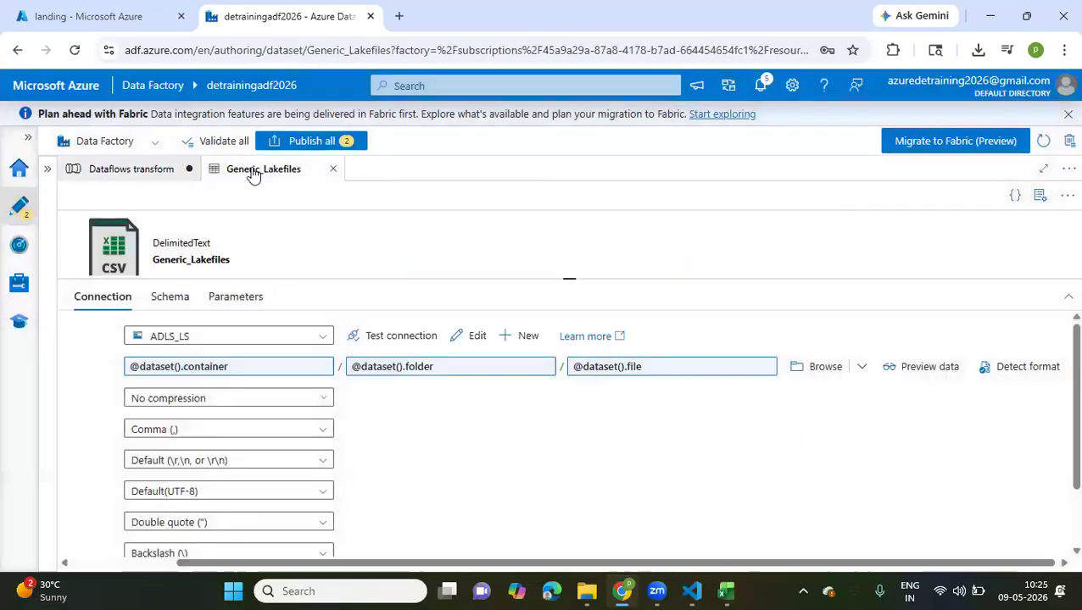
click(131, 172)
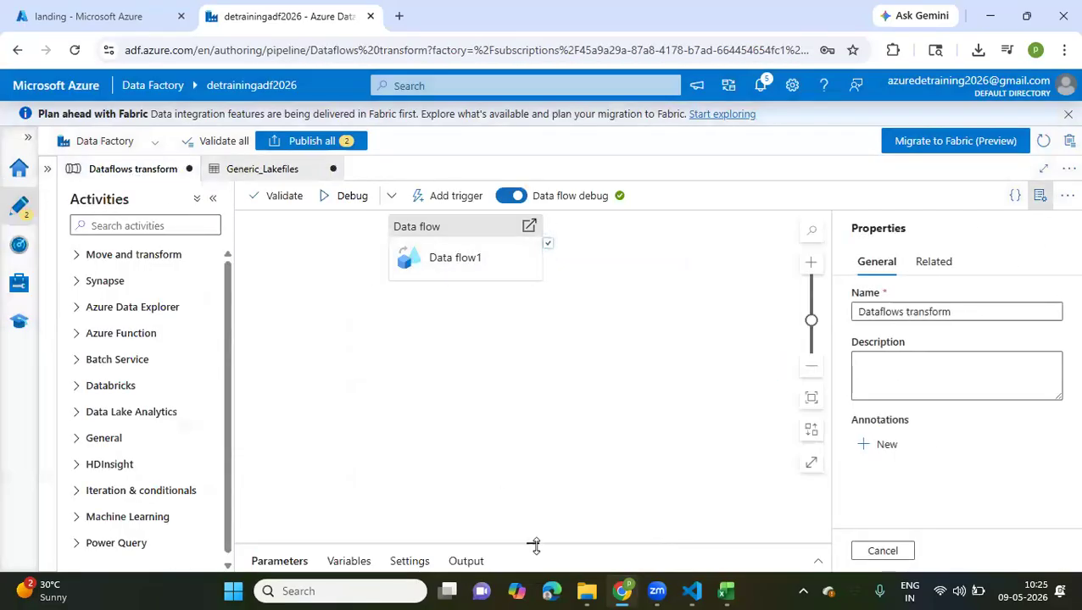
drag(534, 545, 534, 352)
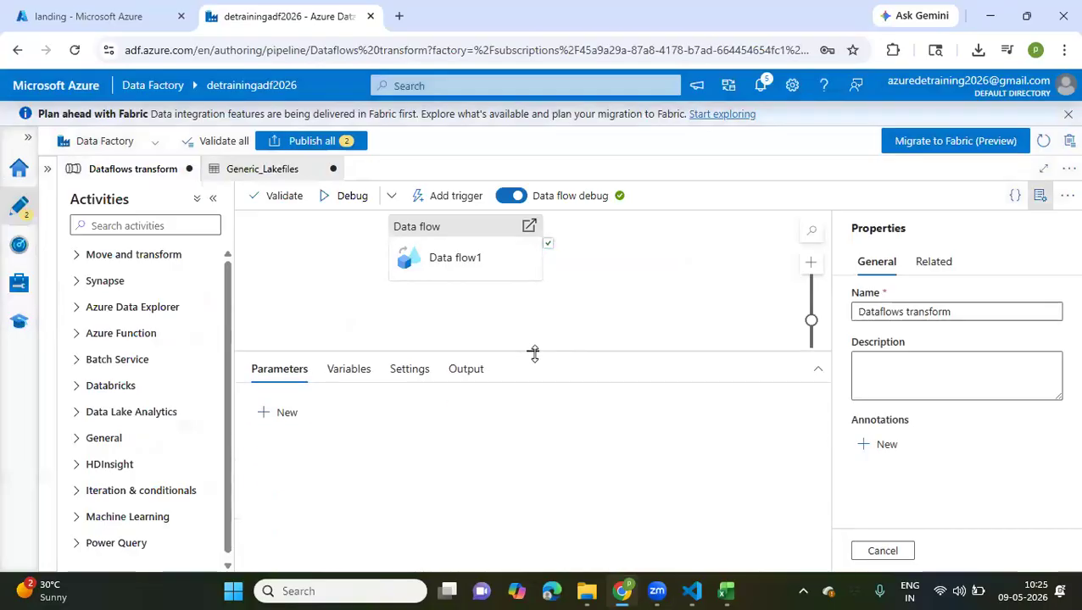
click(256, 171)
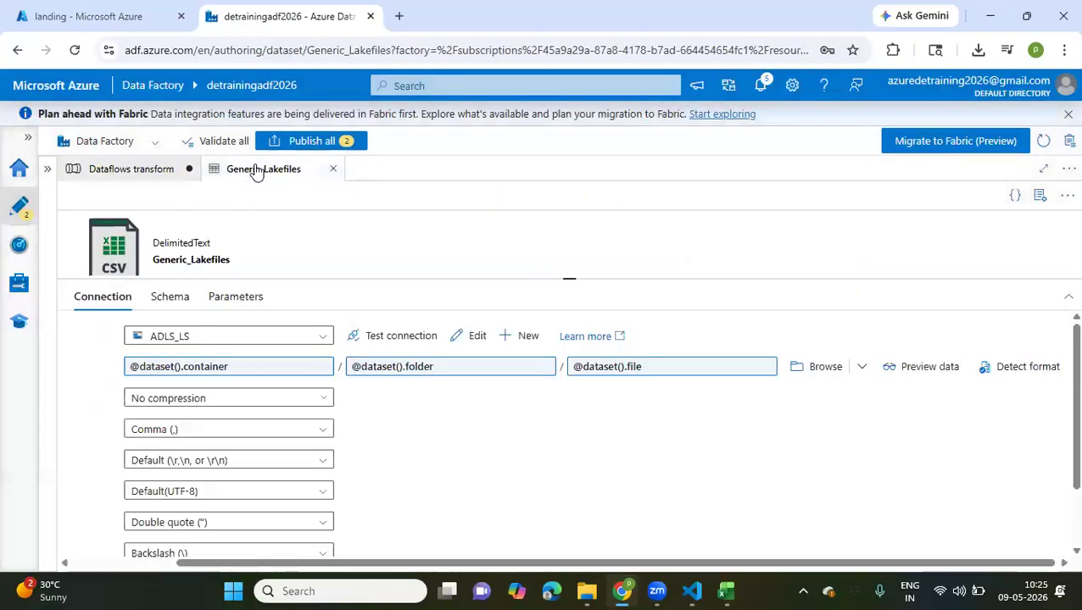
double_click(351, 243)
click(304, 247)
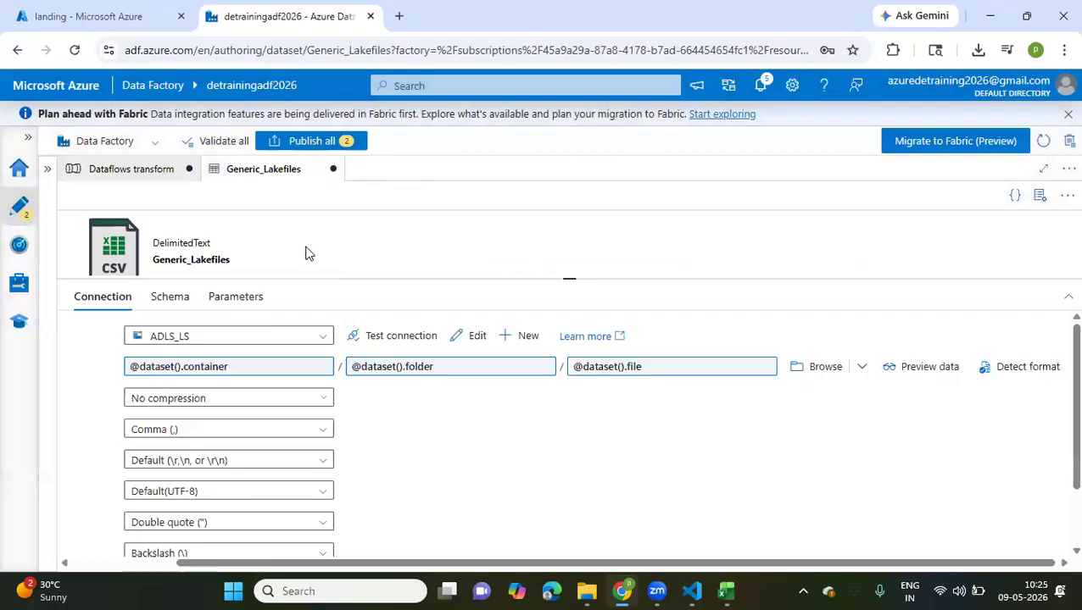
Show the factory resources and close the Dataflows transform pipeline and the Generic_Lakefiles dataset, discarding their changes
click(48, 169)
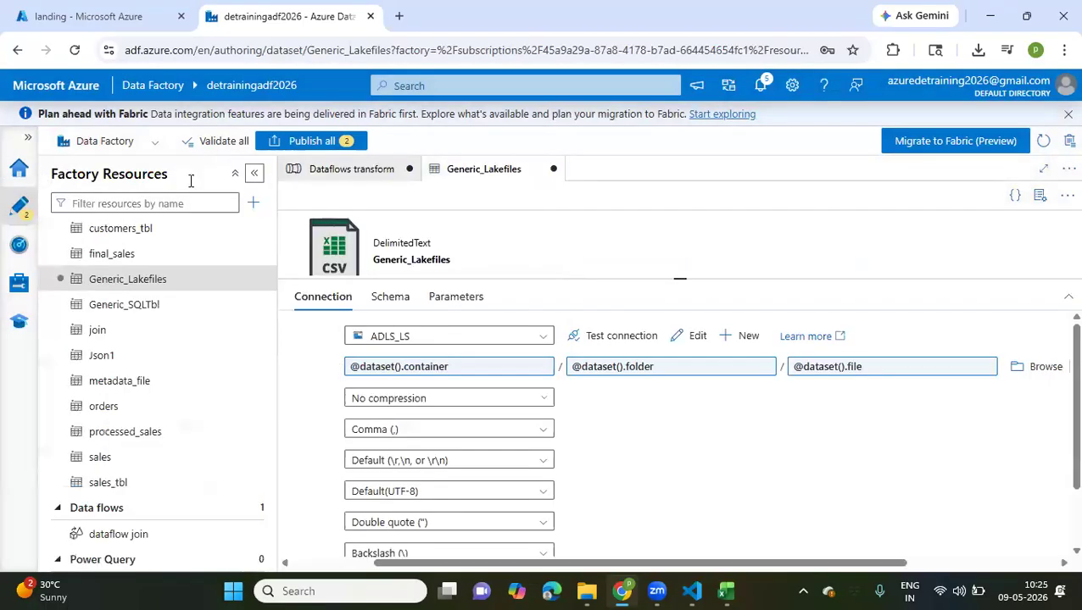
click(410, 169)
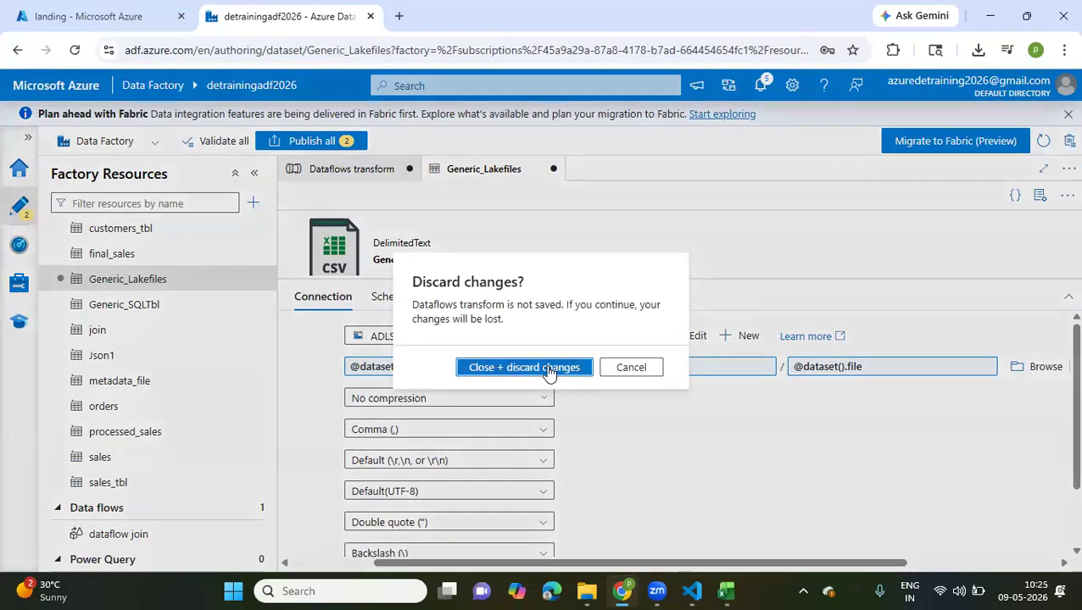
click(548, 372)
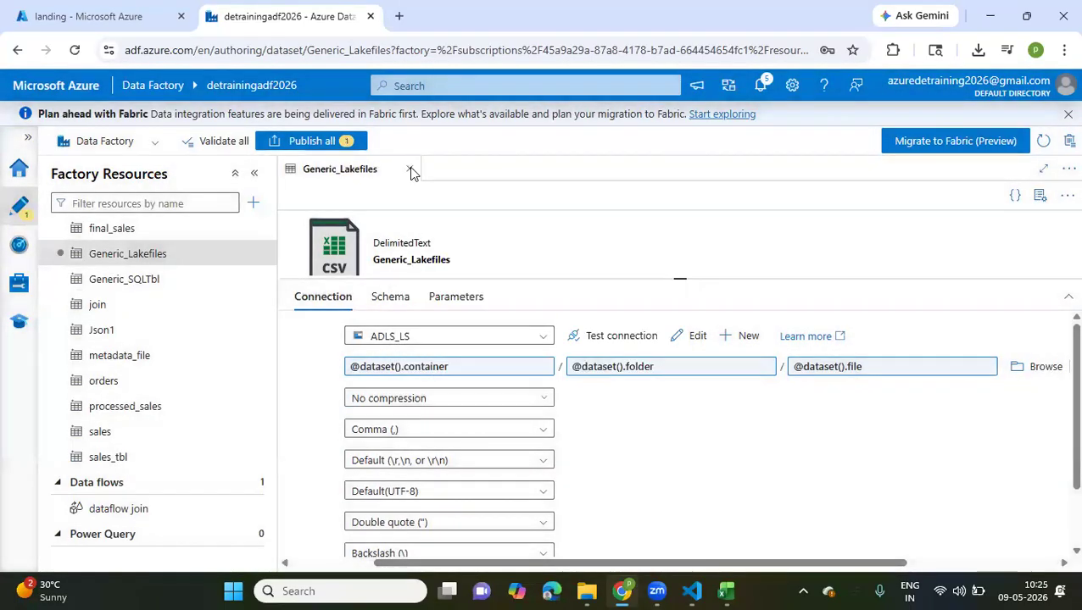
click(410, 171)
click(517, 370)
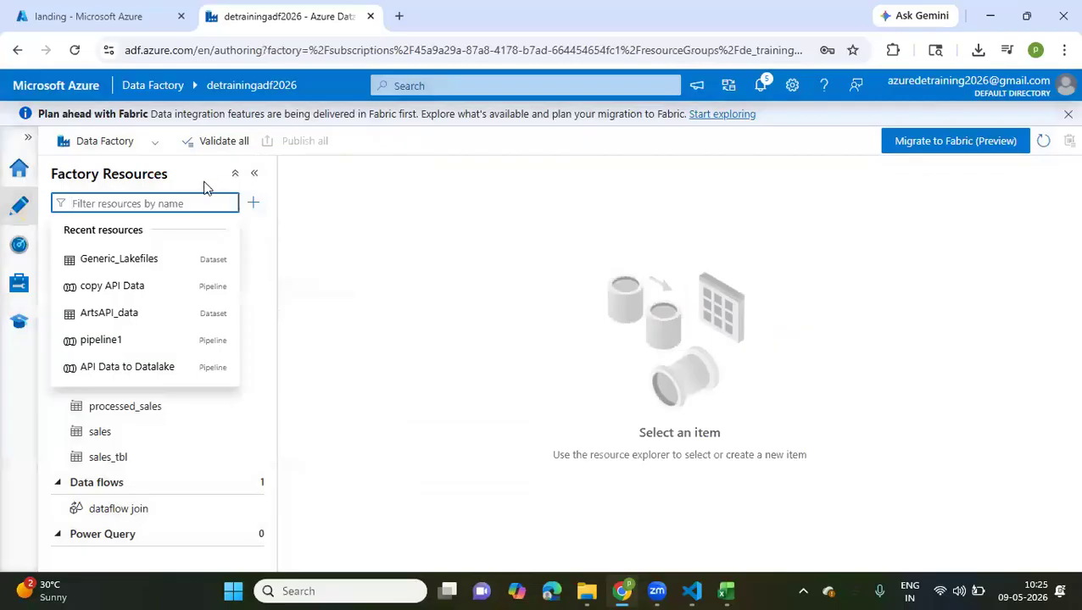
Collapse the factory resource groups and create a new data flow named dataflow transform
click(235, 173)
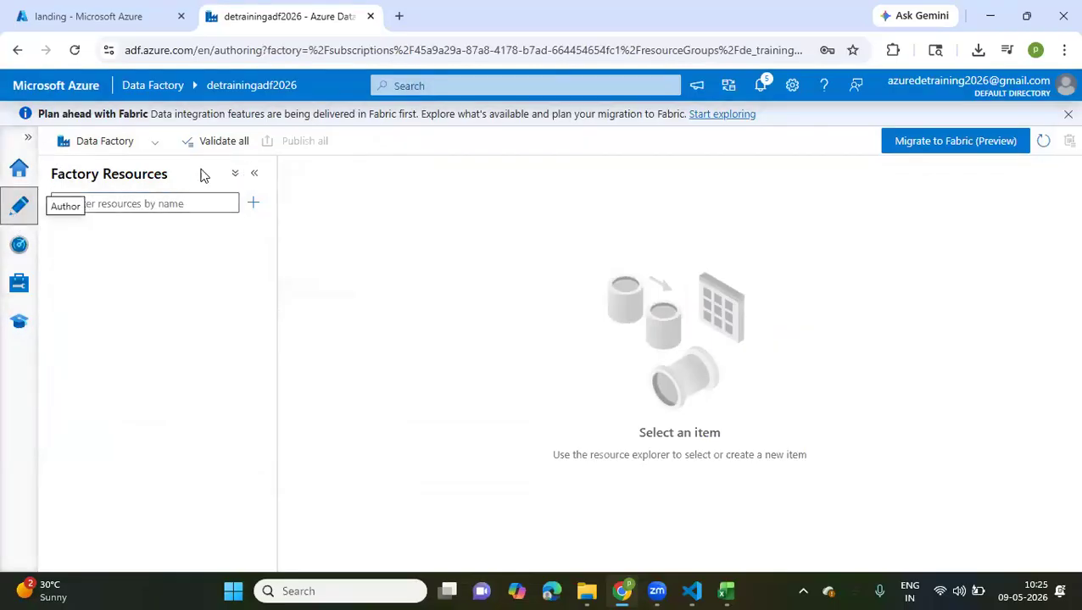
click(28, 140)
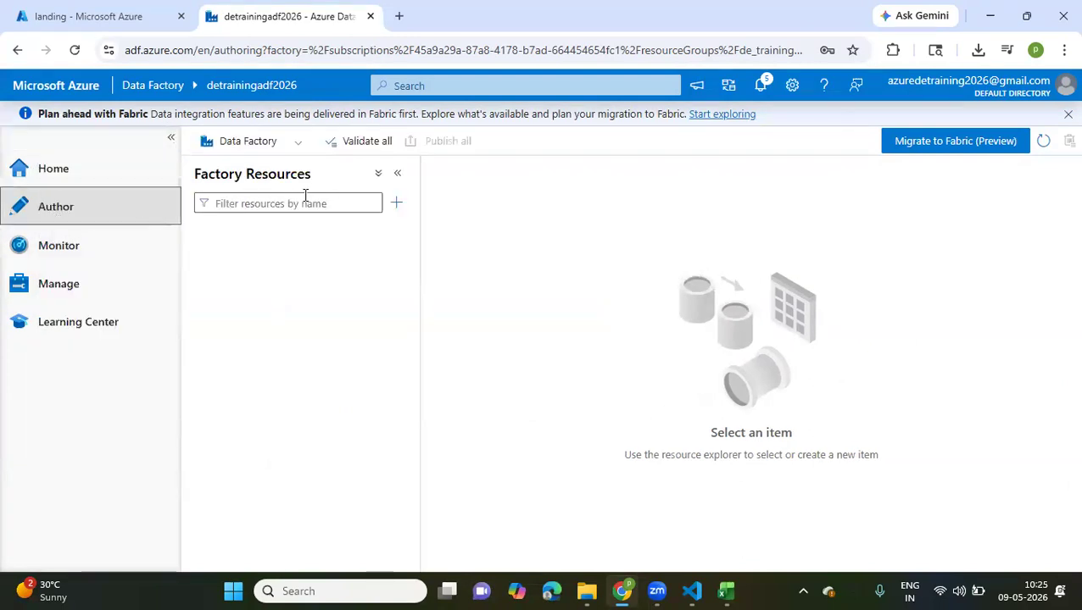
click(395, 204)
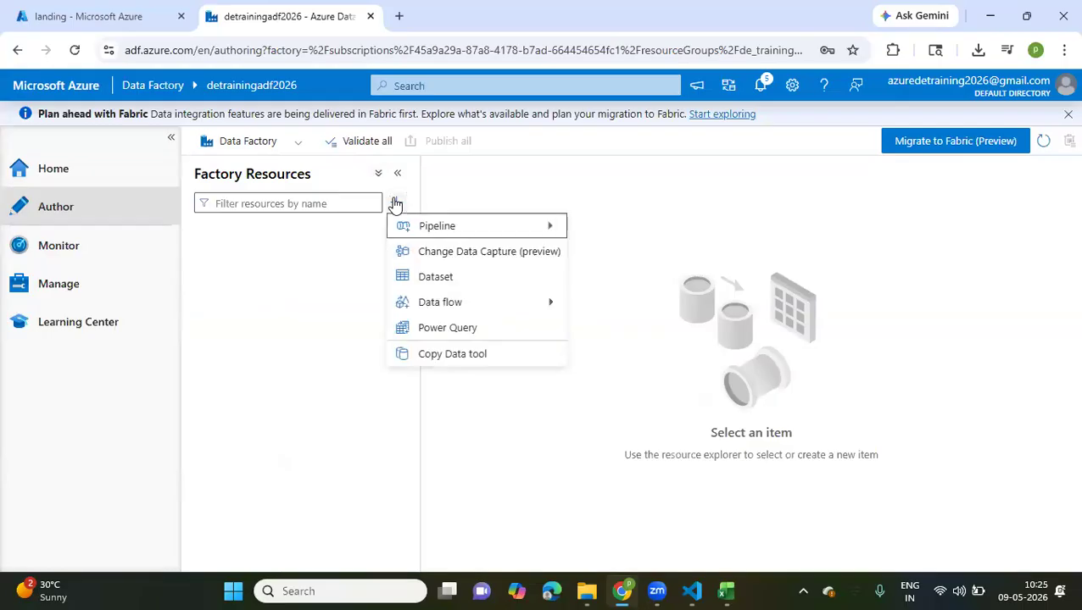
mouse_move(424, 303)
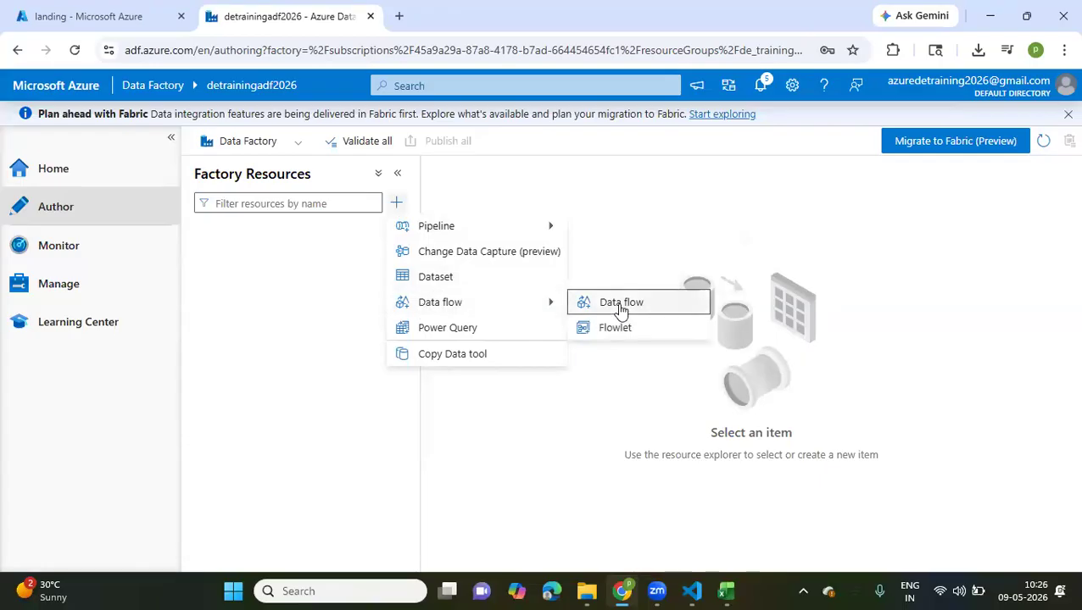
click(620, 306)
click(920, 312)
text(taflow transform)
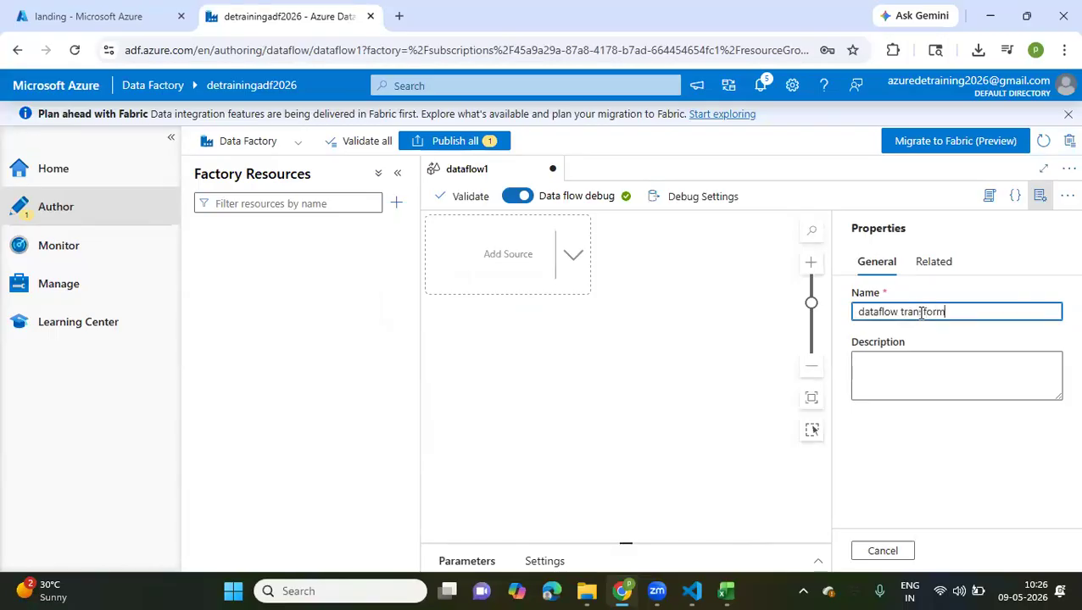
click(680, 367)
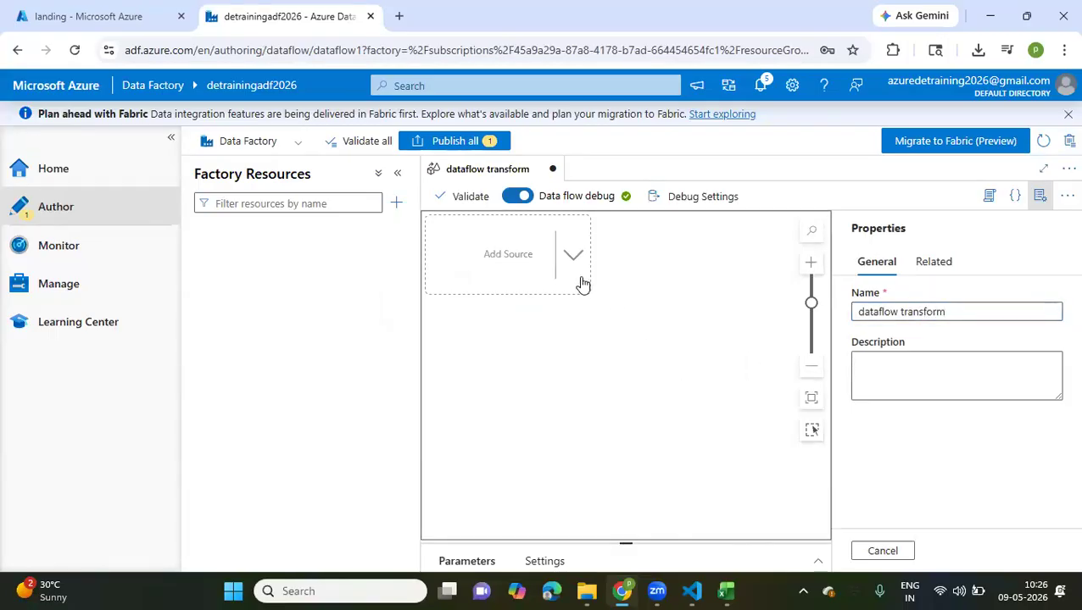
Hide the factory resources and add a source to the data flow
click(582, 283)
click(396, 174)
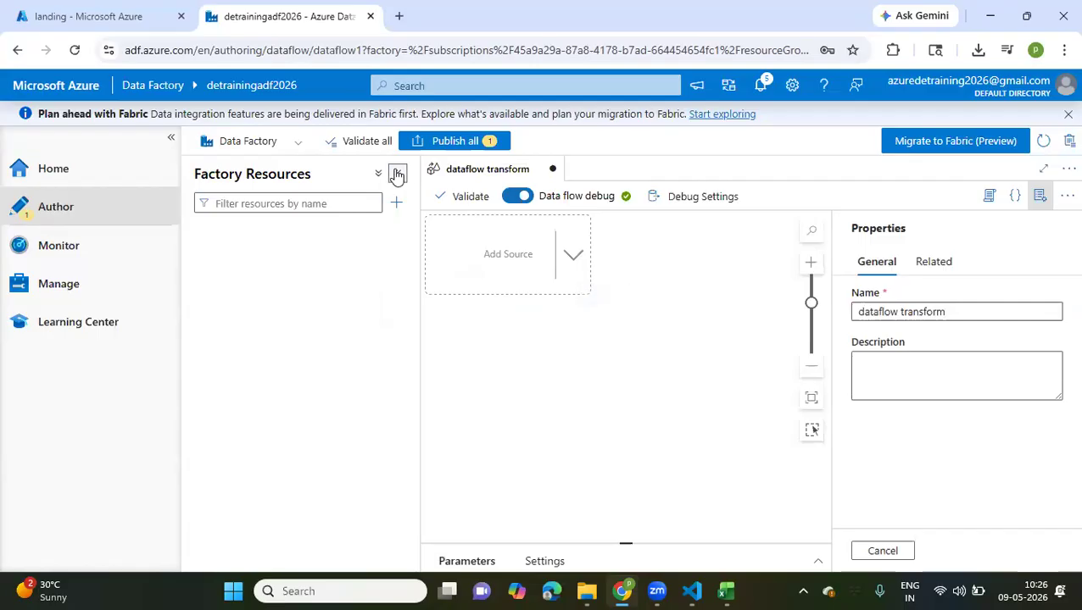
click(396, 175)
click(353, 248)
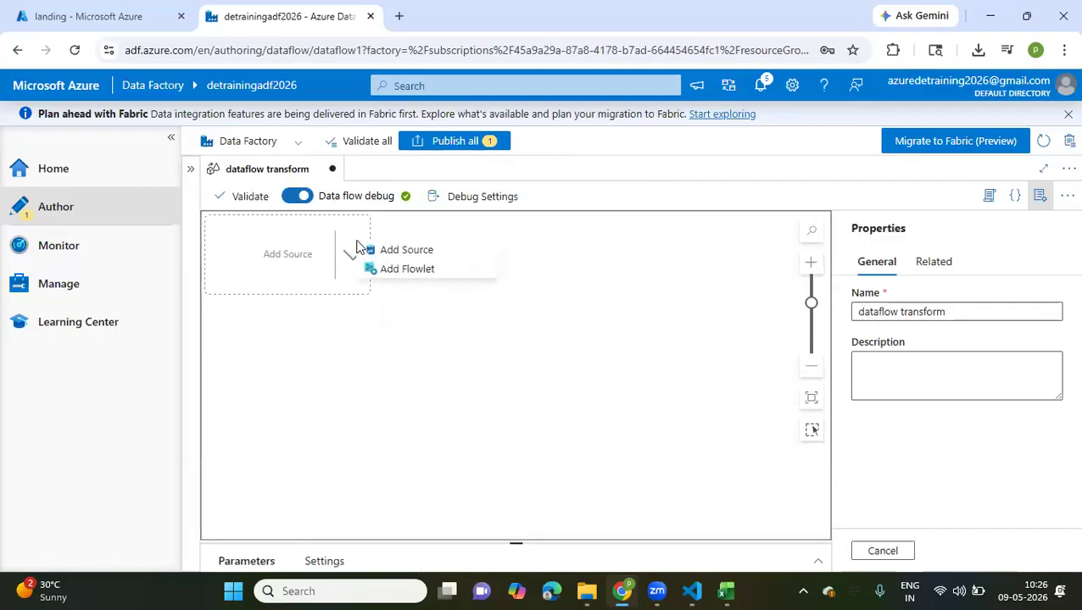
click(388, 254)
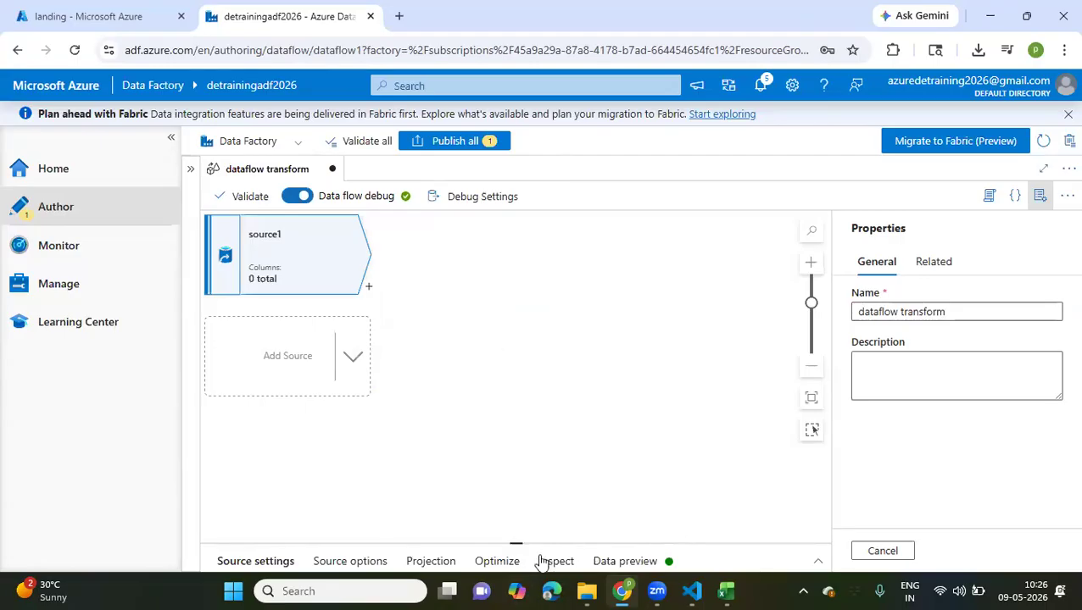
Enlarge the source's settings area and name its output stream orders
drag(517, 450, 512, 320)
drag(456, 384, 370, 381)
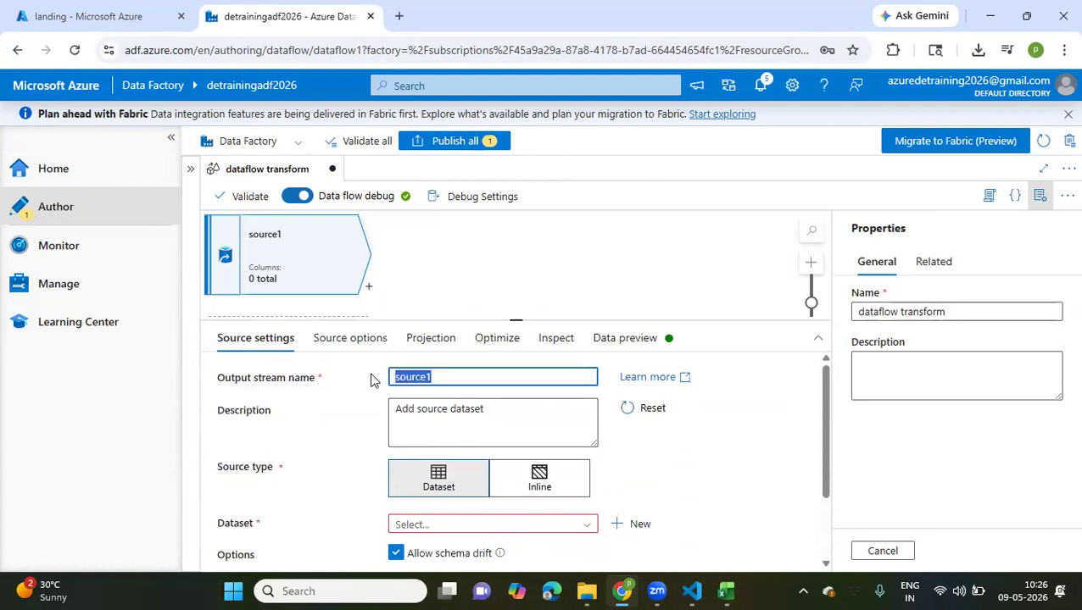
text(orders)
Choose Generic_Lakefiles as the dataset of the orders source
scroll(370, 381, down, 1)
click(585, 430)
scroll(510, 509, down, 2)
scroll(464, 526, down, 2)
click(444, 490)
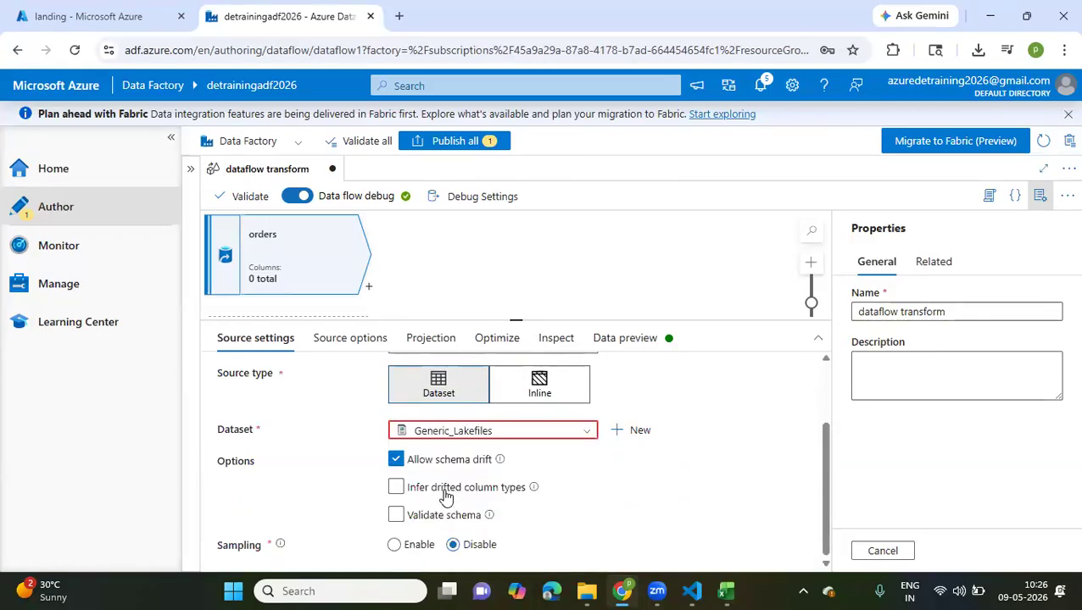
scroll(580, 483, down, 1)
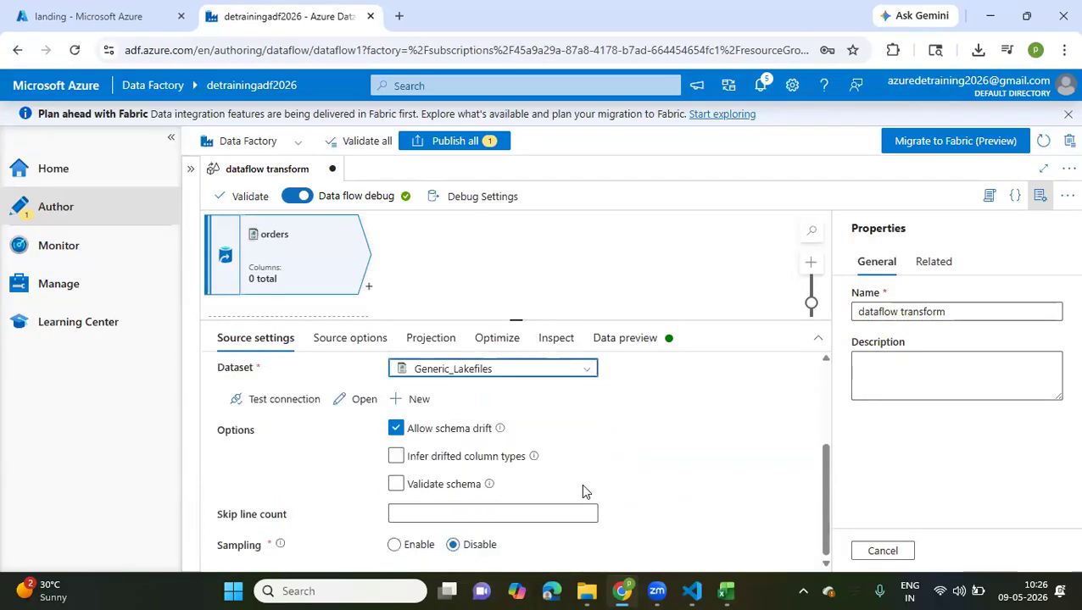
Open the Generic_Lakefiles dataset and preview its data with the file parameter set to orders.csv
click(363, 409)
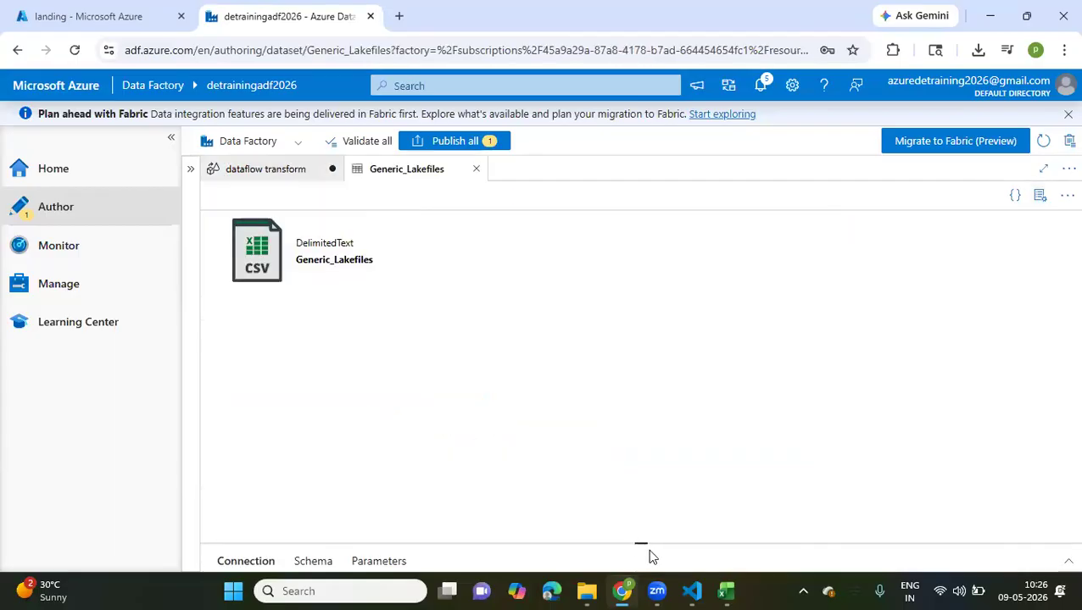
drag(640, 544, 582, 278)
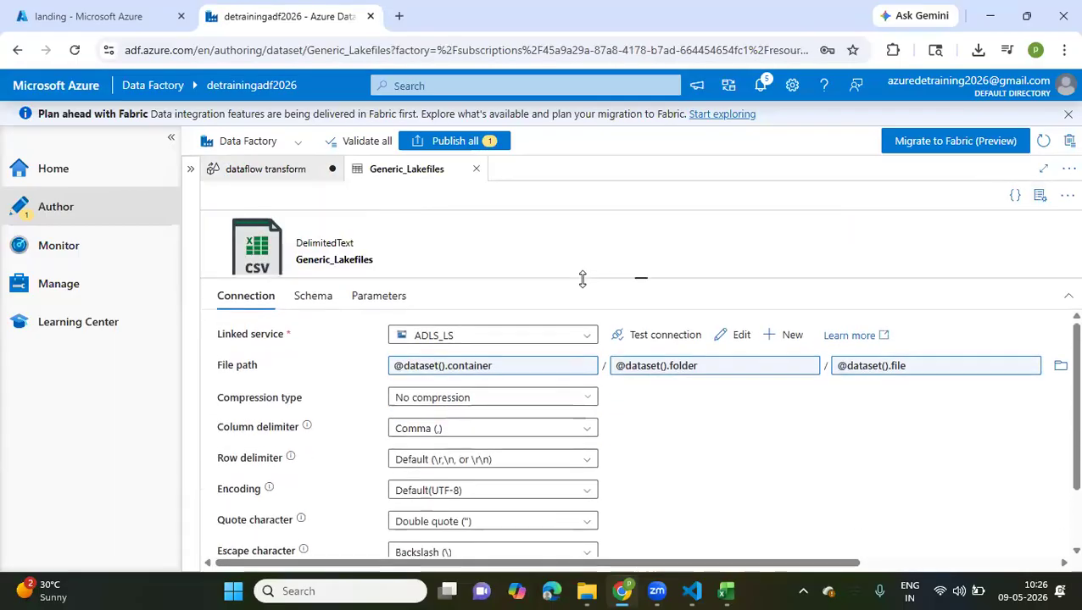
scroll(905, 418, right, 3)
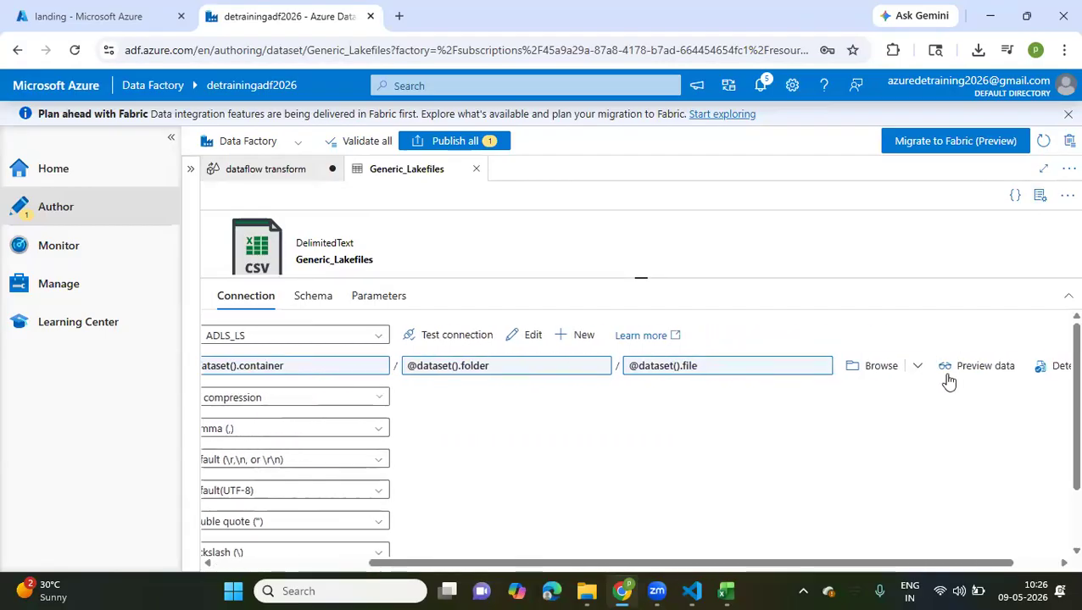
scroll(905, 365, right, 1)
click(901, 367)
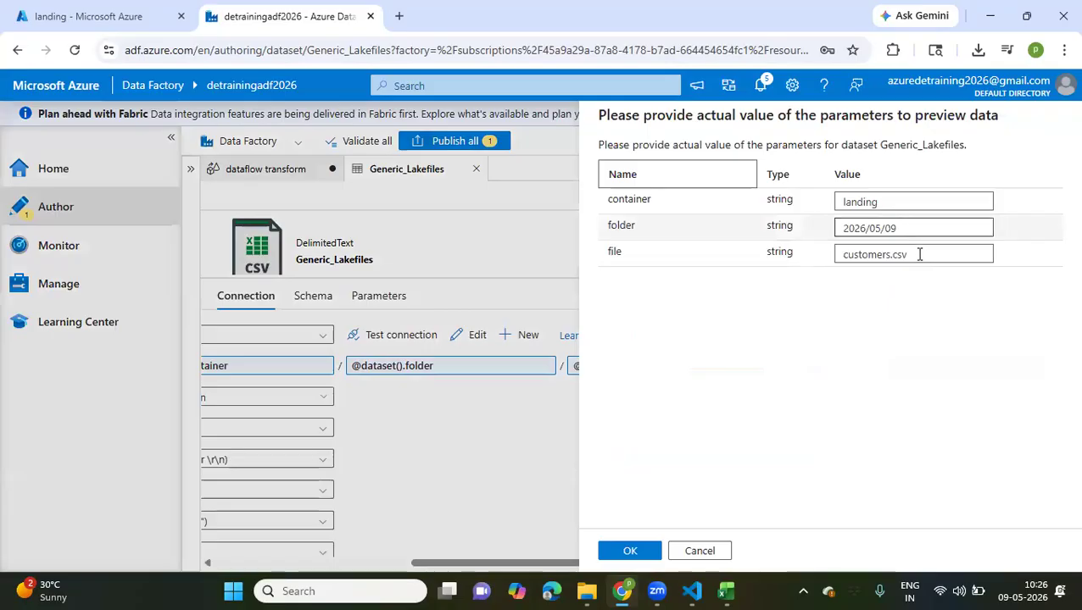
click(789, 267)
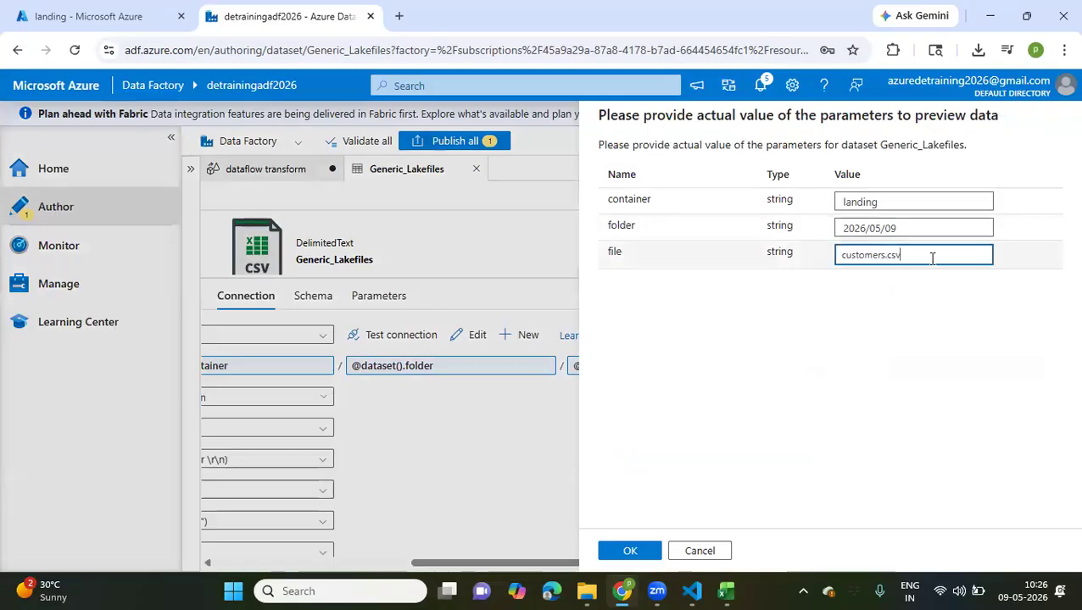
drag(931, 258, 781, 257)
key(BackSpace)
text(orders.)
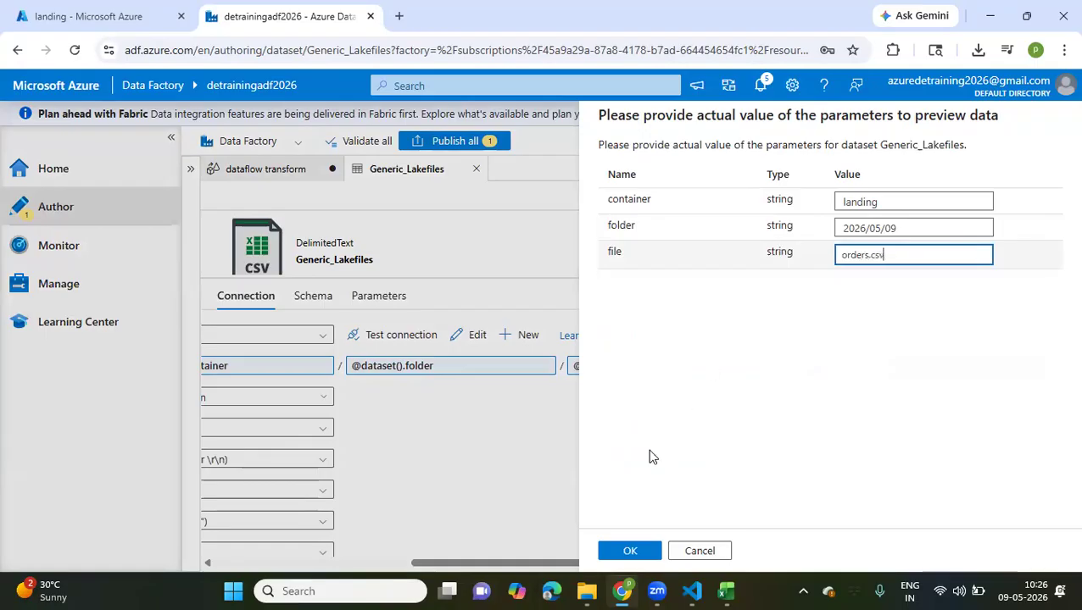
click(624, 551)
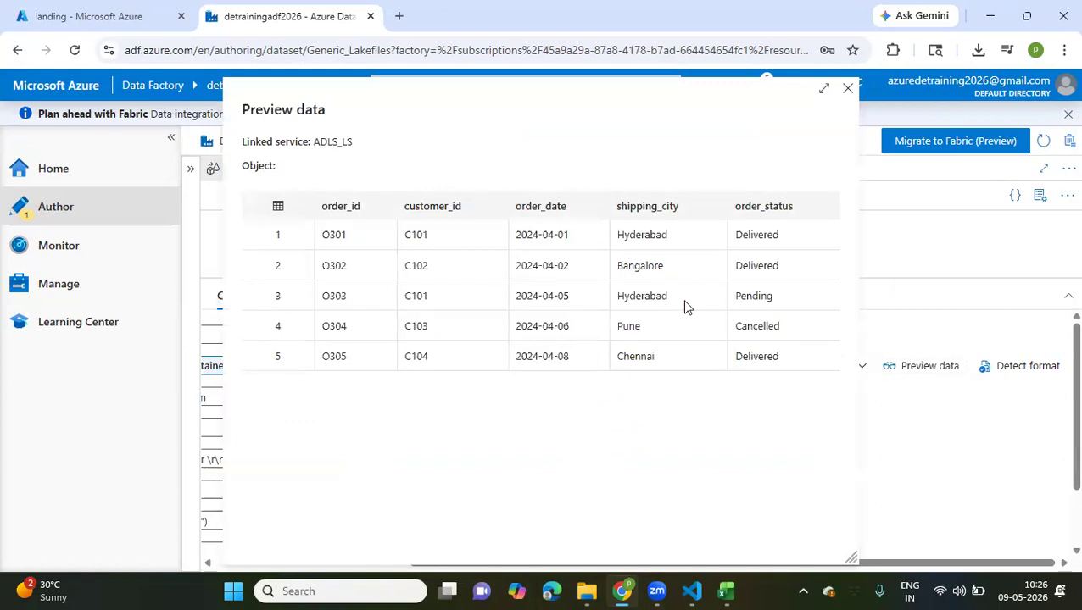
click(849, 90)
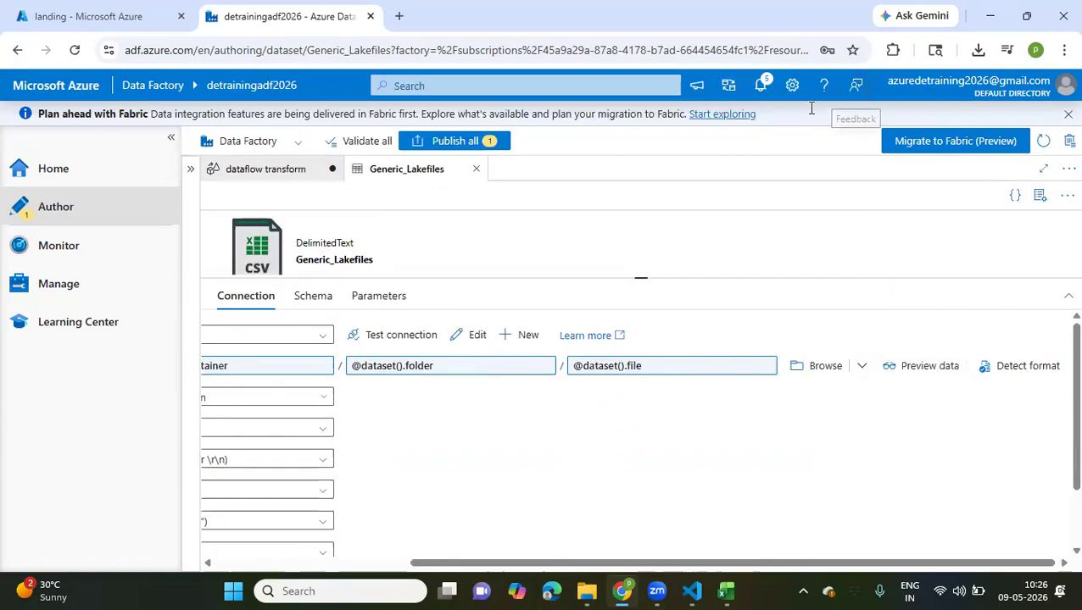
Return to dataflow transform and look through the datasets available for the orders source
click(292, 170)
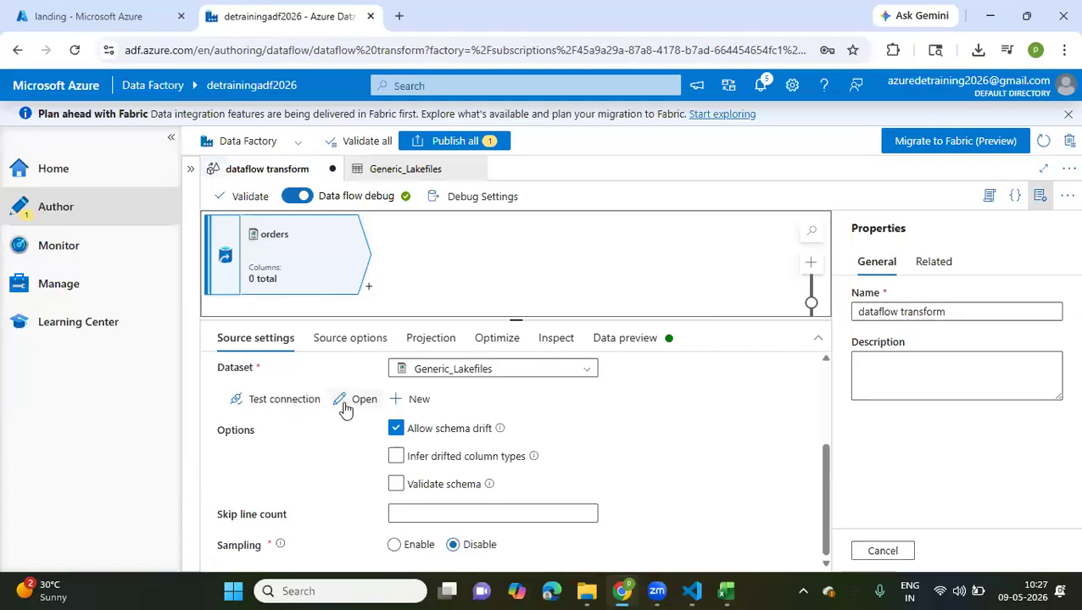
click(494, 373)
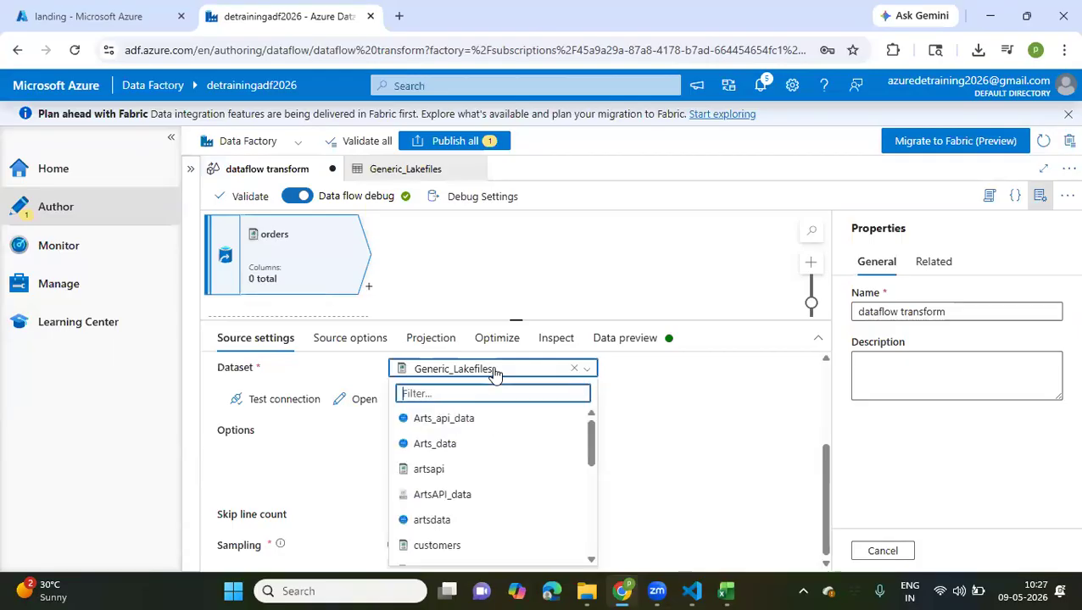
scroll(488, 459, down, 5)
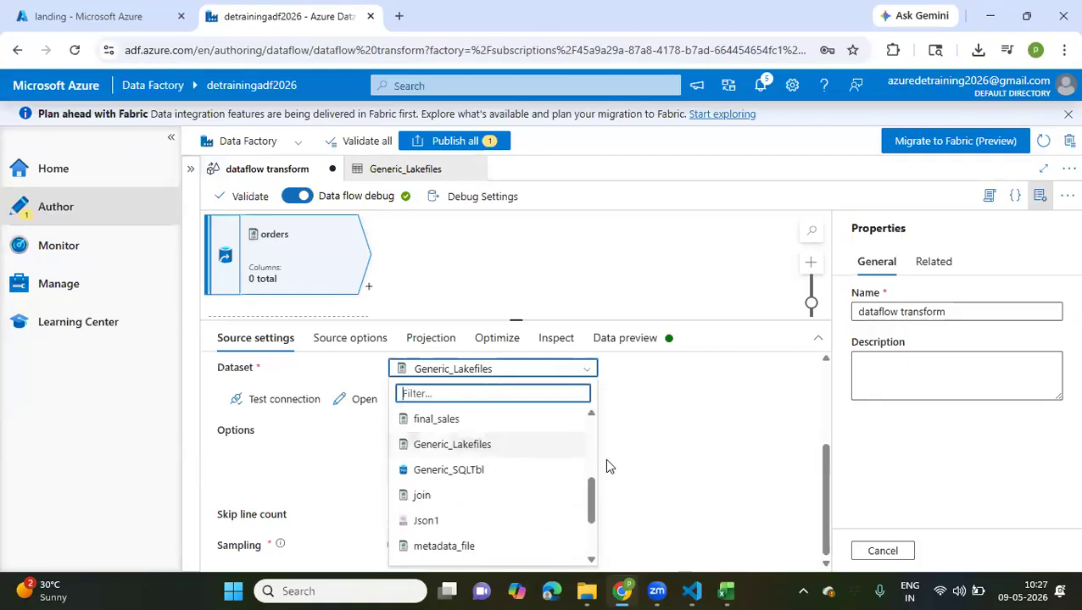
click(682, 466)
Start a new dataset for the orders source on Azure Data Lake Storage Gen2 in DelimitedText format
scroll(402, 457, up, 2)
click(404, 457)
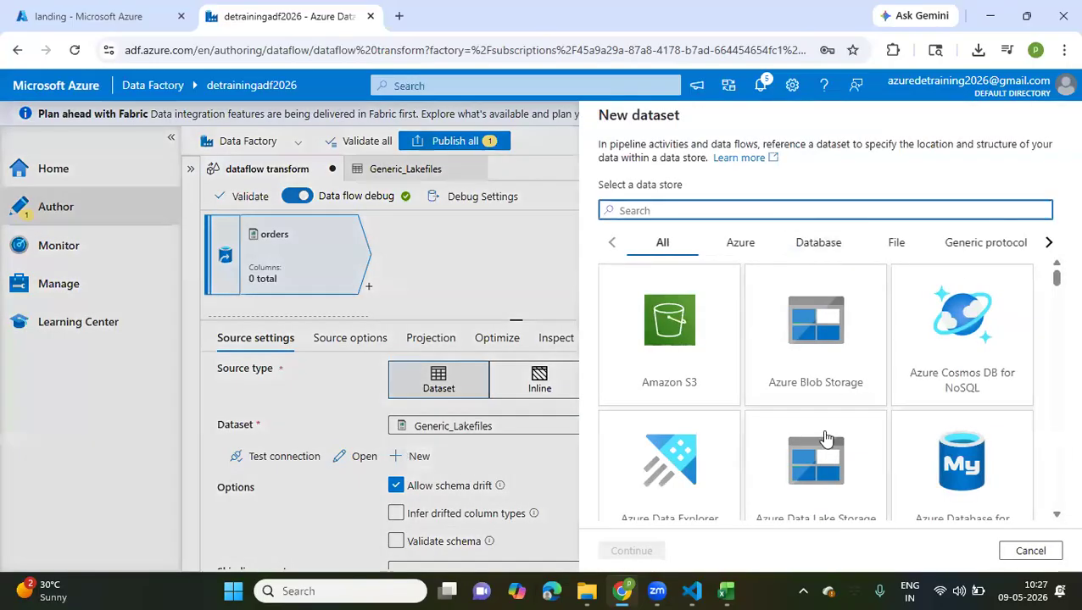
scroll(827, 438, down, 2)
click(819, 362)
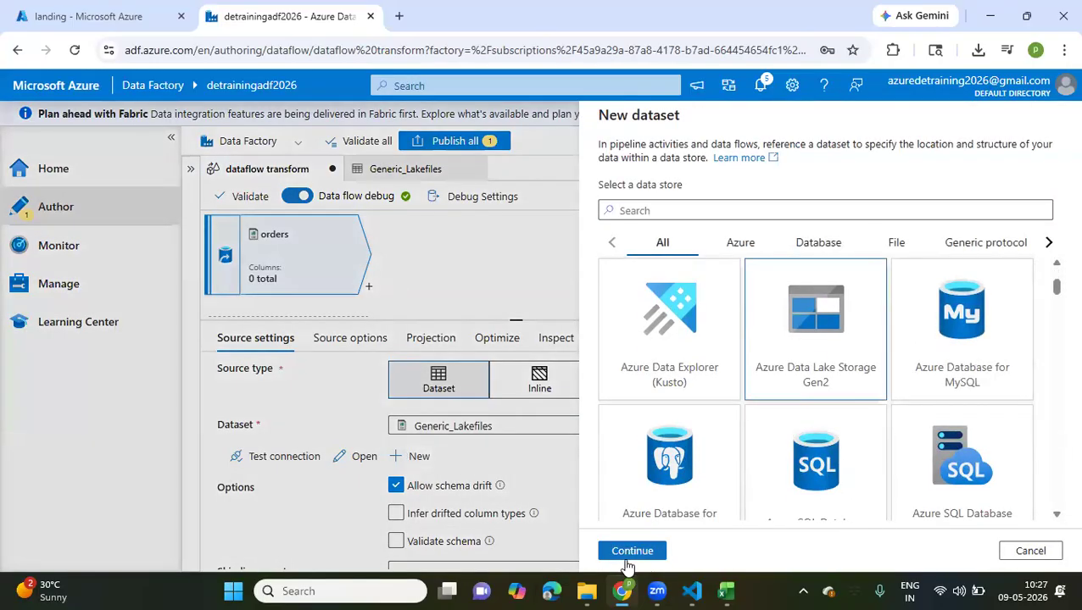
click(627, 562)
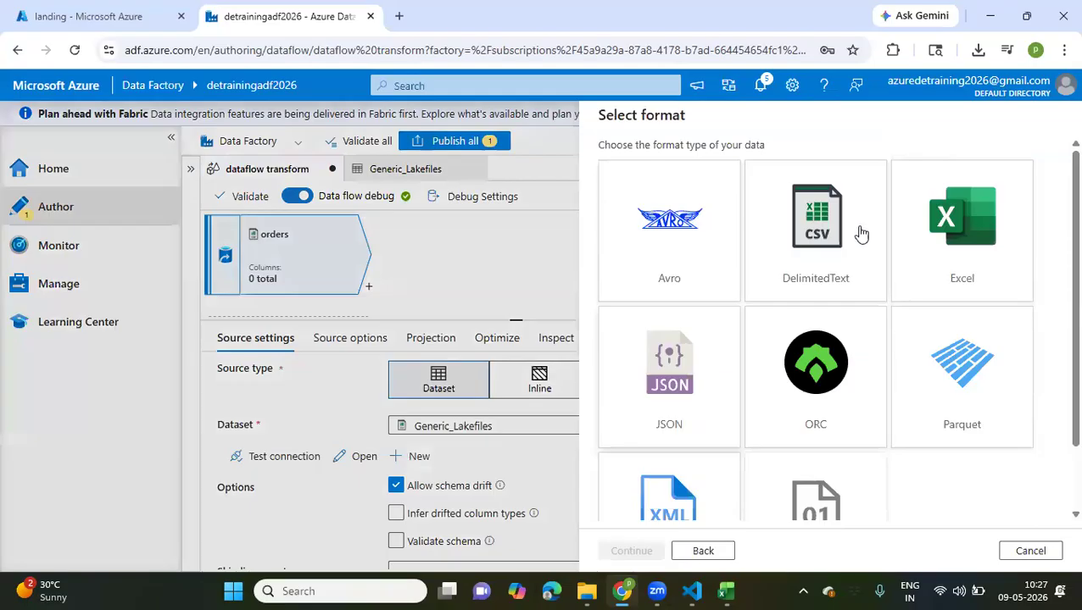
click(821, 260)
scroll(738, 382, down, 1)
click(632, 551)
Name the new dataset orders1 and select ADLS_LS as its linked service
click(678, 159)
key(ctrl+a)
text(order)
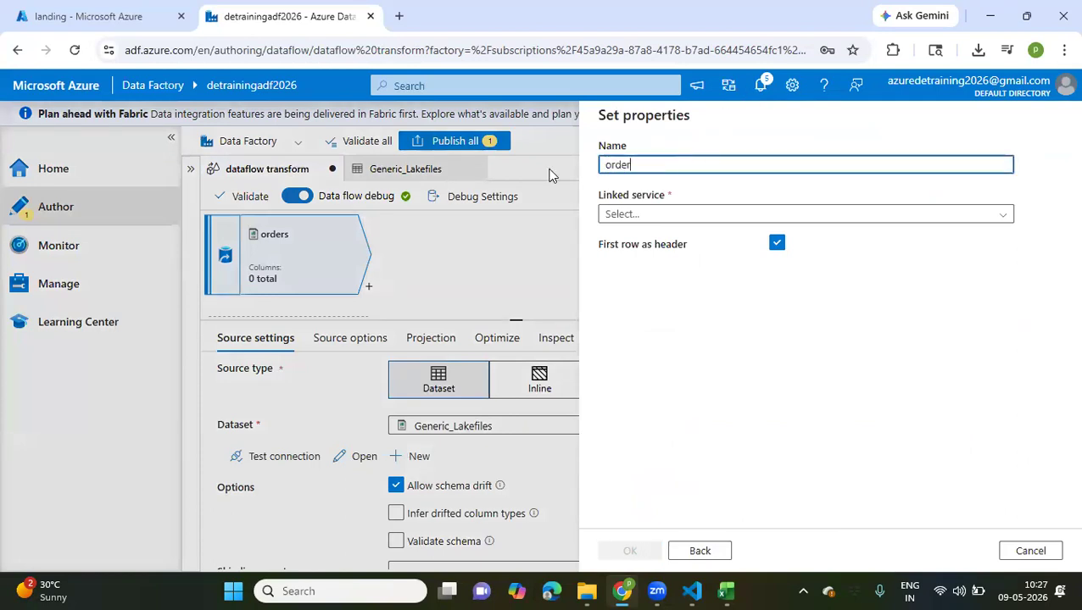
text(s1)
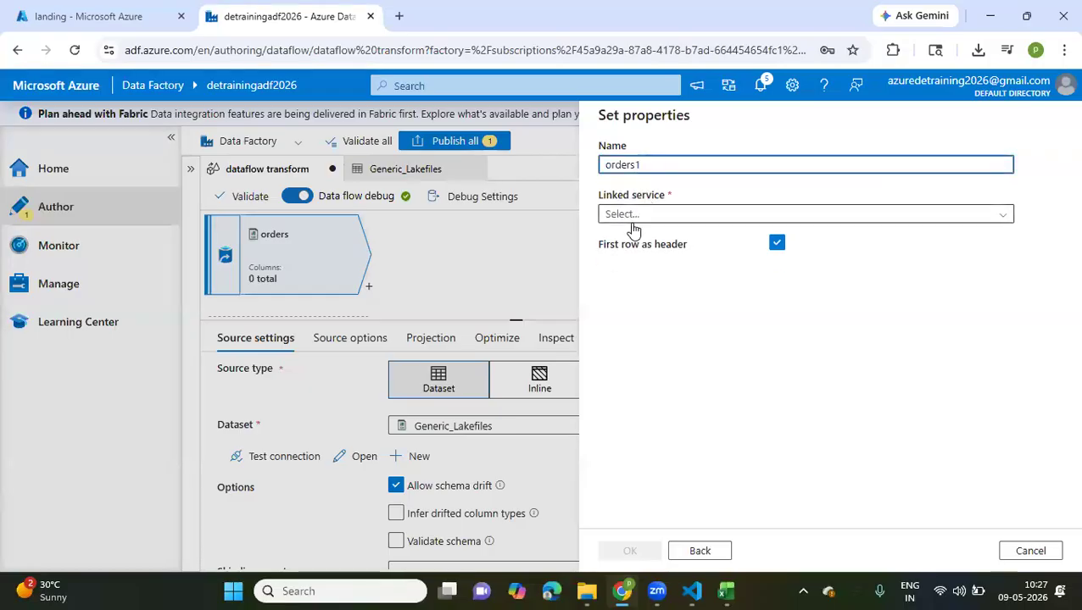
click(632, 217)
click(623, 293)
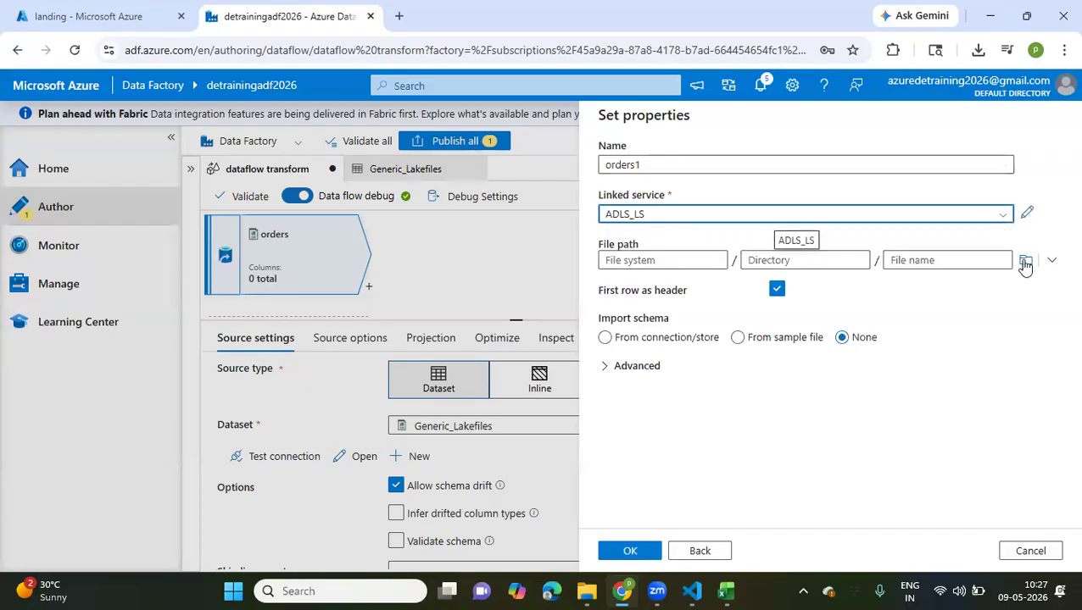
Set the dataset's file path to landing/2026/05/09/orders.csv and create the dataset
click(1021, 261)
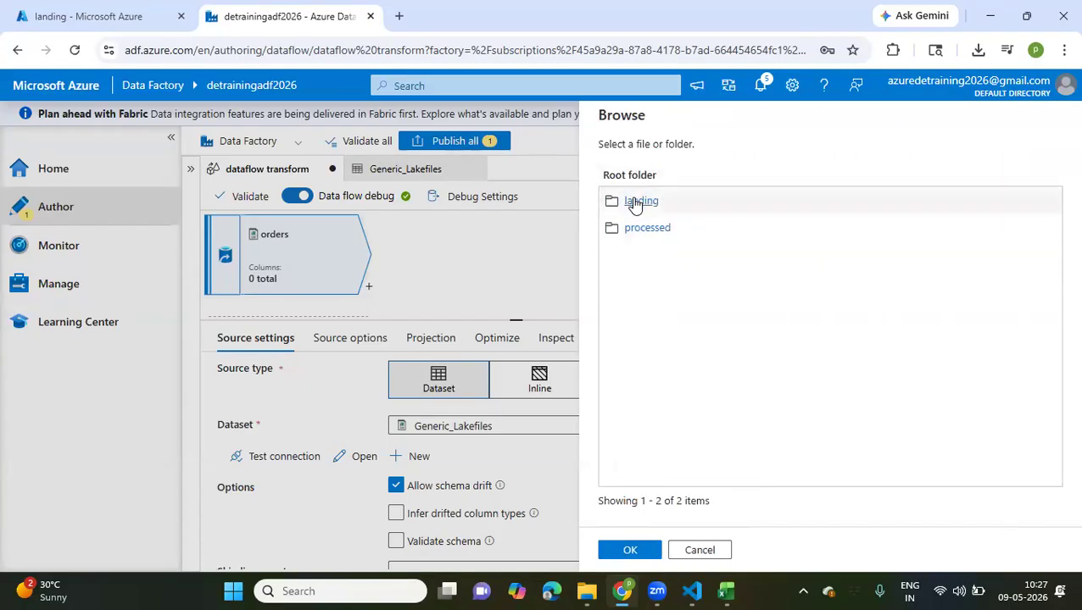
click(636, 202)
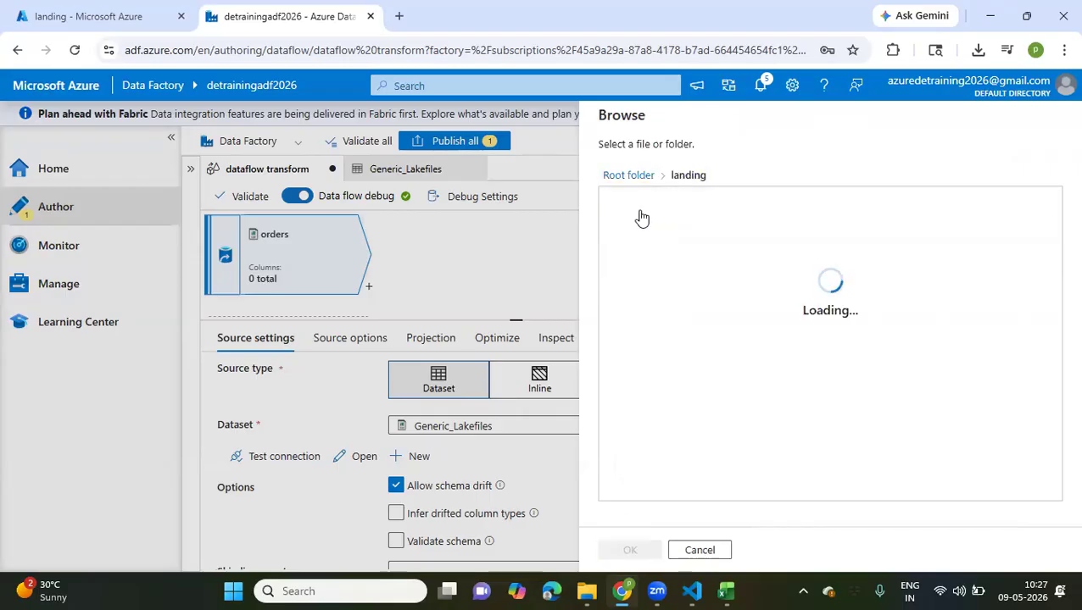
click(636, 201)
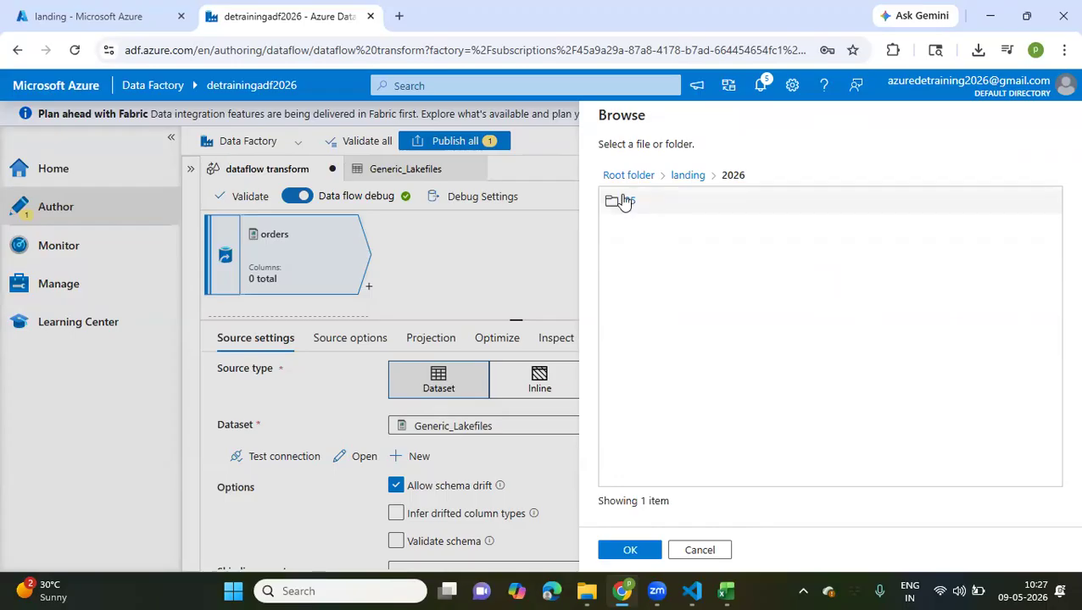
click(631, 203)
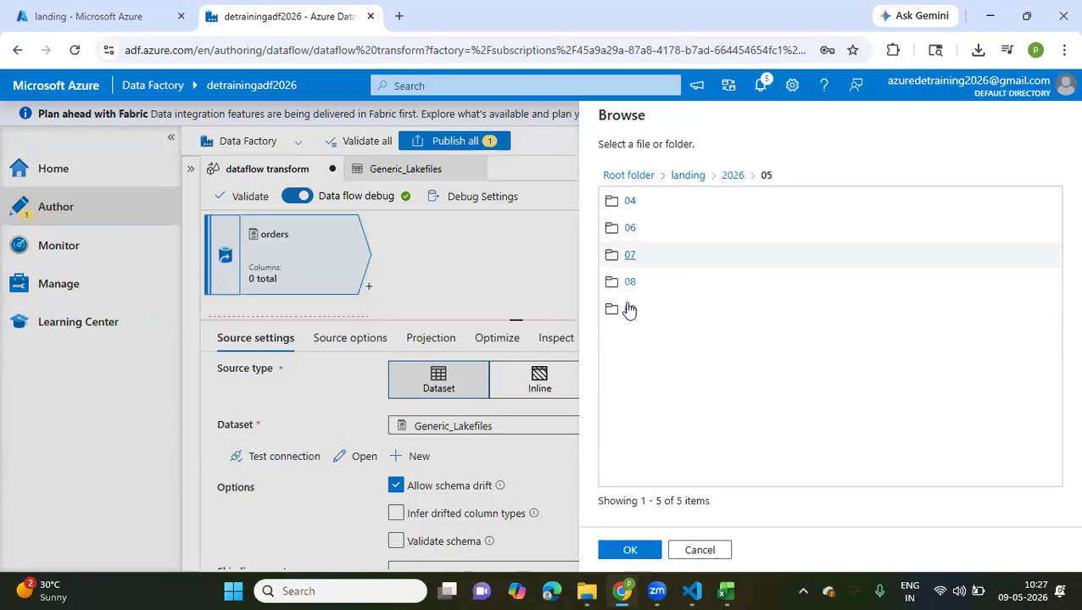
click(629, 311)
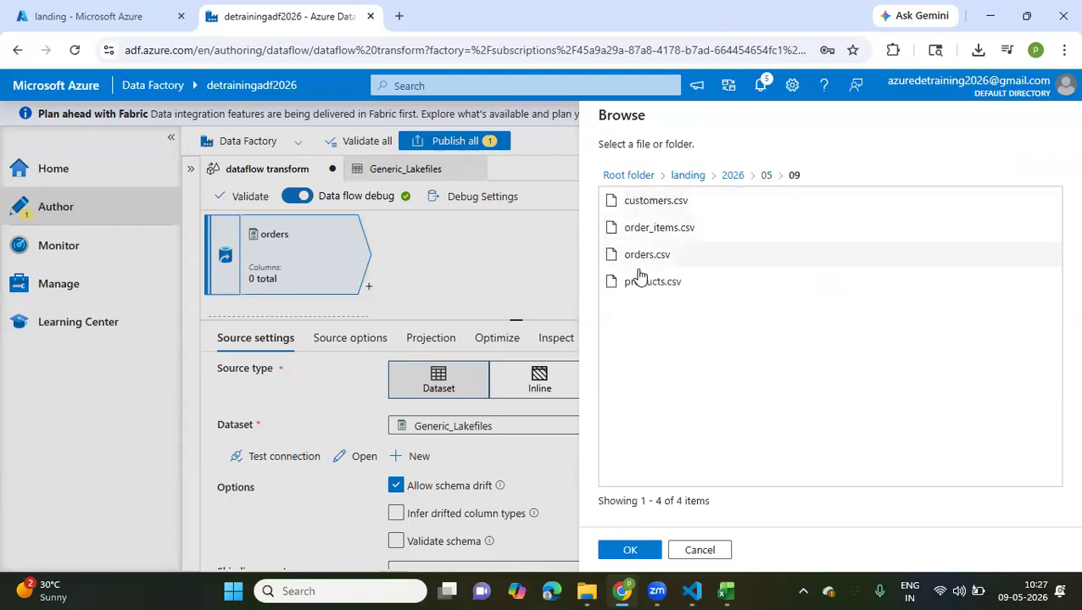
click(634, 259)
click(629, 552)
click(629, 552)
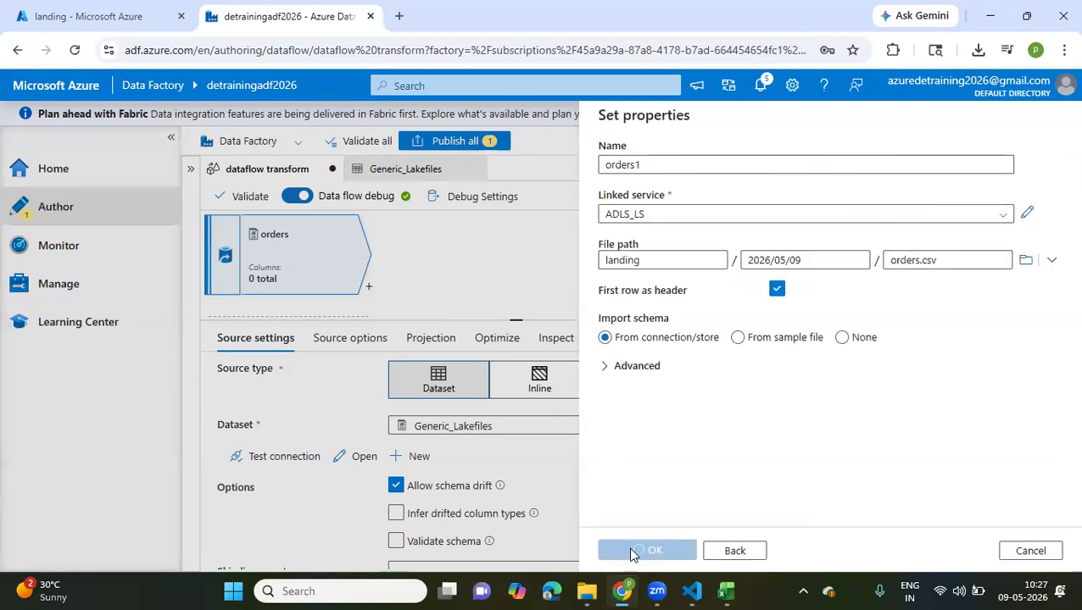
Review the orders source's settings, source options and column projection
scroll(599, 465, down, 1)
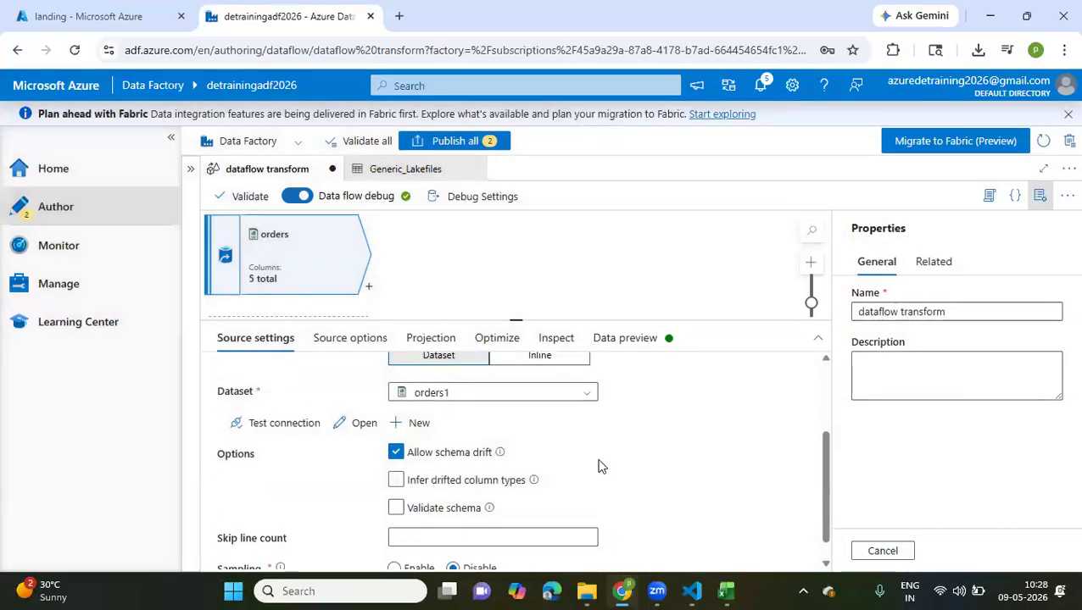
scroll(599, 466, down, 1)
scroll(598, 465, up, 3)
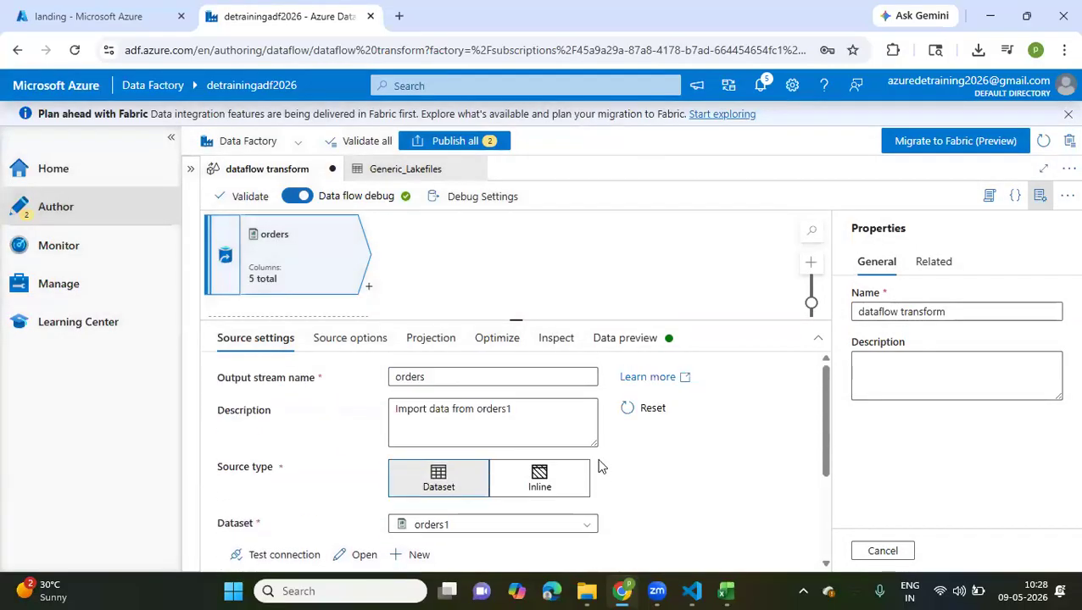
scroll(598, 465, down, 4)
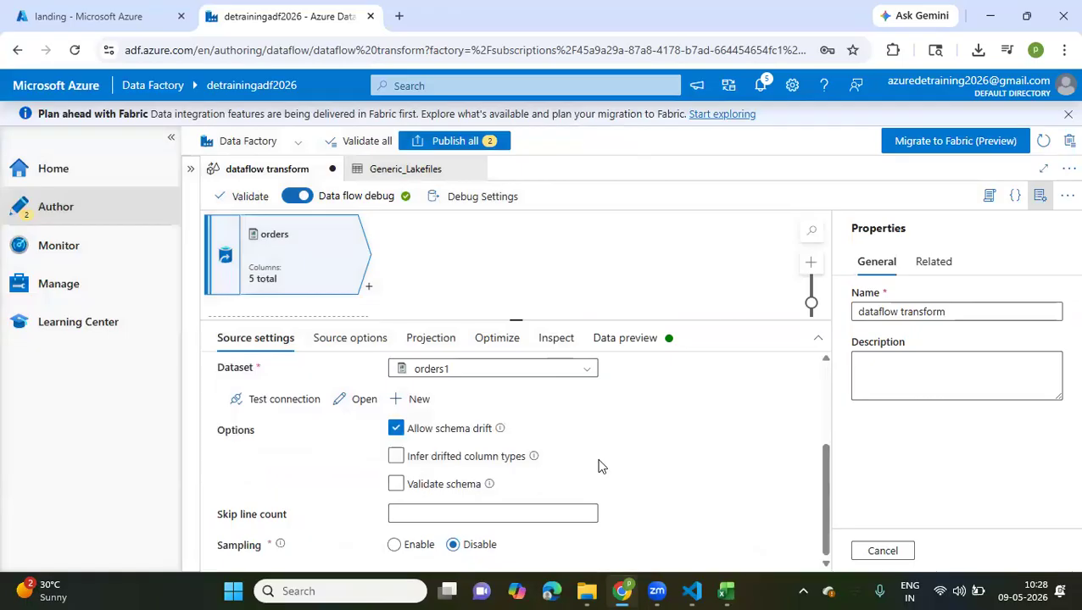
scroll(598, 466, up, 4)
click(336, 339)
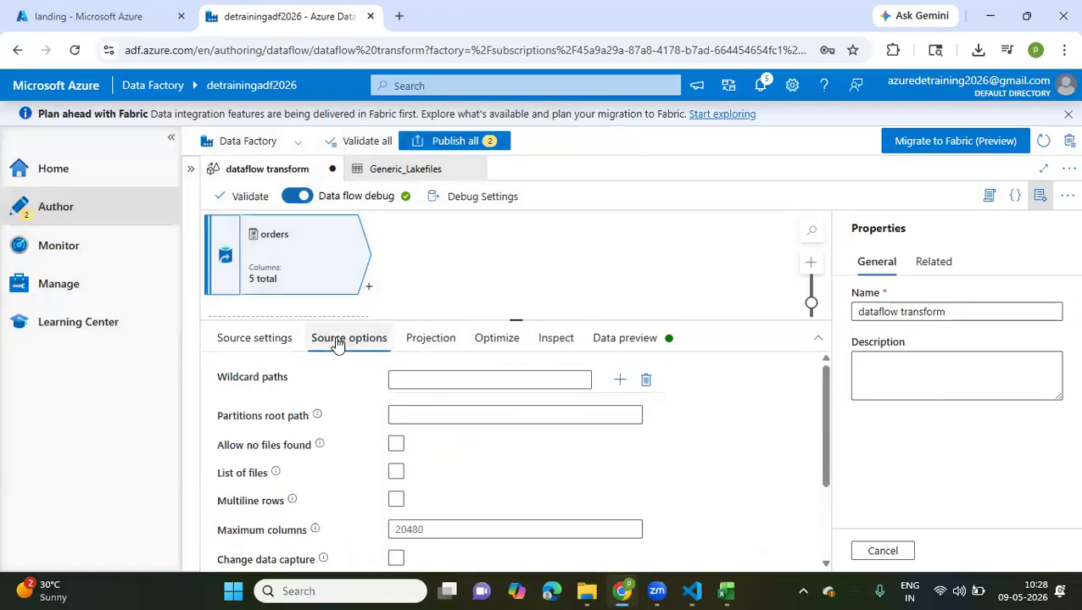
scroll(356, 423, down, 3)
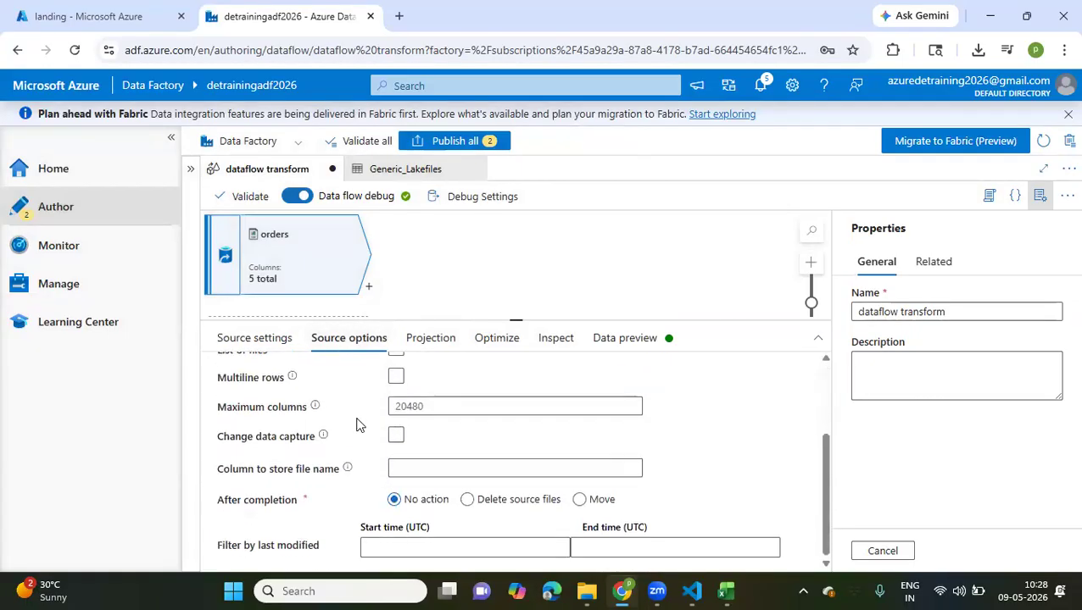
click(427, 340)
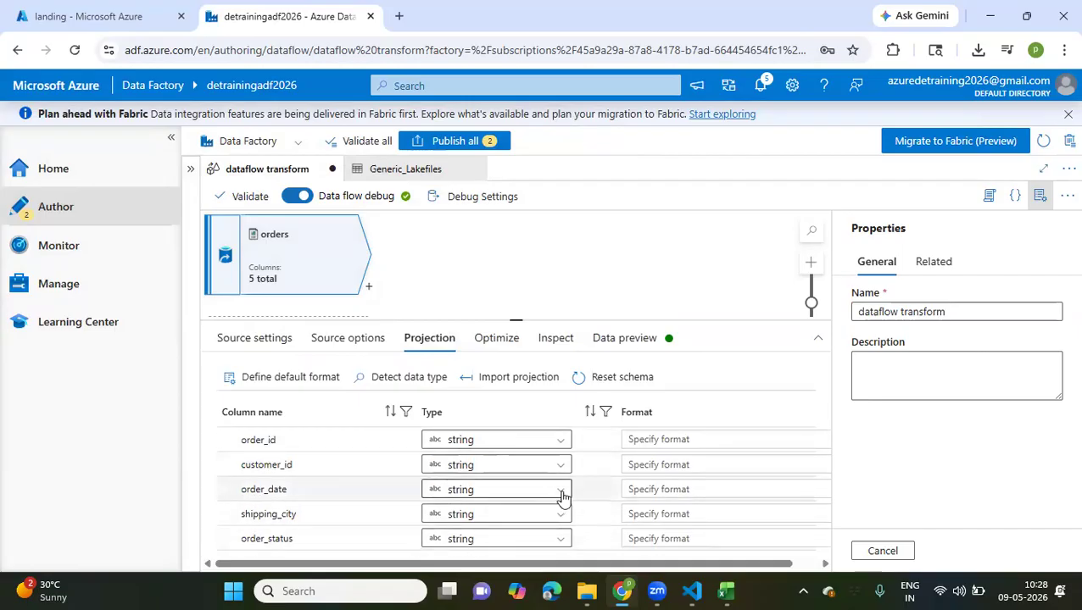
Check the order_date values in the orders workbook in Excel, then return to the orders source's projection in Azure Data Factory
mouse_move(726, 591)
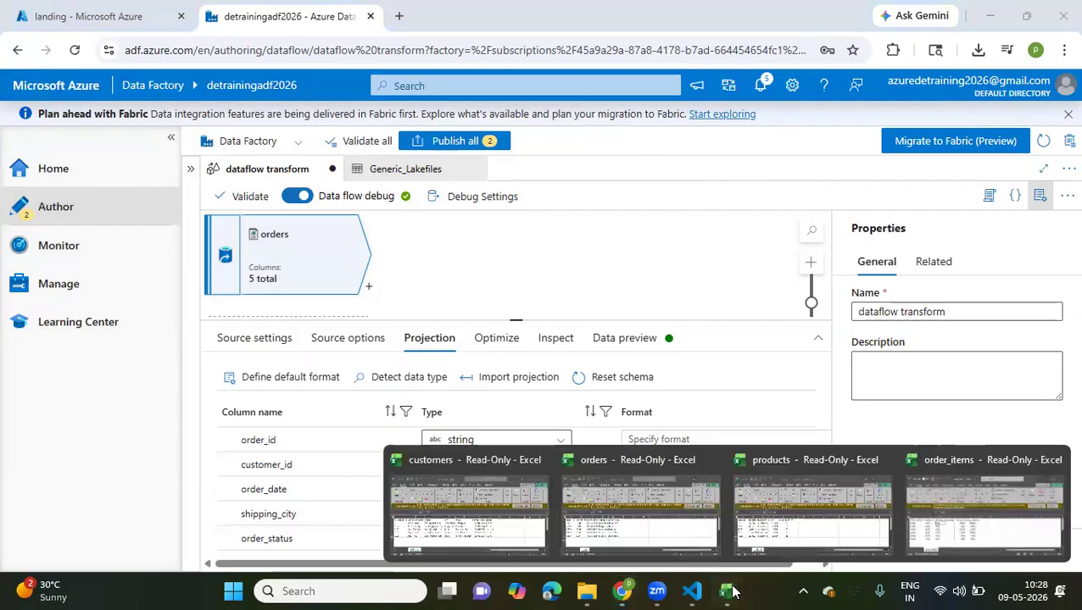
click(654, 533)
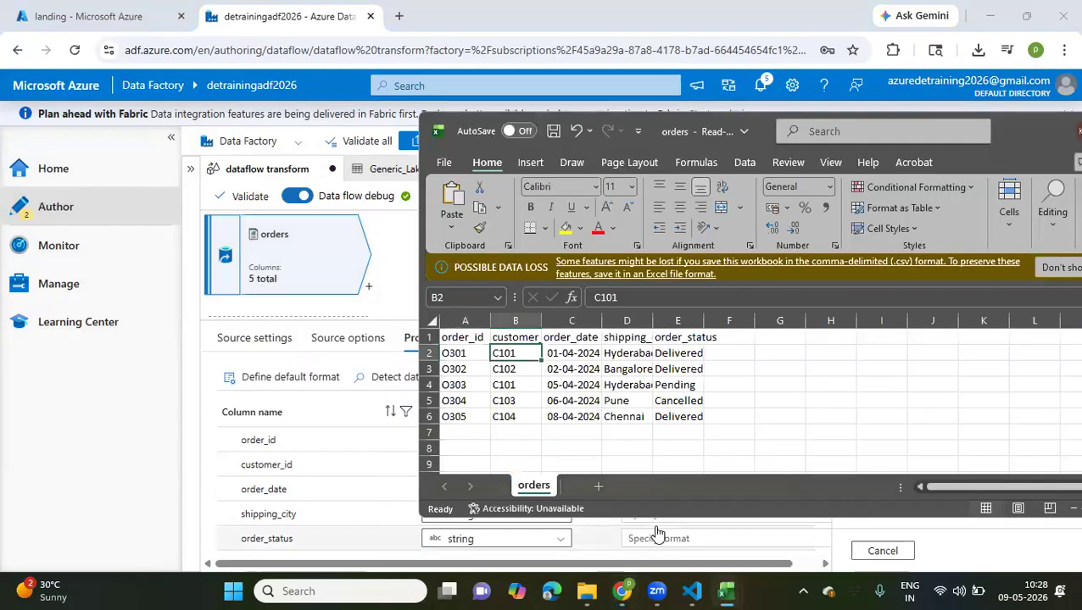
drag(575, 358, 576, 404)
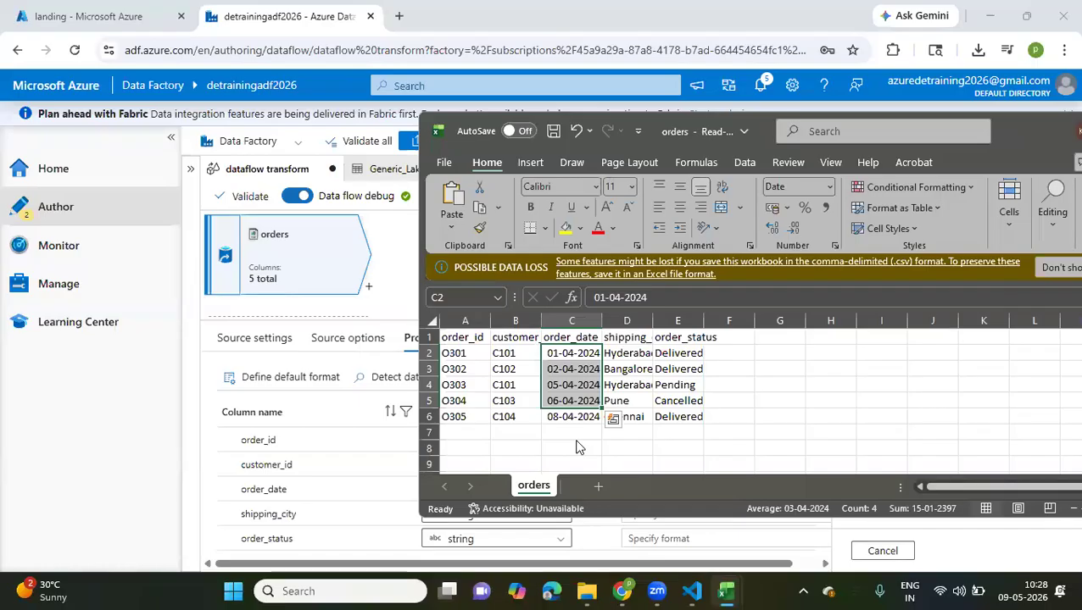
click(587, 546)
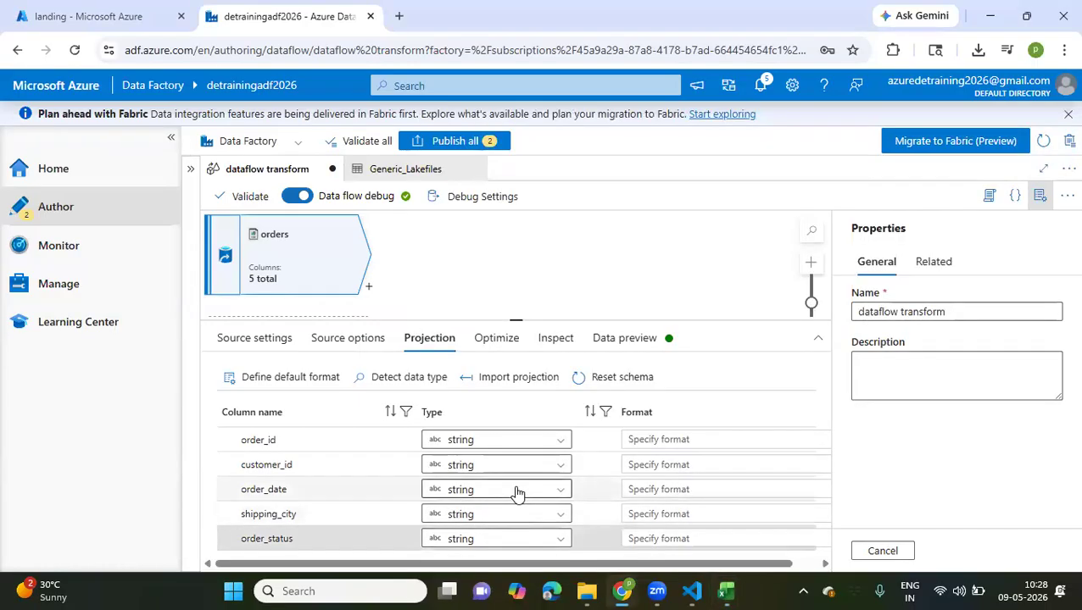
Detect the data types of the orders source's columns and preview its data, collapsing the main navigation for more room
click(415, 381)
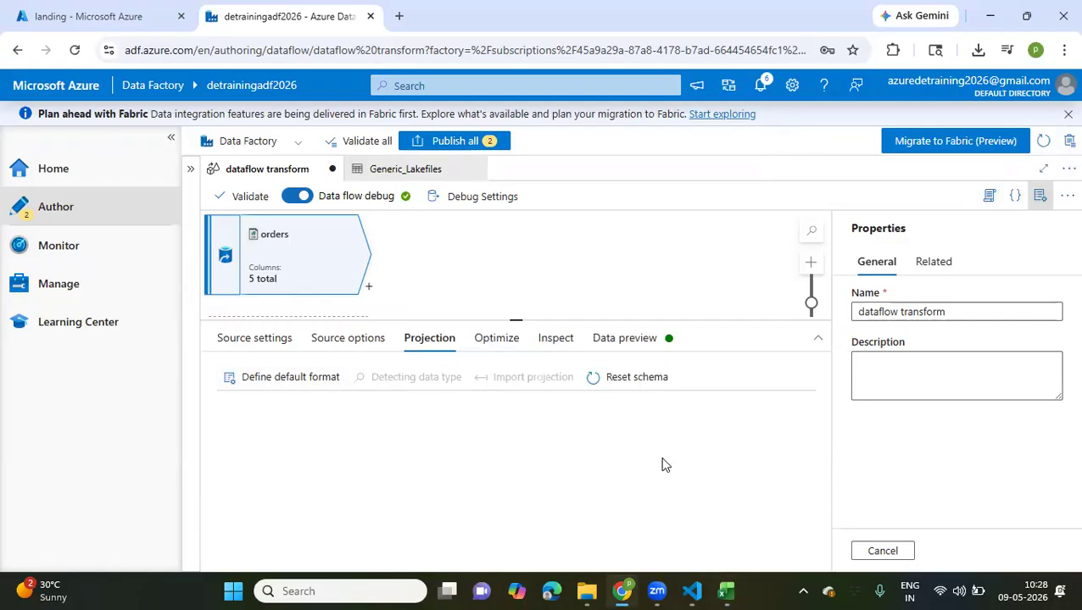
click(340, 344)
click(423, 348)
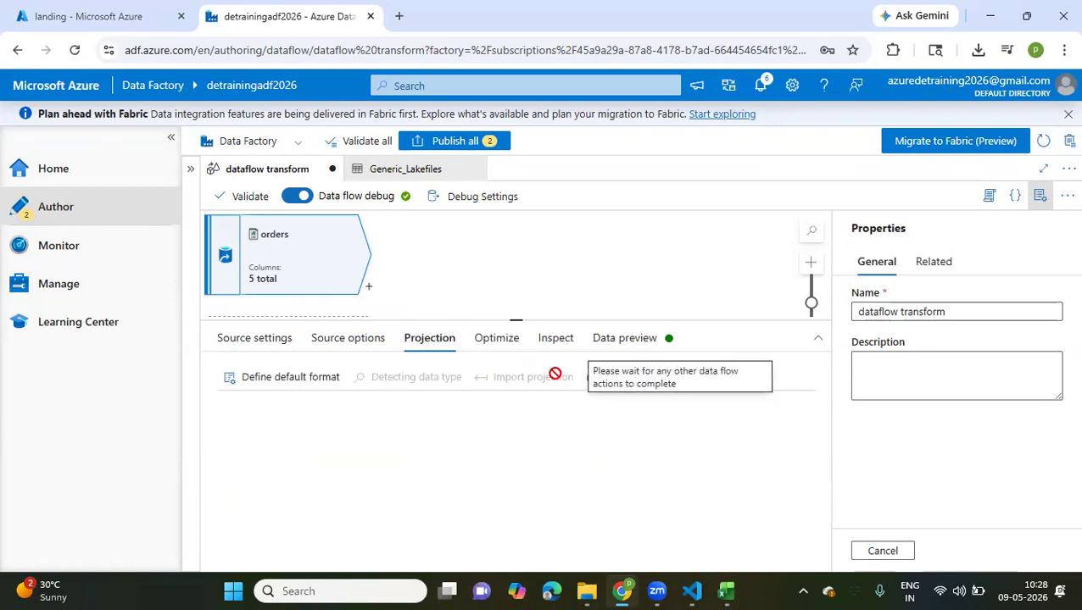
click(490, 343)
click(556, 344)
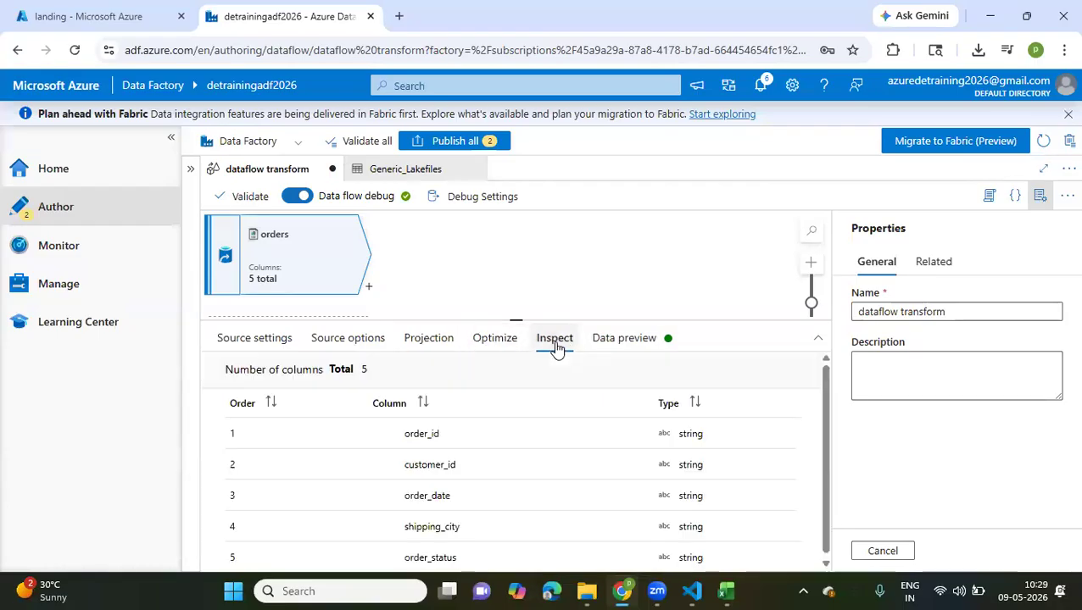
click(613, 345)
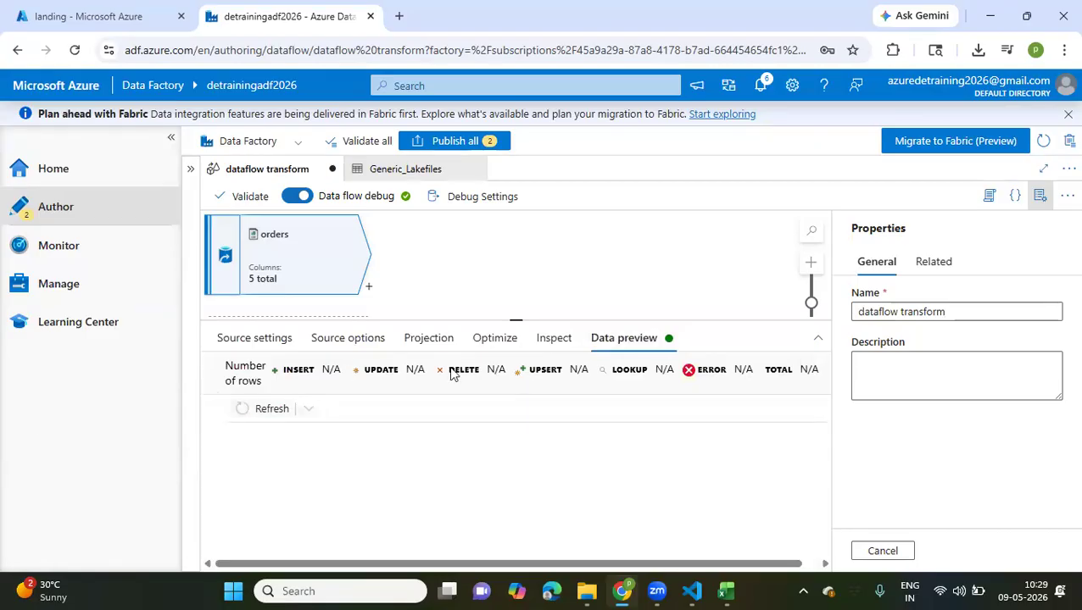
click(479, 345)
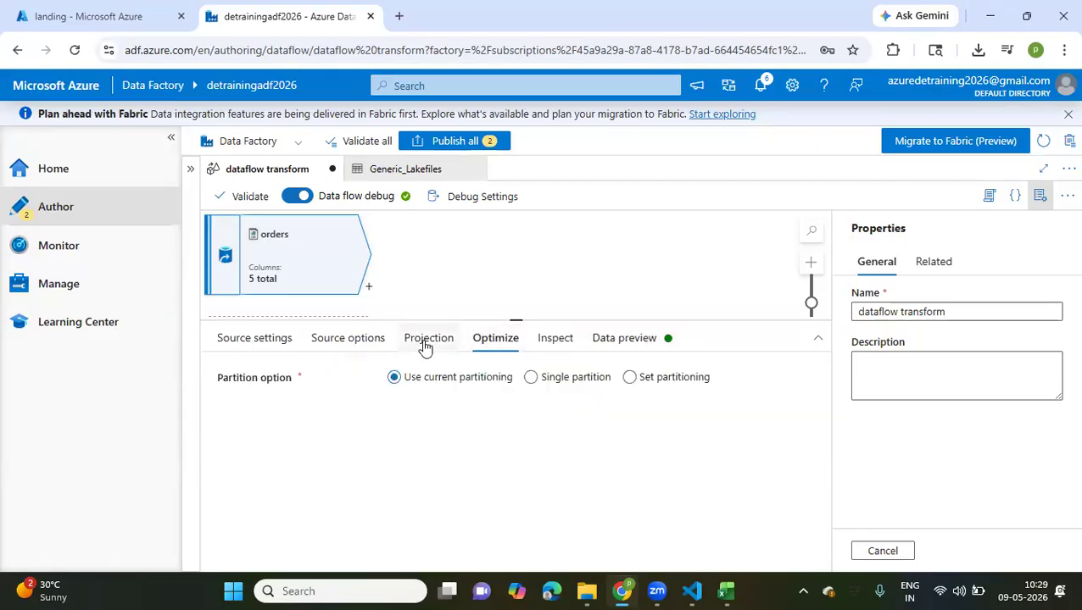
click(424, 347)
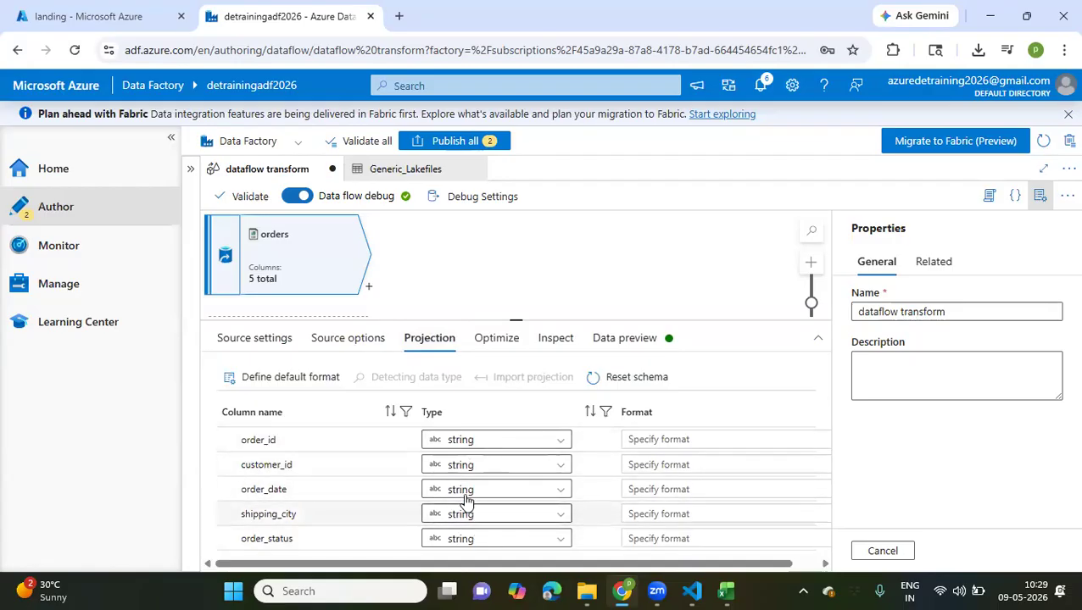
click(603, 343)
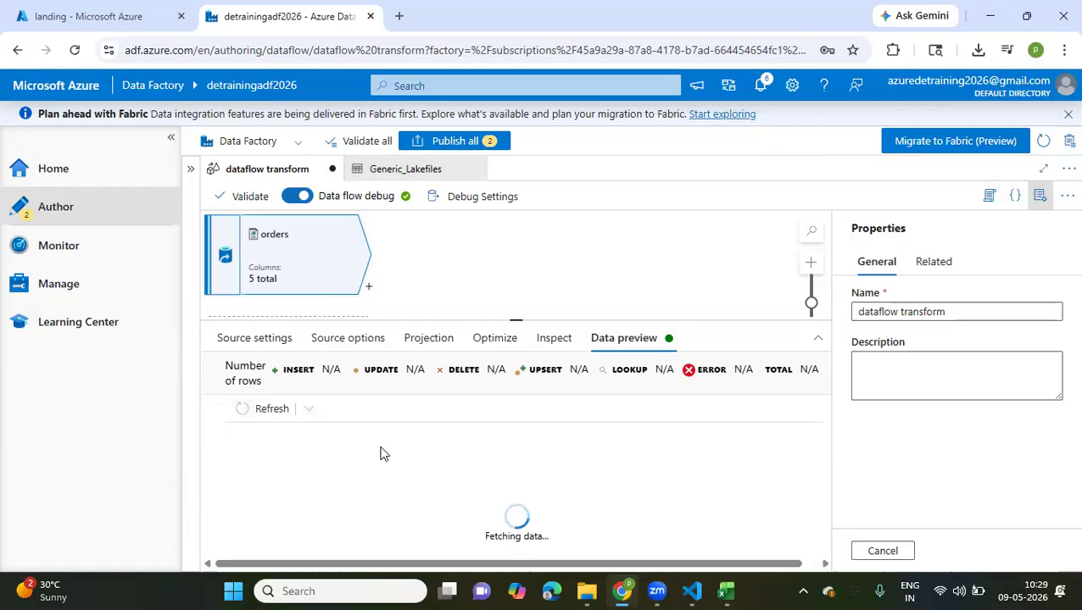
click(171, 138)
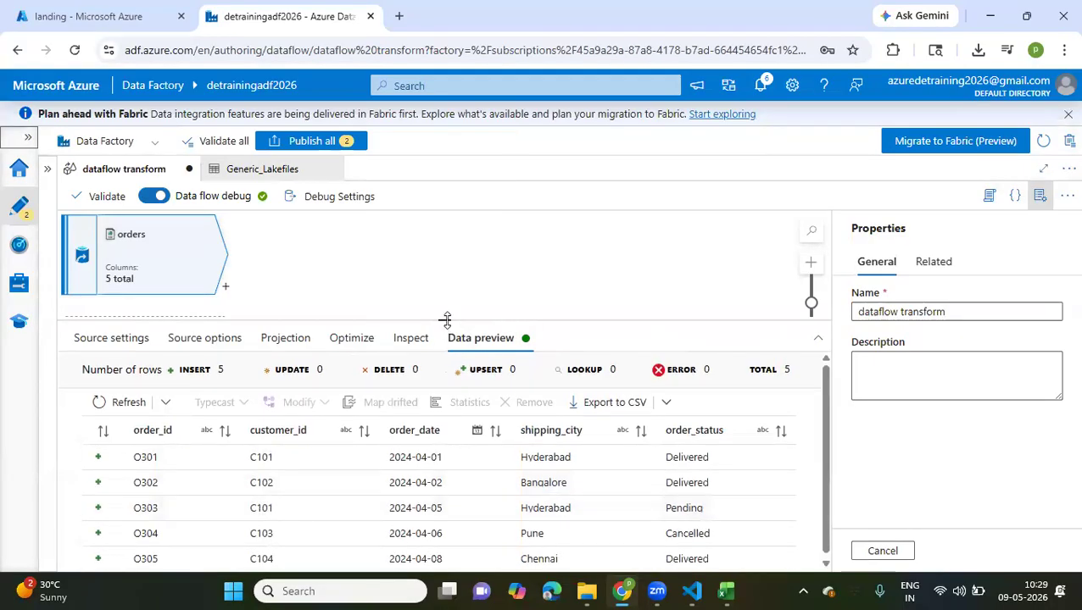
Add a second source to the data flow and name its output stream customers1
drag(444, 320, 427, 465)
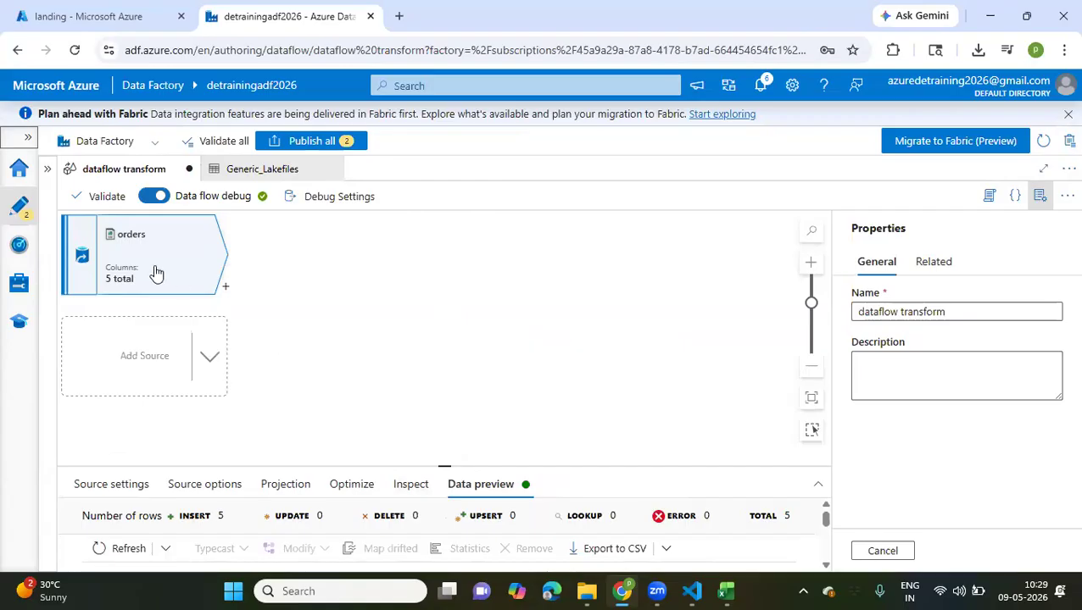
click(213, 360)
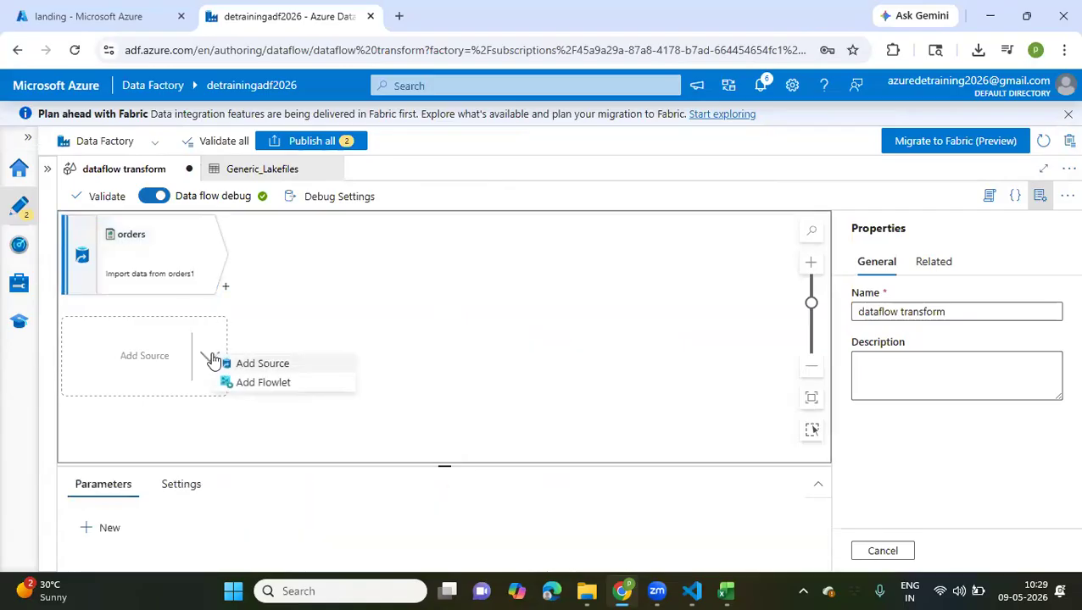
click(284, 374)
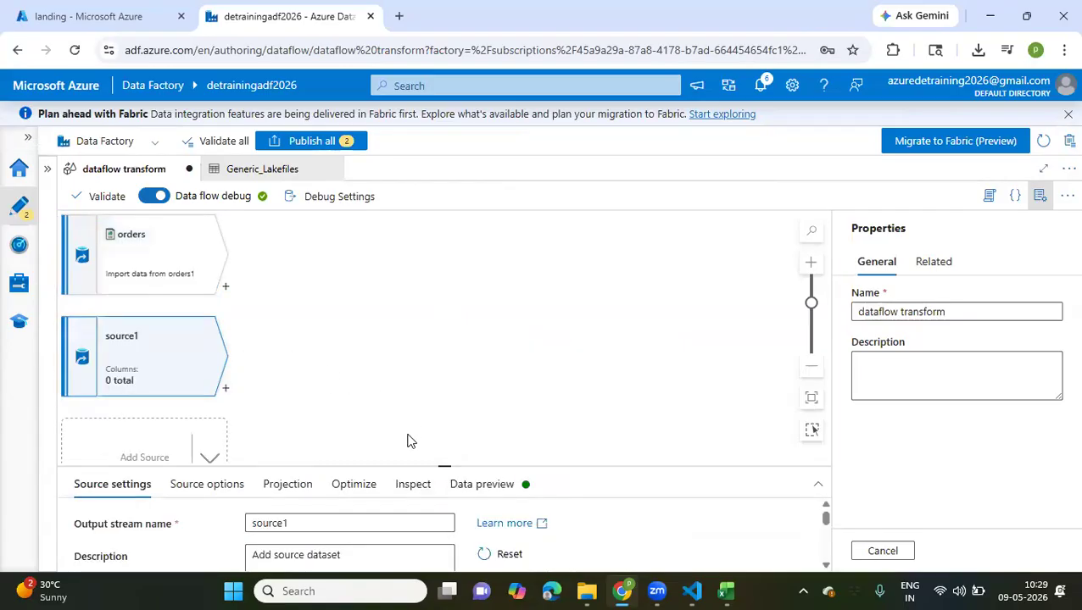
drag(444, 466, 432, 280)
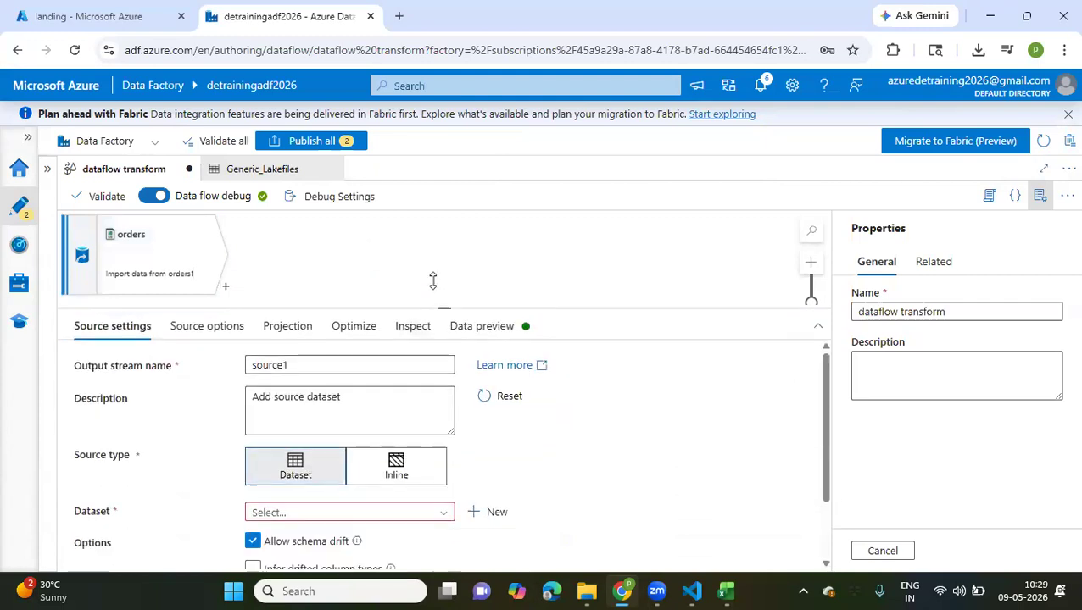
click(315, 339)
key(ctrl+a)
text(cus)
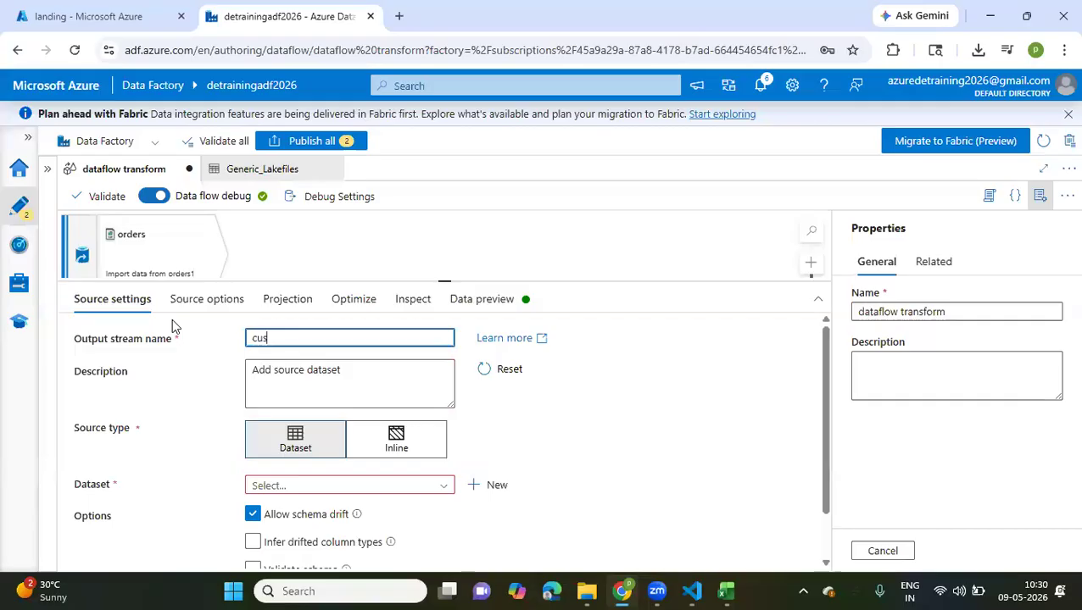
text(tomers1)
Start a new dataset for the customers1 source on Azure Data Lake Storage Gen2 in DelimitedText format
click(491, 485)
scroll(780, 332, down, 2)
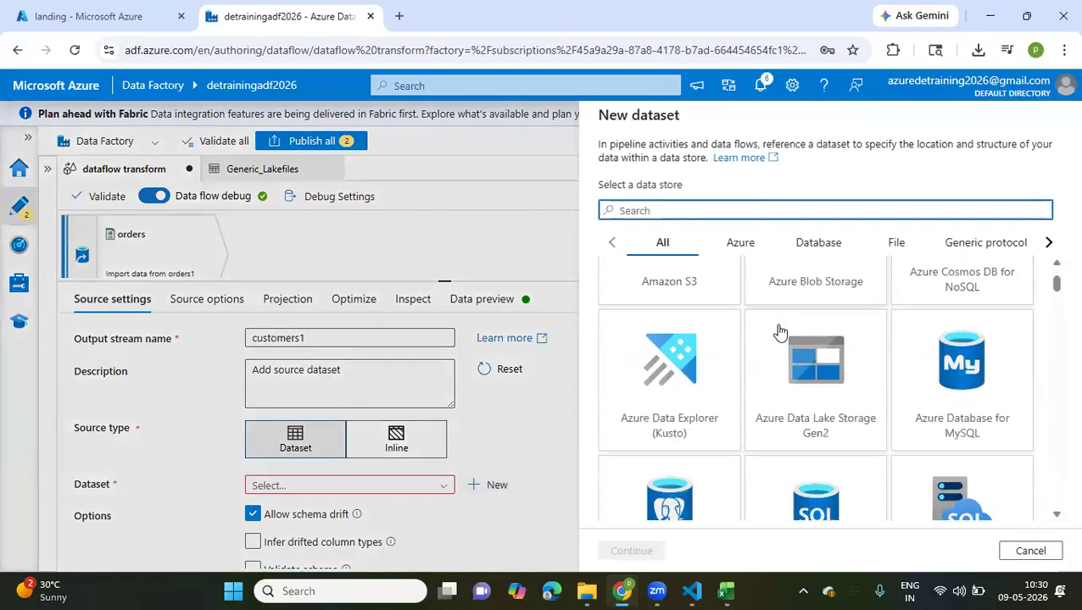
click(811, 382)
click(642, 555)
click(811, 244)
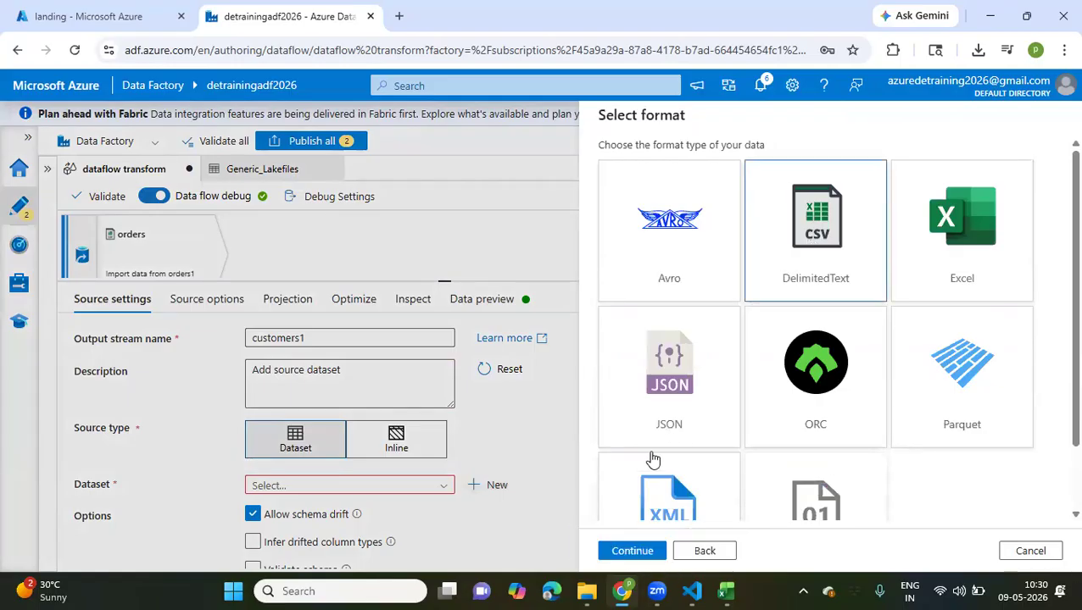
click(632, 552)
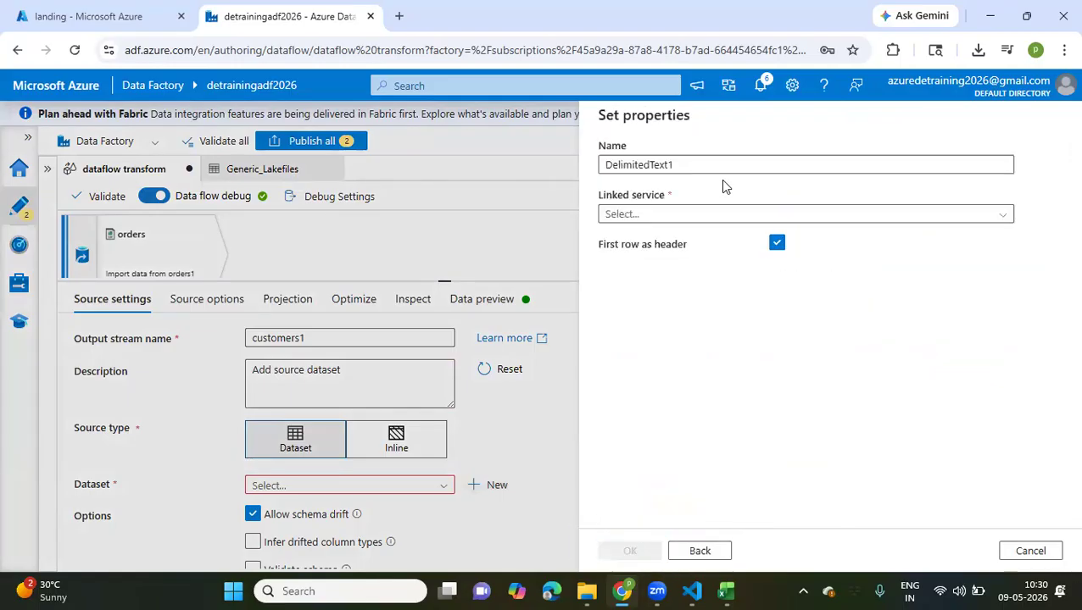
Name the new dataset customers1 and select ADLS_LS as its linked service
drag(676, 164, 566, 165)
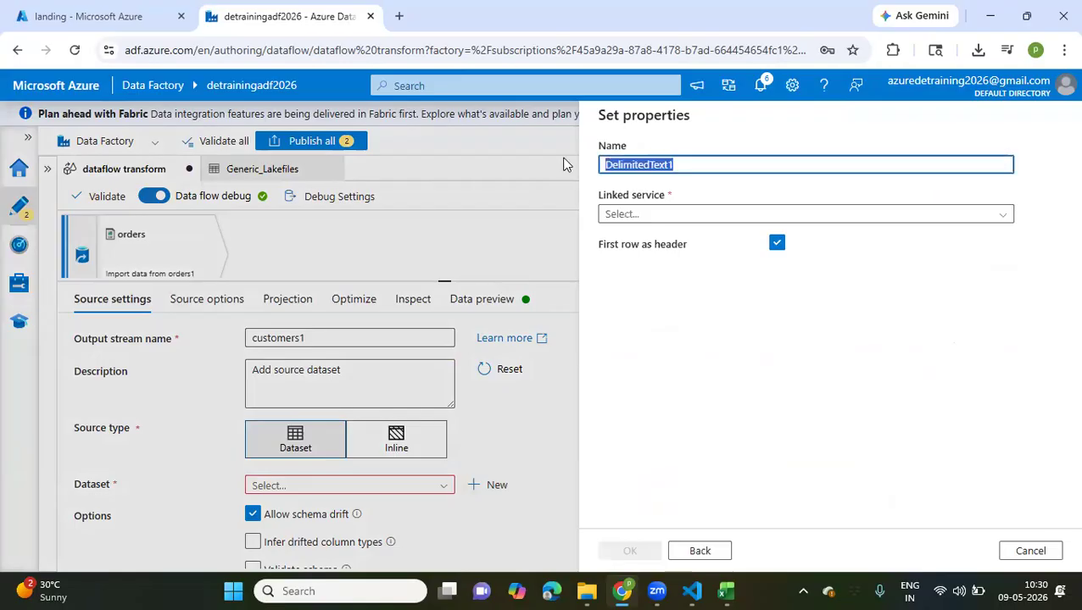
text(cust)
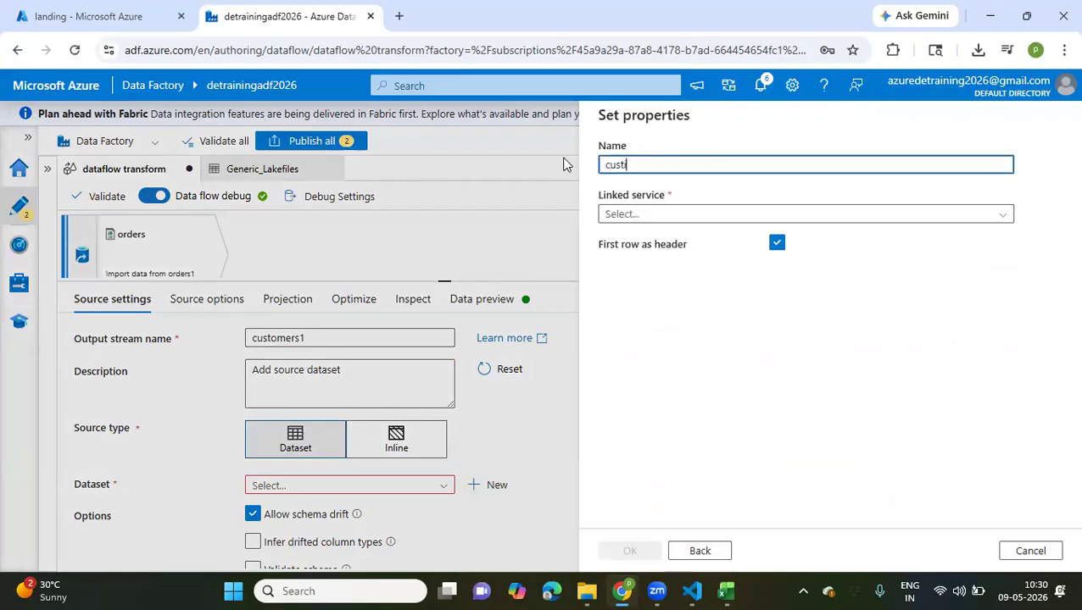
text(omers1)
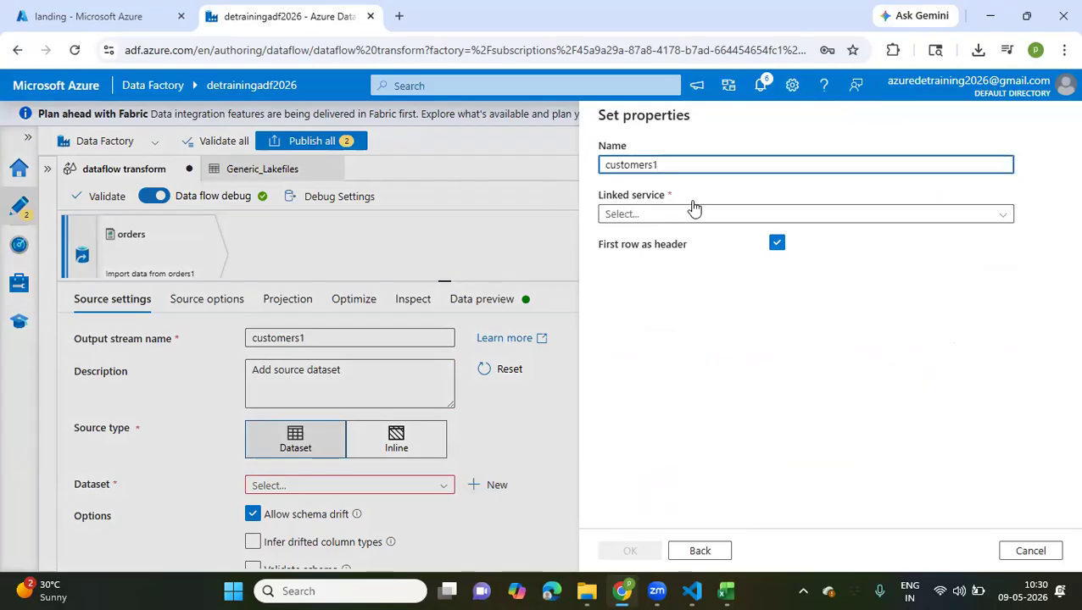
click(686, 217)
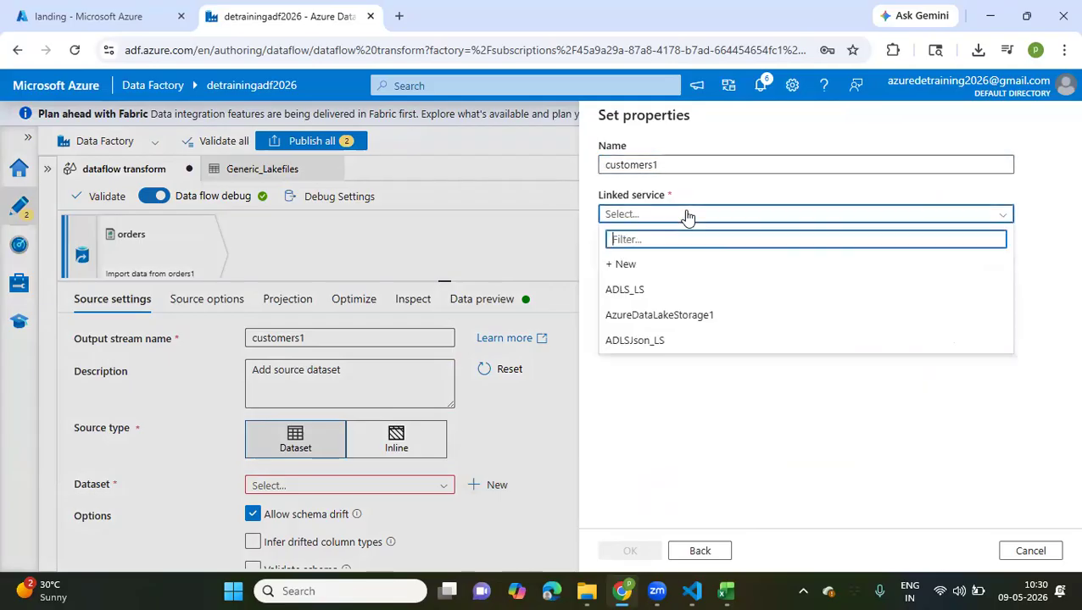
click(644, 289)
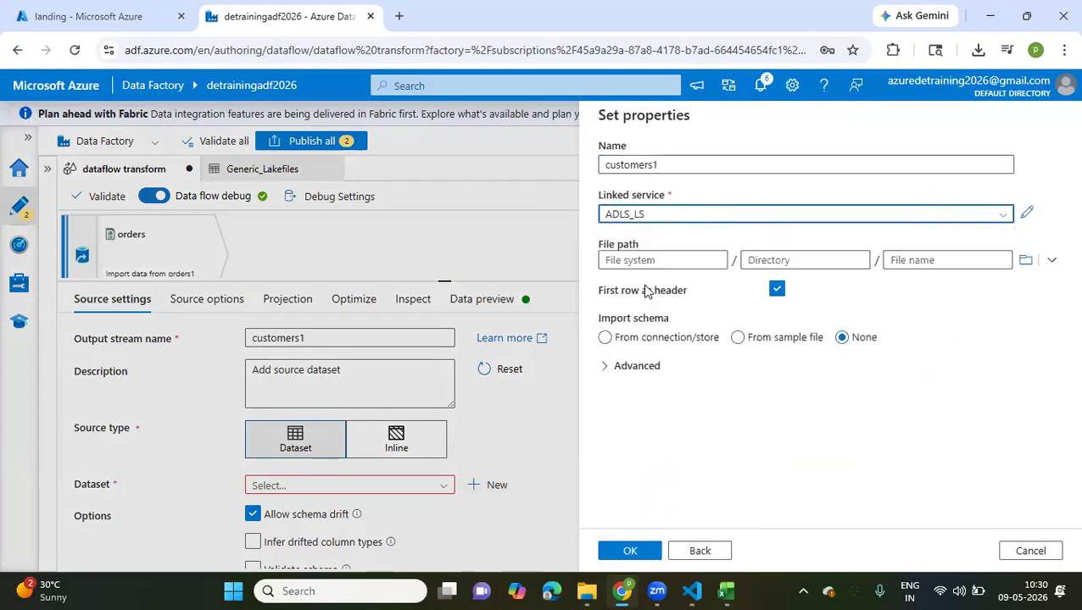
Set the dataset's file path to landing/2026/05/09/customers.csv and create the dataset
click(1025, 260)
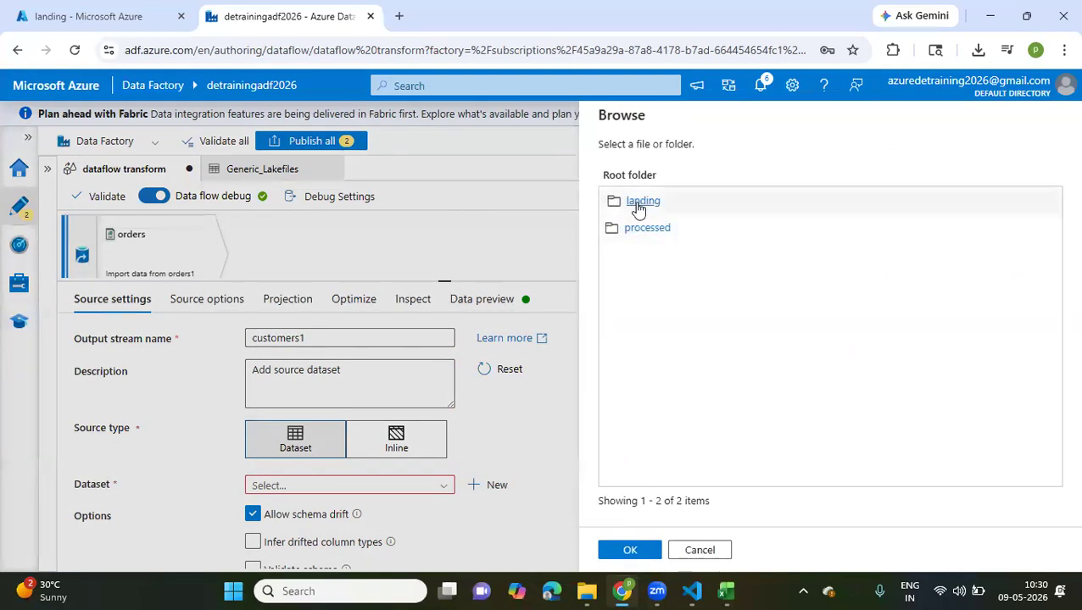
double_click(642, 205)
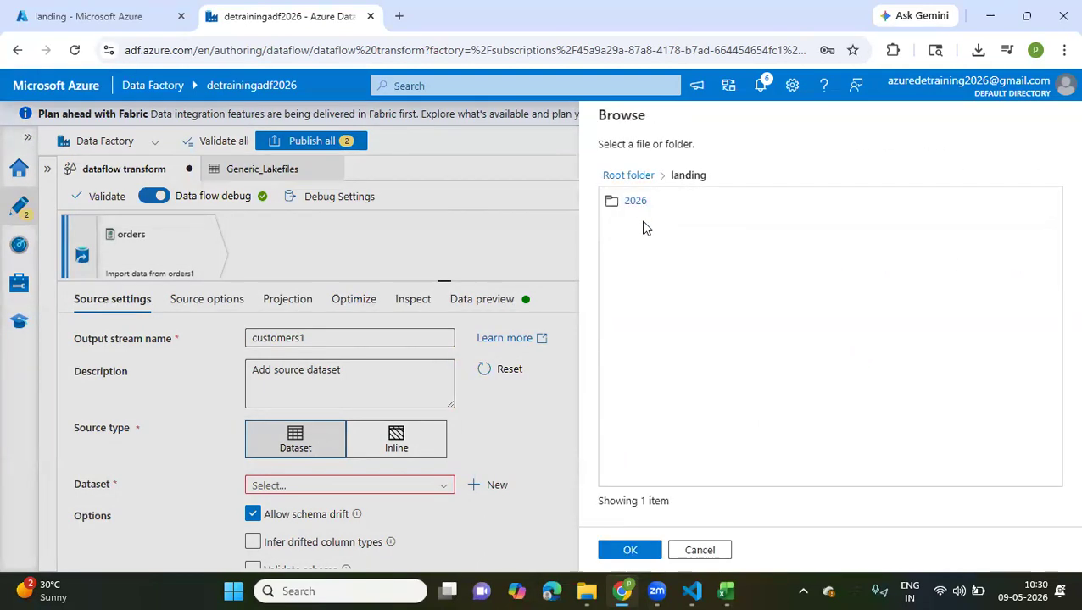
double_click(636, 201)
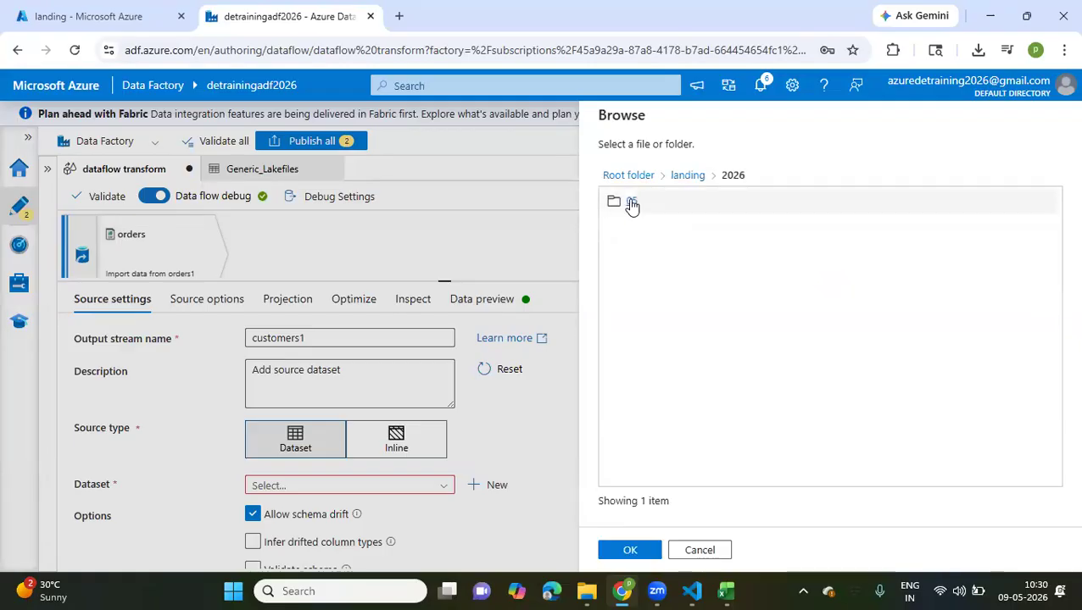
double_click(632, 204)
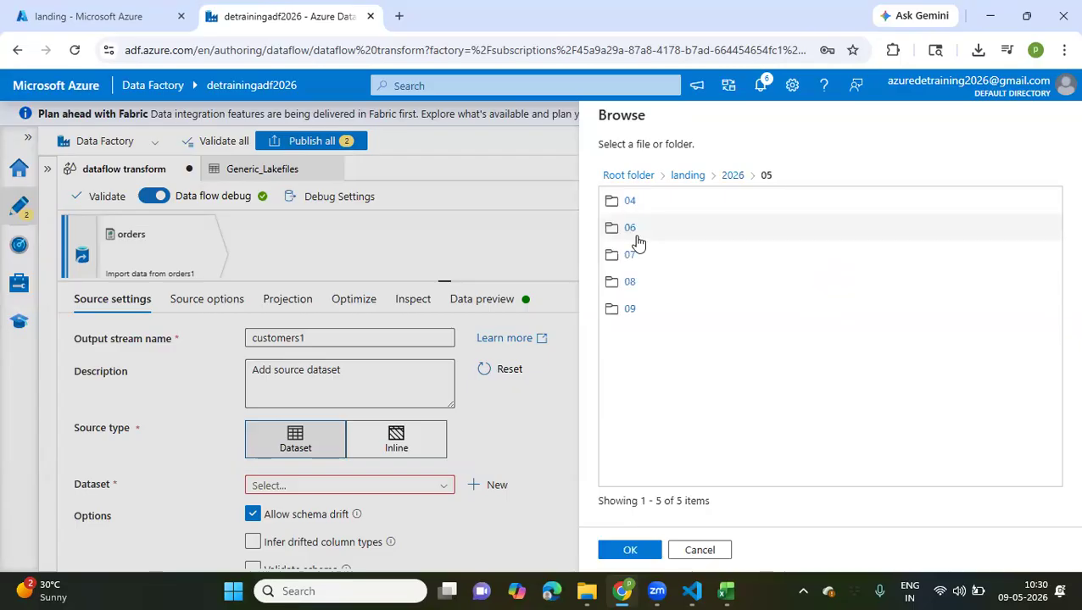
double_click(629, 309)
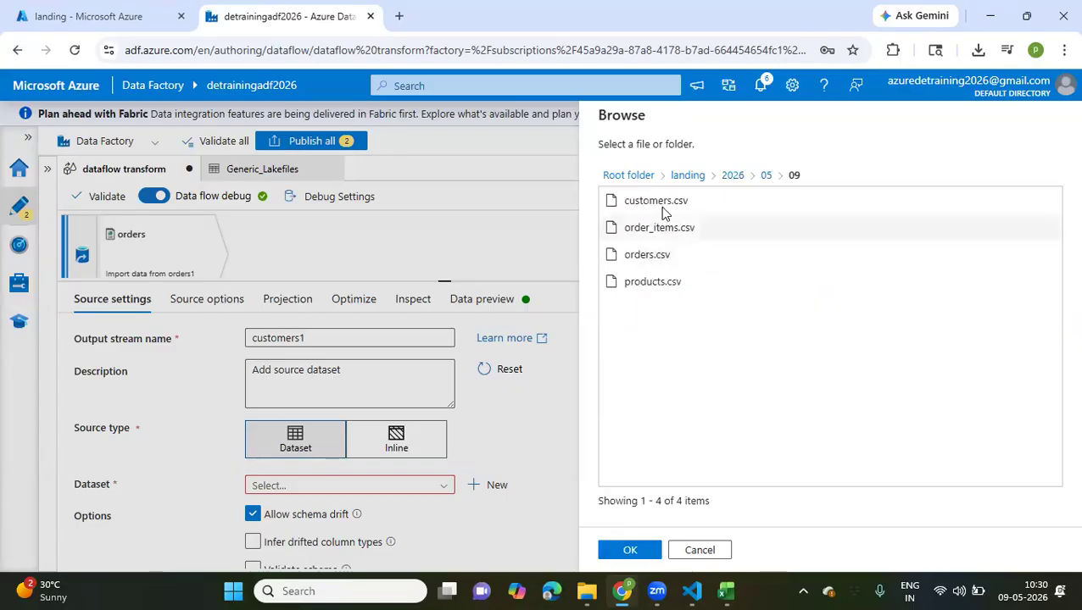
click(661, 206)
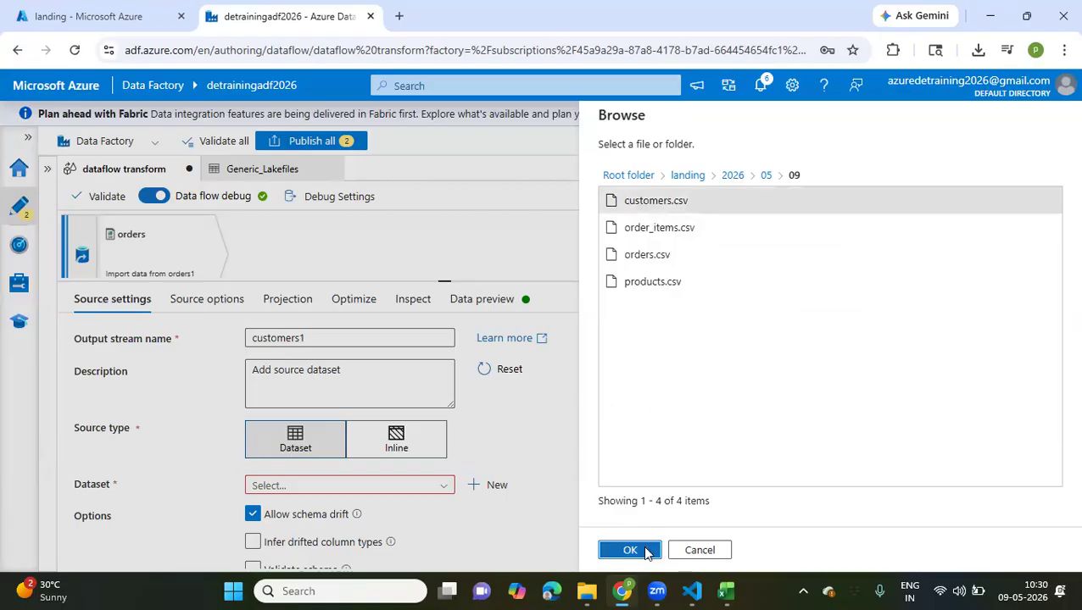
click(645, 551)
click(646, 552)
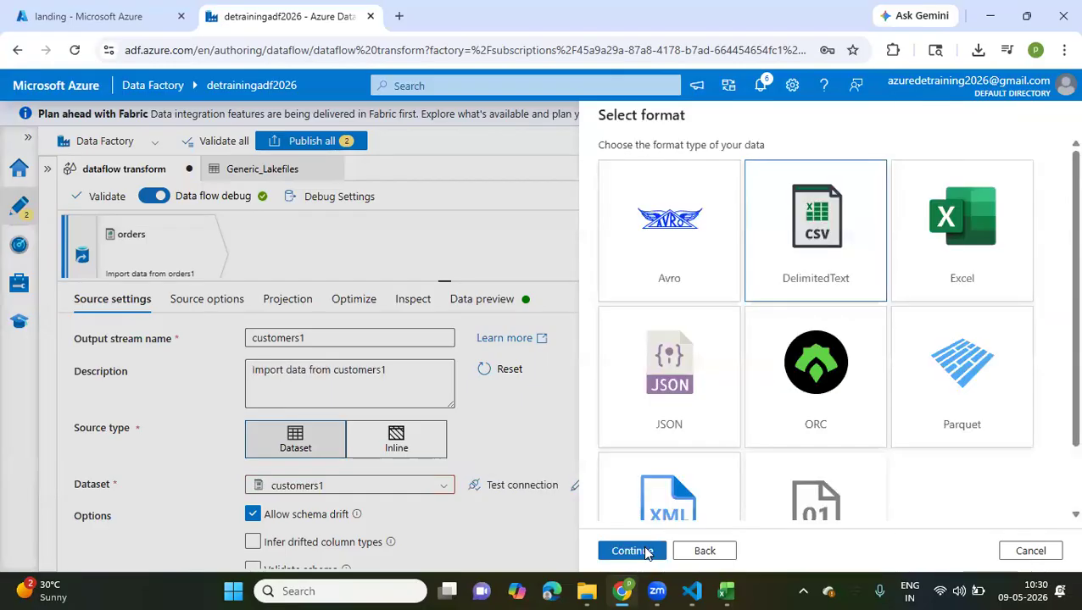
Review the customers1 source's settings, options and projected columns, and load its data preview
scroll(627, 458, down, 2)
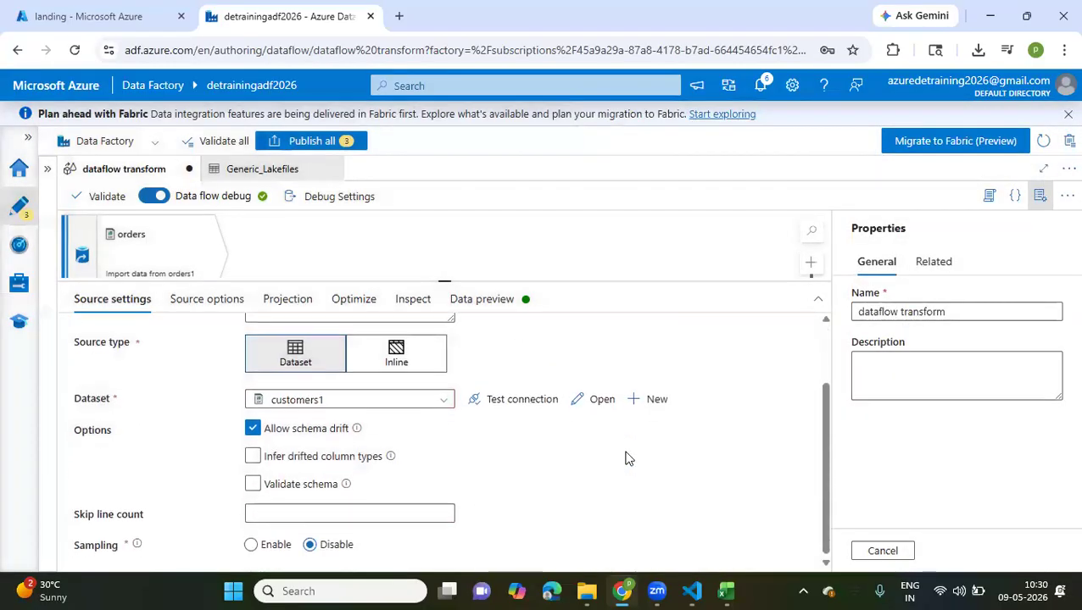
scroll(627, 458, up, 2)
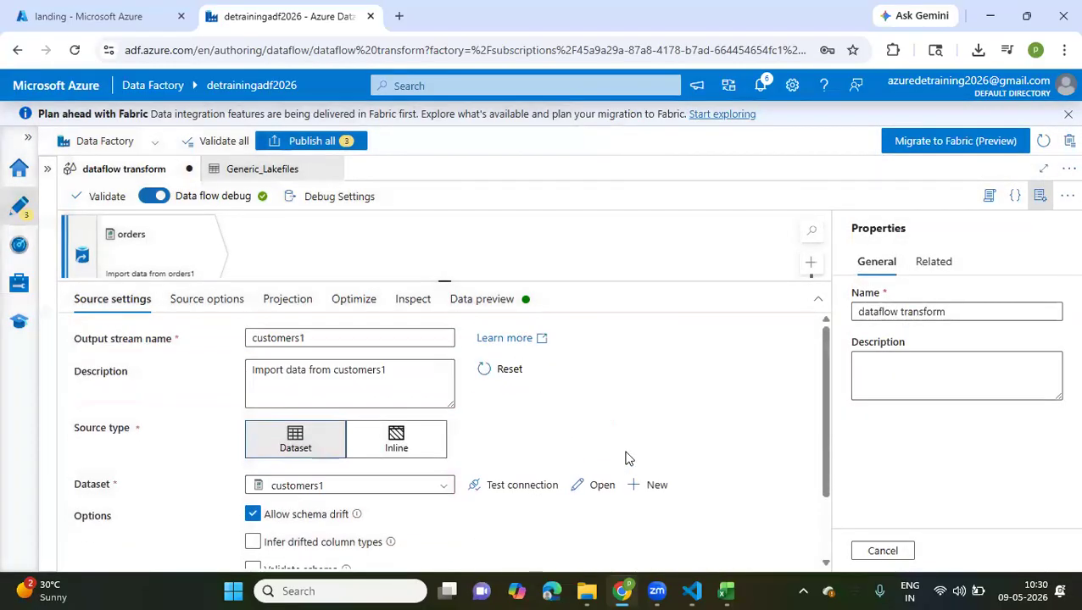
click(223, 307)
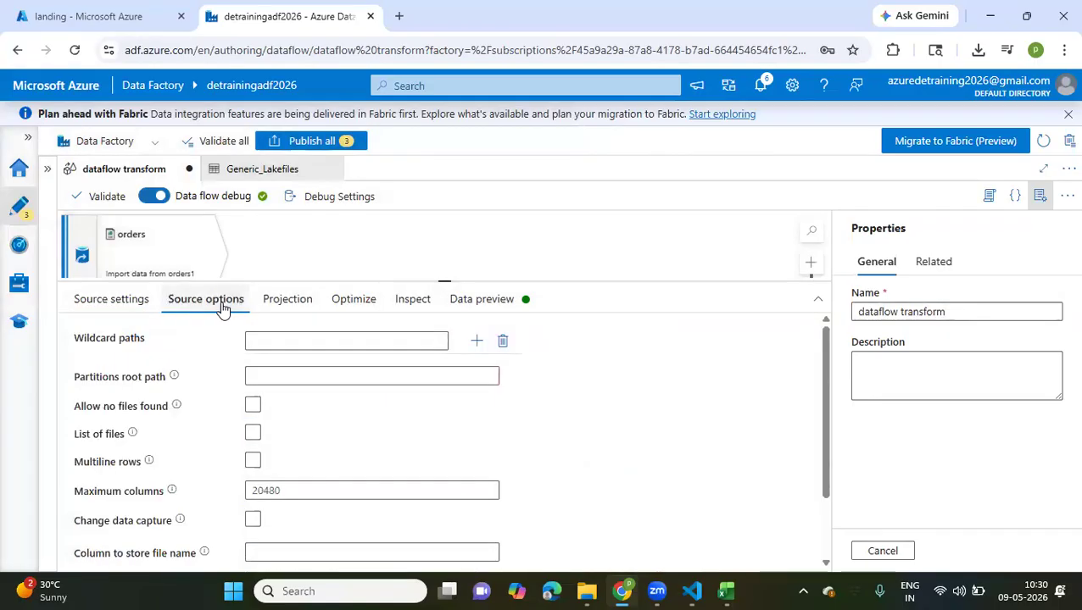
click(283, 302)
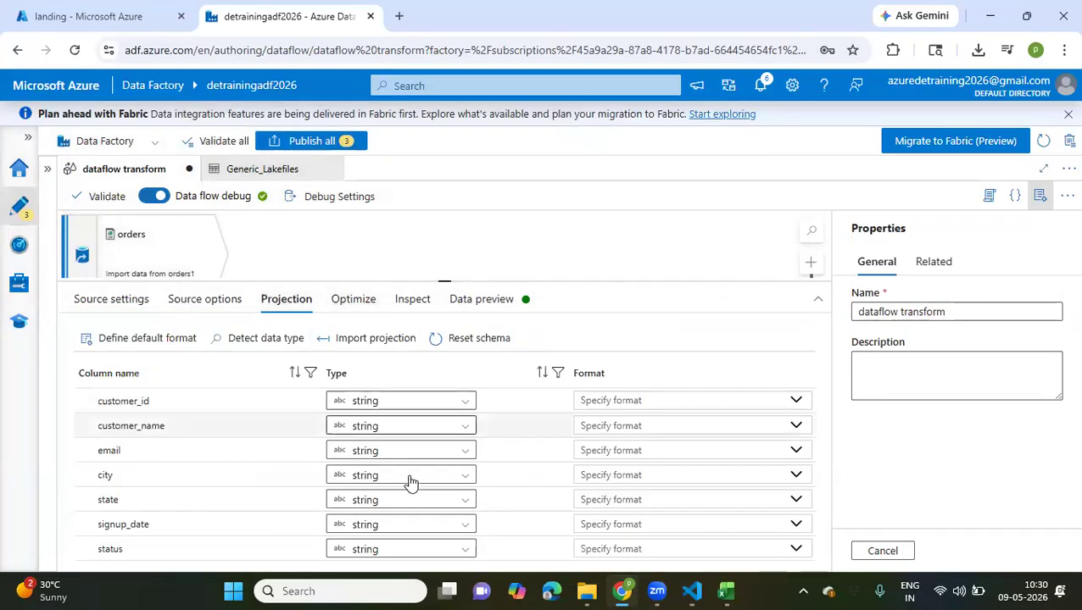
click(364, 304)
click(453, 305)
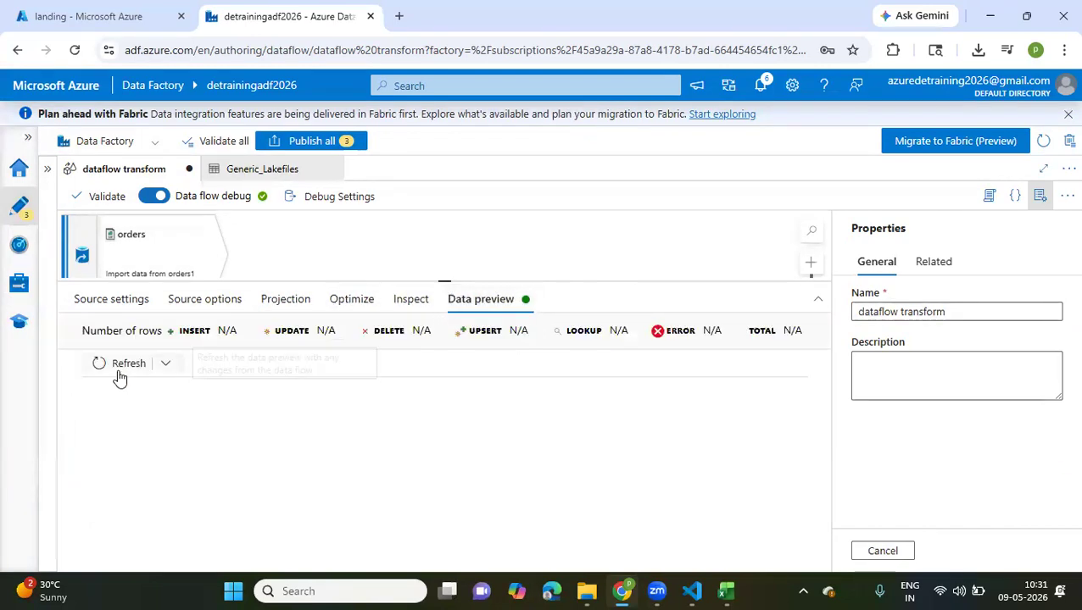
click(116, 366)
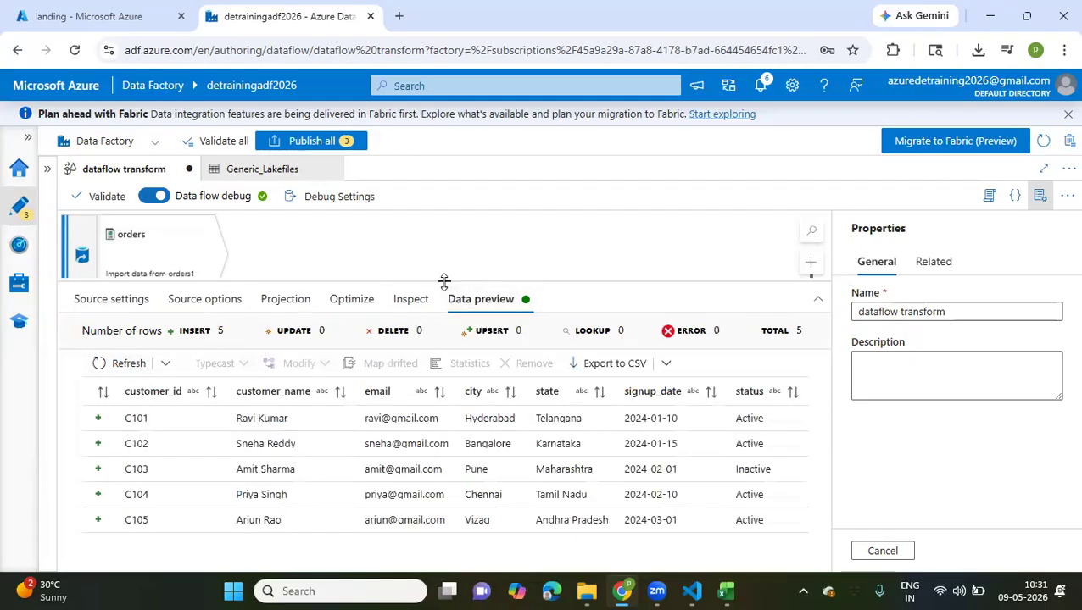
Add a Join transformation after the orders source and name its output stream orderscustomers
drag(442, 282, 403, 420)
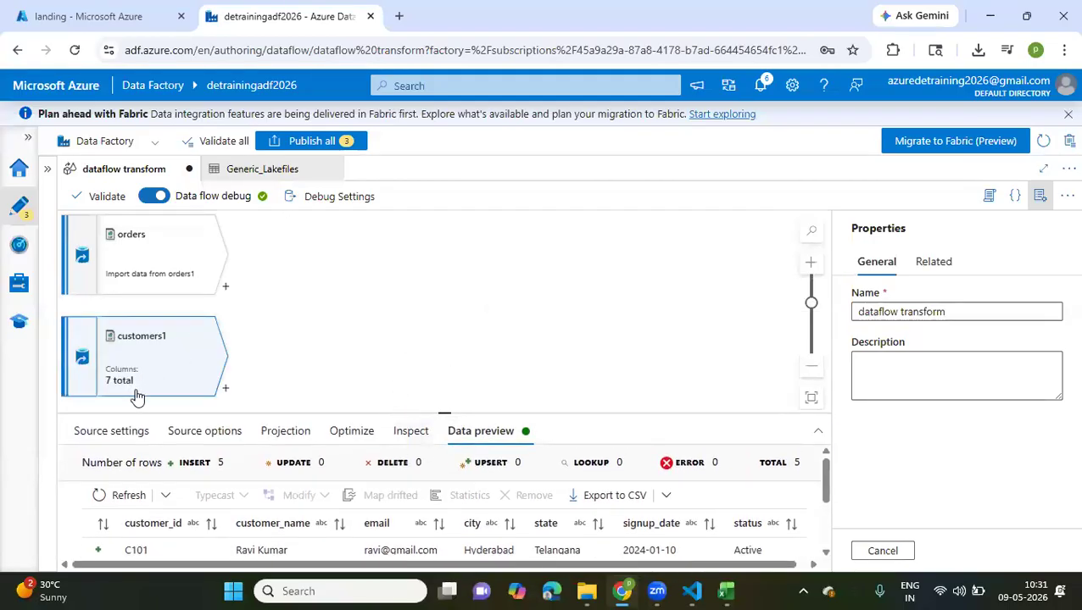
click(225, 289)
click(226, 289)
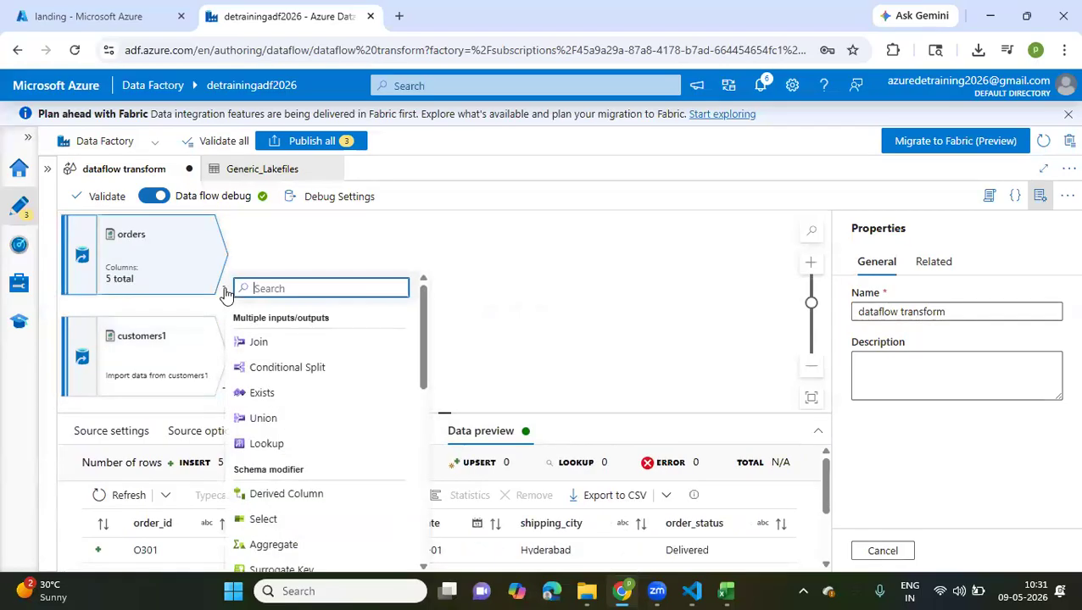
click(271, 342)
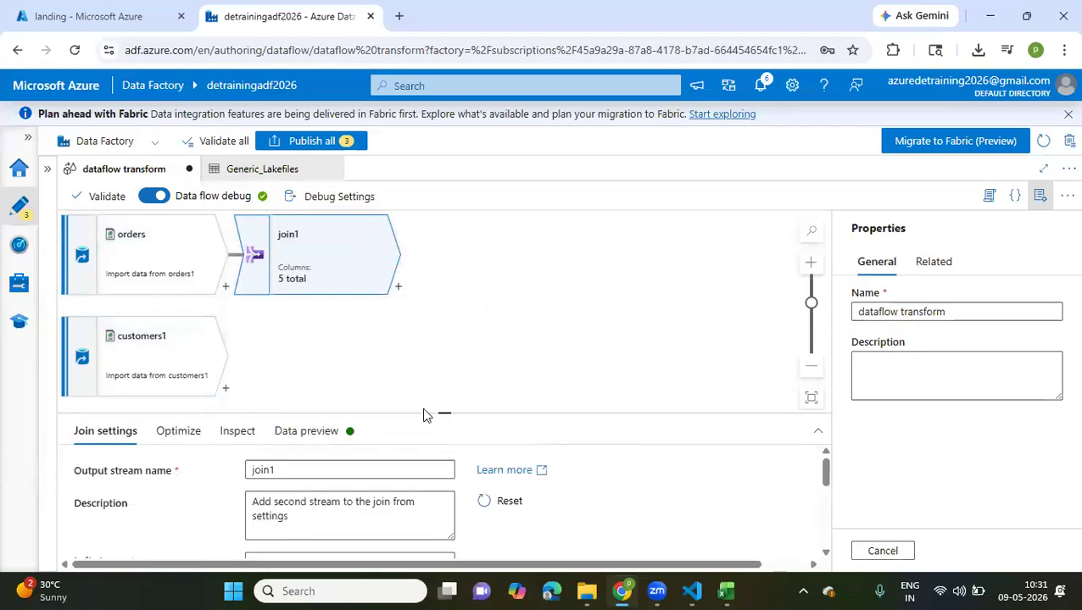
drag(441, 412, 480, 275)
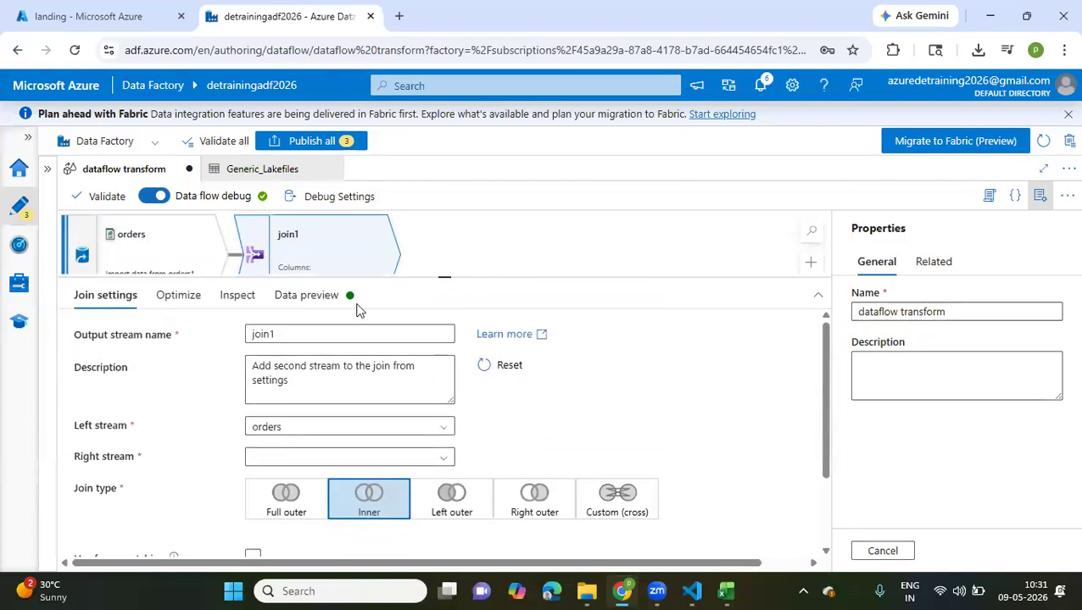
drag(280, 334, 232, 332)
text(o)
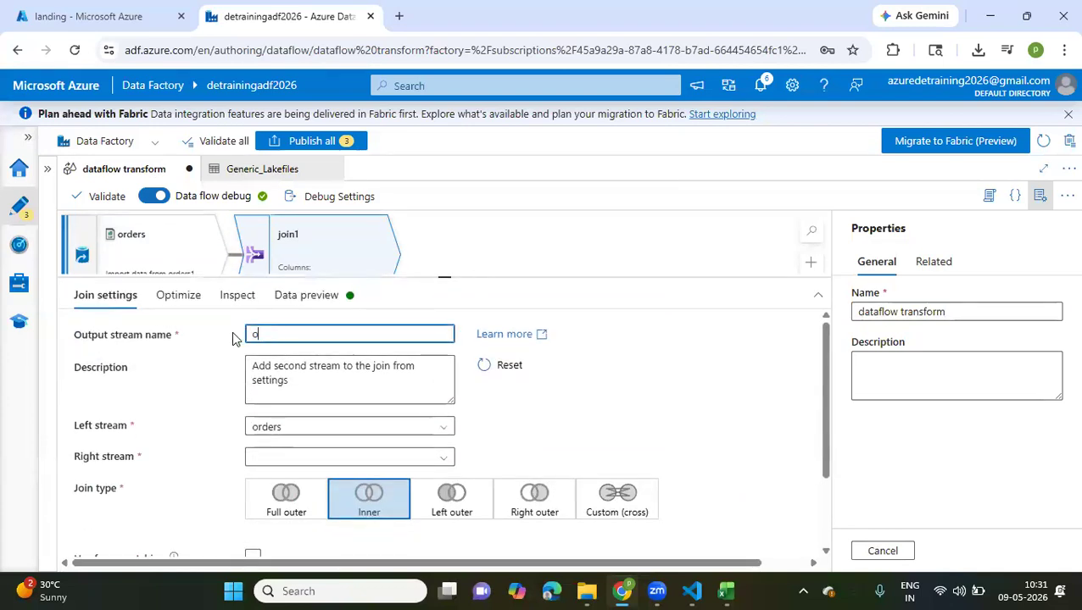
text(rderscustomers)
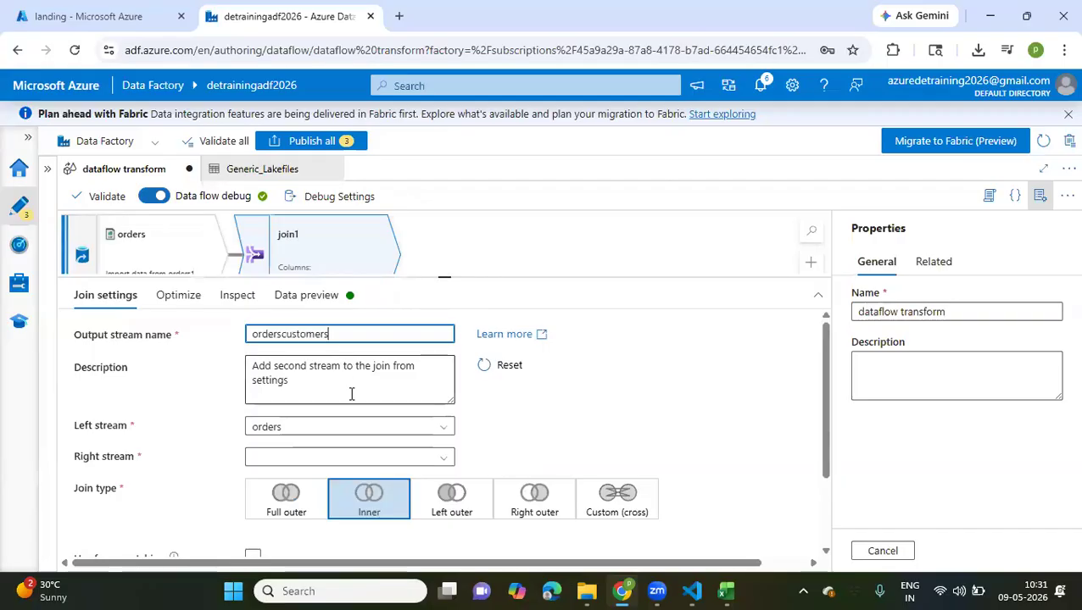
Set the join's left stream to orders and its right stream to customers1
scroll(351, 394, down, 1)
scroll(351, 394, down, 1)
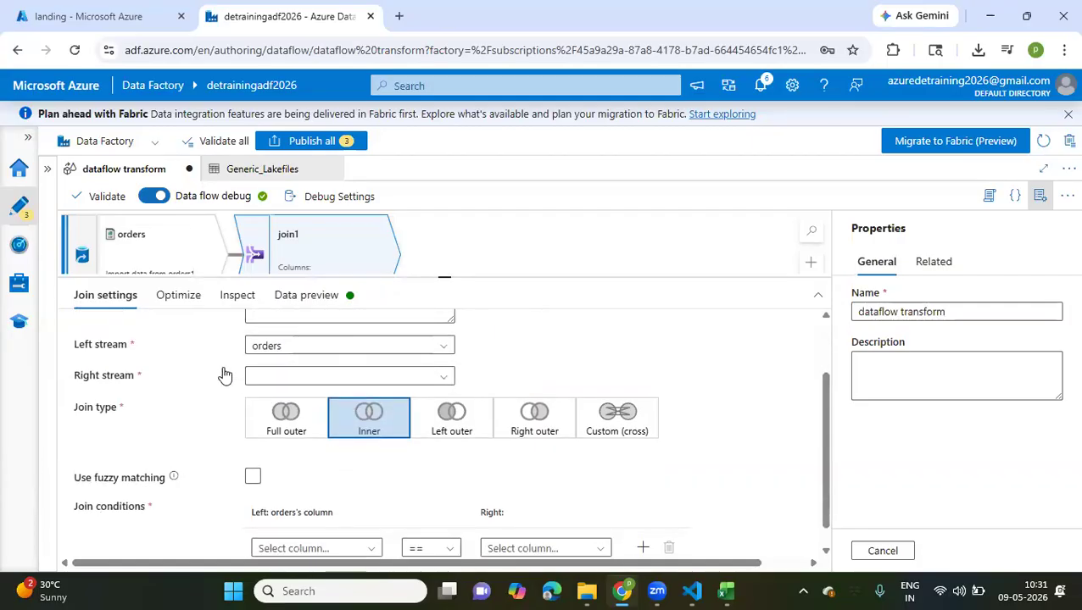
click(300, 349)
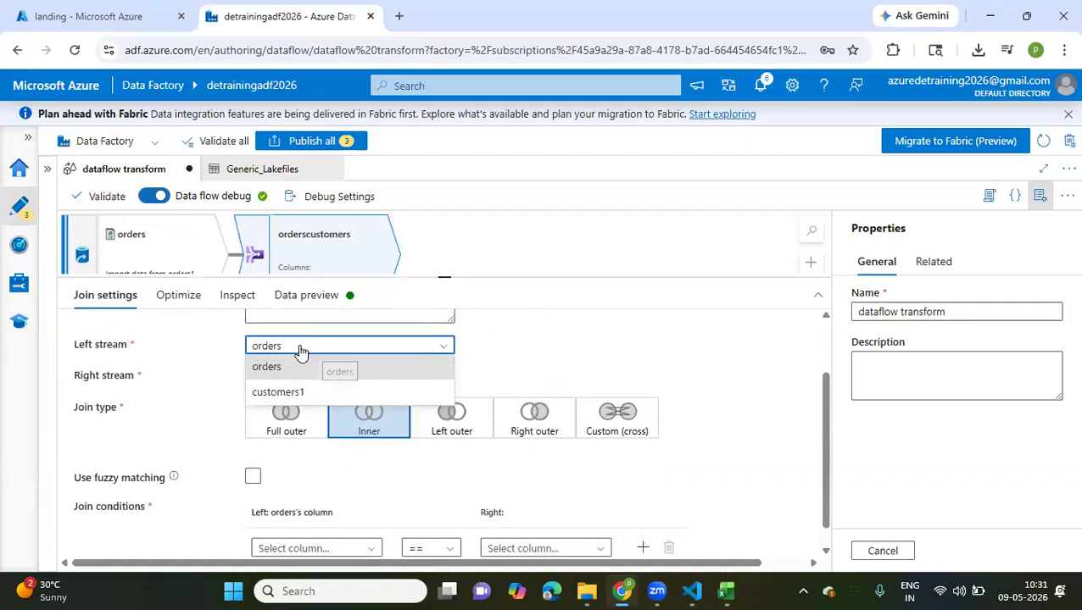
click(280, 369)
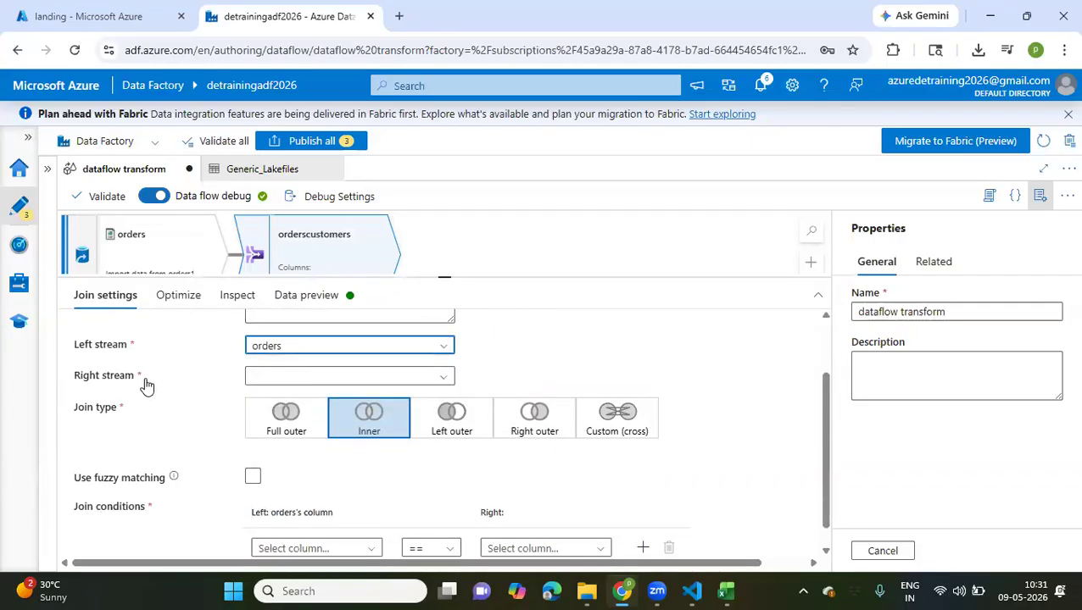
click(314, 380)
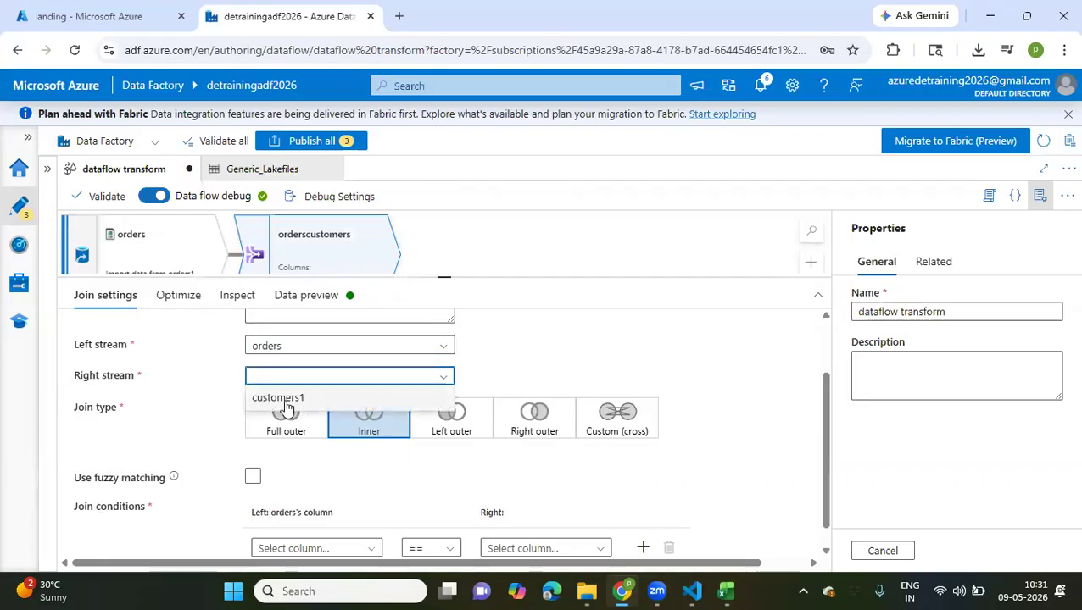
click(290, 407)
scroll(422, 439, down, 1)
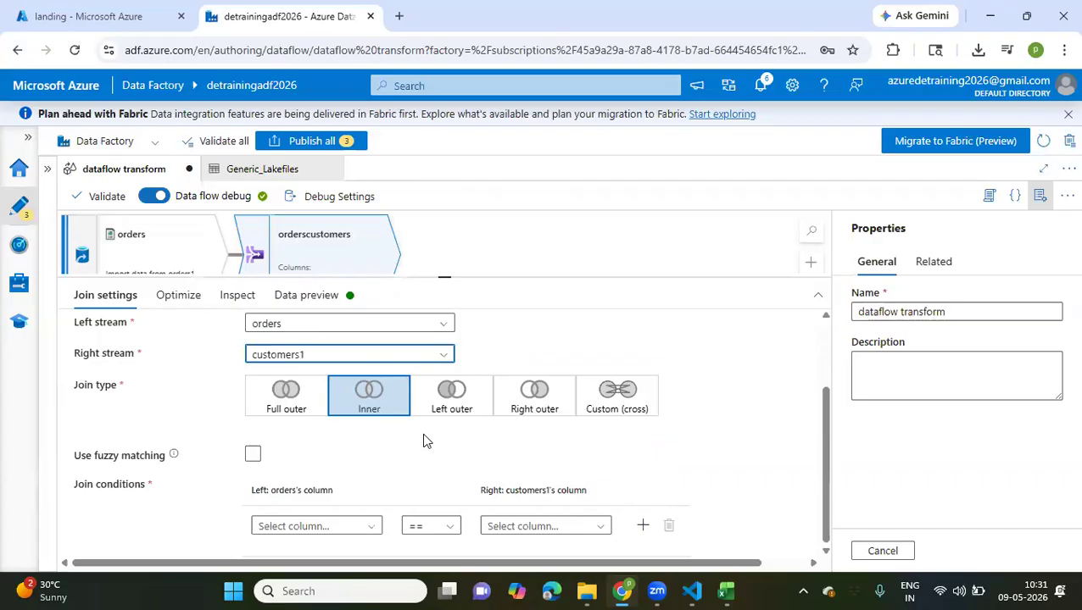
click(320, 330)
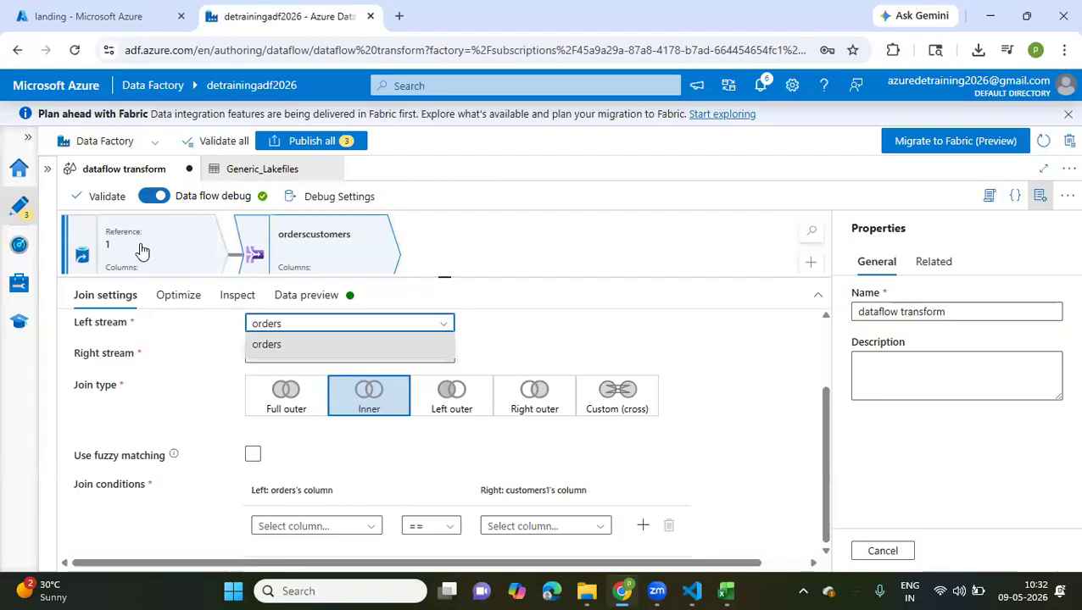
click(527, 329)
click(437, 359)
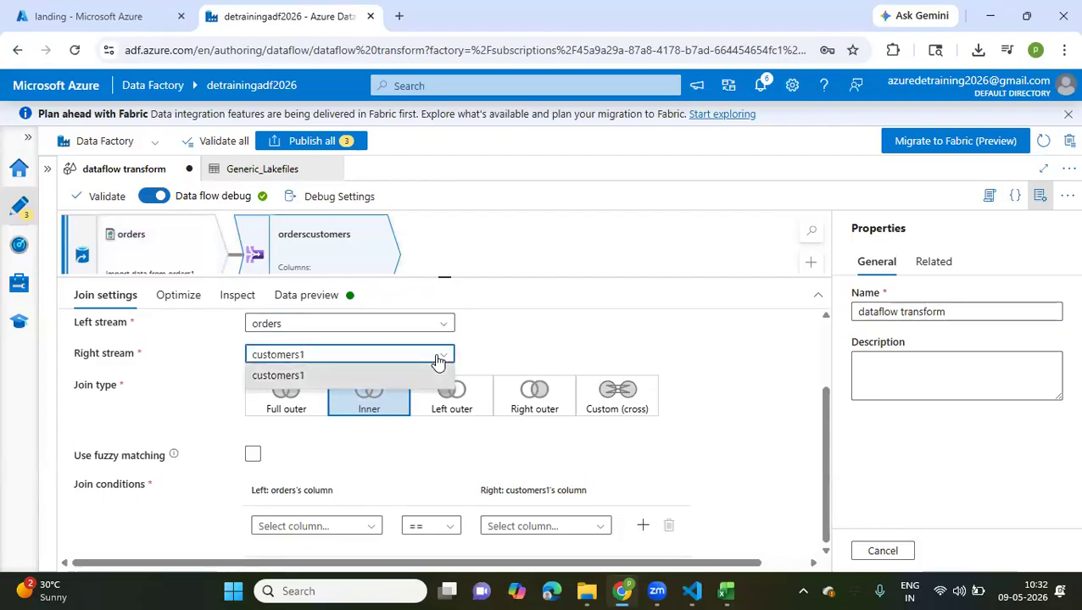
click(437, 359)
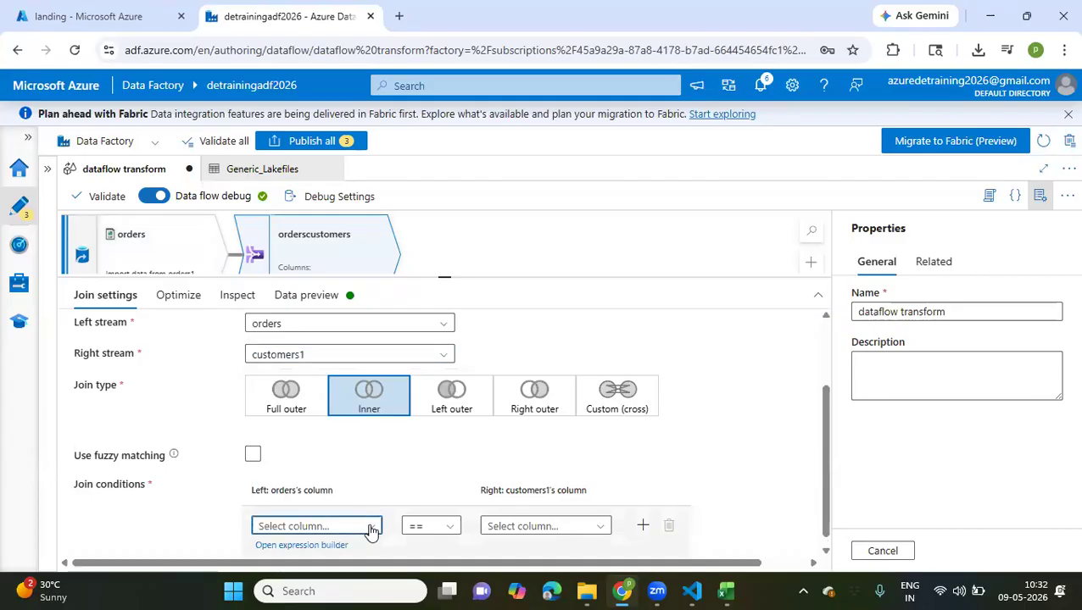
Set the join condition to orders' customer_id == customers1's customer_id
click(369, 528)
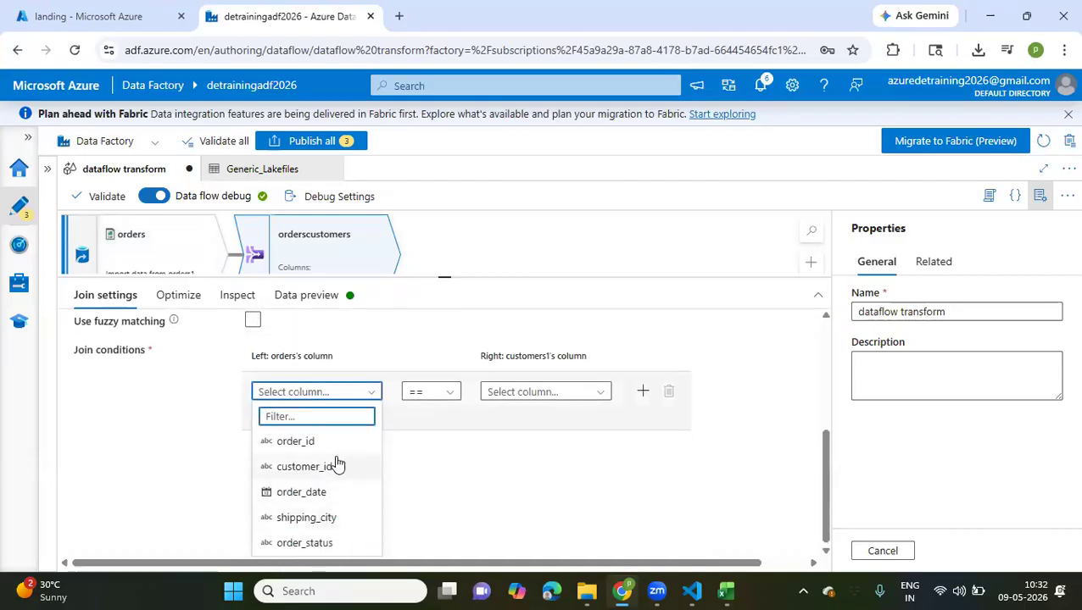
click(337, 465)
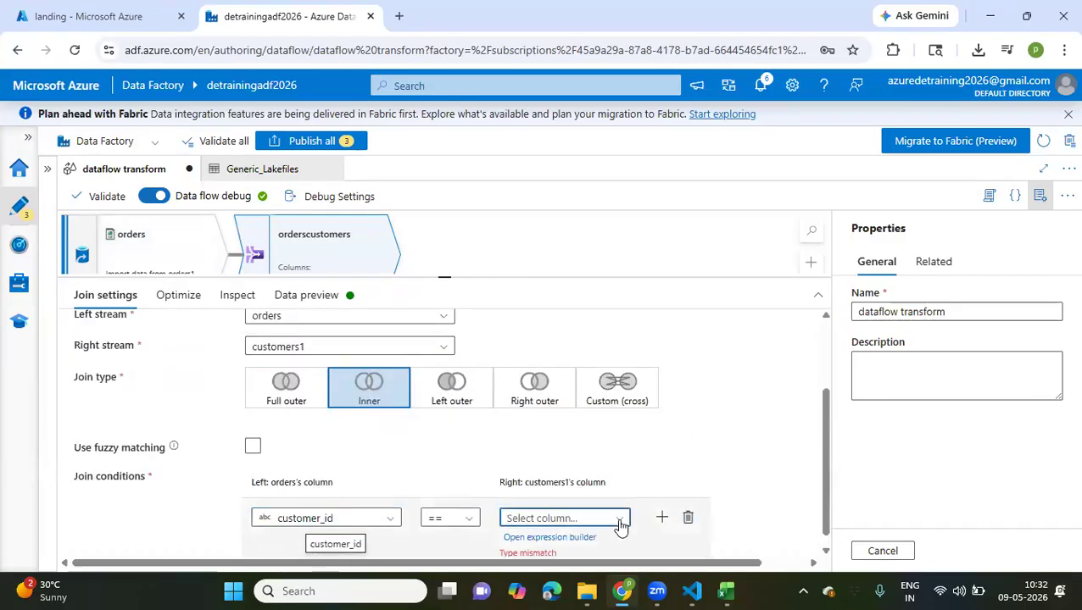
click(620, 525)
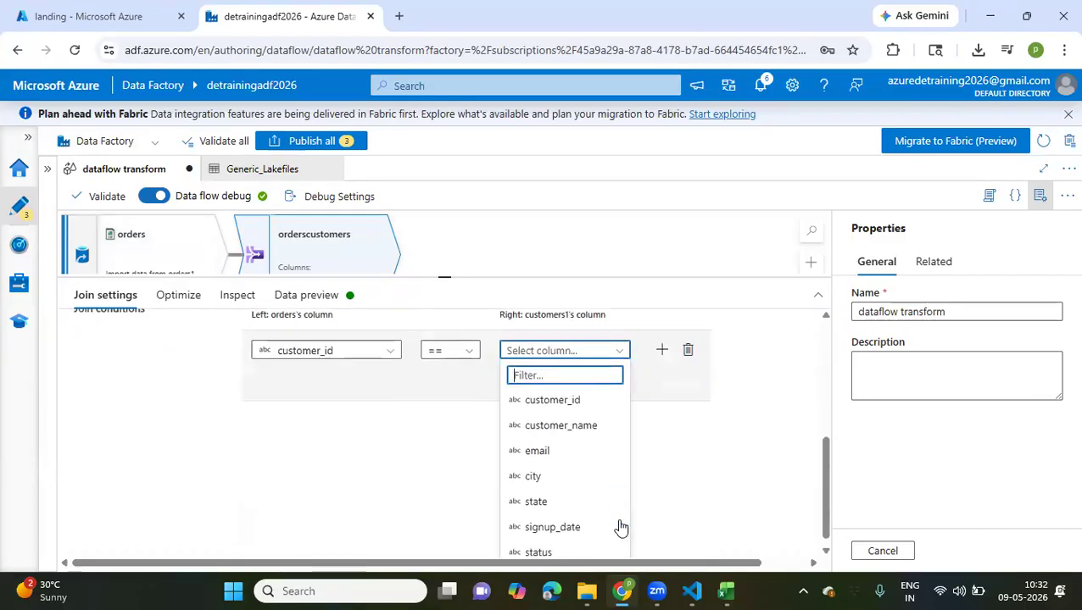
click(563, 392)
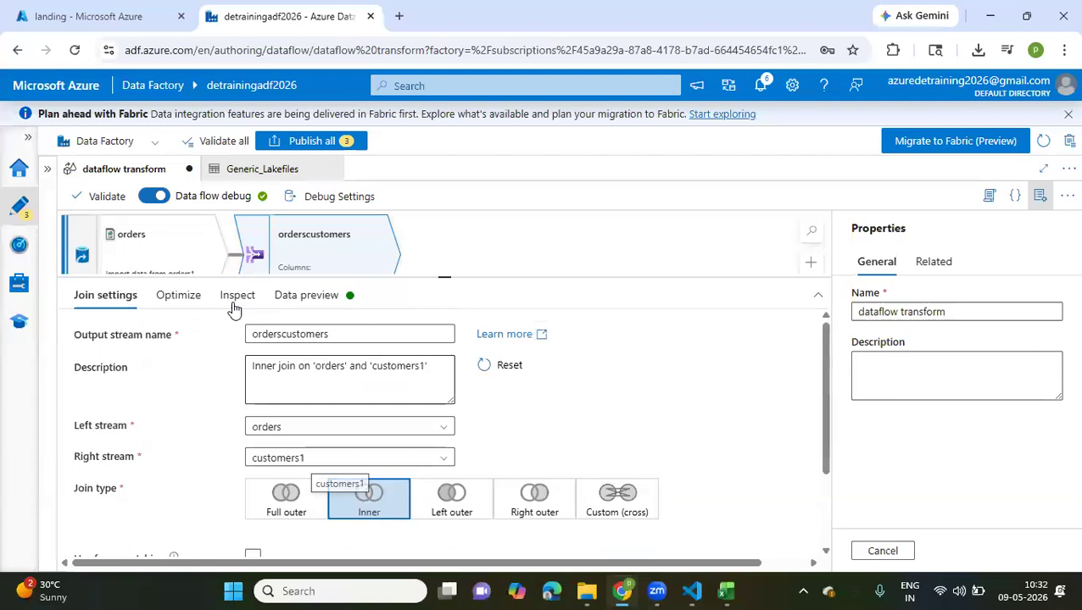
Review the orderscustomers join's optimization settings and inspect its output columns, their types and source streams
click(192, 311)
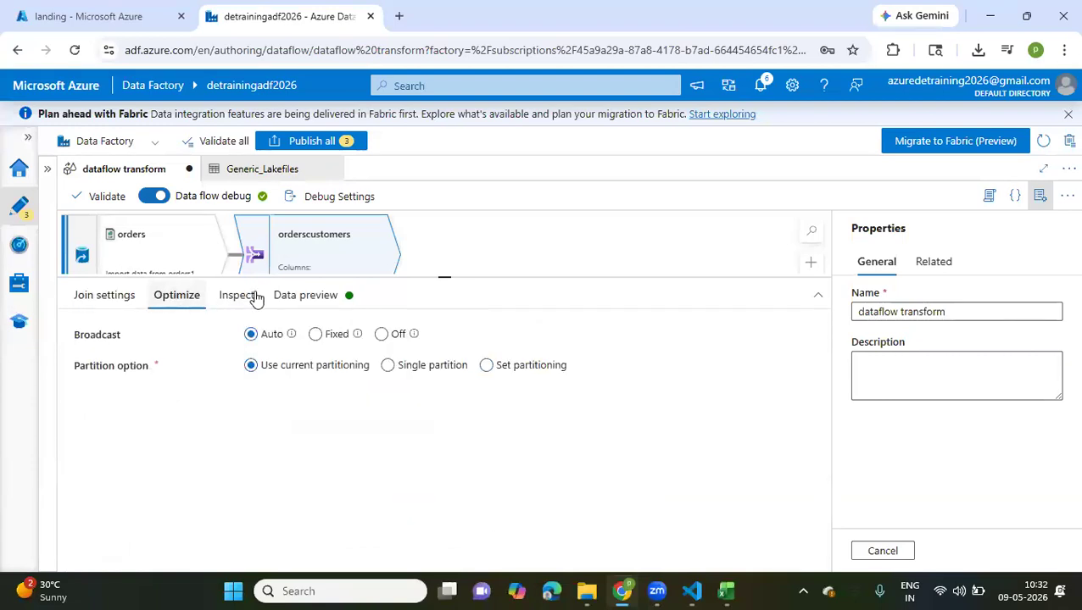
click(237, 297)
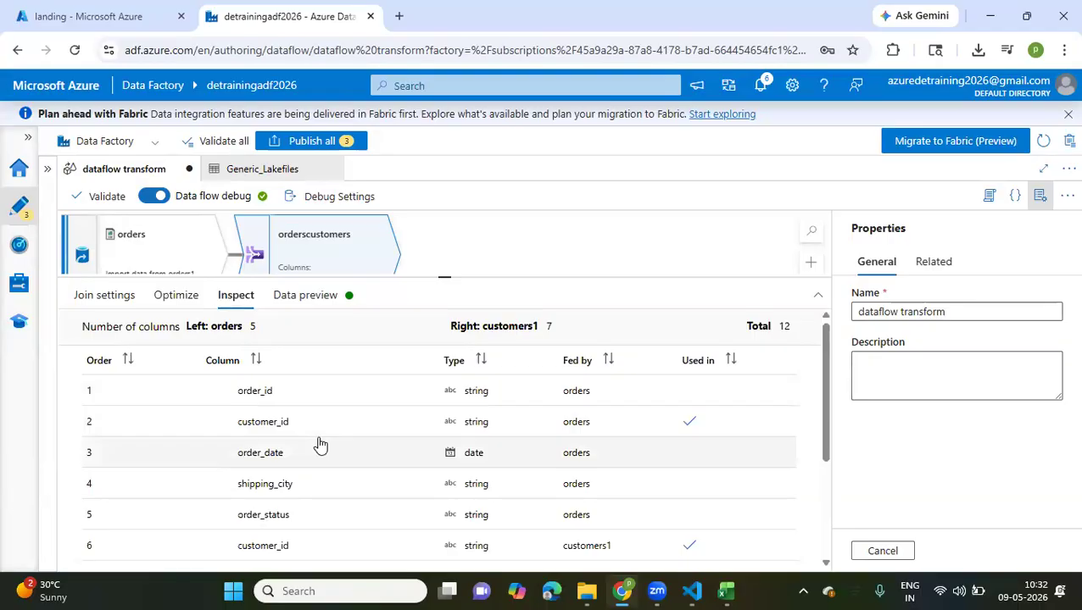
scroll(320, 445, down, 1)
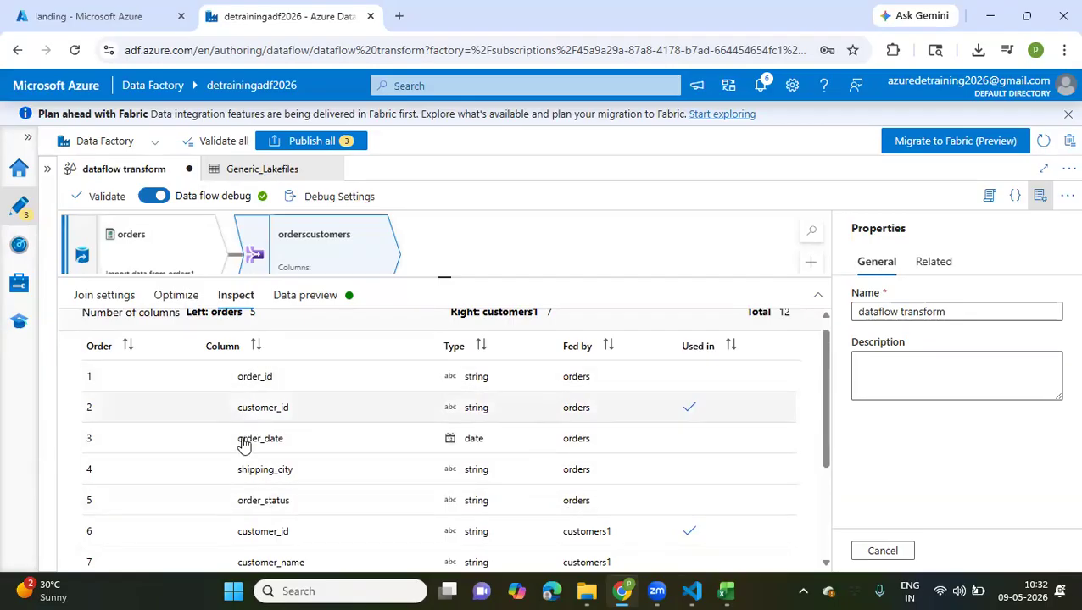
scroll(425, 501, down, 2)
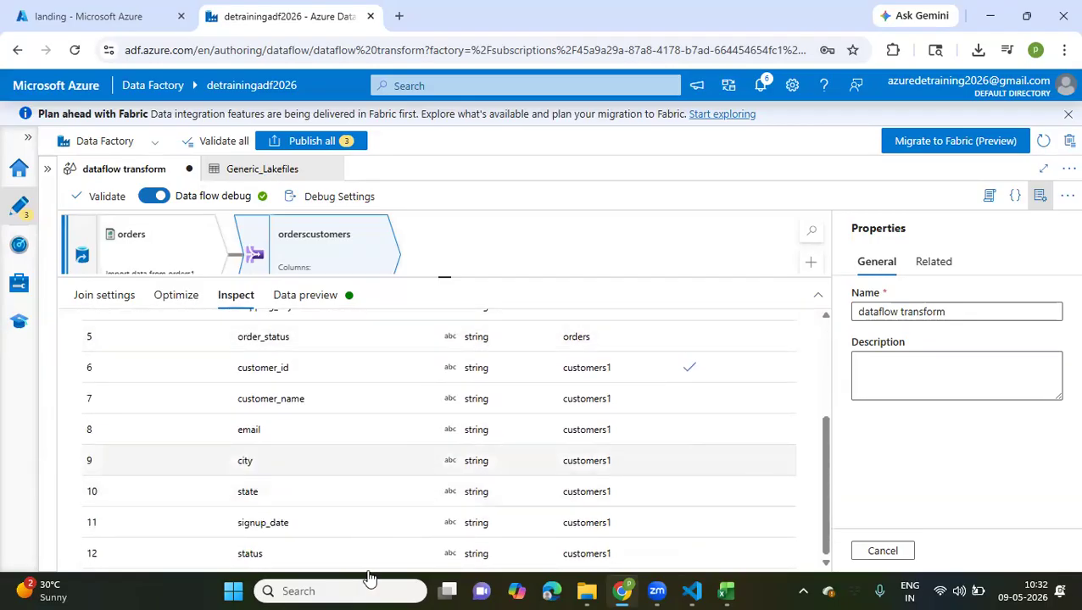
scroll(546, 463, up, 3)
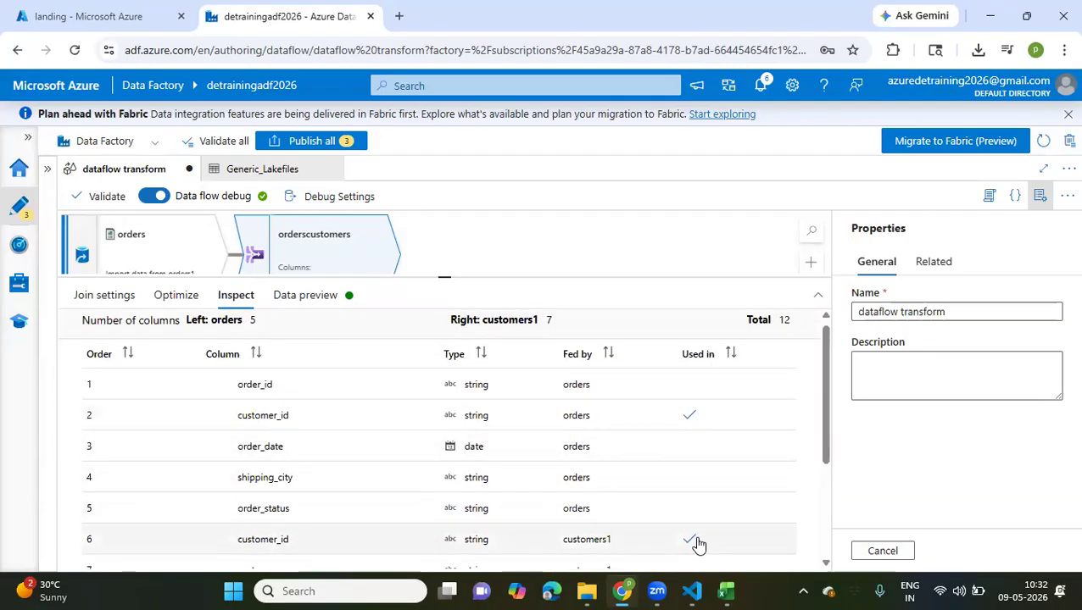
scroll(742, 452, down, 5)
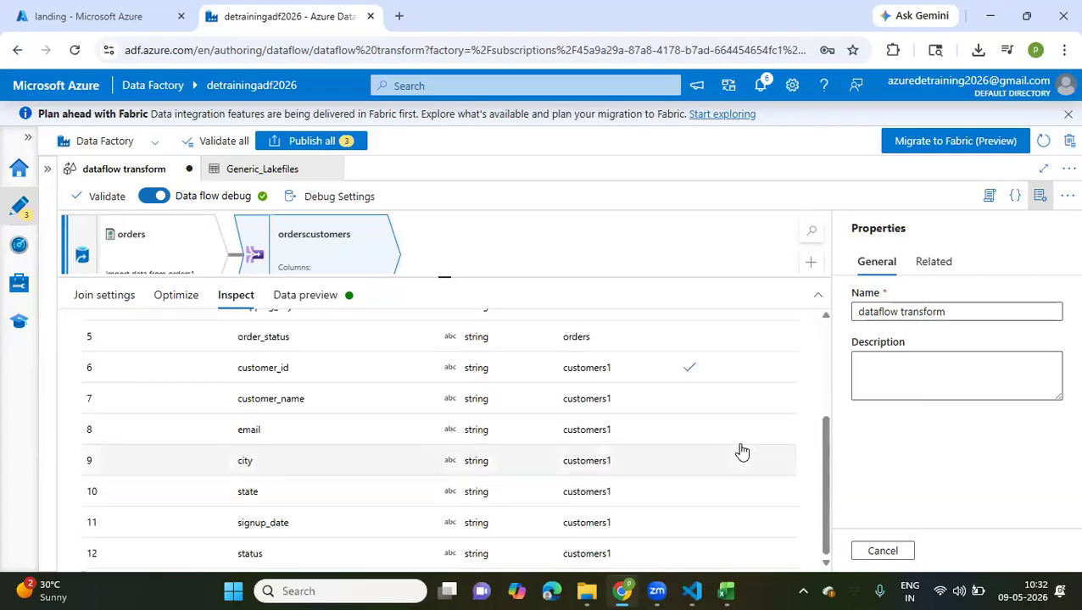
scroll(742, 452, up, 5)
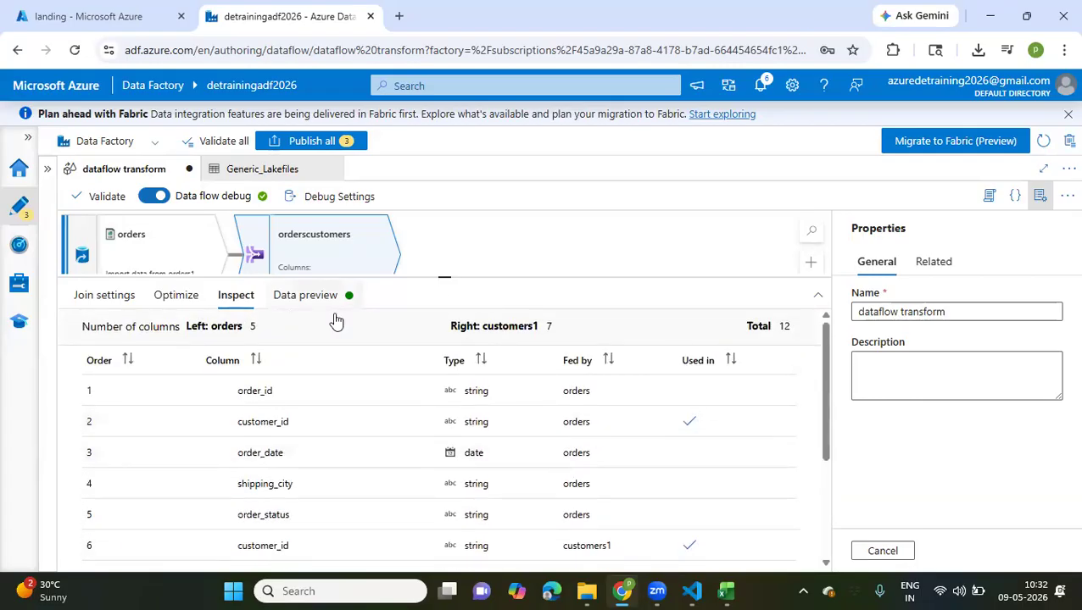
Load the data preview of the orderscustomers join and look through the joined columns
click(305, 295)
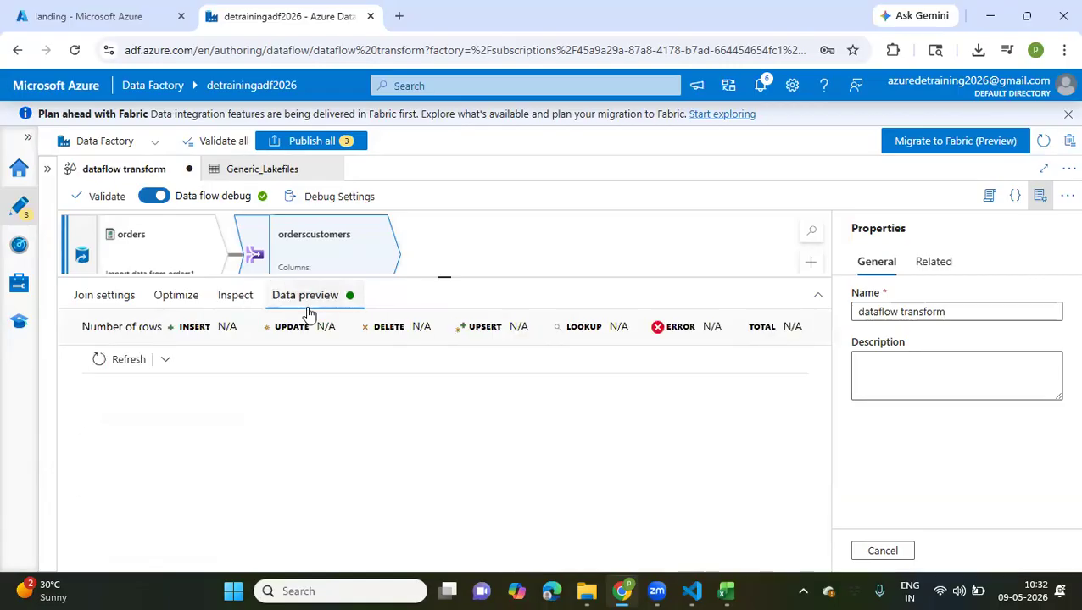
click(101, 363)
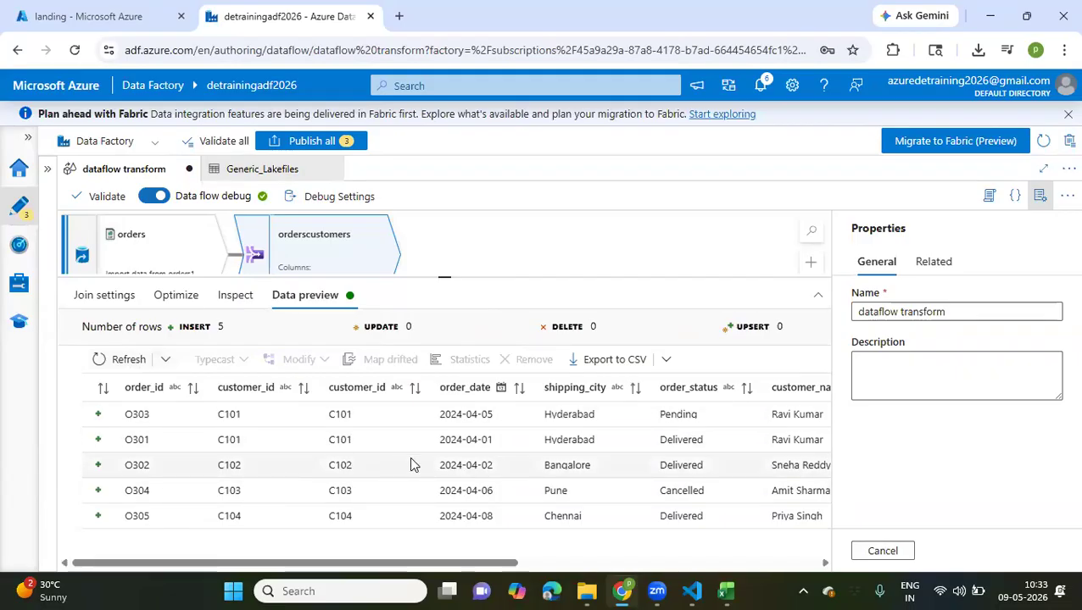
scroll(410, 465, right, 3)
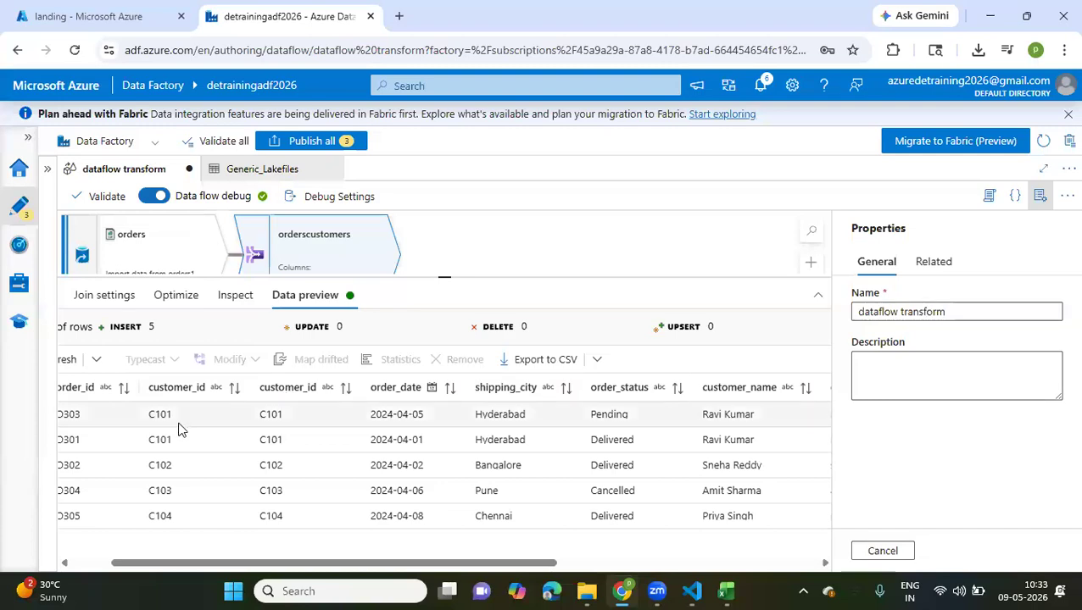
scroll(345, 485, right, 4)
scroll(345, 485, right, 12)
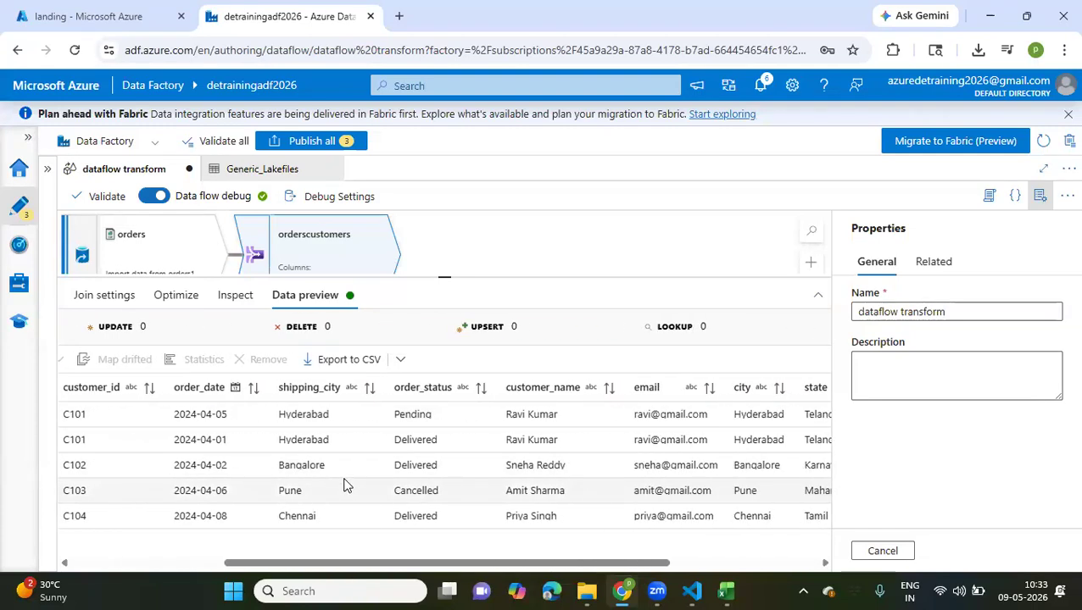
Add a Select transformation to the output of the orderscustomers join
scroll(344, 485, left, 10)
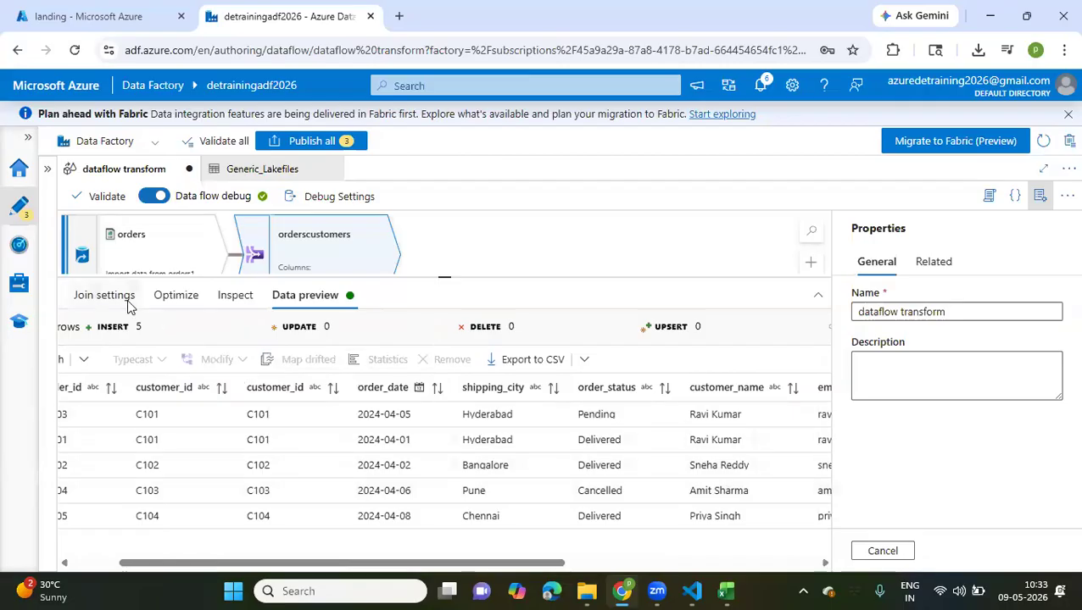
click(105, 295)
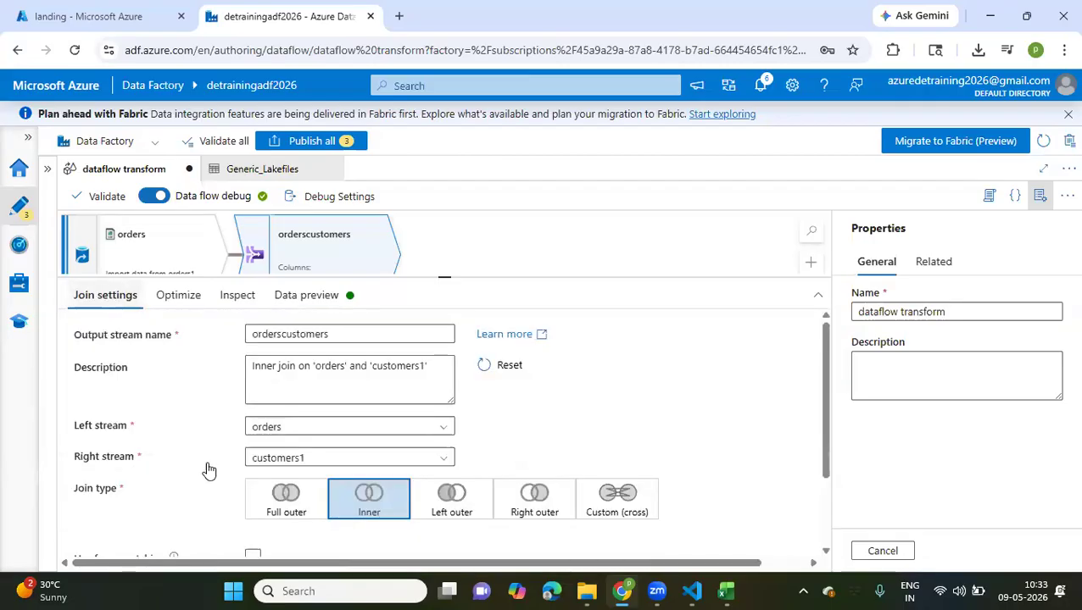
scroll(208, 471, down, 2)
scroll(206, 468, up, 3)
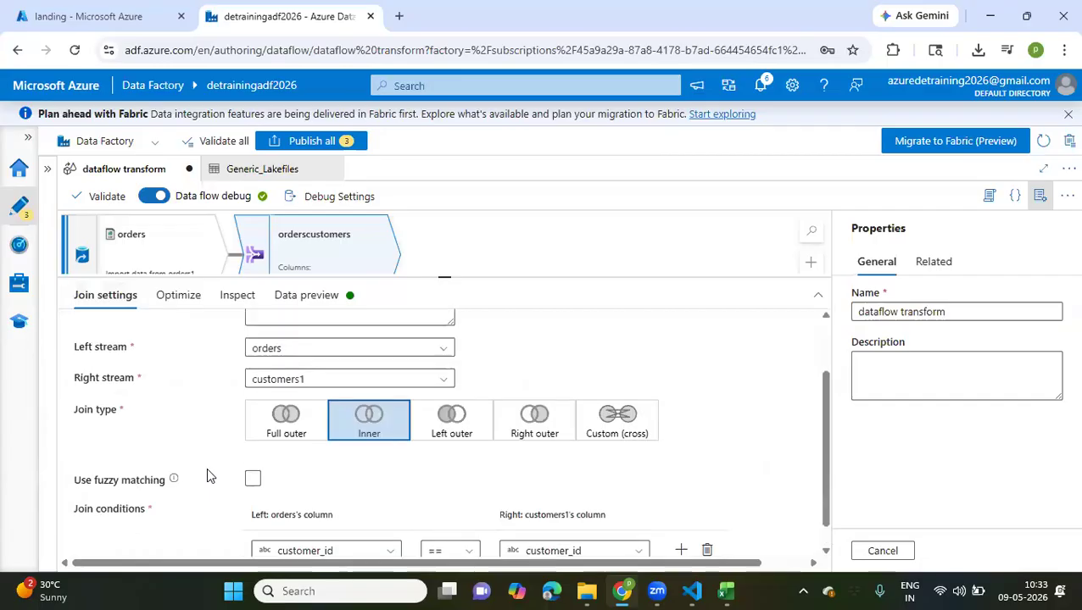
drag(446, 277, 441, 388)
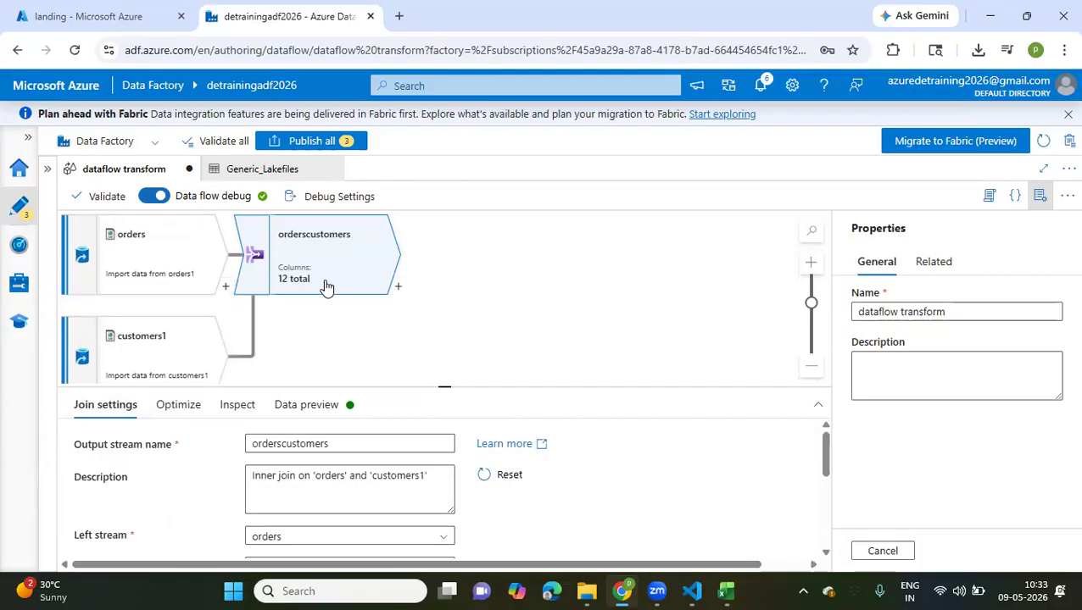
click(398, 289)
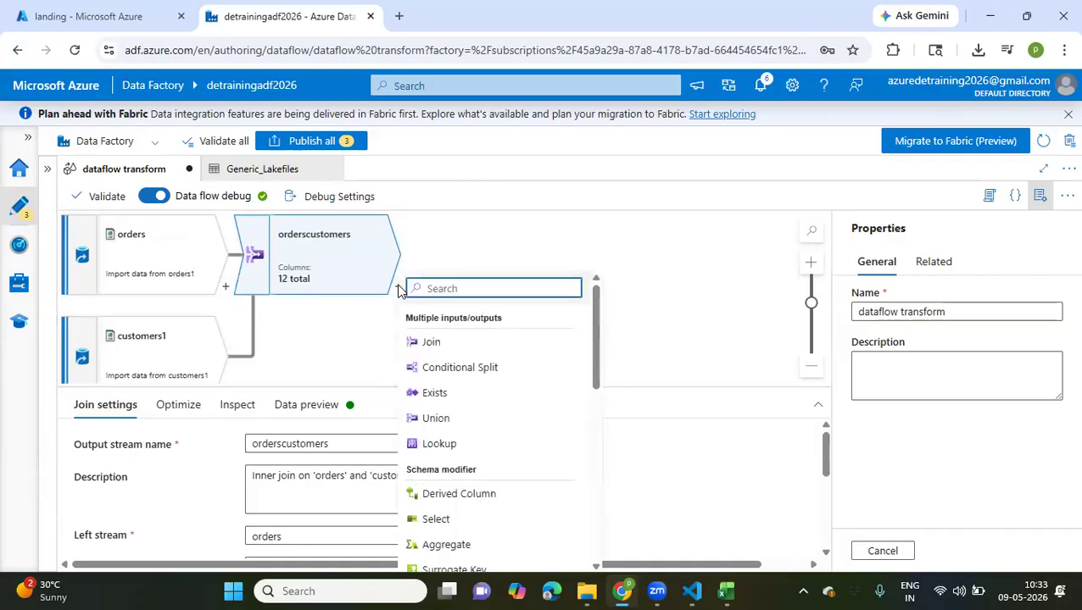
text(sel)
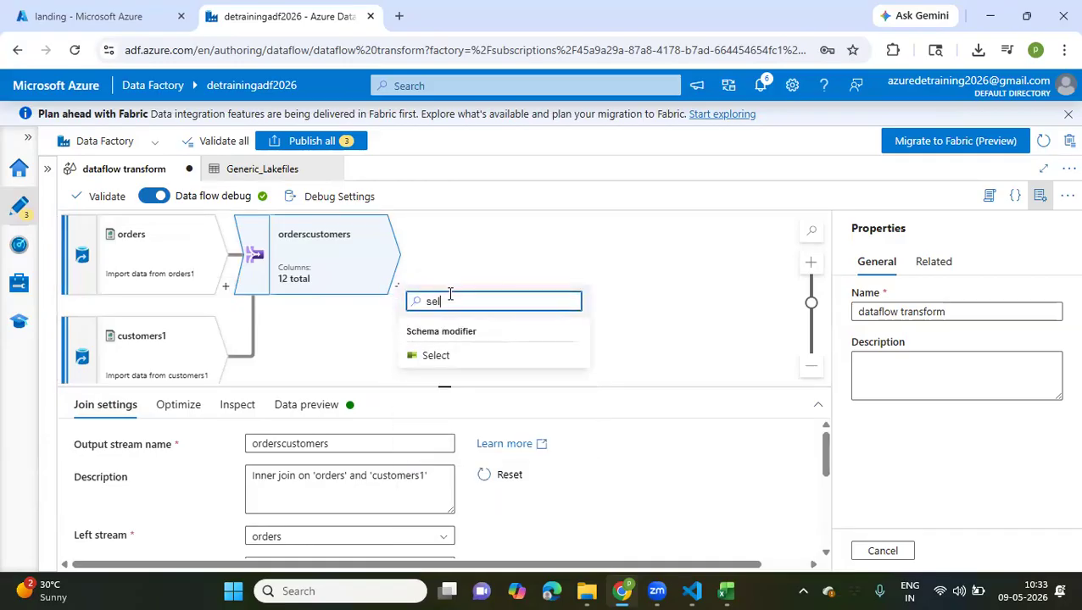
click(434, 360)
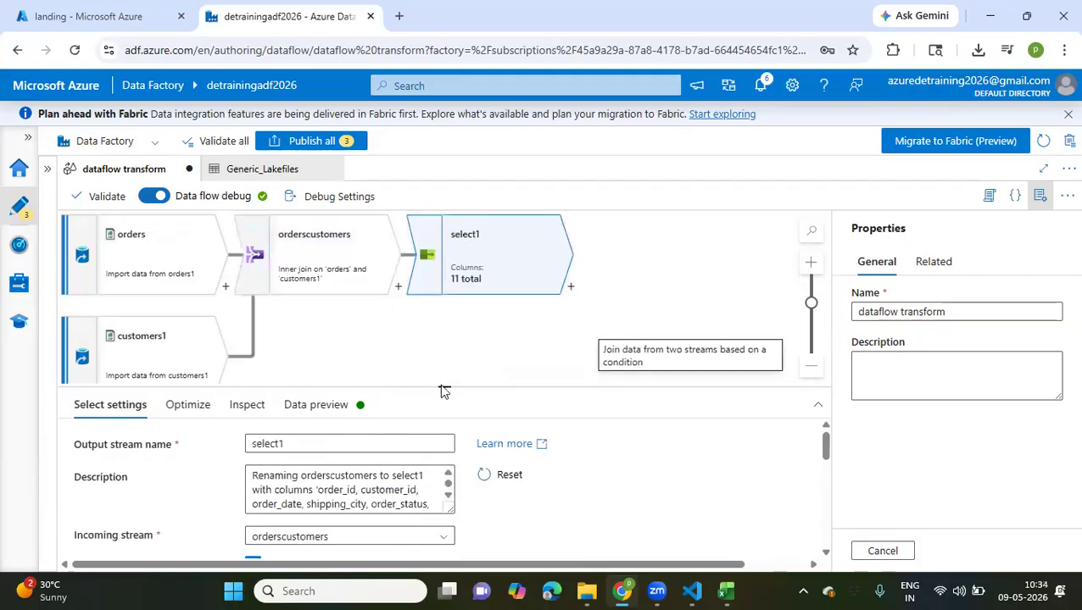
mouse_move(493, 288)
mouse_down()
mouse_move(441, 281)
mouse_move(490, 291)
mouse_up()
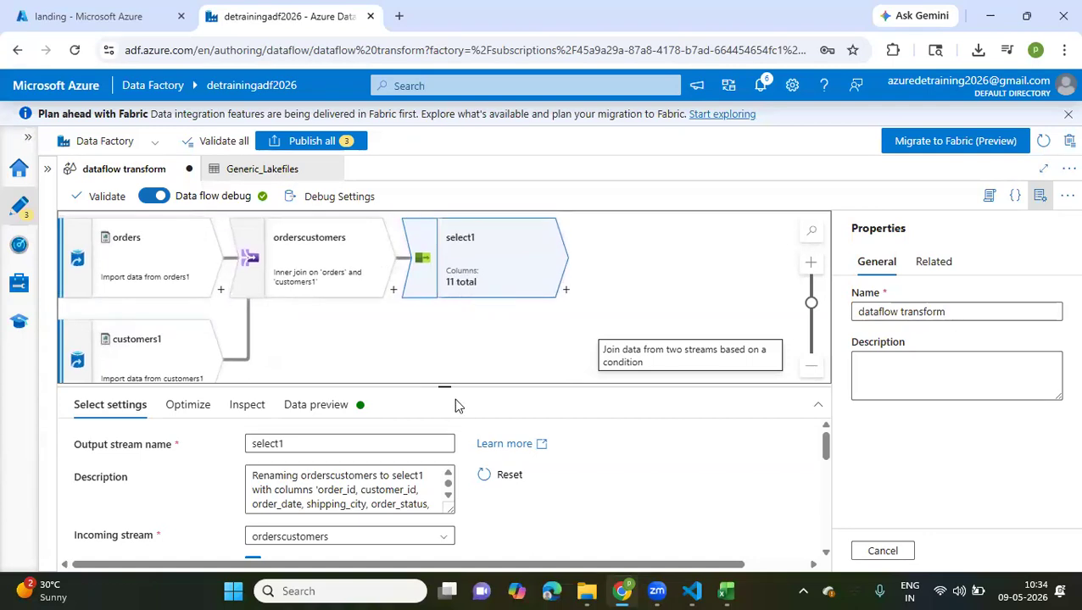
Turn off skipping of duplicate input and output columns in select1 and check both customer_id mappings
drag(445, 393, 444, 271)
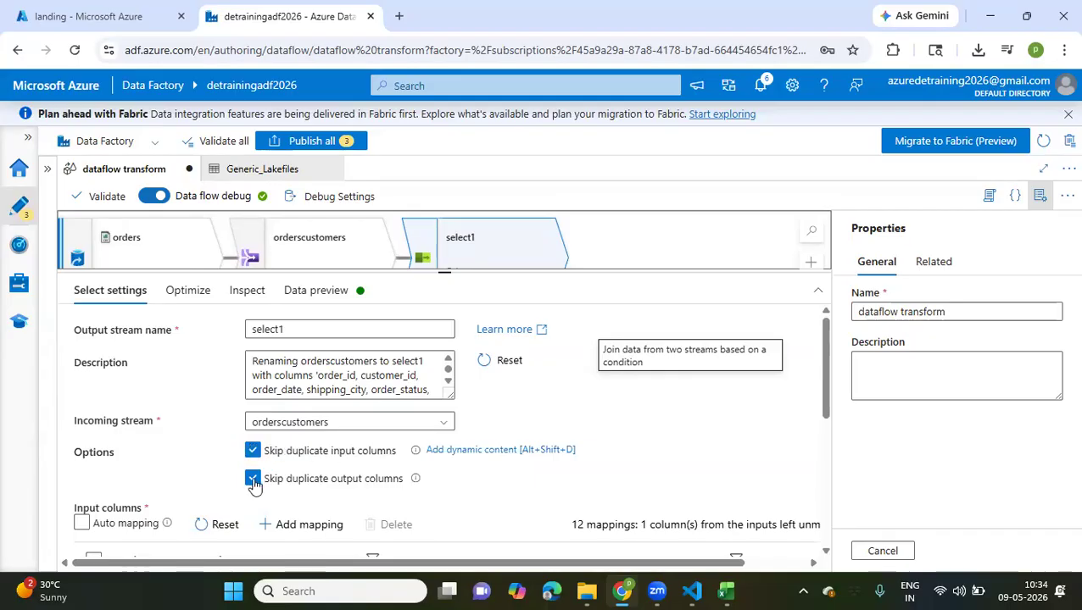
mouse_move(412, 483)
scroll(483, 493, down, 3)
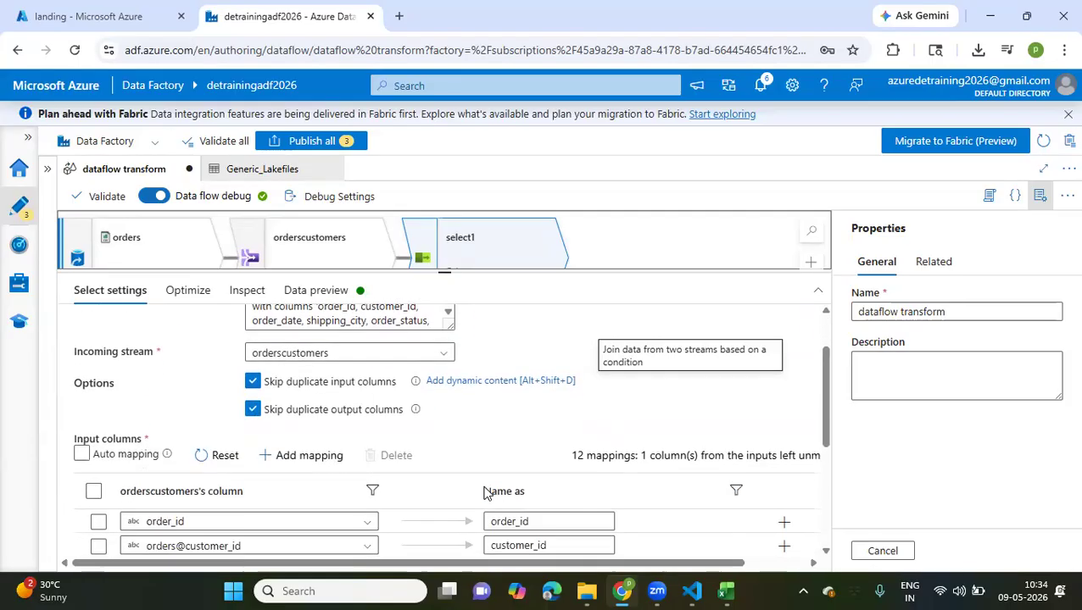
scroll(307, 378, up, 1)
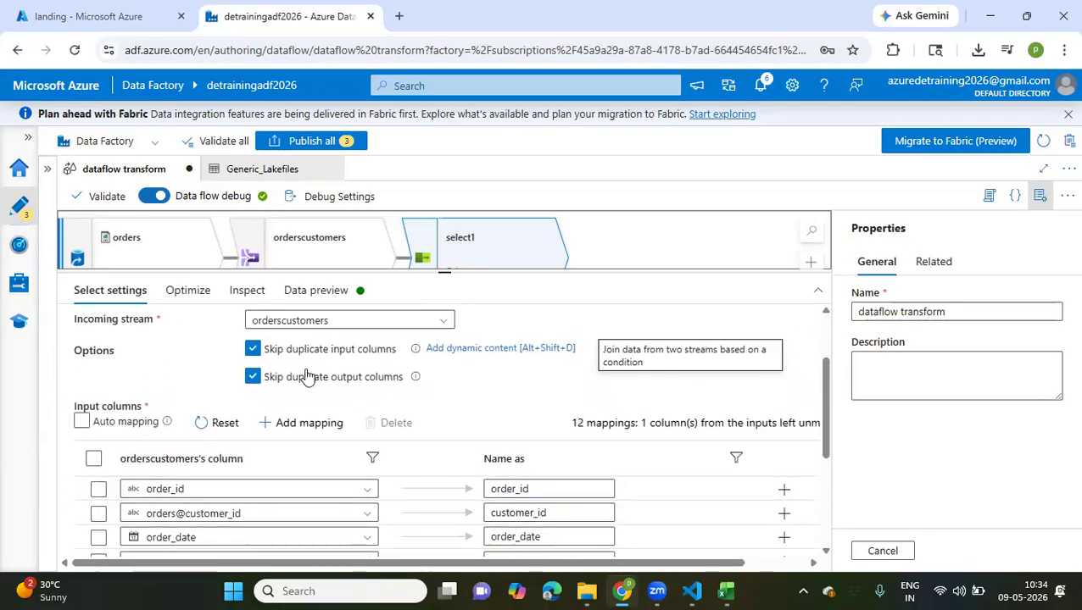
click(253, 348)
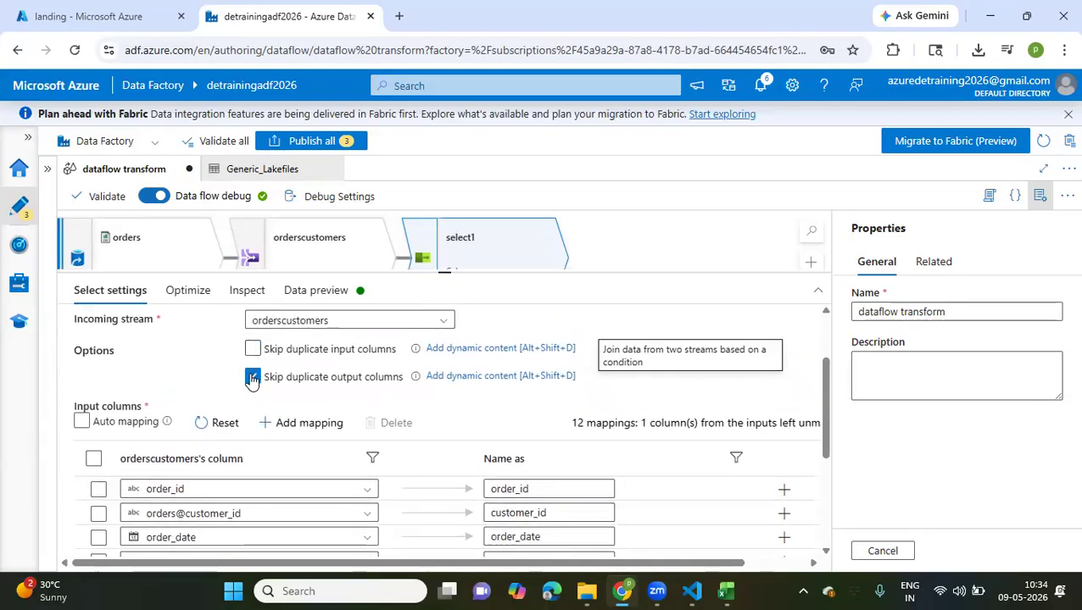
click(253, 378)
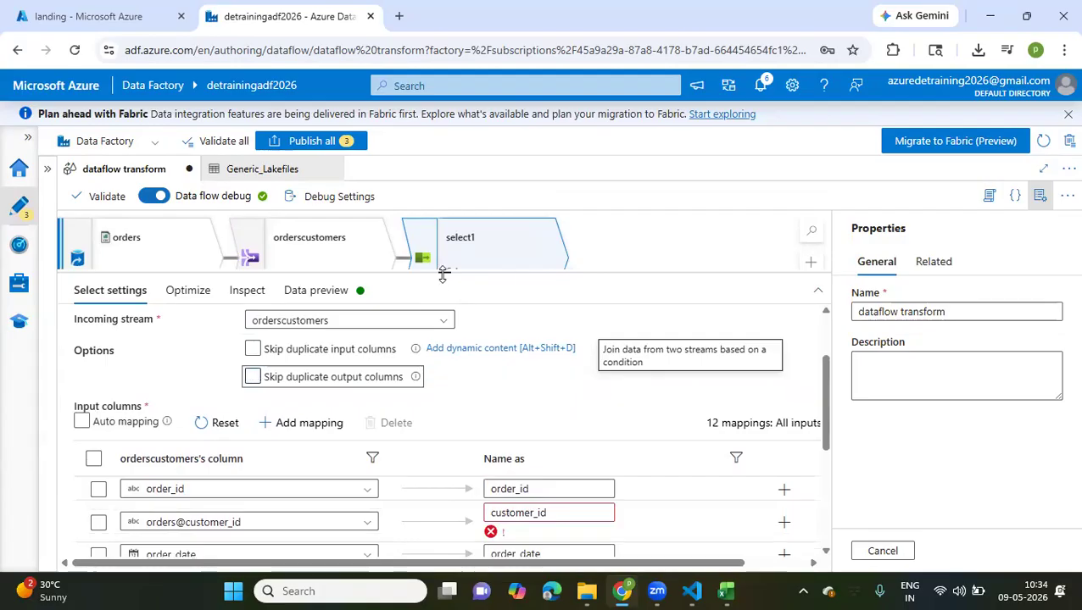
drag(444, 272, 445, 334)
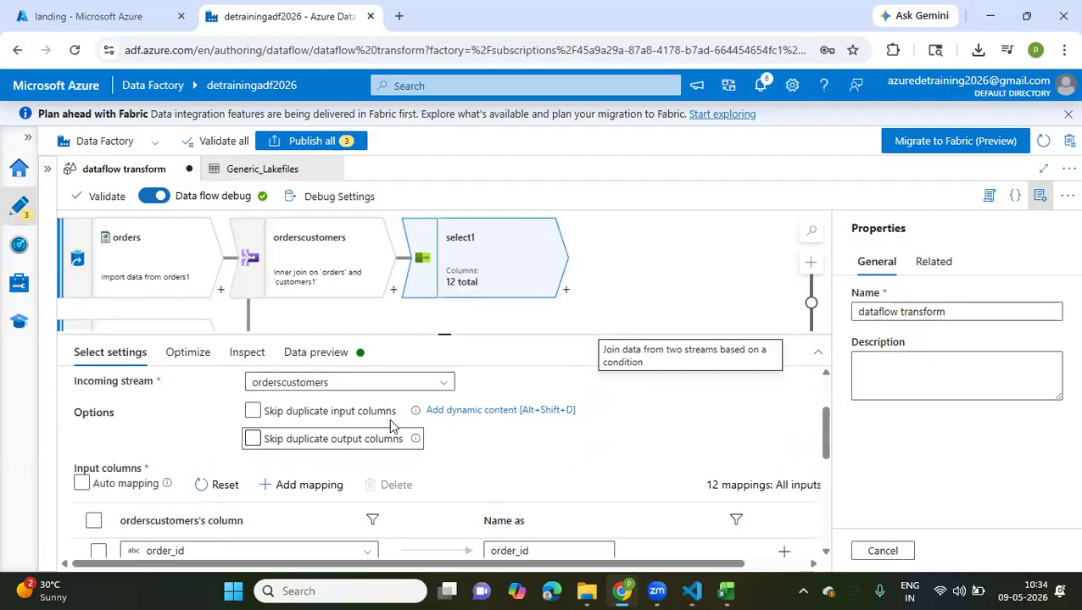
scroll(390, 423, down, 3)
scroll(389, 418, down, 3)
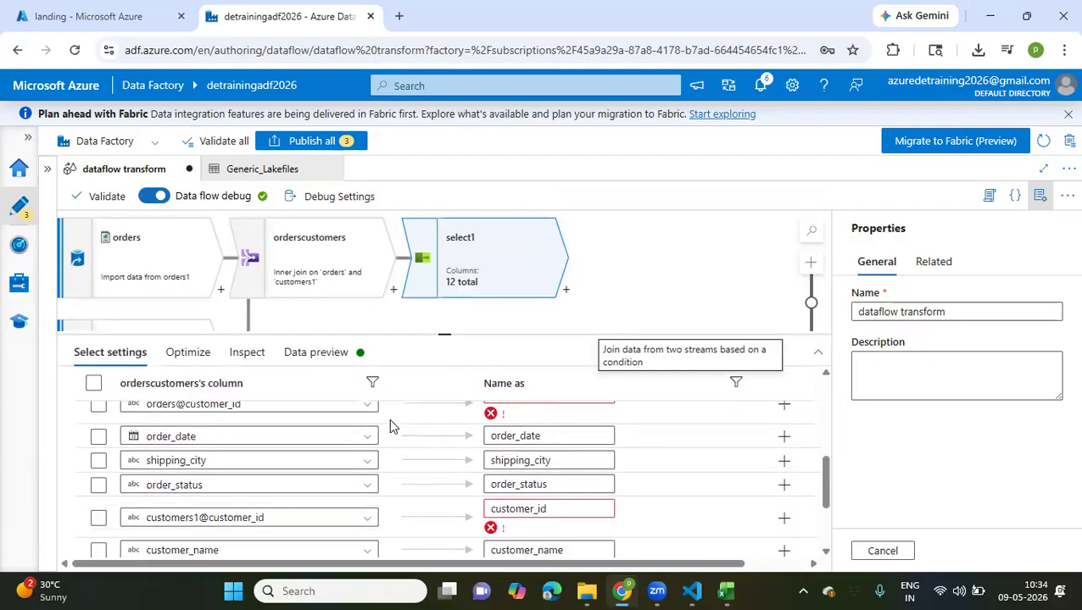
scroll(389, 418, up, 1)
scroll(389, 418, up, 3)
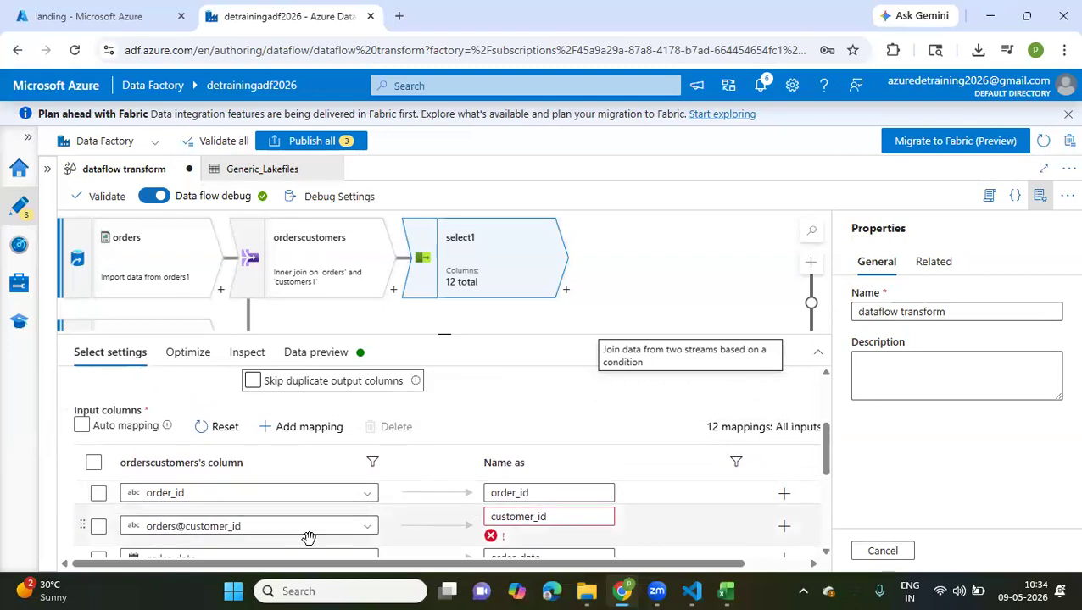
Turn skipping of duplicate input columns and duplicate output columns back on for select1
scroll(254, 388, up, 1)
click(252, 390)
click(253, 417)
click(252, 418)
click(252, 390)
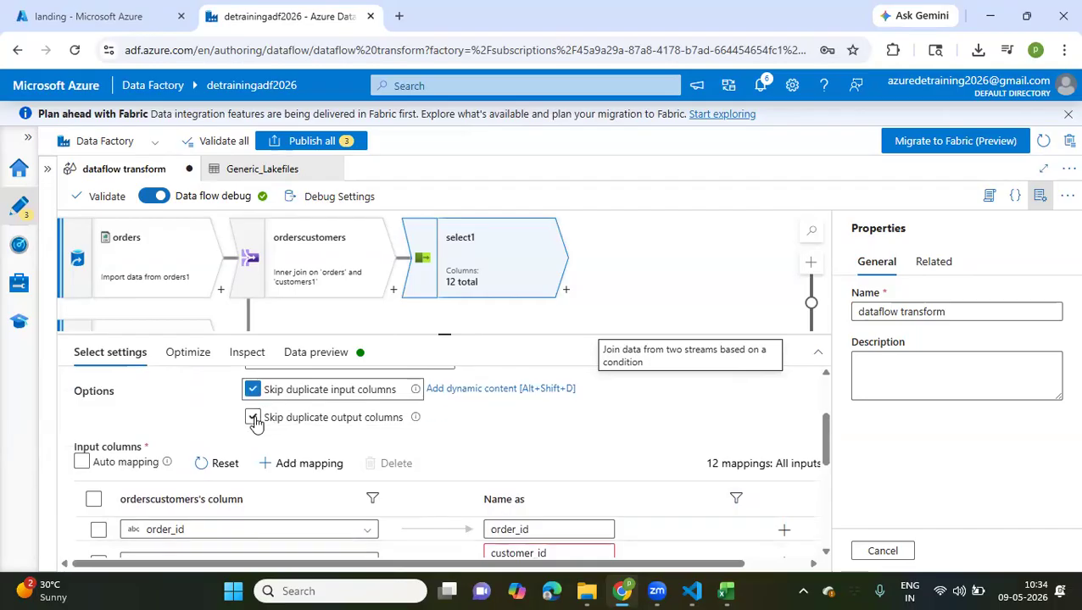
click(253, 418)
Examine select1's column mappings, their output names and the note about unmapped input columns
scroll(303, 458, down, 1)
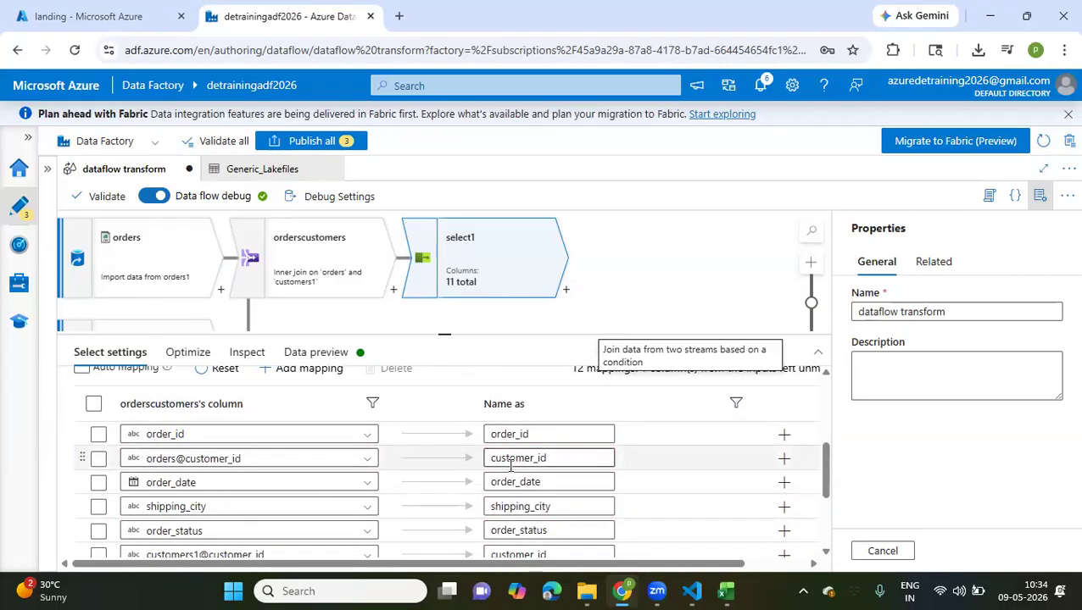
scroll(510, 465, down, 3)
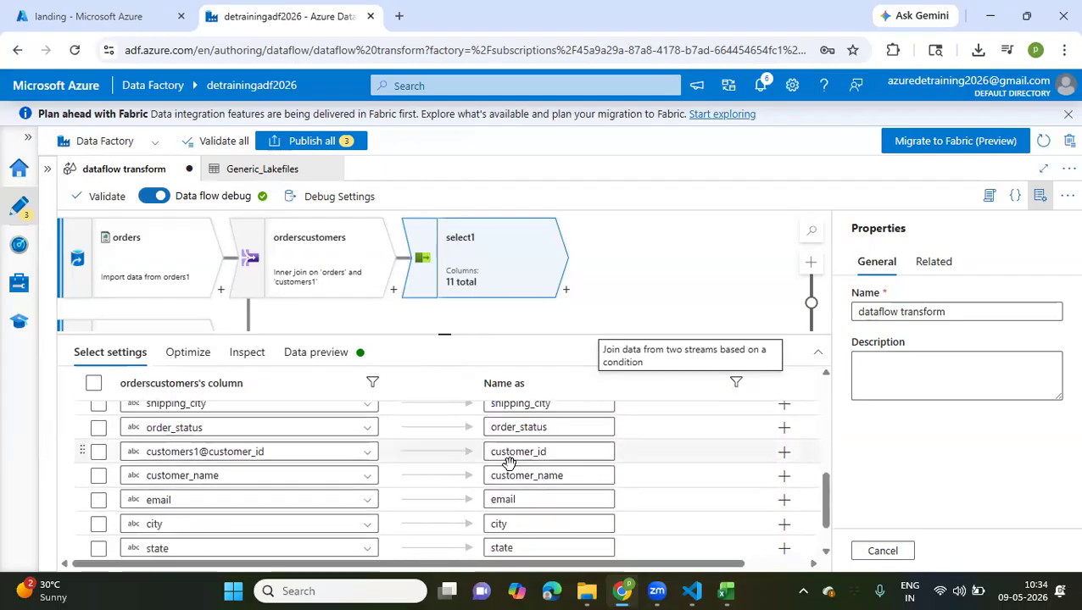
scroll(509, 464, down, 2)
scroll(511, 465, up, 5)
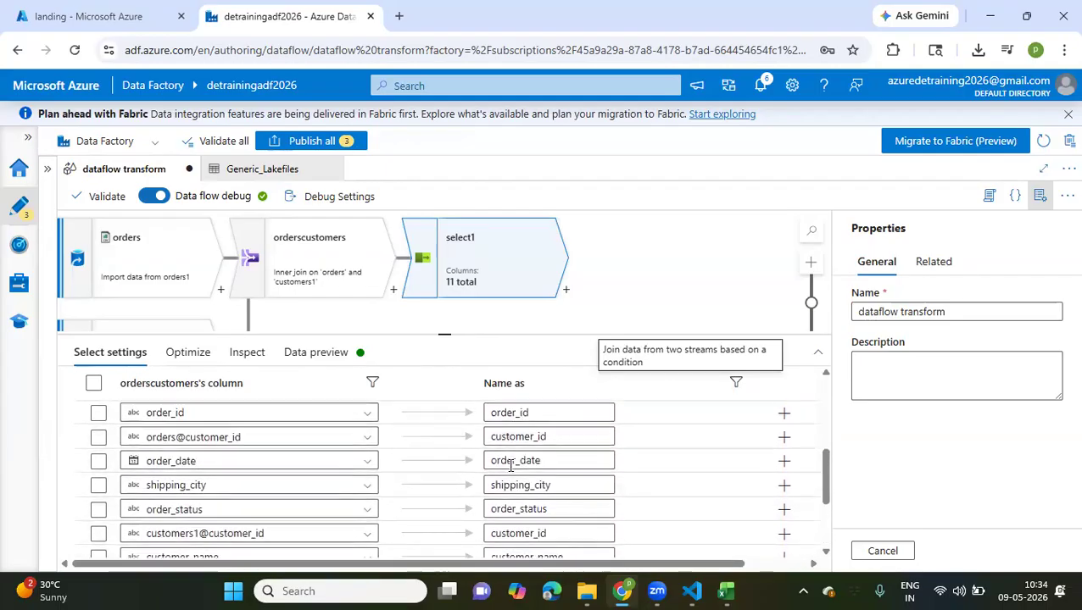
scroll(510, 466, up, 3)
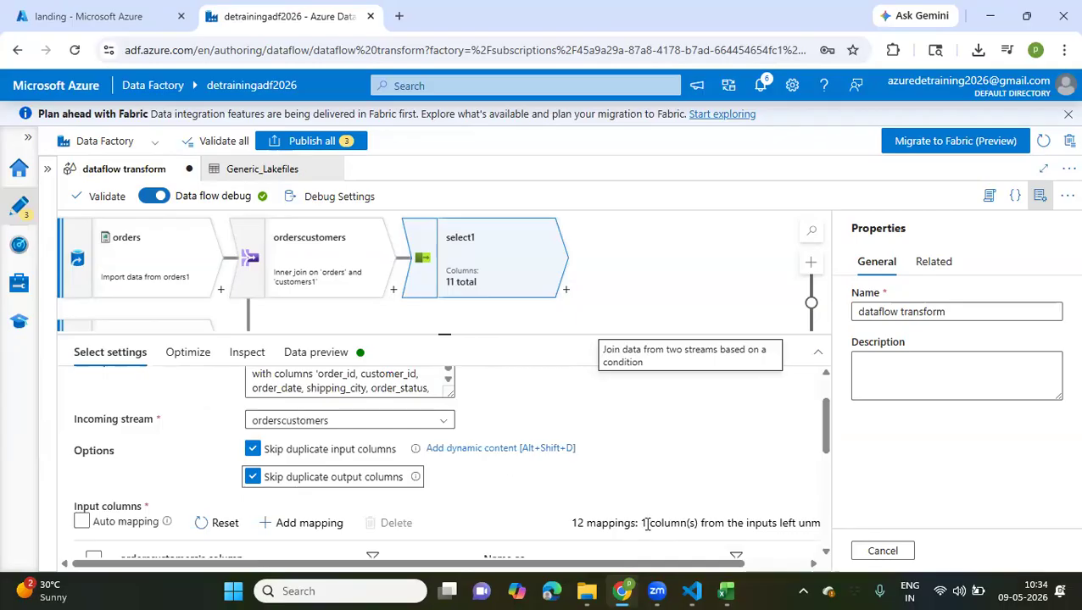
scroll(647, 524, right, 2)
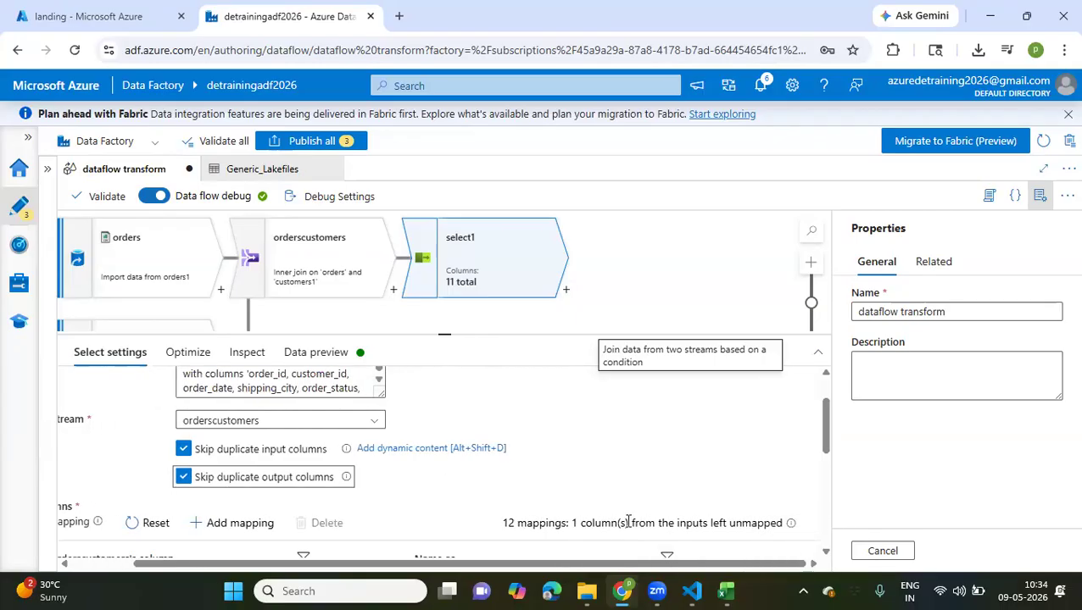
drag(571, 524, 783, 530)
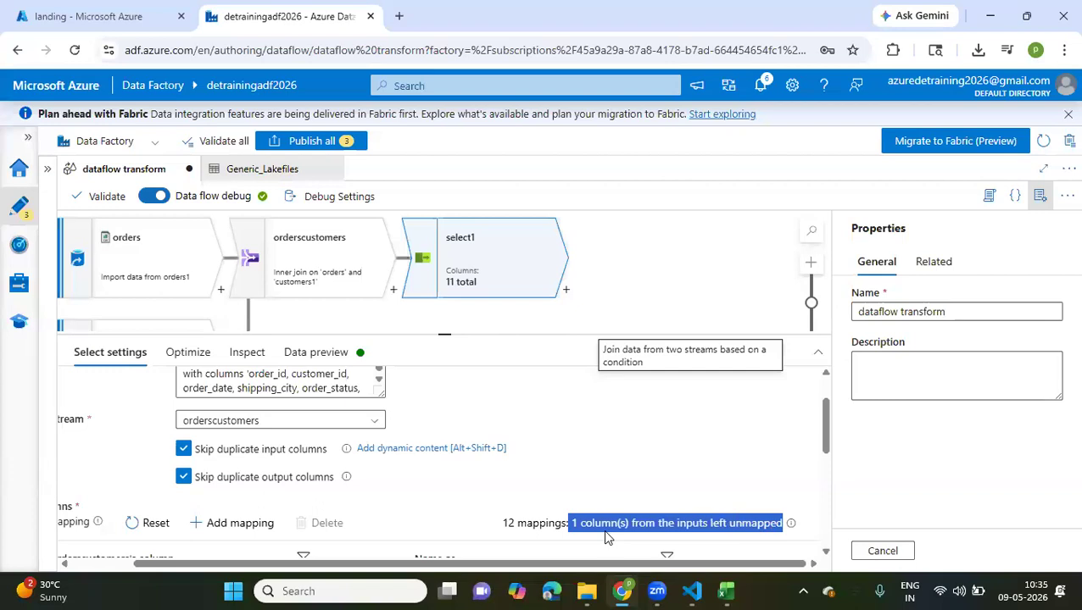
scroll(605, 534, down, 5)
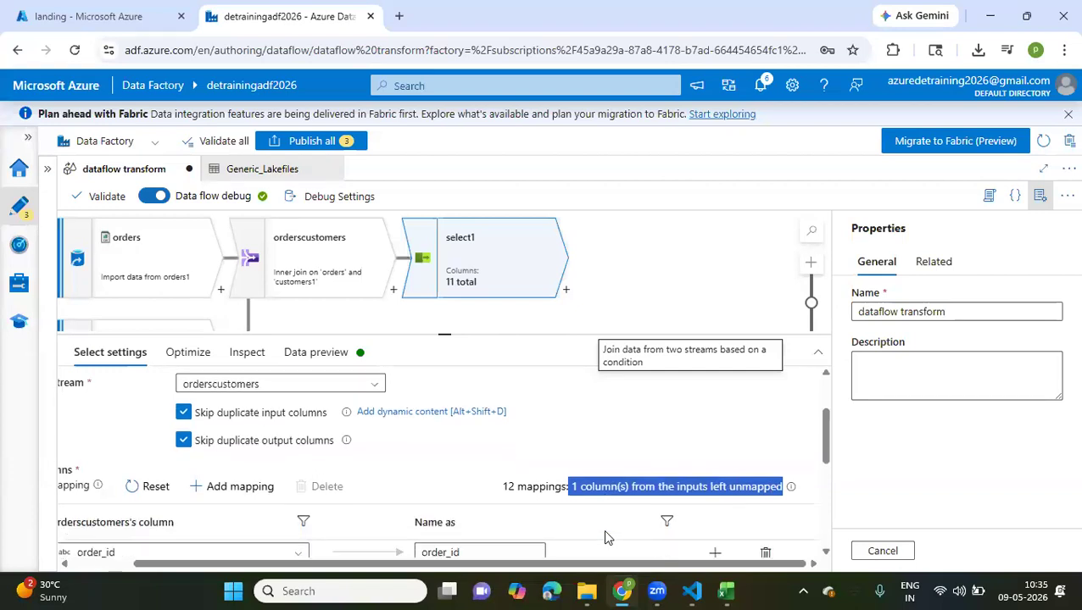
scroll(604, 529, down, 4)
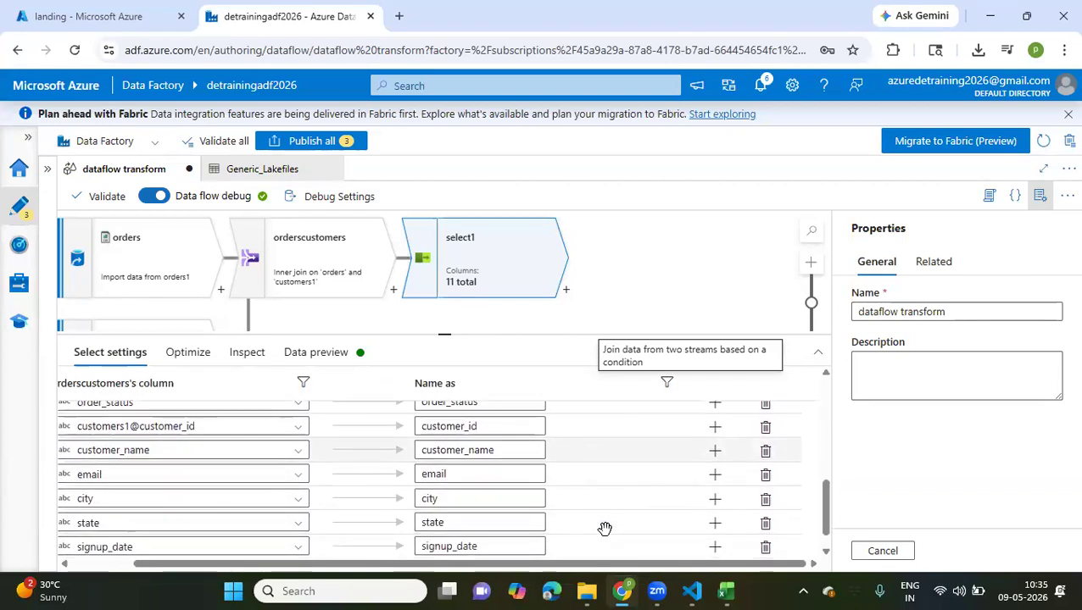
scroll(604, 529, left, 2)
scroll(604, 529, up, 3)
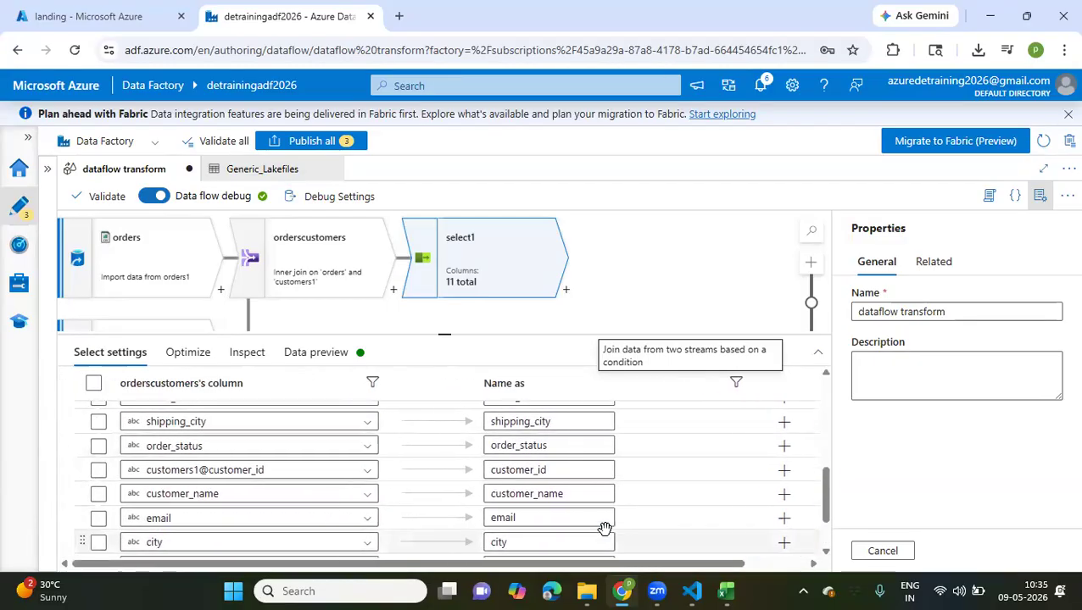
scroll(584, 514, down, 2)
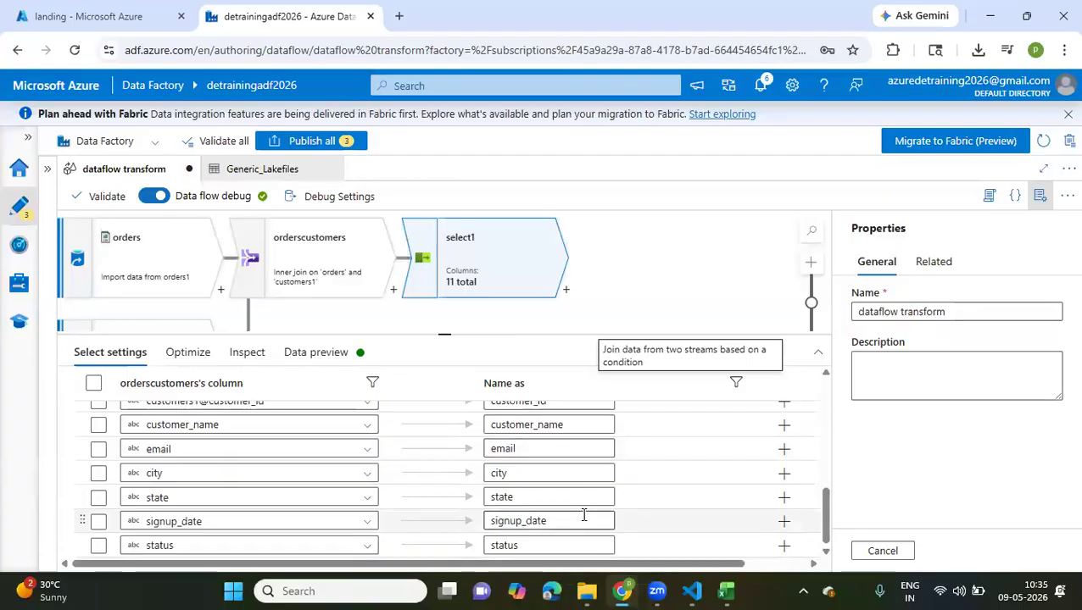
scroll(583, 514, up, 3)
scroll(584, 515, up, 3)
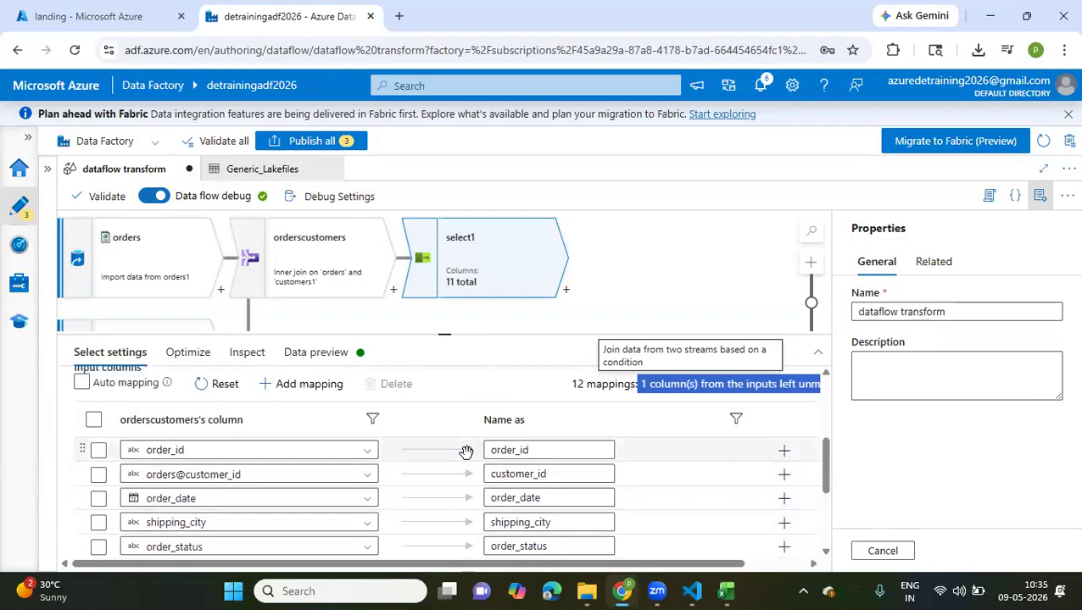
scroll(466, 449, up, 3)
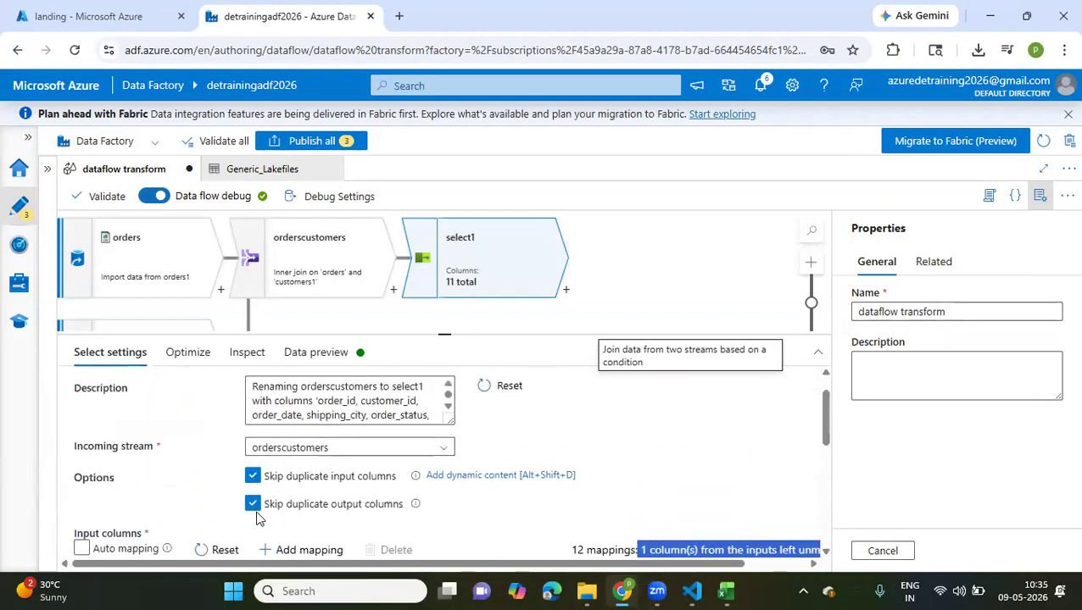
Turn off both skip-duplicate options in select1 and delete the orders@customer_id column mapping
click(253, 476)
click(253, 505)
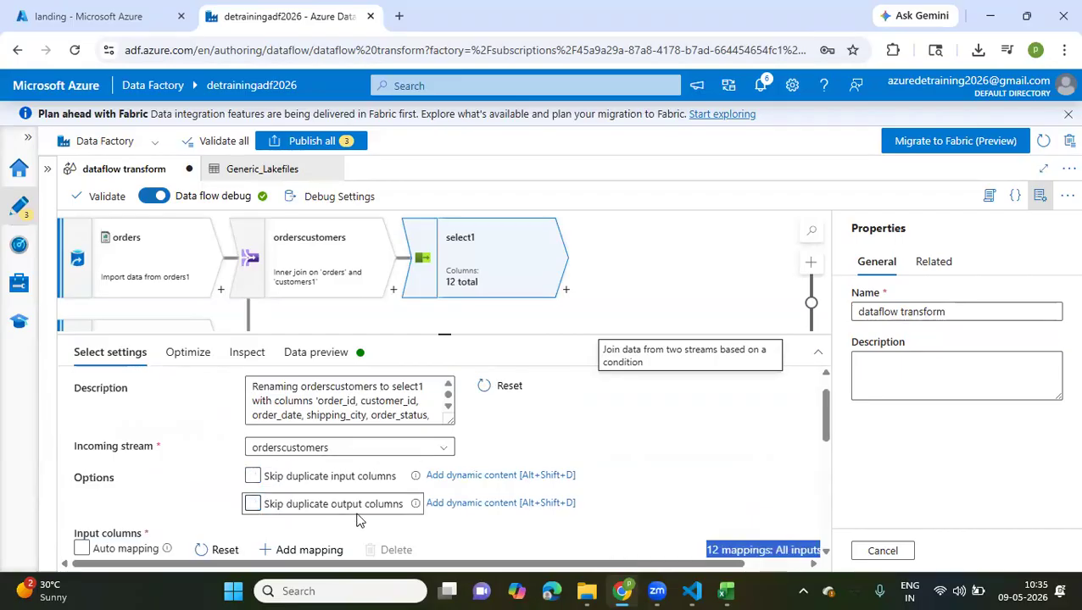
scroll(357, 515, down, 5)
click(99, 456)
scroll(98, 462, up, 1)
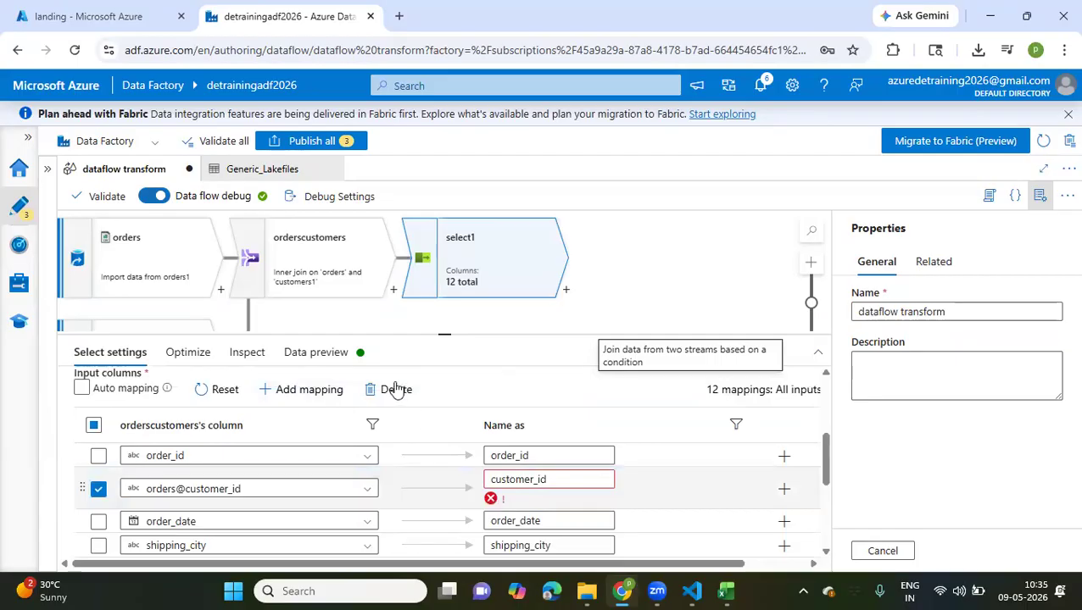
click(394, 389)
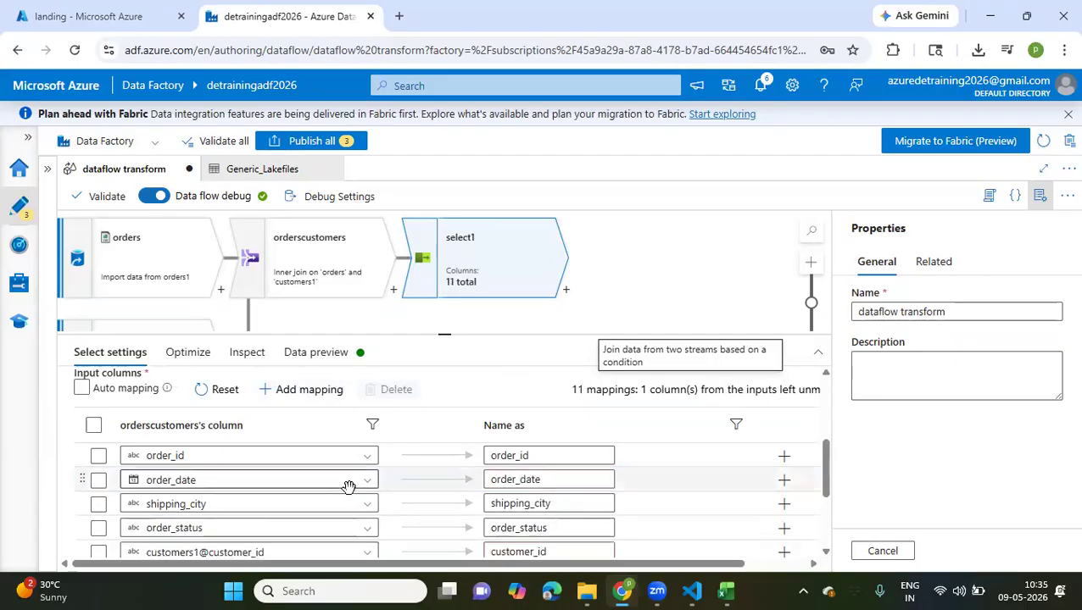
Review the remaining column mappings of select1 from order_id through status
scroll(350, 489, down, 3)
scroll(350, 494, up, 1)
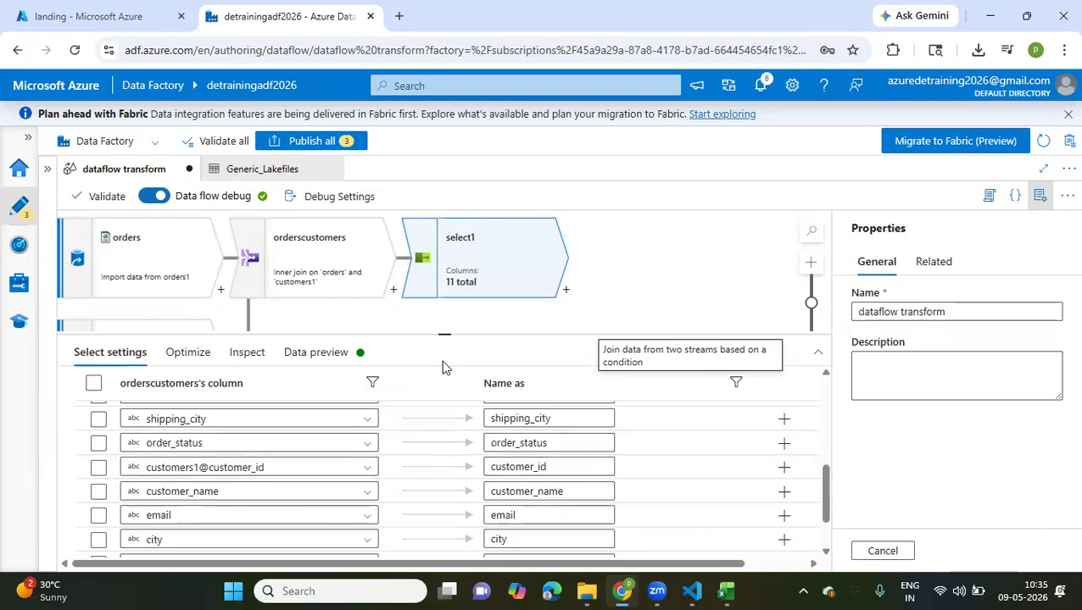
scroll(421, 499, up, 3)
scroll(420, 500, down, 5)
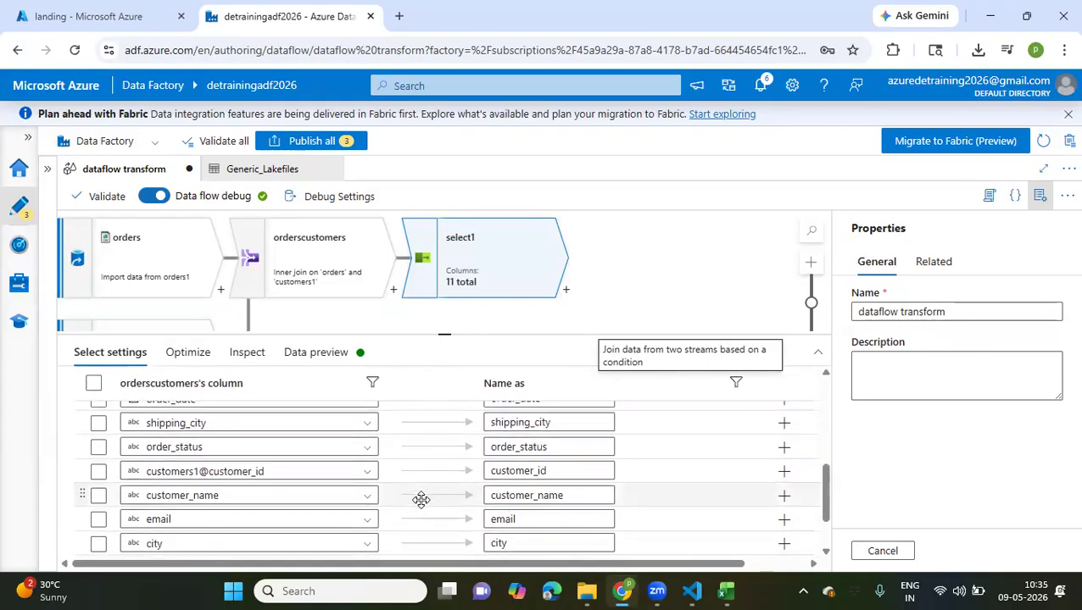
scroll(421, 500, down, 1)
scroll(421, 499, down, 2)
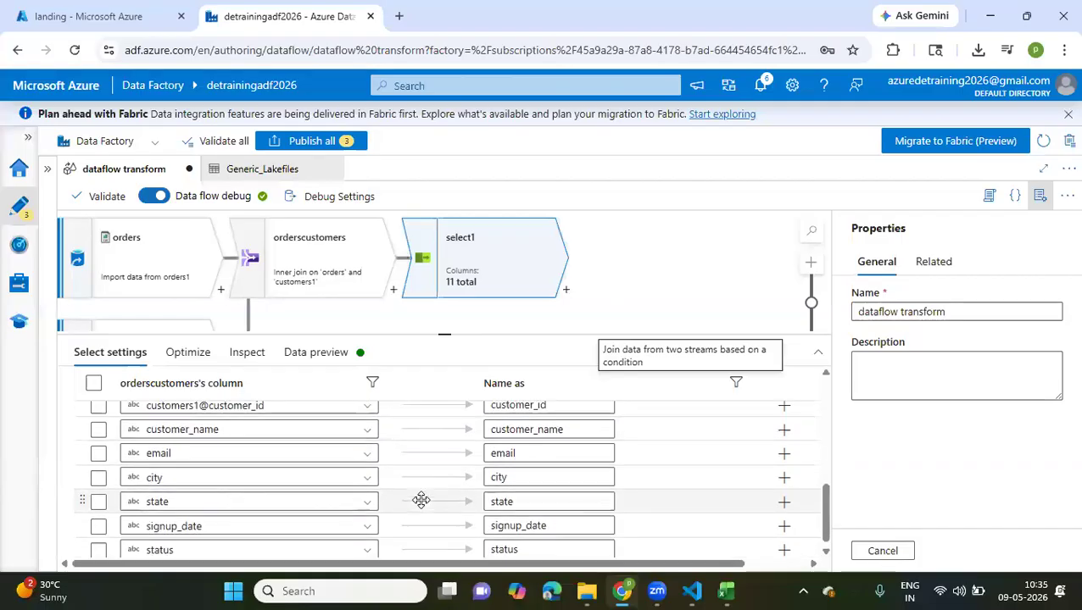
Refresh the data preview of select1 and look through its columns from order_id to status
scroll(315, 520, up, 3)
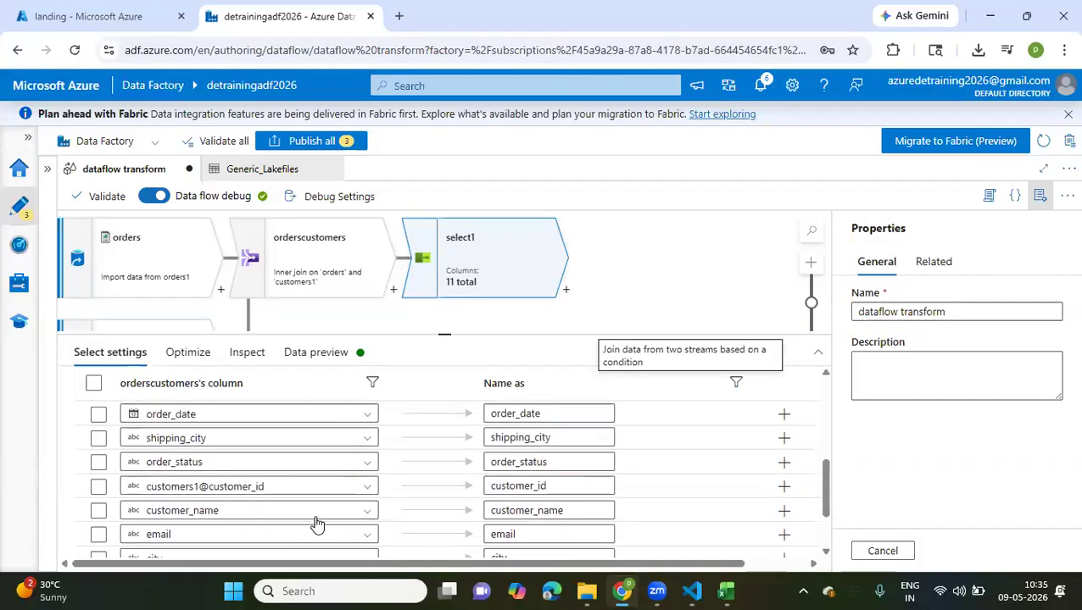
scroll(315, 520, up, 5)
scroll(292, 454, up, 1)
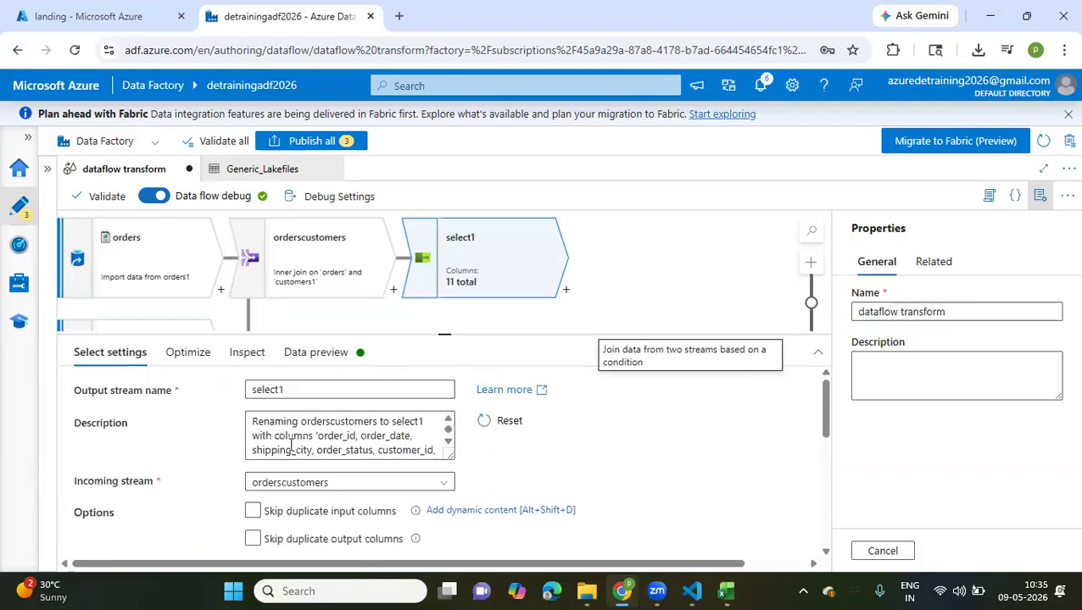
click(312, 356)
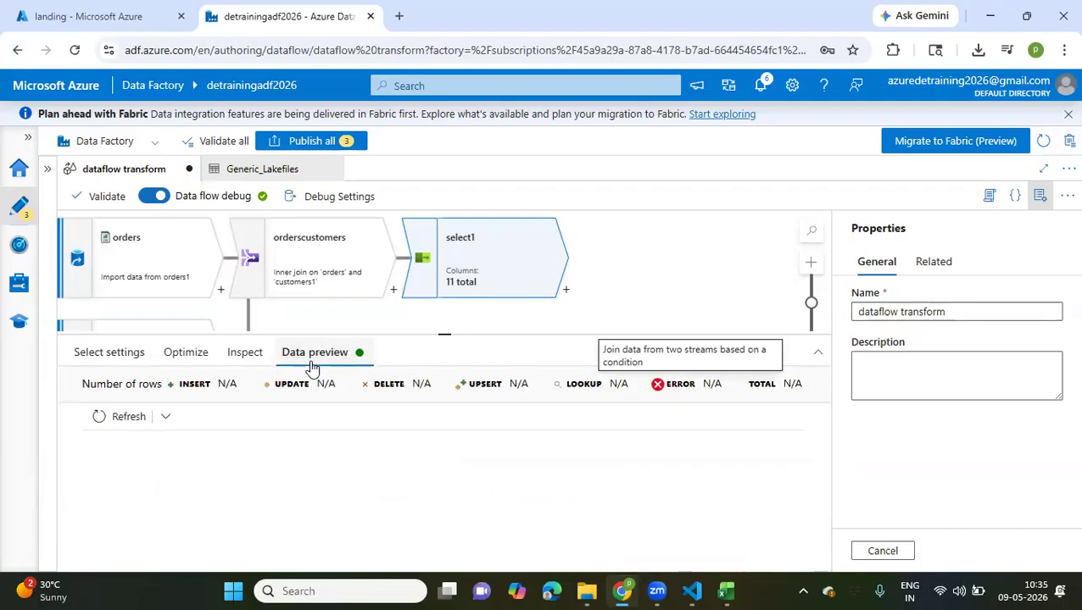
click(115, 414)
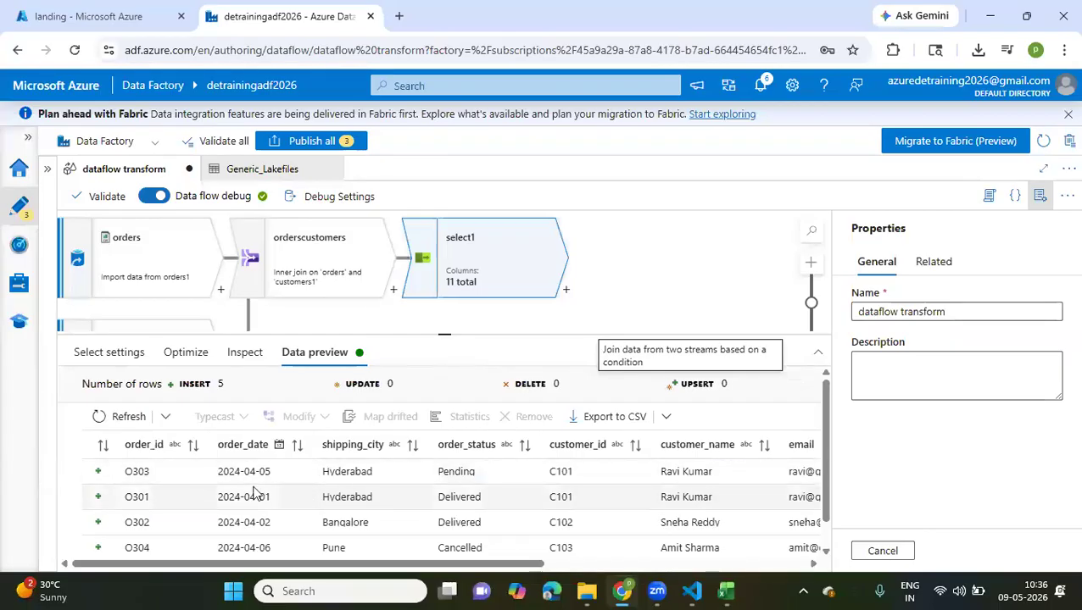
scroll(379, 502, right, 3)
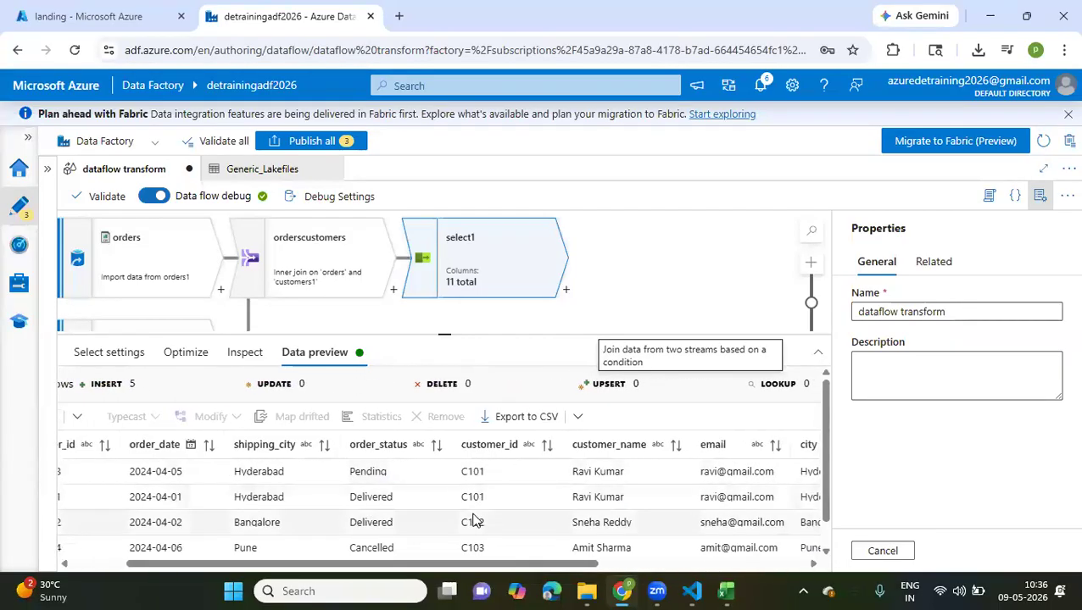
scroll(474, 519, right, 5)
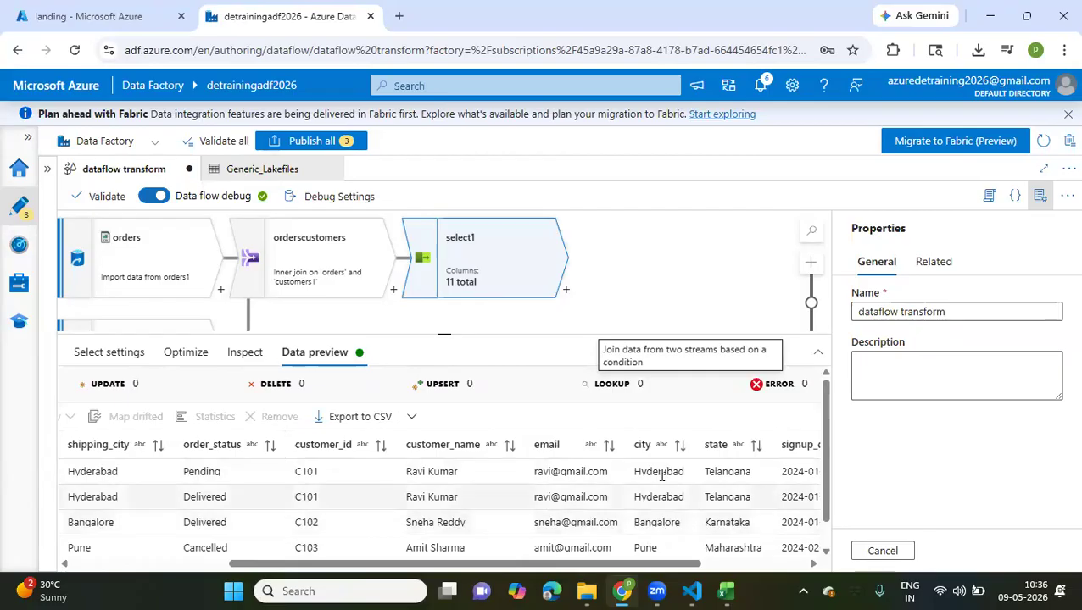
scroll(661, 474, right, 5)
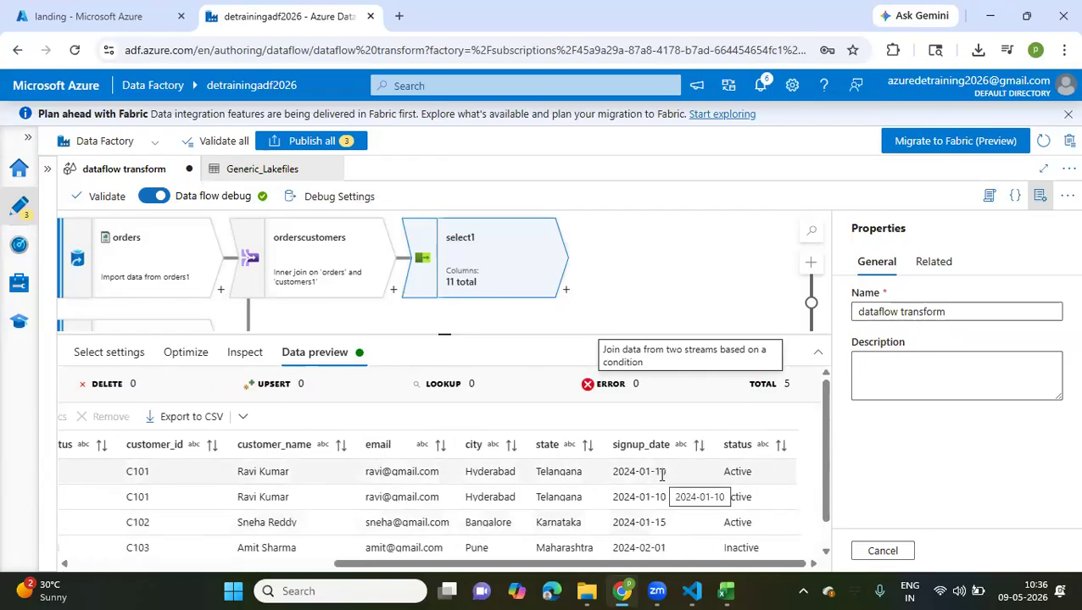
scroll(756, 550, down, 2)
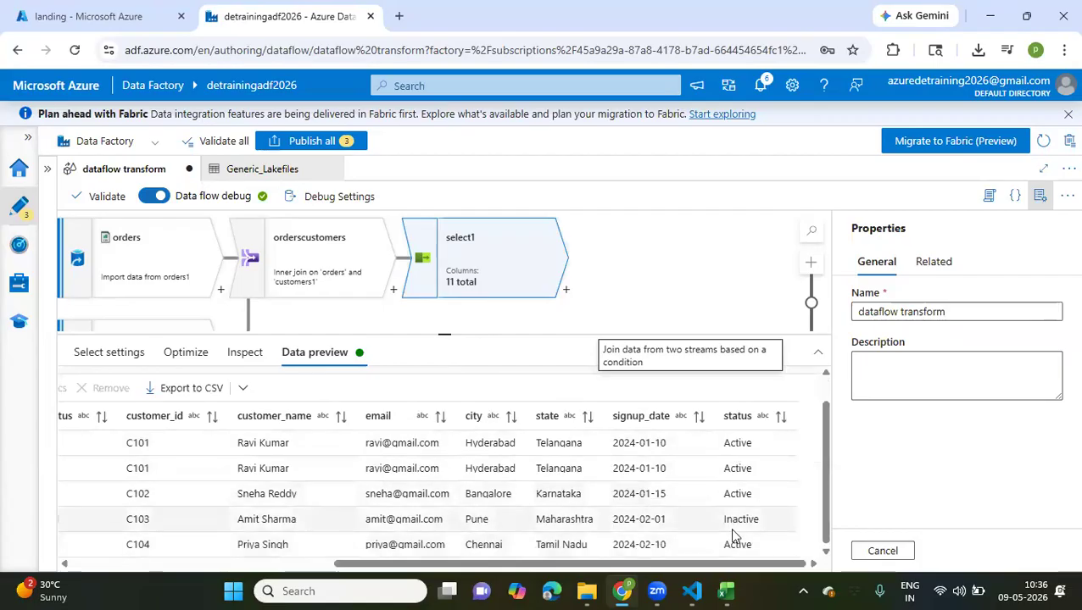
Compare the order_status and customer status values in the Pune row of select1's data preview
scroll(646, 519, left, 2)
scroll(646, 519, left, 5)
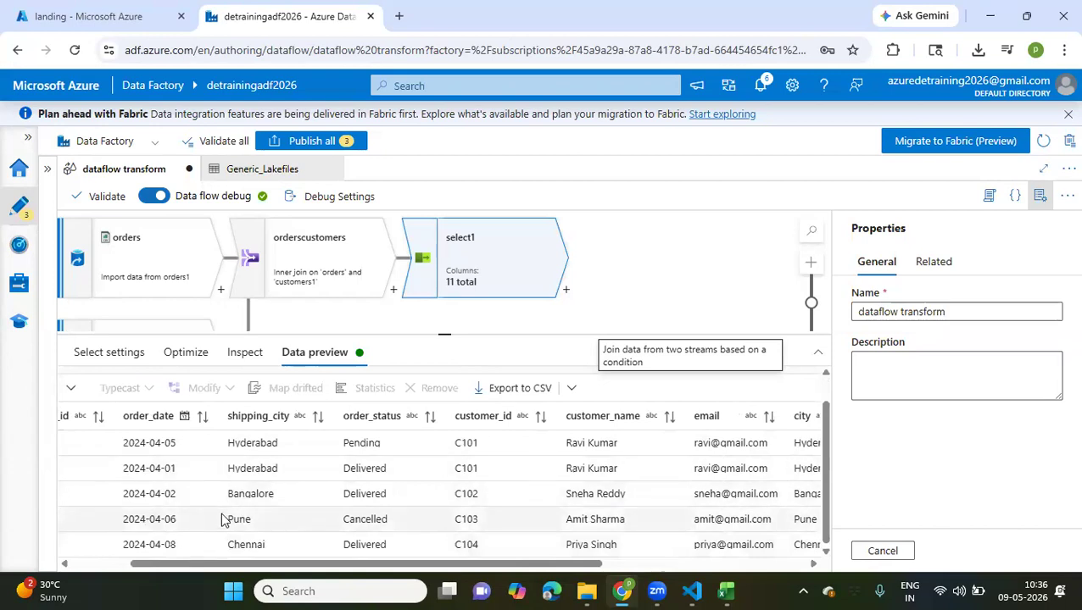
drag(224, 519, 387, 519)
scroll(394, 519, right, 3)
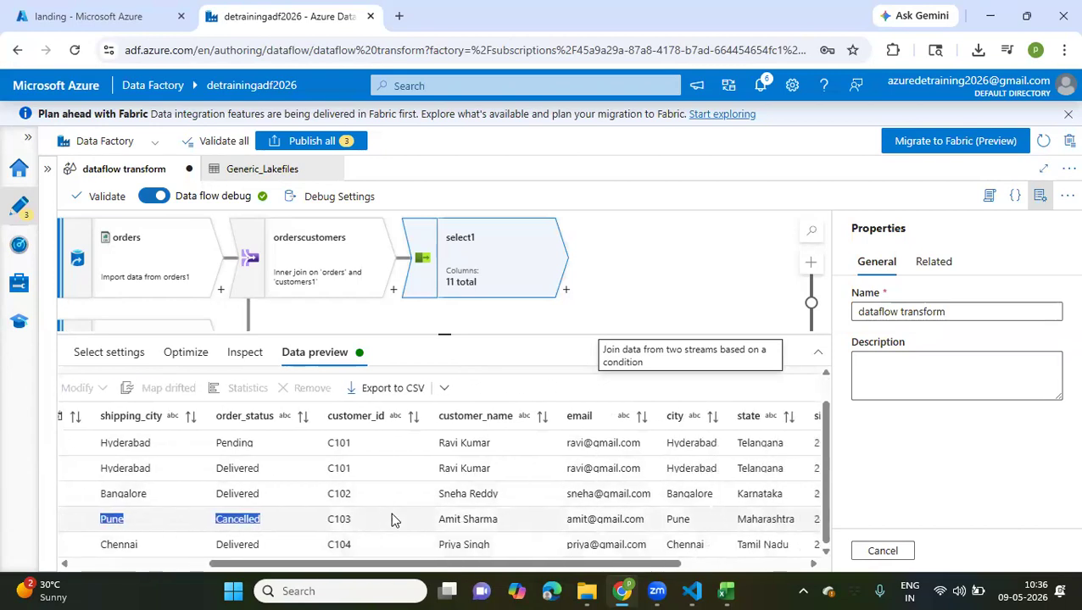
scroll(393, 519, right, 3)
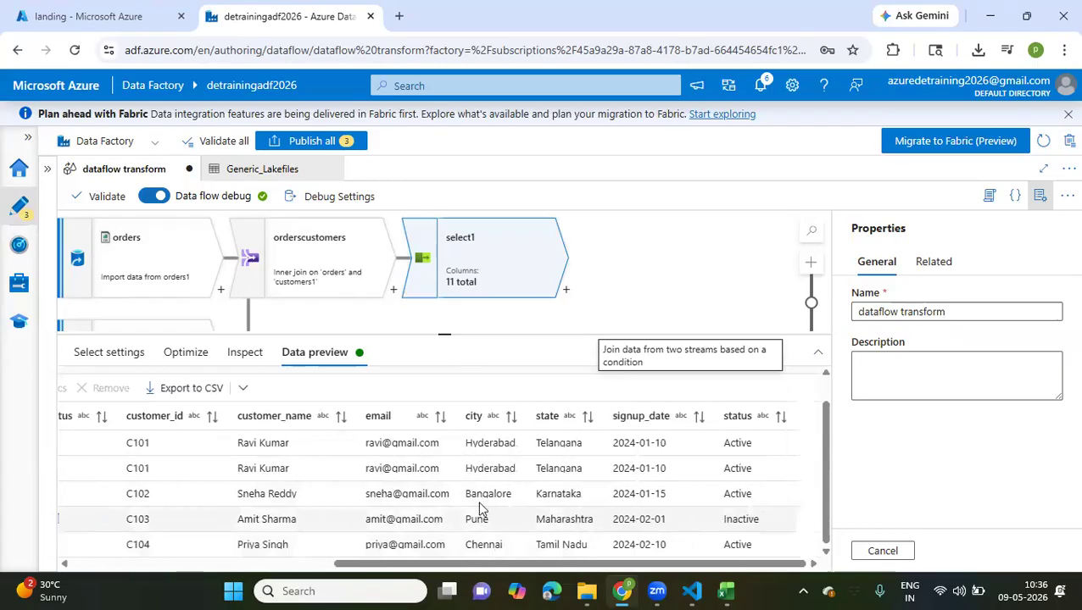
drag(761, 519, 365, 520)
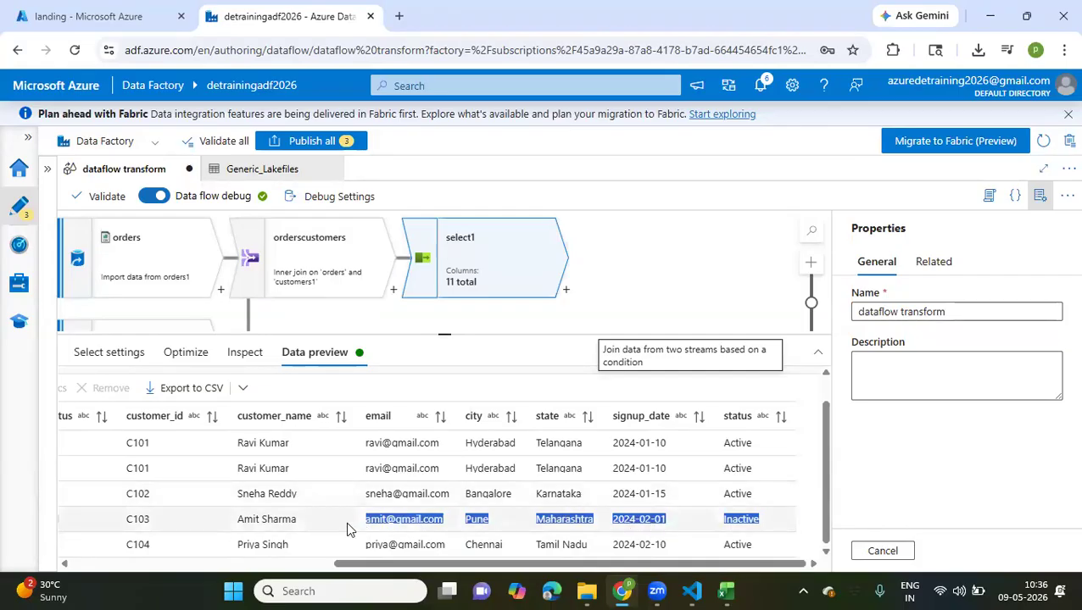
scroll(347, 524, left, 4)
scroll(346, 521, left, 2)
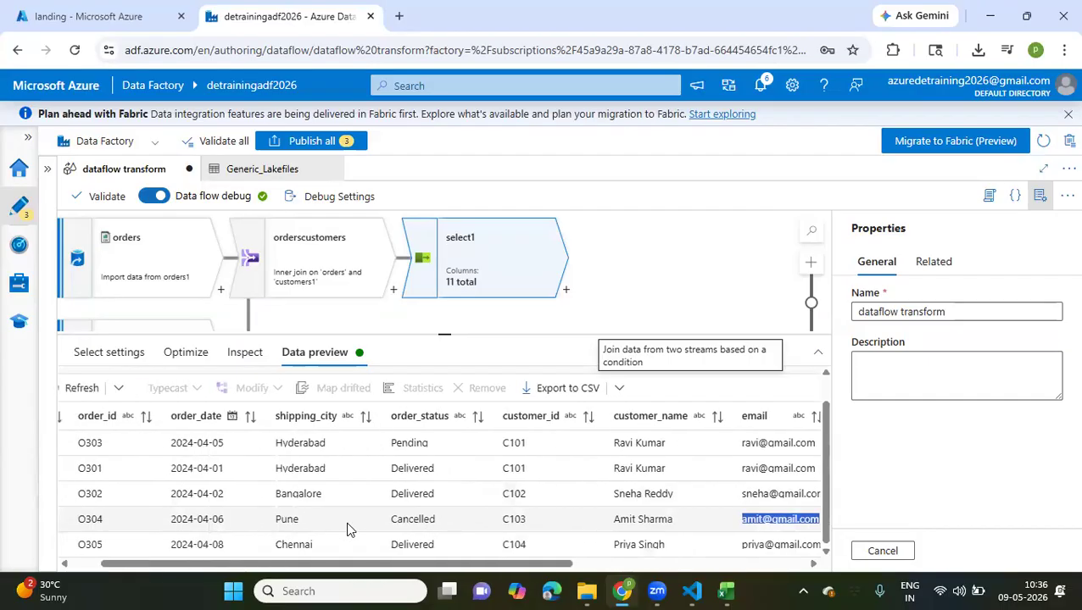
drag(387, 519, 644, 525)
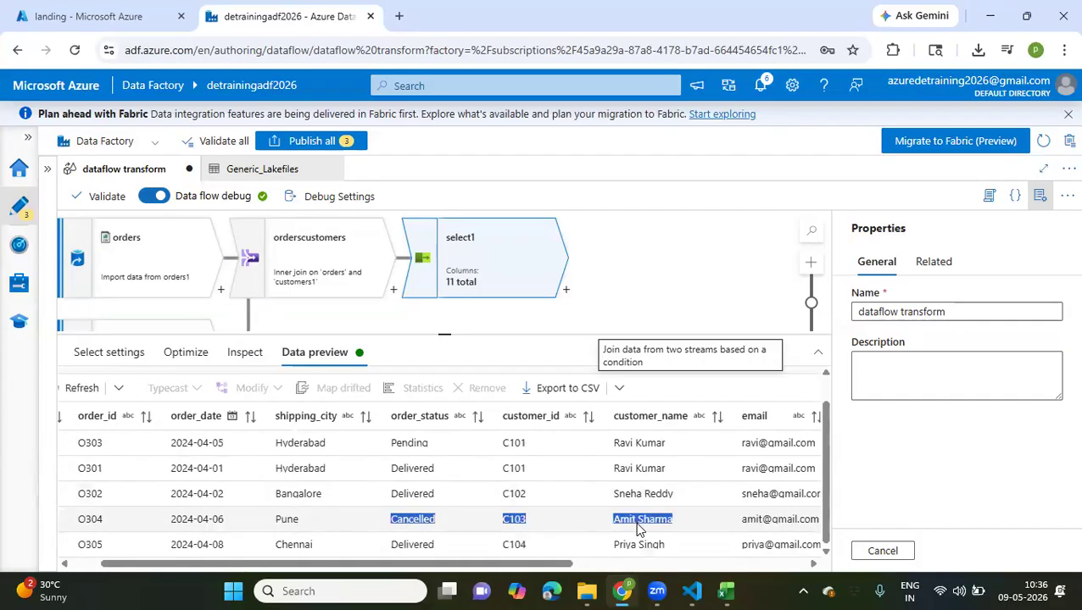
scroll(645, 525, right, 5)
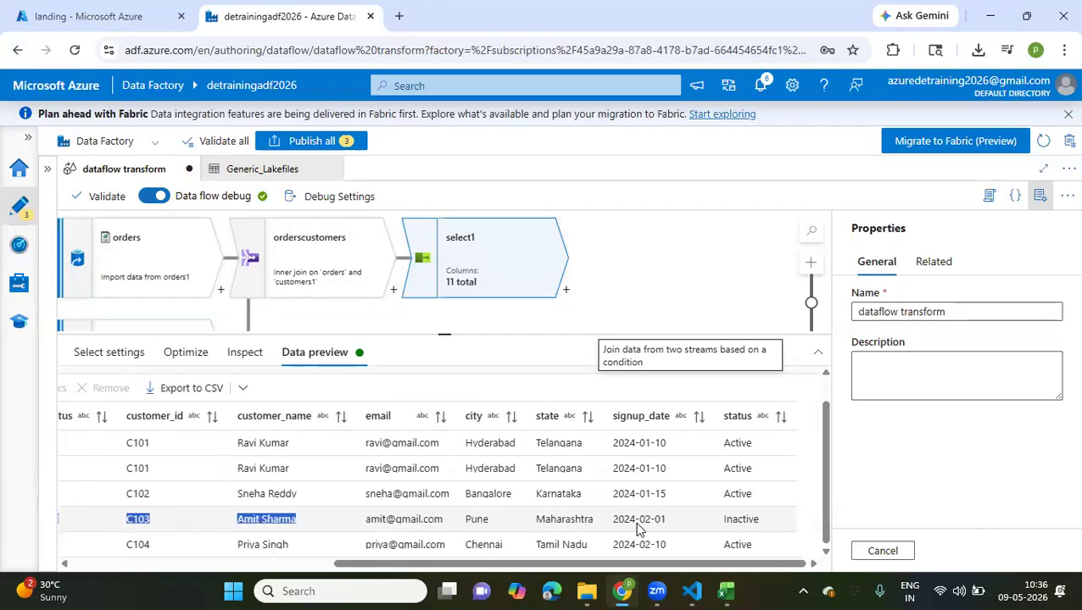
Add a Filter transformation after select1 in the data flow
click(566, 293)
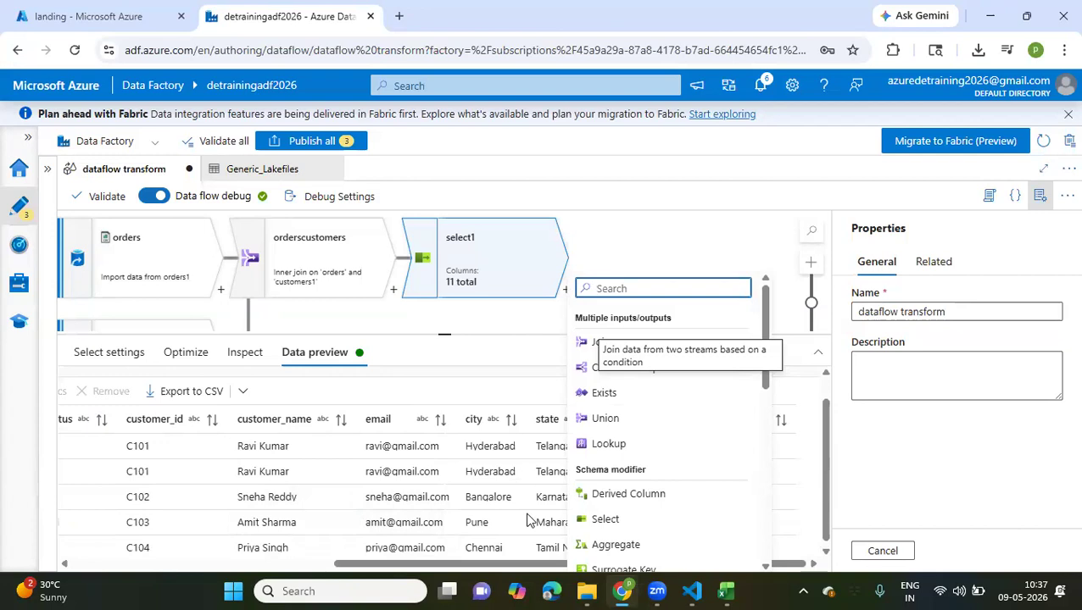
text(fil)
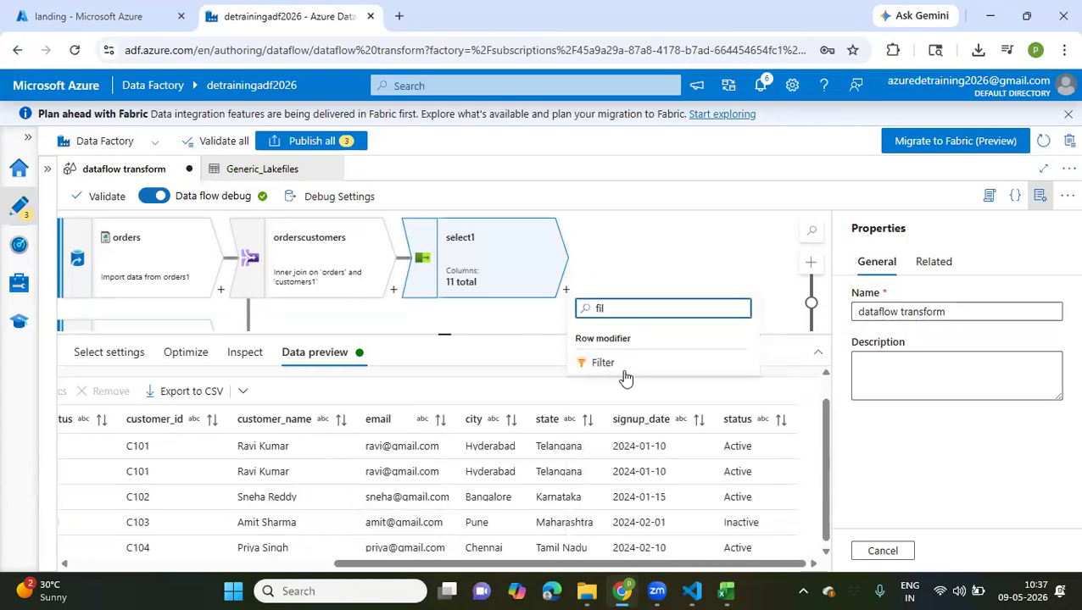
click(621, 367)
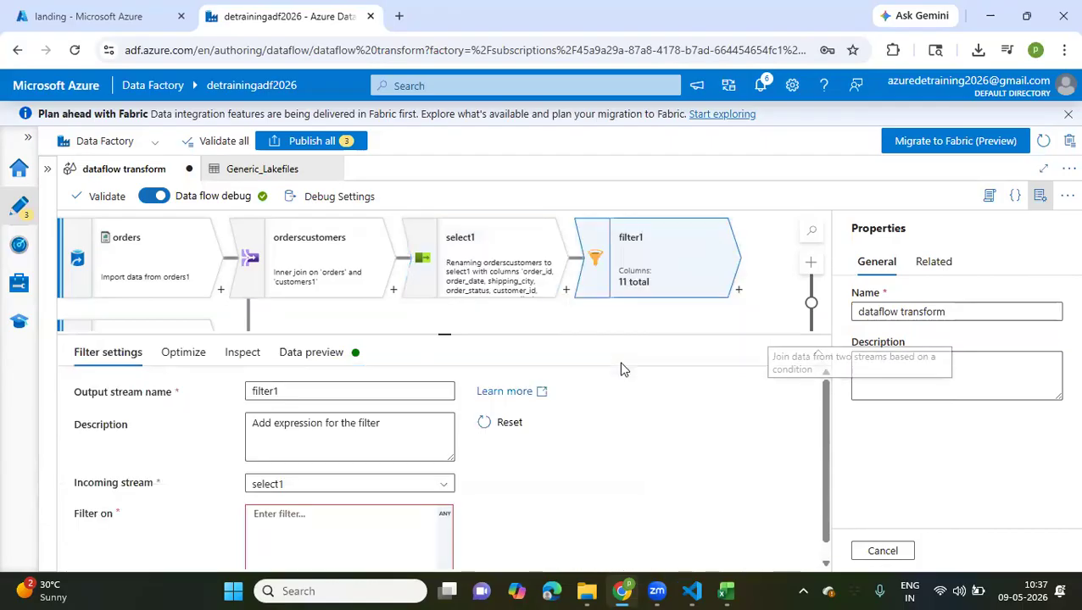
Name the filter's output stream filterstatus, without a space
click(298, 392)
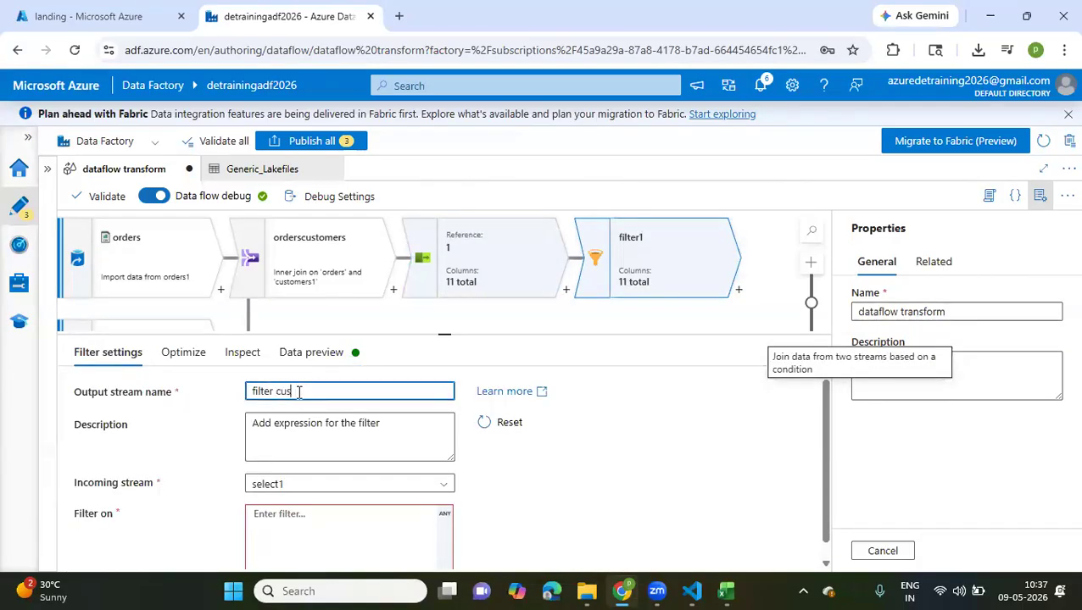
key(BackSpace)
key(BackSpace)
text(status)
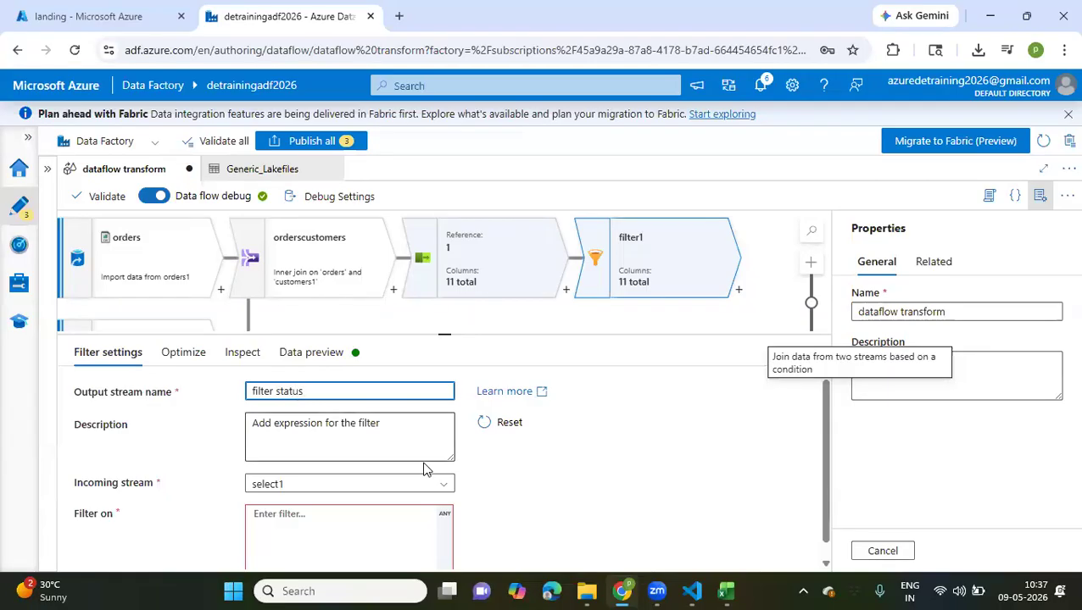
click(368, 423)
scroll(368, 423, down, 1)
scroll(368, 423, up, 1)
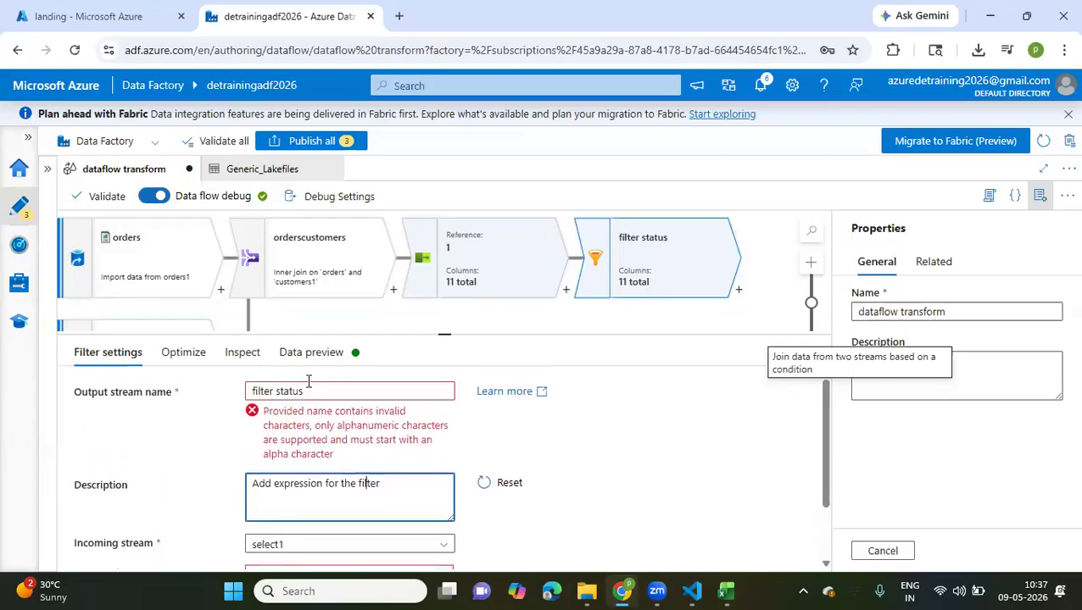
click(280, 390)
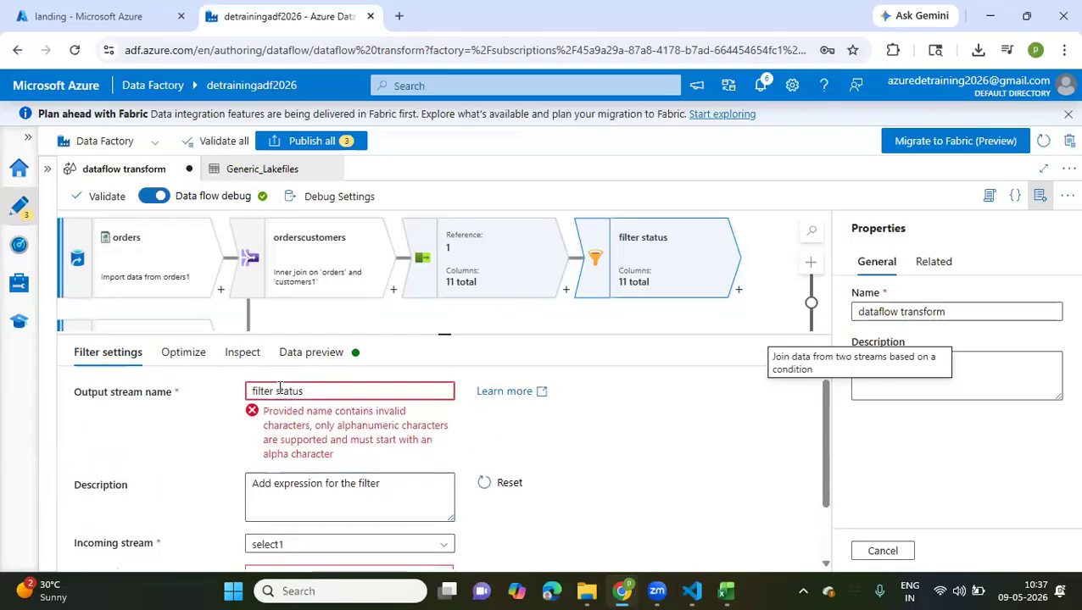
key(BackSpace)
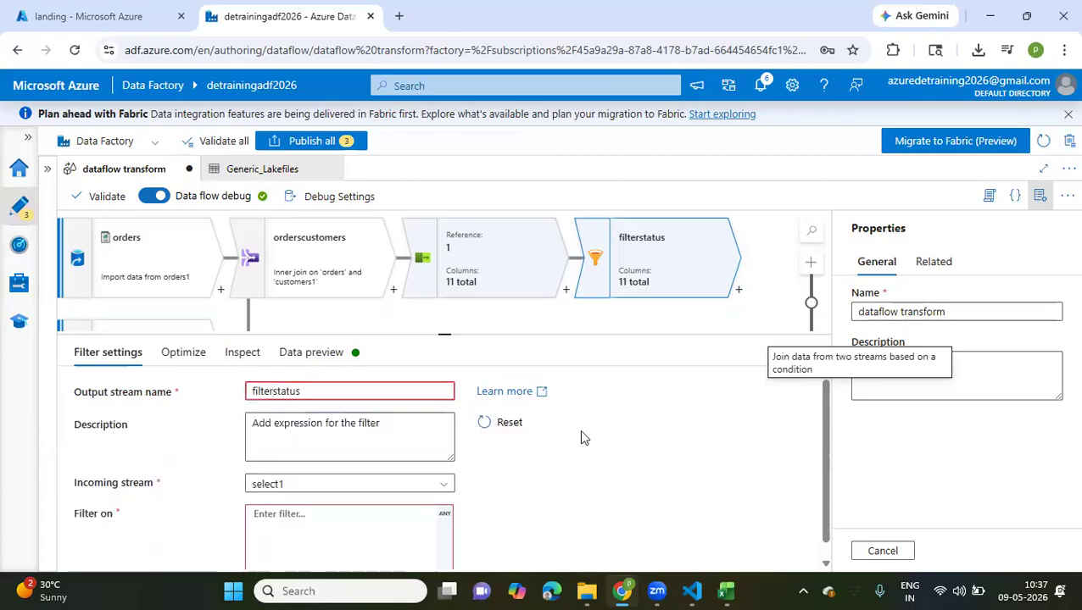
Open the expression builder for filterstatus's filter condition and insert the status column into the expression
scroll(574, 477, down, 1)
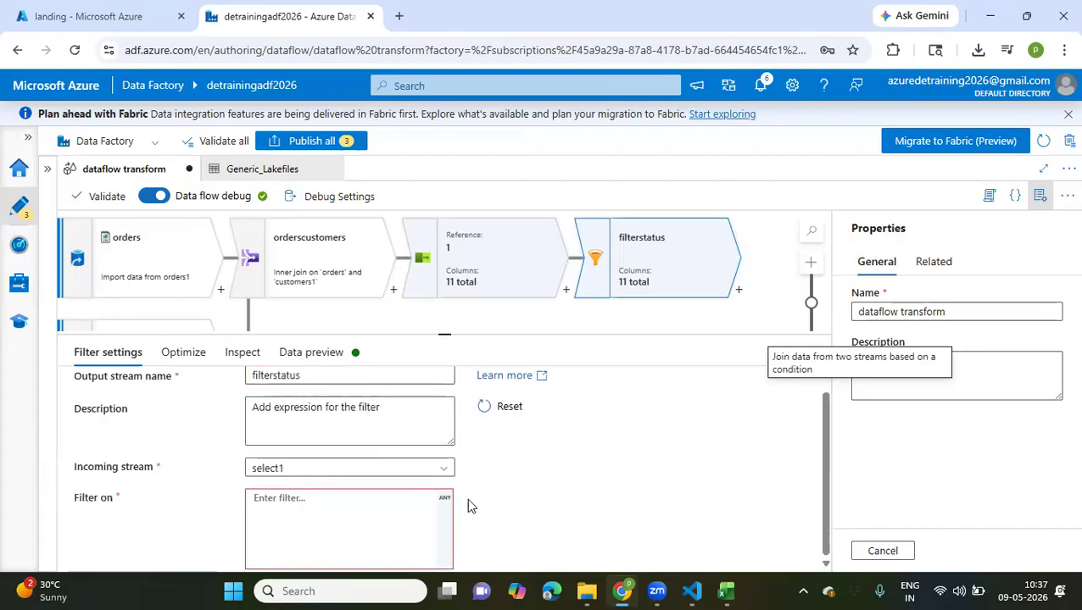
click(340, 502)
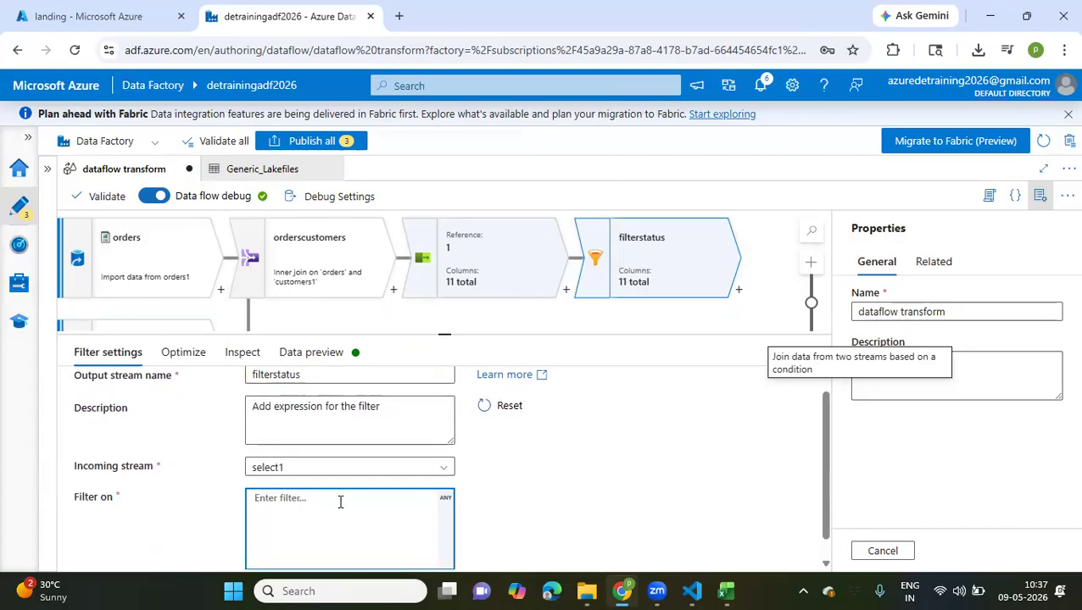
scroll(340, 502, down, 1)
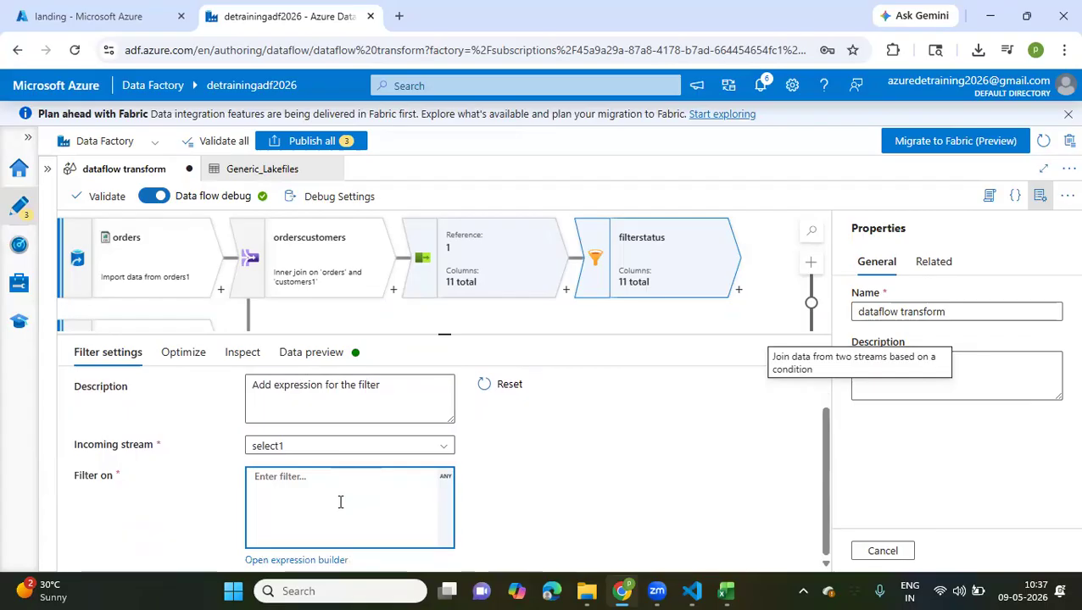
click(444, 478)
click(445, 500)
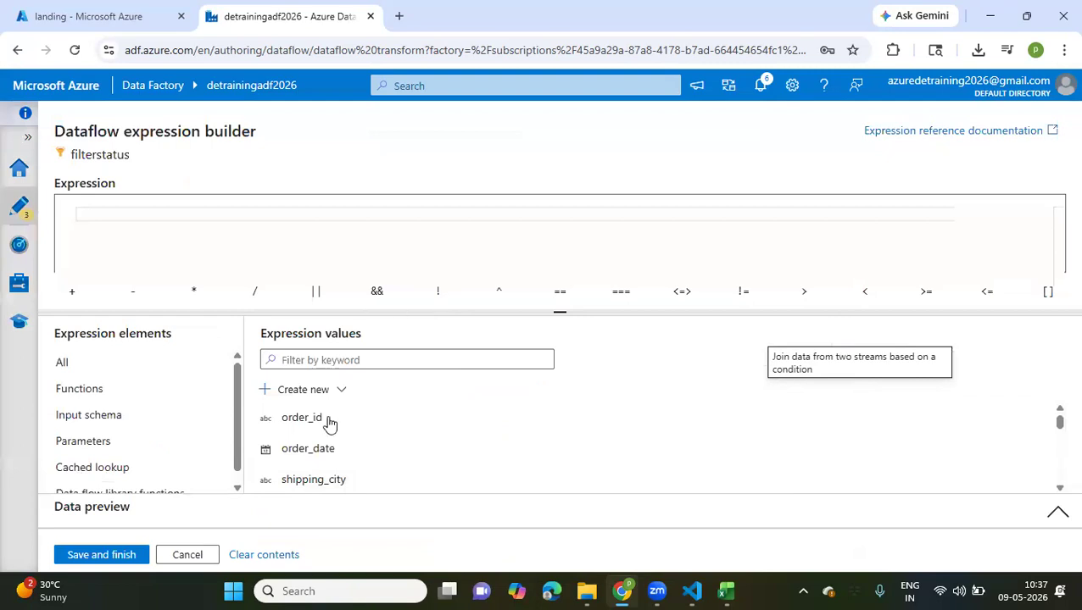
scroll(326, 443, down, 5)
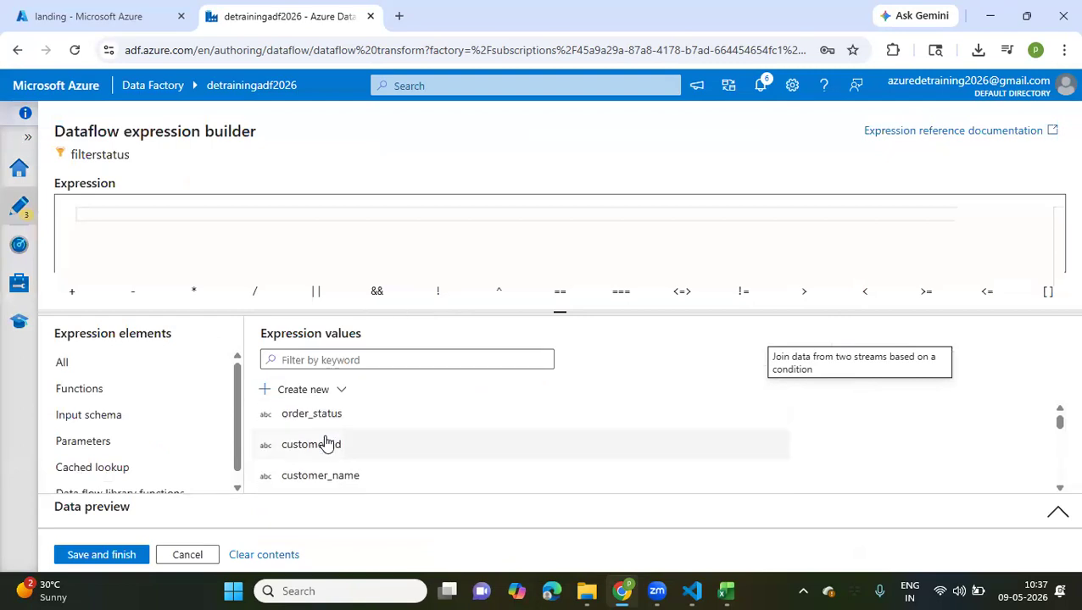
scroll(327, 444, down, 2)
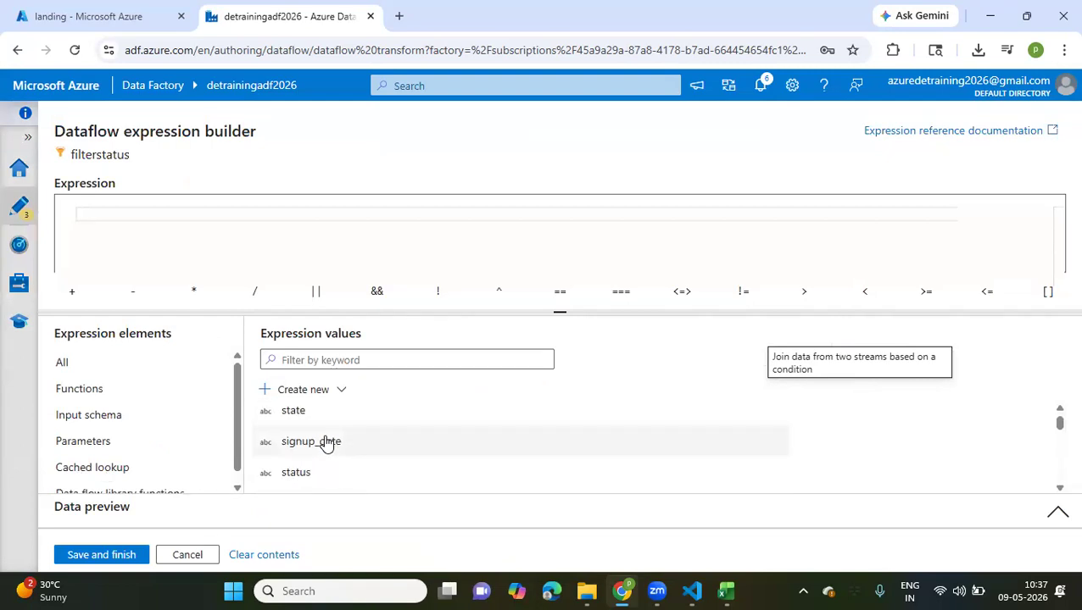
scroll(326, 443, down, 1)
click(304, 447)
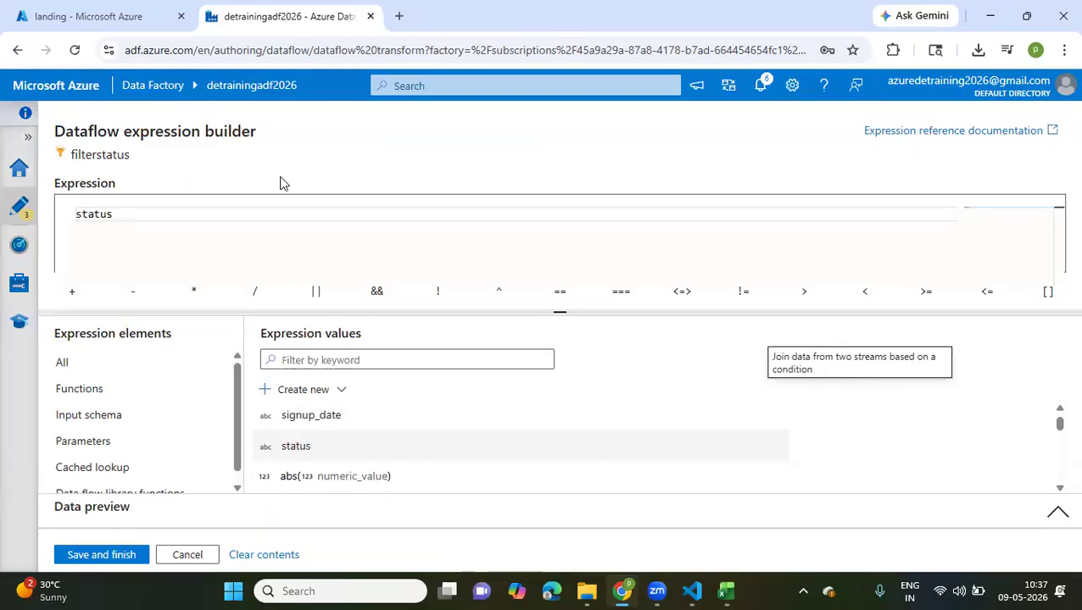
Complete the filter expression as status == 'Active' and save it
text(= 'Active)
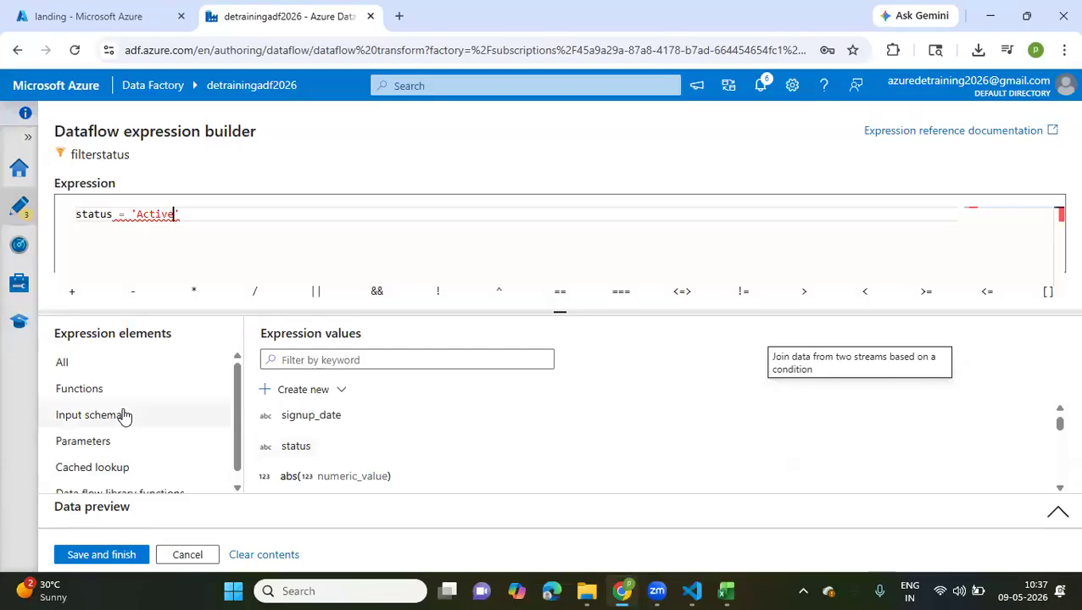
click(128, 213)
text(=)
click(96, 555)
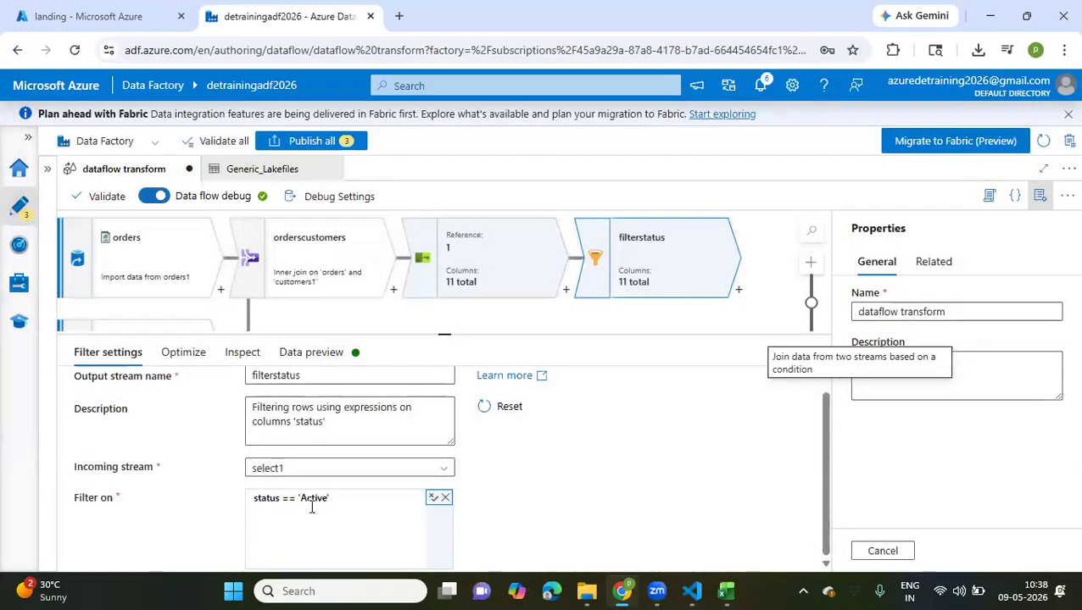
Review the filter settings of filterstatus, including its description, incoming stream and filter condition
scroll(522, 506, up, 1)
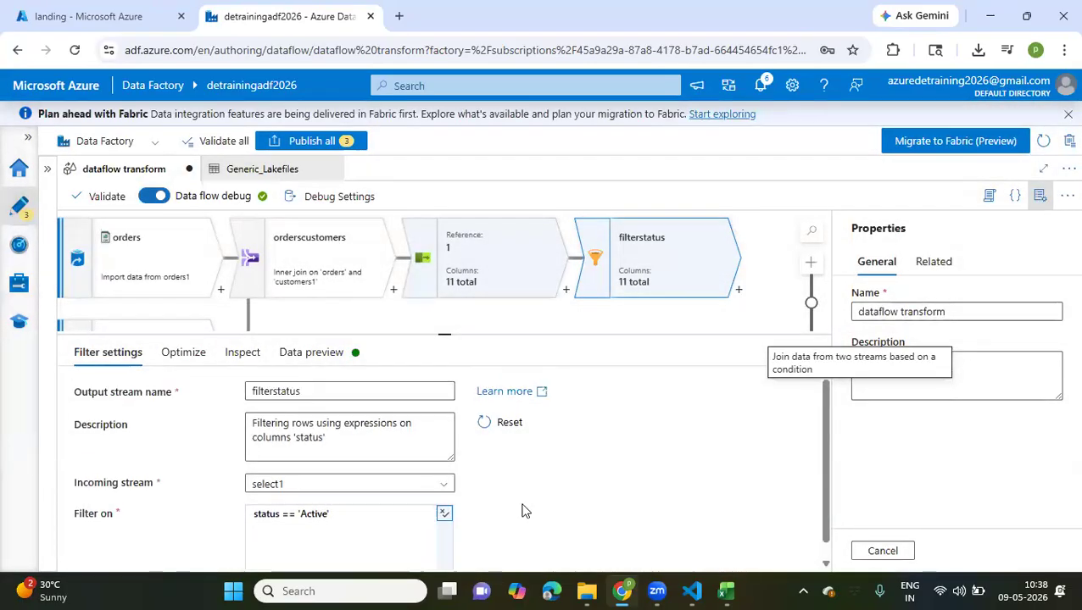
click(370, 521)
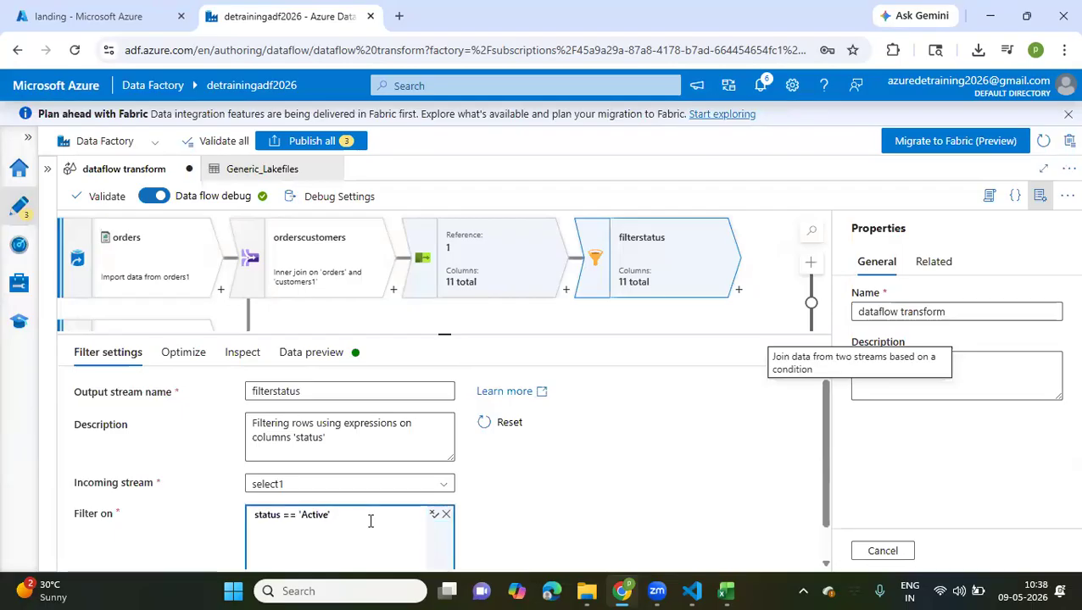
scroll(425, 502, down, 1)
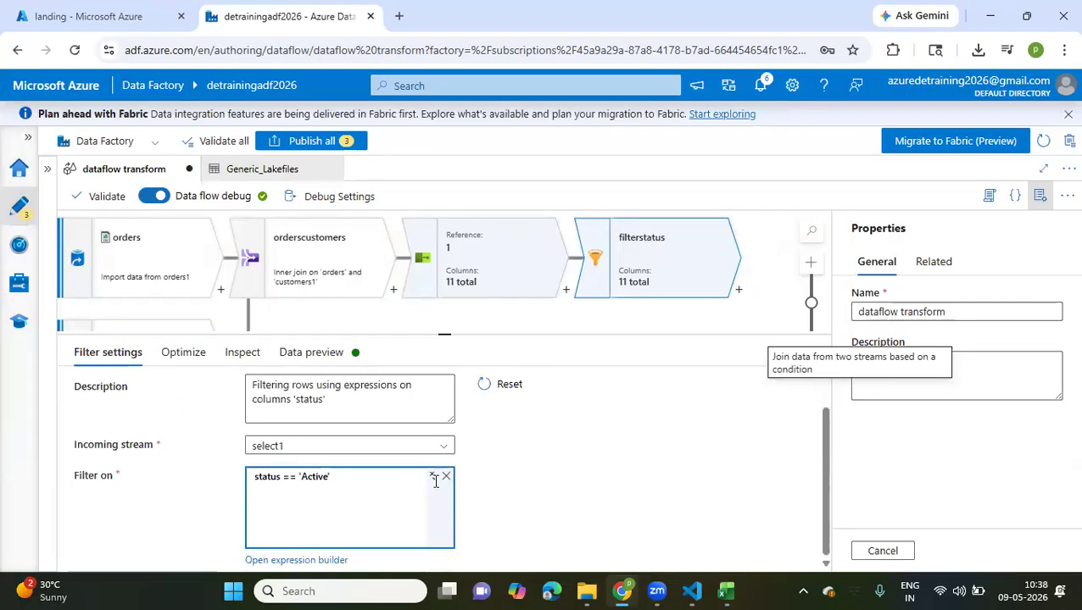
Reopen the expression builder for filterstatus's filter condition and append && order_status after status == 'Active'
scroll(386, 534, up, 1)
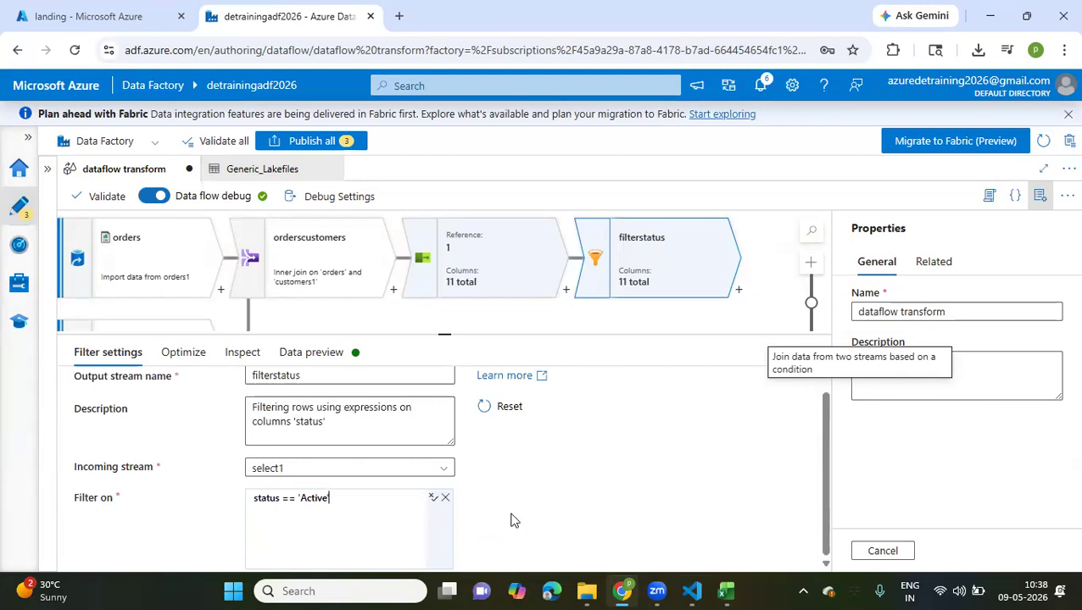
click(433, 499)
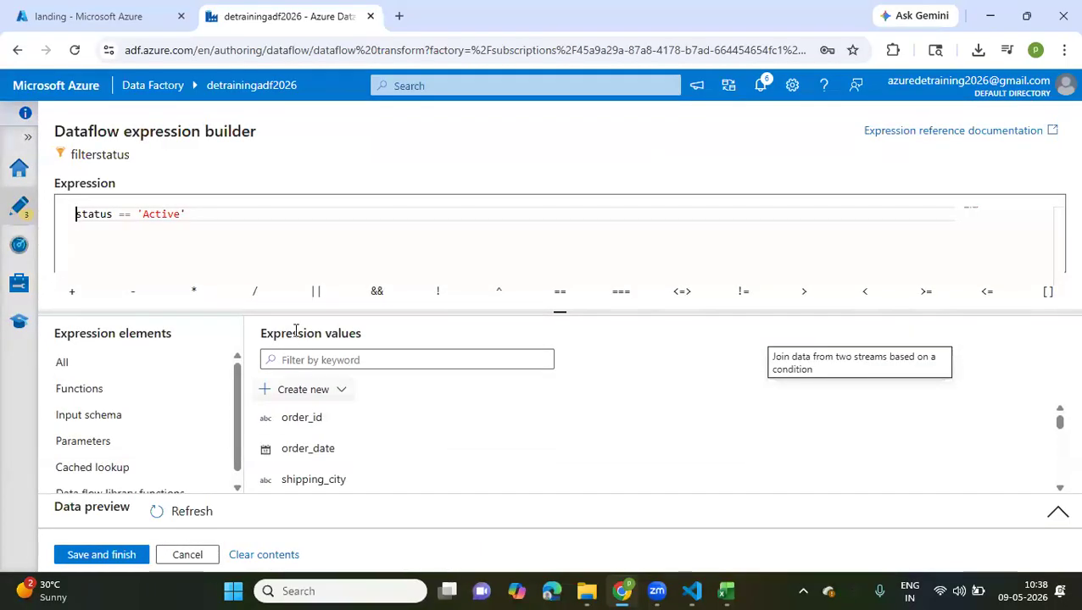
click(244, 215)
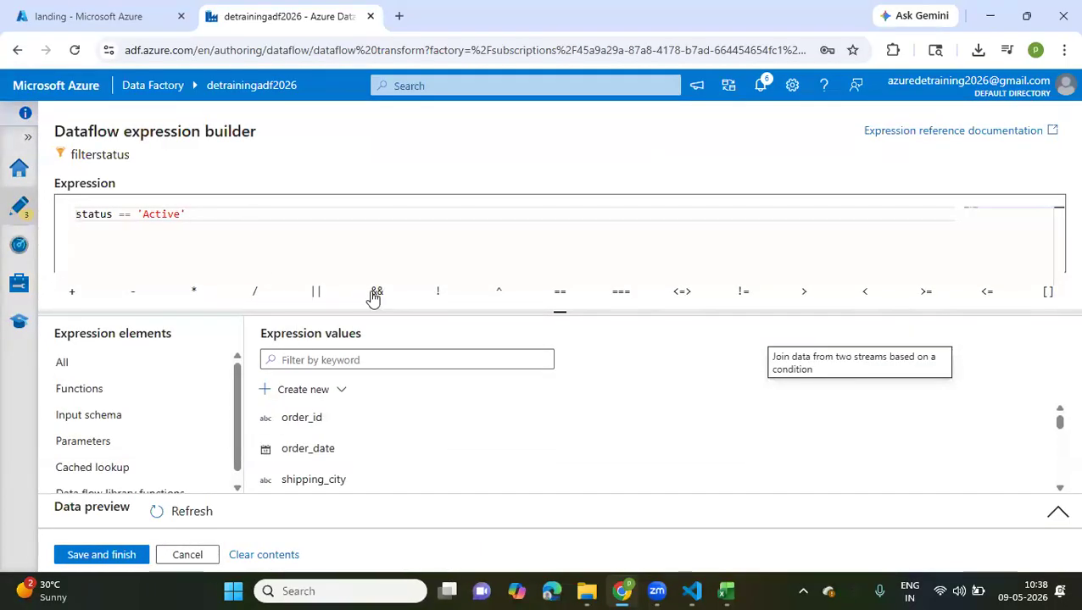
click(376, 291)
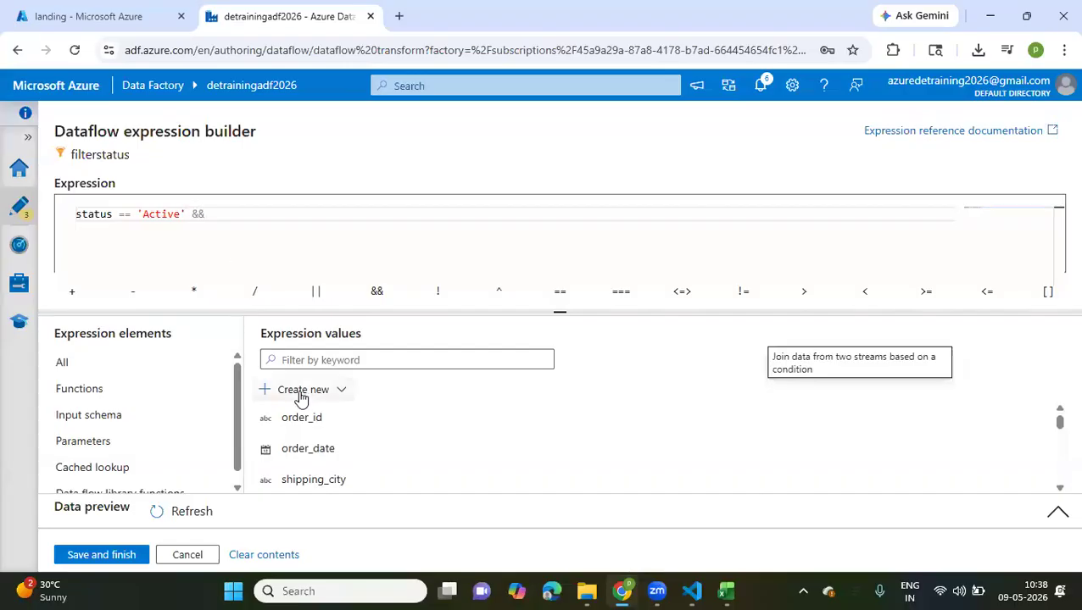
scroll(313, 432, down, 2)
click(311, 435)
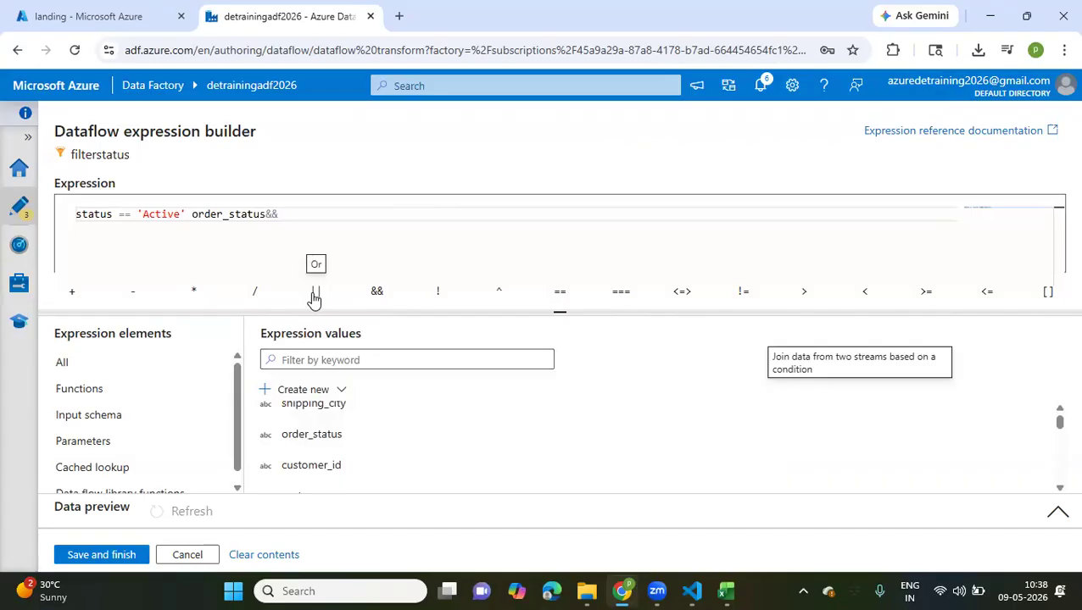
double_click(222, 215)
key(ctrl+x)
key(End)
key(ctrl+v)
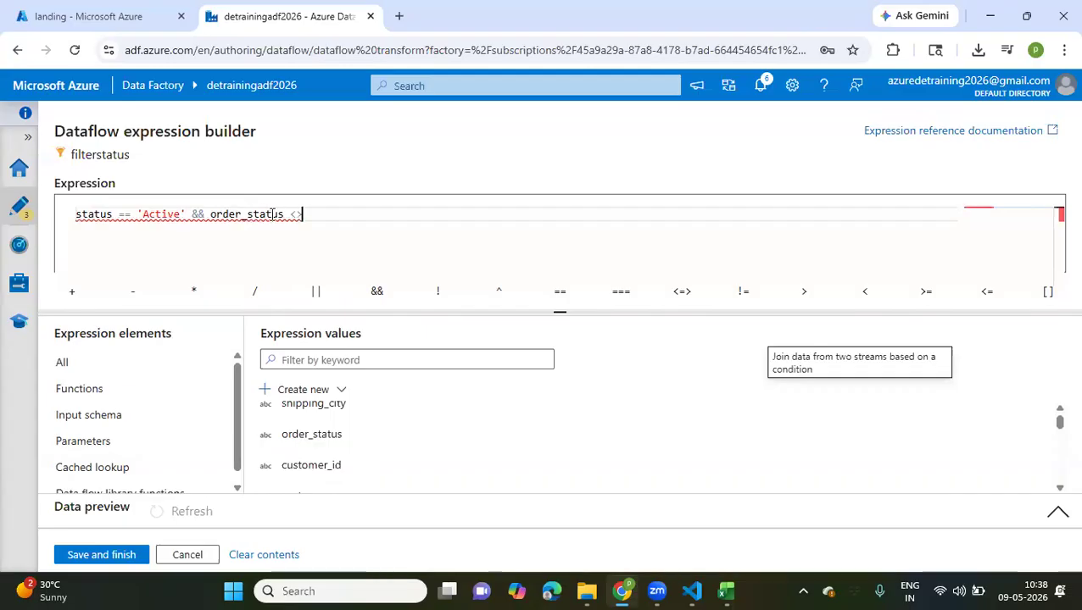
Complete the second condition as order_status != 'Cancelled' and save the filter expression
mouse_move(272, 215)
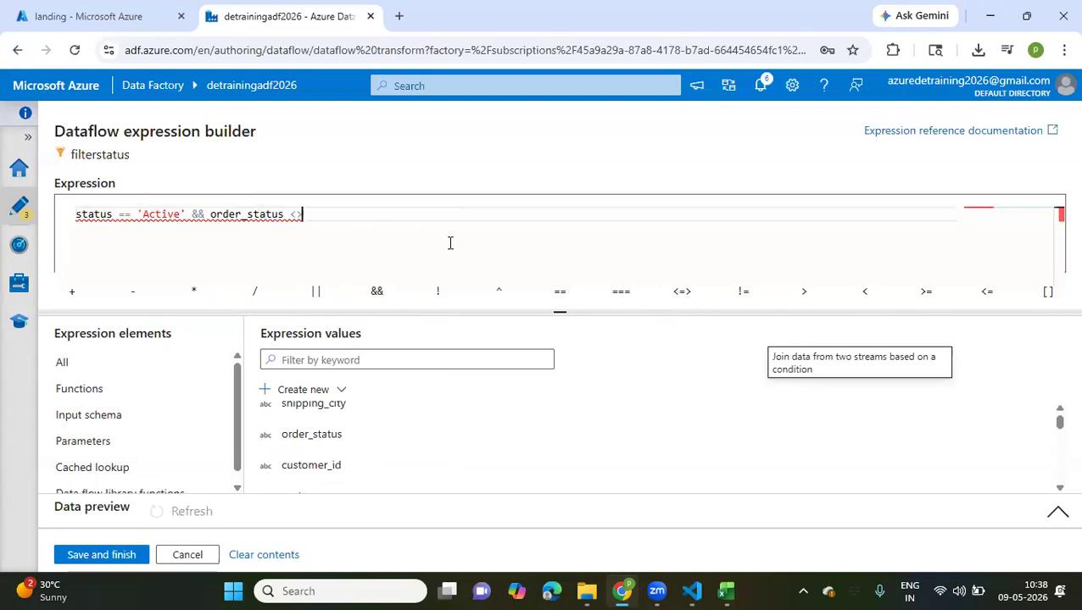
key(BackSpace)
key(BackSpace)
click(745, 295)
key(BackSpace)
key(BackSpace)
text('Cancelled)
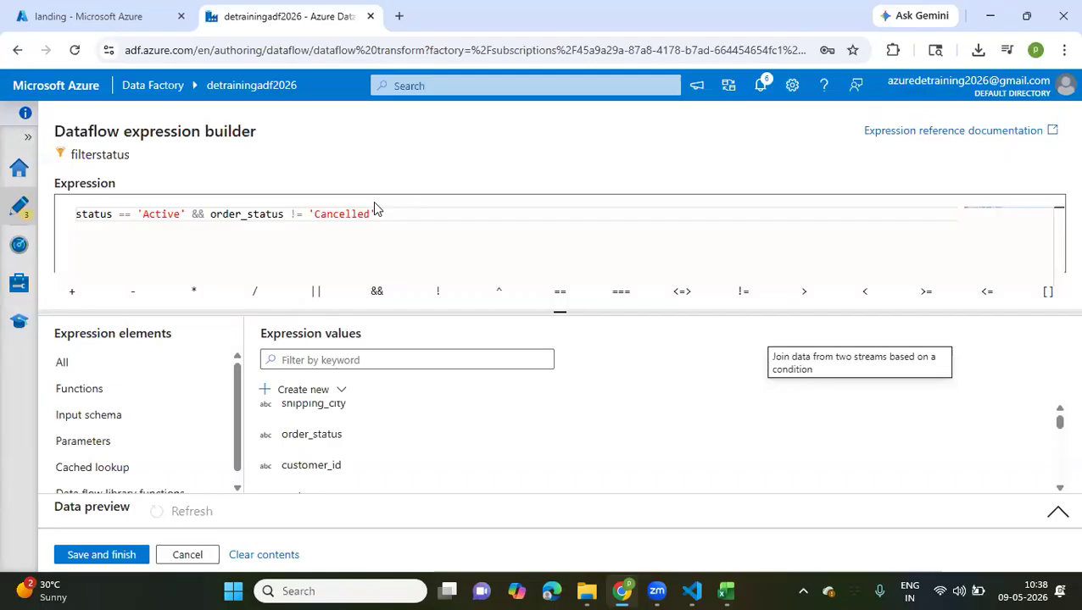
scroll(339, 420, down, 3)
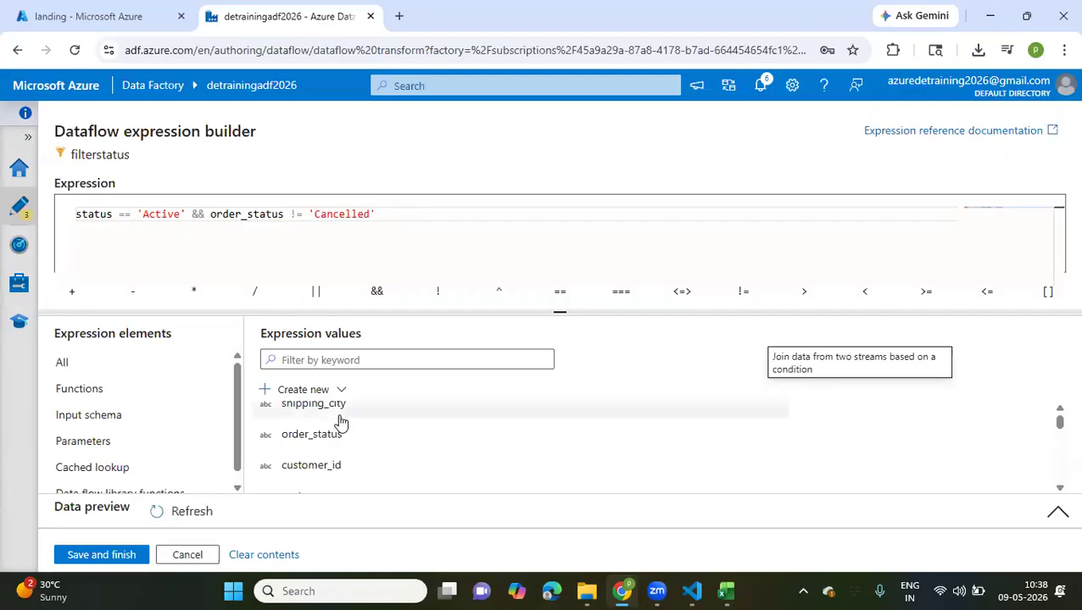
click(100, 556)
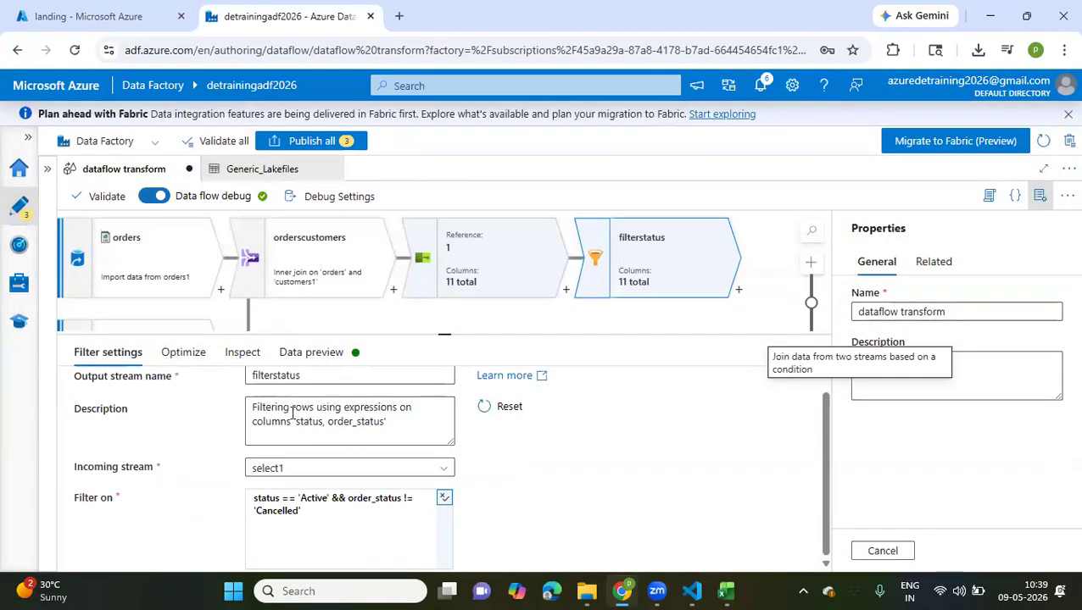
Review filterstatus's partition option and column list, and check the order_status and status columns in its data preview
click(172, 356)
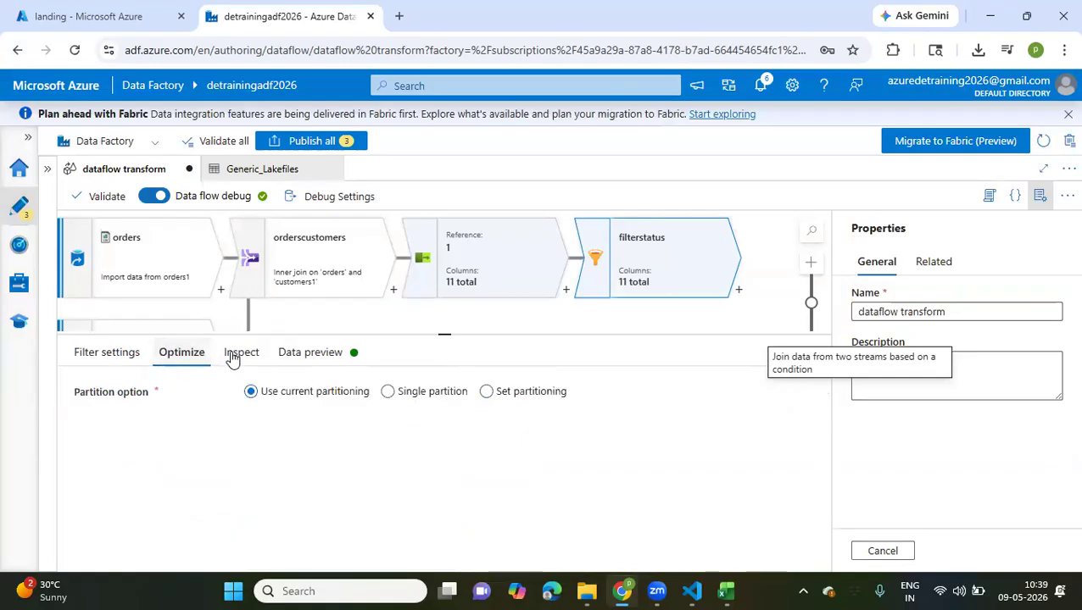
click(238, 354)
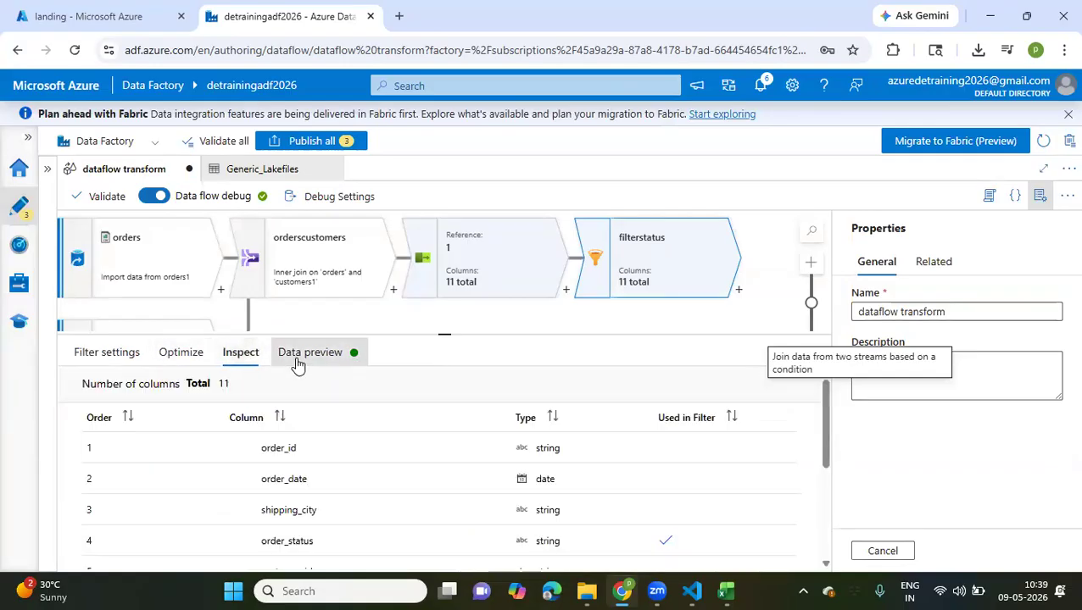
click(297, 360)
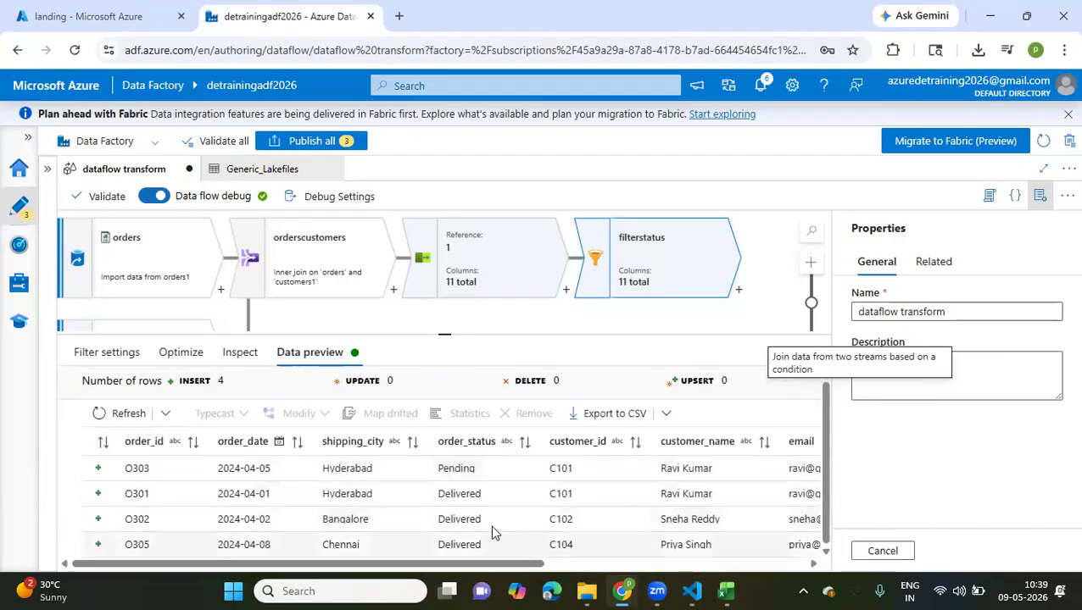
scroll(490, 525, right, 5)
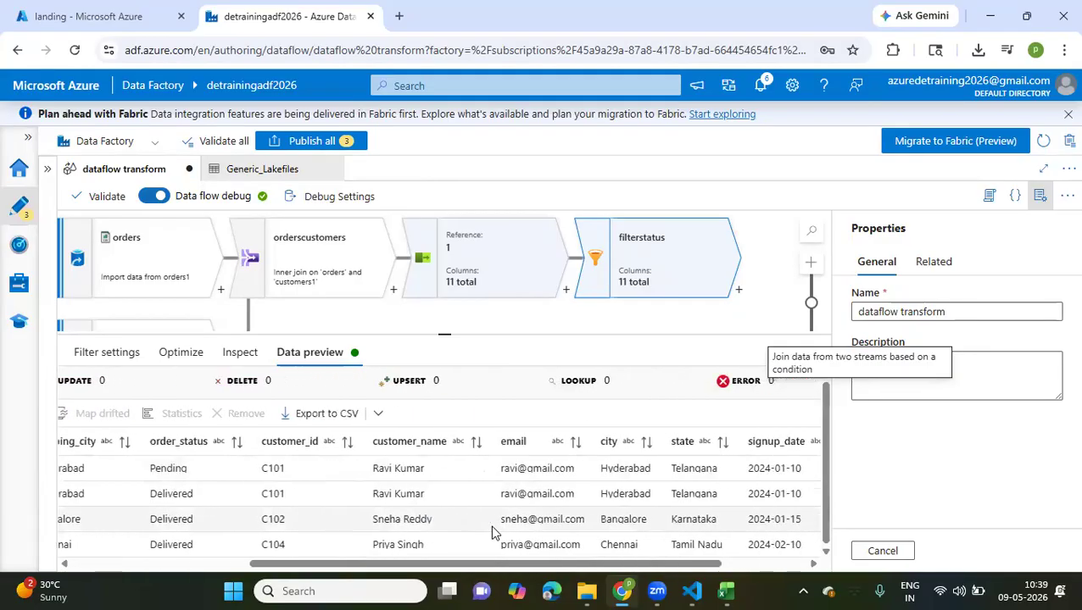
scroll(490, 531, right, 3)
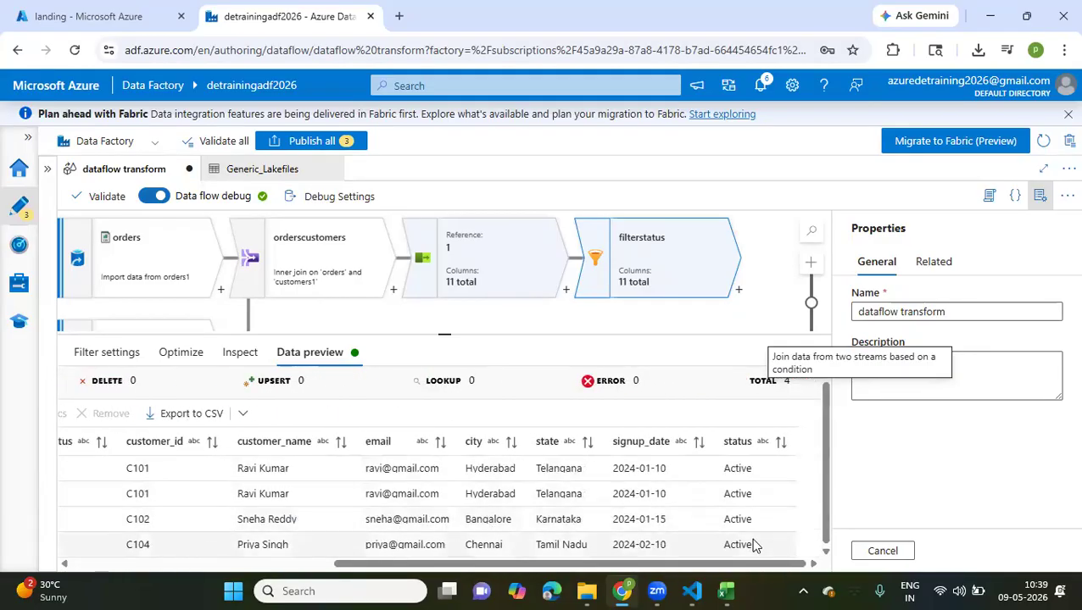
drag(753, 544, 453, 490)
click(454, 490)
scroll(452, 485, left, 5)
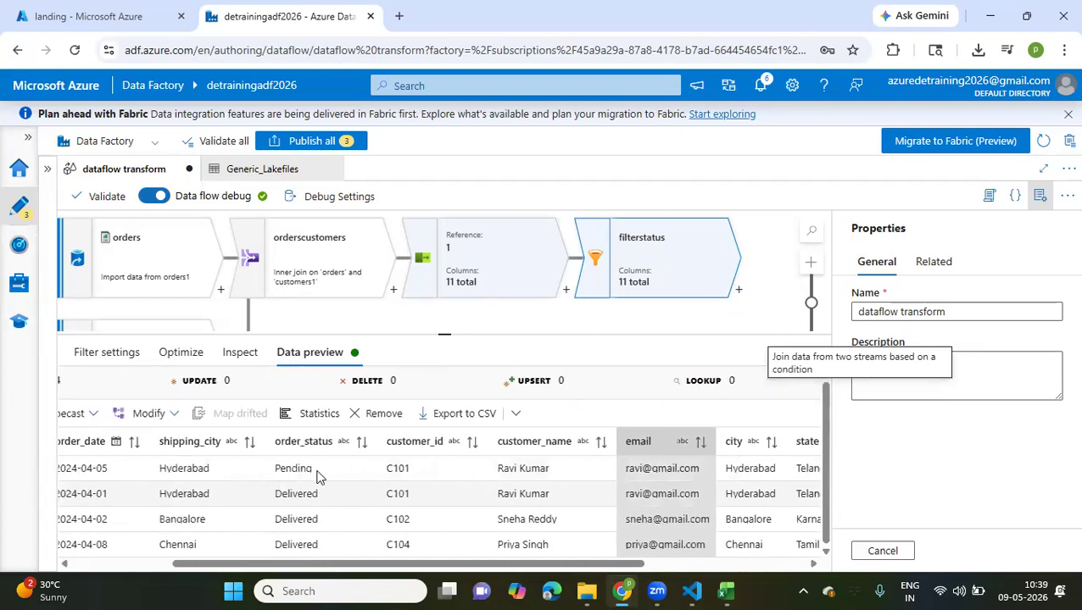
scroll(305, 473, left, 3)
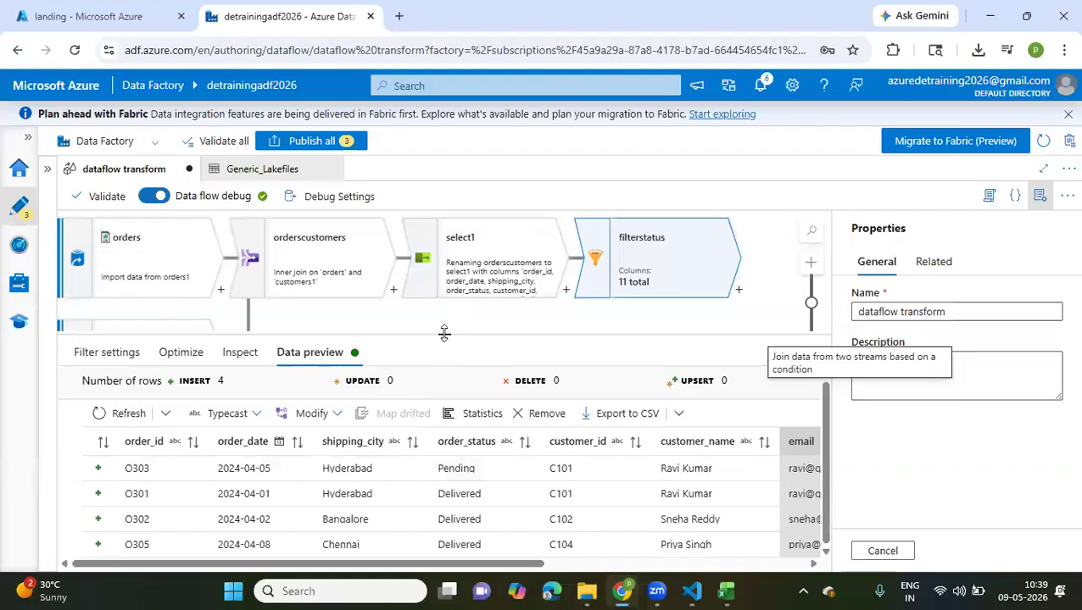
scroll(500, 492, right, 5)
scroll(500, 492, down, 1)
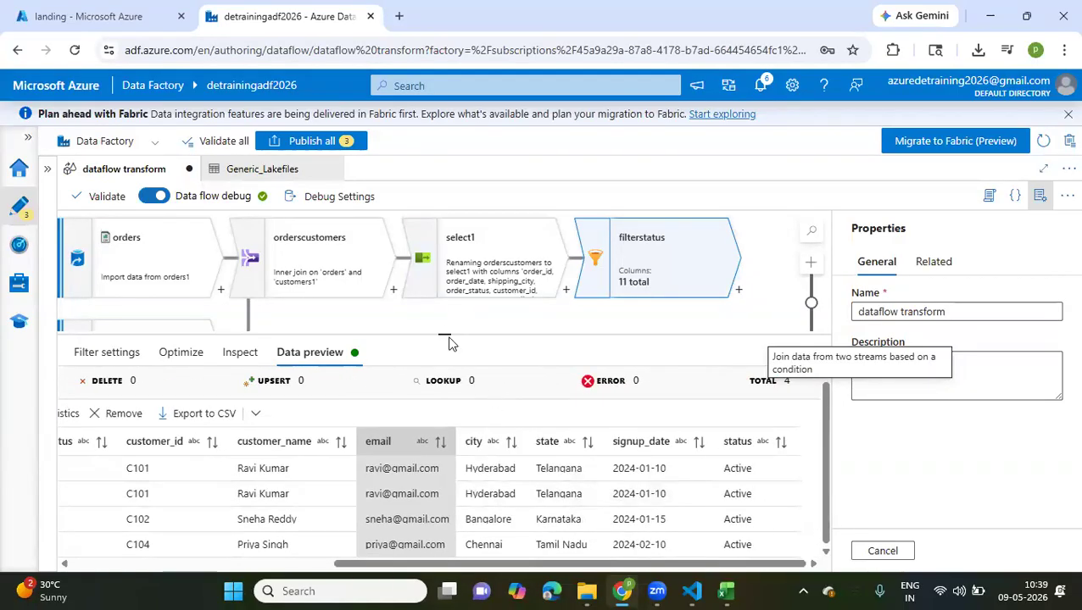
scroll(366, 492, left, 5)
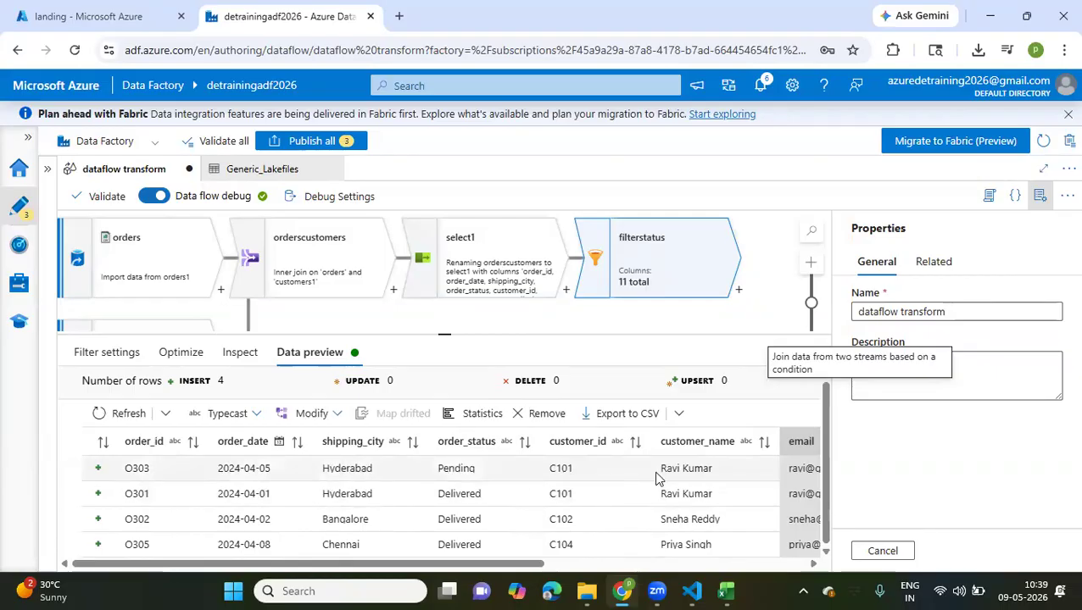
Examine the first previewed row across its columns, including signup_date, order_date, shipping_city and order_status
scroll(692, 469, right, 3)
scroll(692, 469, right, 3)
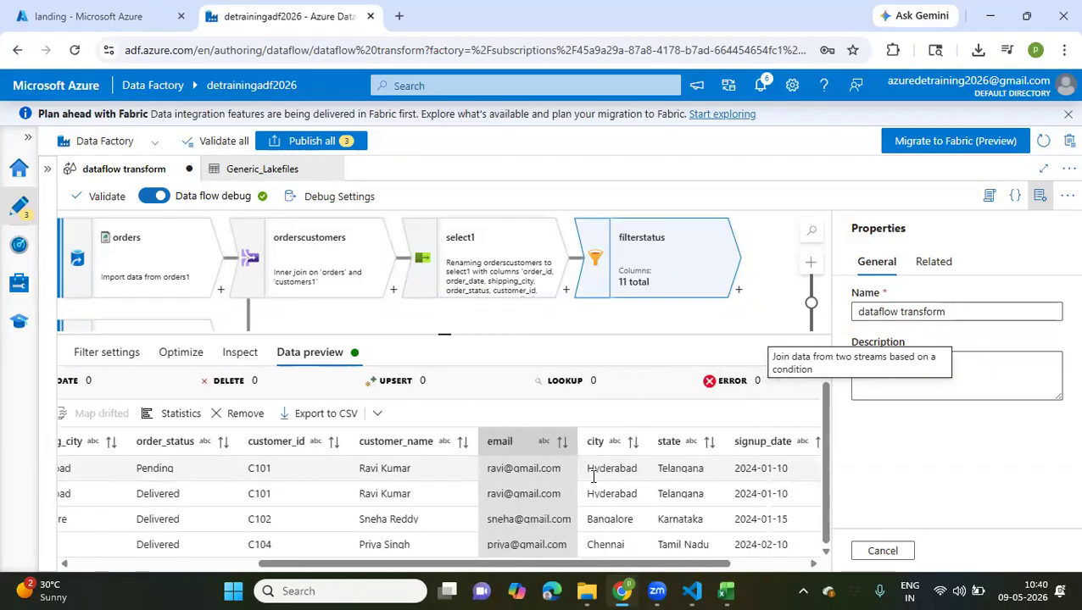
scroll(722, 476, right, 3)
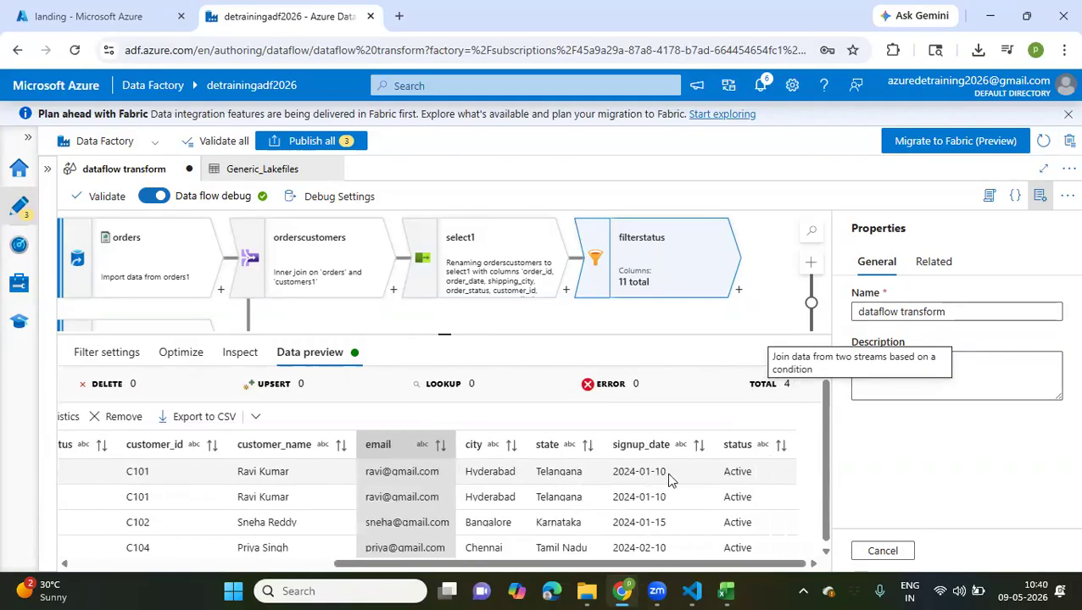
triple_click(603, 479)
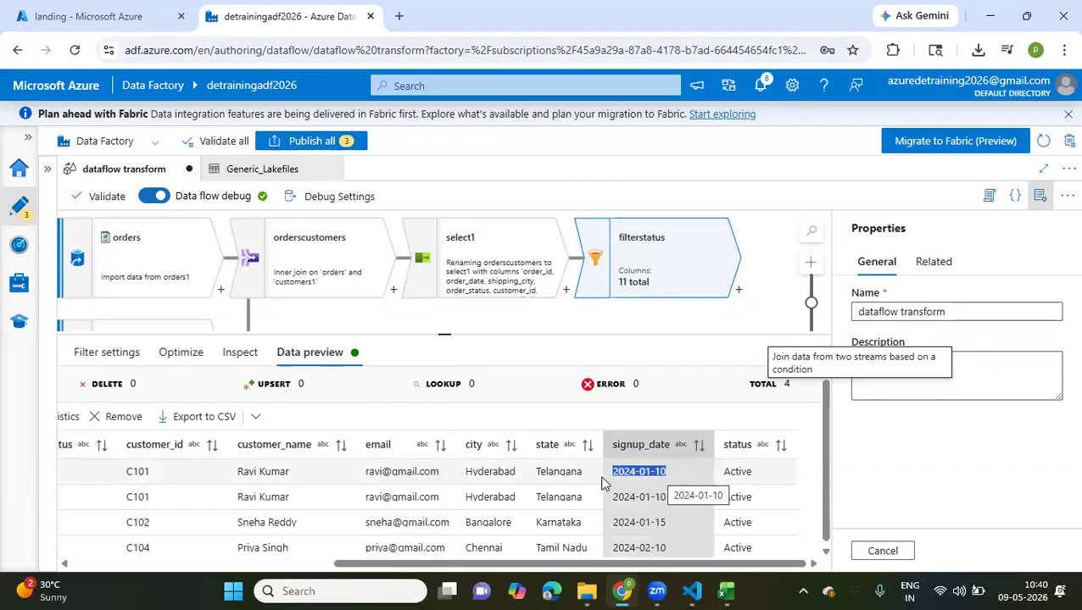
scroll(597, 479, left, 5)
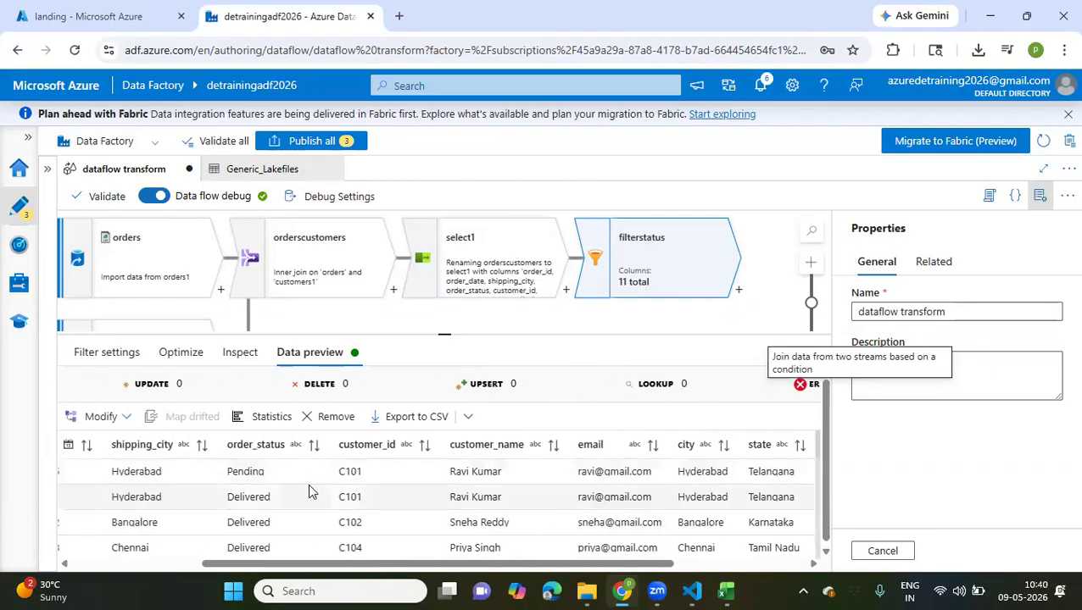
scroll(308, 484, left, 4)
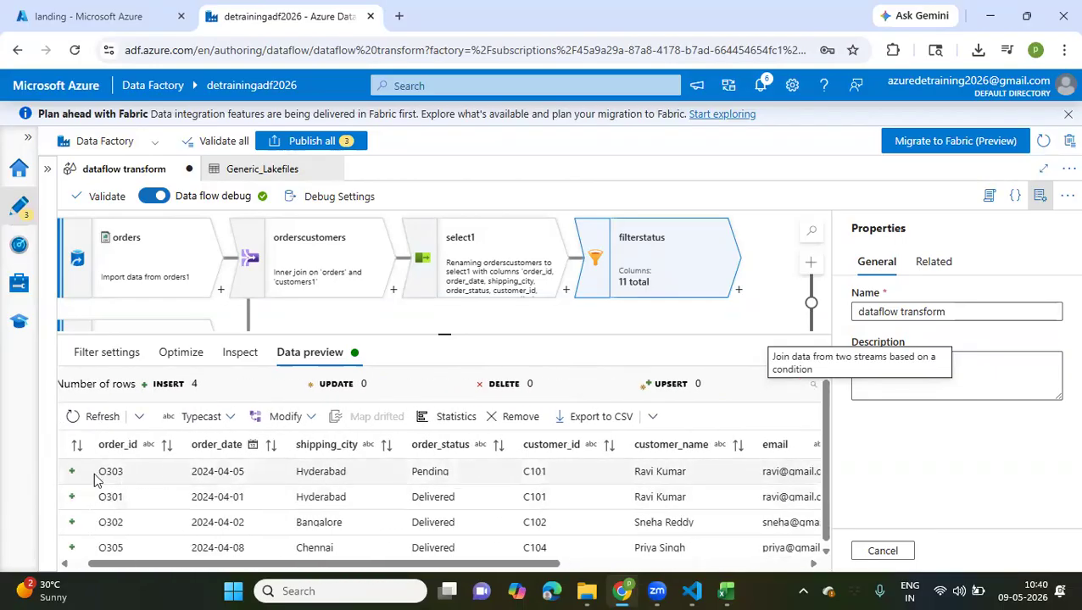
drag(244, 469, 192, 471)
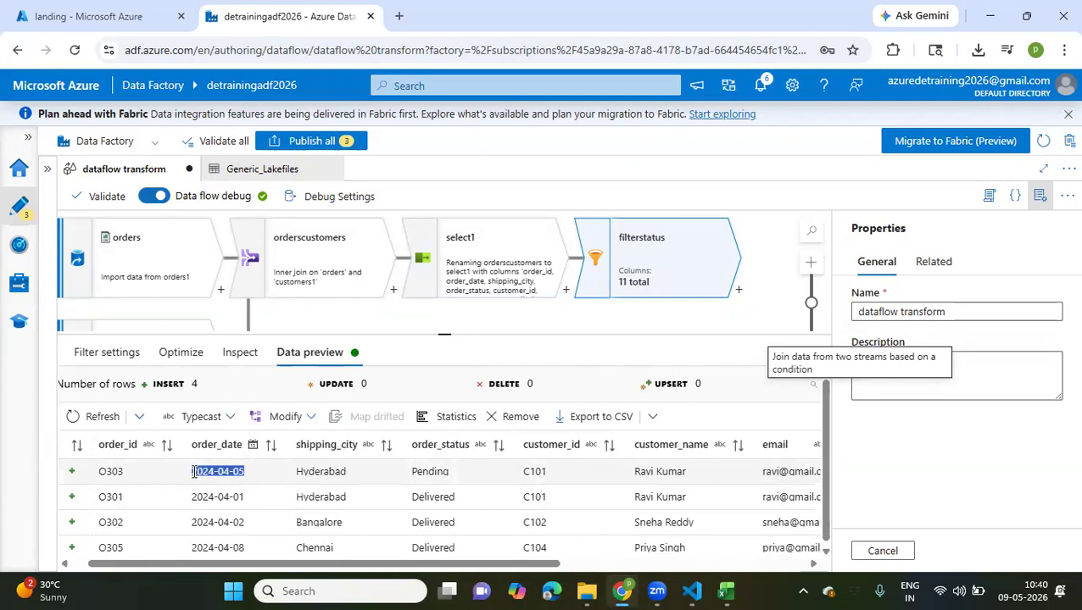
double_click(321, 473)
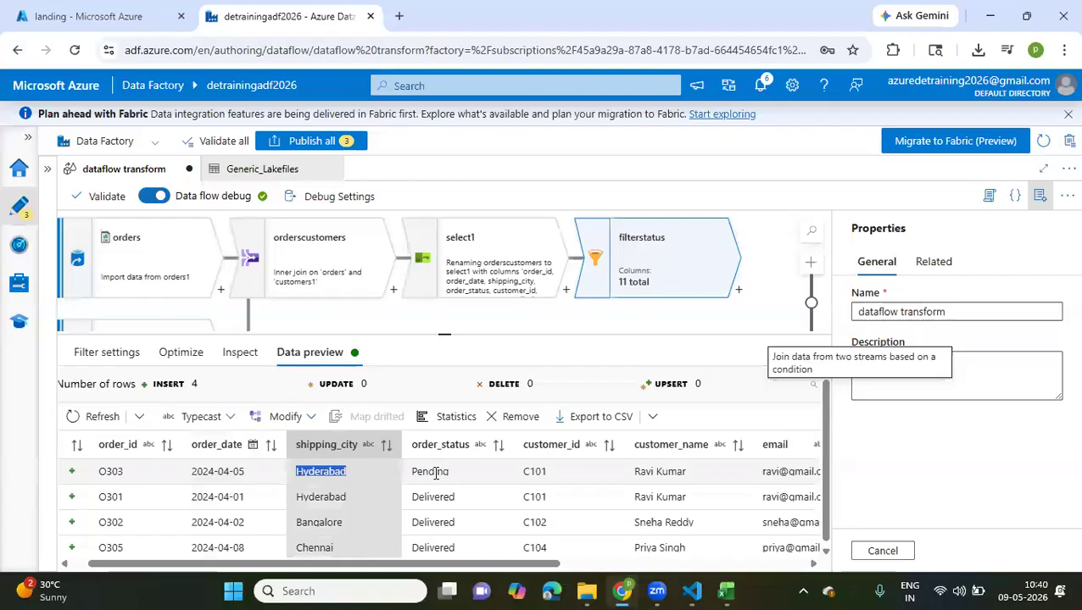
double_click(435, 473)
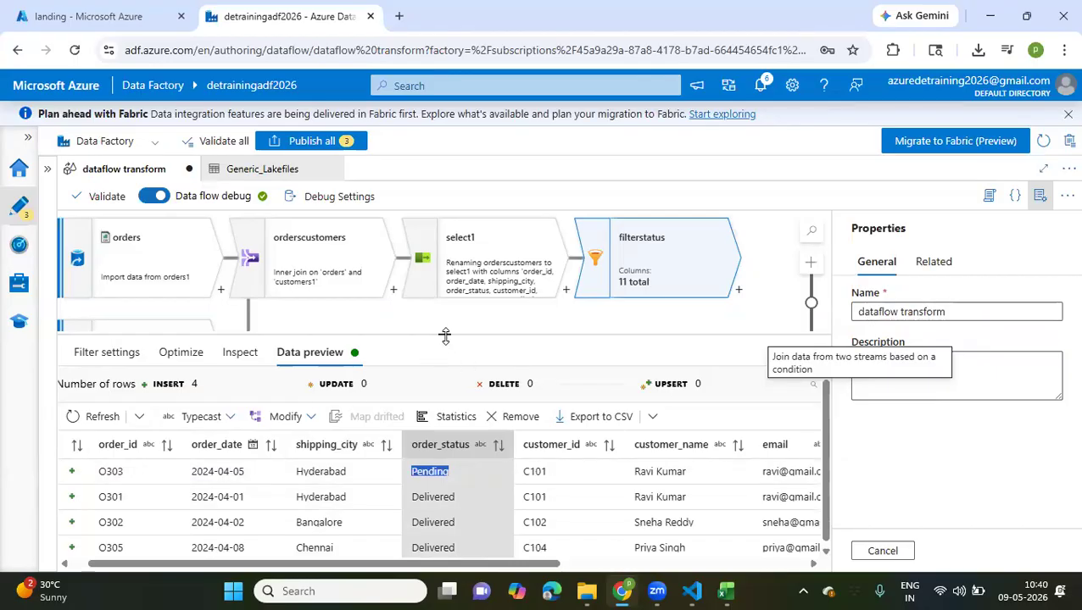
Enlarge the data flow canvas, switch to the order_items workbook in Excel and examine its ID, unit_price and total_amount columns
drag(438, 335, 437, 433)
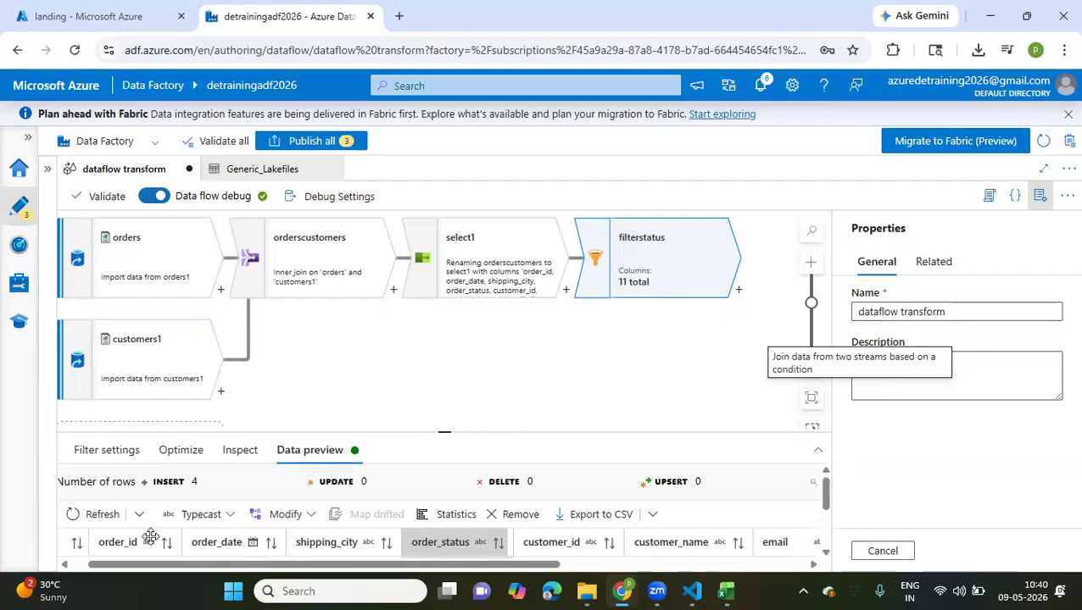
mouse_move(714, 591)
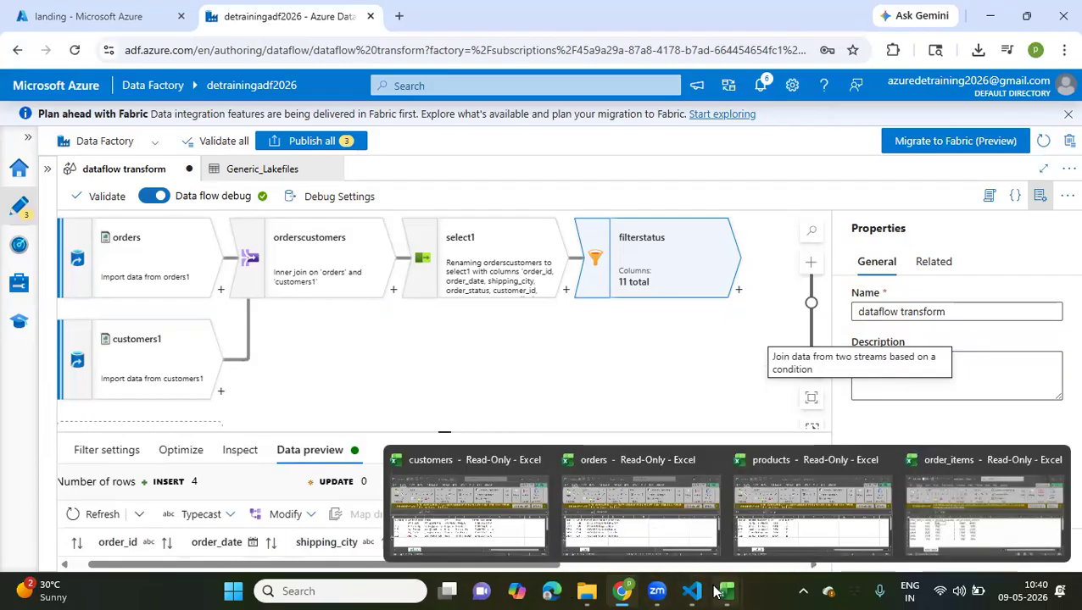
click(974, 458)
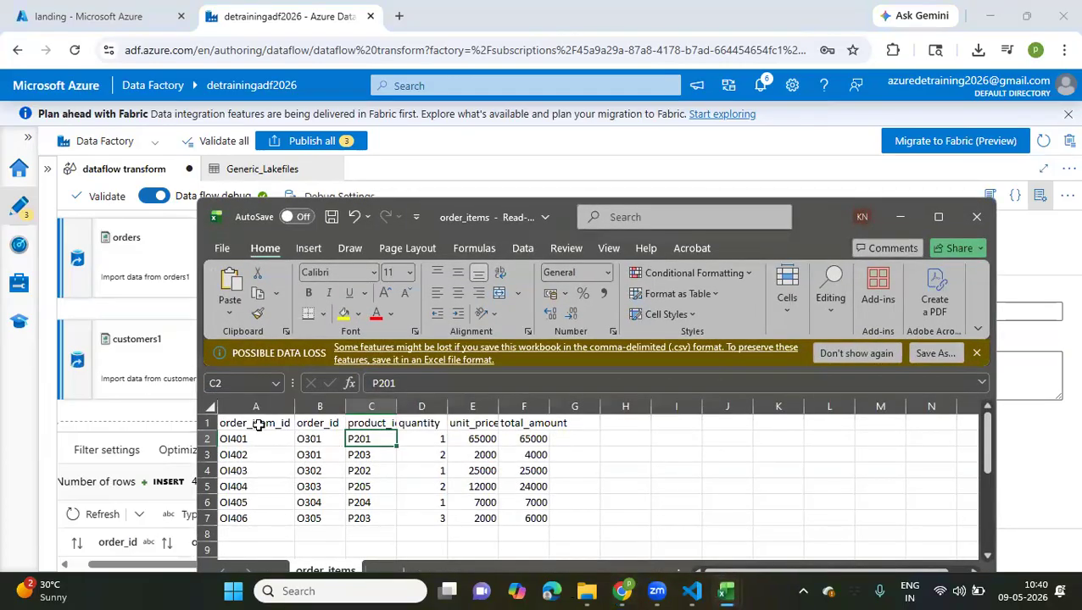
drag(258, 436, 314, 521)
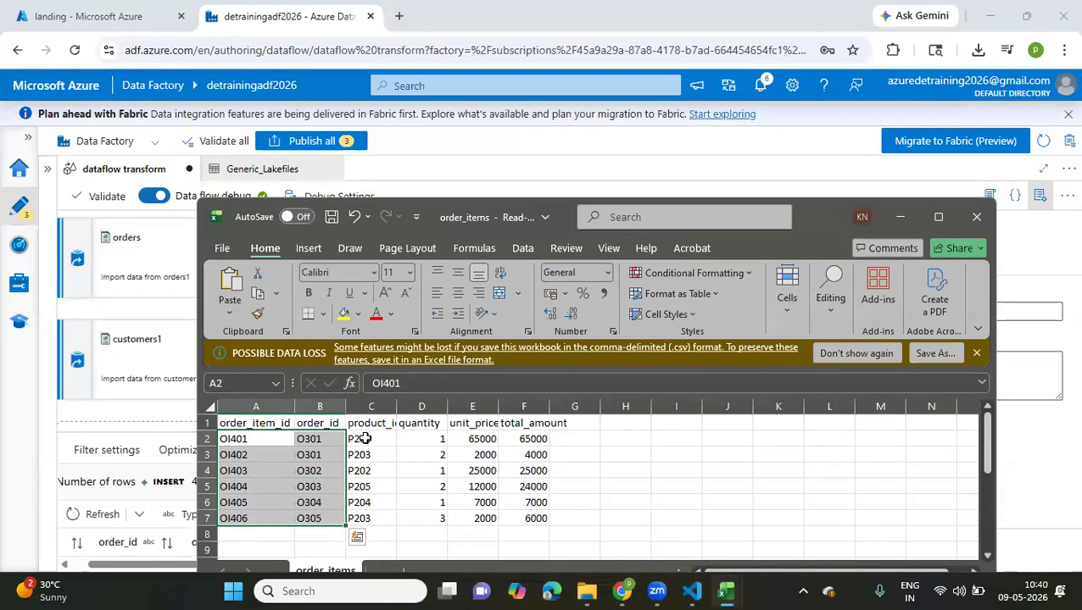
drag(365, 438, 207, 479)
drag(229, 521, 229, 519)
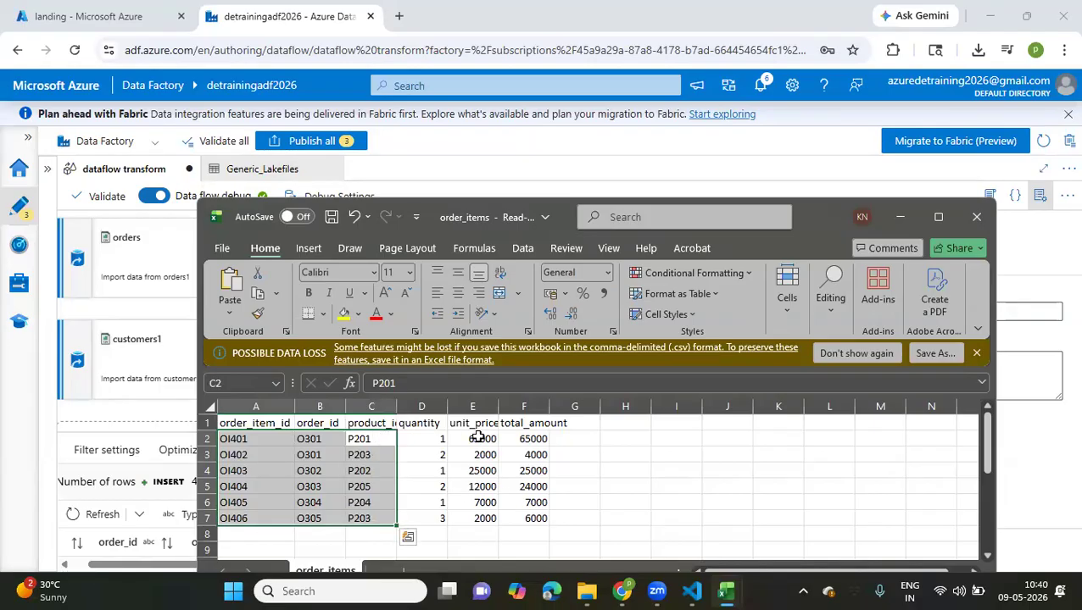
click(479, 437)
click(522, 437)
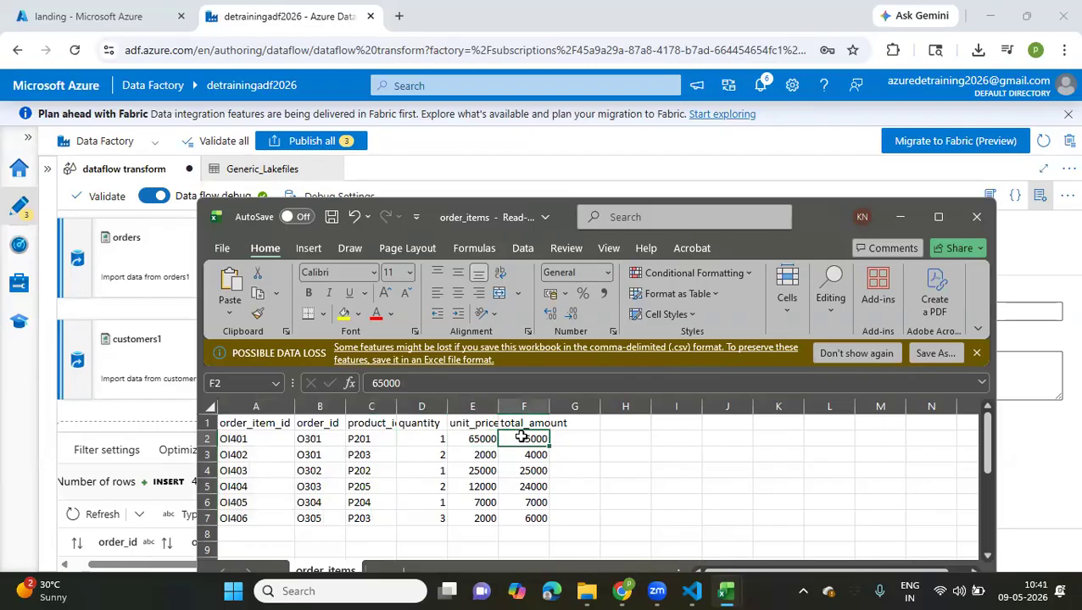
click(358, 441)
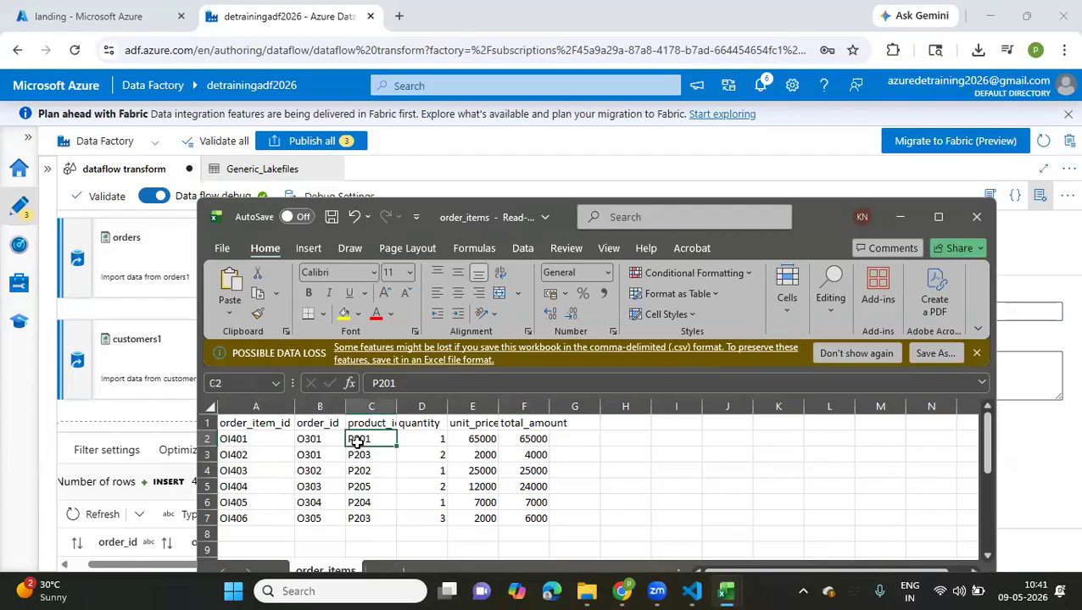
click(482, 439)
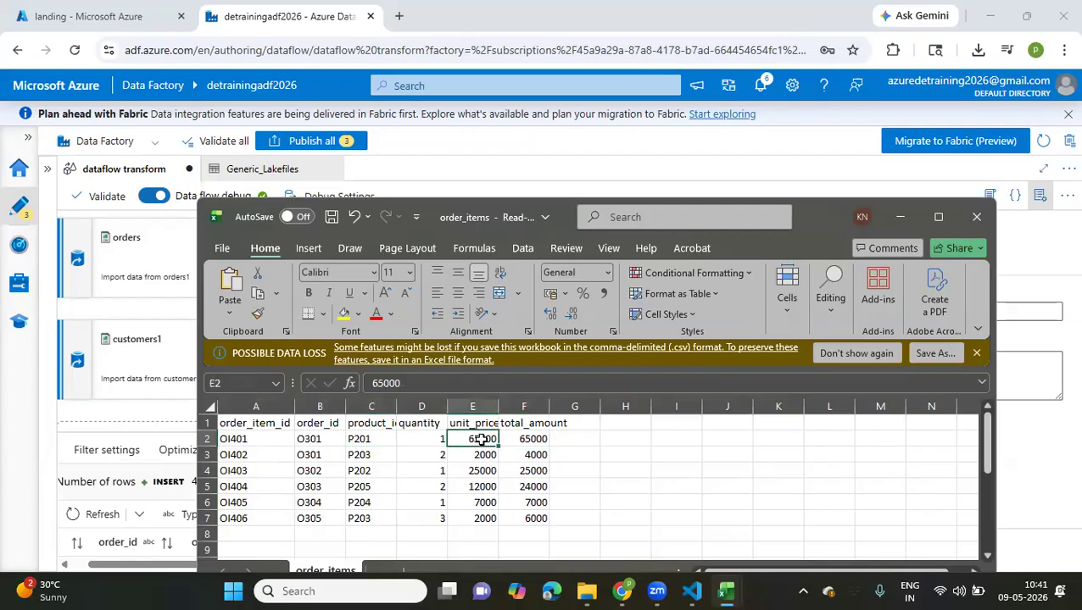
Examine the product IDs in the products workbook against the order_items workbook in Excel, and return to the data flow in the browser
mouse_move(729, 591)
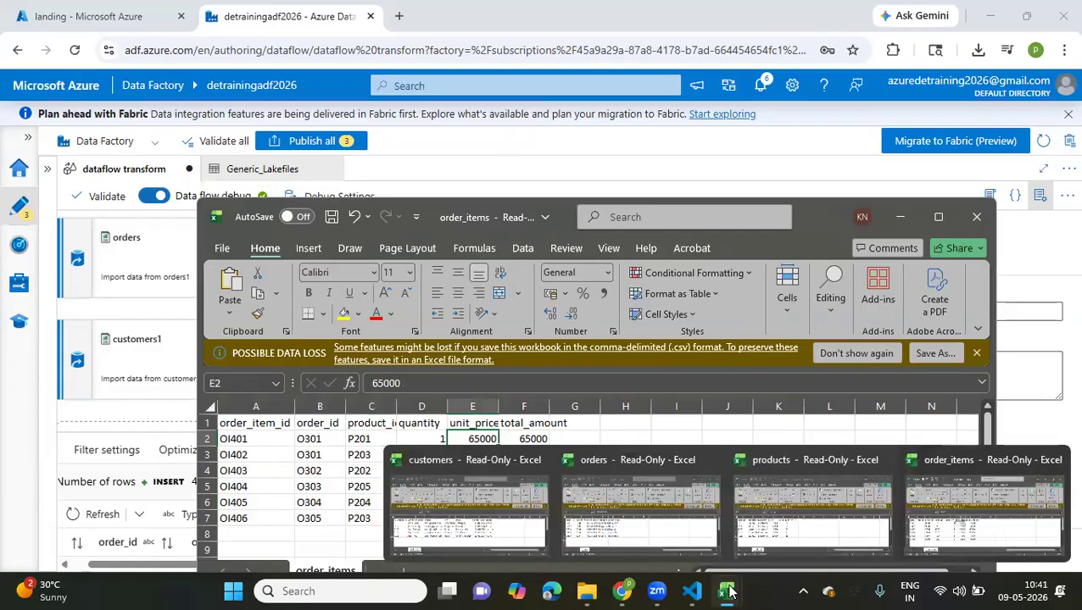
click(798, 521)
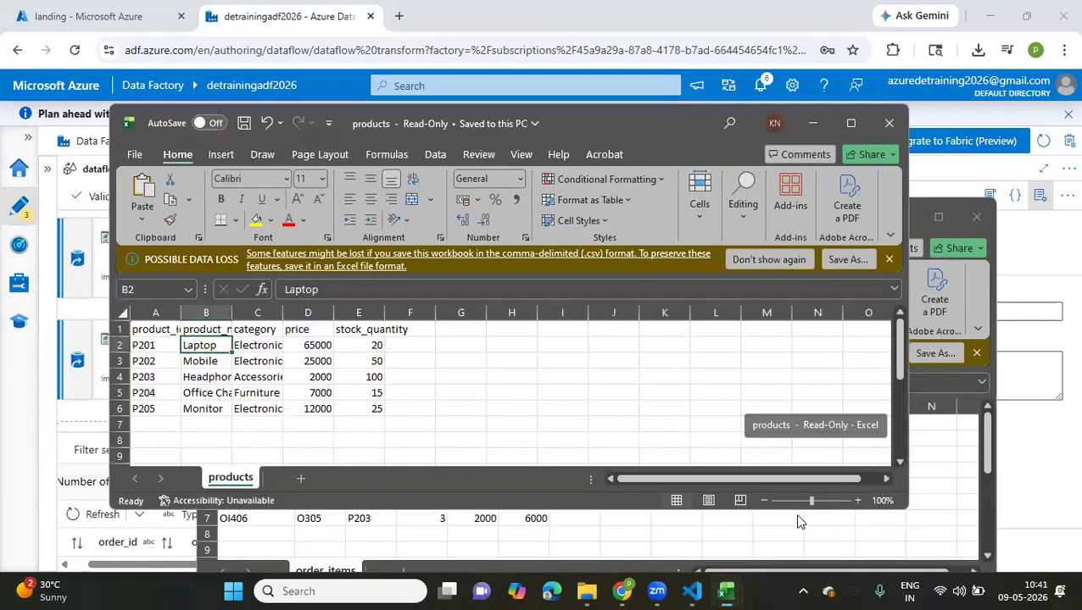
click(158, 359)
click(398, 524)
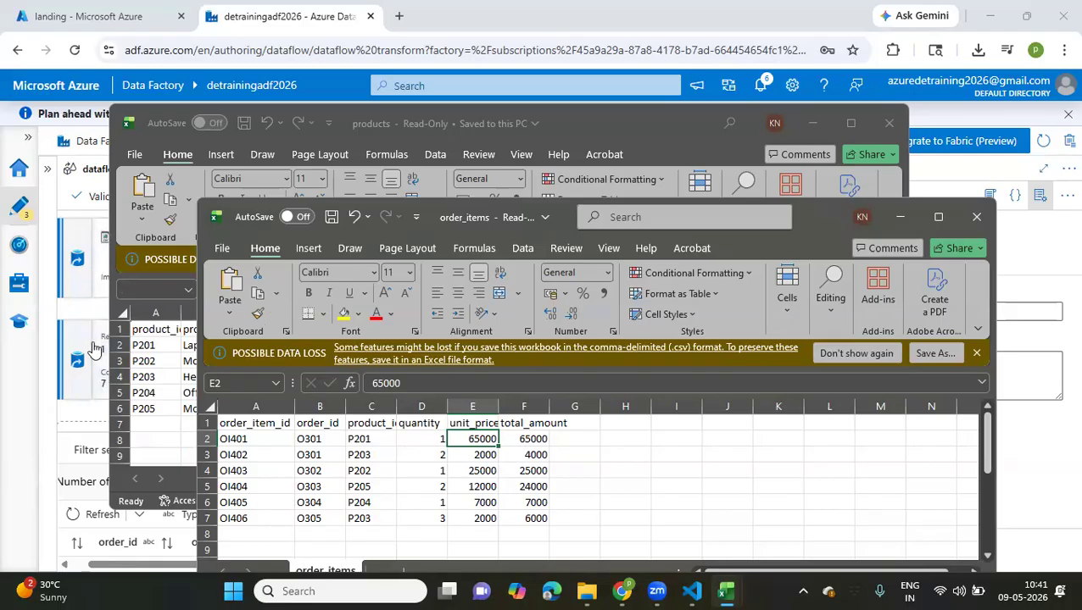
click(1054, 259)
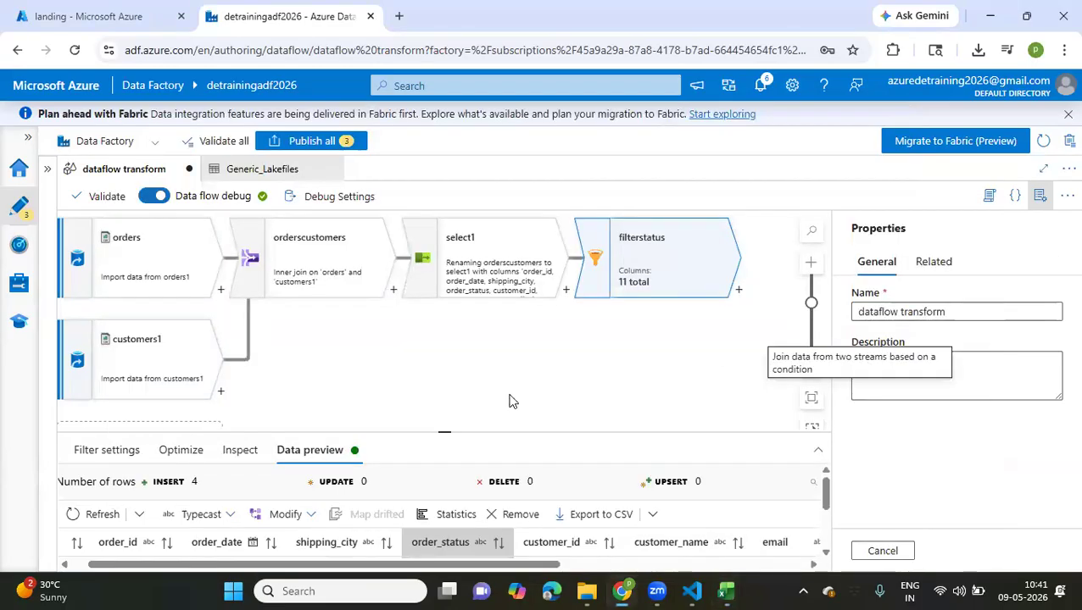
Add a new source below customers1 and set its output stream name to orderitems
scroll(512, 401, down, 1)
scroll(512, 402, left, 1)
click(317, 349)
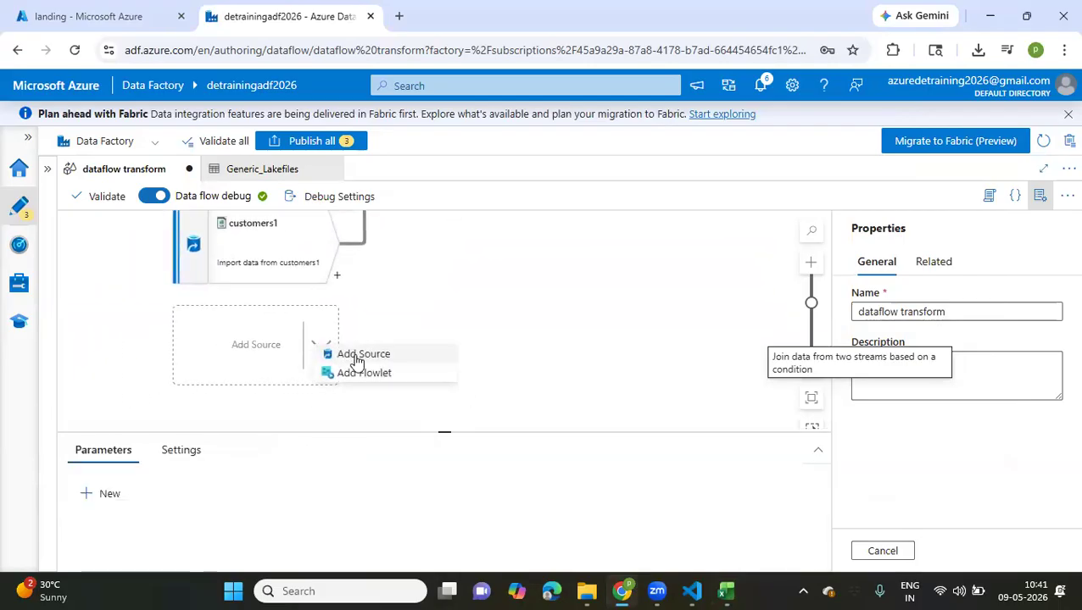
click(356, 356)
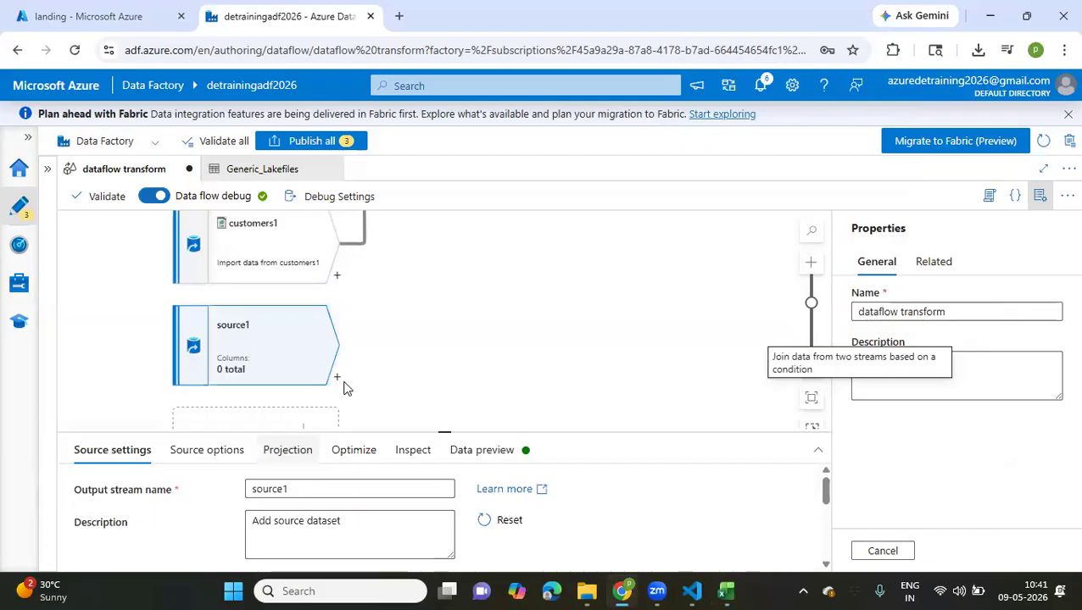
scroll(343, 389, down, 1)
scroll(344, 389, down, 1)
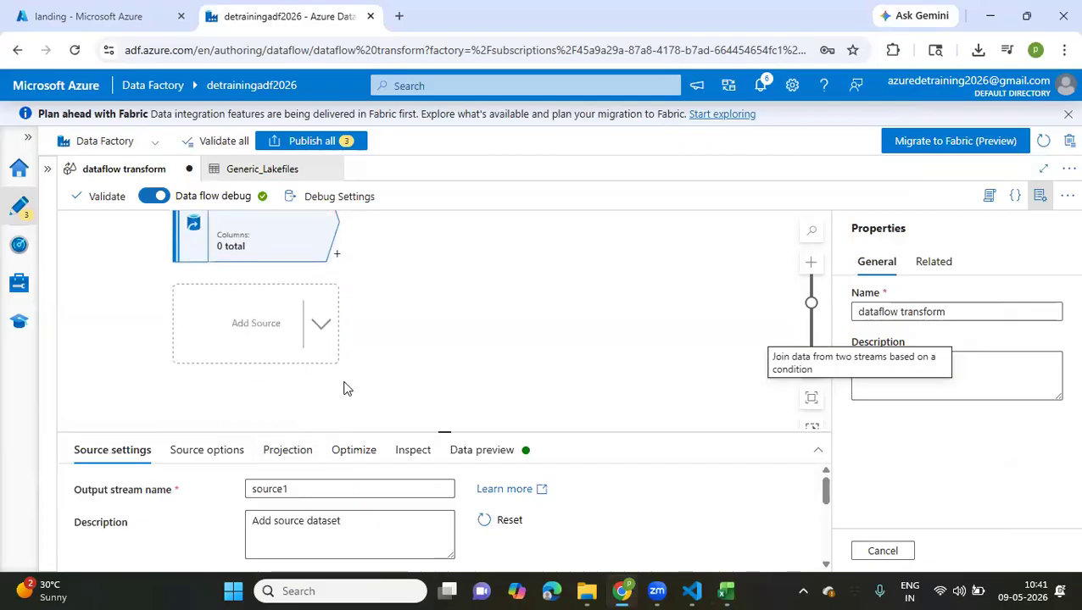
click(352, 481)
key(ctrl+a)
text(orderitems)
scroll(220, 472, down, 2)
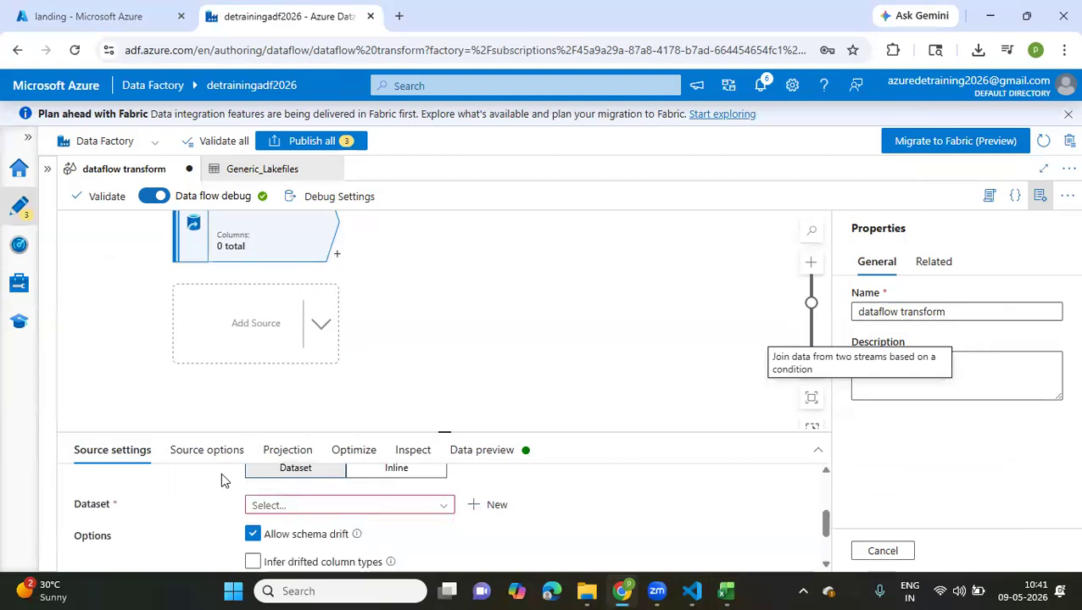
drag(444, 430, 441, 311)
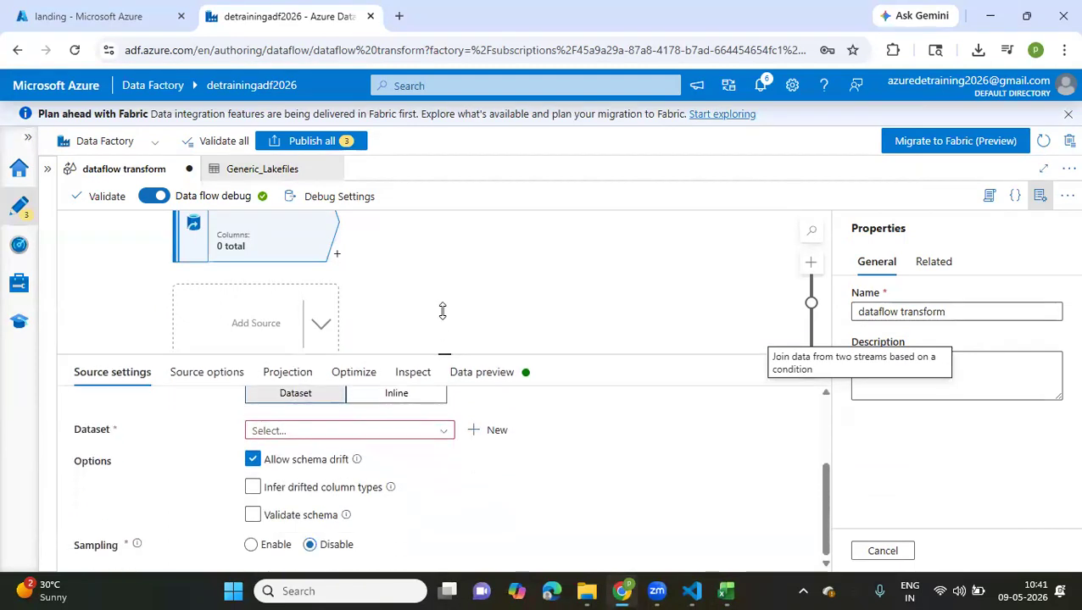
scroll(454, 483, up, 2)
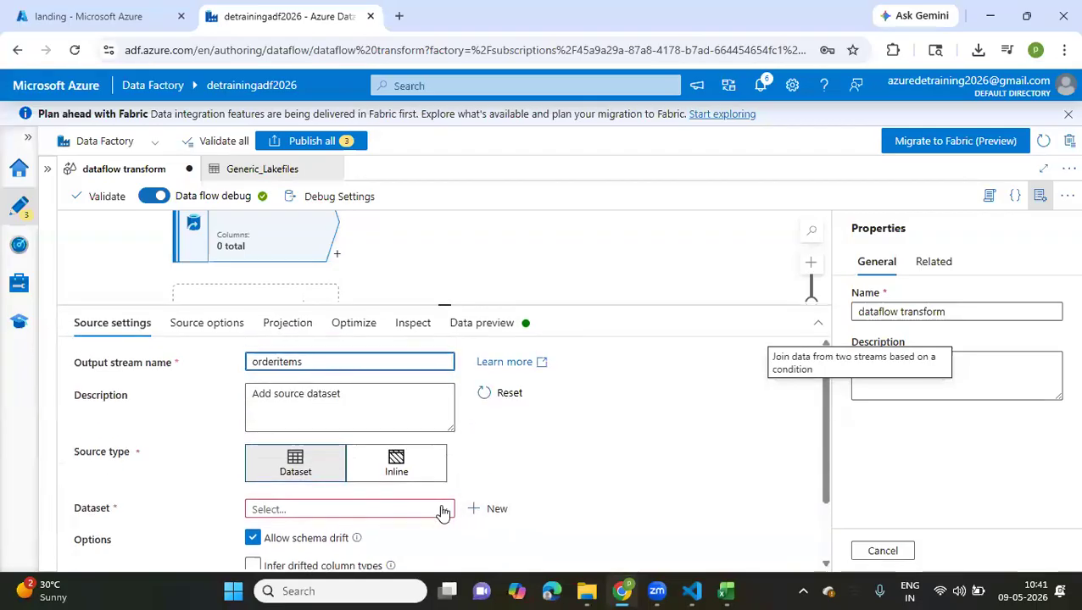
Start a new dataset for the orderitems source, using Azure Data Lake Storage Gen2 and the DelimitedText format
click(496, 510)
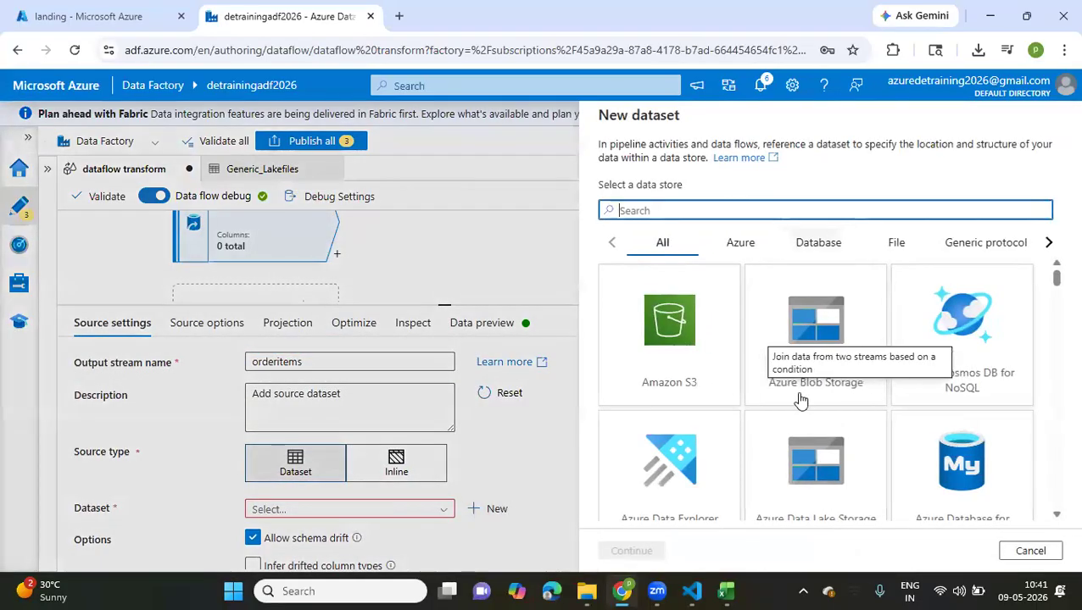
scroll(850, 362, down, 2)
click(850, 362)
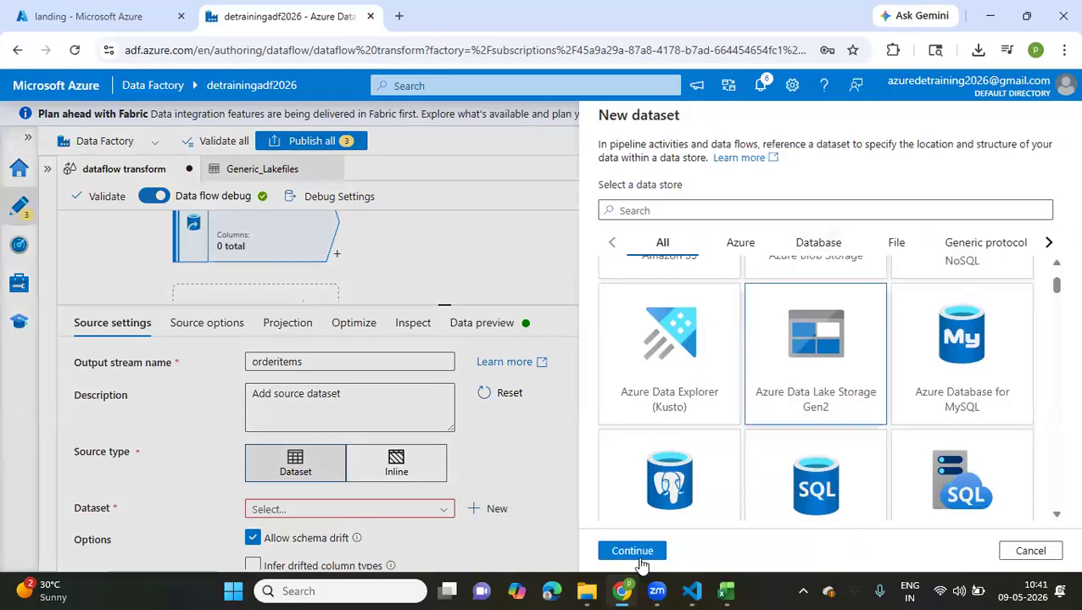
click(631, 552)
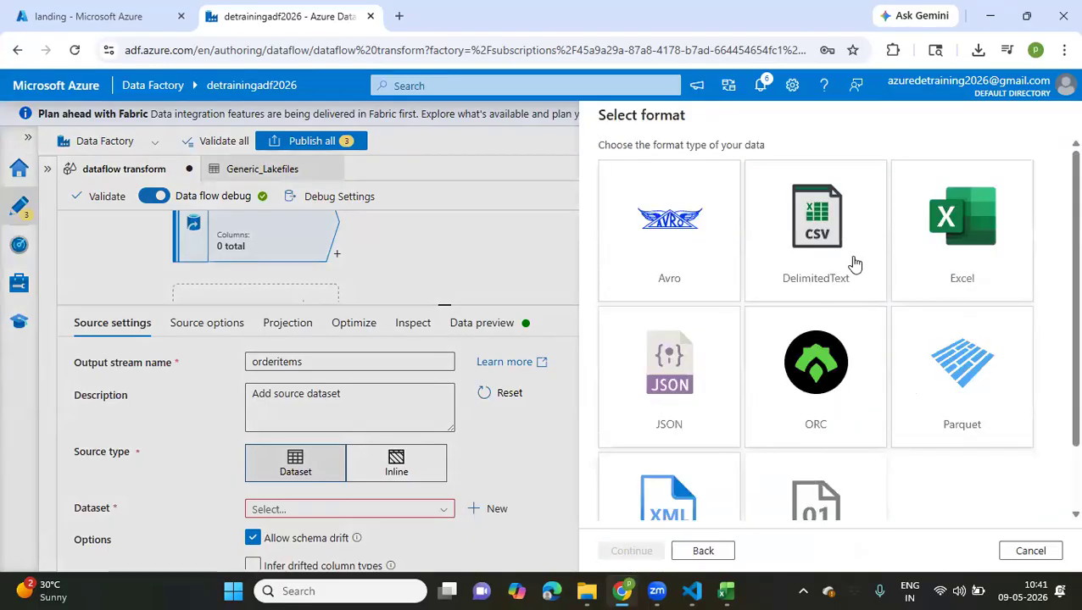
click(821, 269)
click(632, 552)
Name the new dataset orderitems and choose ADLS_LS as its linked service
click(675, 159)
key(ctrl+a)
text(orderitems)
click(623, 214)
click(645, 294)
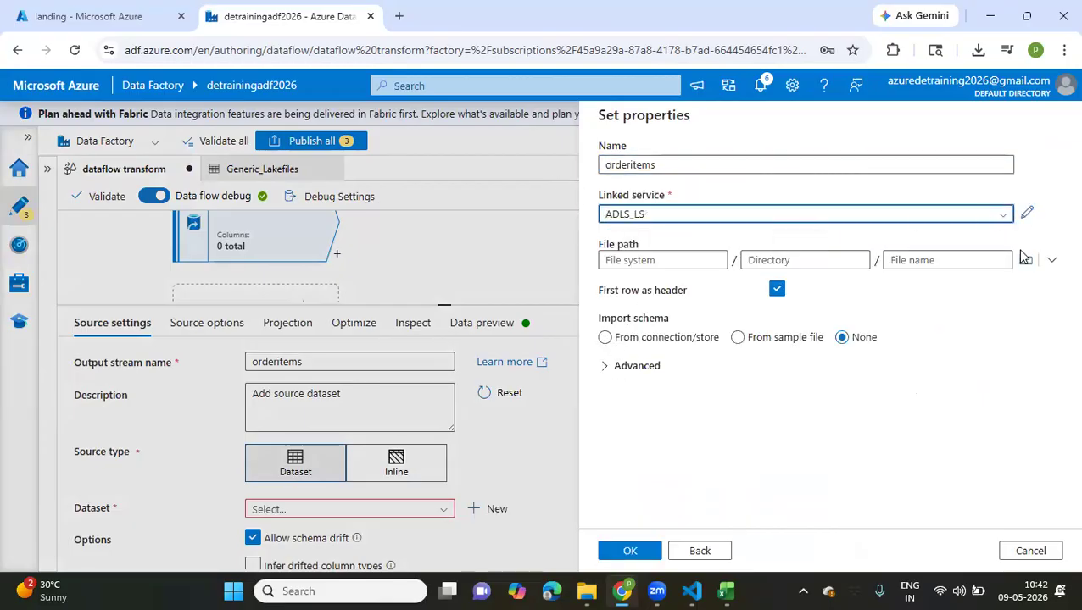
Set the dataset's file path to landing/2026/05/09/order_items.csv and create it with the schema imported from the connection/store
click(1025, 260)
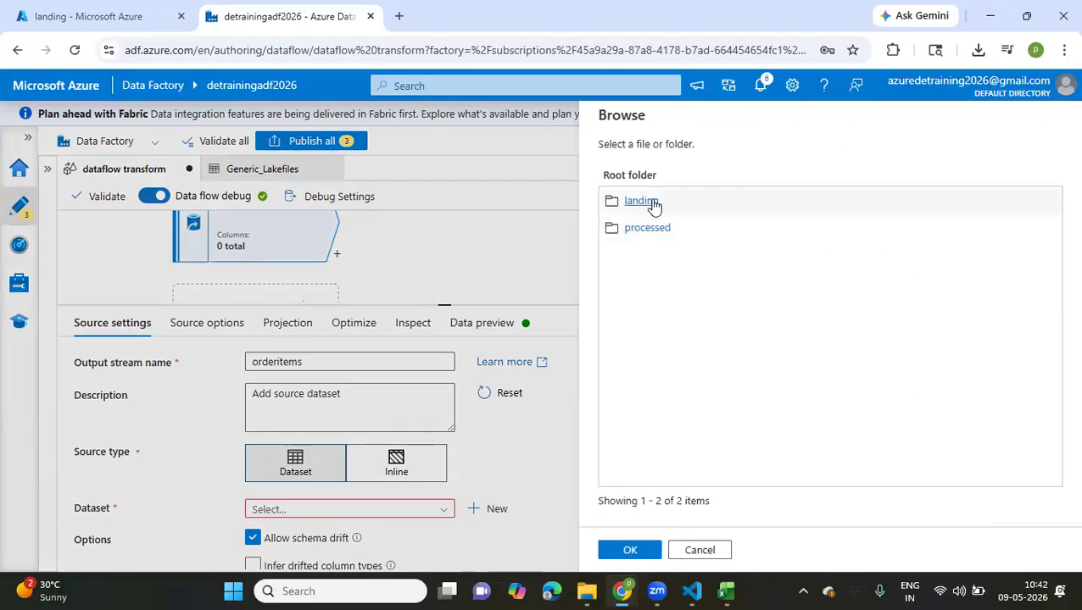
click(642, 202)
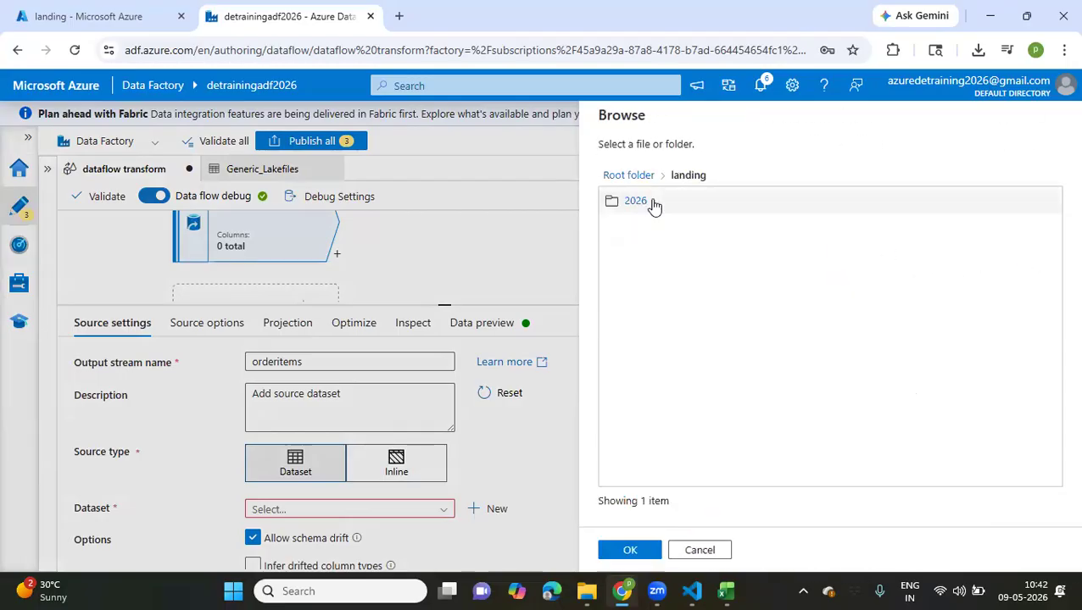
click(628, 205)
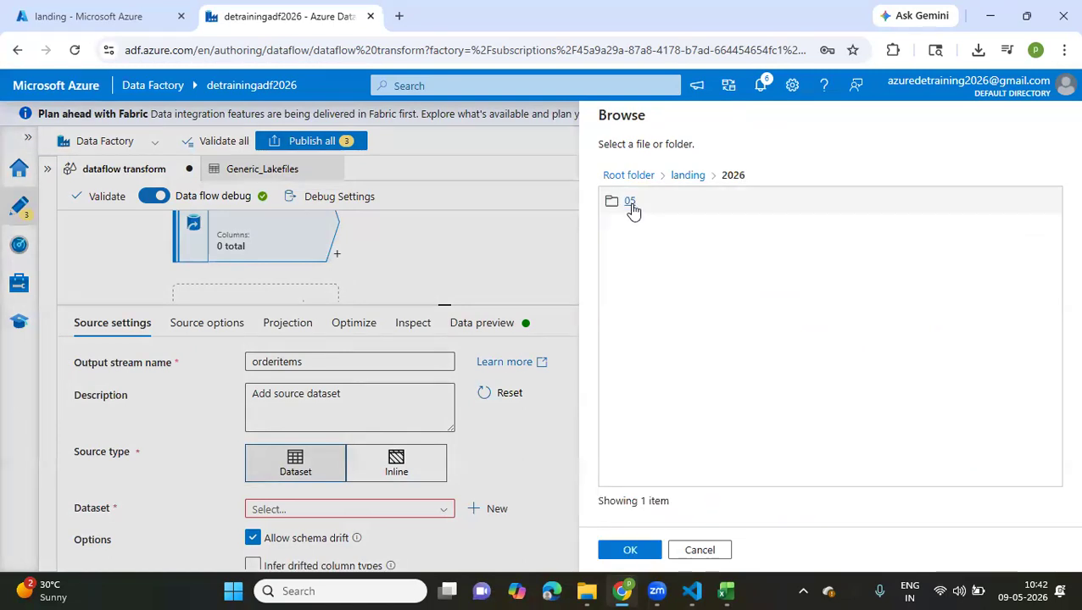
click(631, 203)
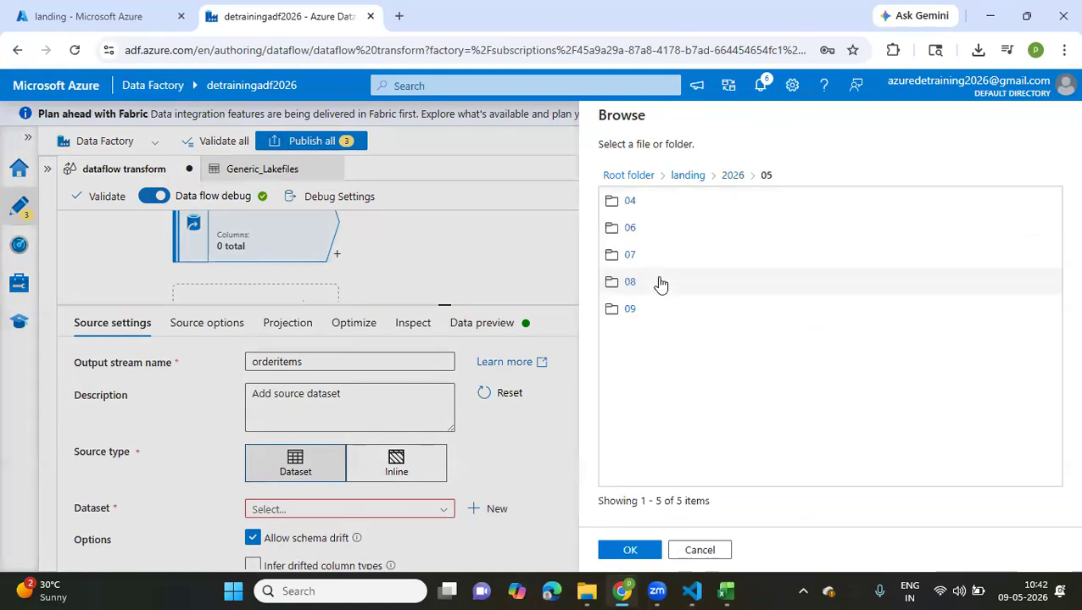
click(628, 318)
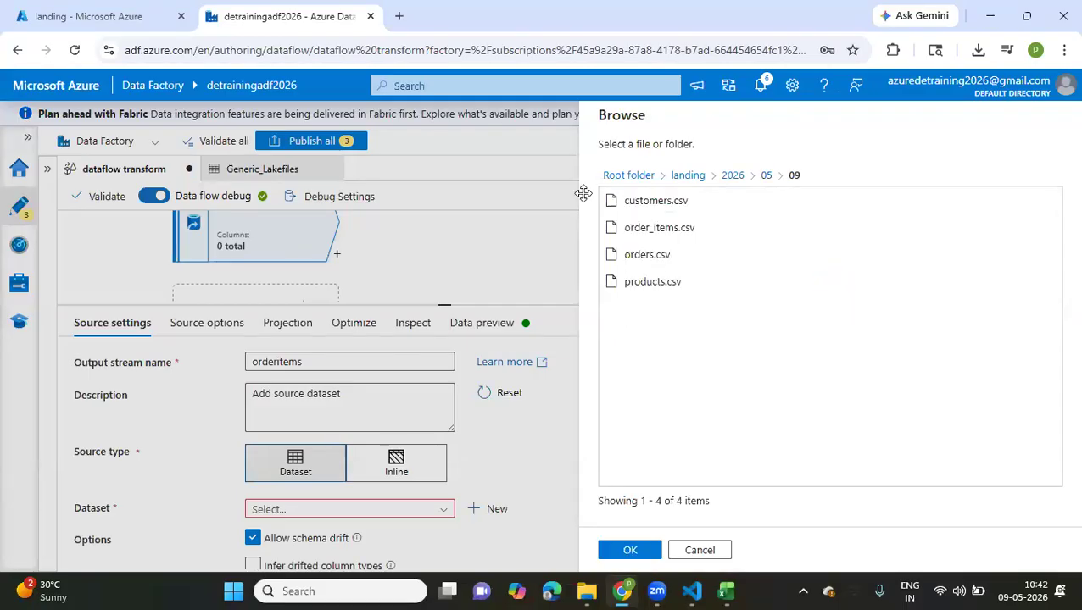
click(652, 227)
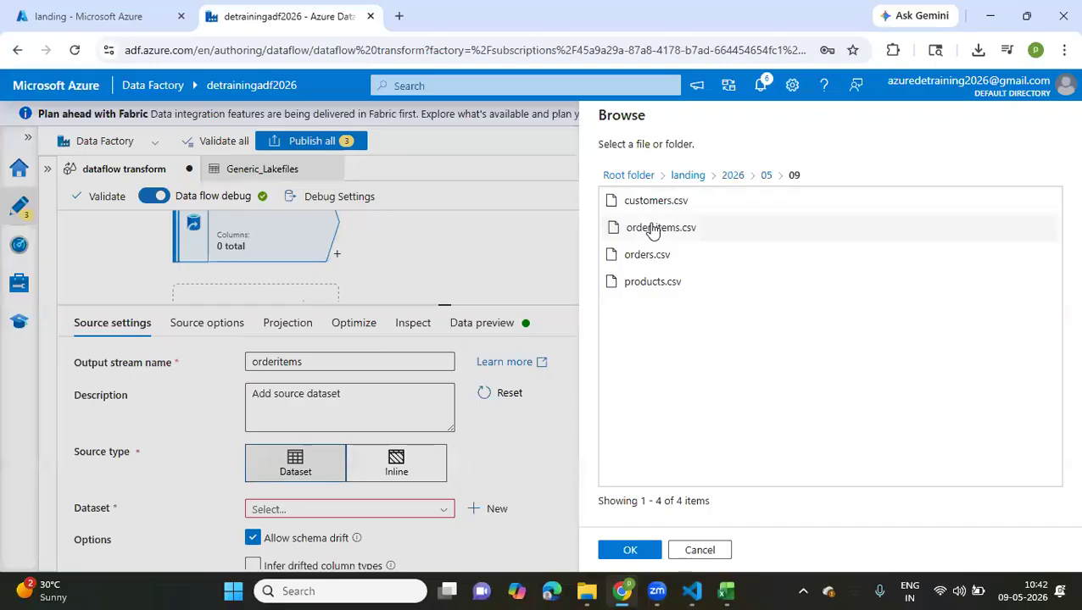
click(631, 551)
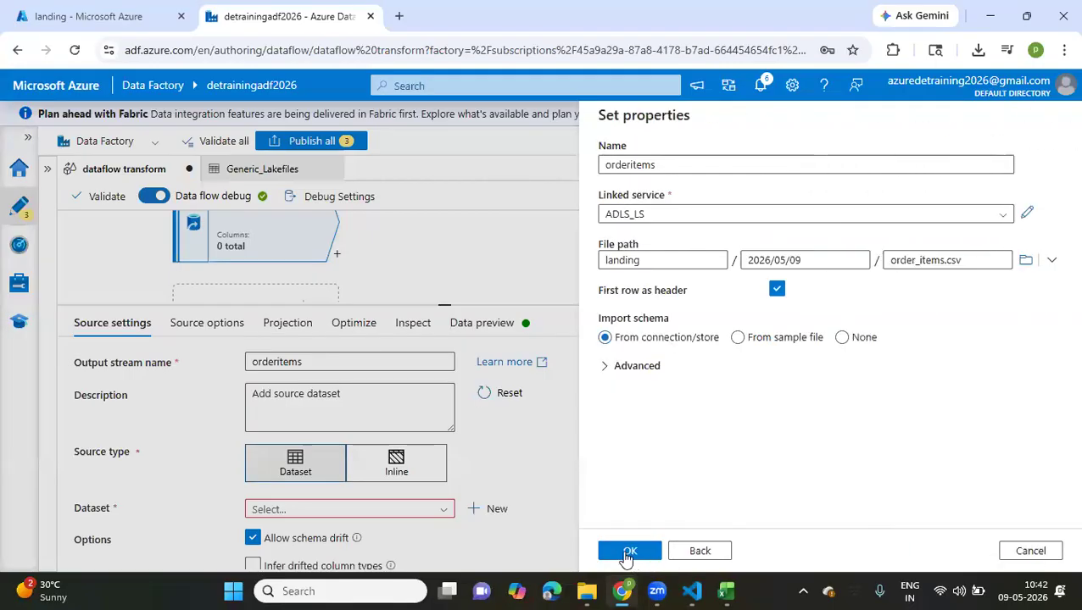
click(631, 552)
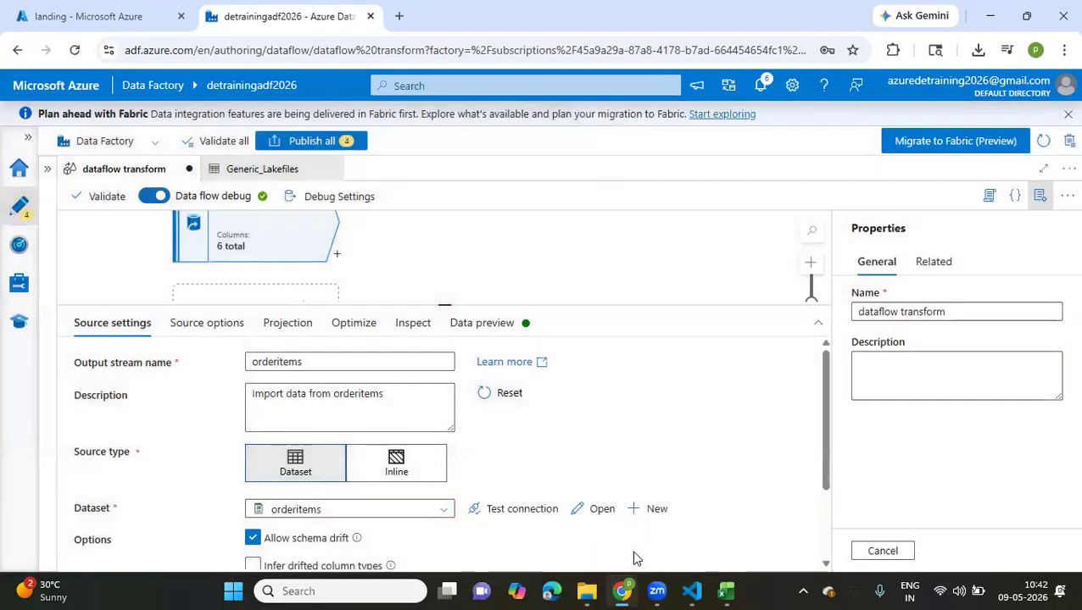
Review the orderitems source settings and refresh its data preview
scroll(566, 455, down, 2)
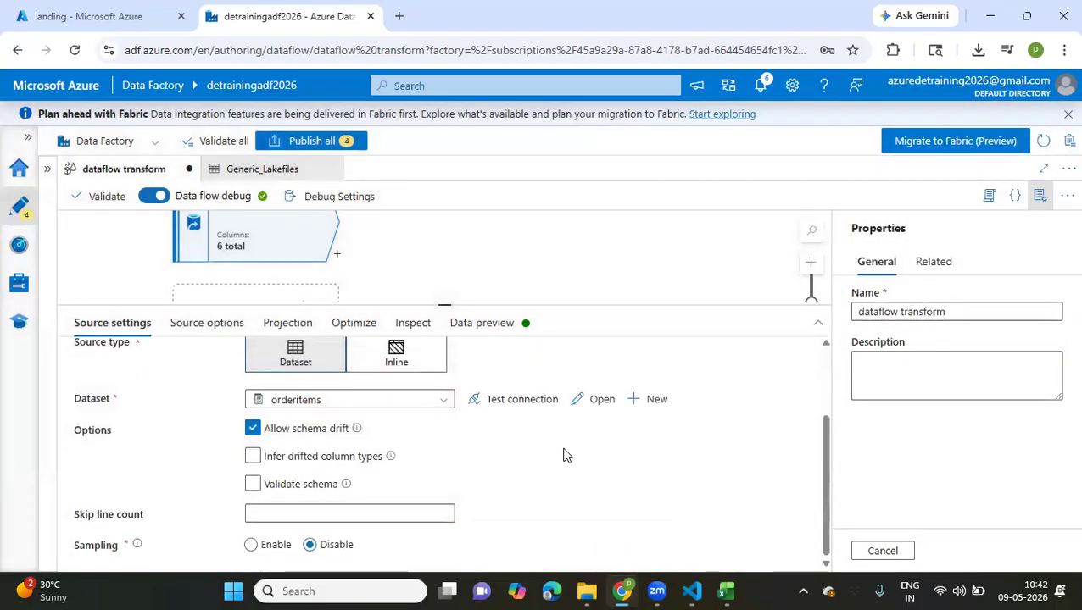
scroll(566, 455, up, 2)
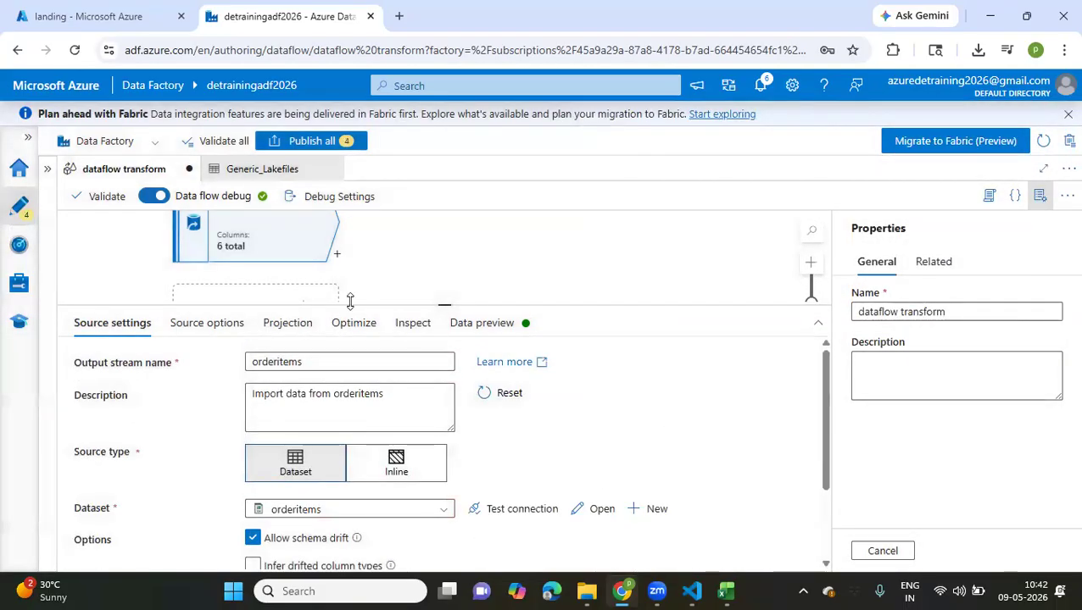
click(472, 323)
click(117, 387)
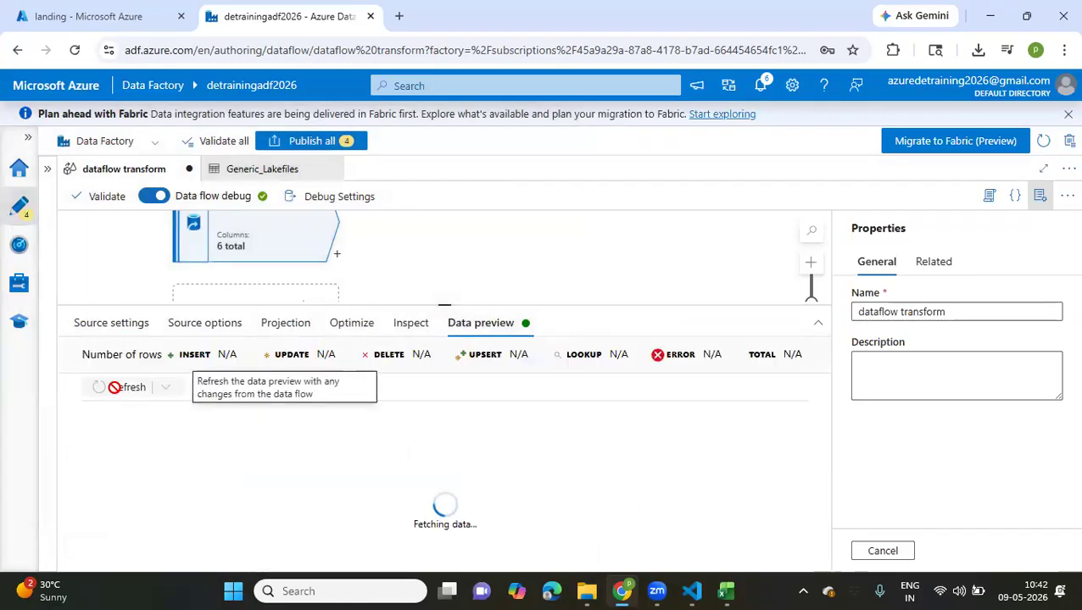
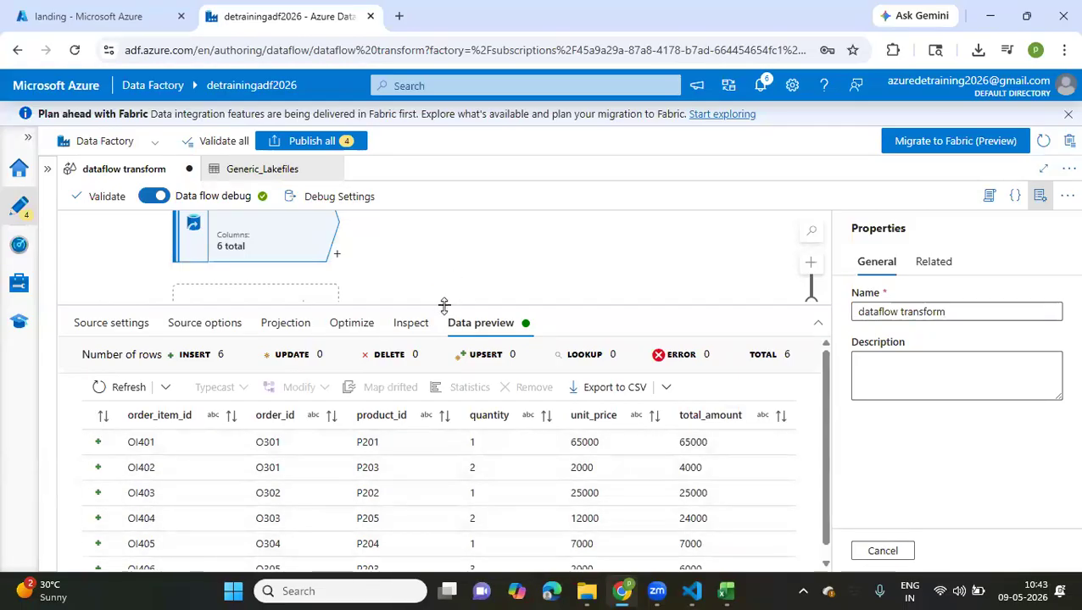
Add another source to the data flow below orderitems and name its output stream products1
drag(443, 305, 437, 392)
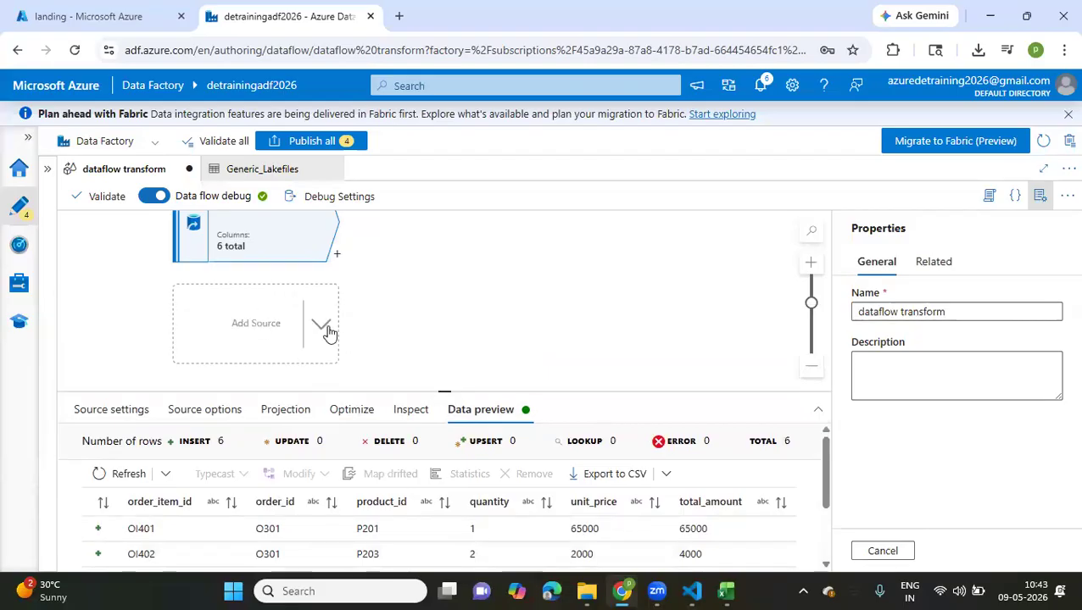
click(329, 333)
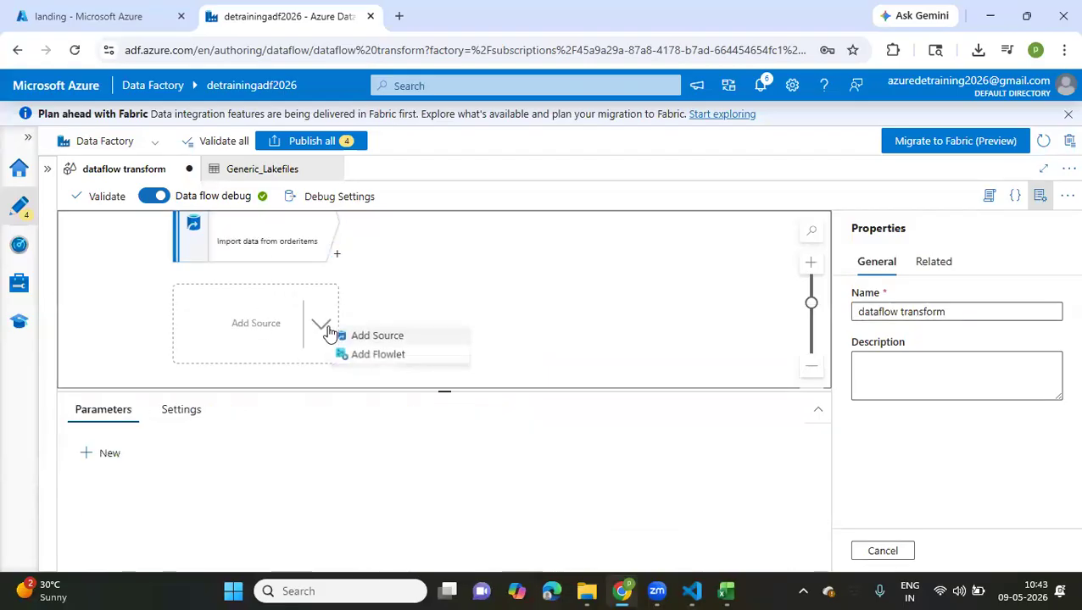
click(370, 337)
click(357, 447)
double_click(357, 447)
text(products2)
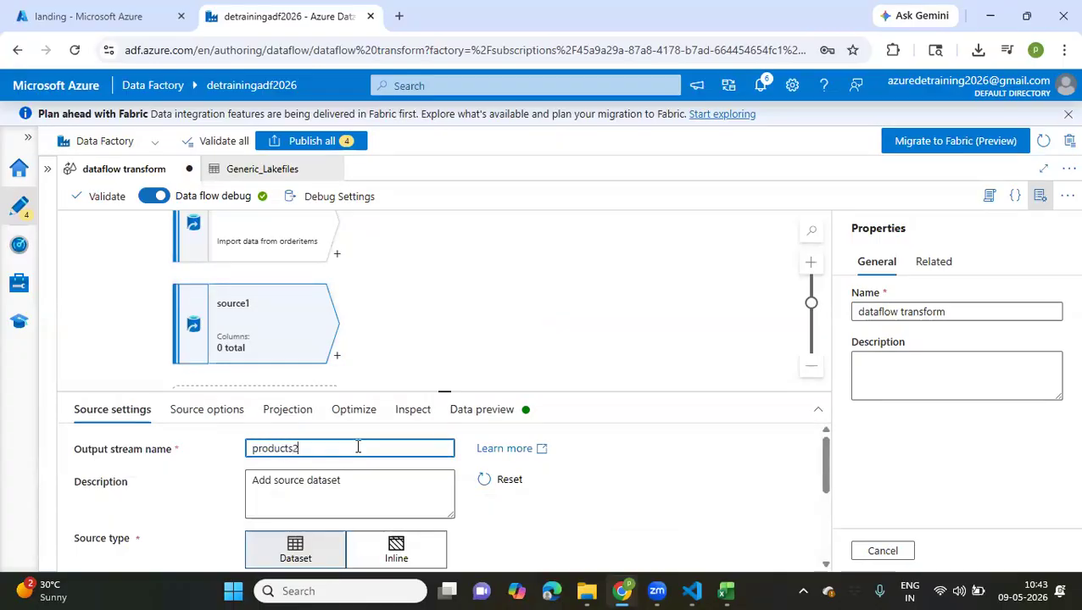
Start a new dataset for the products1 source, using Azure Data Lake Storage Gen2 and the DelimitedText format
scroll(357, 447, down, 1)
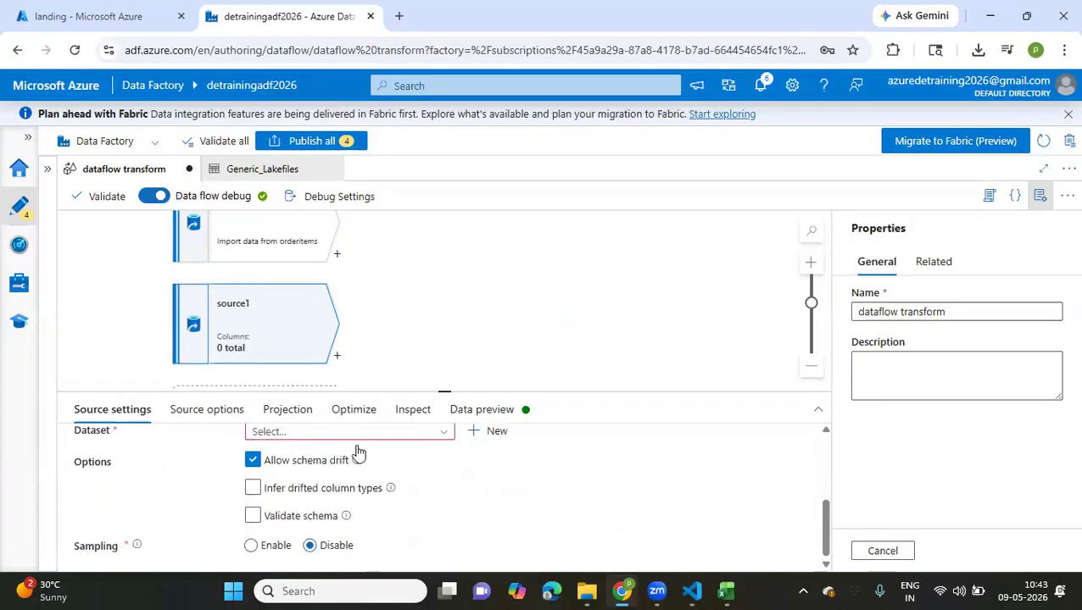
click(490, 433)
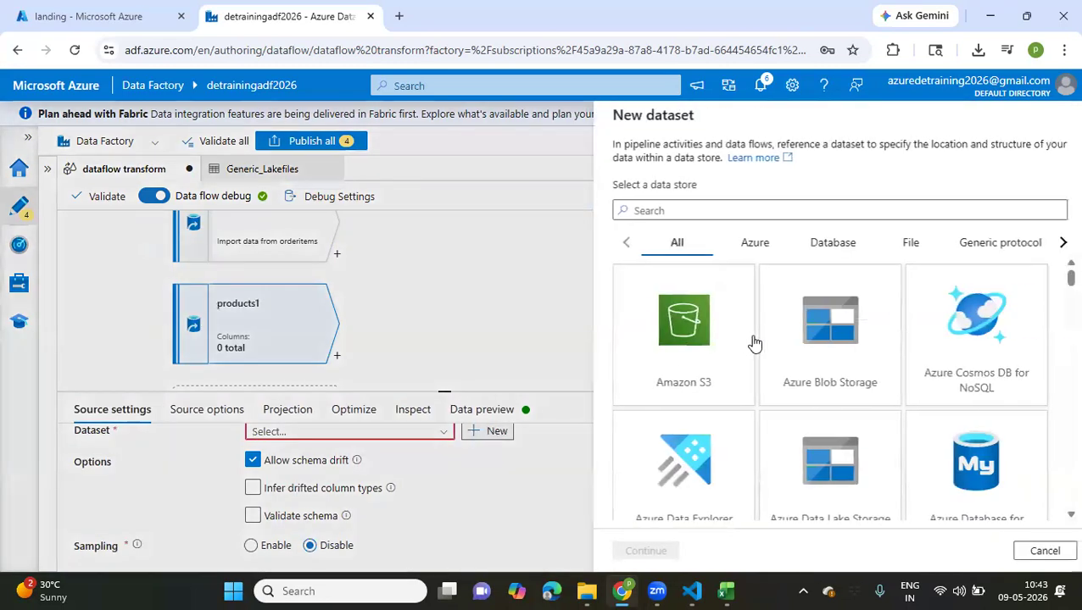
scroll(789, 419, down, 2)
click(824, 388)
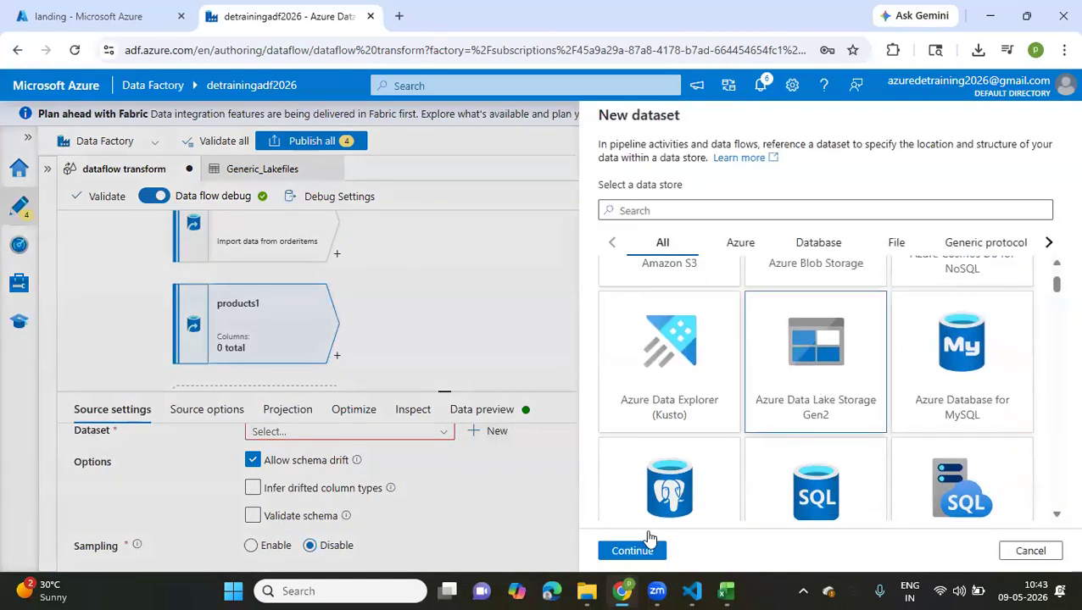
click(622, 553)
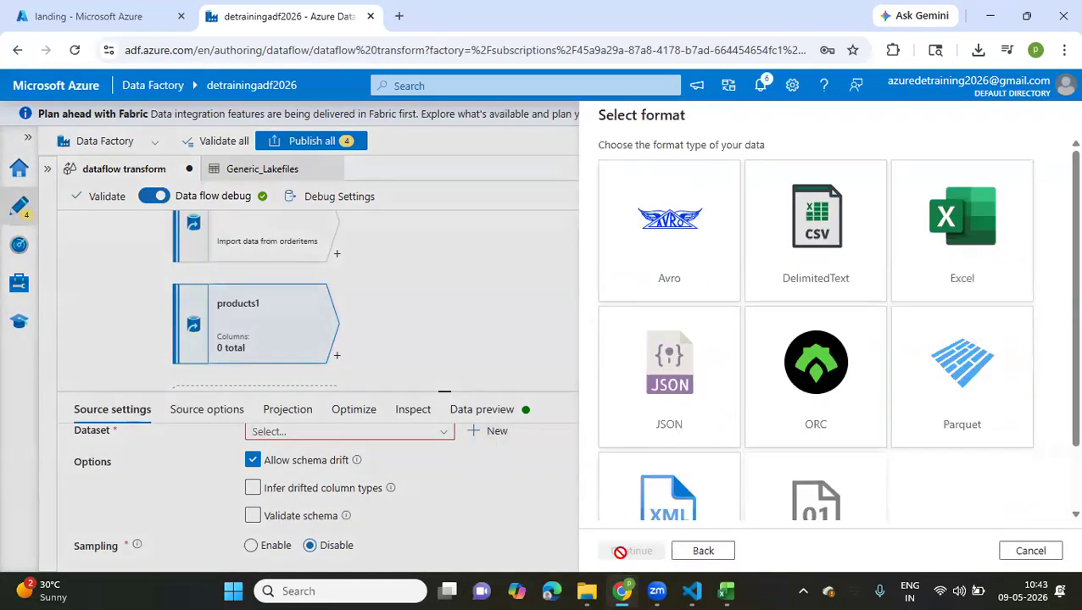
click(841, 280)
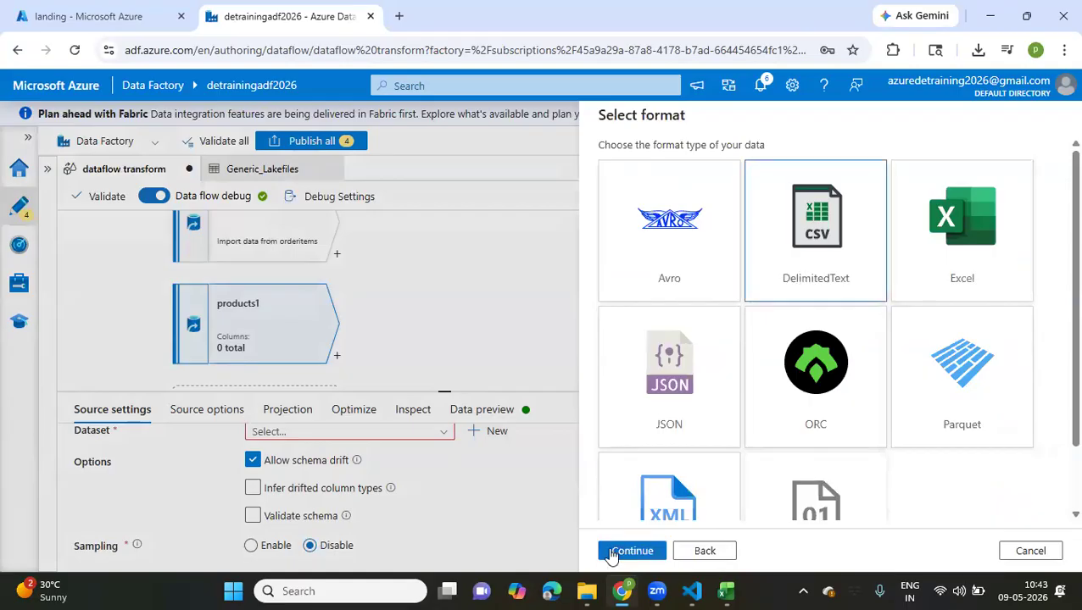
click(627, 552)
Name the new dataset products1 and choose ADLS_LS as its linked service
drag(700, 165, 535, 172)
text(products1)
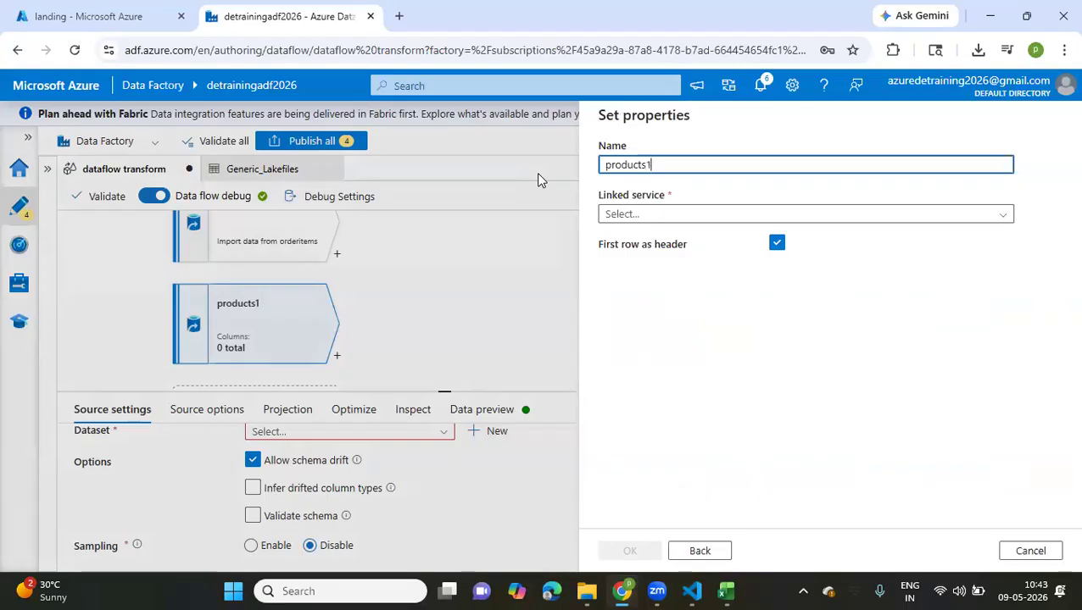
click(660, 266)
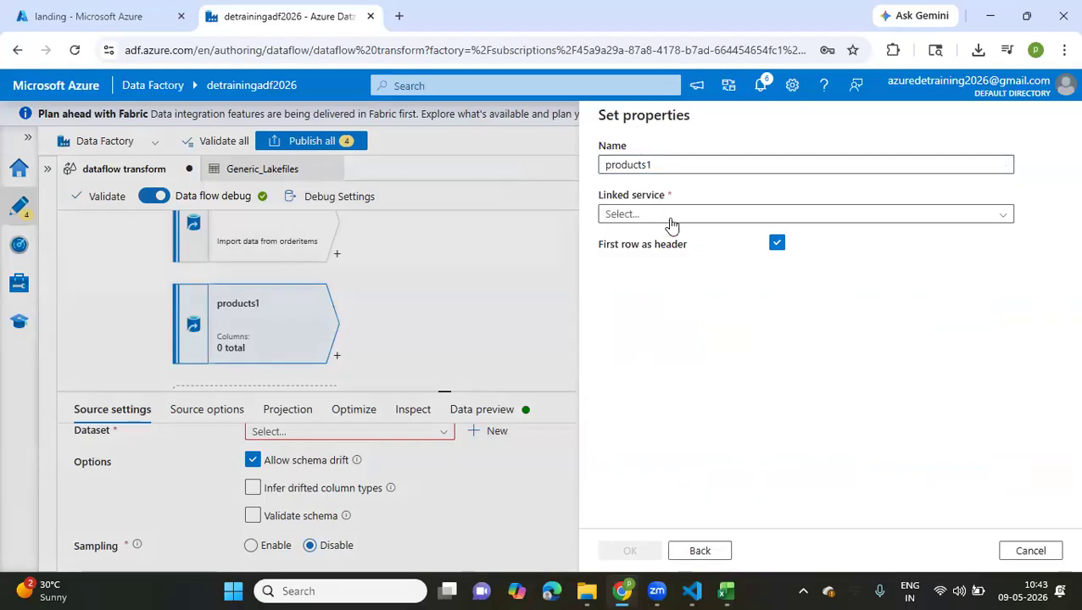
click(665, 217)
click(625, 289)
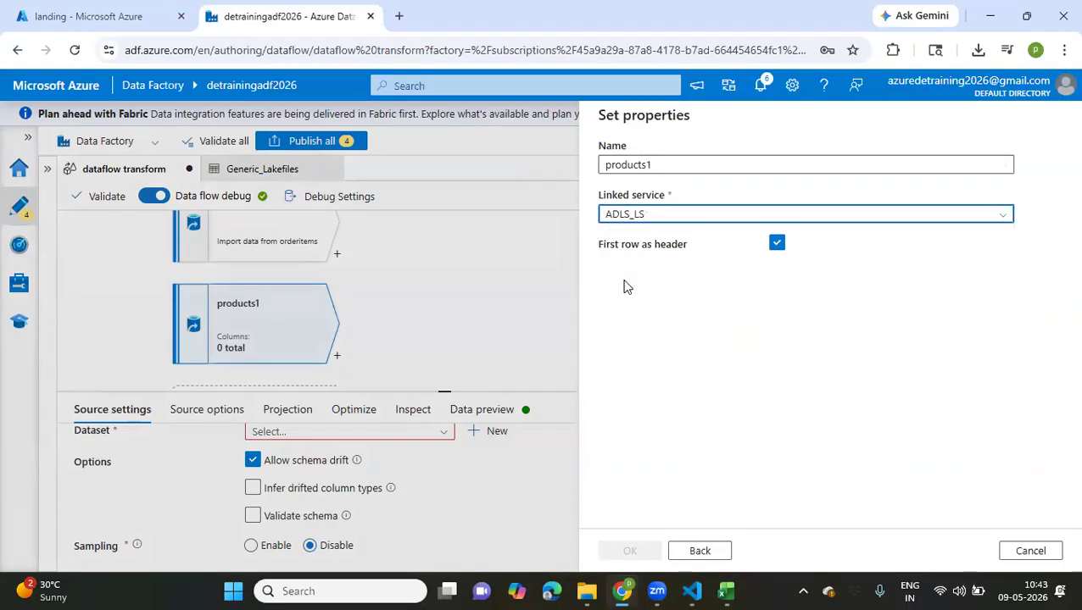
Set the dataset's file path to products.csv in landing/2026/05/09 and create the dataset
click(1026, 260)
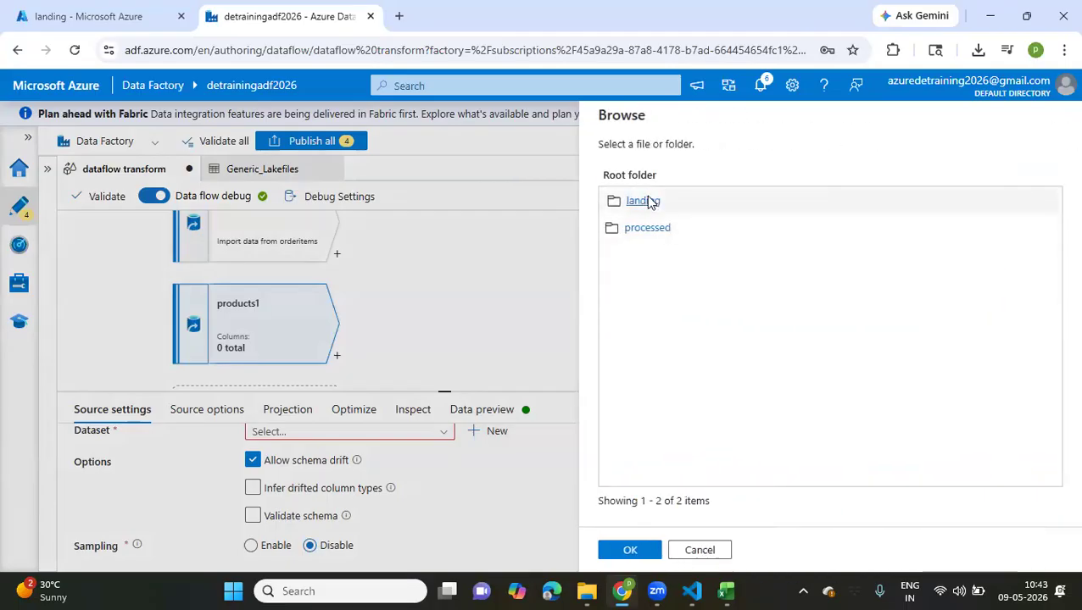
click(644, 201)
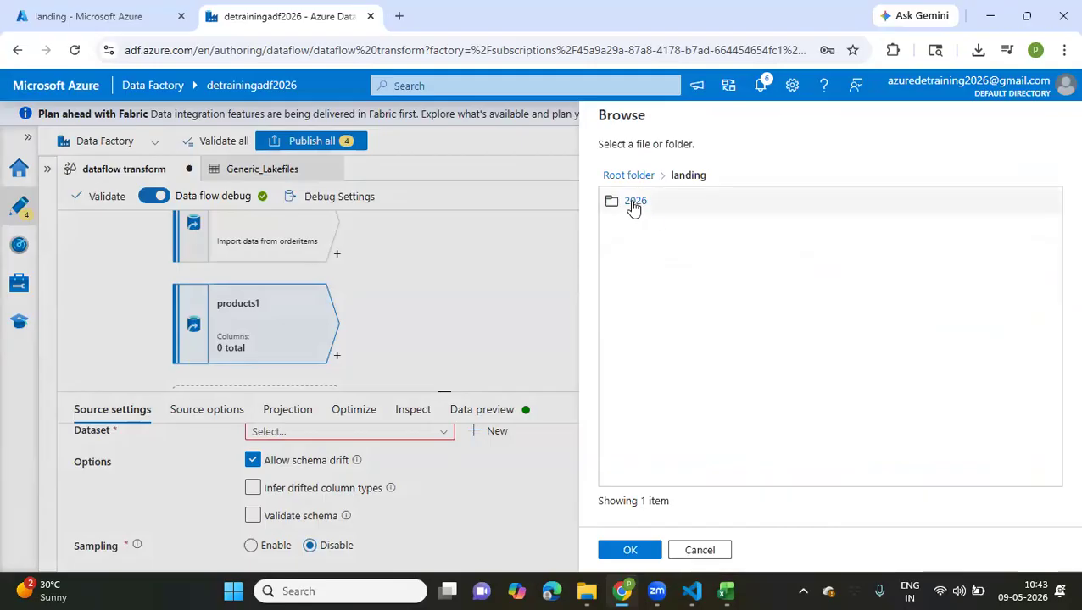
click(636, 202)
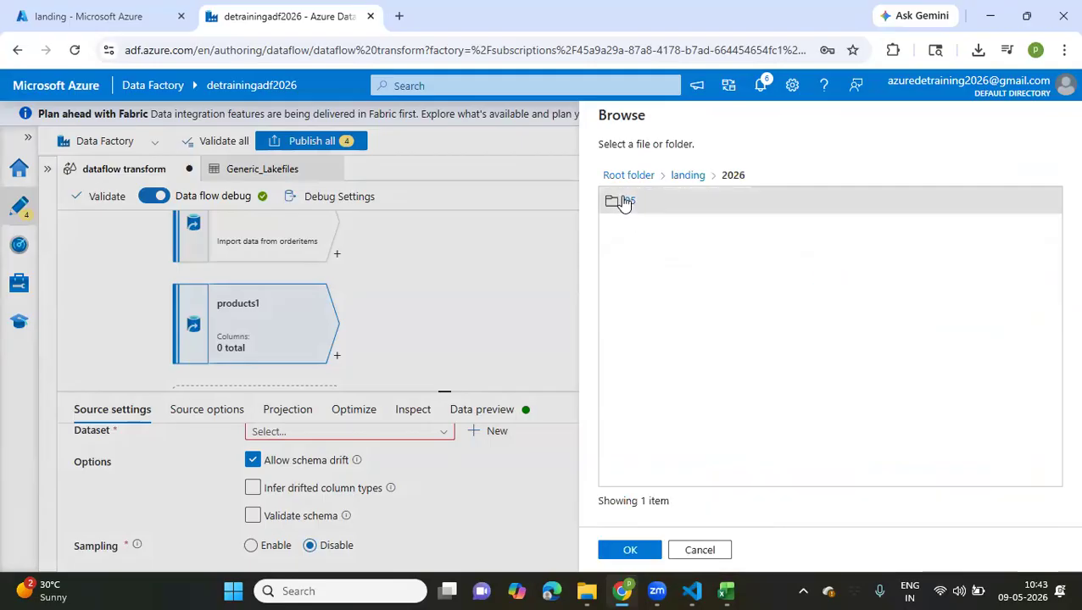
click(629, 202)
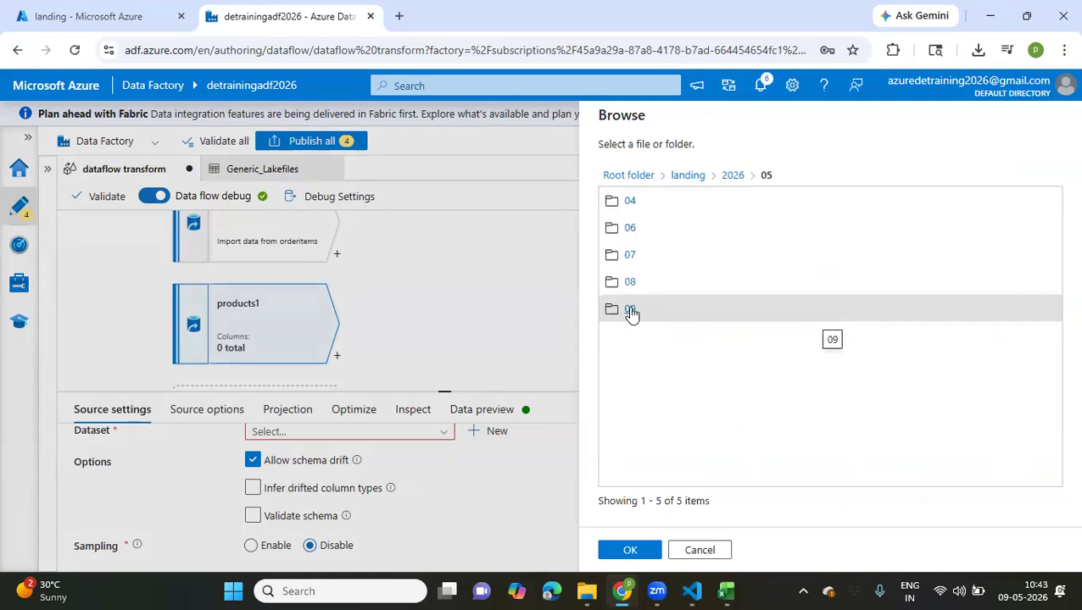
click(629, 311)
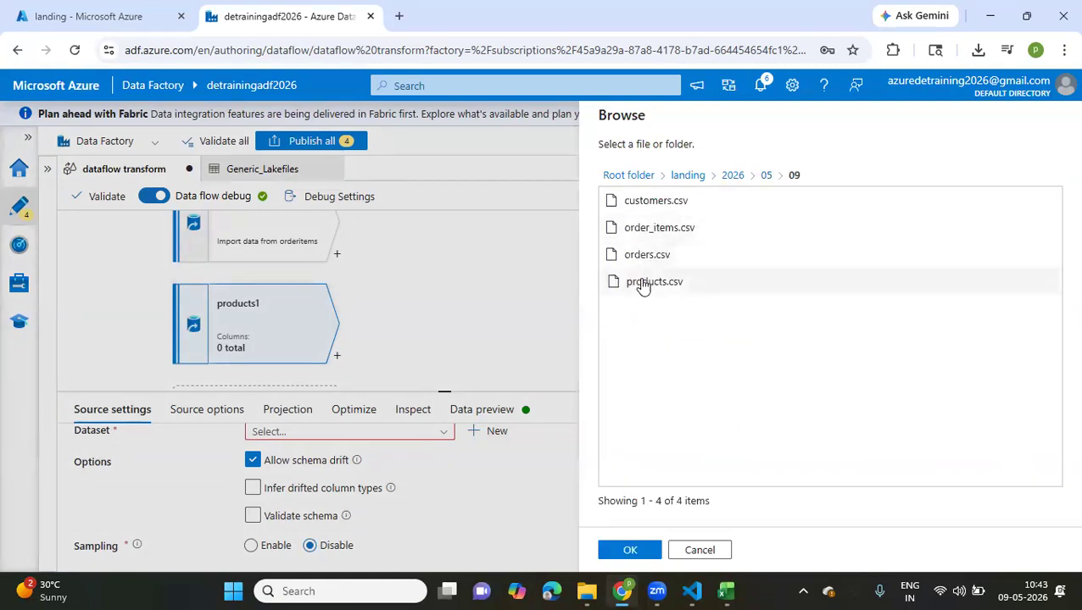
click(640, 283)
click(628, 551)
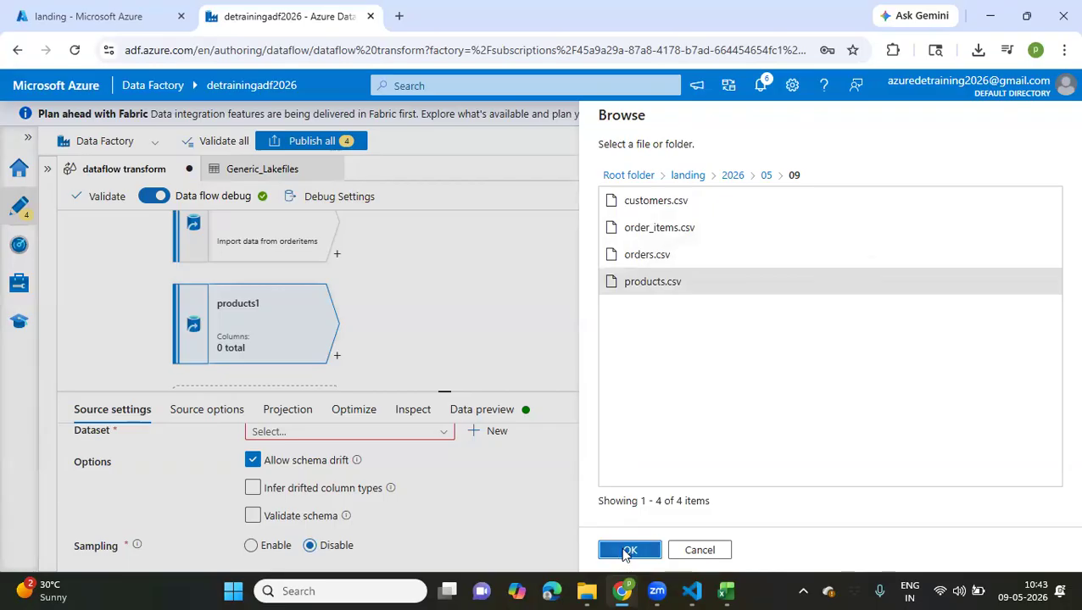
click(628, 551)
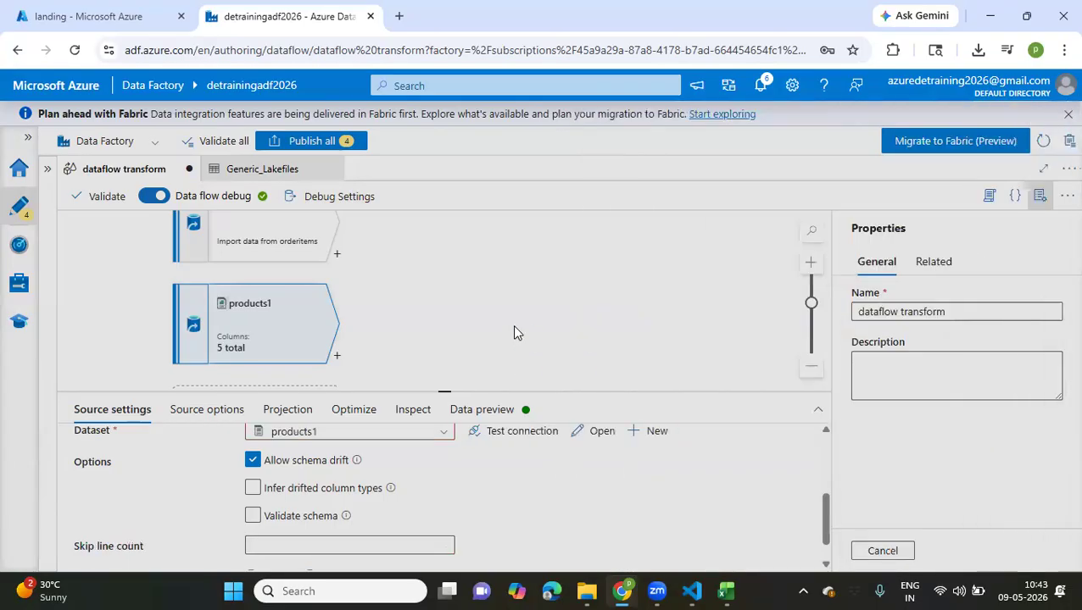
Add a Join transformation after the orderitems source and name its output stream joinproductsorders
scroll(513, 332, up, 2)
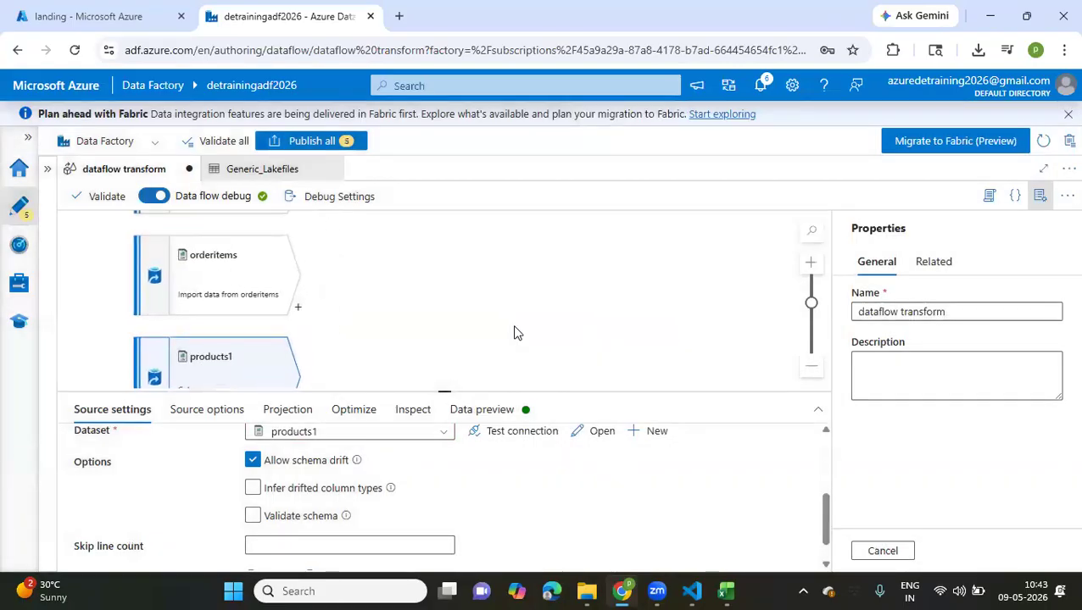
scroll(514, 332, up, 1)
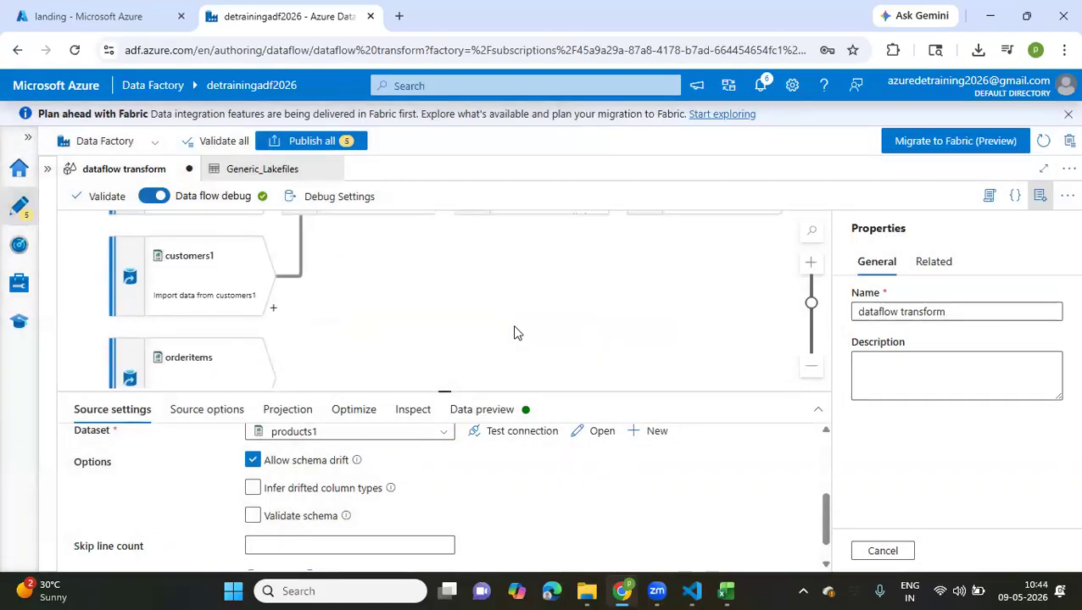
scroll(514, 332, up, 2)
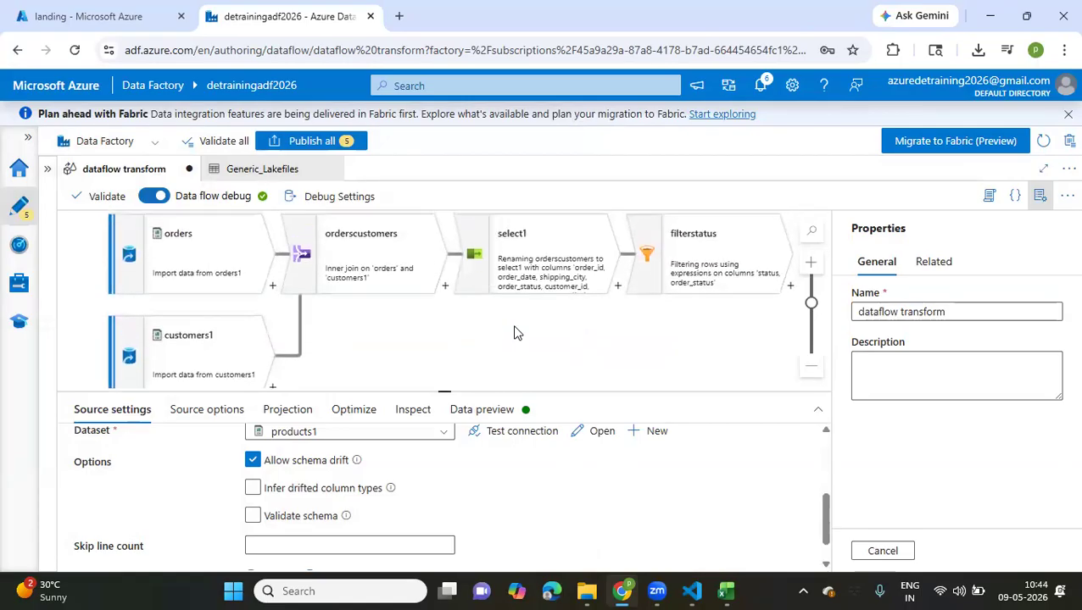
scroll(514, 332, down, 5)
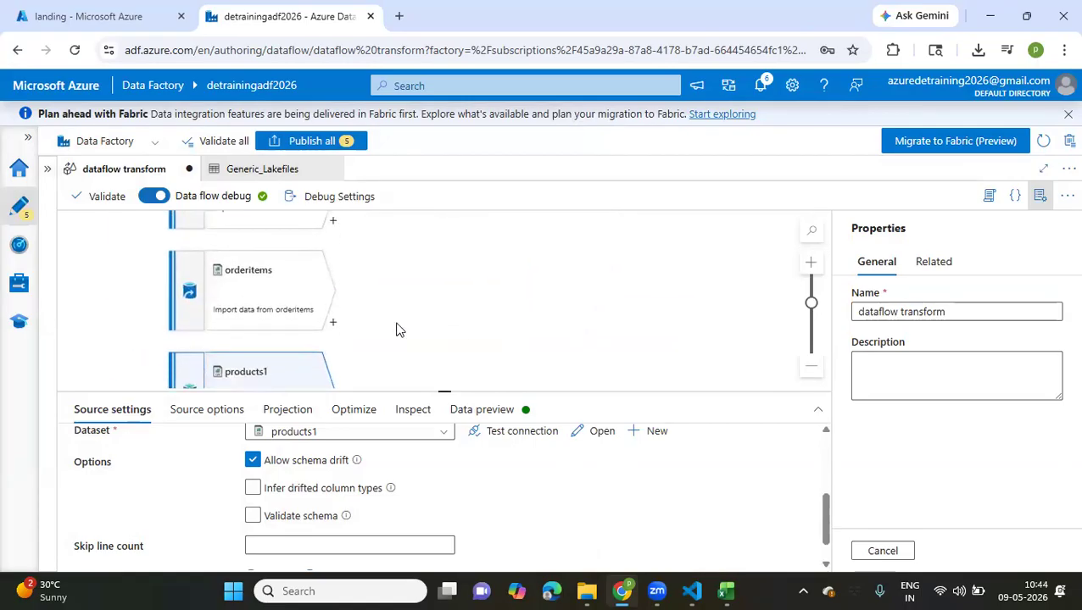
click(333, 327)
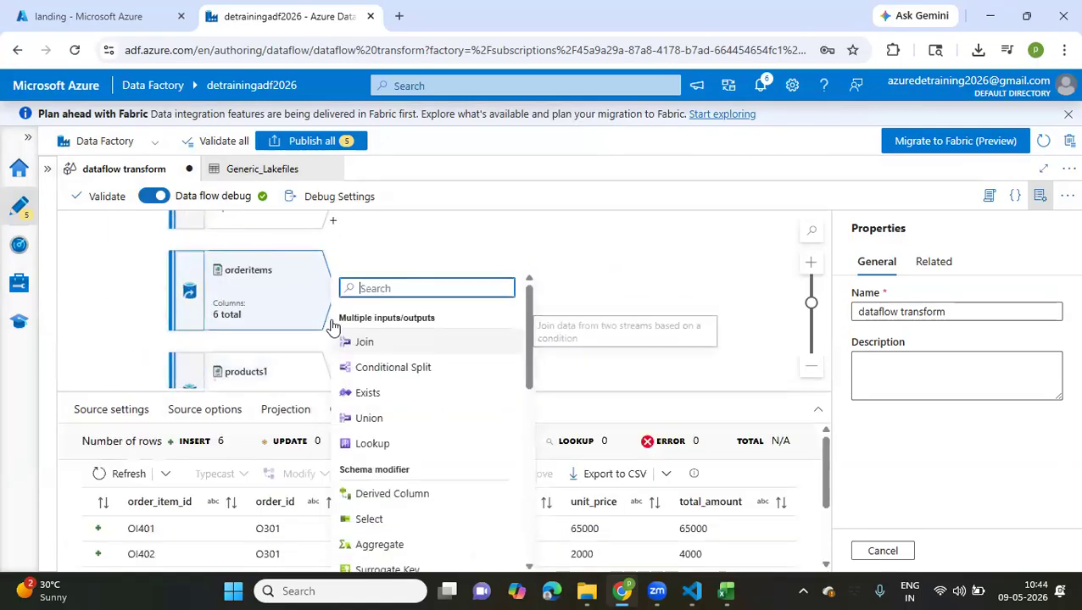
click(396, 343)
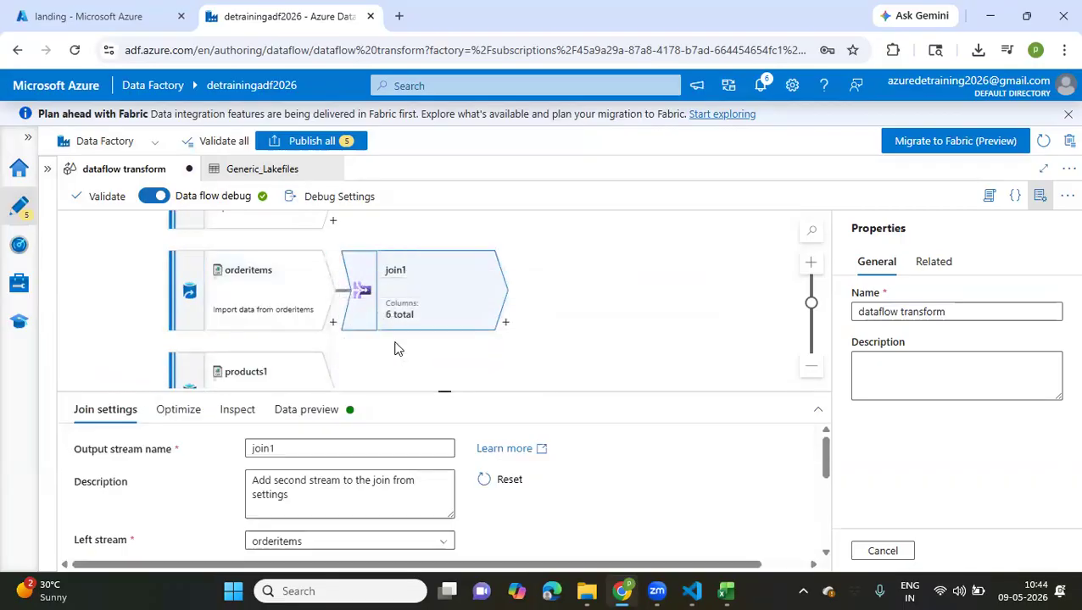
scroll(396, 348, down, 3)
click(279, 448)
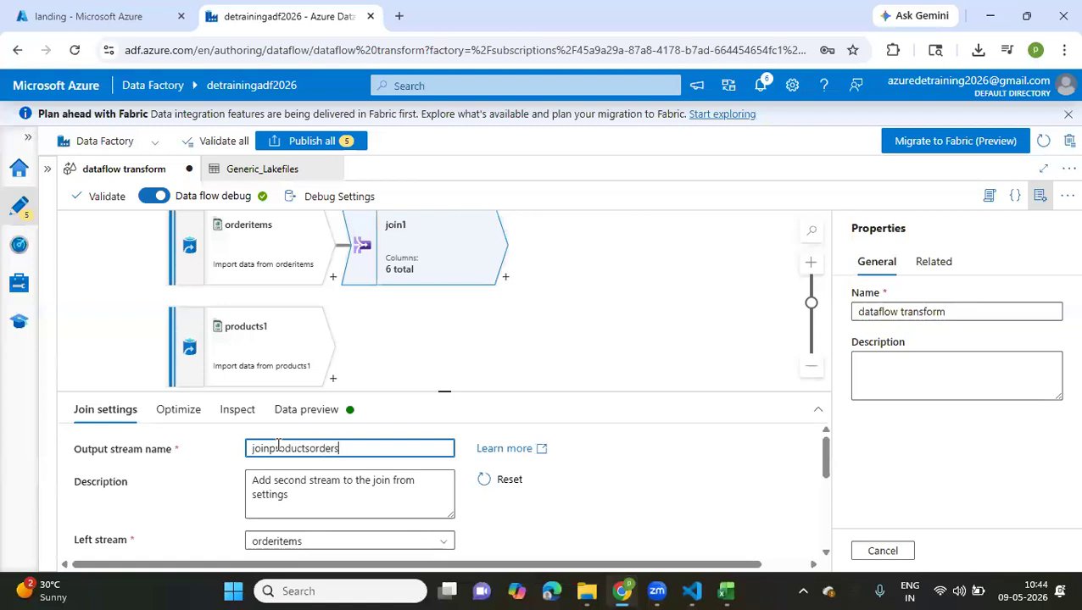
Set products1 as the right stream of the joinproductsorders join
scroll(465, 390, down, 3)
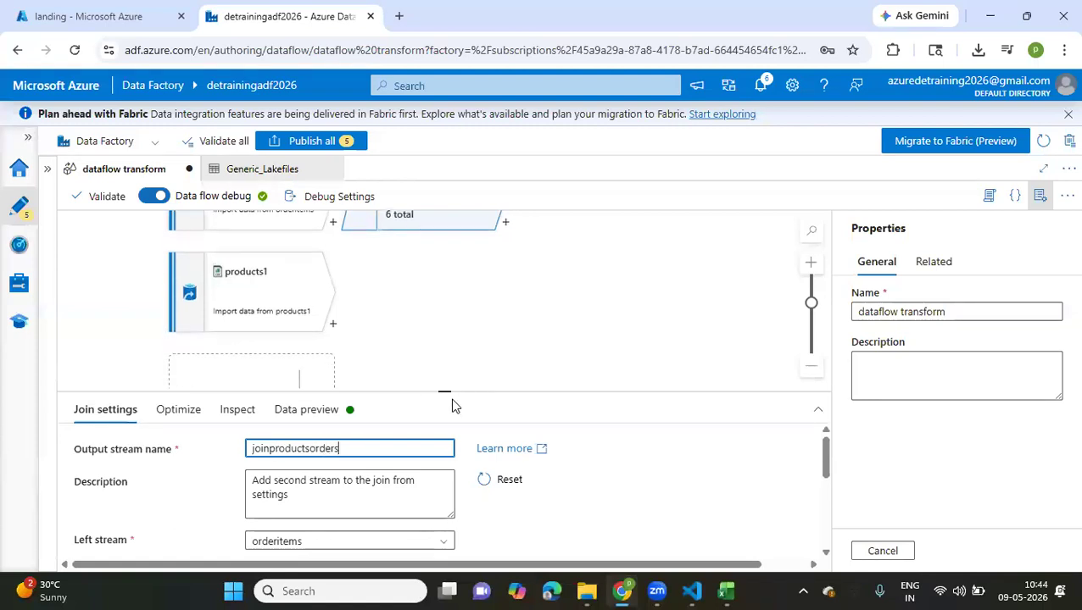
scroll(428, 354, up, 5)
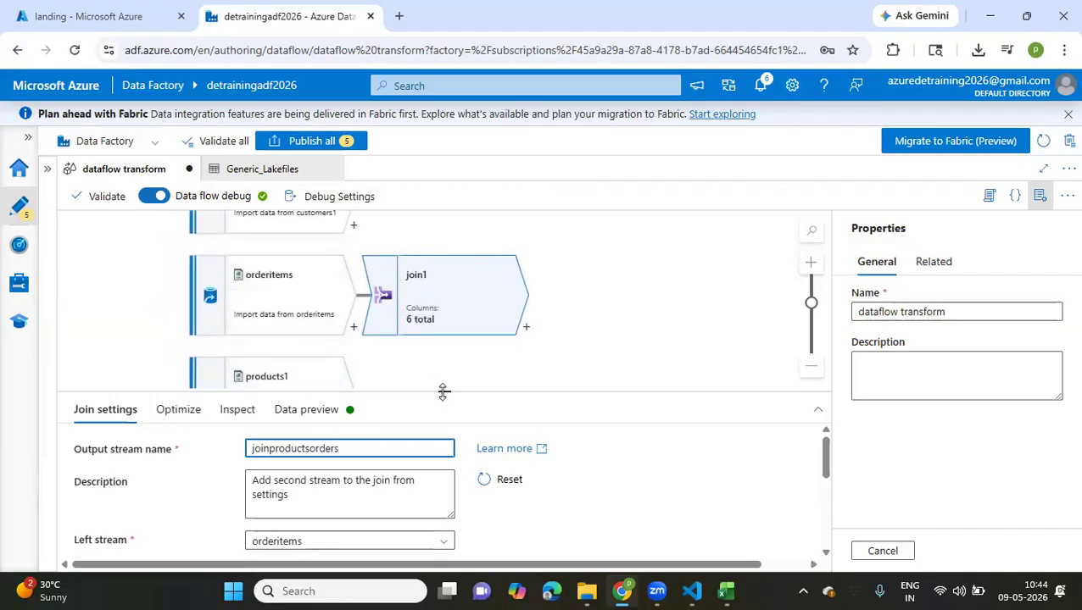
drag(443, 391, 465, 316)
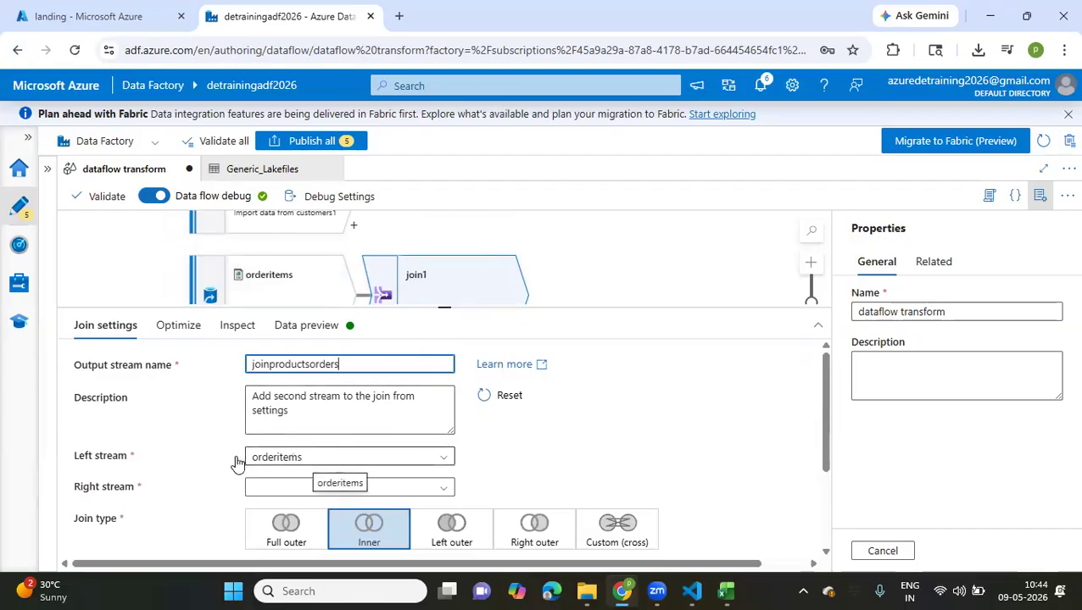
click(442, 486)
scroll(389, 532, down, 2)
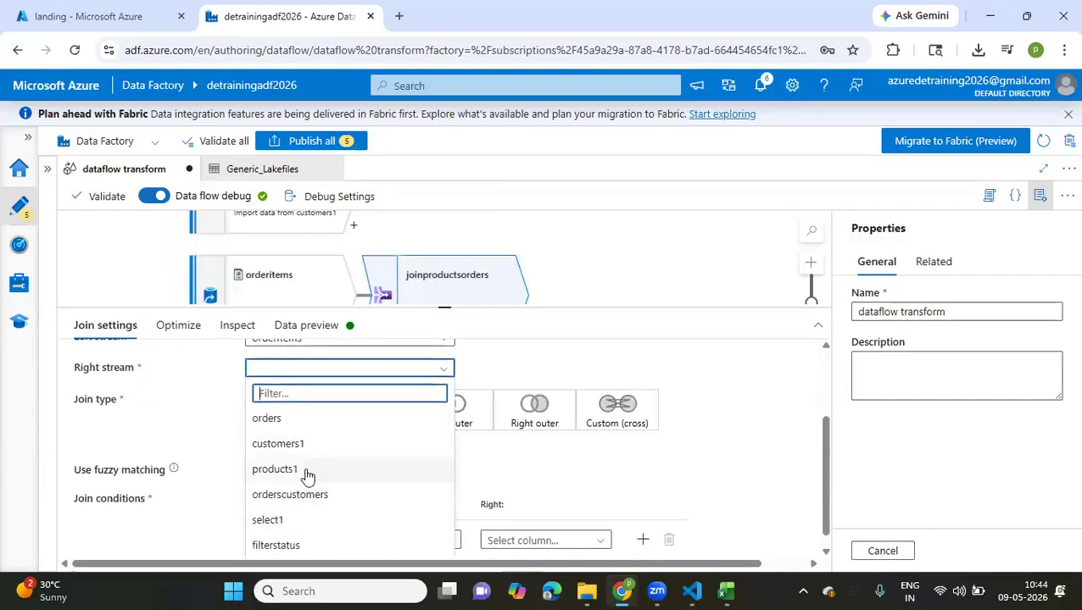
click(307, 475)
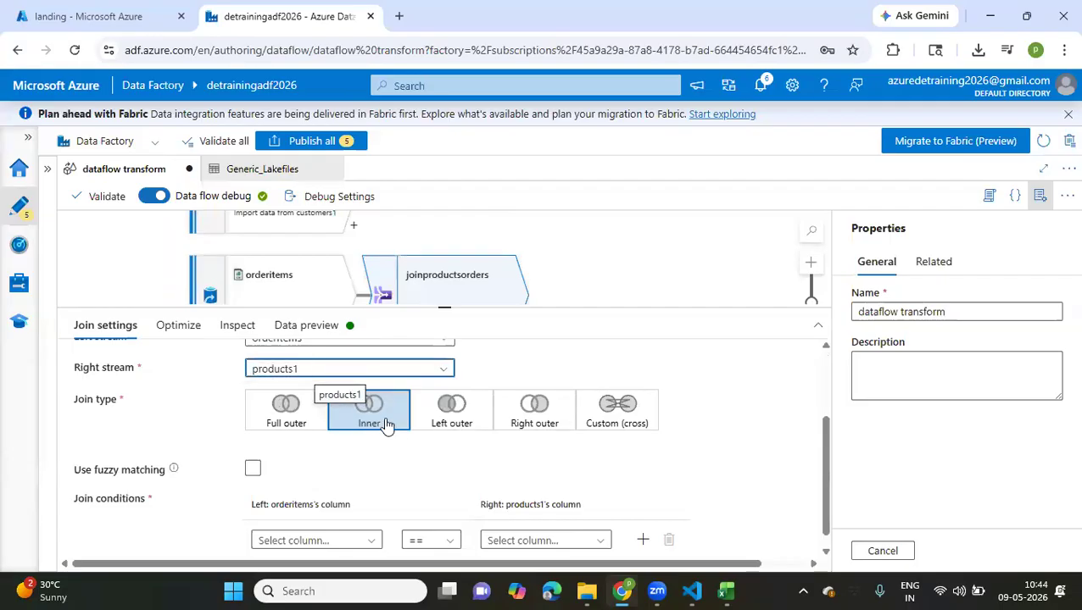
Set the join condition to match product_id from orderitems with product_id from products1
scroll(365, 472, down, 1)
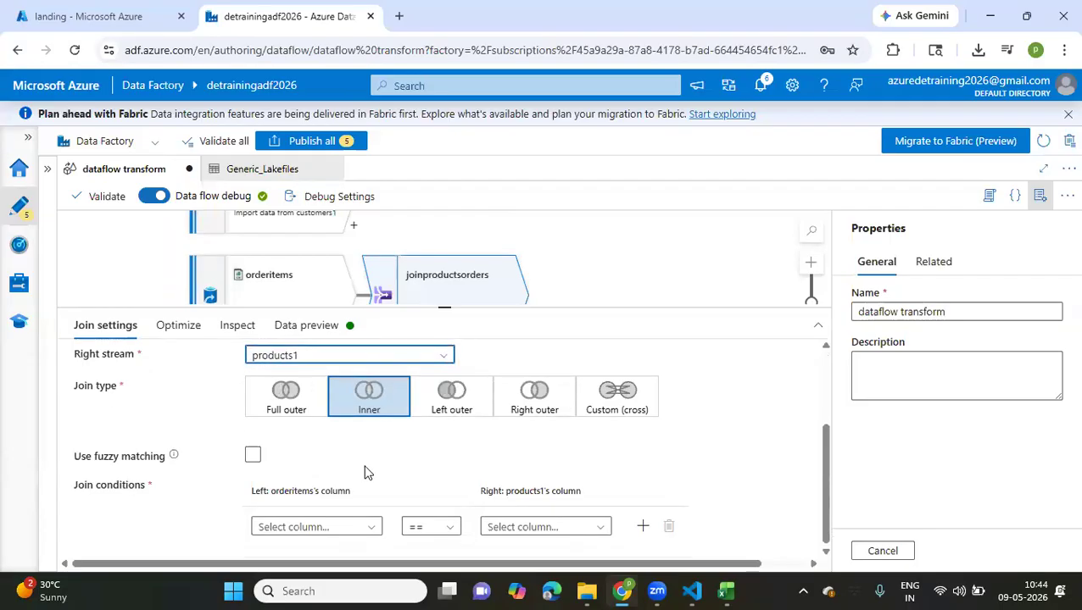
click(371, 528)
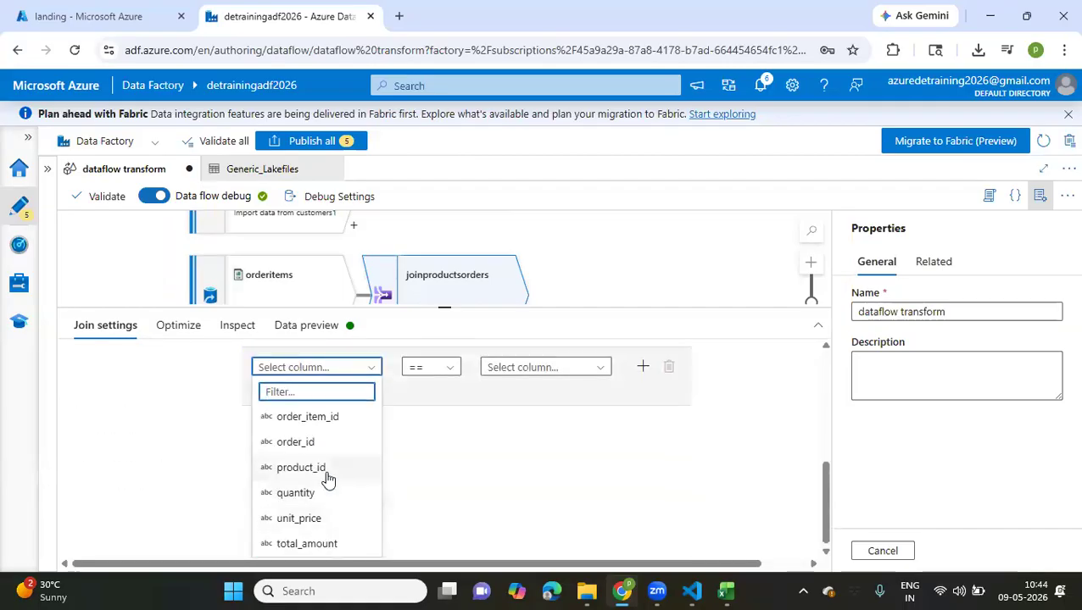
click(328, 479)
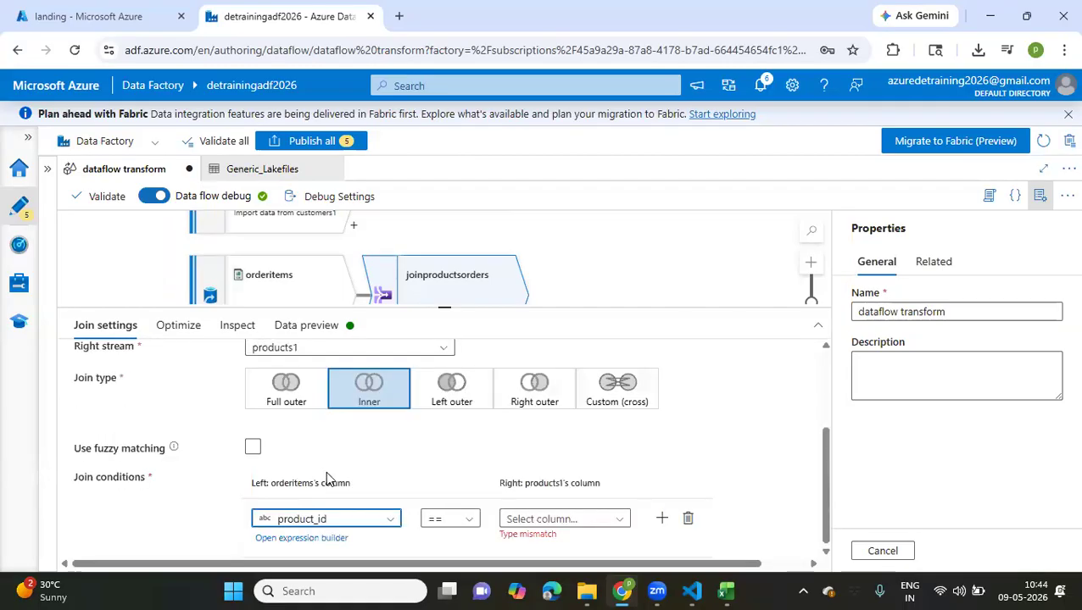
click(610, 524)
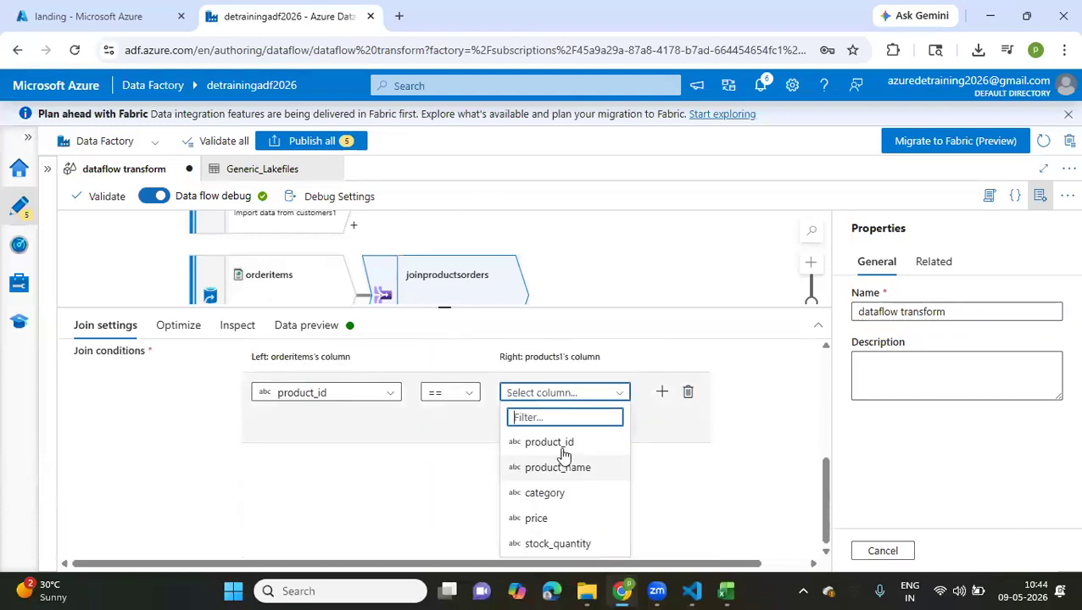
click(555, 443)
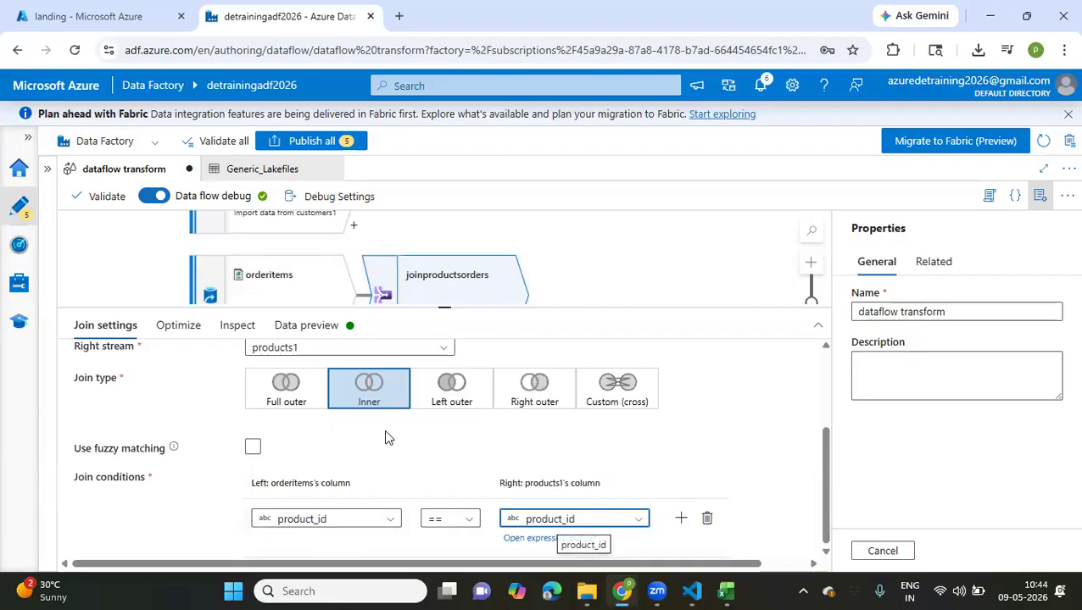
Refresh the data preview of the joinproductsorders join and examine the joined order item and product columns
click(201, 335)
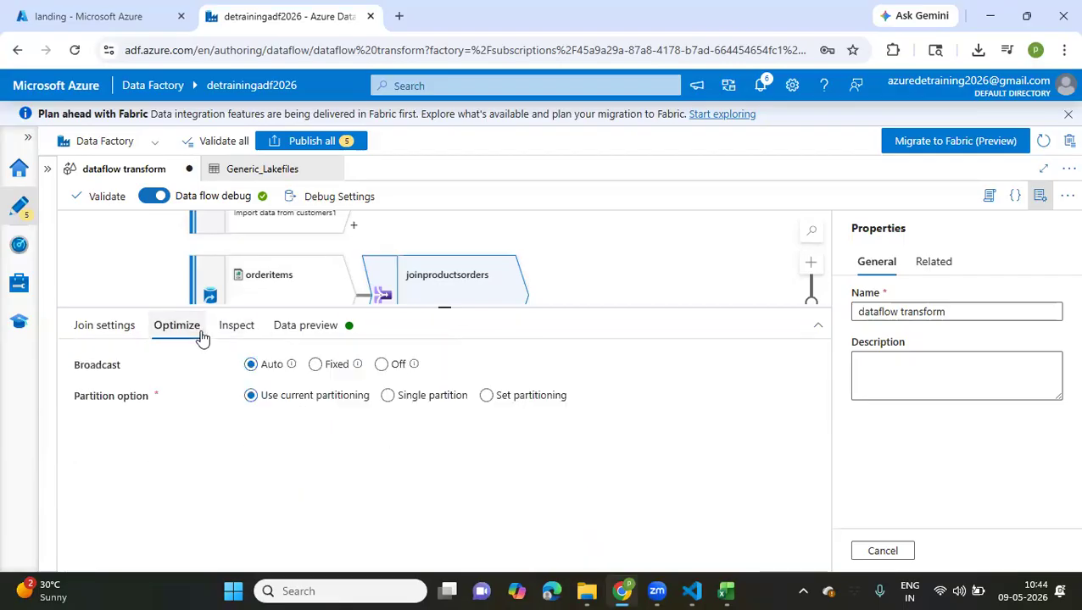
click(312, 330)
click(104, 393)
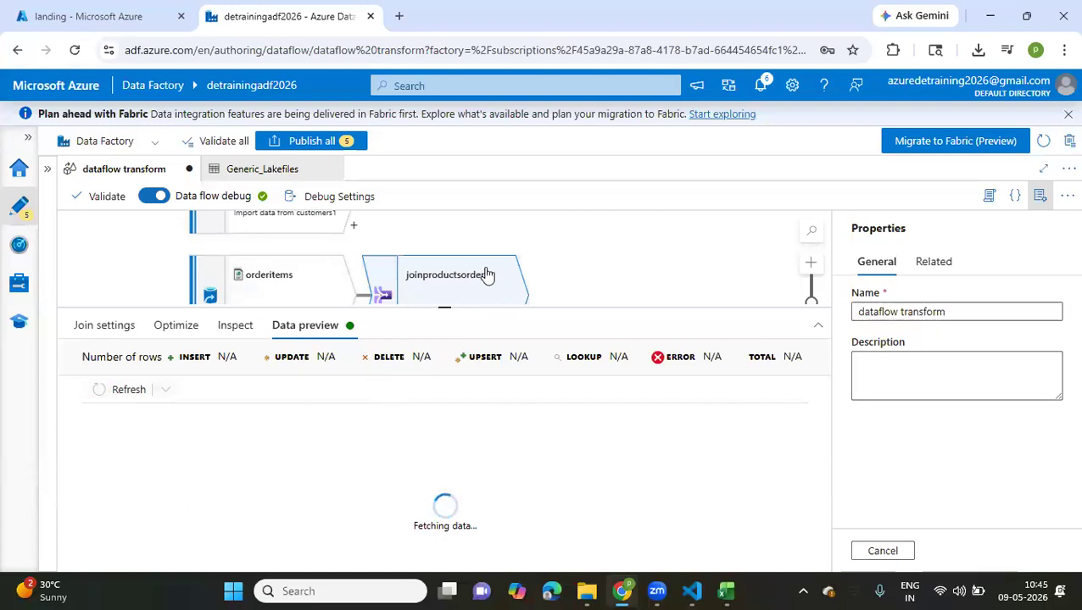
scroll(591, 253, up, 1)
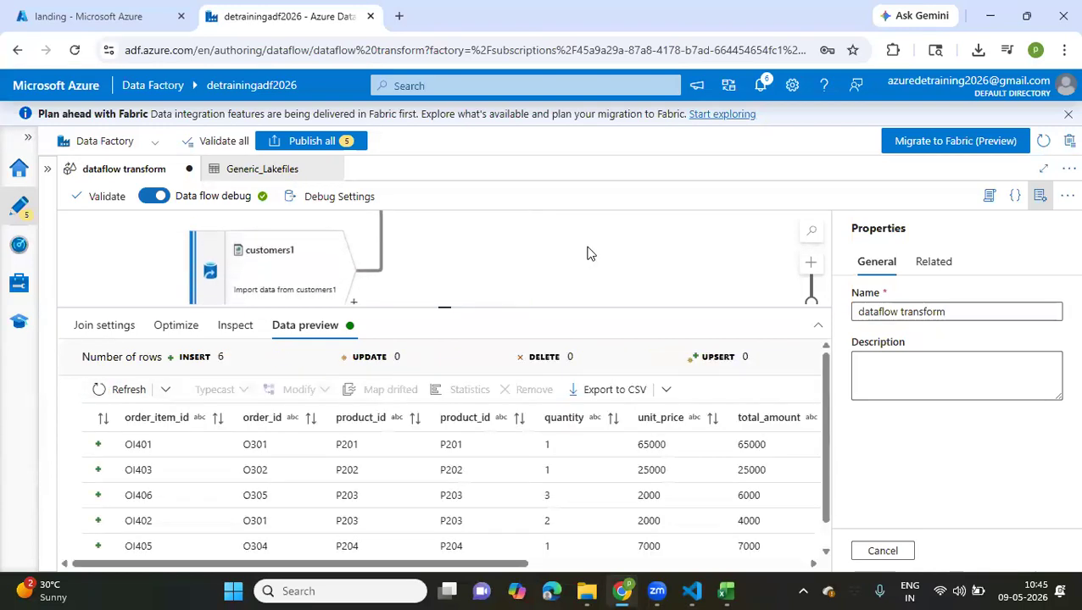
scroll(590, 254, down, 1)
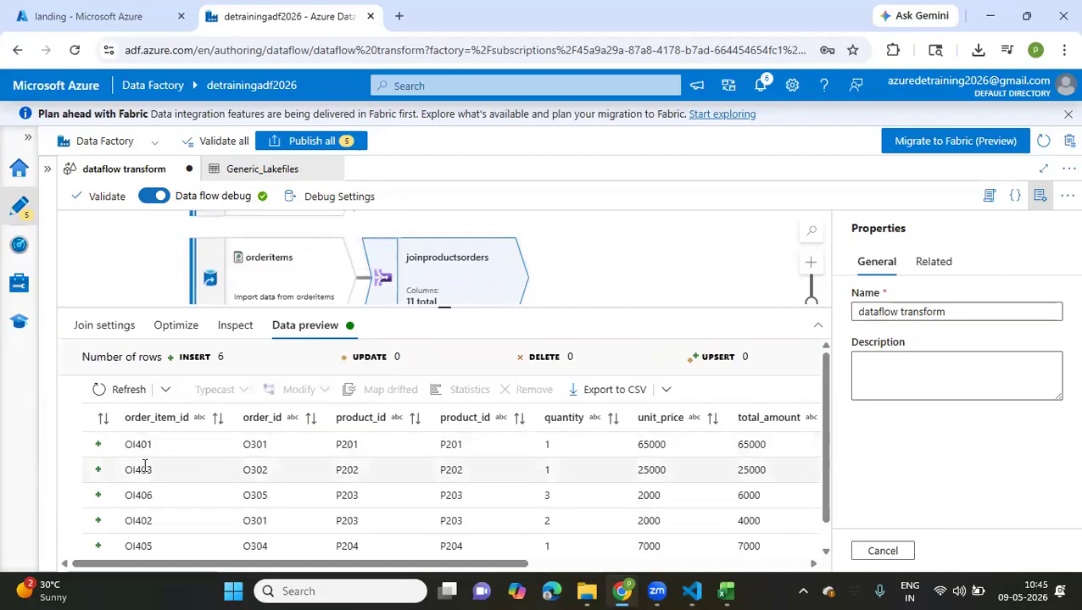
scroll(387, 480, right, 3)
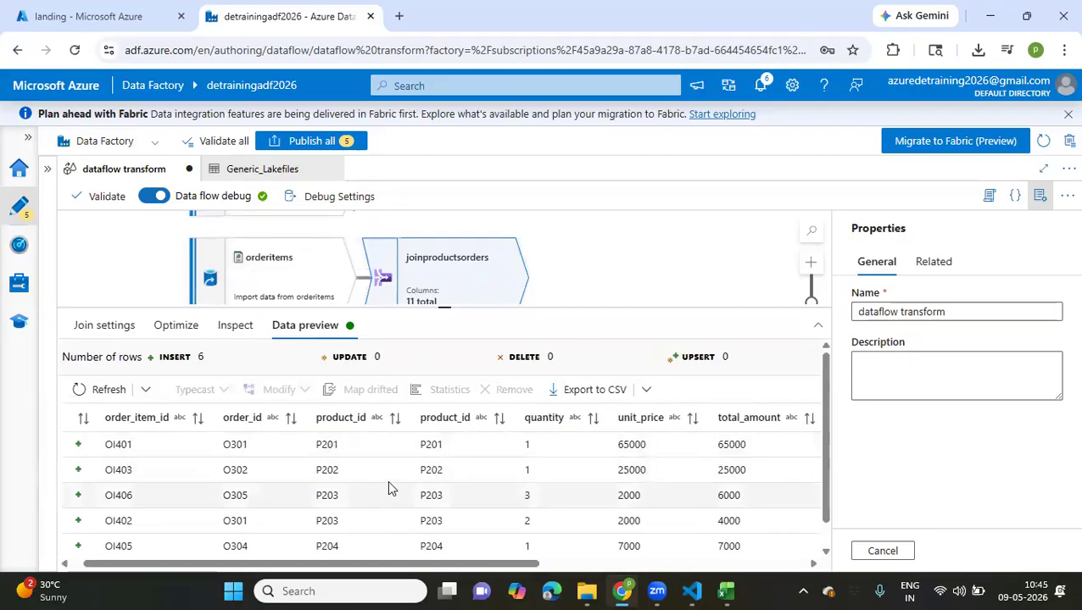
scroll(390, 488, right, 1)
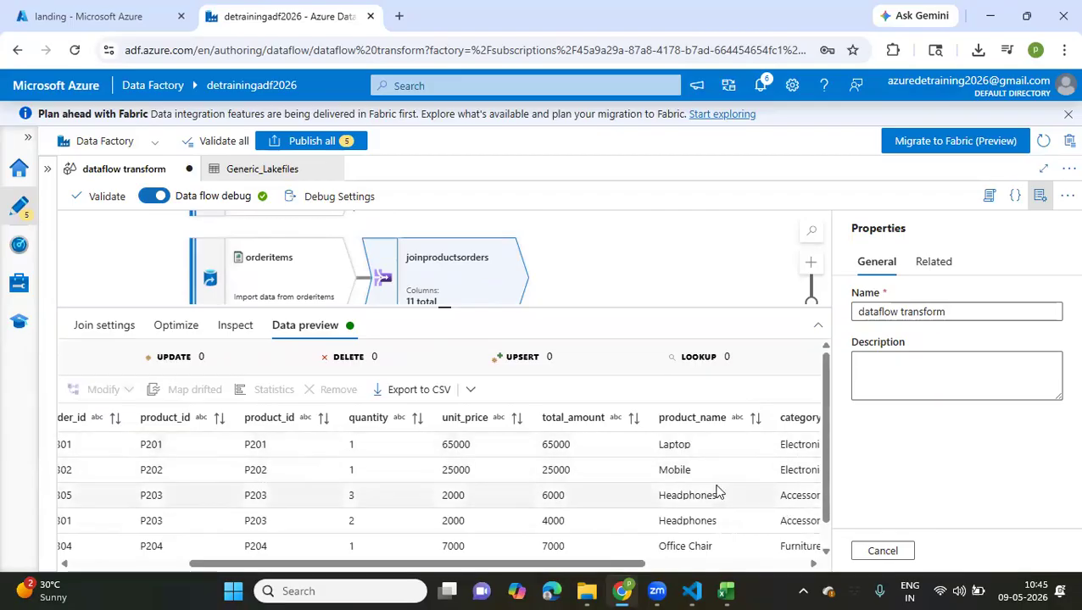
scroll(675, 480, right, 5)
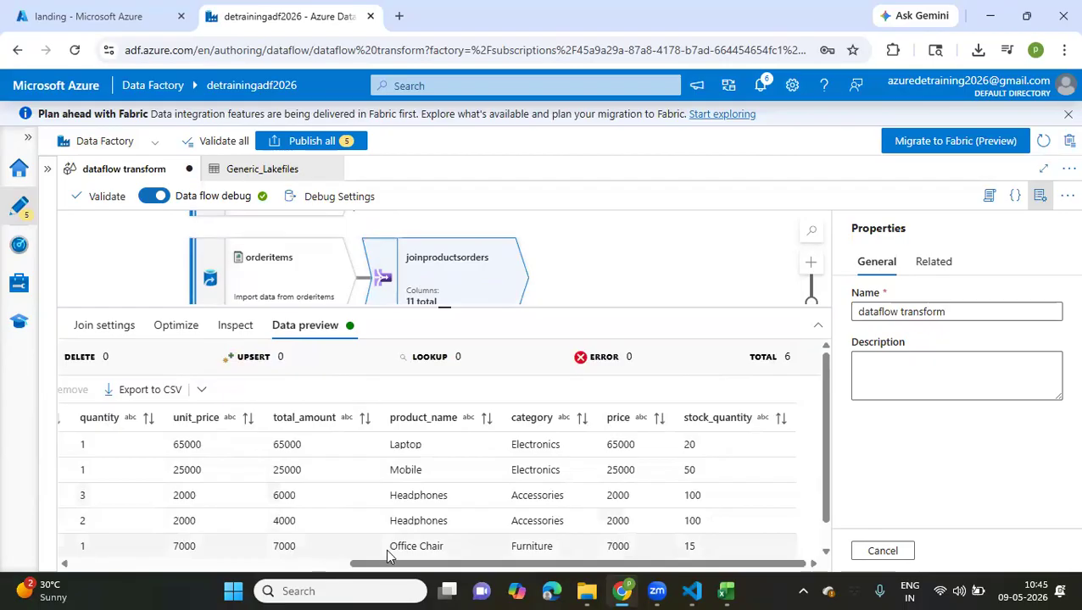
scroll(387, 553, left, 10)
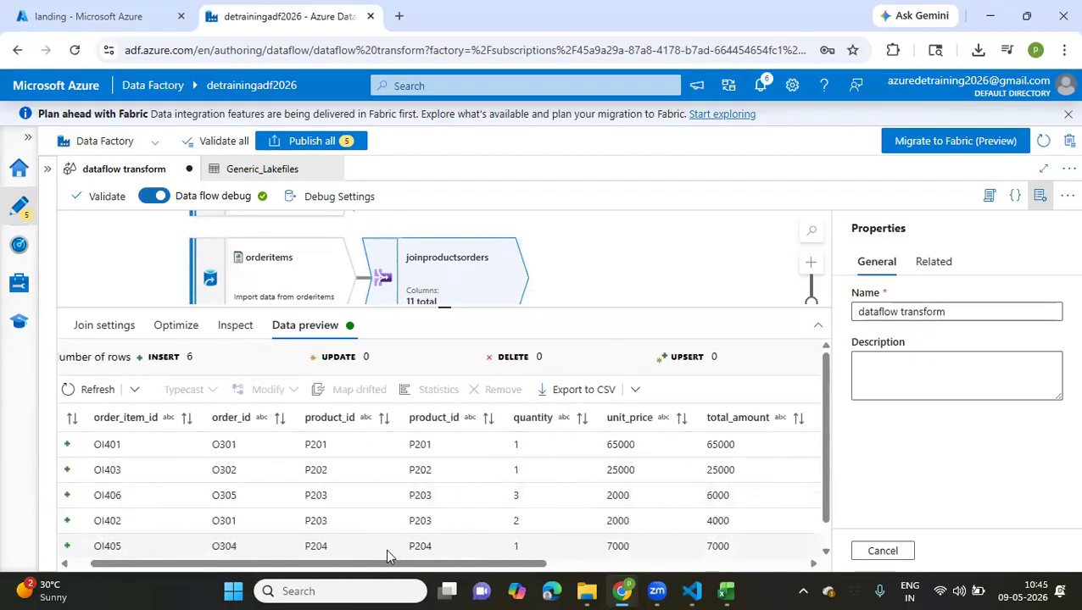
scroll(387, 553, left, 2)
Add a Join transformation after filterstatus and name its output stream joinorderscustomersproducts
drag(449, 309, 422, 458)
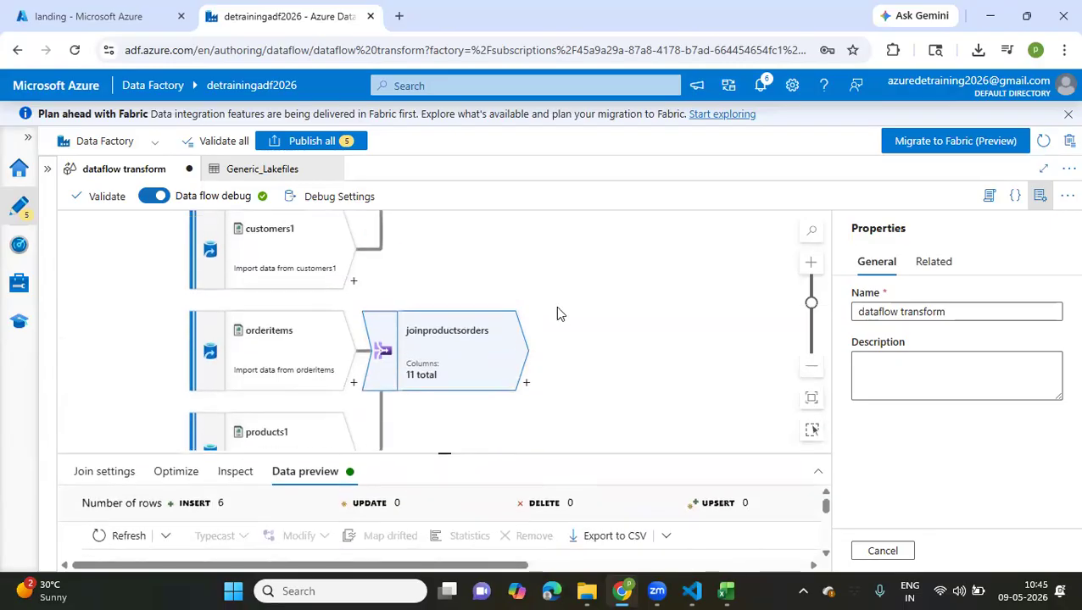
scroll(568, 275, up, 2)
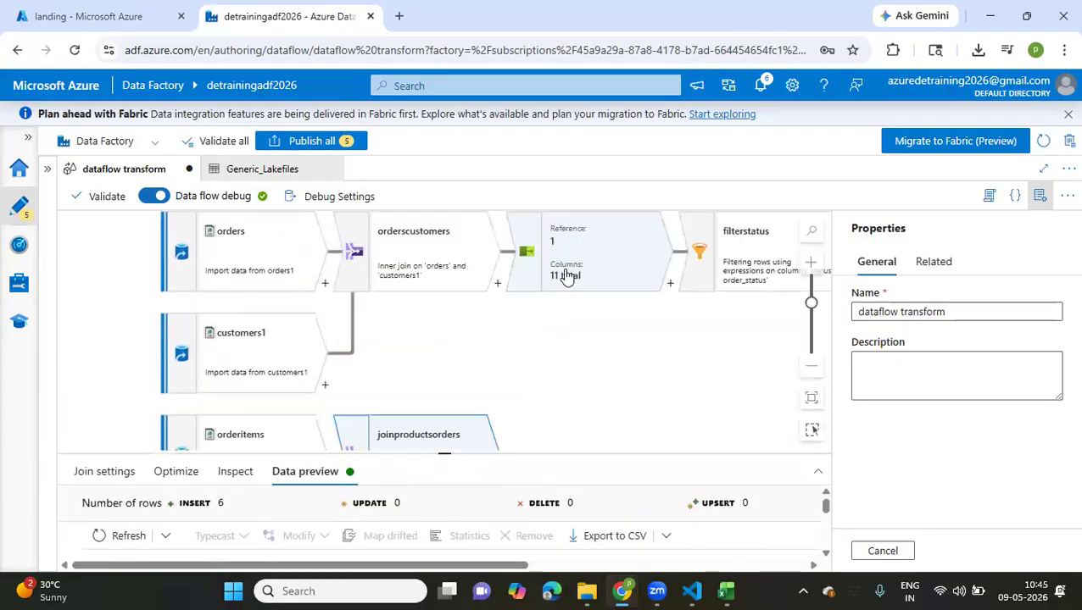
scroll(568, 276, down, 1)
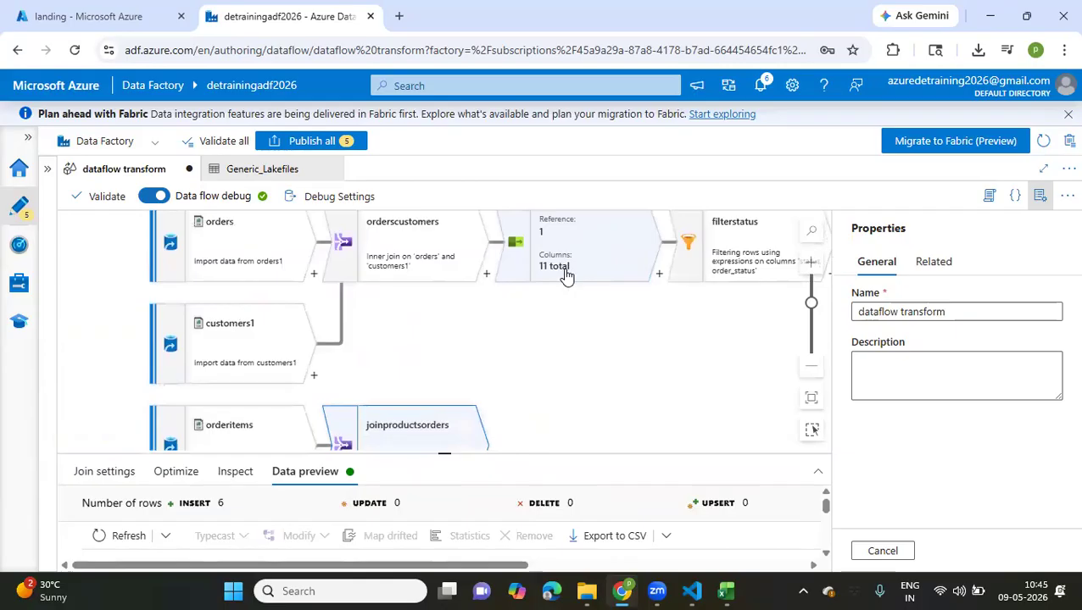
scroll(567, 276, right, 3)
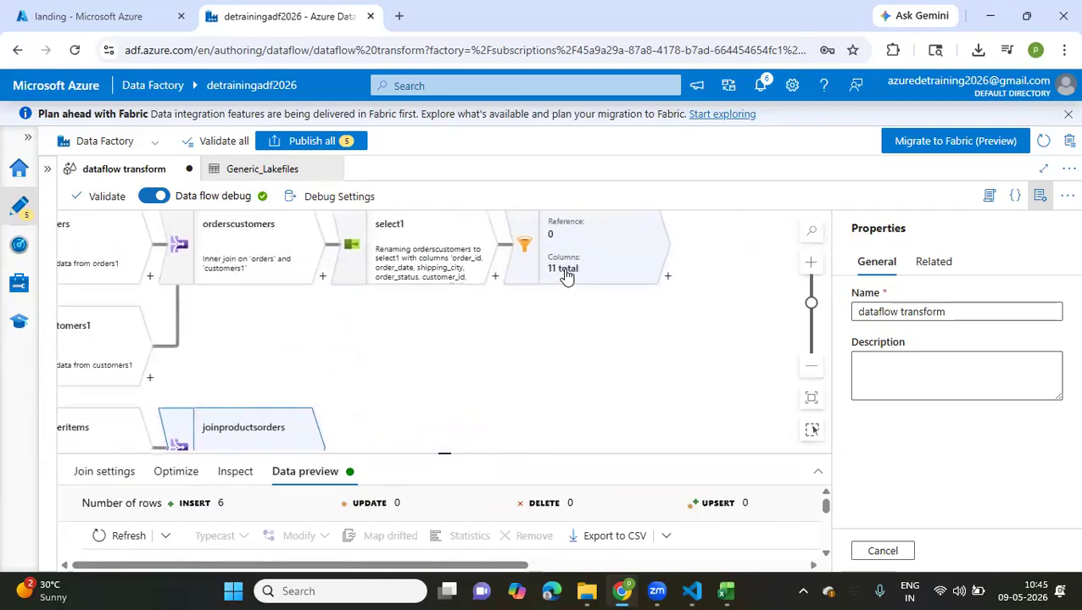
click(667, 277)
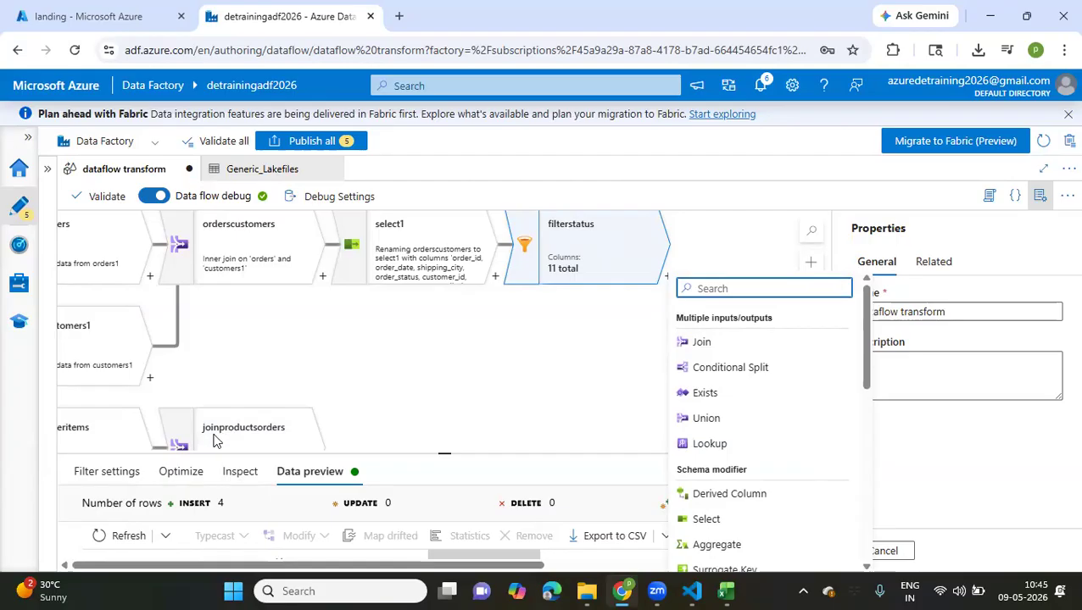
click(722, 345)
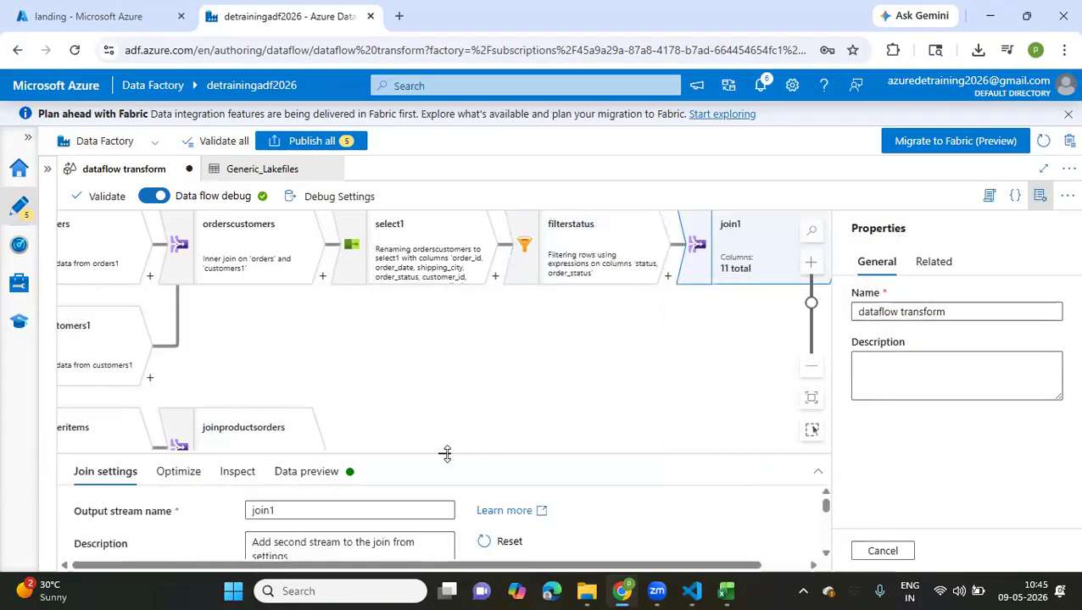
drag(445, 455, 444, 264)
click(385, 323)
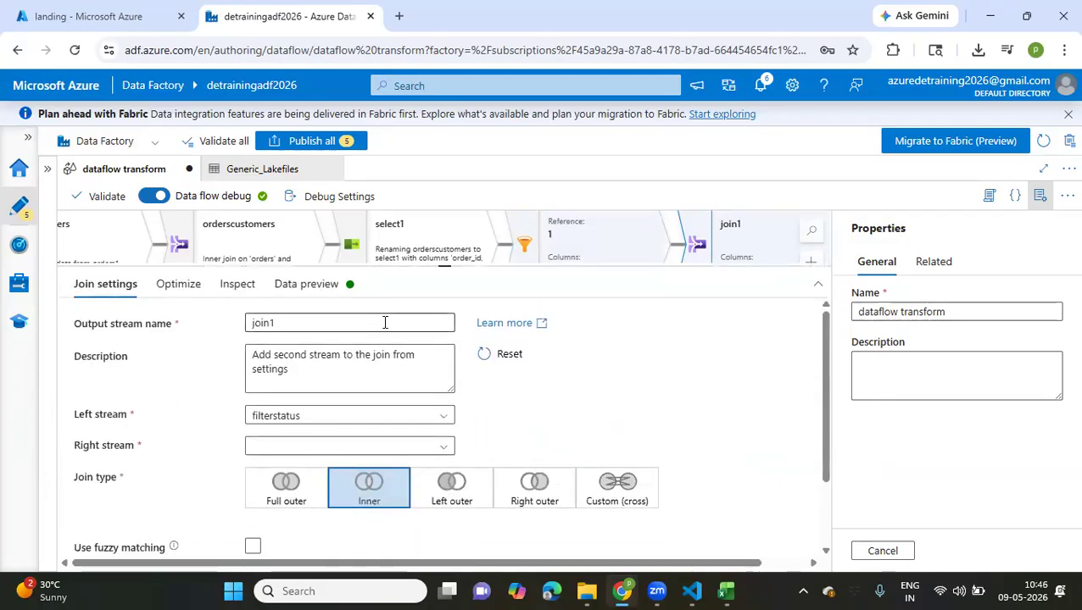
key(BackSpace)
text(ordercustomersproducts)
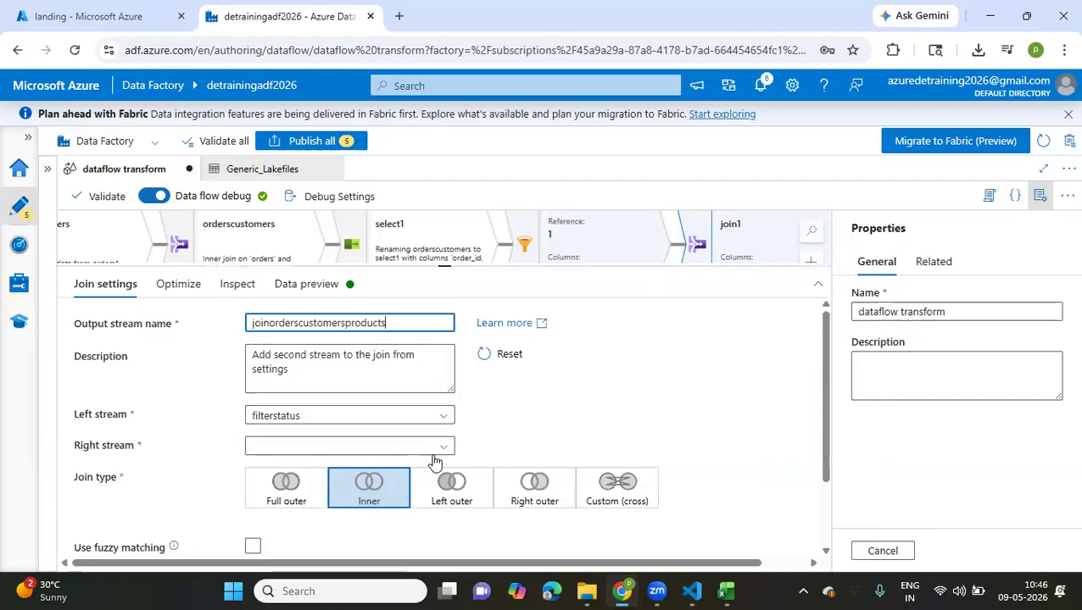
Set joinproductsorders as the right stream of the joinorderscustomersproducts join
scroll(437, 447, down, 2)
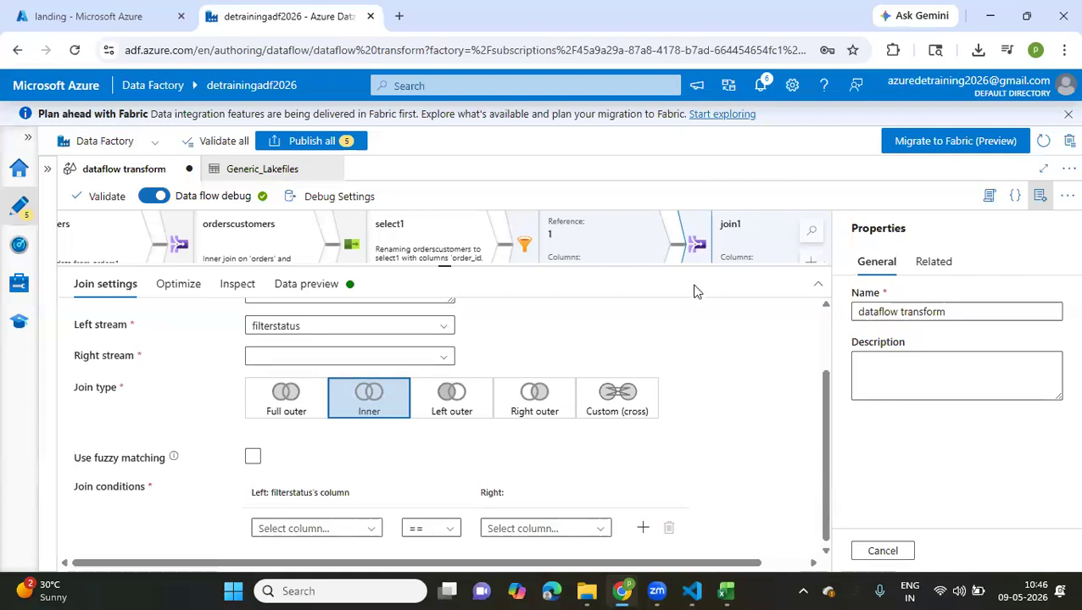
click(441, 357)
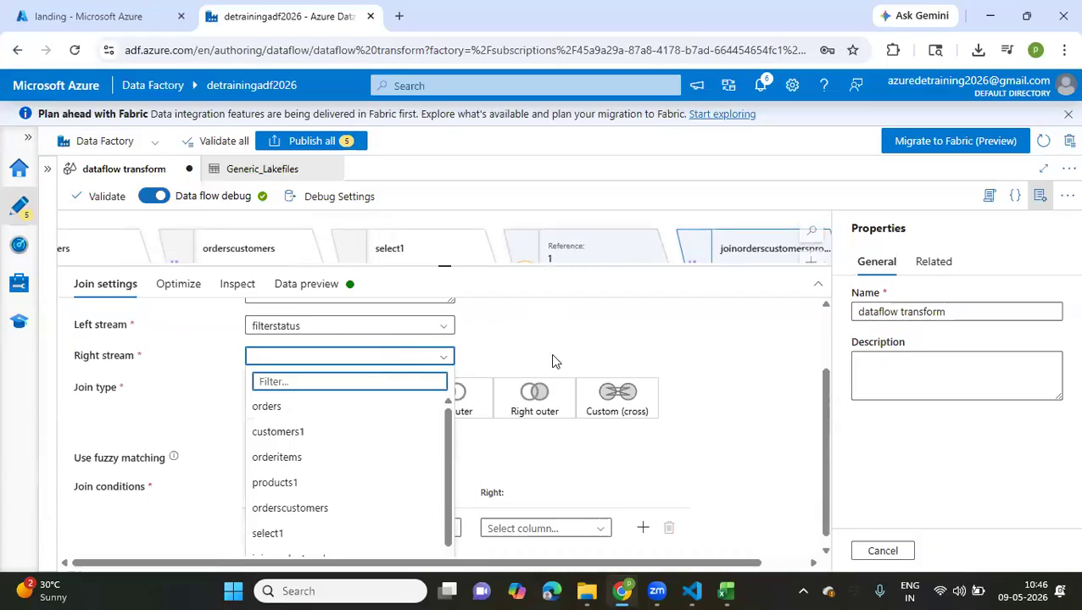
drag(553, 267, 554, 362)
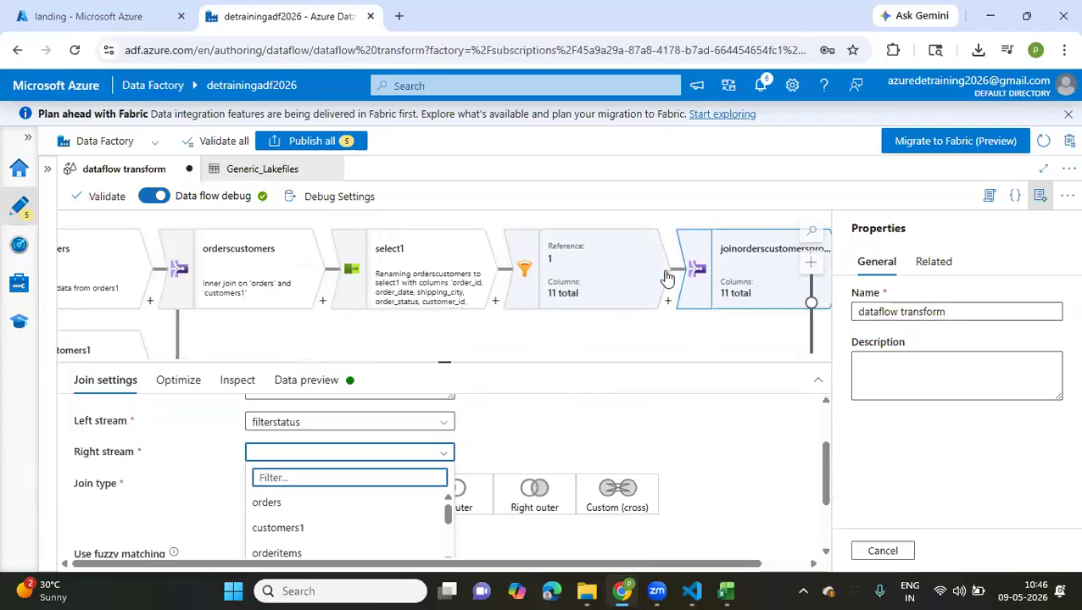
scroll(399, 517, down, 3)
scroll(396, 518, down, 4)
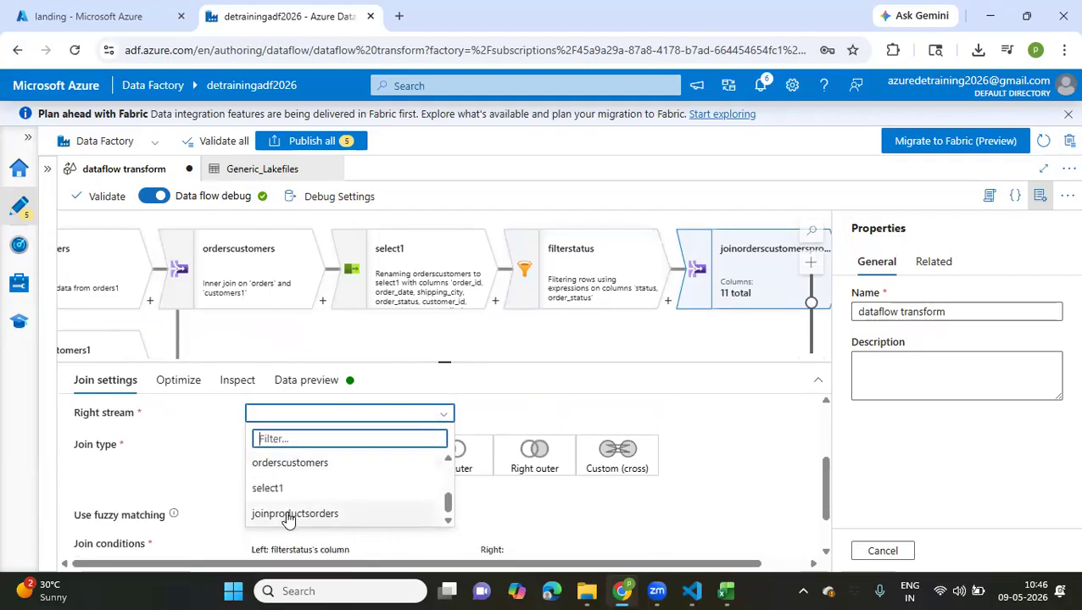
click(288, 518)
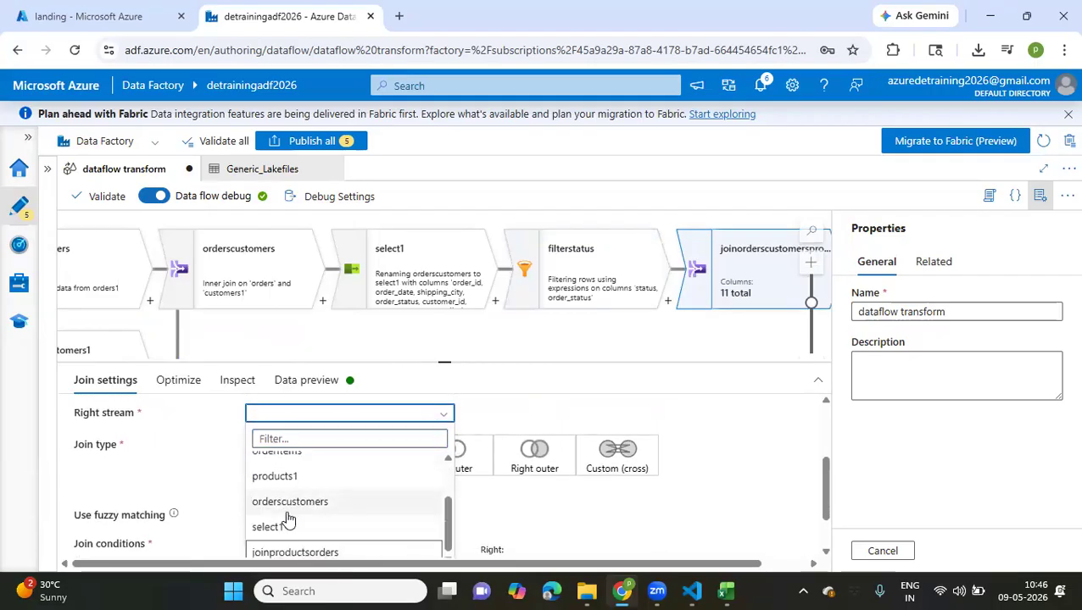
click(333, 553)
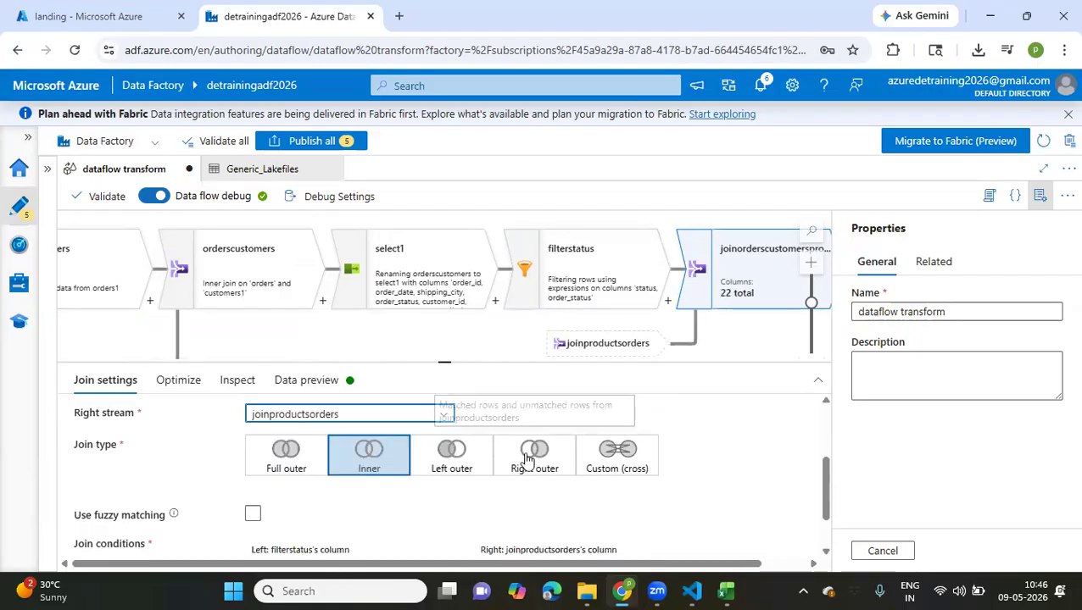
Set the join condition to match order_id from filterstatus with order_id from joinproductsorders
scroll(525, 462, down, 1)
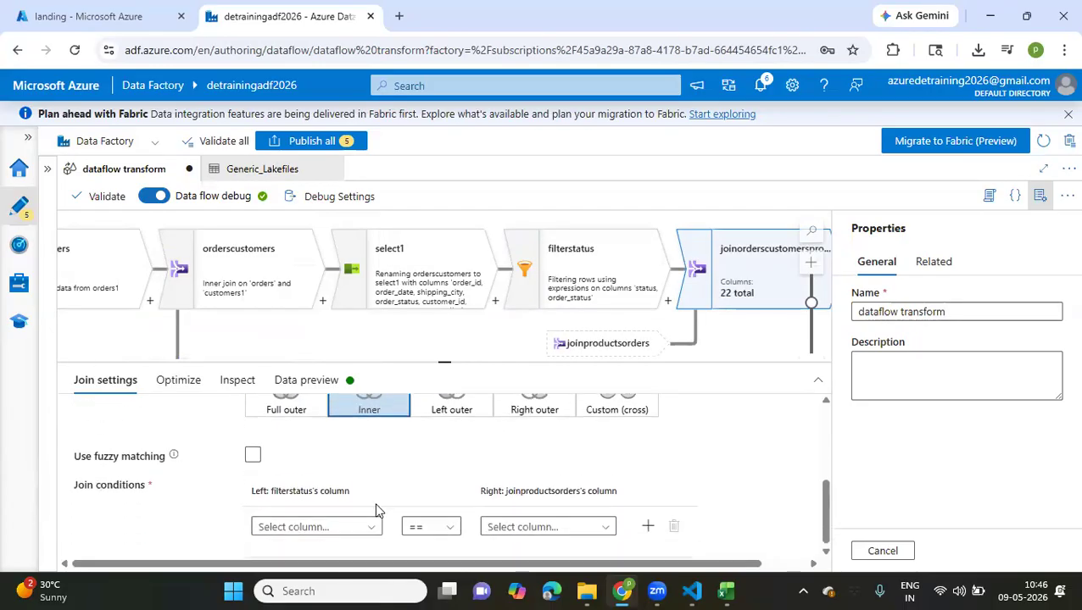
click(367, 528)
scroll(367, 533, down, 1)
scroll(309, 492, up, 2)
click(305, 429)
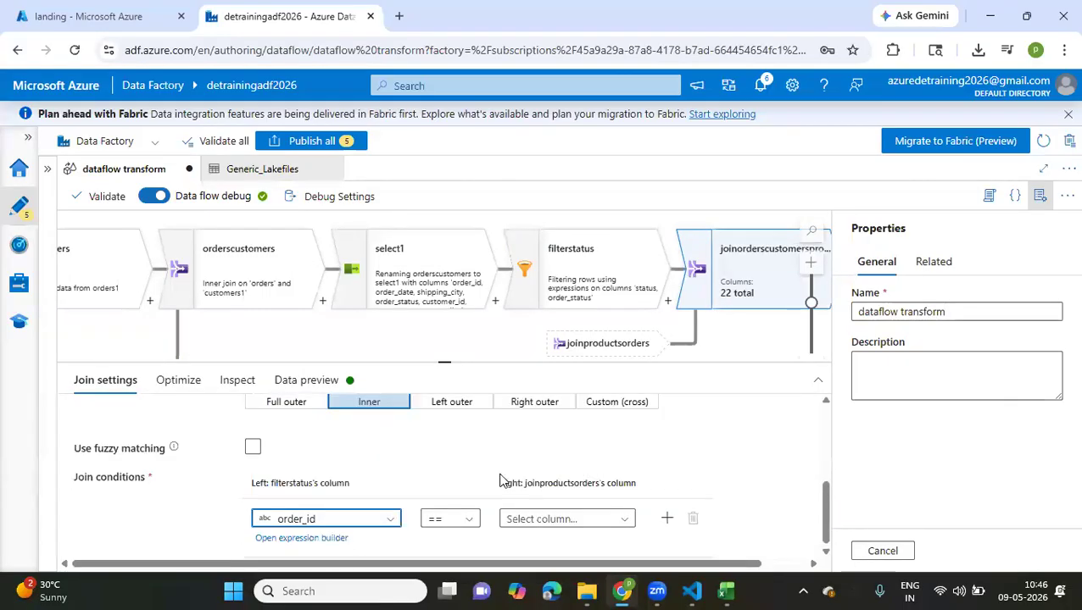
click(559, 519)
scroll(562, 527, down, 1)
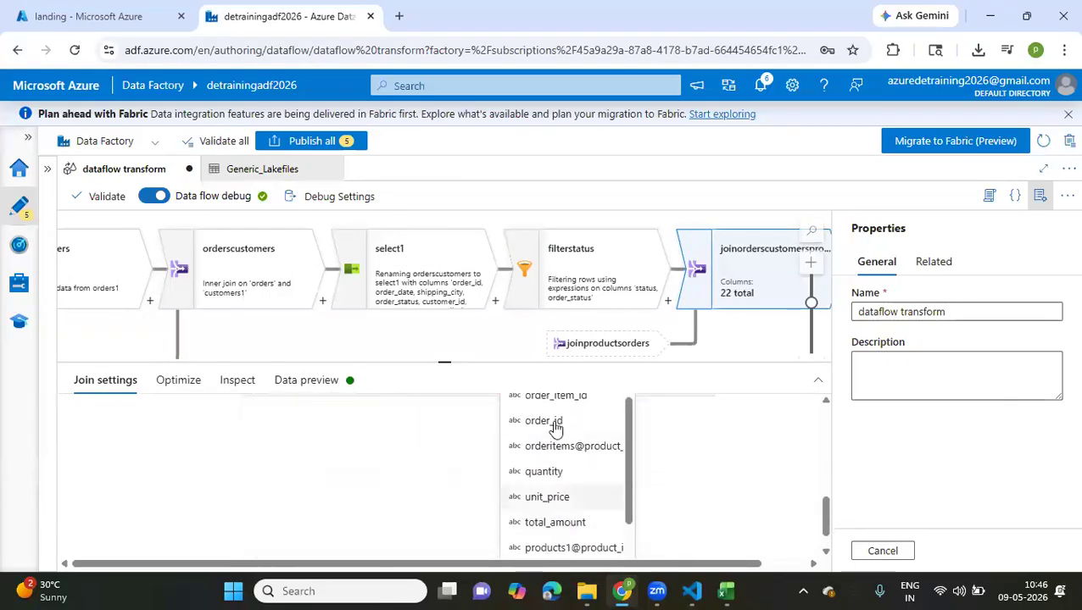
click(554, 427)
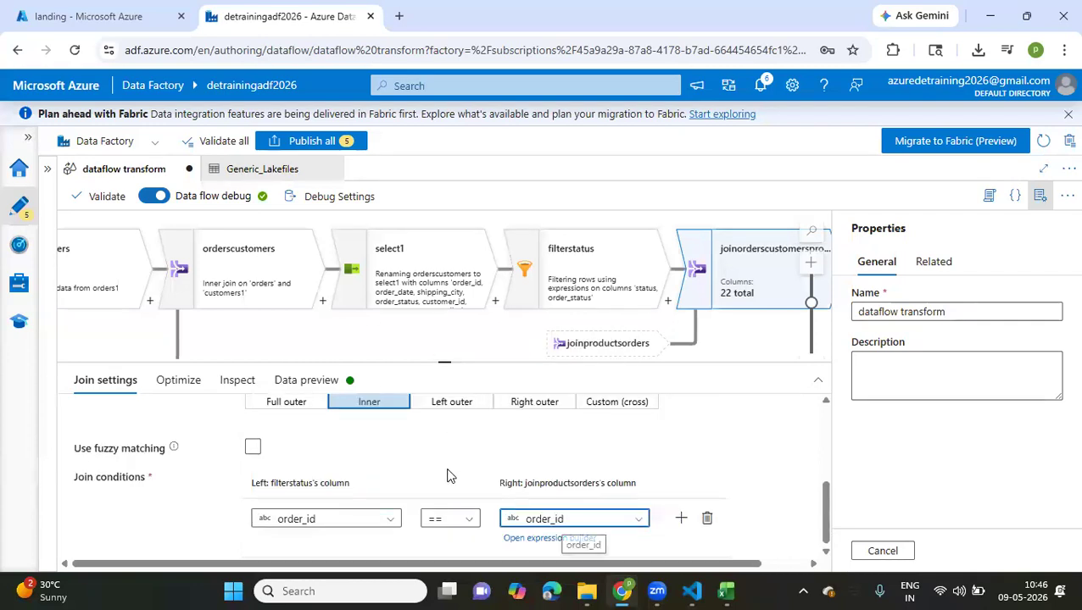
Refresh the data preview of the joinorderscustomersproducts join
scroll(449, 475, up, 3)
scroll(448, 474, up, 1)
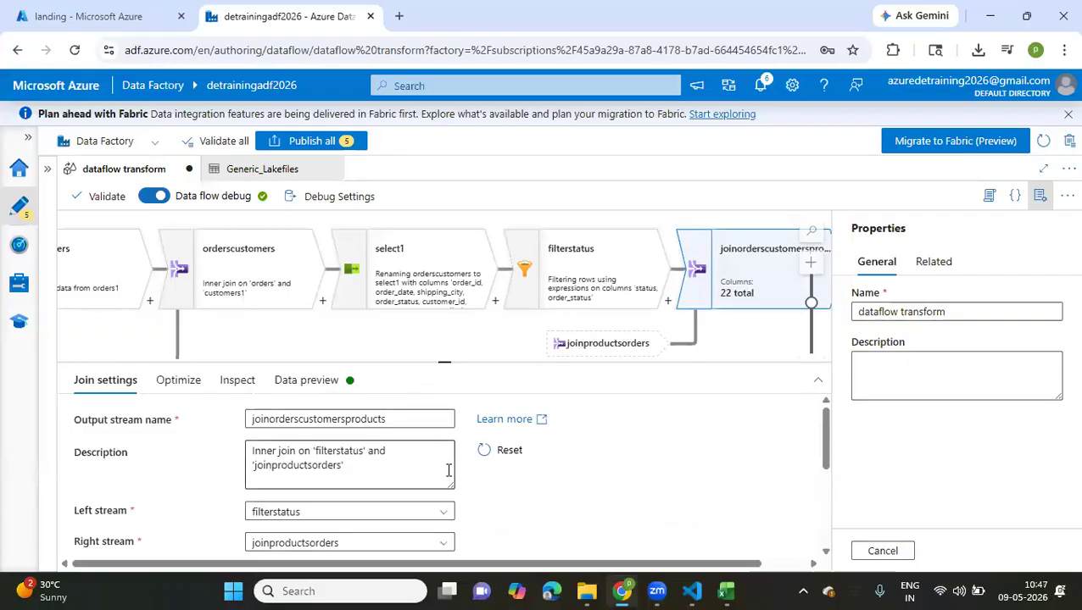
click(329, 380)
click(112, 444)
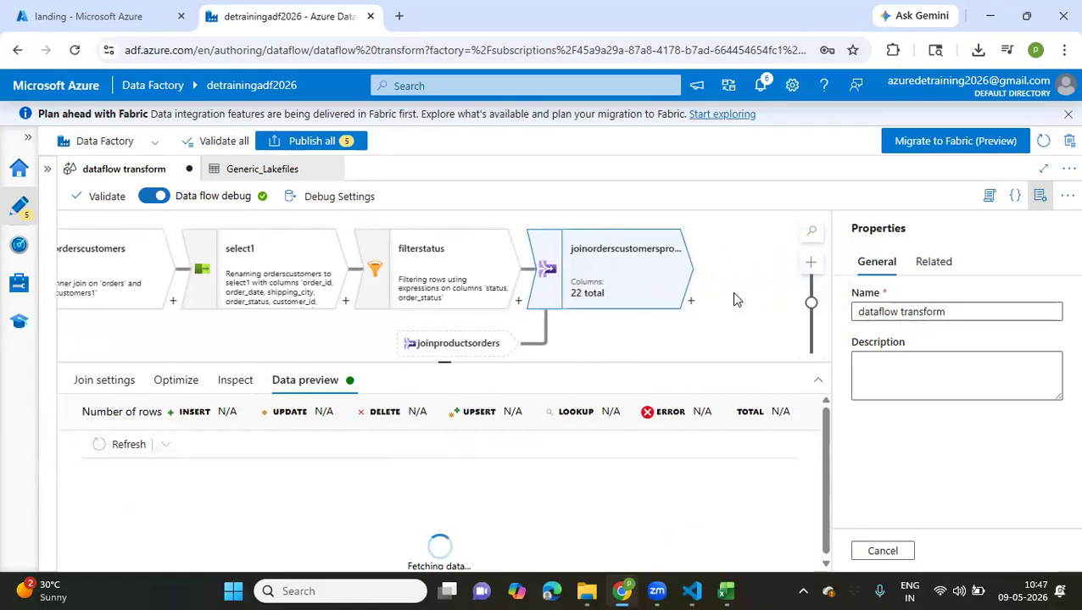
Examine the data flow graph, tracing how the sources and joinproductsorders feed into the final join
drag(445, 363, 460, 468)
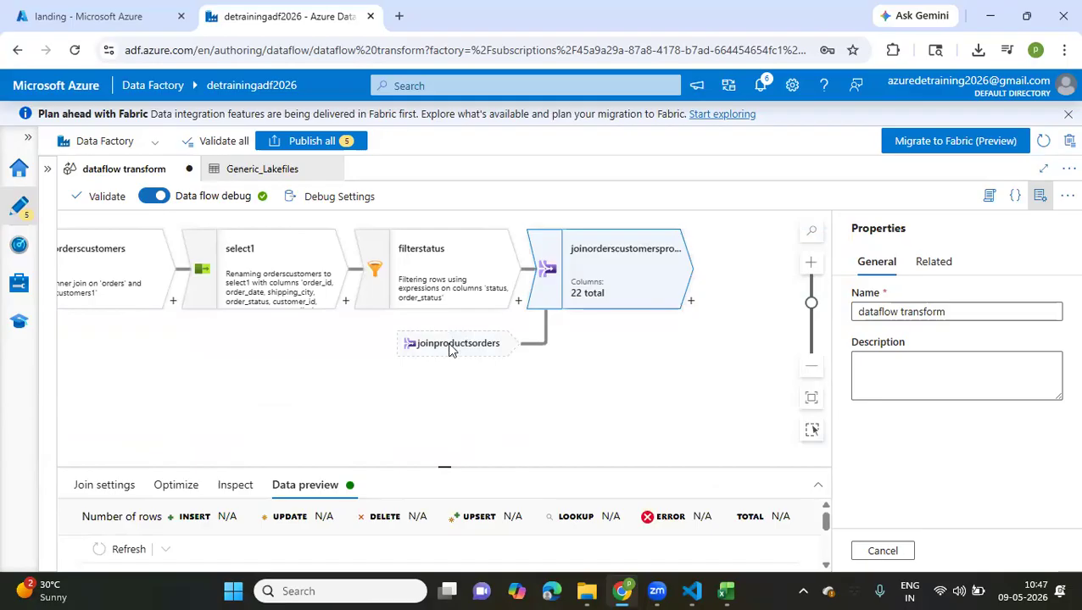
scroll(346, 383, left, 4)
scroll(346, 383, down, 1)
scroll(346, 383, right, 3)
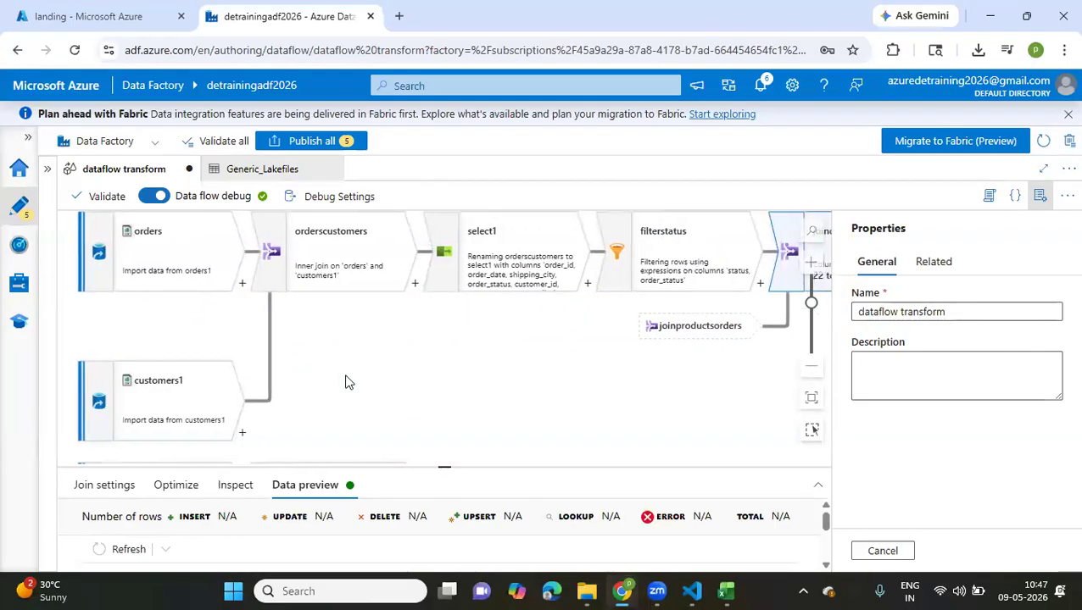
scroll(346, 383, down, 2)
scroll(348, 383, down, 2)
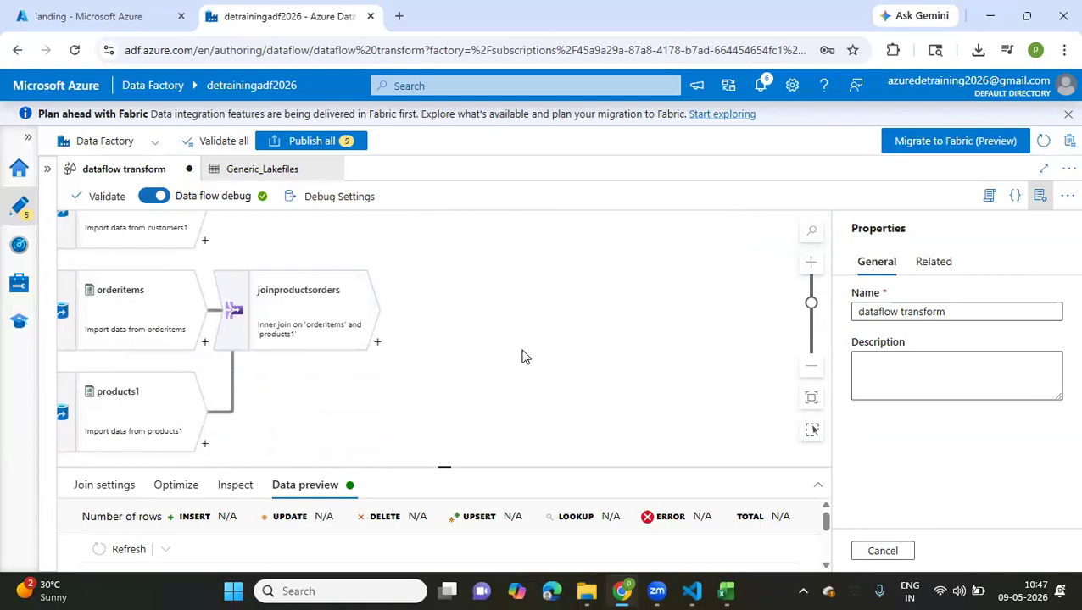
scroll(522, 356, up, 3)
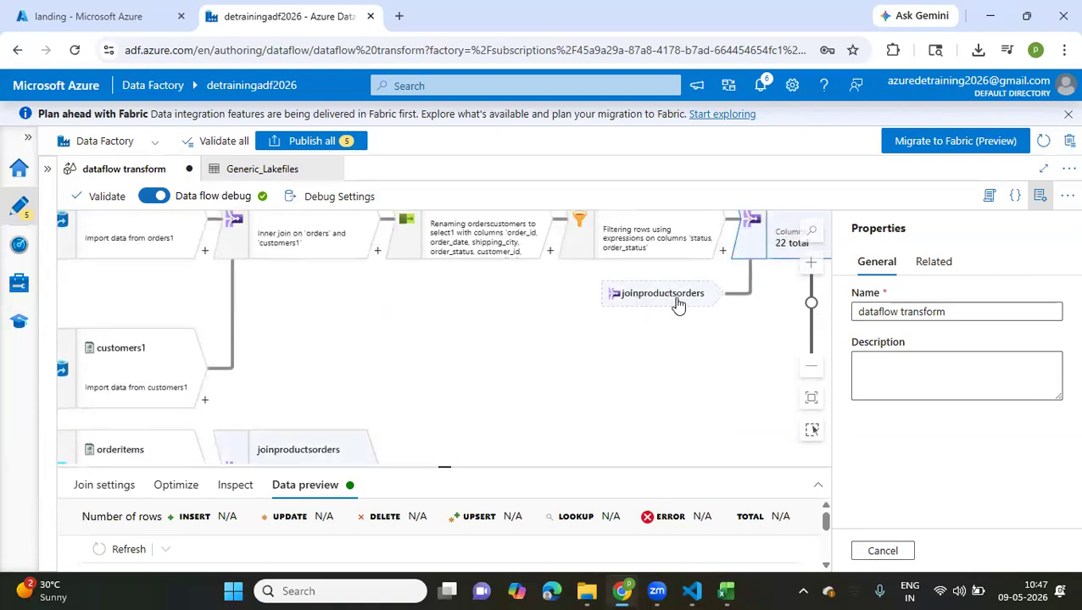
scroll(691, 354, right, 5)
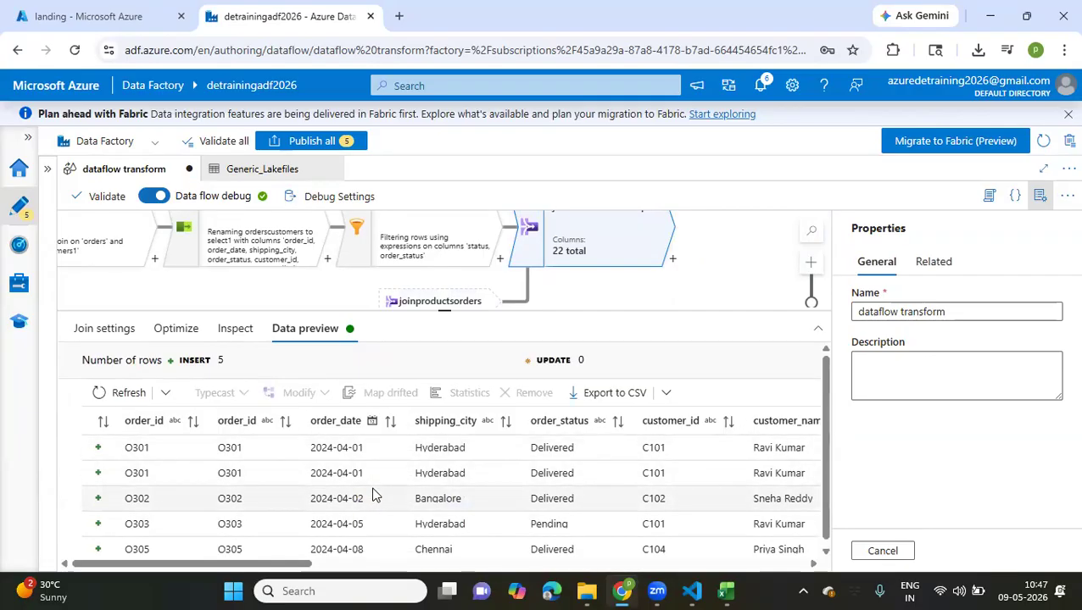
Examine all columns in the joinorderscustomersproducts data preview, from order_id through the customer, order item and product fields
scroll(373, 496, right, 3)
scroll(373, 496, right, 1)
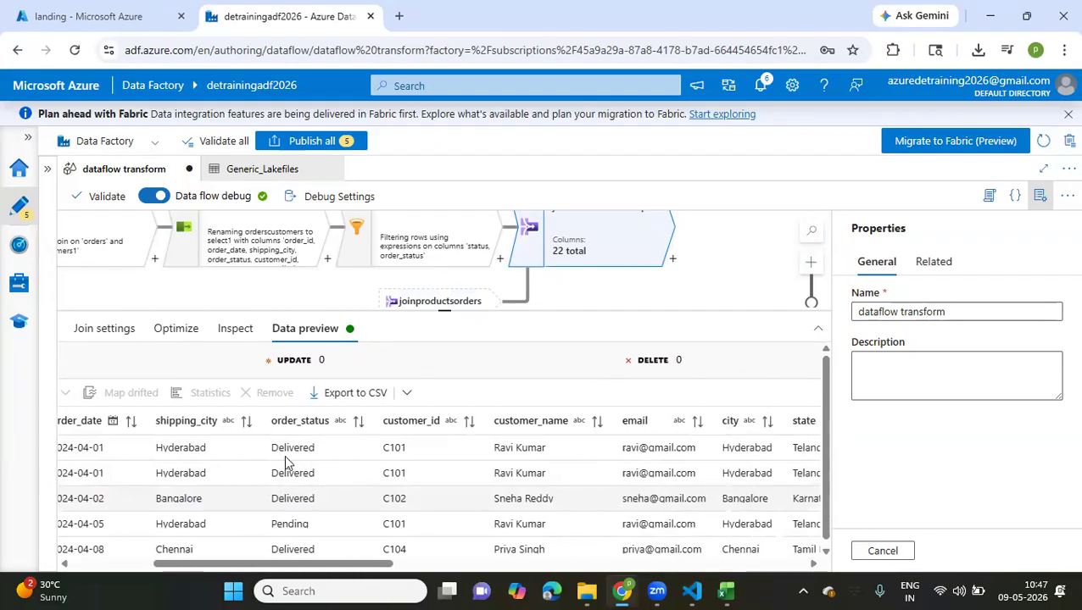
scroll(333, 472, right, 1)
scroll(332, 473, right, 1)
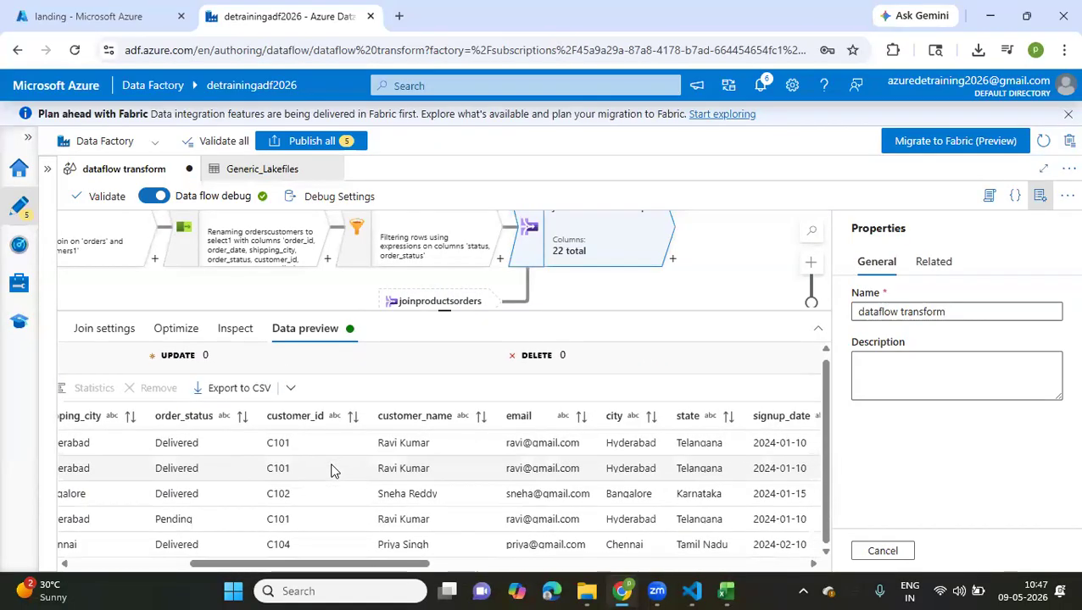
scroll(332, 472, right, 4)
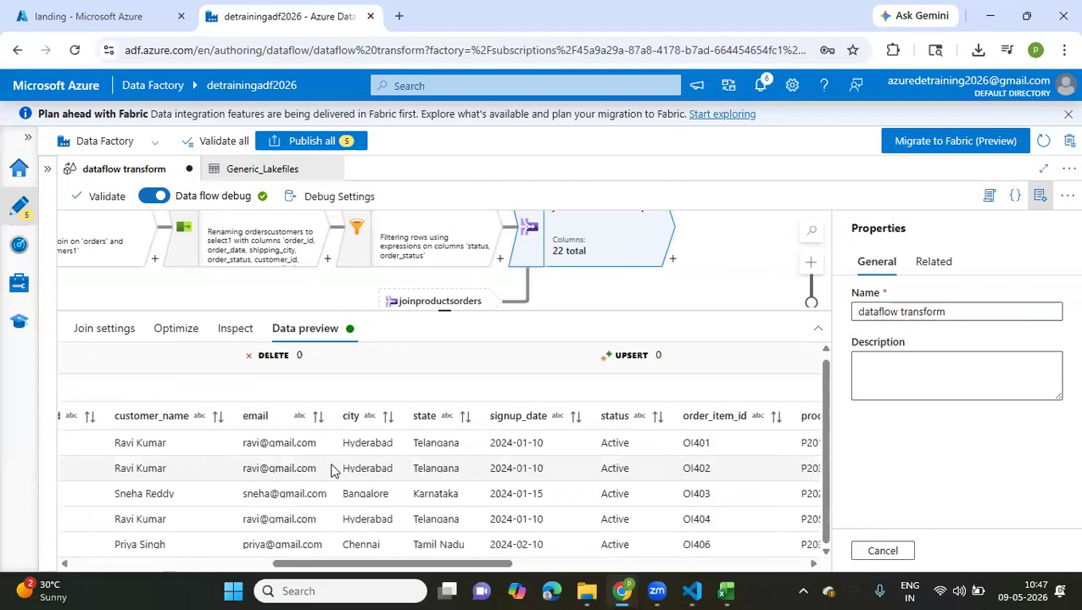
scroll(332, 465, right, 2)
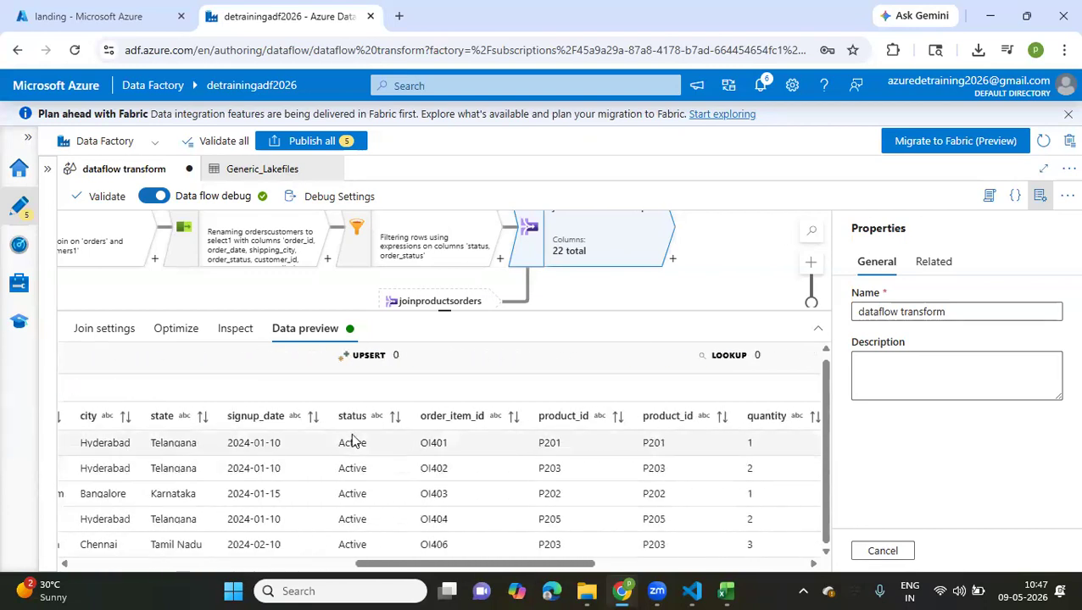
scroll(368, 481, right, 3)
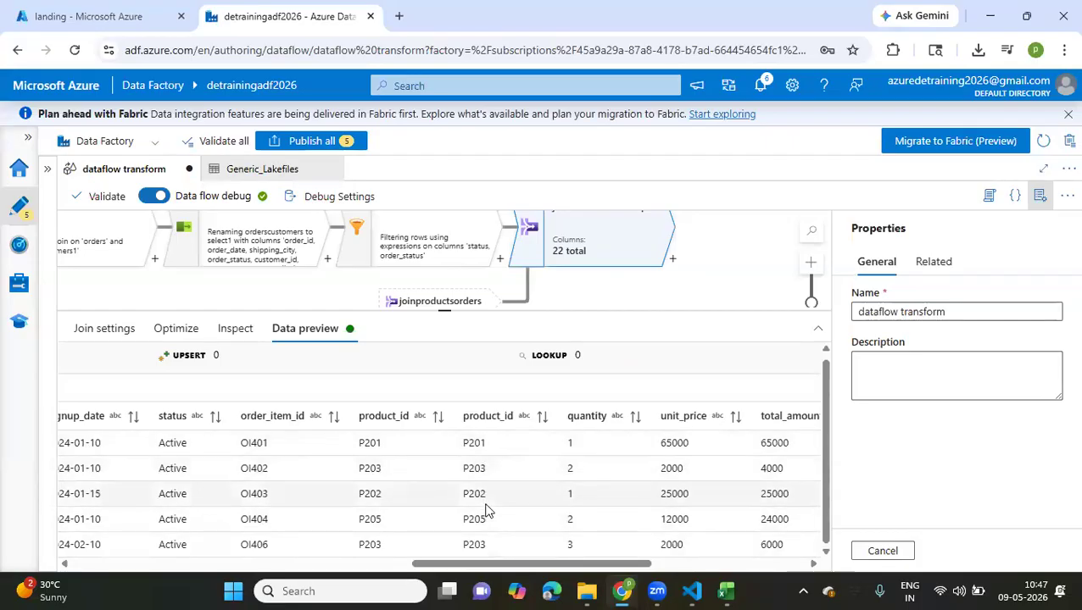
scroll(486, 508, right, 2)
scroll(486, 509, right, 3)
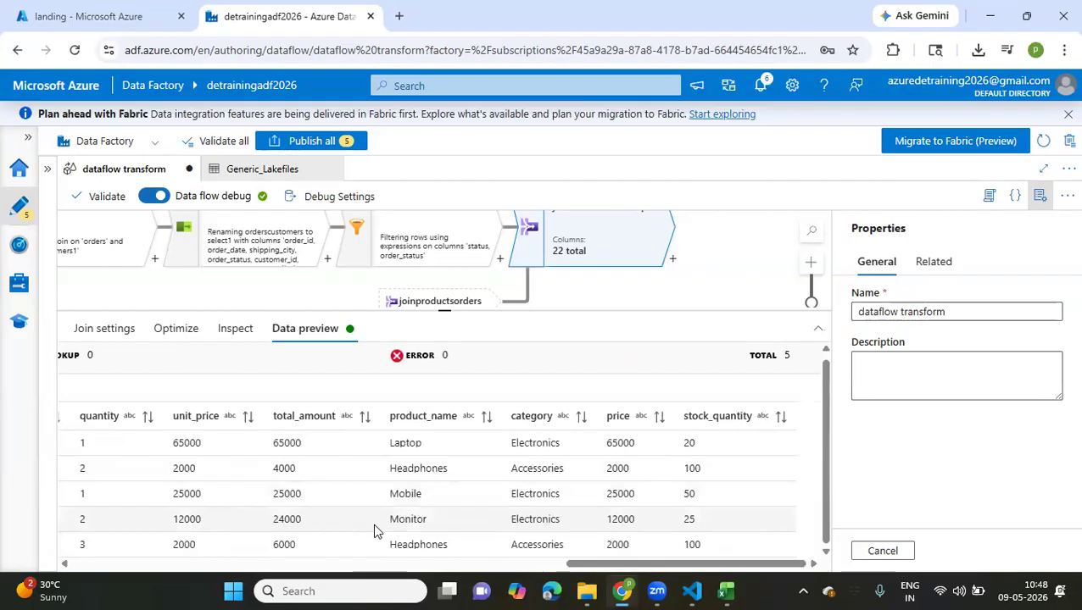
scroll(377, 529, left, 3)
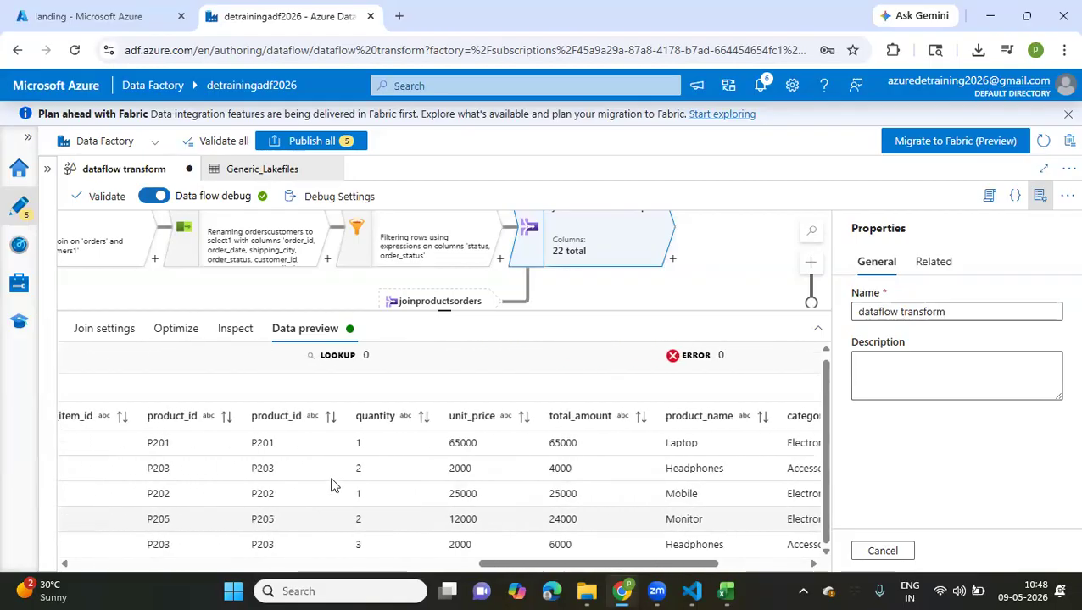
scroll(332, 484, left, 3)
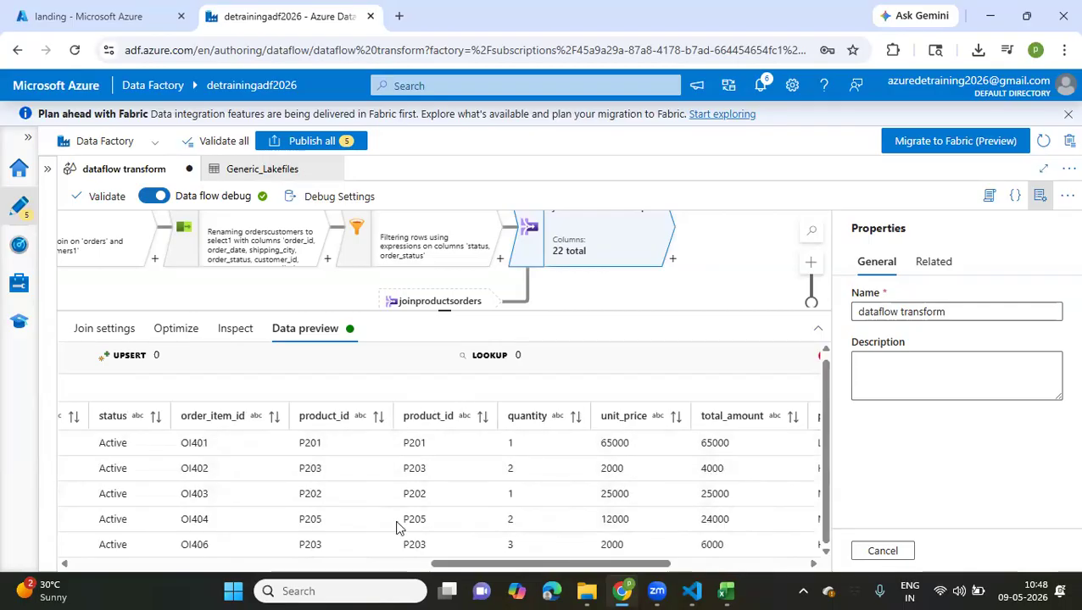
scroll(430, 441, left, 6)
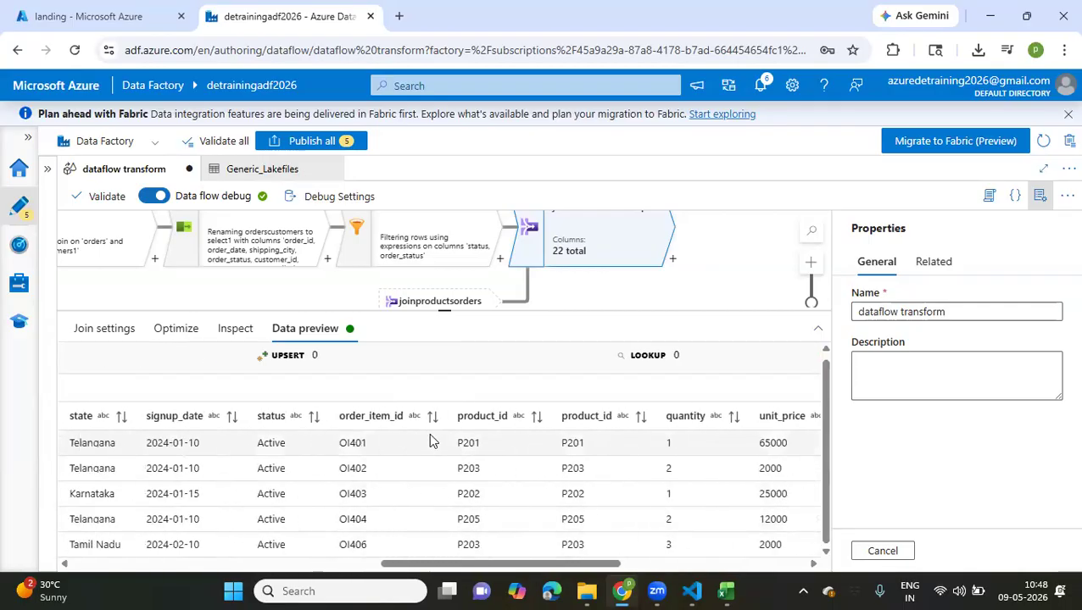
scroll(204, 470, left, 5)
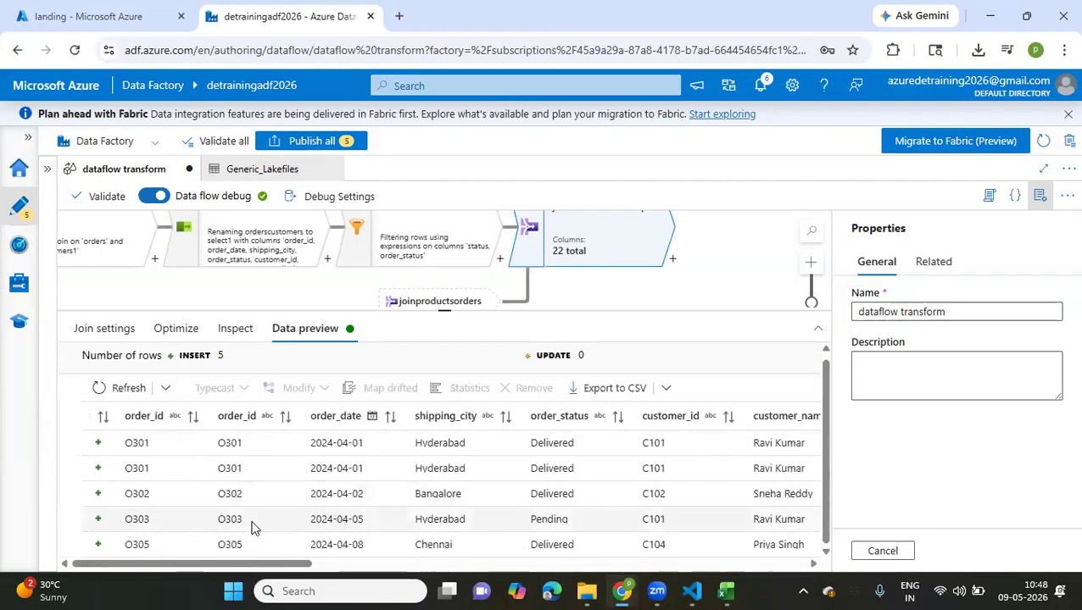
scroll(388, 493, right, 5)
scroll(410, 492, right, 6)
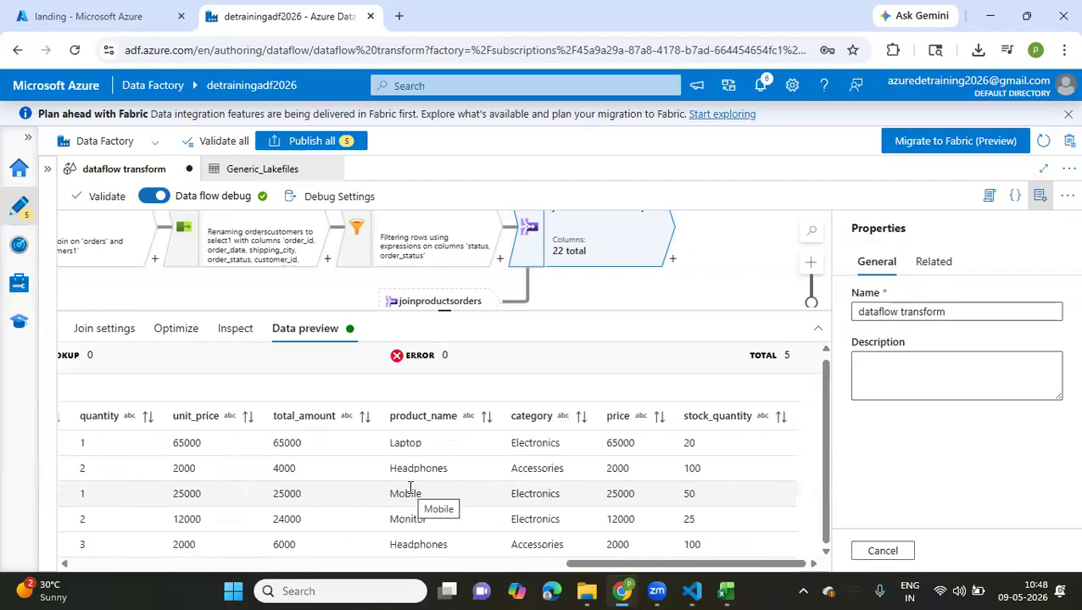
Add a Select transformation after joinorderscustomersproducts and name its output stream selectresult
click(670, 261)
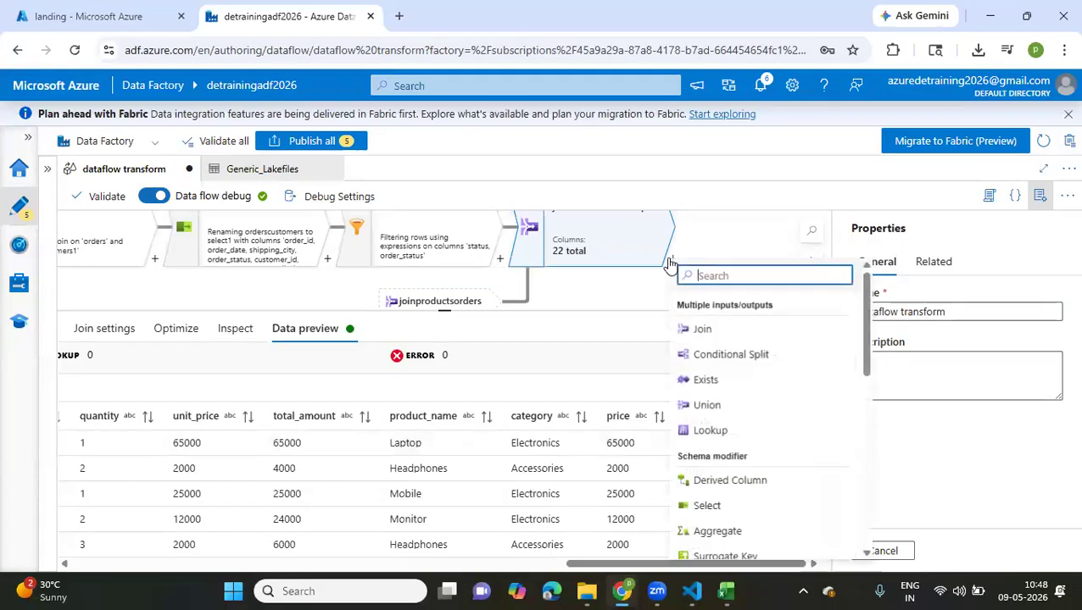
click(736, 509)
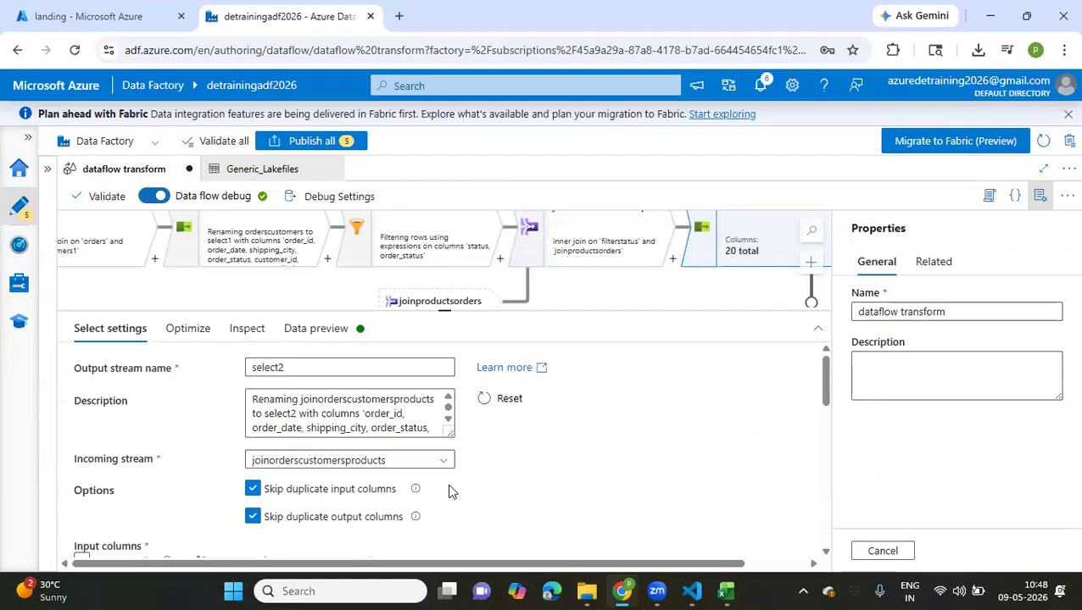
click(297, 368)
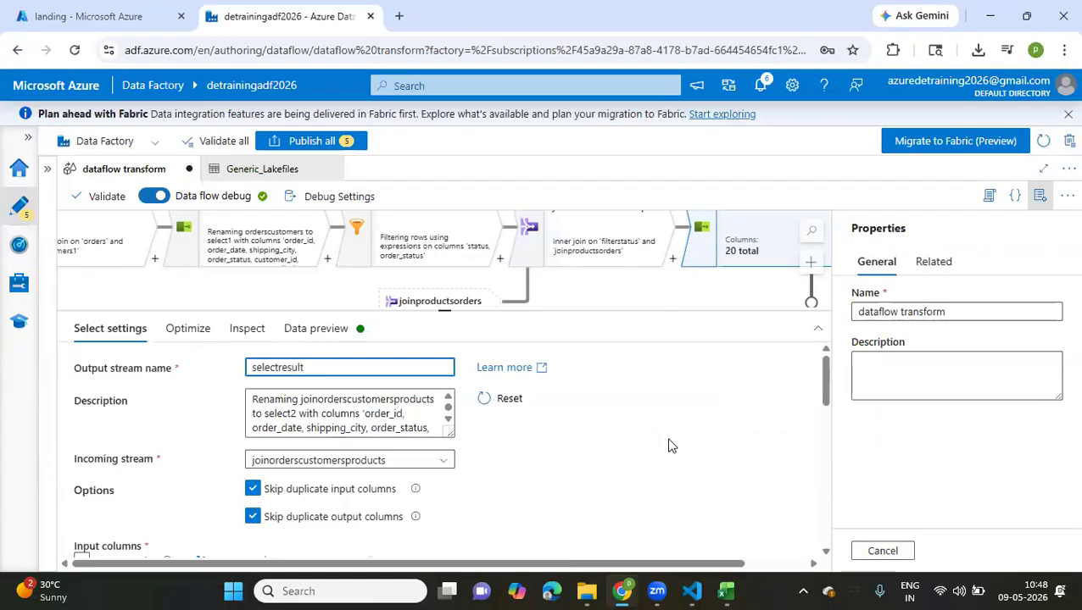
Review the selectresult input column mappings and the options for skipping duplicate input and output columns
scroll(668, 445, down, 5)
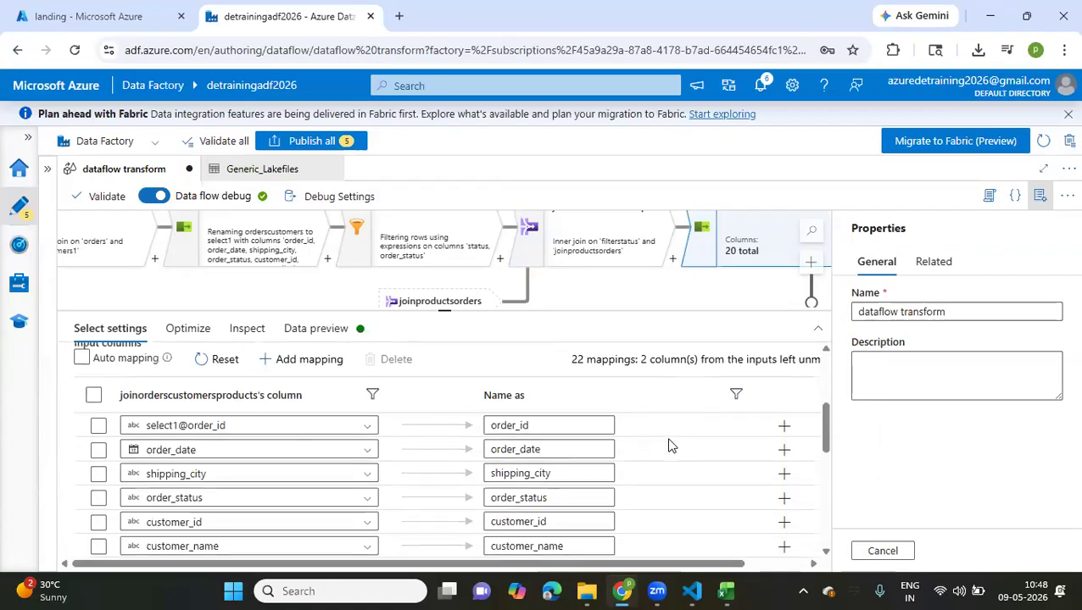
scroll(644, 445, up, 2)
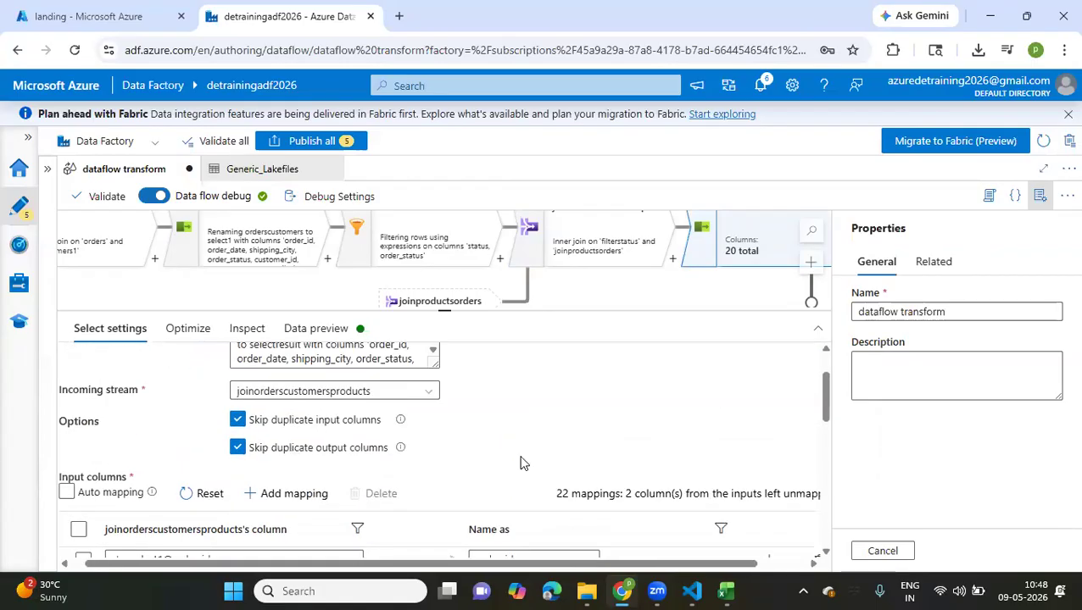
scroll(521, 463, down, 3)
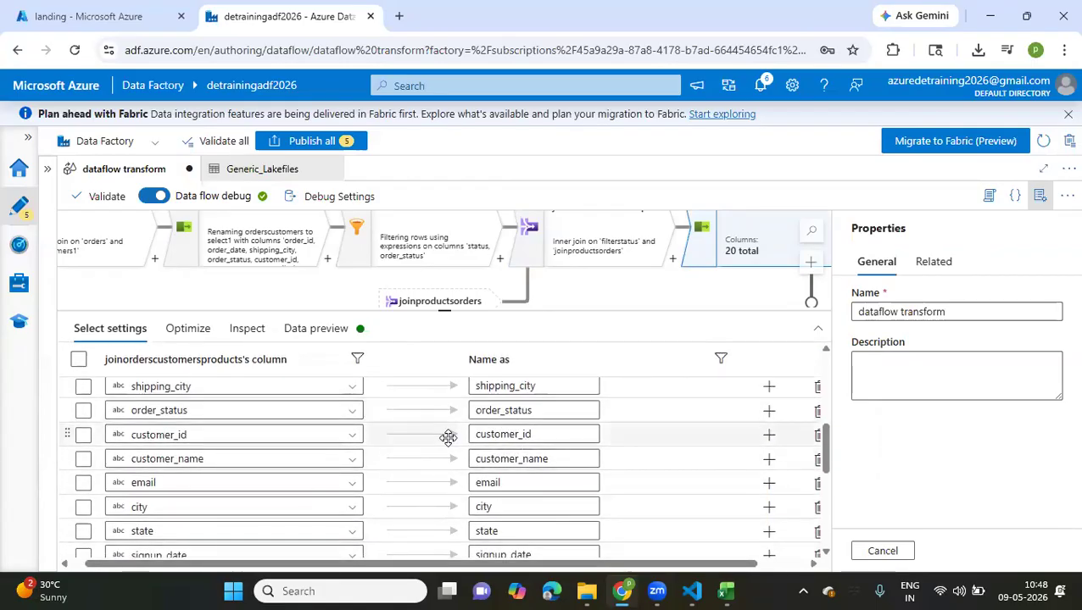
scroll(448, 437, down, 7)
scroll(446, 437, up, 10)
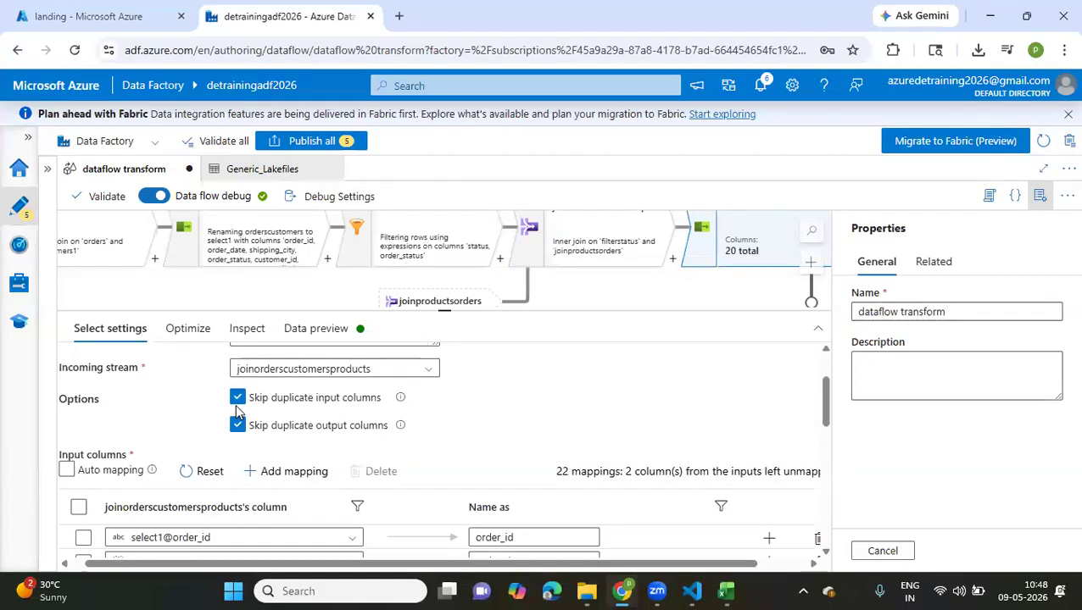
scroll(342, 538, down, 5)
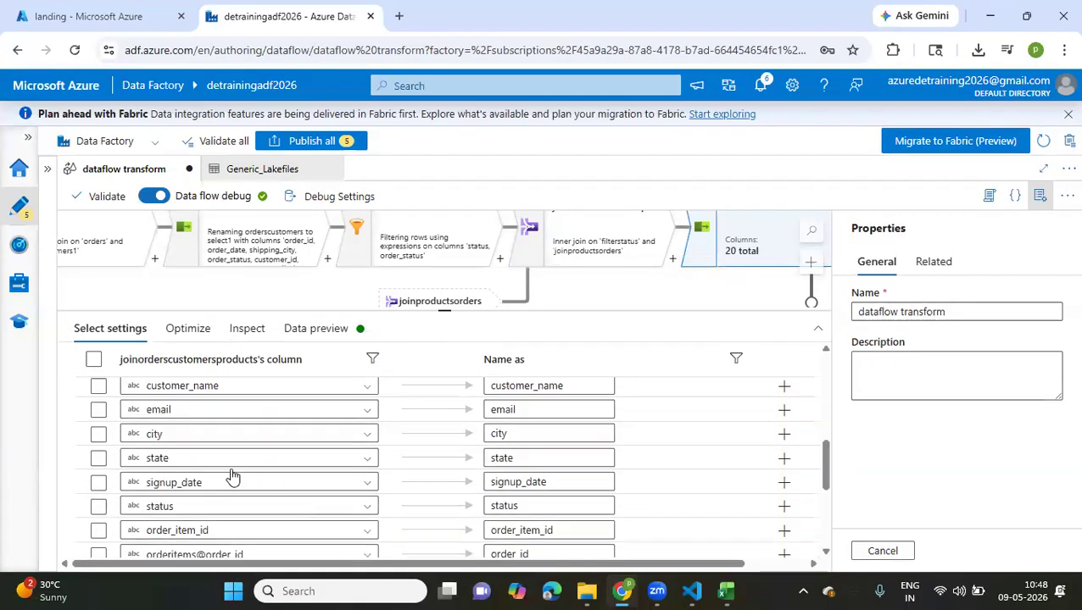
scroll(108, 521, up, 6)
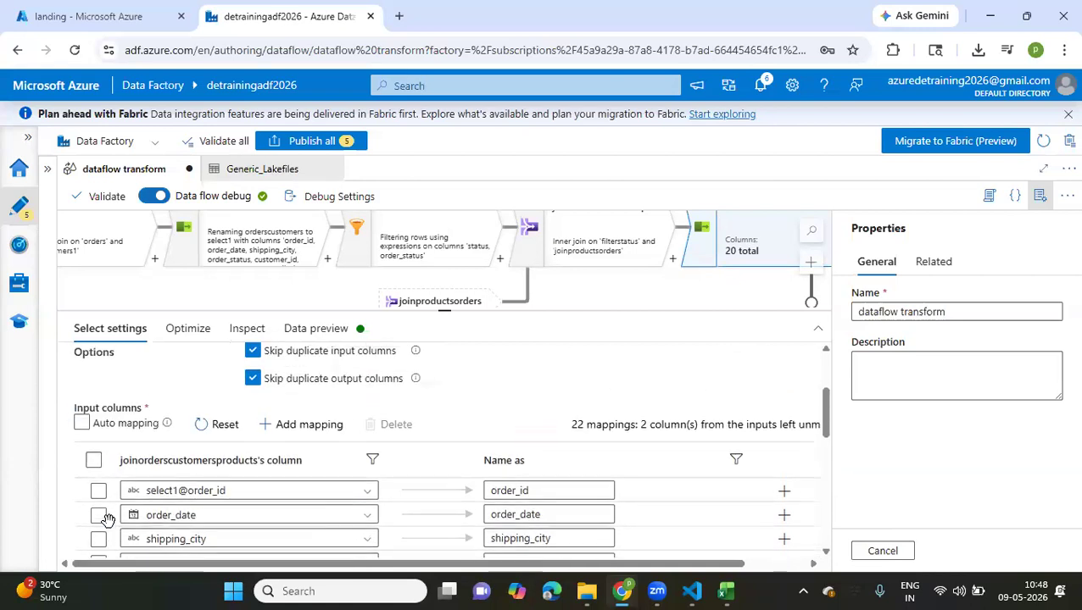
Add a sink after selectresult and name its output stream SQLDB_TBL
drag(446, 311, 446, 431)
drag(628, 339, 324, 372)
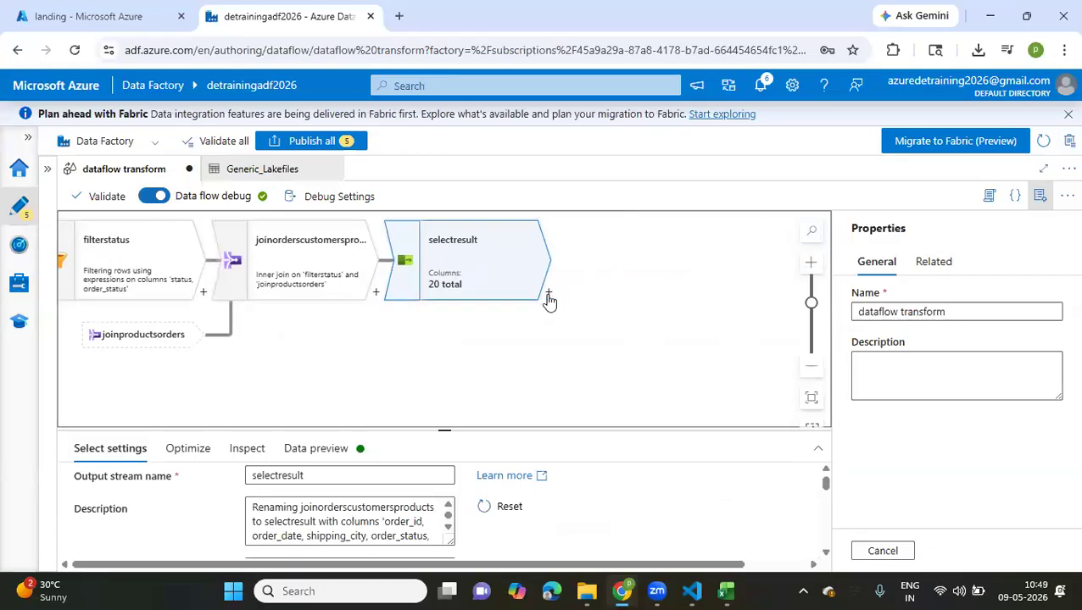
click(549, 295)
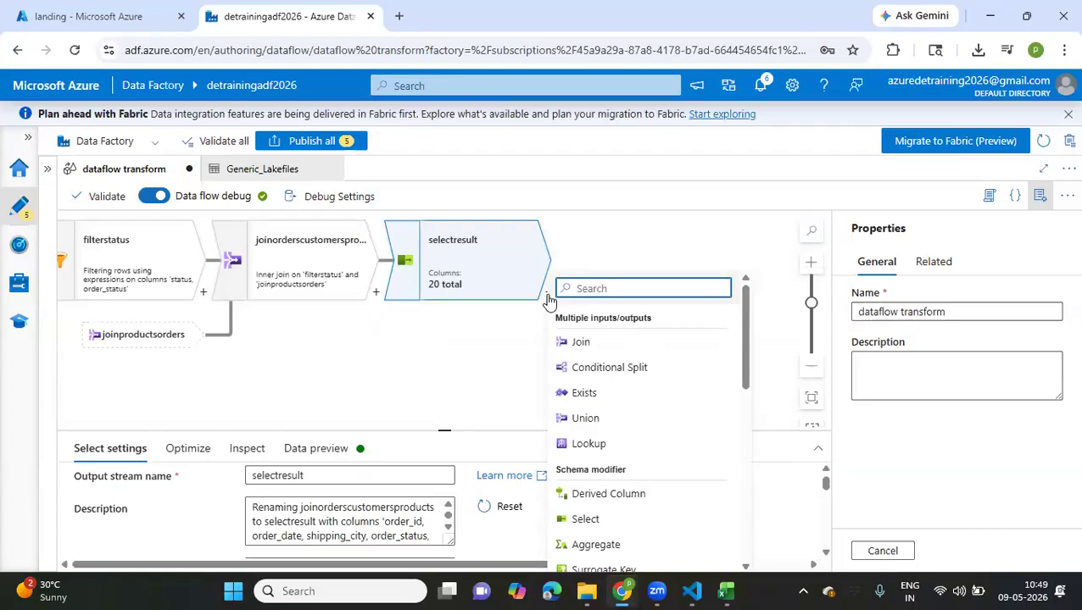
text(sink)
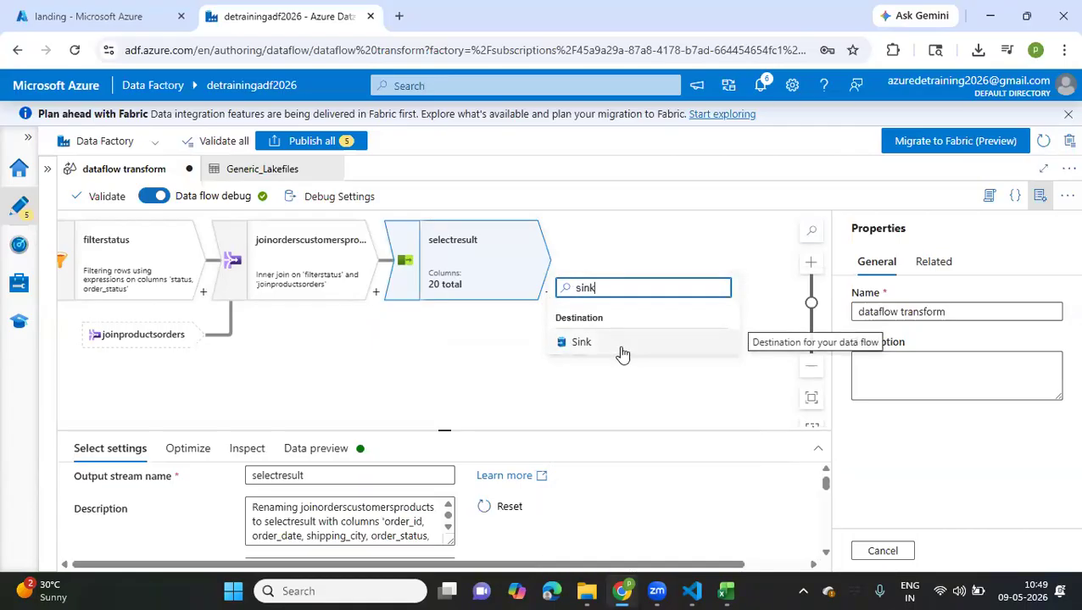
click(582, 343)
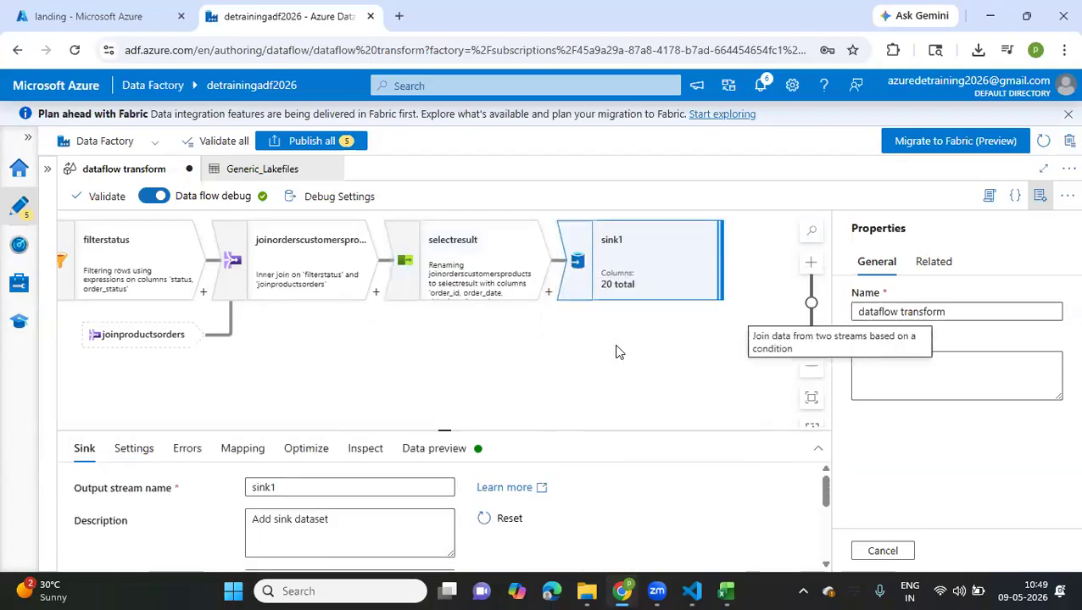
drag(280, 487, 219, 496)
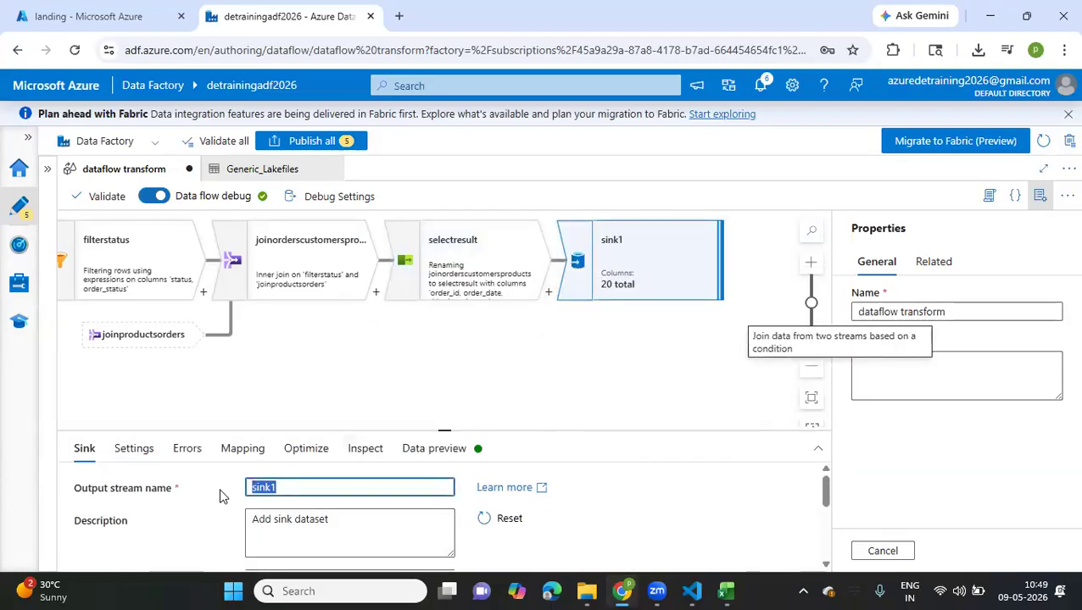
text(SQLDB_TBL)
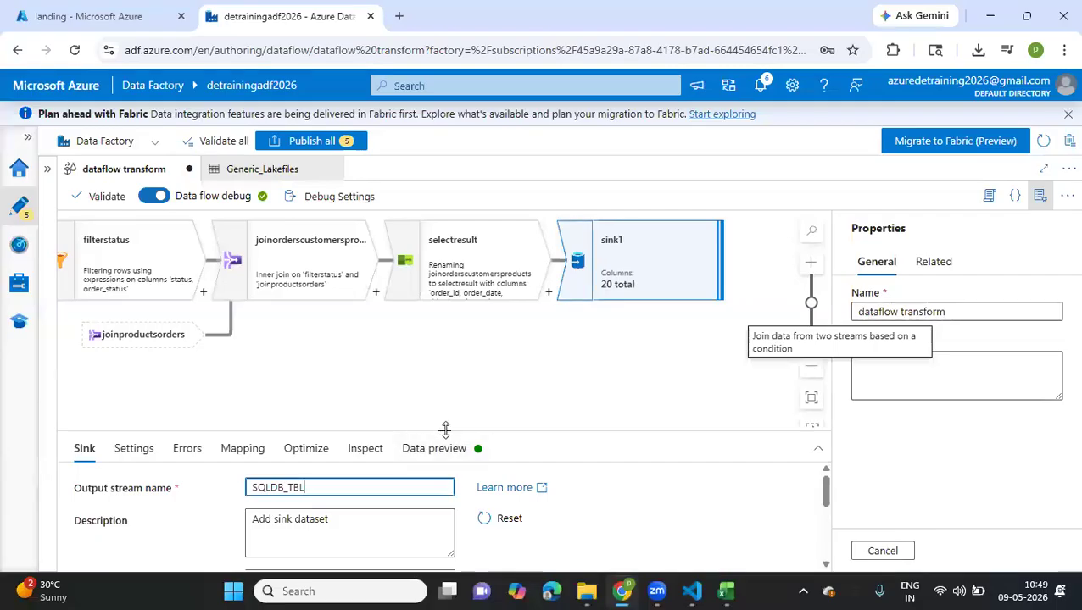
Start a new dataset for the SQLDB_TBL sink with Azure SQL Database as the data store
drag(445, 430, 445, 337)
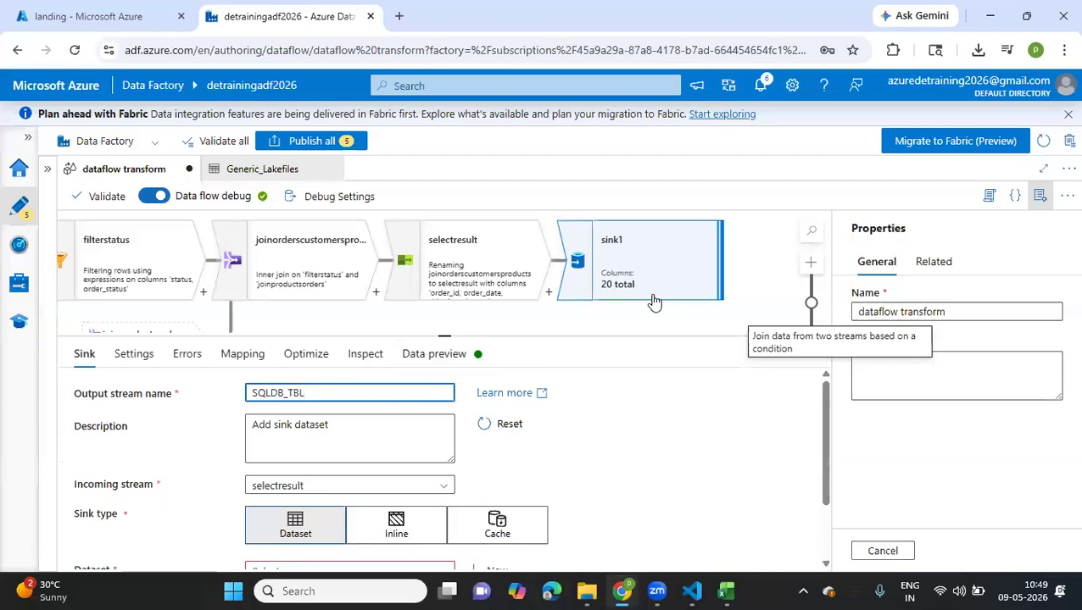
scroll(583, 381, down, 2)
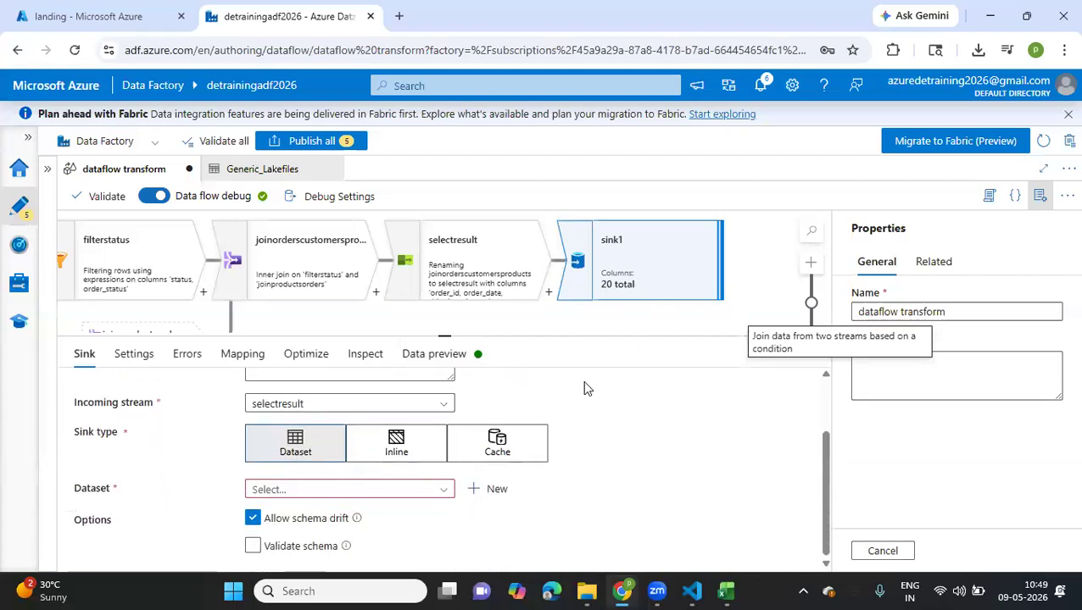
click(444, 497)
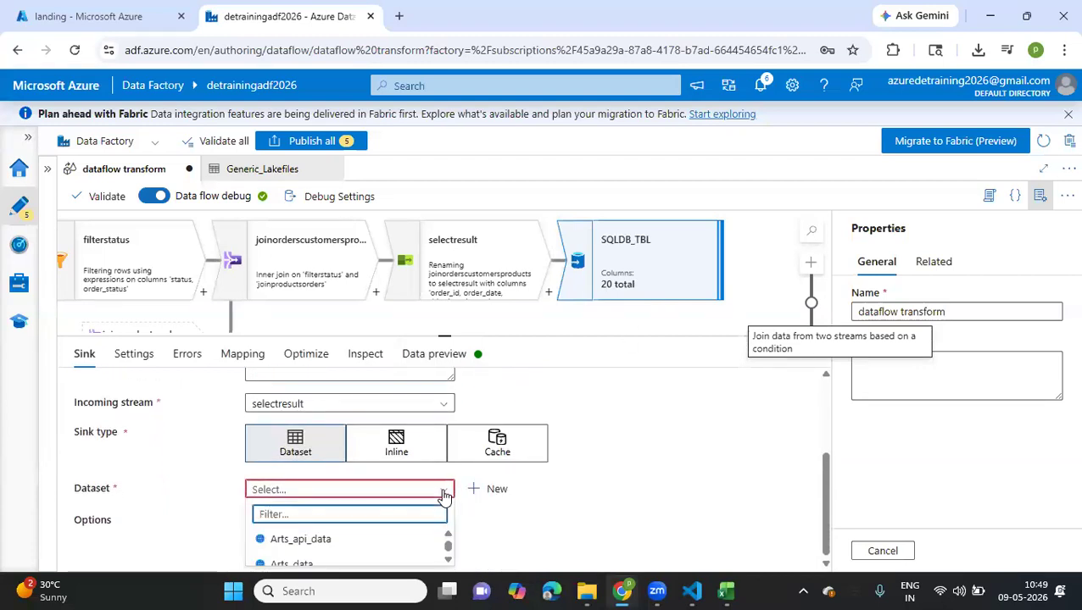
click(492, 489)
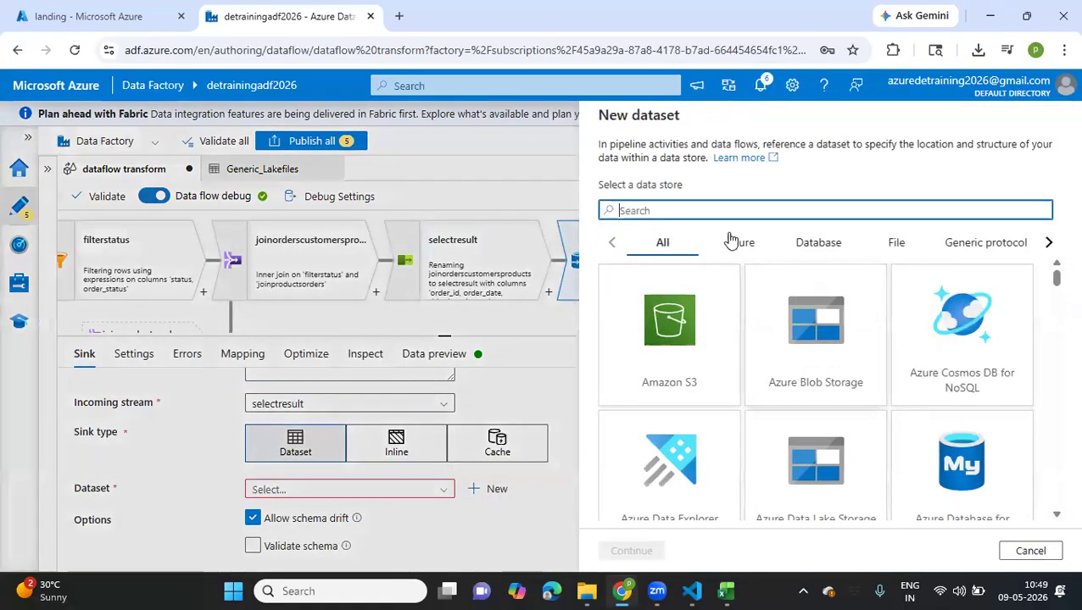
text(sql)
scroll(691, 364, down, 3)
click(670, 326)
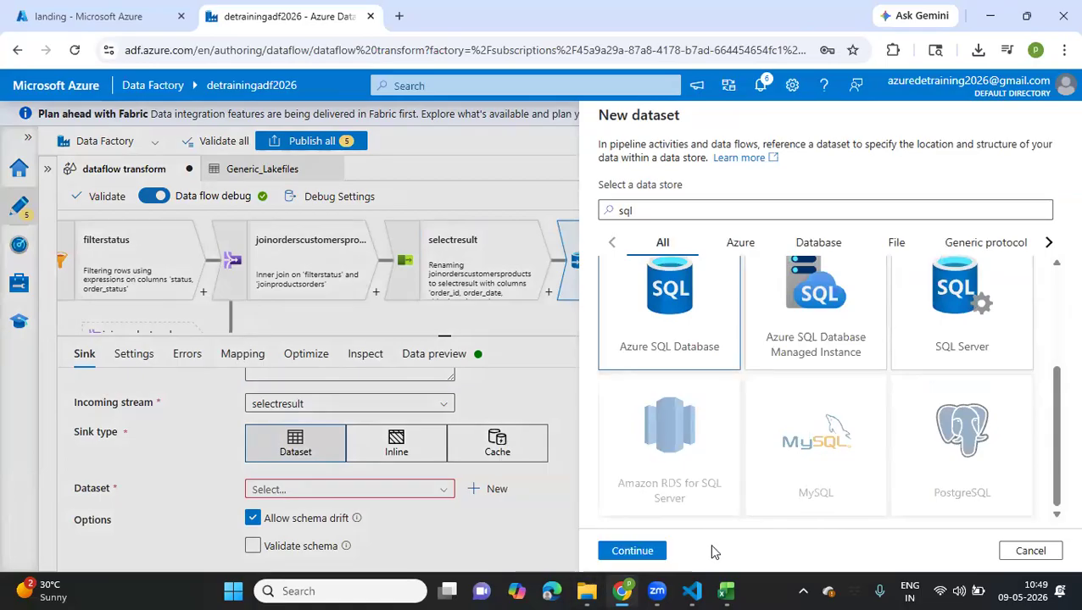
click(640, 551)
Name the new sink dataset dataflow_result
click(715, 166)
key(BackSpace)
key(BackSpace)
key(BackSpace)
key(BackSpace)
key(BackSpace)
key(BackSpace)
key(BackSpace)
key(BackSpace)
key(BackSpace)
key(BackSpace)
key(BackSpace)
key(BackSpace)
key(BackSpace)
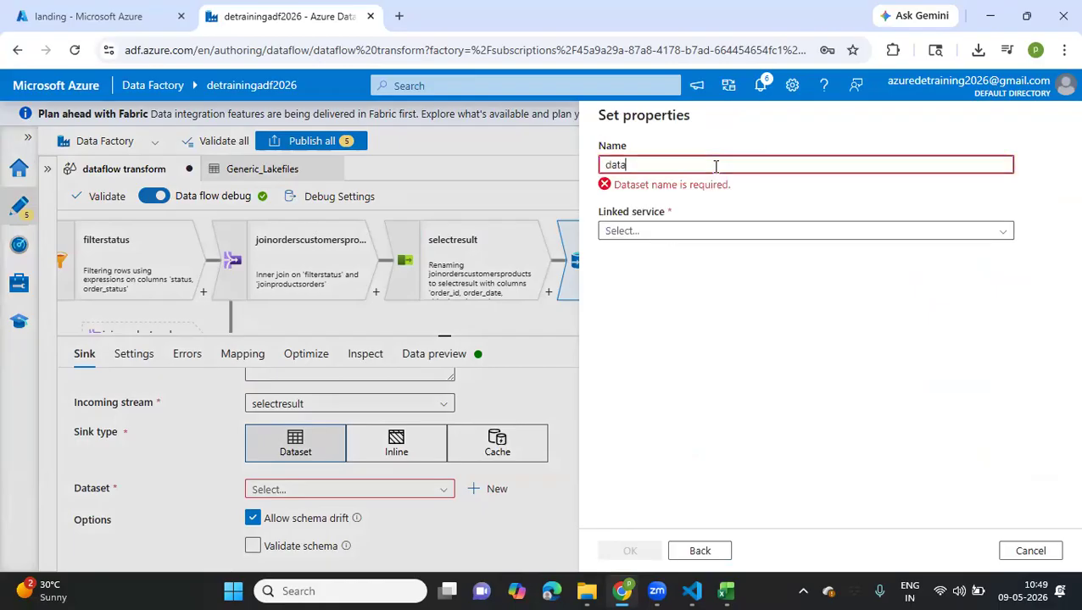
text(dataflow_result)
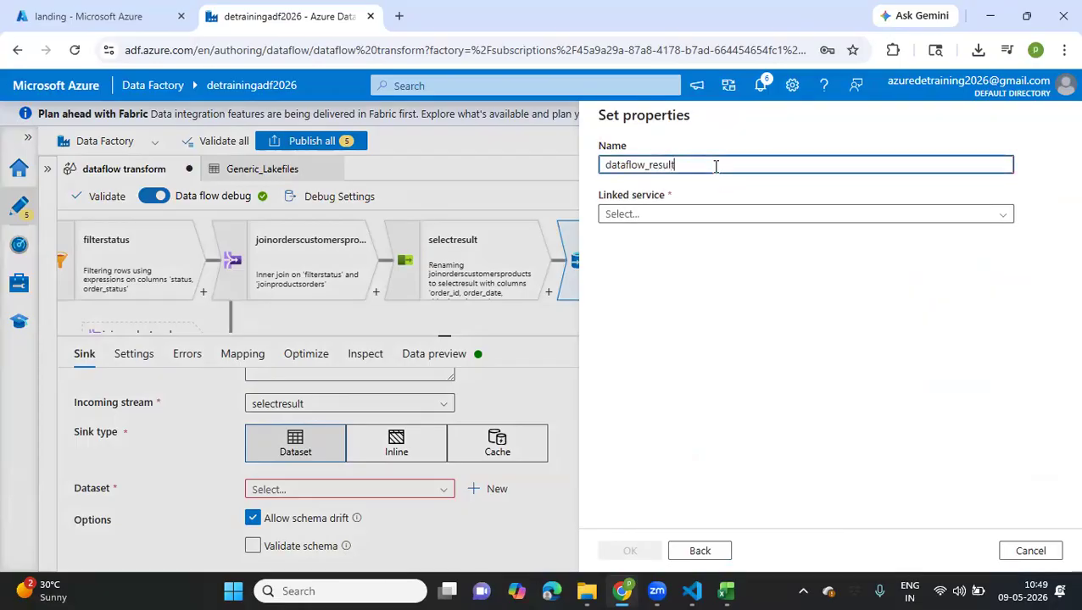
Set the dataset's linked service to AzureSqlDatabase and enable manual entry of the table name
click(657, 217)
click(615, 293)
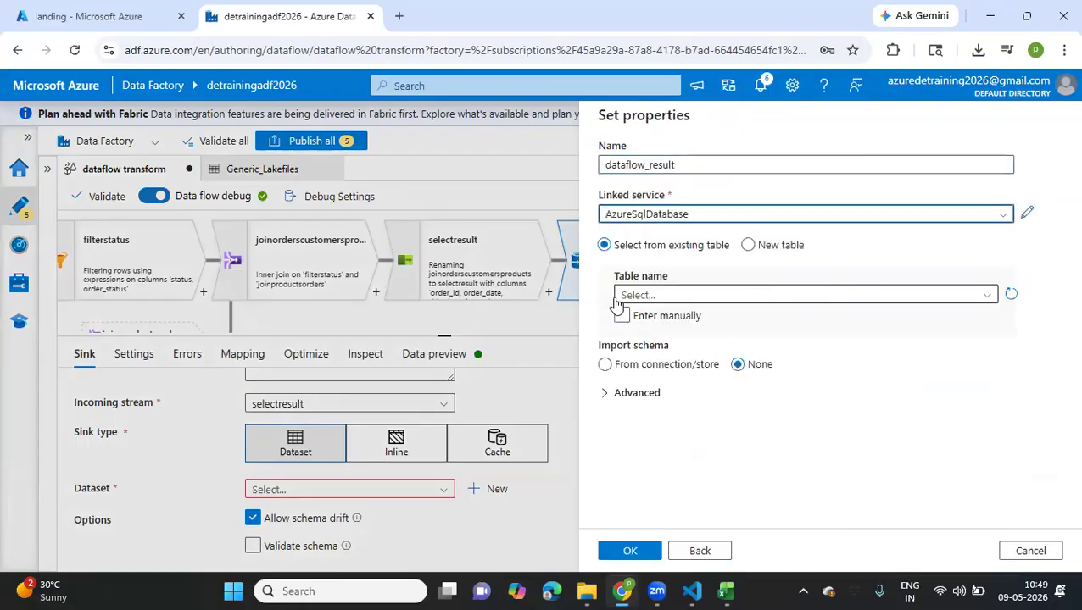
click(622, 316)
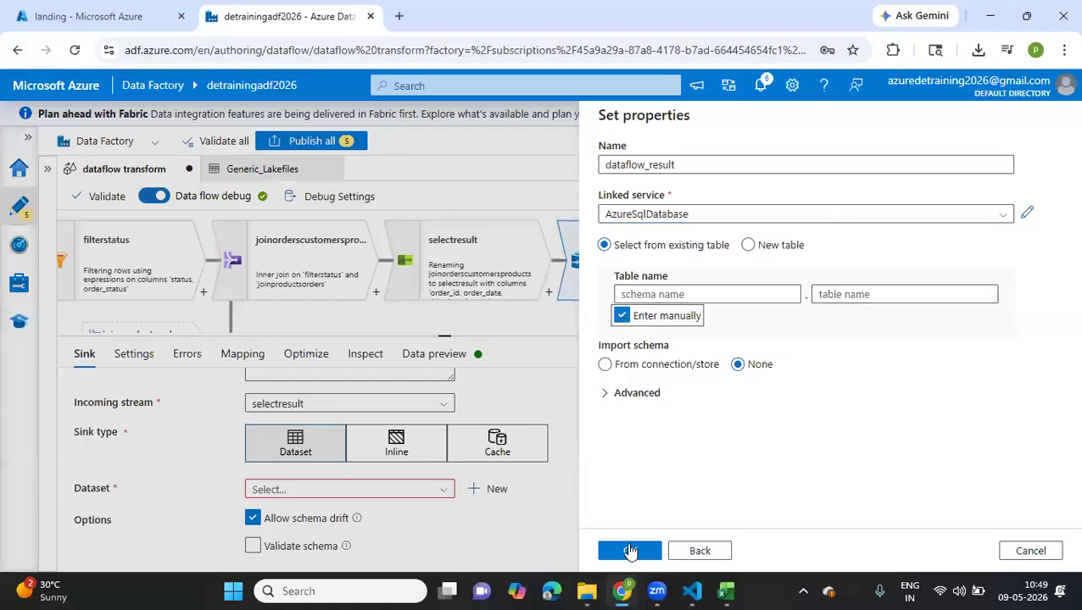
Create the dataflow_result dataset, point its table to schema dbo and table dataflow_result, and request a data preview
click(629, 552)
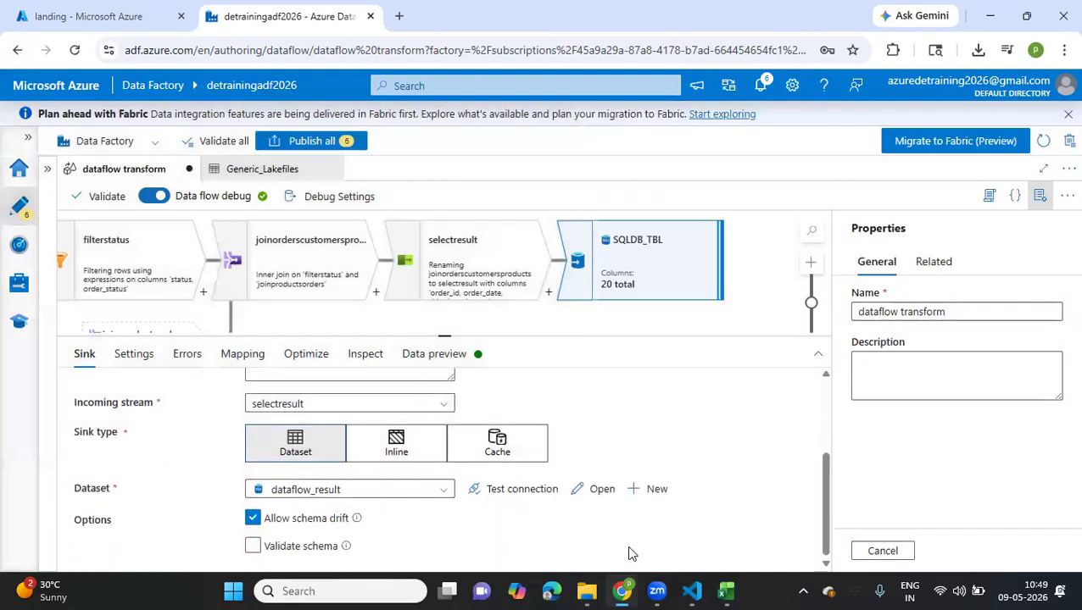
click(600, 490)
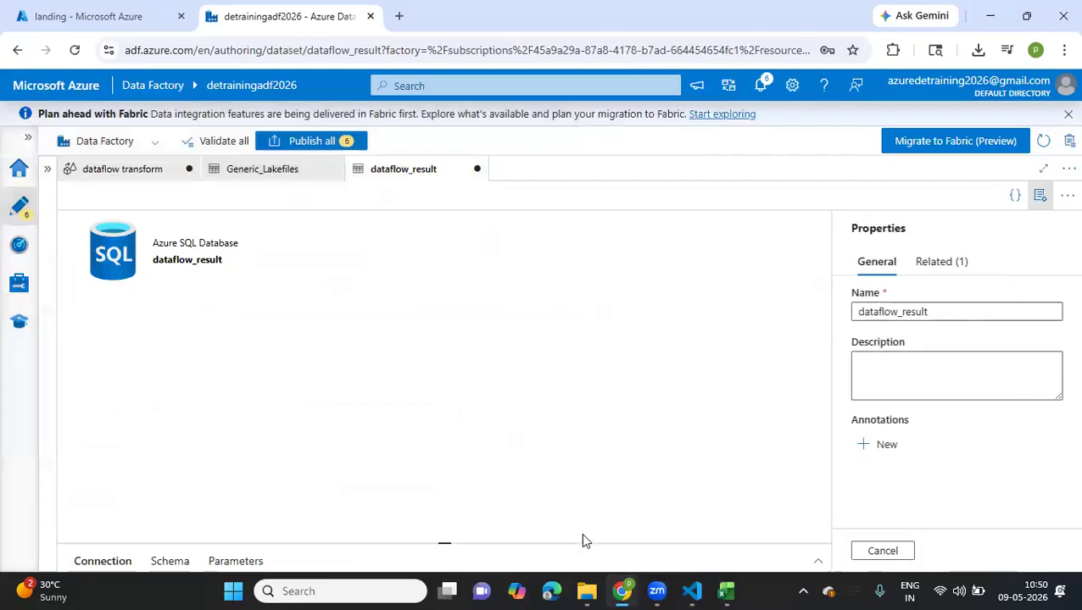
drag(448, 542, 498, 254)
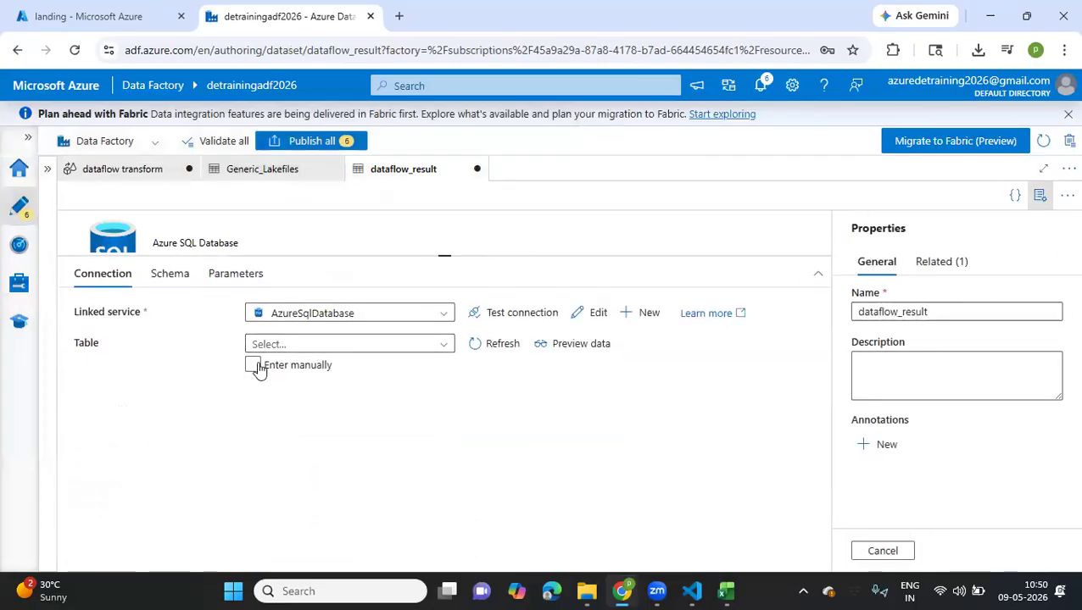
click(316, 347)
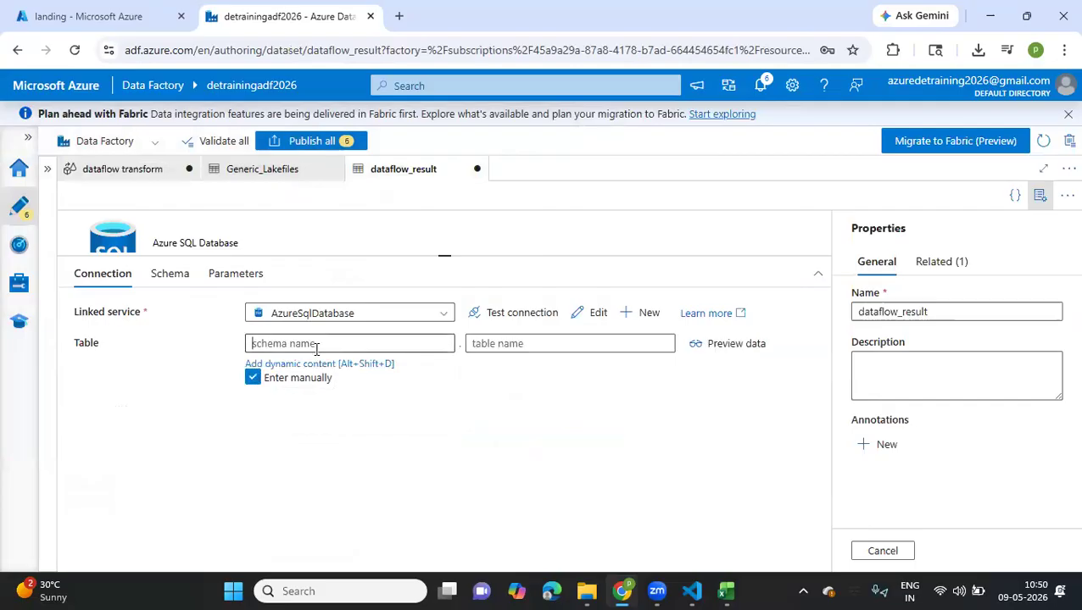
text(dbo)
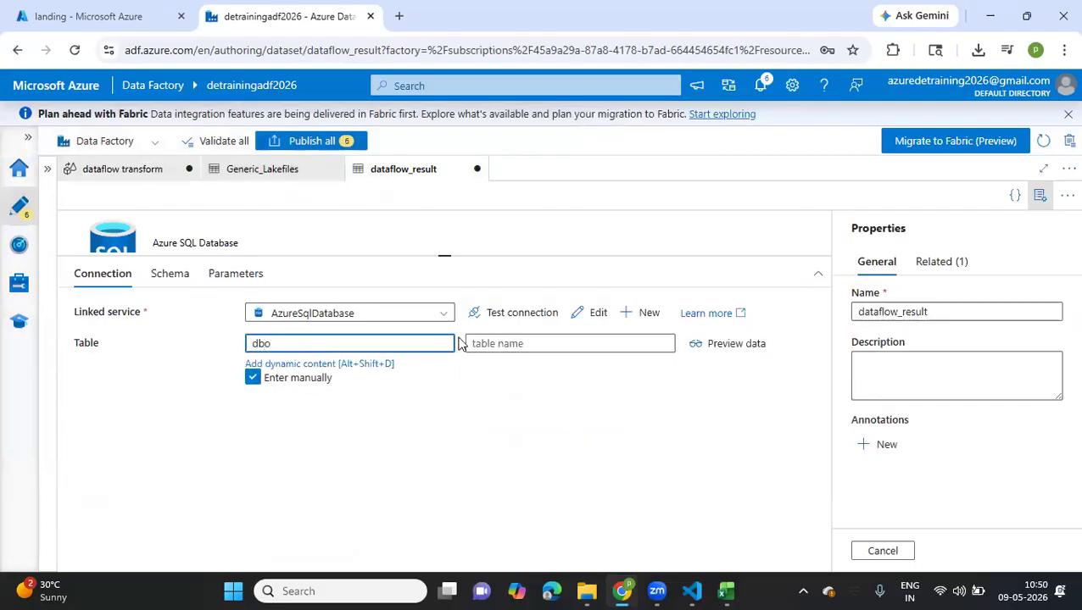
click(483, 343)
text(dataflow_result)
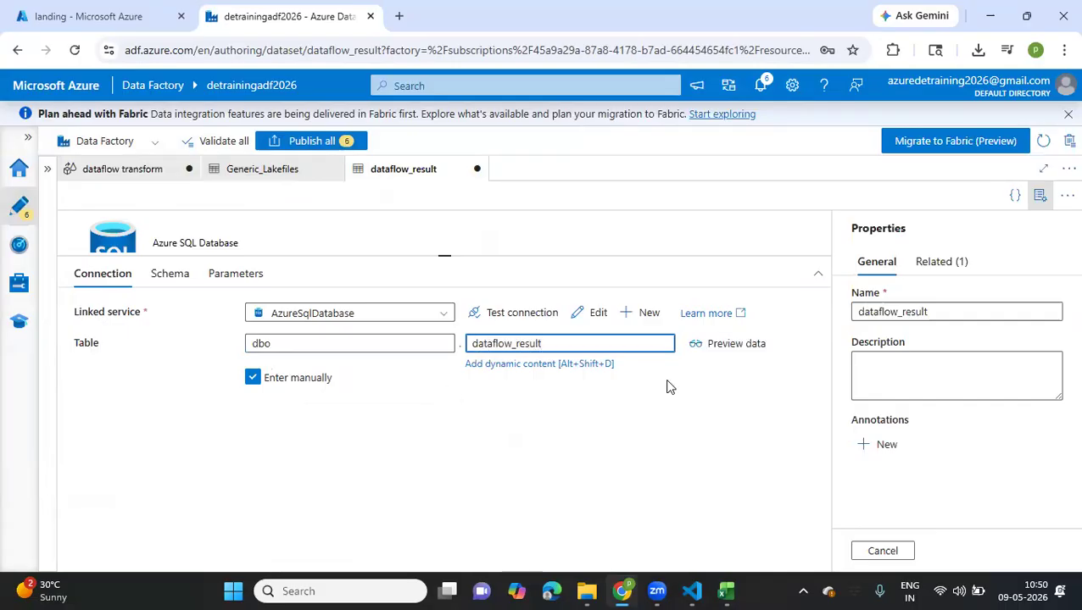
click(715, 350)
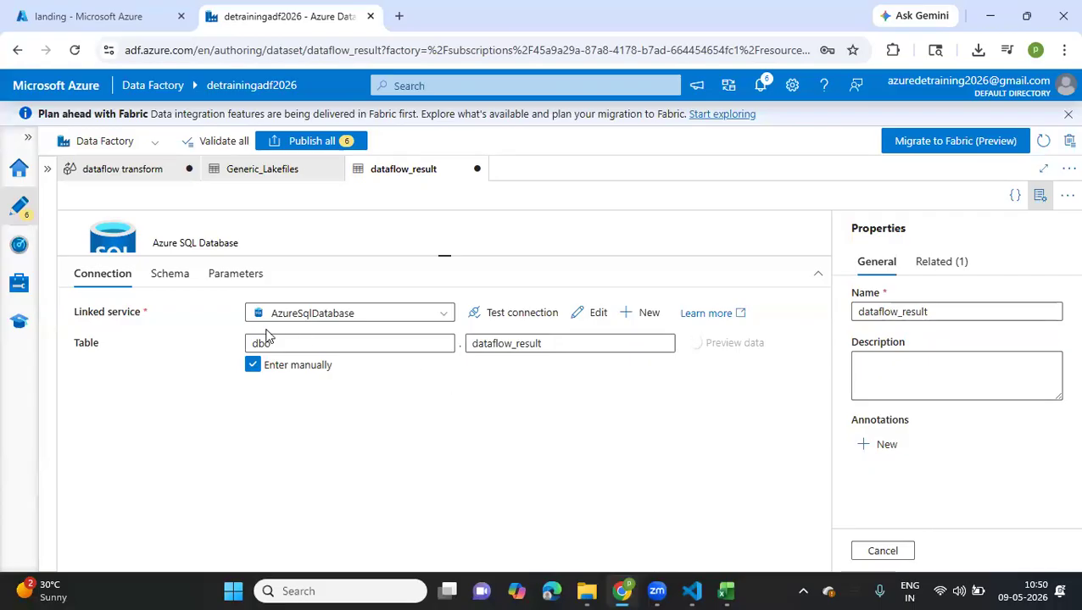
Return to the dataflow transform data flow and rename the sink's output stream as SQLDBTBL
click(267, 171)
click(113, 178)
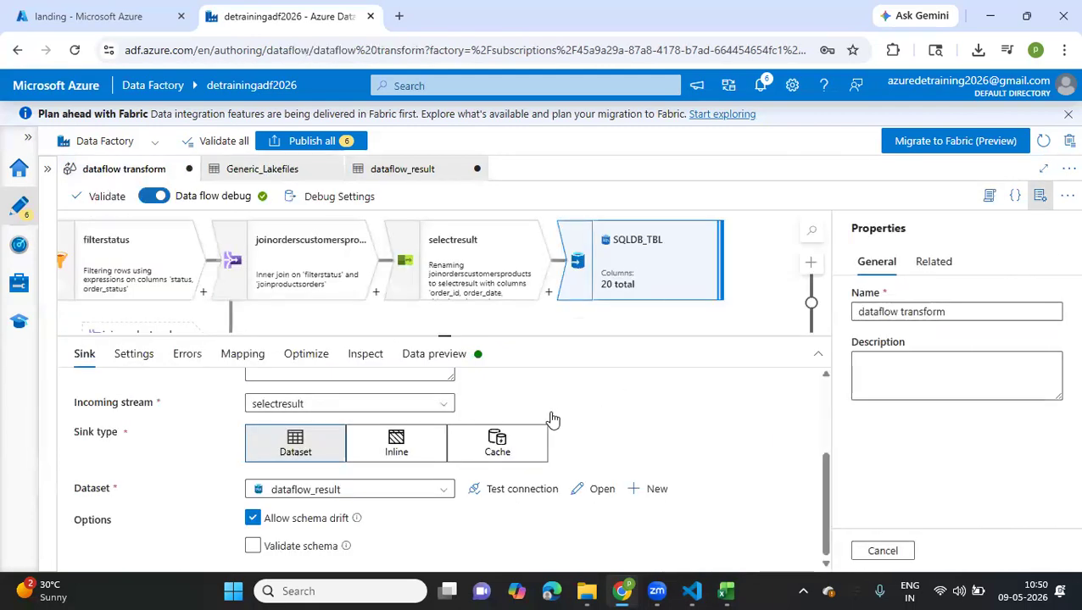
scroll(552, 419, up, 3)
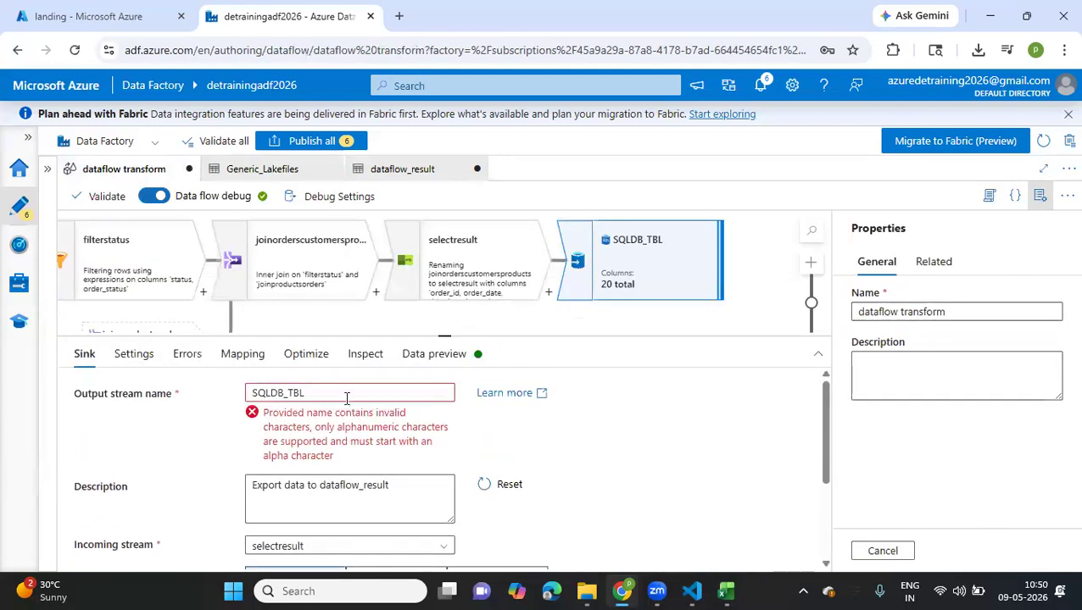
click(285, 396)
key(BackSpace)
scroll(551, 432, down, 1)
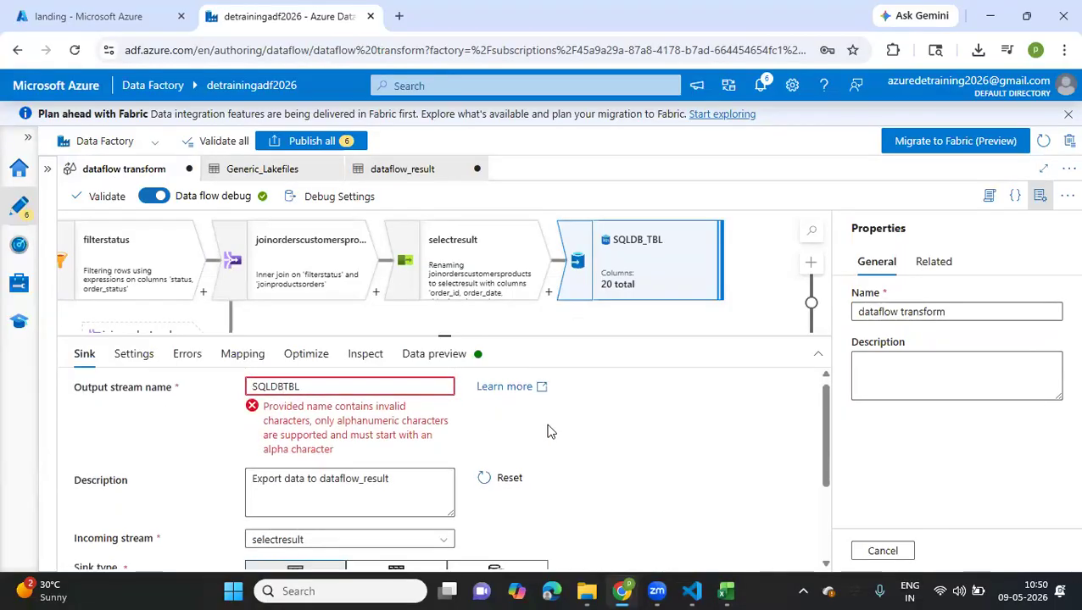
scroll(551, 432, down, 2)
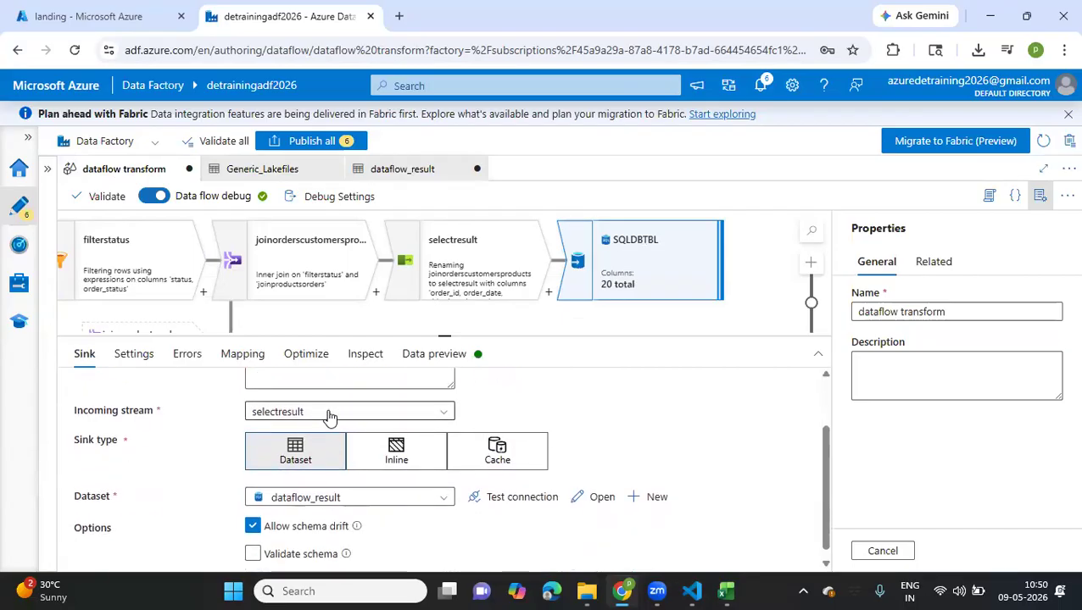
scroll(632, 427, down, 1)
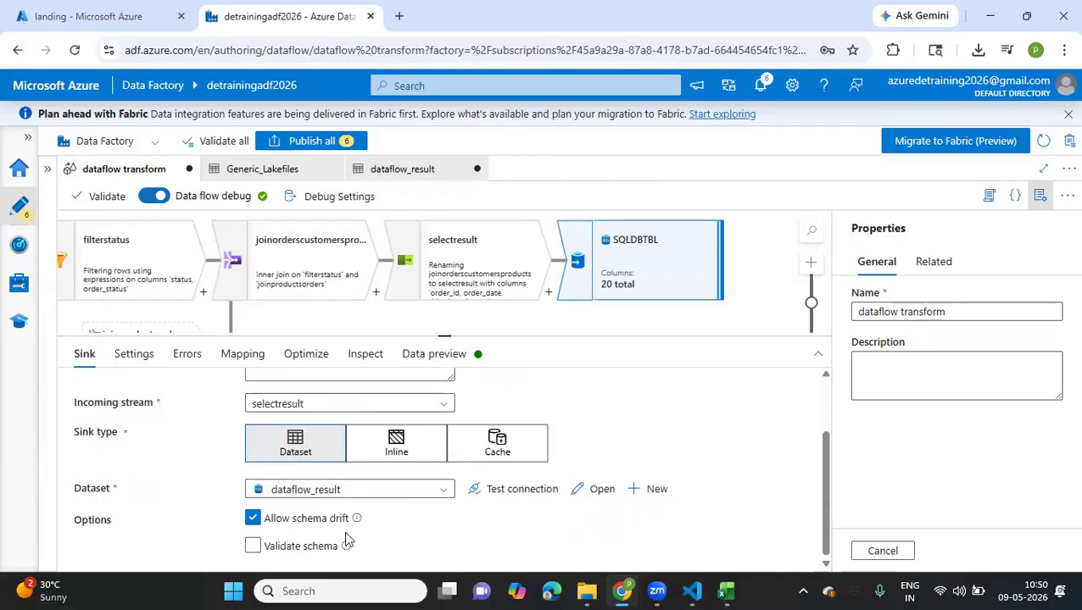
scroll(345, 540, up, 2)
scroll(345, 539, down, 2)
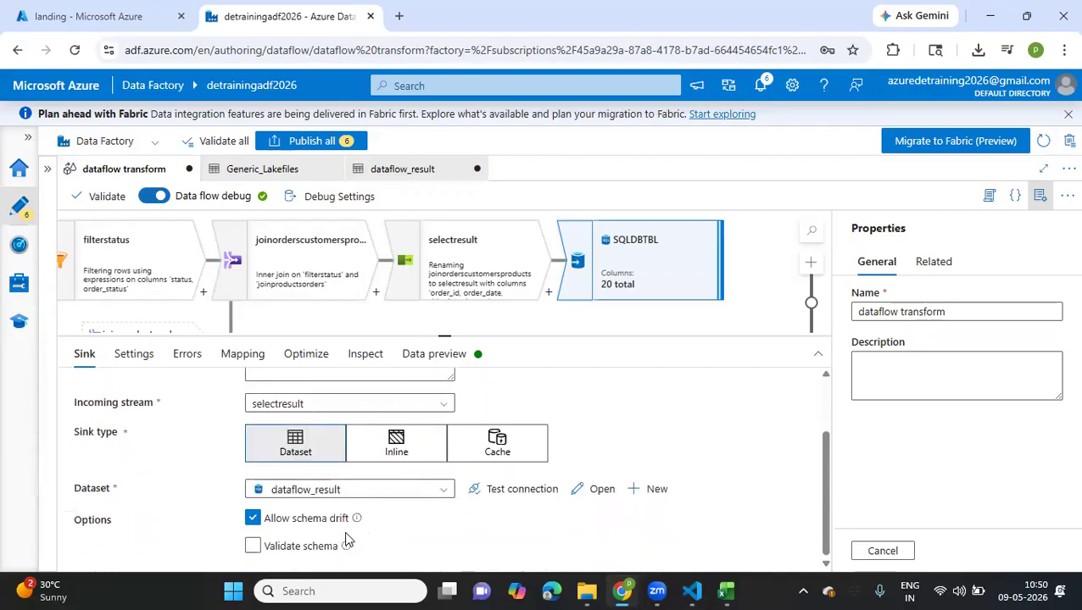
Set the SQLDBTBL sink's table action to Recreate table and review its remaining batch, tempdb and SQL script settings
click(136, 354)
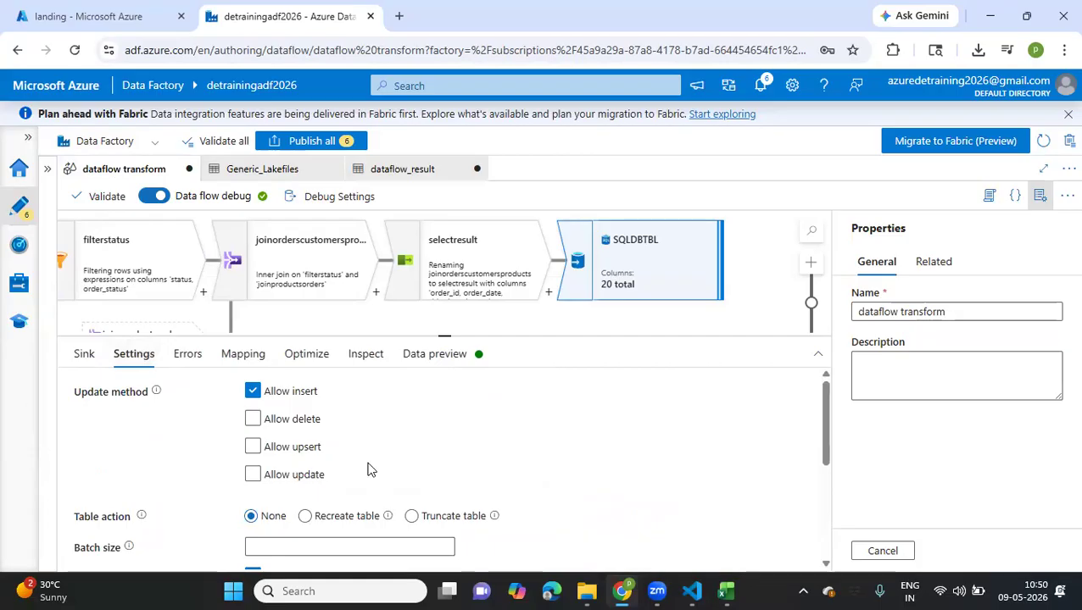
click(304, 517)
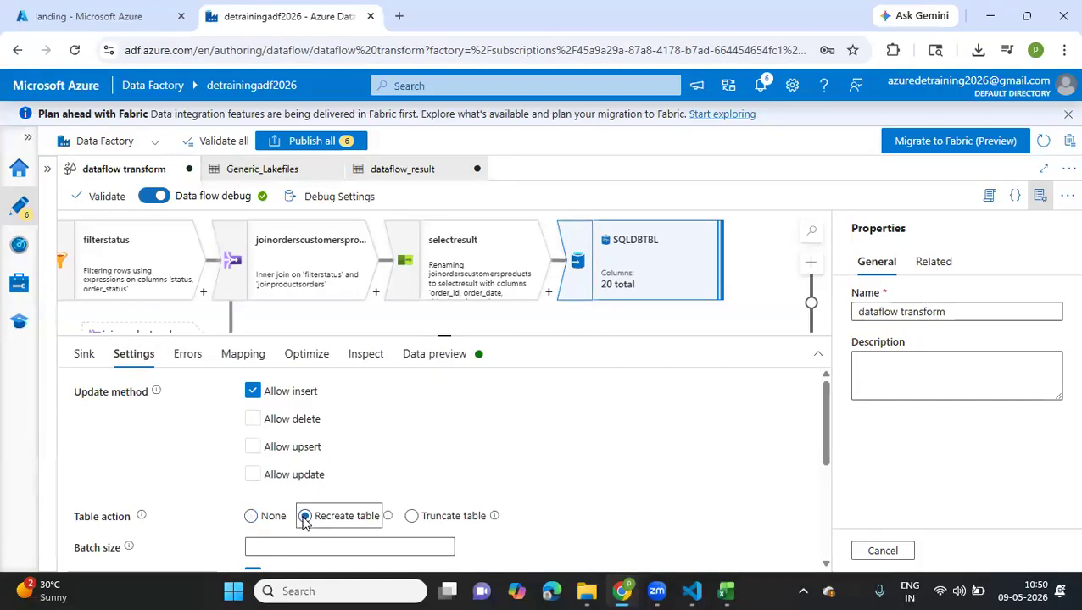
scroll(358, 454, down, 2)
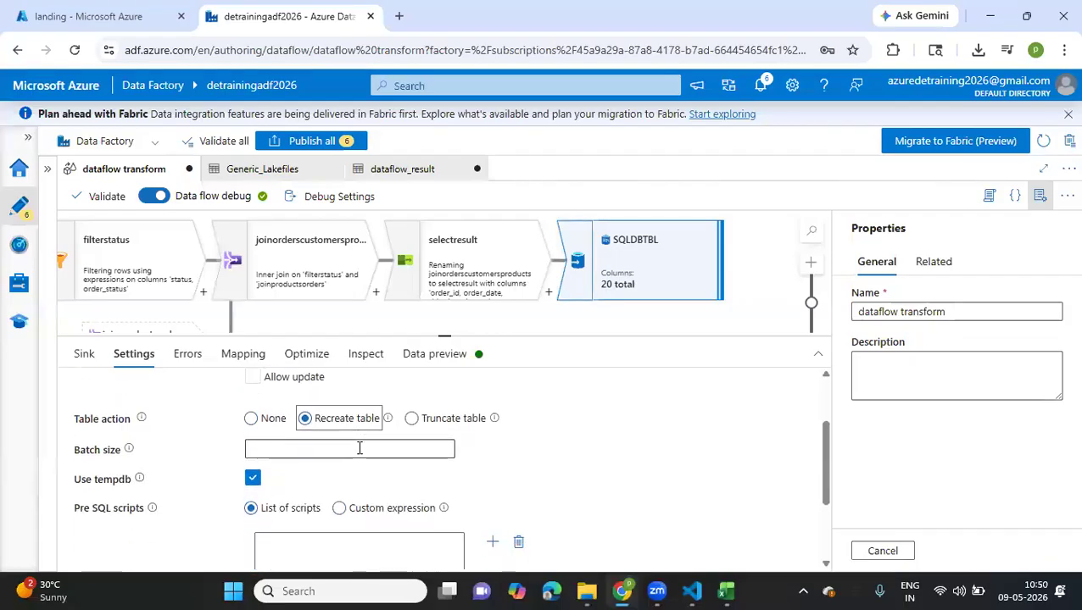
scroll(359, 450, down, 1)
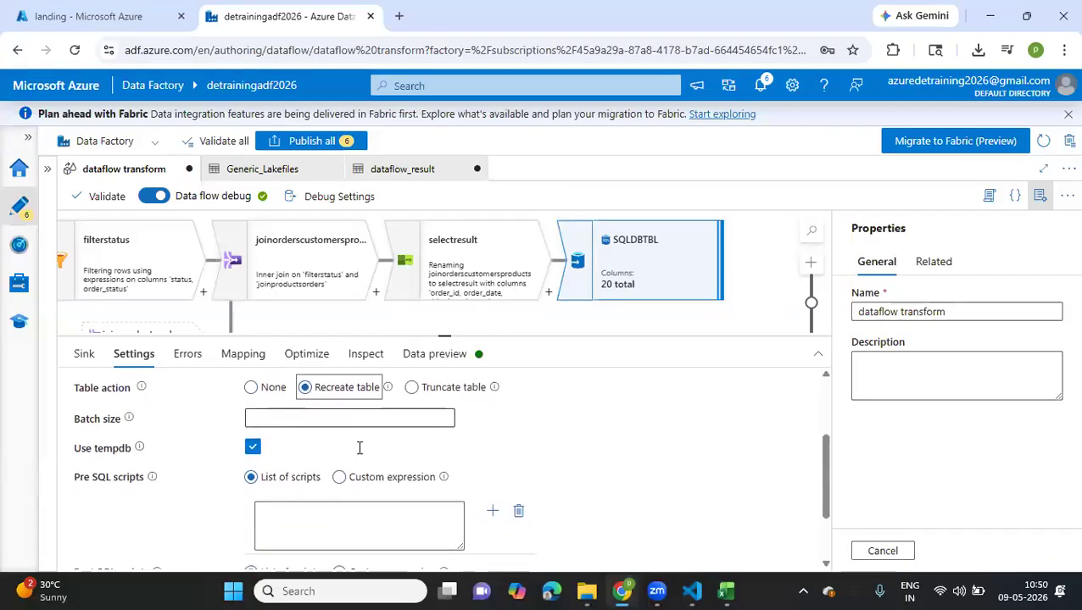
scroll(358, 454, down, 2)
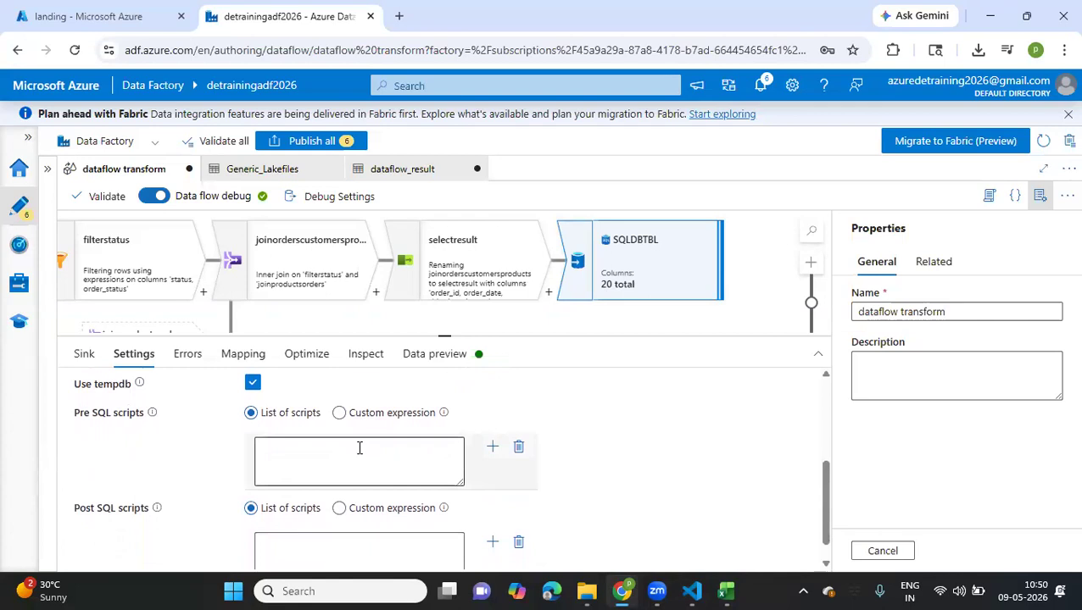
scroll(359, 448, down, 1)
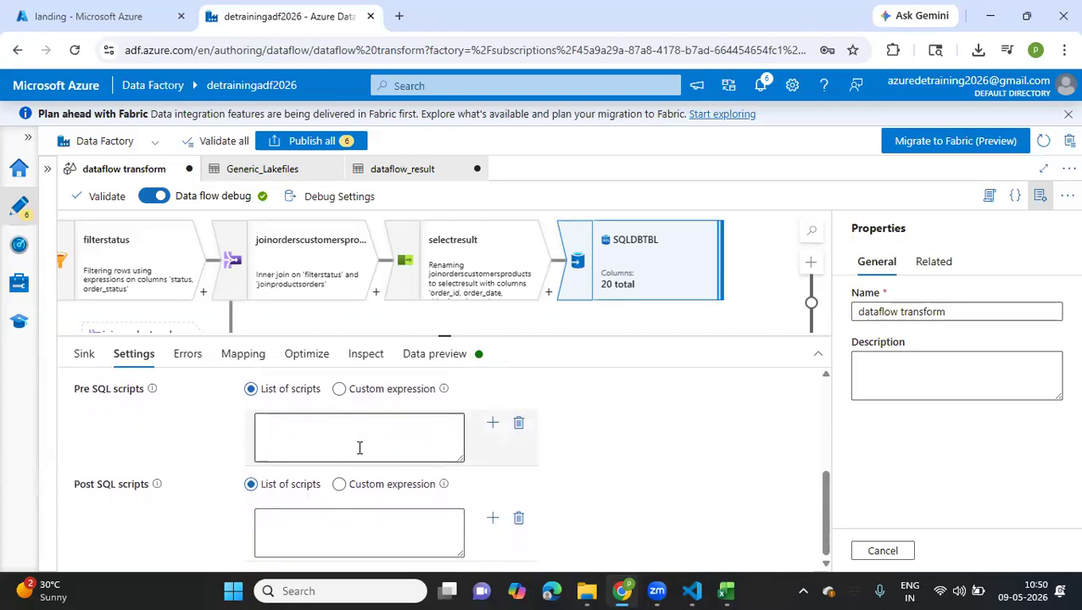
scroll(362, 534, up, 5)
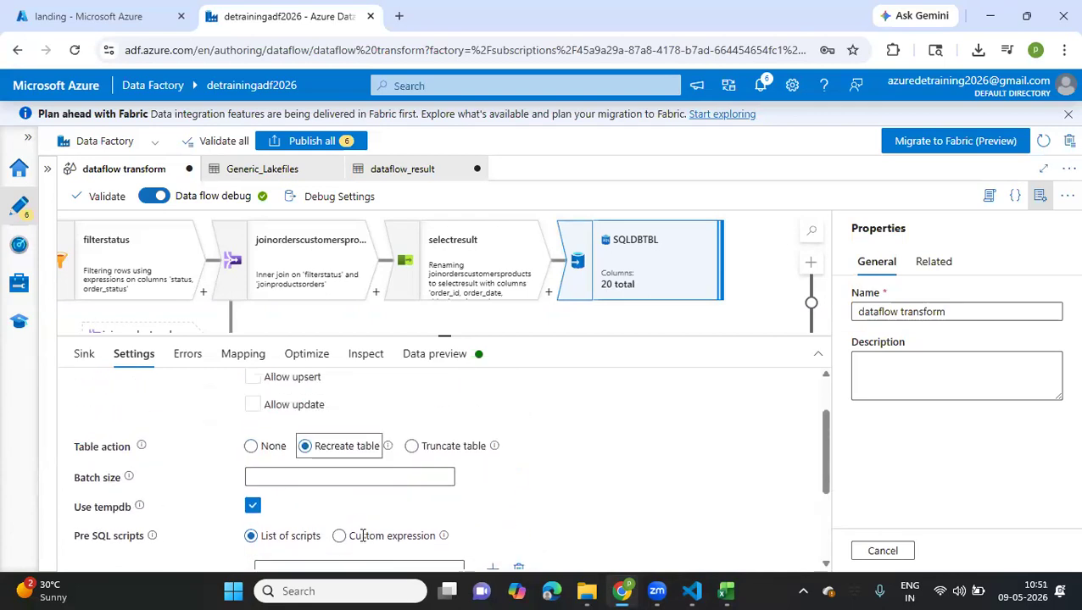
scroll(362, 535, down, 5)
Review the SQLDBTBL sink's error handling, column mapping options and output schema
click(187, 356)
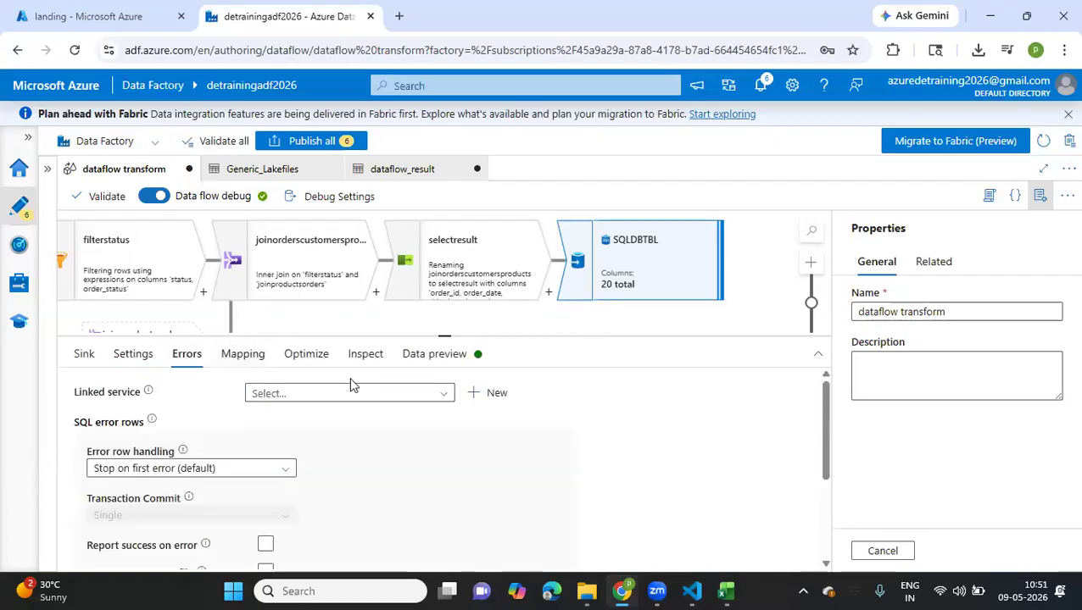
scroll(341, 418, down, 3)
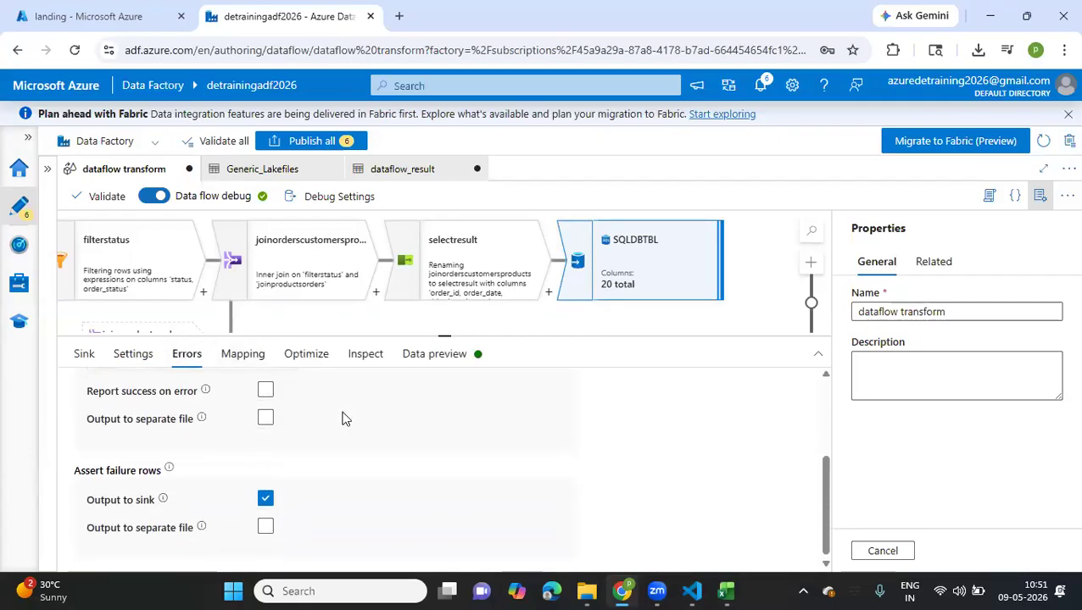
scroll(343, 418, up, 3)
click(237, 356)
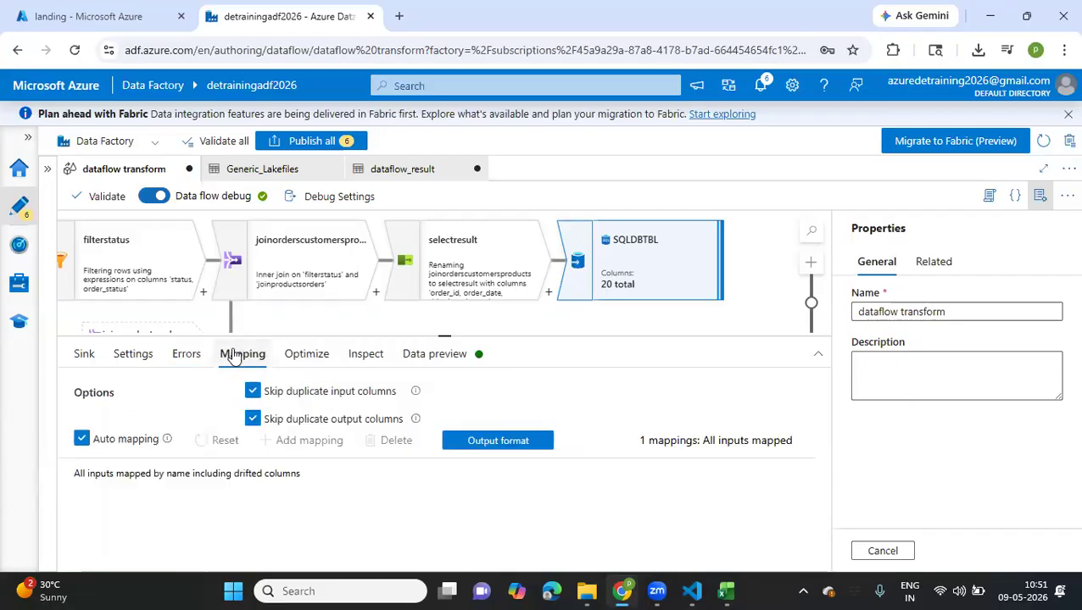
click(306, 360)
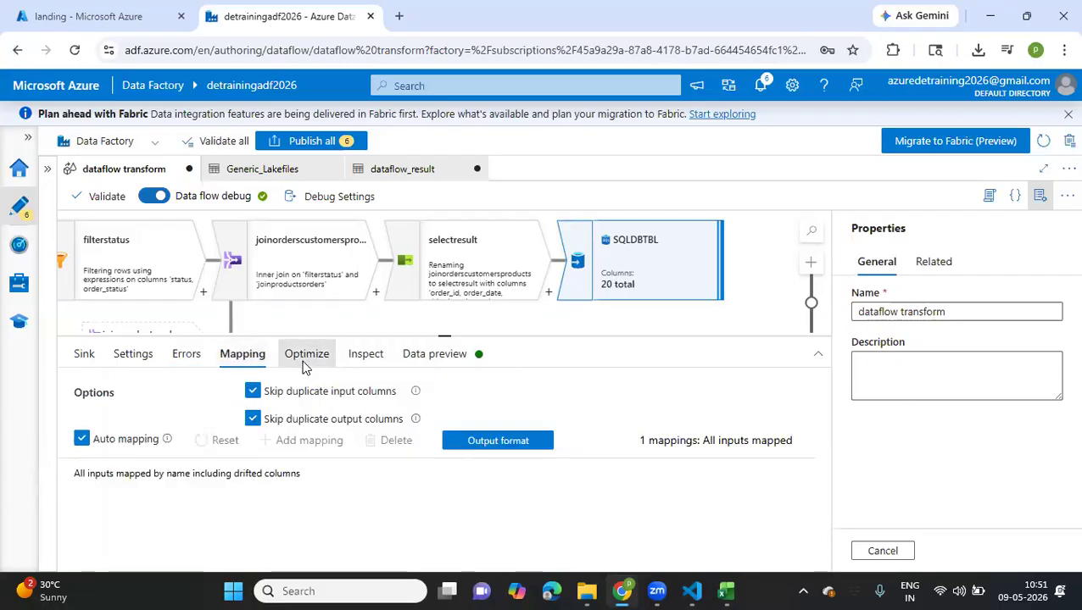
click(386, 368)
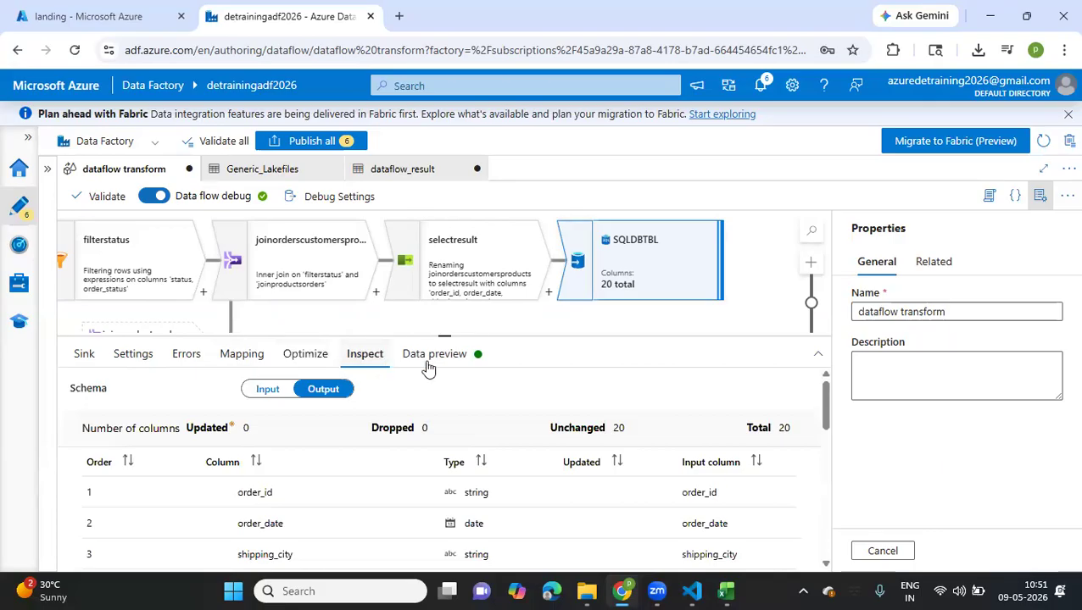
Refresh the data preview of the SQLDBTBL sink and enlarge the data flow canvas
click(427, 367)
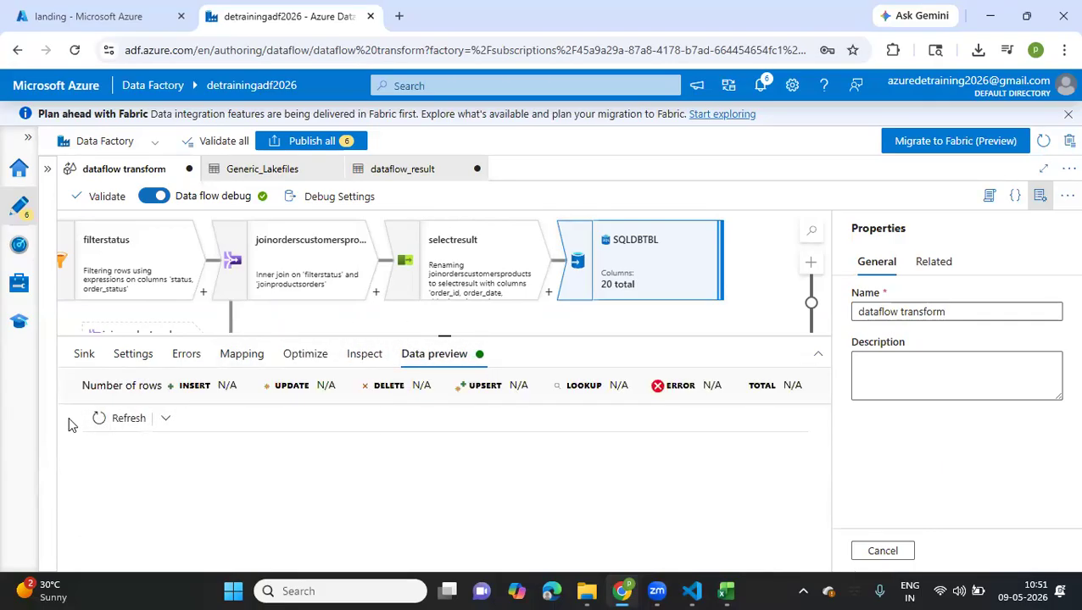
click(91, 417)
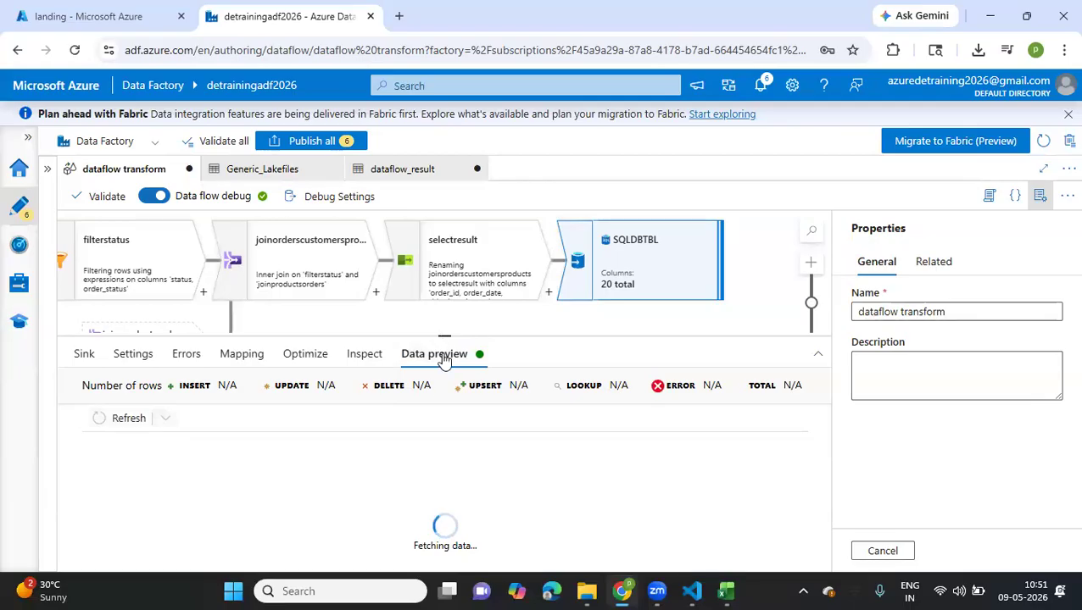
drag(444, 337, 437, 398)
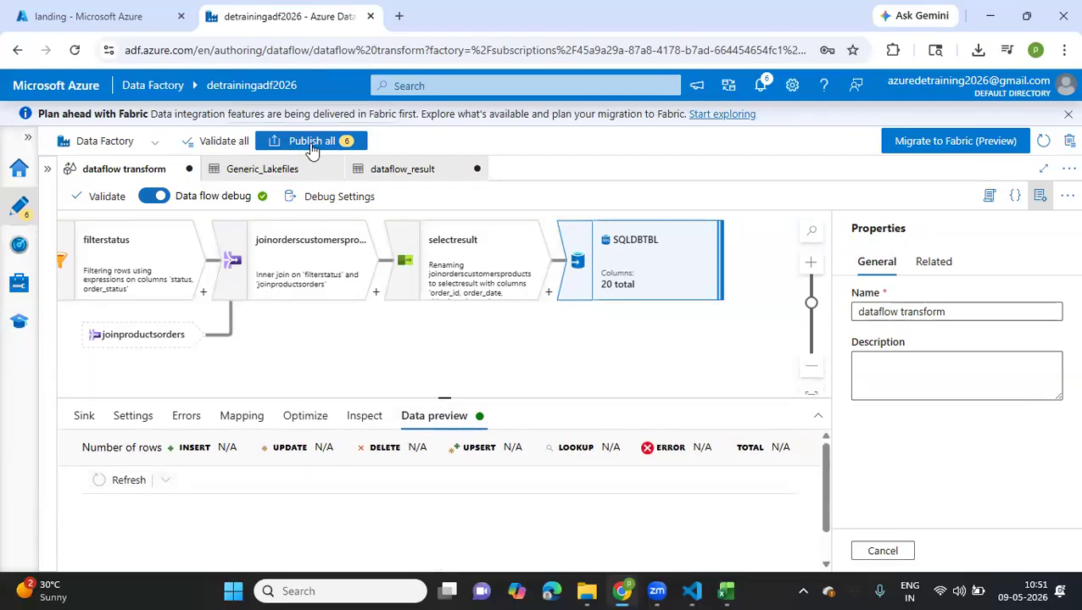
Publish all pending datasets and the data flow, and close the Generic_Lakefiles and dataflow_result datasets
click(312, 143)
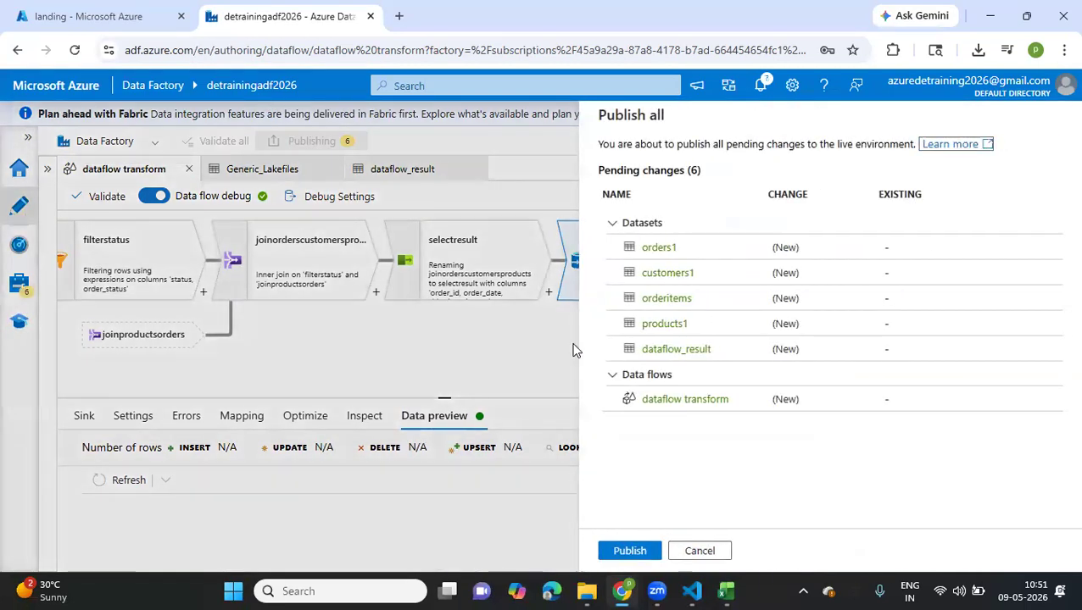
click(646, 552)
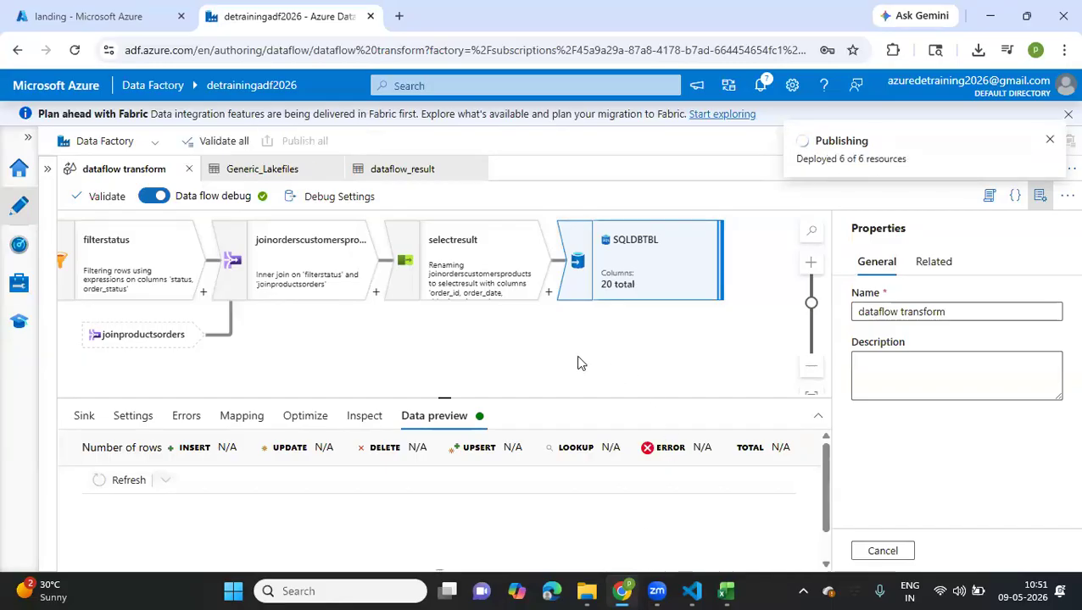
click(332, 169)
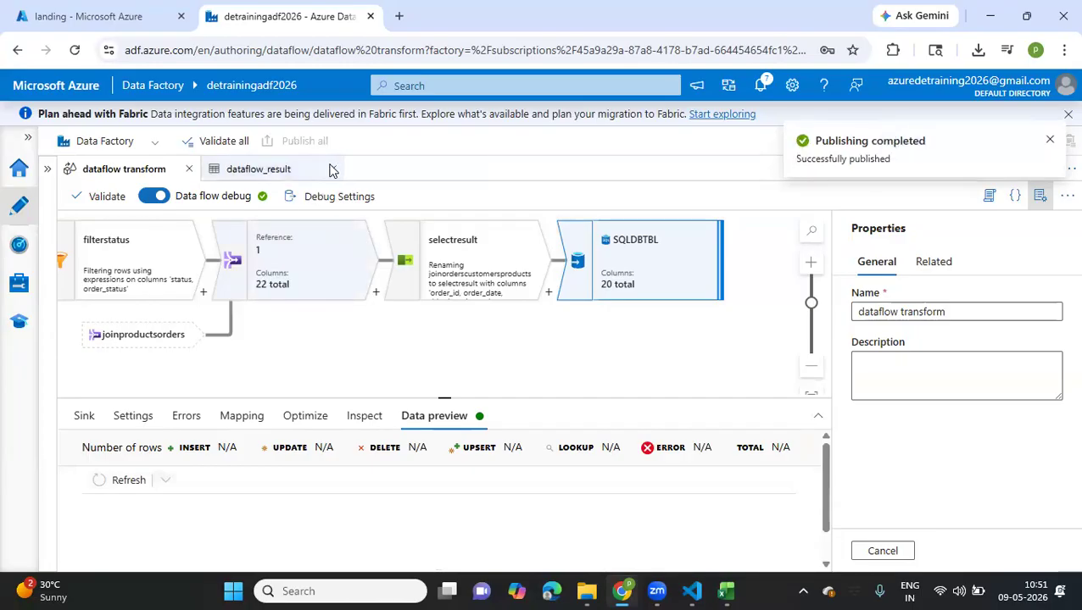
click(332, 168)
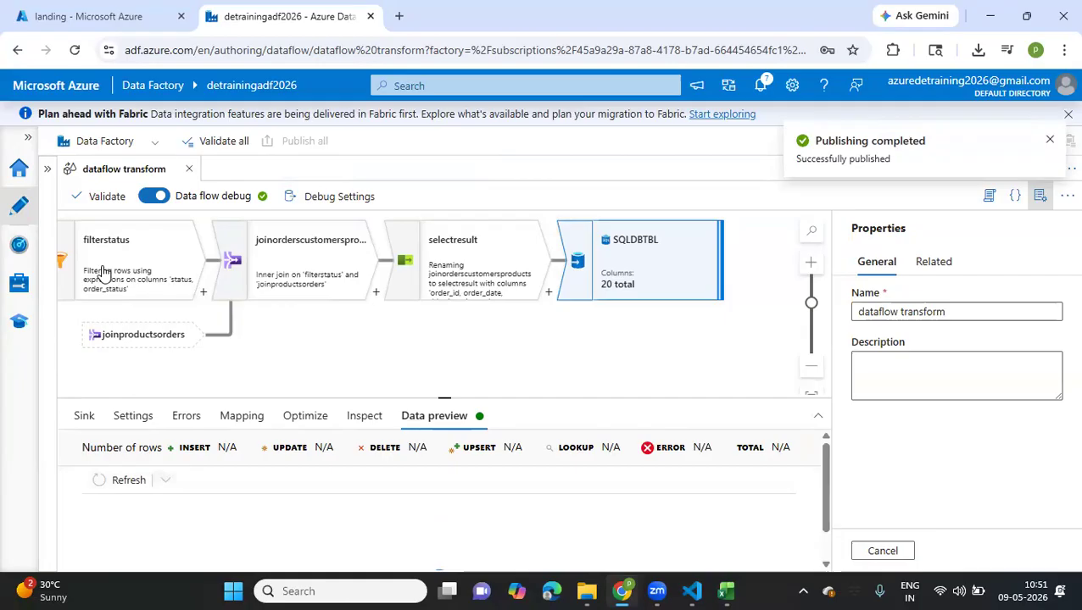
Show the factory resources list and filter it by the name "data"
click(49, 172)
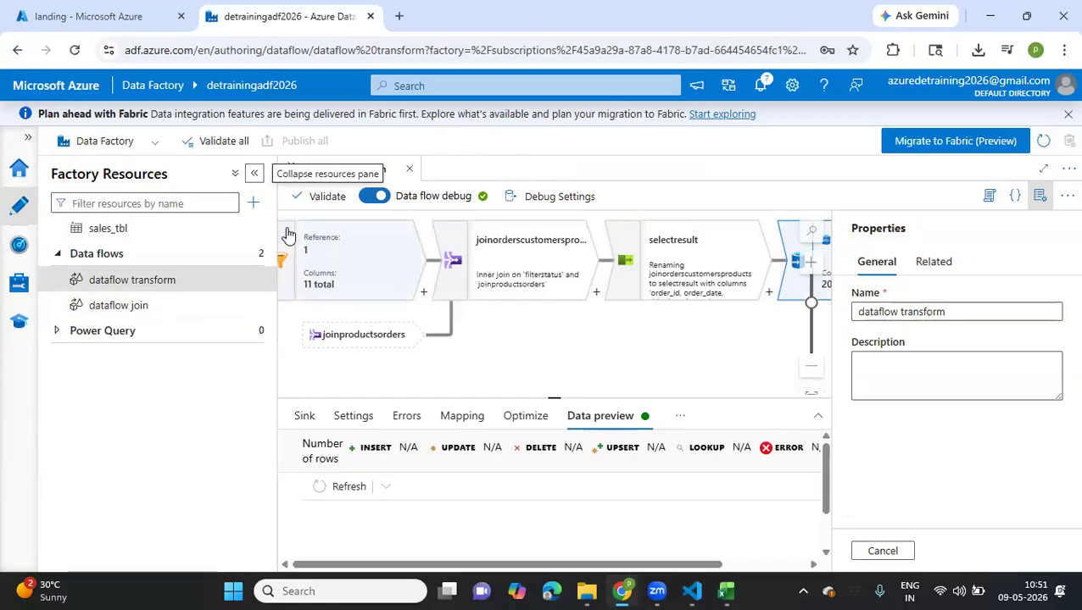
click(171, 196)
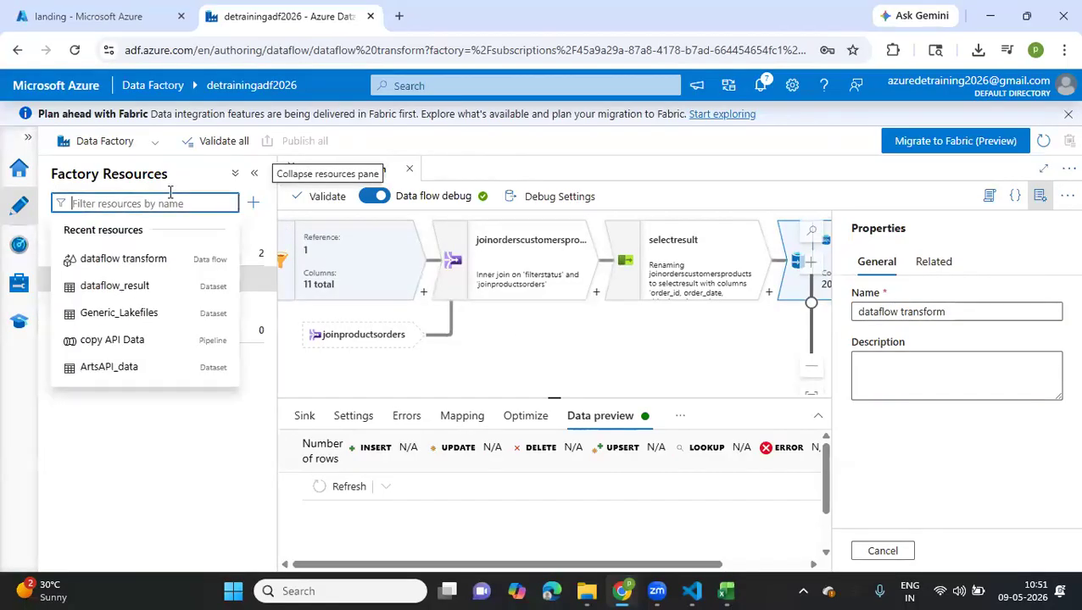
text(s)
key(BackSpace)
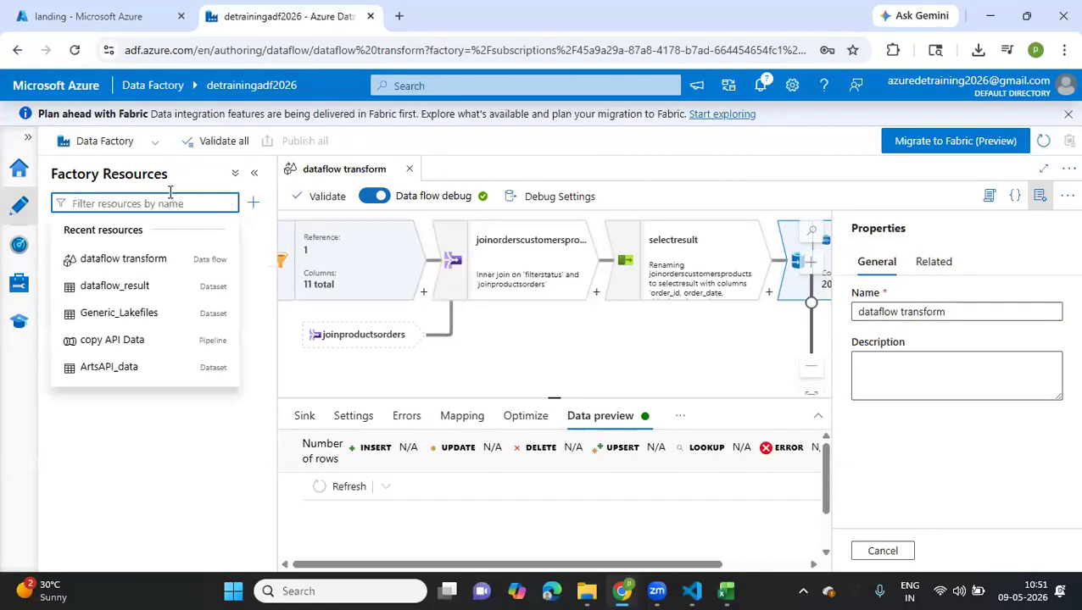
text(data)
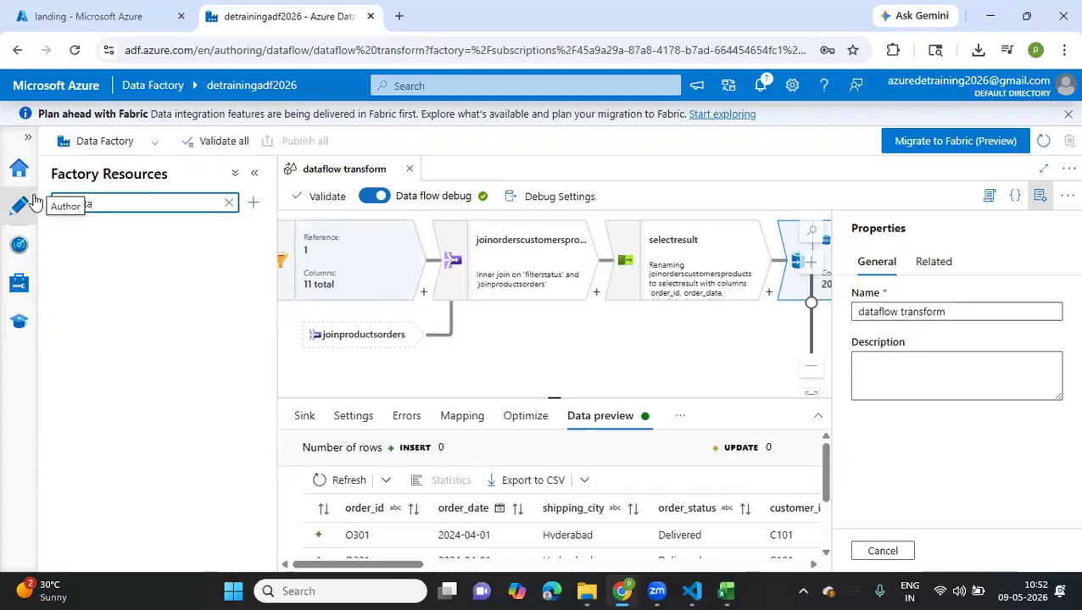
Create a new pipeline and add a Data flow activity to its canvas
click(17, 215)
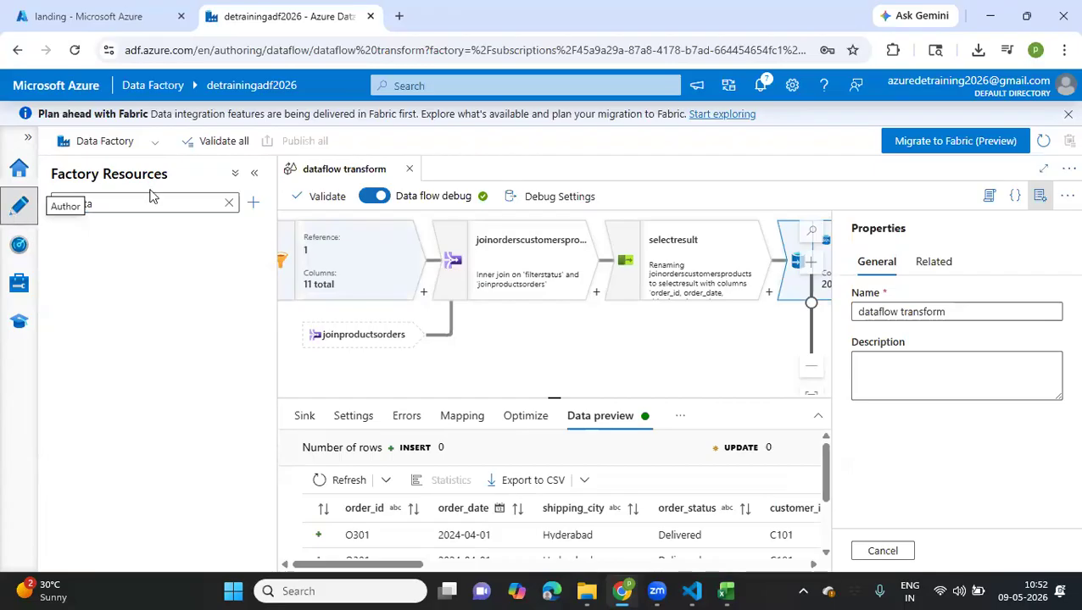
click(253, 203)
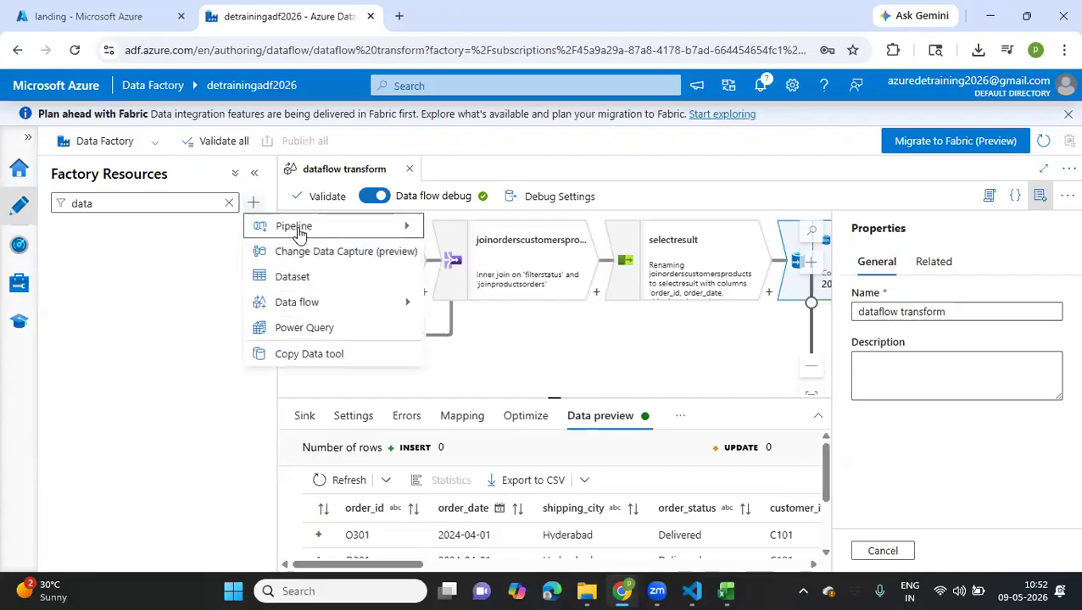
mouse_move(296, 226)
click(463, 225)
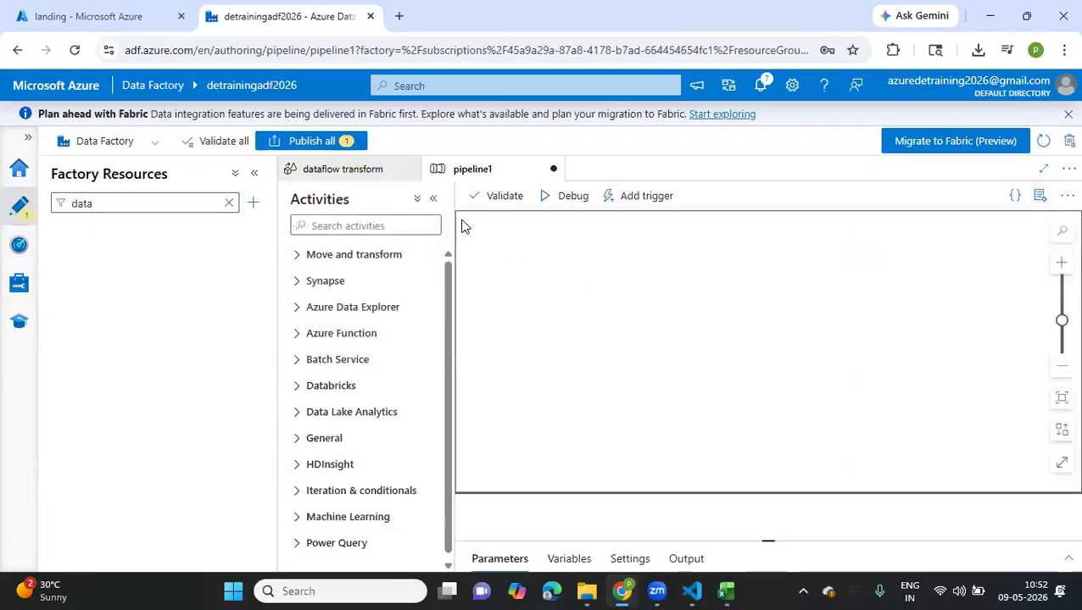
text(data)
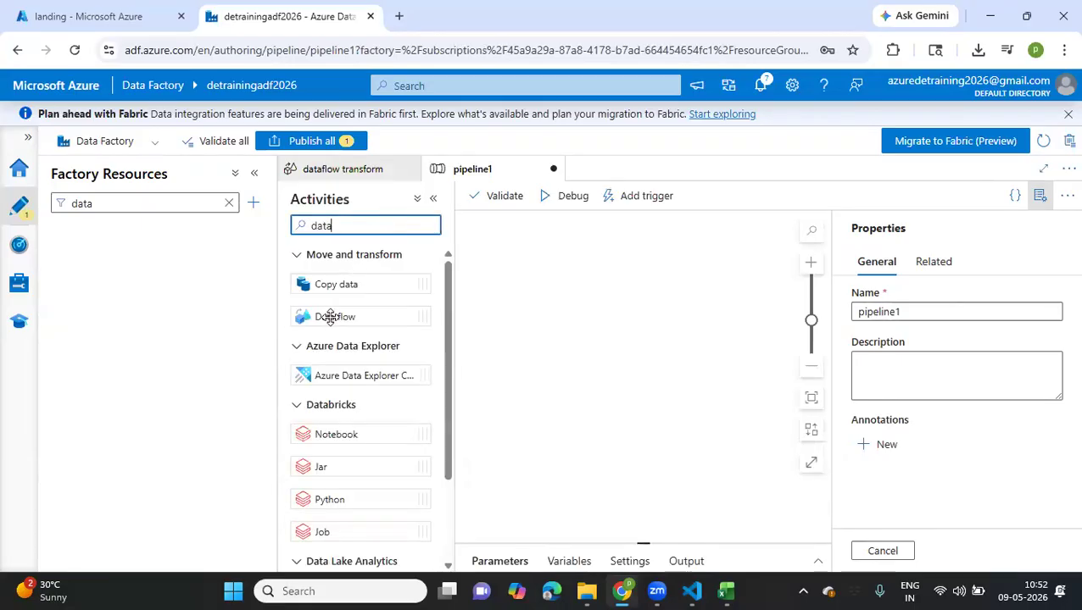
drag(333, 318, 575, 303)
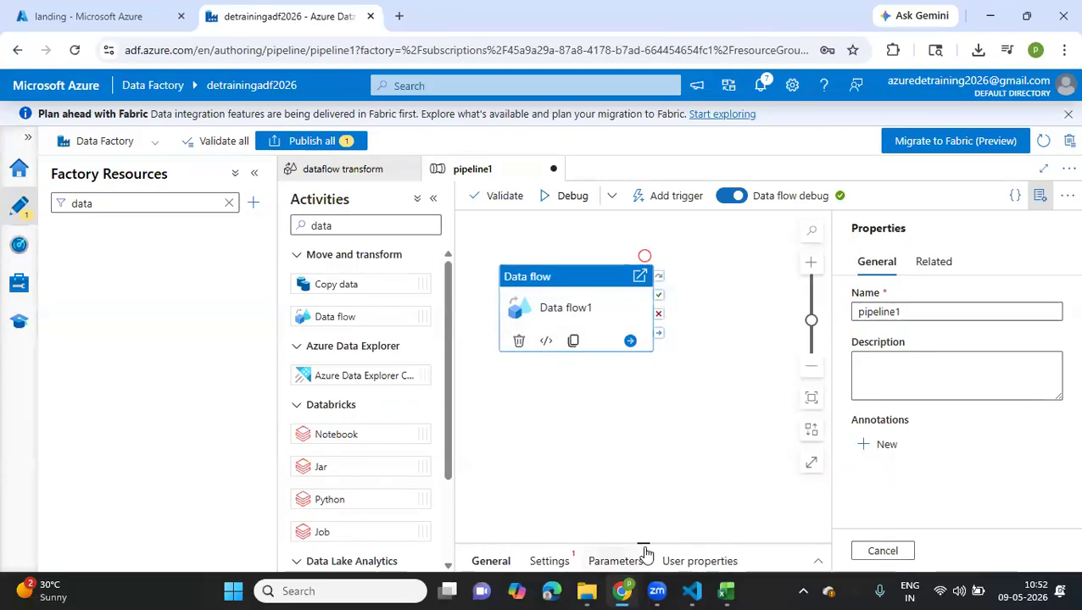
Name the Data flow activity "trigger dataflow transorm"
drag(629, 451, 614, 304)
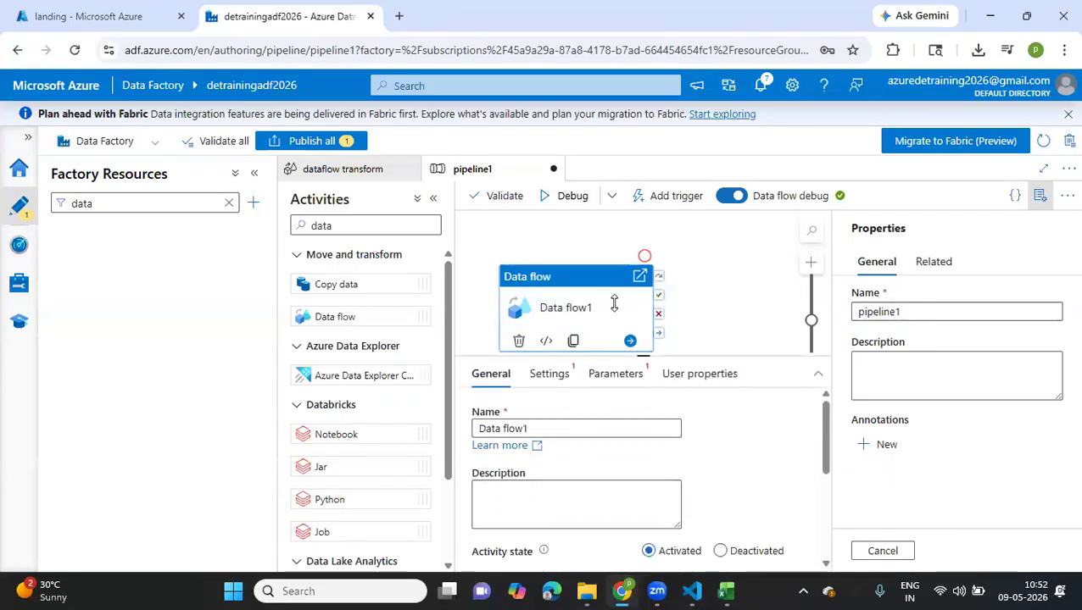
click(532, 373)
key(BackSpace)
key(BackSpace)
key(BackSpace)
key(BackSpace)
key(BackSpace)
key(BackSpace)
key(BackSpace)
key(BackSpace)
key(BackSpace)
key(BackSpace)
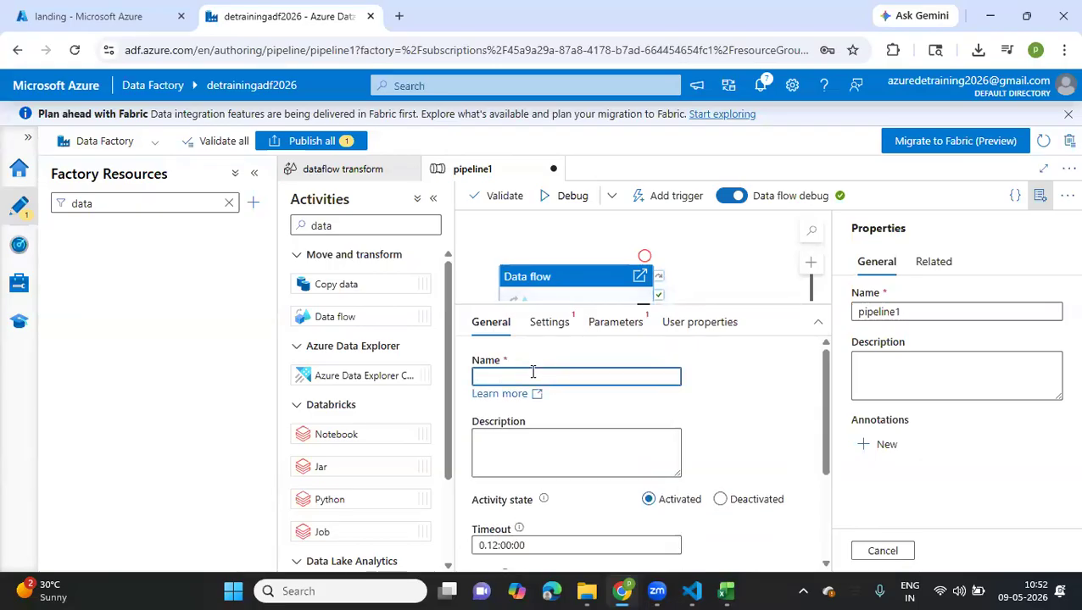
text(trigger dataflow transorm)
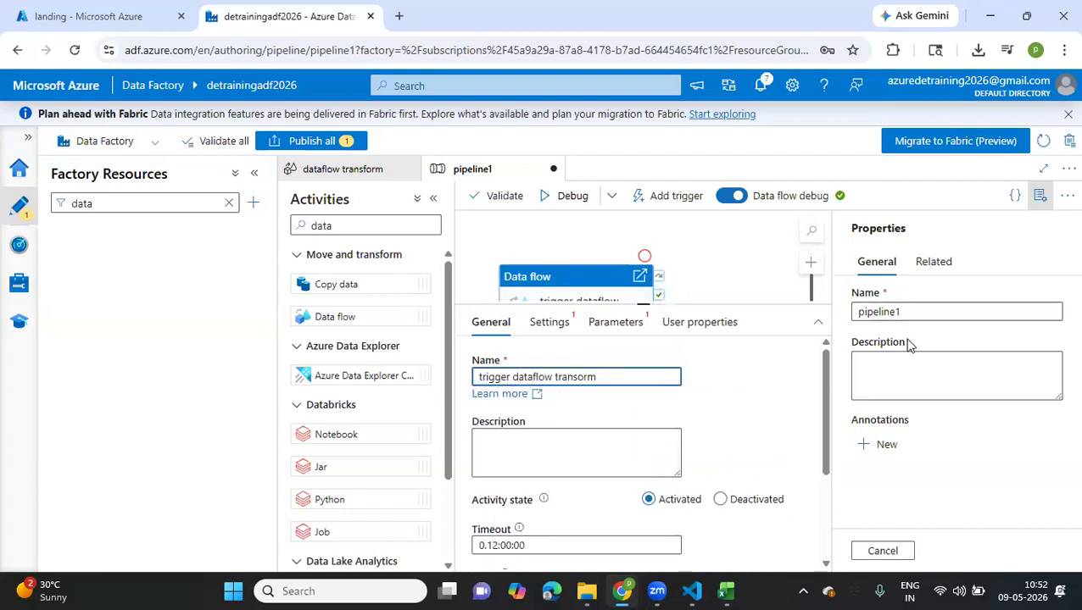
Rename the pipeline as "run dataflows transform"
drag(908, 312, 835, 327)
text(run dataf)
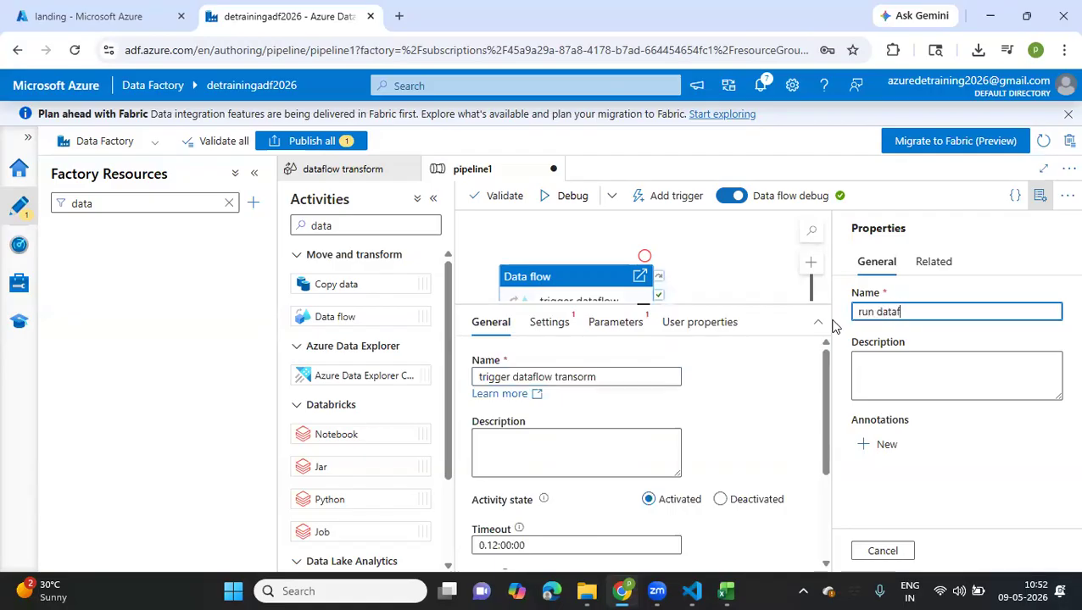
text(lows transform)
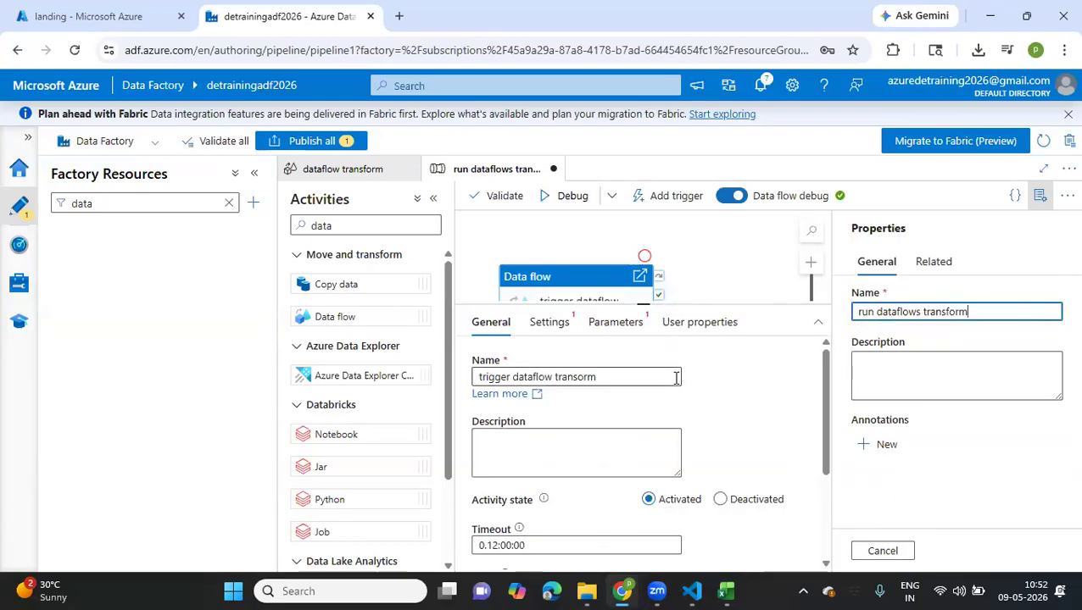
Set the activity to run the data flow "dataflow transform" and review its runtime, compute size and logging settings
click(545, 322)
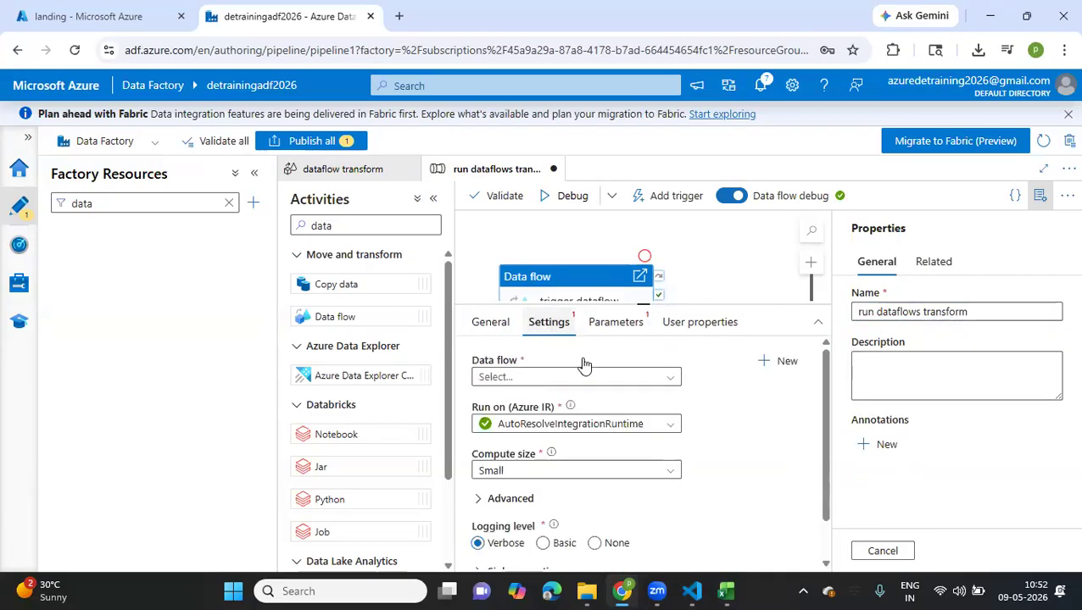
click(668, 379)
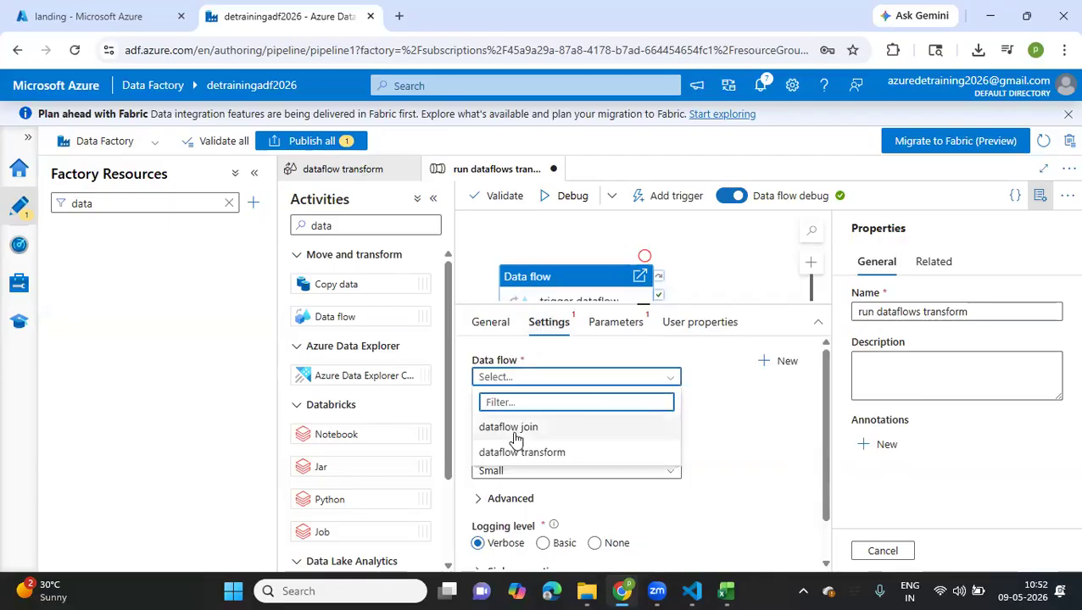
click(503, 452)
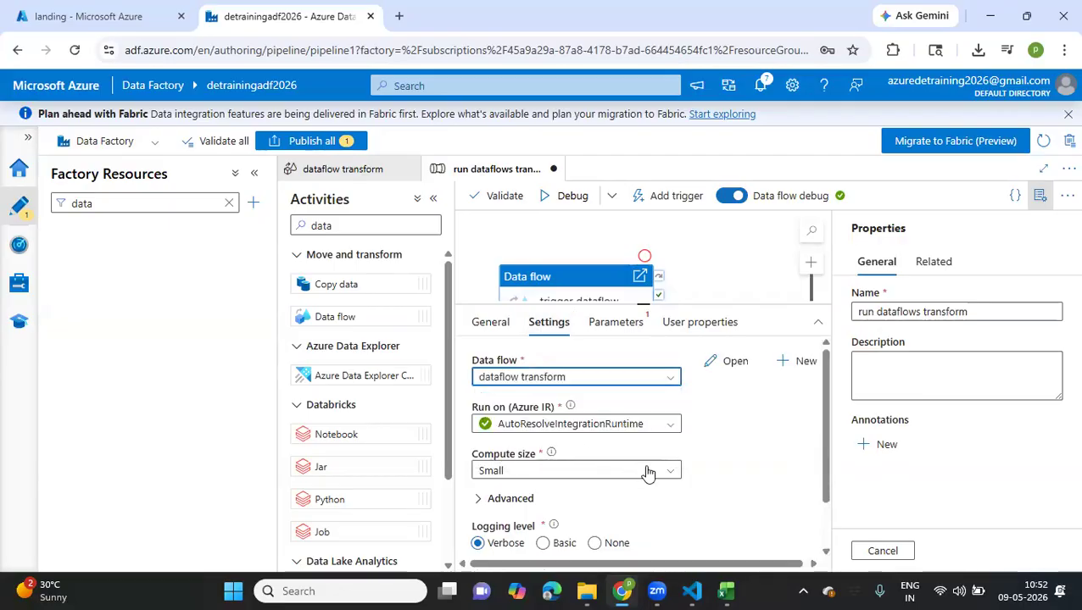
scroll(646, 472, down, 2)
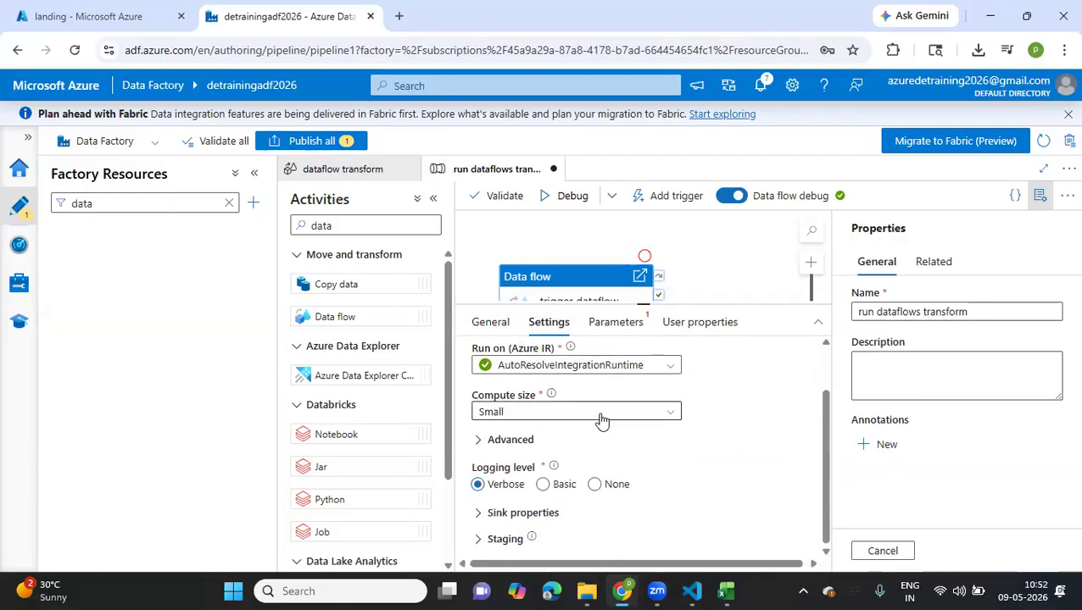
scroll(640, 486, up, 2)
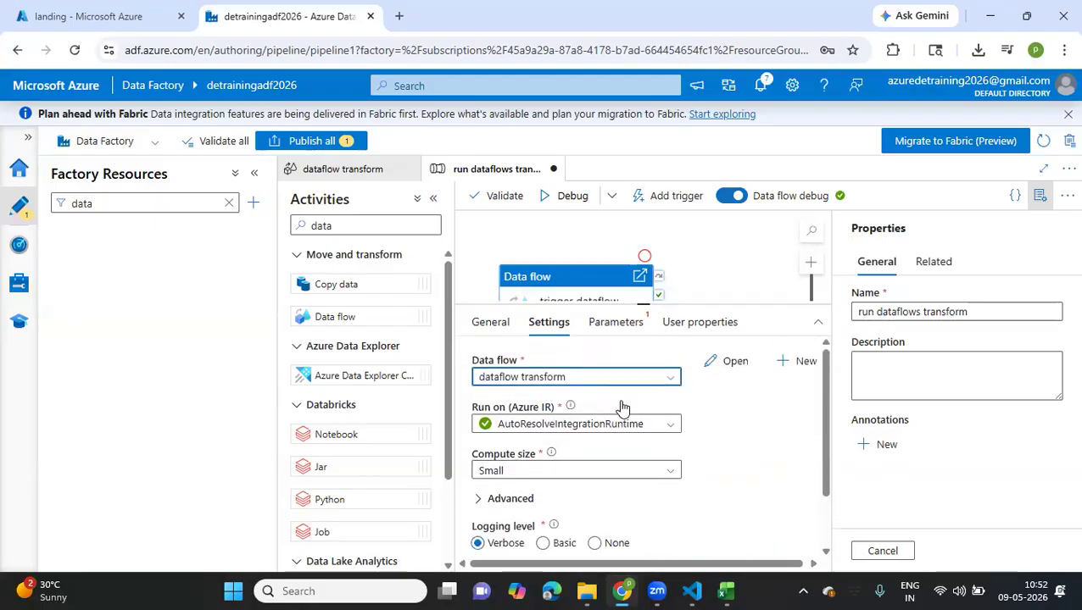
Widen the pipeline workspace and check the activity's data flow parameters and general settings
click(434, 199)
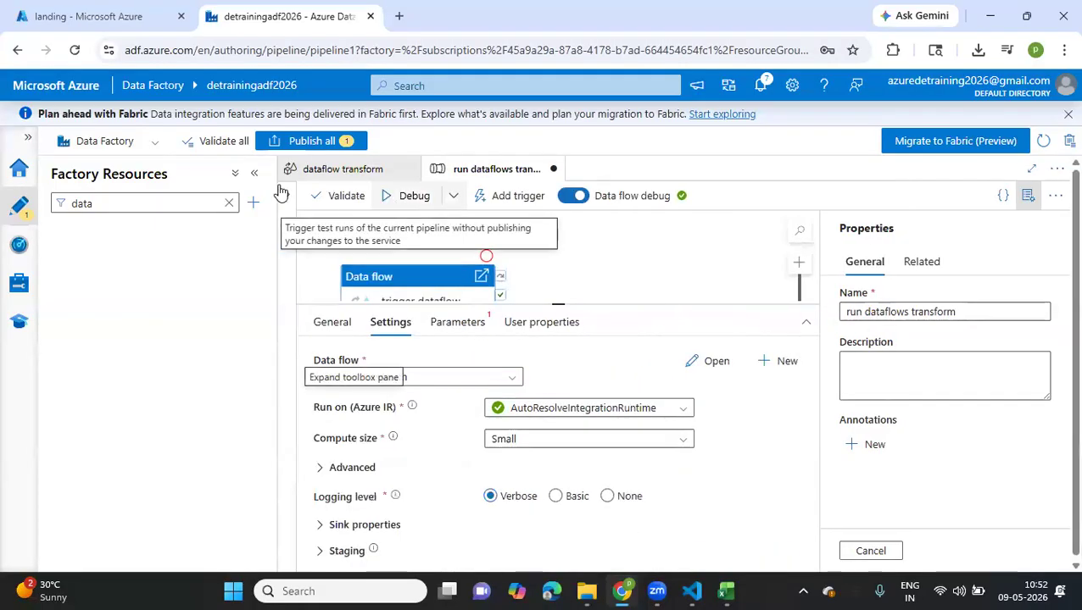
click(255, 173)
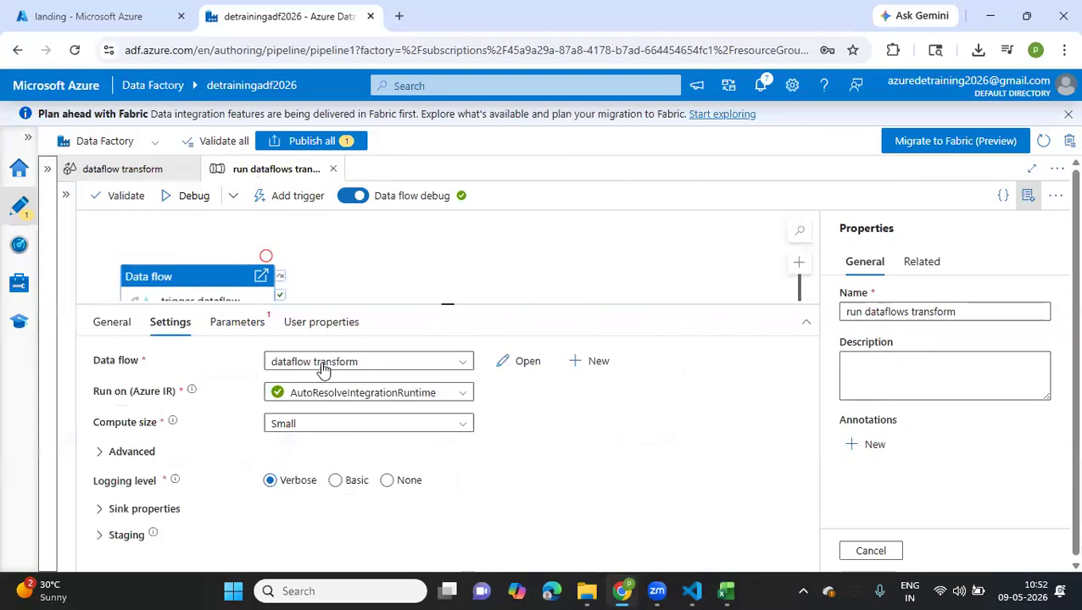
click(262, 335)
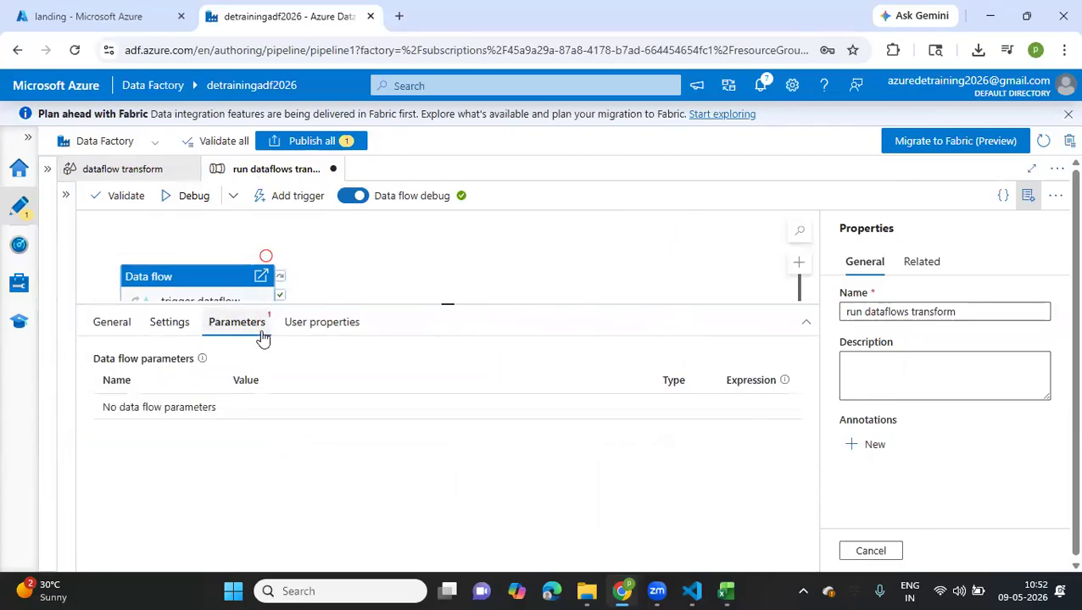
click(114, 322)
drag(201, 282, 322, 245)
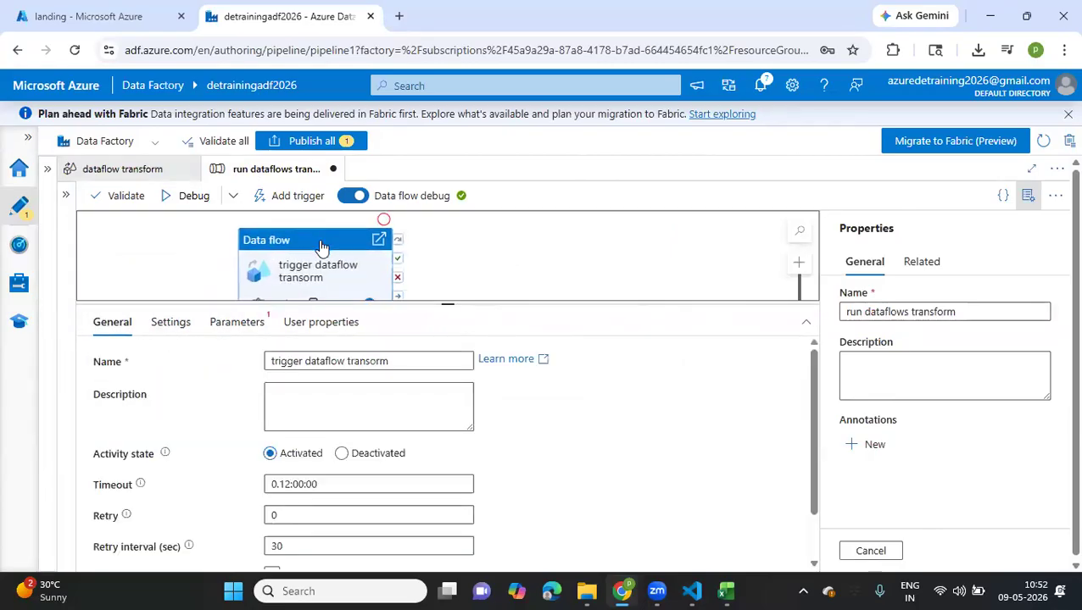
Publish the new run dataflows transform pipeline and start a debug run of it
click(273, 142)
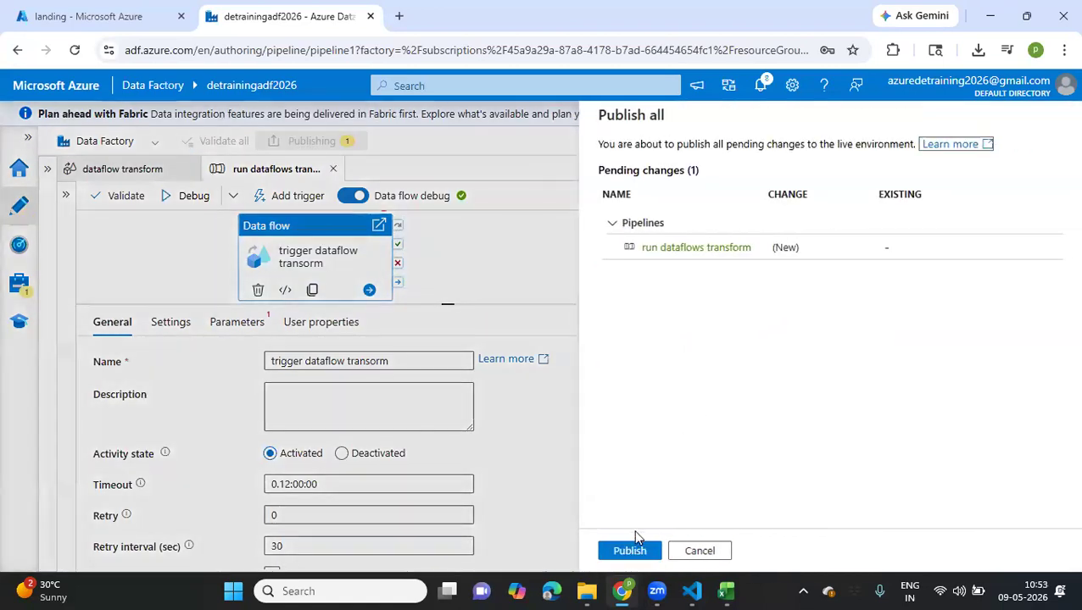
click(629, 552)
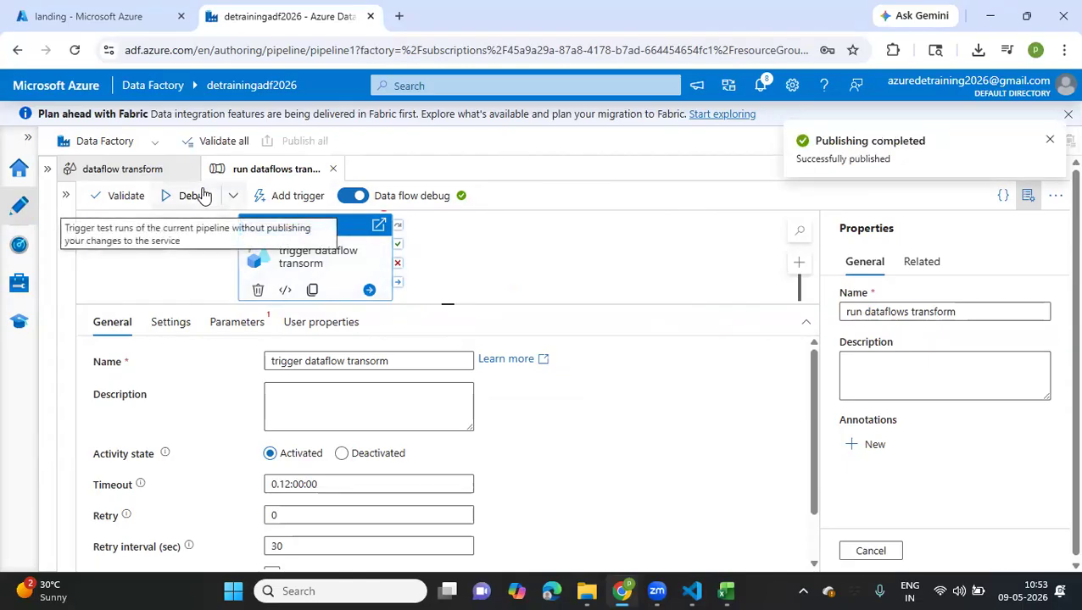
click(202, 195)
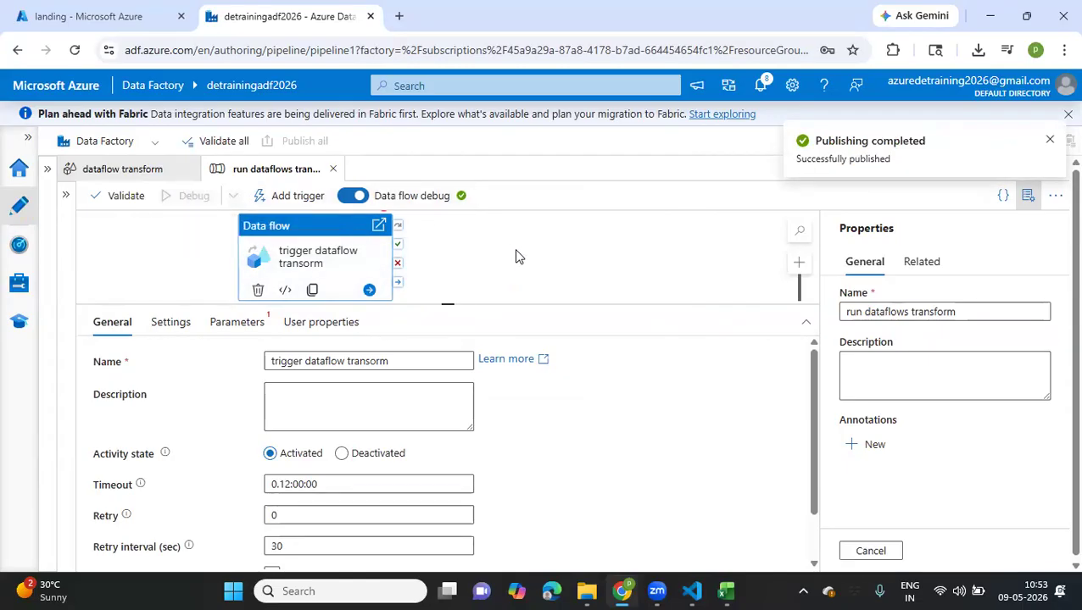
click(574, 263)
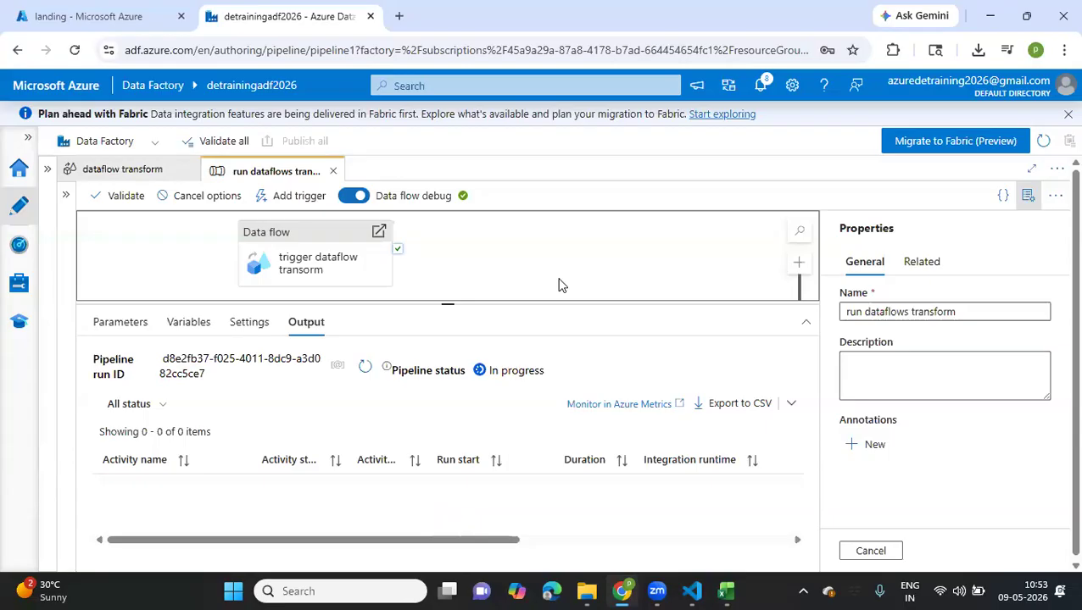
Refresh the debug run output repeatedly to monitor the status of the data flow activity
click(366, 366)
click(366, 366)
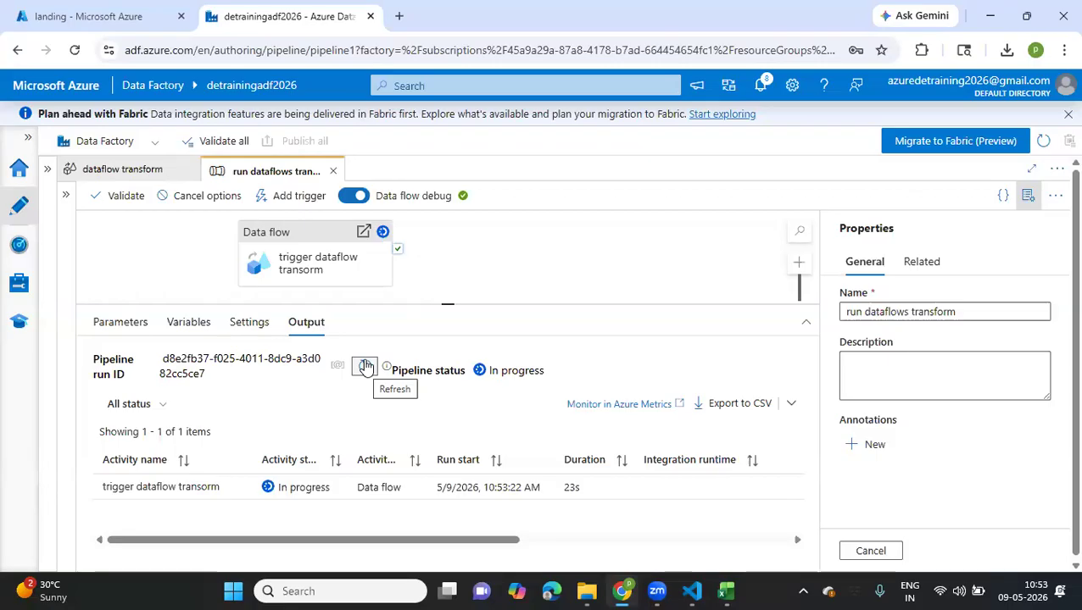
click(365, 366)
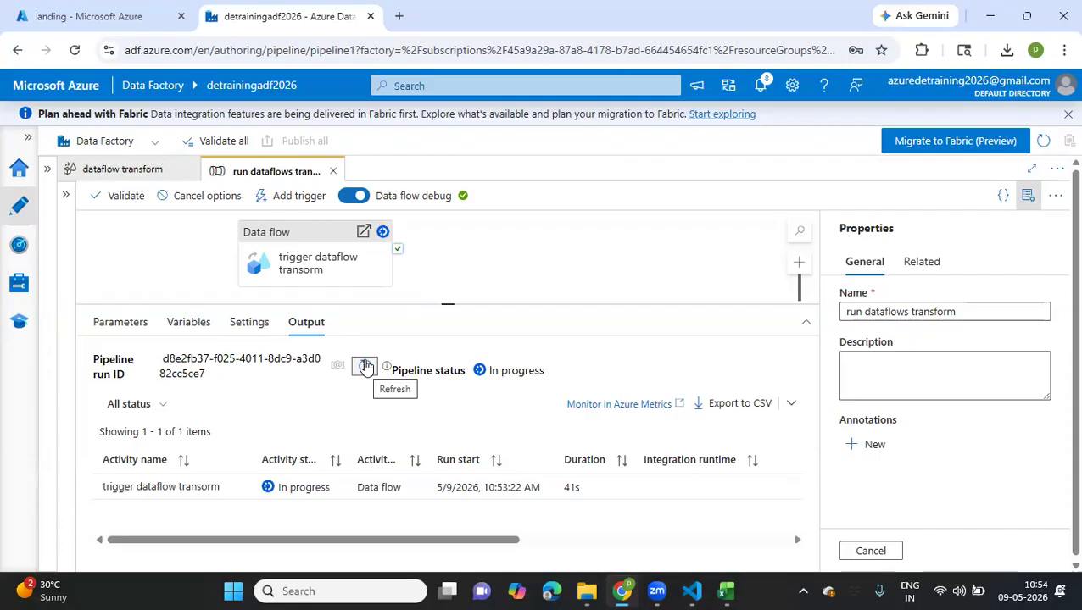
click(366, 366)
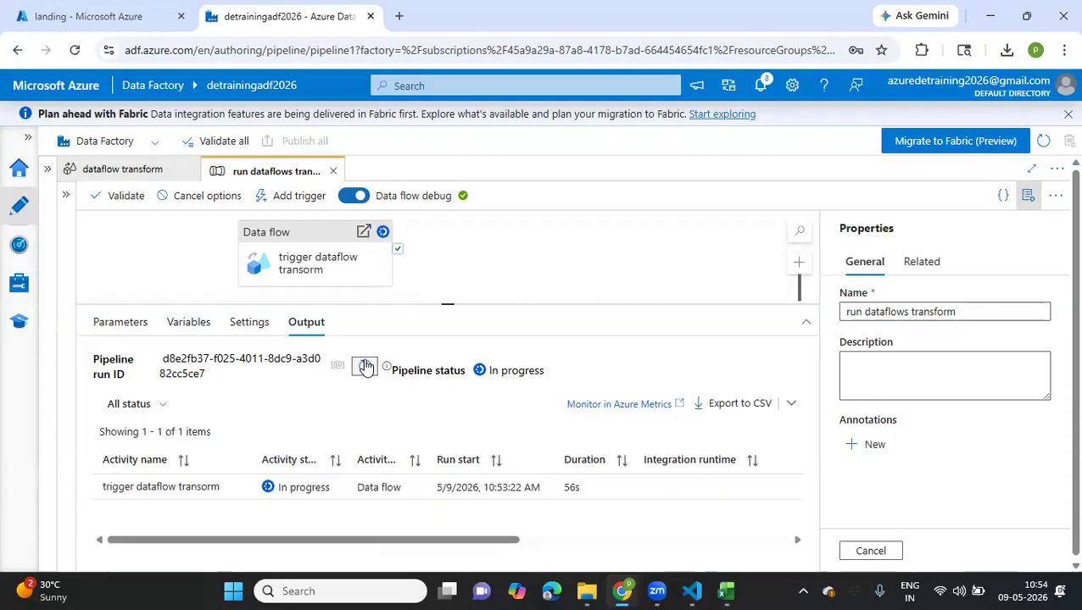
click(366, 366)
click(365, 366)
Switch to the Azure portal and browse the landing container of detrainingdatalake to the folder 2026/05/09
click(117, 18)
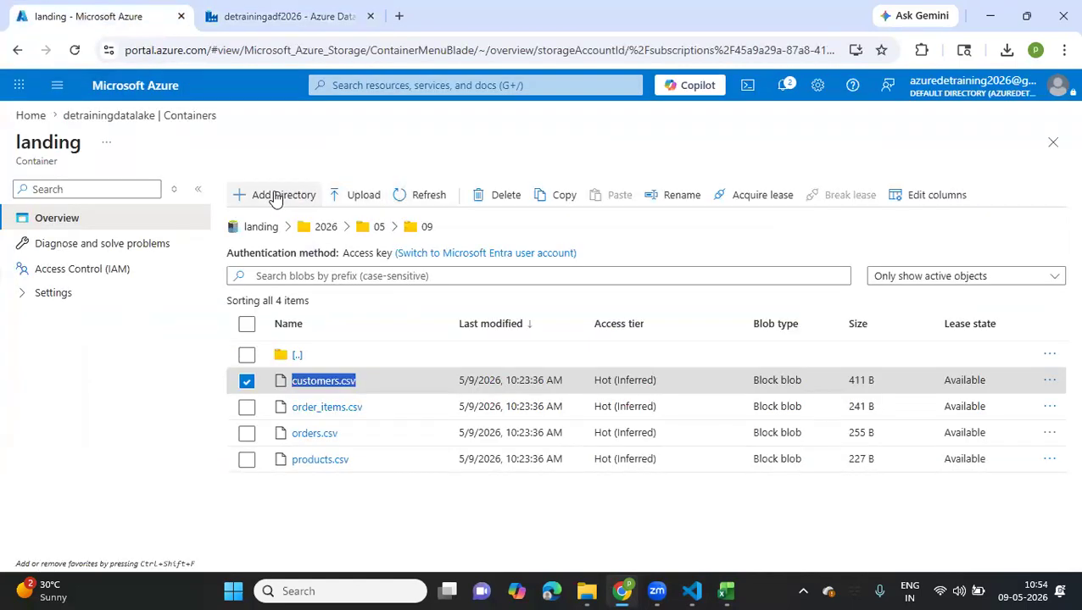
click(146, 120)
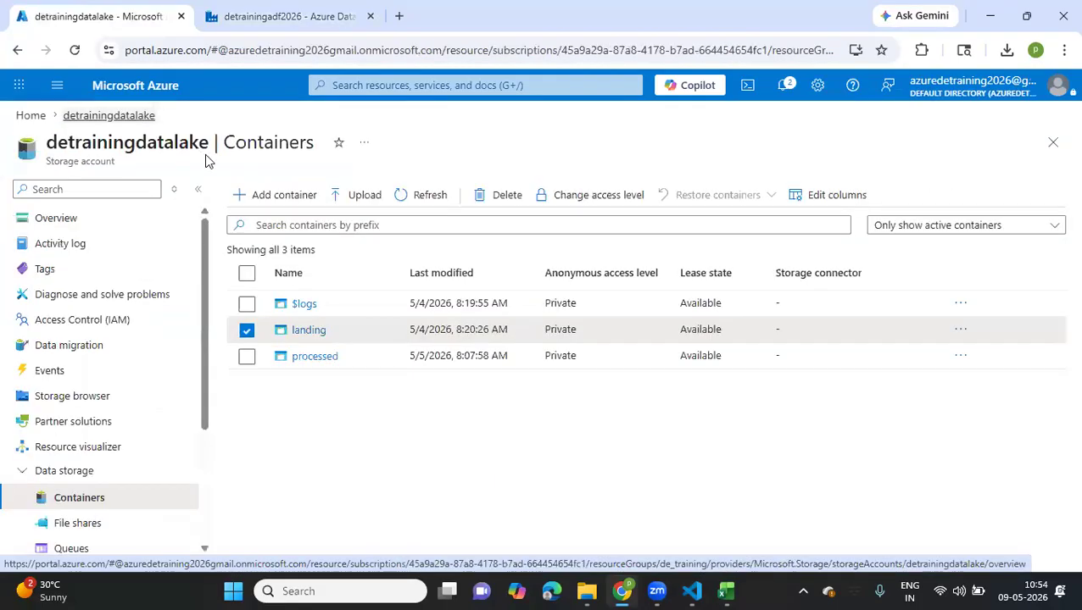
click(315, 335)
click(305, 355)
click(298, 382)
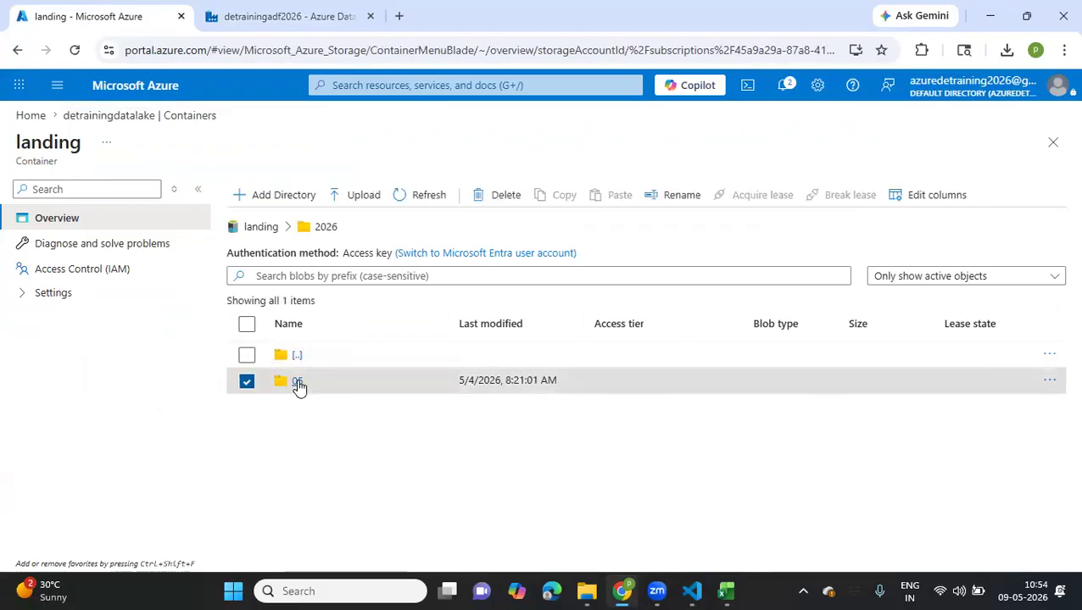
click(298, 486)
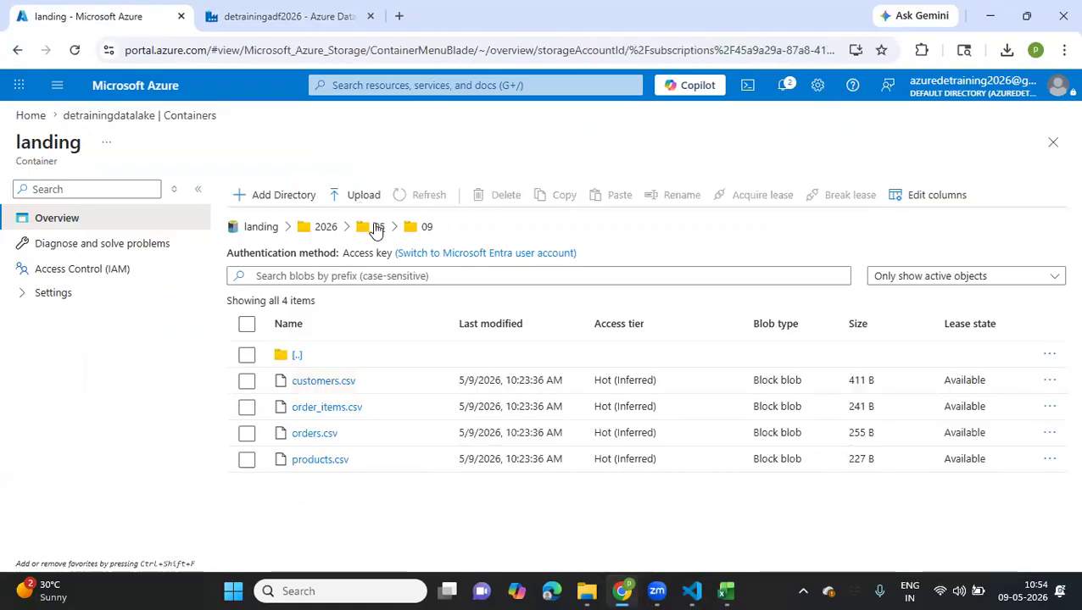
Open the data_2c852da6 JSON file in the landing folder 2026/05/08 and examine its contents
click(374, 228)
click(298, 460)
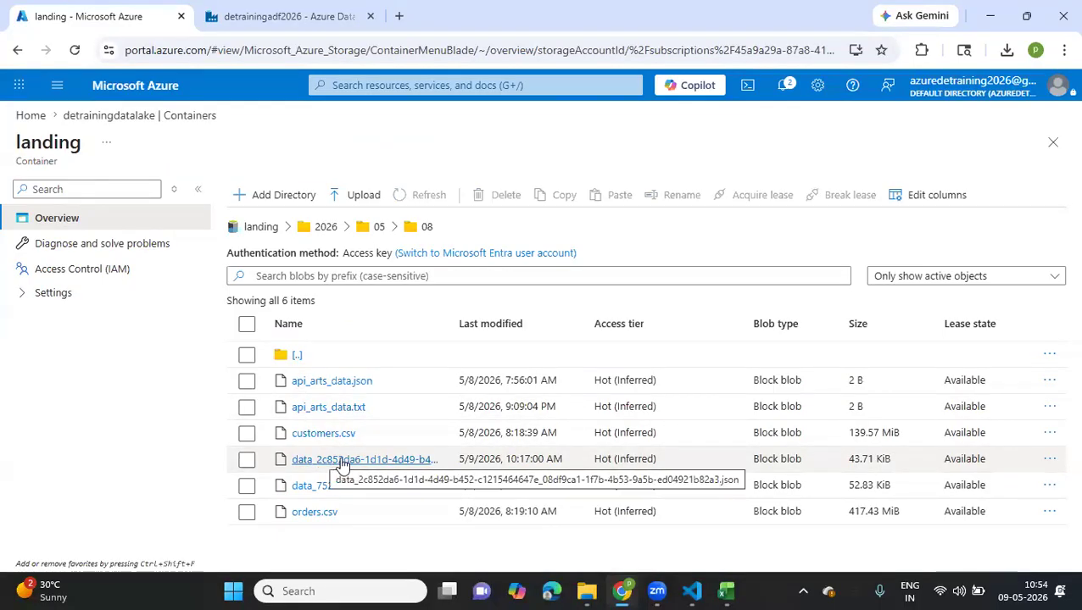
click(341, 466)
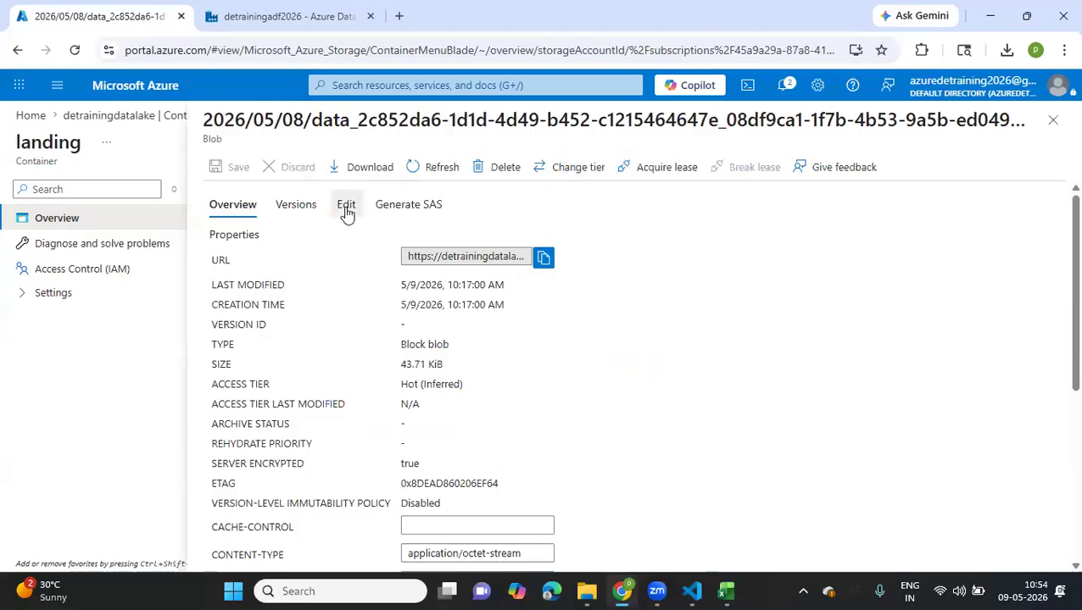
click(346, 207)
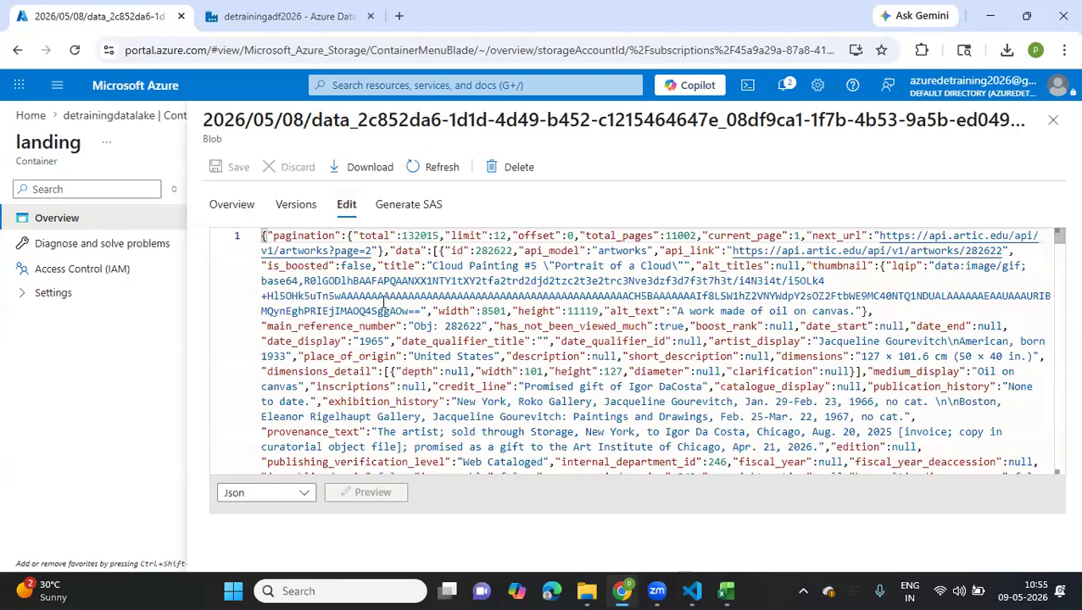
scroll(383, 302, down, 3)
scroll(383, 302, up, 3)
scroll(383, 303, down, 3)
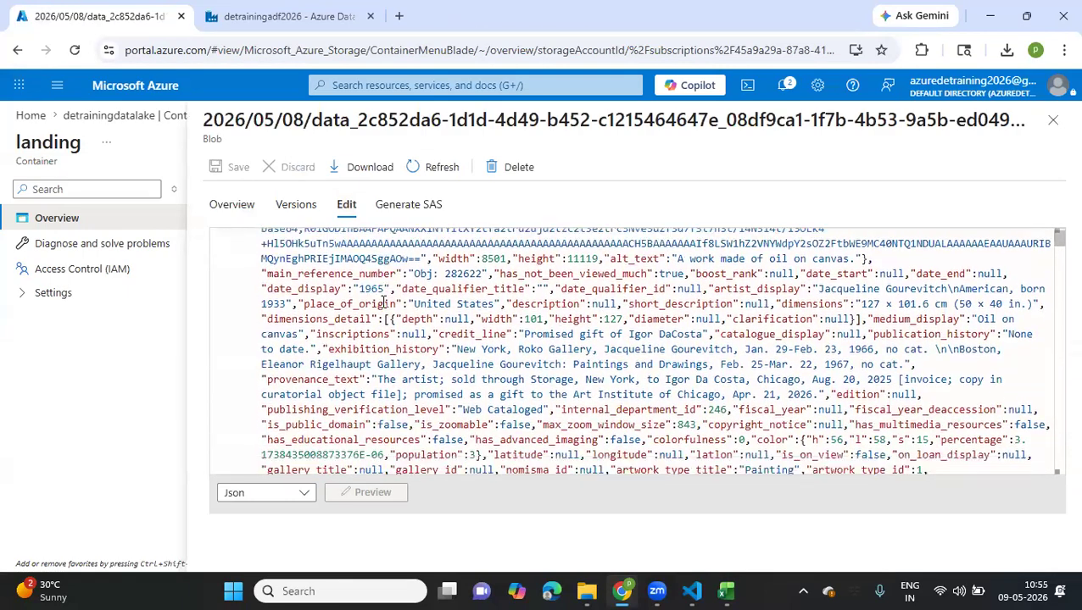
scroll(383, 303, up, 3)
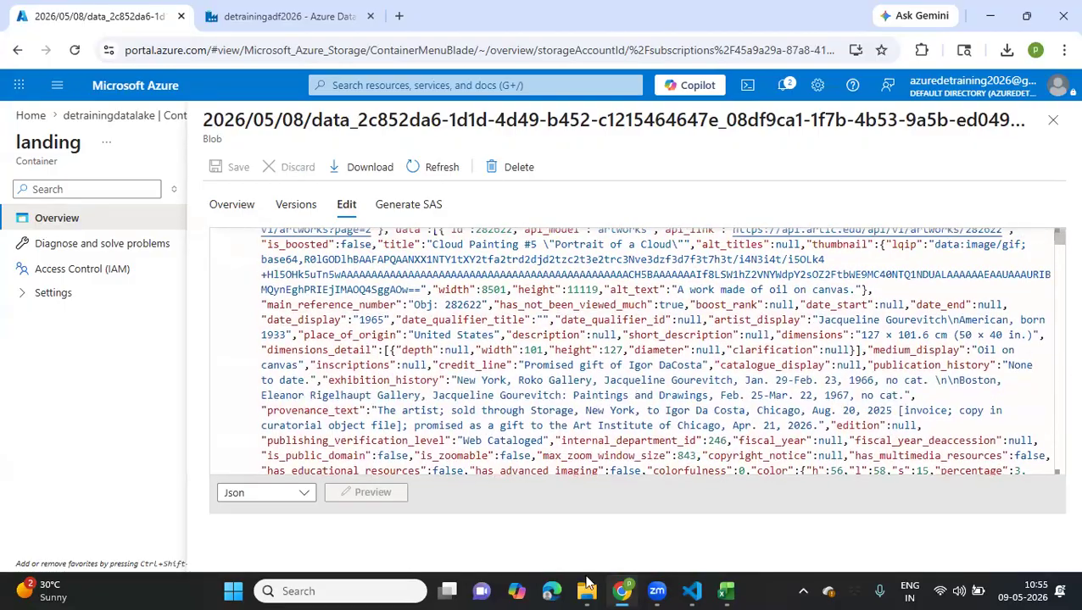
Examine the rest of the JSON file's artwork records, switch to Azure Data Factory and refresh the debug run's status
scroll(608, 428, down, 7)
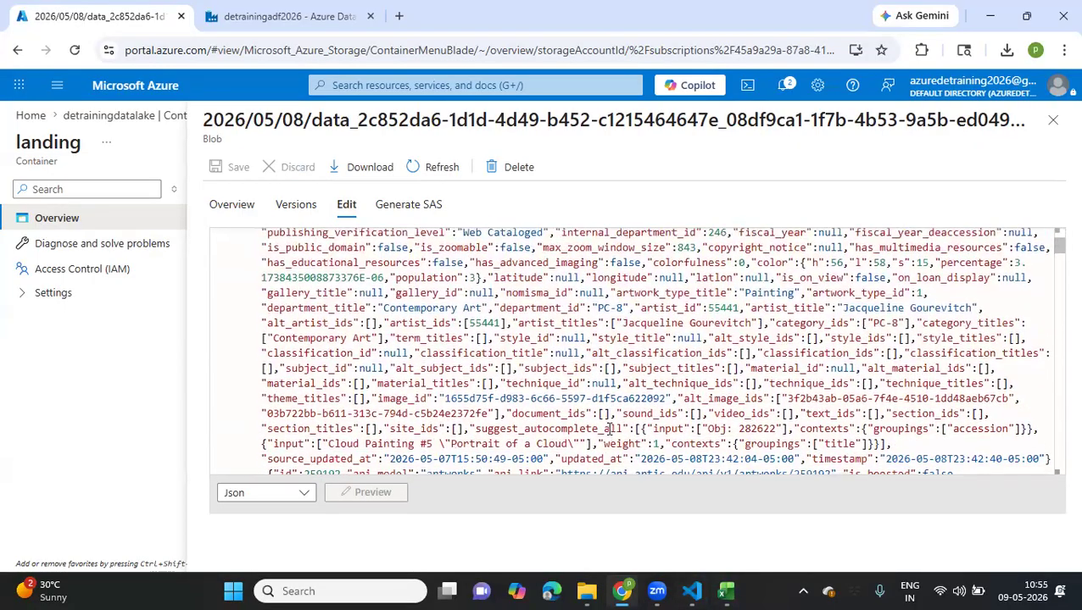
scroll(608, 428, down, 1)
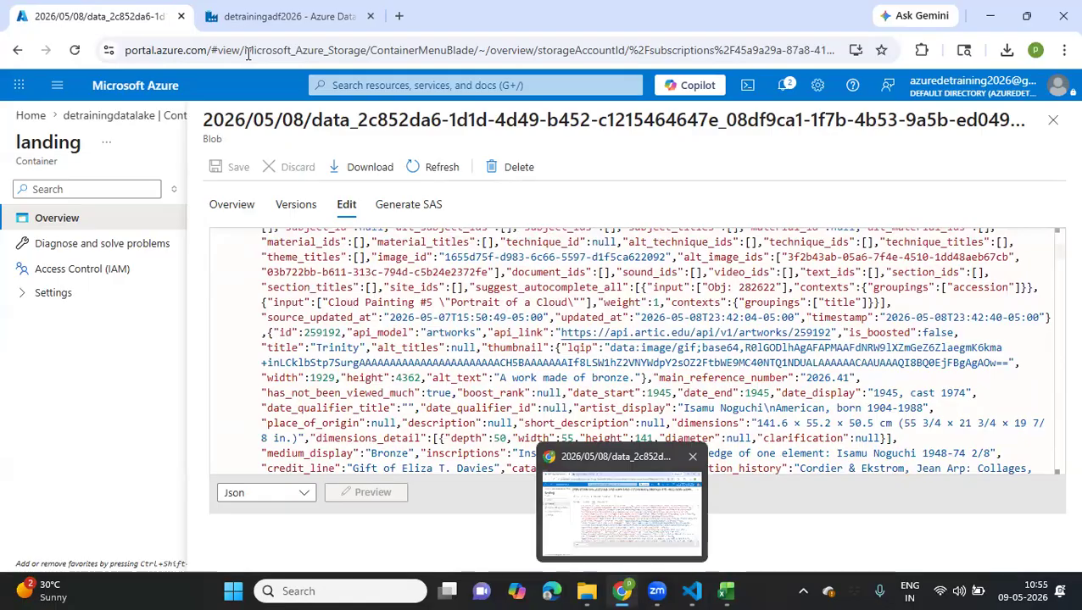
click(270, 16)
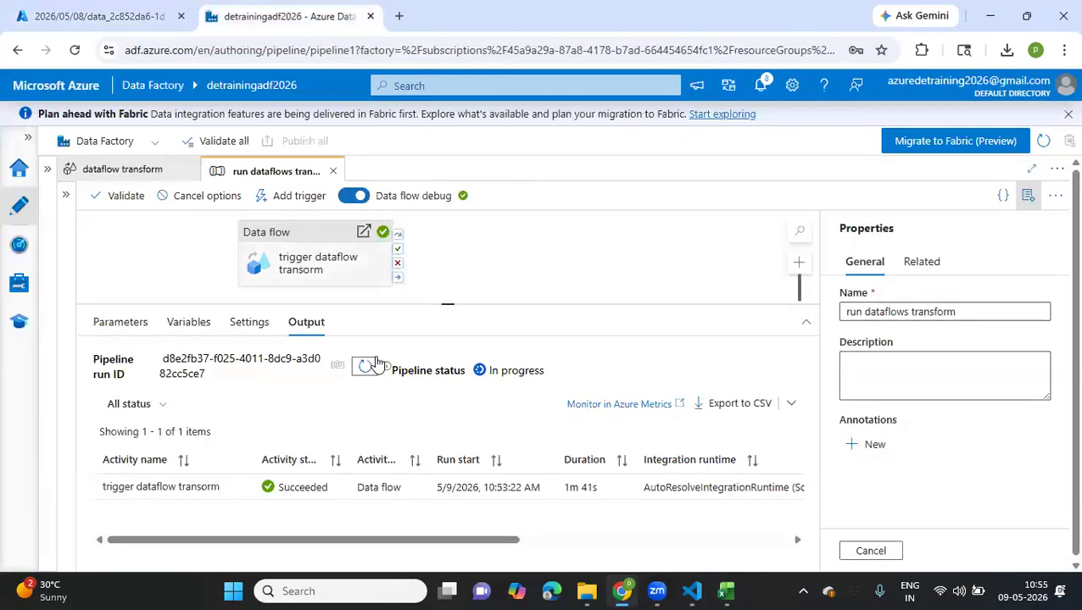
click(366, 368)
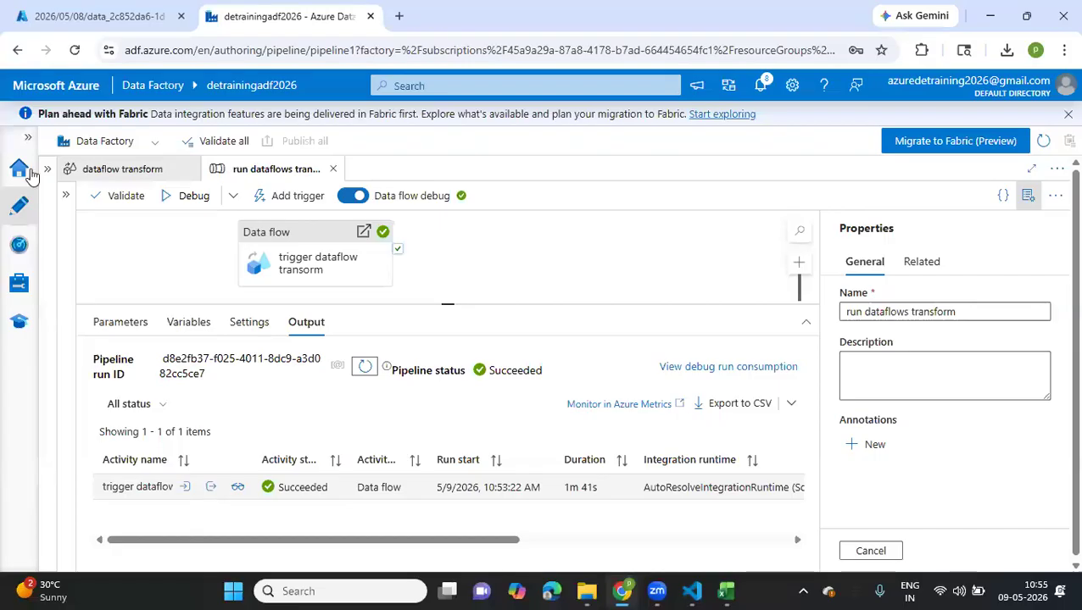
Switch to the Azure portal, close the JSON blob and open the azurede_db SQL database from the home page in a new browser tab
click(102, 16)
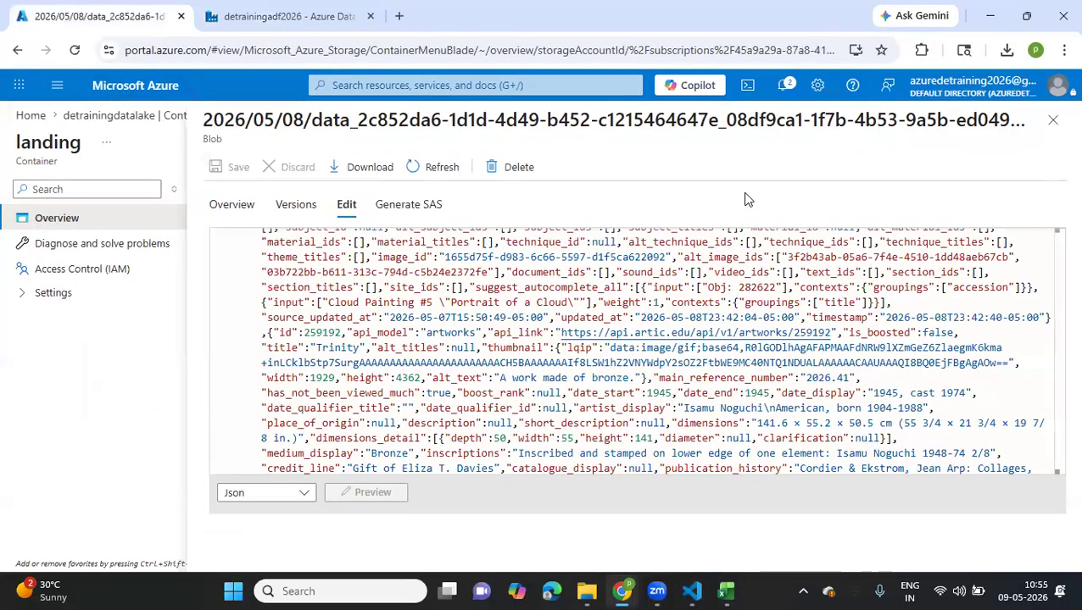
click(1052, 120)
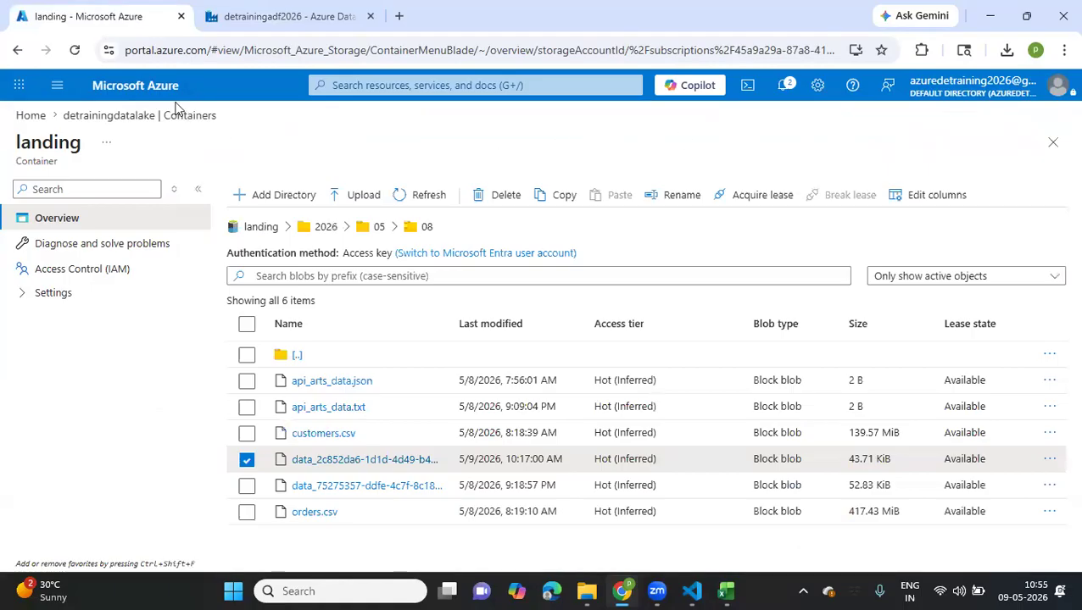
click(31, 116)
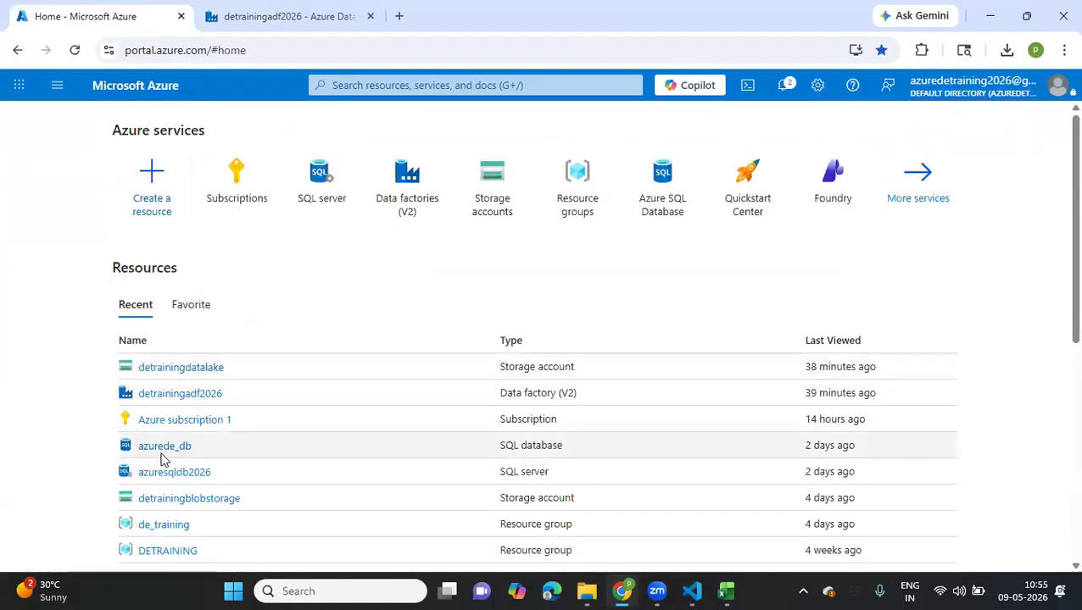
right_click(158, 446)
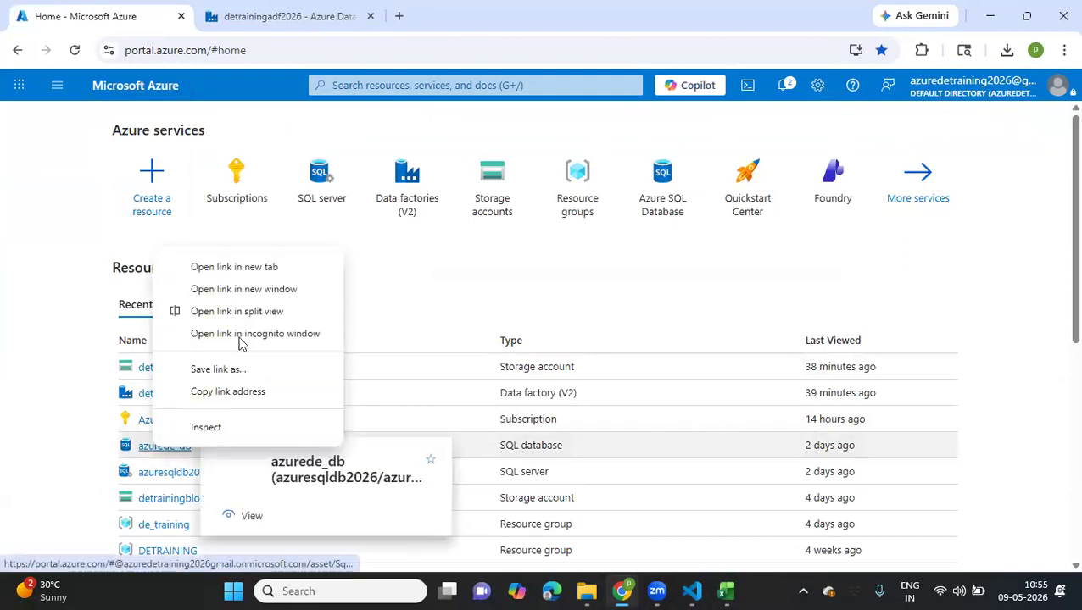
click(260, 269)
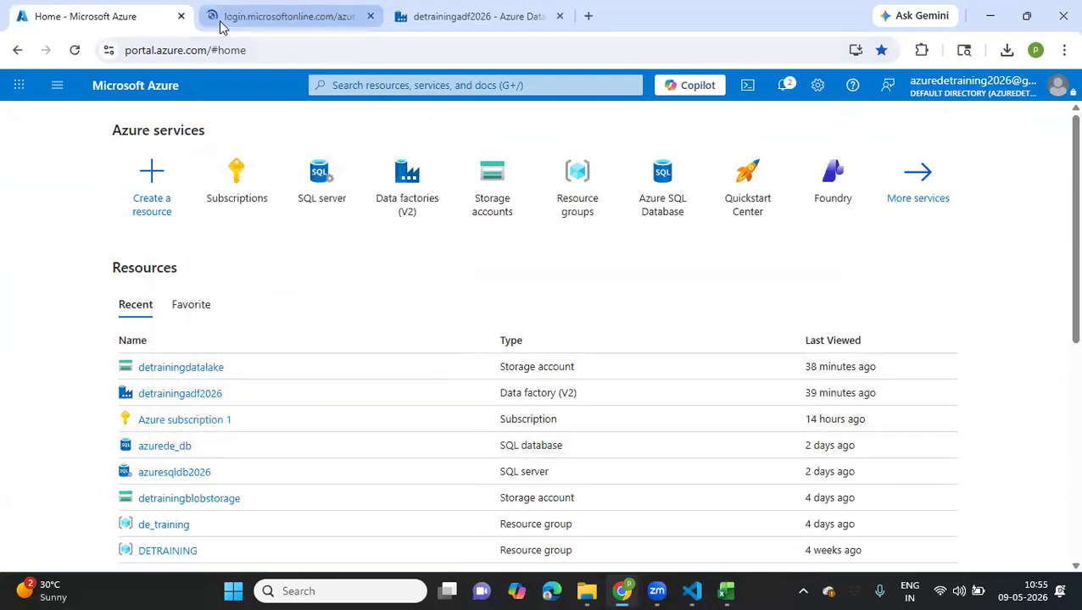
click(225, 21)
click(475, 264)
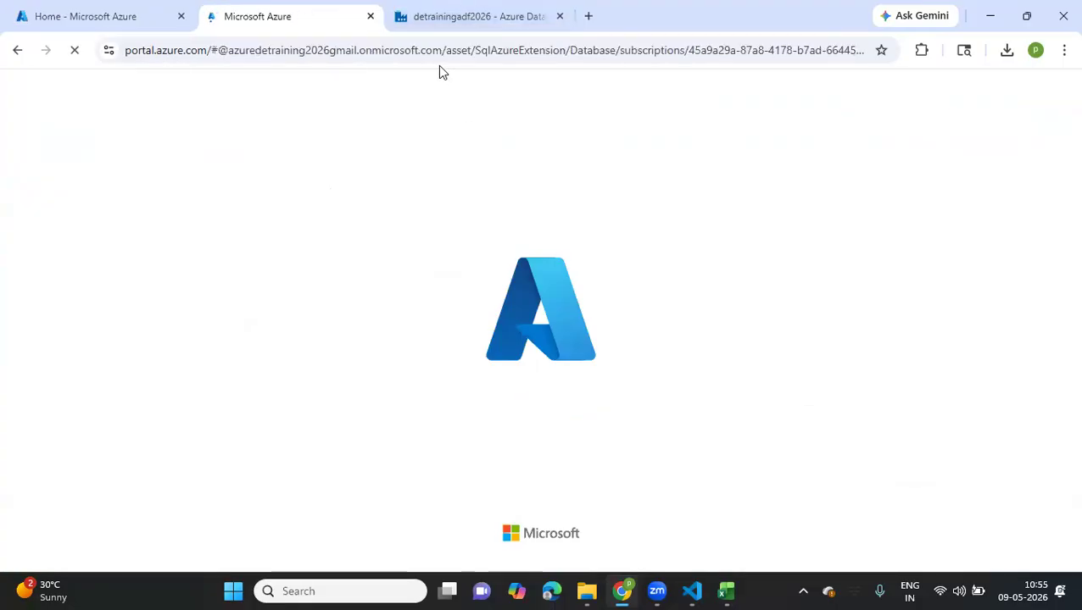
Switch to Azure Data Factory and examine the run output JSON of the data flow activity, including its column lineage
click(430, 25)
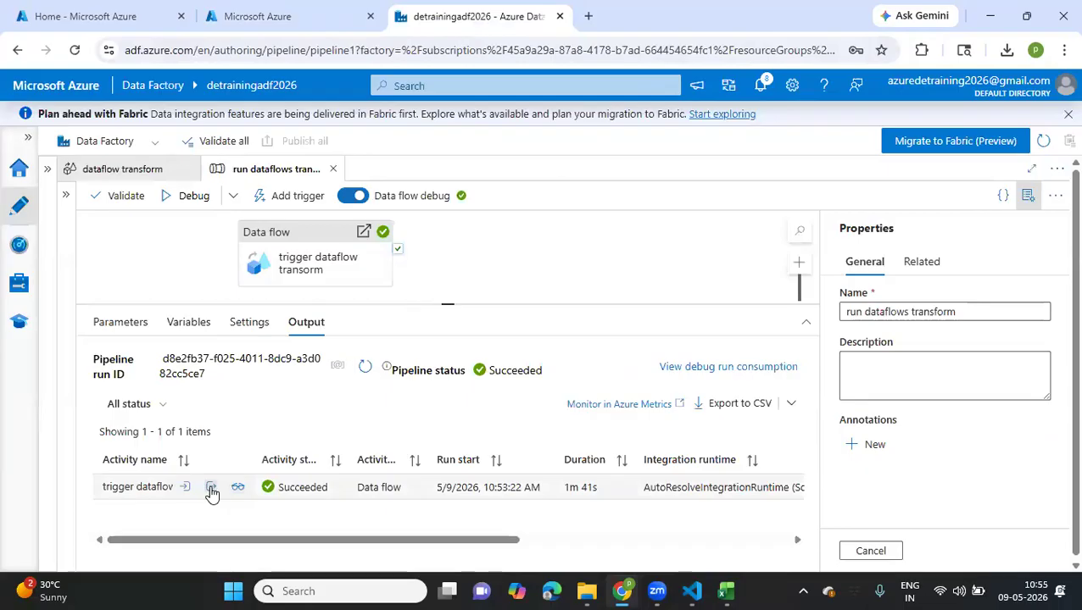
click(211, 490)
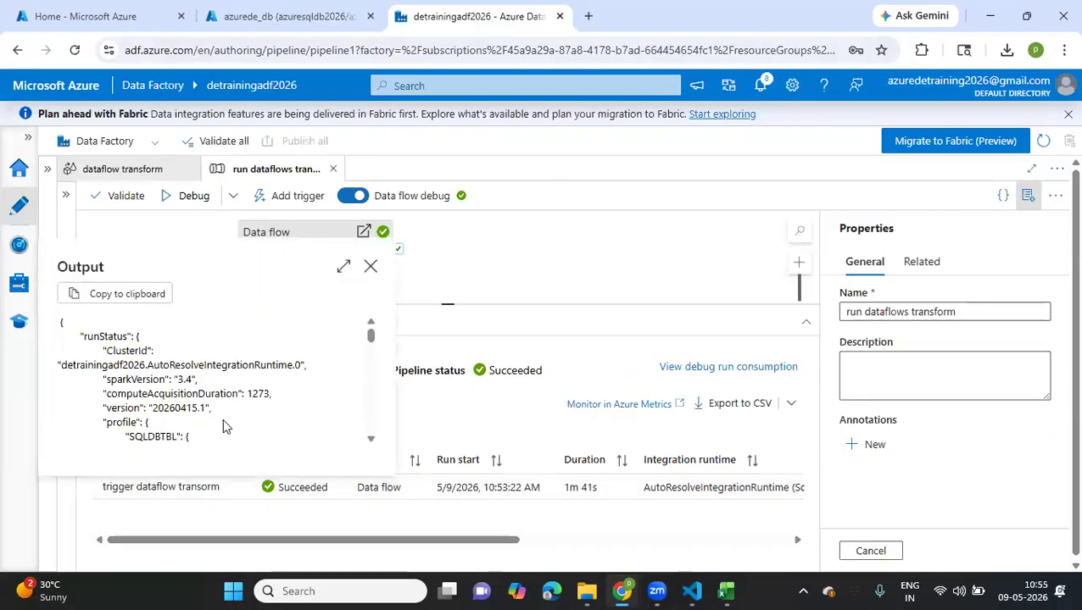
scroll(222, 418, down, 3)
scroll(223, 421, down, 5)
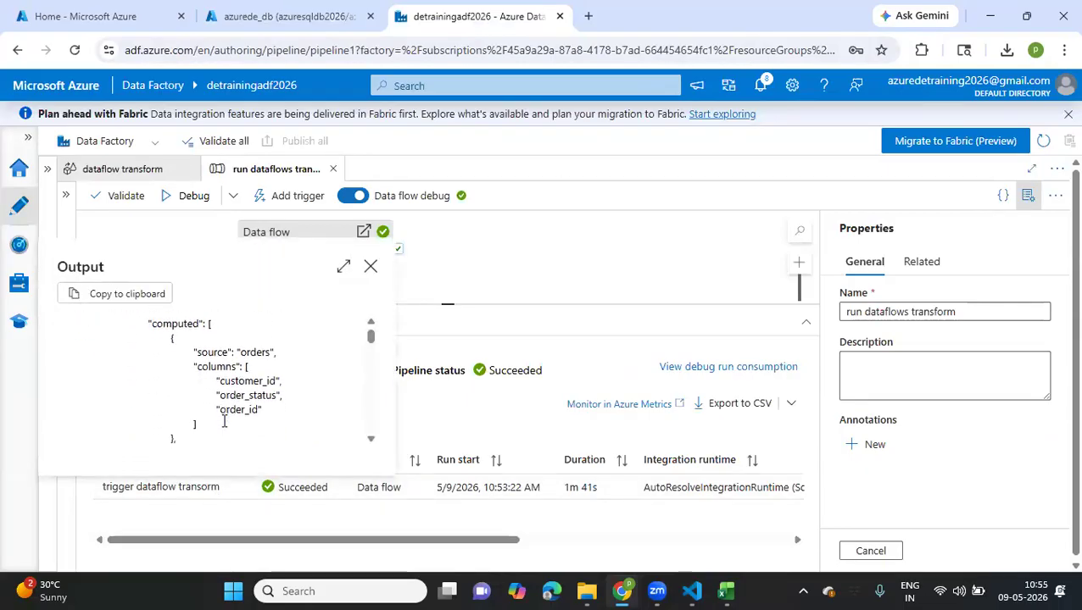
scroll(224, 423, down, 5)
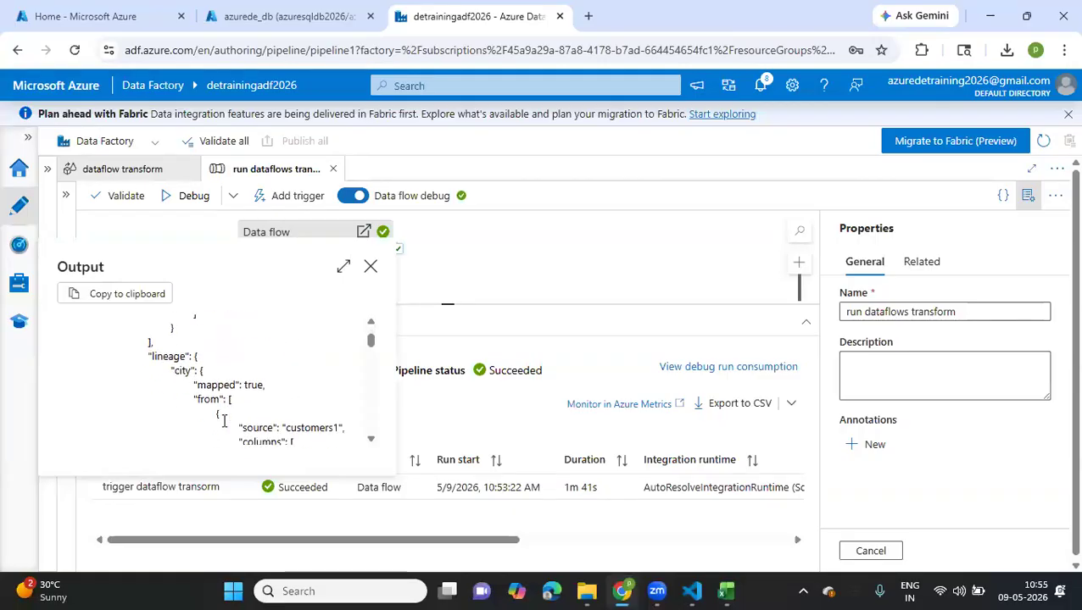
scroll(224, 422, down, 5)
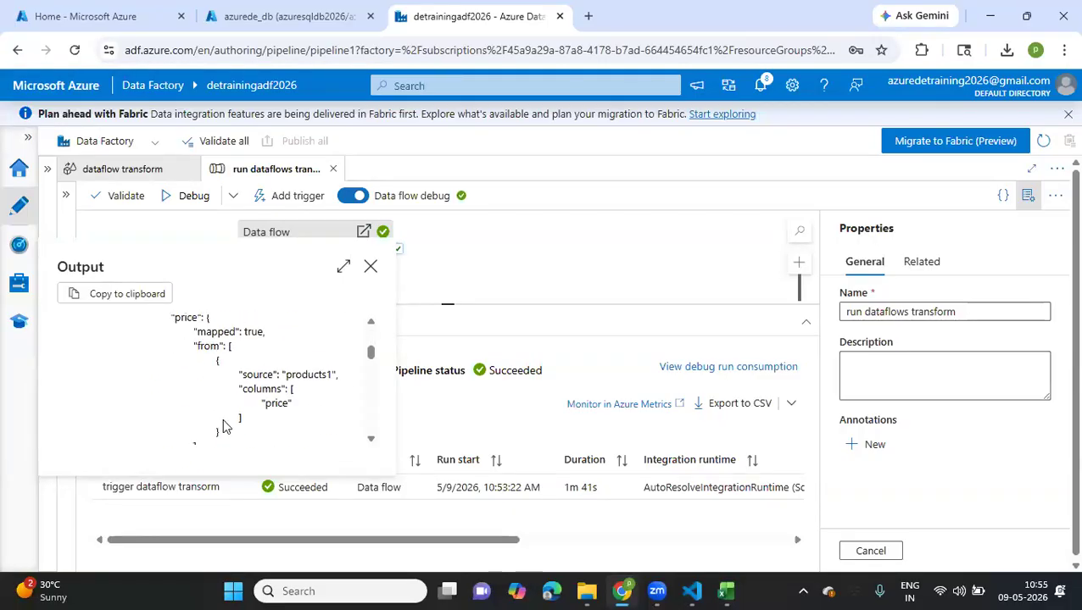
Switch to the azurede_db database, open its query editor and sign in through SQL authentication with the saved username and password
click(288, 17)
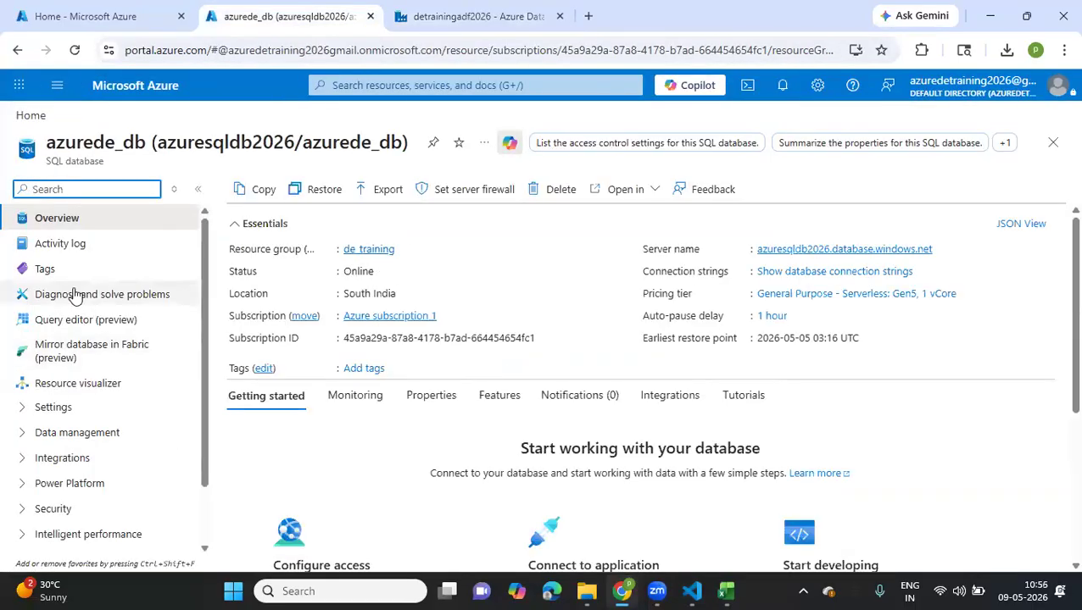
click(73, 319)
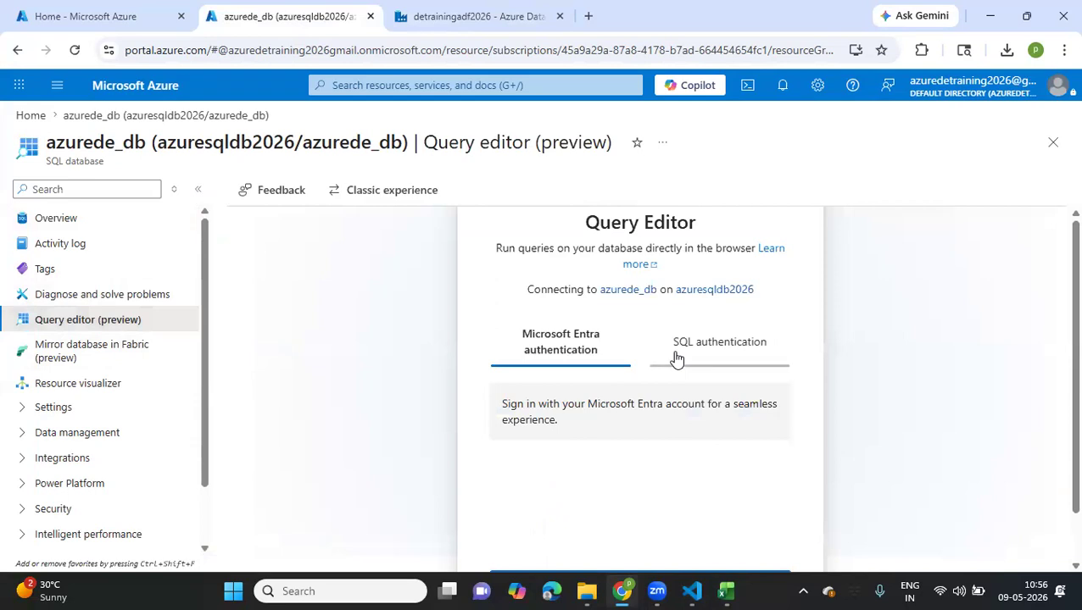
click(677, 358)
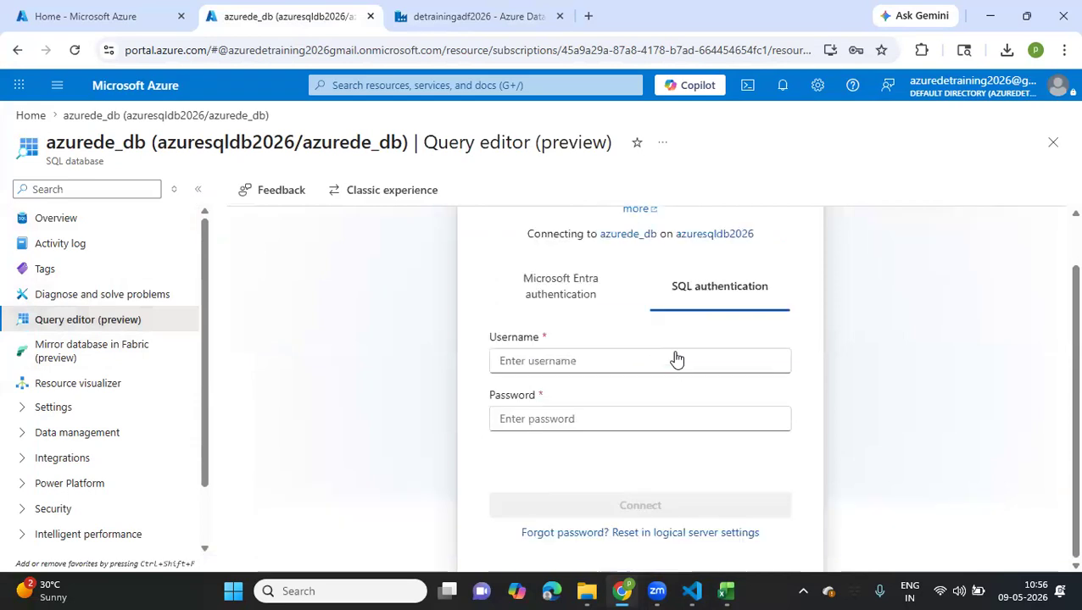
click(583, 291)
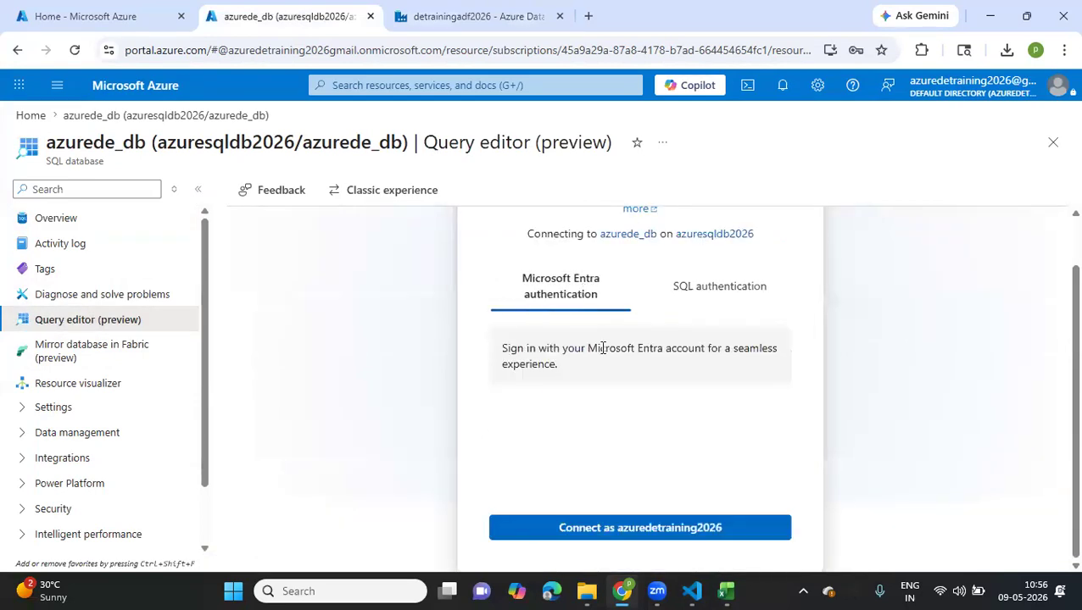
click(713, 290)
click(598, 352)
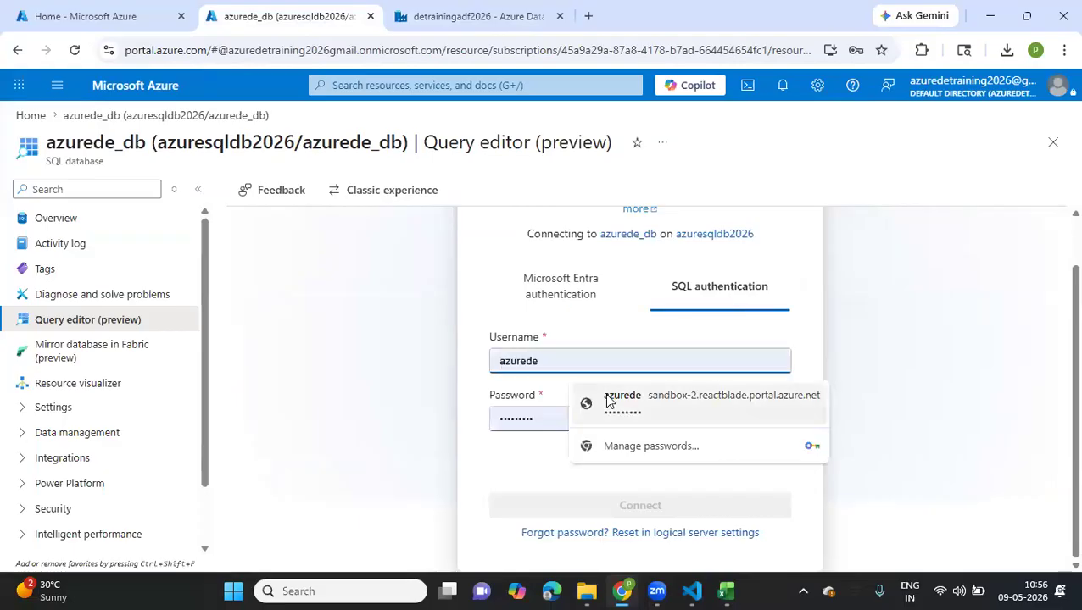
click(607, 401)
click(610, 505)
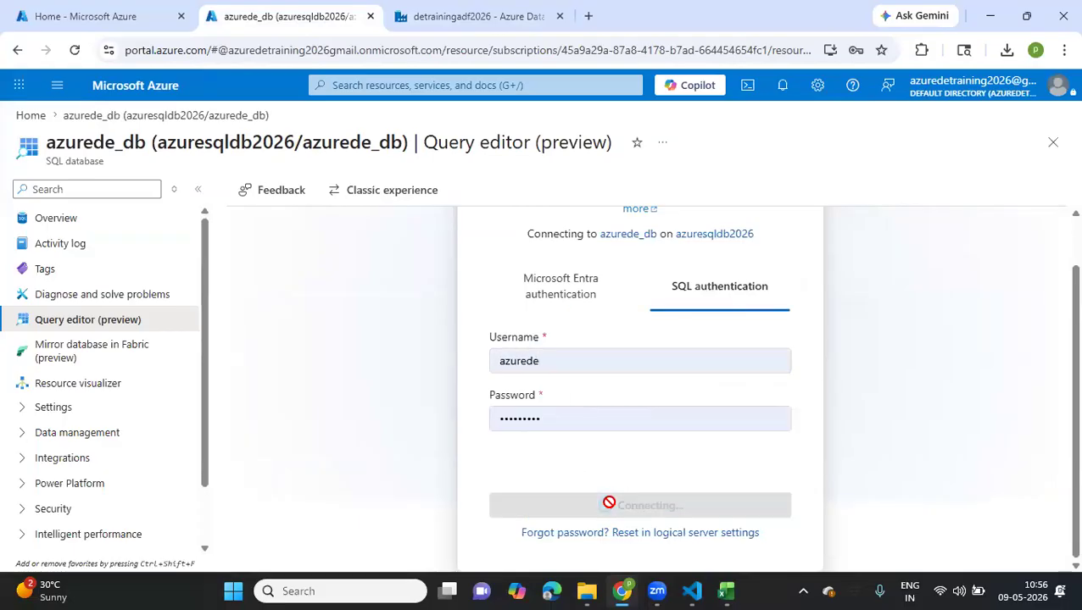
Allowlist the client IP address on server azuresqldb2026 and connect to the database again
scroll(557, 476, down, 1)
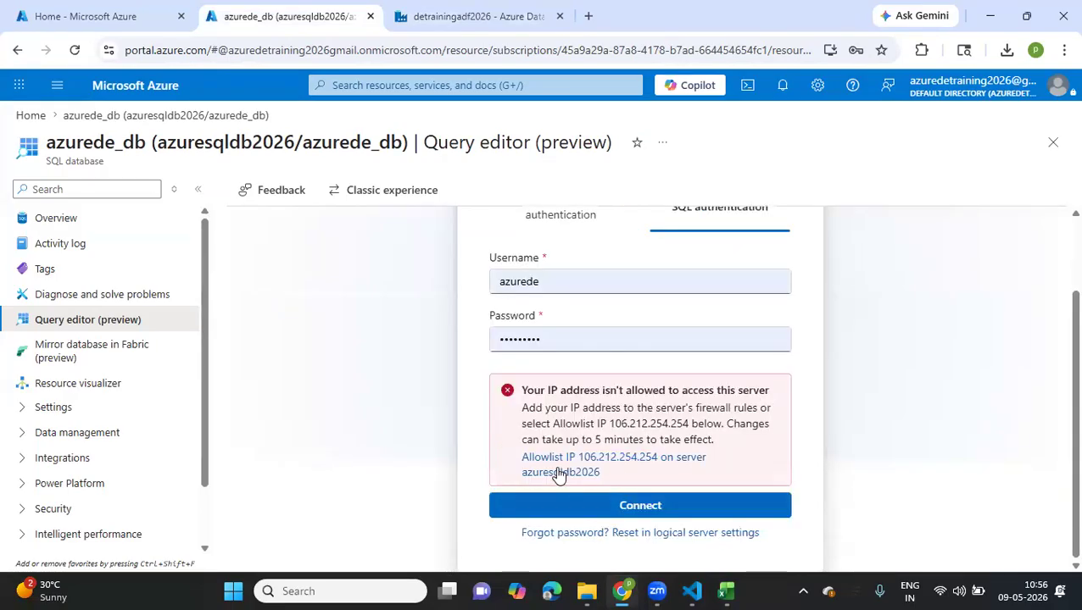
click(557, 473)
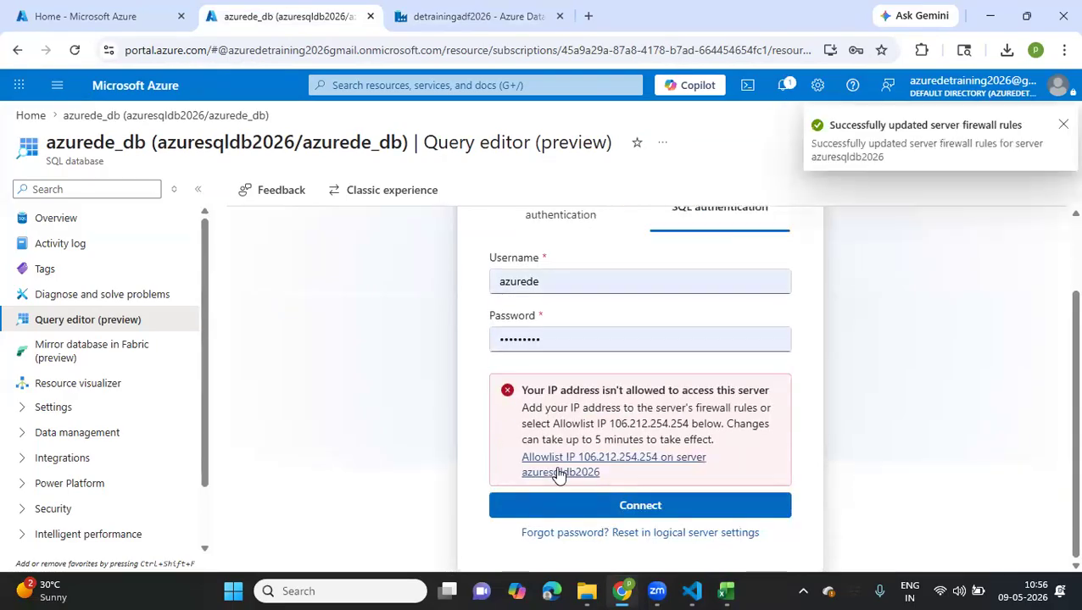
click(531, 507)
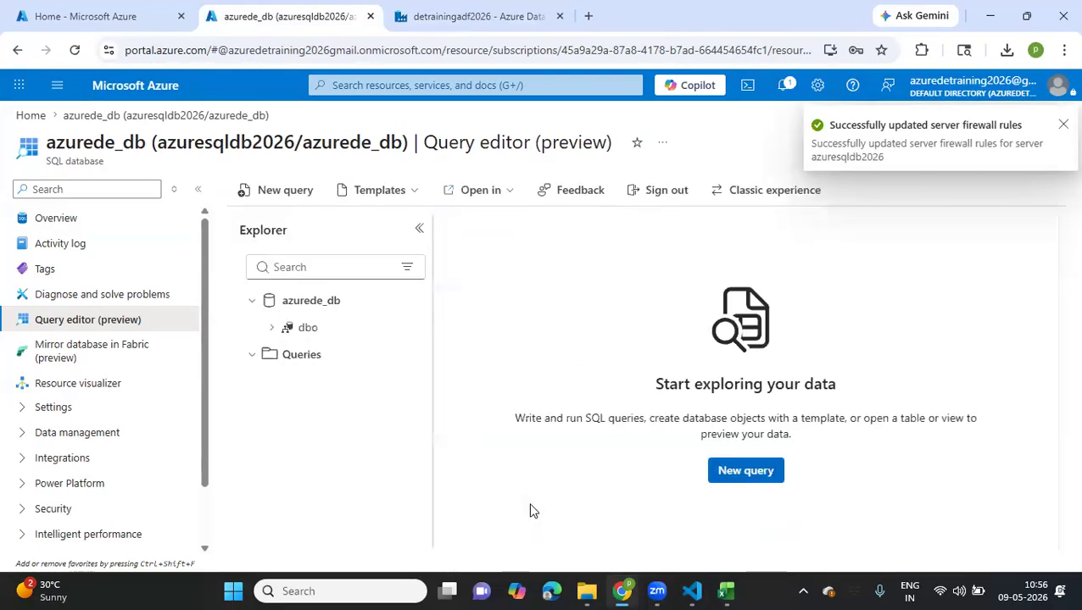
Expand the dbo tables of azurede_db and widen the Explorer so the full table names can be read
click(276, 329)
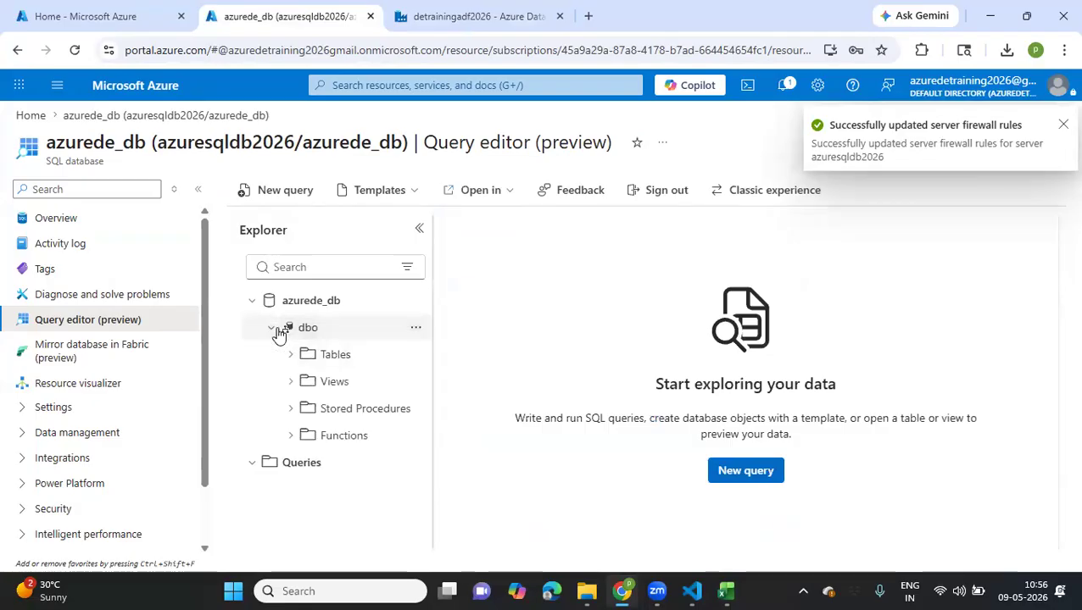
click(290, 354)
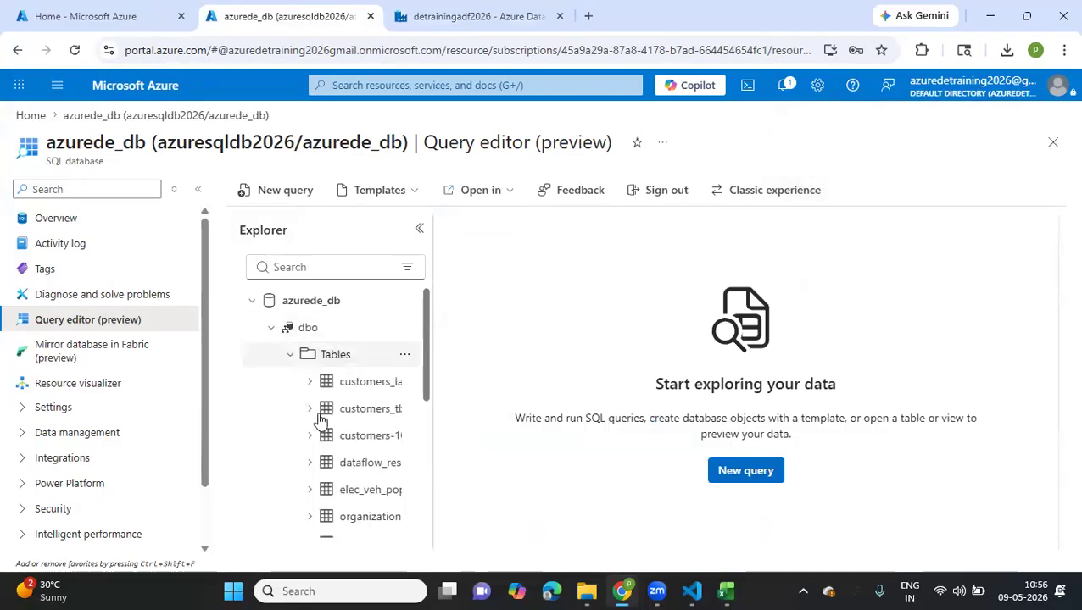
scroll(320, 422, down, 1)
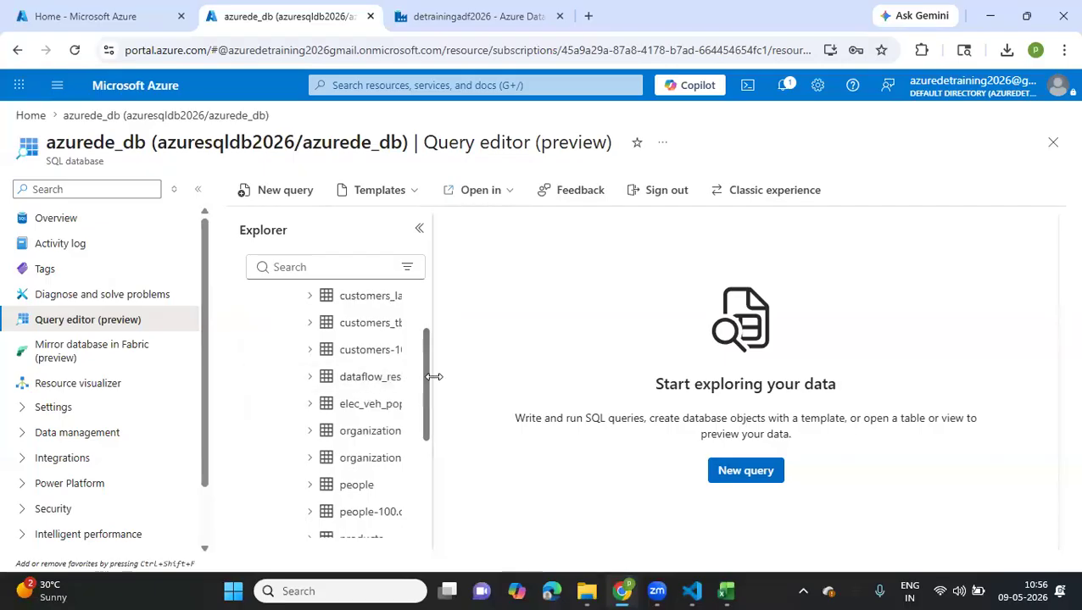
drag(433, 376, 503, 376)
drag(367, 385, 429, 256)
Create and run a query selecting the top 1000 rows of the dataflow_result table
click(295, 194)
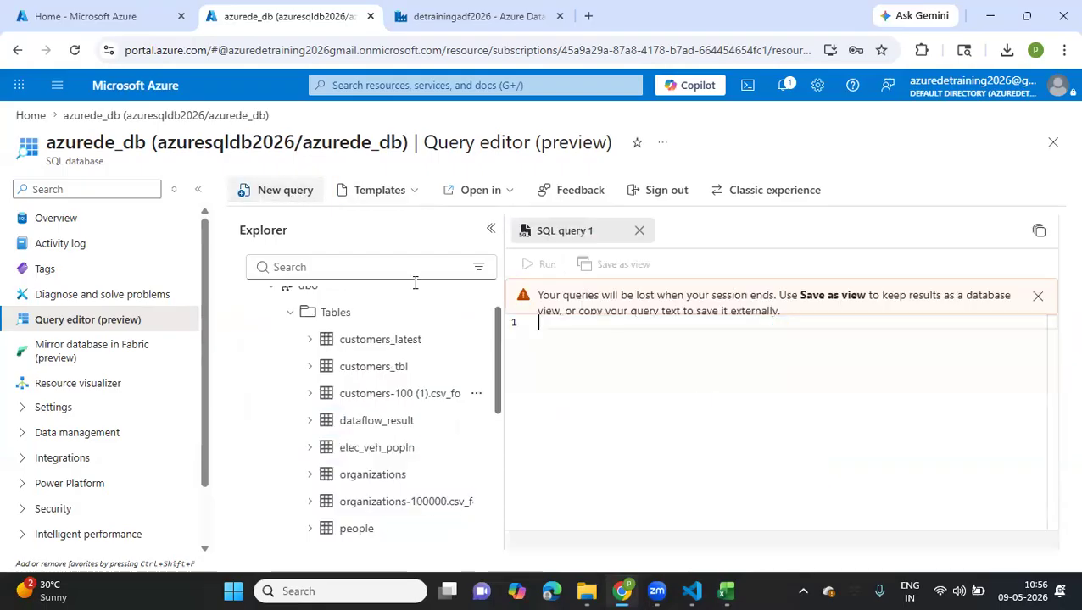
drag(380, 424, 664, 362)
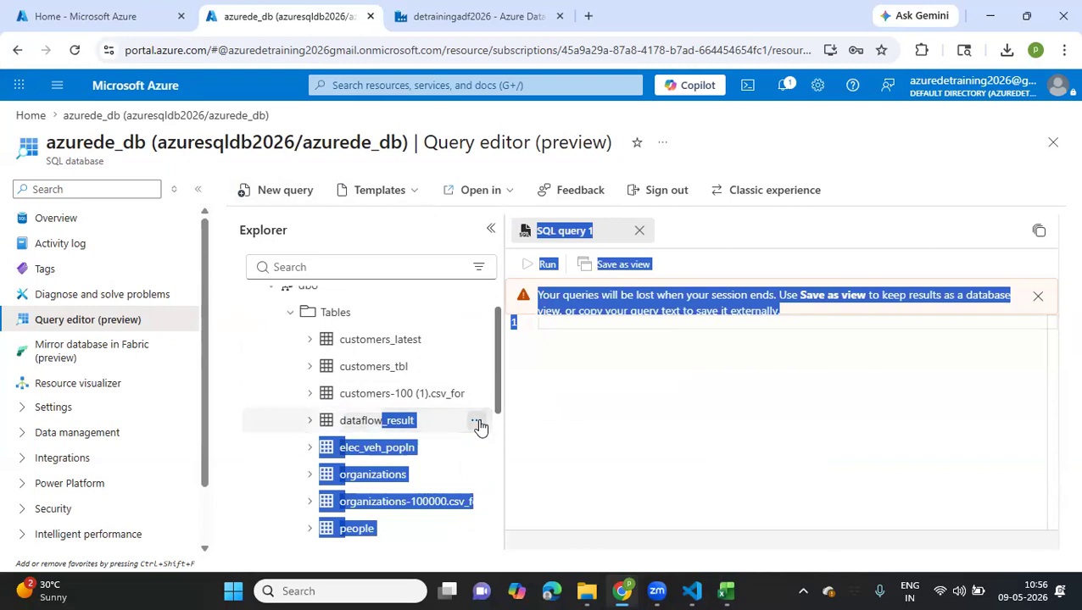
click(477, 424)
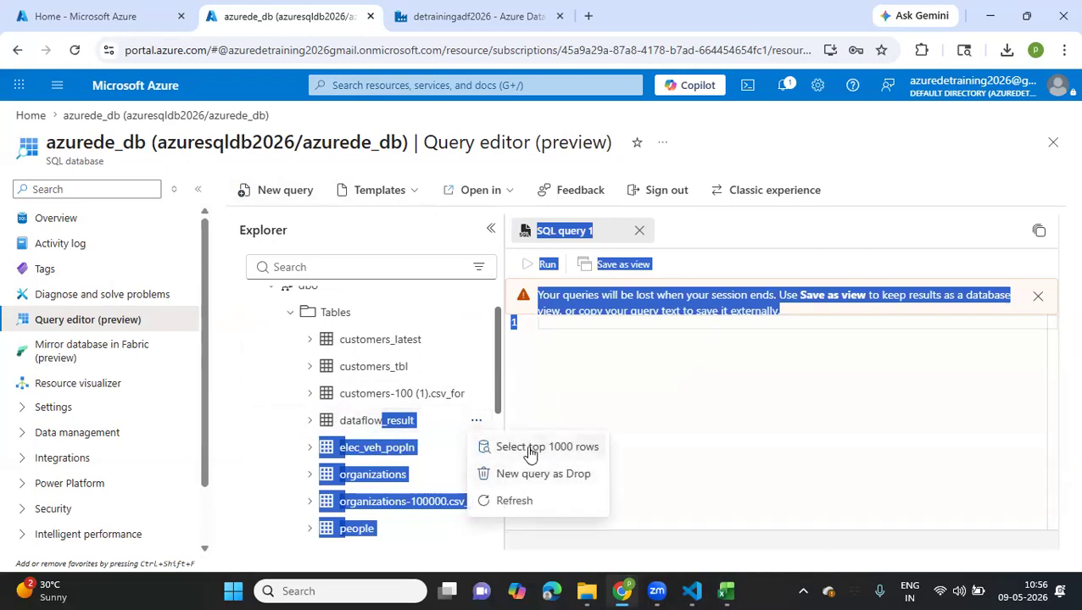
click(529, 449)
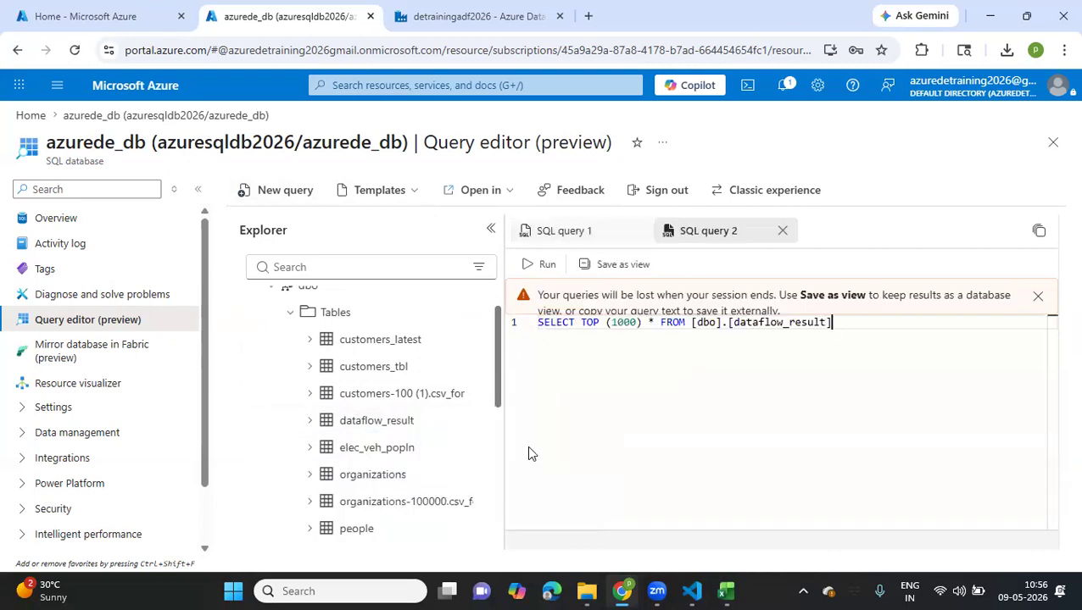
click(529, 266)
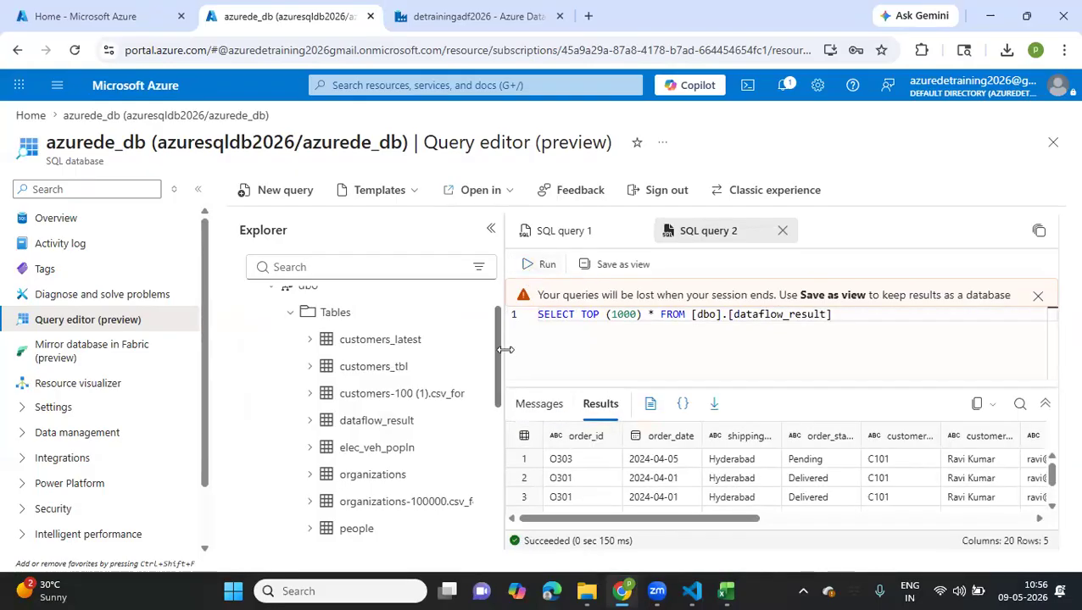
Collapse the Explorer and enlarge the results area to examine the dataflow_result rows
drag(506, 350, 278, 342)
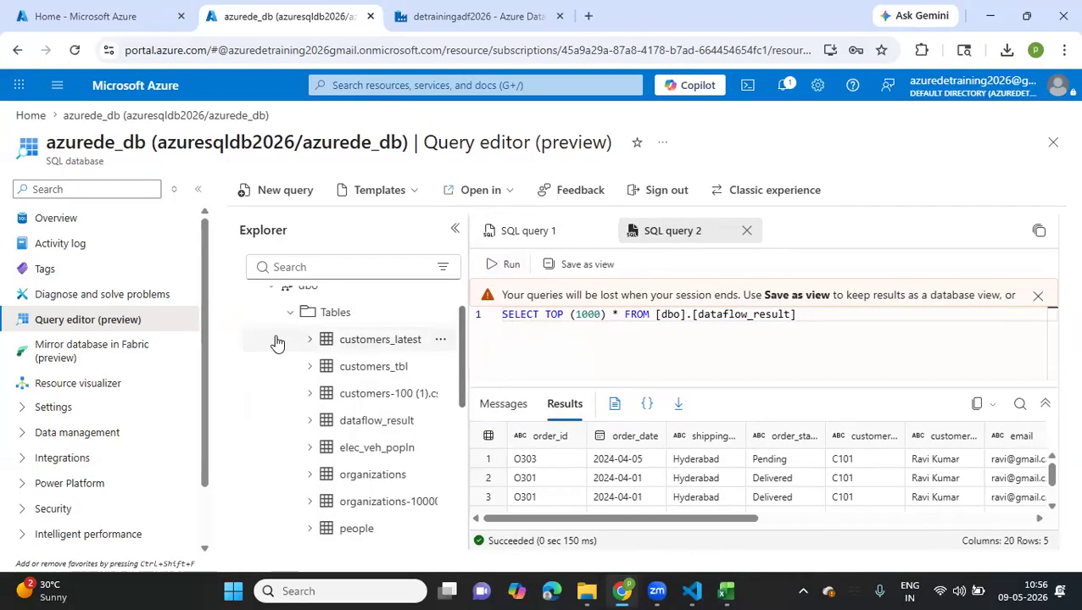
click(454, 229)
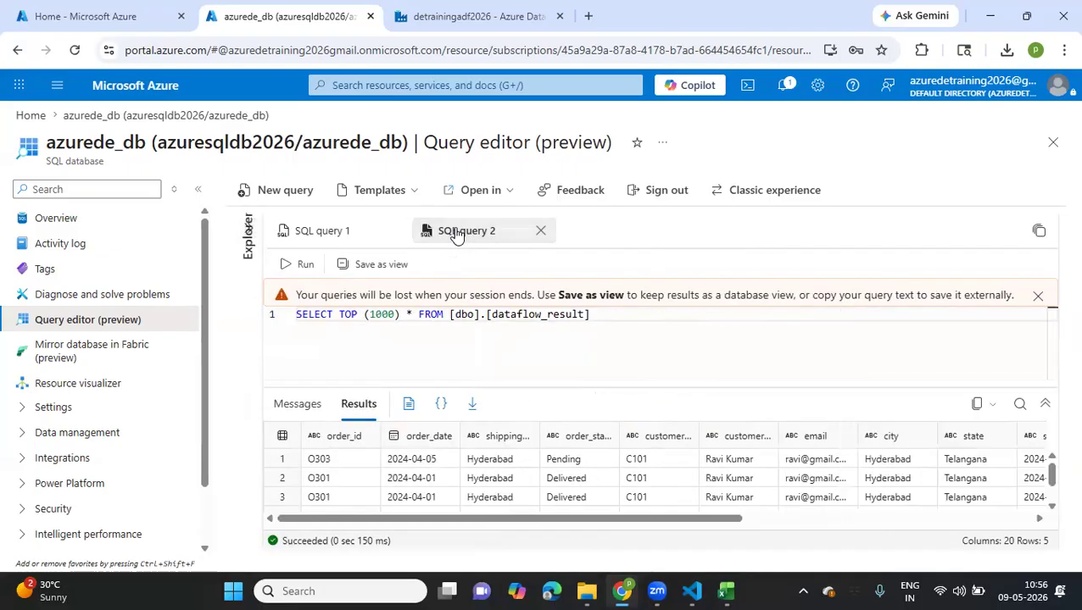
drag(566, 380, 544, 364)
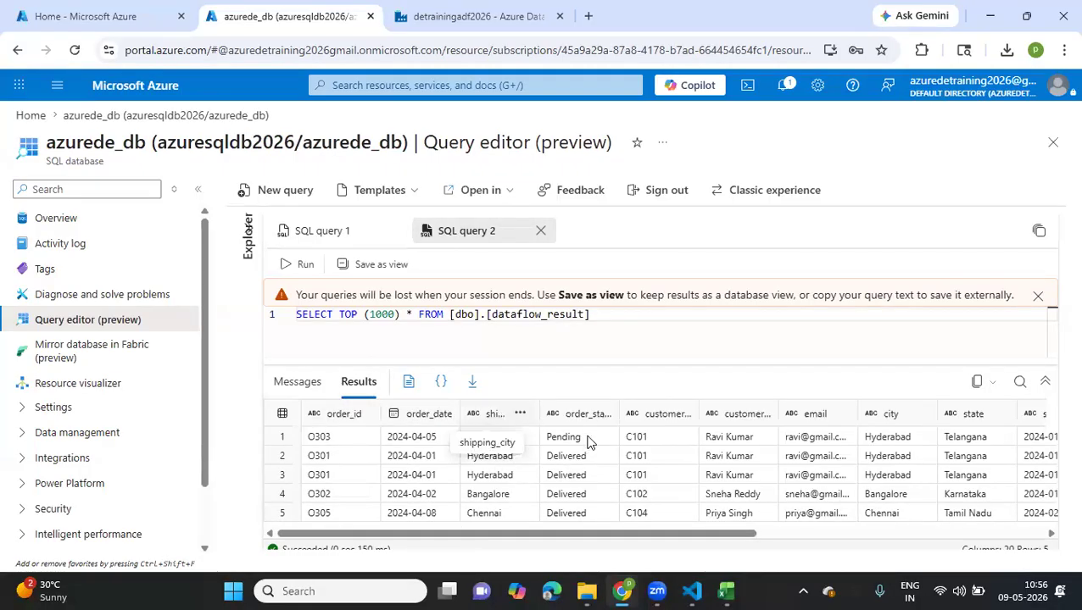
Examine the remaining columns of the dataflow_result rows, through the product details and stock quantity
scroll(683, 496, right, 6)
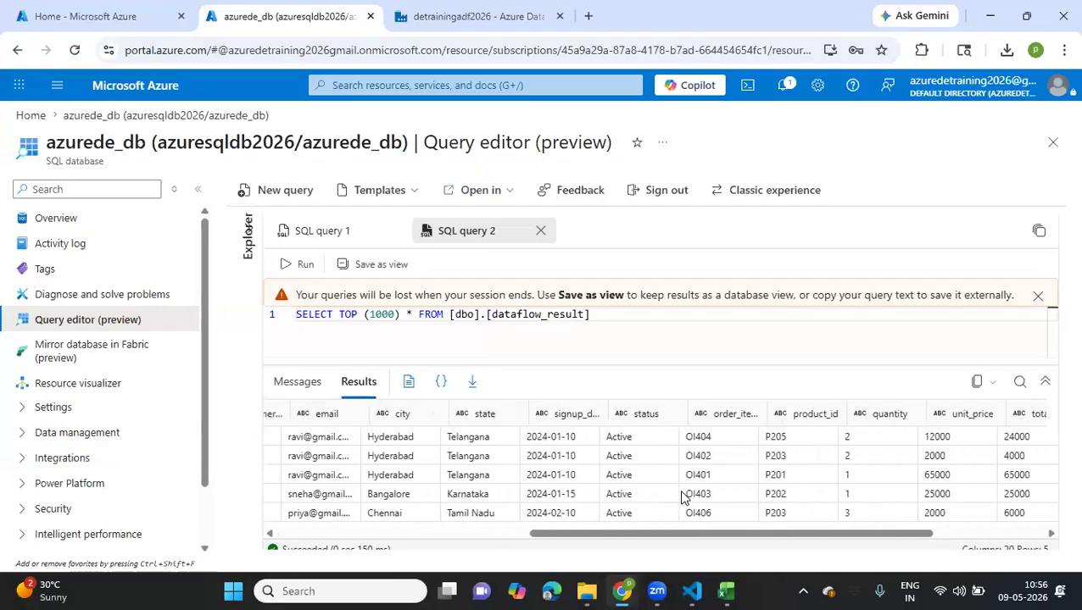
scroll(683, 496, right, 6)
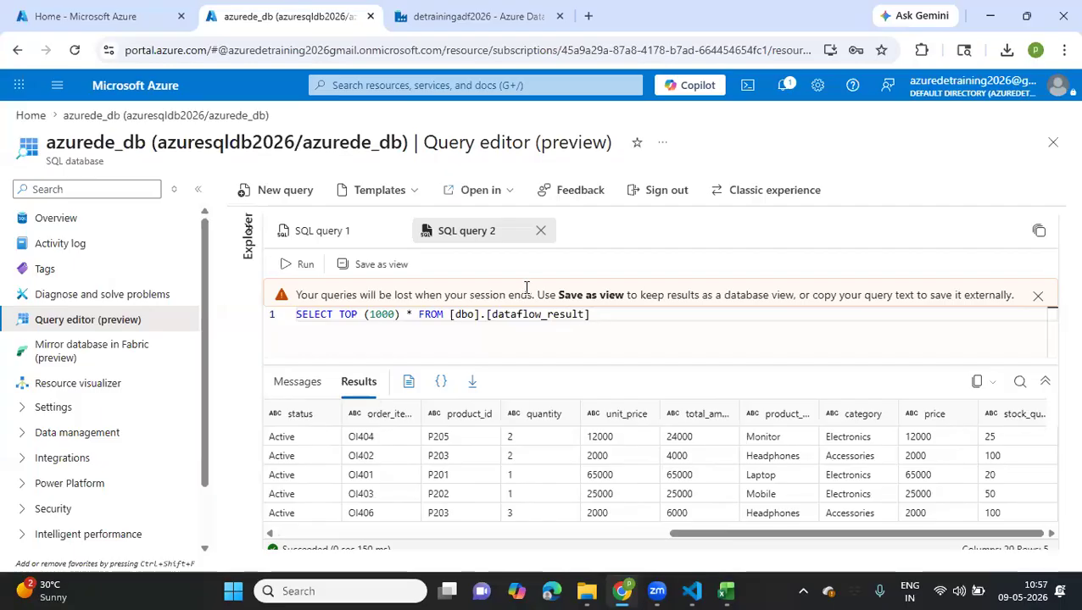
key(ctrl+s)
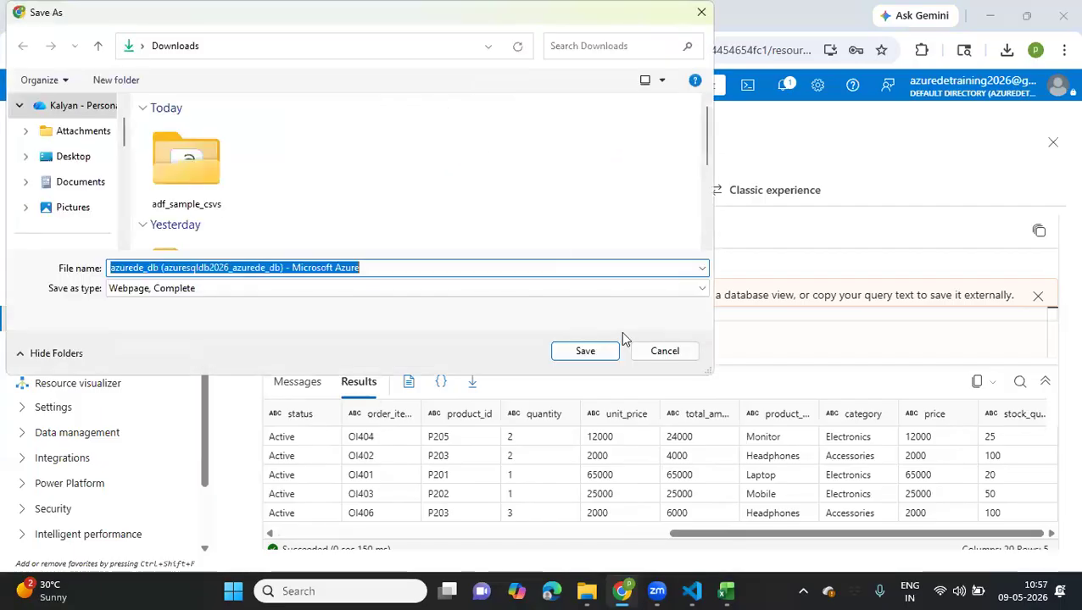
click(650, 353)
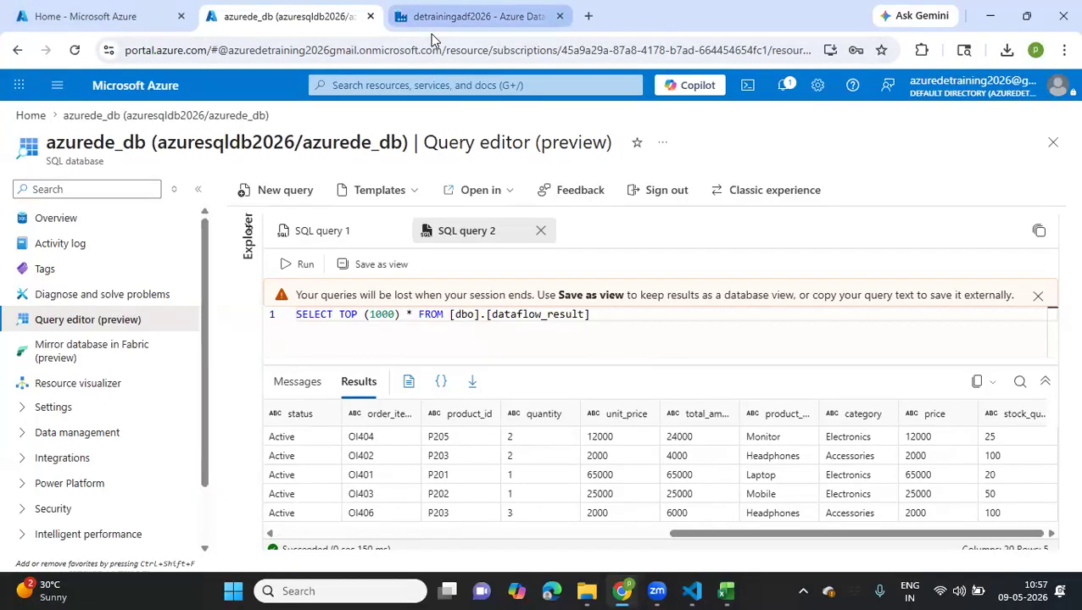
Switch to Azure Data Factory and open the data preview of filterstatus in the dataflow transform data flow
click(475, 16)
click(371, 267)
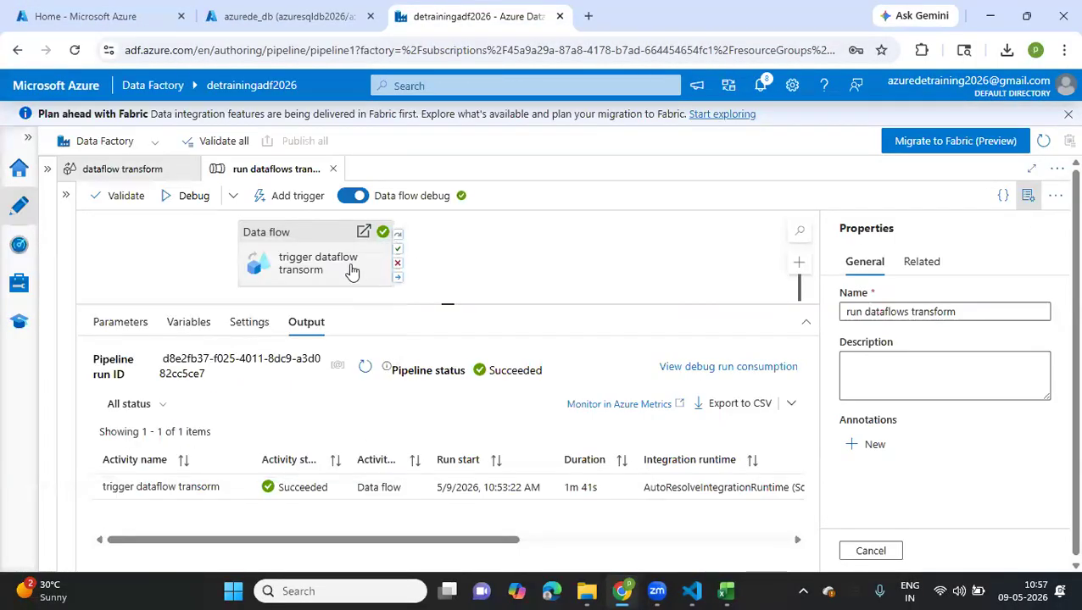
click(122, 170)
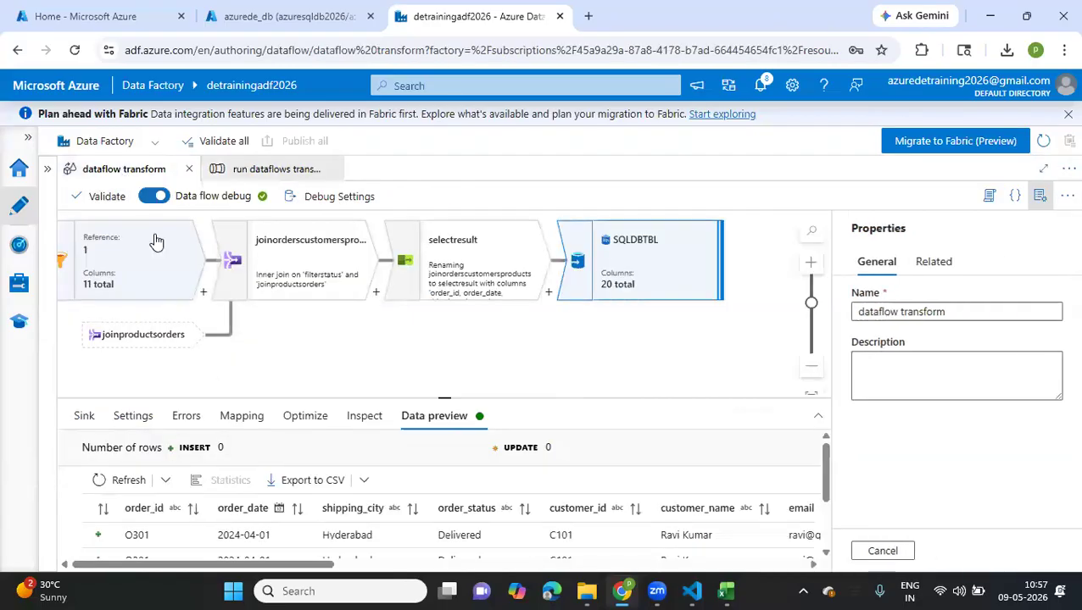
click(131, 267)
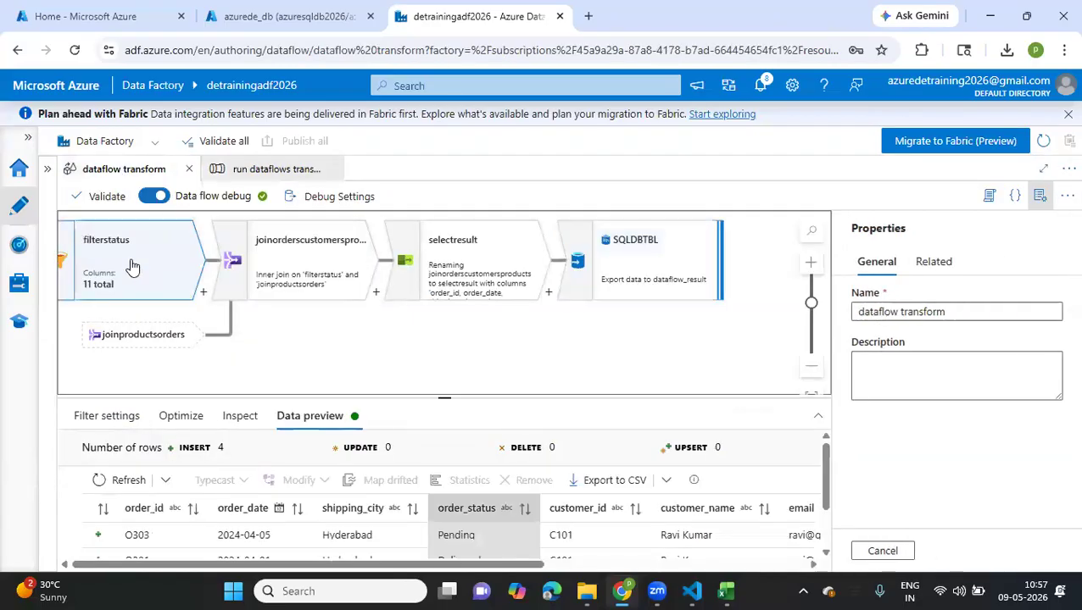
Open the source settings of the orders source, enlarge the settings area and read the explanation of Allow schema drift
scroll(346, 377, left, 10)
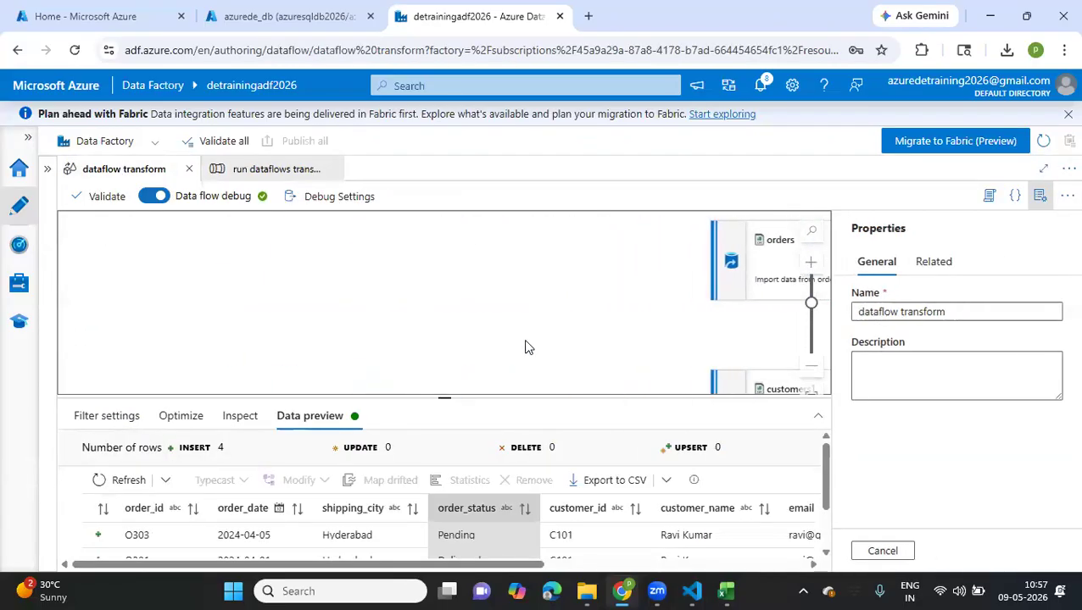
click(768, 301)
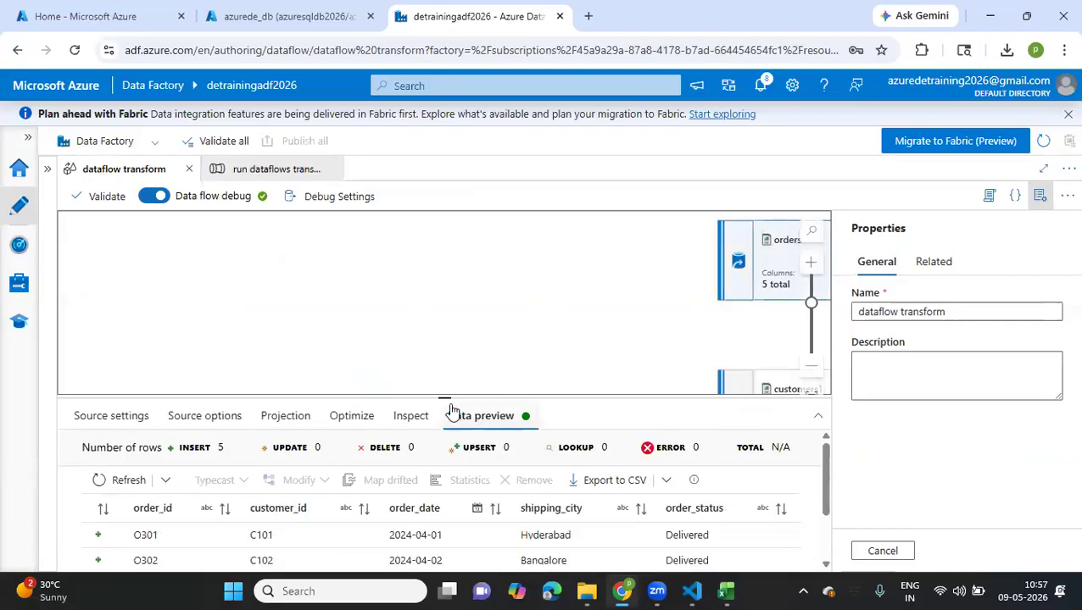
click(117, 416)
drag(447, 395, 447, 340)
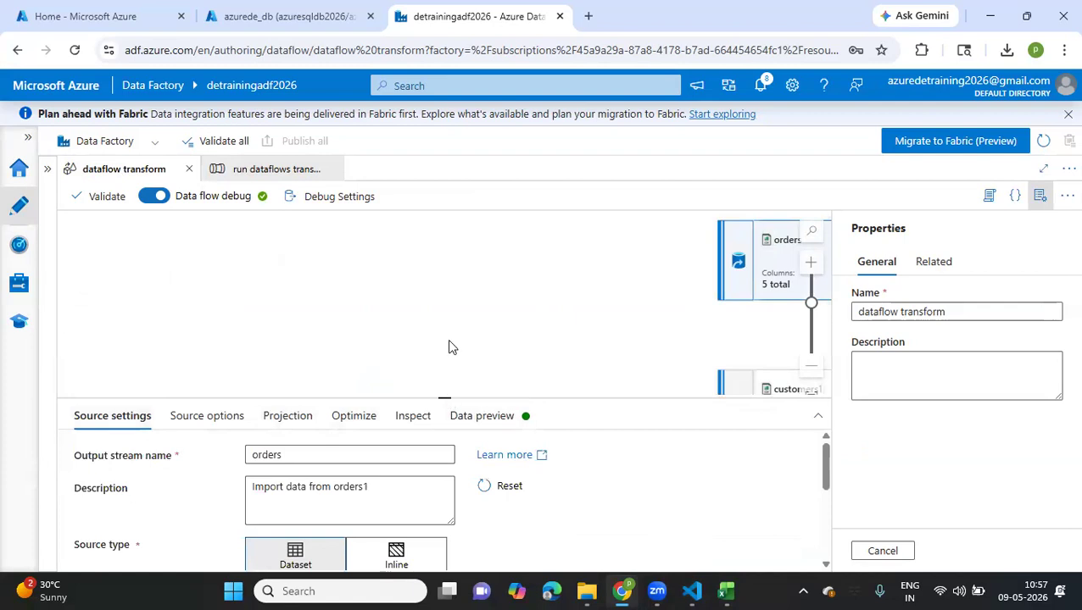
drag(591, 296, 201, 250)
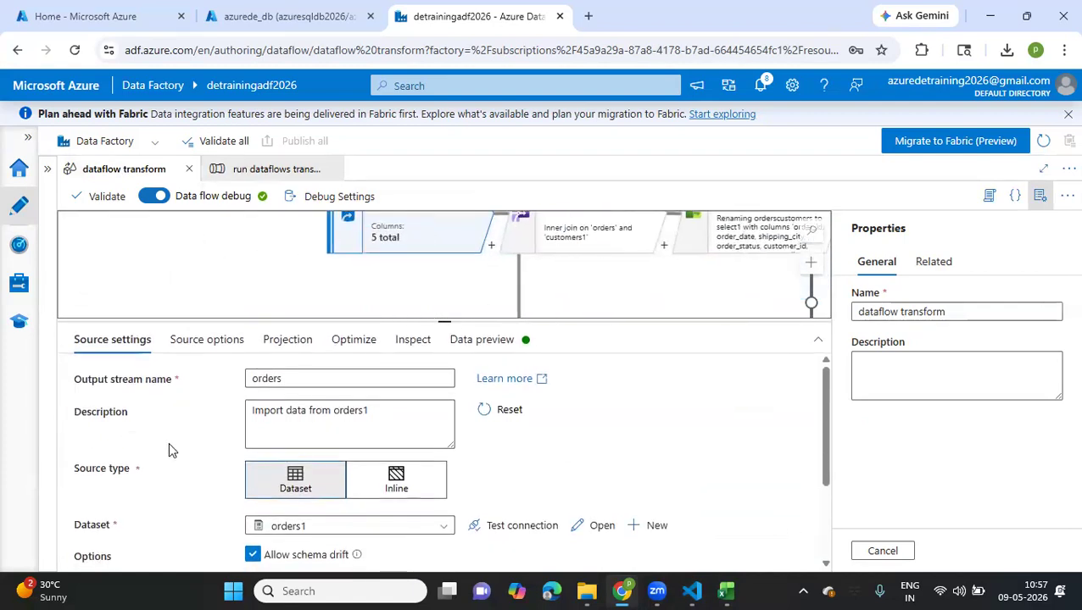
scroll(170, 449, down, 2)
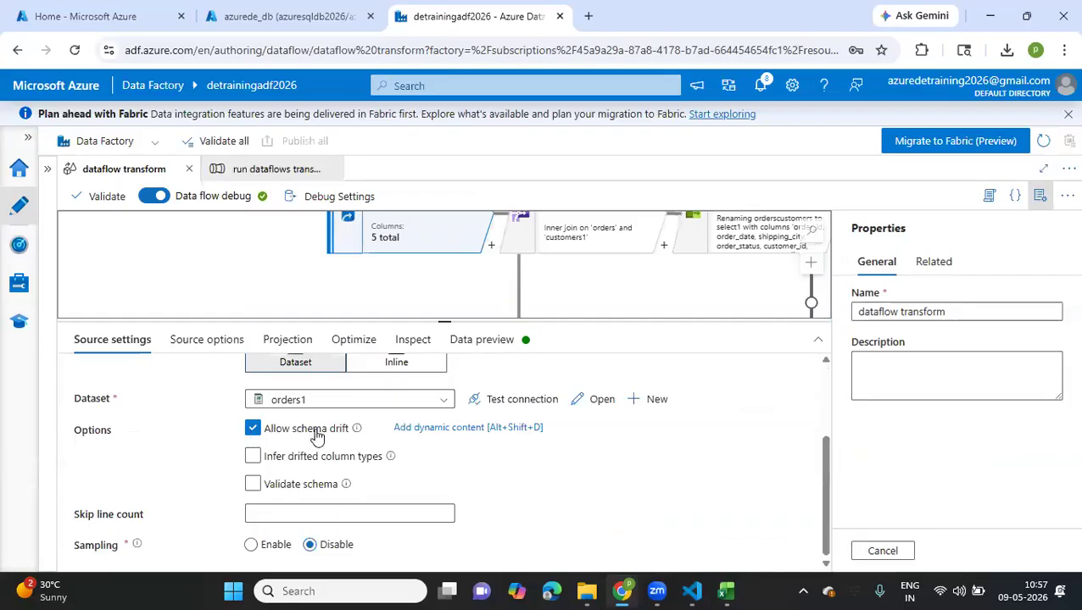
mouse_move(357, 433)
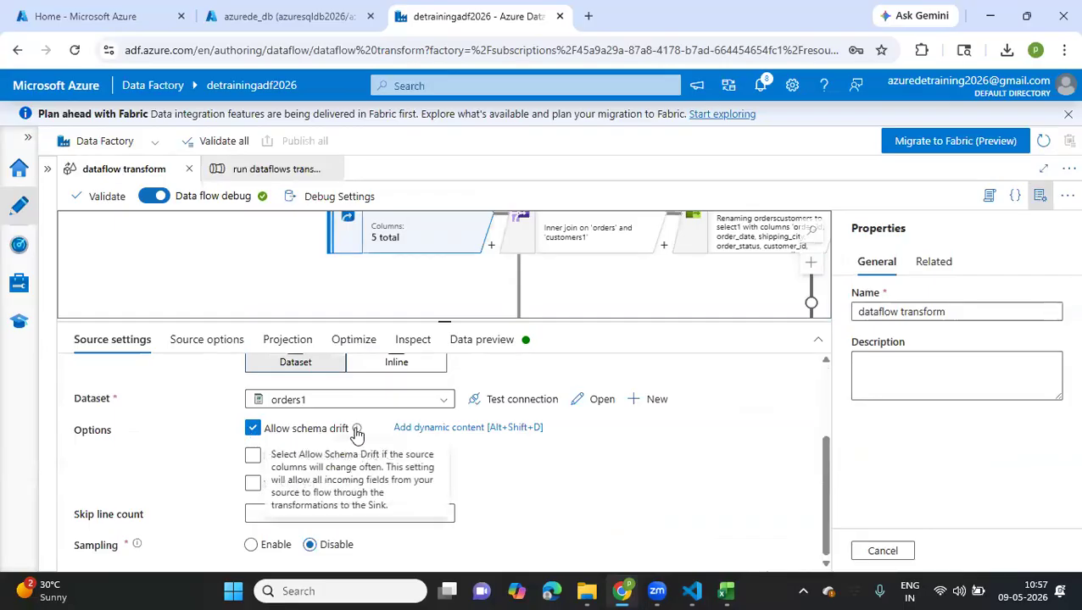
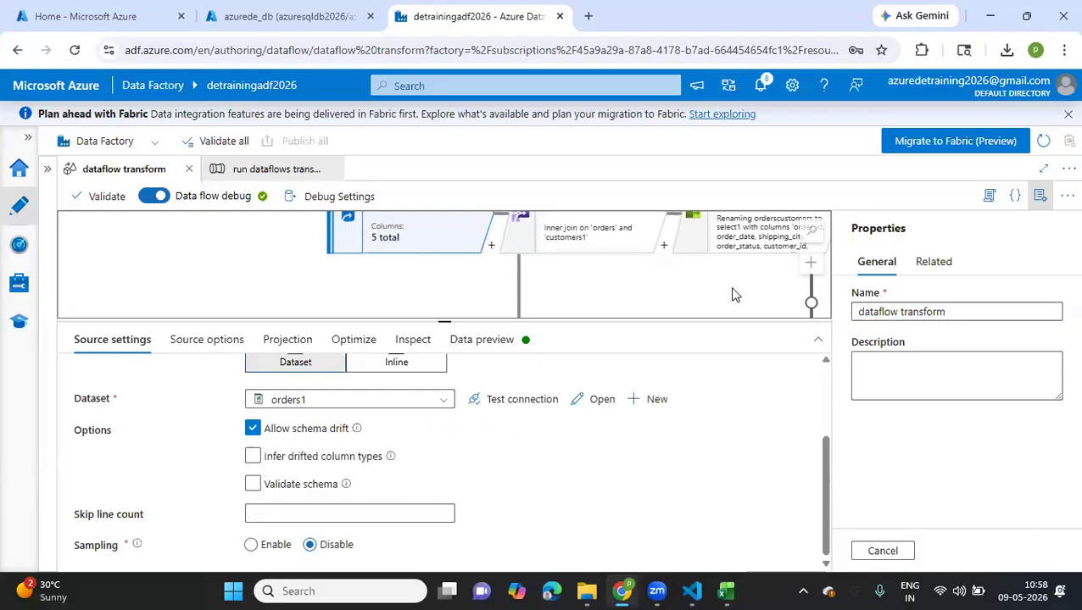
Enable Infer drifted column types for the orders source
click(253, 458)
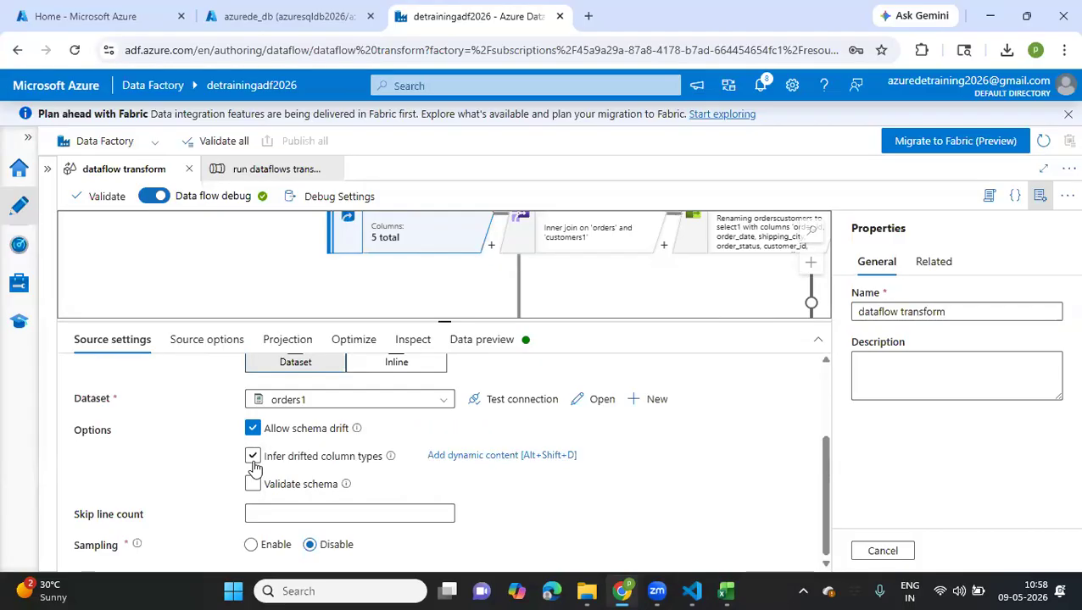
click(252, 458)
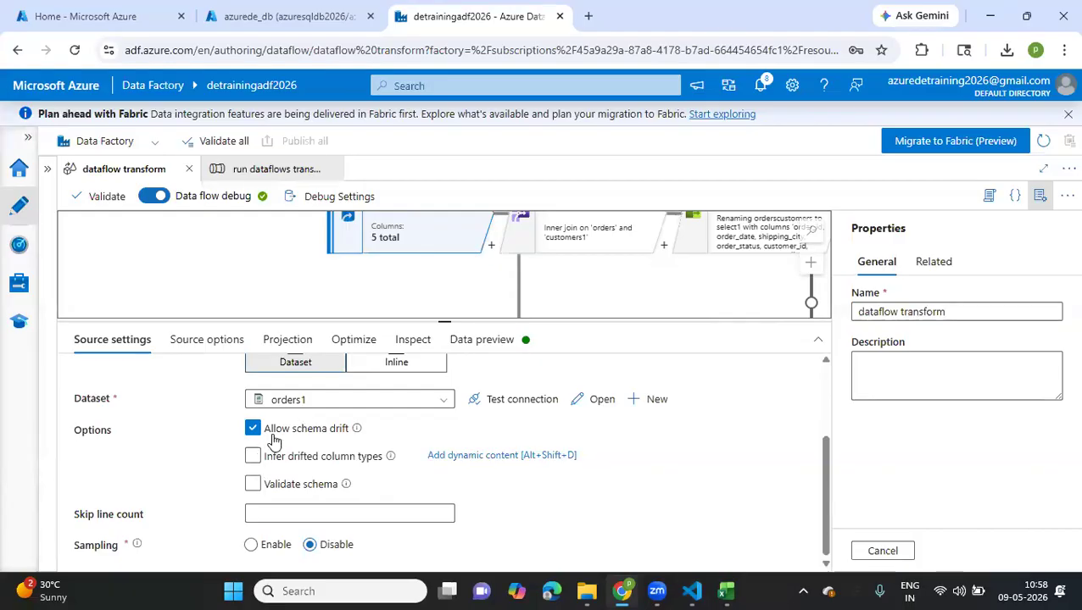
click(253, 458)
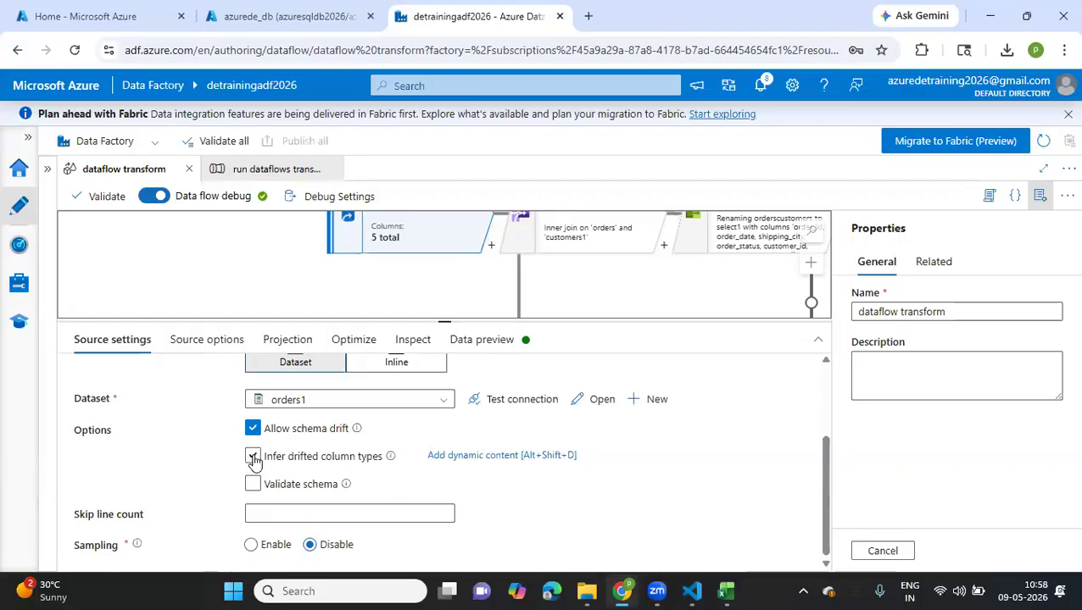
click(252, 457)
click(253, 456)
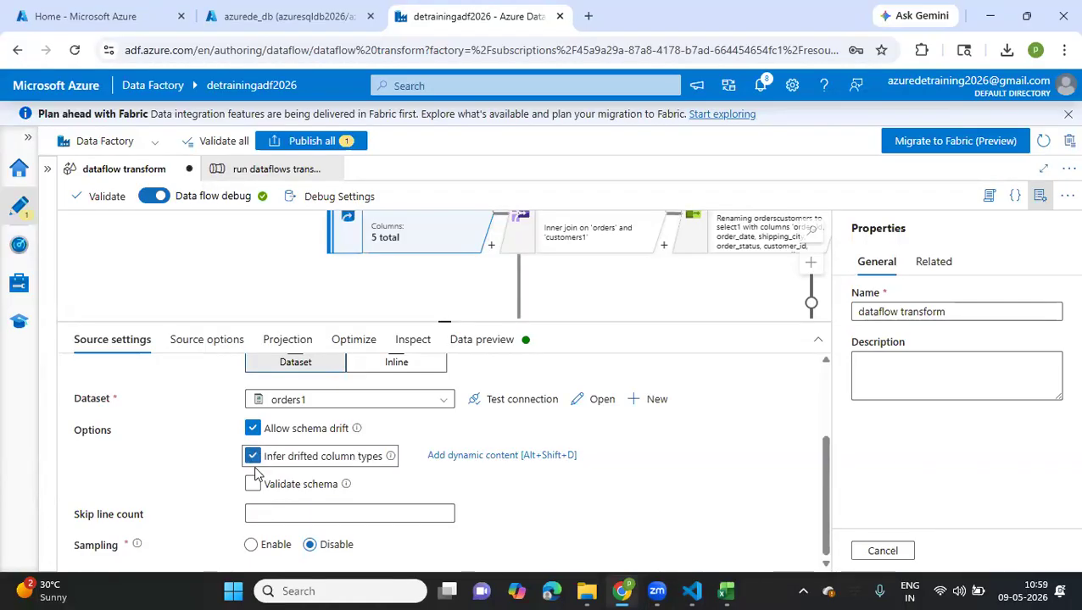
Try Validate schema with Allow schema drift on and off, then restore both options to their original state
click(254, 486)
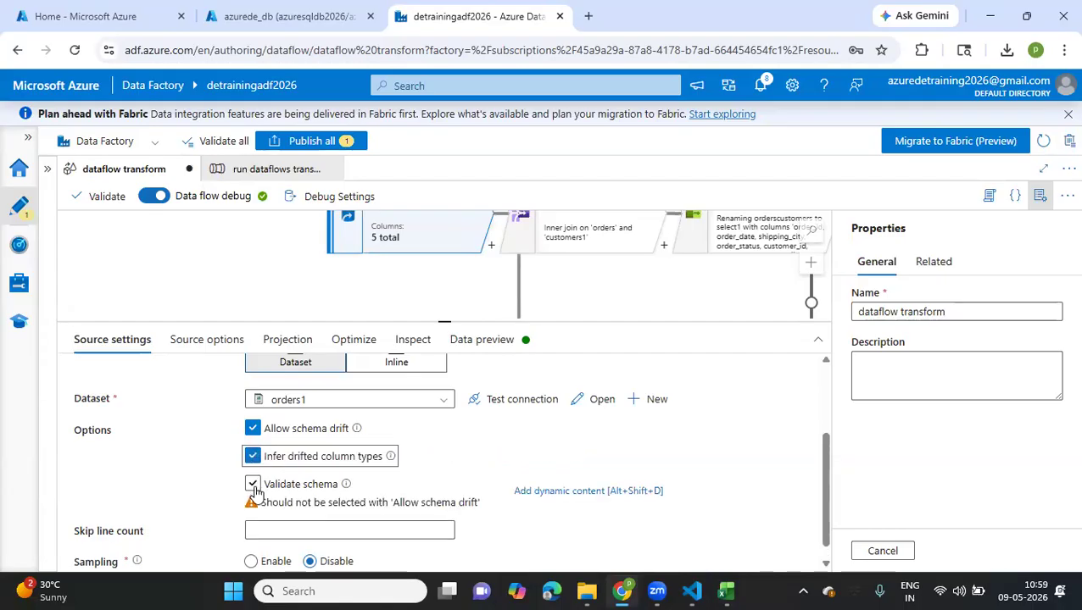
click(253, 485)
click(254, 485)
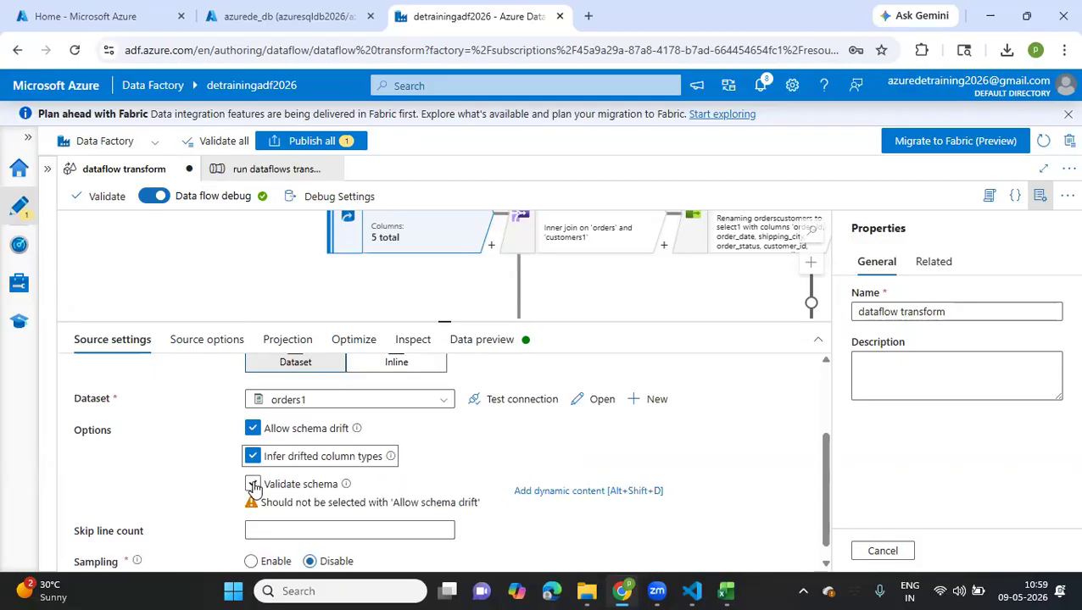
click(252, 429)
click(253, 484)
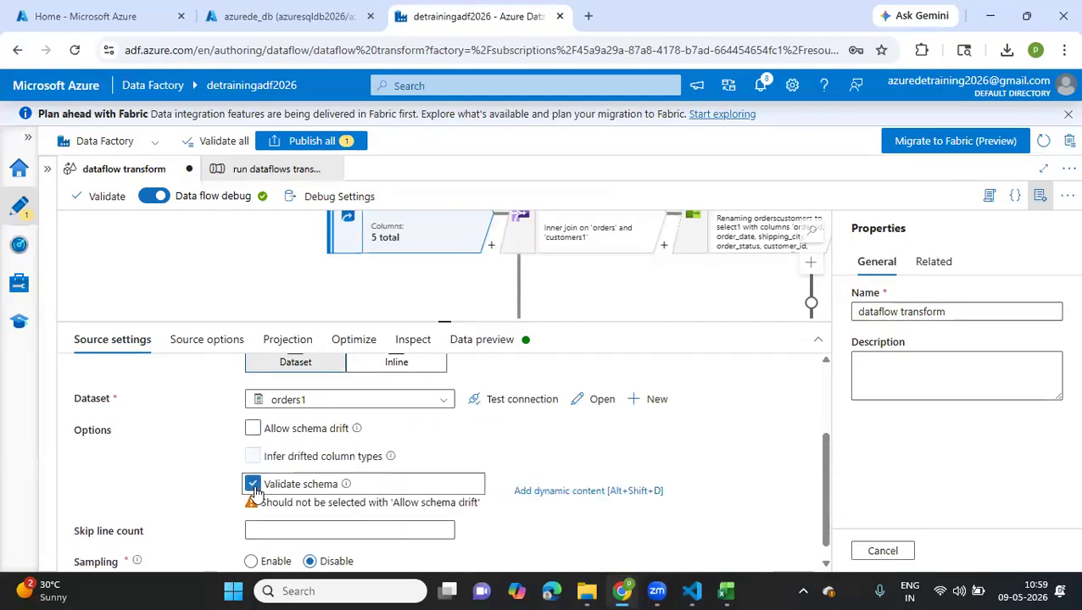
click(253, 429)
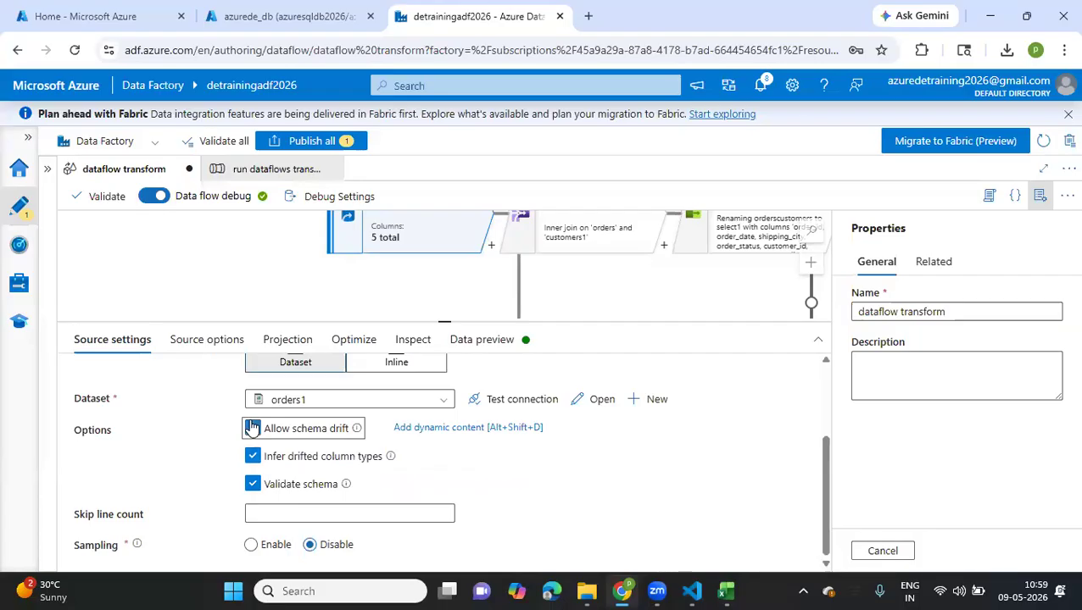
click(252, 484)
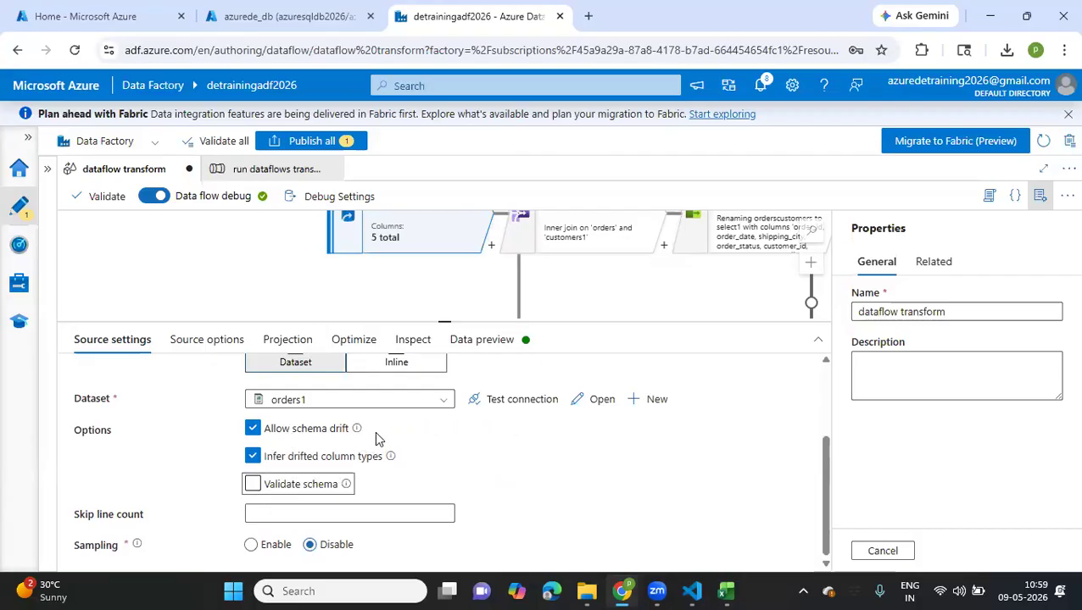
scroll(375, 431, up, 2)
scroll(375, 430, down, 3)
scroll(375, 431, up, 3)
drag(290, 265, 119, 297)
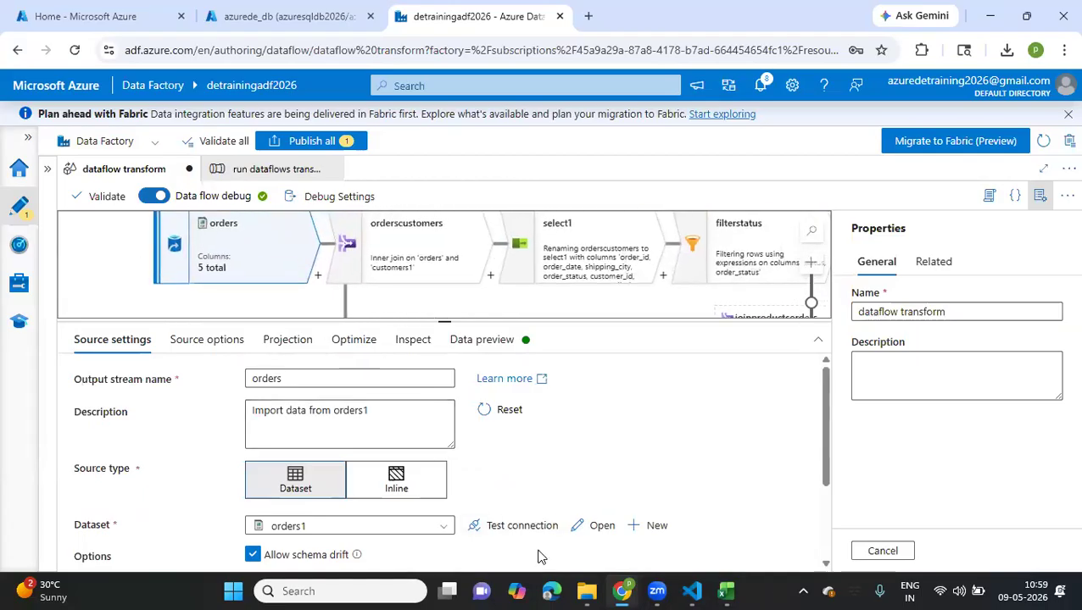
Switch to Notepad++ and create a new blank document
click(356, 590)
text(note)
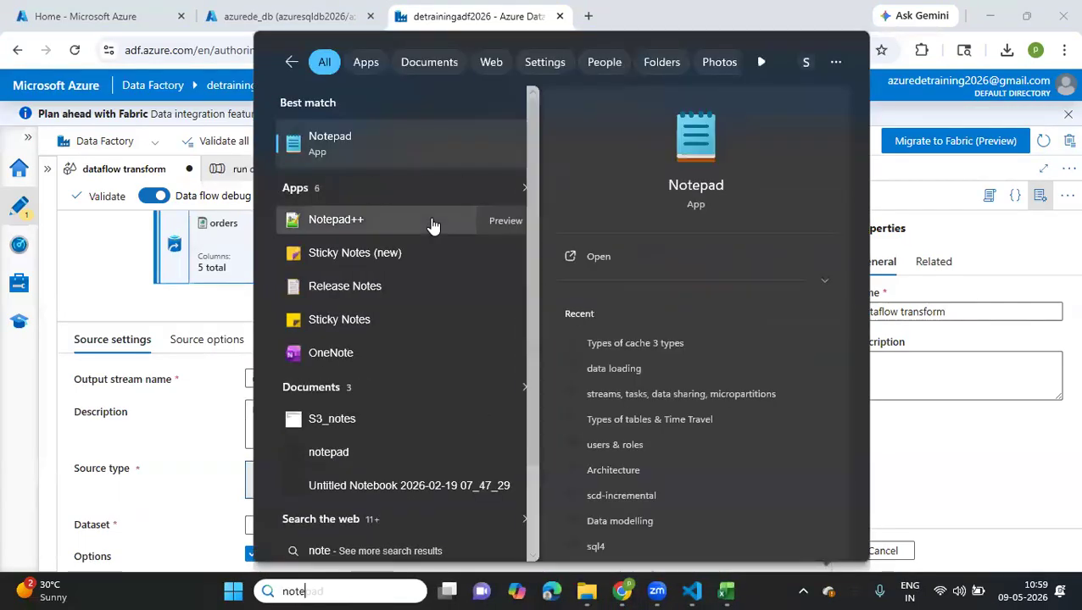
click(389, 225)
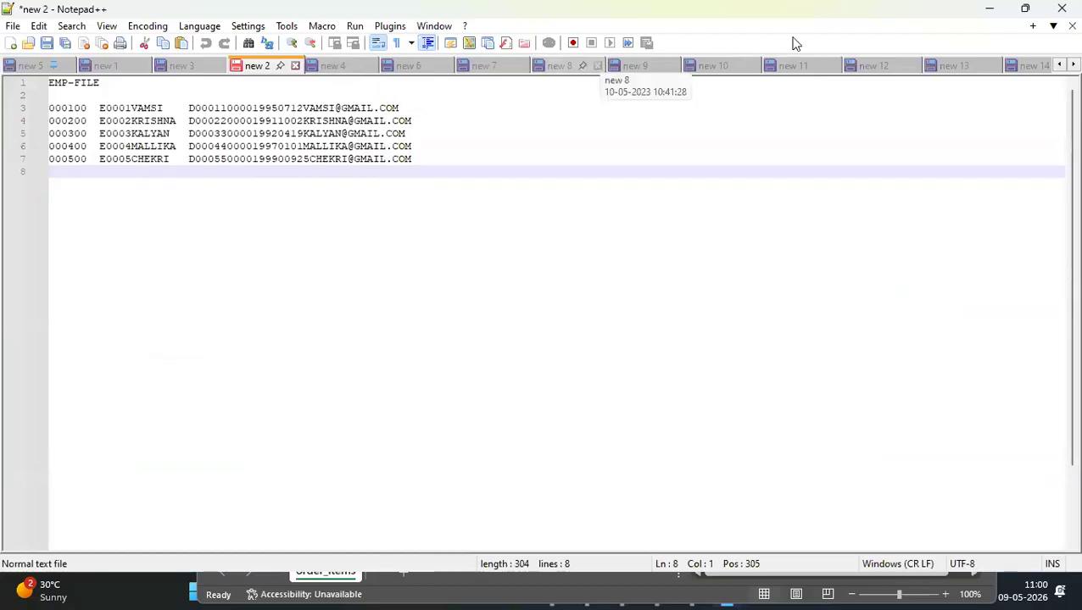
click(966, 65)
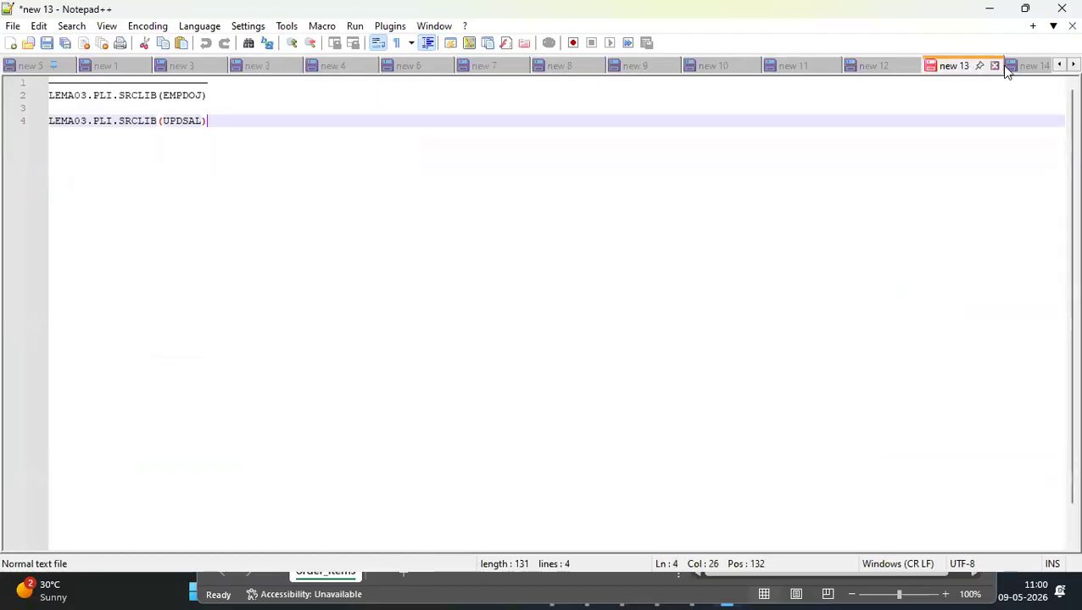
click(1041, 68)
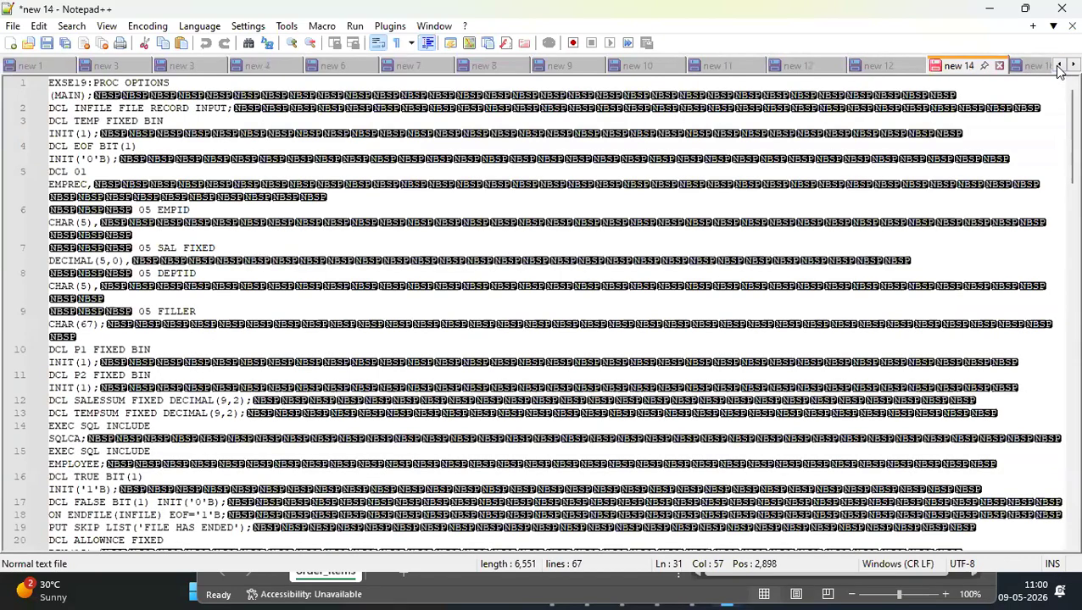
scroll(1055, 68, down, 3)
scroll(1058, 69, down, 10)
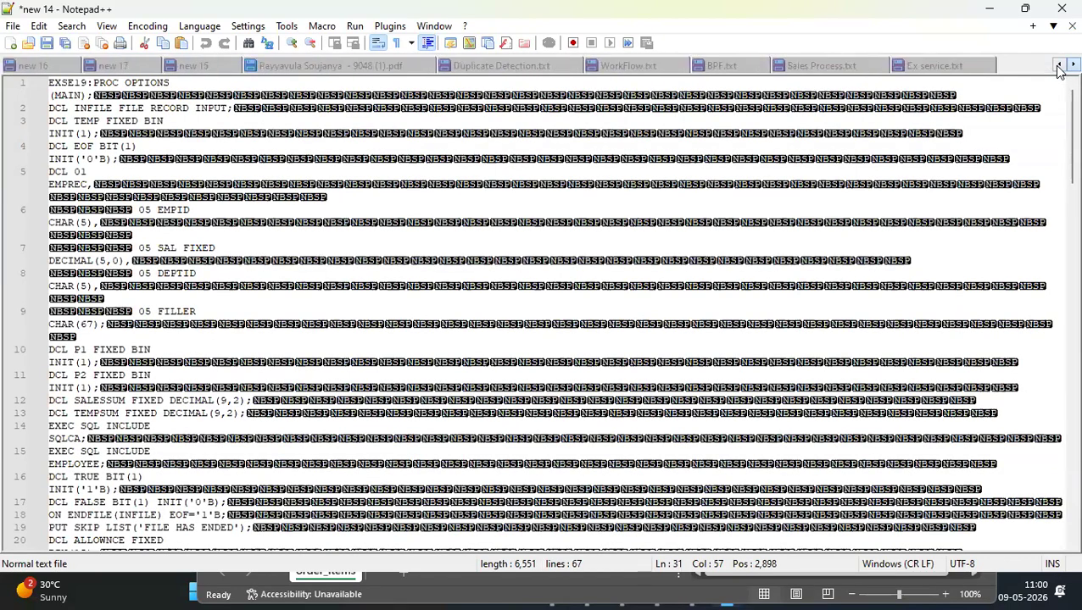
double_click(1002, 64)
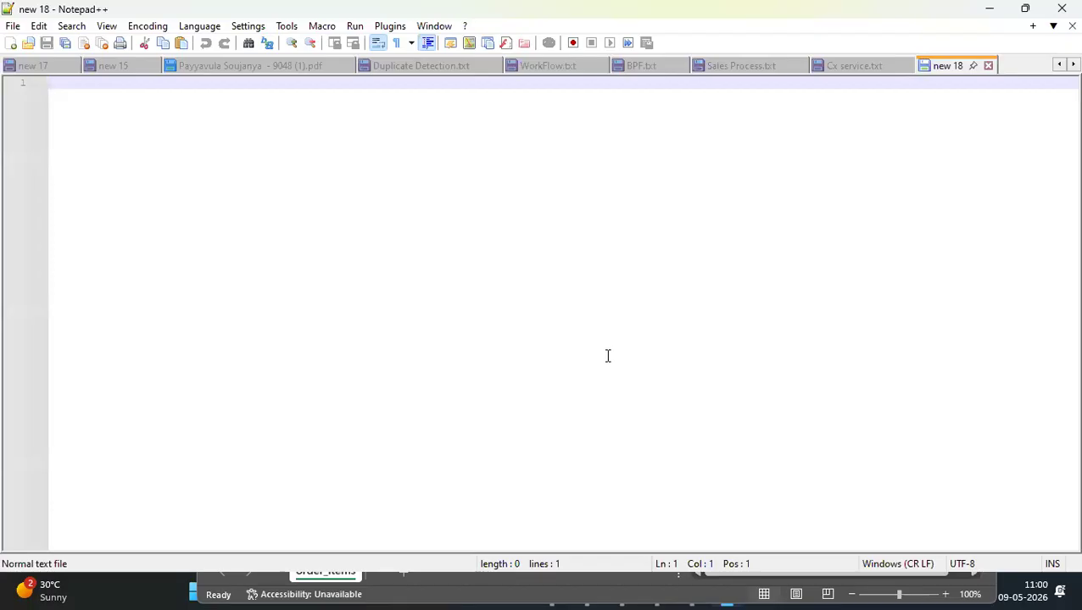
Start the JSON text with a "data" key that opens an array and its first object: {"data": [{
text((data)
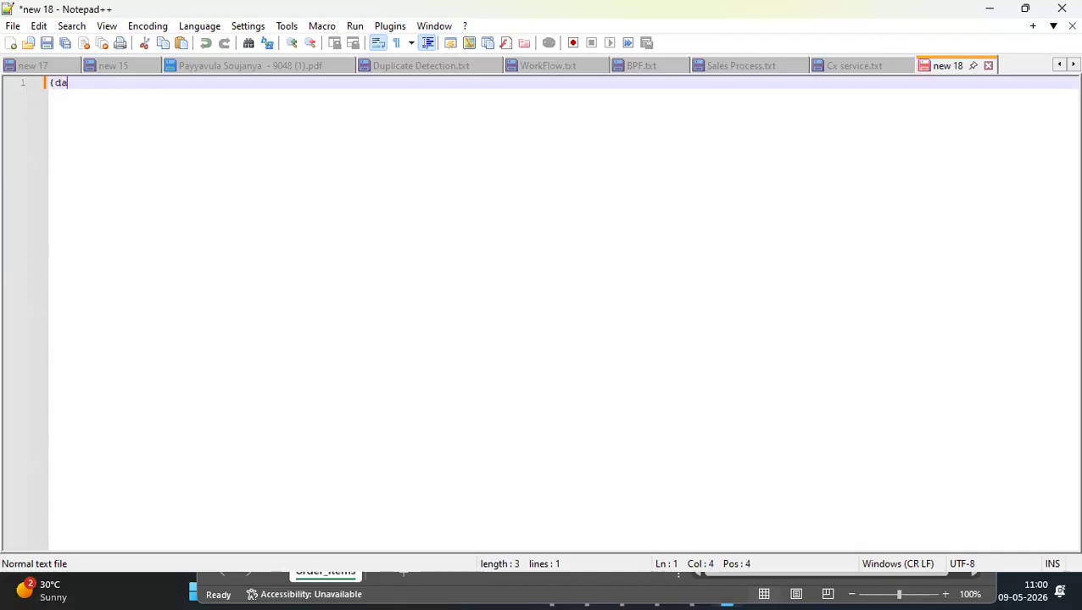
text(")
click(57, 84)
text(": [)
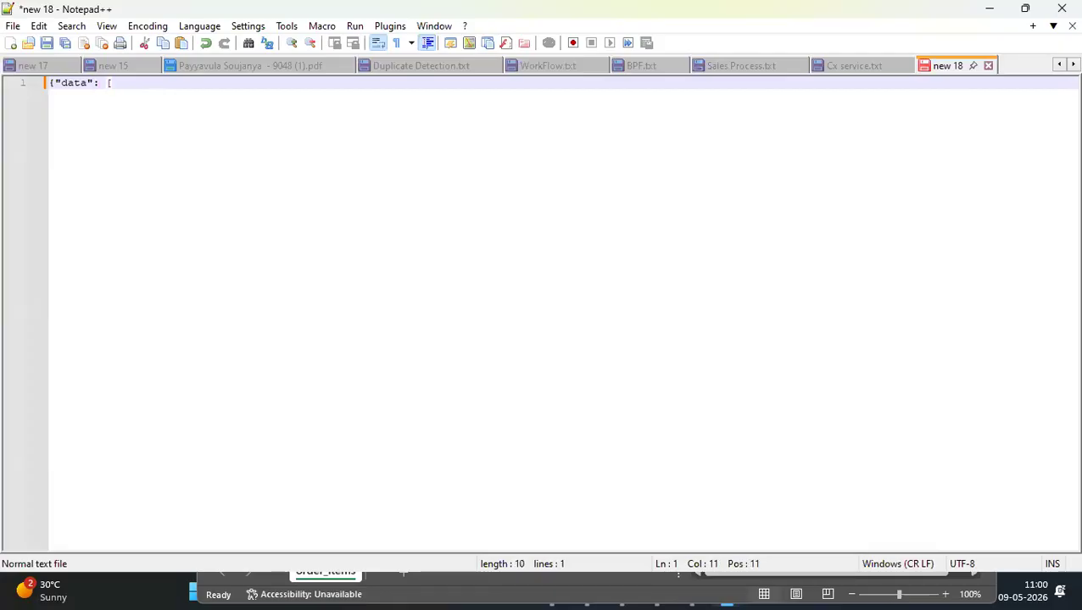
text({)
key(Return)
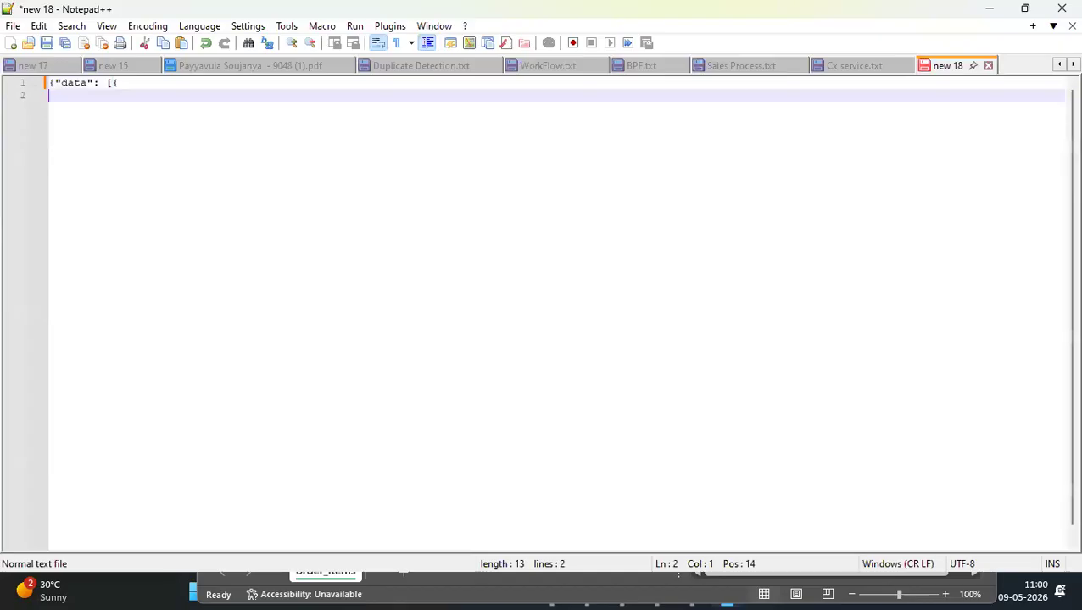
Add an "id" field with the value 100 to the data object, ending the line with a comma
text("id)
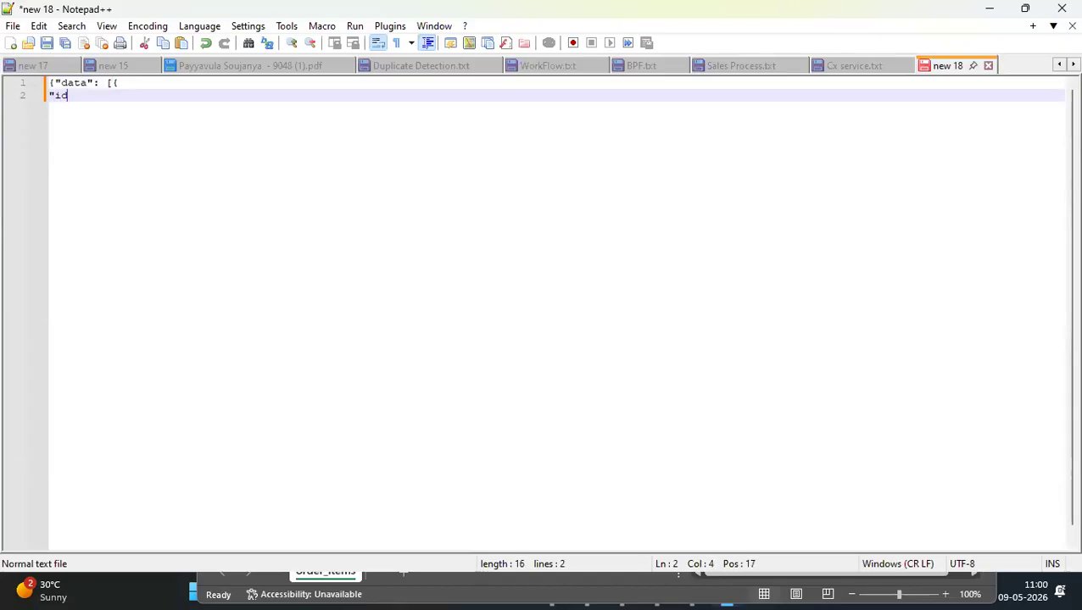
text(":100,)
key(Return)
Add a "name" field holding the person's first name in quotes, and start a new line
text("name":"p)
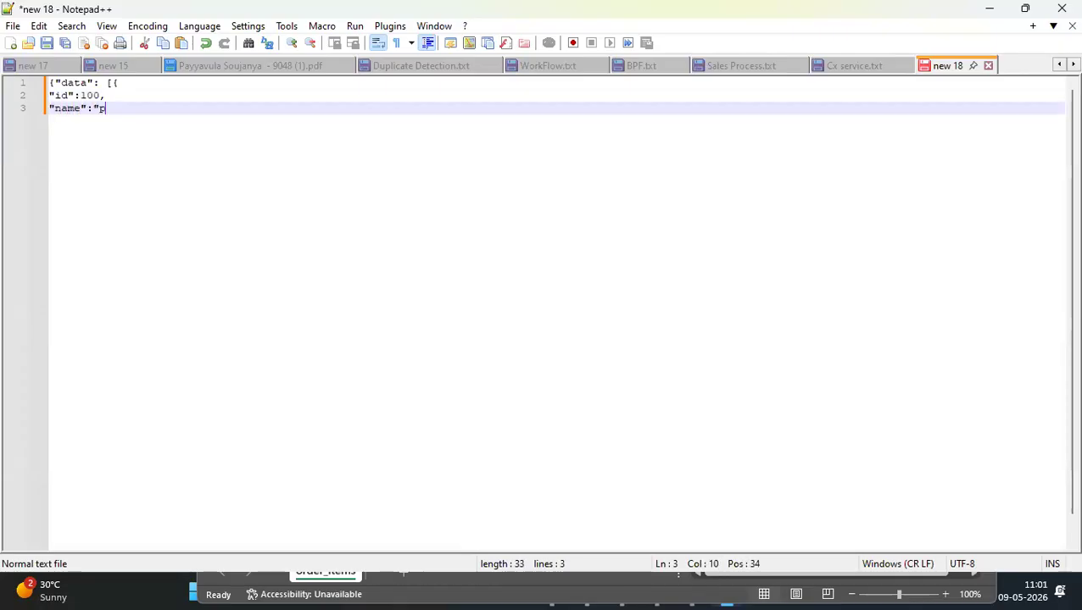
text(rabha")
key(Return)
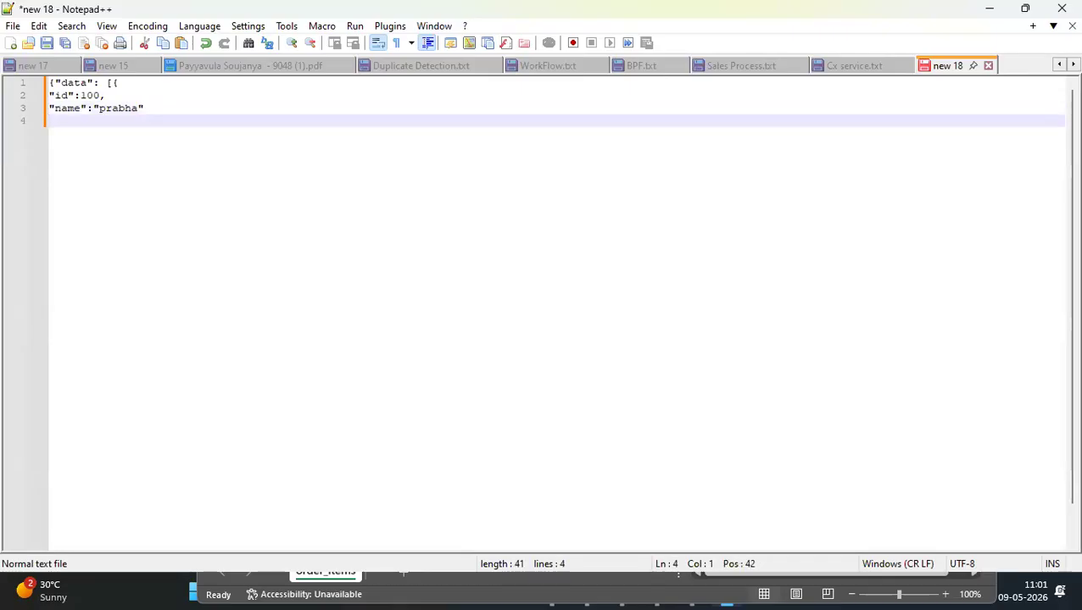
Add a quoted "cities" key followed by a colon on the line below the name
text(cities)
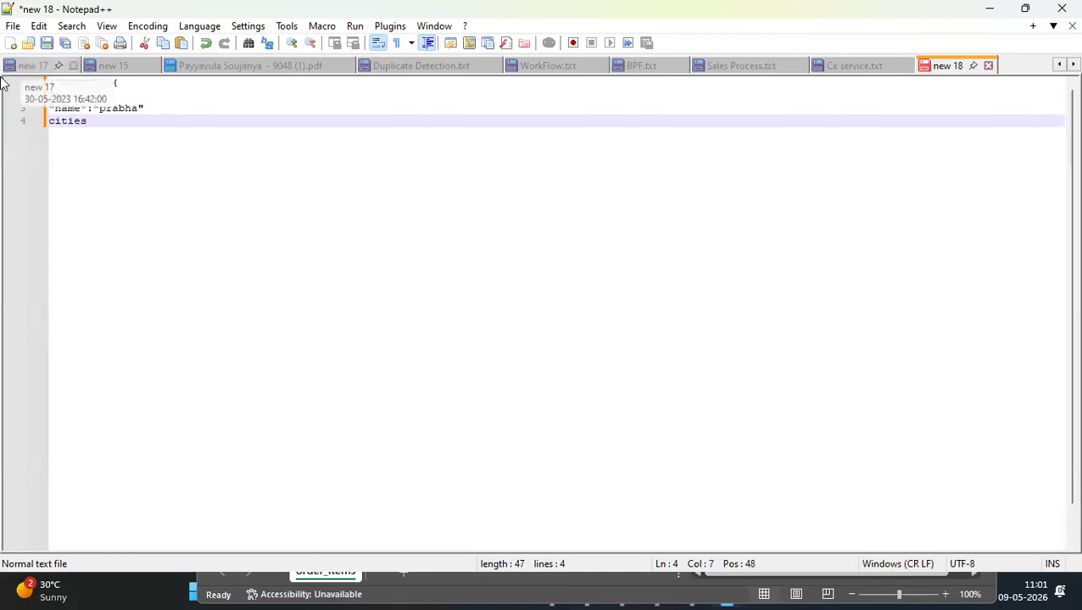
click(48, 122)
text(")
click(111, 130)
text(":)
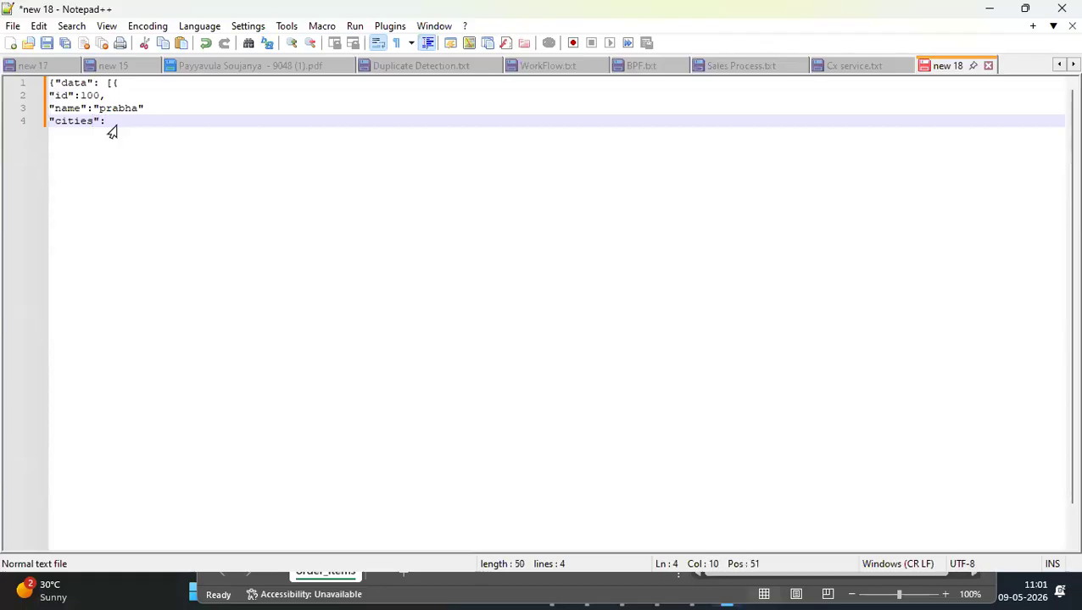
text( [")
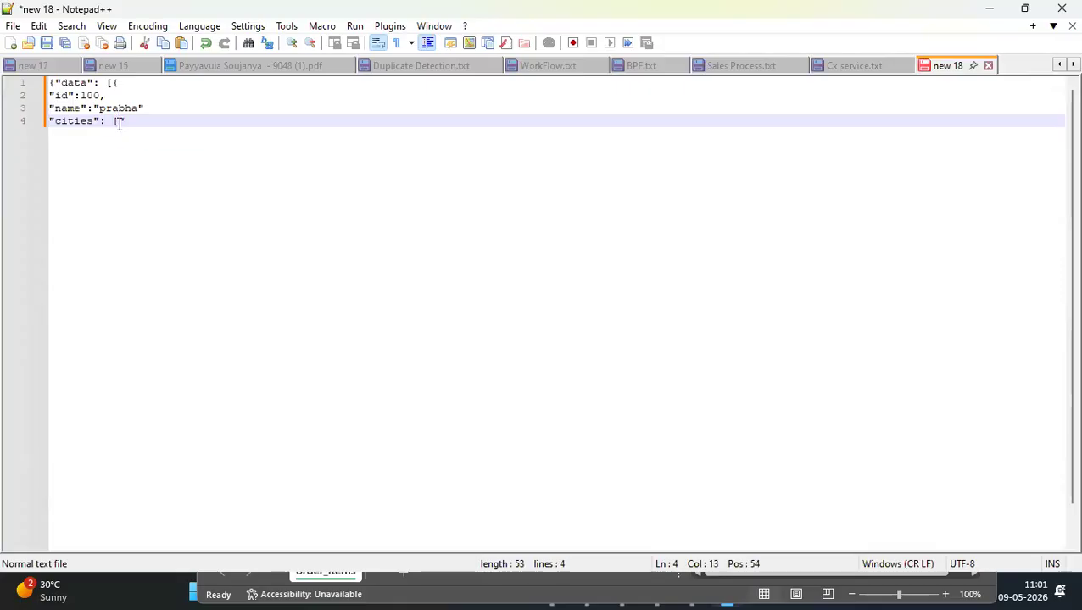
text(city":"Hyd",)
Open an array for "cities" and enter its first object, {"city":"Hyd"}, followed by a comma
key(BackSpace)
key(BackSpace)
text(})
key(BackSpace)
text(},)
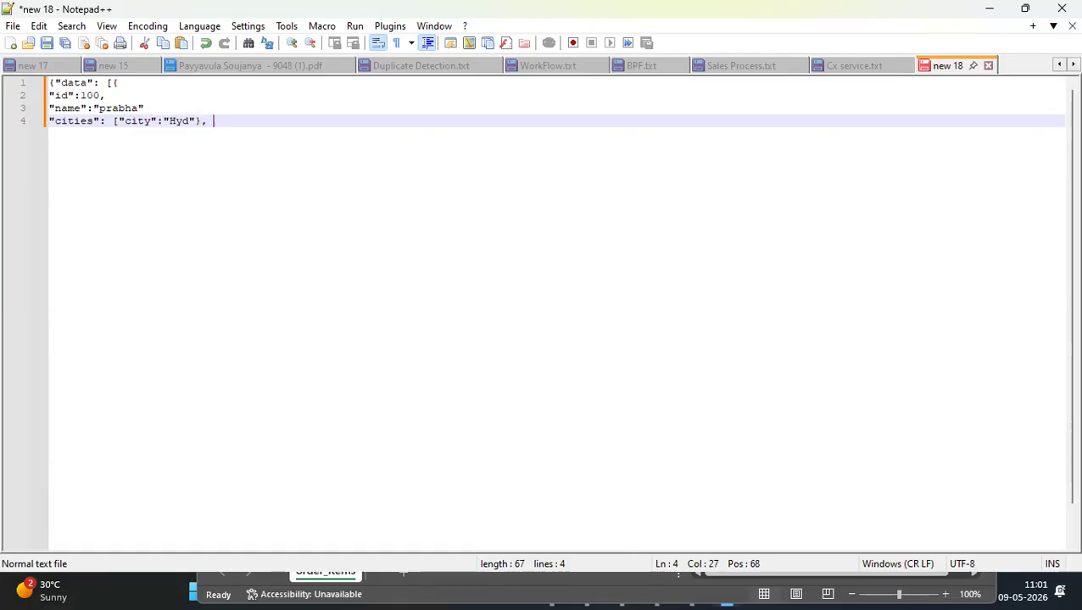
click(118, 121)
text({)
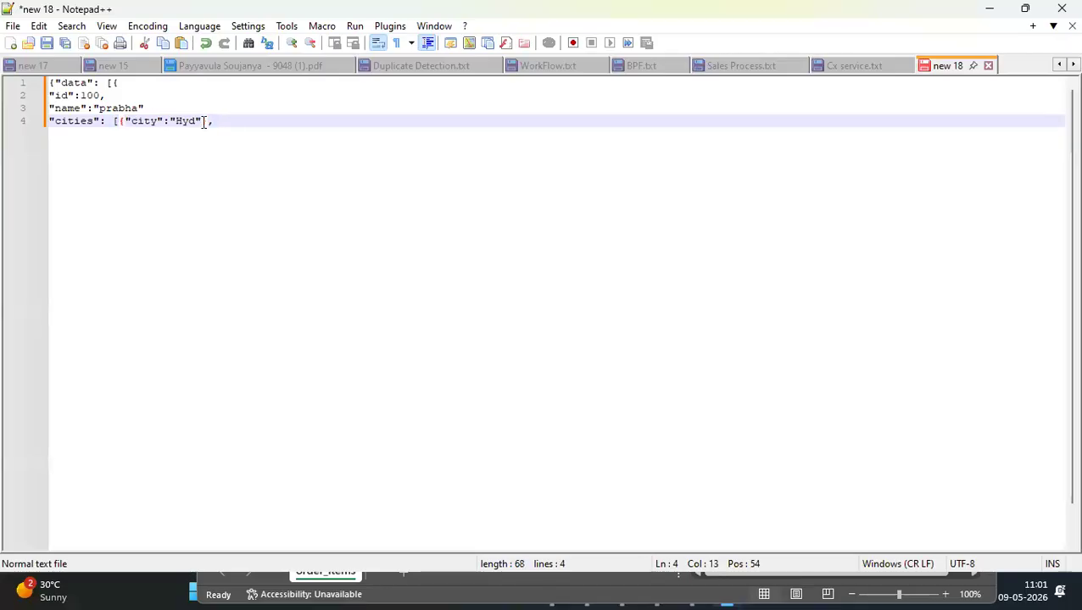
Add the second object {"city":"Chennai"} to the cities array and close the array
click(230, 121)
text({"city)
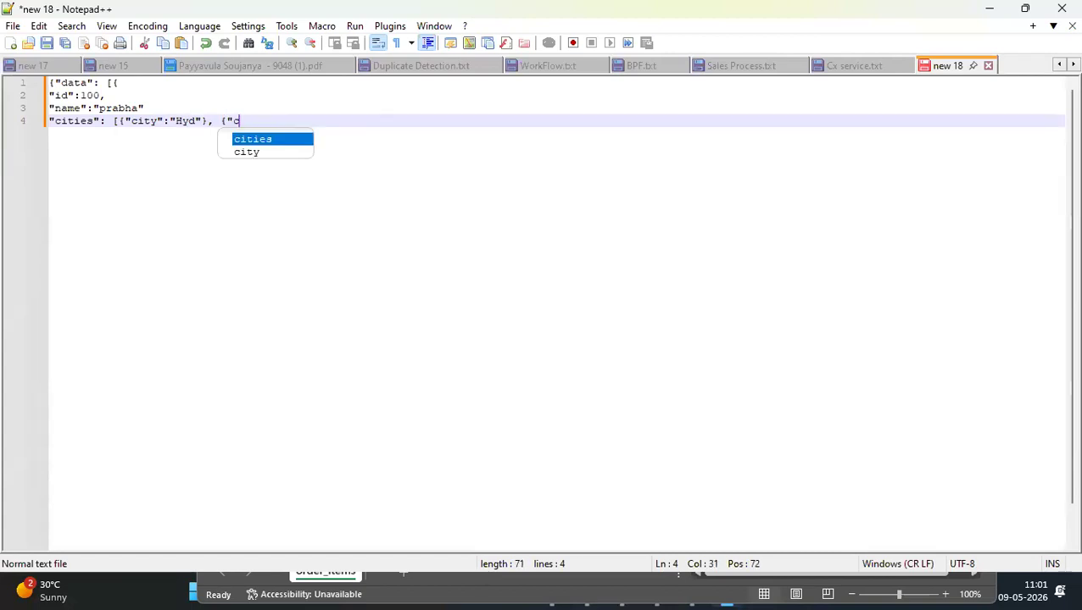
text(":")
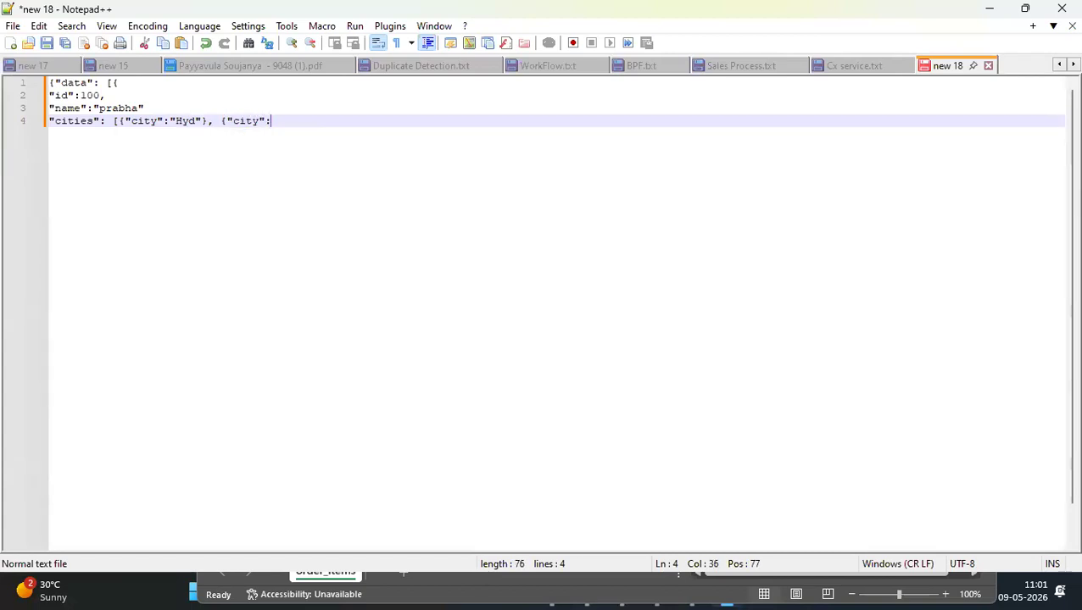
text(Chen)
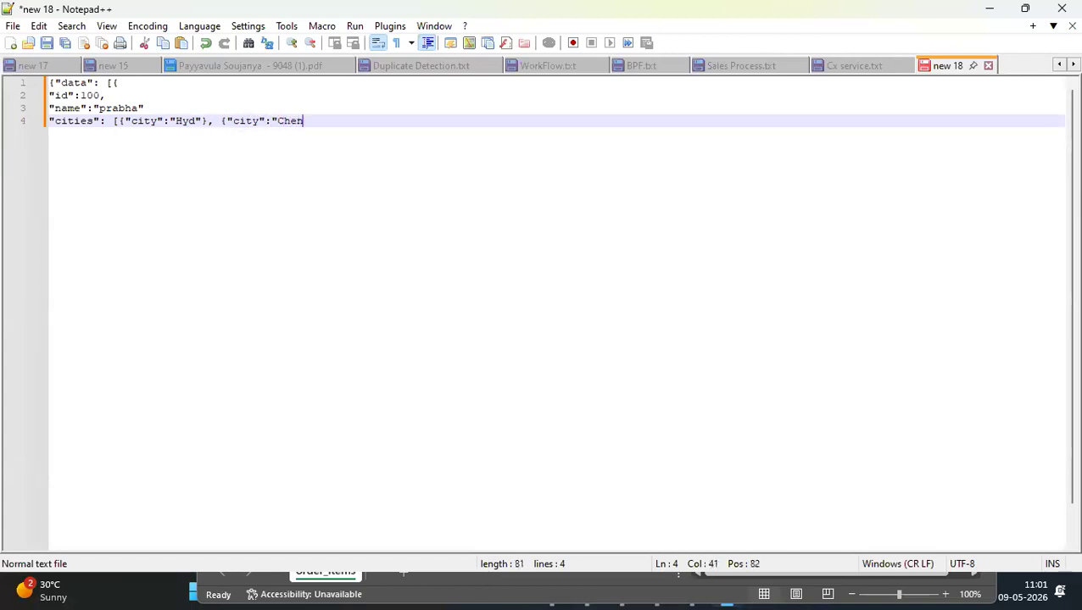
text(nai"}])
Add the closing ], } and } on separate lines below the cities array, checking the bracket pairs
key(Return)
text(})
key(Return)
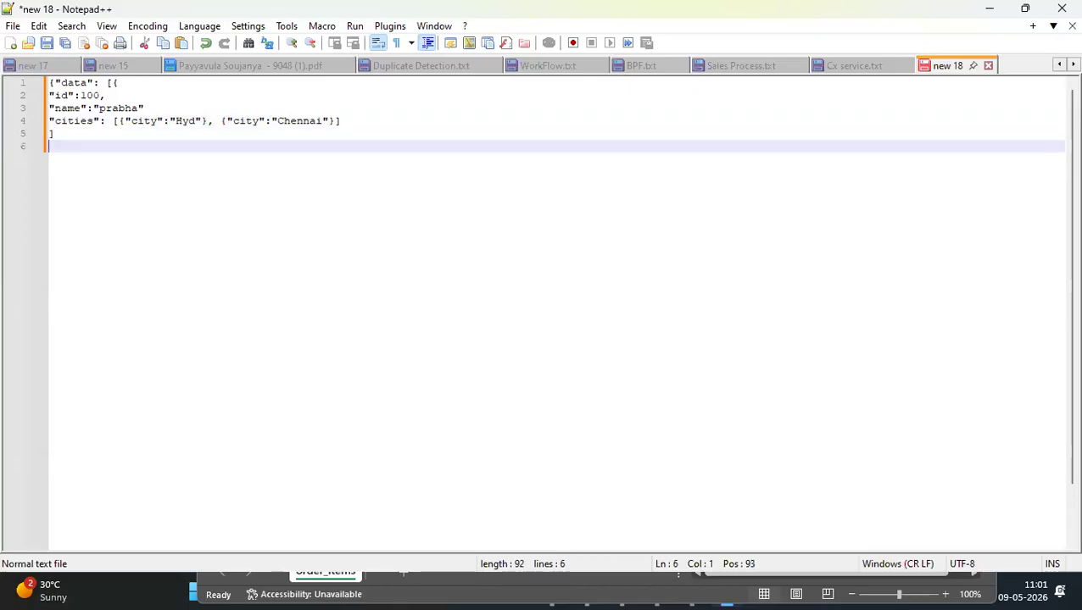
text(})
click(111, 84)
click(122, 84)
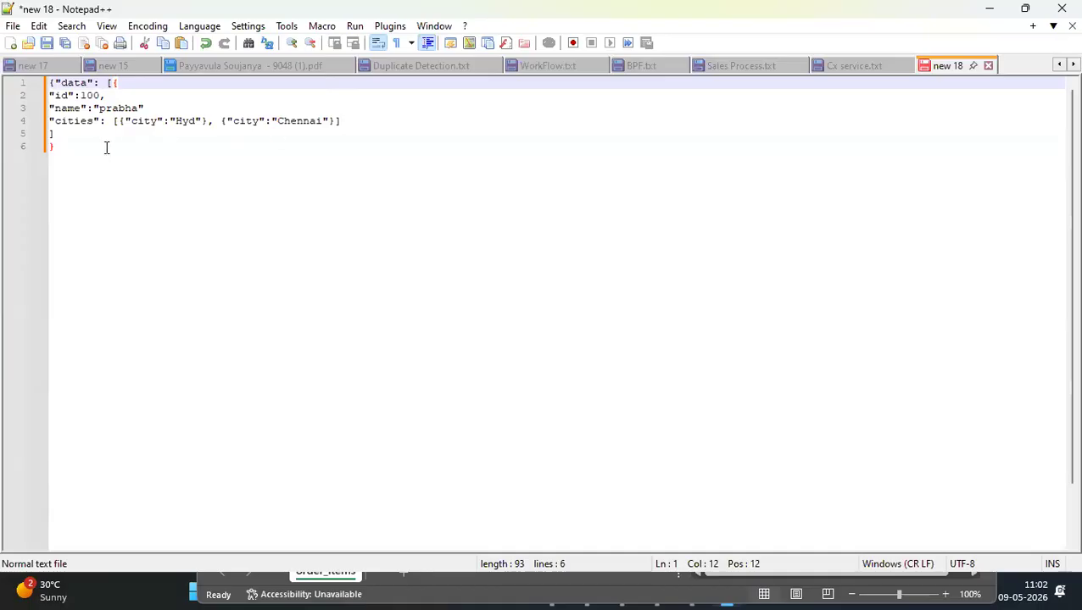
click(72, 146)
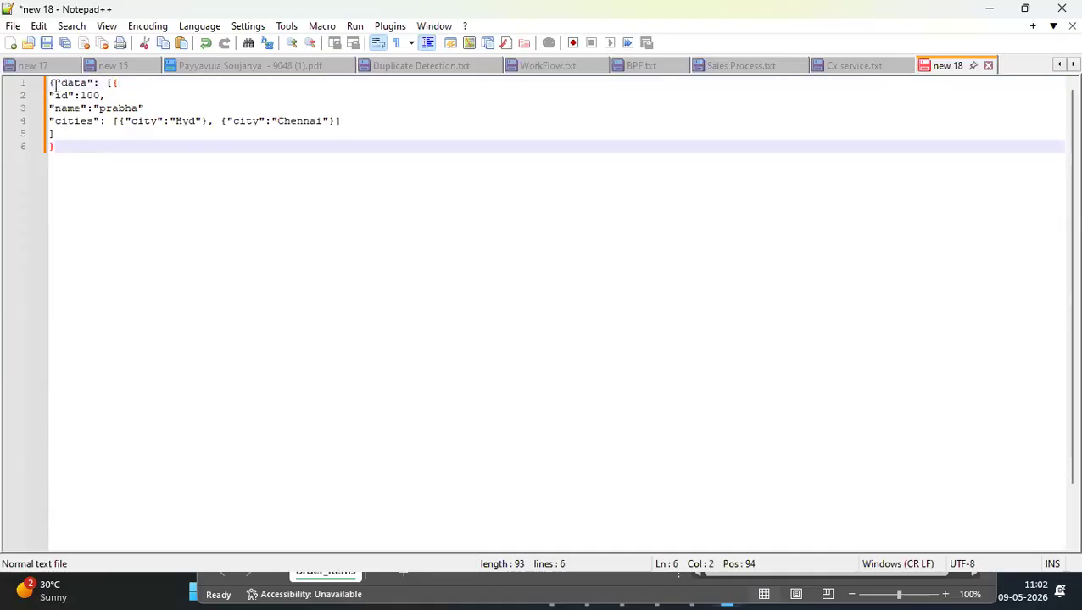
click(56, 84)
click(66, 145)
key(Return)
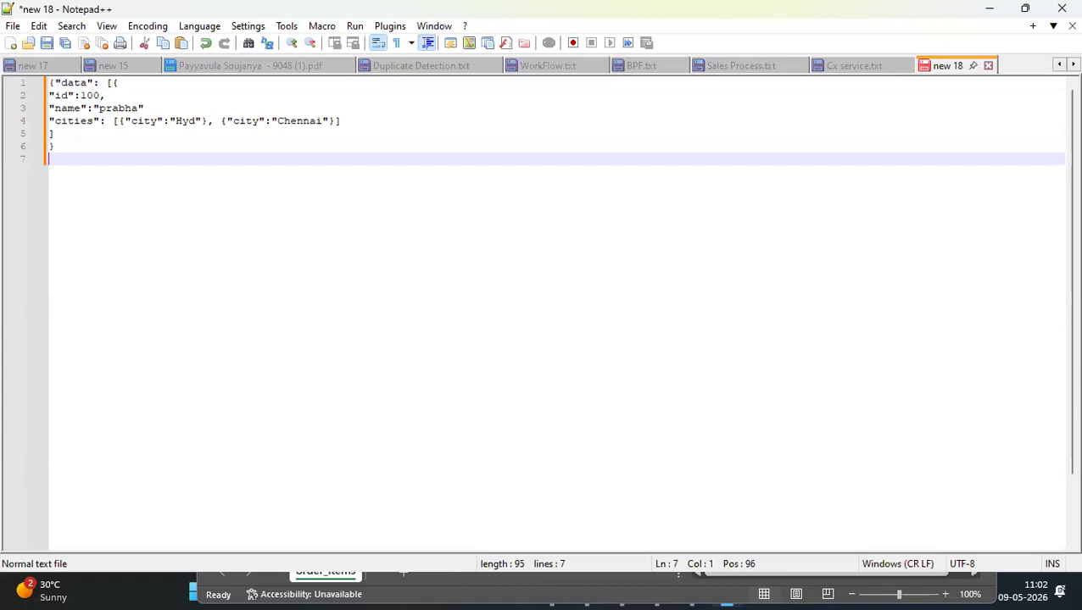
text(})
Start saving the new JSON document and browse to the Mar'26 Batch folder under the Desktop
key(ctrl+s)
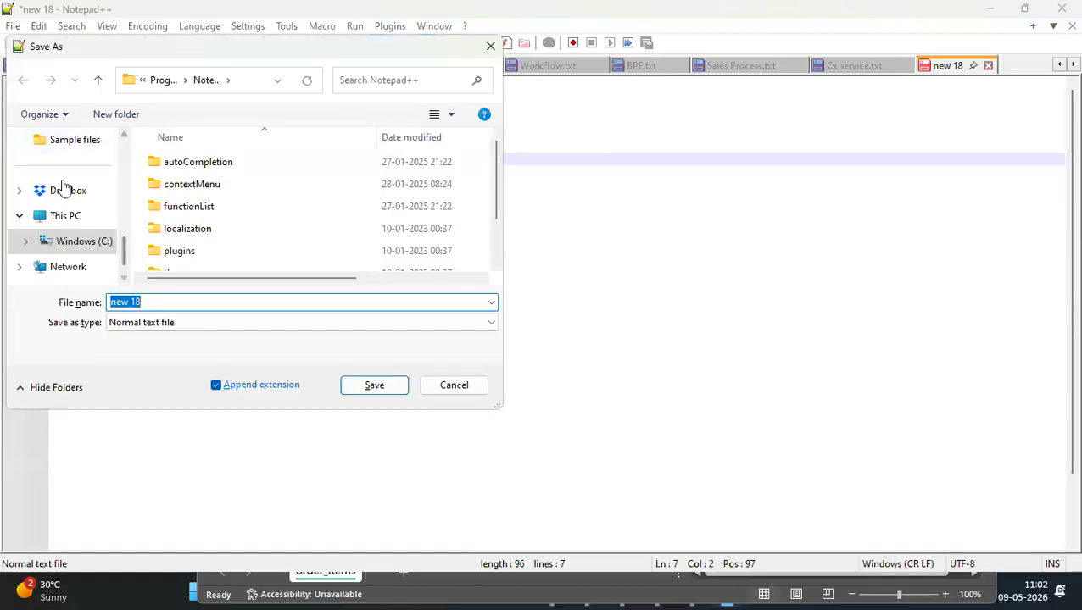
scroll(64, 186, up, 5)
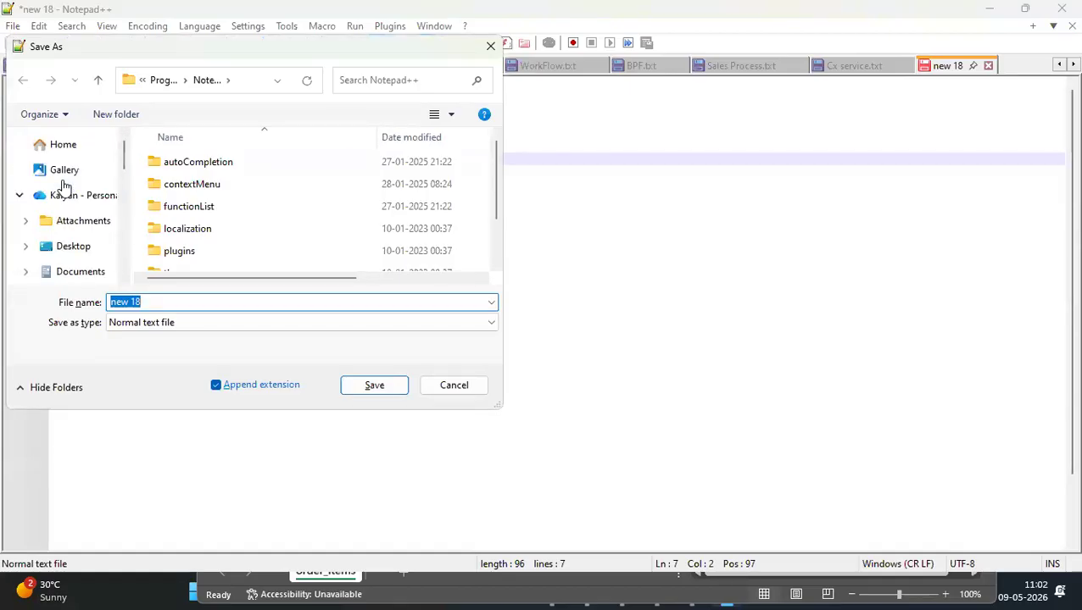
scroll(65, 189, down, 1)
scroll(66, 188, up, 1)
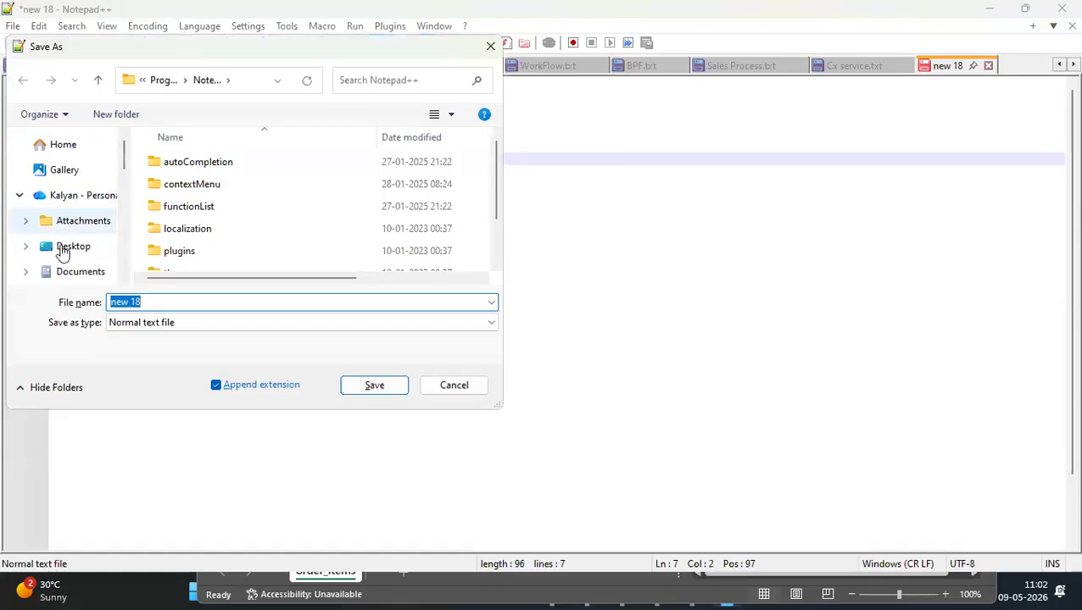
click(61, 253)
click(181, 185)
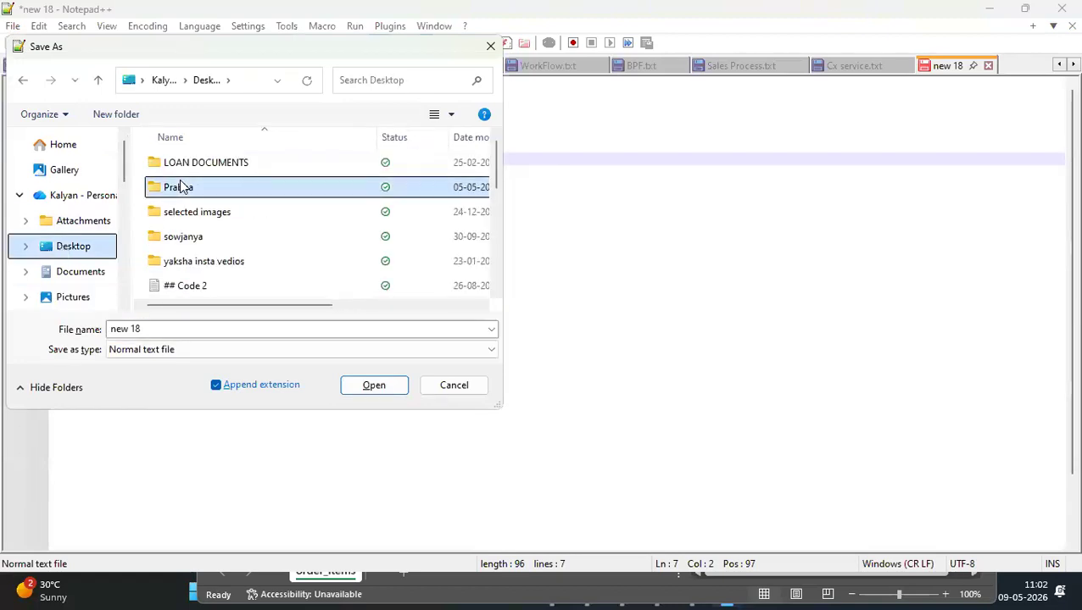
double_click(181, 185)
click(181, 186)
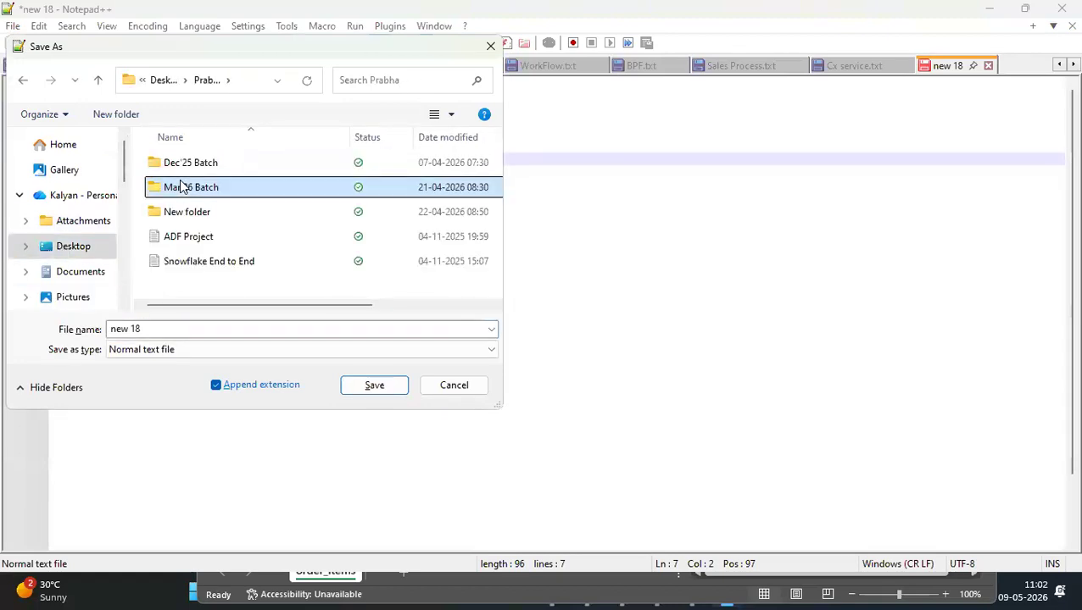
double_click(181, 186)
Name the file test.json, choose JSON file as its type and save it
click(162, 321)
text(test.json)
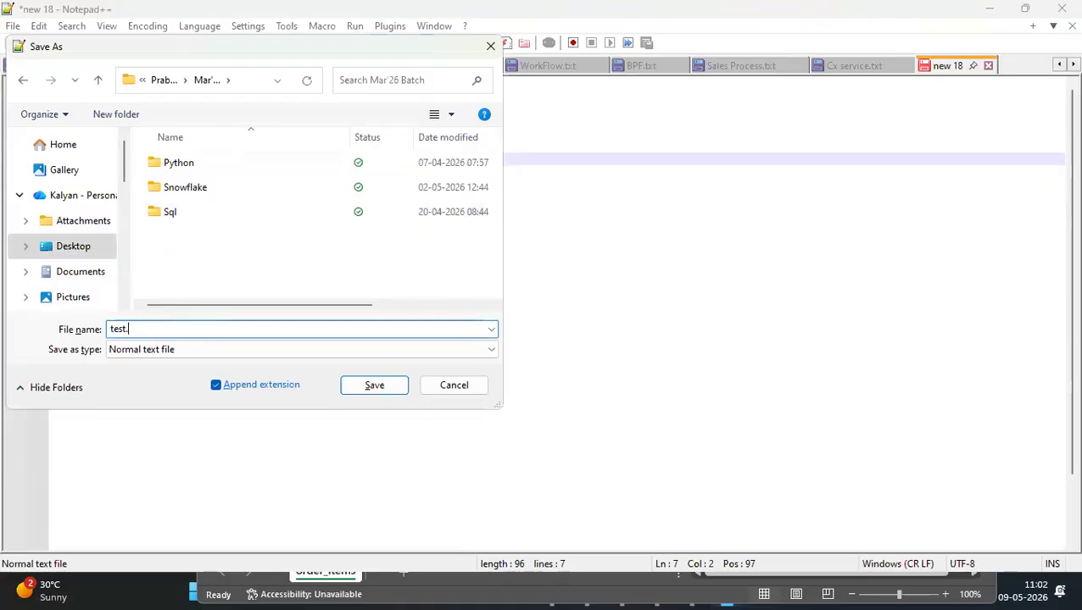
click(259, 351)
key(j)
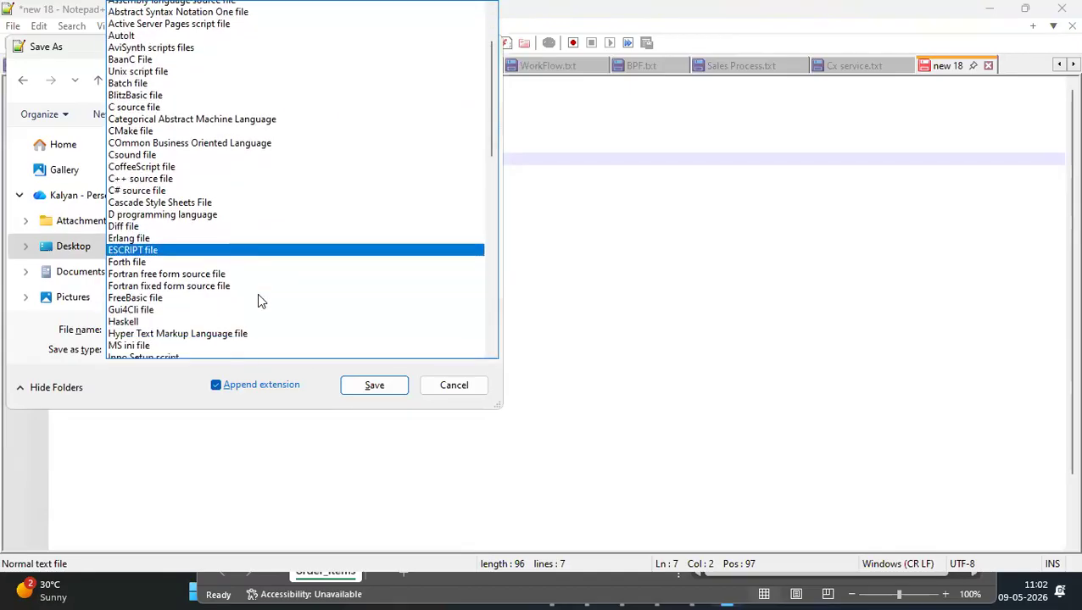
key(Down)
key(Down)
key(Down)
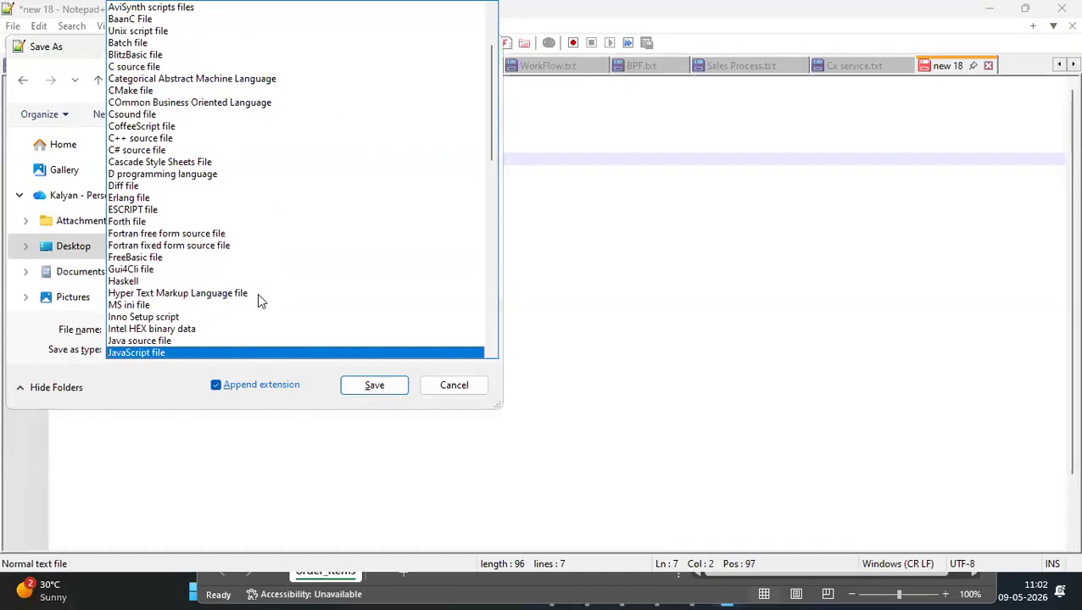
key(Up)
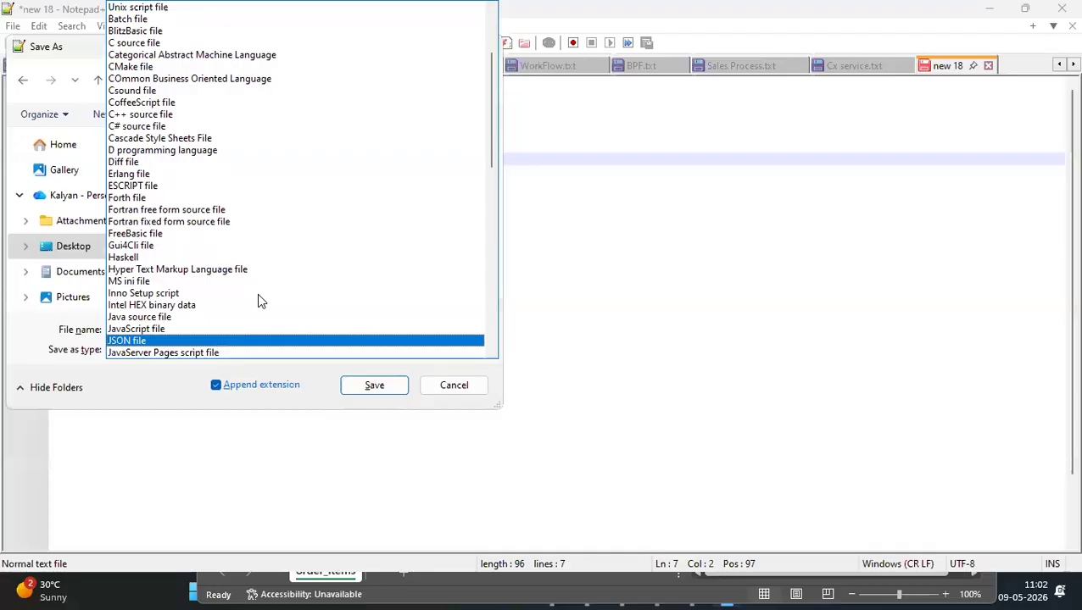
key(Return)
click(363, 386)
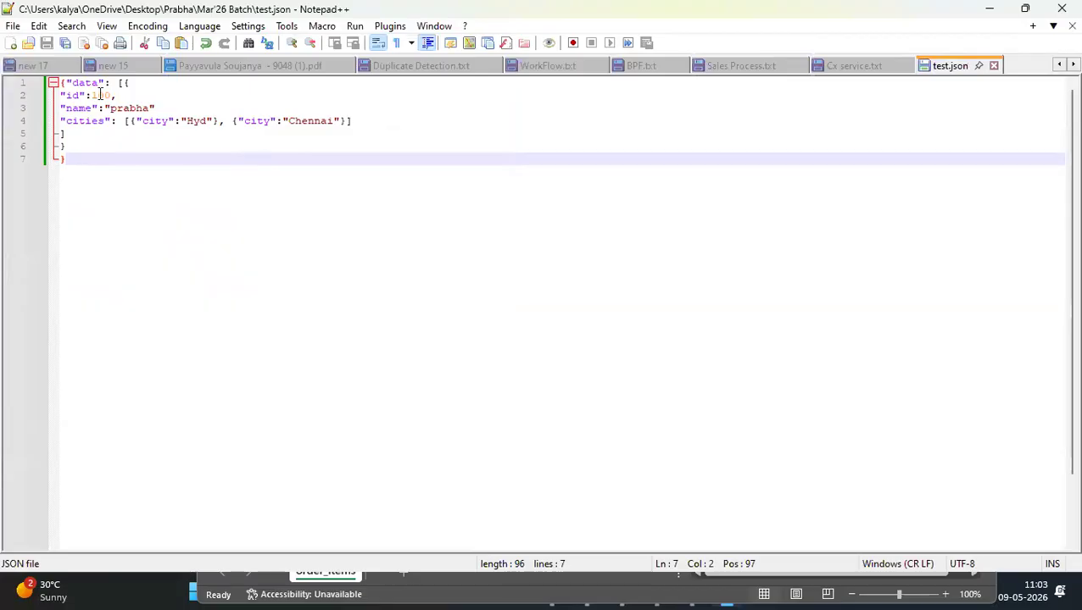
Examine how the opening and closing brackets of the data array and its object pair up
drag(124, 83, 358, 119)
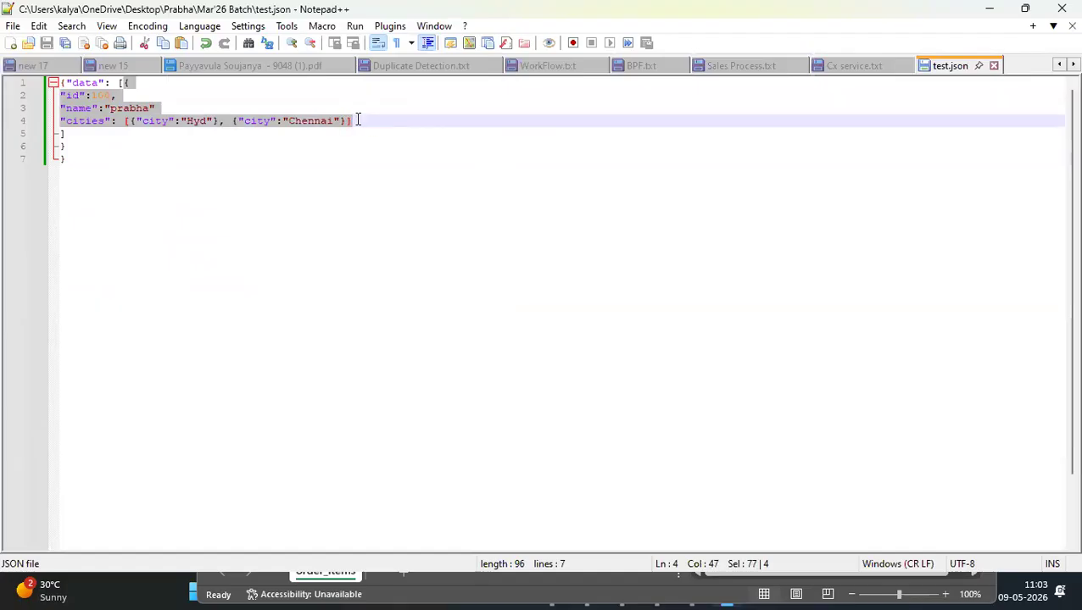
click(147, 82)
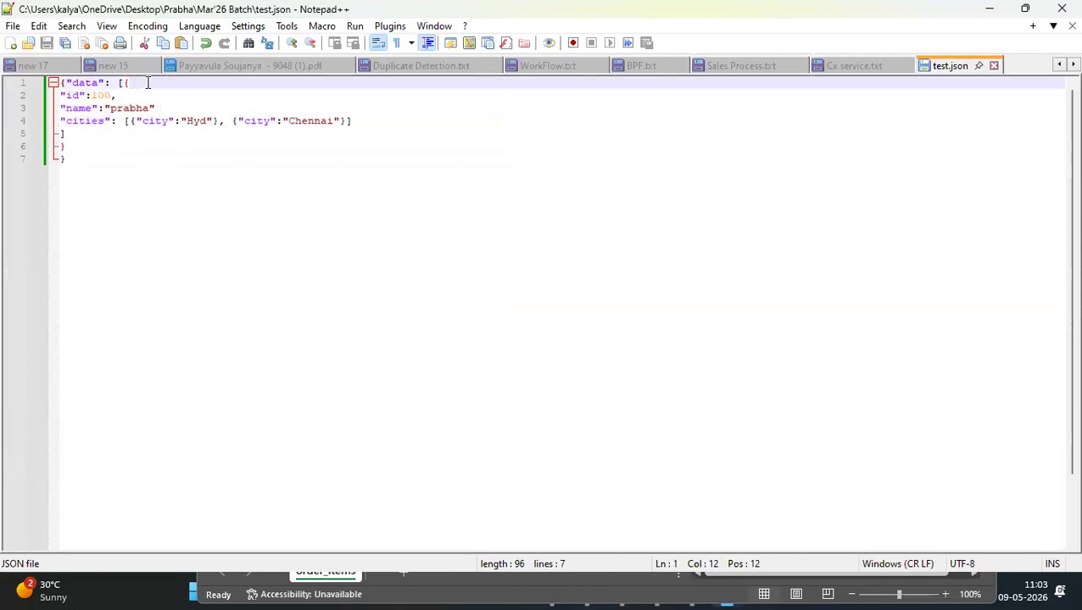
click(82, 146)
drag(76, 139, 75, 131)
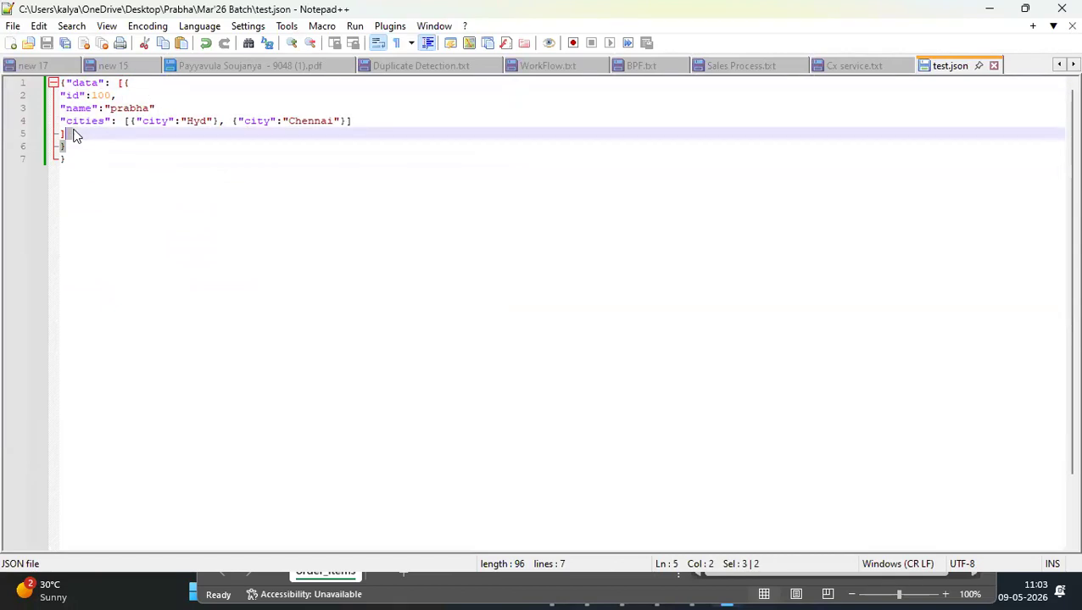
click(125, 83)
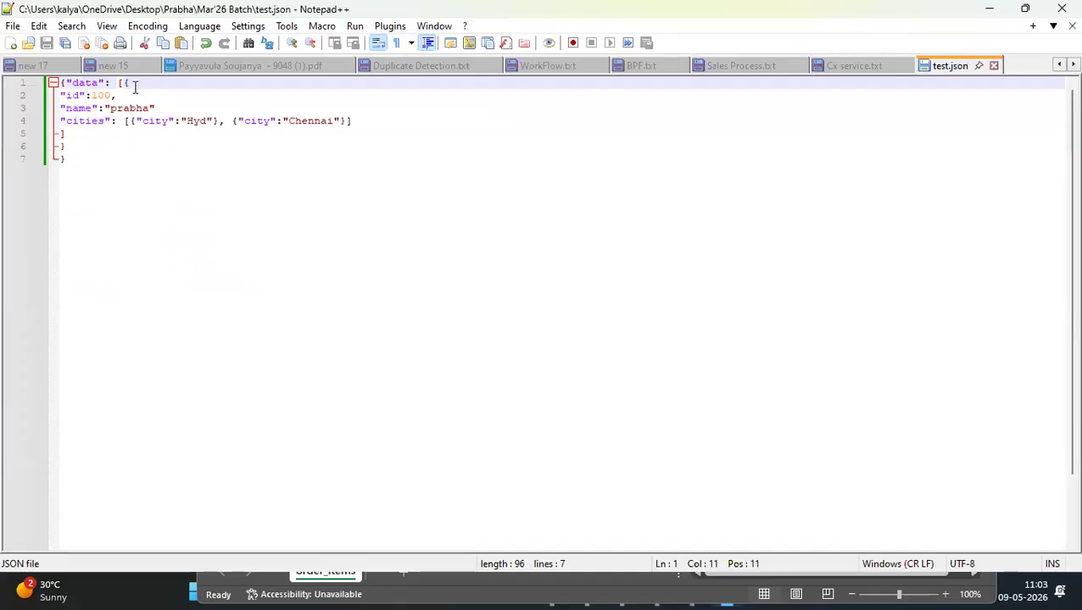
click(135, 87)
click(87, 143)
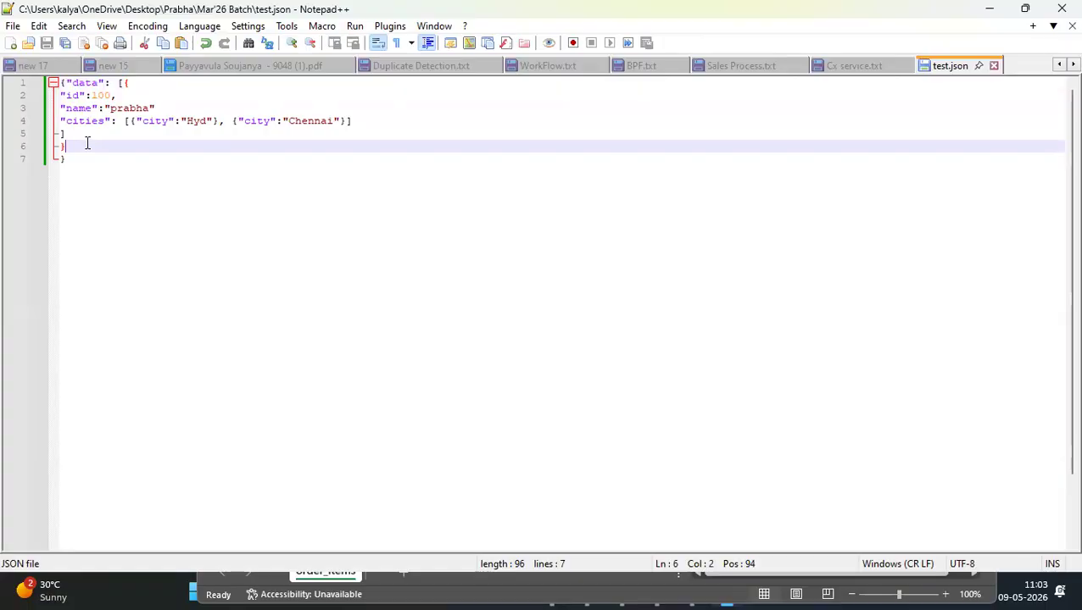
click(70, 135)
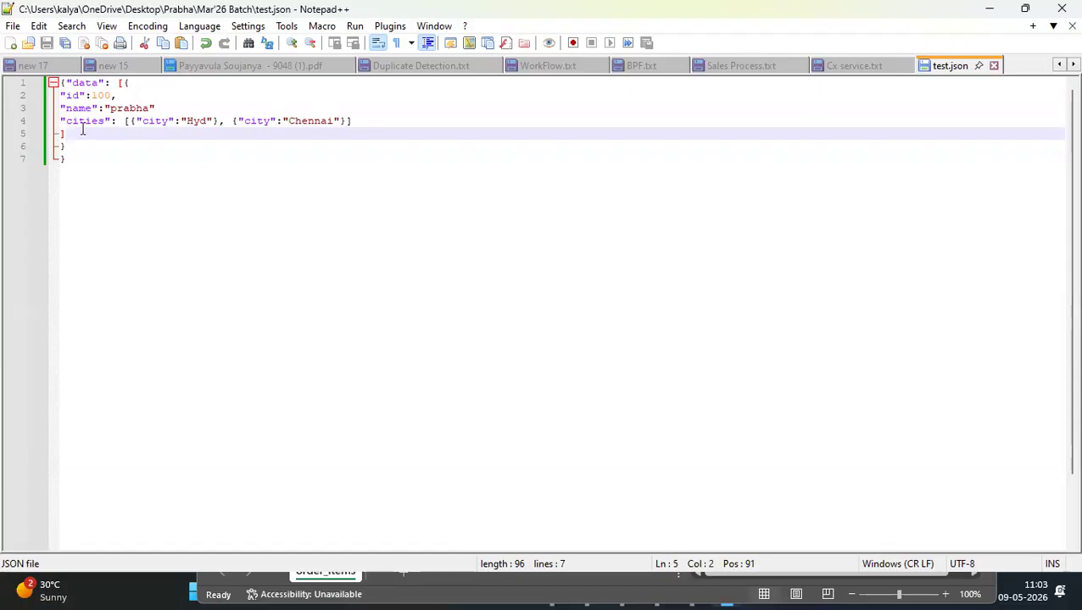
drag(79, 147, 119, 84)
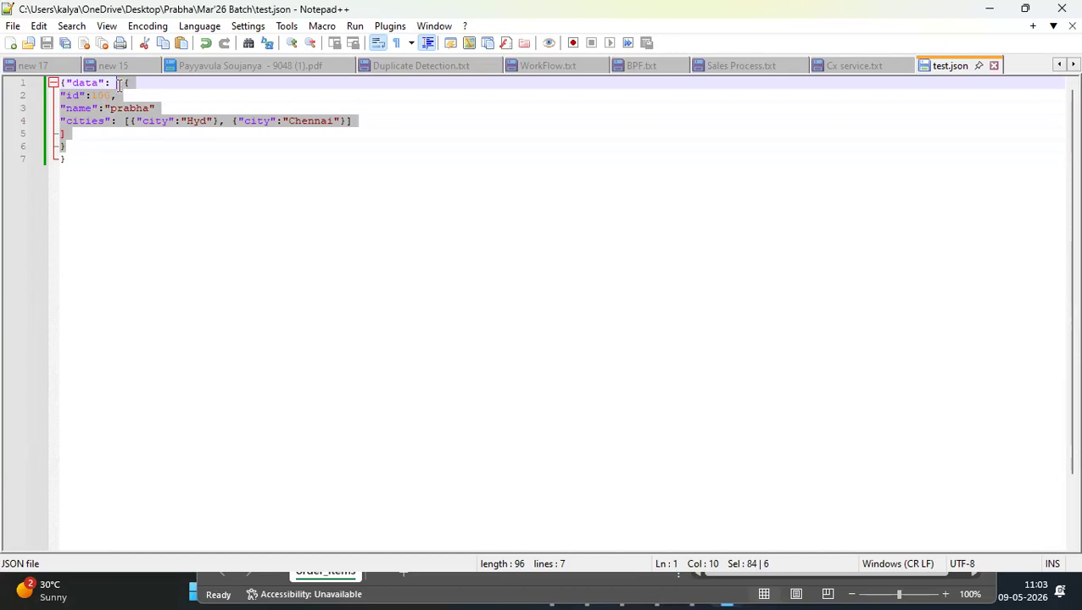
click(367, 120)
text(,)
key(Return)
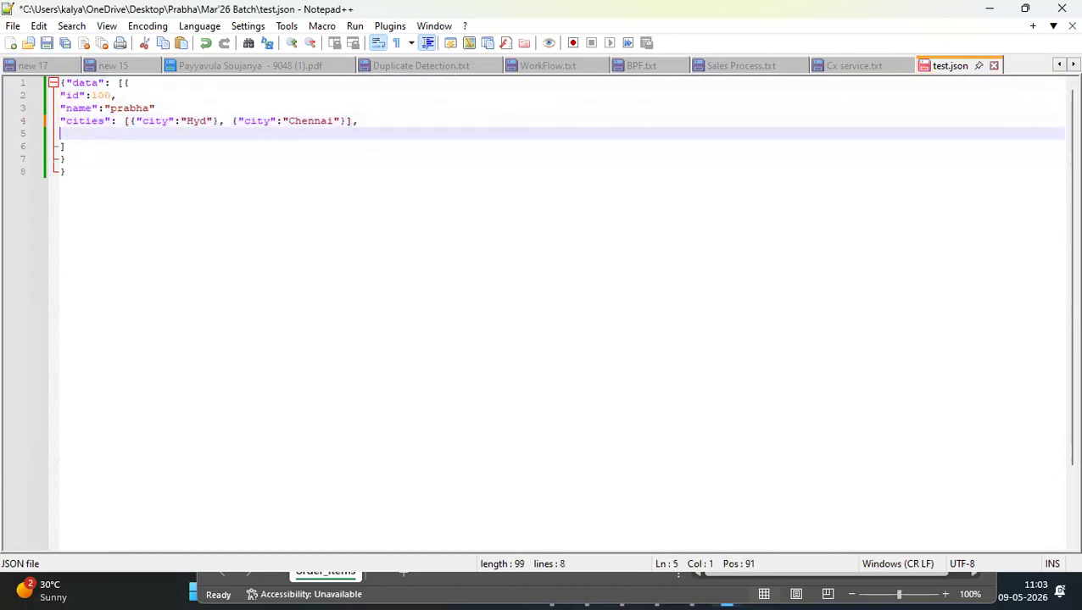
key(BackSpace)
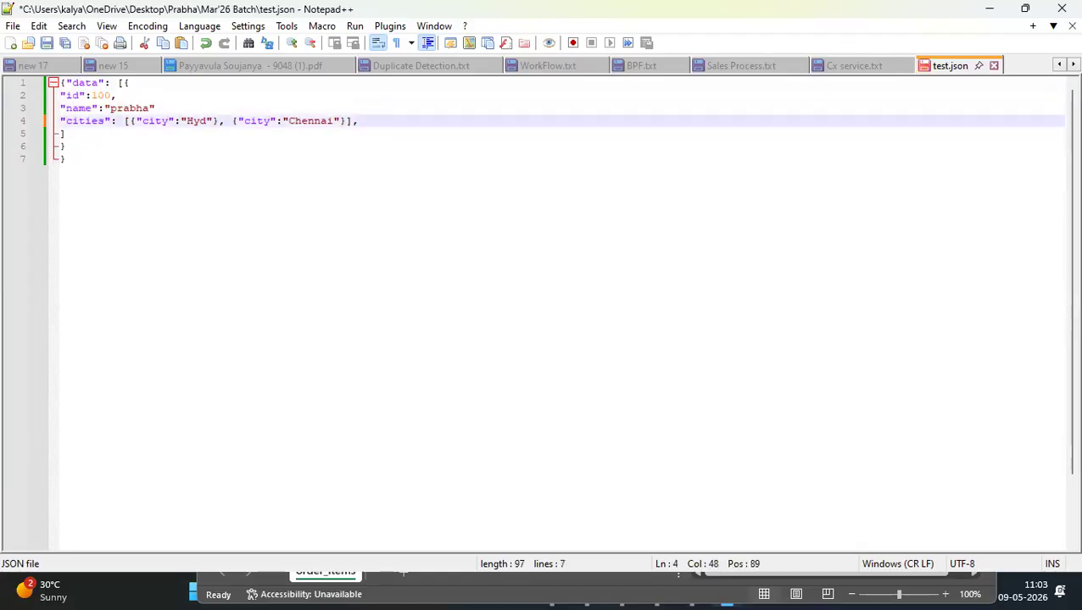
key(BackSpace)
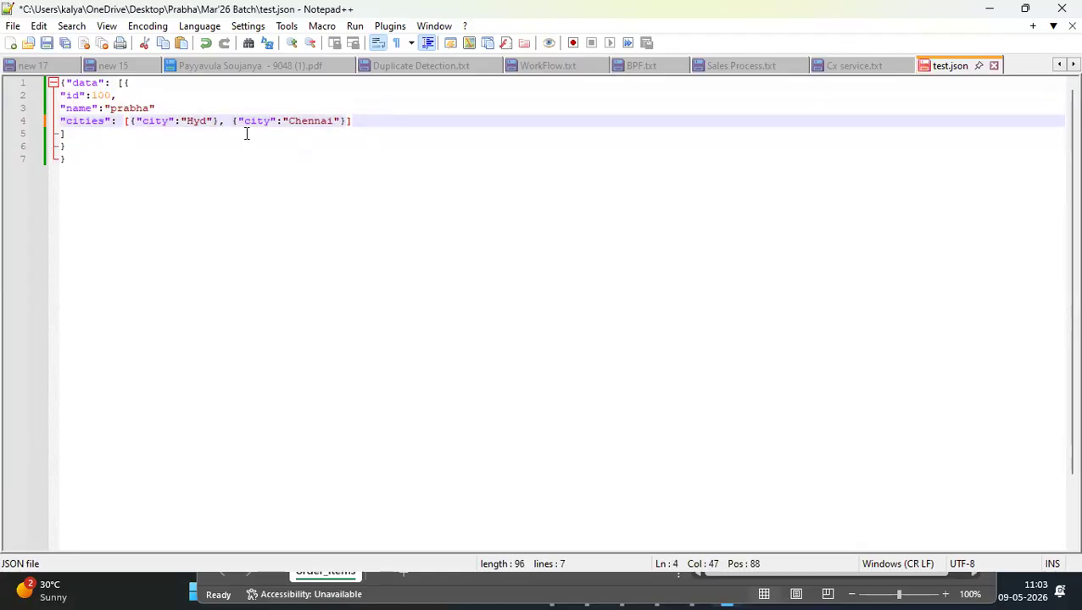
Check the closing braces against the opening ones and select the whole JSON text
click(131, 83)
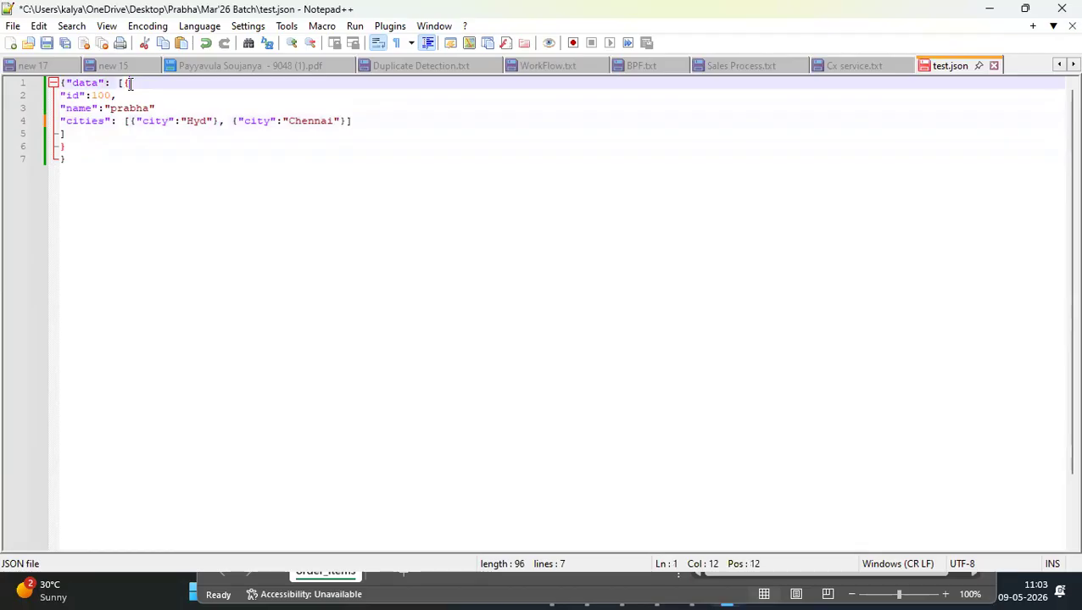
click(84, 159)
key(ctrl+a)
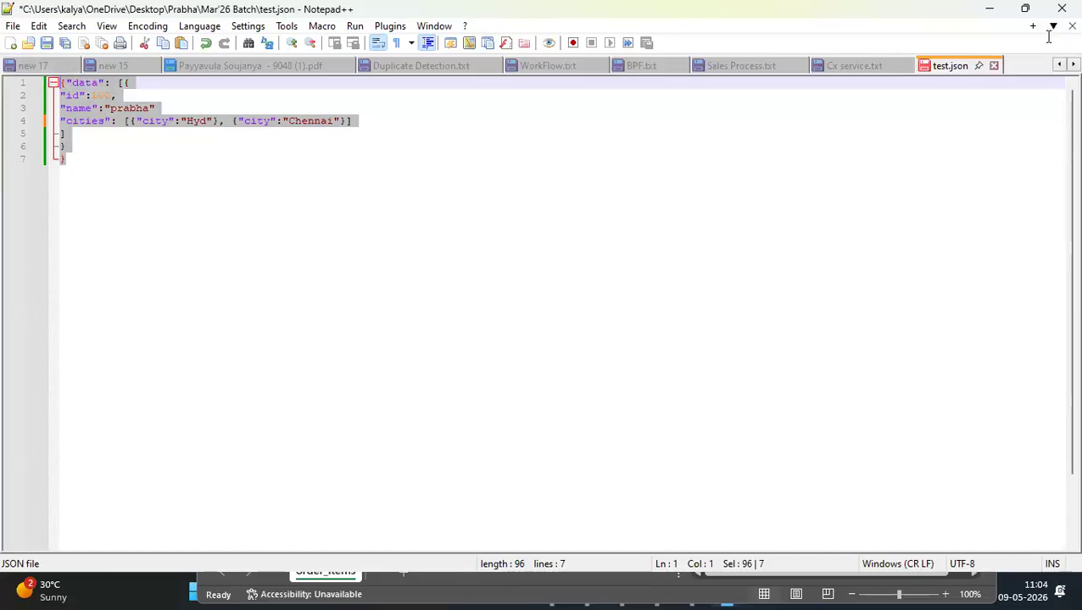
Minimize the order_items workbook and switch to the Azure portal home page in Chrome
click(610, 590)
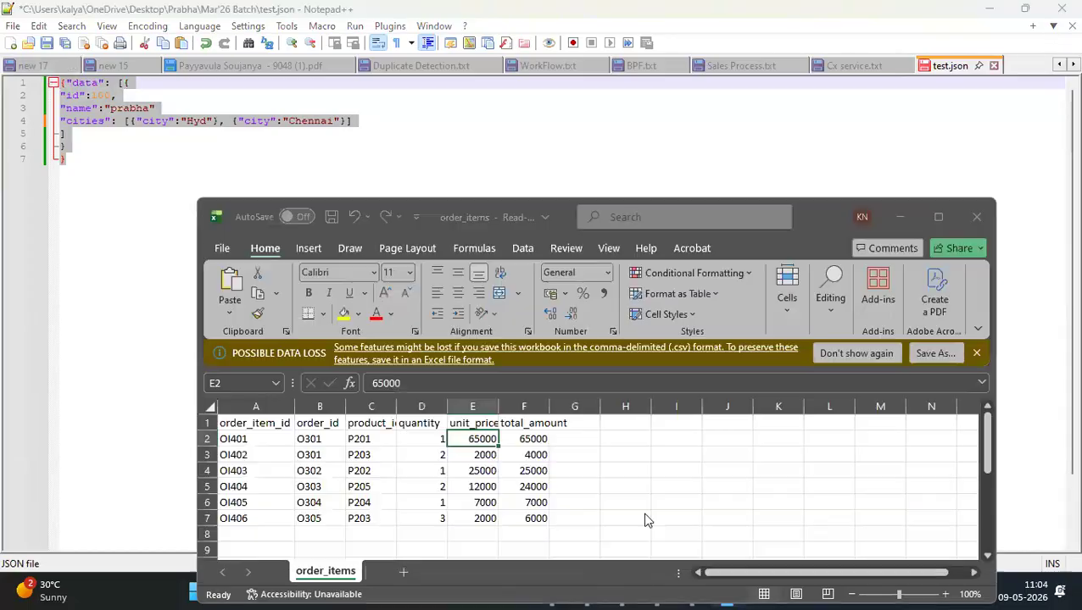
click(899, 219)
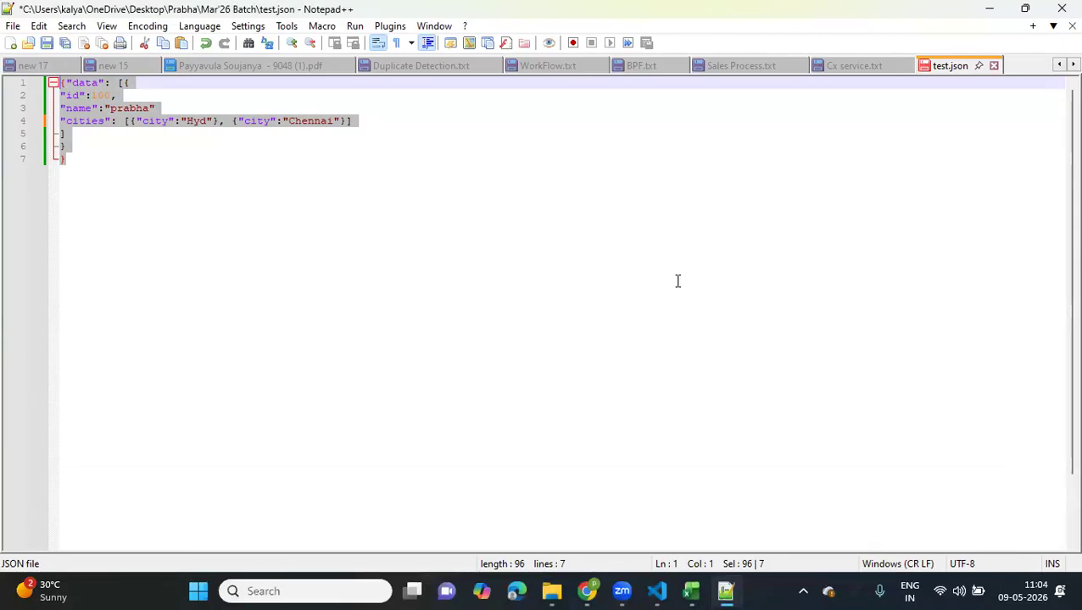
click(586, 591)
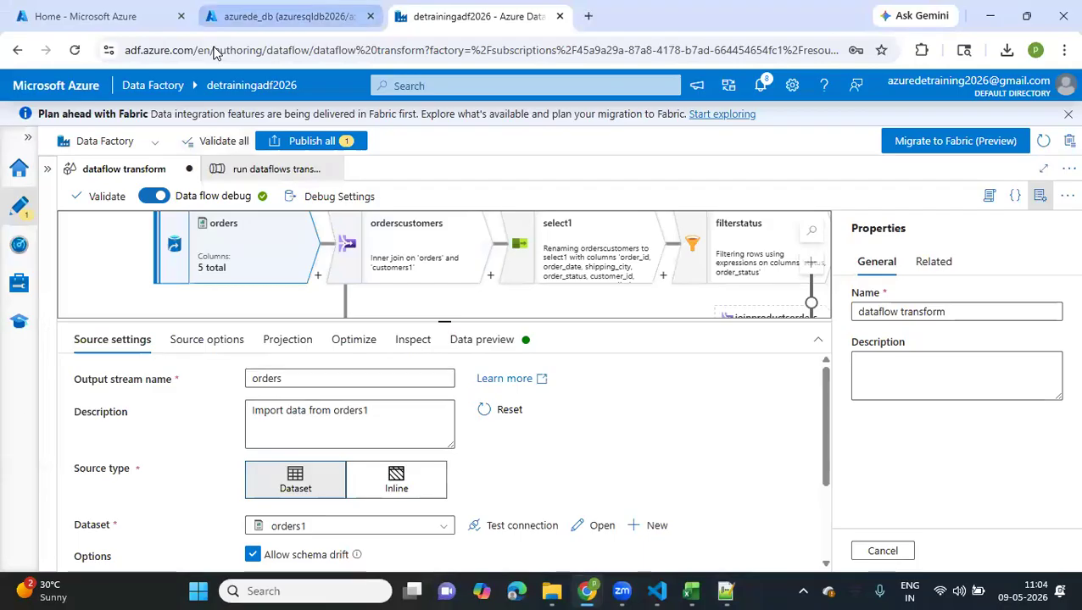
click(207, 16)
click(133, 17)
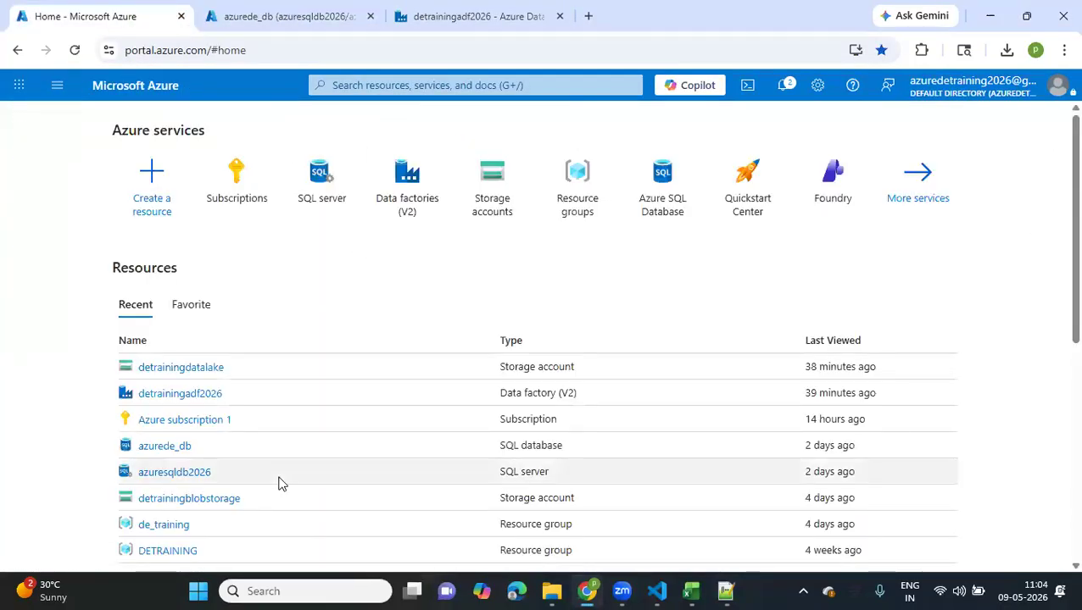
Open the 2026/05/09 directory in the landing container of the detrainingdatalake storage account
click(188, 373)
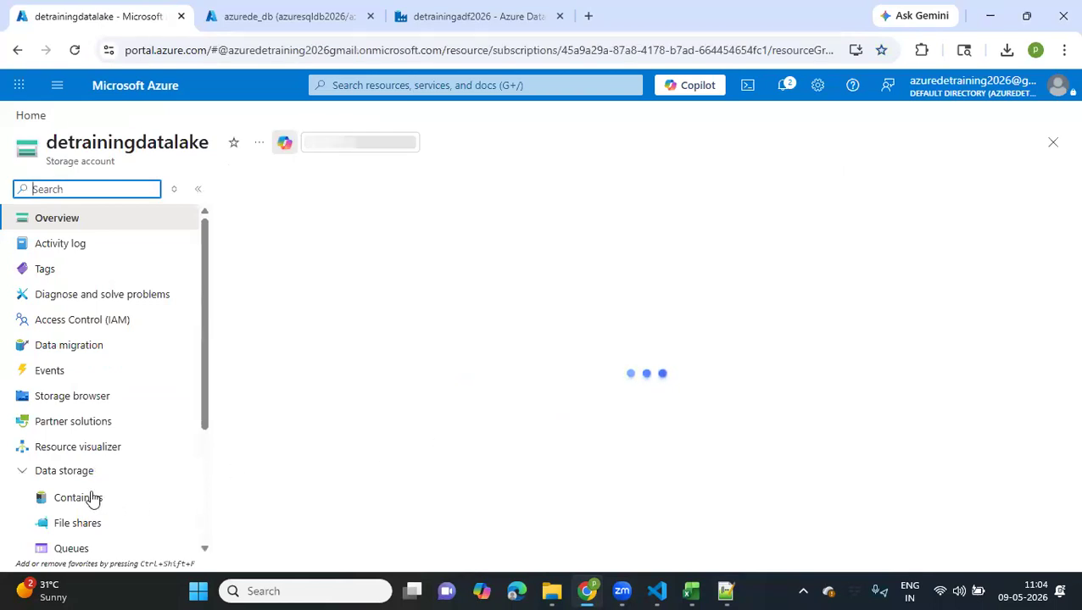
click(80, 498)
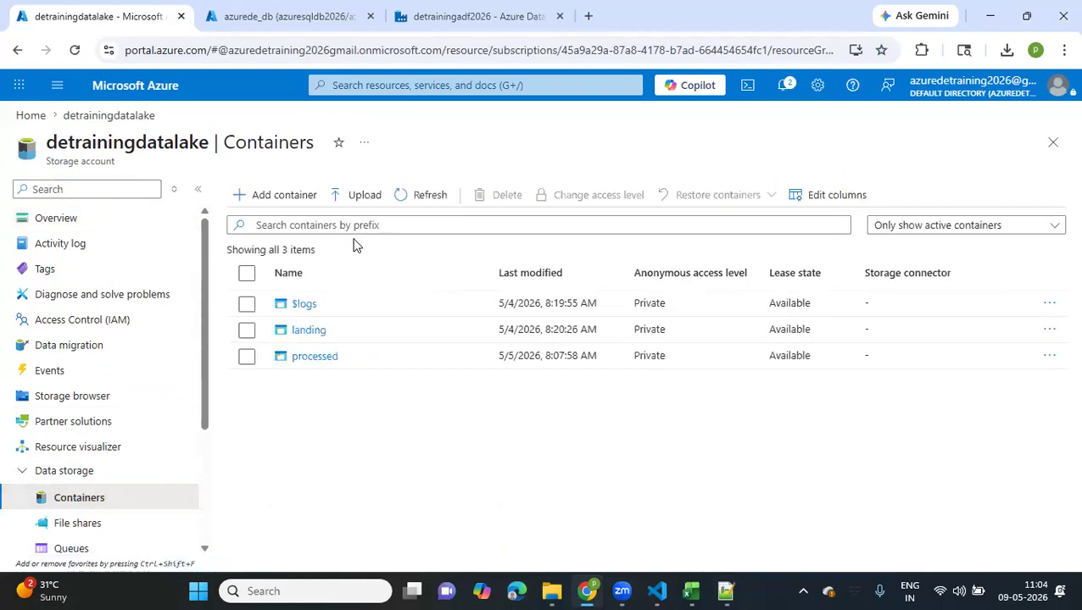
click(310, 332)
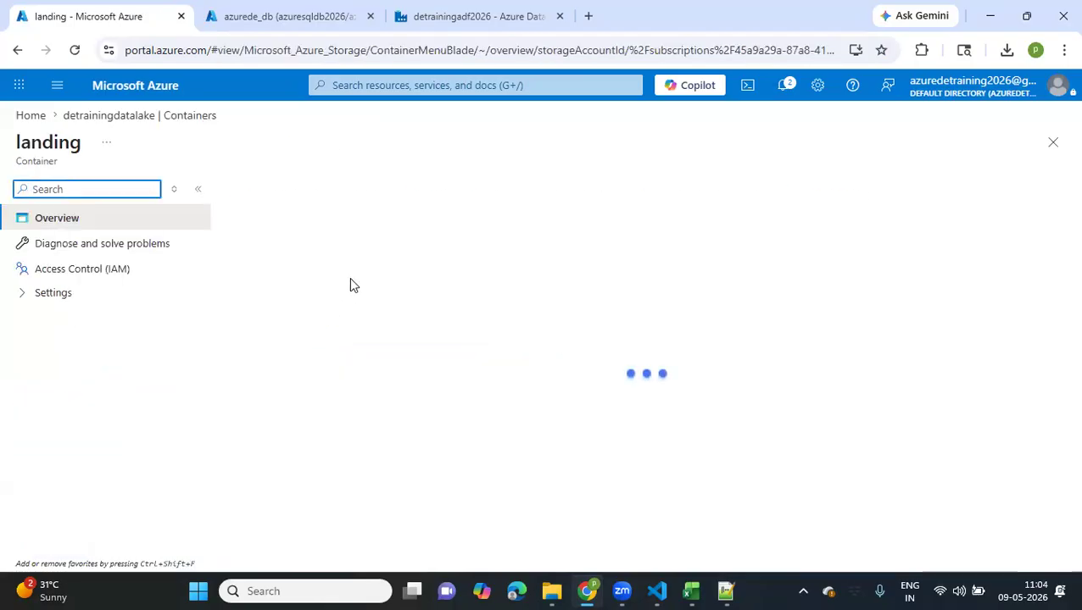
click(302, 356)
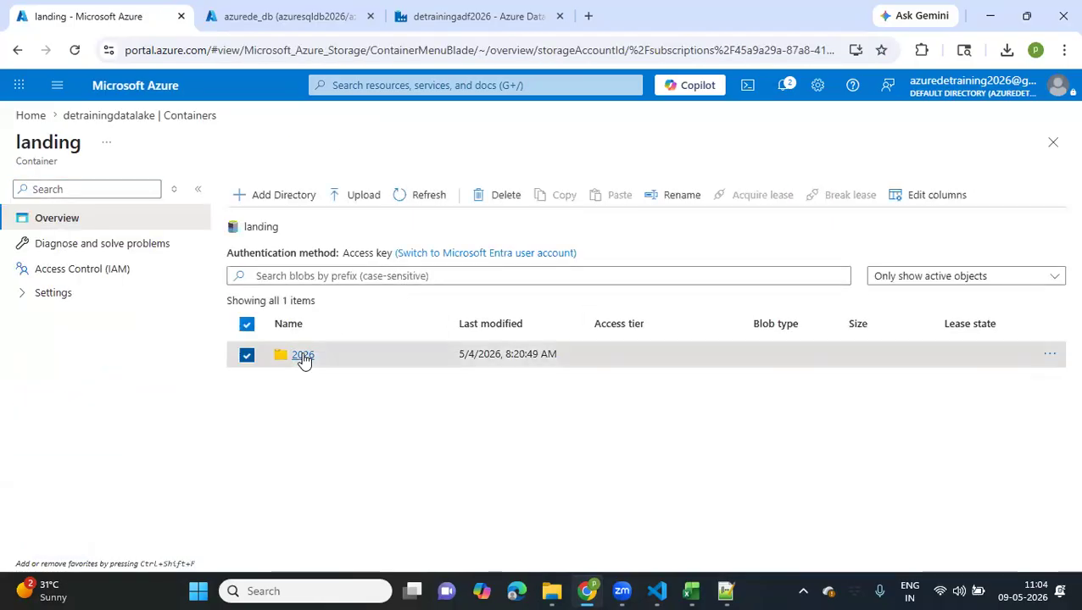
click(296, 386)
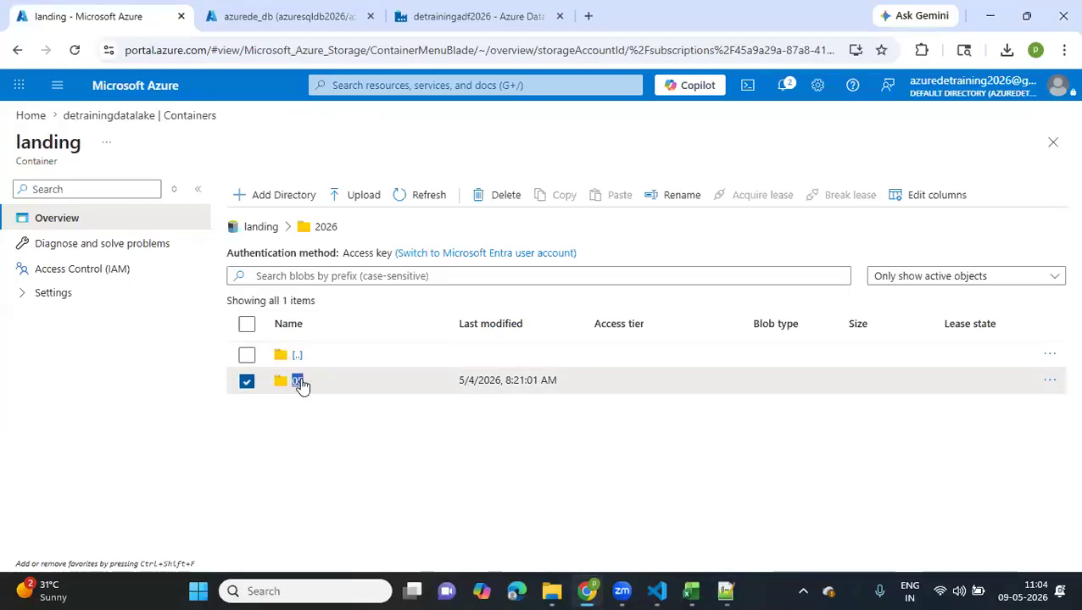
click(298, 486)
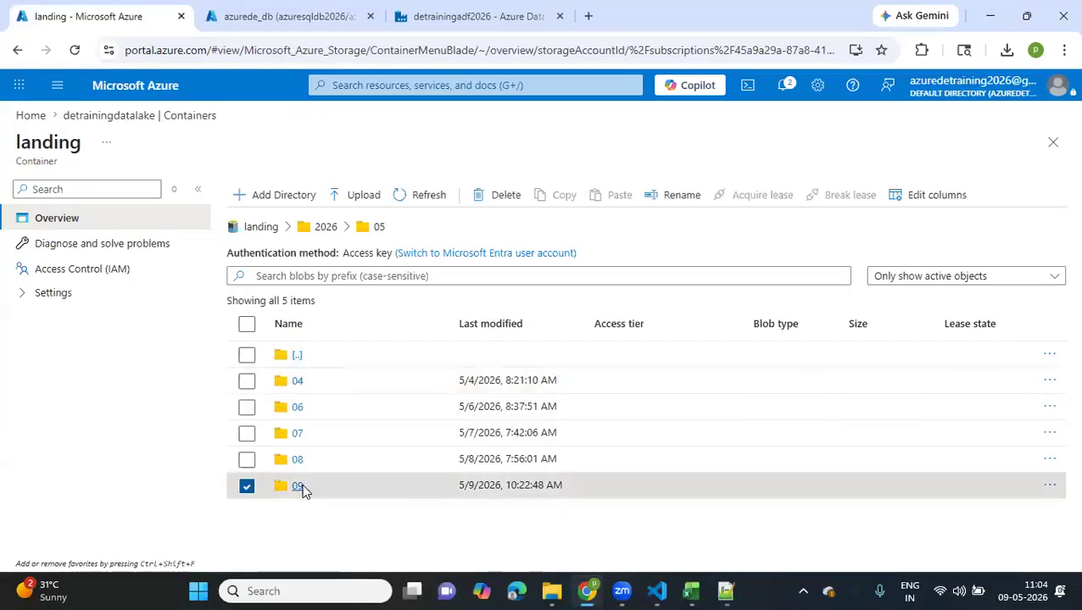
Upload test.json from the Mar'26 Batch folder on the Desktop into the landing container's 2026/05/09 directory
click(366, 204)
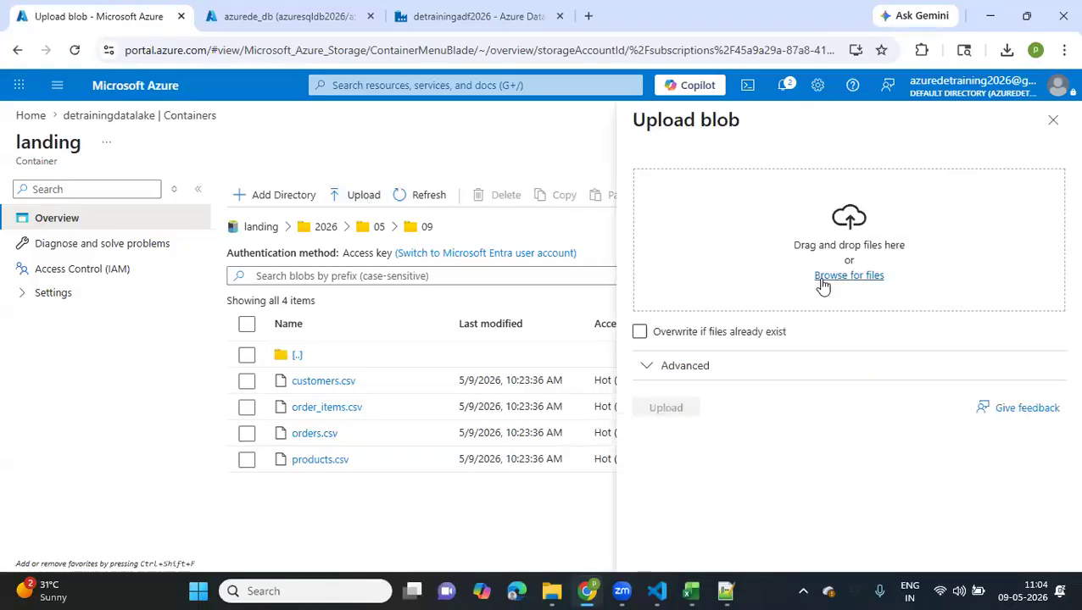
click(820, 279)
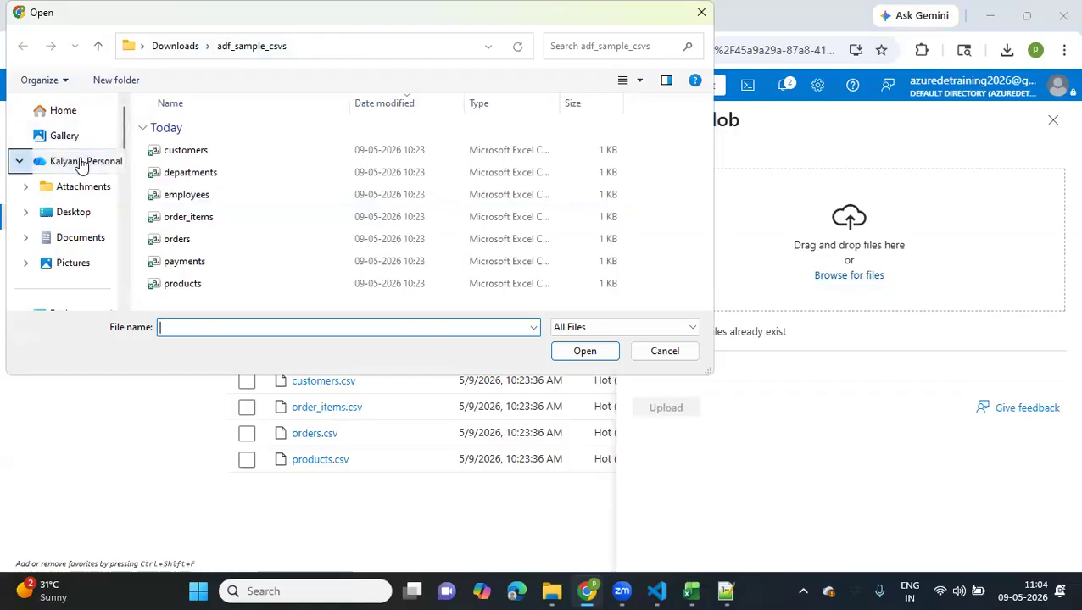
click(71, 219)
click(194, 152)
double_click(194, 153)
double_click(193, 153)
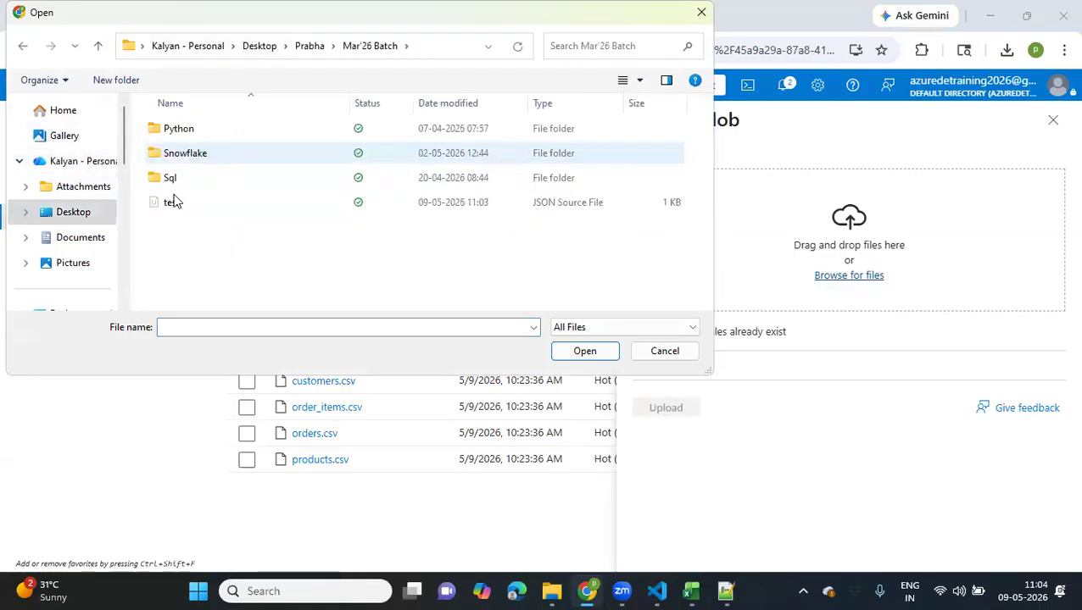
click(170, 206)
click(584, 351)
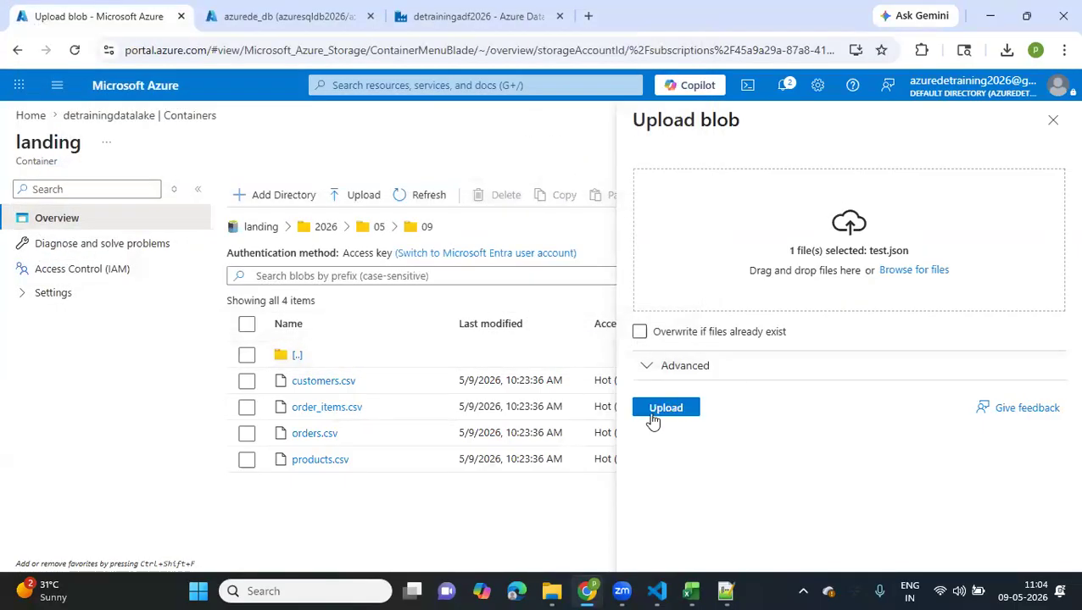
click(657, 412)
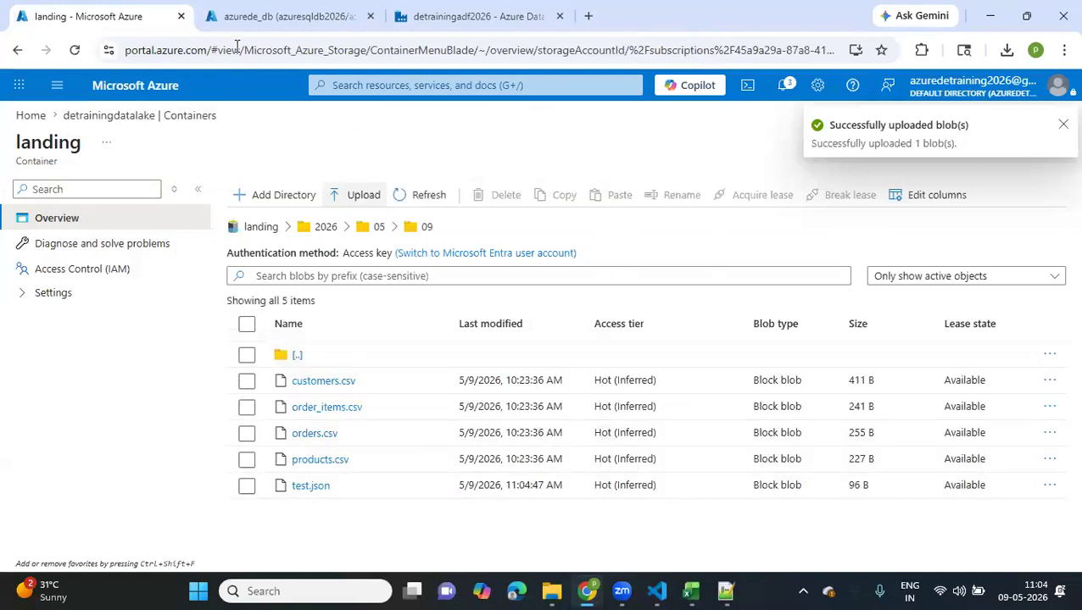
Switch to the detrainingadf2026 data factory and publish the pending changes to dataflow transform
click(476, 17)
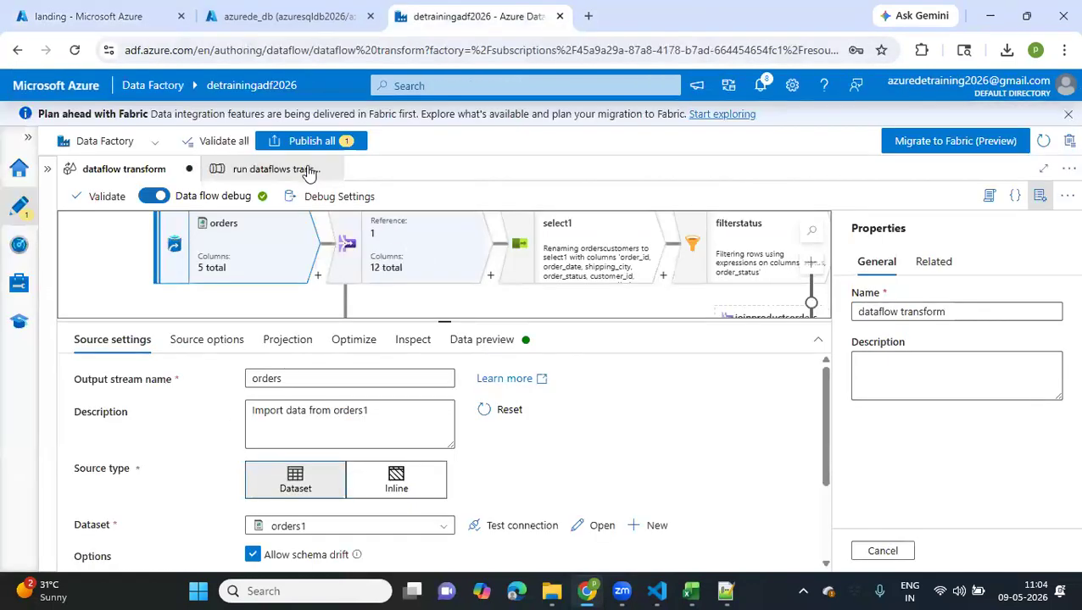
click(322, 142)
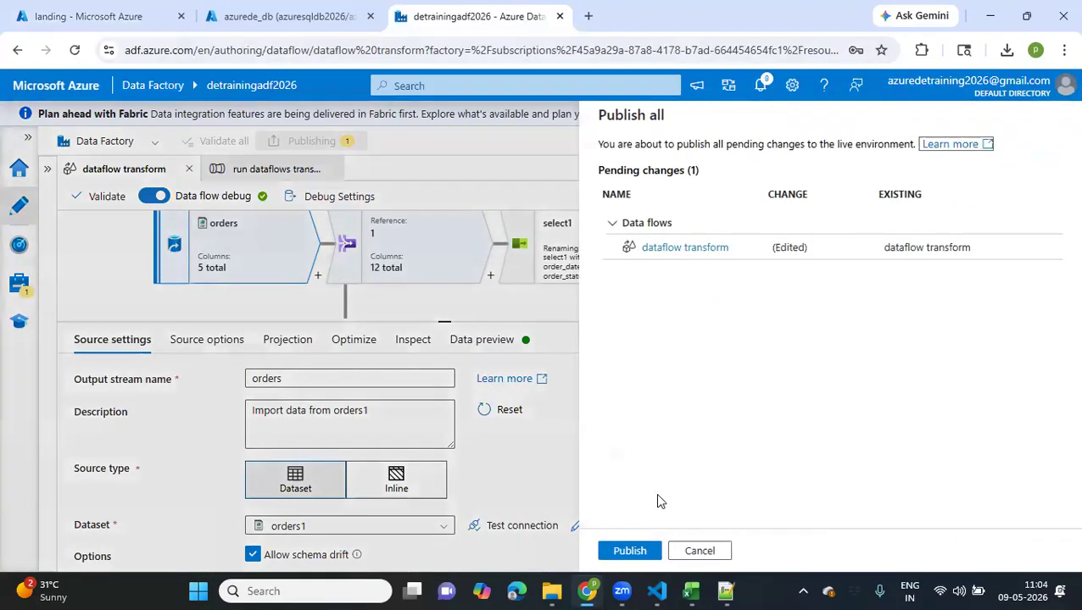
click(629, 551)
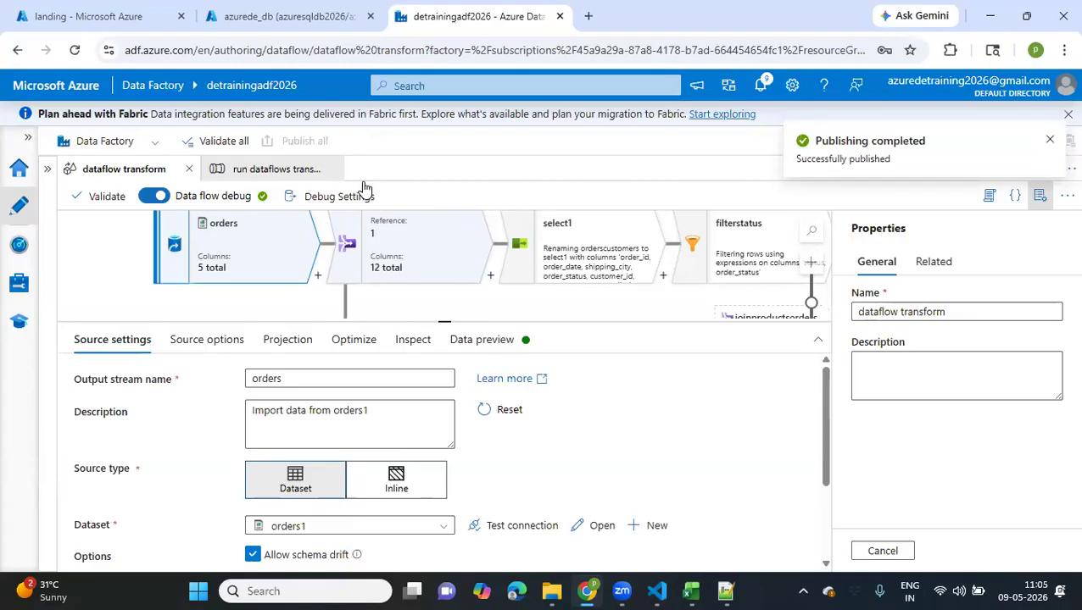
Create a new data flow in the factory resources and add a source to its canvas
scroll(167, 242, up, 1)
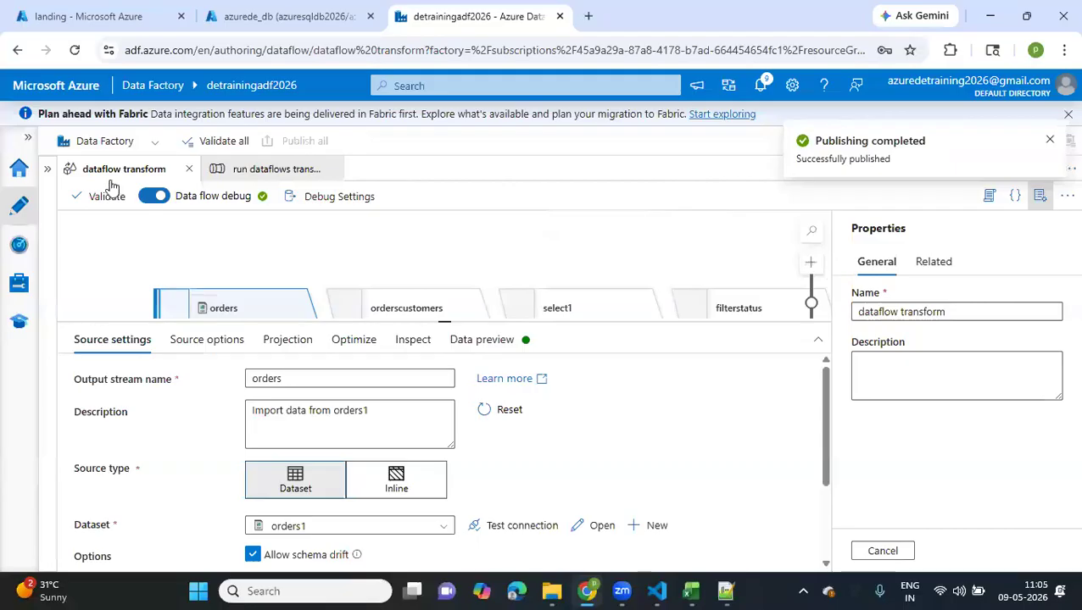
click(49, 170)
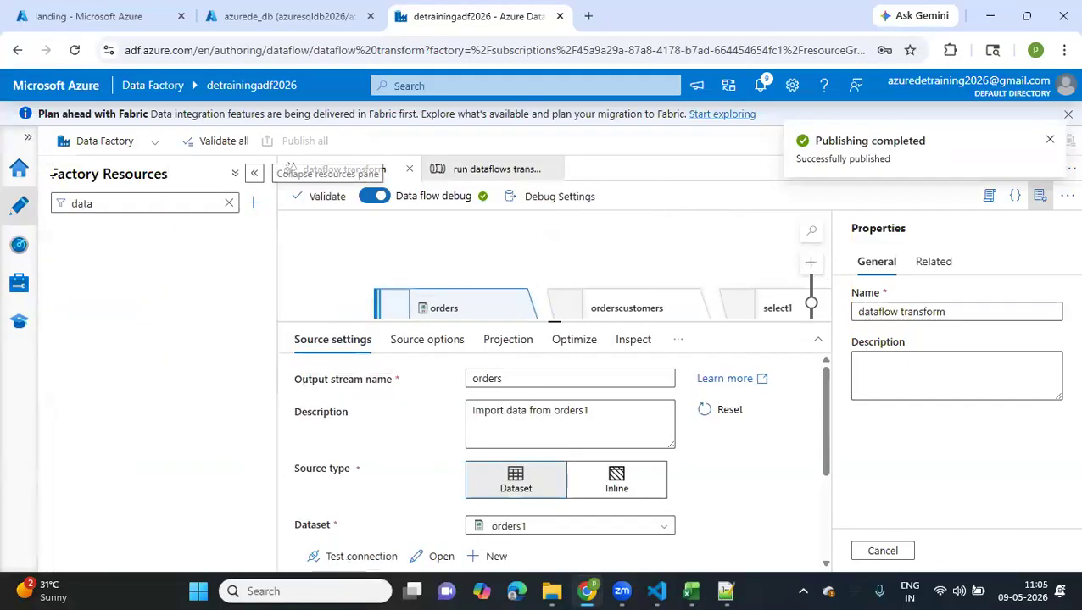
click(254, 203)
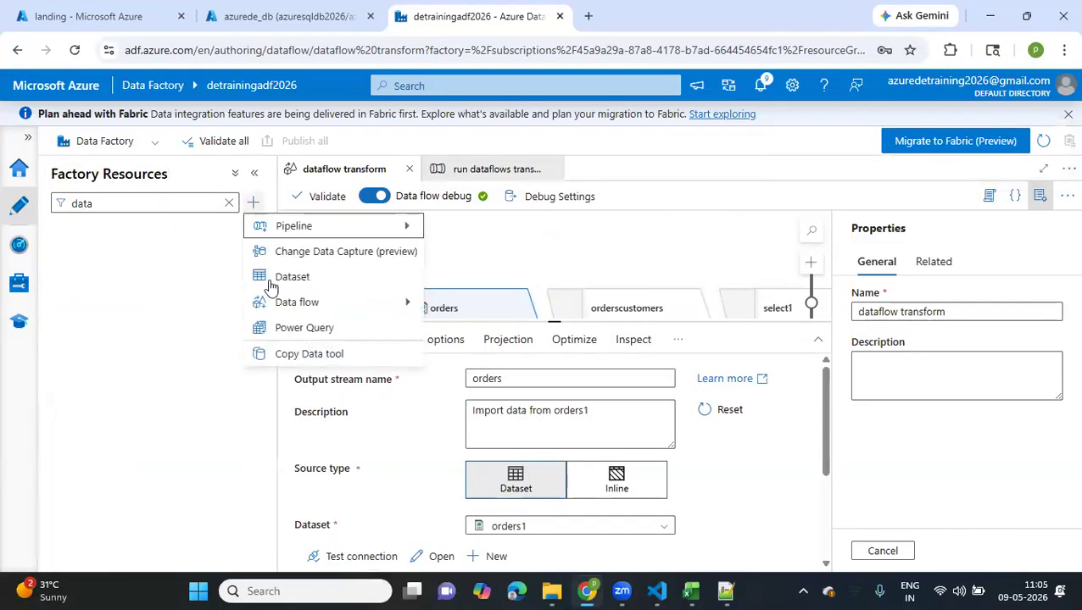
mouse_move(278, 303)
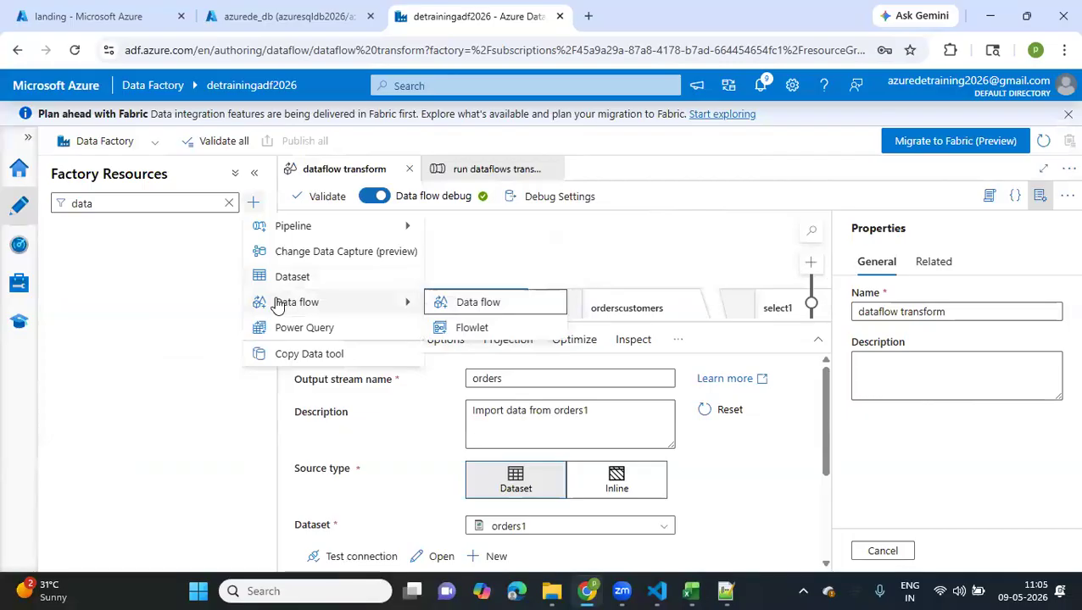
click(467, 305)
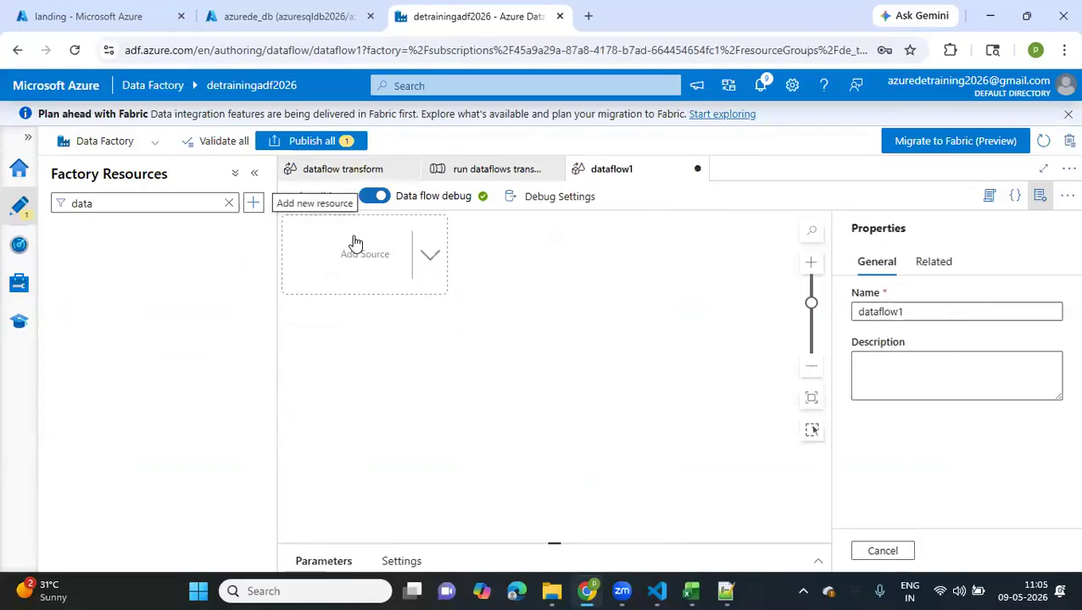
click(528, 269)
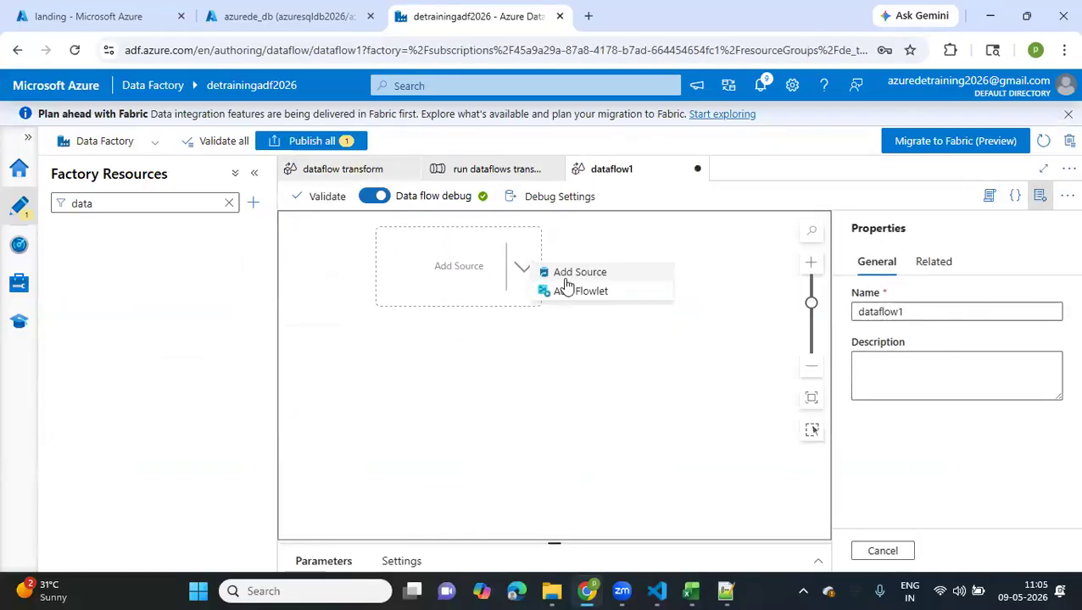
click(594, 275)
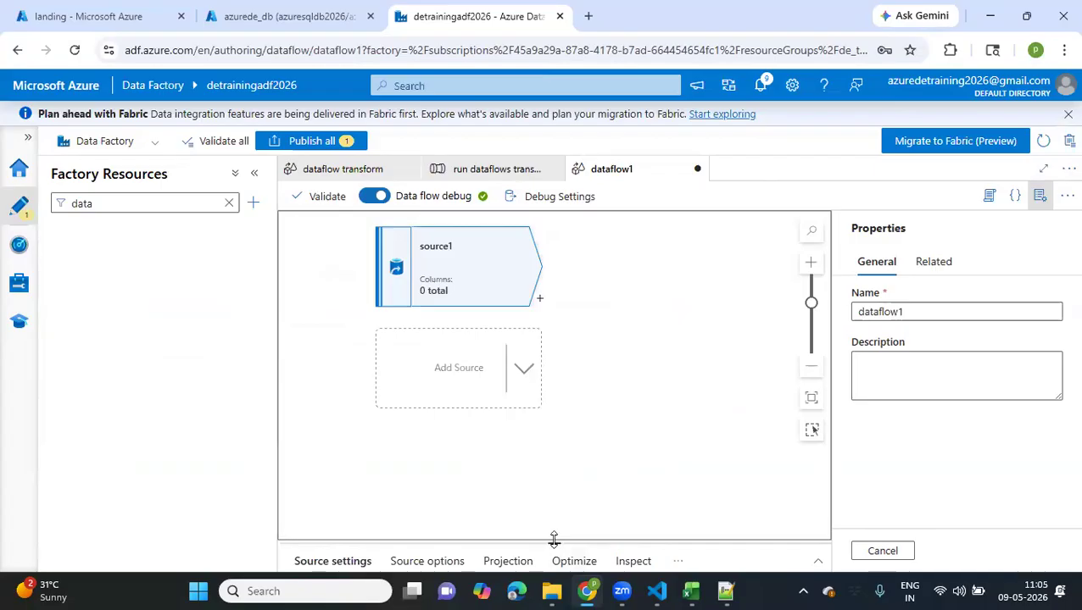
Enlarge the source's settings area and name its output stream testjson
drag(553, 539, 553, 297)
click(555, 354)
key(ctrl+a)
text(ts)
text(est)
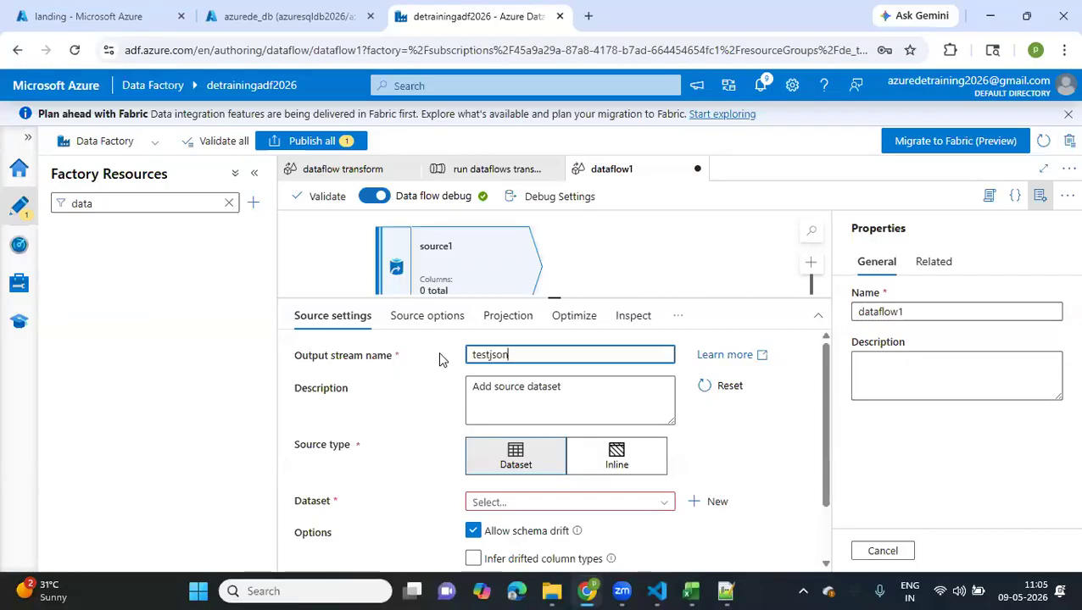
Start a new dataset for the source on Azure Data Lake Storage Gen2 with the JSON format
click(715, 501)
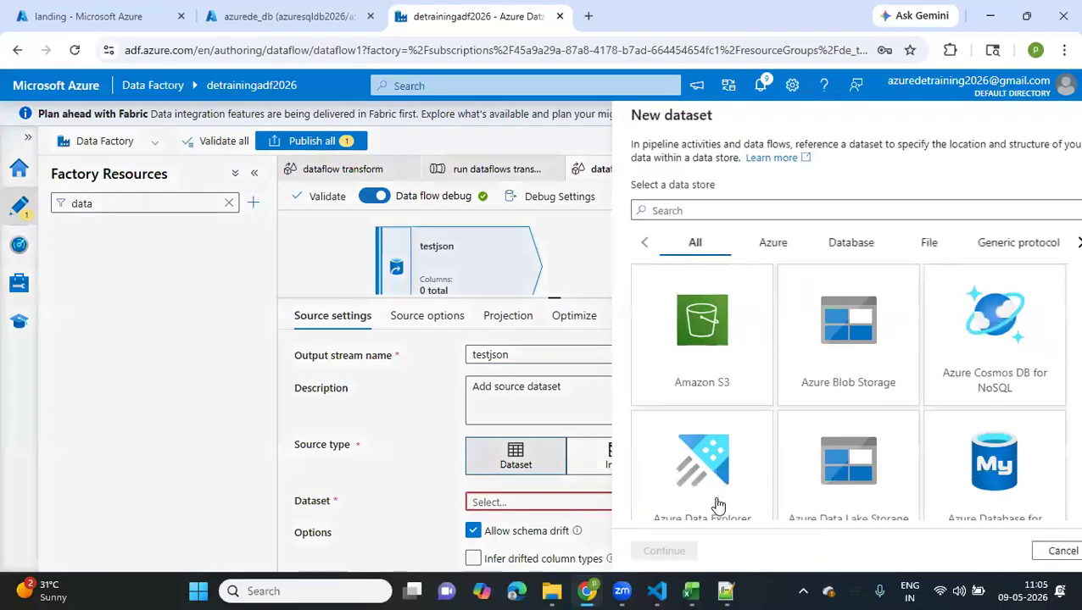
scroll(785, 466, down, 1)
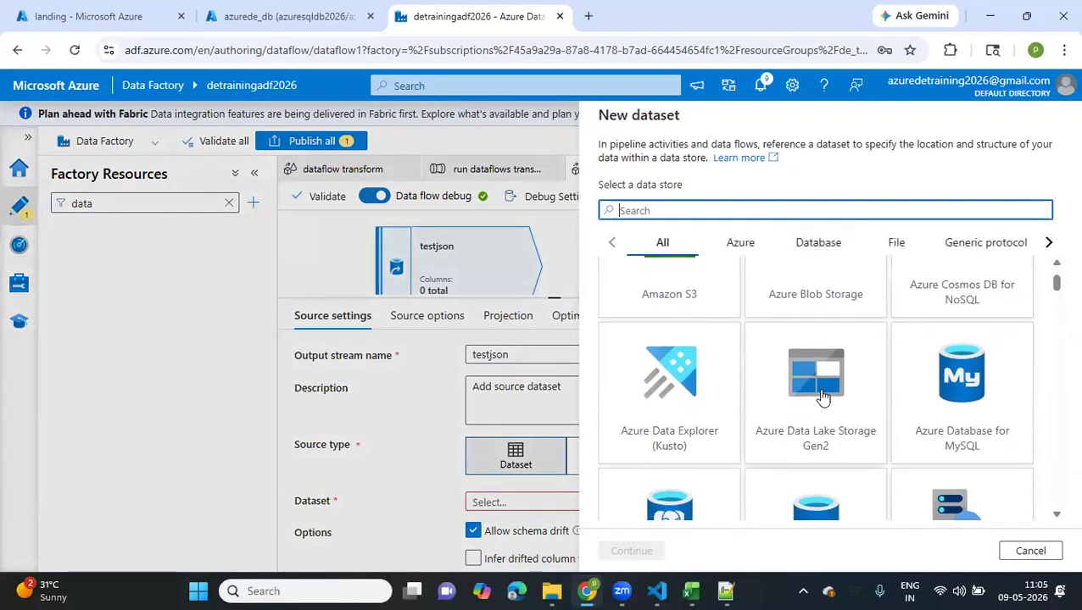
click(822, 397)
click(631, 551)
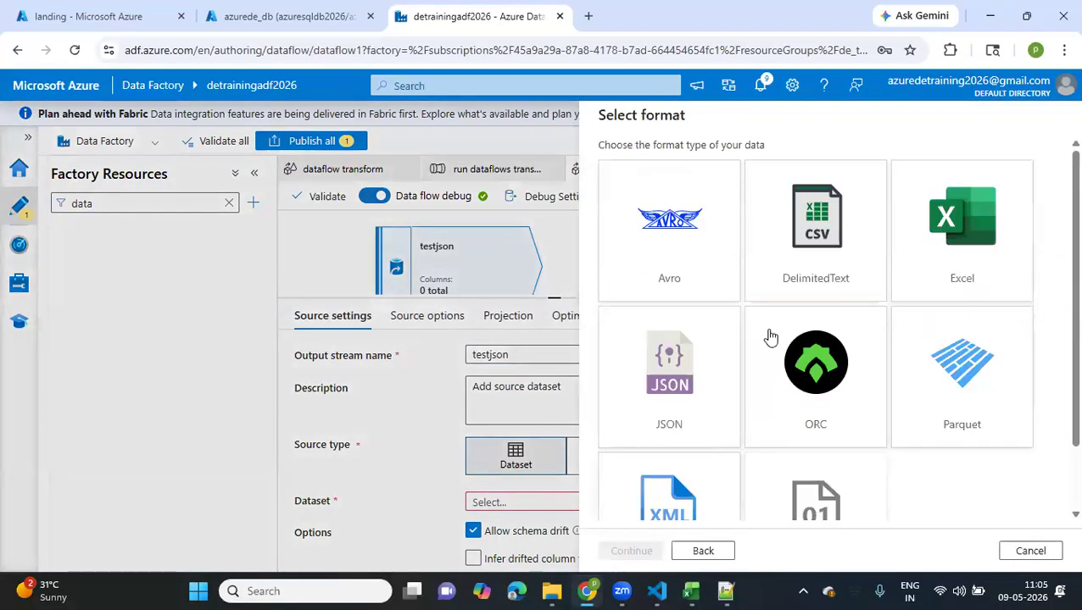
scroll(769, 337, down, 1)
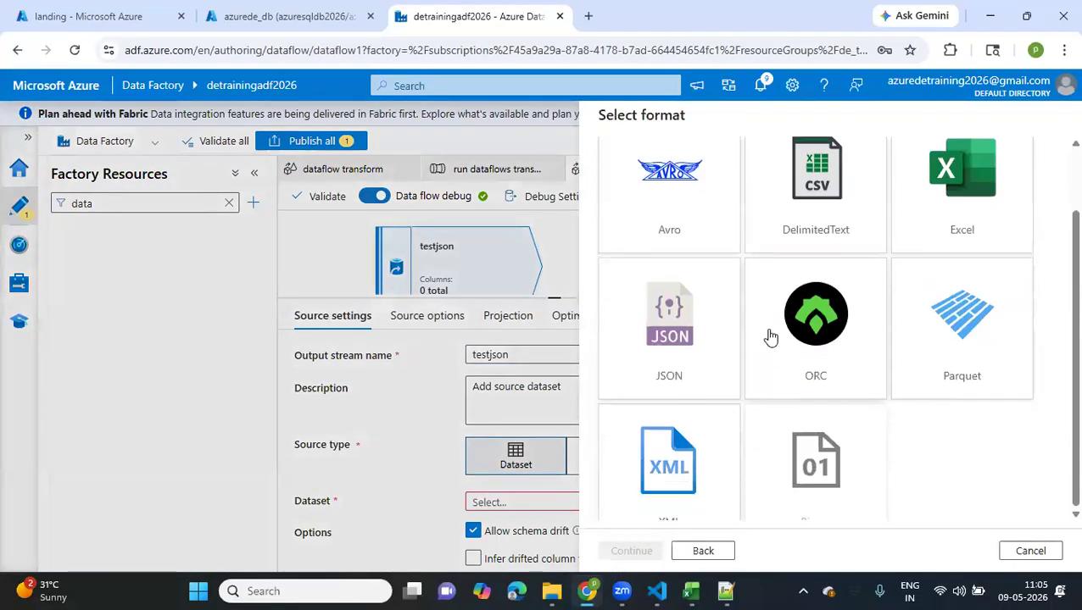
click(702, 325)
click(645, 560)
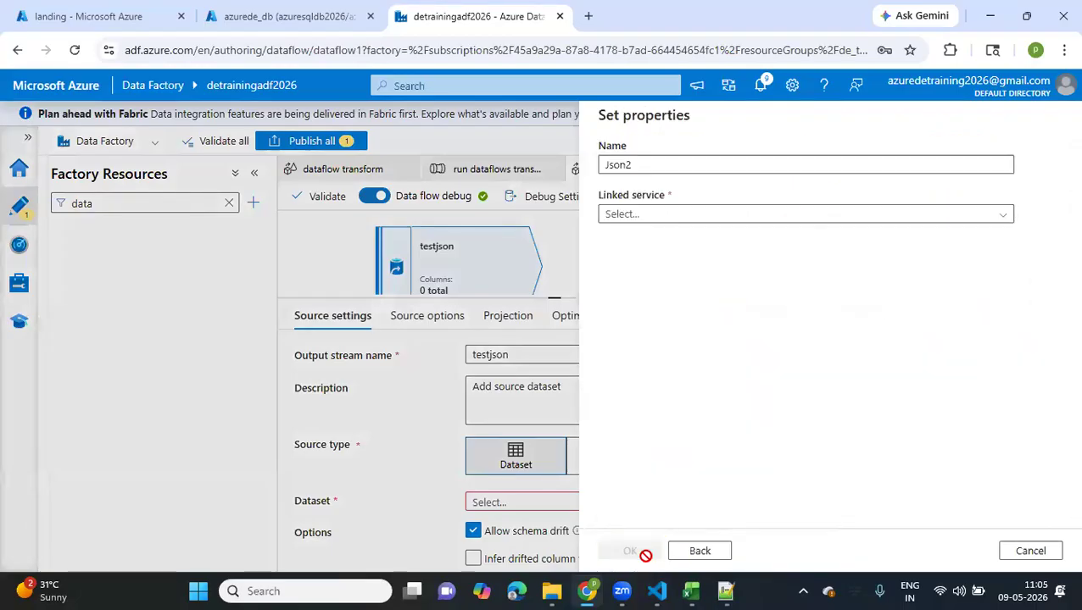
Name the new dataset testjson and assign it the ADLS_LS linked service
drag(637, 167, 599, 165)
text(testj)
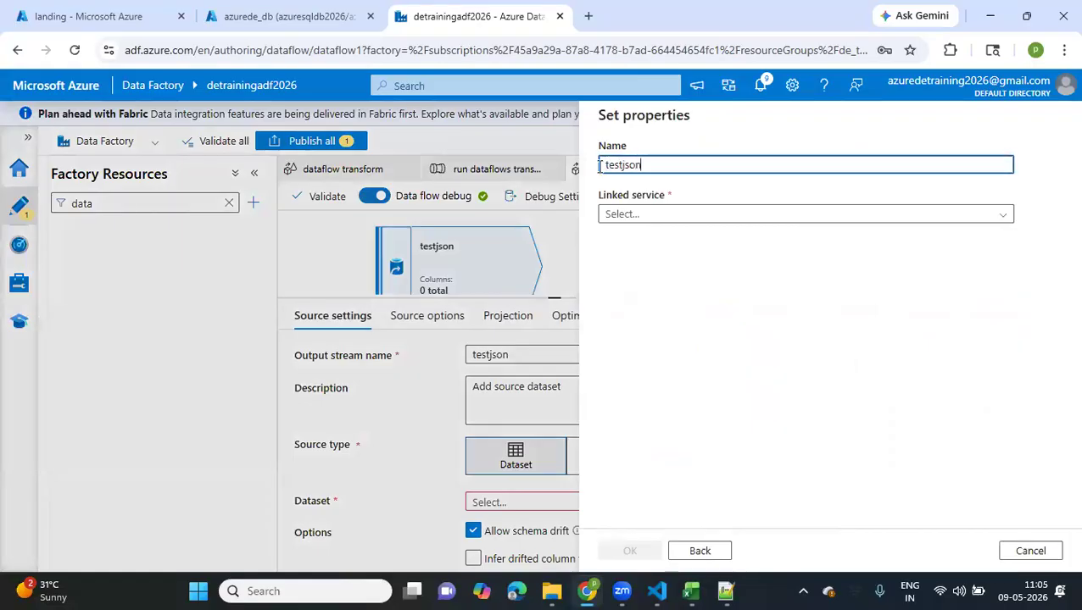
click(644, 217)
click(615, 291)
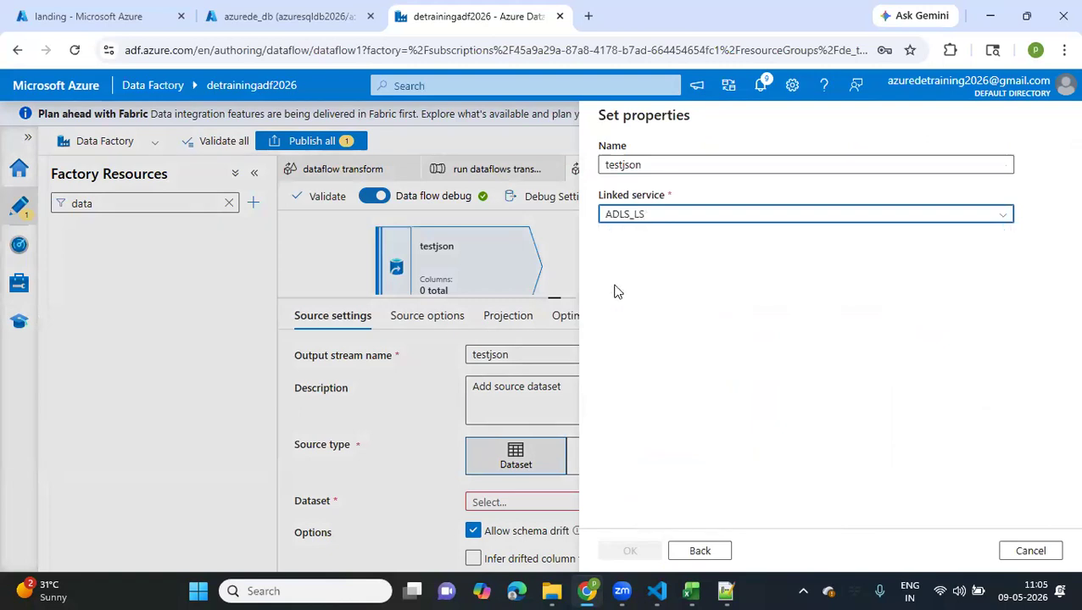
Set the dataset's file path to landing/2026/05/09/test.json and try to create it with the schema imported from the connection/store
click(1027, 266)
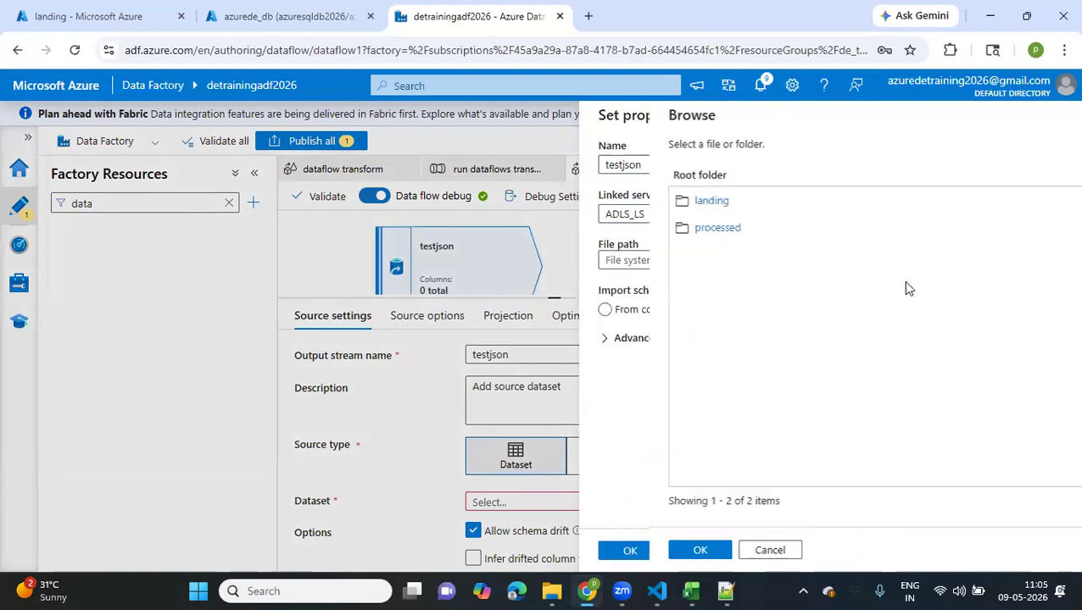
click(647, 205)
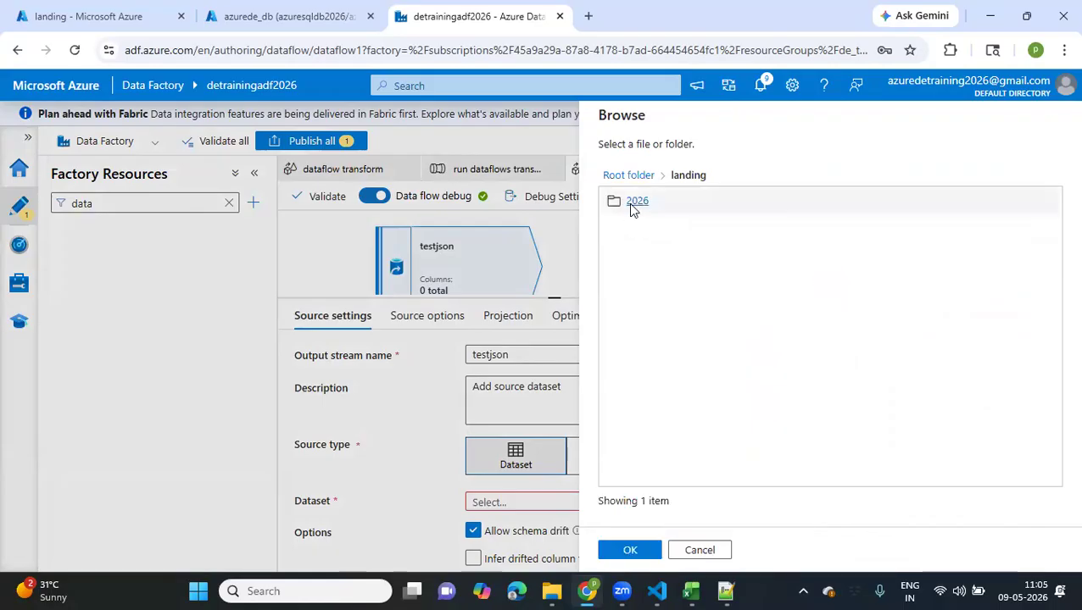
click(634, 203)
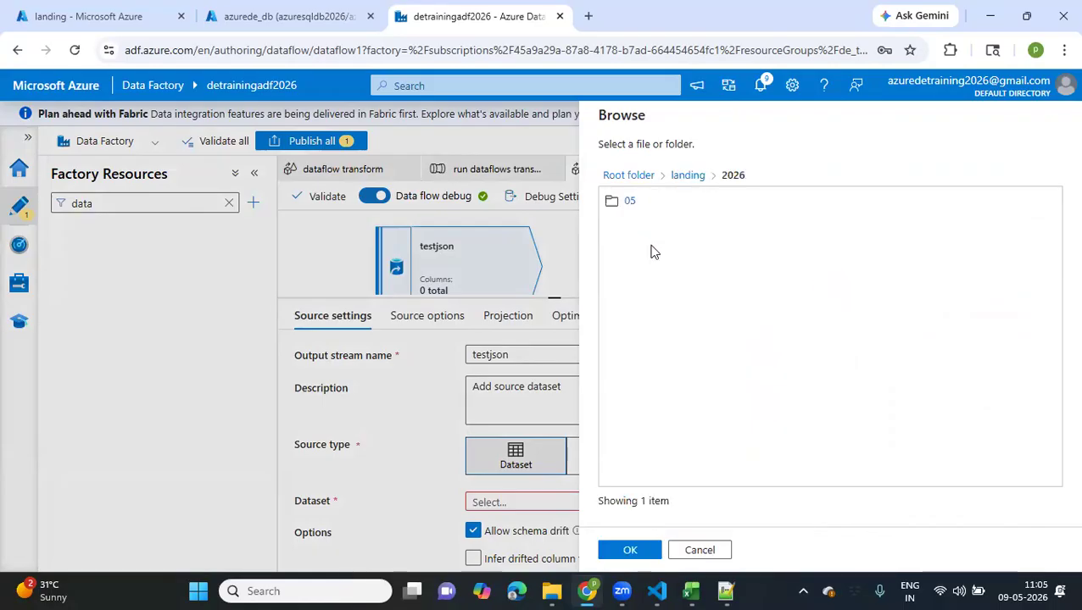
click(626, 205)
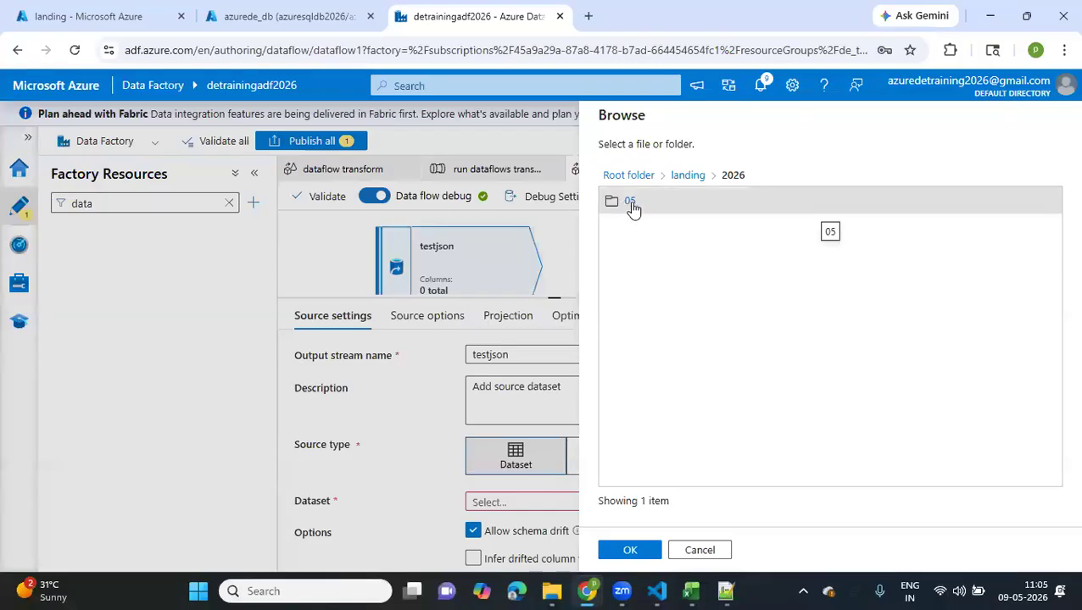
click(630, 202)
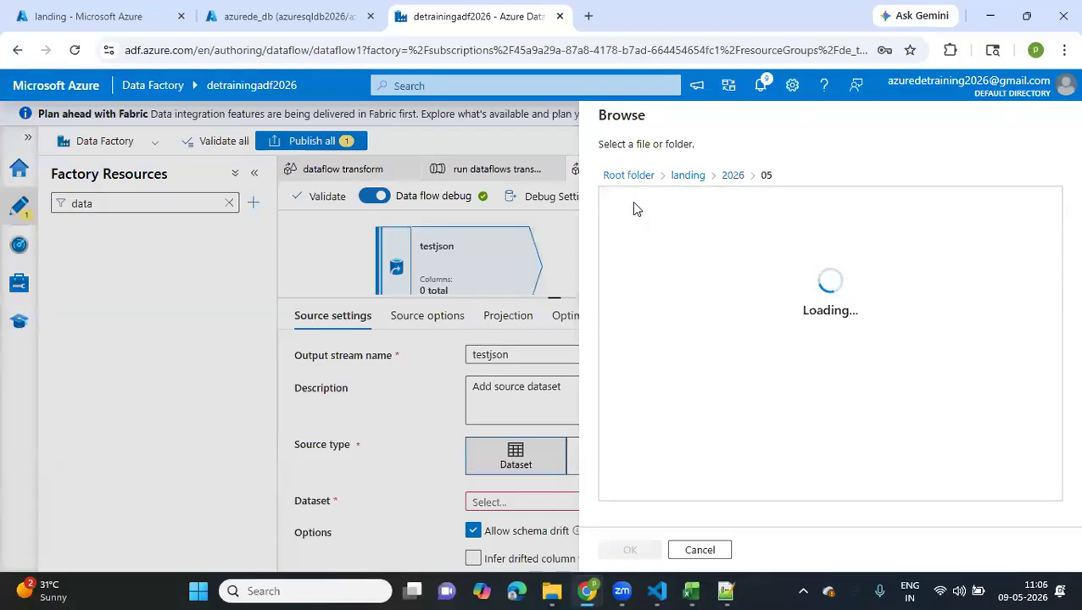
click(630, 312)
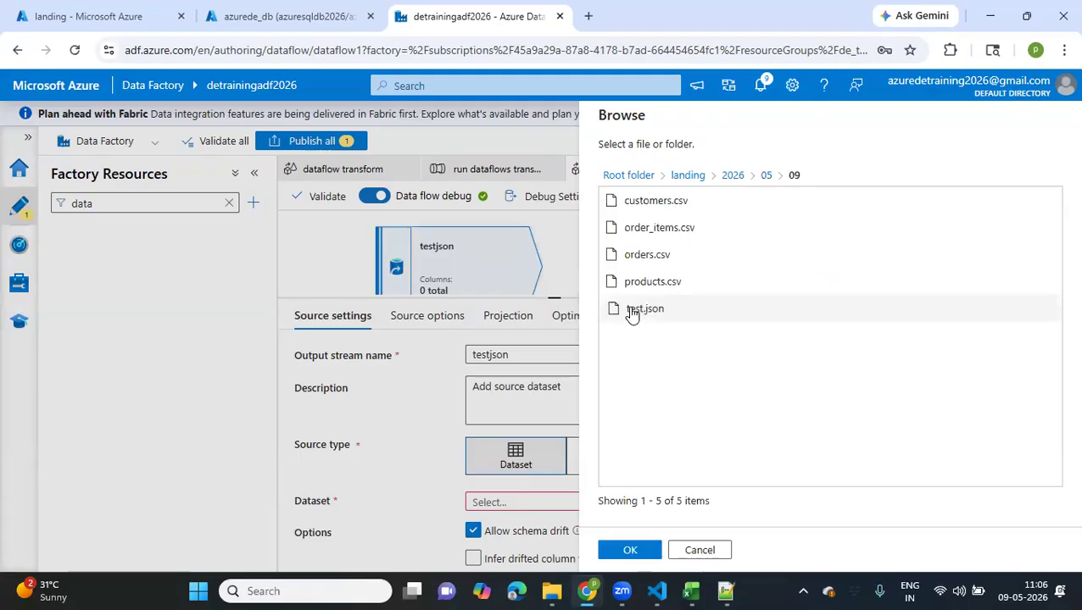
click(632, 312)
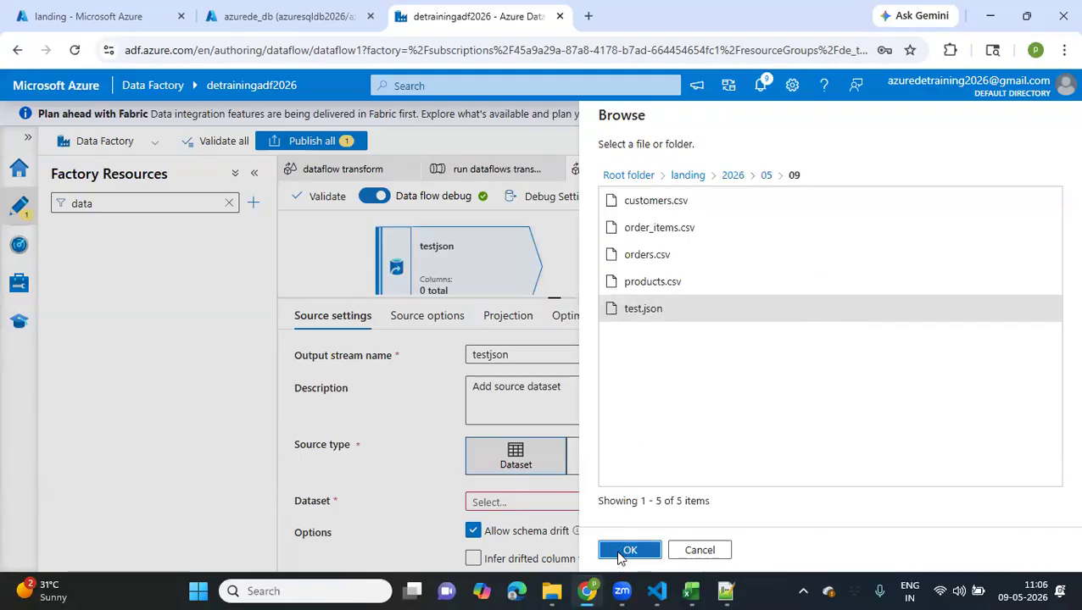
click(628, 550)
click(620, 552)
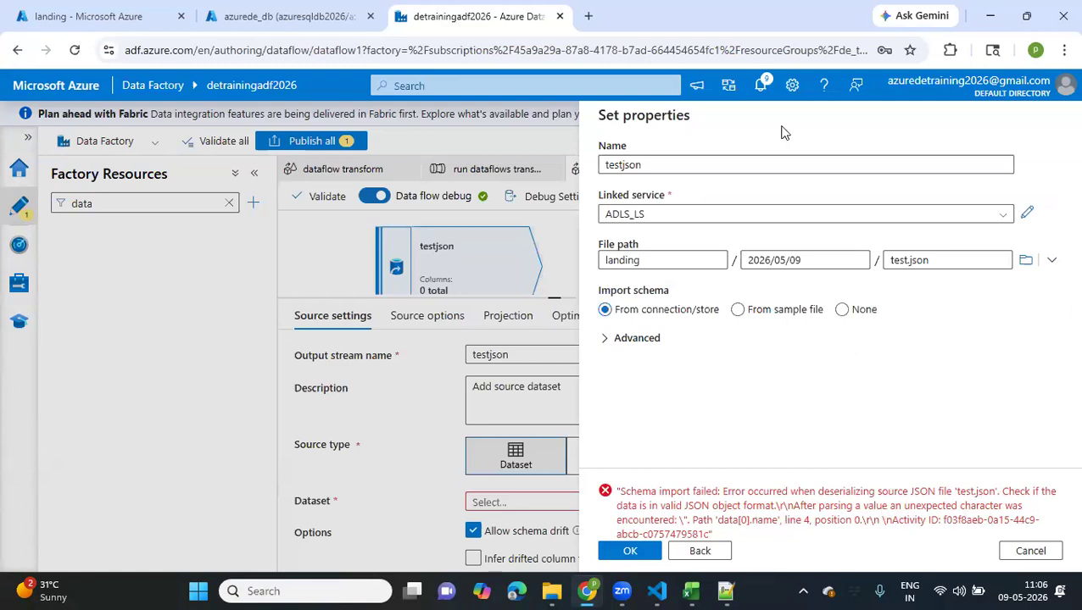
Search the web for "validate json" in a new browser tab and open the JSON Formatter & Validator site
click(588, 16)
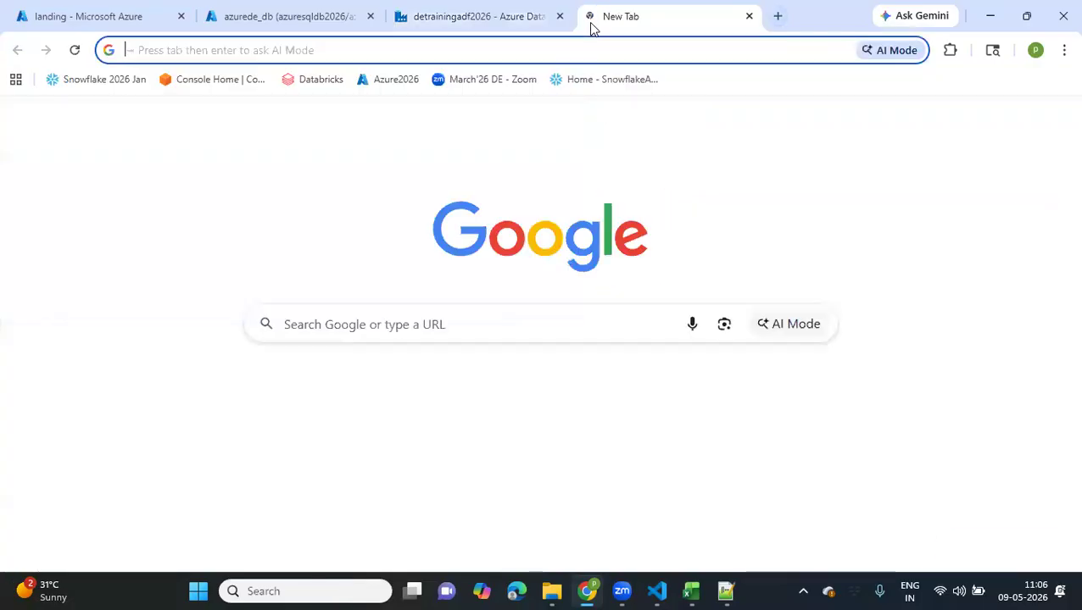
text(validate json)
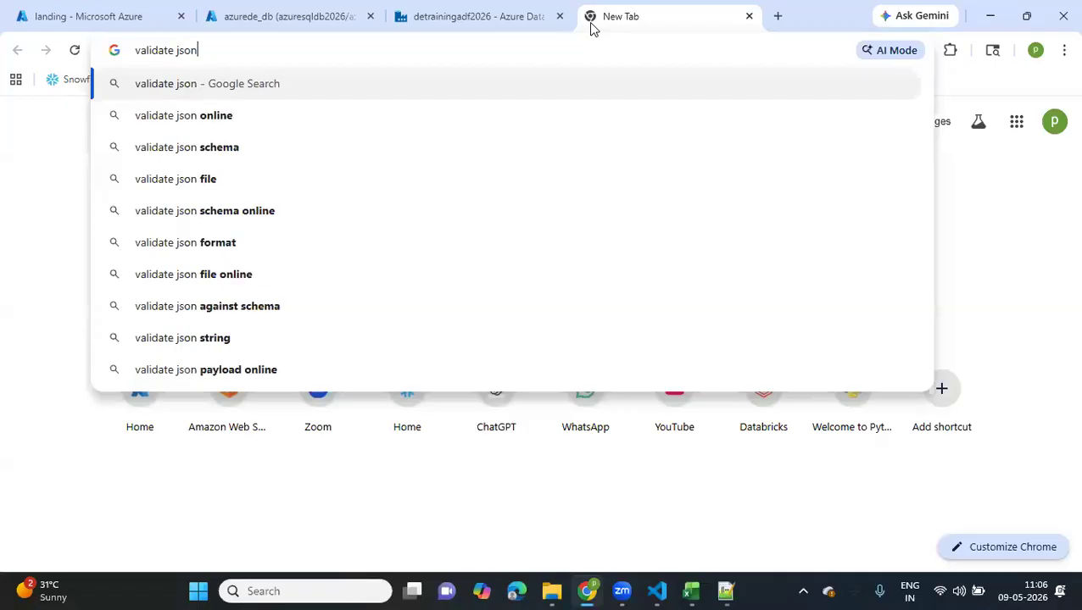
key(Return)
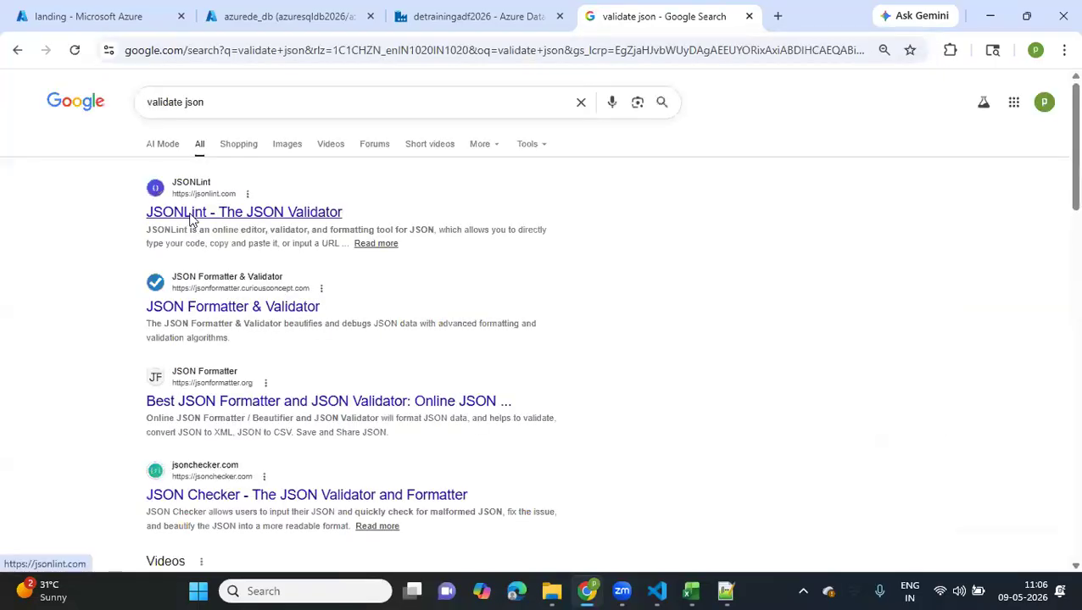
click(205, 314)
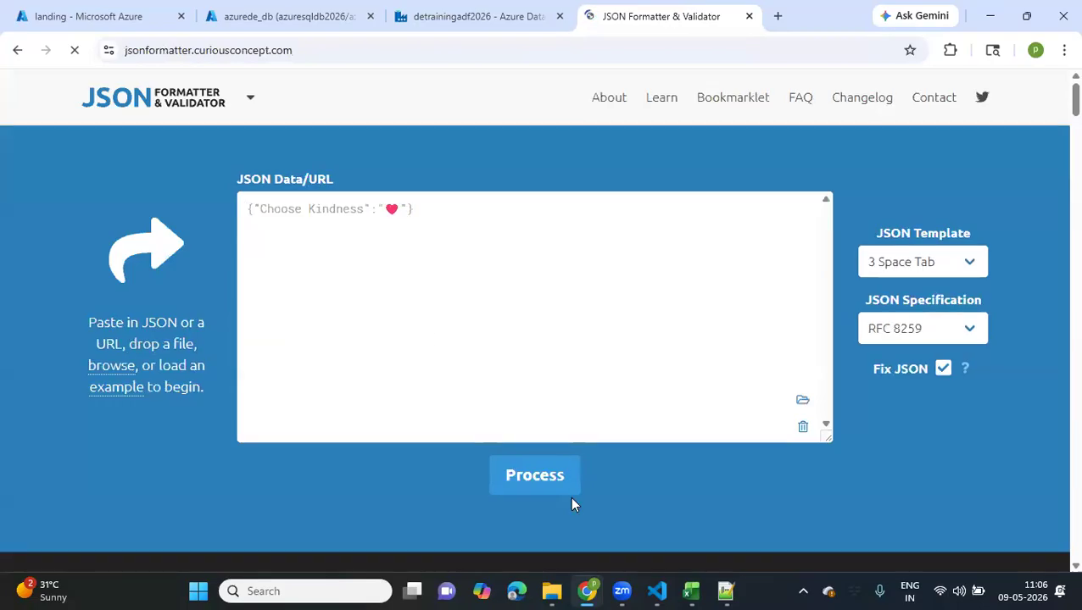
Take the selected test.json text from Notepad++ and try to paste it as the JSON data in the JSON Formatter & Validator
click(728, 591)
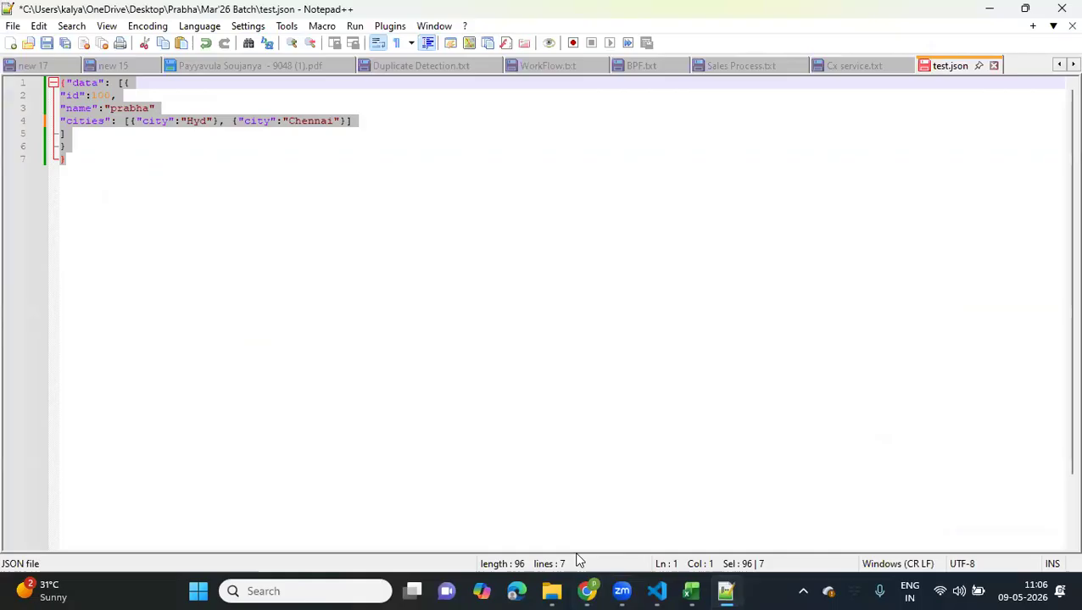
click(588, 591)
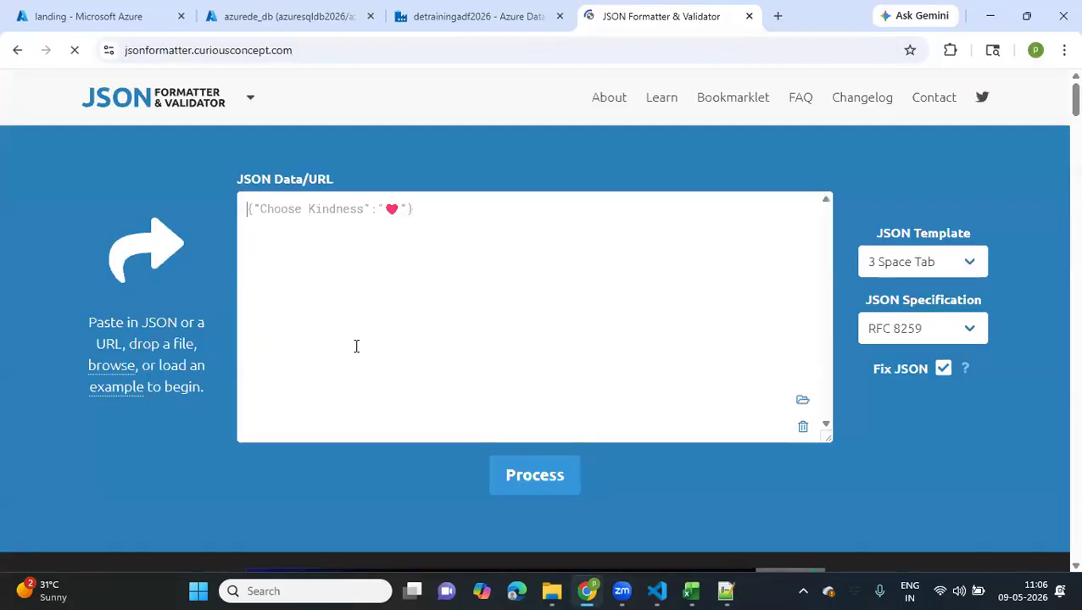
text({"data": [{ "id":100, "name":"prabha" "cities": [{"city":"Hyd"}, {"city":"Chennai"}] ] } })
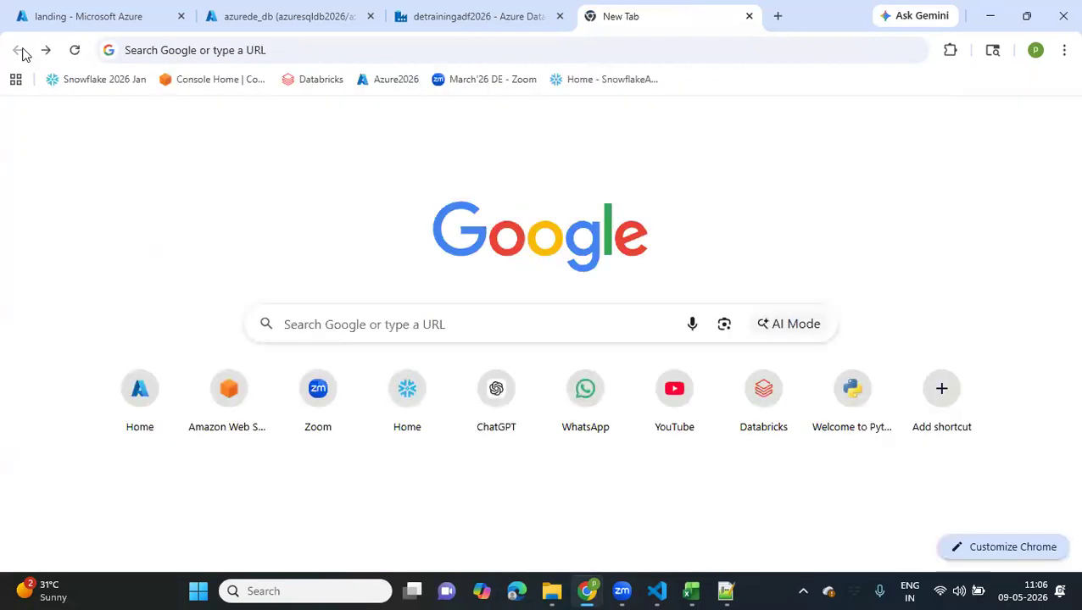
Search the web for 'json validator' and open the JSONLint site
click(162, 42)
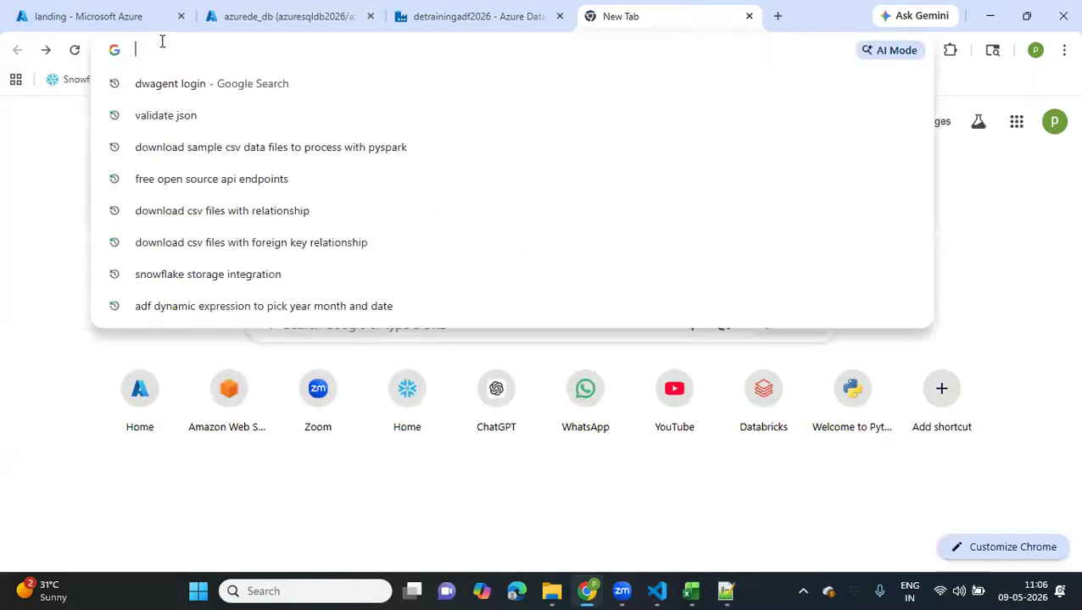
text(json v)
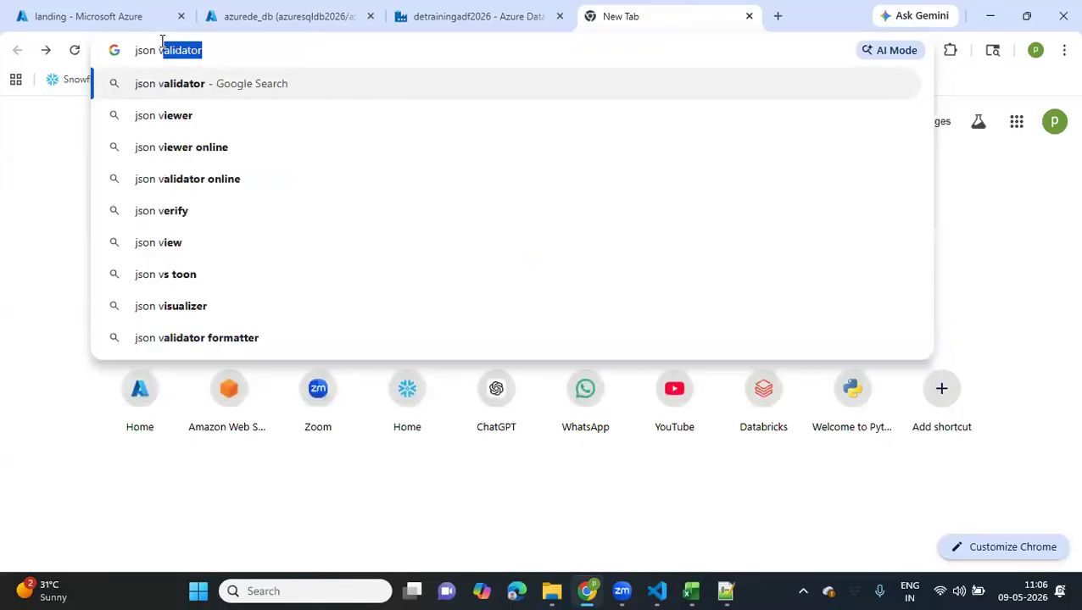
click(188, 85)
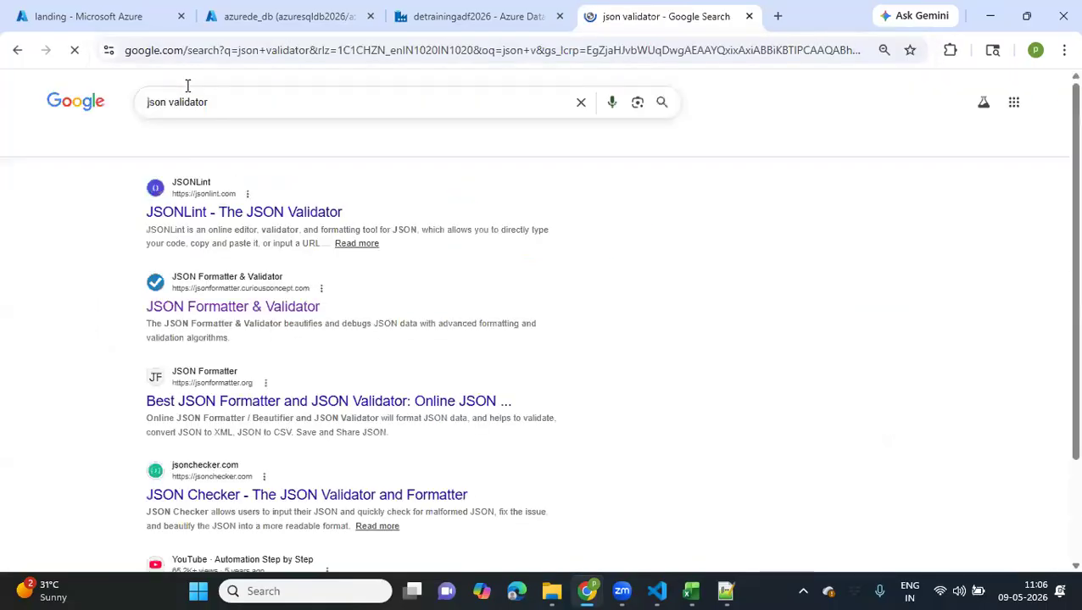
click(214, 213)
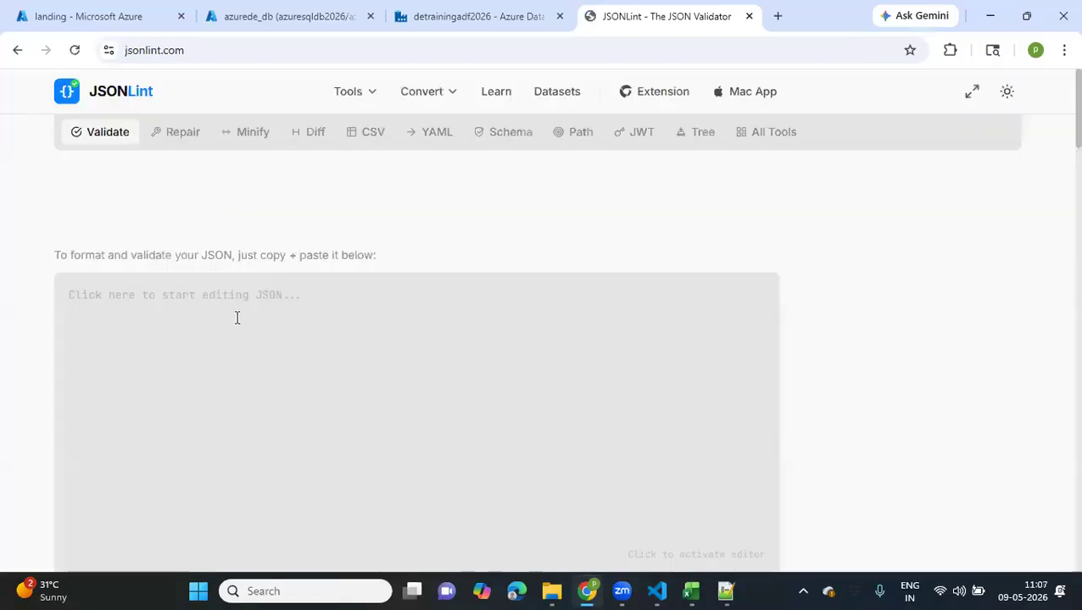
Paste the copied JSON into the JSONLint editor and validate it
click(236, 317)
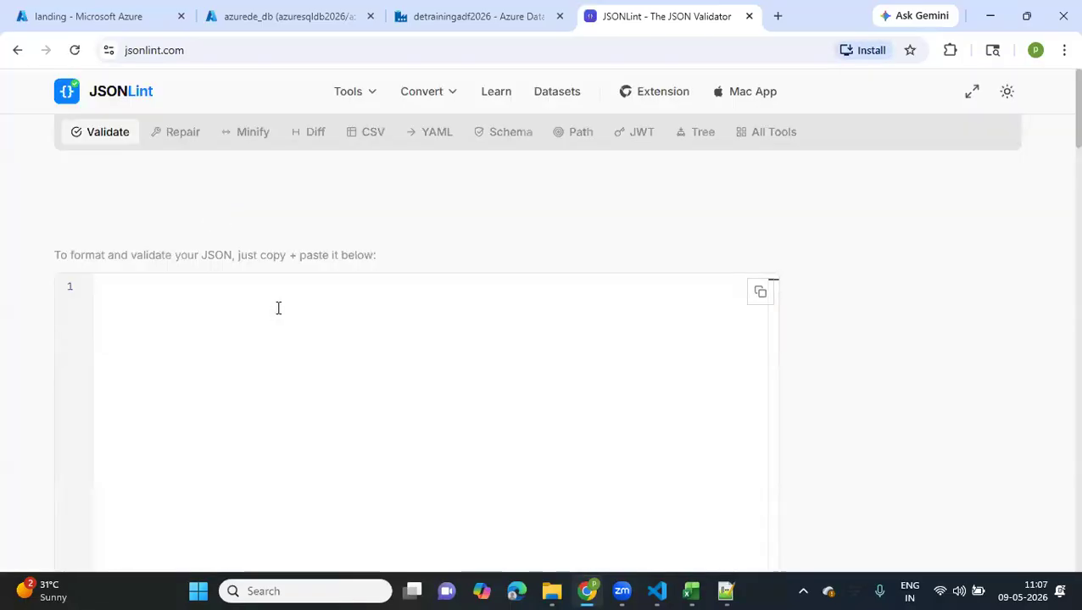
text({"data": [{ "id":100, "name":"prabha" "cities": [{"city":"Hyd"}, {"city":"Chennai"}] ] } })
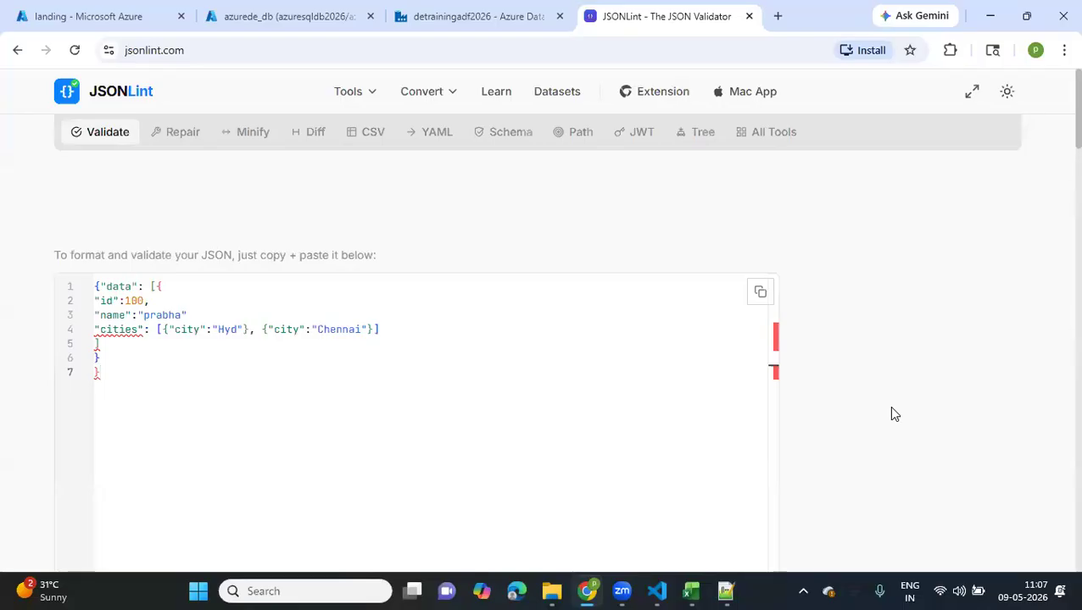
scroll(891, 413, down, 5)
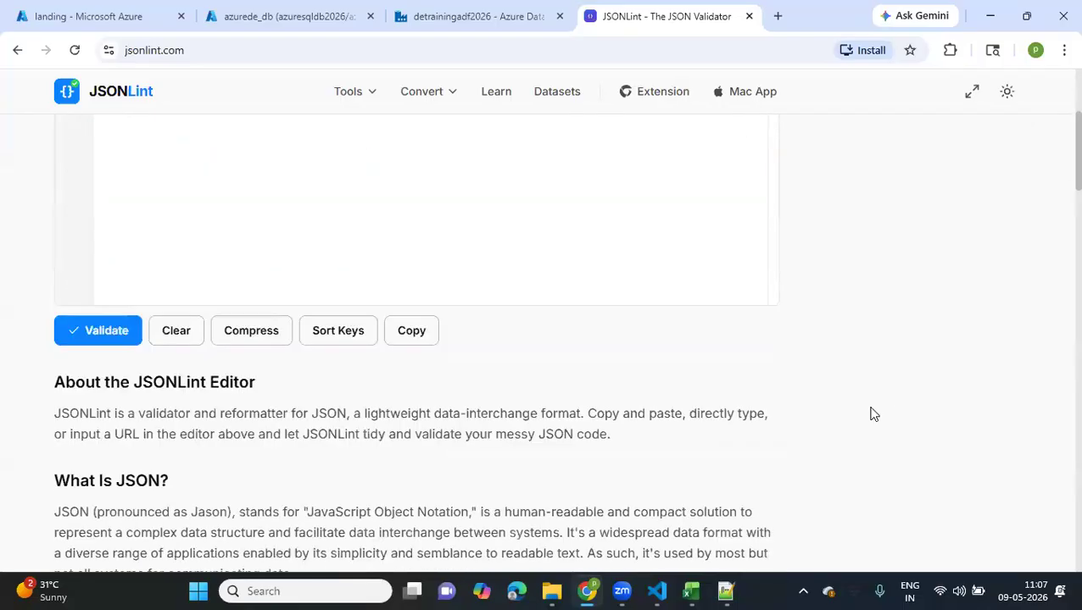
click(100, 336)
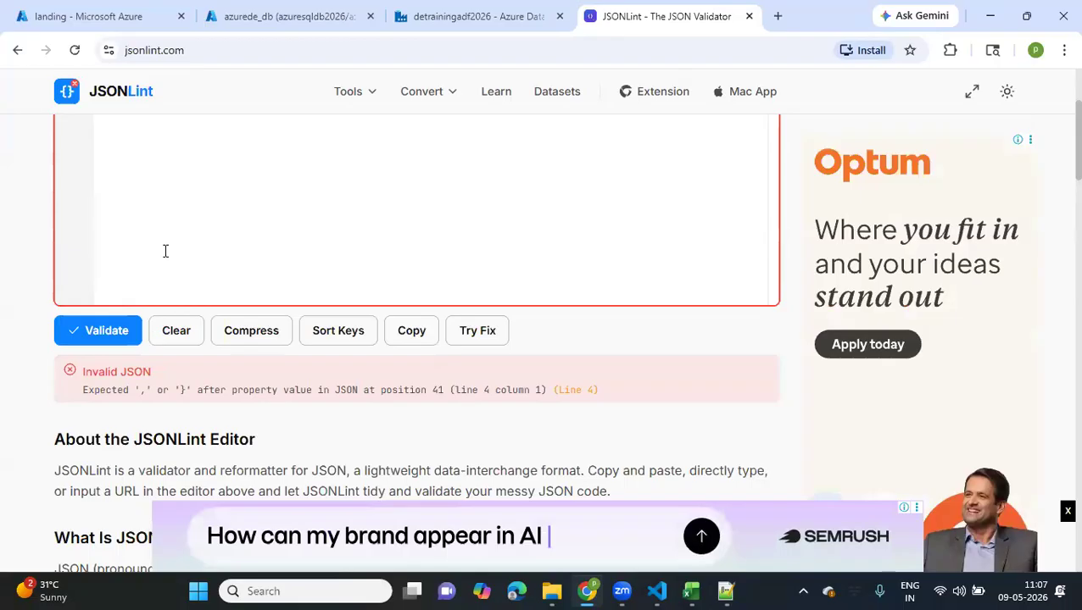
Try moving the outer closing square bracket below the record's closing brace and adding a comma after the name value
scroll(14, 178, up, 2)
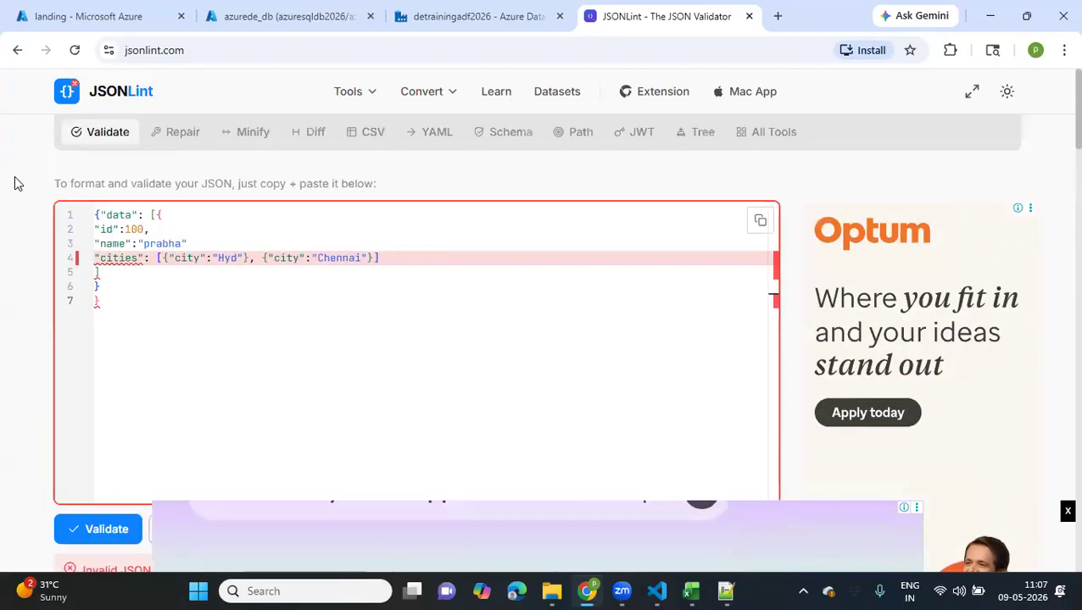
click(113, 273)
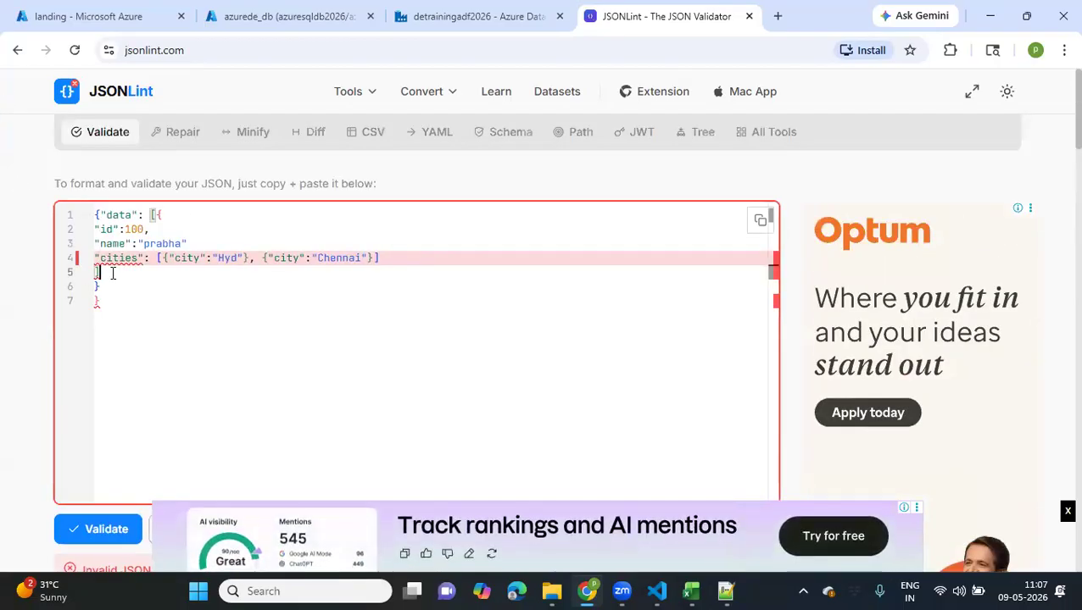
key(BackSpace)
key(BackSpace)
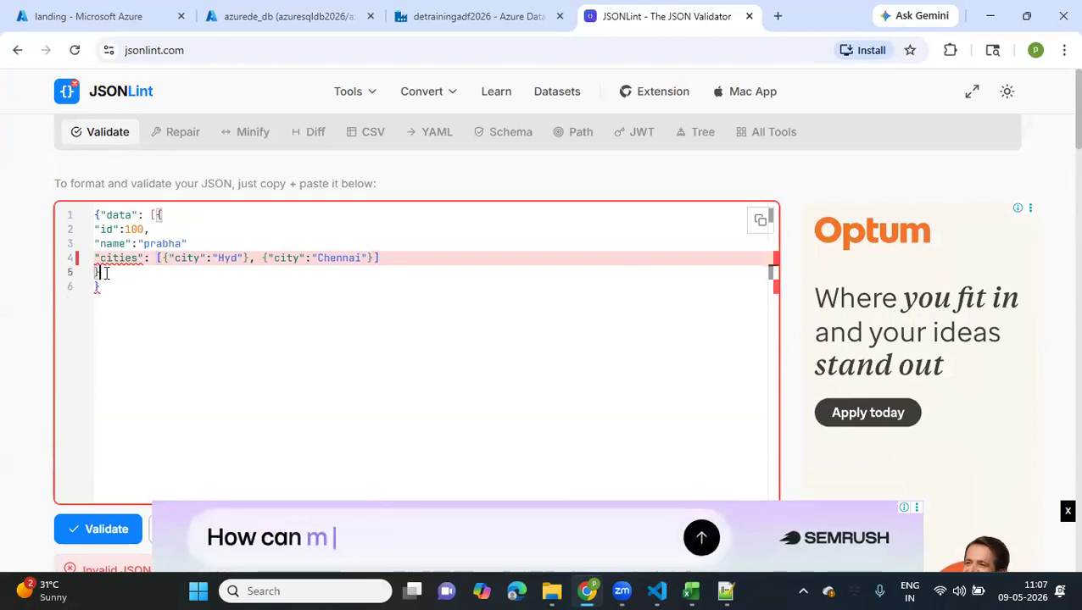
key(Return)
text(])
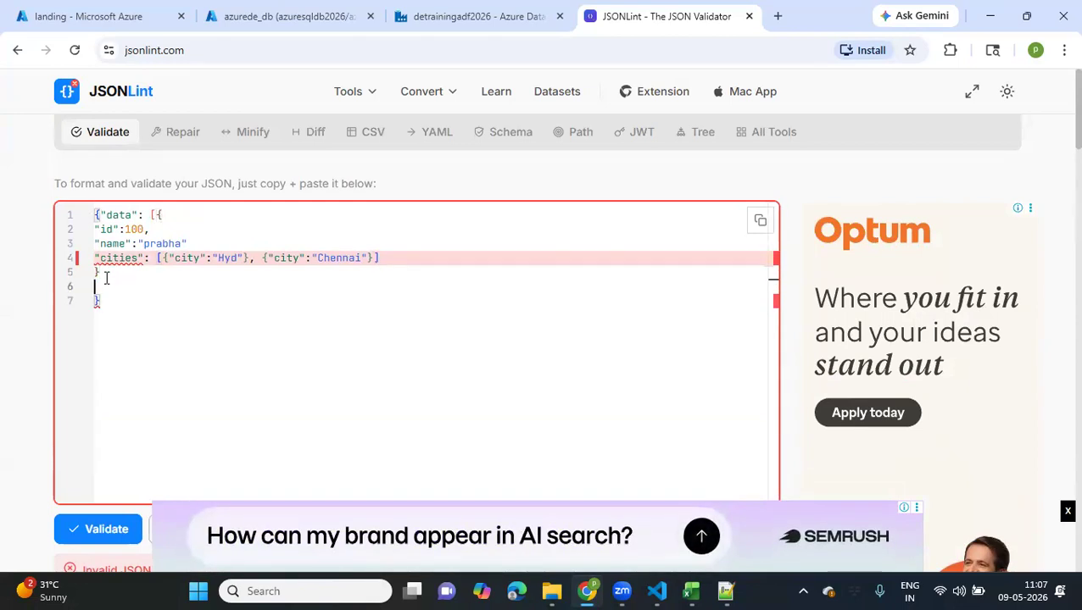
click(114, 304)
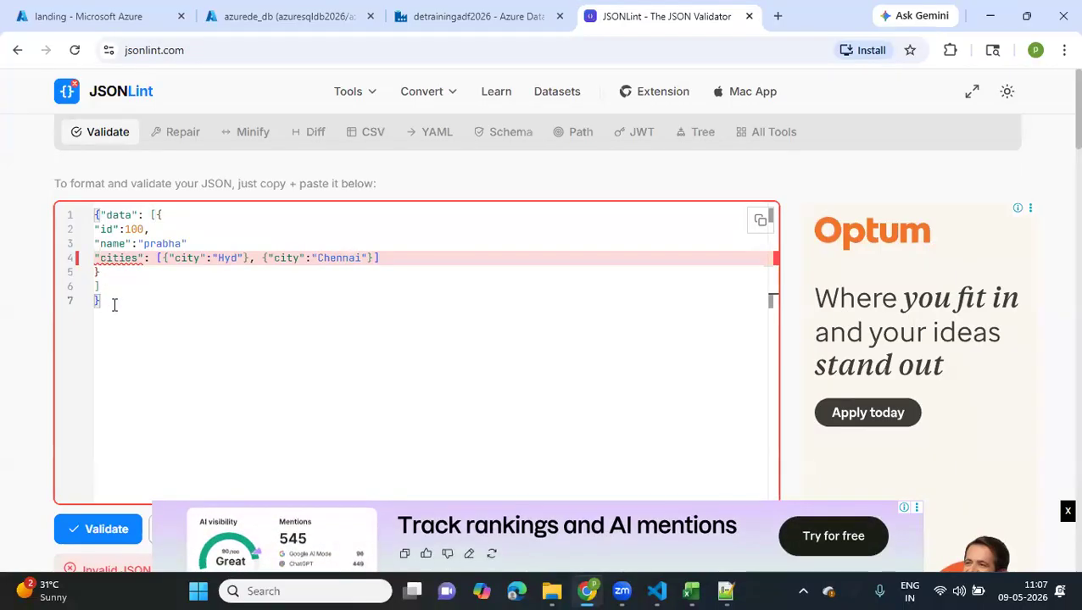
click(195, 245)
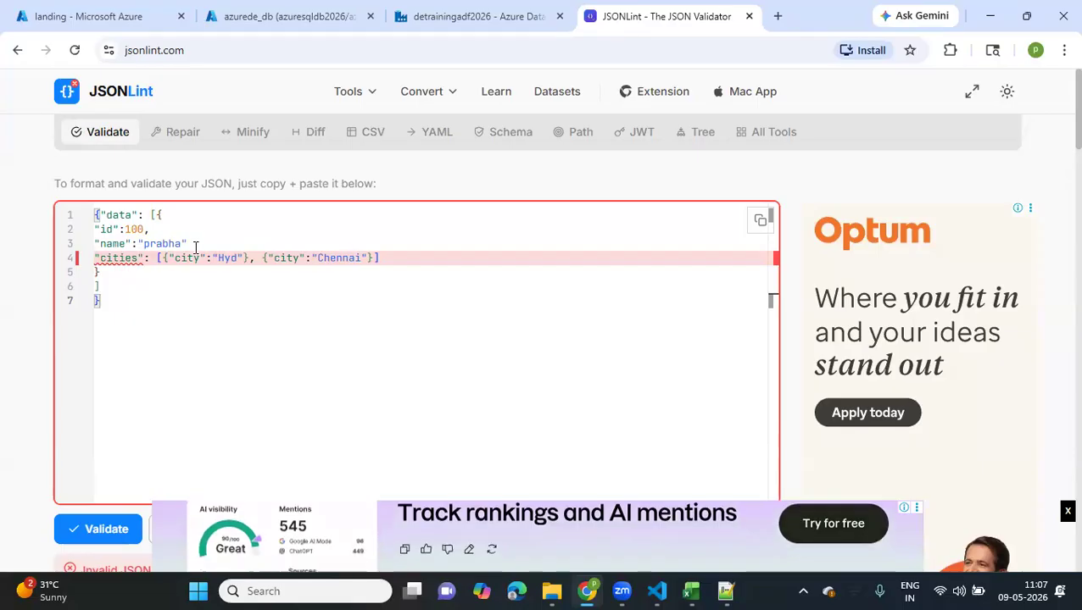
text(,)
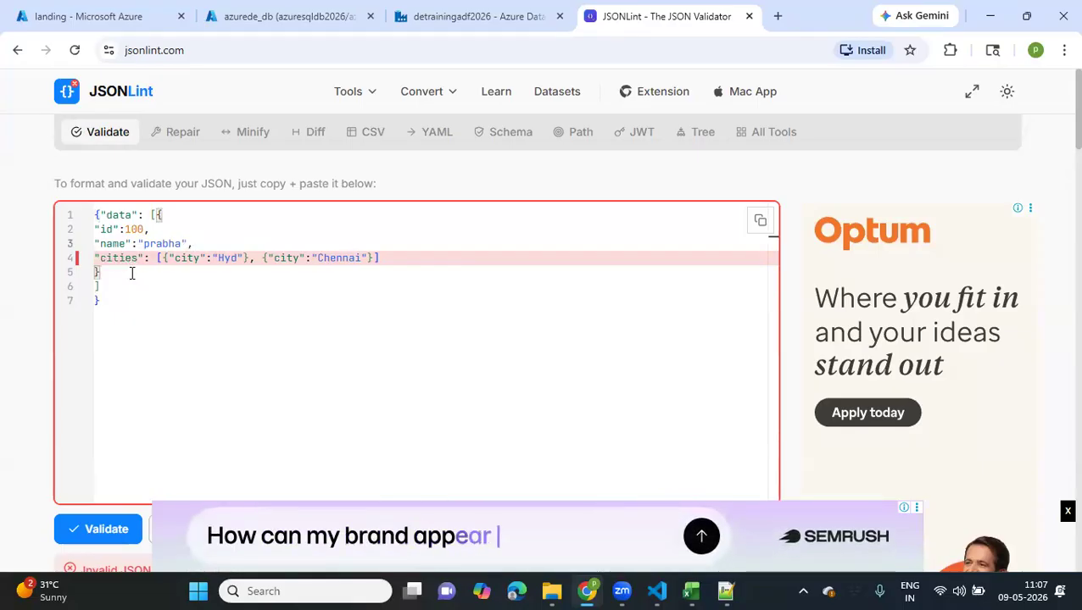
Undo the comma and closing-bracket edits in the JSON
key(ctrl+z)
key(ctrl+z)
key(ctrl+z)
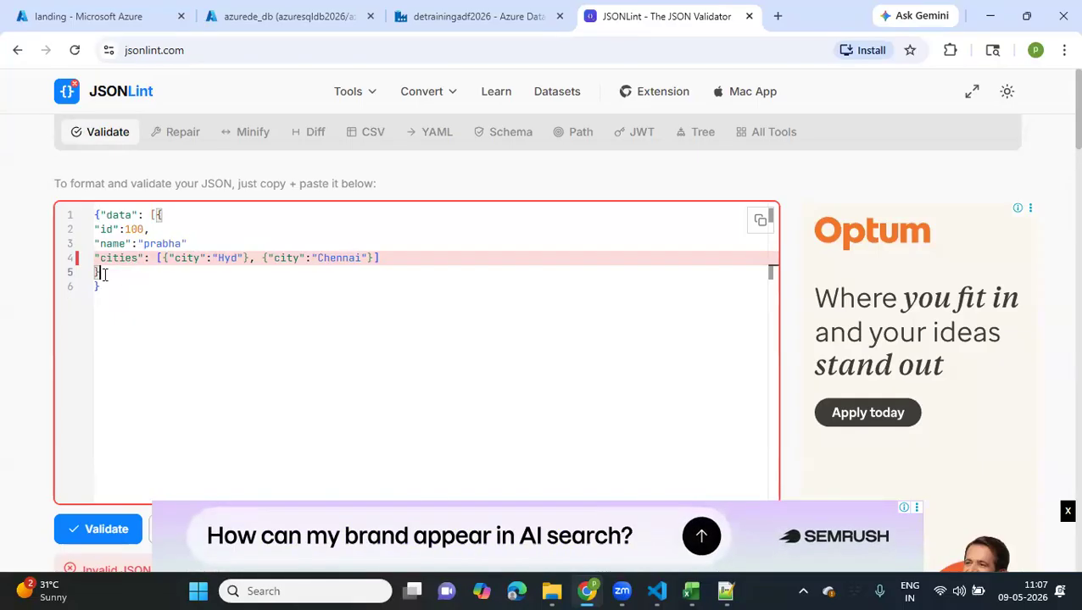
key(ctrl+a)
Add a comma after the name value on line 3 and validate the JSON again
click(104, 274)
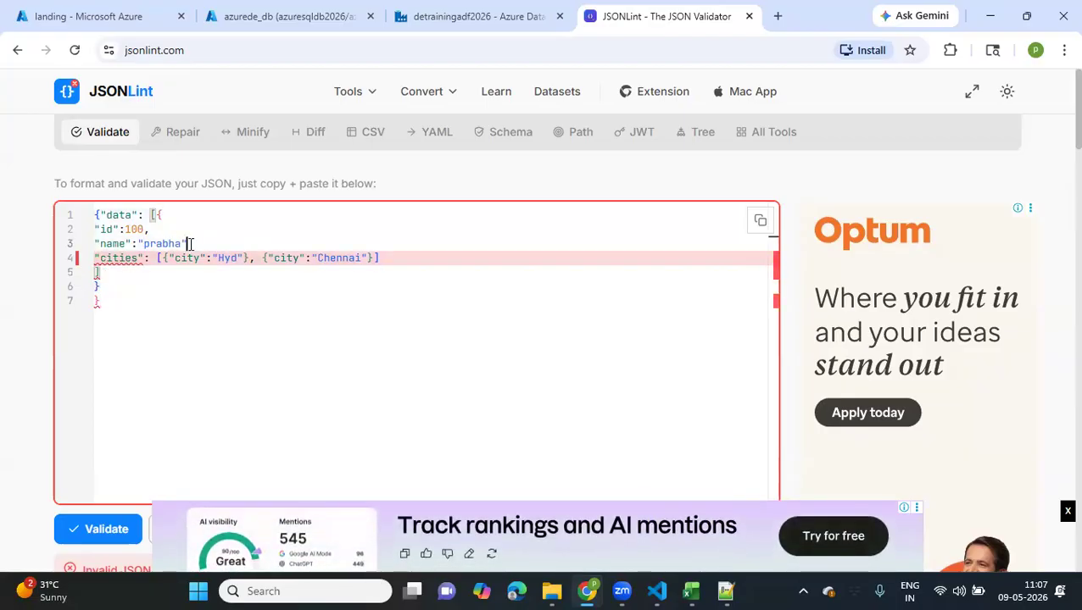
scroll(40, 395, down, 4)
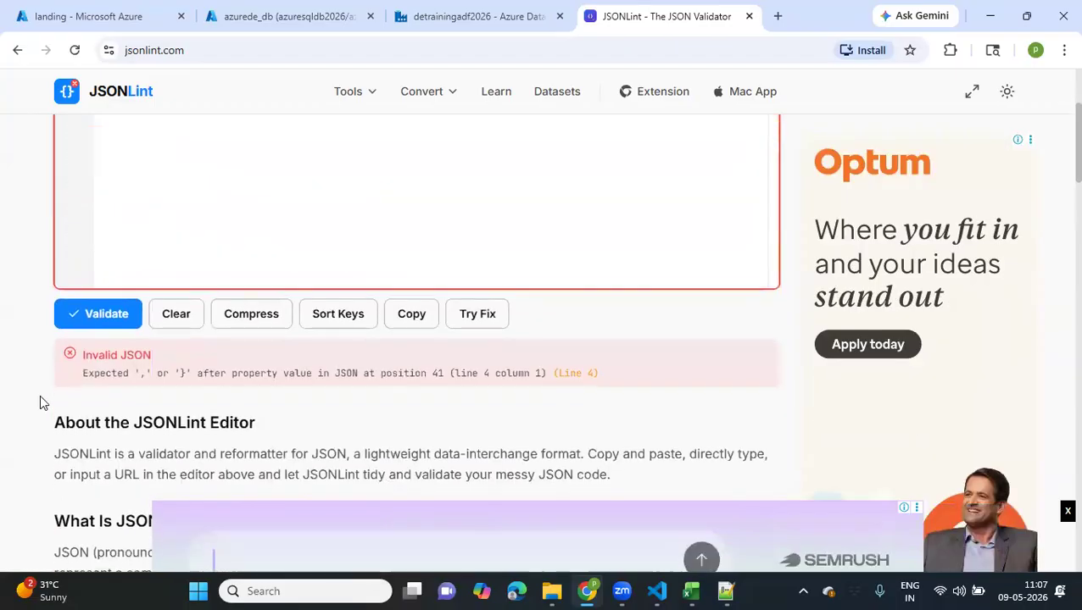
click(104, 195)
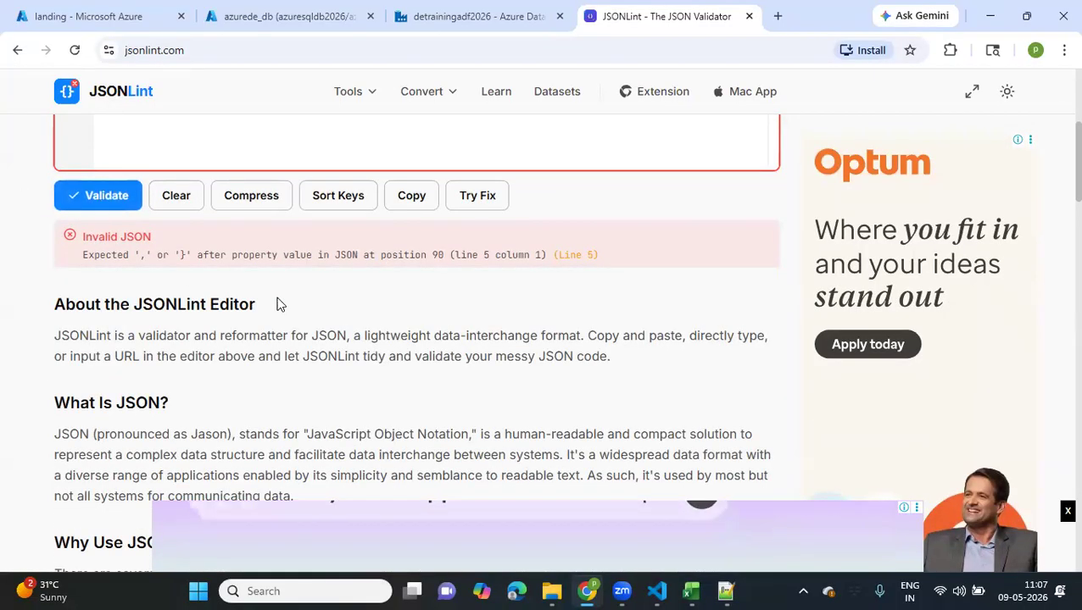
Remove the square bracket below the cities line and add it directly after the record's closing brace
scroll(280, 303, up, 1)
scroll(279, 303, up, 1)
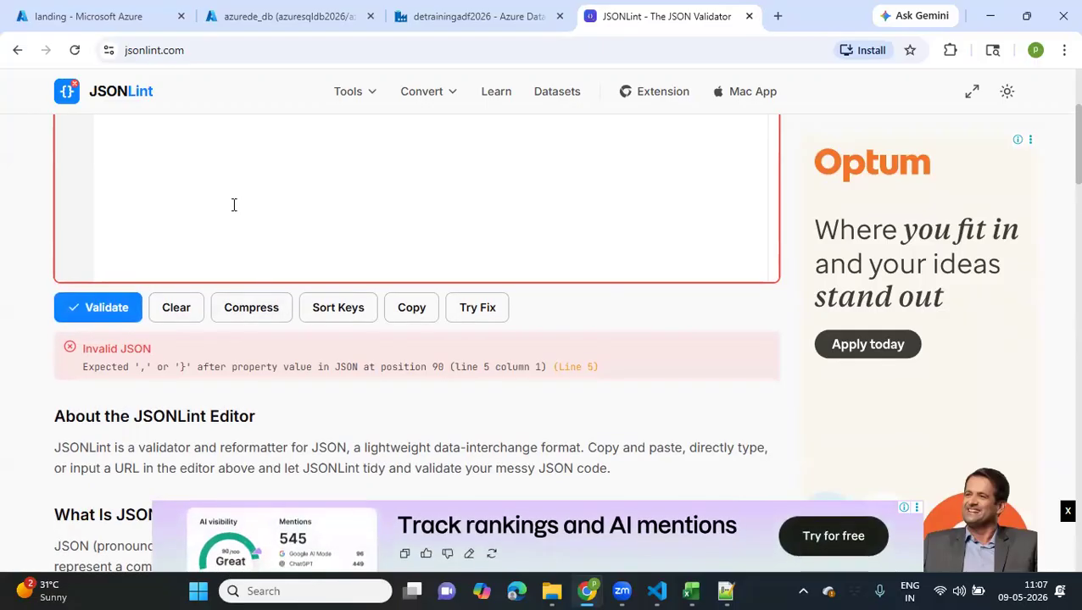
scroll(9, 197, up, 3)
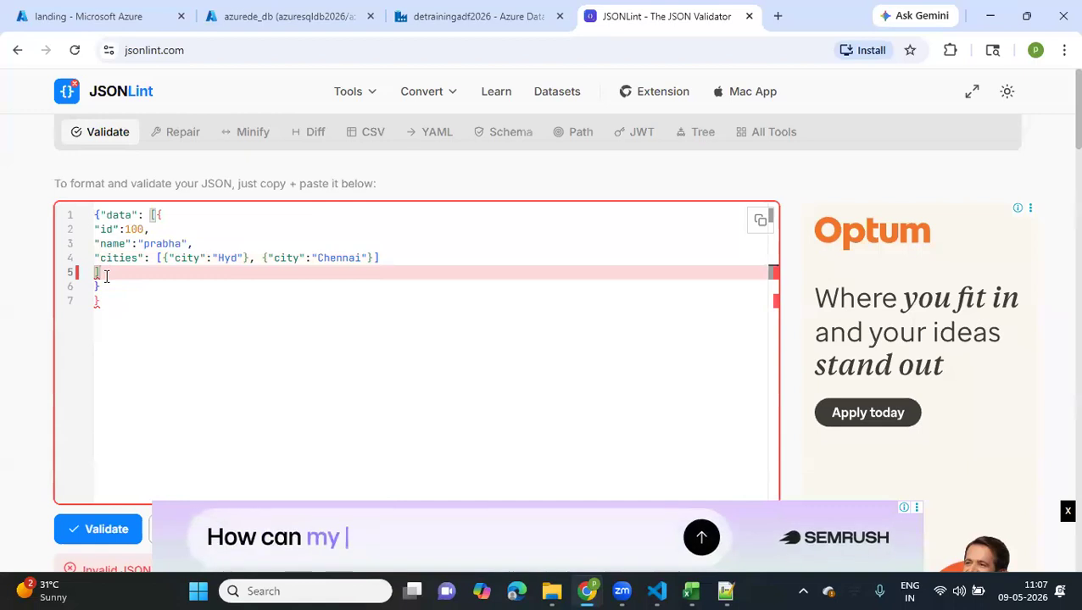
key(BackSpace)
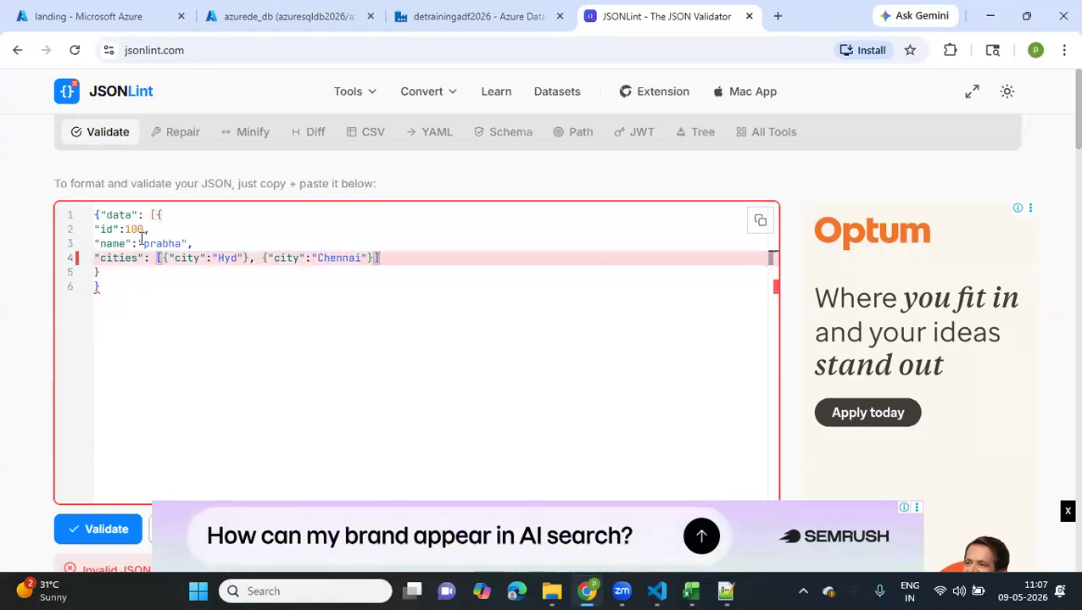
click(167, 214)
click(109, 276)
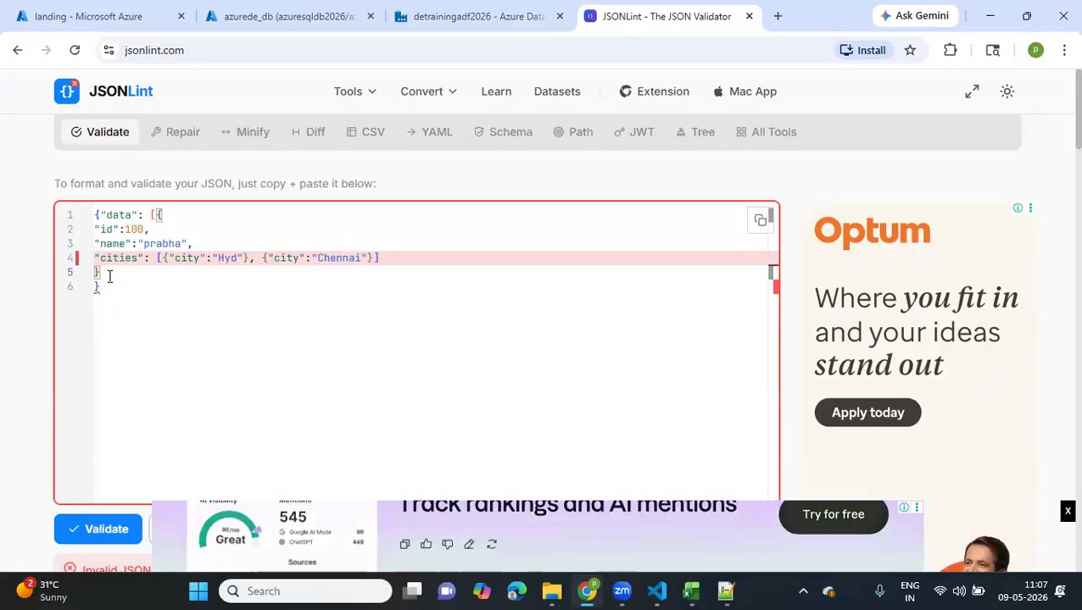
text(])
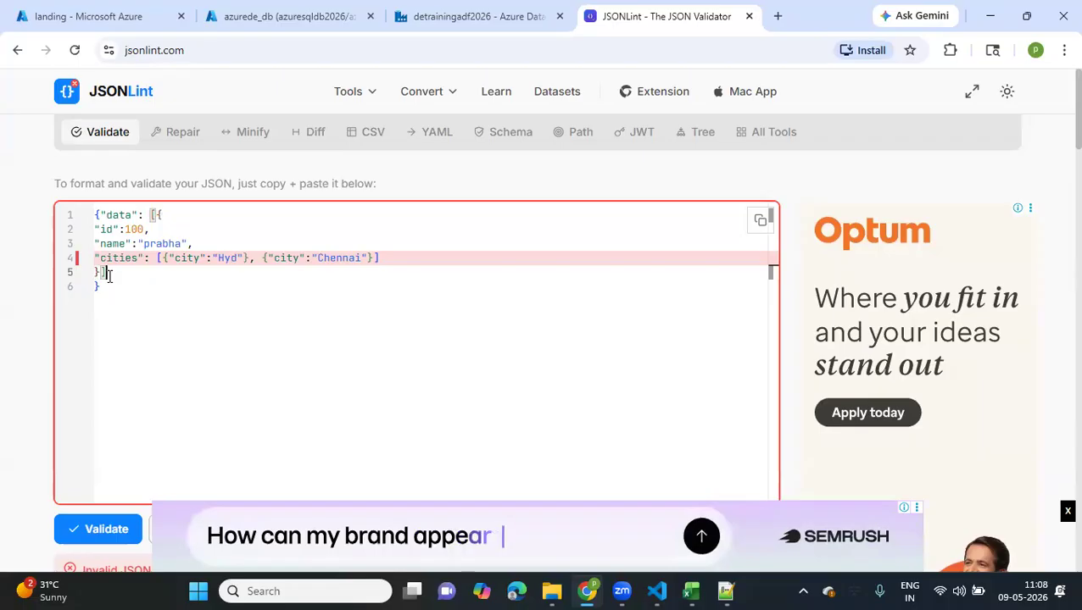
Dismiss the banner ad and validate the JSON with the relocated bracket
click(100, 215)
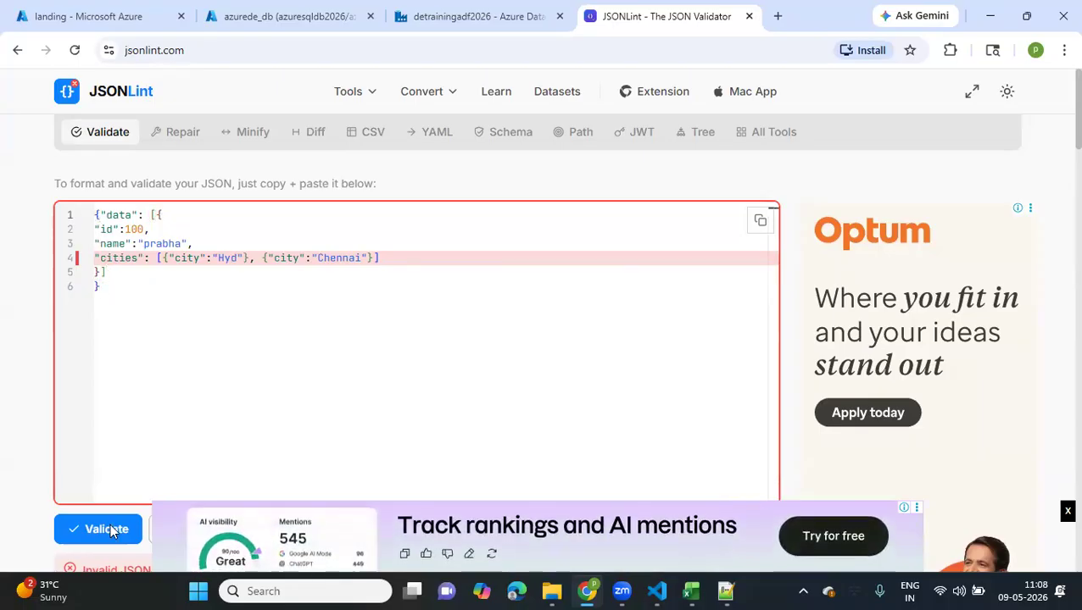
click(1067, 510)
scroll(150, 519, down, 1)
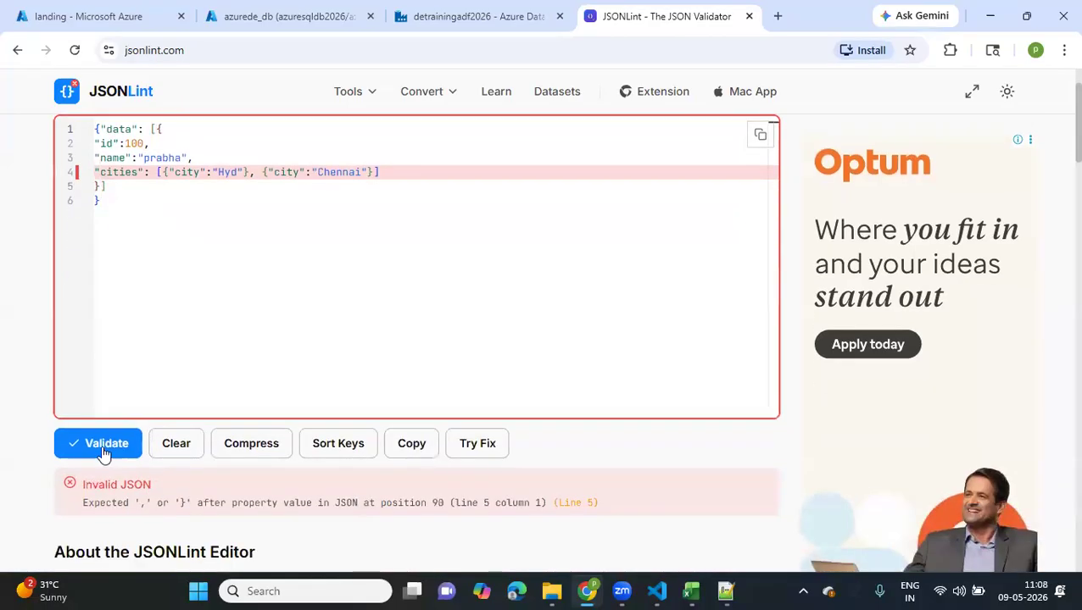
click(98, 445)
Copy the entire corrected JSON and open test.json in landing/2026/05/09 for editing in the Azure portal
click(223, 267)
drag(114, 202, 90, 134)
key(ctrl+c)
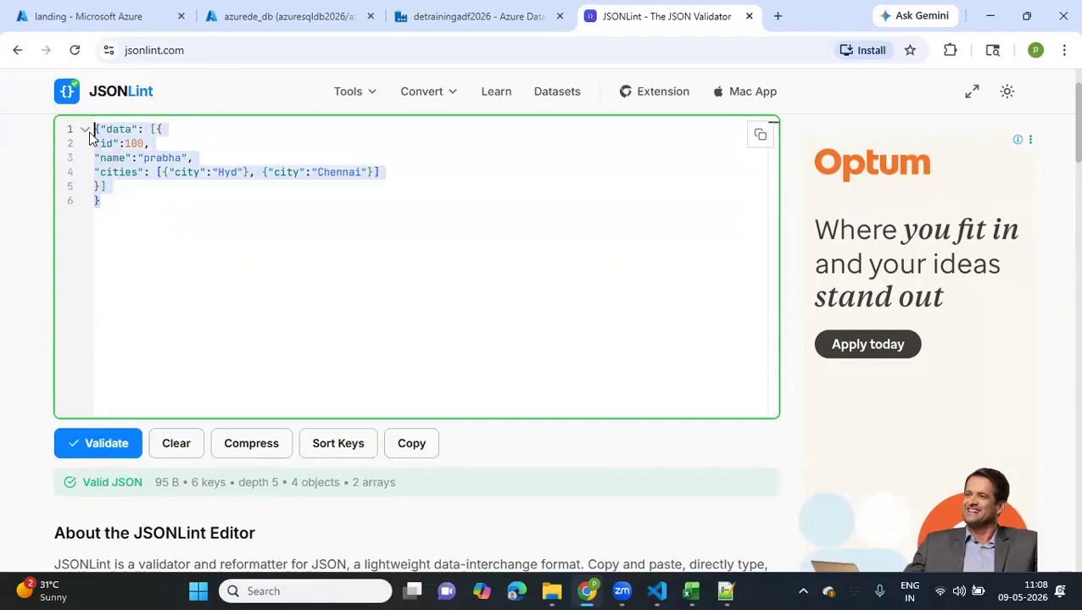
click(132, 17)
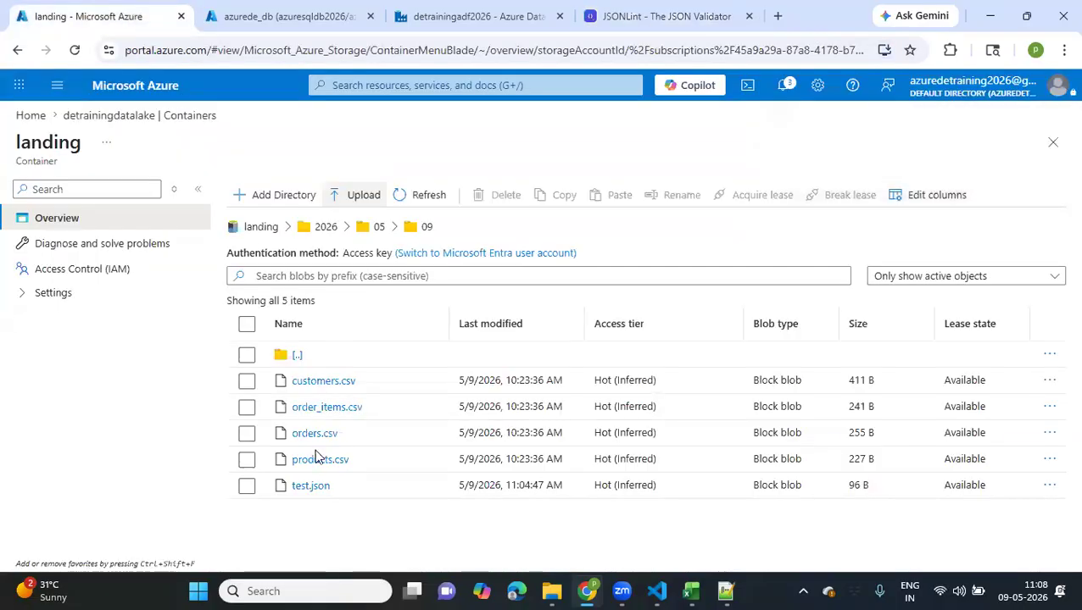
click(309, 486)
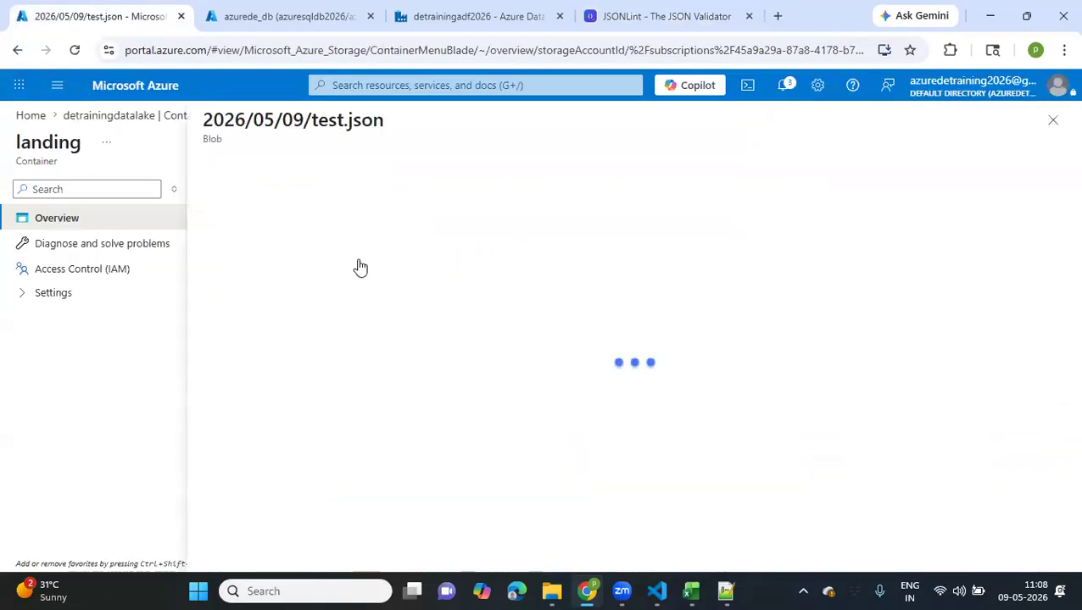
click(346, 205)
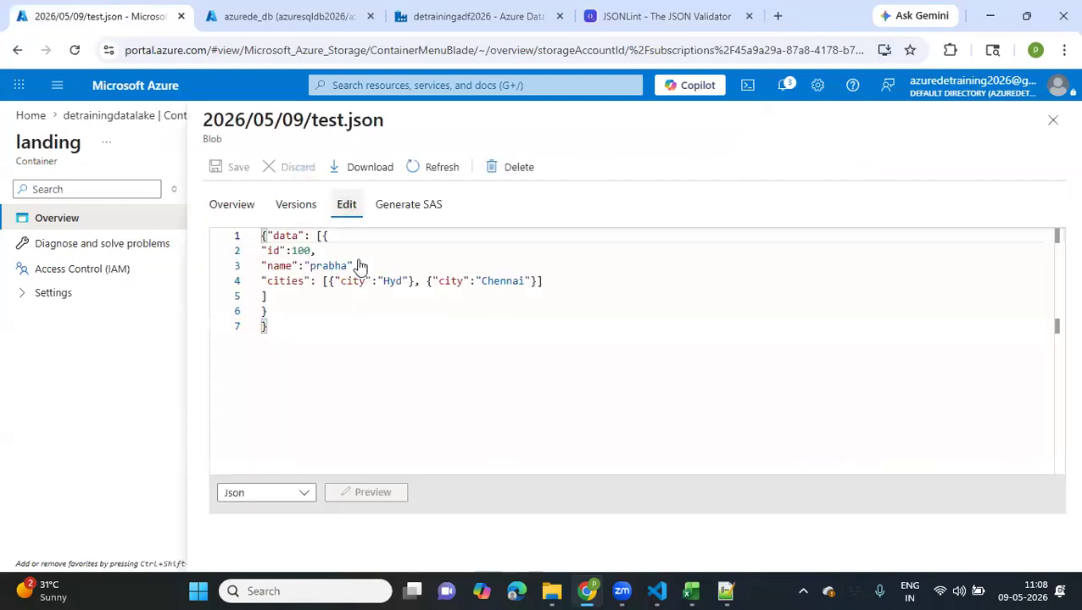
Replace the contents of test.json with the corrected JSON and save the blob
click(340, 314)
key(ctrl+a)
key(ctrl+v)
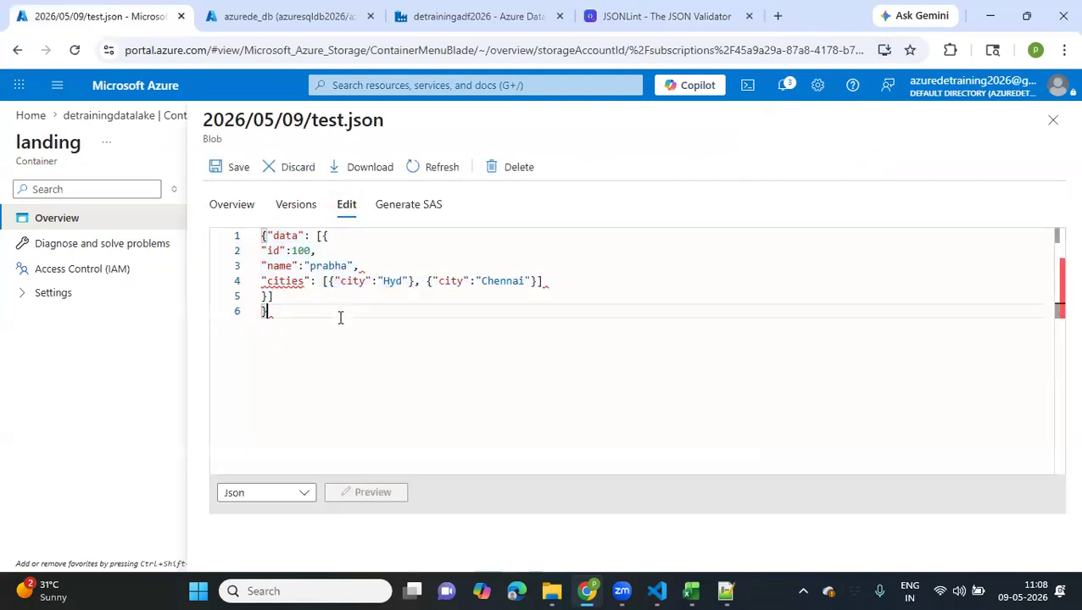
click(219, 167)
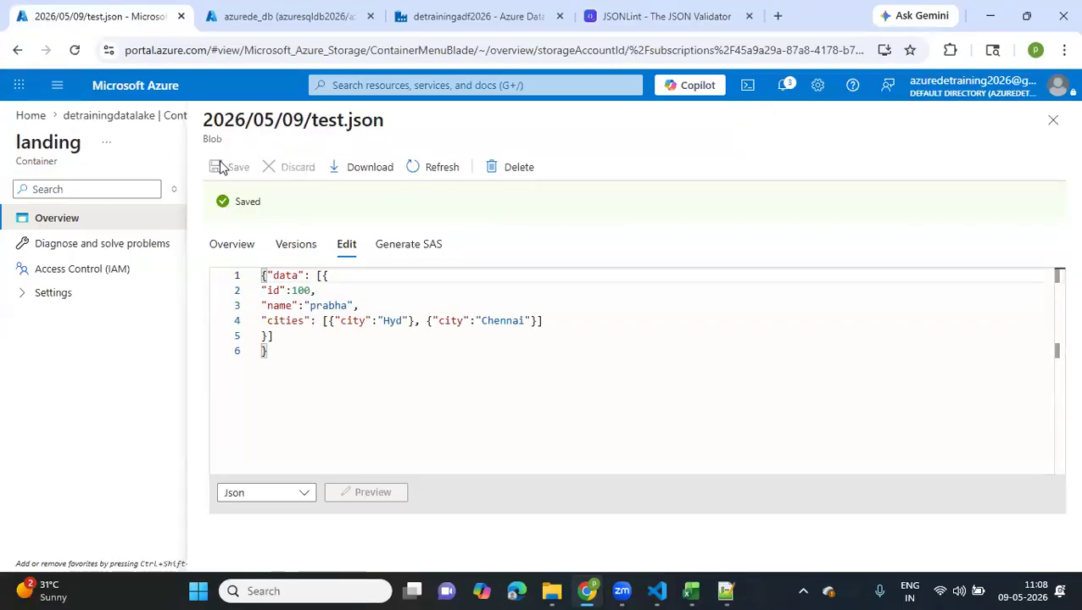
Return to Data Factory and create the testjson source dataset for landing/2026/05/09/test.json, importing the schema from the connection/store
click(475, 16)
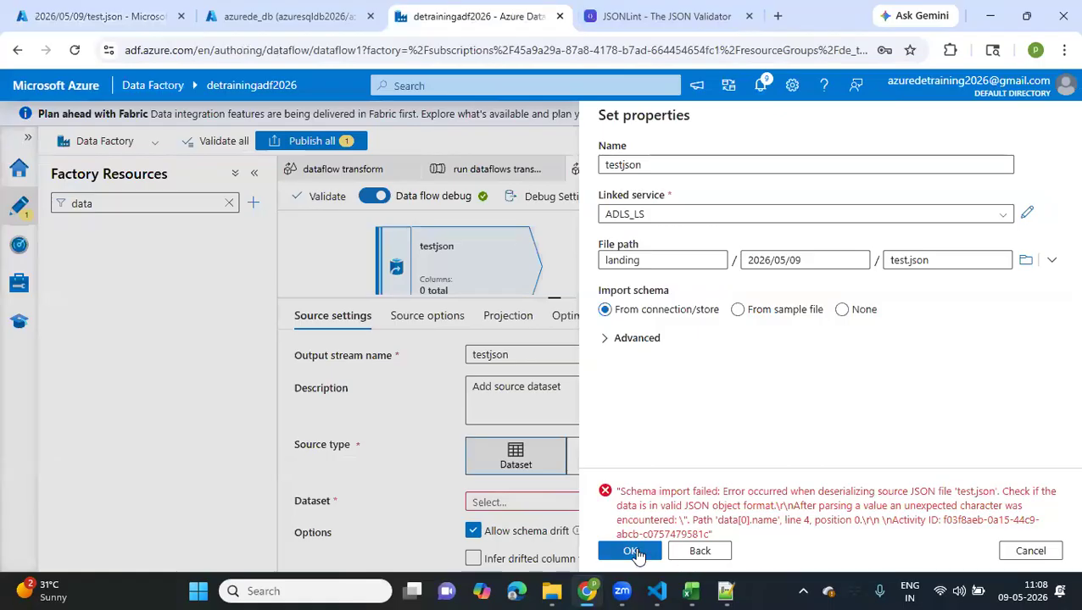
click(634, 552)
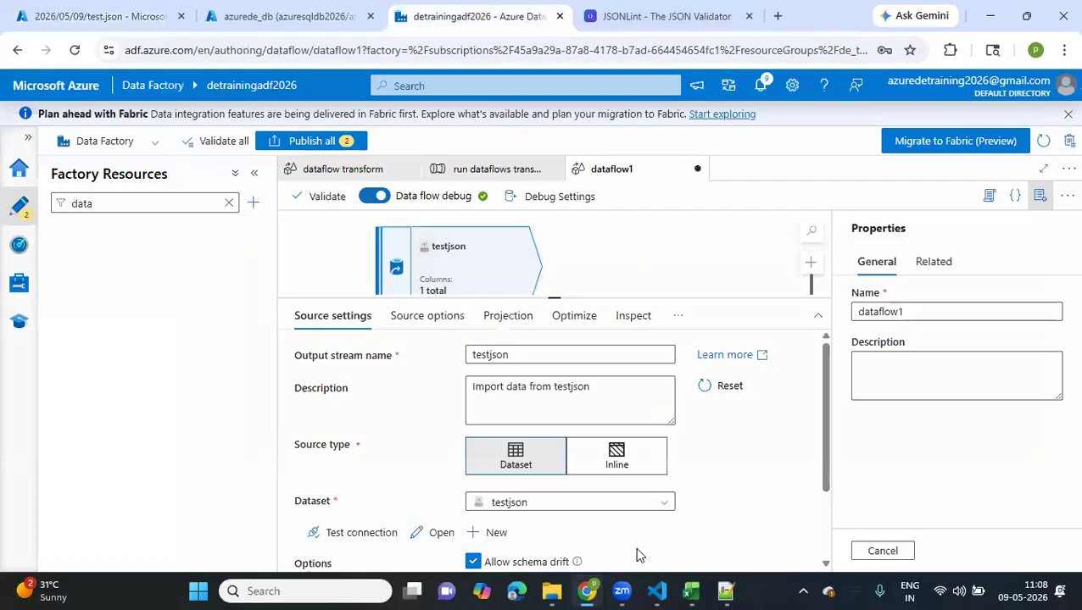
click(255, 175)
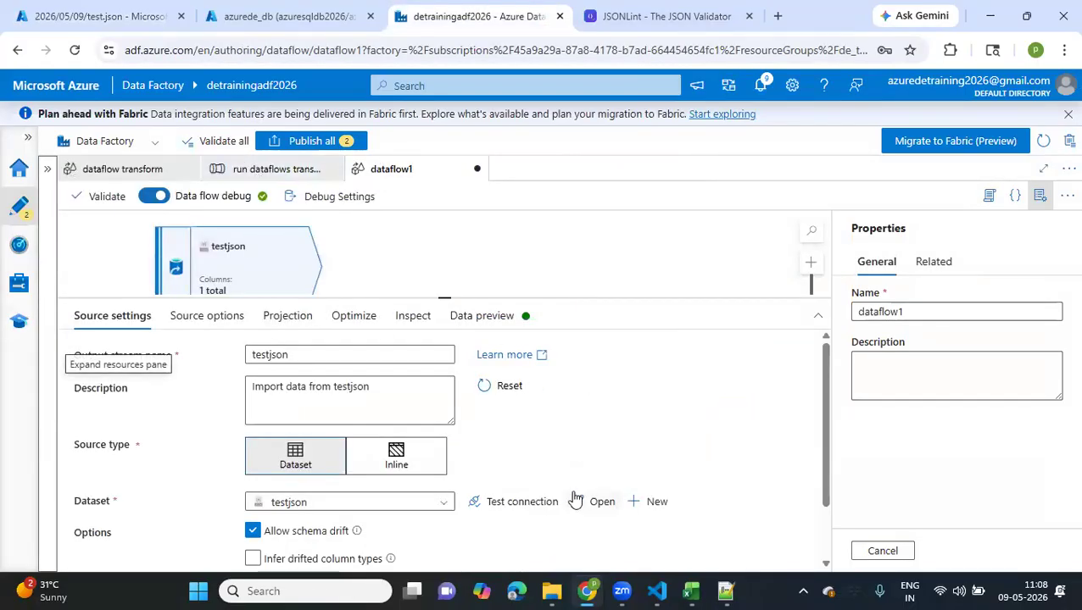
Open the testjson dataset from the source settings and preview its data
scroll(496, 481, down, 2)
click(587, 433)
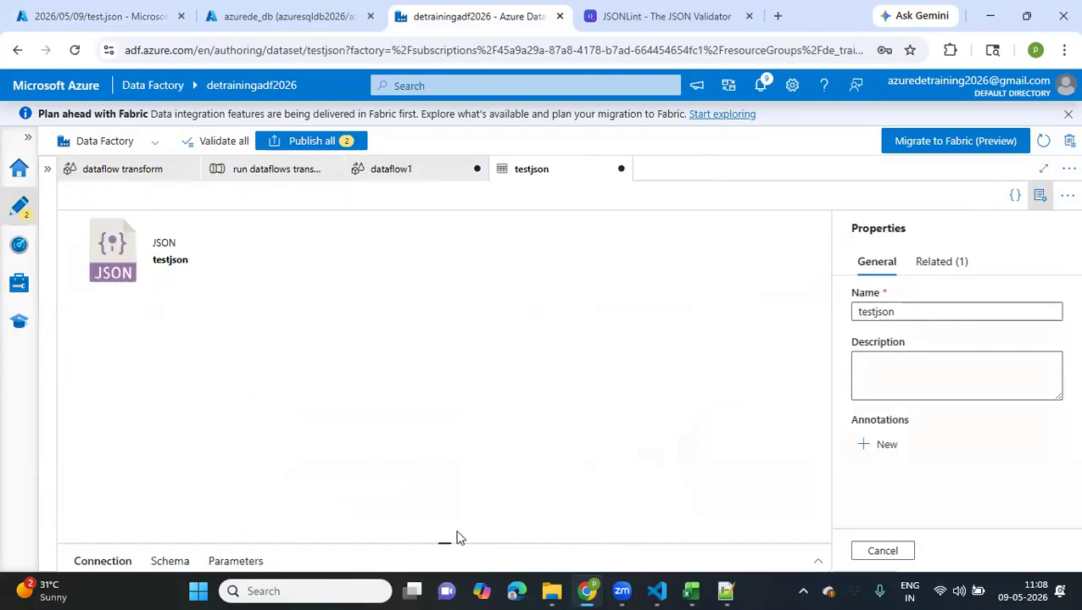
drag(445, 541, 396, 319)
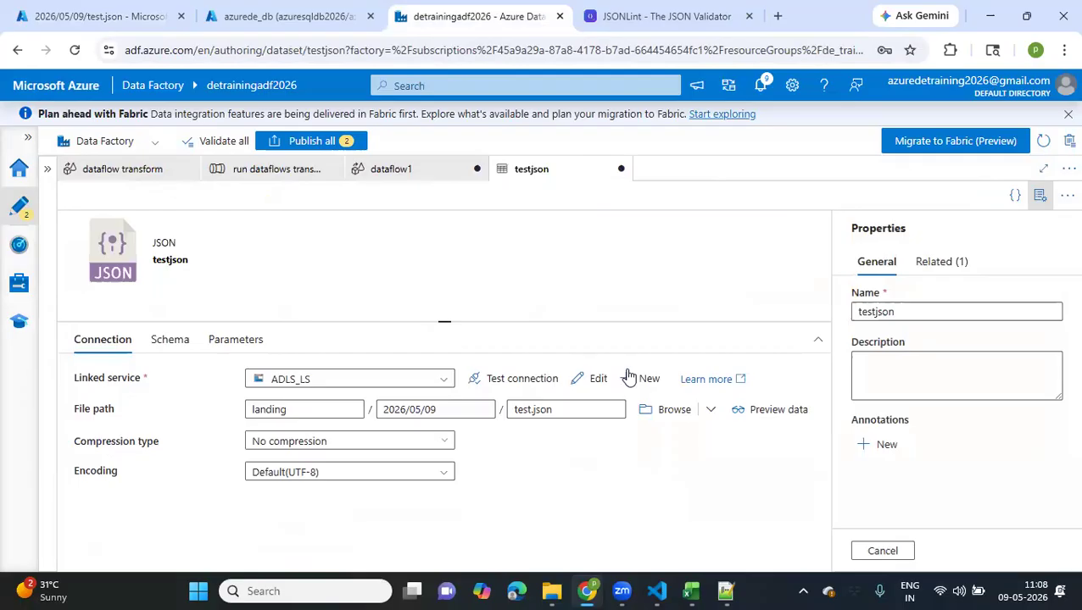
click(733, 413)
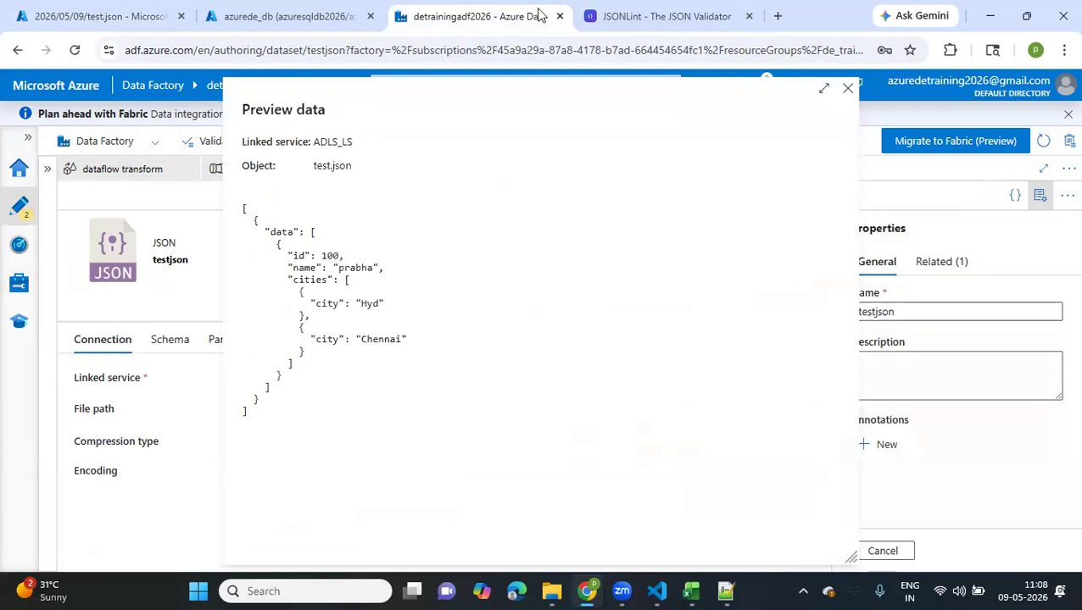
click(848, 90)
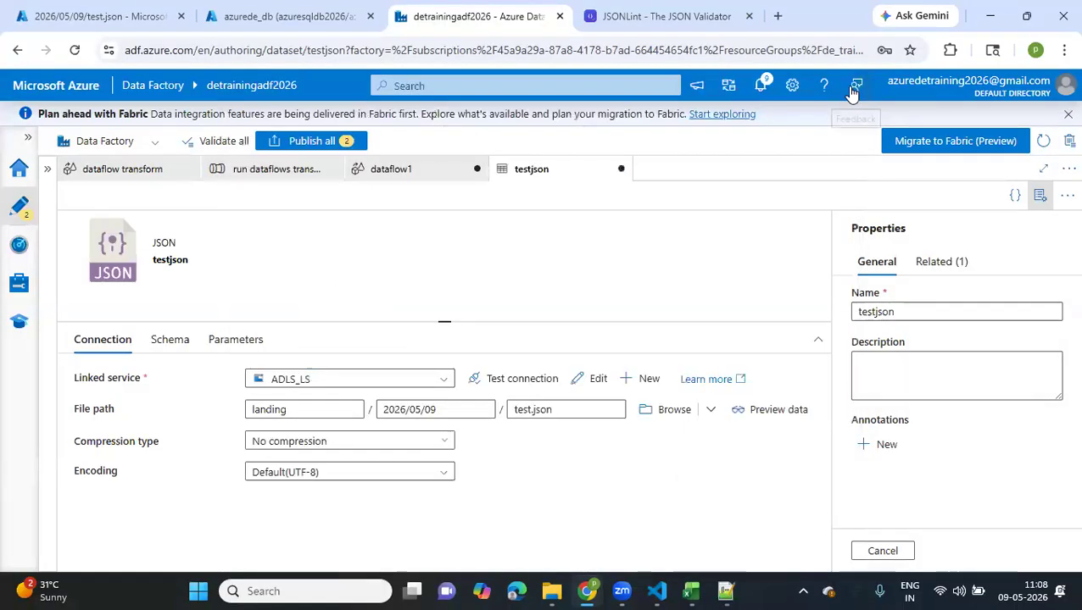
Review the nested structure of the local test.json in Notepad++ and return to Data Factory
click(724, 591)
click(280, 259)
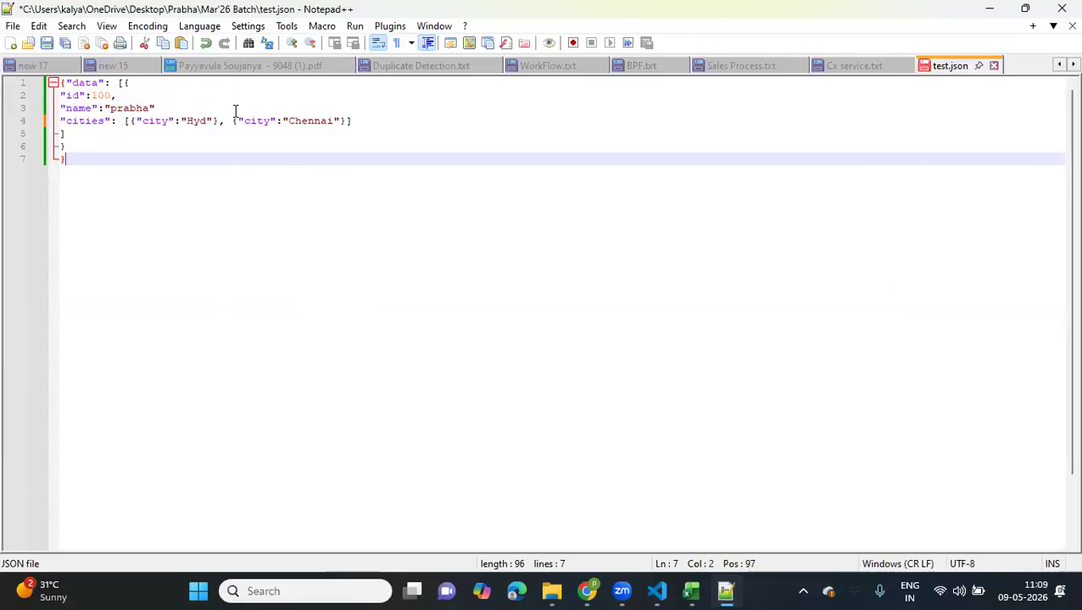
click(587, 591)
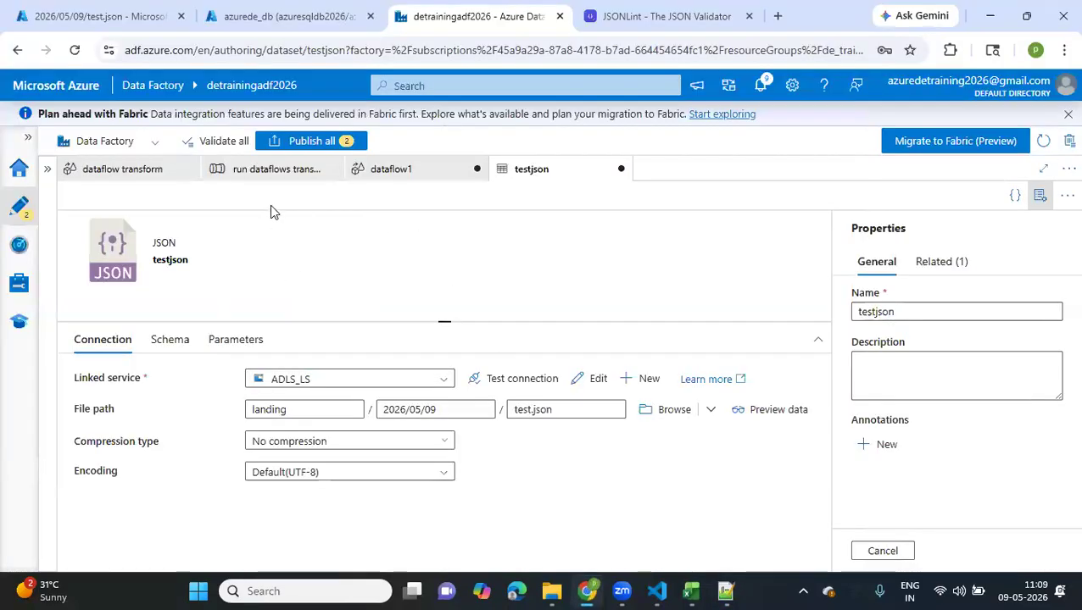
Add a Flatten transformation after the testjson source in dataflow1
click(418, 173)
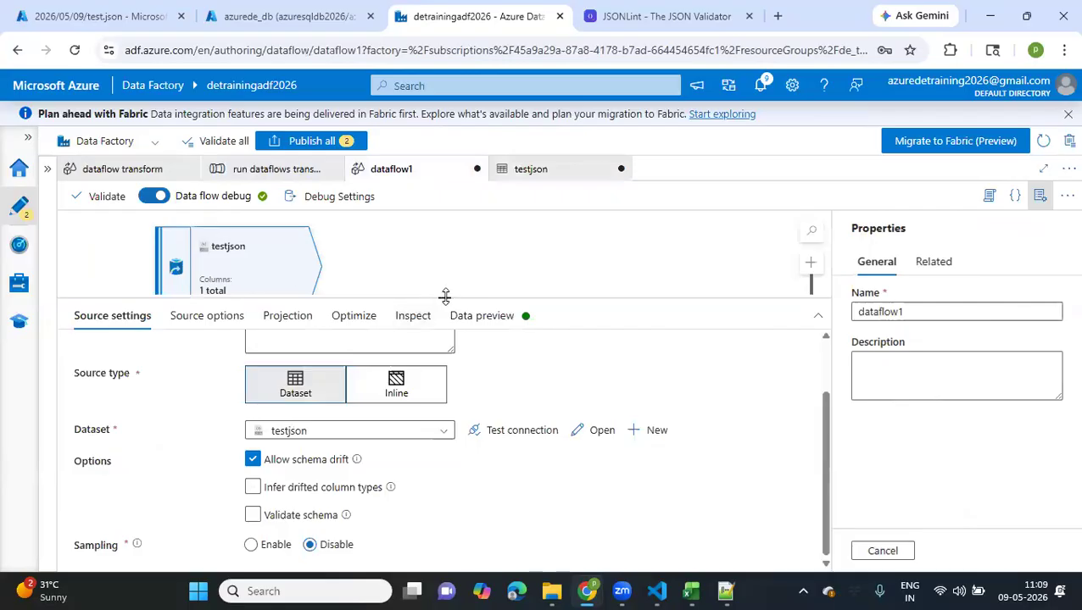
drag(446, 296, 429, 379)
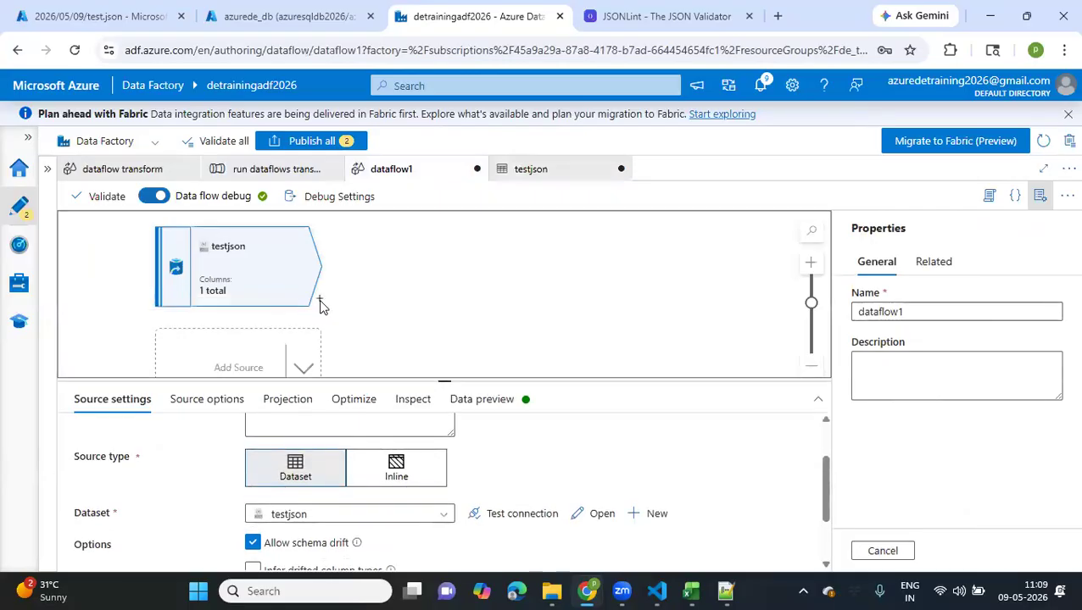
click(319, 300)
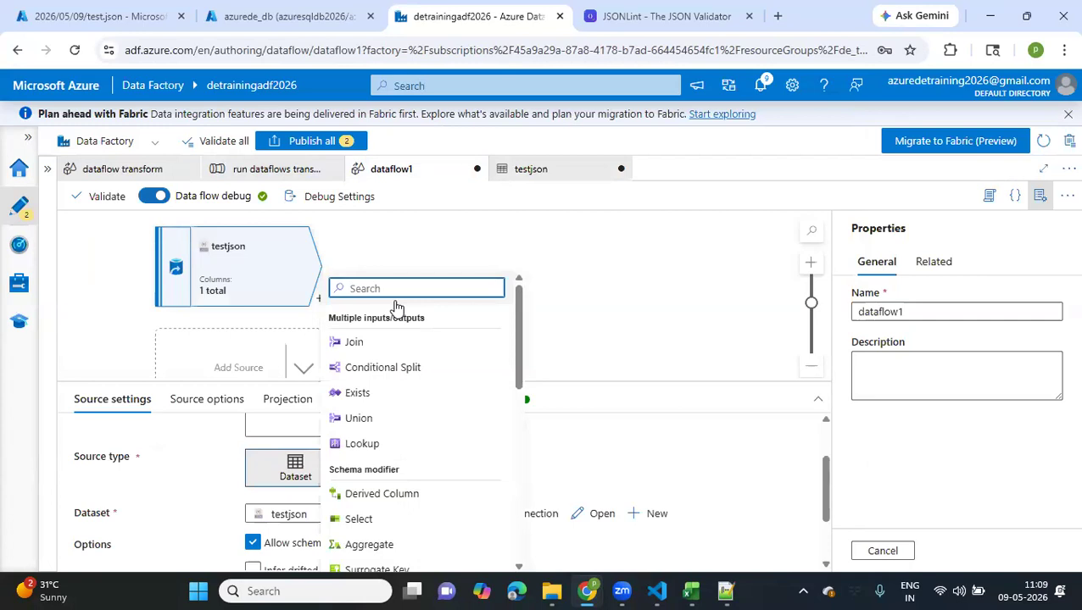
text(fl)
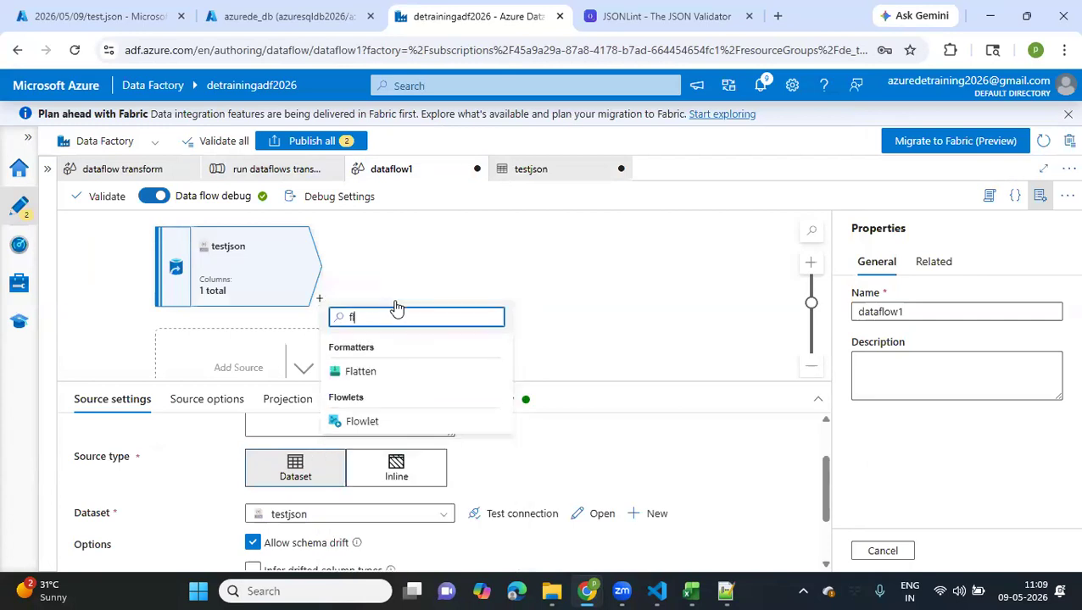
click(359, 373)
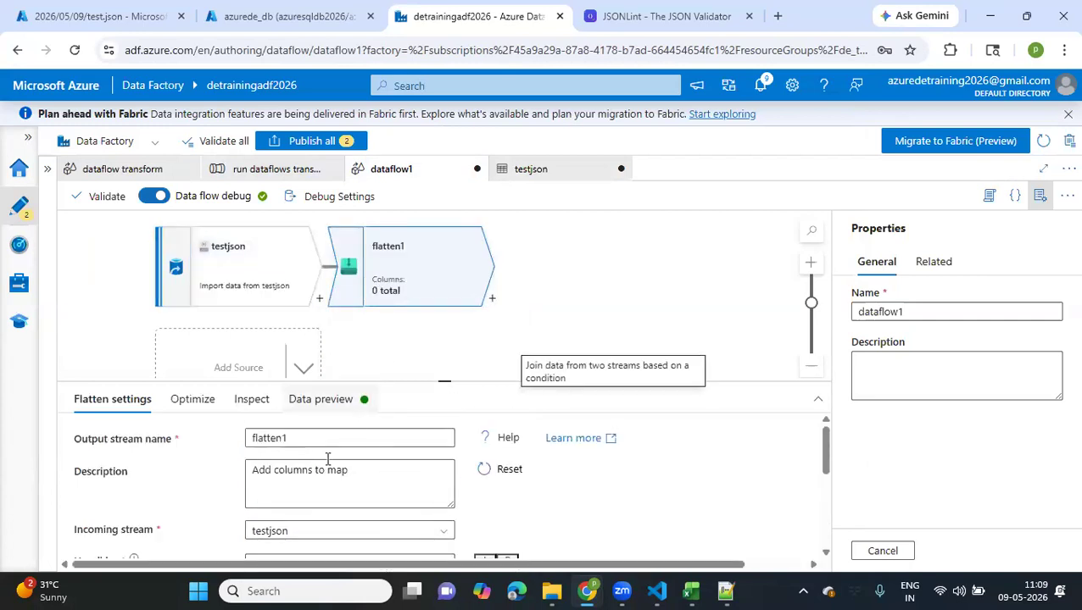
Name the Flatten transformation's output stream flattenjson and choose testjson as its incoming stream
click(303, 437)
key(BackSpace)
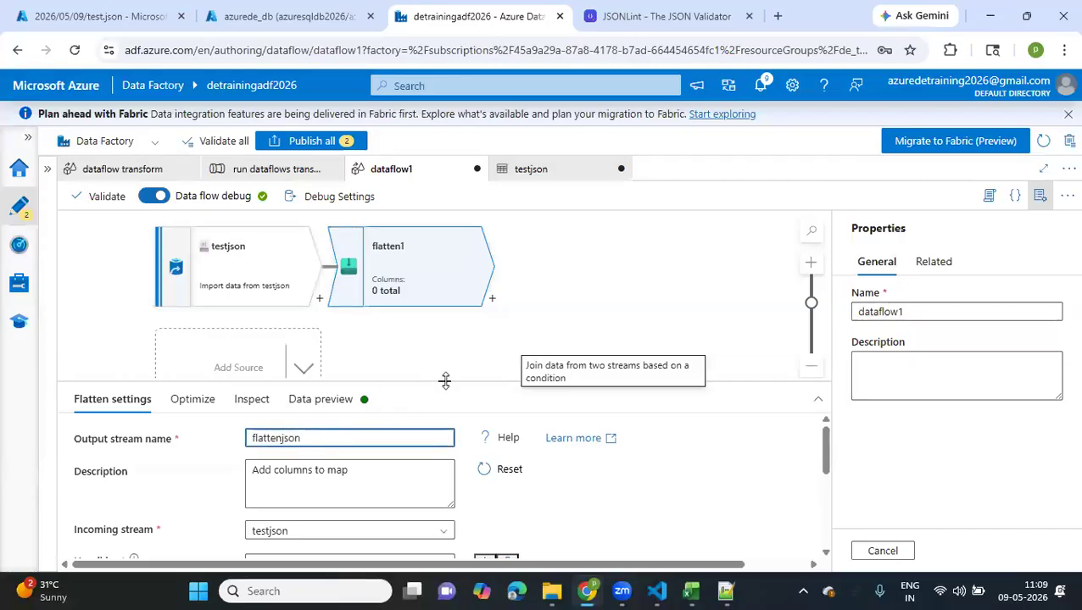
scroll(450, 328, down, 2)
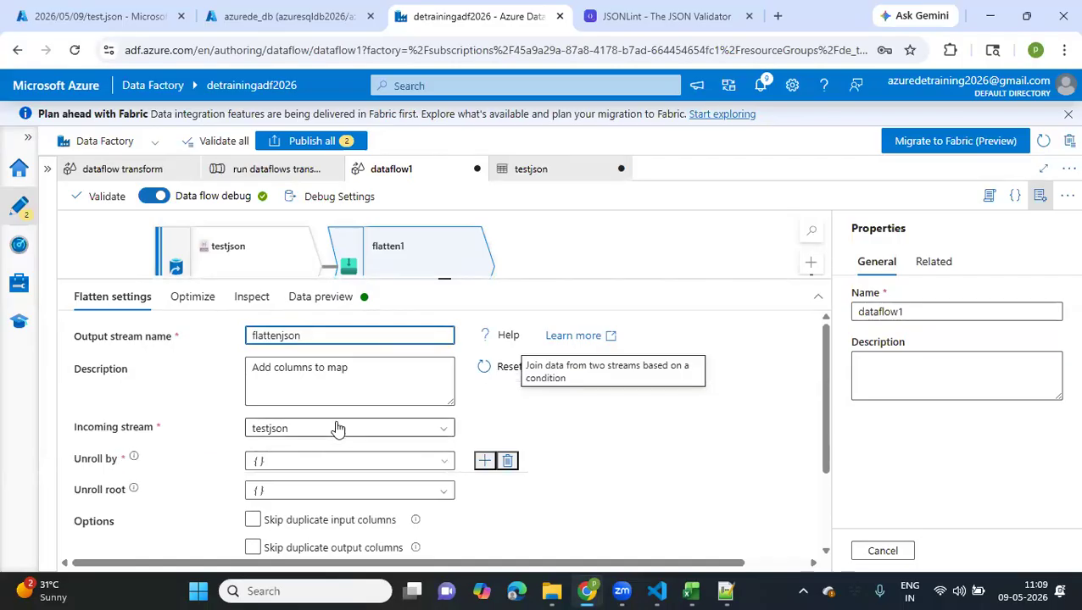
click(339, 428)
click(283, 452)
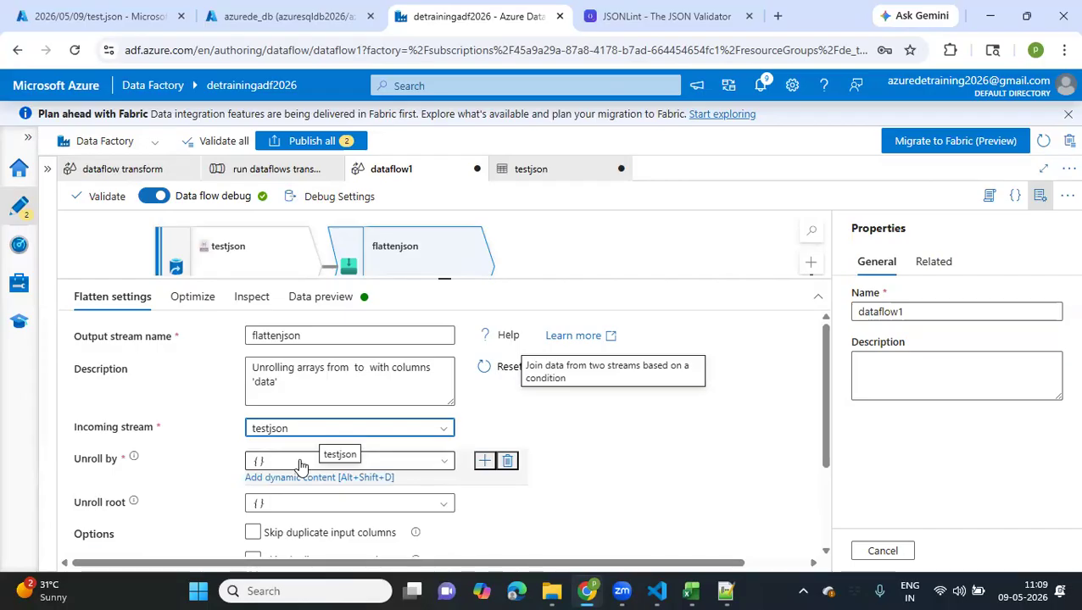
Examine the cities array in test.json in Notepad++ and return to the Flatten settings in Data Factory
click(727, 591)
mouse_move(128, 124)
mouse_down()
mouse_move(352, 123)
mouse_move(126, 129)
mouse_up()
click(355, 122)
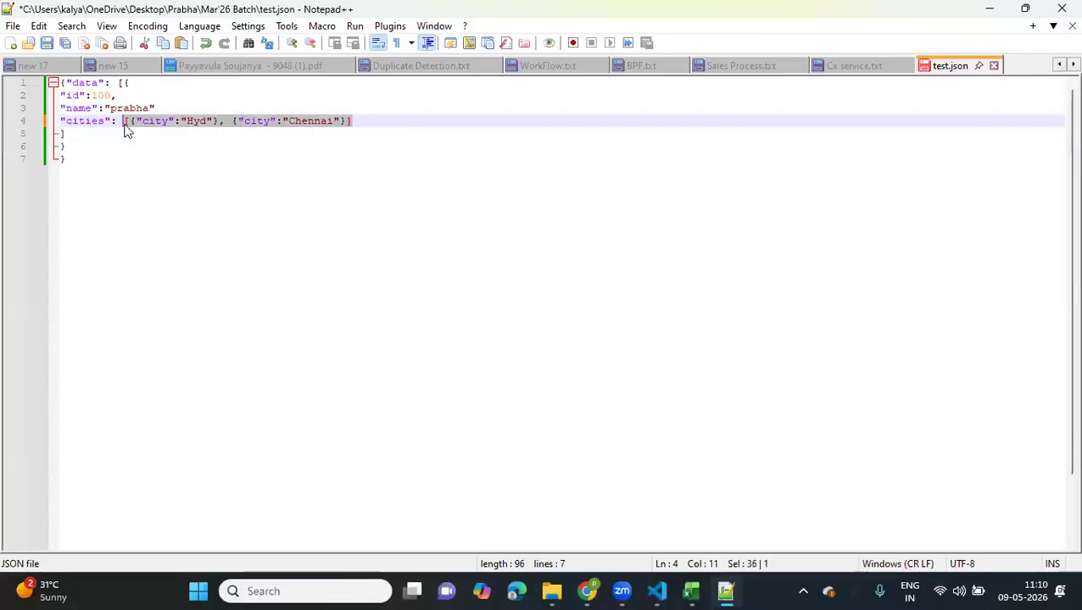
double_click(87, 122)
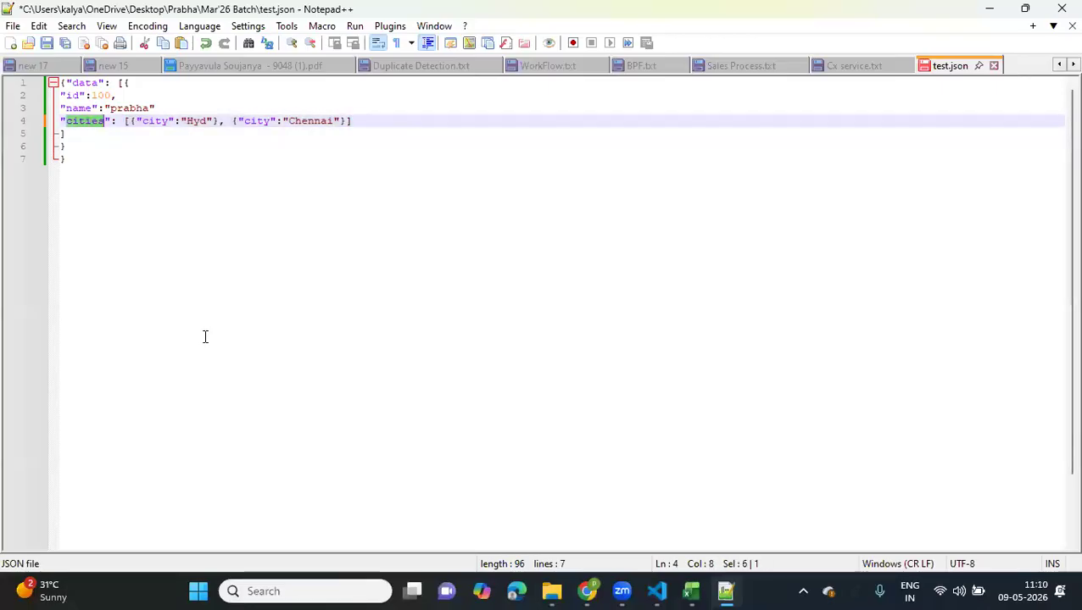
click(585, 591)
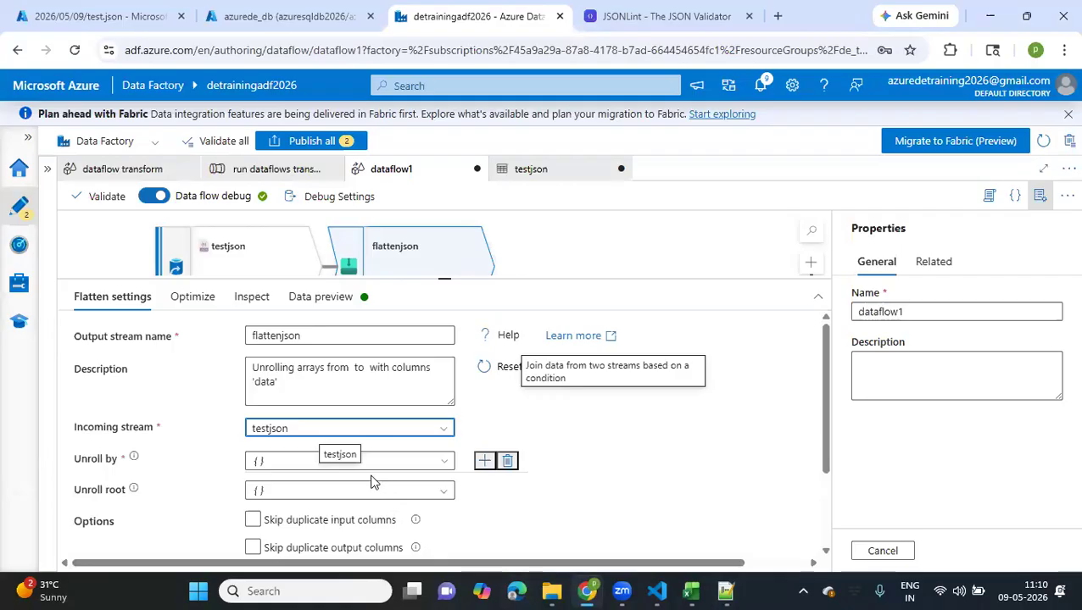
click(254, 461)
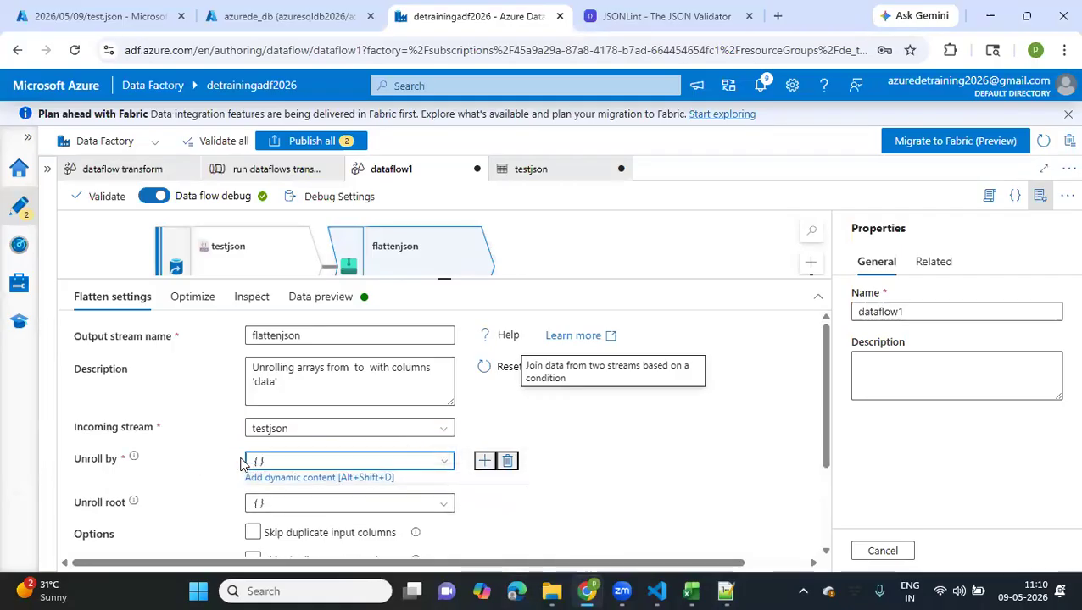
click(273, 480)
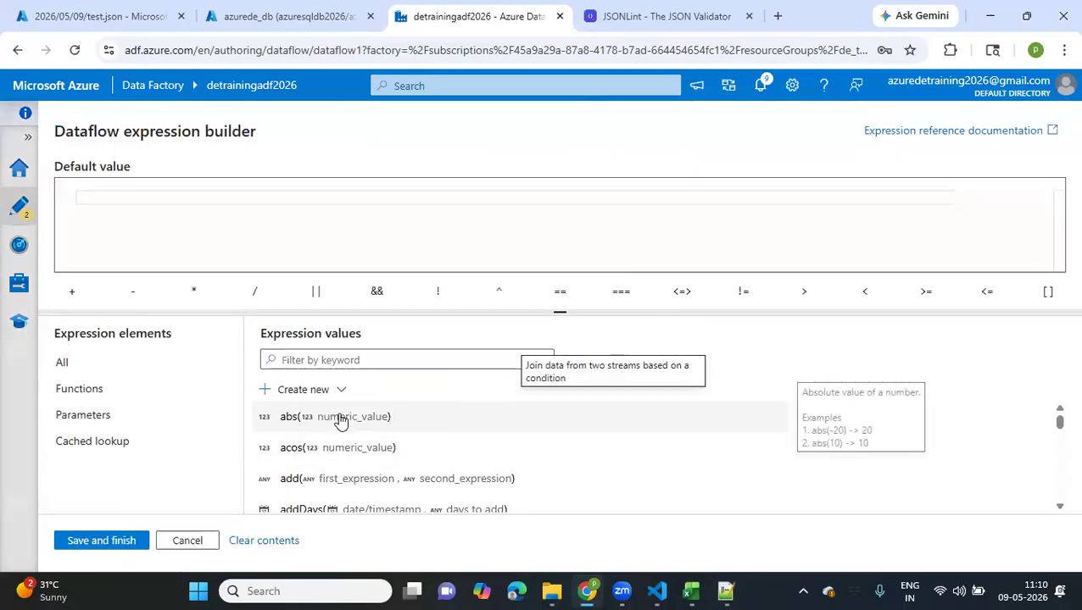
scroll(340, 421, down, 5)
scroll(340, 420, down, 8)
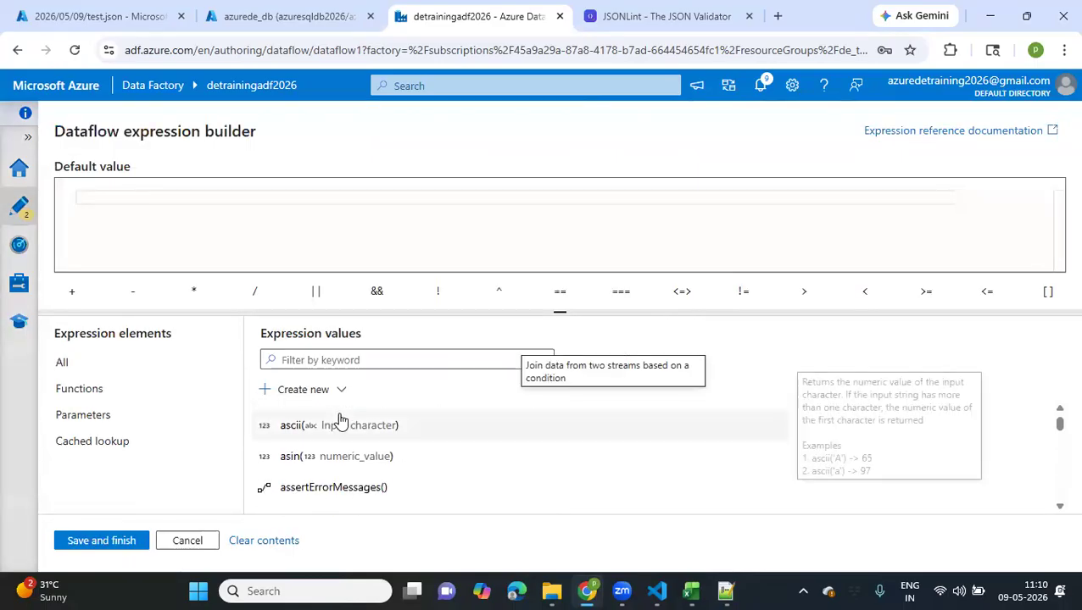
scroll(343, 422, up, 10)
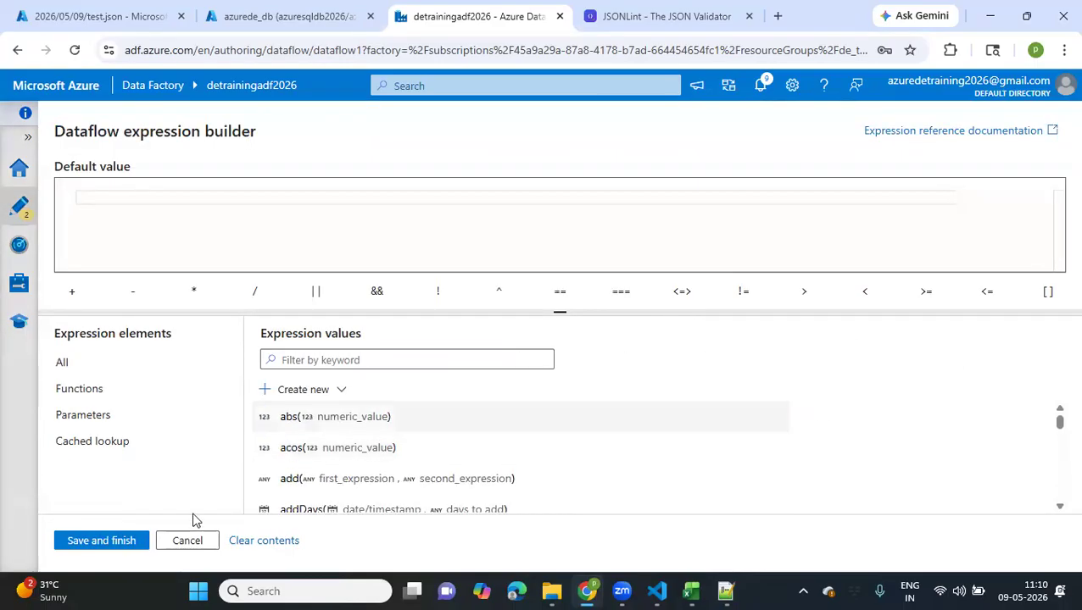
click(188, 541)
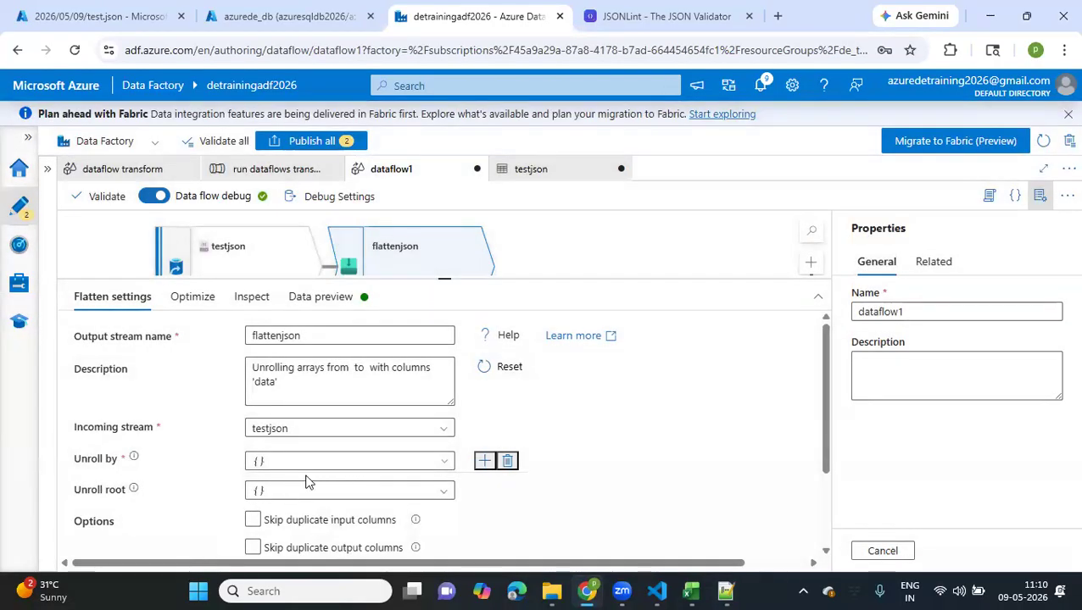
click(484, 461)
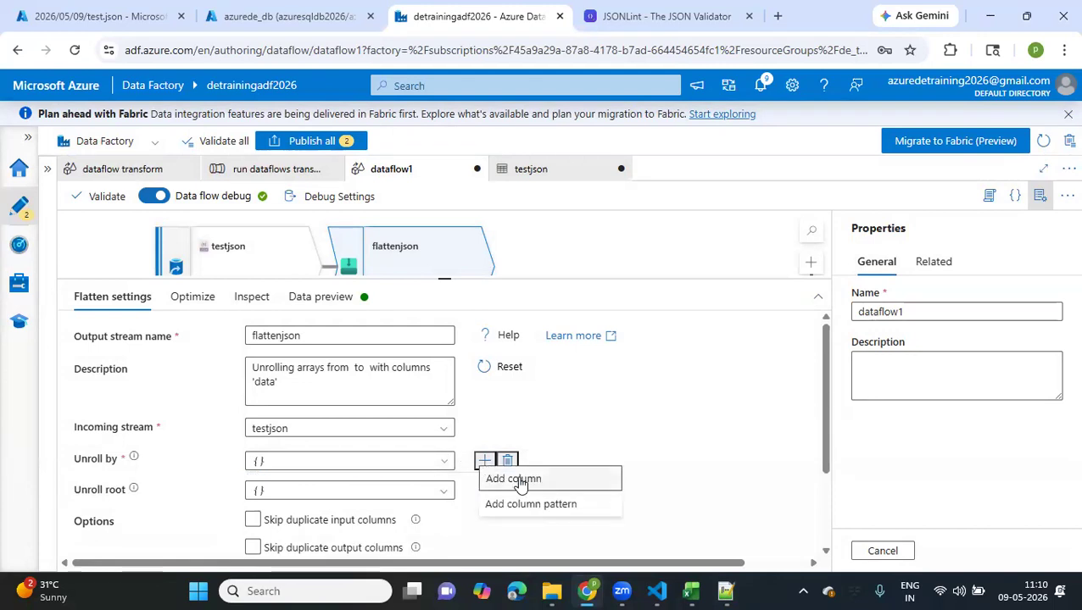
click(520, 480)
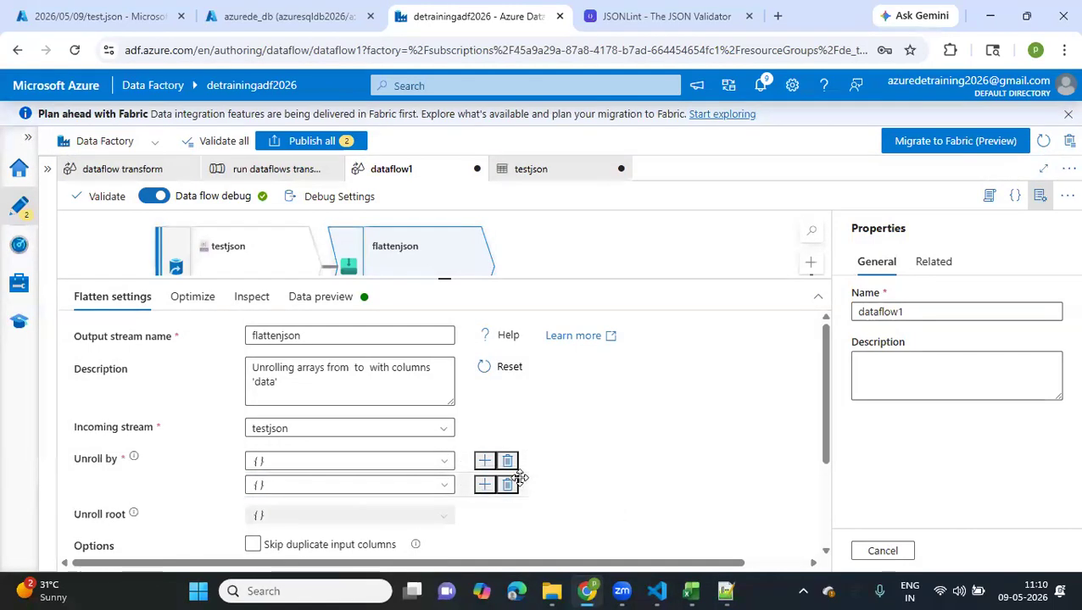
click(484, 462)
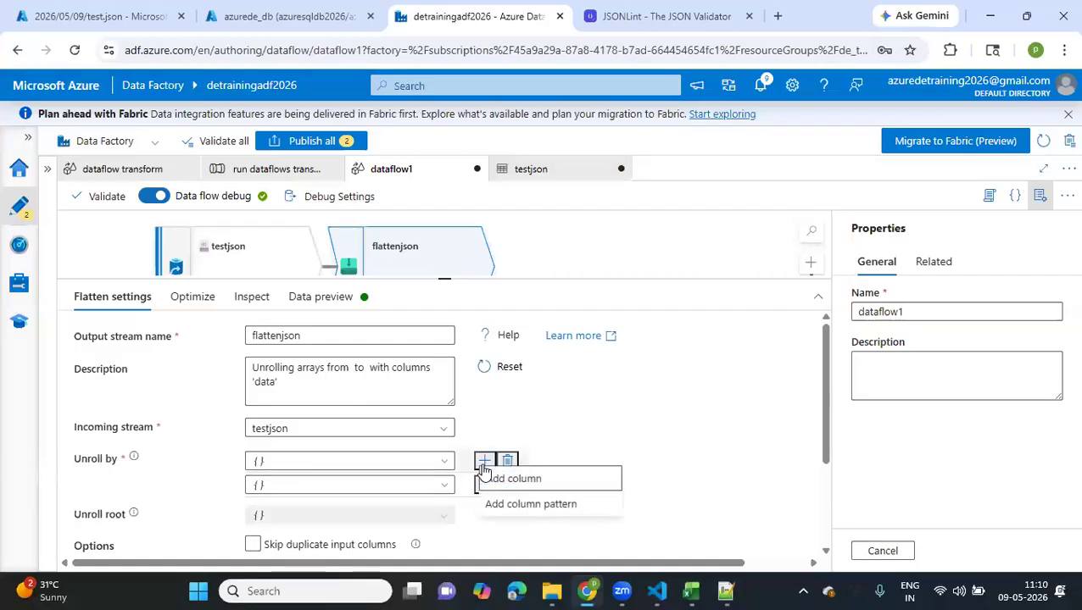
click(507, 480)
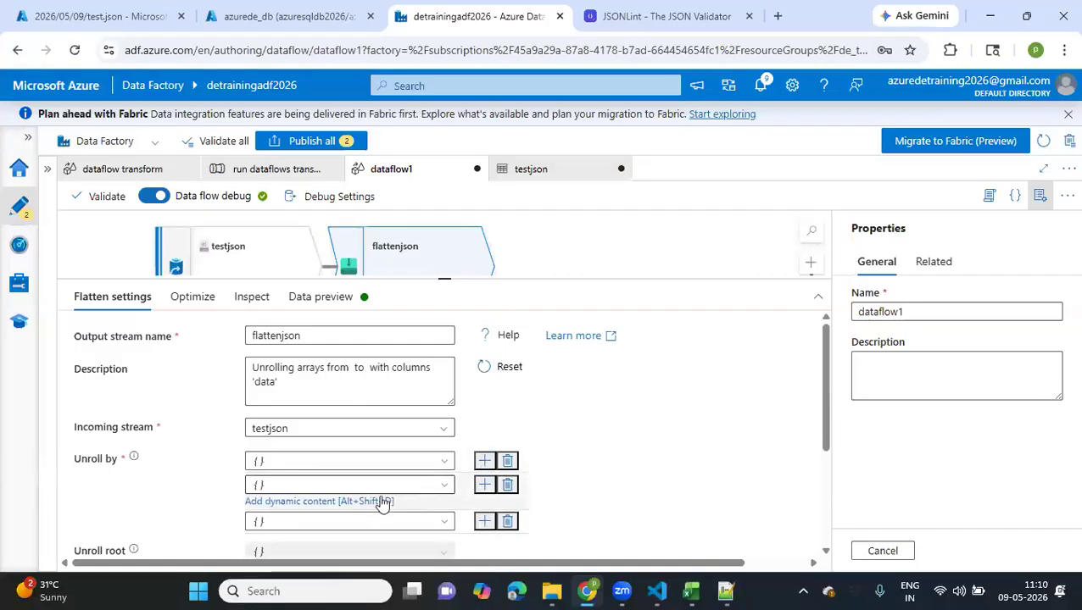
click(508, 486)
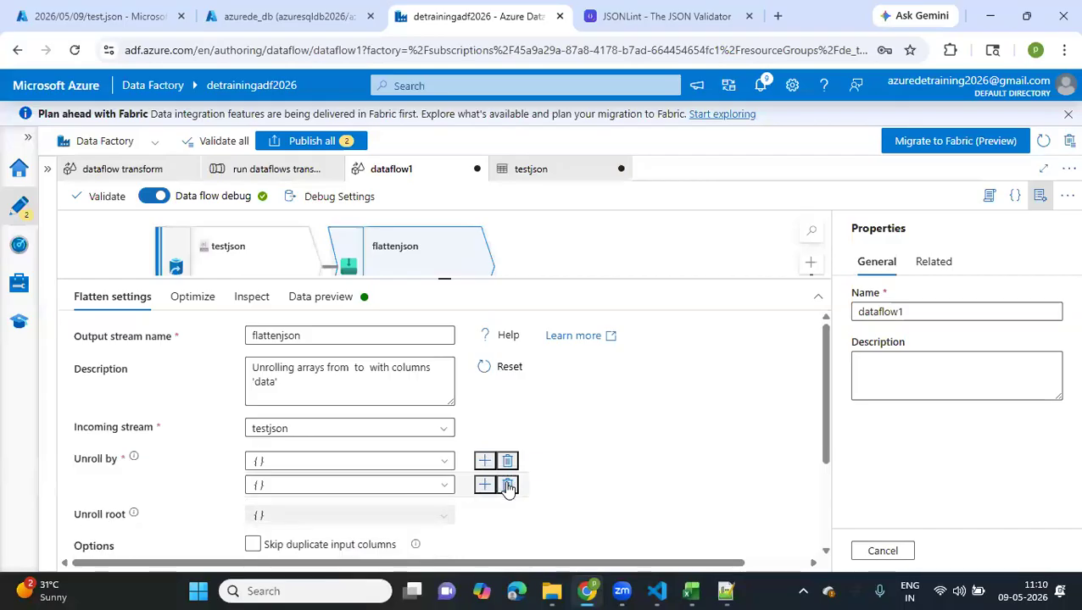
click(508, 486)
Set Unroll by to the nested data.cities array in the flattenjson settings
click(343, 462)
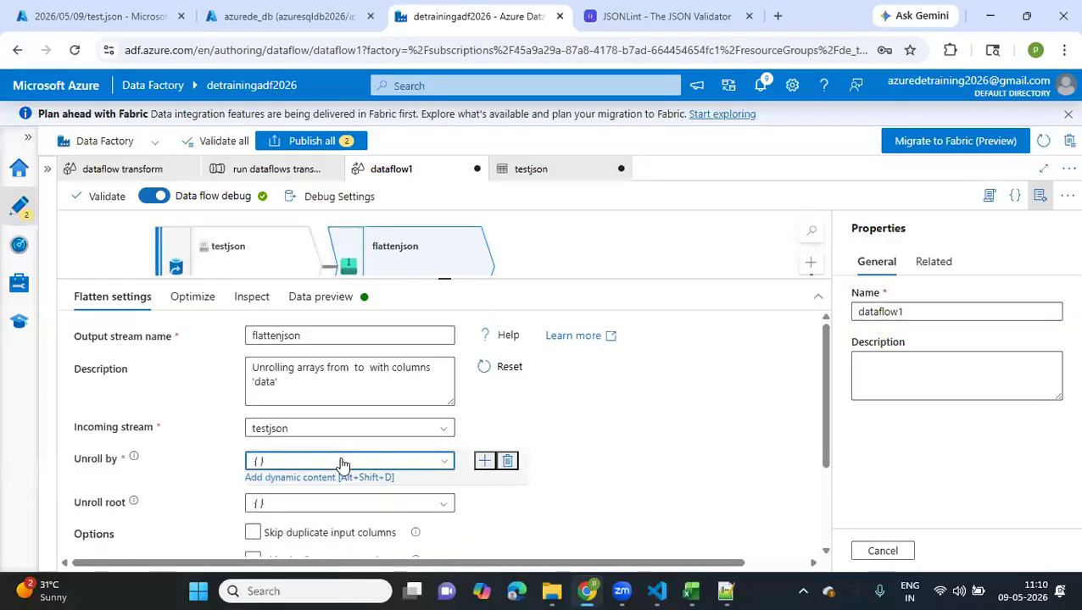
scroll(325, 517, down, 5)
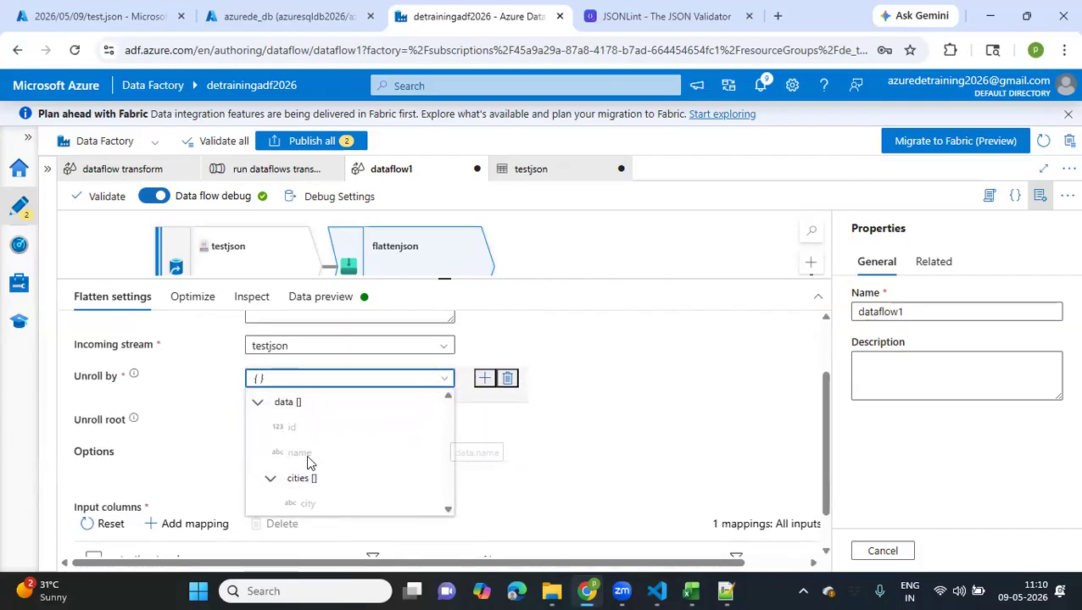
scroll(356, 483, down, 1)
scroll(356, 483, down, 1)
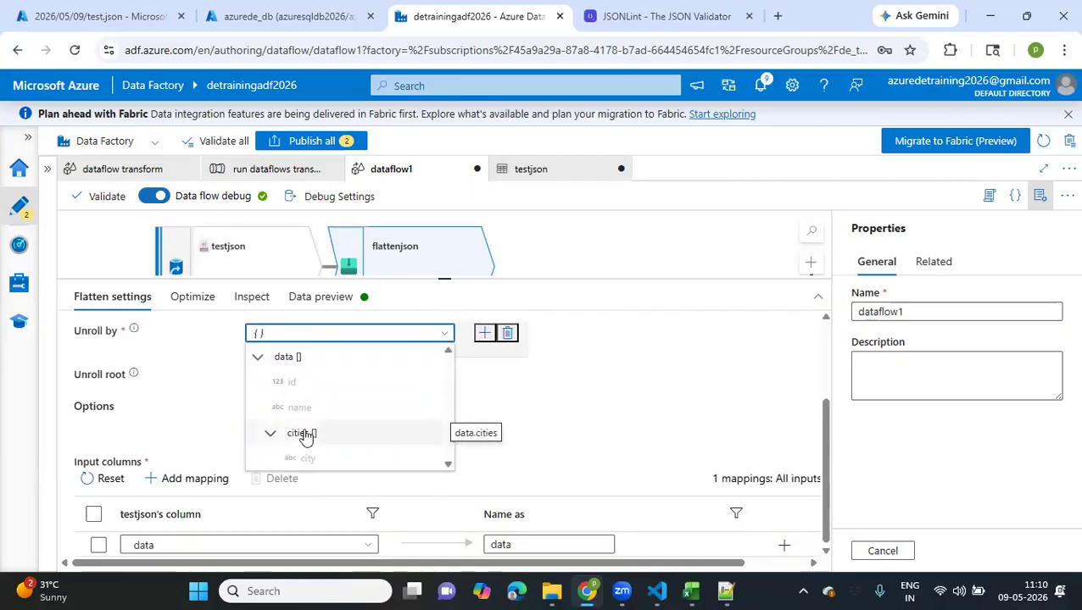
click(305, 435)
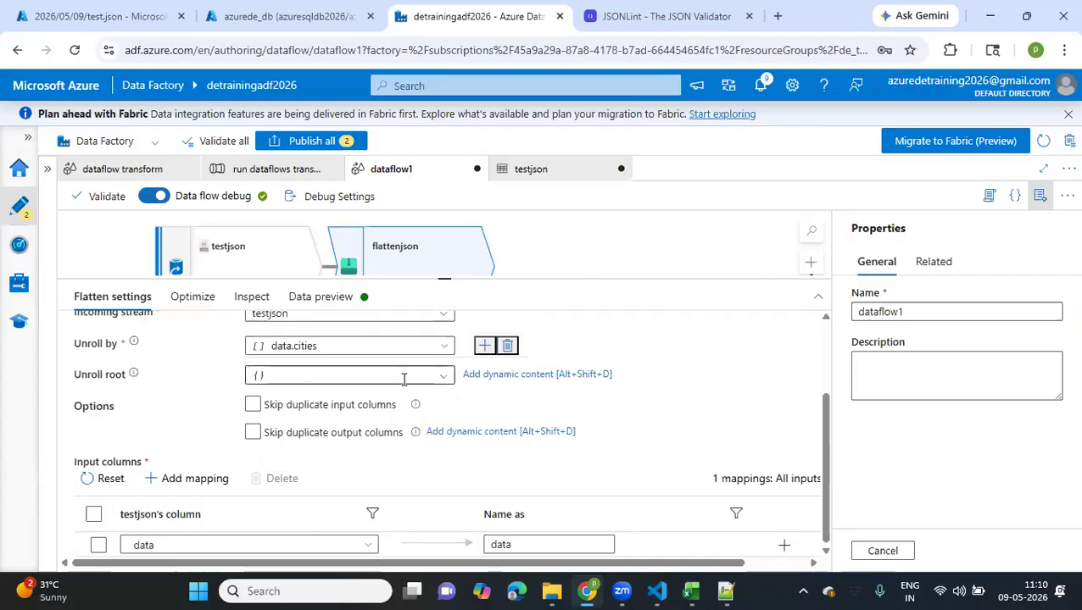
Set Unroll root to the data array in the flattenjson settings and refresh its data preview
click(449, 379)
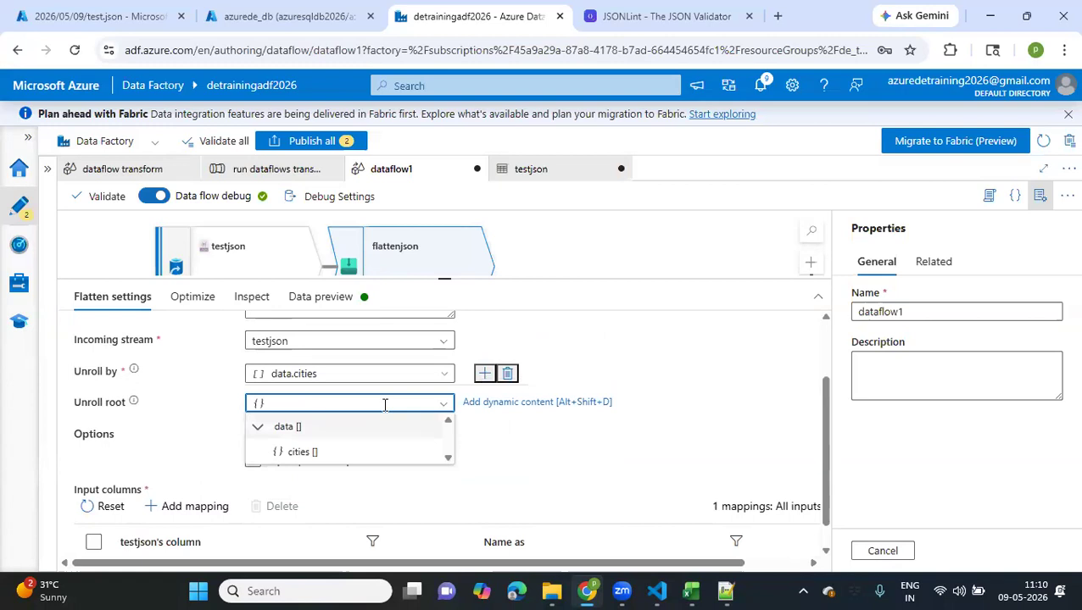
click(285, 439)
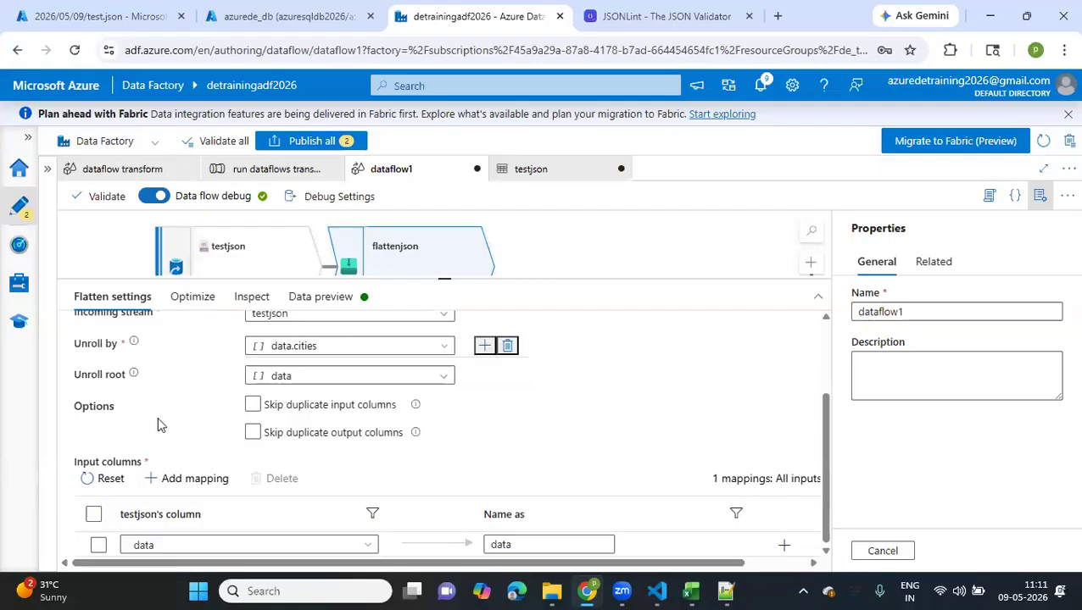
scroll(157, 416, up, 2)
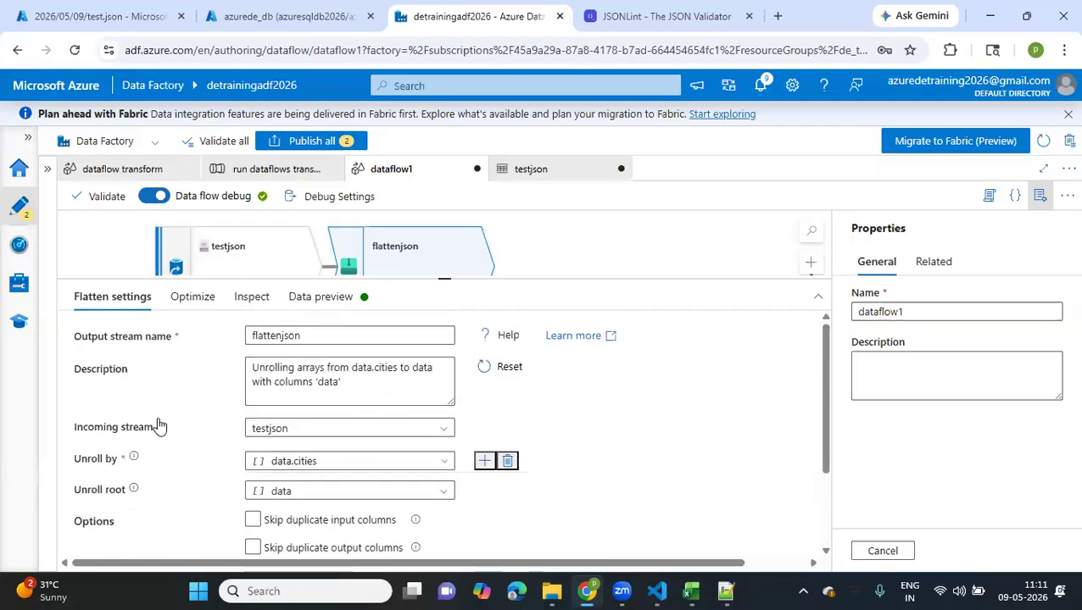
click(317, 298)
click(124, 370)
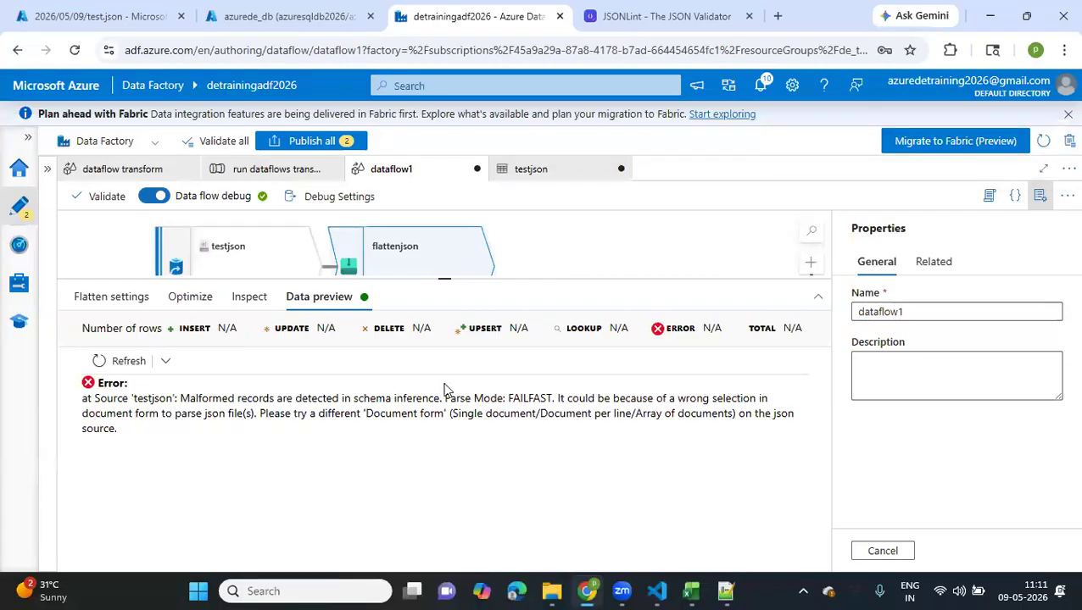
Clear the Unroll root of the flattenjson transformation and refresh its data preview again
click(125, 302)
click(305, 493)
key(BackSpace)
key(BackSpace)
key(BackSpace)
key(BackSpace)
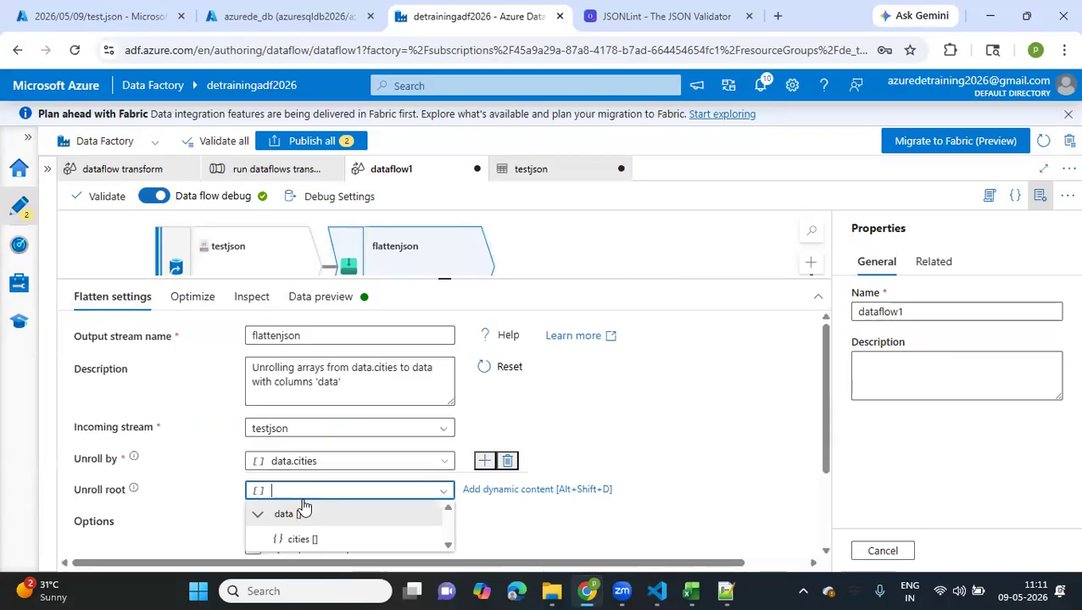
click(579, 543)
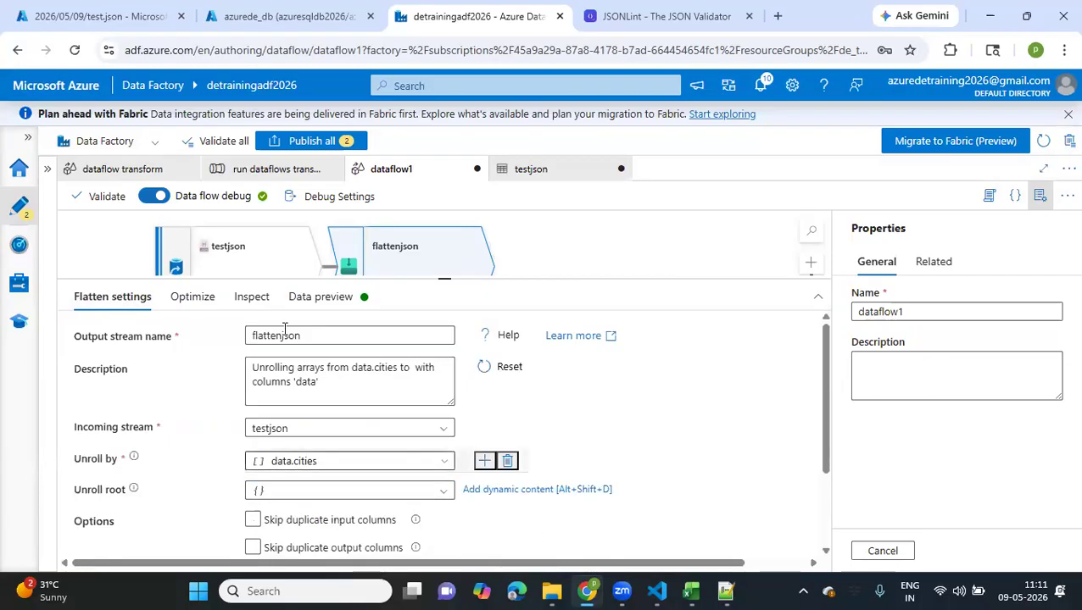
click(348, 300)
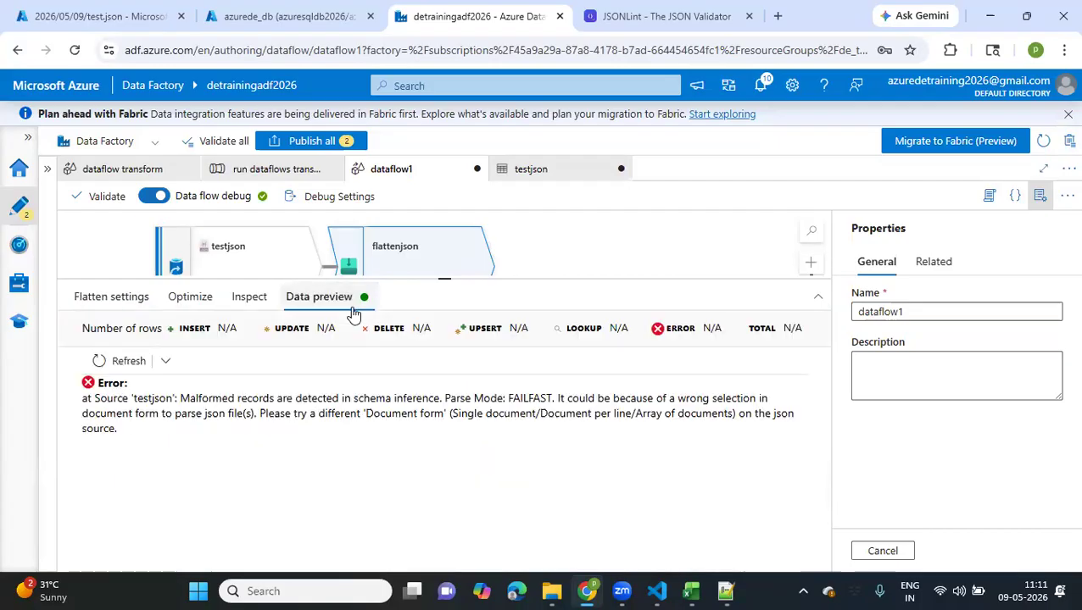
click(117, 363)
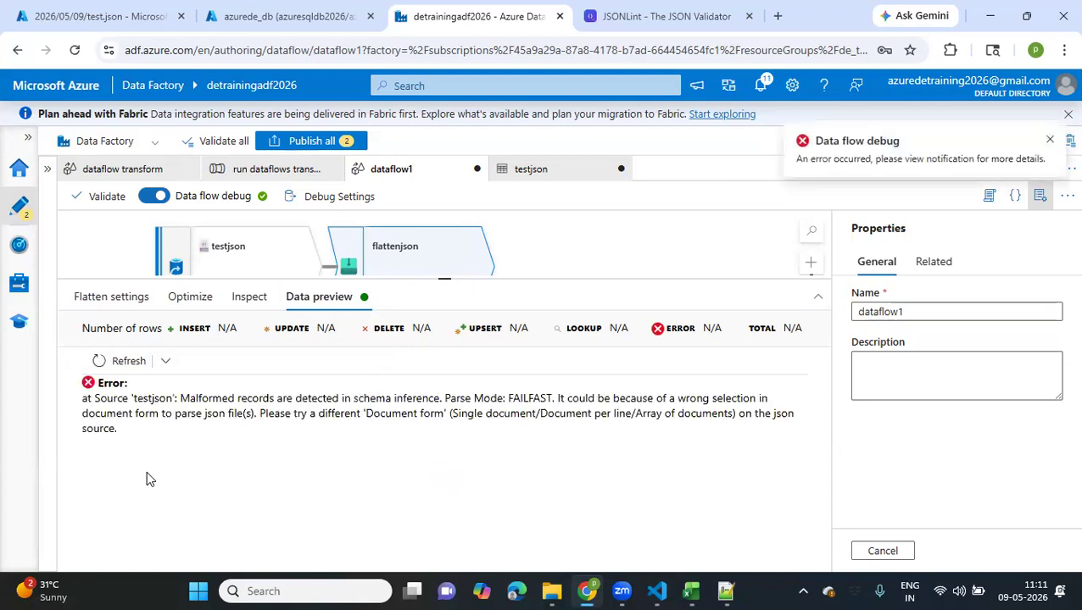
Replace the data column mapping in flattenjson's input columns with a fixed mapping for data.id
click(189, 300)
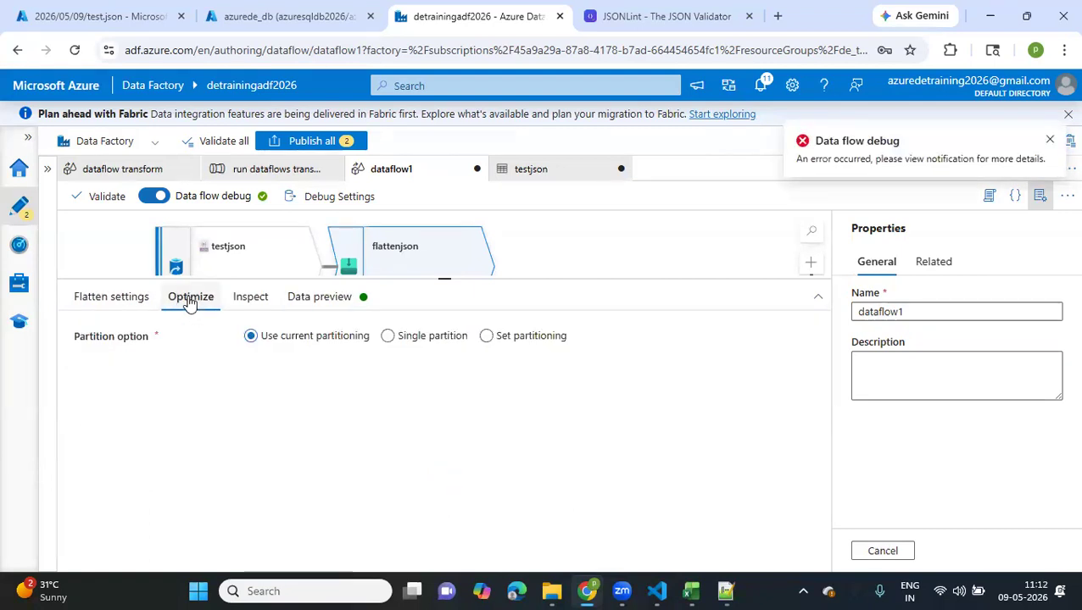
click(111, 297)
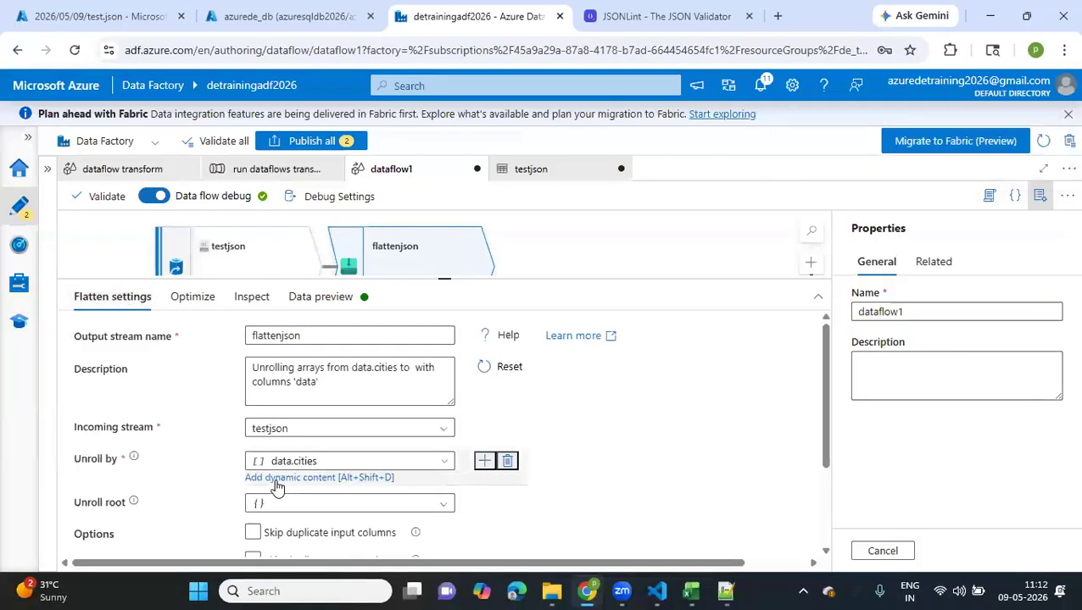
scroll(276, 486, down, 3)
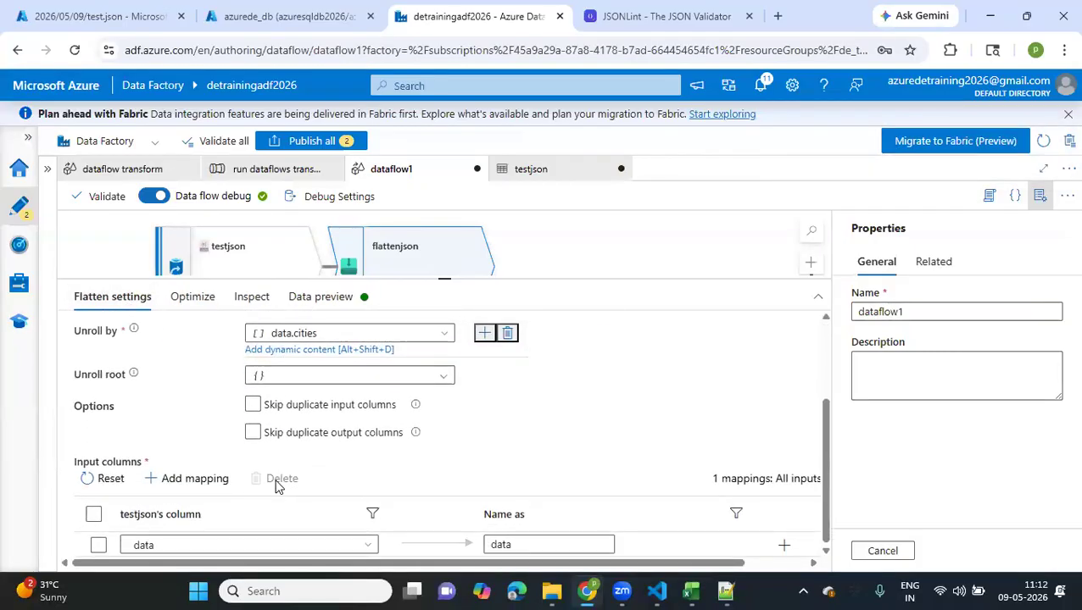
click(130, 533)
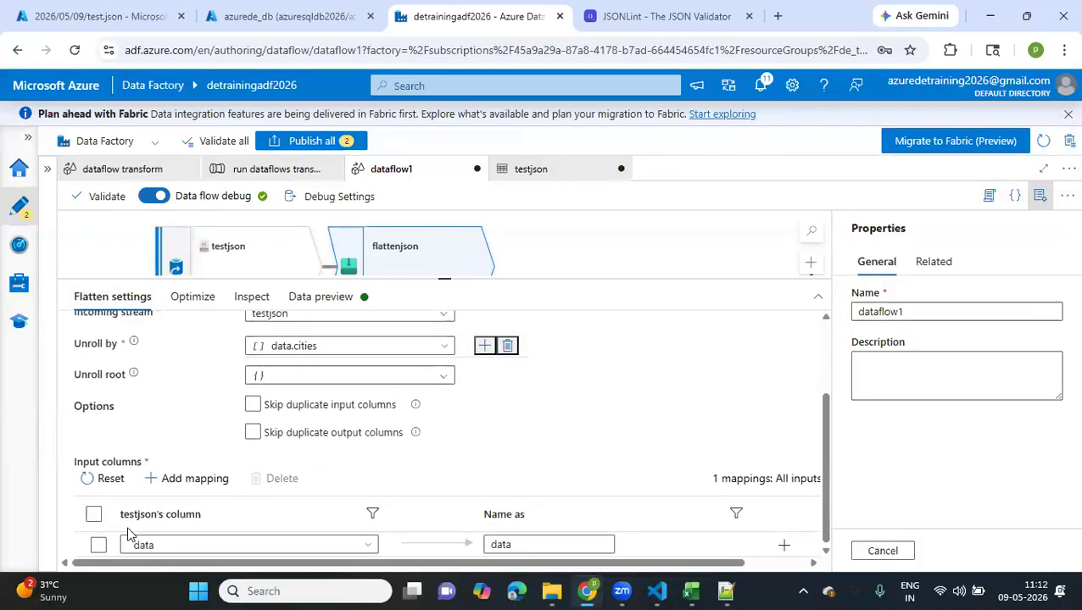
click(194, 479)
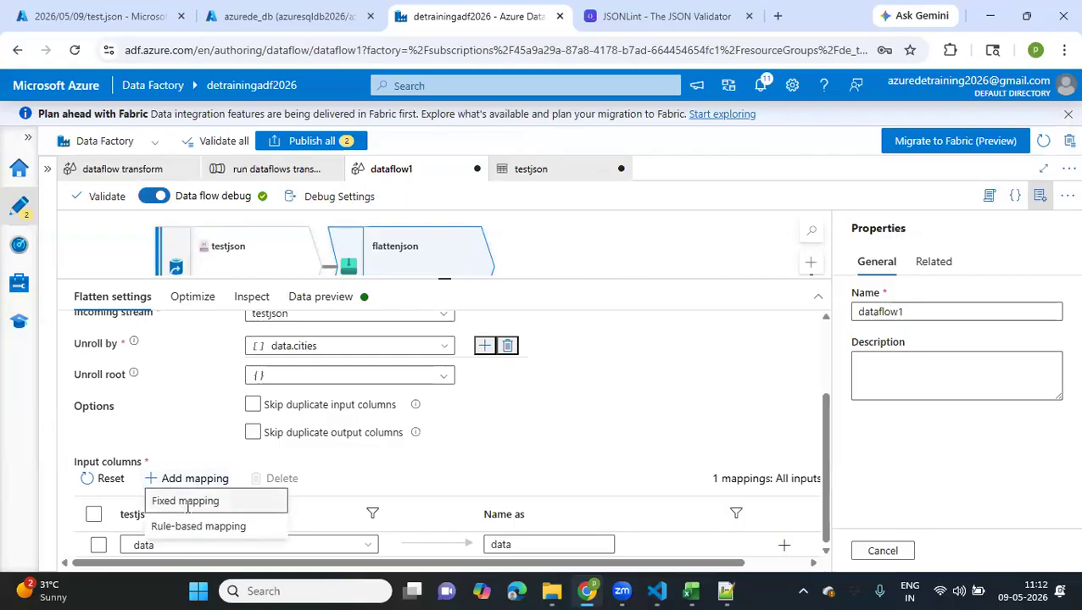
click(187, 507)
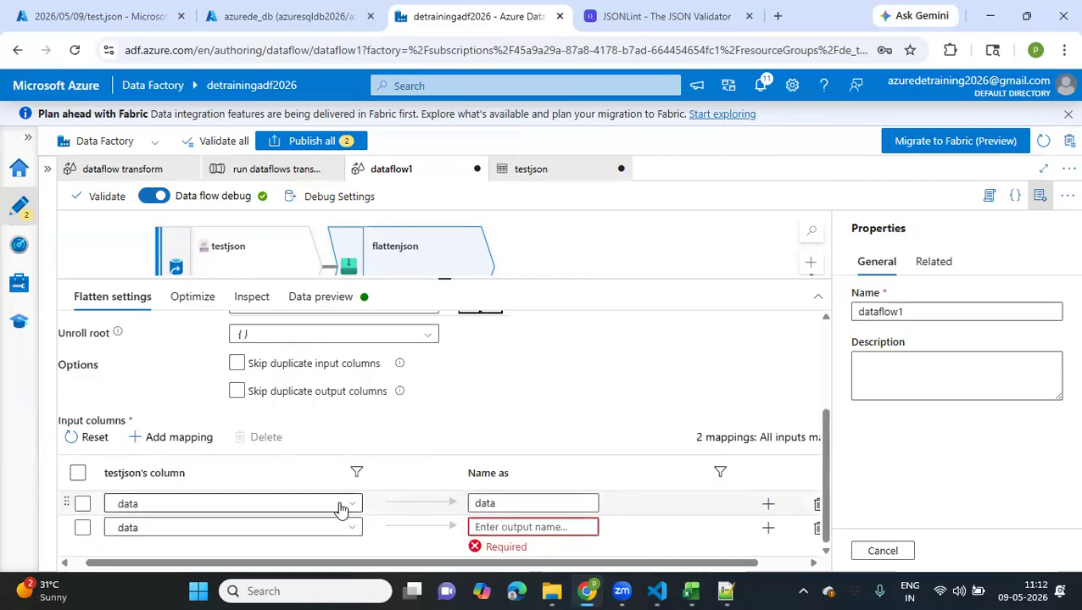
scroll(623, 495, right, 2)
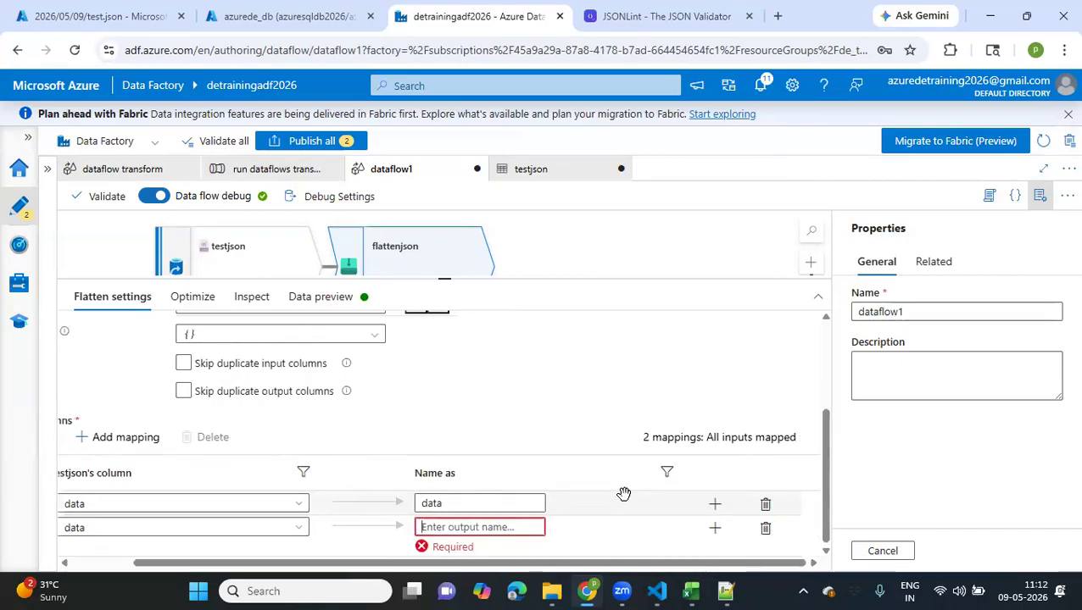
click(766, 506)
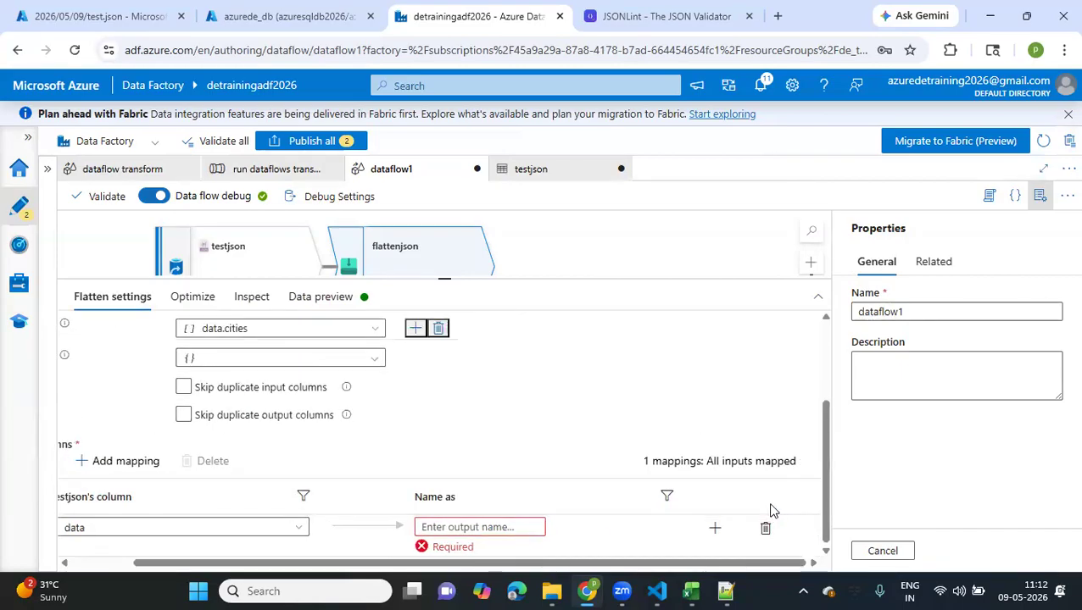
click(302, 527)
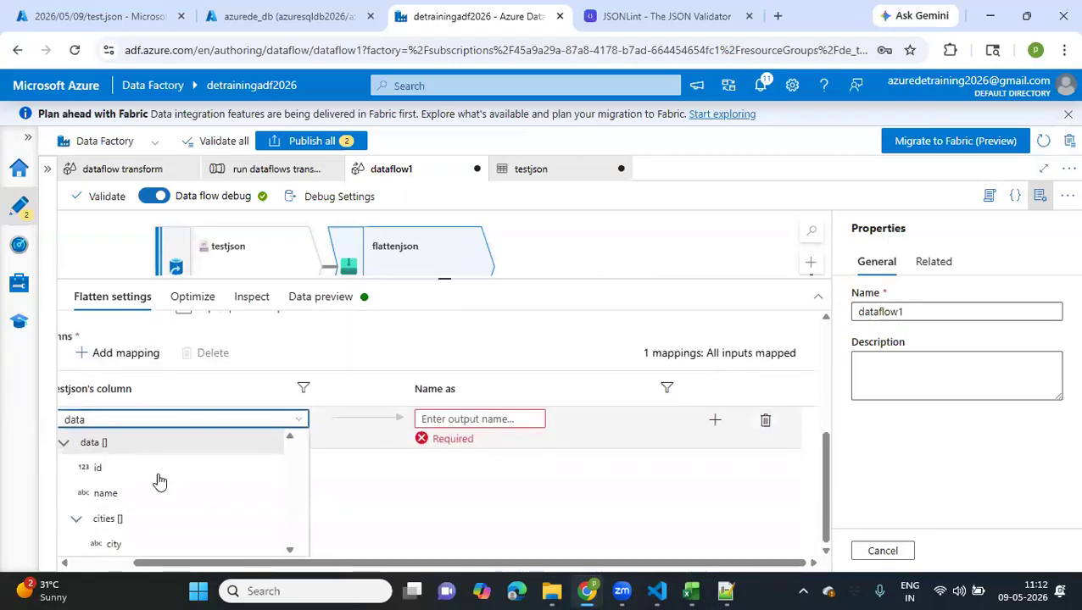
click(146, 479)
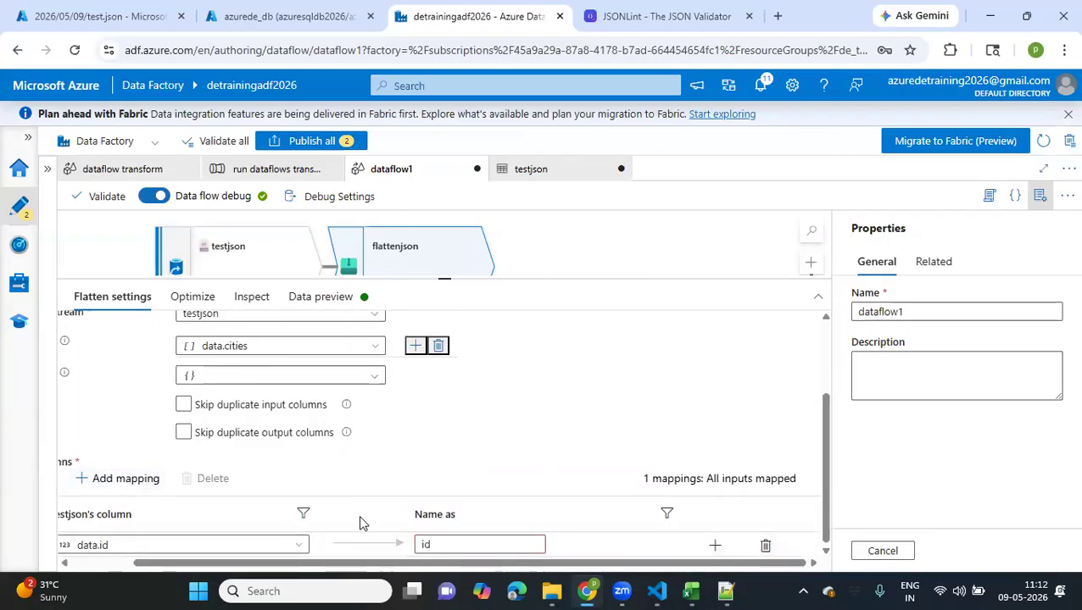
Add a second fixed mapping to flattenjson's input columns for data.name
scroll(318, 518, left, 1)
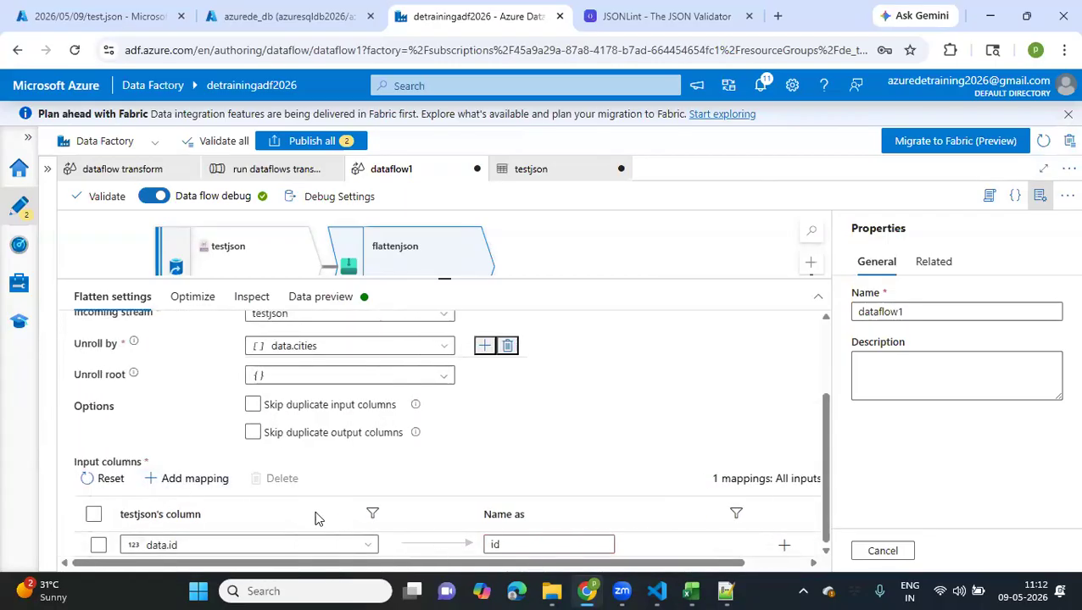
click(194, 478)
click(355, 486)
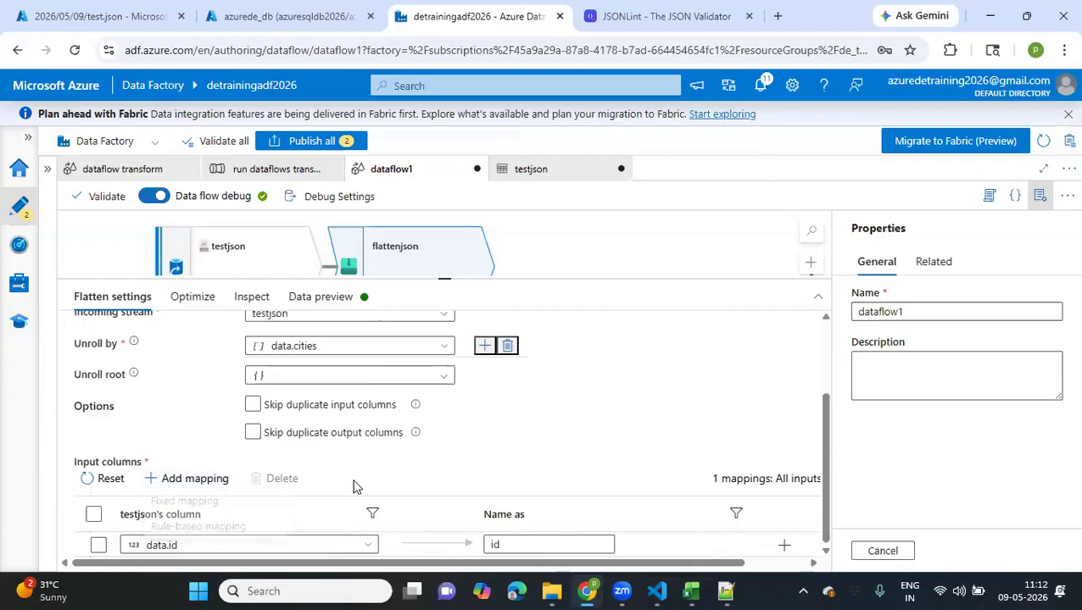
click(782, 547)
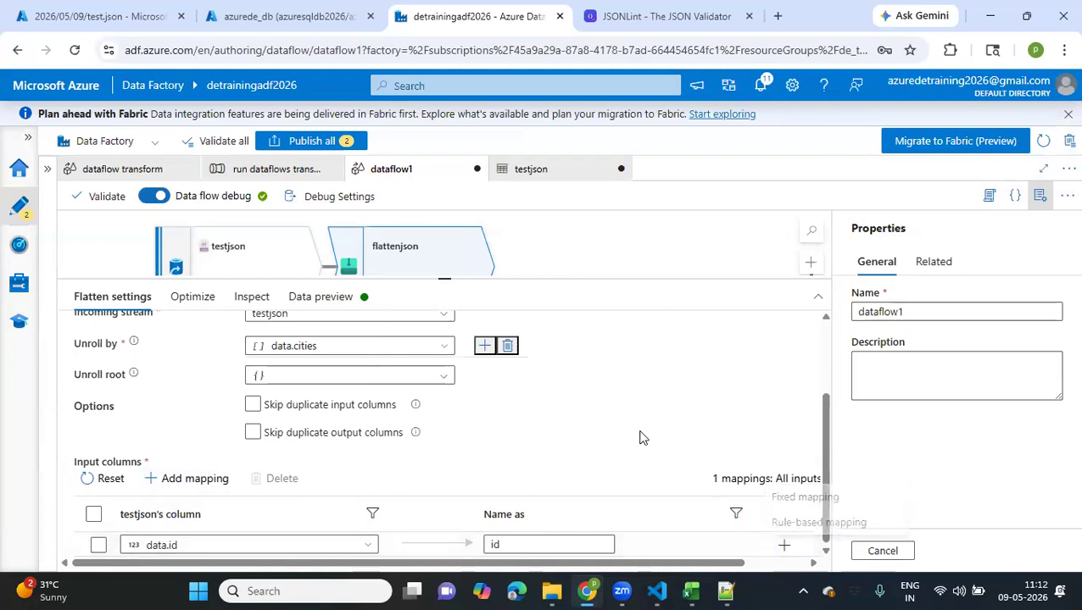
click(217, 486)
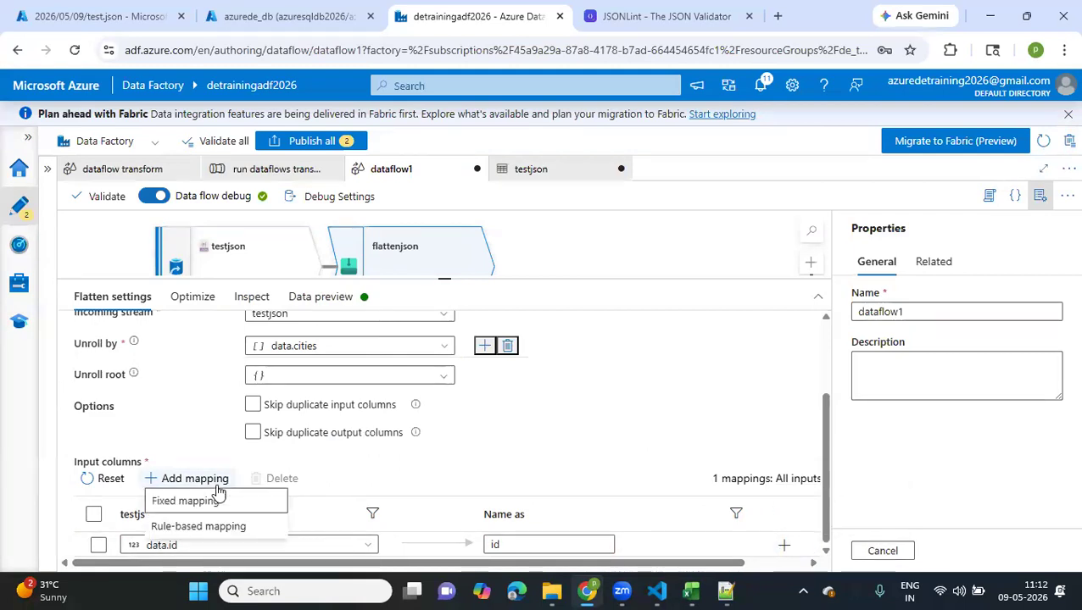
click(217, 505)
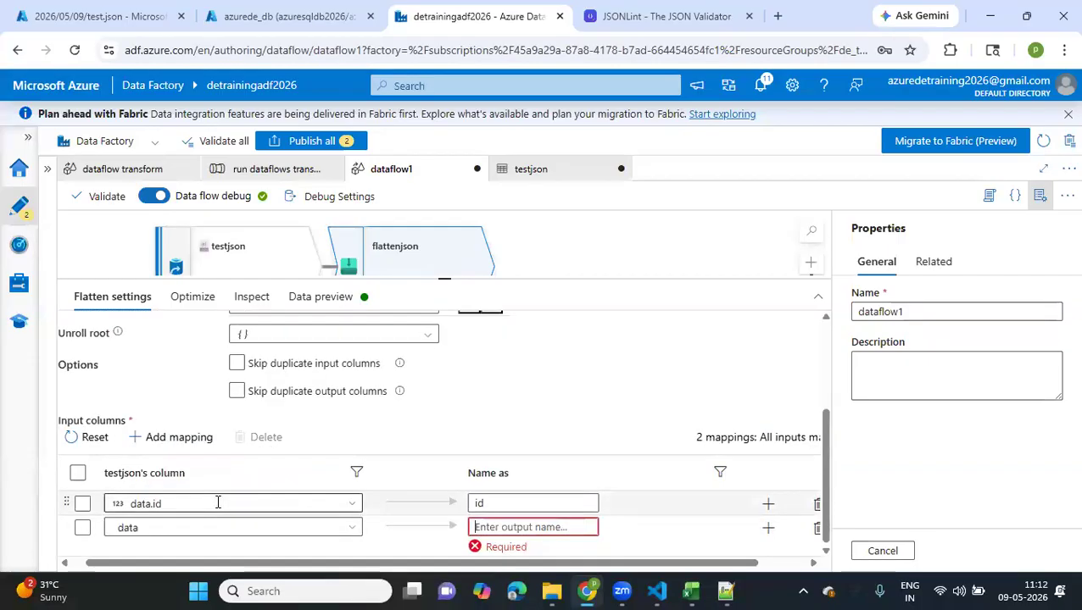
click(344, 532)
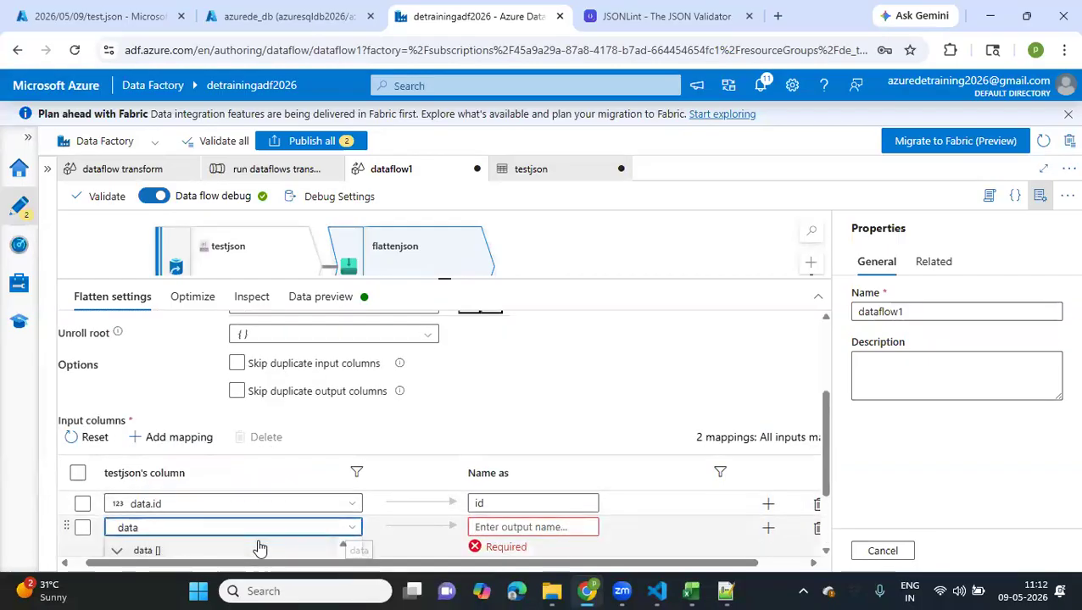
scroll(258, 549, down, 2)
click(218, 494)
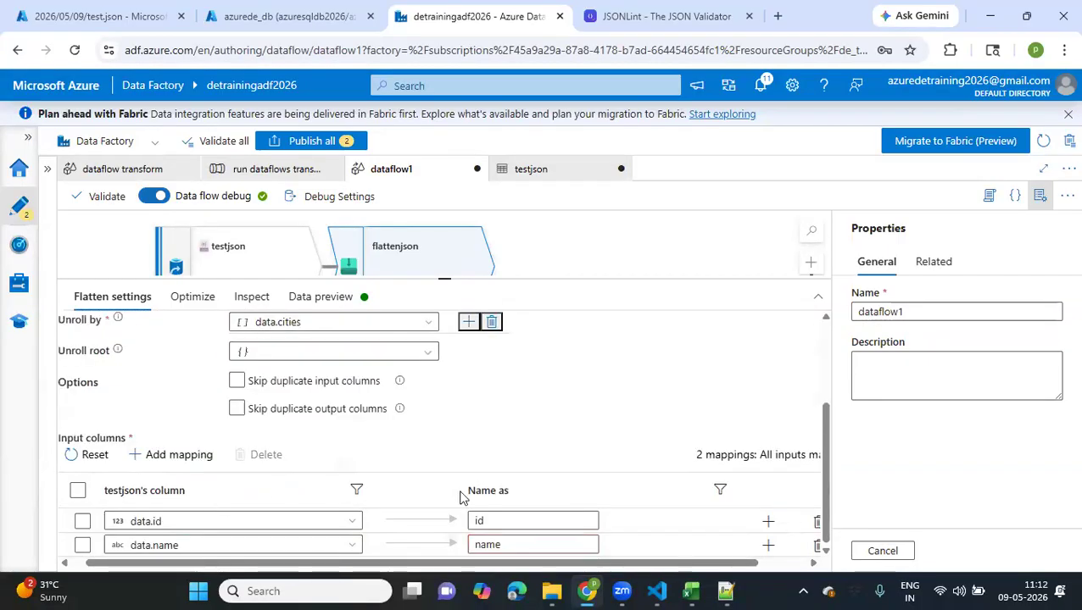
Add a third fixed mapping to flattenjson's input columns for the nested data.cities.city column
click(186, 454)
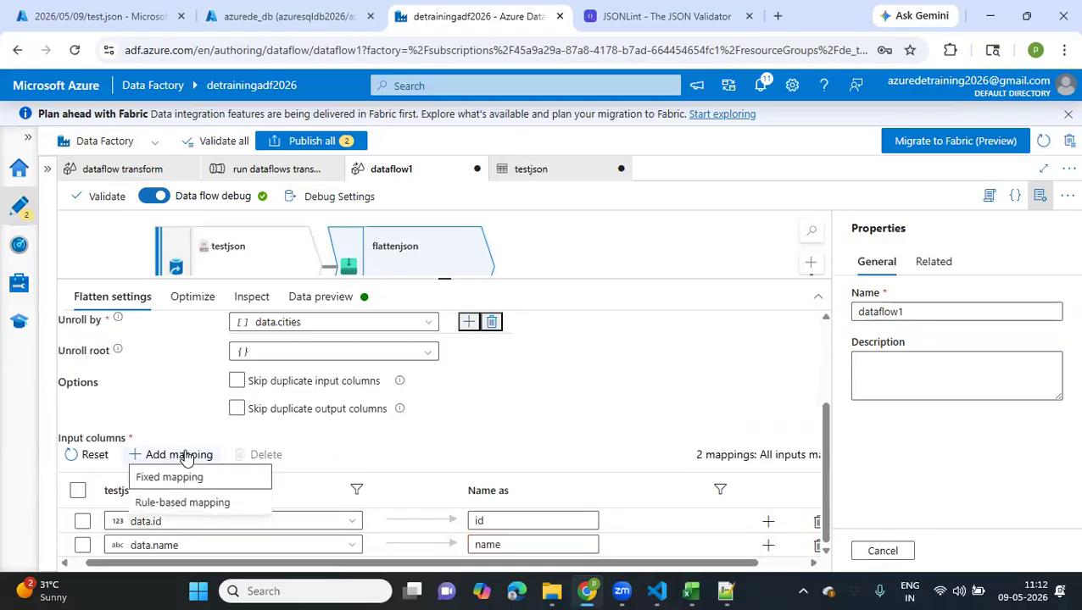
click(179, 485)
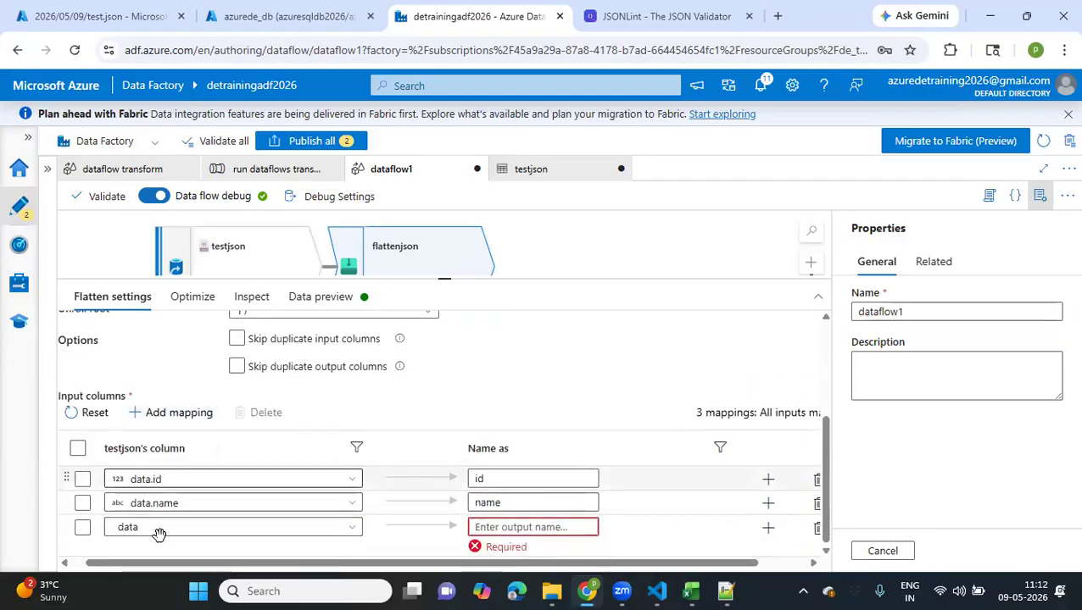
click(191, 528)
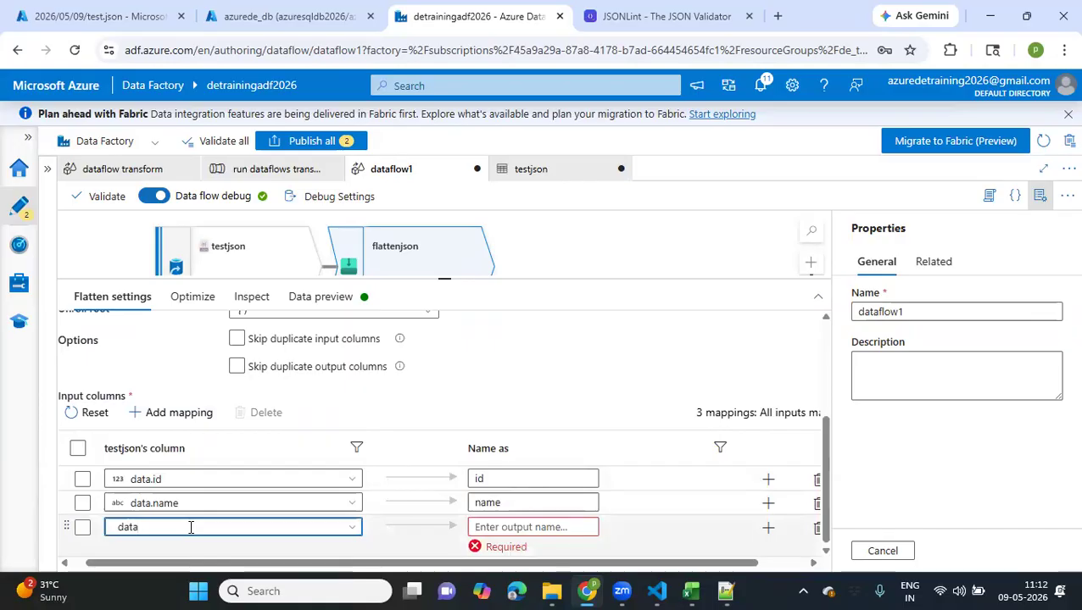
click(349, 527)
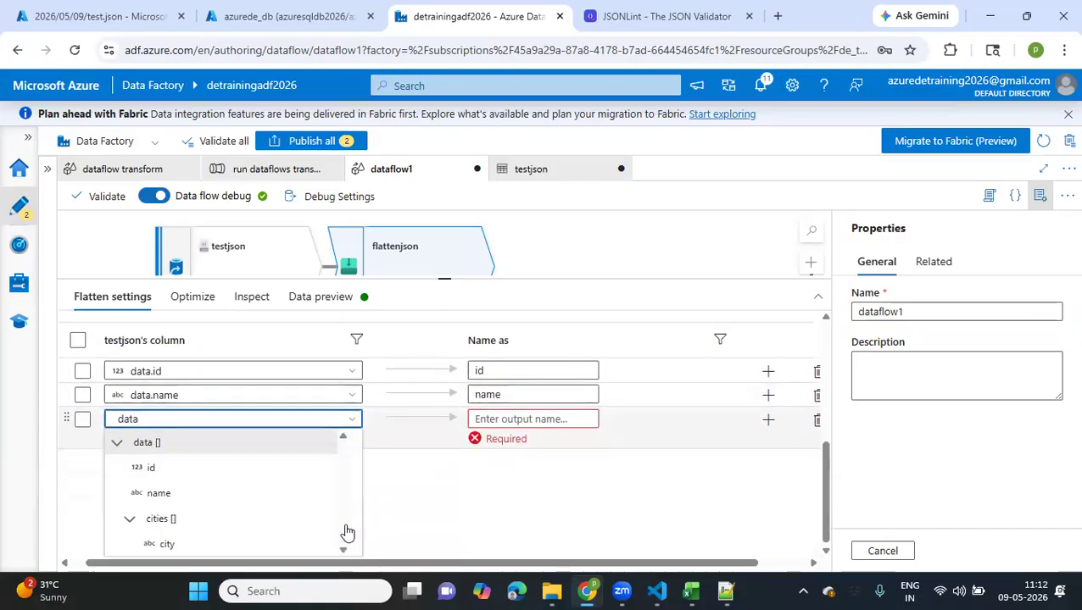
click(168, 543)
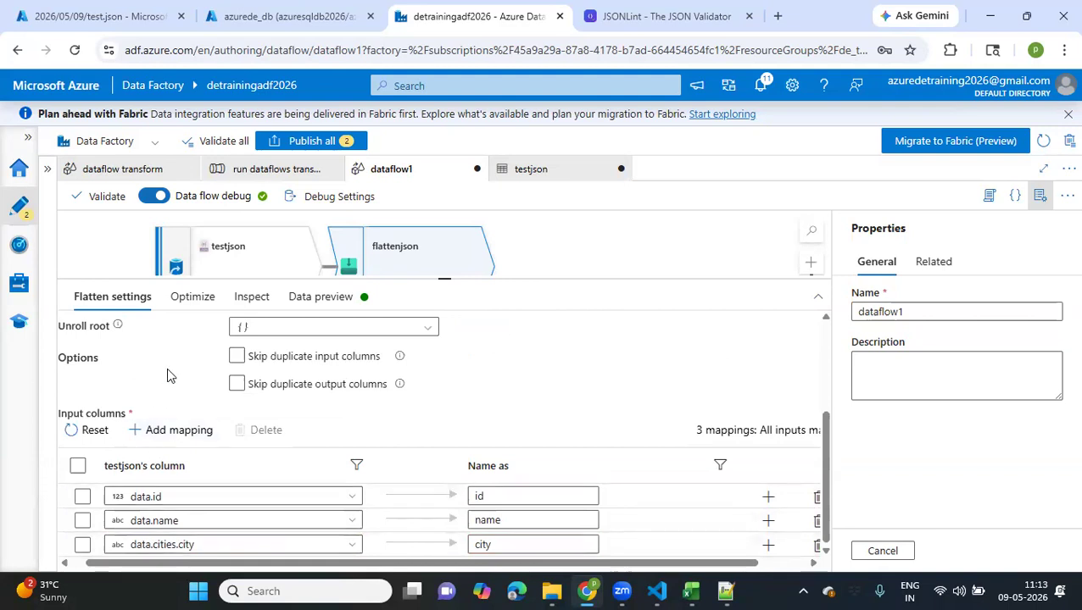
Refresh the data preview of the flattenjson transformation with the three column mappings
click(249, 300)
click(320, 297)
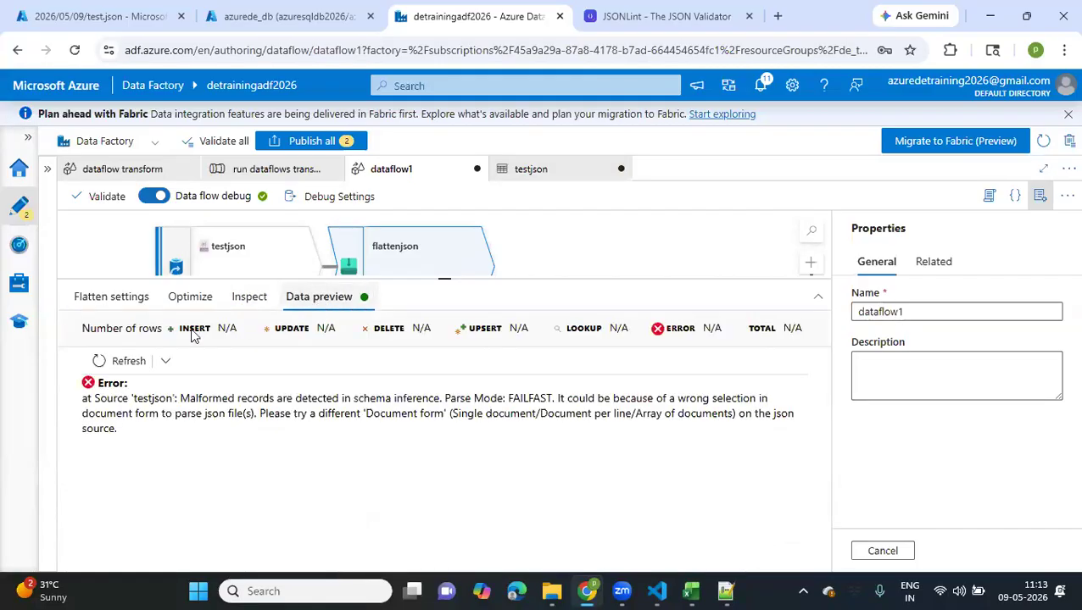
click(103, 361)
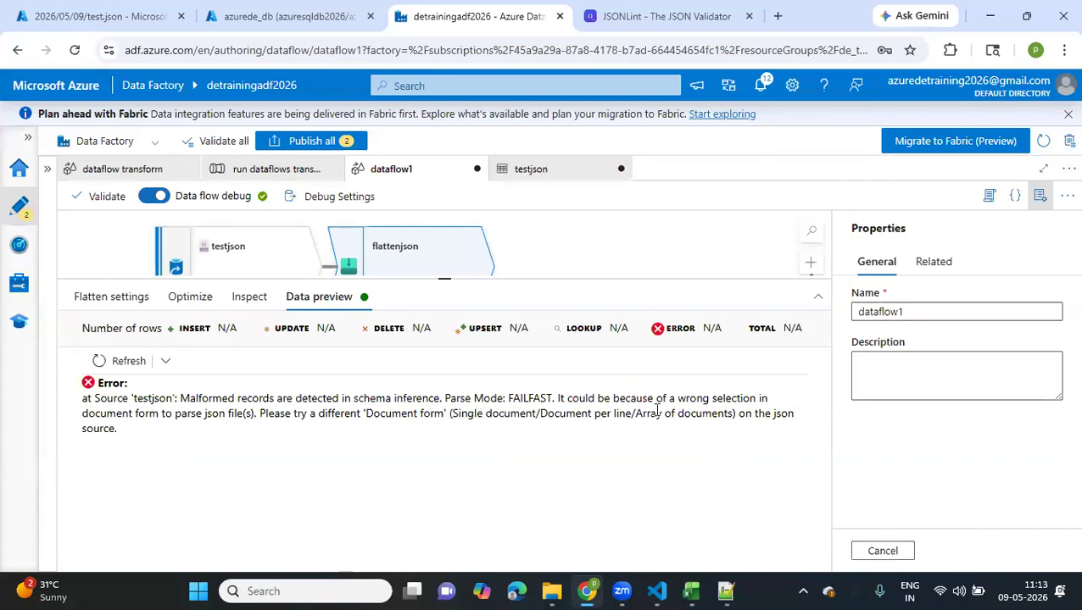
Turn off Allow schema drift in the settings of the testjson source
click(213, 242)
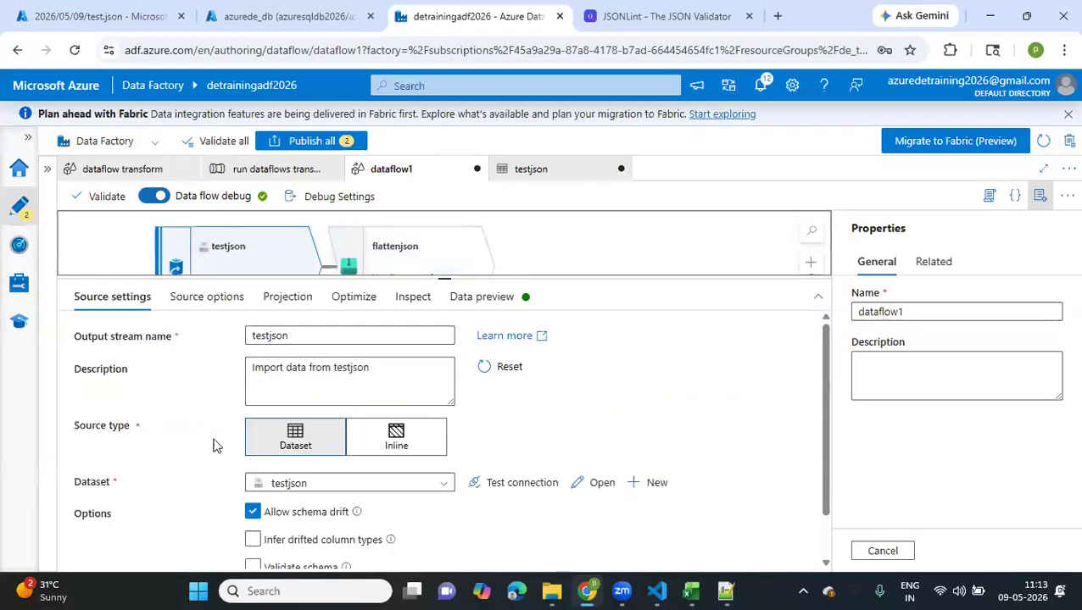
scroll(212, 450, down, 1)
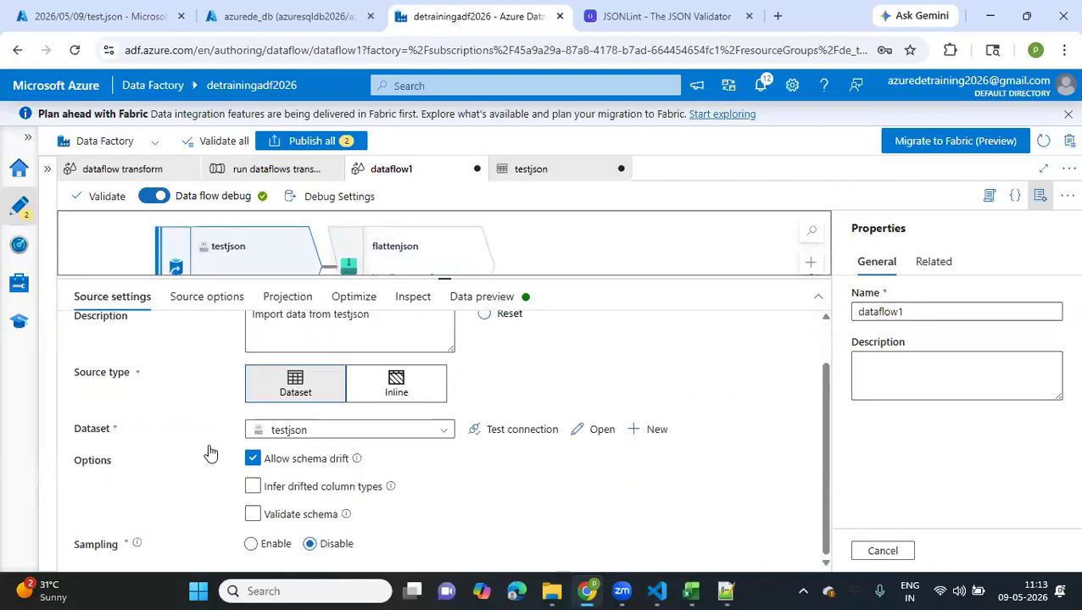
scroll(210, 454, up, 1)
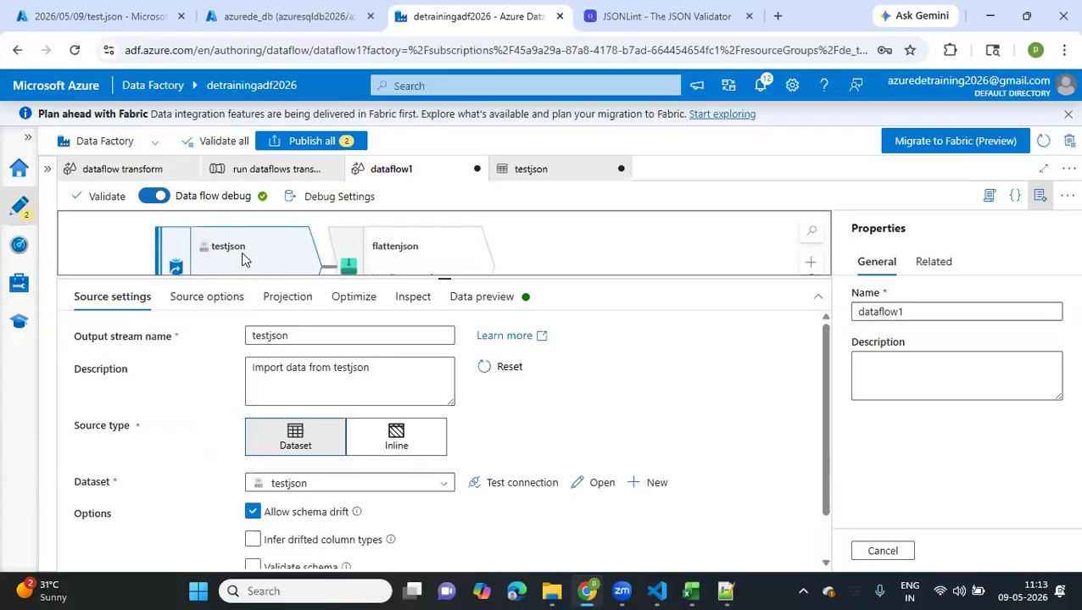
scroll(181, 482, down, 1)
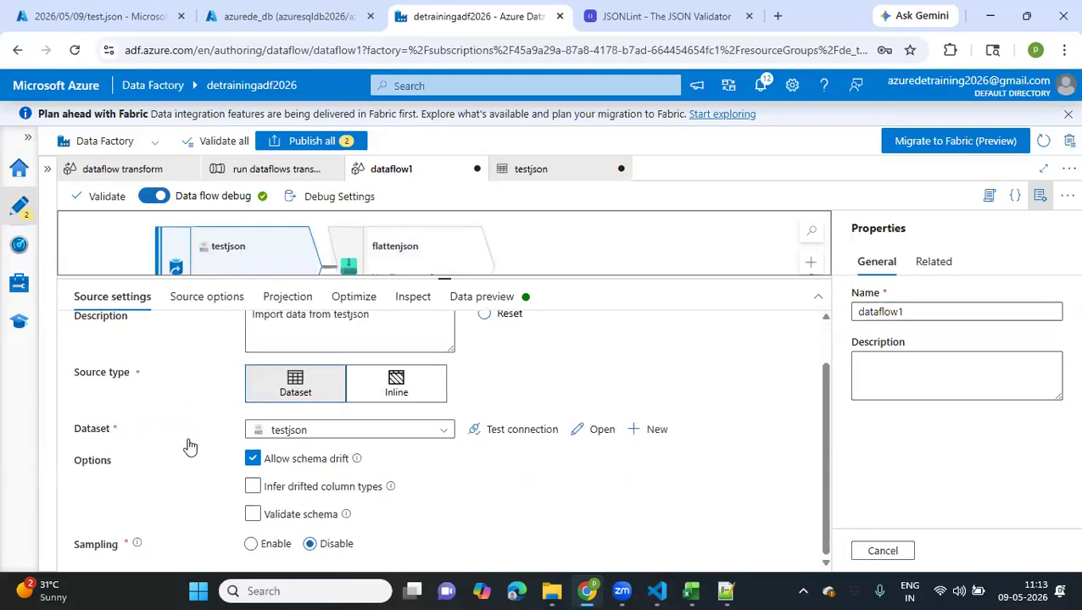
click(252, 460)
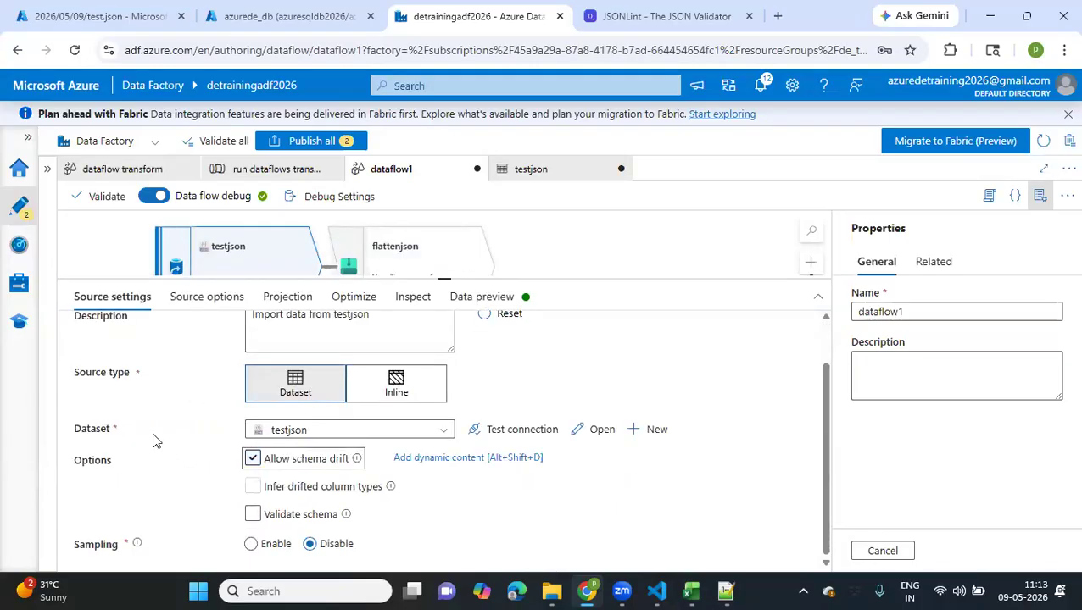
Set the document form in the testjson source's JSON settings to Single document
click(177, 301)
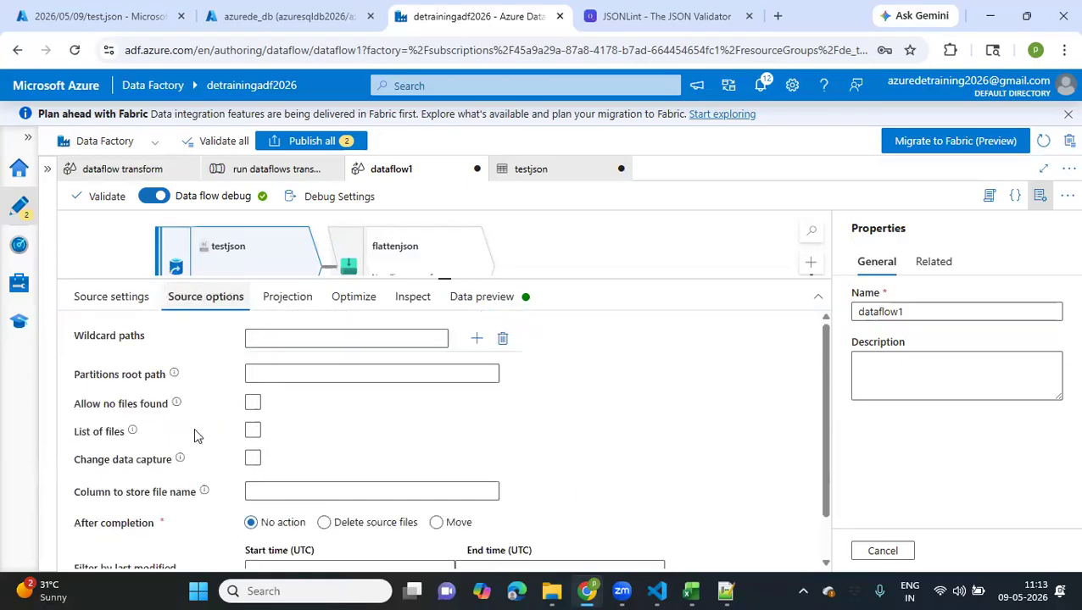
scroll(203, 491, down, 1)
scroll(203, 490, up, 1)
scroll(170, 517, down, 1)
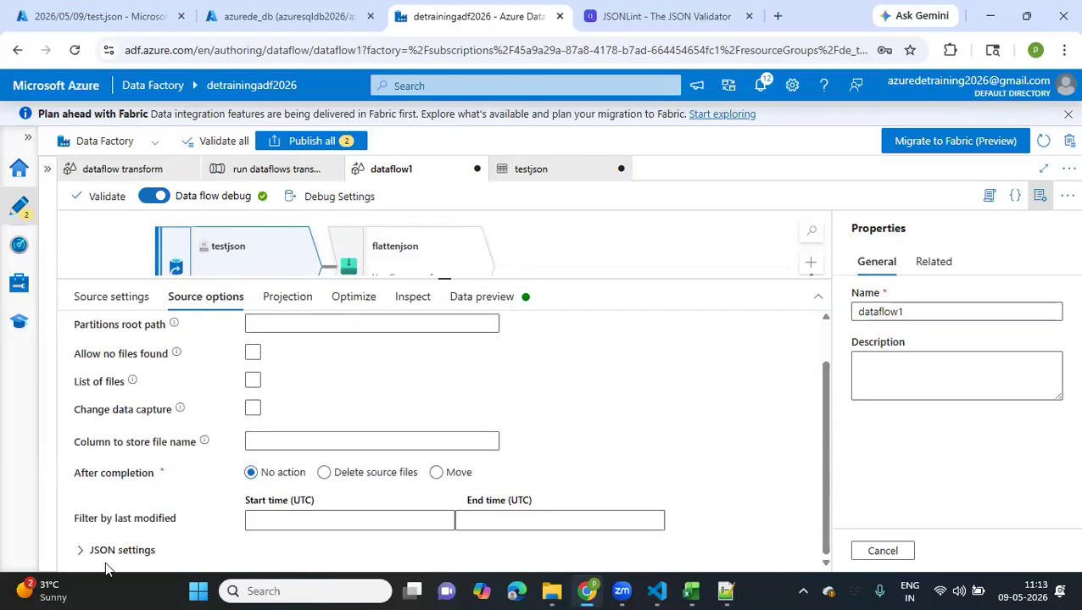
click(105, 561)
scroll(105, 543, down, 3)
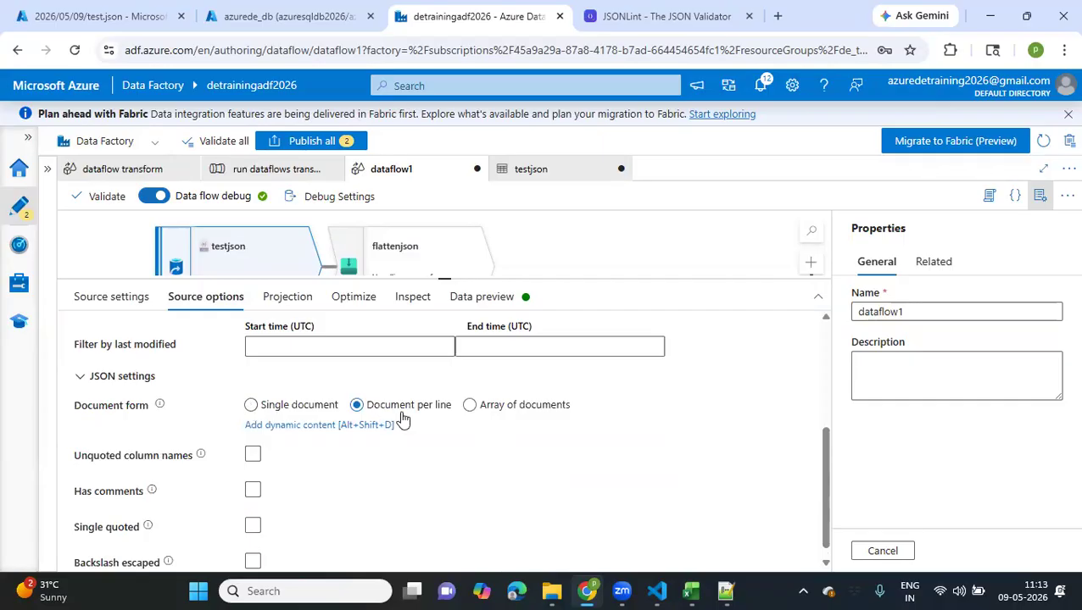
click(252, 407)
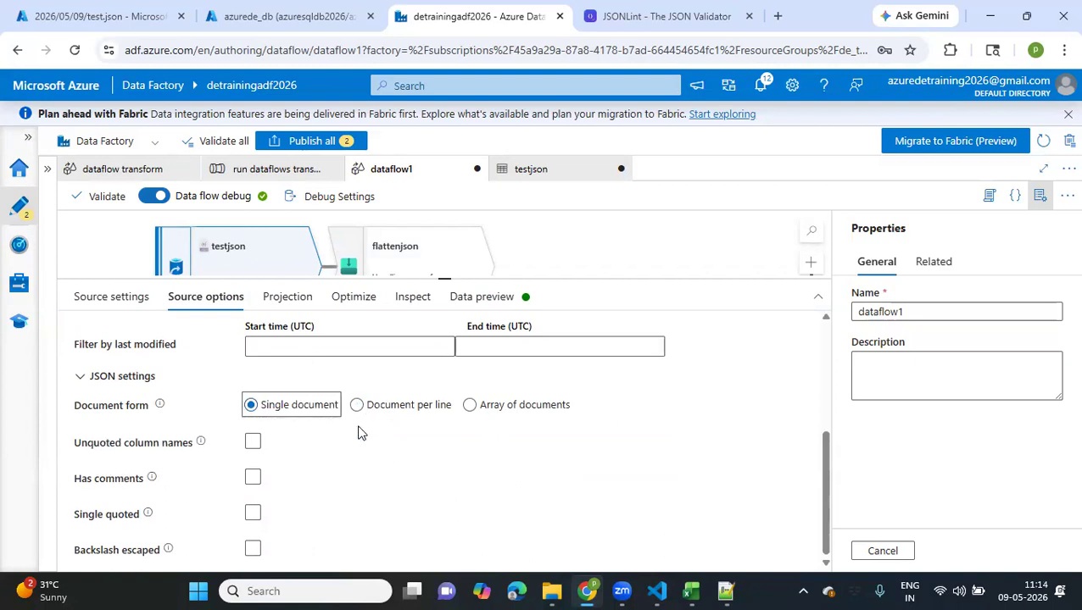
scroll(362, 433, up, 2)
scroll(362, 433, down, 2)
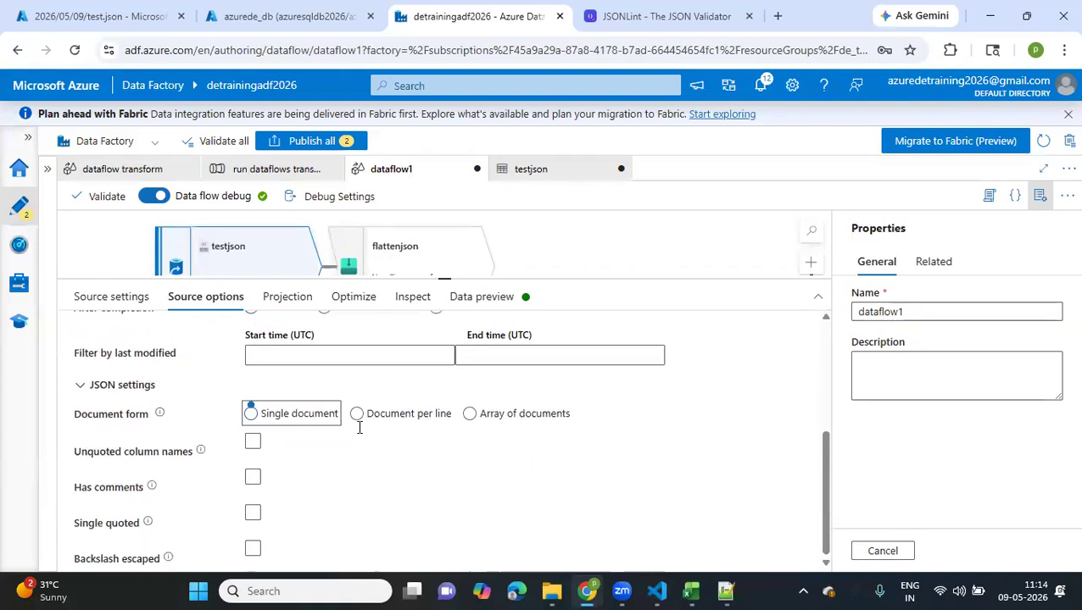
scroll(362, 433, up, 5)
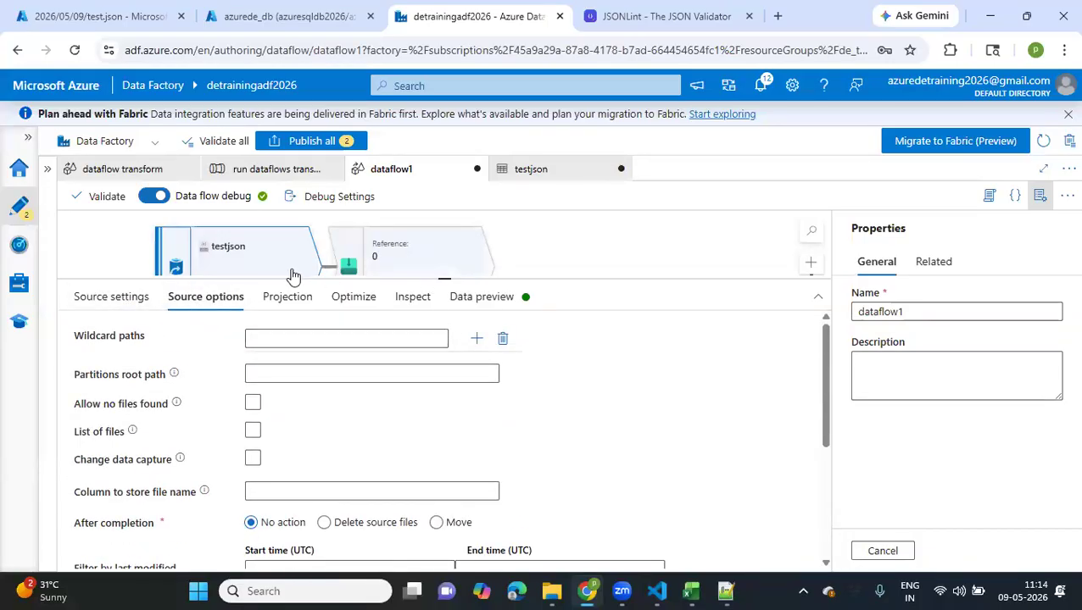
Refresh the testjson source's data preview and expand the nested data record down to its individual cities entries
click(517, 301)
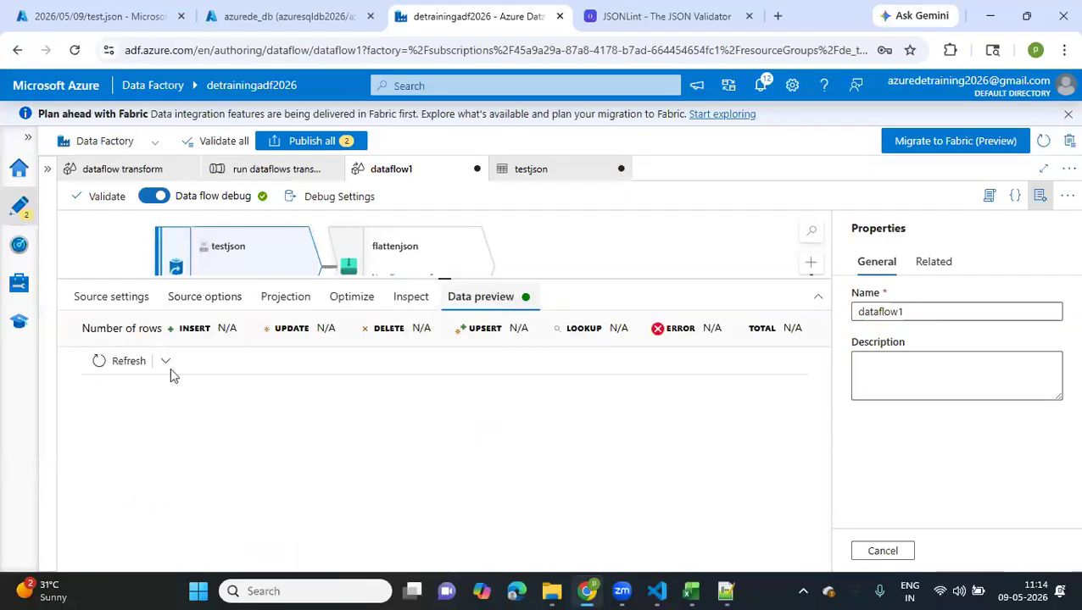
click(121, 362)
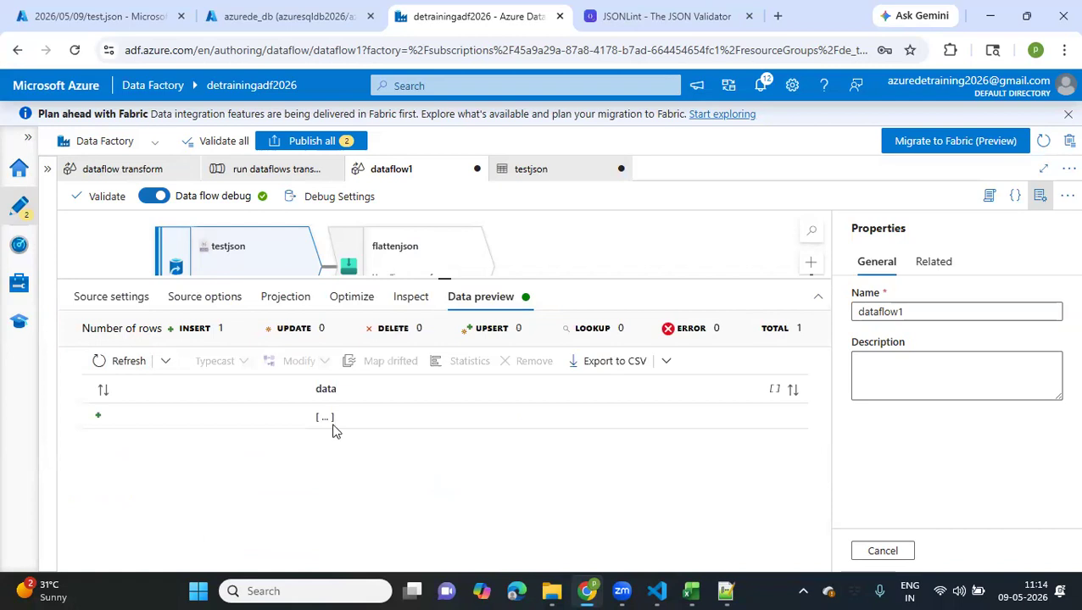
click(325, 416)
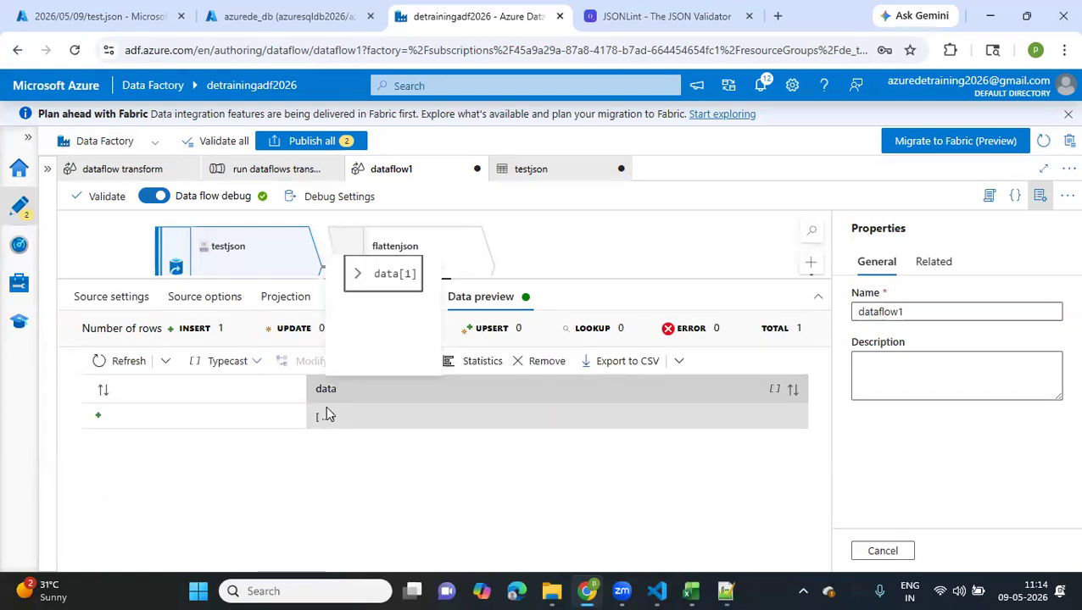
click(357, 275)
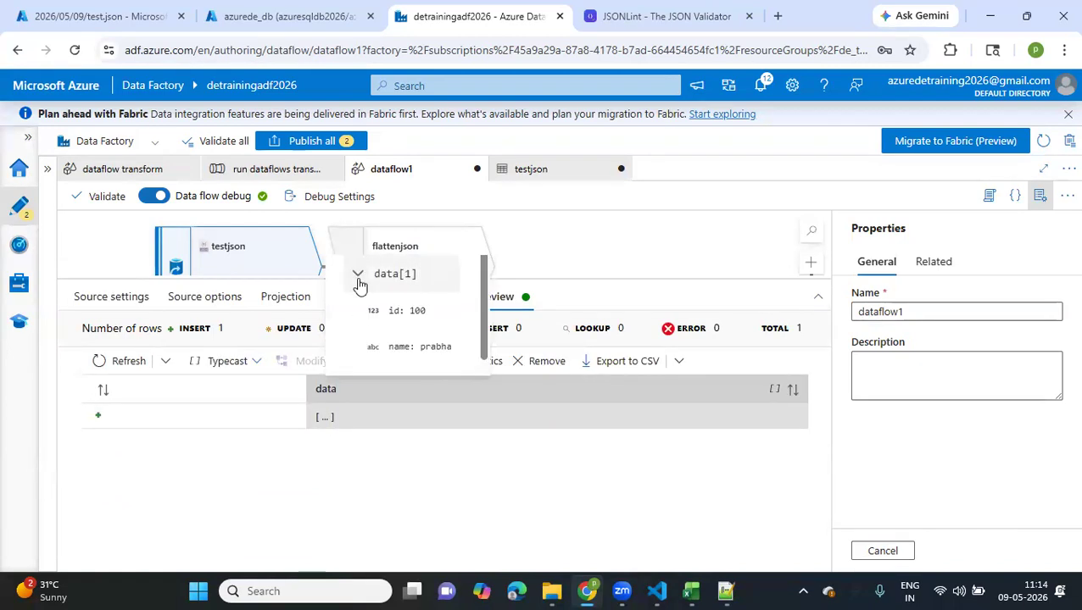
scroll(415, 322, down, 1)
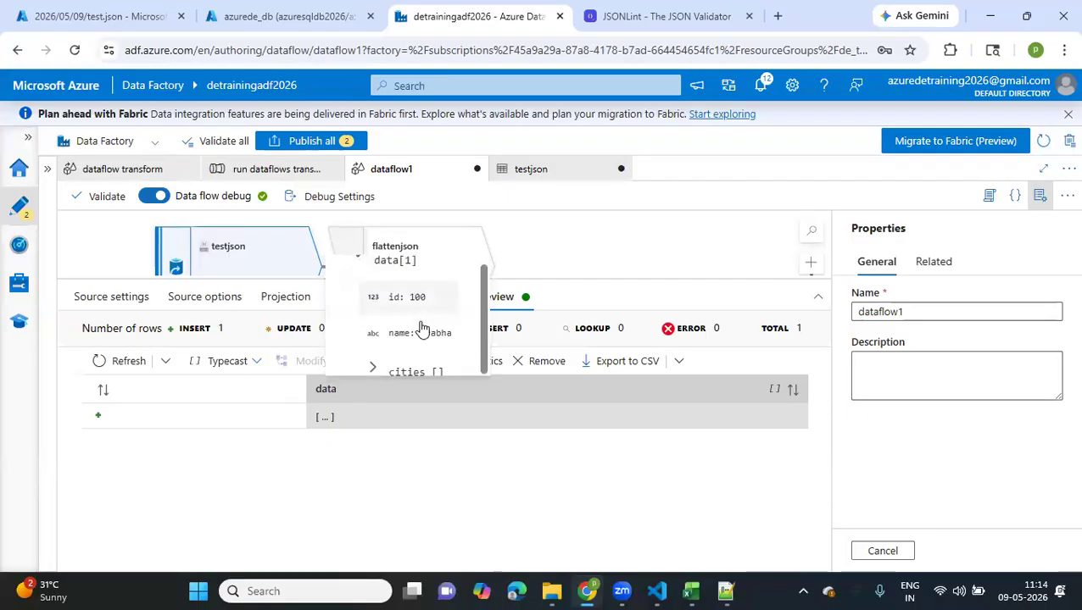
click(383, 367)
scroll(382, 369, down, 3)
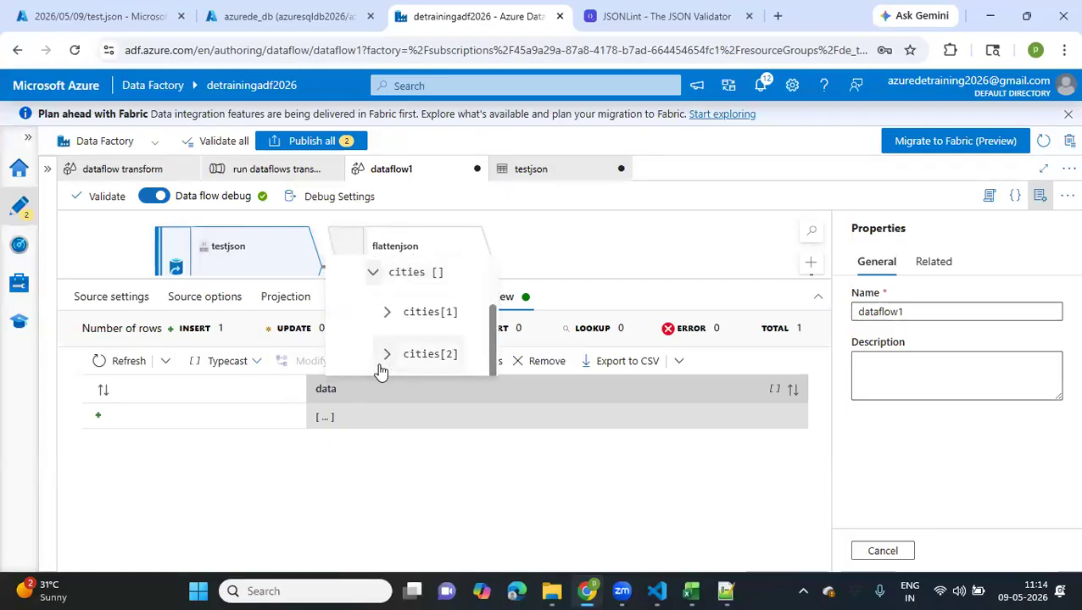
click(389, 313)
scroll(391, 315, down, 2)
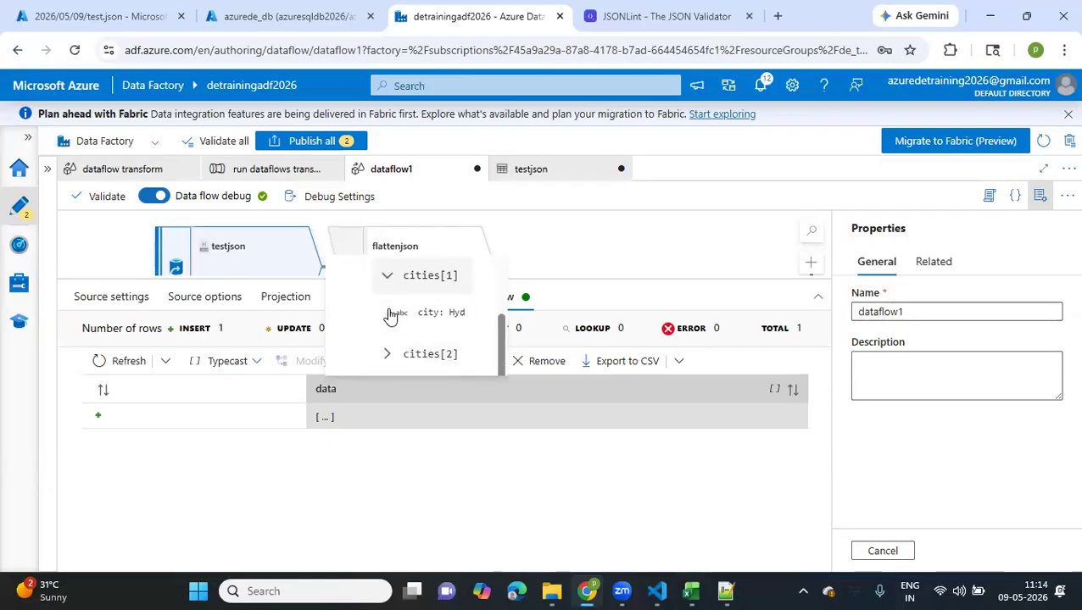
click(387, 354)
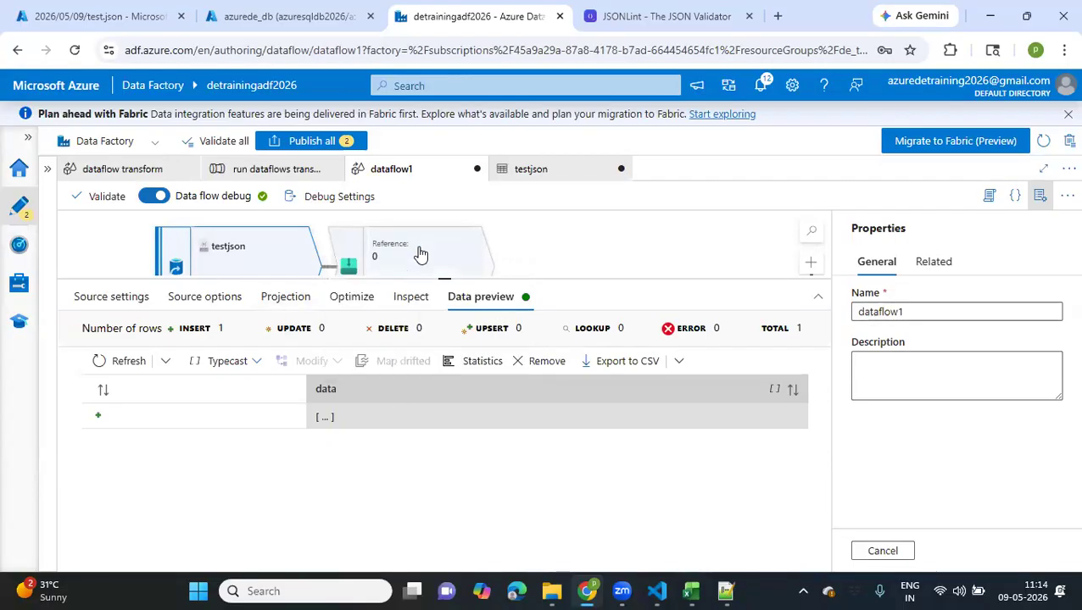
Refresh the flattenjson transformation's data preview using the changed source document form
click(418, 254)
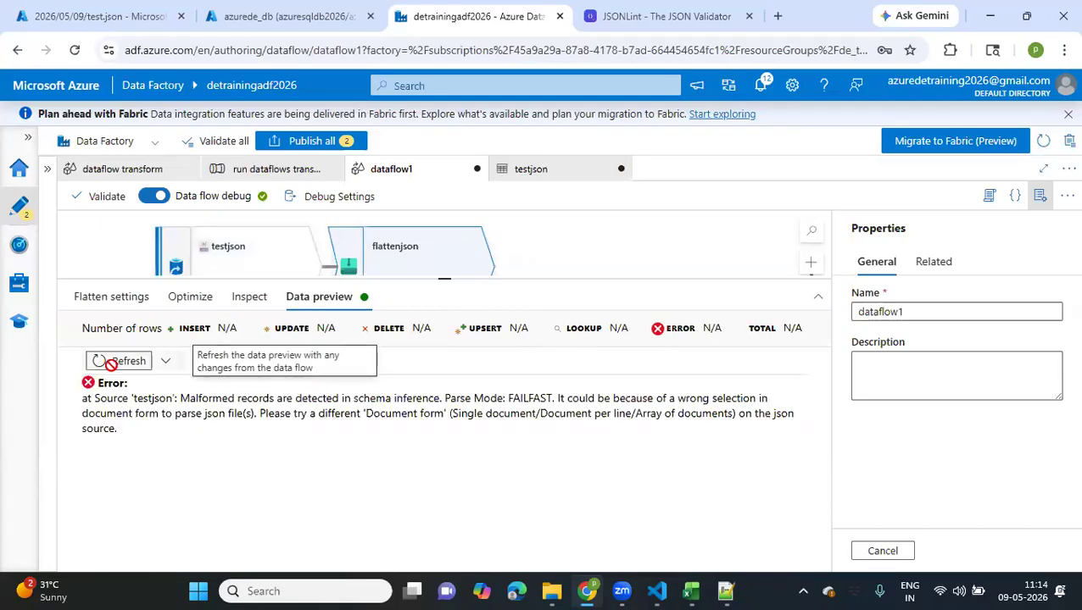
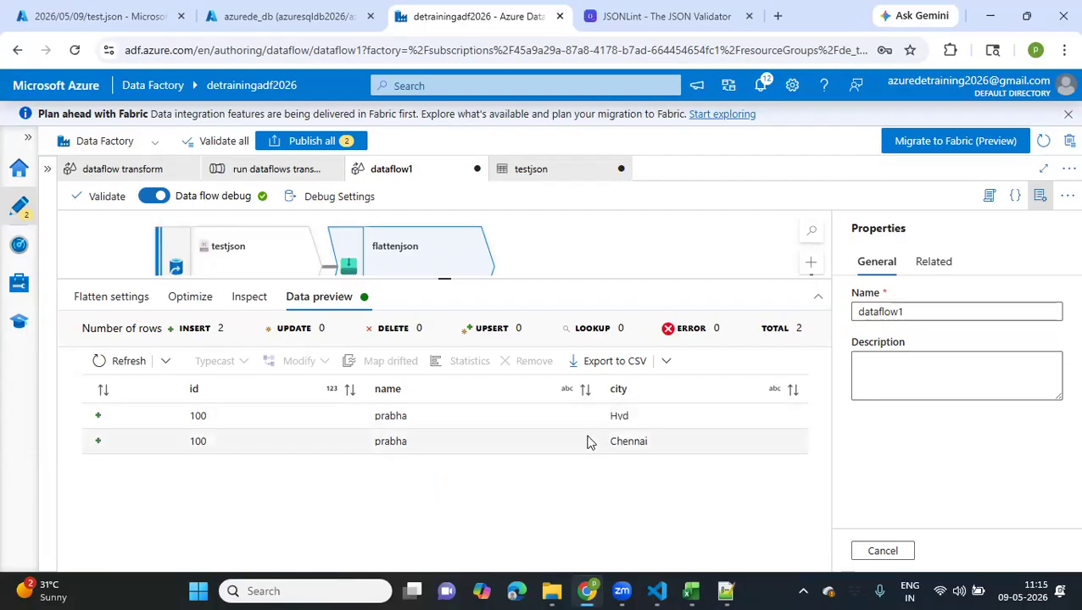
Return to test.json in the Azure portal and duplicate the first record's id, name and cities lines after a separating comma
click(114, 23)
click(308, 297)
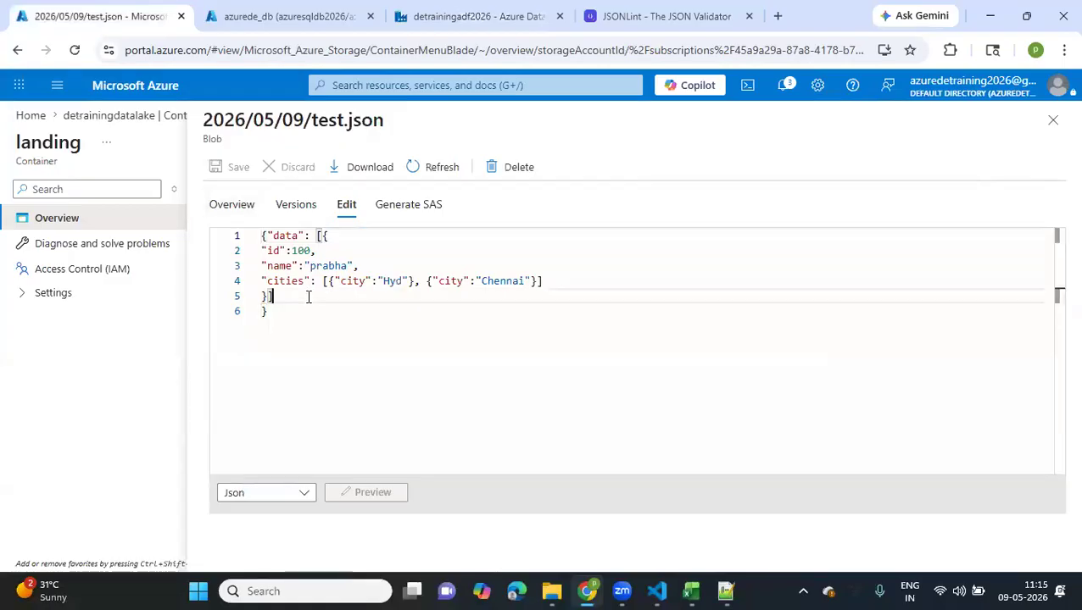
drag(263, 250, 360, 266)
drag(523, 280, 550, 282)
key(ctrl+c)
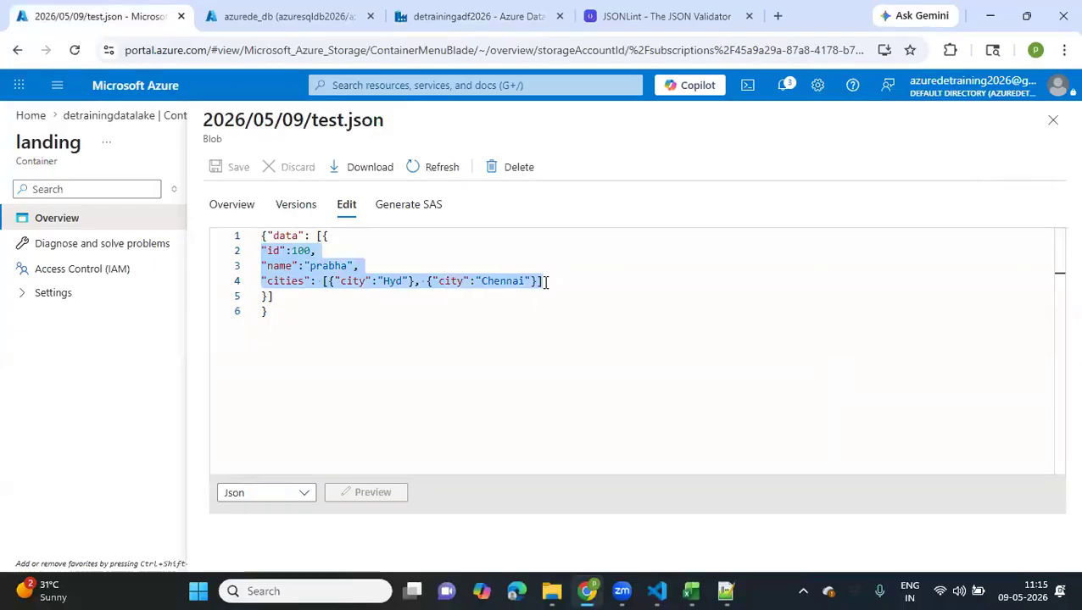
click(334, 239)
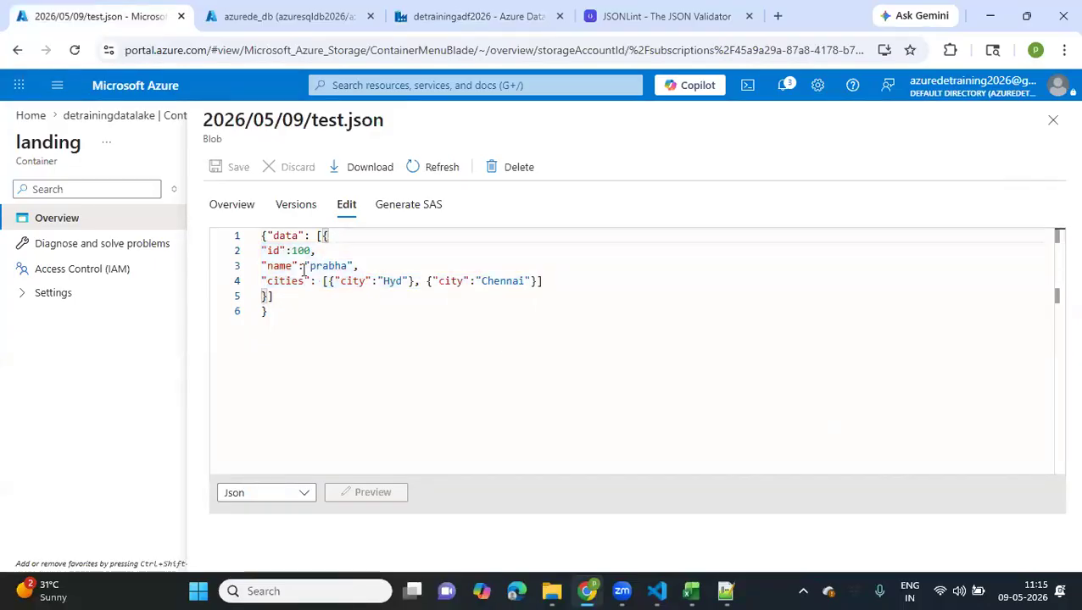
click(267, 296)
text(,)
key(Return)
key(Return)
key(Up)
key(ctrl+v)
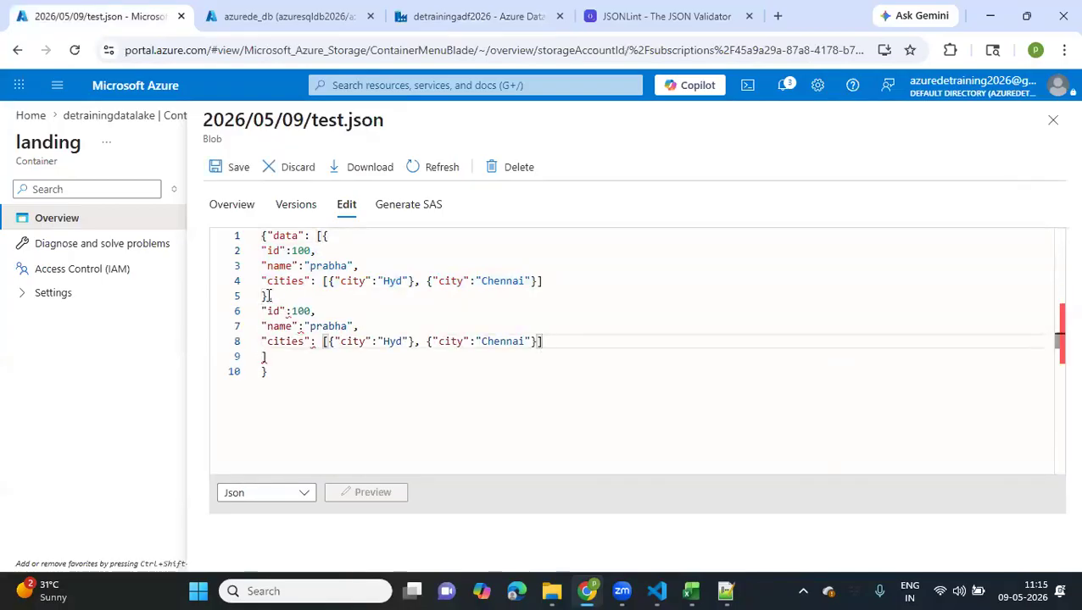
Set the duplicated record's id to 101 and replace its name with another person's name
click(307, 310)
key(BackSpace)
text(1)
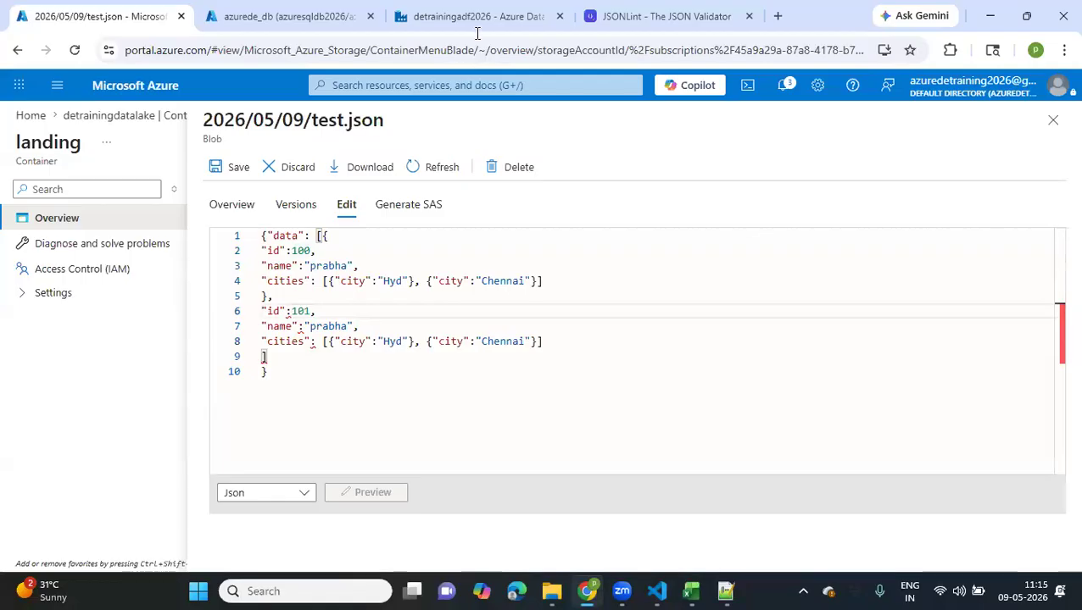
double_click(310, 326)
text(deekshit)
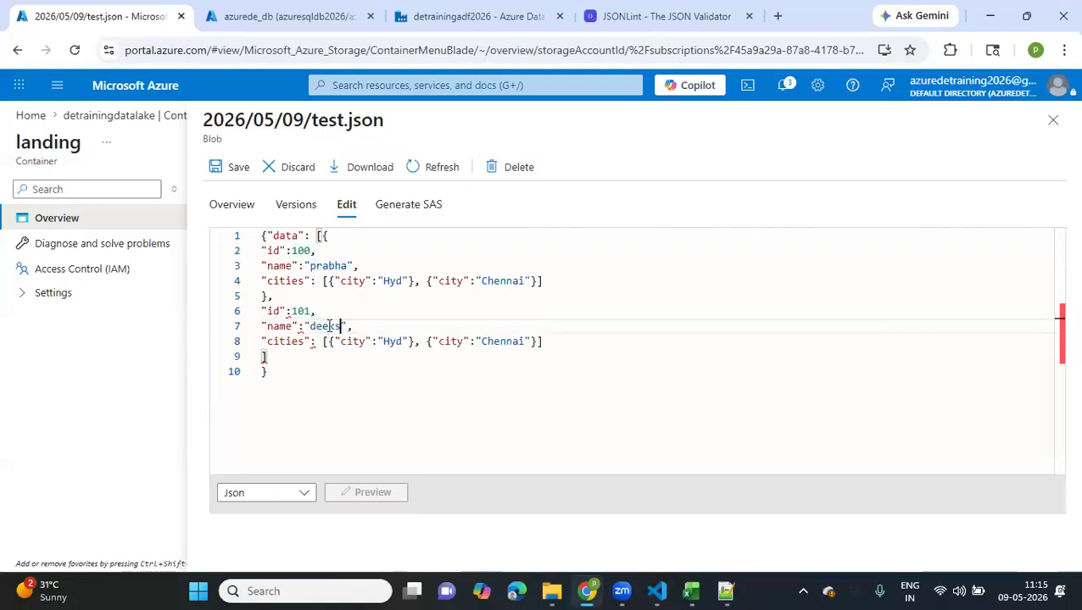
text(ha)
Remove the Chennai entry from record 101's cities and close the record with a closing brace and comma on a new line
drag(418, 341, 540, 342)
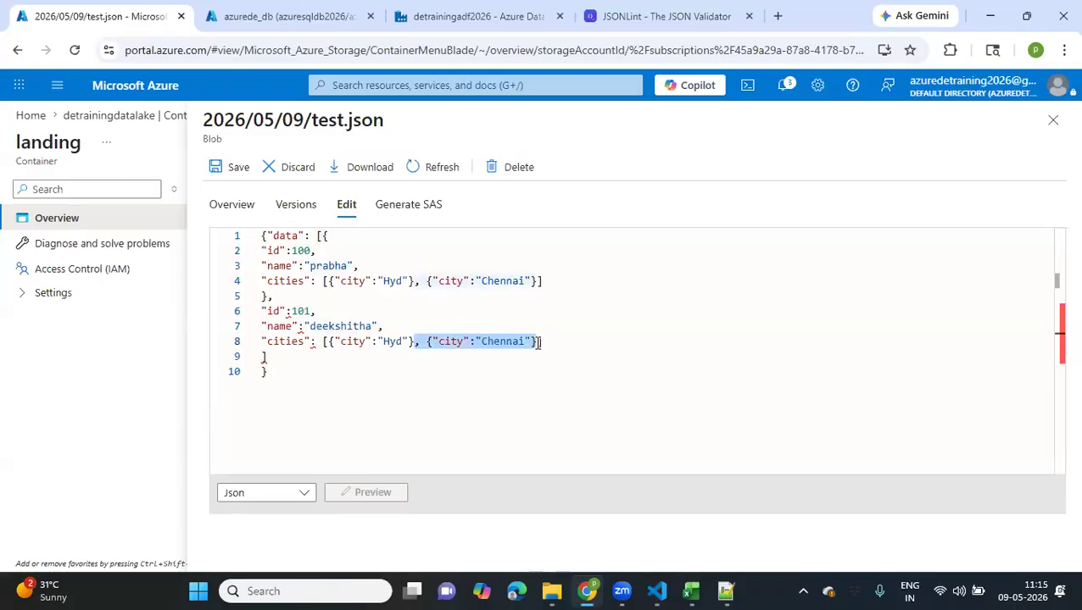
key(BackSpace)
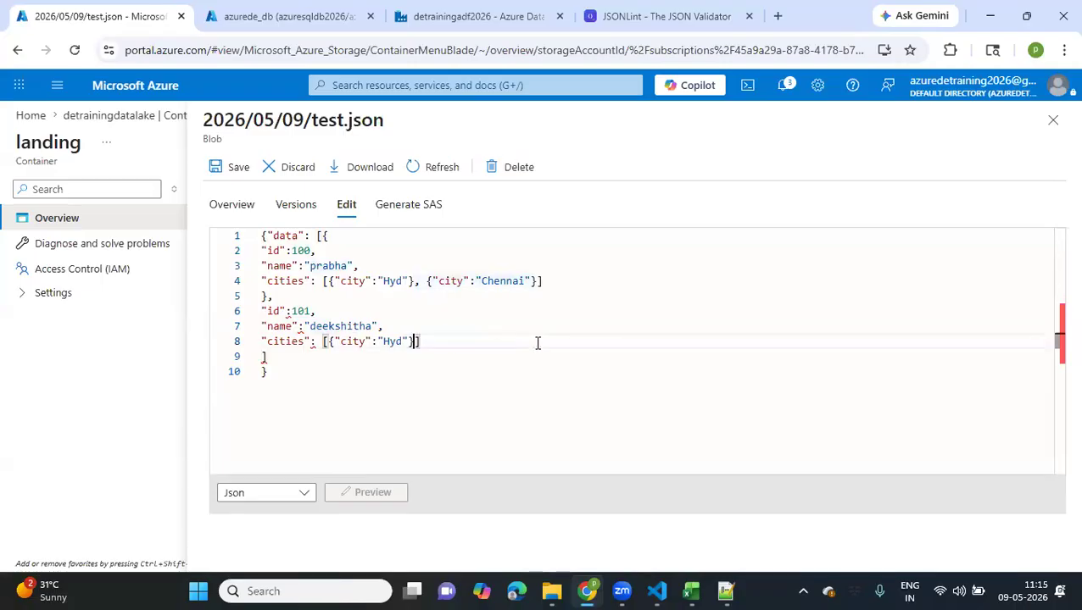
click(436, 342)
key(Return)
text(},)
Duplicate the text from the opening data line through record 101's closing brace directly below record 101
drag(287, 361, 258, 243)
key(ctrl+c)
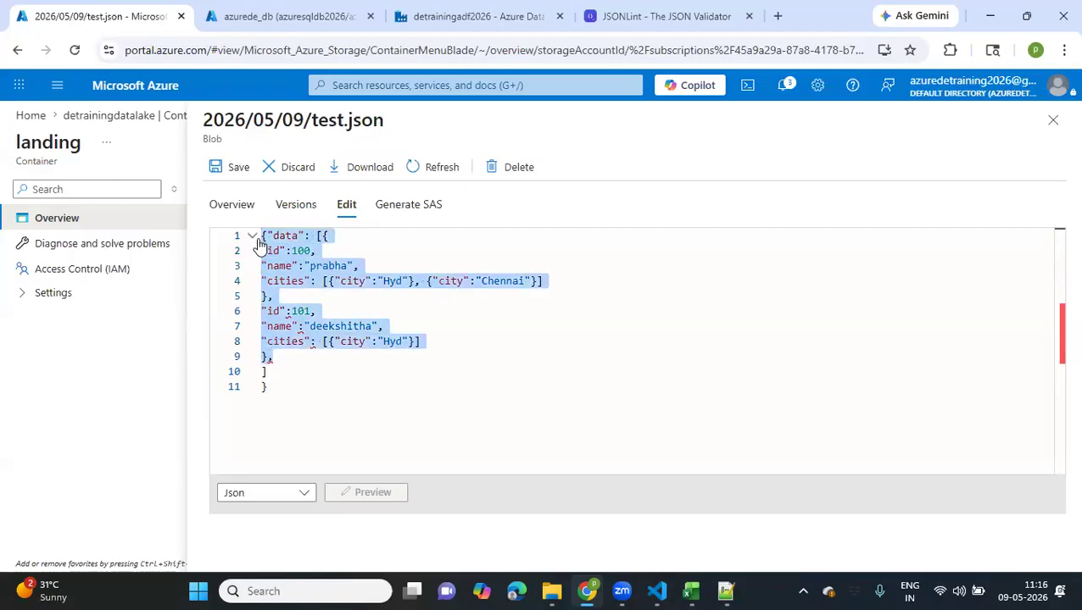
click(281, 361)
key(Return)
key(ctrl+v)
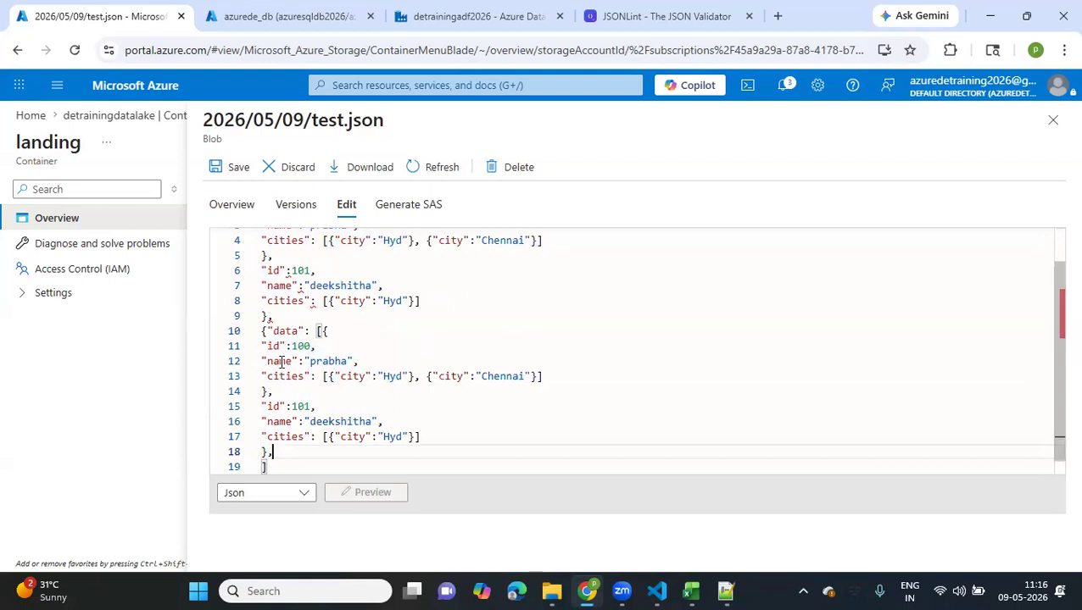
Set the first pasted record's id to 102 and replace its name with another person's name
click(310, 346)
text(2)
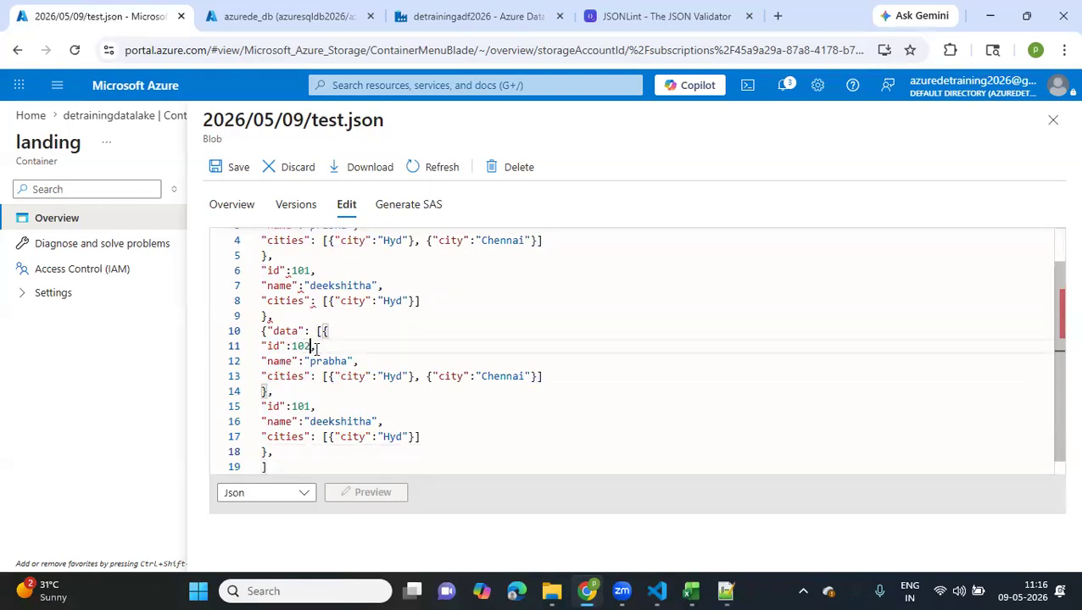
double_click(330, 361)
text(Prudhvi)
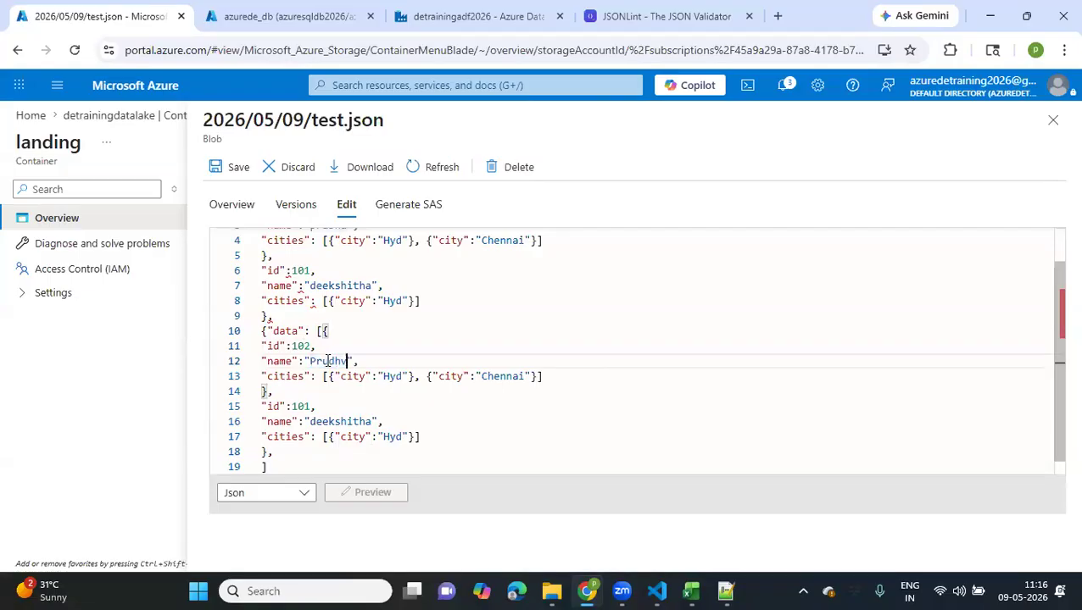
Change record 102's two cities to Chennai and Delhi
double_click(396, 377)
text(Chenna)
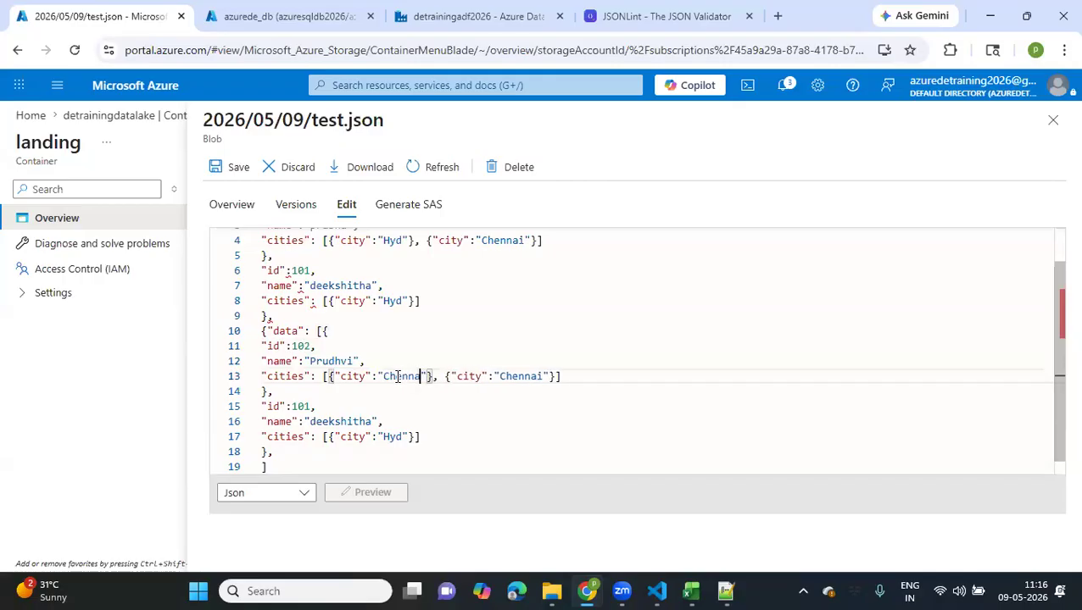
text(i)
double_click(526, 376)
text(Delhi)
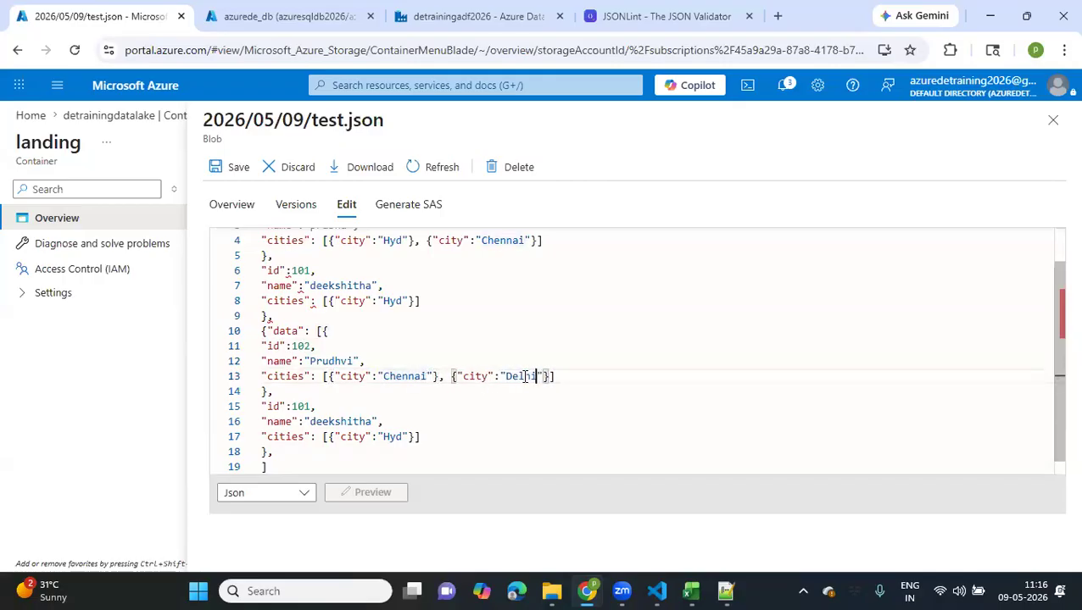
Change the last pasted record to id 103 with a different person's name and the city Delhi
scroll(333, 413, down, 1)
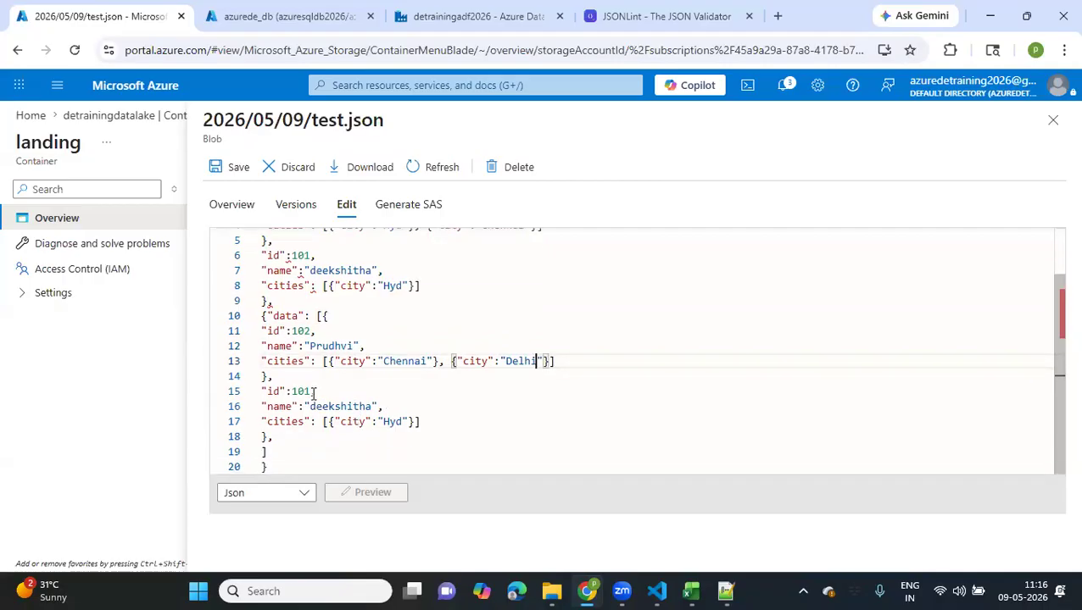
click(314, 391)
key(BackSpace)
text(3)
click(336, 405)
double_click(336, 405)
key(BackSpace)
text(Sriniv)
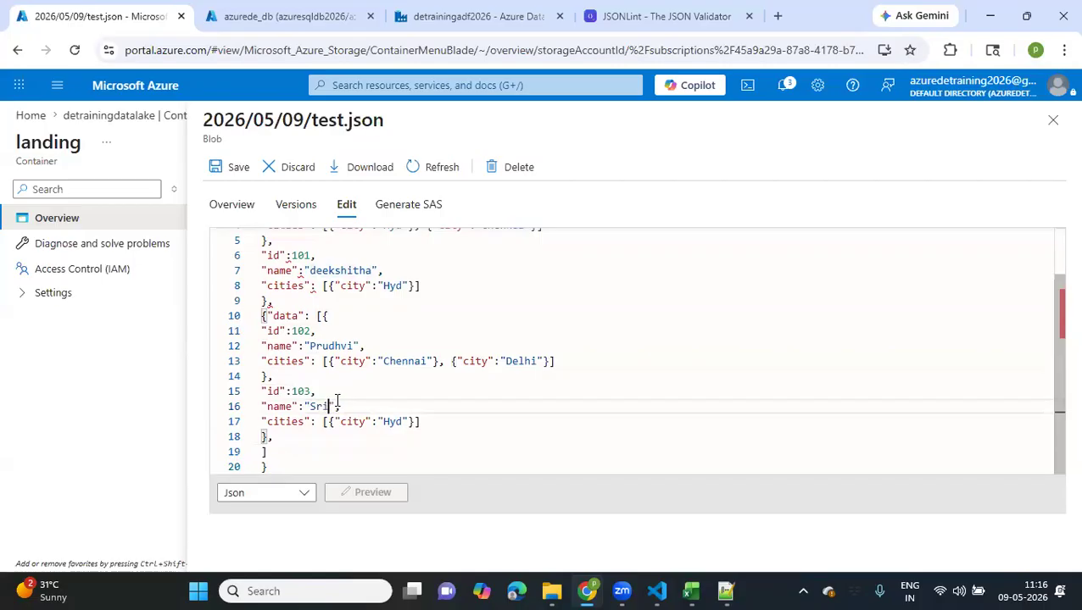
text(as)
double_click(392, 422)
text(Delhi)
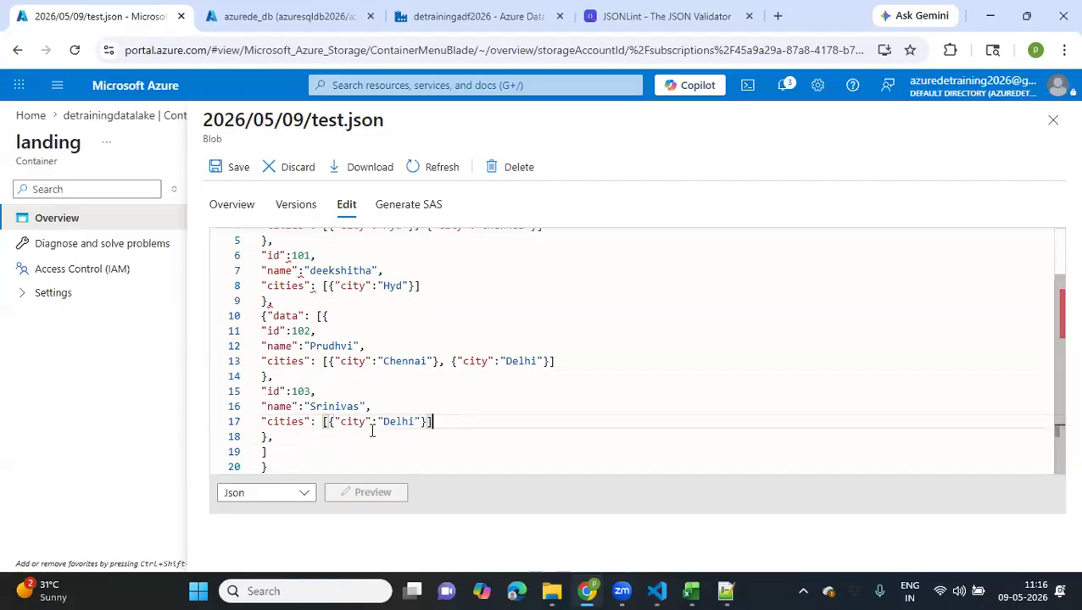
Add an opening brace on its own line before record 103's id
click(328, 435)
drag(273, 436, 239, 392)
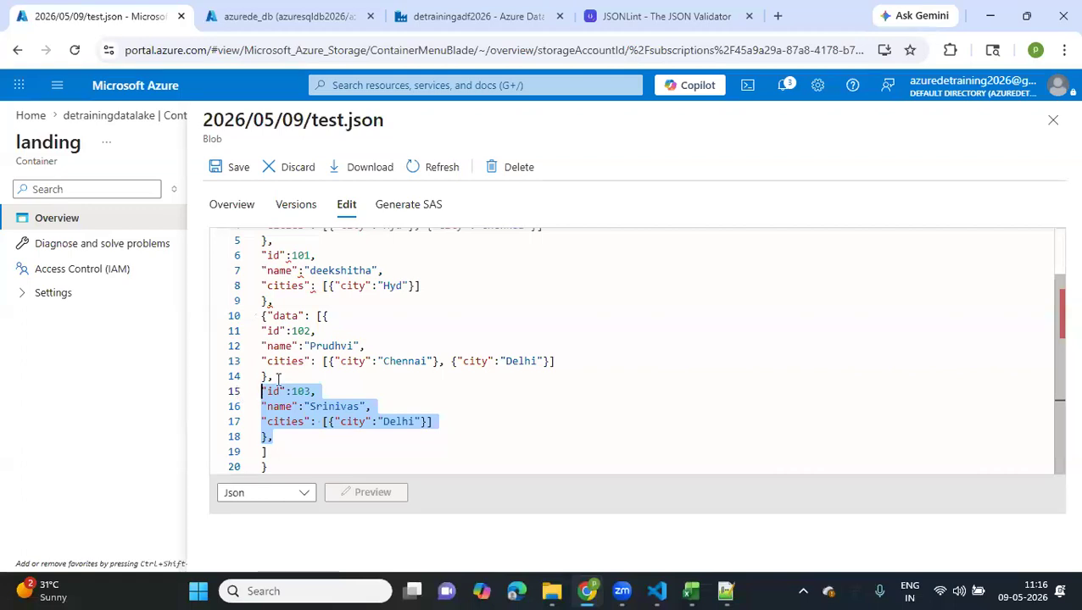
click(276, 379)
key(Return)
text({})
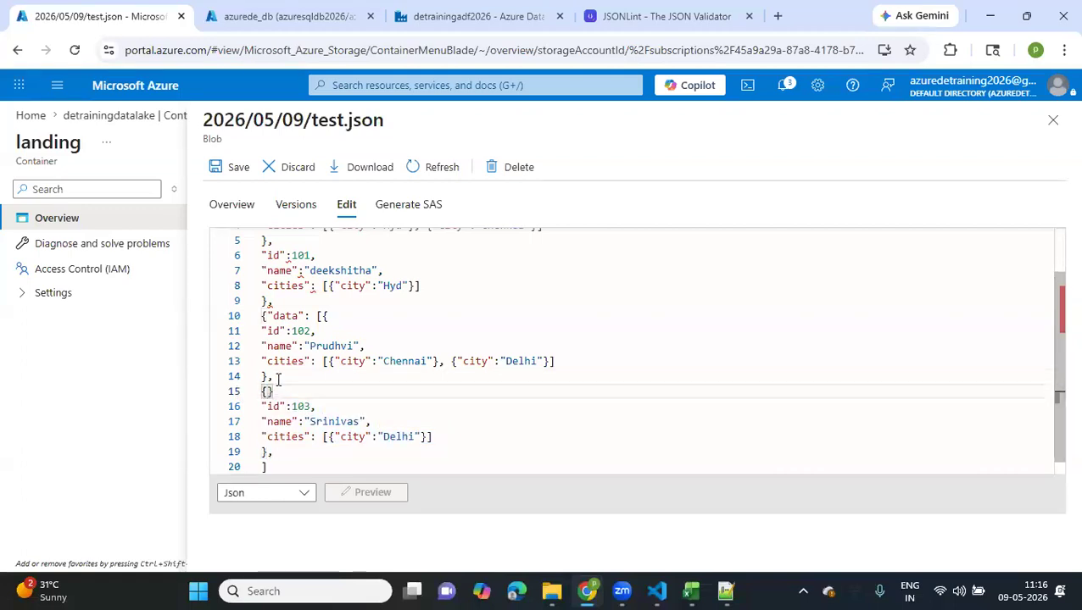
key(BackSpace)
Replace the repeated data array opening above record 102 with a single opening brace
scroll(284, 356, up, 1)
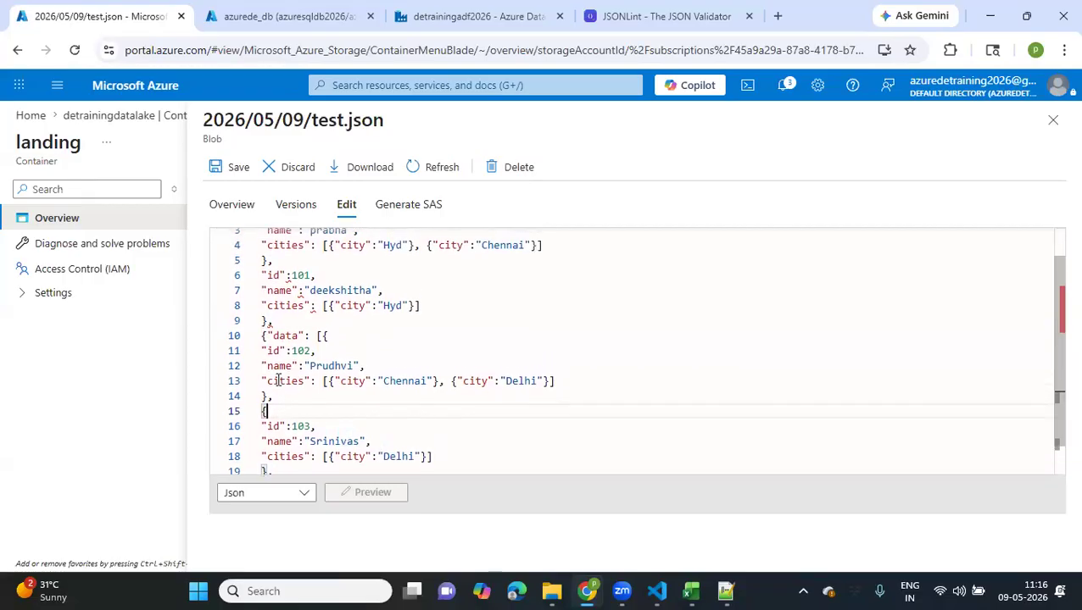
drag(330, 342, 246, 348)
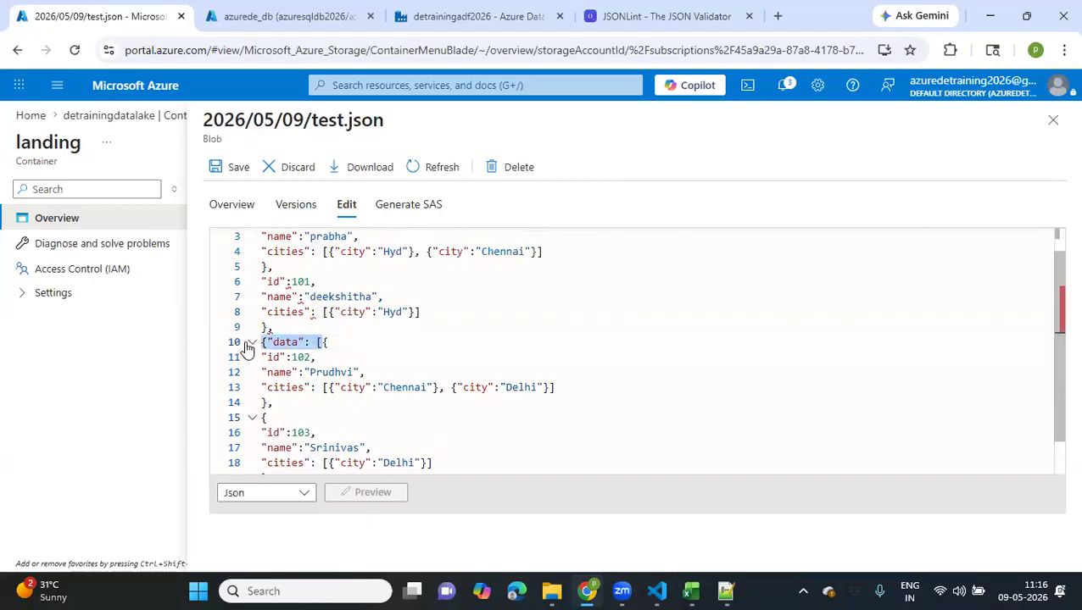
text({)
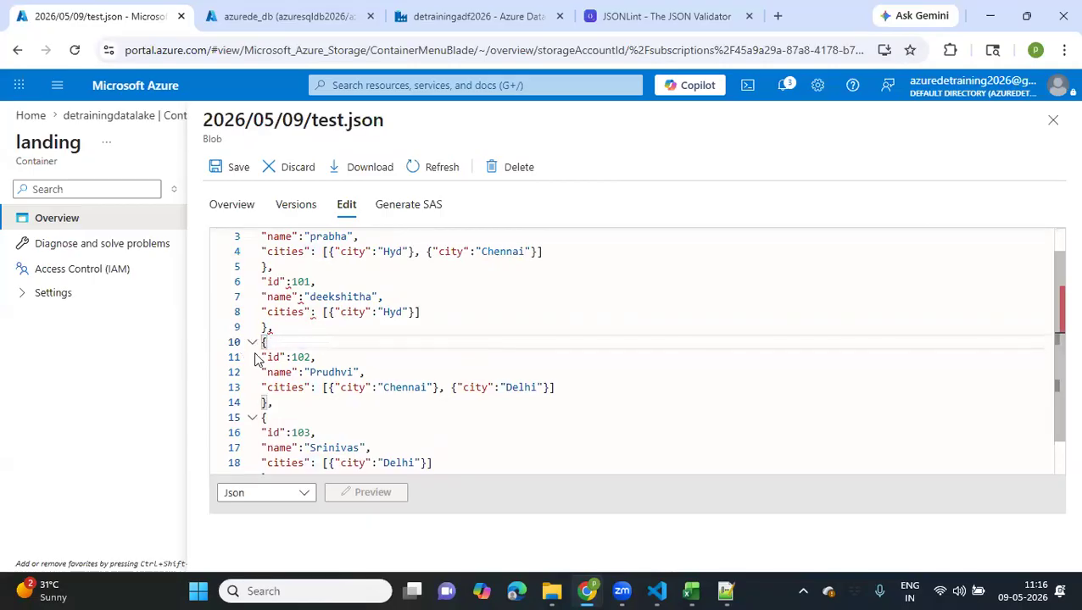
Duplicate the complete record 103, including its braces and trailing comma, directly below itself
scroll(255, 359, up, 1)
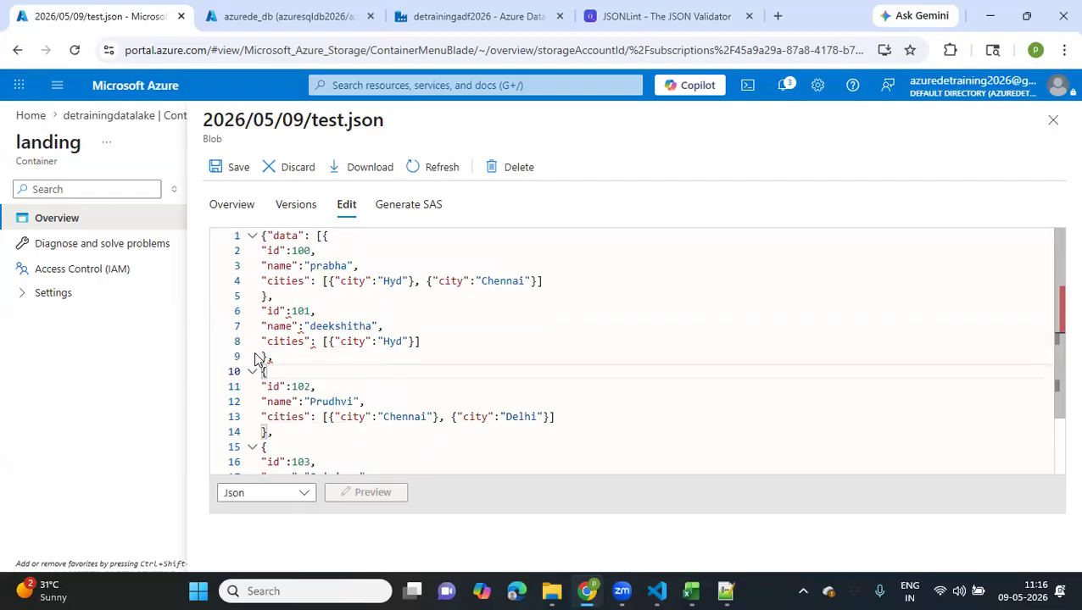
scroll(257, 359, down, 1)
scroll(257, 359, down, 2)
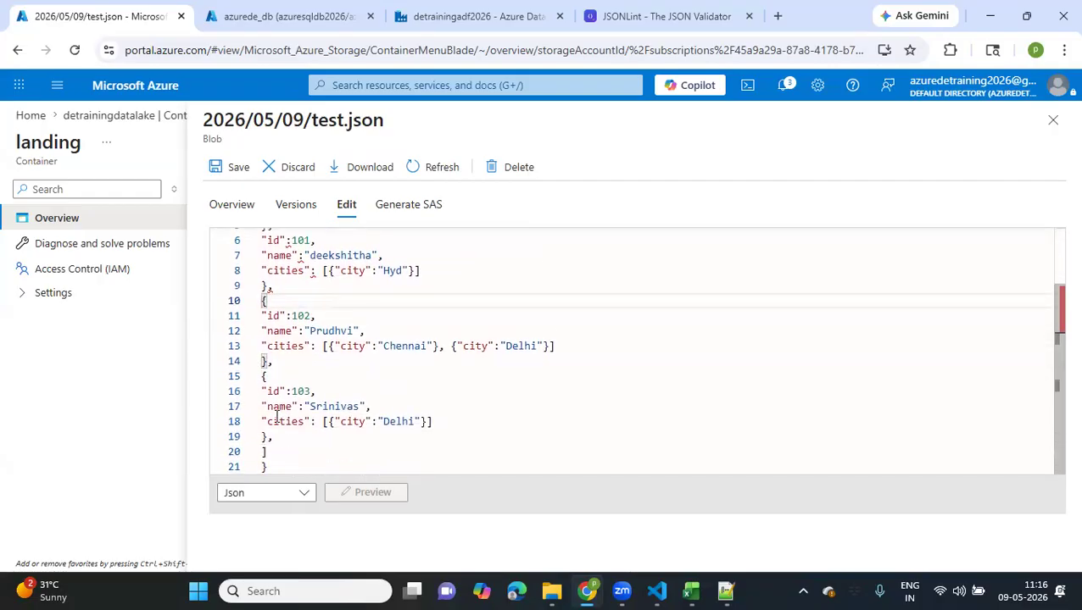
drag(277, 436, 249, 379)
key(ctrl+c)
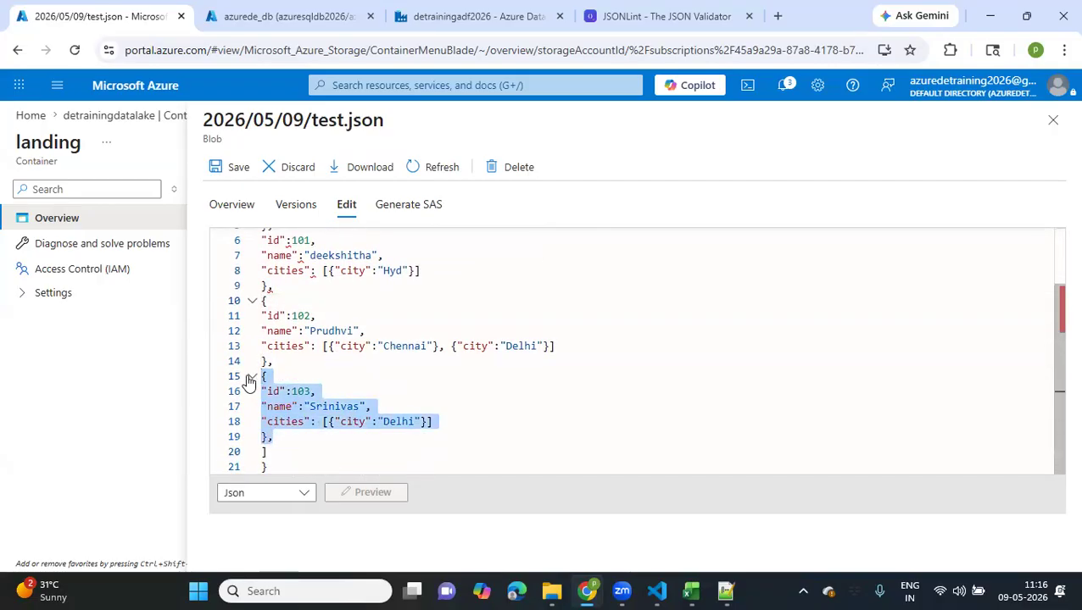
click(277, 437)
key(Return)
key(ctrl+v)
Set the new last record's id to 104 and replace its name with another person's name
click(311, 406)
key(BackSpace)
text(4)
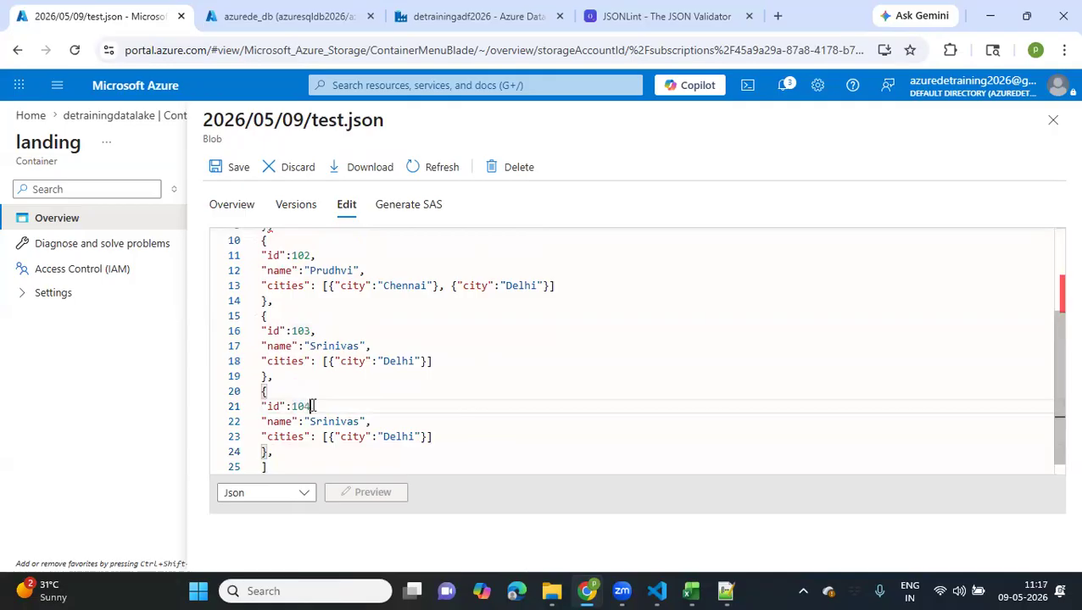
double_click(349, 423)
text(kotesw)
text(ararao)
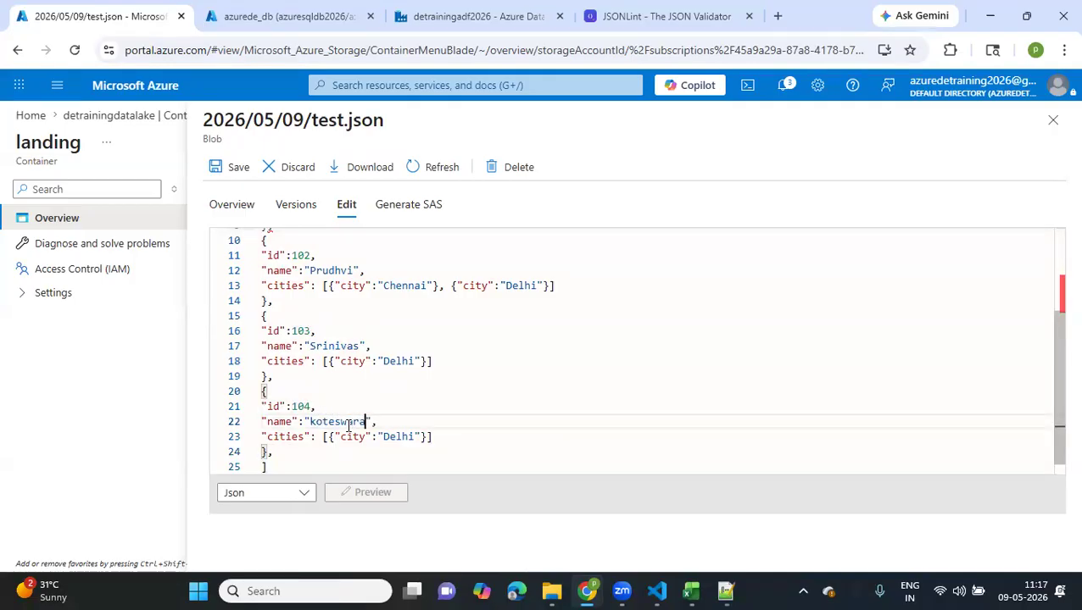
Change record 104's city to Banglore
scroll(349, 426, down, 1)
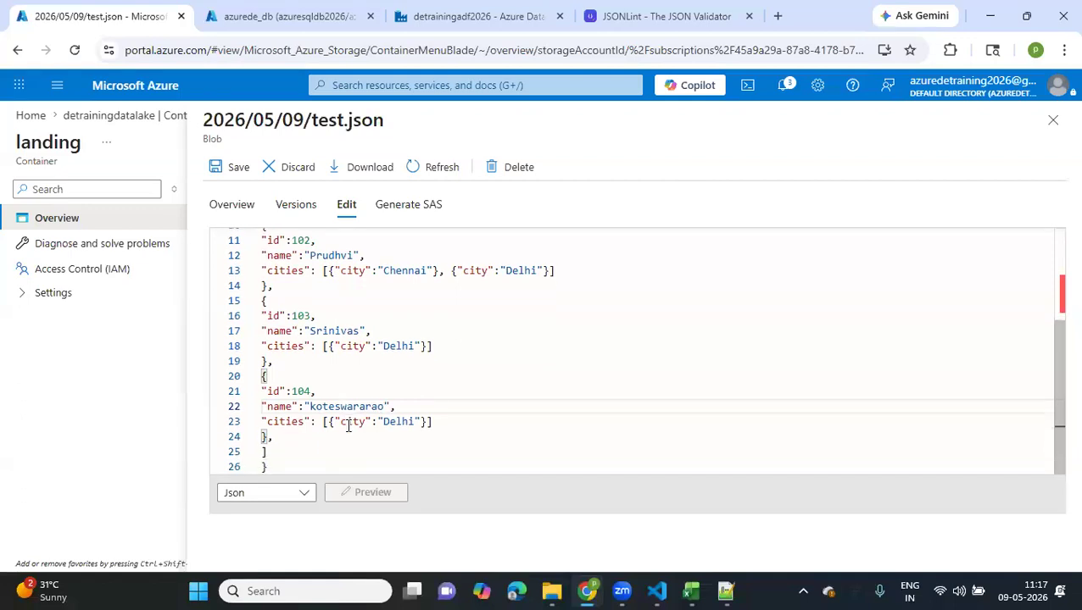
double_click(395, 421)
key(BackSpace)
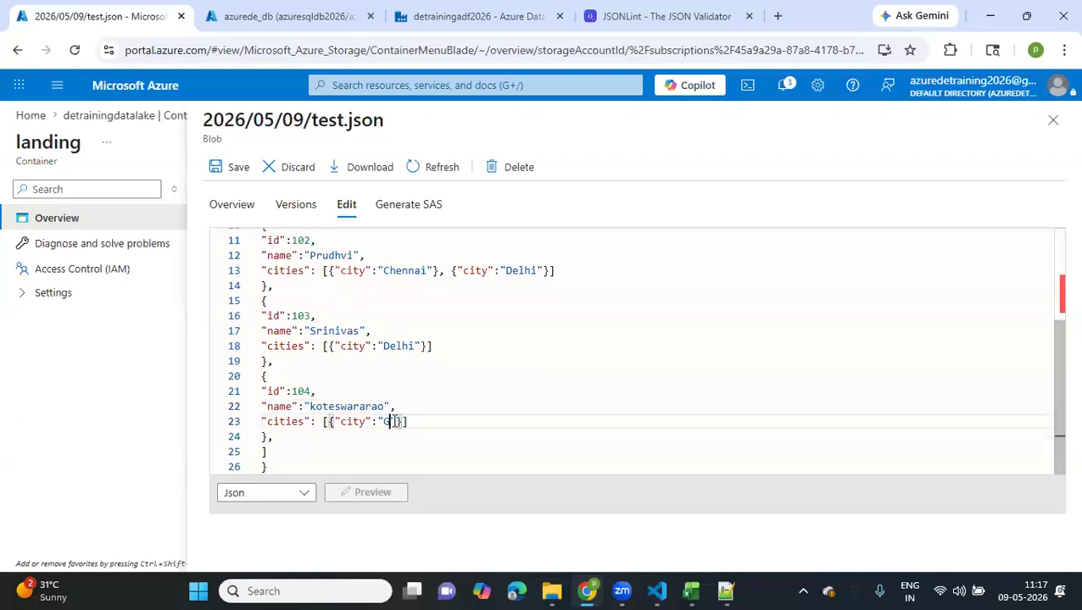
text(Banglore)
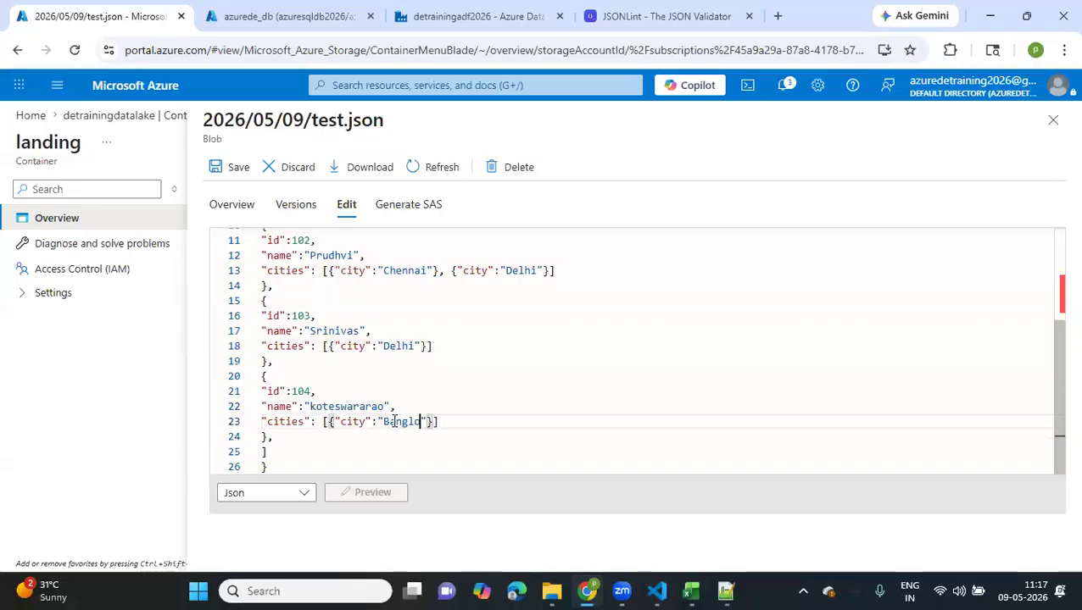
Copy the entire test.json content and paste it into the JSONLint editor, replacing the JSON there
scroll(467, 314, up, 1)
scroll(467, 314, up, 3)
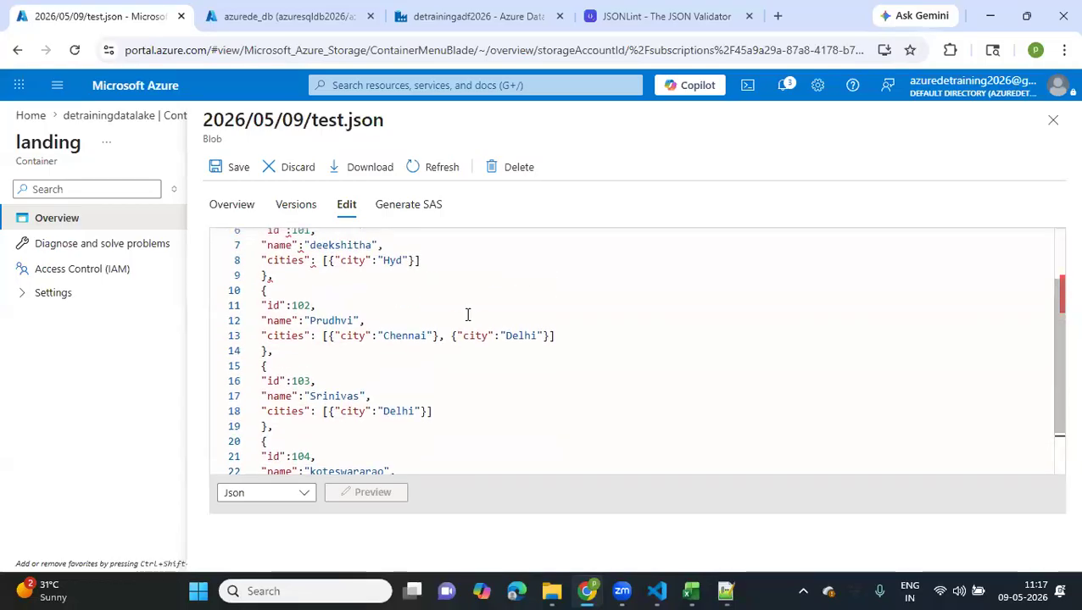
scroll(467, 314, down, 4)
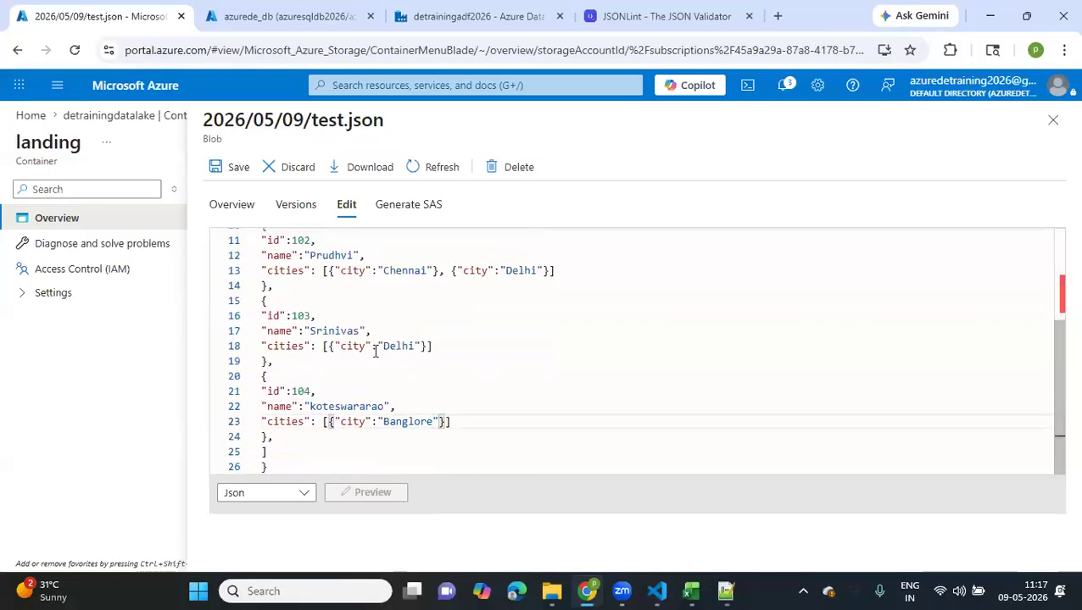
key(ctrl+a)
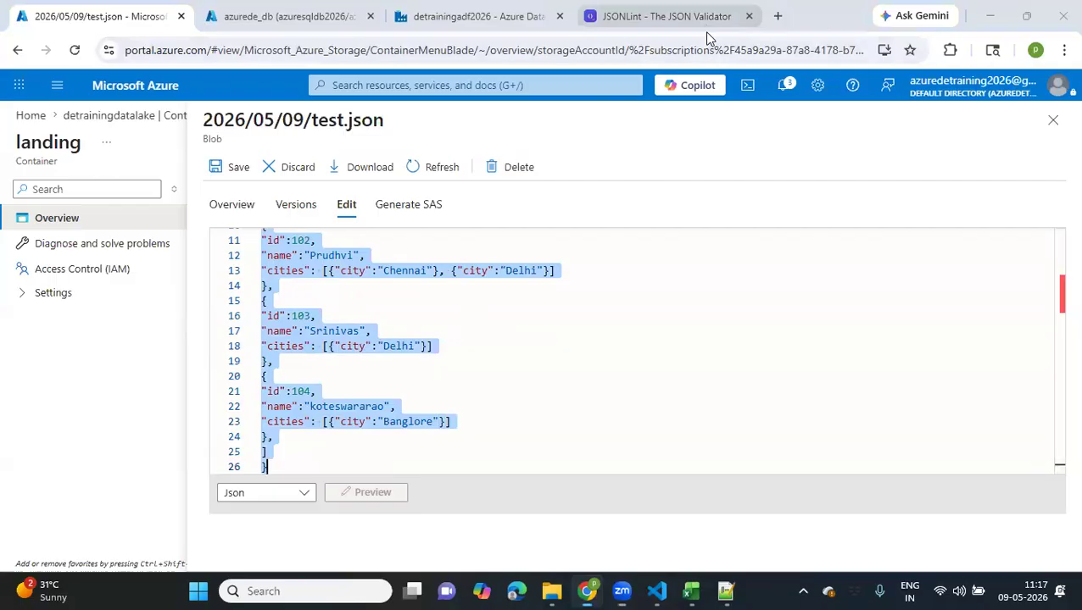
click(640, 28)
click(407, 309)
key(ctrl+a)
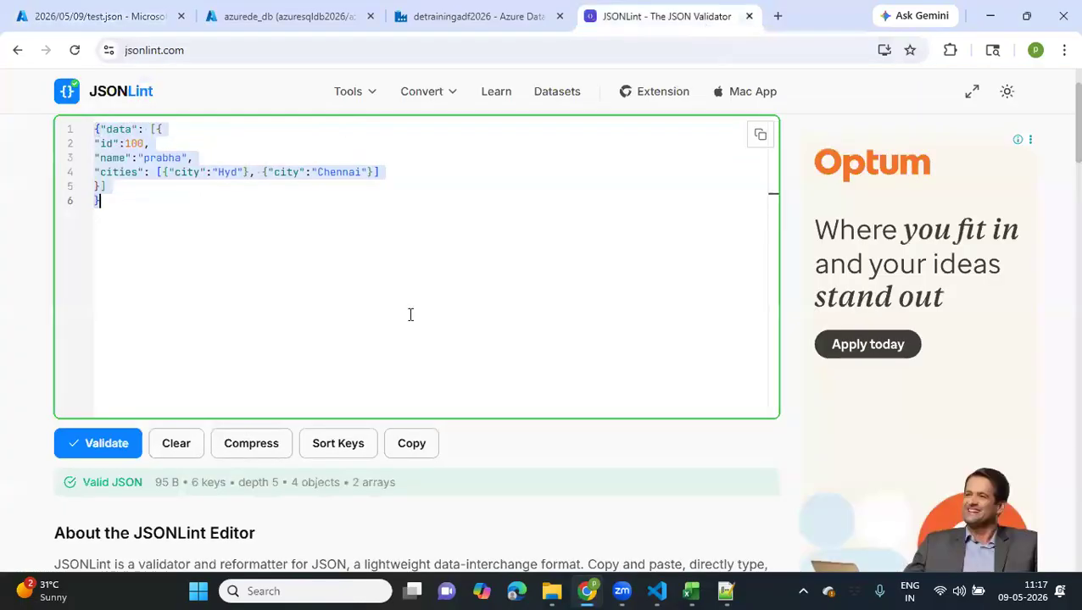
key(ctrl+v)
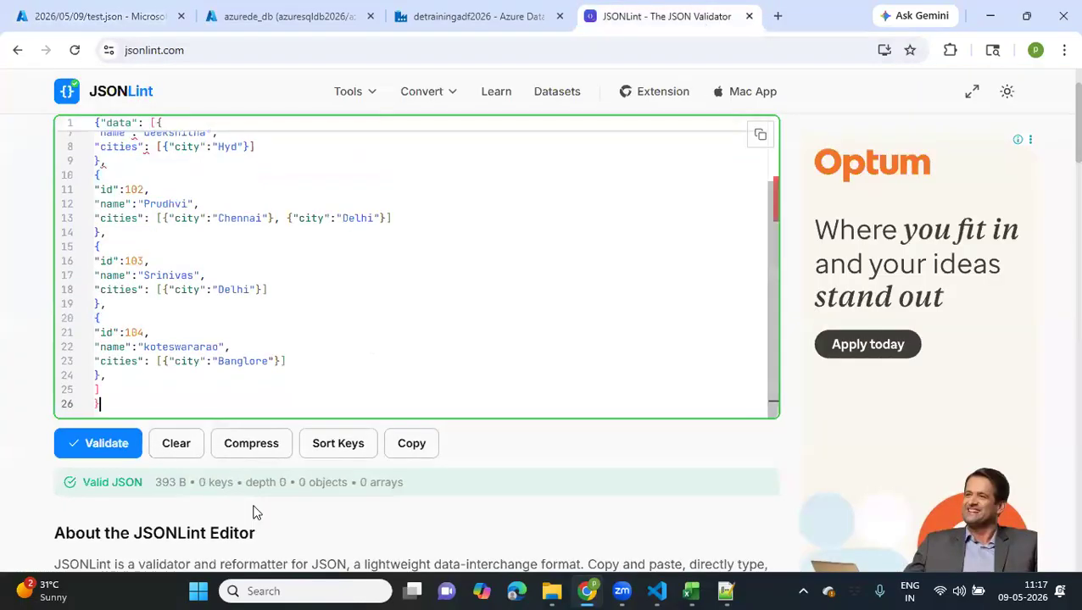
Validate the pasted JSON, add the missing opening brace before the record with id 101, and validate again
click(113, 444)
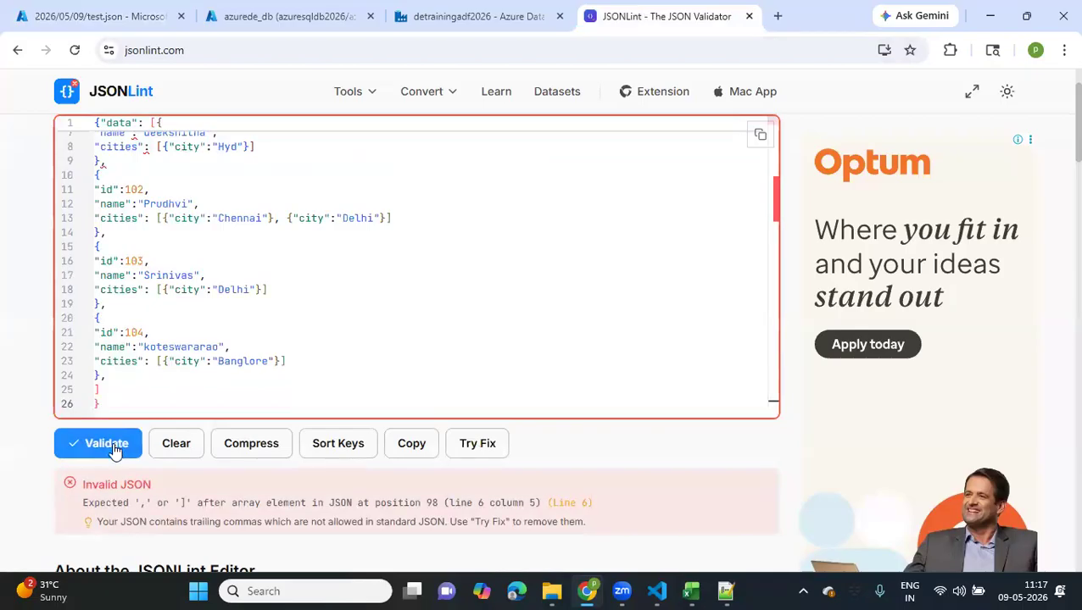
scroll(206, 319, up, 2)
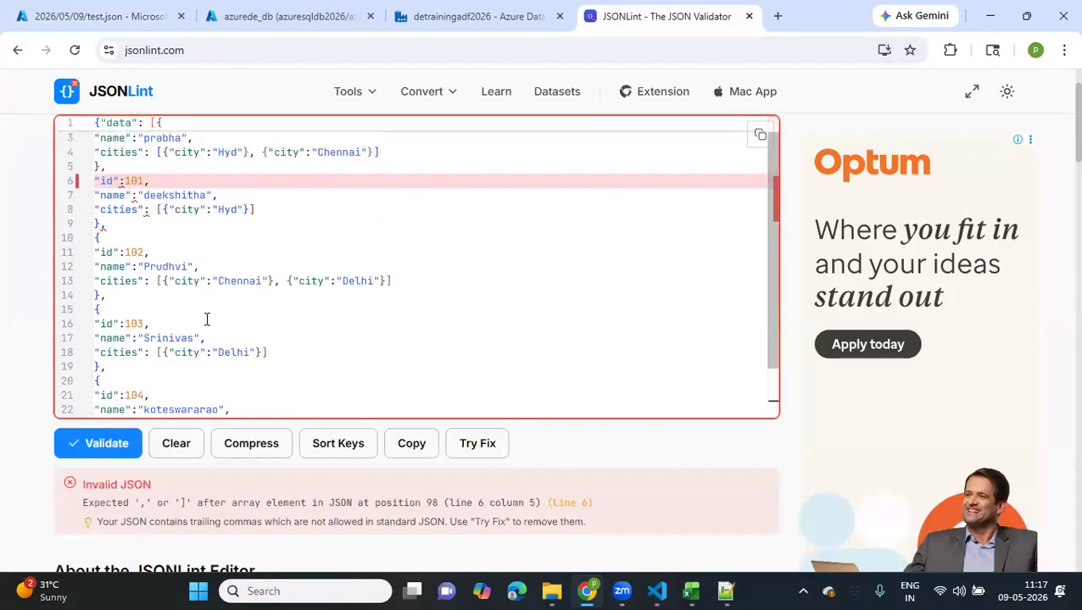
click(127, 188)
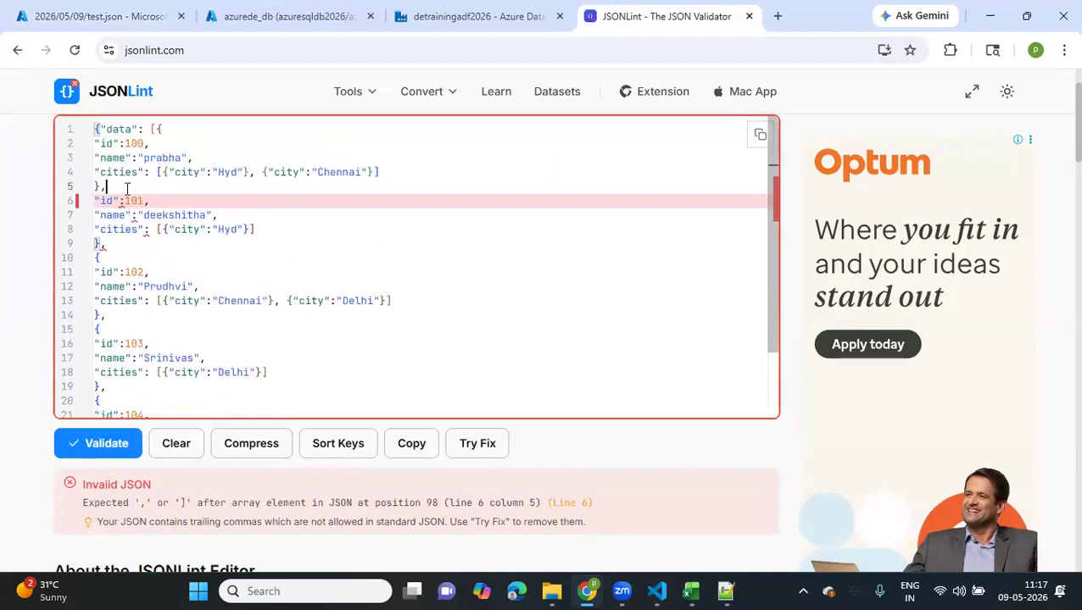
click(162, 131)
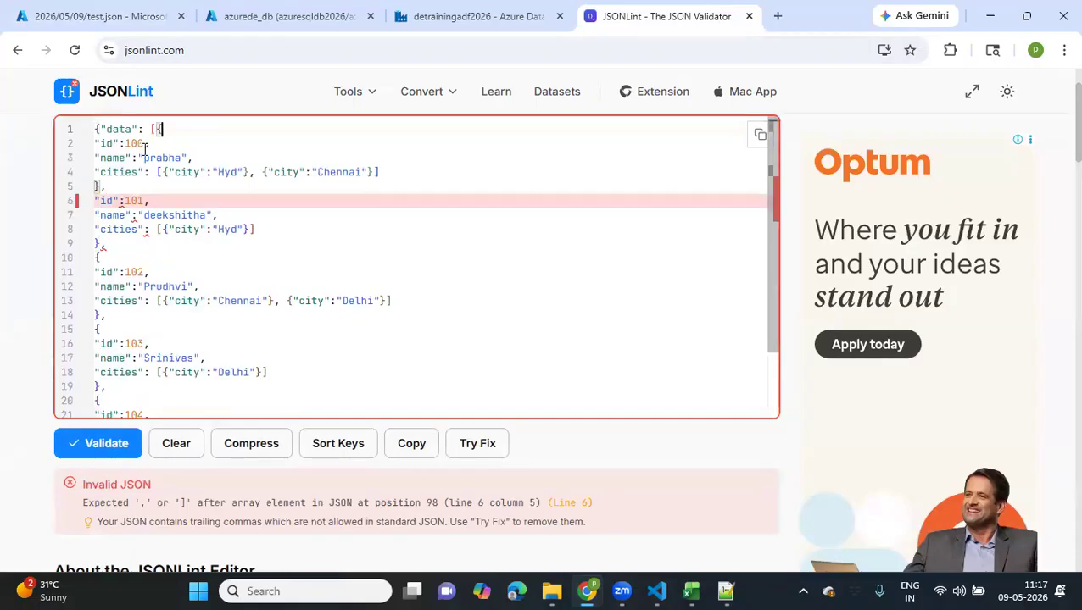
click(95, 201)
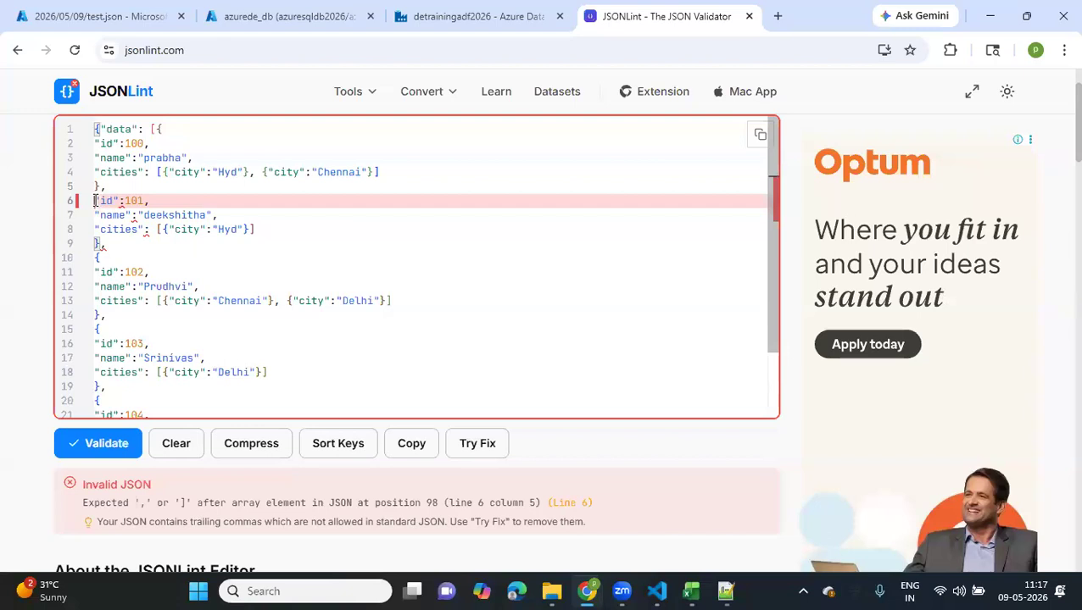
text({)
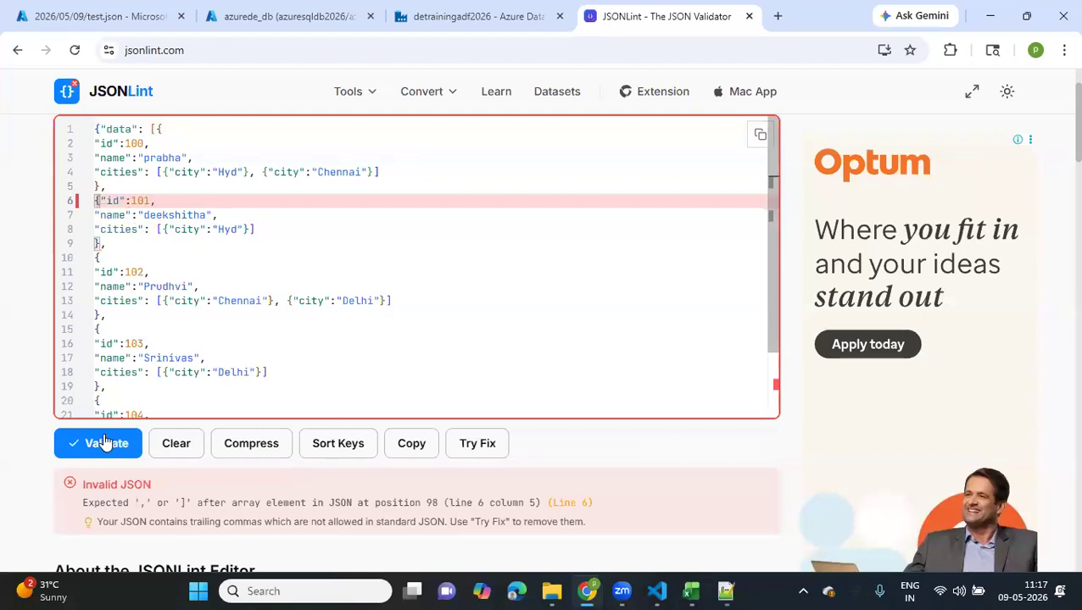
click(99, 444)
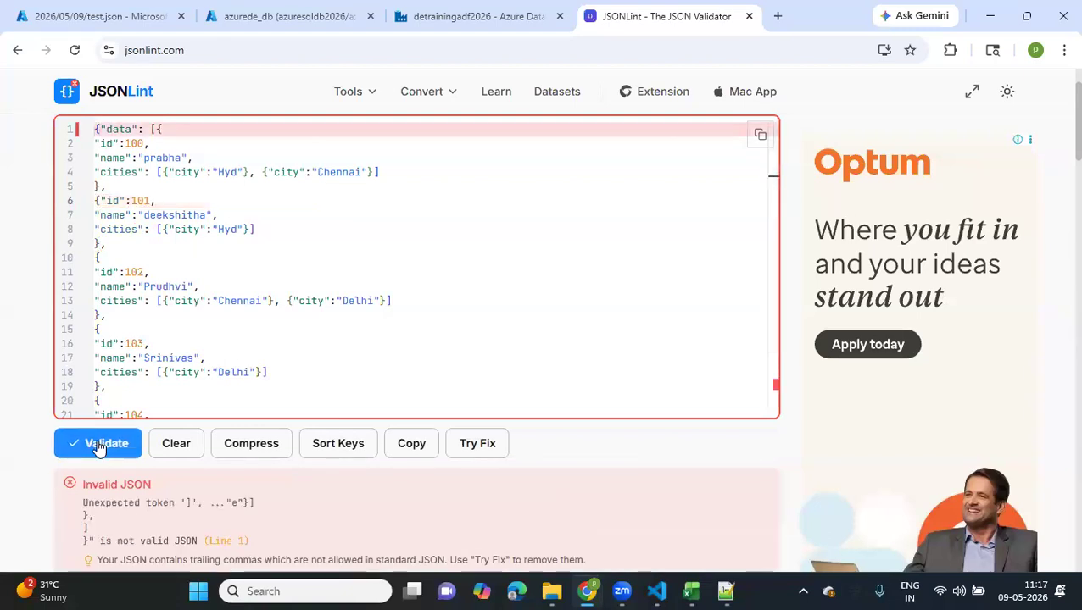
Remove the trailing comma after the closing brace of record 104 and validate the JSON
scroll(99, 447, down, 1)
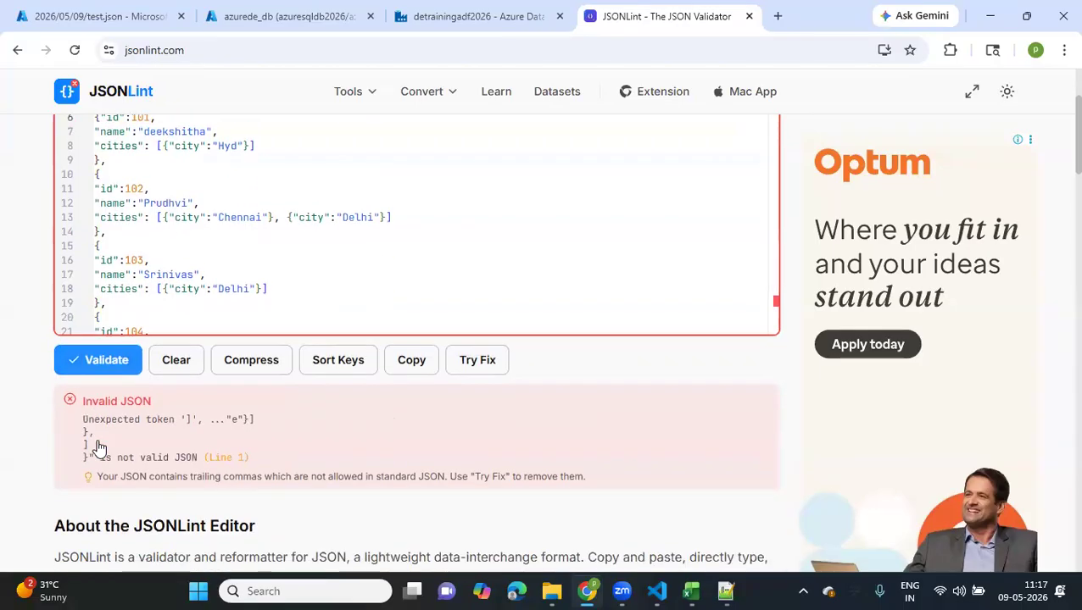
scroll(99, 447, up, 2)
click(155, 185)
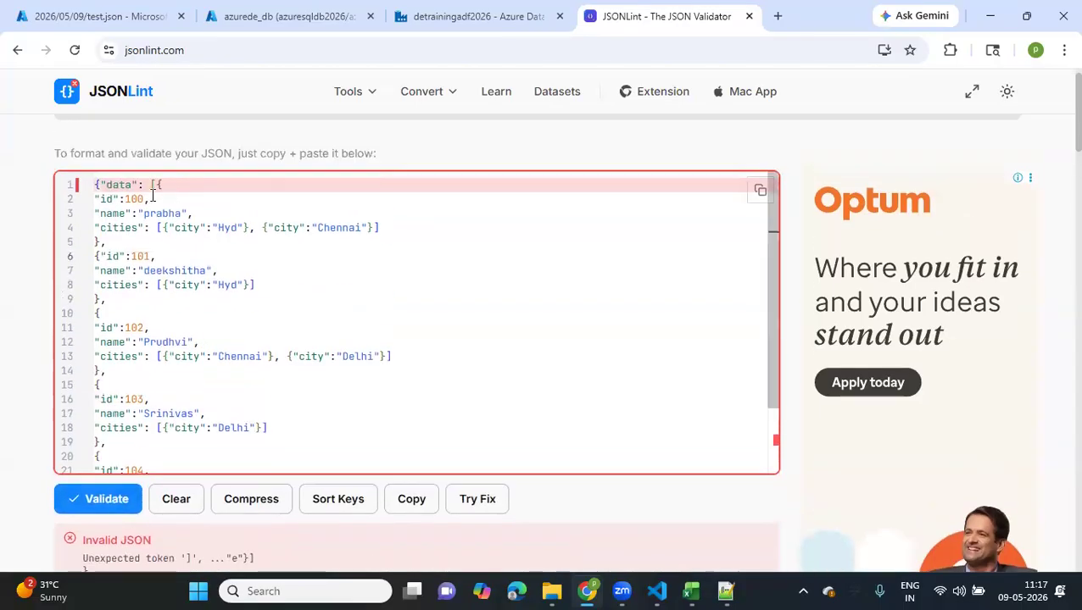
scroll(155, 295, down, 2)
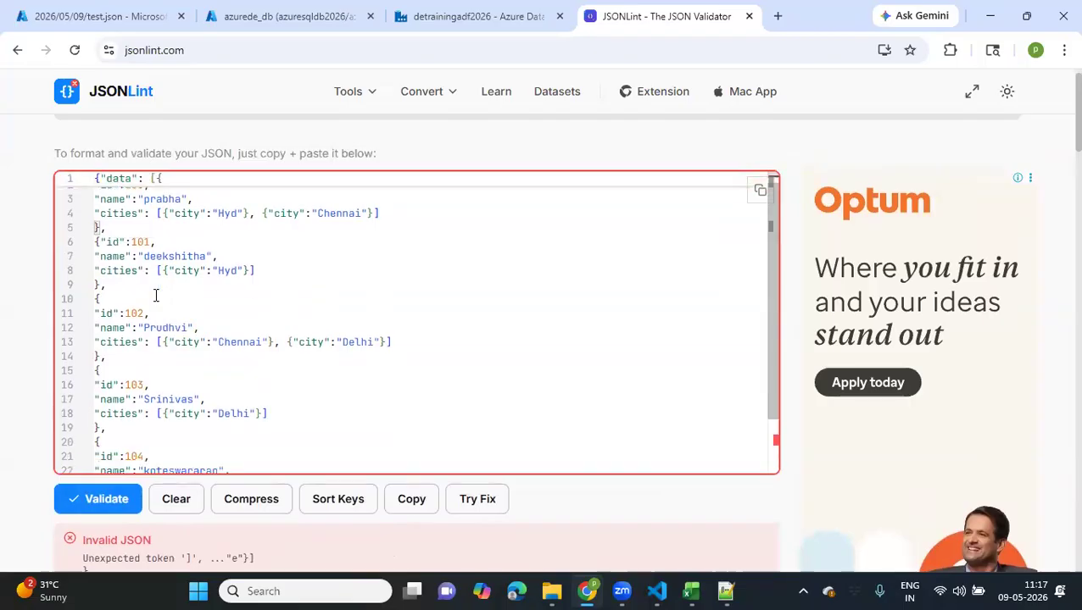
click(118, 431)
key(BackSpace)
click(106, 500)
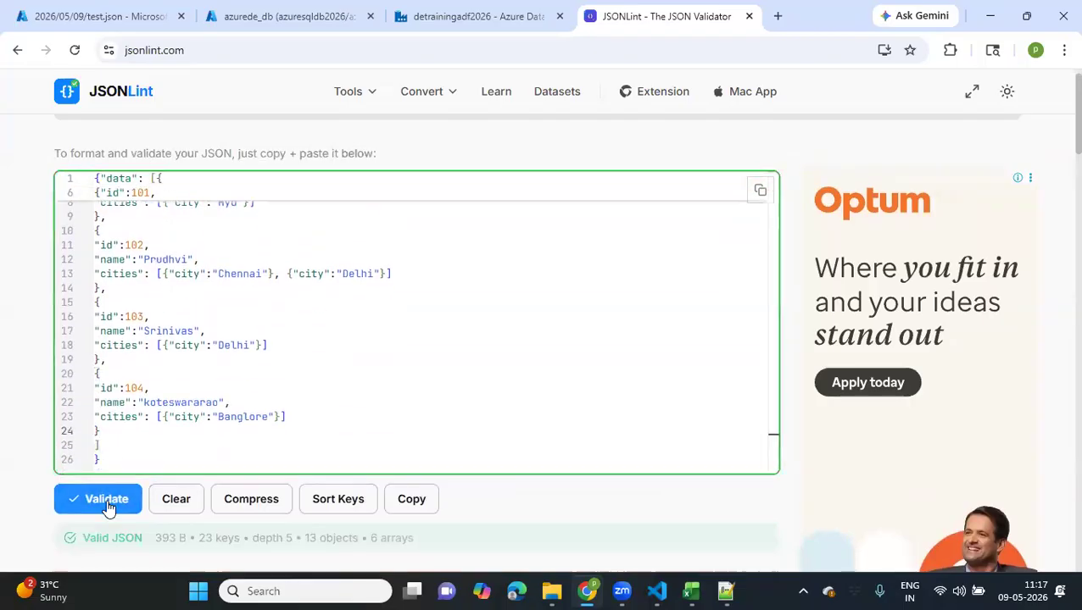
Copy the entire corrected JSON, paste it over the content of test.json in the landing container, and save the blob
scroll(106, 500, down, 2)
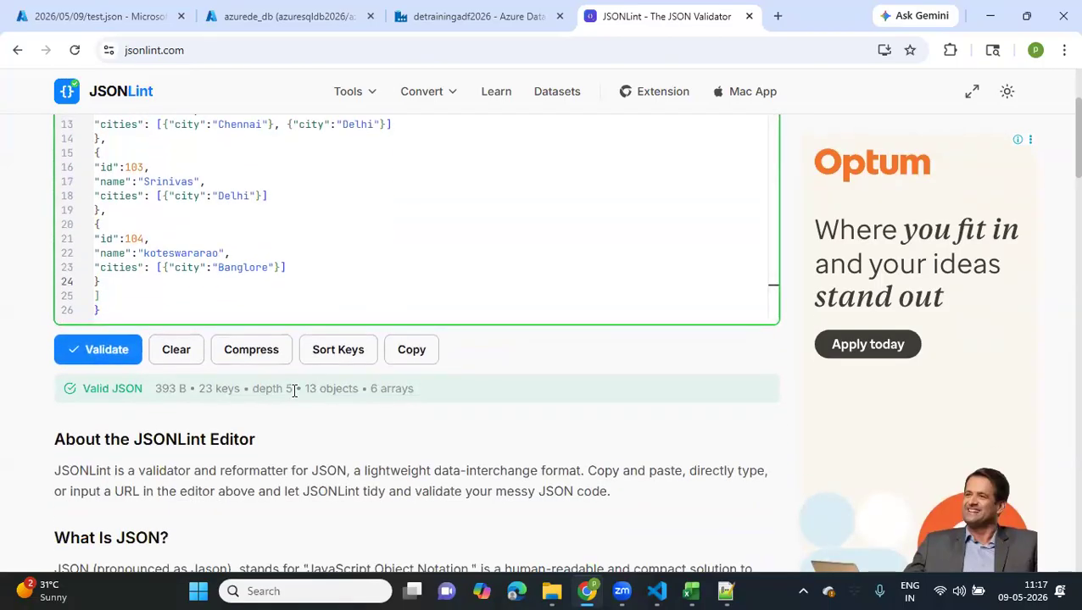
drag(294, 390, 258, 390)
double_click(194, 254)
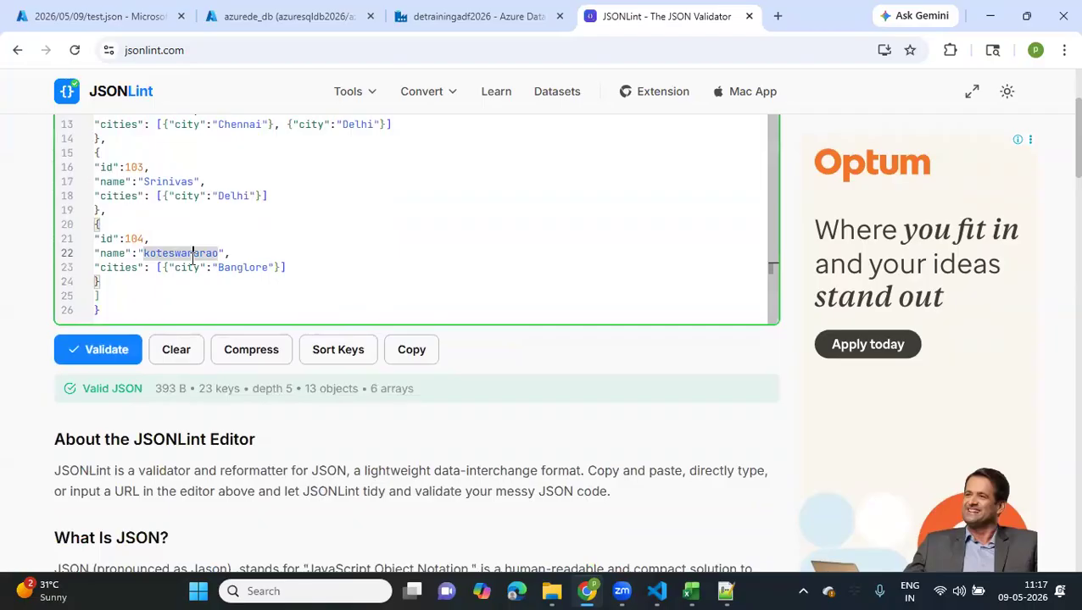
key(ctrl+a)
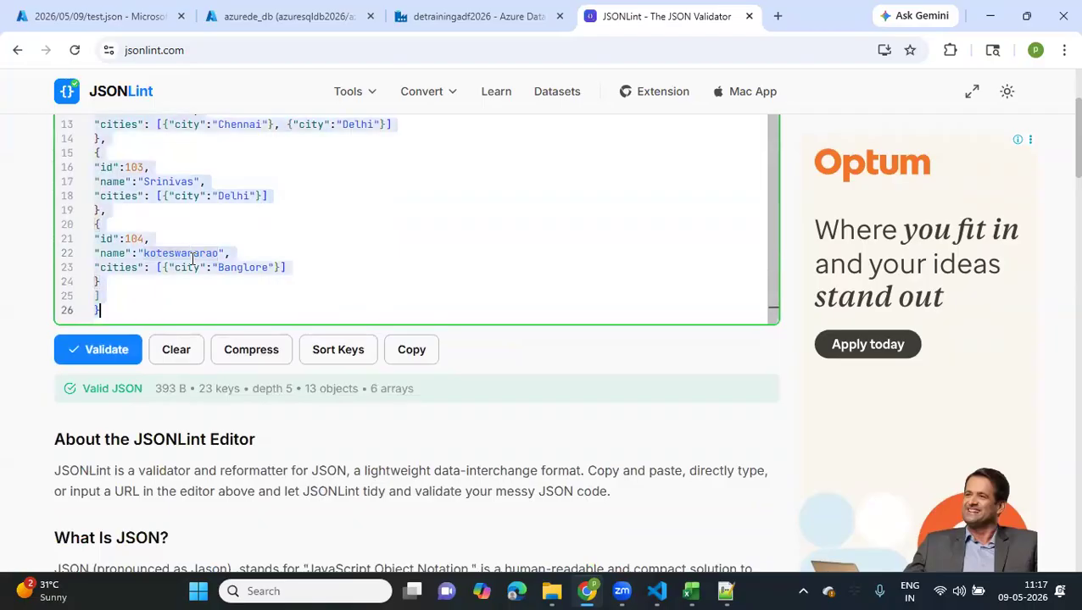
click(130, 24)
click(348, 357)
key(ctrl+a)
key(ctrl+v)
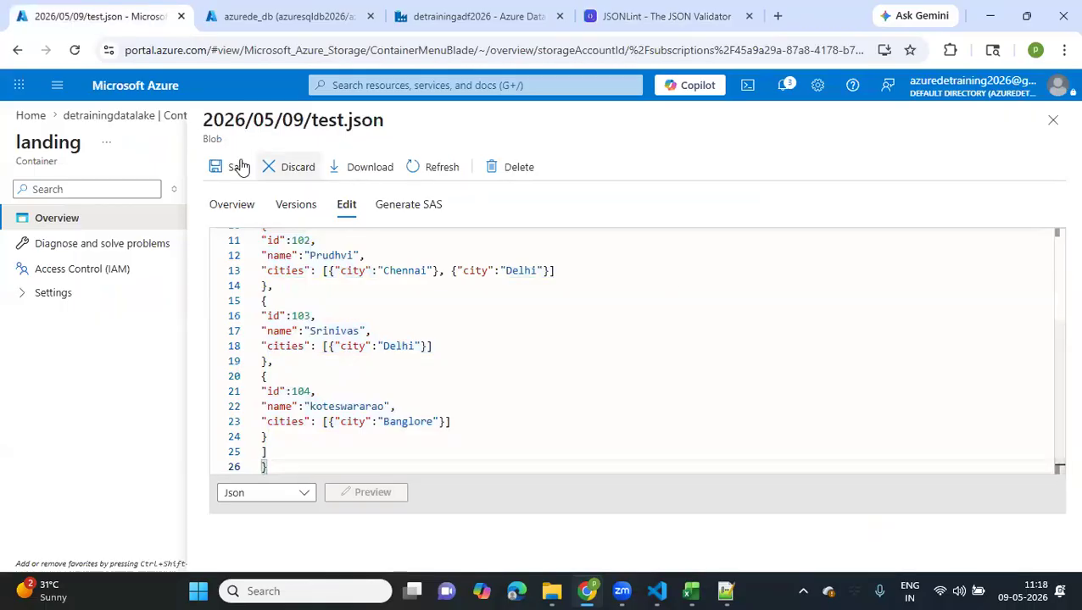
click(231, 168)
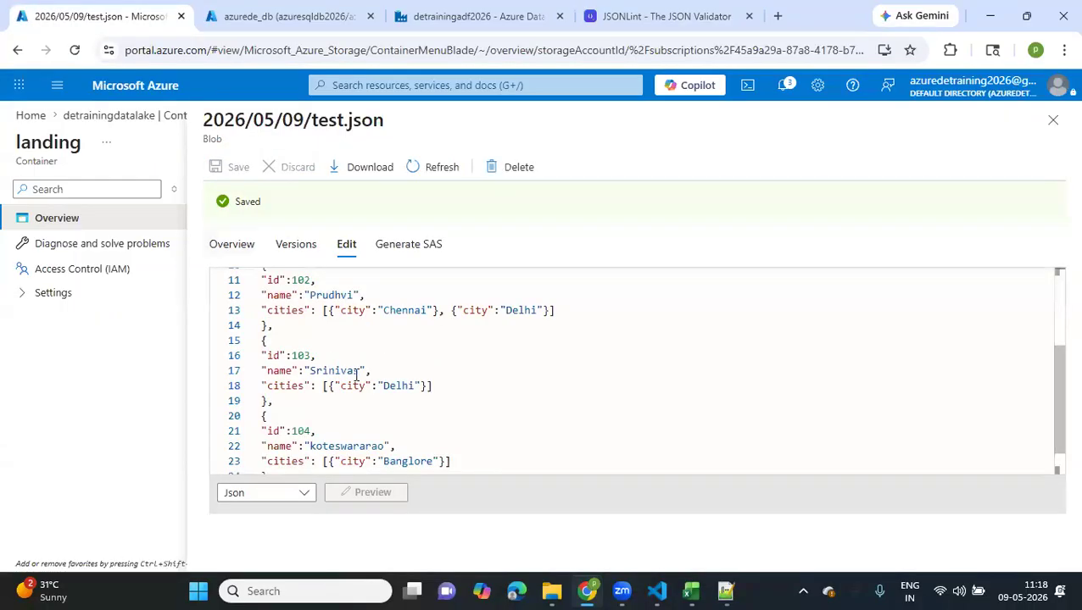
Review the saved test.json, switch to Data Factory, and refresh the data previews of flattenjson and the testjson source
scroll(356, 375, up, 4)
scroll(356, 375, down, 4)
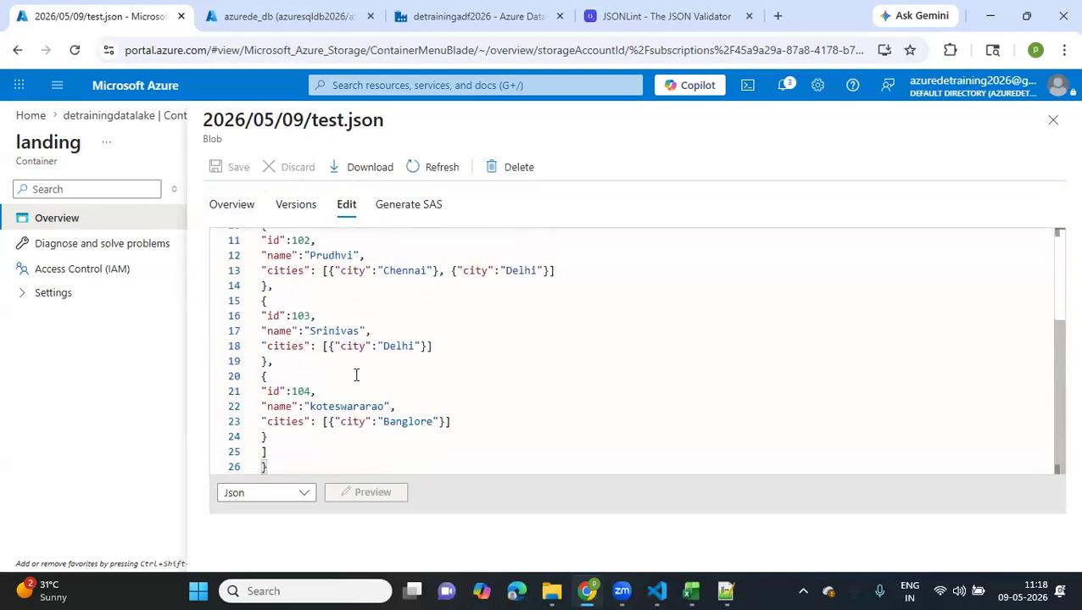
scroll(356, 375, up, 4)
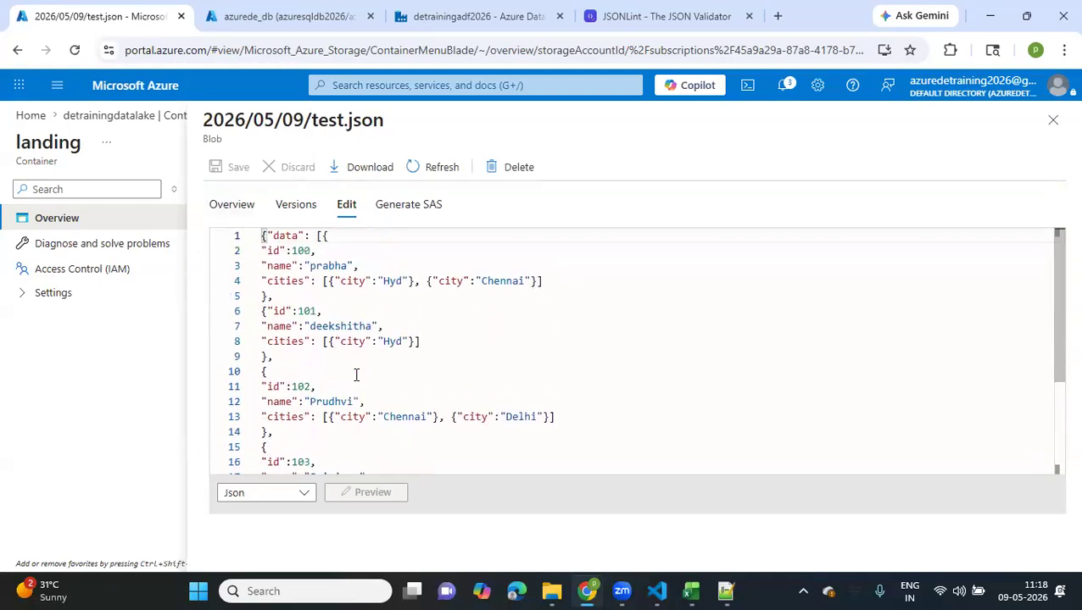
click(270, 13)
click(455, 10)
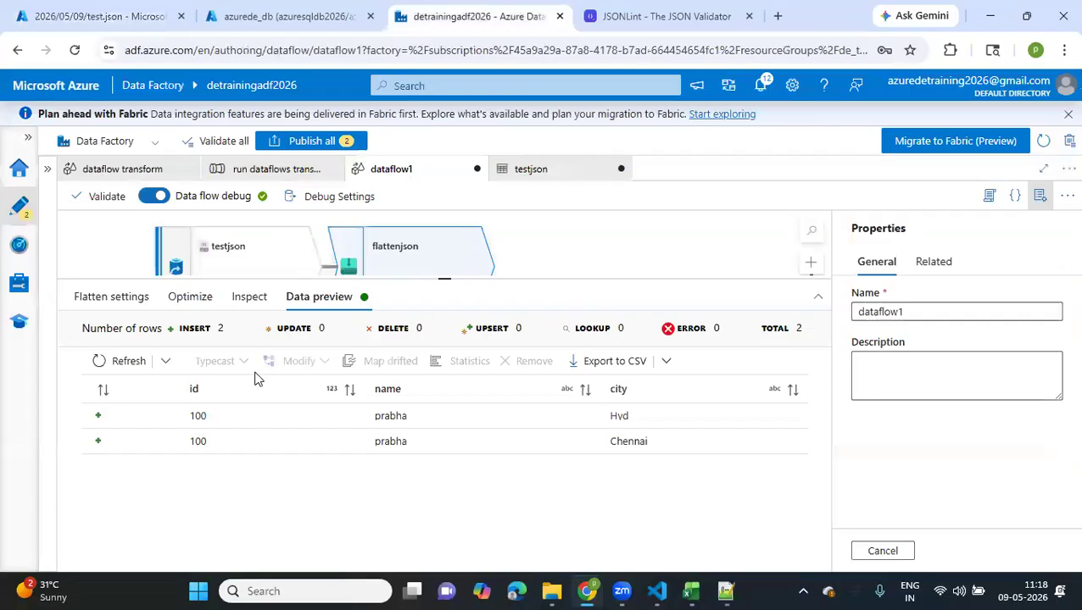
click(114, 366)
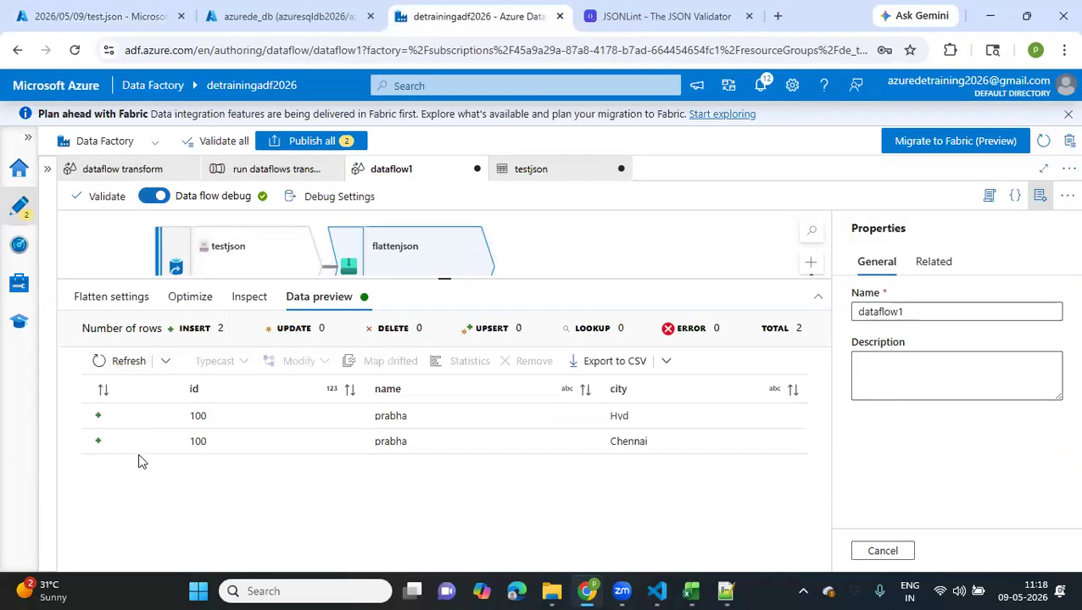
click(215, 246)
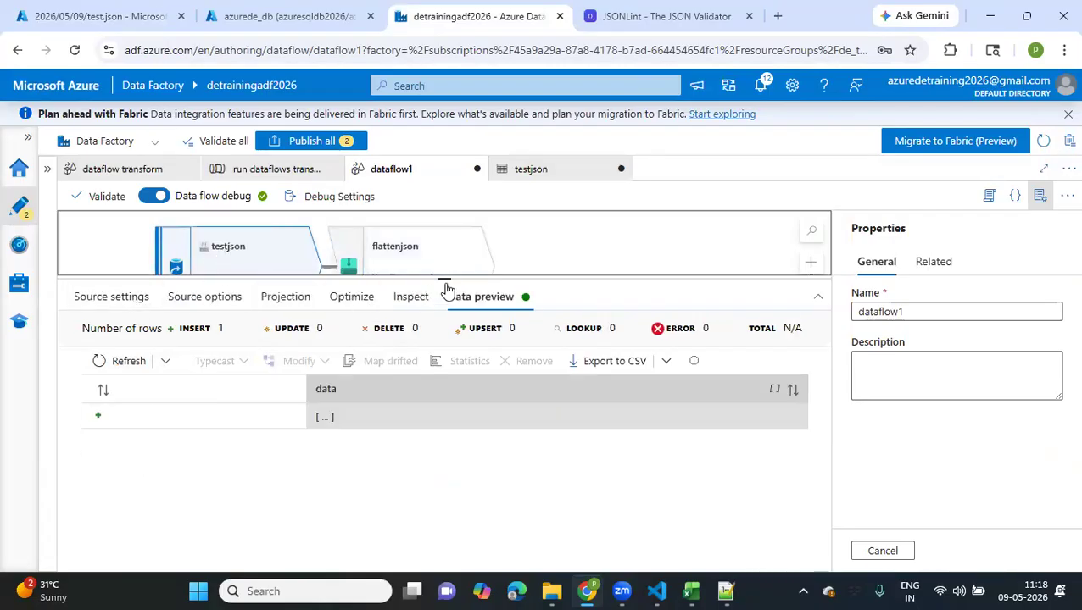
drag(415, 278, 398, 390)
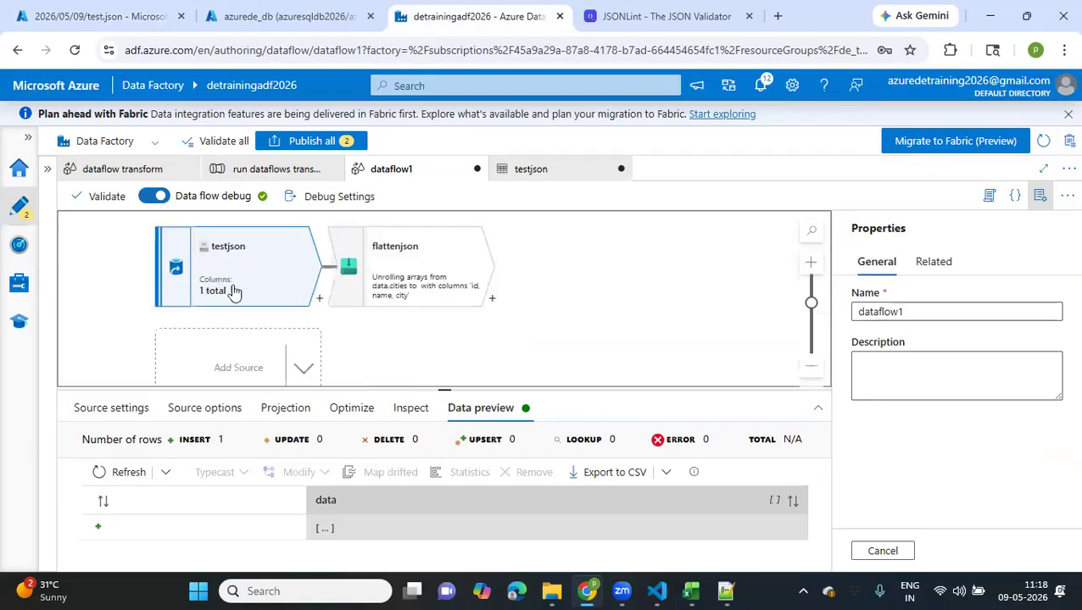
click(123, 476)
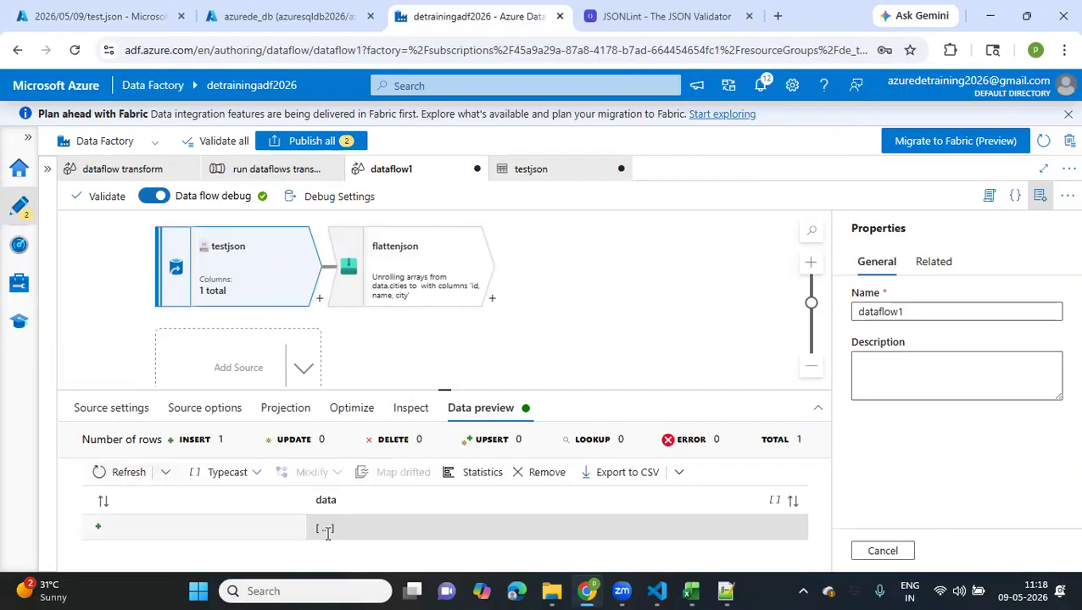
Expand the data array in the testjson source preview down to the first record's first cities entry
click(326, 528)
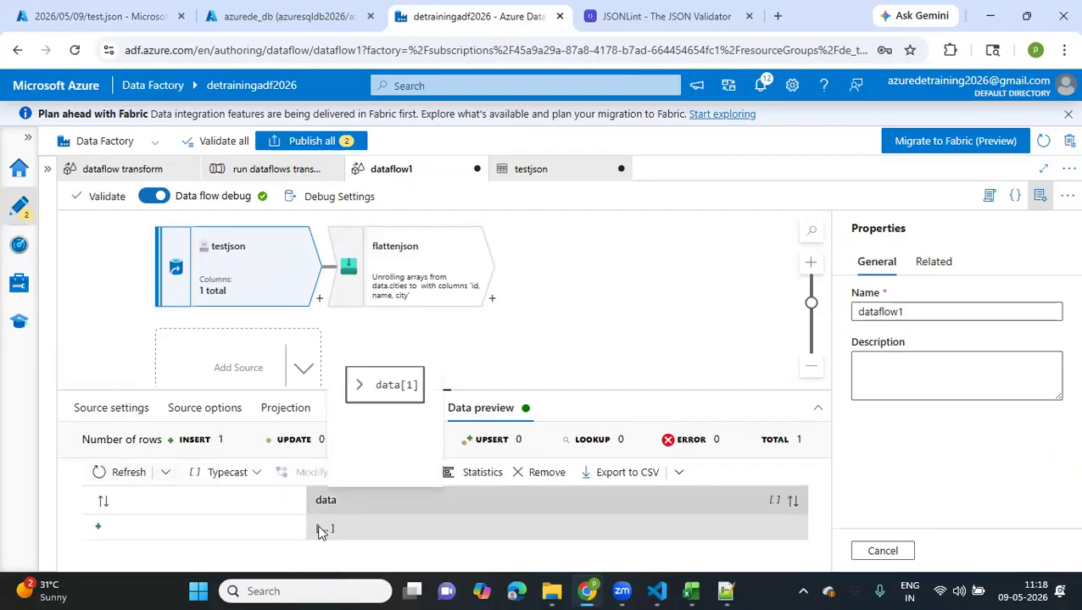
click(366, 392)
scroll(394, 445, down, 1)
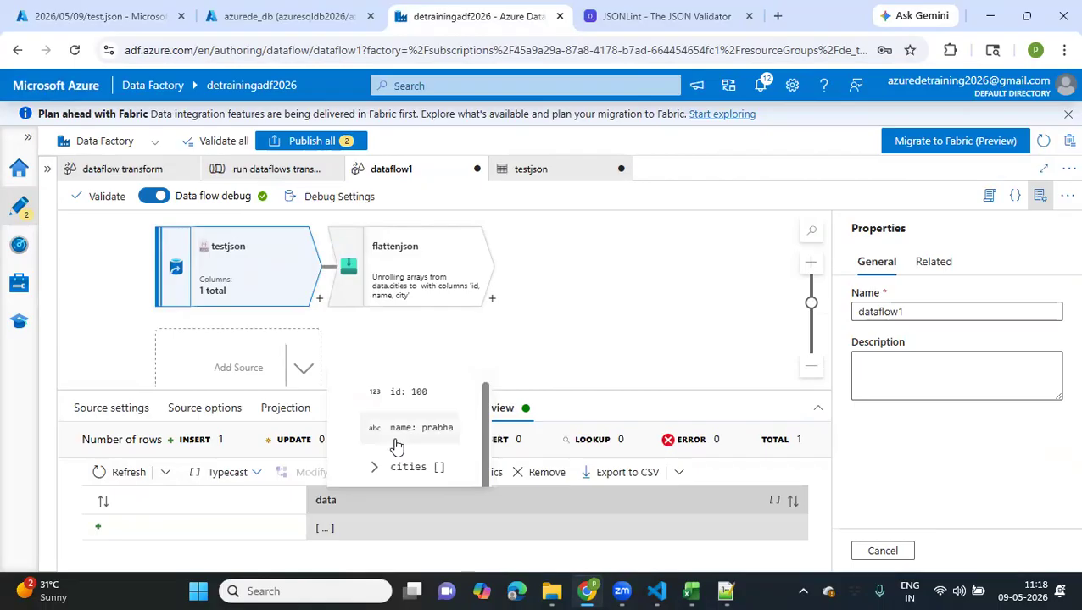
click(376, 467)
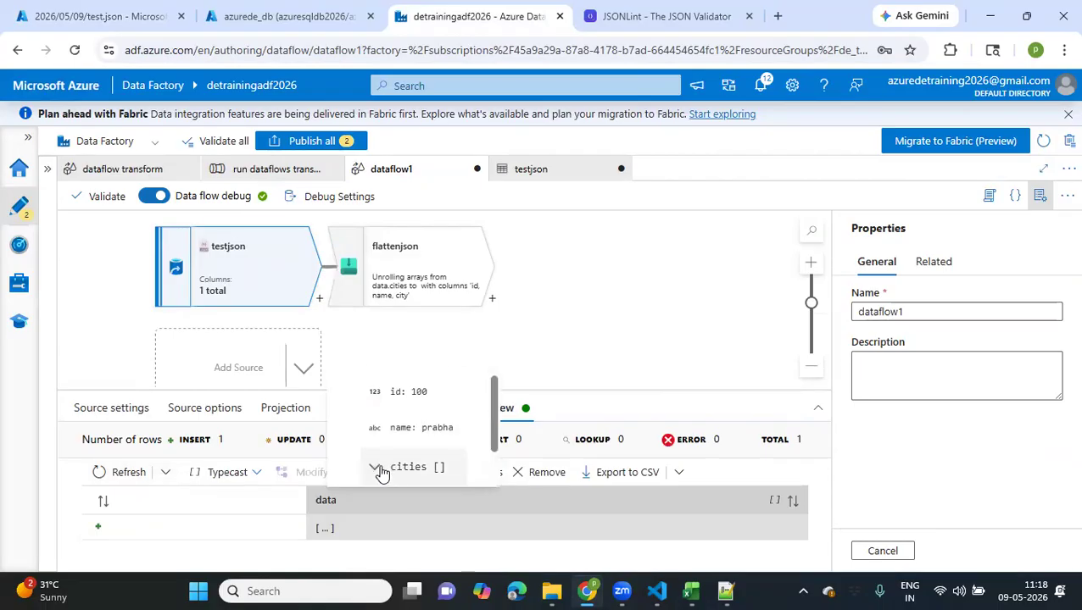
scroll(381, 473, down, 2)
click(386, 430)
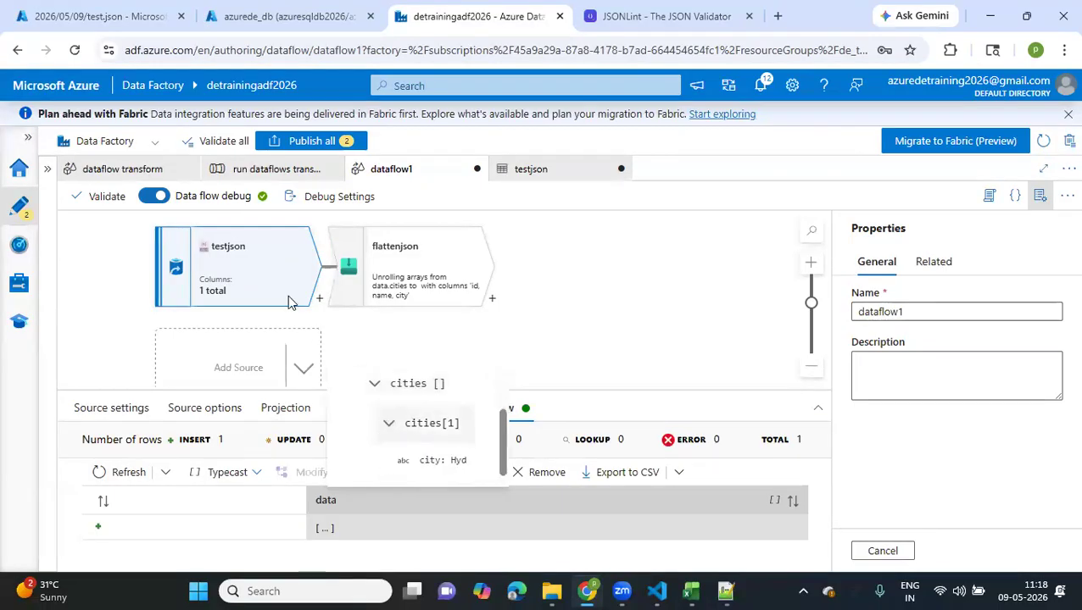
Open the testjson dataset from the source settings and preview its data from the first record to the last
click(261, 270)
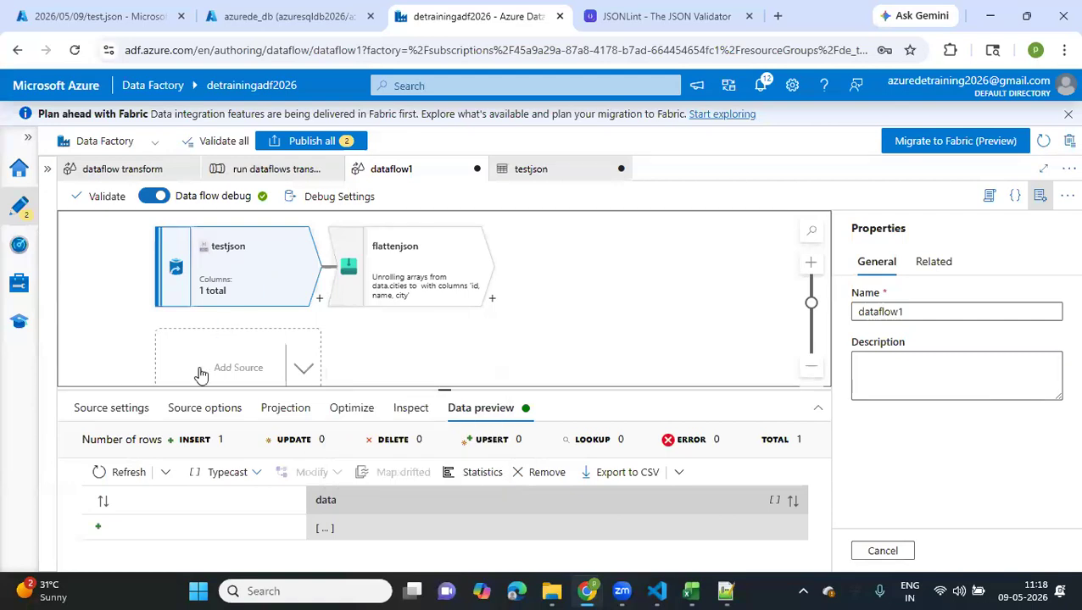
click(138, 408)
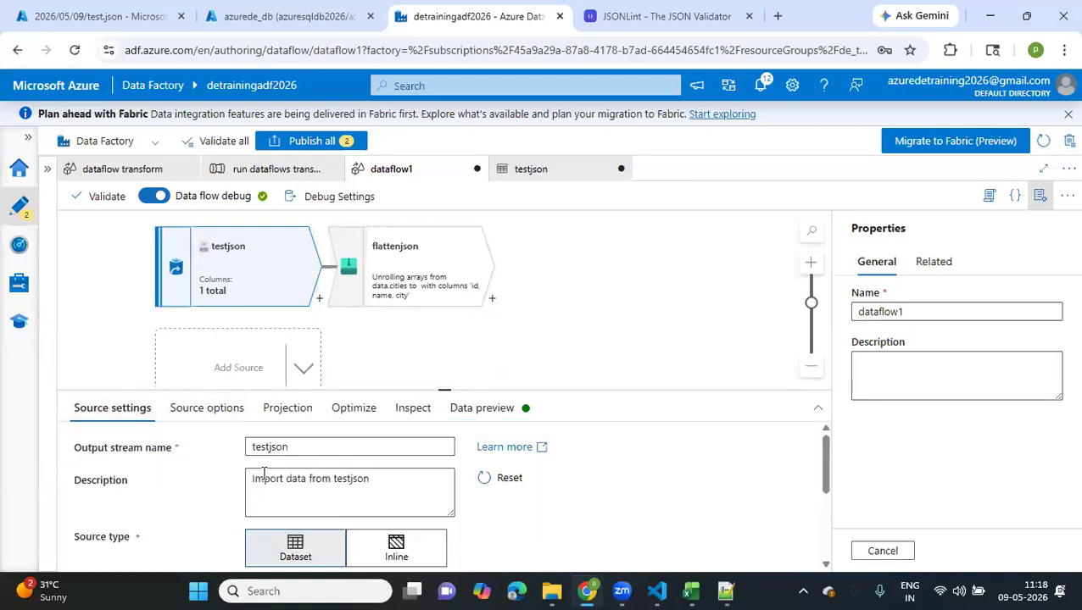
scroll(339, 479, down, 3)
click(596, 443)
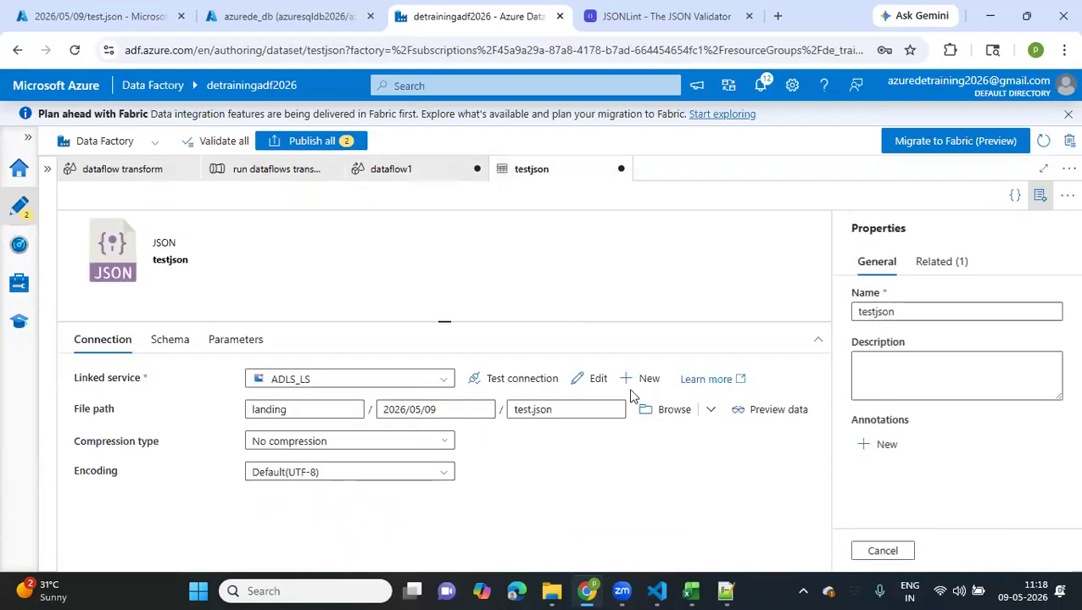
click(728, 415)
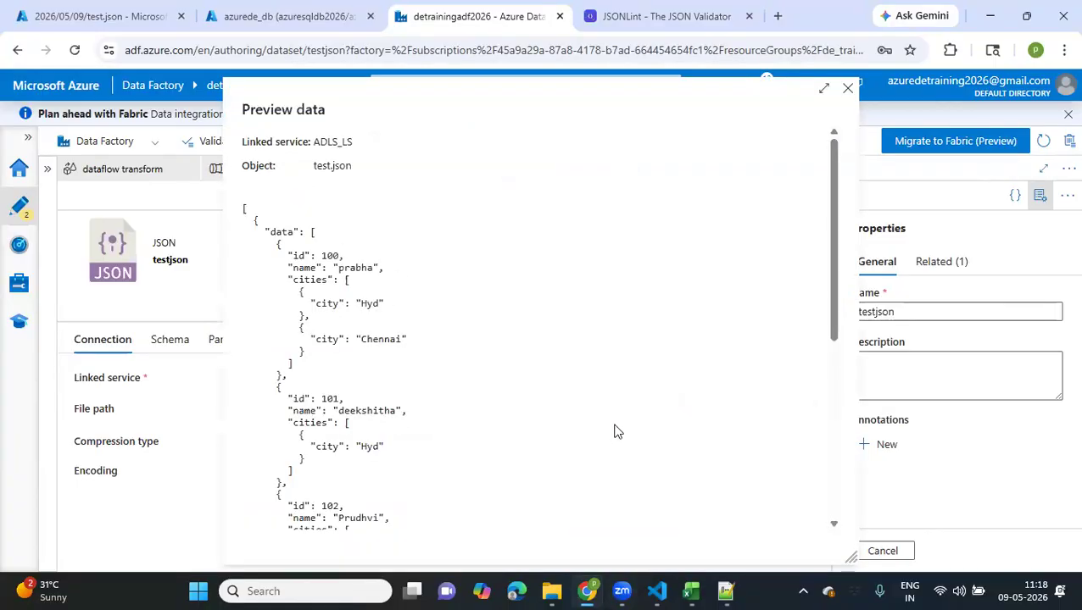
scroll(570, 440, down, 5)
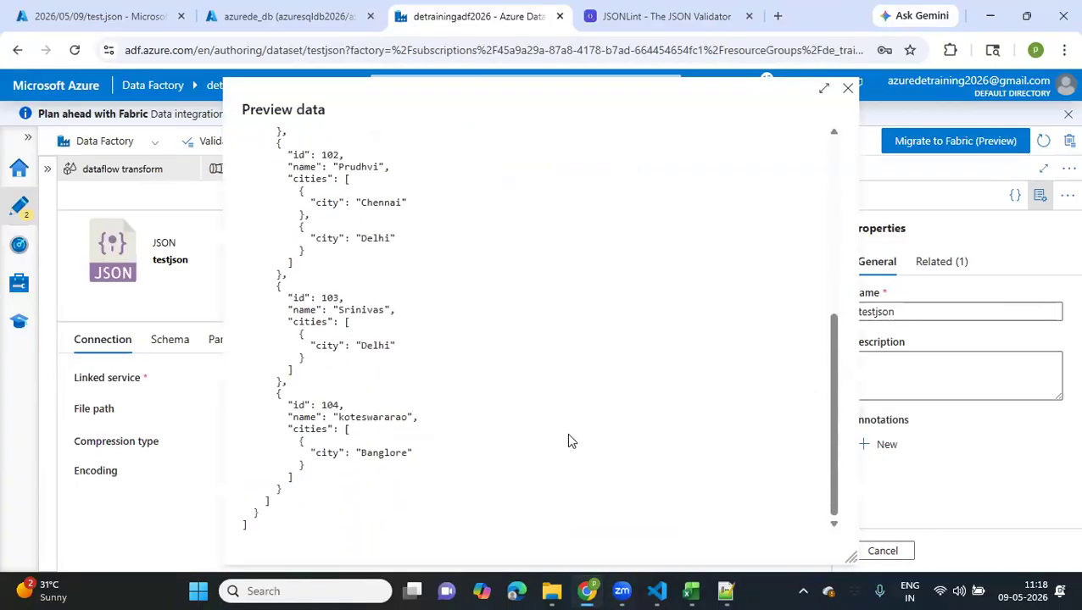
scroll(749, 214, up, 5)
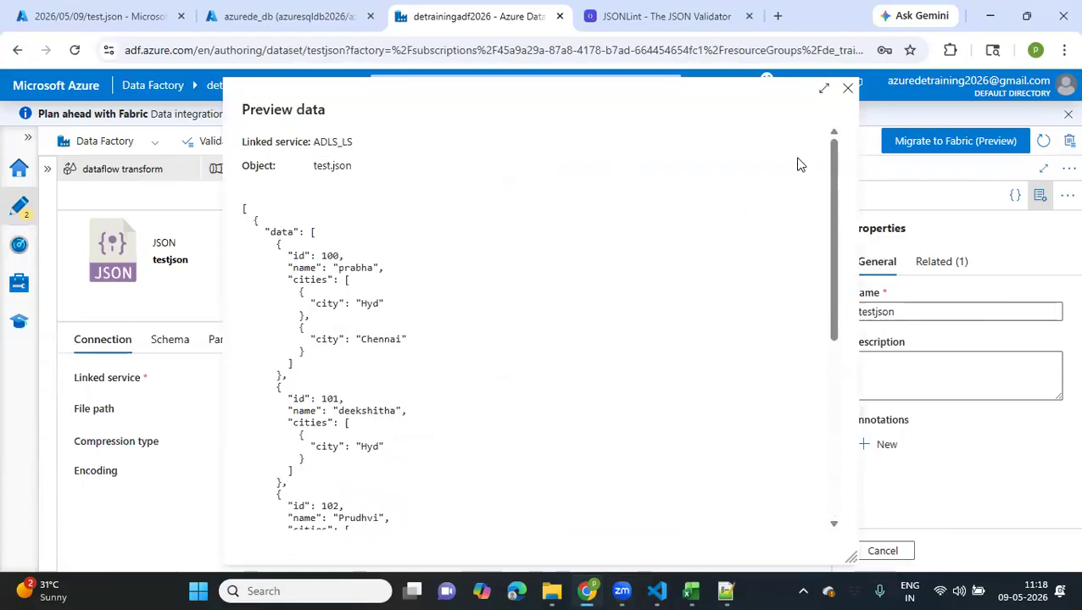
key(Escape)
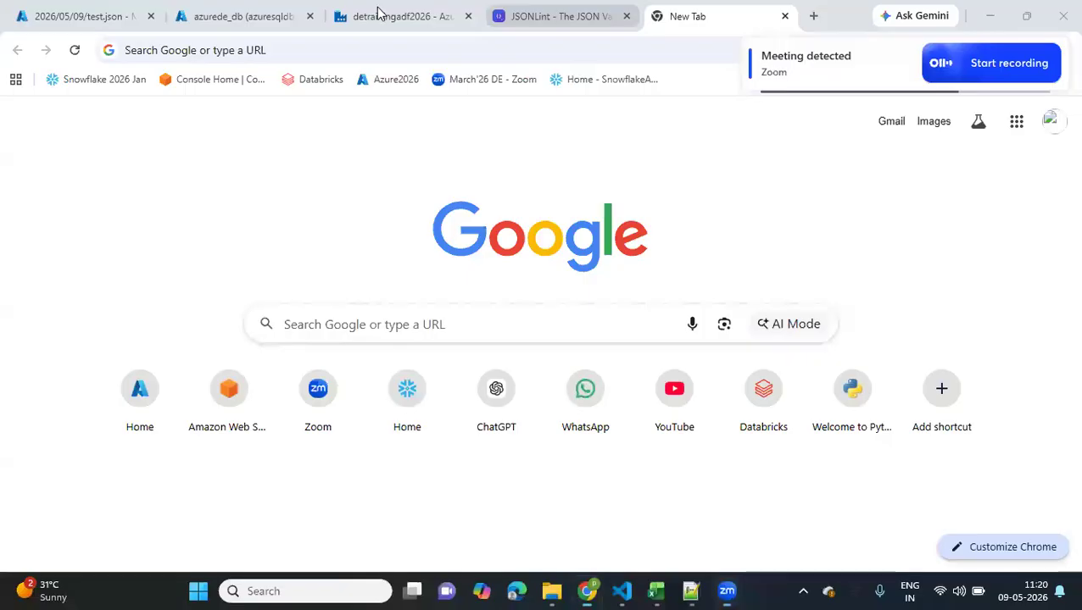
Return to dataflow1 in Data Factory and open the nested data value in the testjson source preview
key(ctrl+shift+Tab)
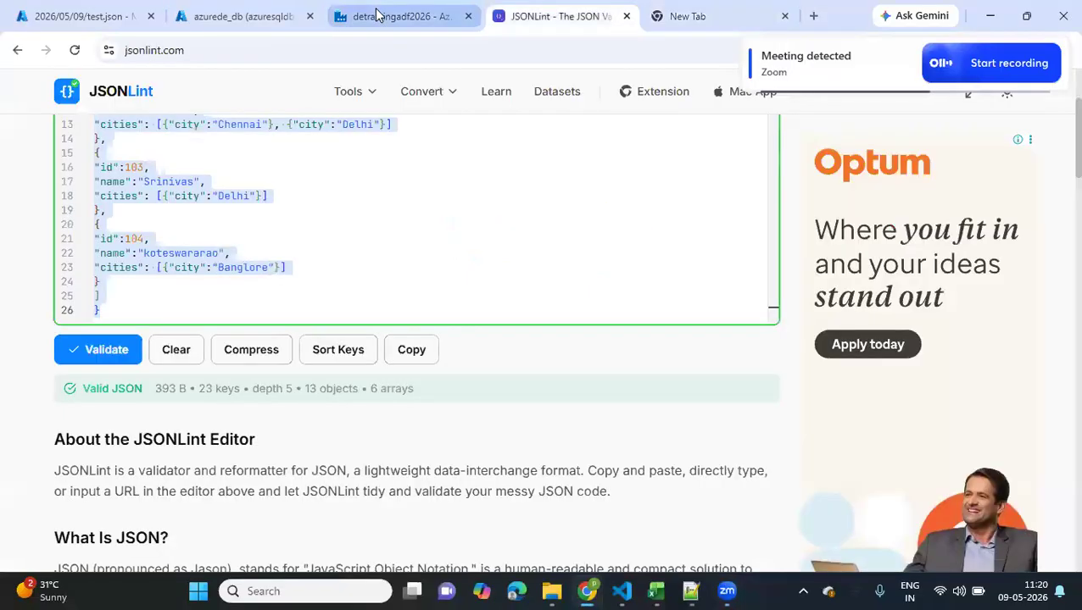
click(378, 16)
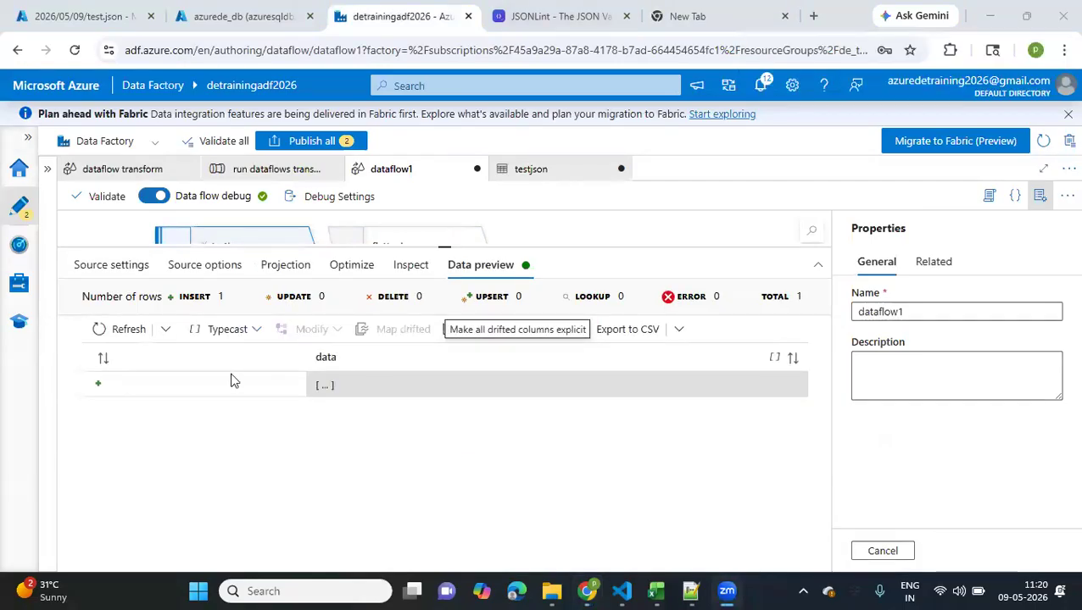
click(325, 385)
click(328, 385)
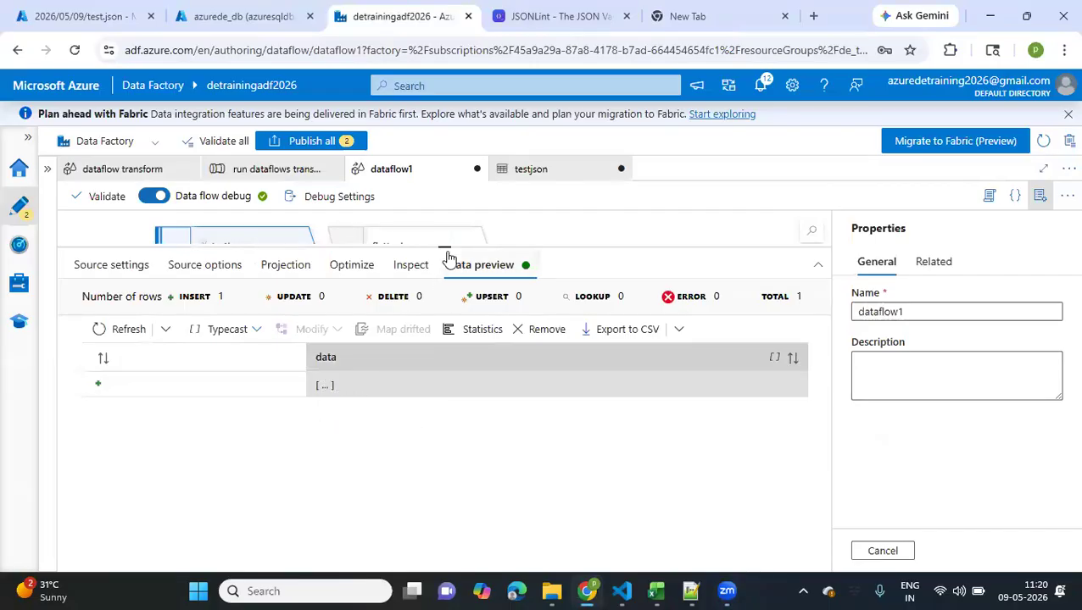
Enlarge the data flow canvas and refresh the data preview of the flattenjson transformation
drag(444, 247, 445, 325)
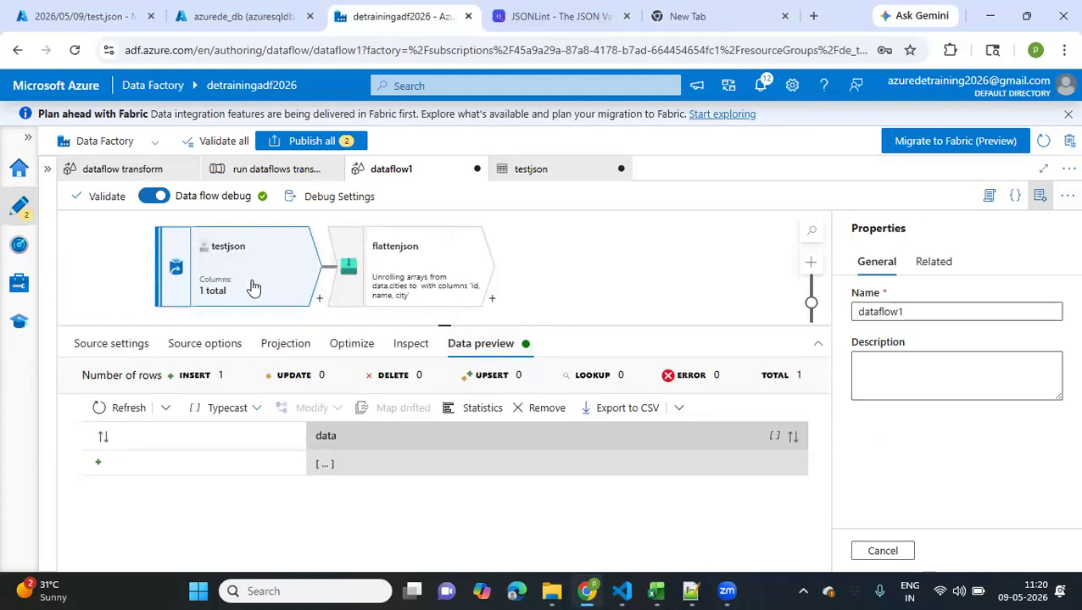
click(402, 254)
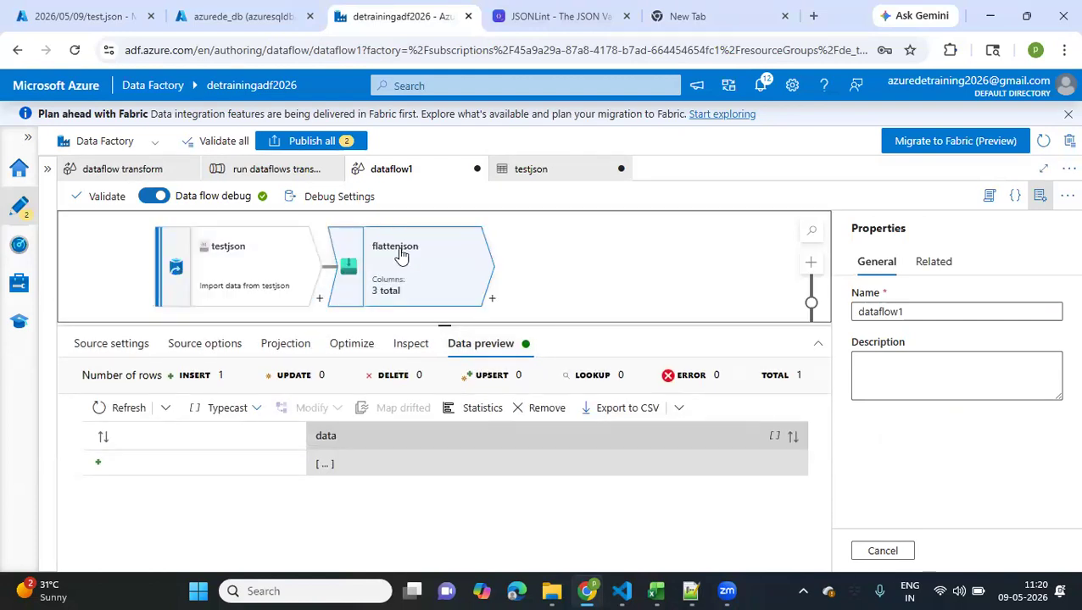
click(112, 410)
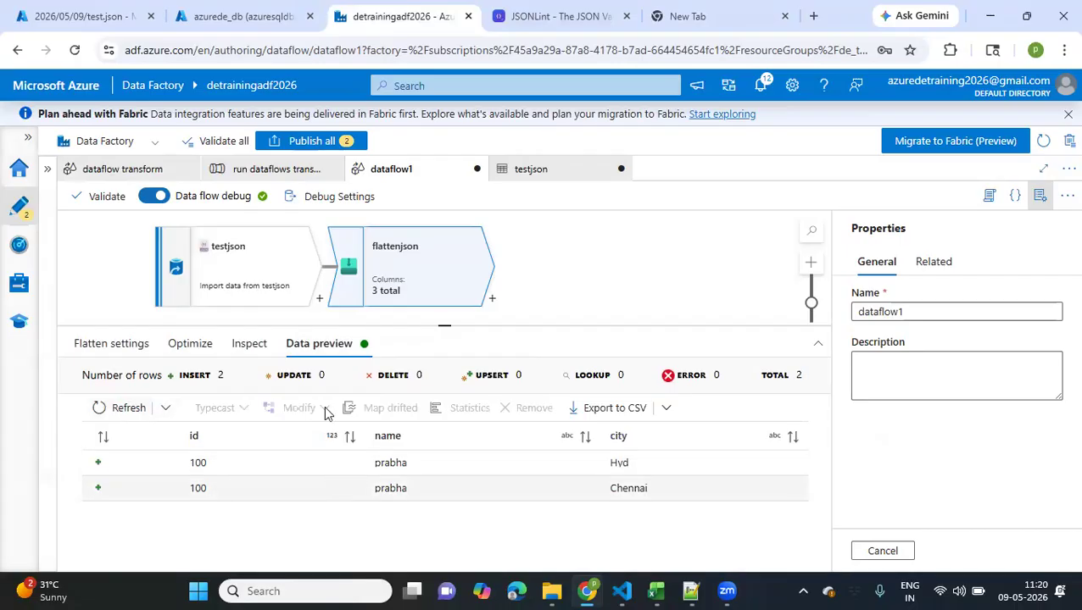
Review the testjson source's dataset settings, JSON source options and projection
click(287, 270)
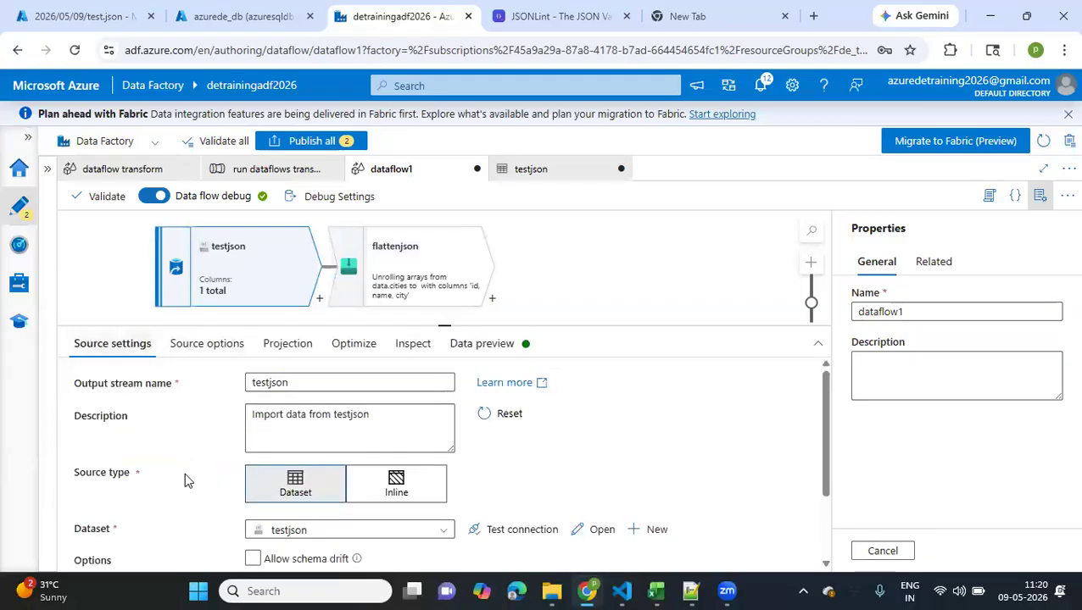
scroll(184, 472, down, 2)
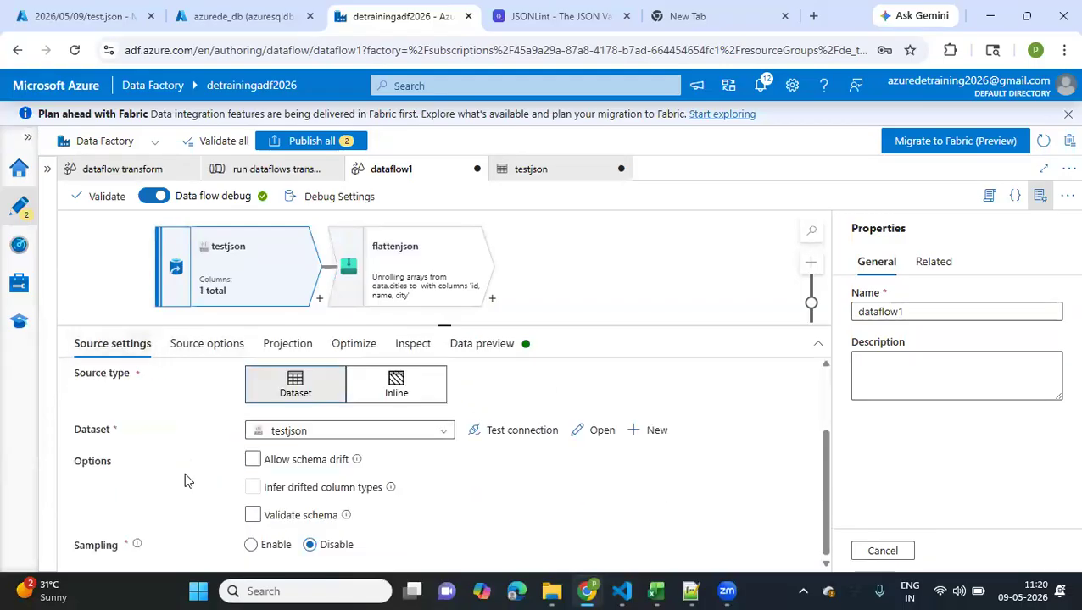
click(182, 344)
scroll(191, 474, down, 5)
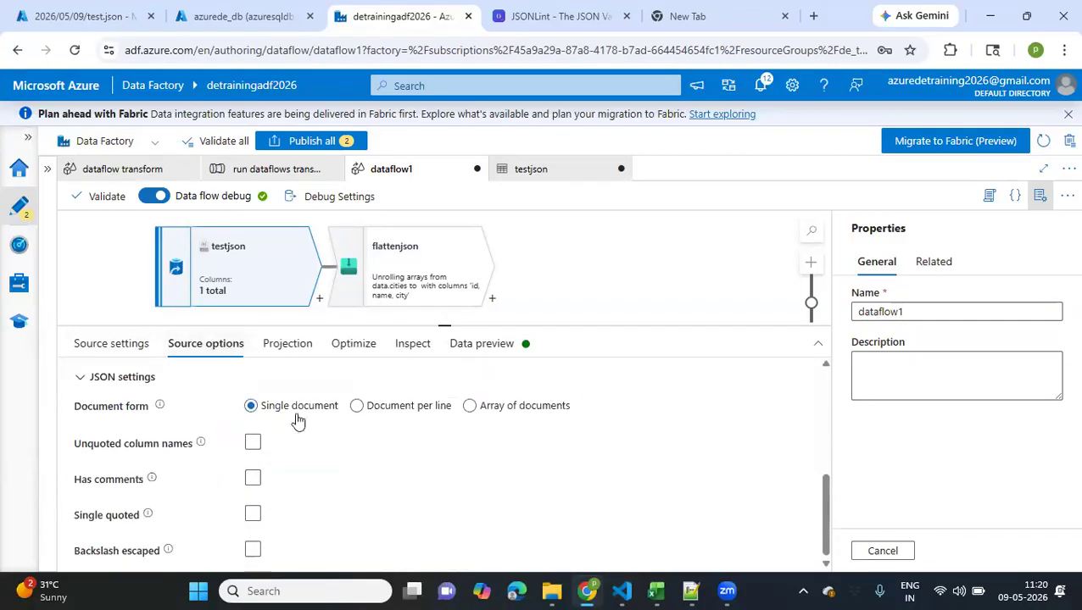
click(288, 345)
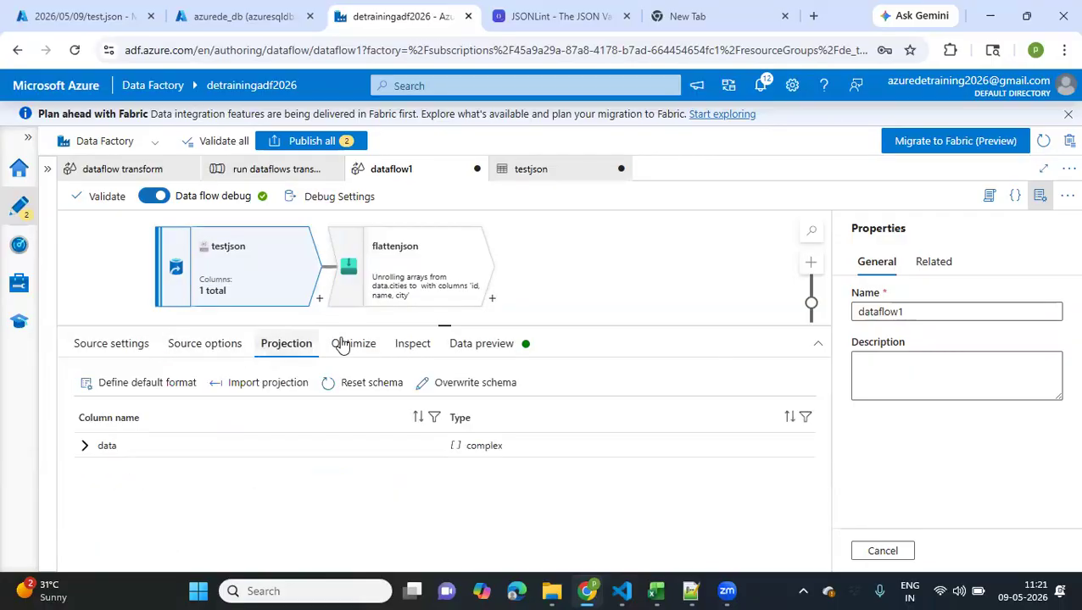
Expand the data array in the testjson source preview down to the first record's cities entries
click(454, 343)
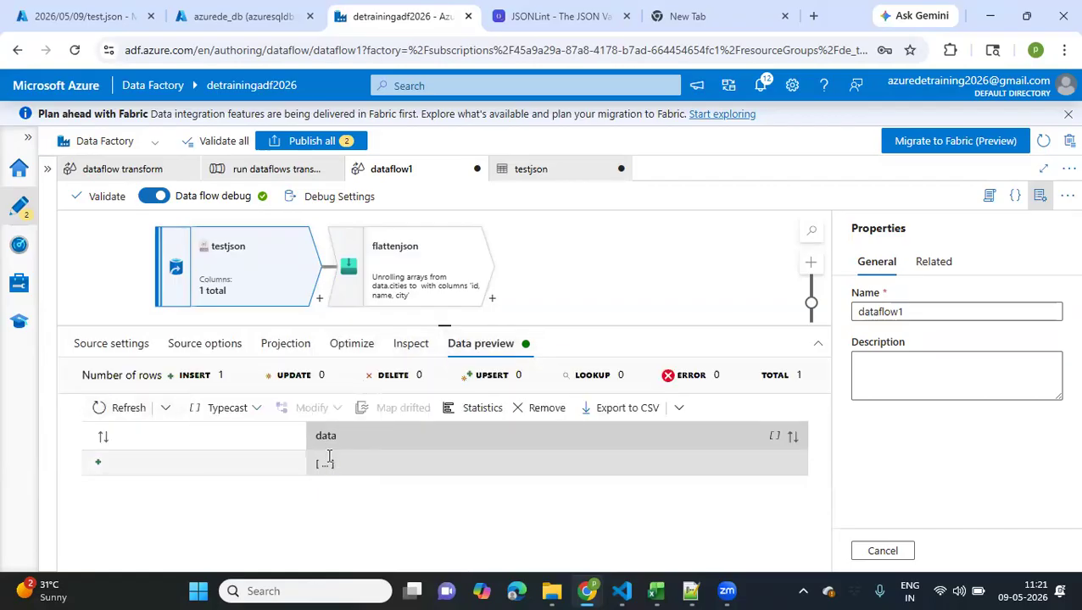
click(325, 465)
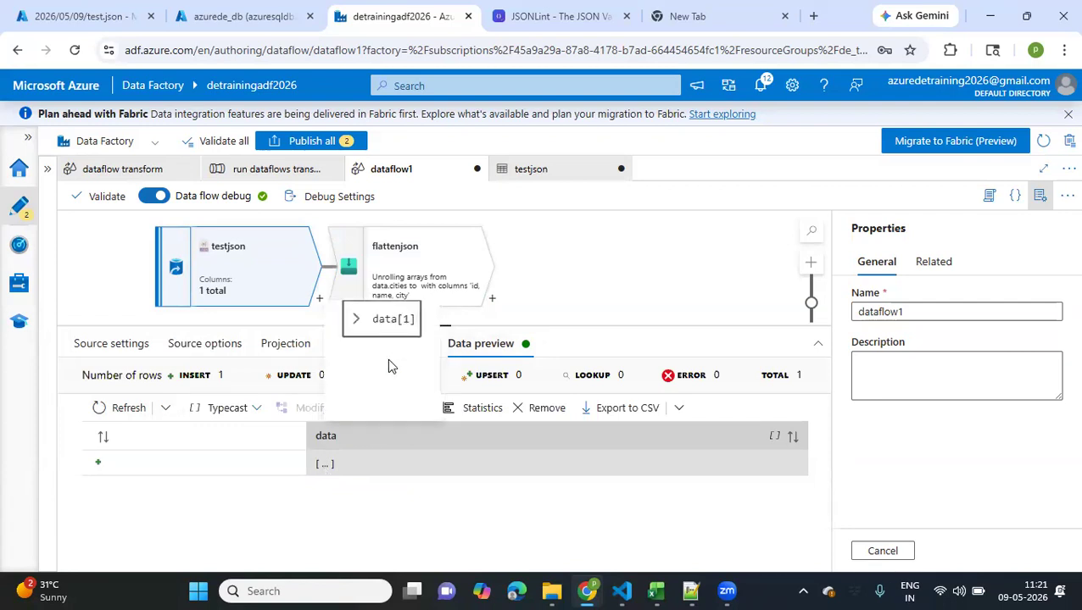
click(357, 320)
scroll(379, 405, down, 2)
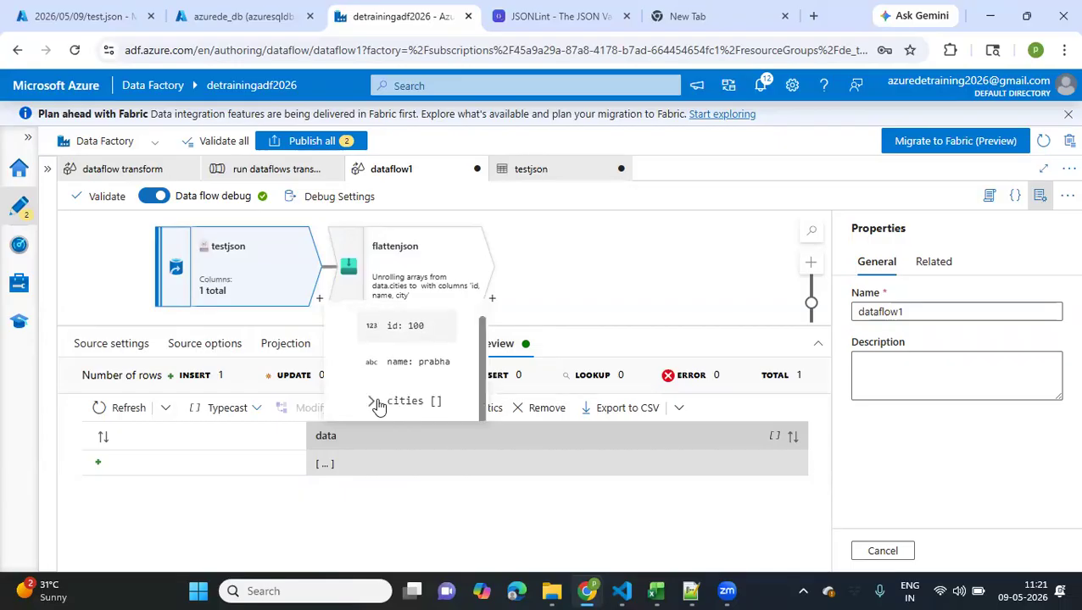
click(373, 402)
scroll(379, 399, down, 2)
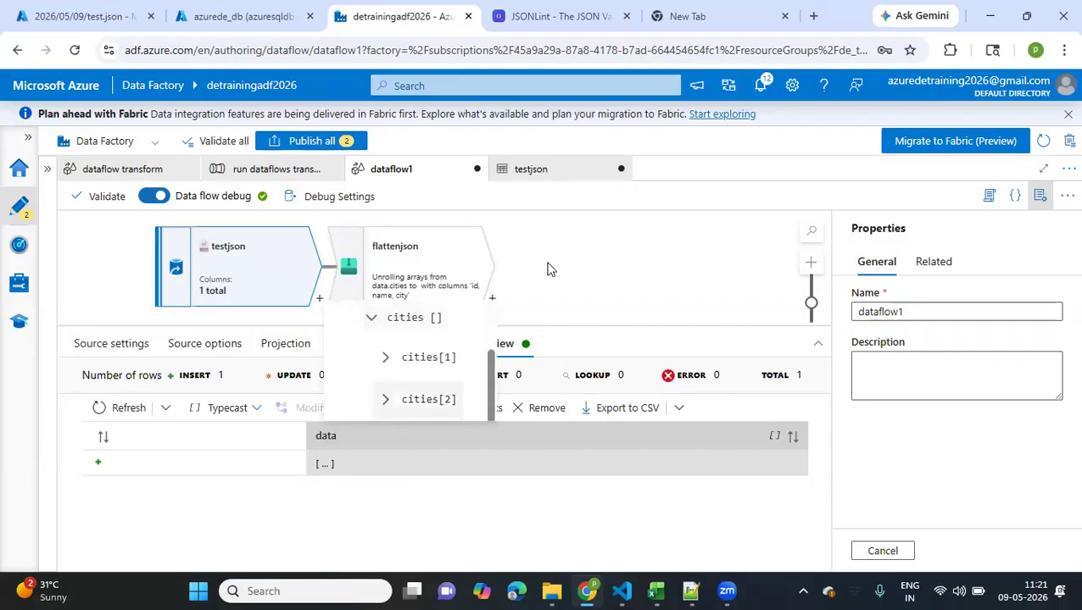
click(271, 263)
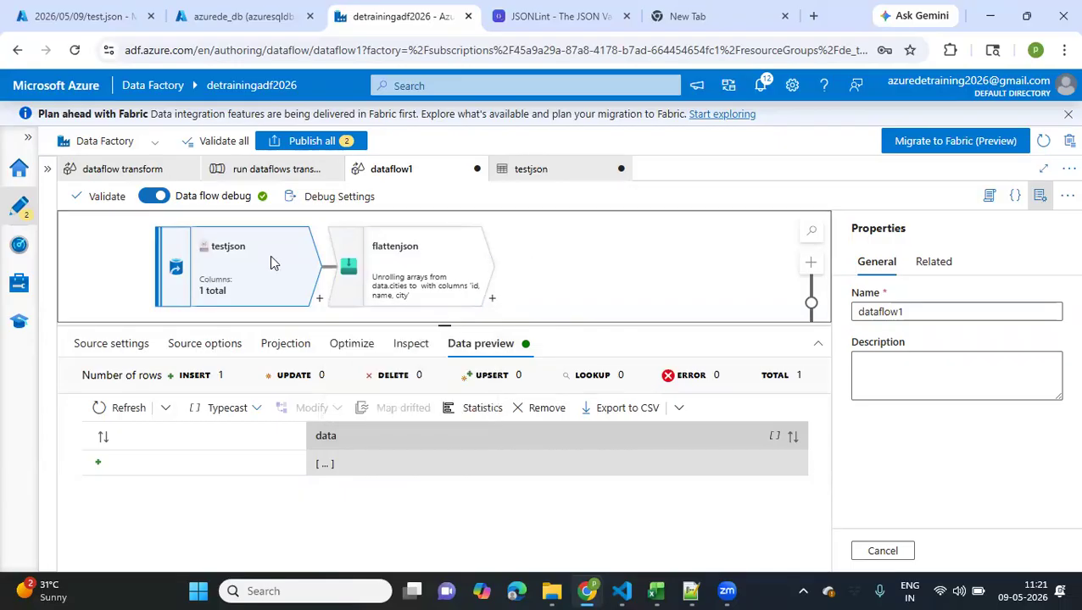
Start a new dataset for the testjson source using Azure Data Lake Storage and the JSON format
click(149, 345)
scroll(545, 497, down, 1)
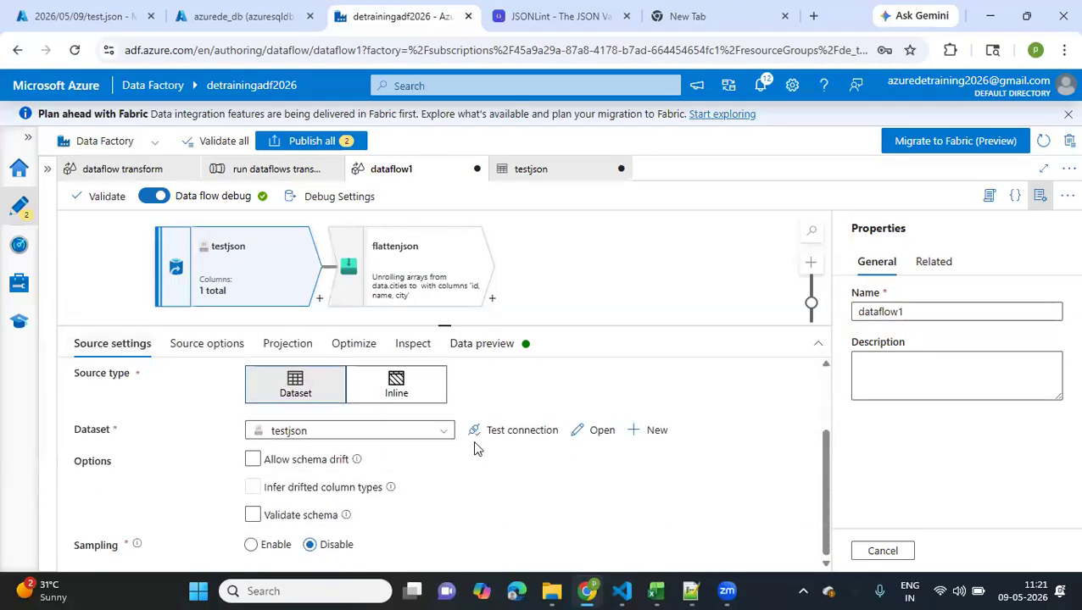
click(657, 430)
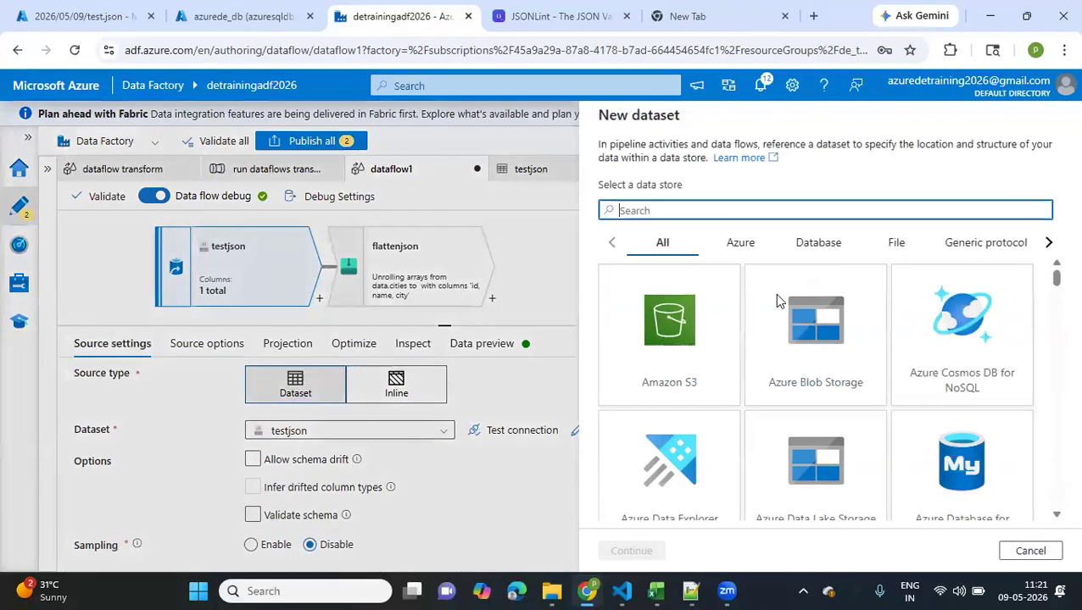
scroll(791, 343, down, 1)
click(794, 357)
click(634, 552)
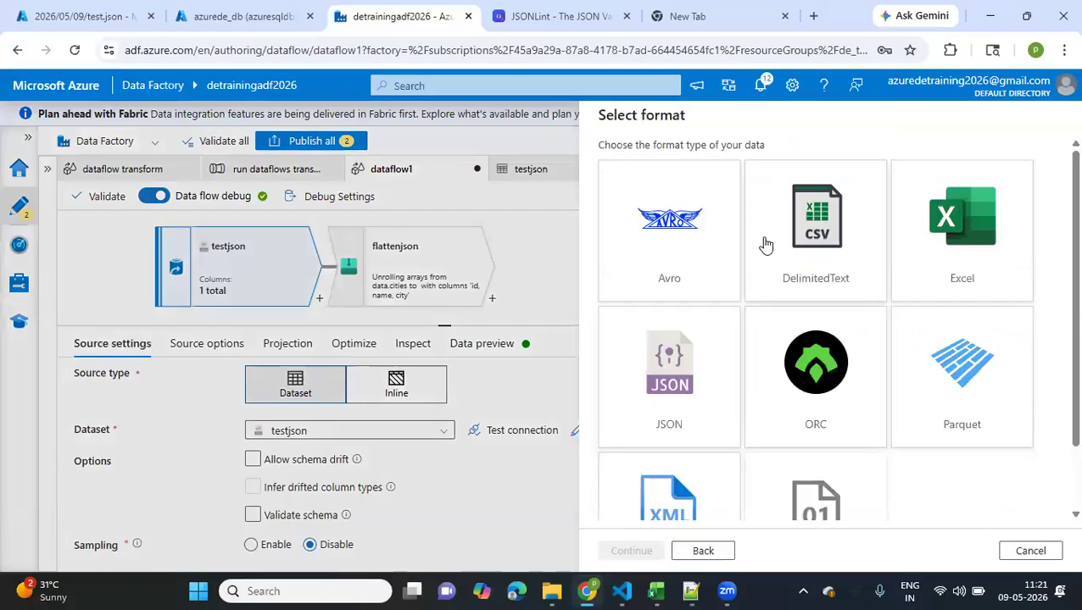
scroll(765, 245, down, 1)
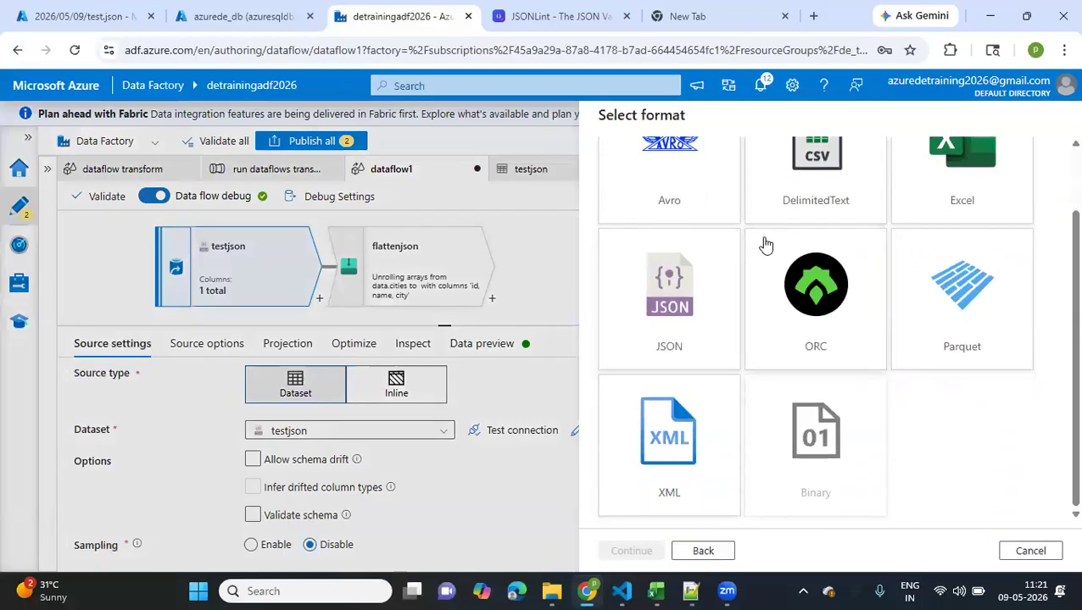
click(665, 290)
click(631, 551)
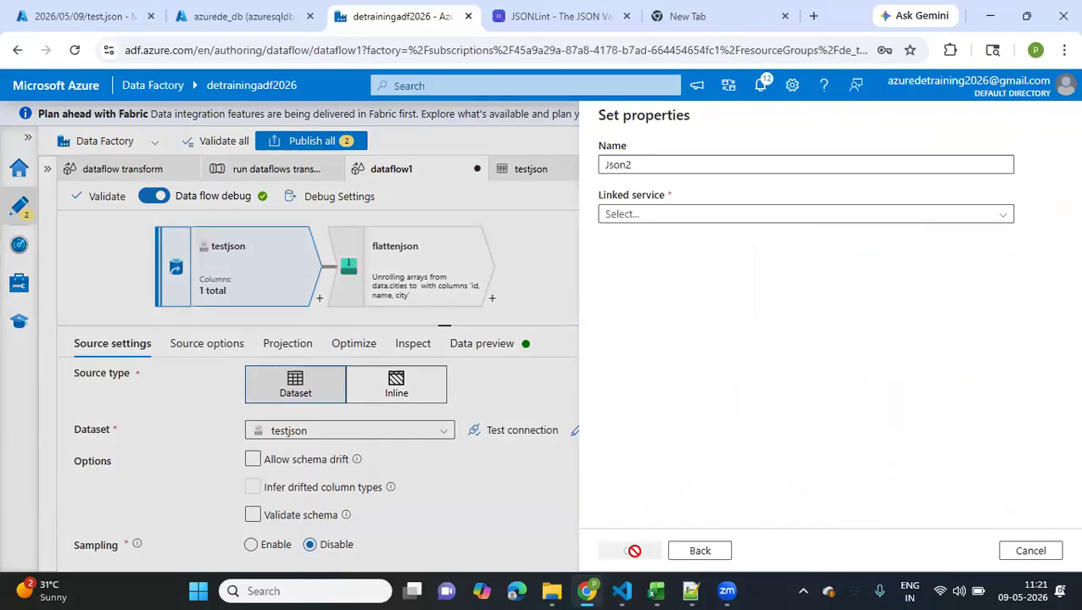
Name the new dataset testJson2 and assign it the ADLS_LS linked service
click(661, 170)
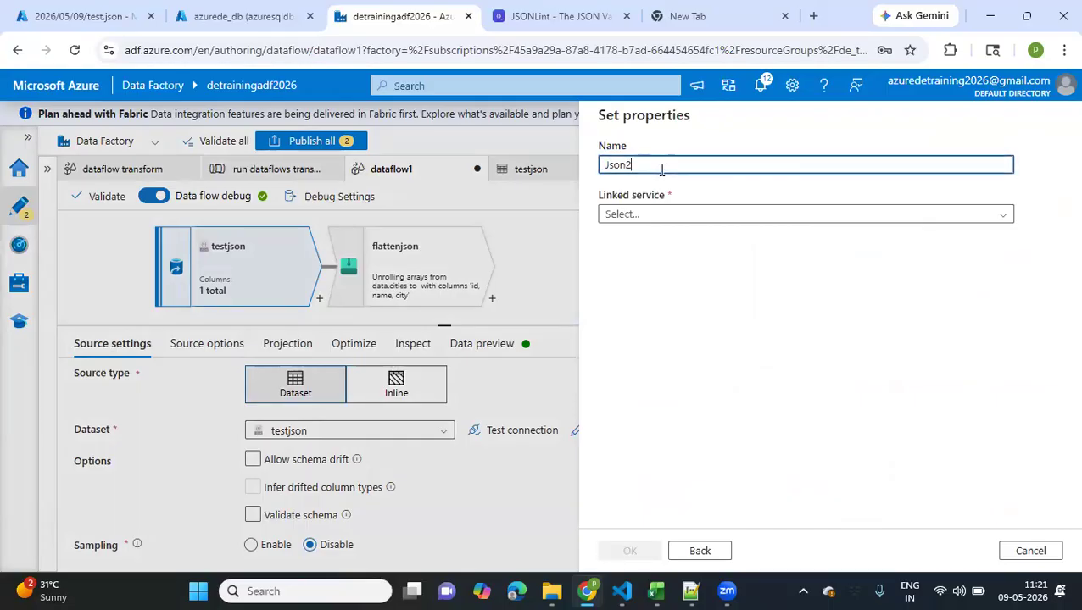
click(605, 164)
text(test)
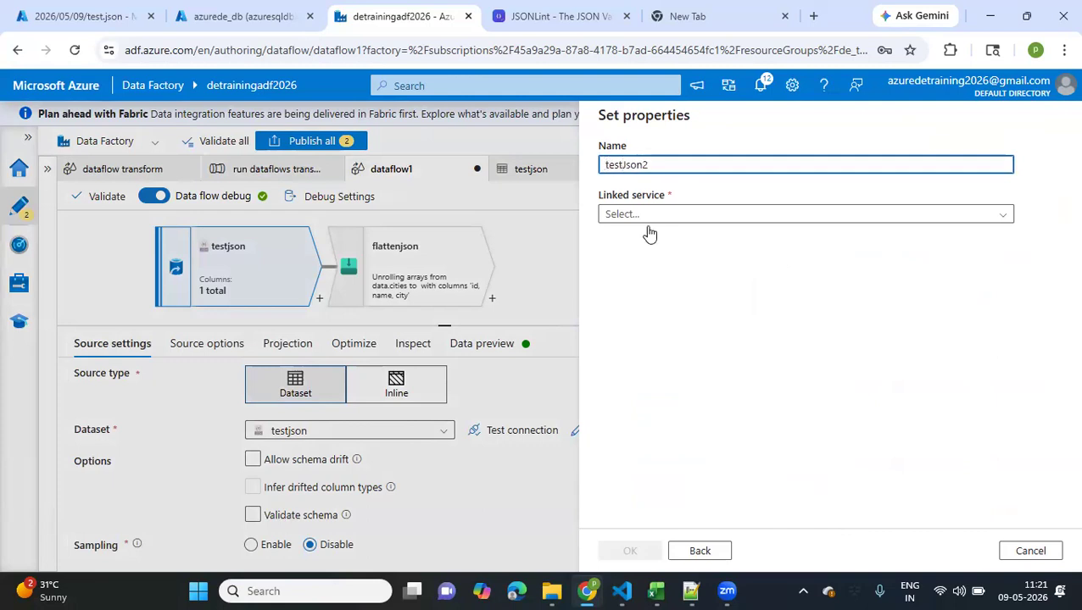
click(649, 217)
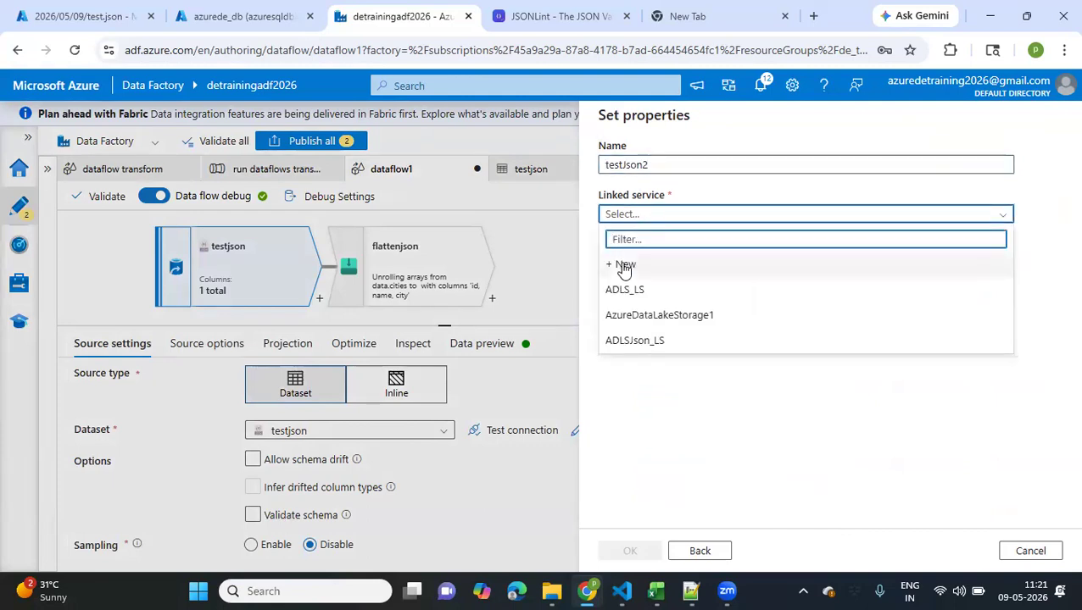
click(624, 290)
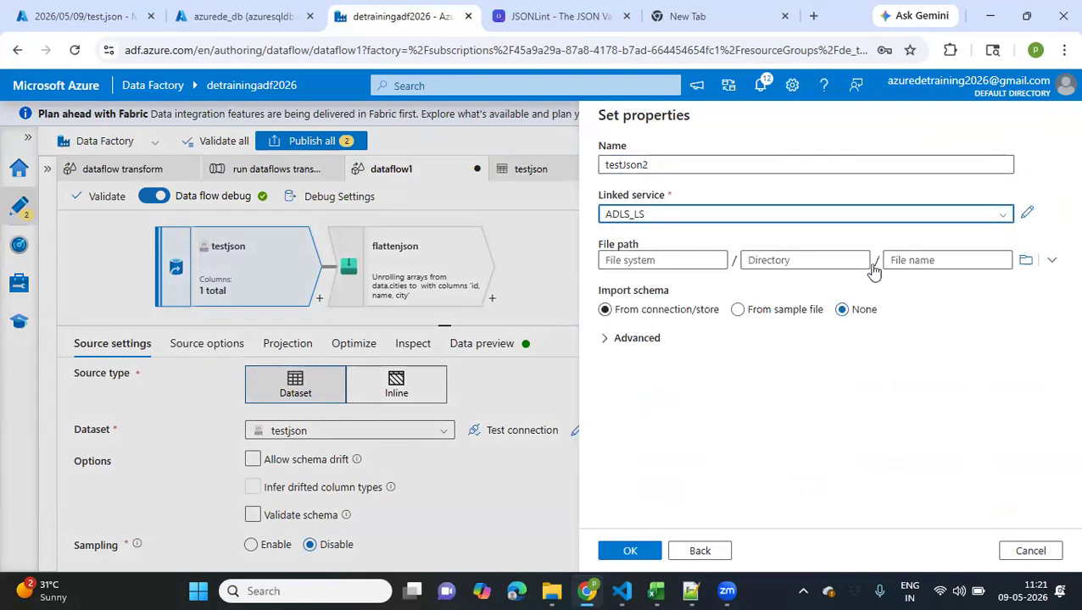
Set the dataset's file path to landing/2026/05/09/test.json and create the dataset
click(1025, 260)
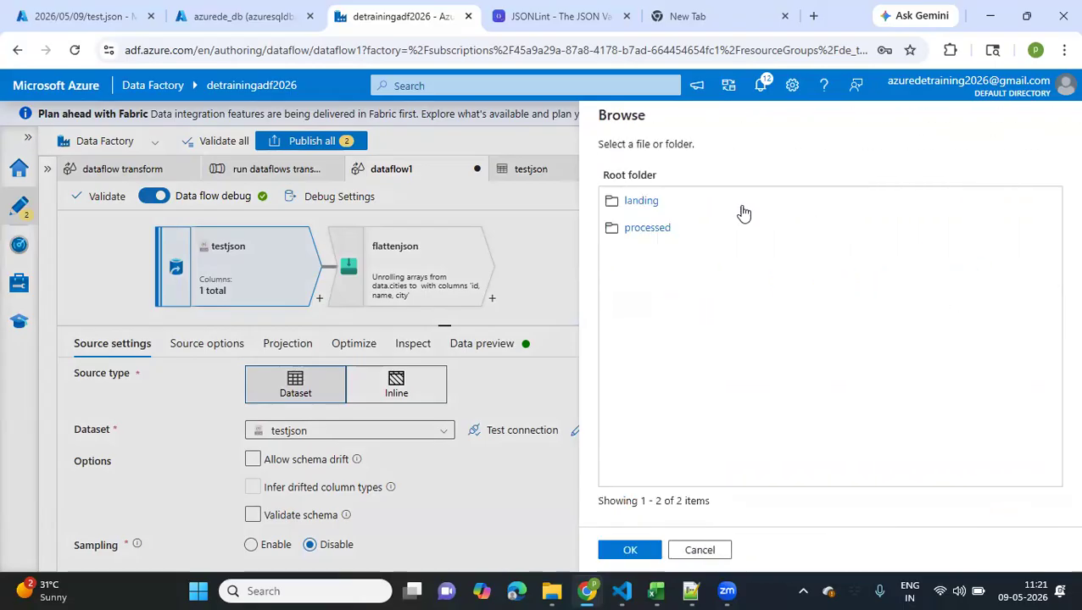
click(652, 205)
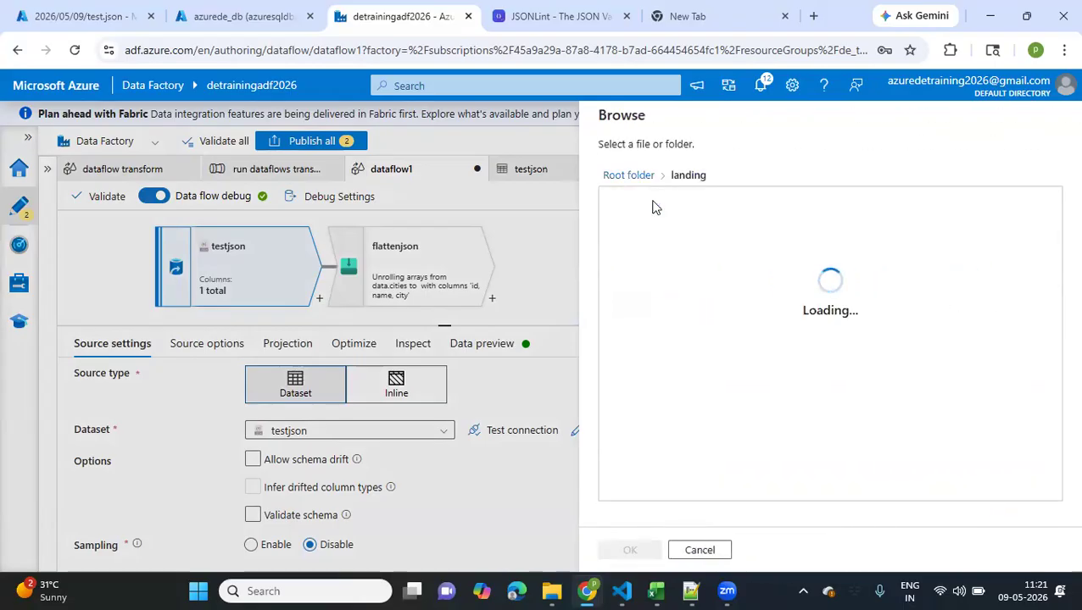
click(630, 209)
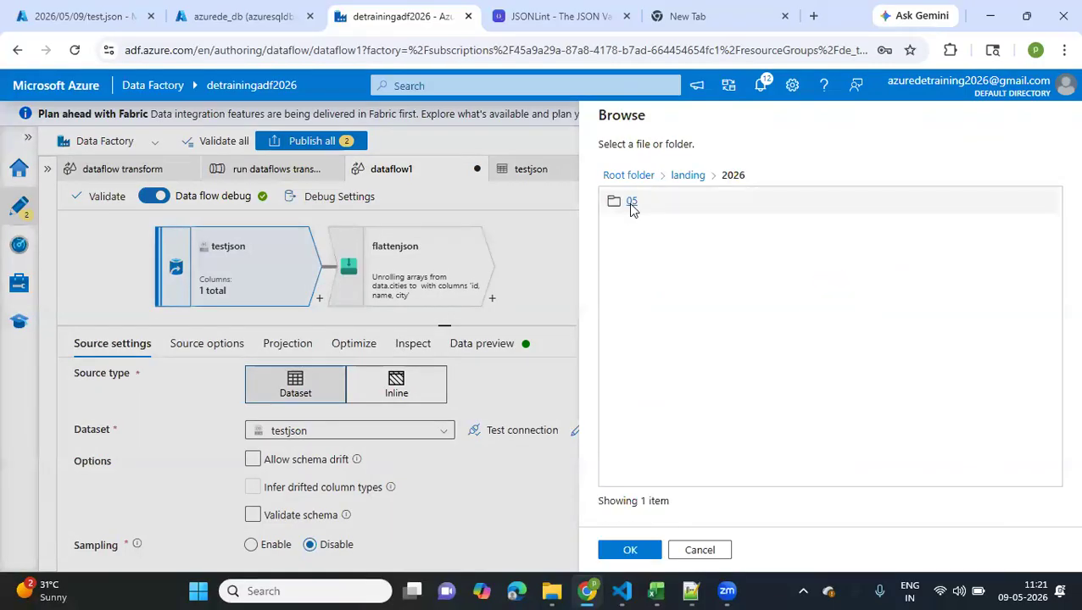
click(631, 204)
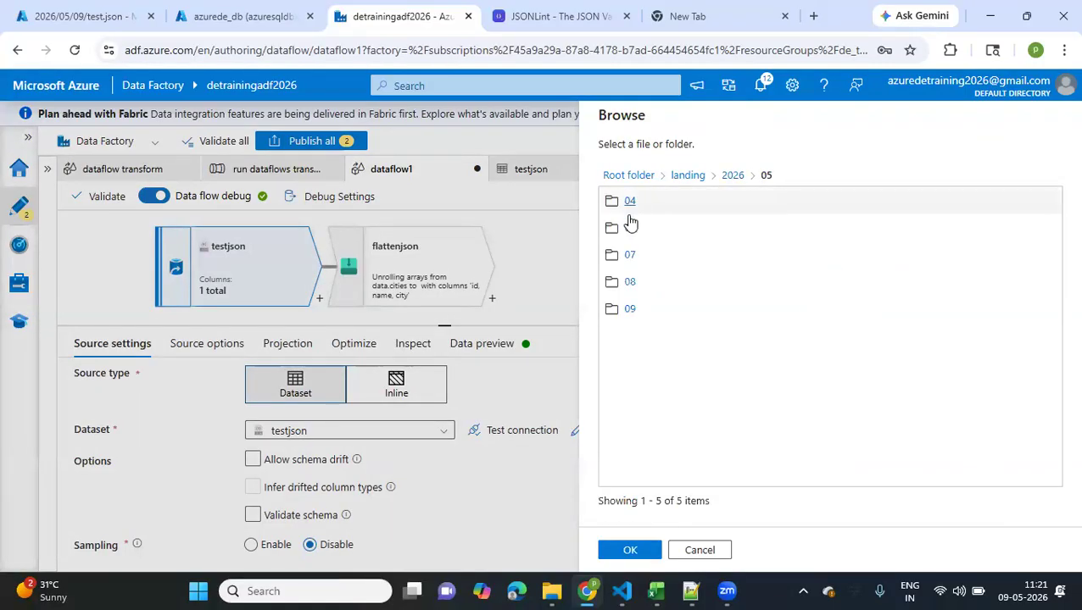
click(630, 310)
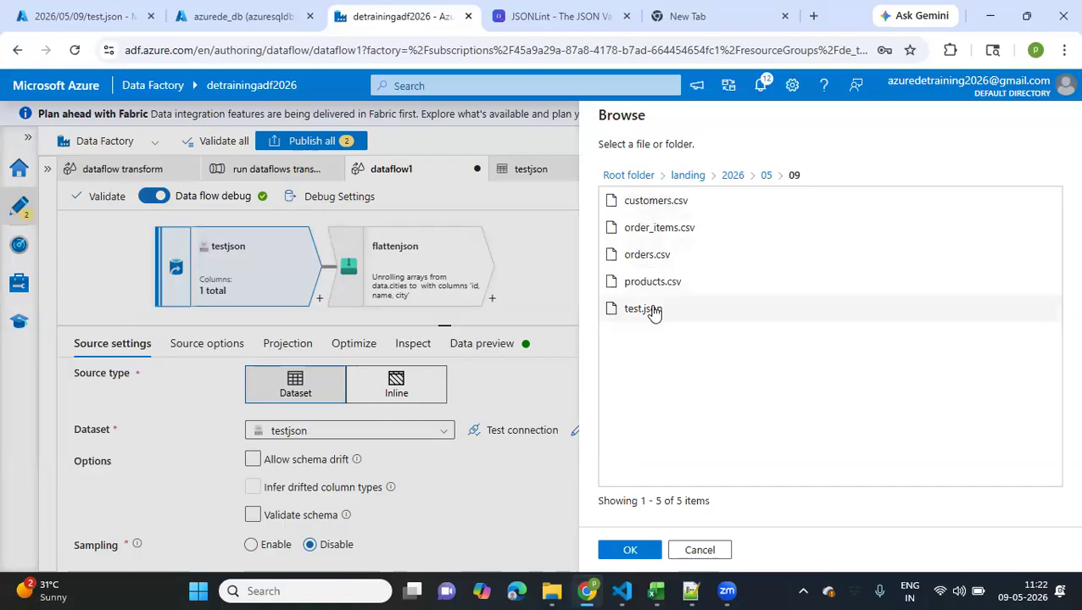
click(652, 312)
click(625, 558)
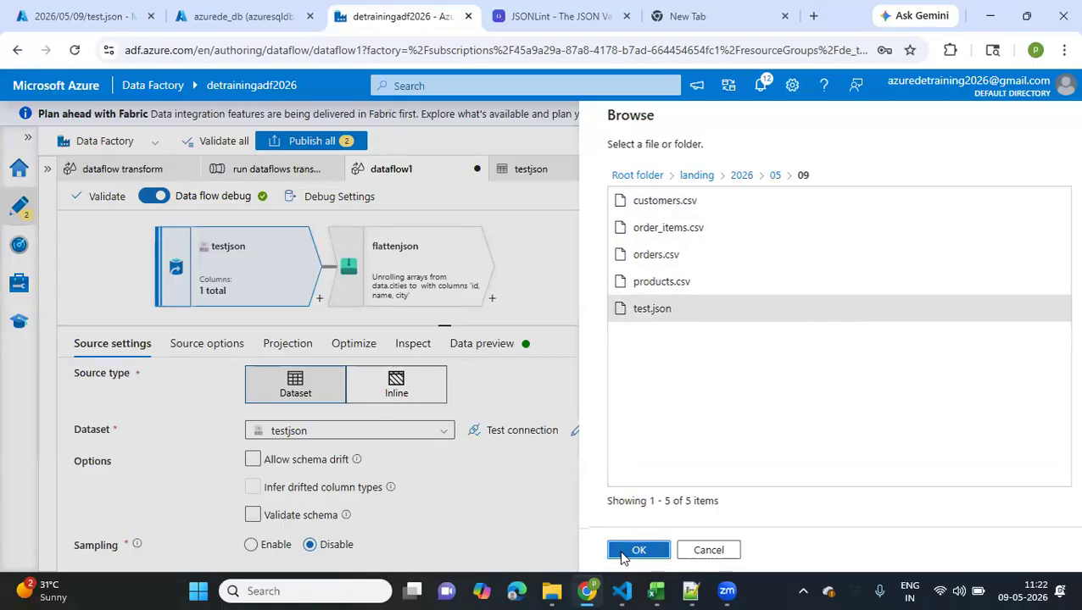
click(627, 553)
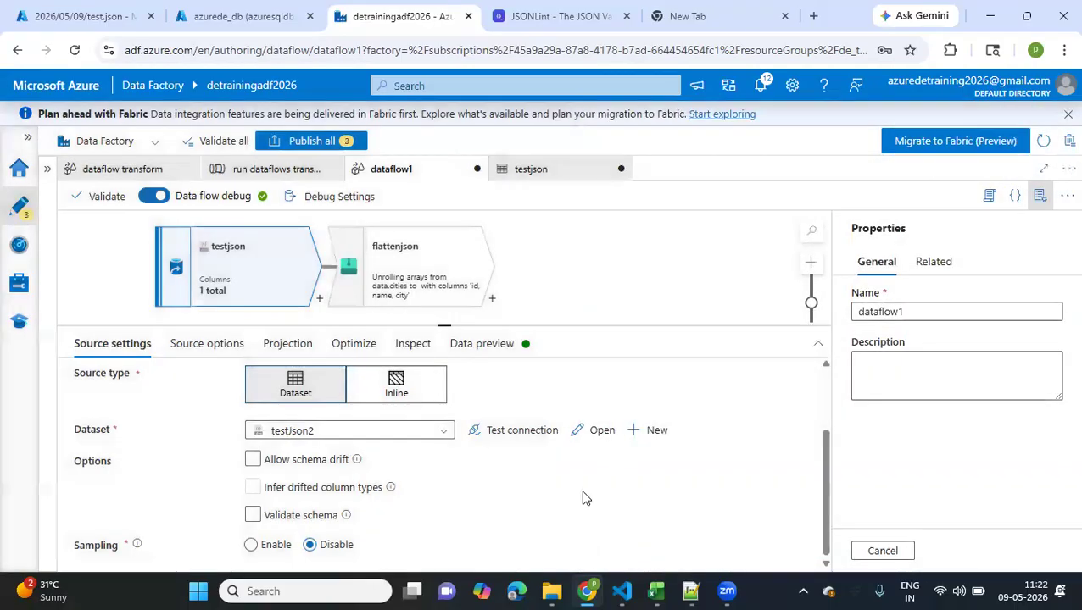
Enable sampling on the testjson source and check its rows limit
scroll(582, 499, up, 2)
scroll(582, 499, down, 2)
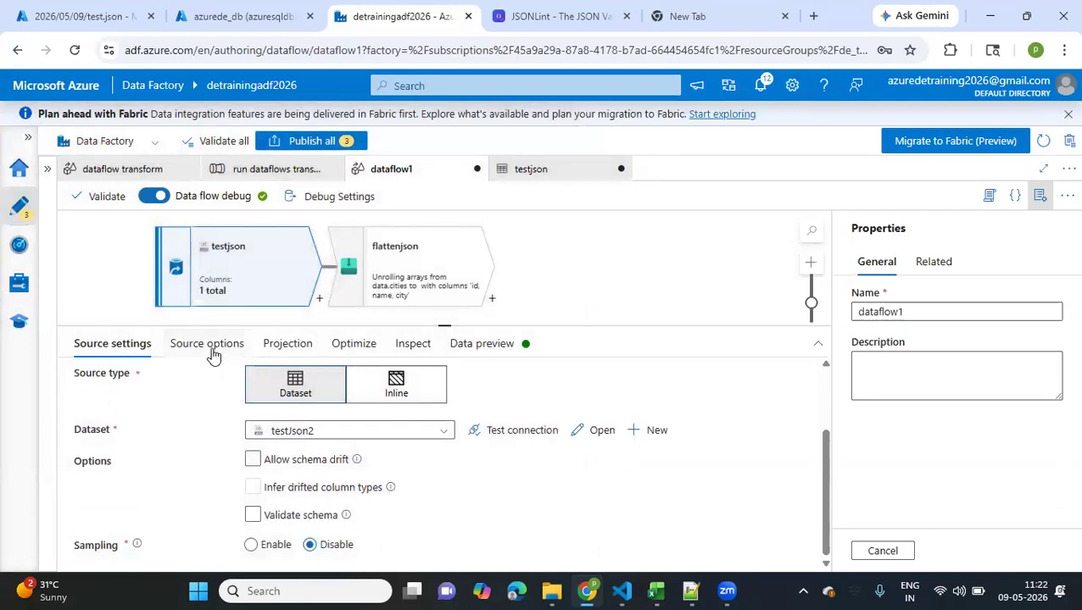
click(251, 545)
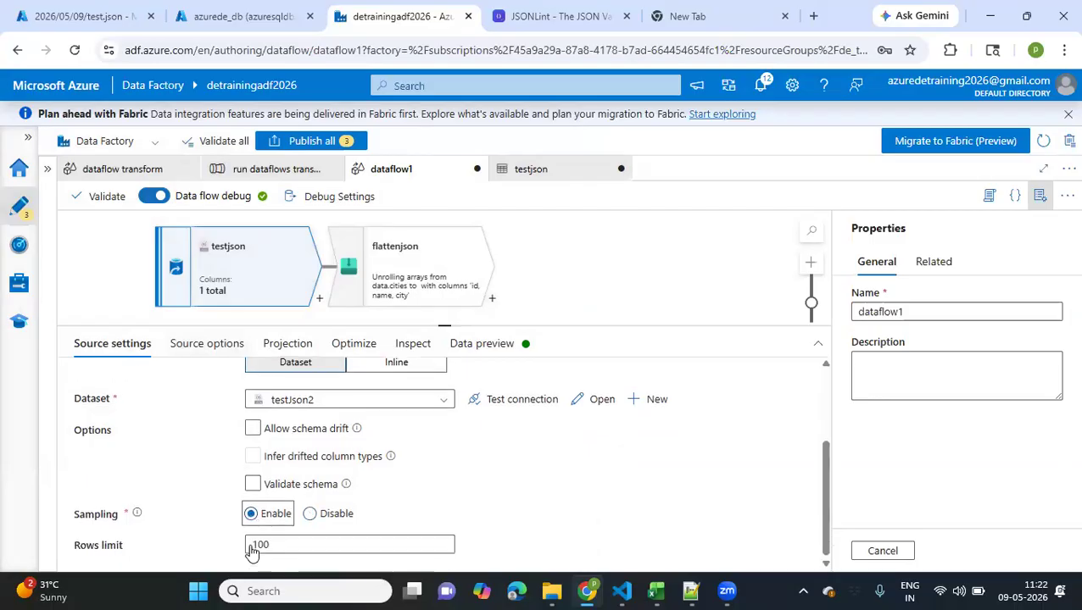
click(192, 343)
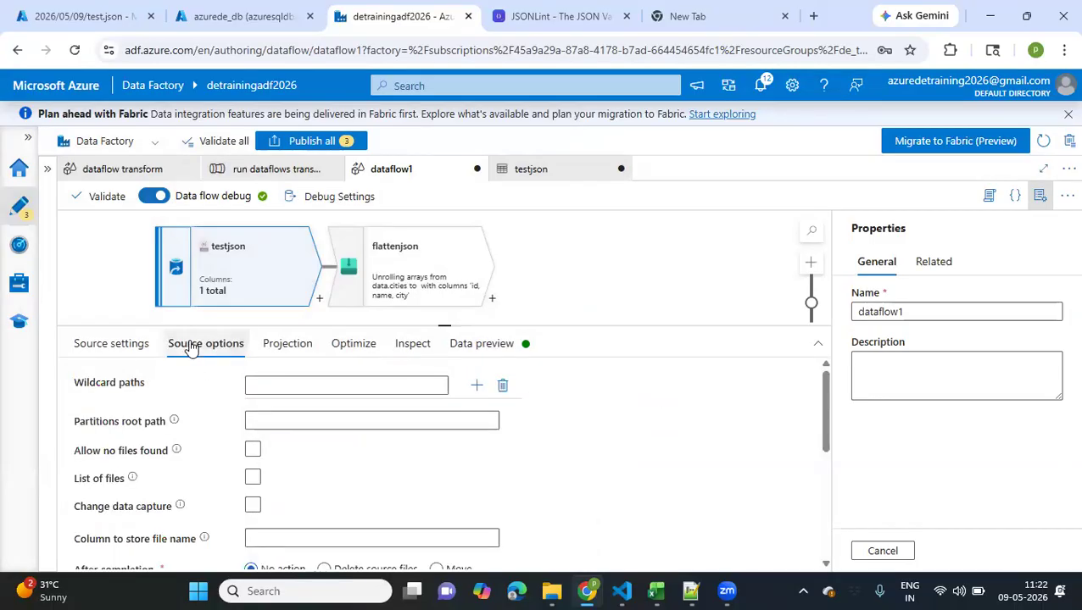
click(131, 342)
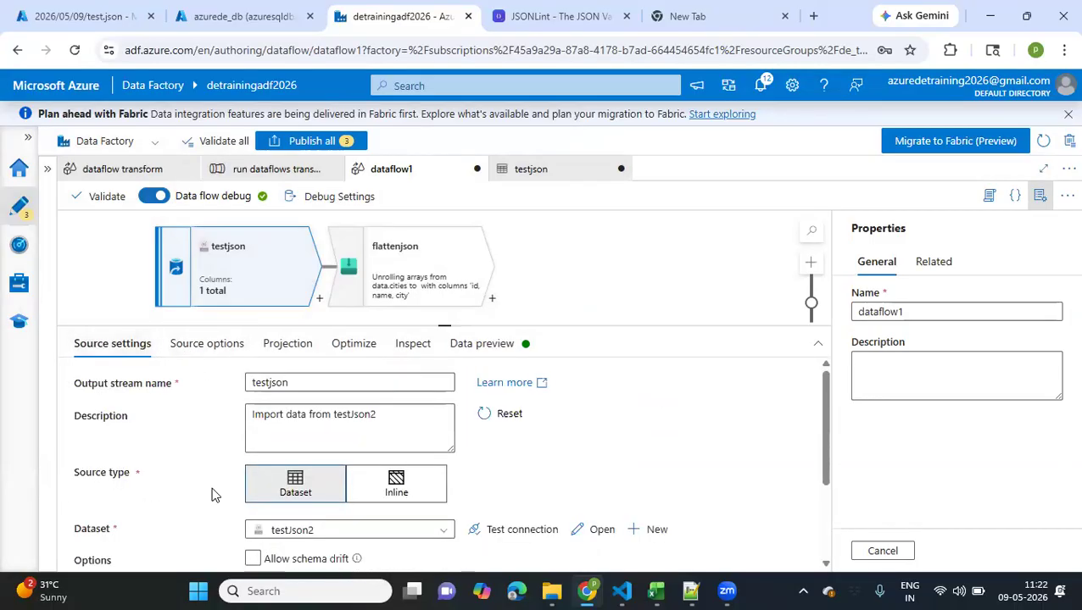
scroll(212, 494, down, 3)
drag(271, 545, 243, 552)
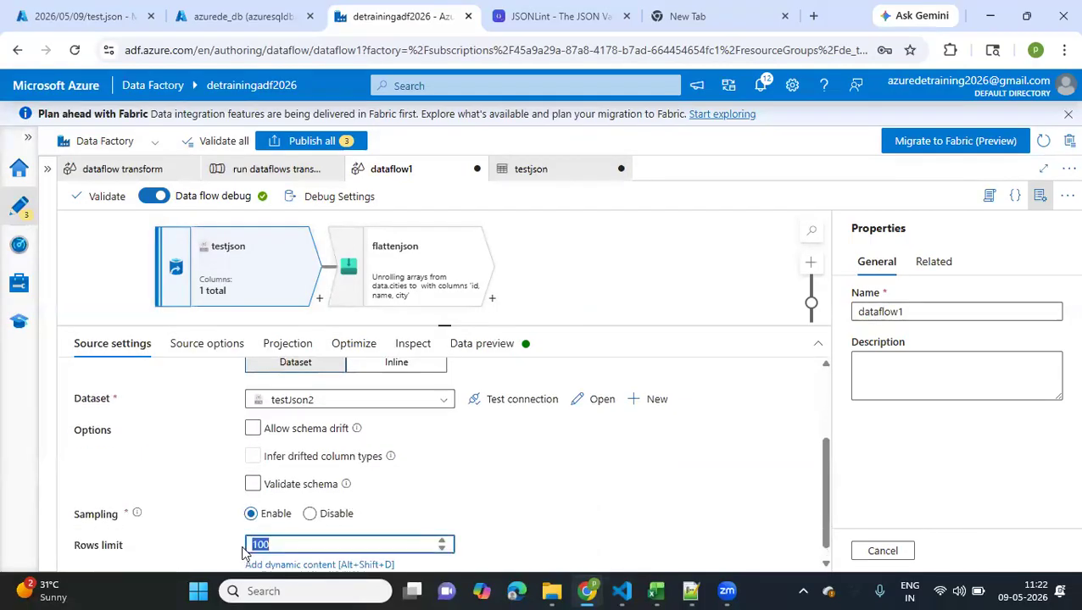
scroll(203, 458, up, 3)
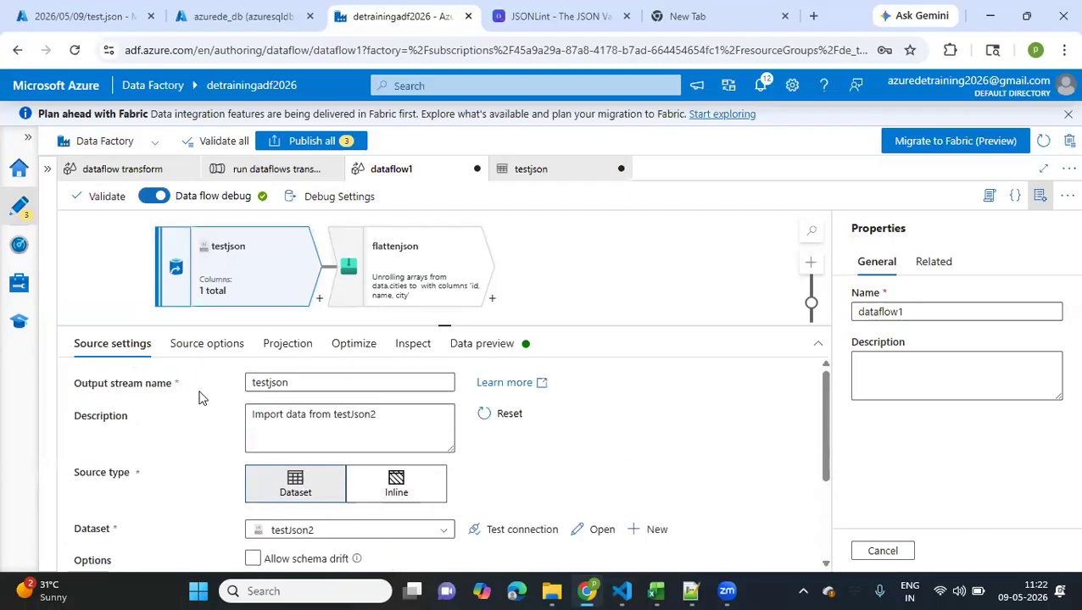
Check the testjson source's projection and JSON settings, keeping Single document as the document form
click(196, 349)
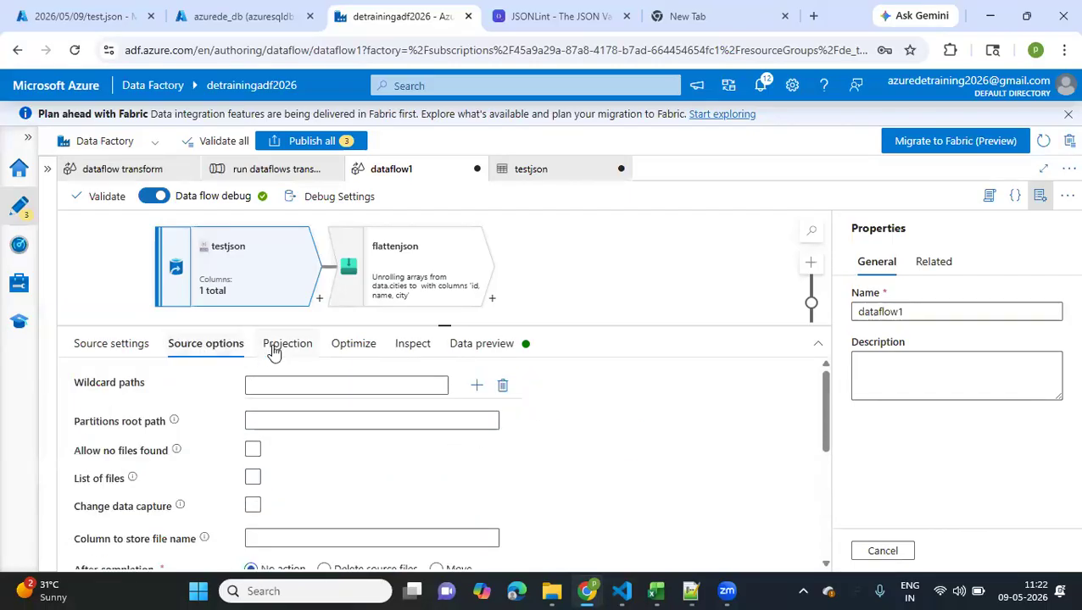
click(273, 351)
click(215, 347)
scroll(204, 466, down, 5)
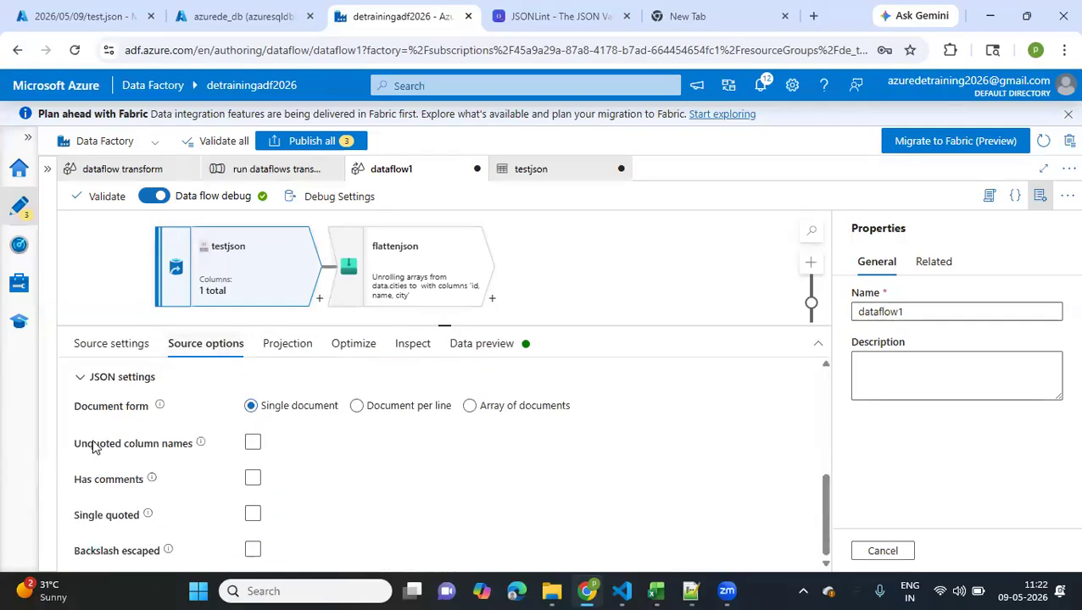
click(253, 405)
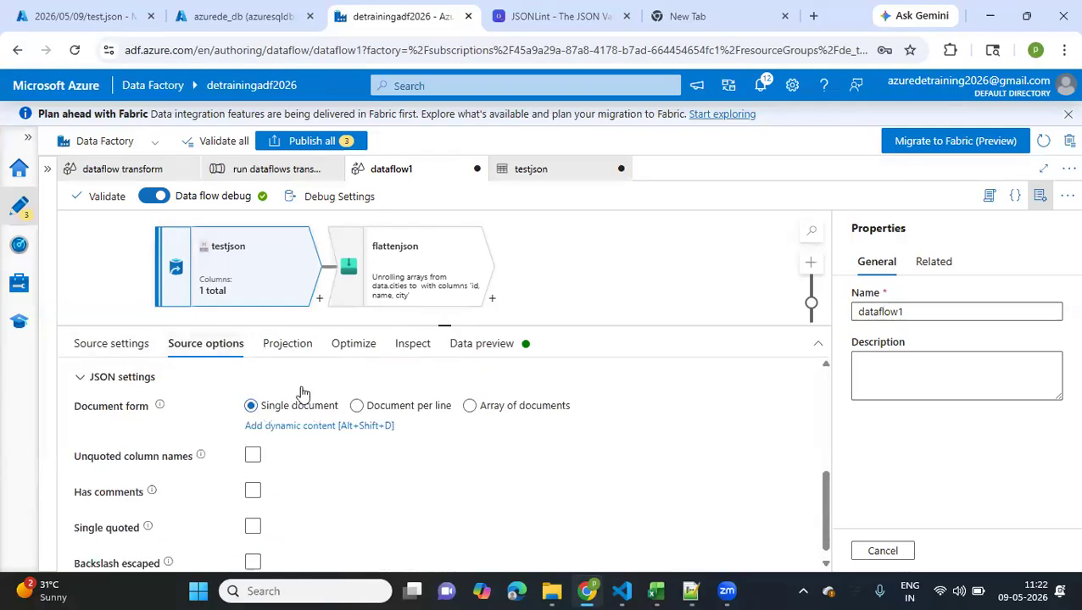
Expand the data and cities columns in the testjson source's projection to examine their nested fields
click(273, 351)
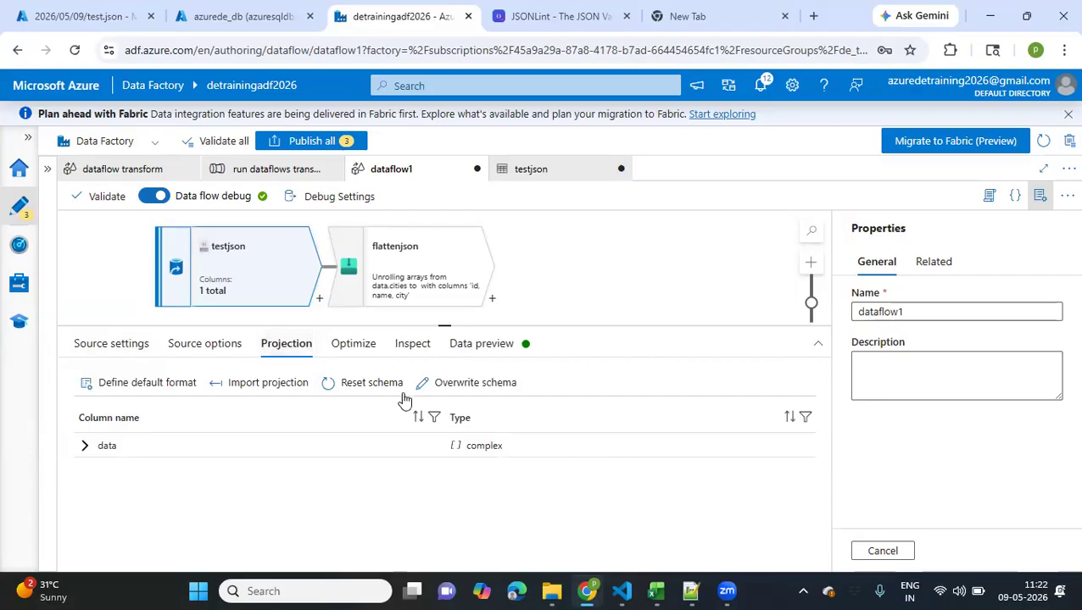
click(84, 447)
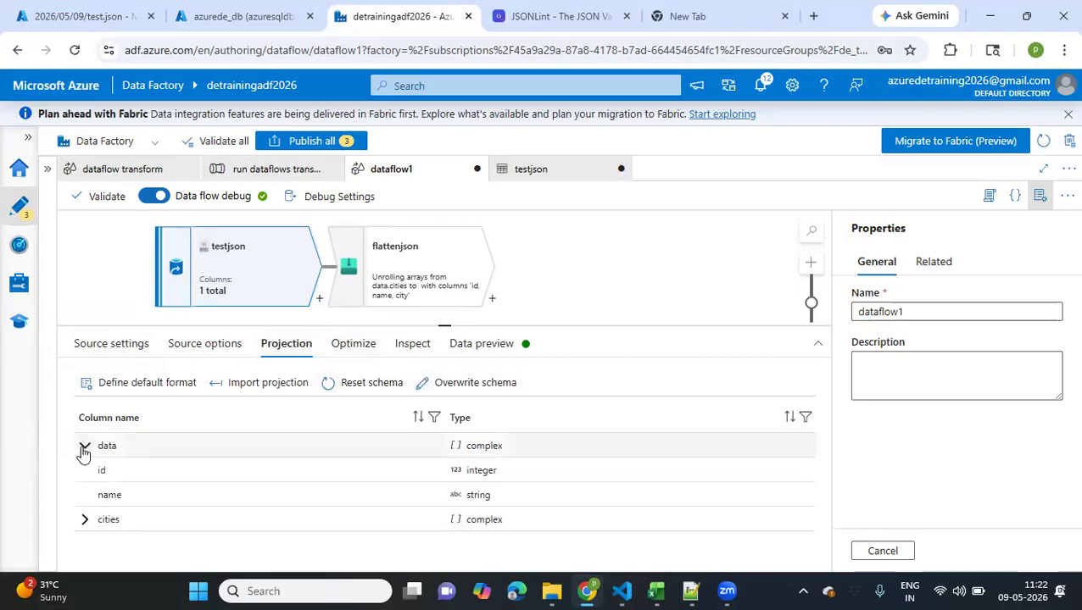
click(85, 521)
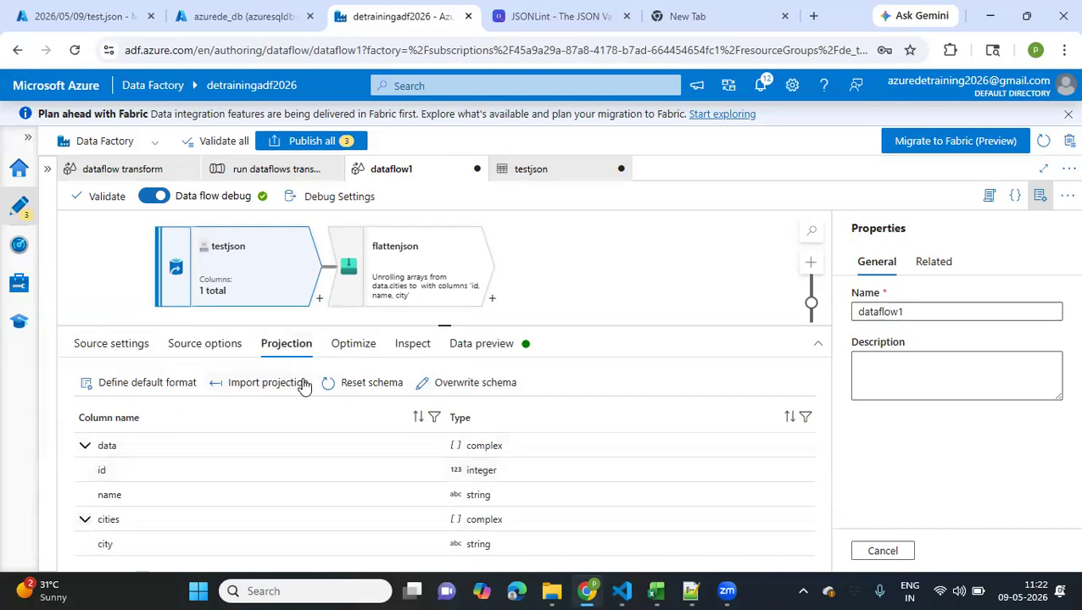
Refresh the testjson source's data preview and expand the data array to check its elements
click(353, 349)
click(411, 350)
click(502, 350)
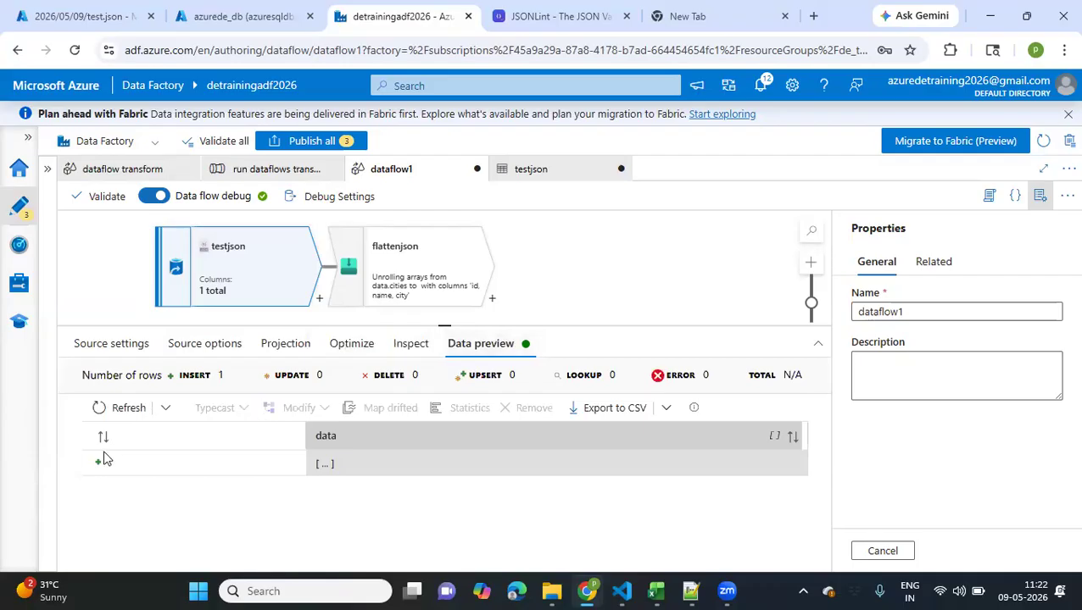
click(100, 406)
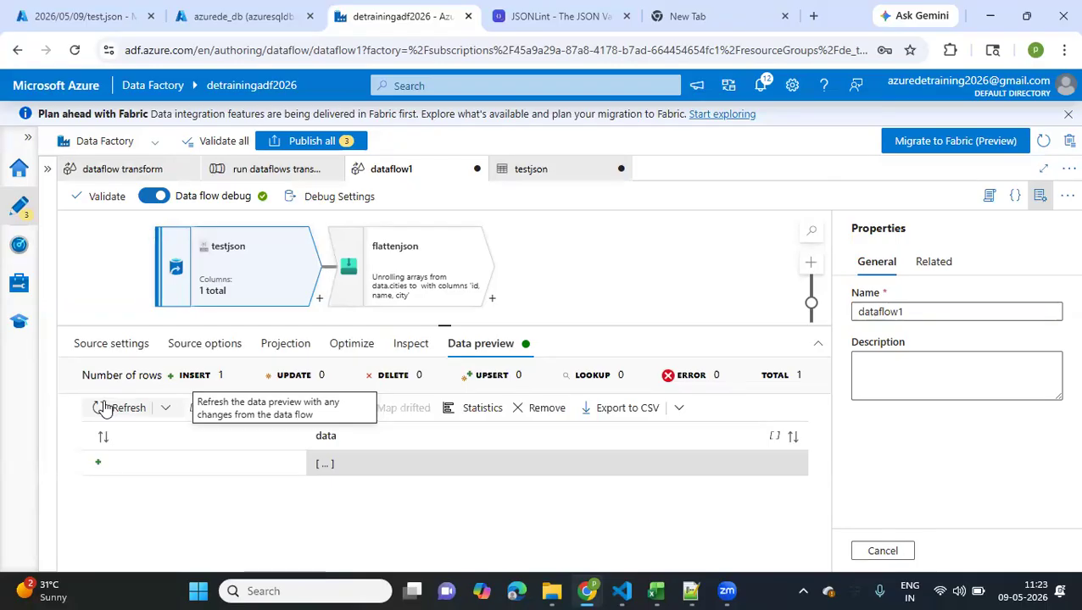
click(104, 408)
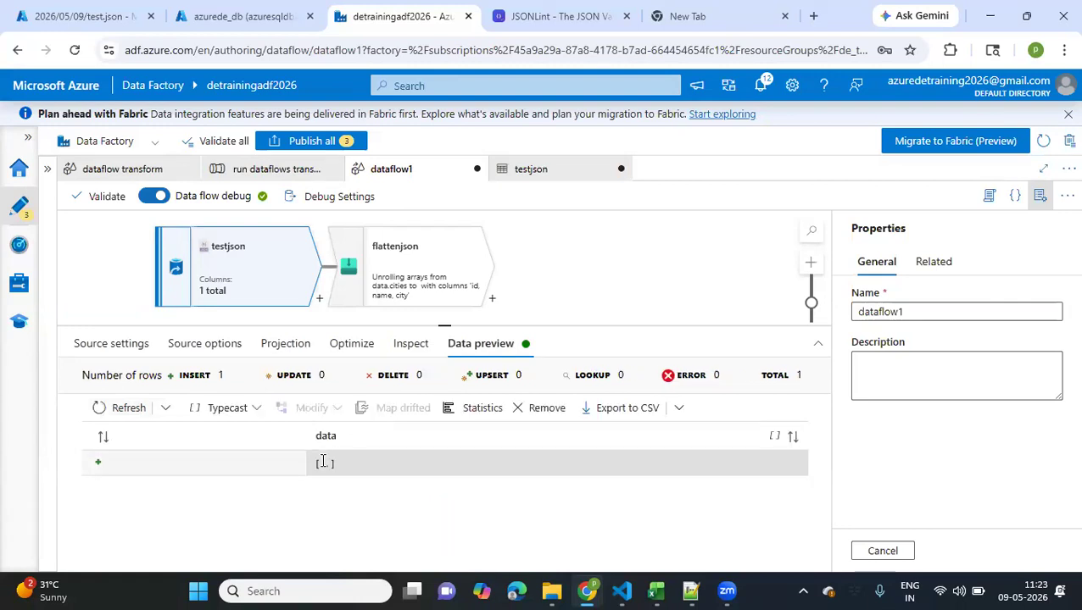
click(322, 465)
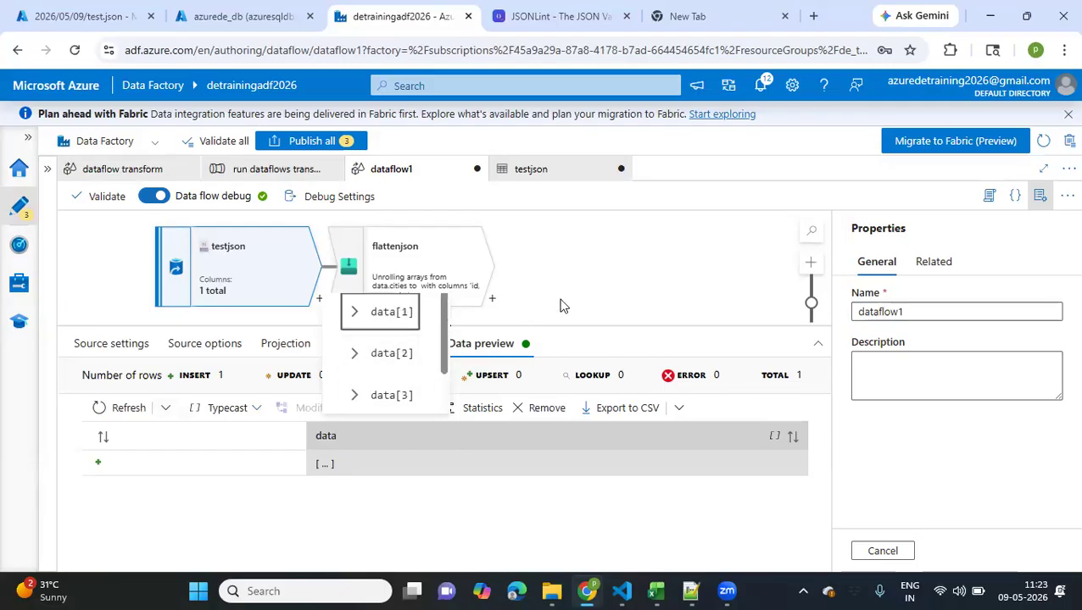
Refresh the flattenjson transformation's data preview and examine the flattened id, name and city rows
click(459, 282)
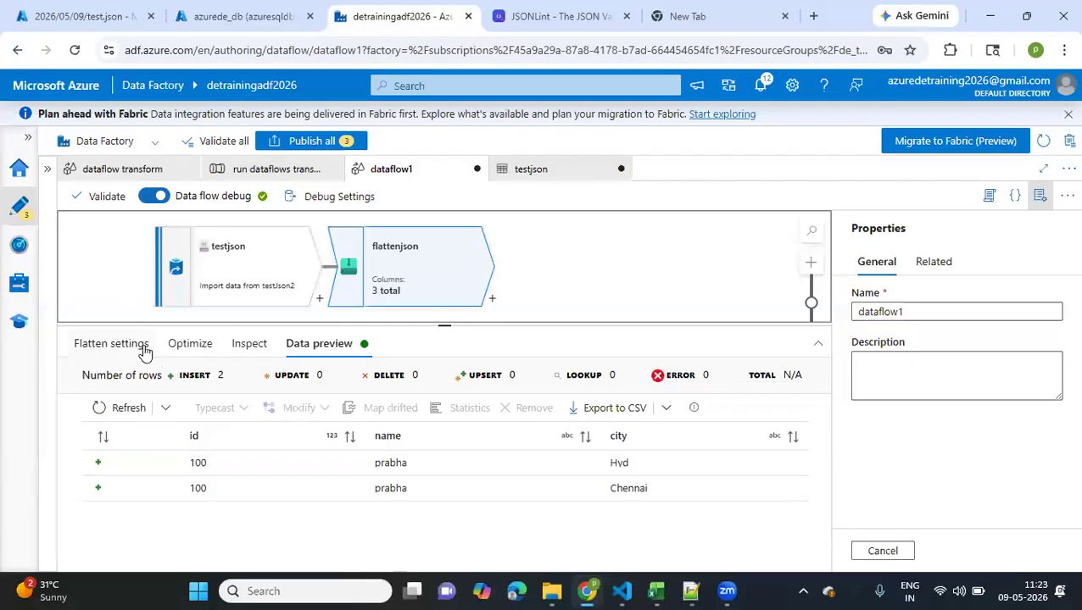
click(102, 408)
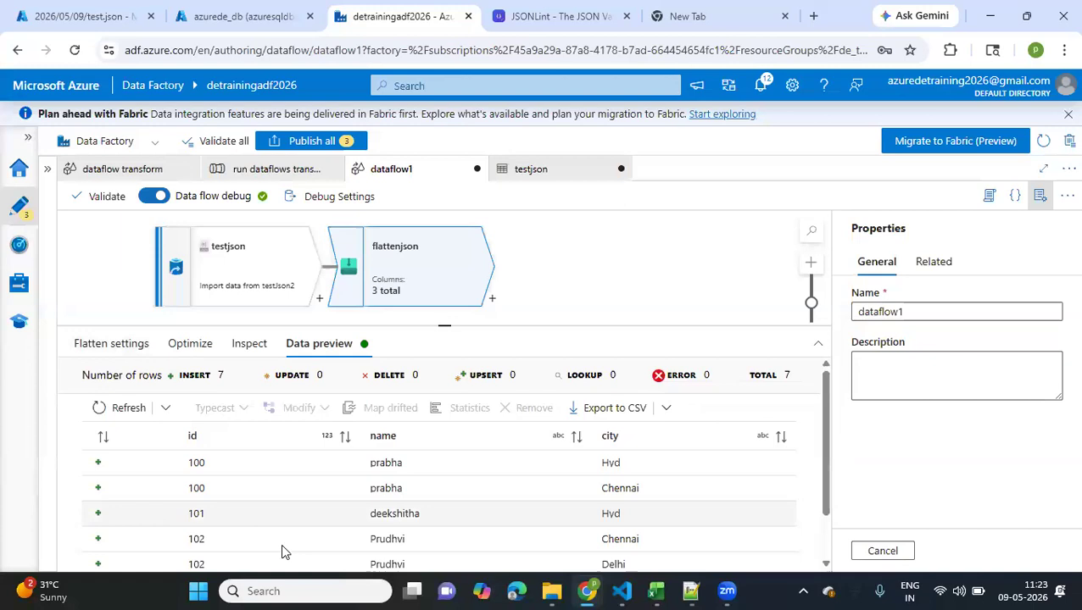
scroll(281, 543, down, 1)
scroll(282, 551, down, 1)
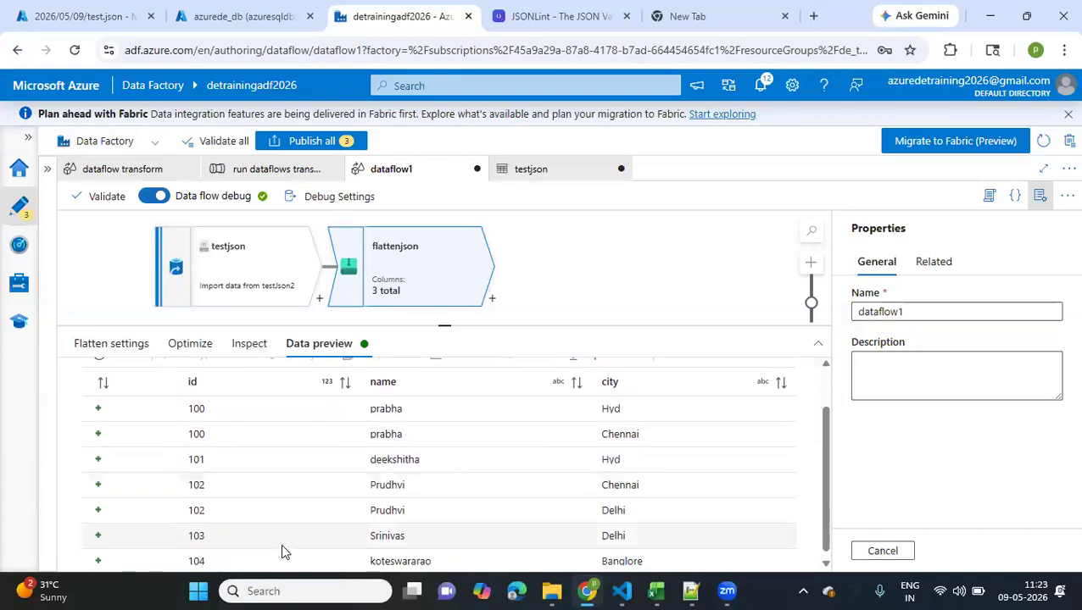
scroll(283, 551, up, 1)
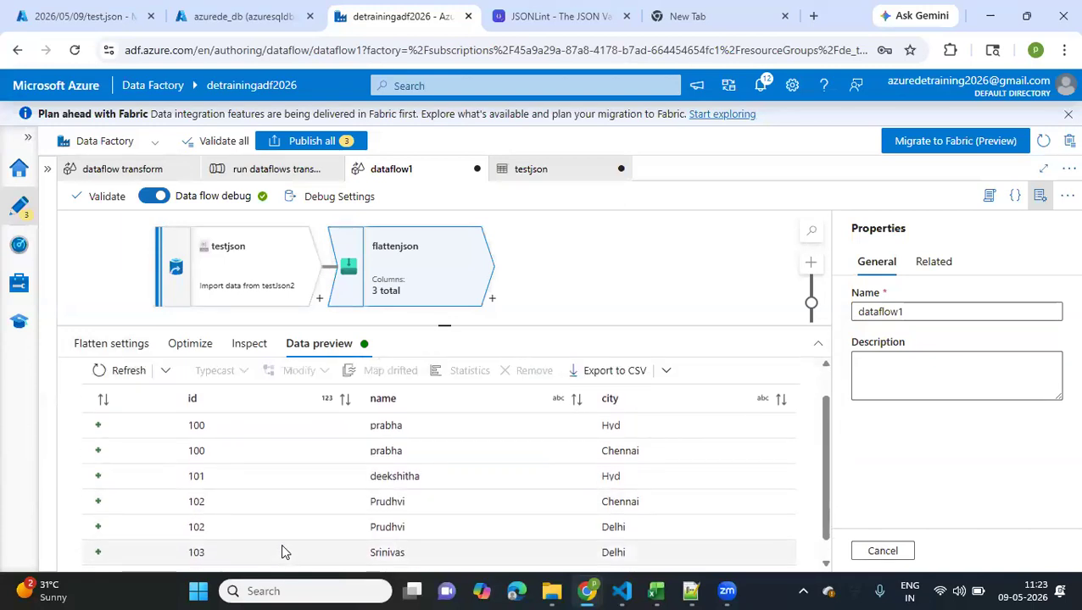
scroll(398, 484, up, 1)
scroll(536, 444, down, 1)
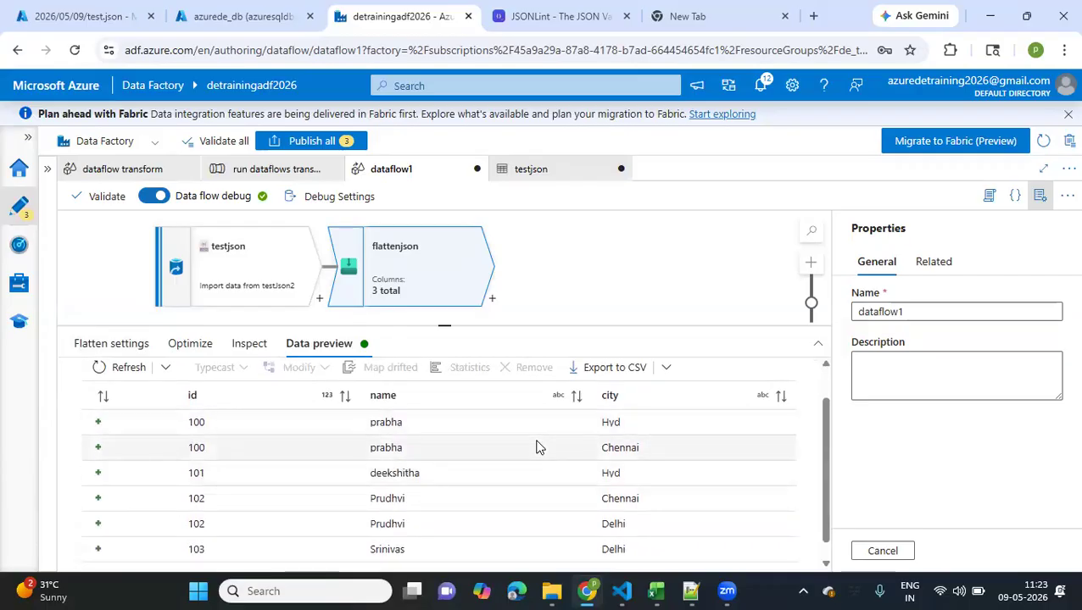
scroll(535, 444, down, 1)
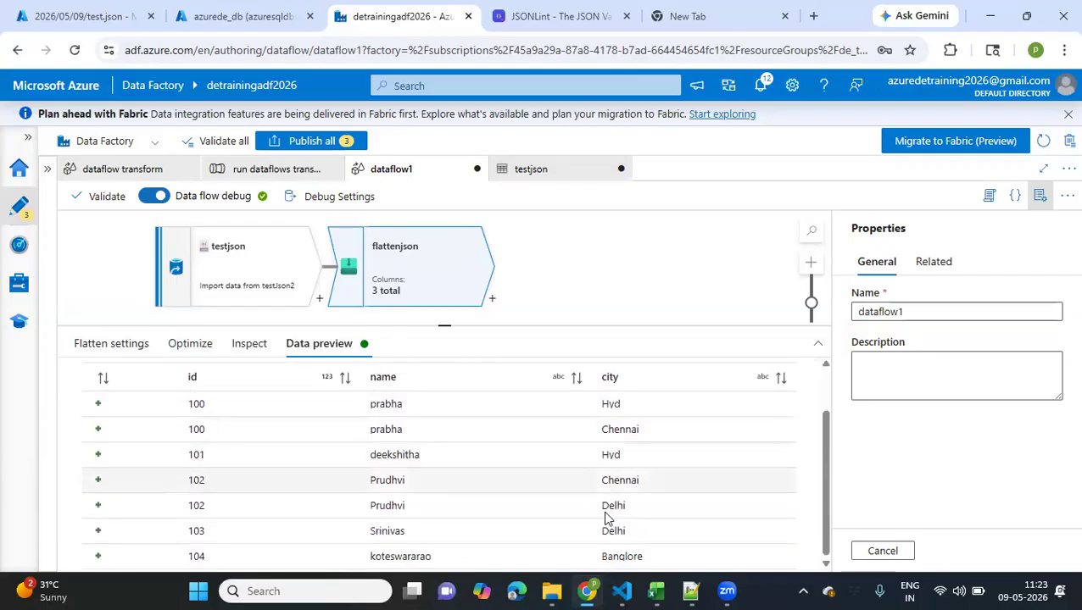
drag(614, 481, 626, 507)
drag(369, 405, 404, 429)
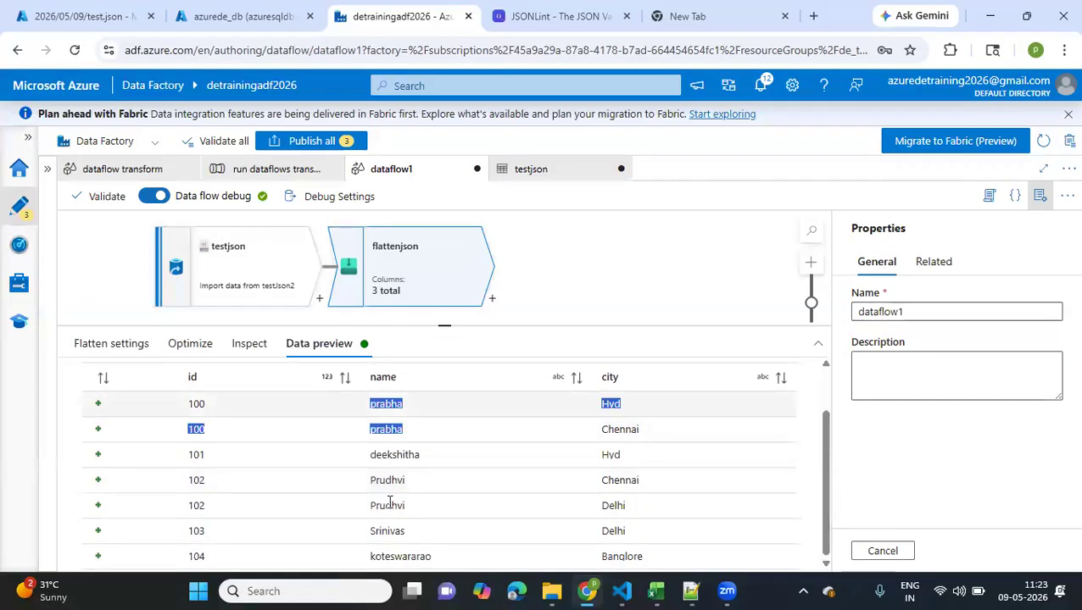
scroll(393, 516, up, 1)
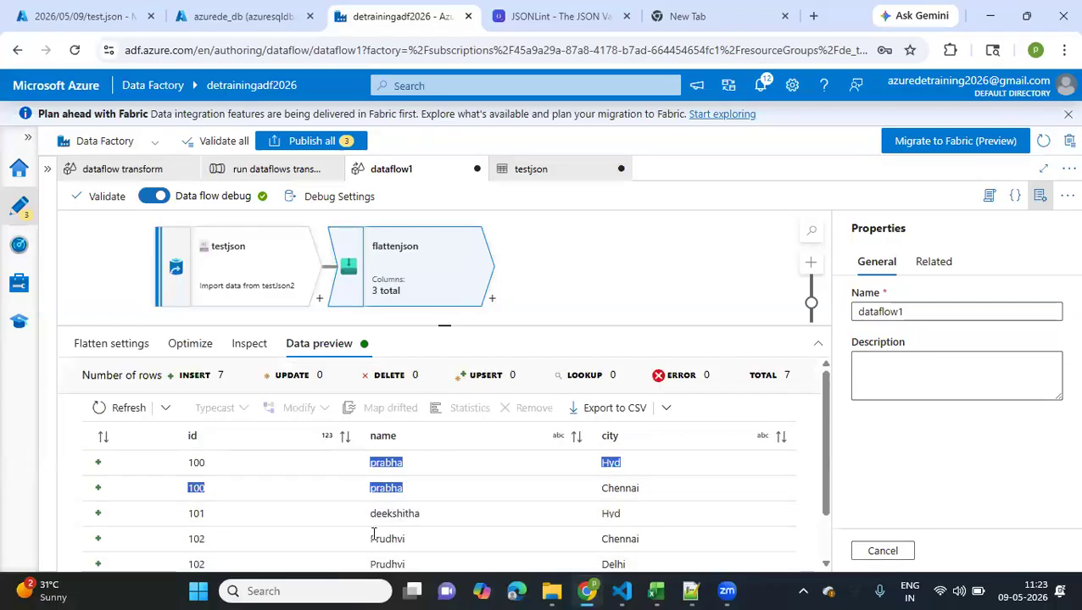
scroll(373, 533, down, 1)
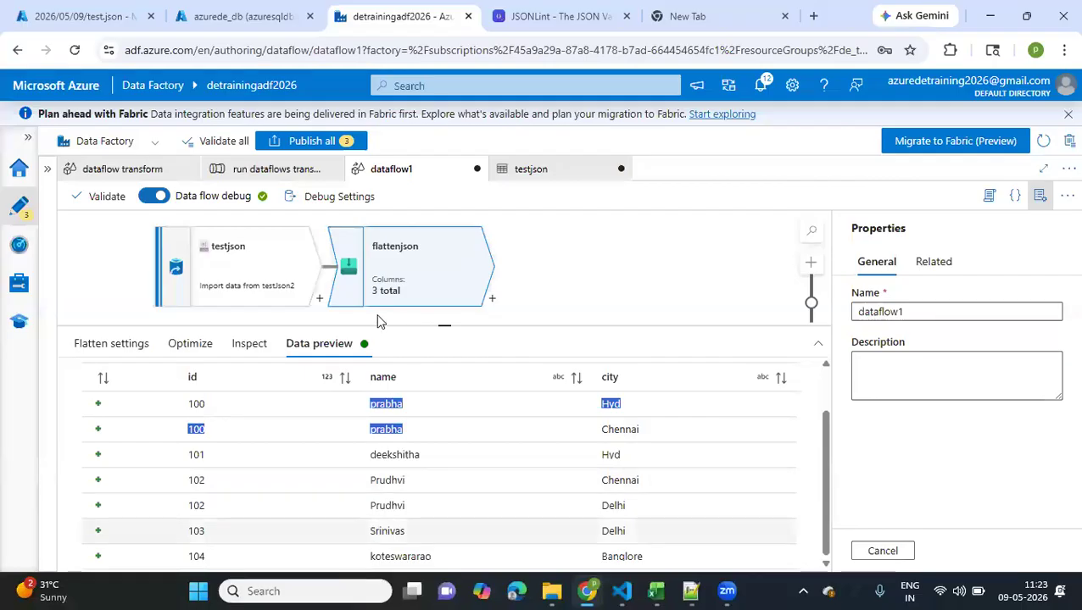
Review the flattenjson transformation's unroll settings and input column mappings
click(108, 346)
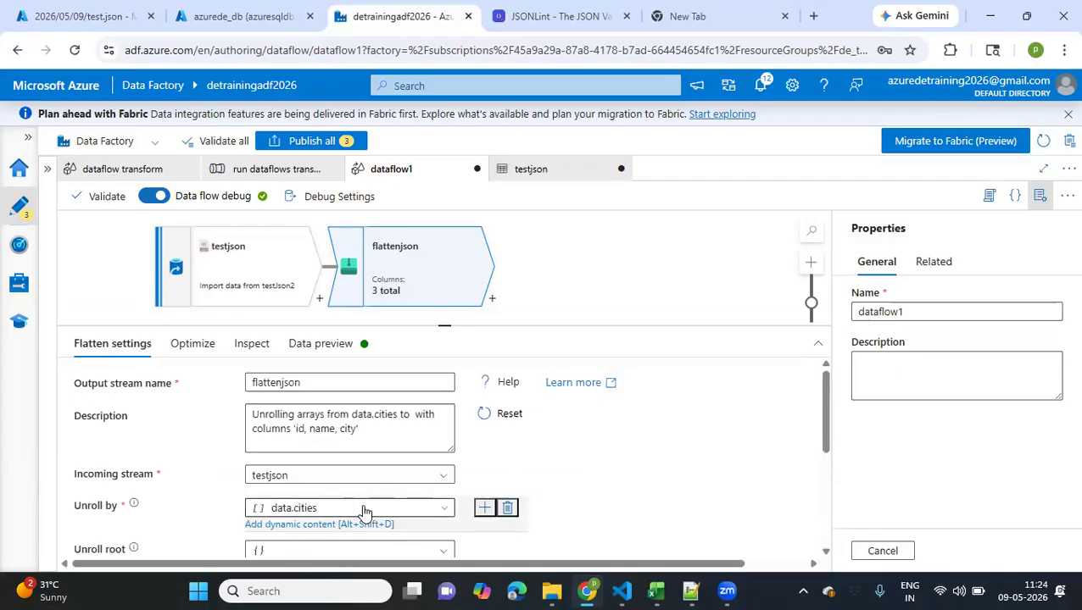
scroll(280, 446, down, 2)
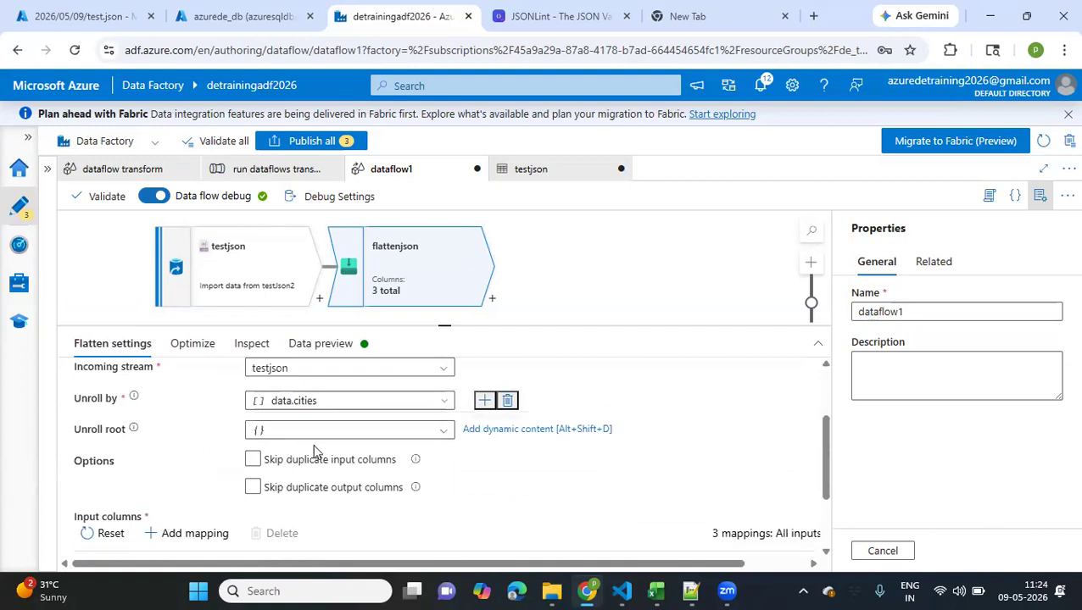
scroll(369, 512, down, 2)
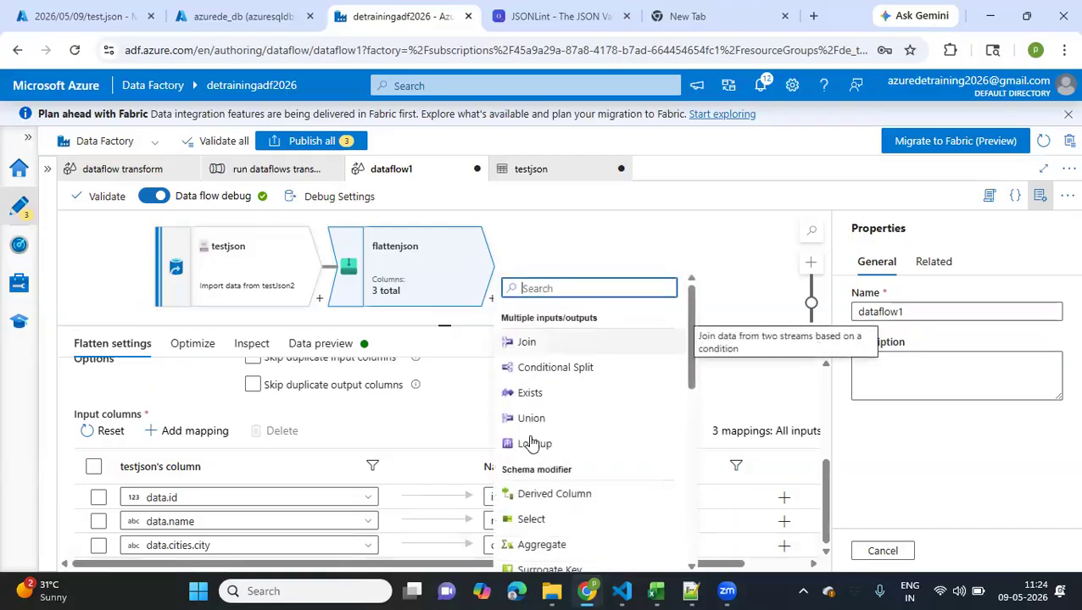
Add a sink after the flattenjson transformation and name its output stream jsontbl
scroll(531, 442, down, 1)
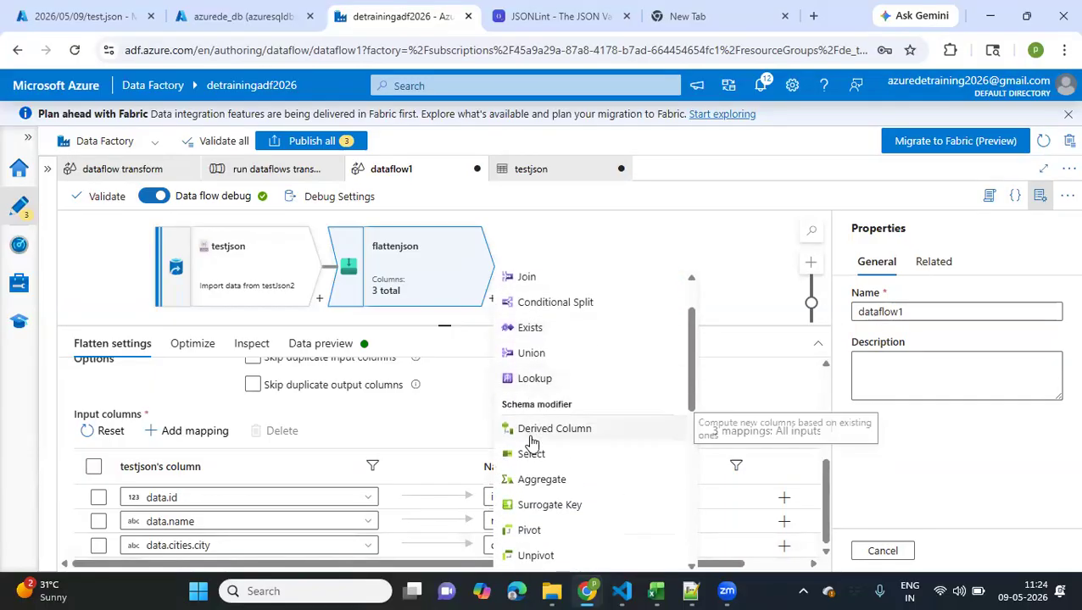
scroll(531, 442, up, 1)
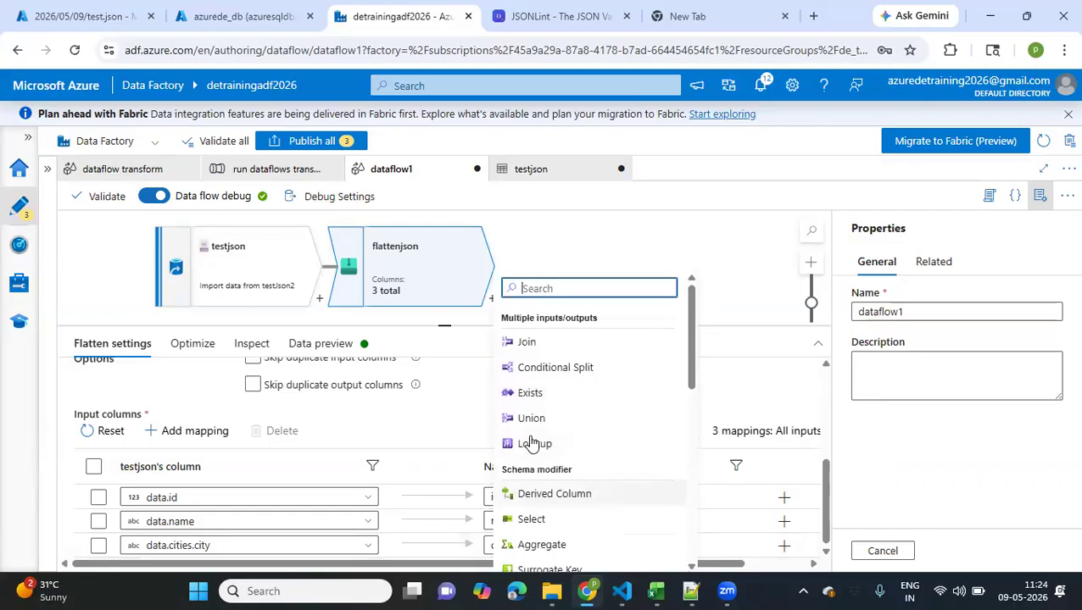
text(s)
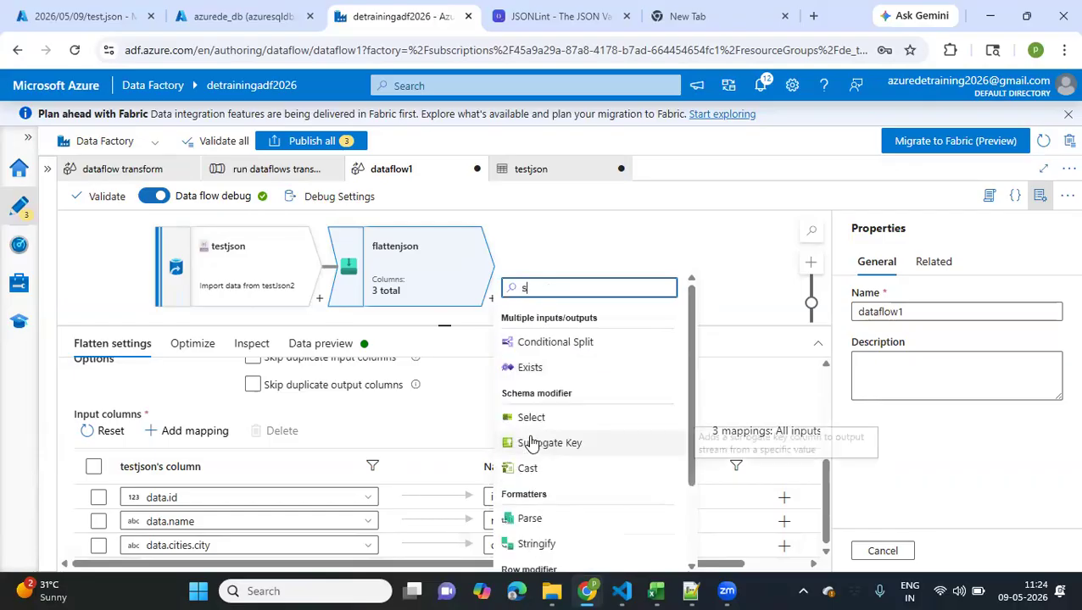
text(ink)
click(595, 344)
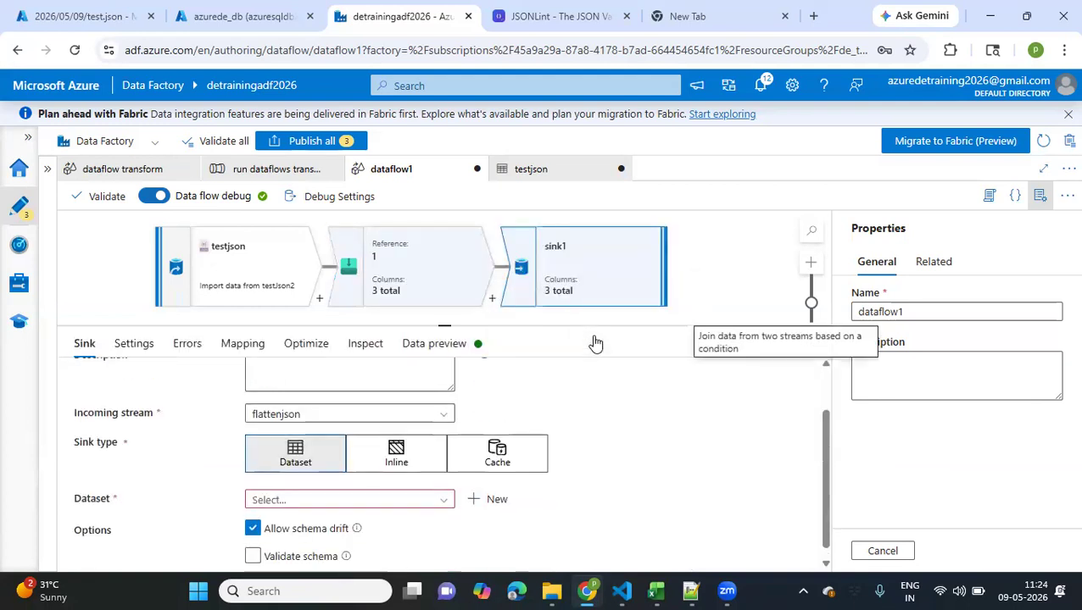
text(jsontbl)
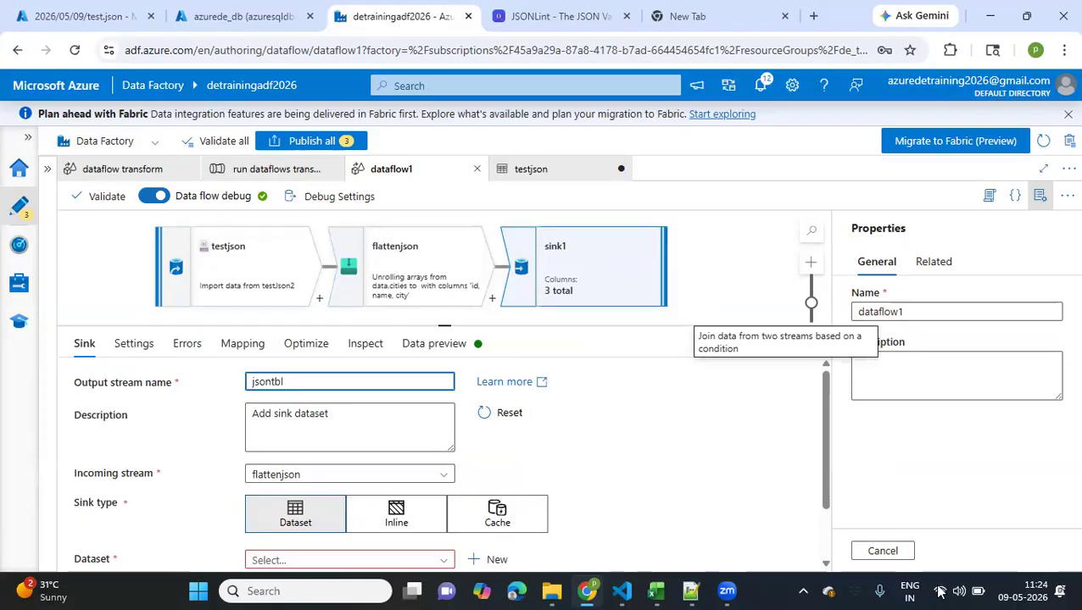
click(876, 291)
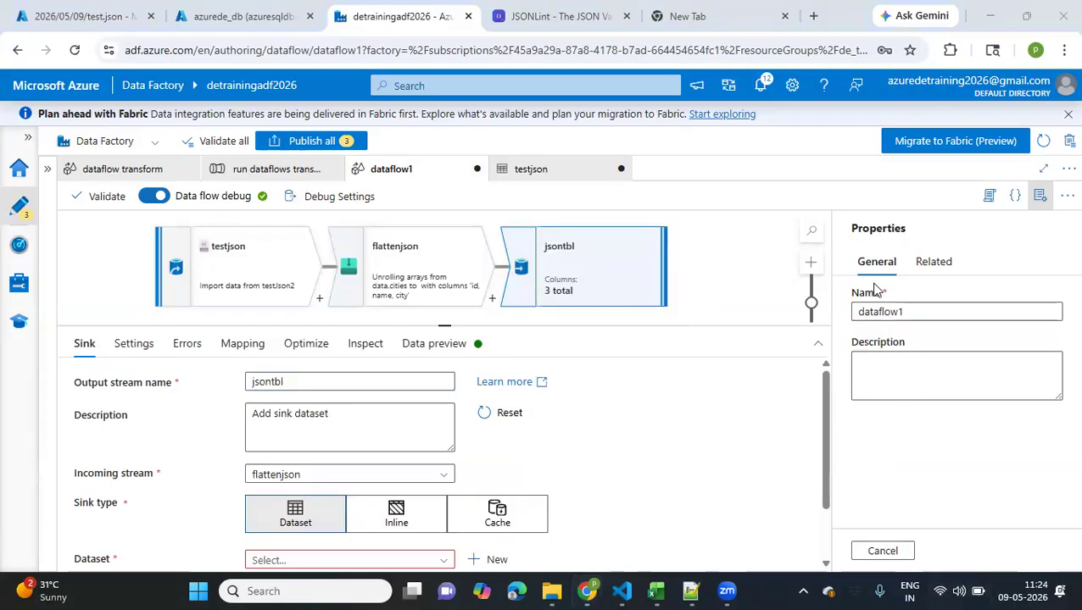
key(super+a)
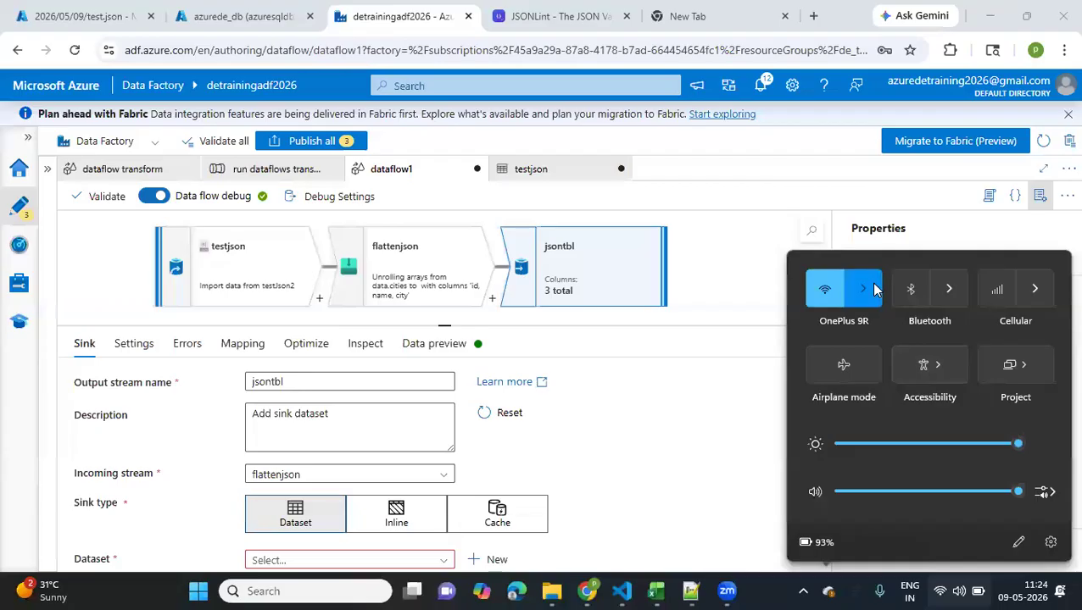
click(875, 291)
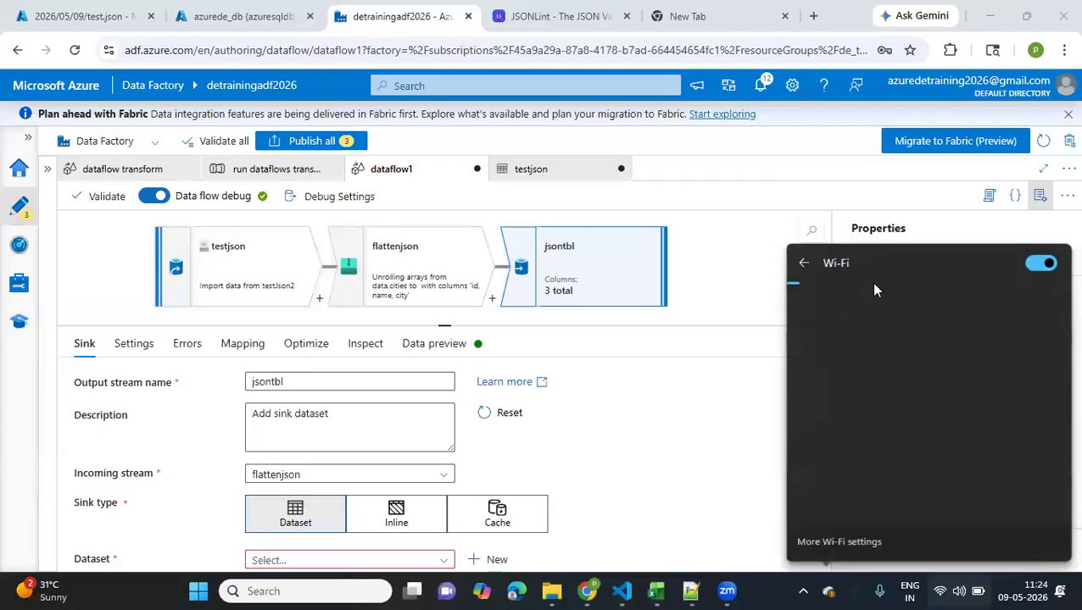
click(560, 437)
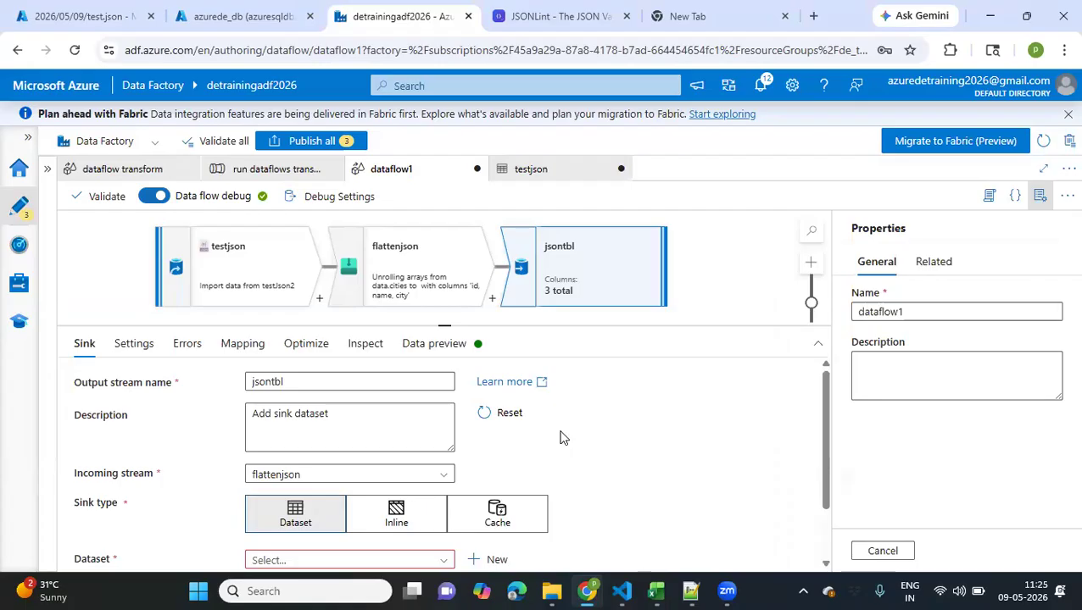
key(XF86AudioRaiseVolume)
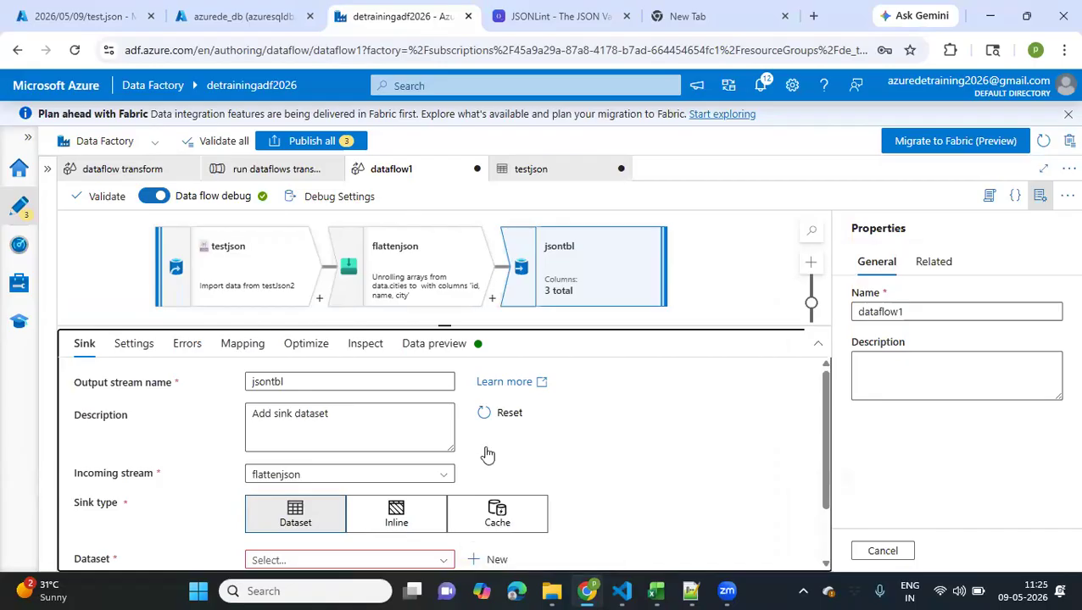
Start a new dataset for the jsontbl sink with Azure SQL Database as the data store
scroll(428, 489, down, 1)
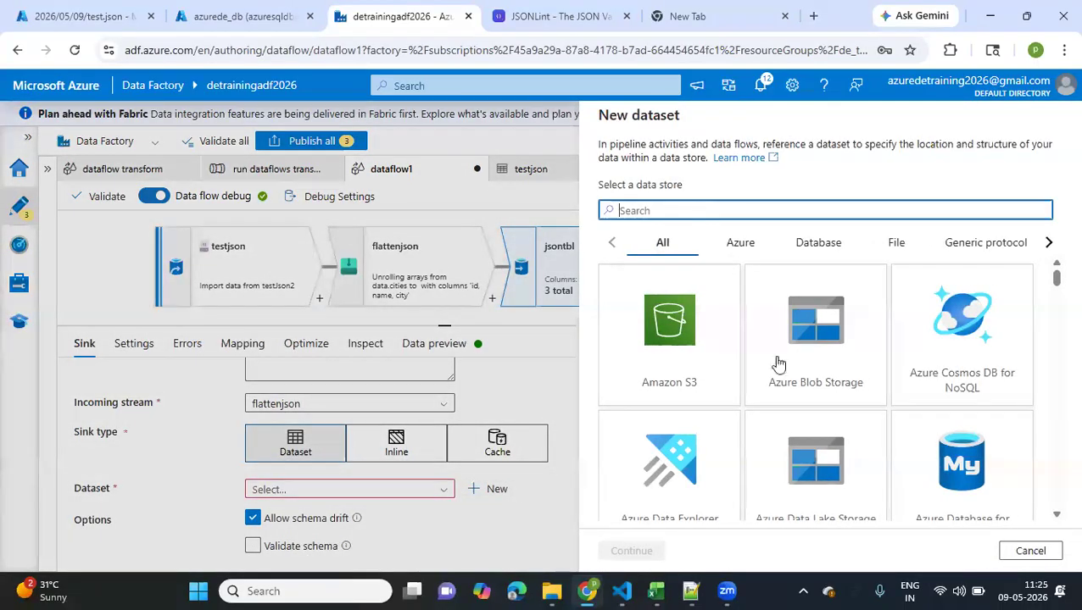
text(azure)
scroll(683, 383, down, 3)
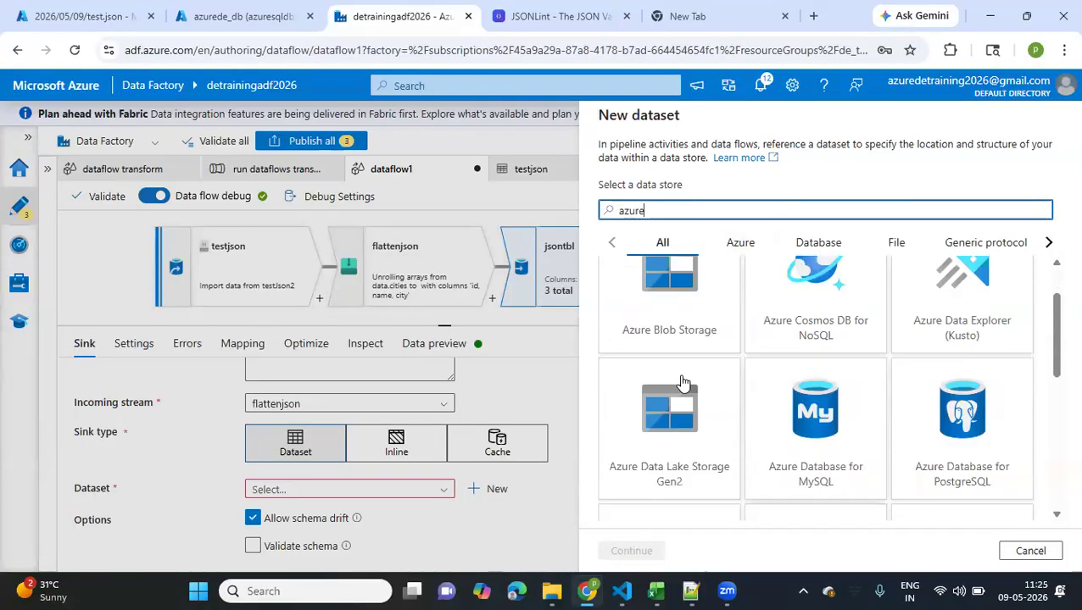
click(682, 383)
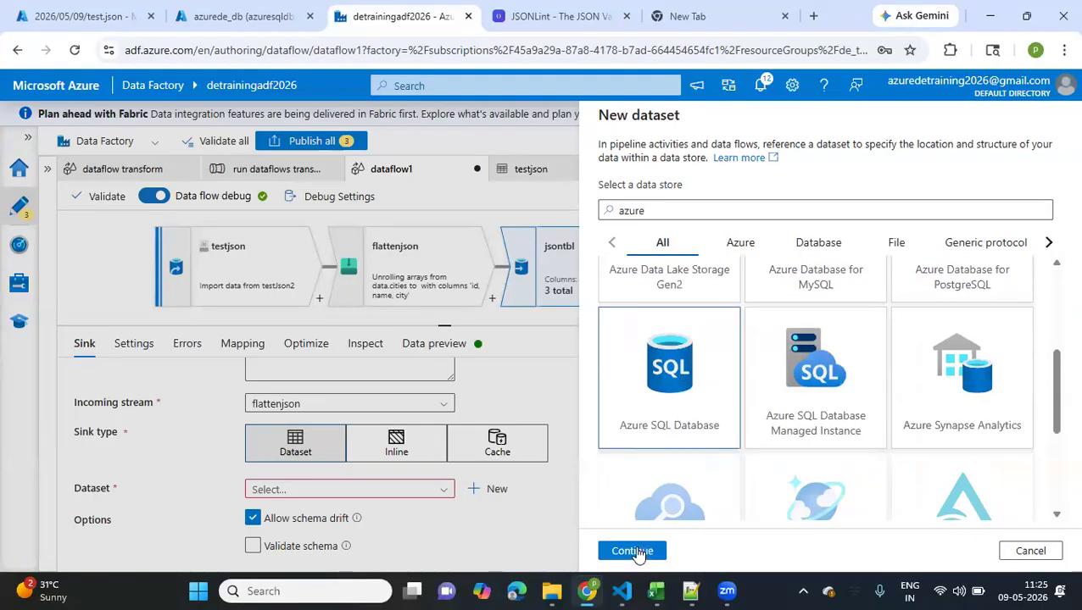
click(632, 551)
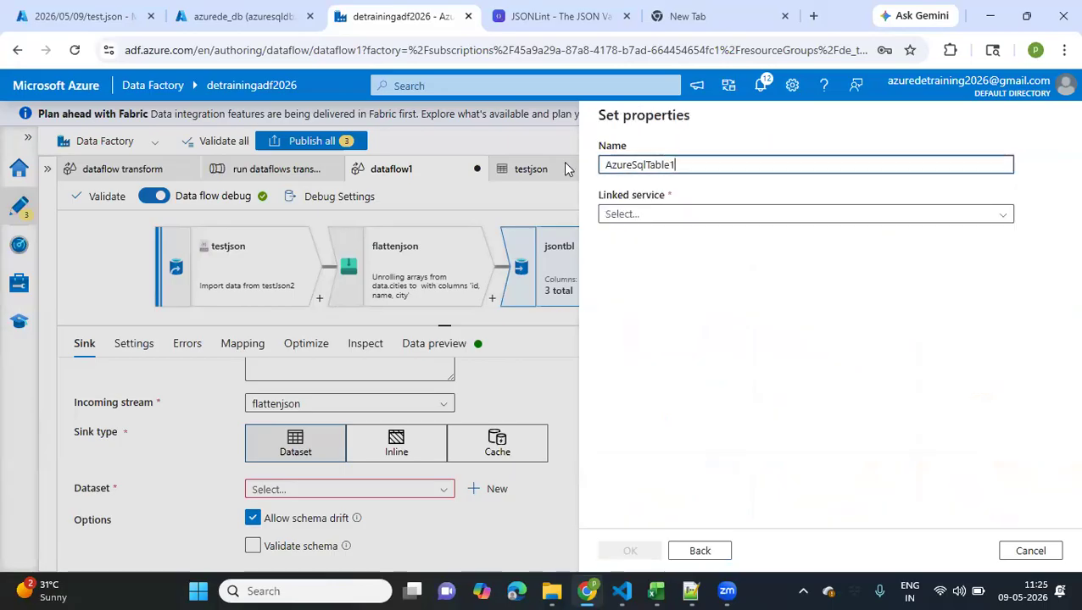
Name the new dataset json_tbl, use the AzureSqlDatabase linked service, enable manual table entry, and create it without importing a schema
text(json_tbl)
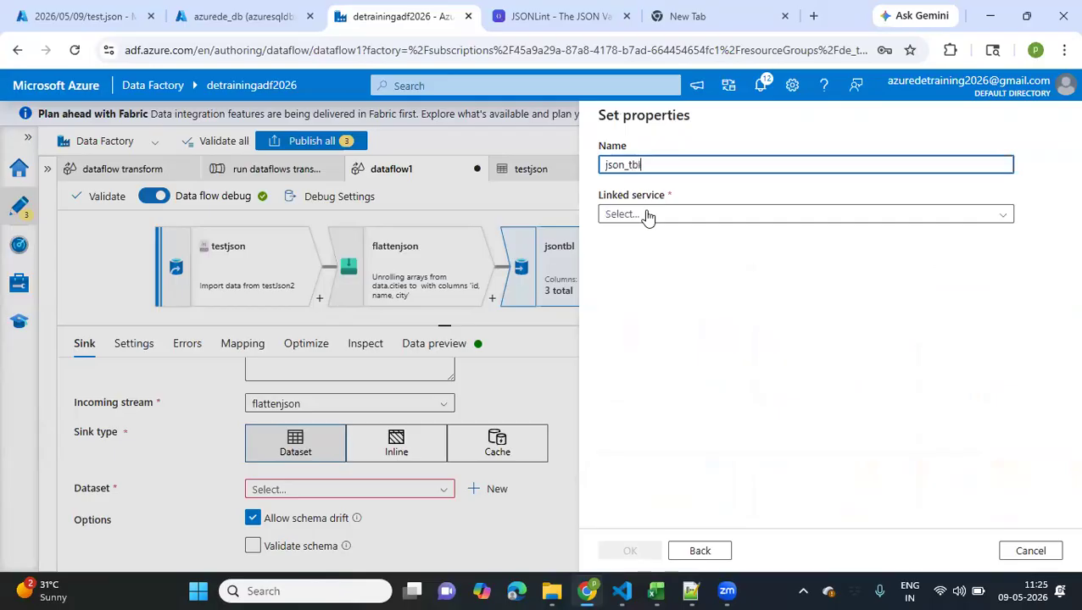
click(647, 217)
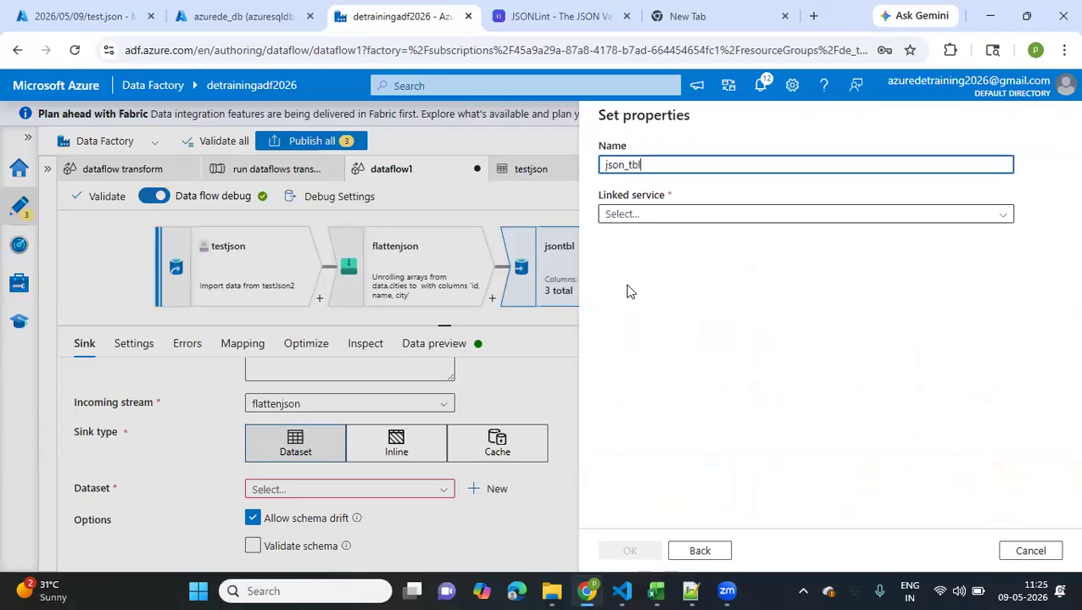
click(657, 290)
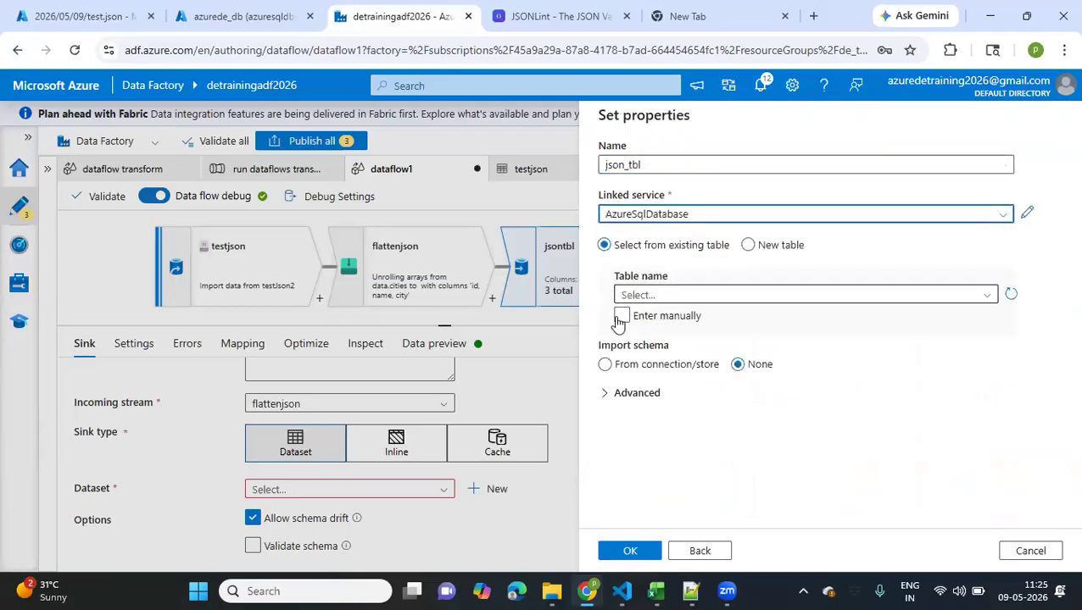
click(666, 315)
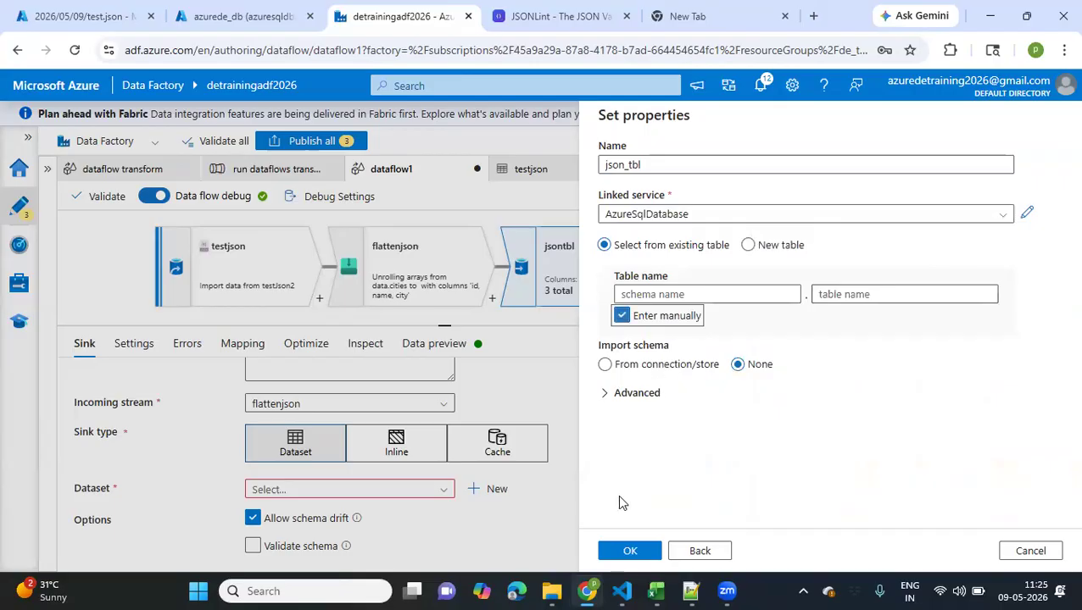
click(627, 553)
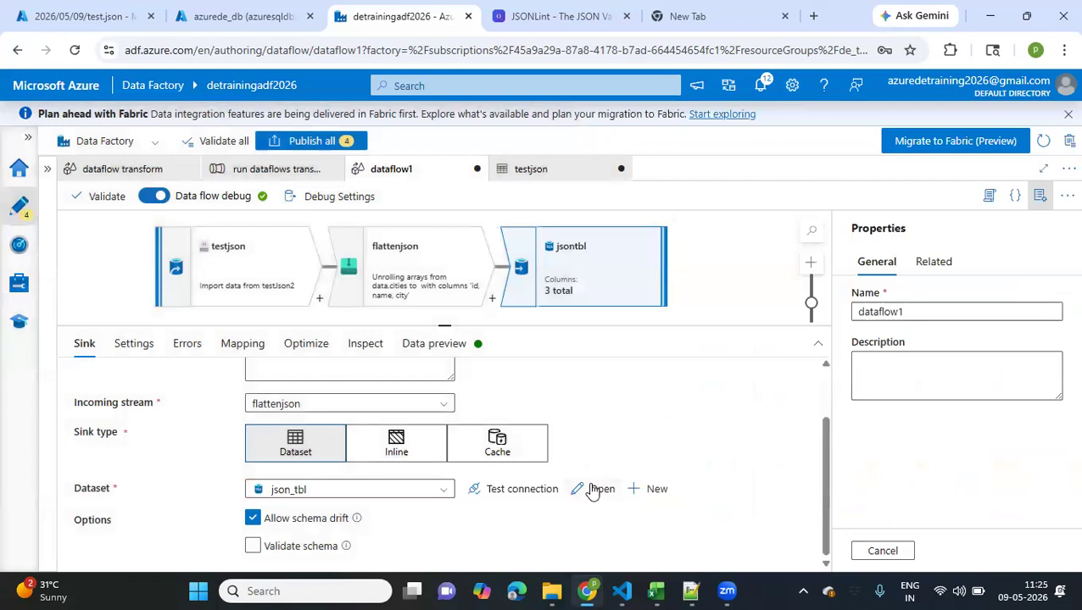
Open the json_tbl dataset and manually set its table to schema dbo and table name json_tbl
click(594, 490)
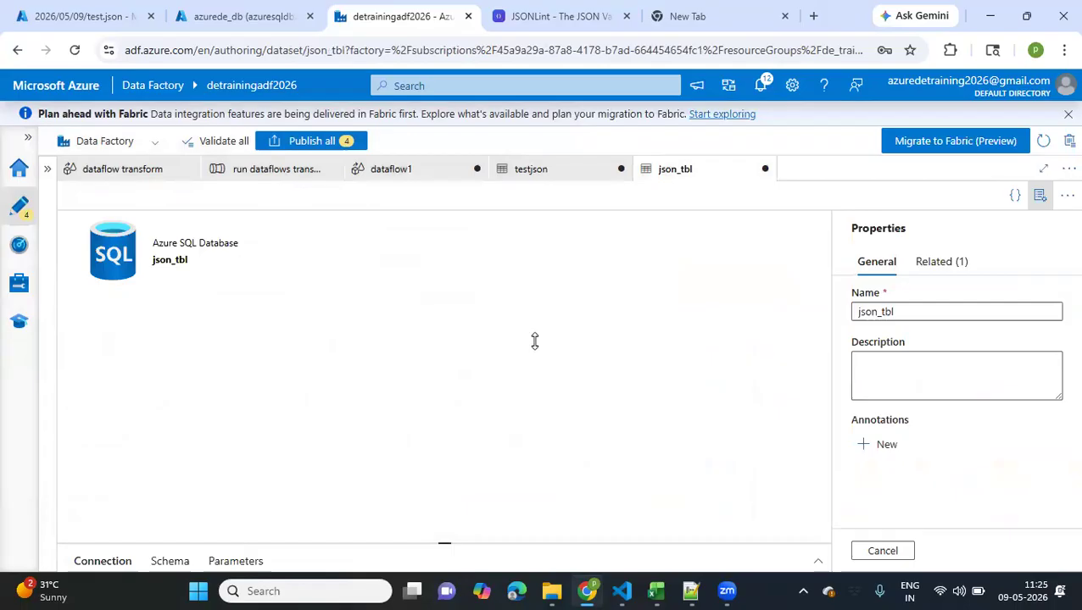
click(253, 452)
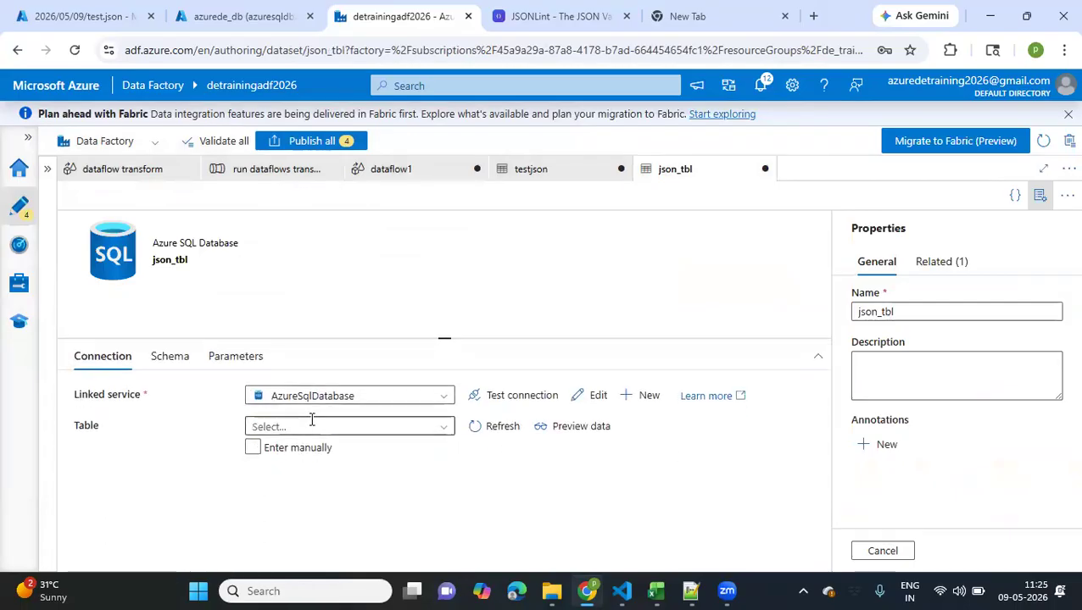
click(311, 424)
text(dbo)
click(518, 426)
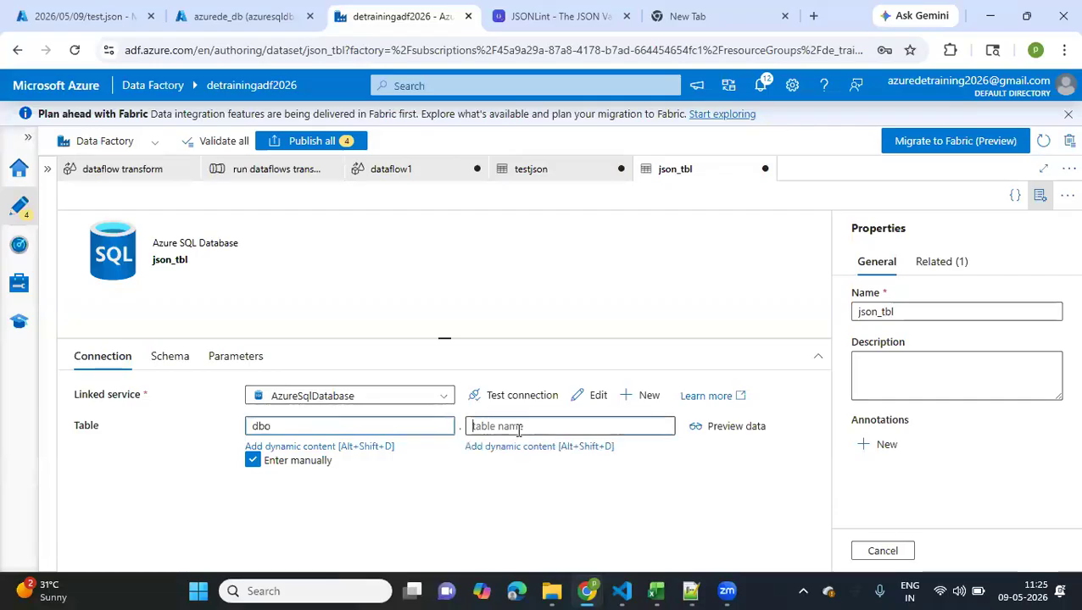
text(json_tbl)
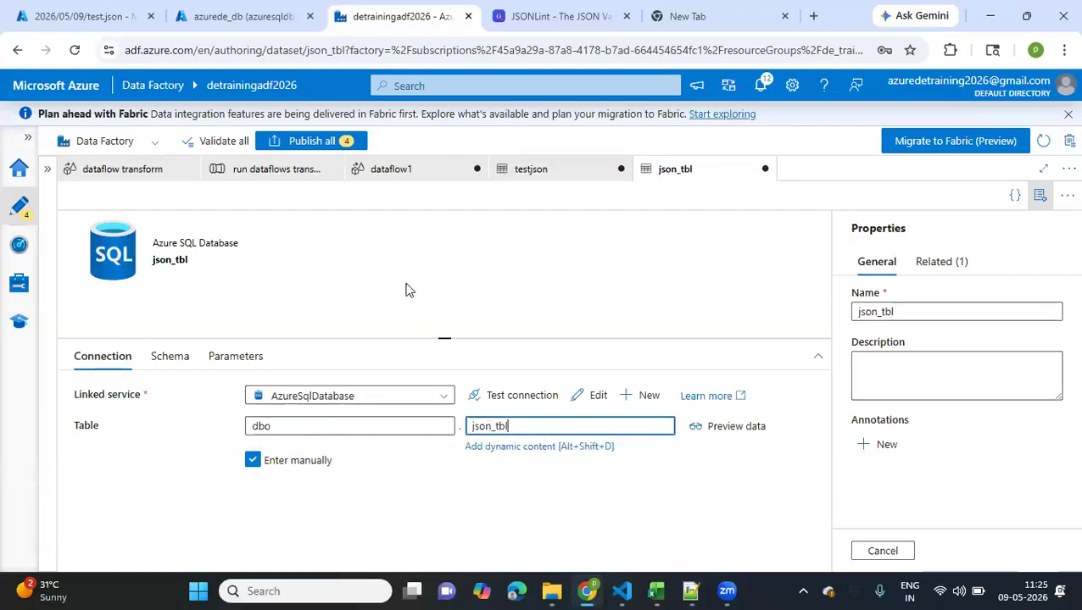
click(405, 290)
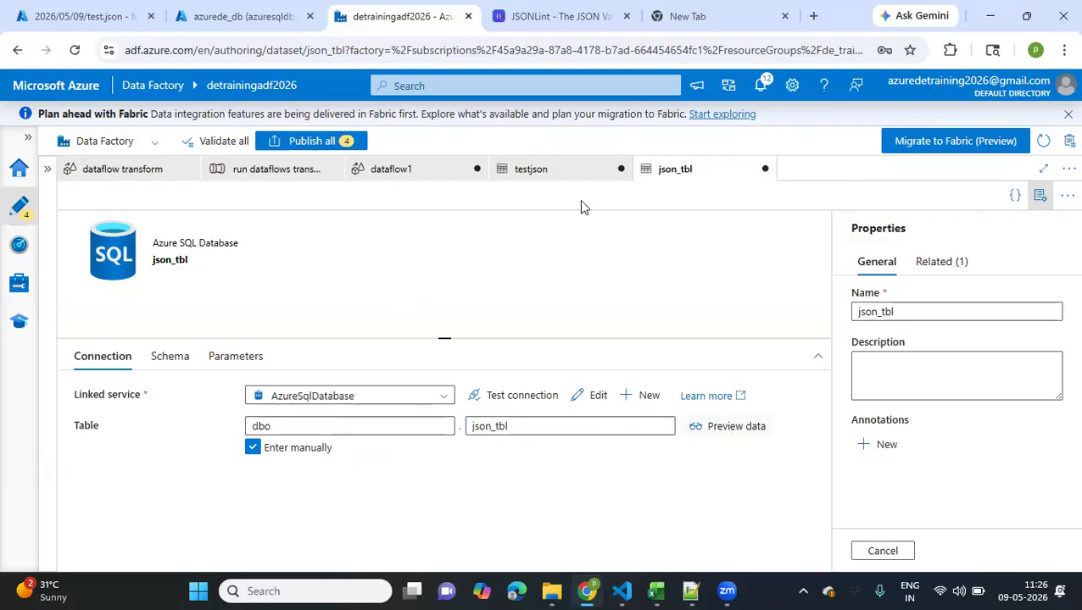
Return to dataflow1 and turn off Allow schema drift for the jsontbl sink
click(561, 176)
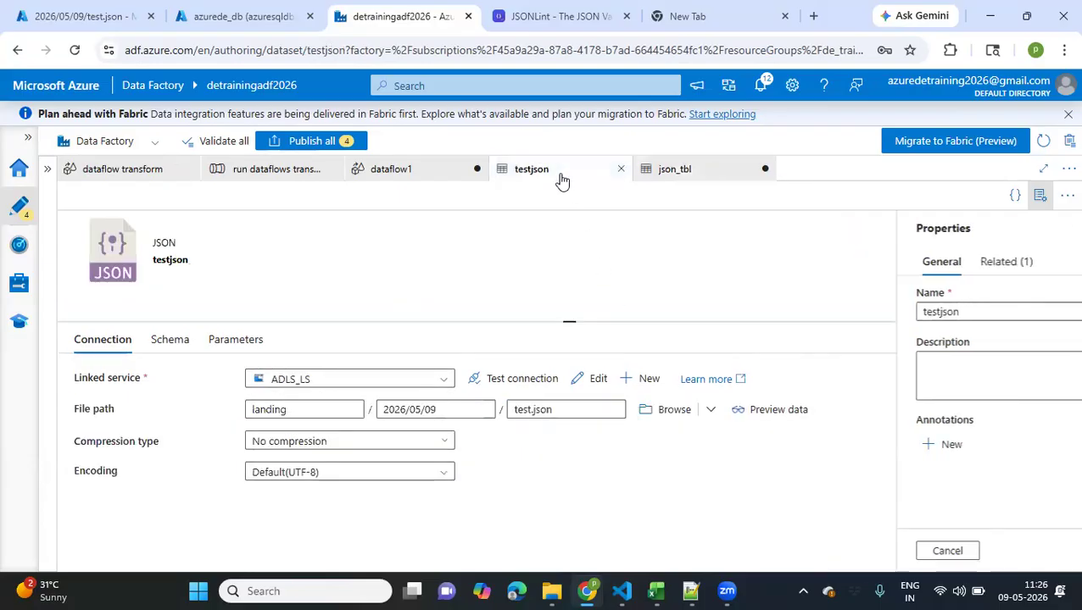
click(407, 168)
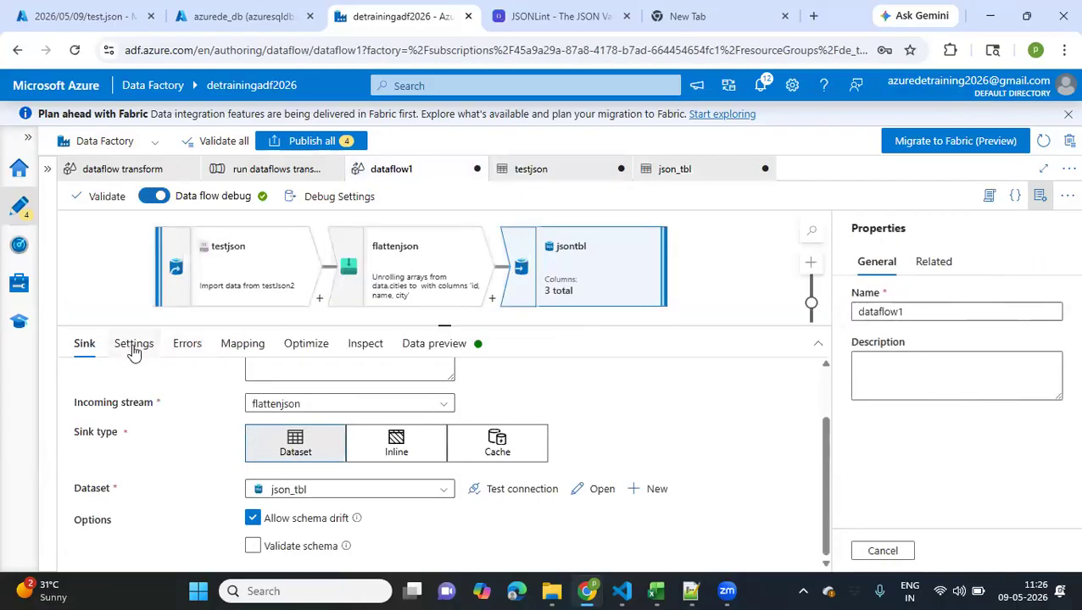
click(253, 517)
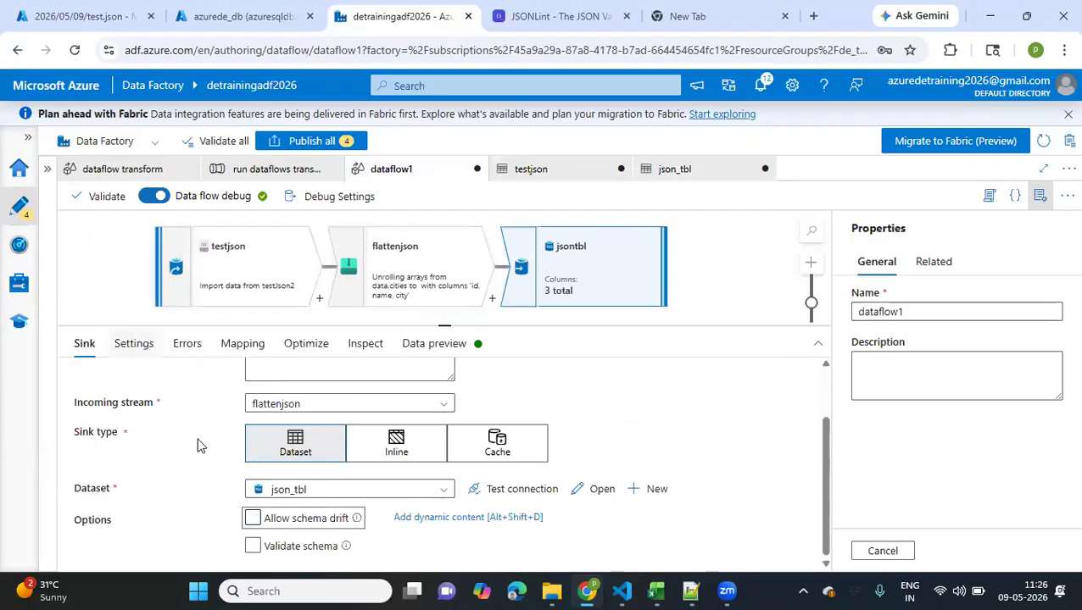
click(252, 518)
key(space)
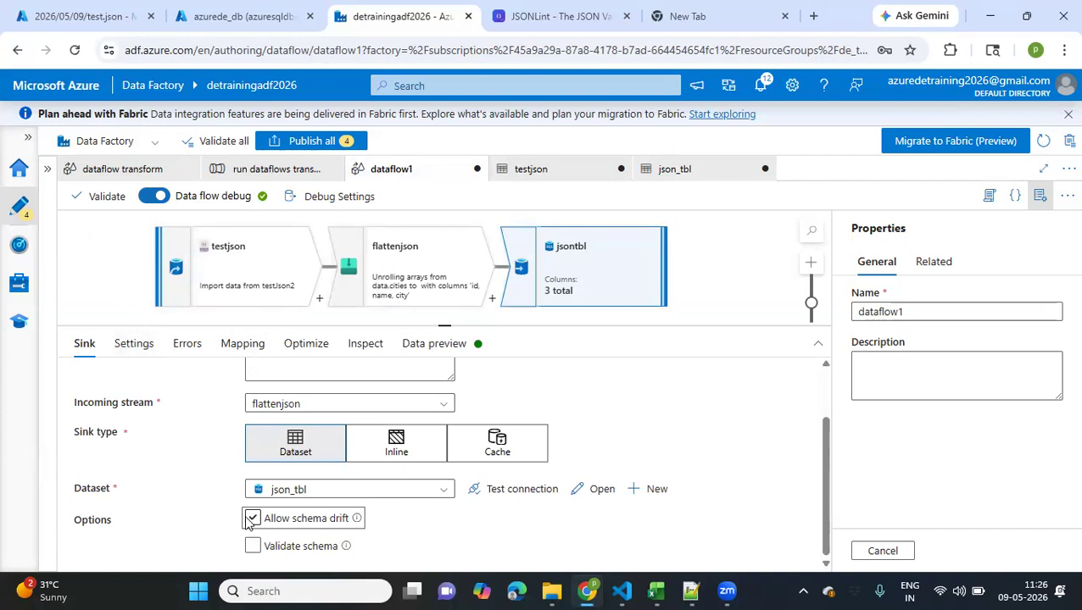
click(248, 519)
Set the jsontbl sink's table action to Recreate table
click(136, 345)
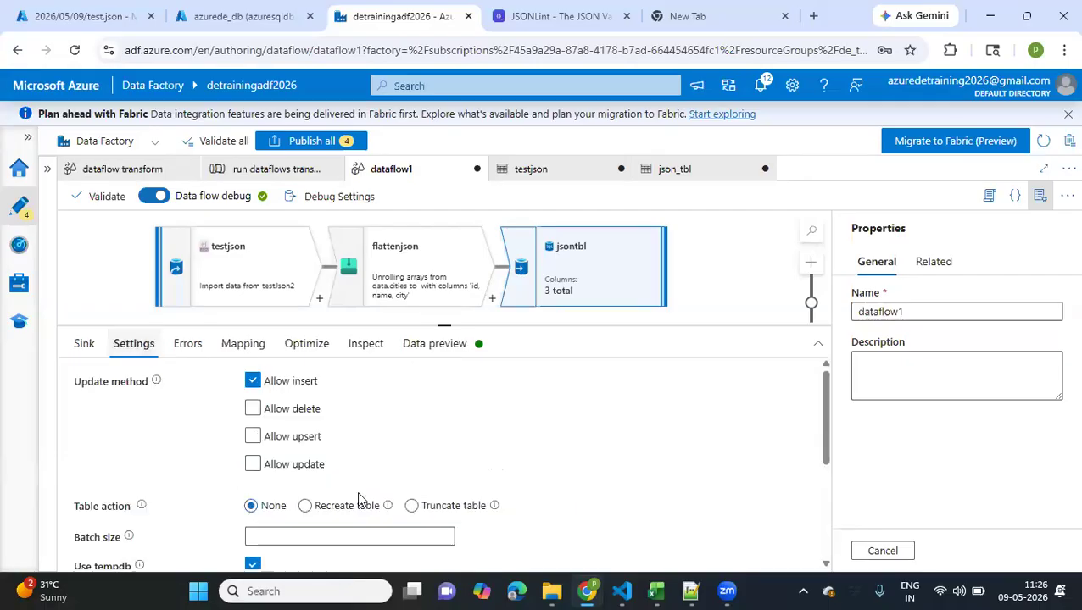
click(352, 509)
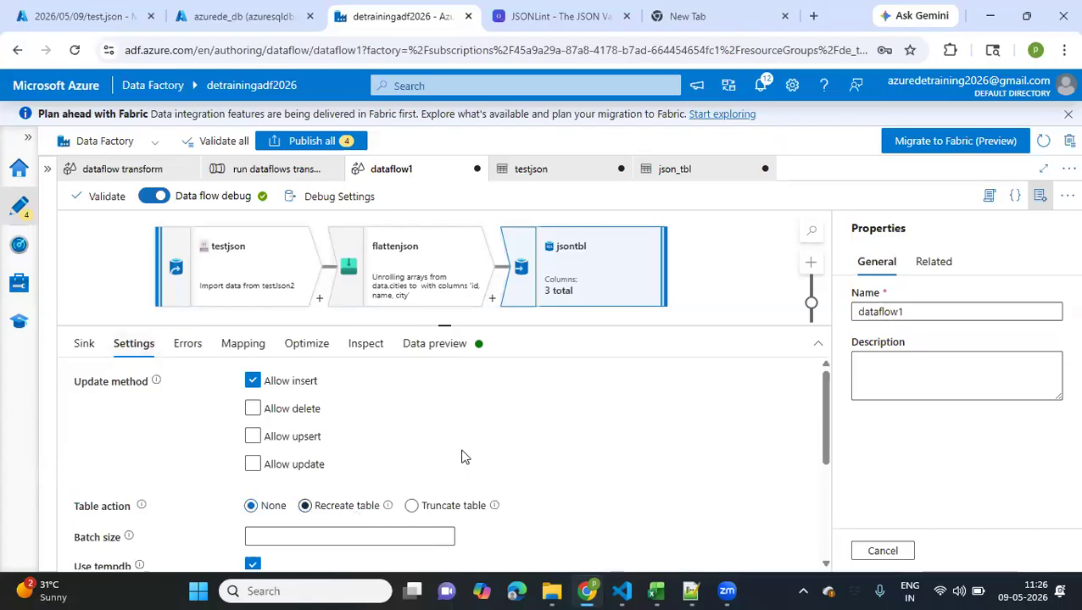
scroll(462, 454, down, 3)
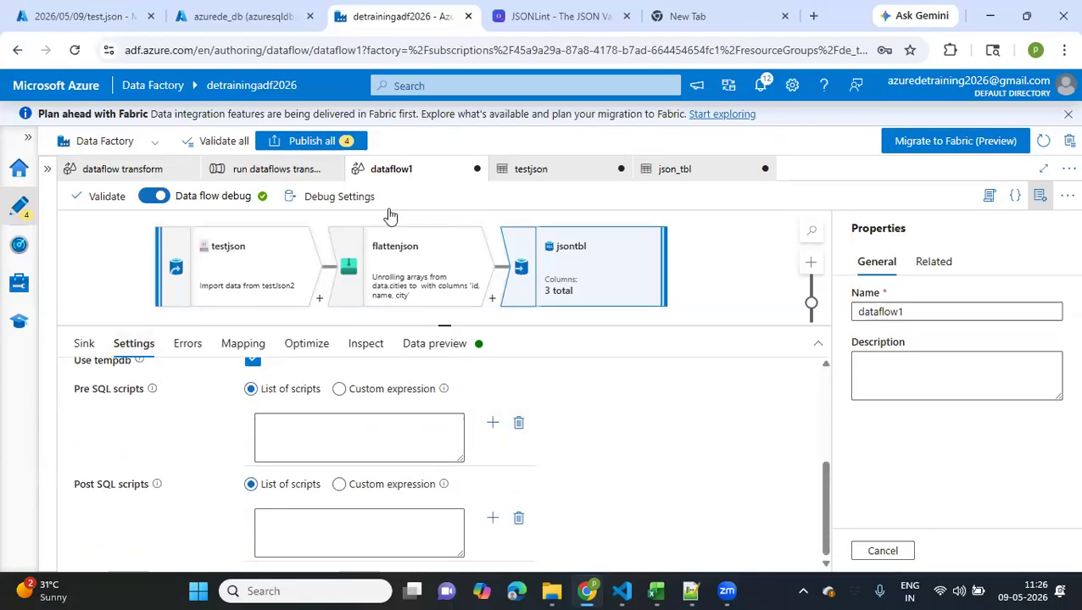
Try to publish all pending changes and close the error report
click(318, 138)
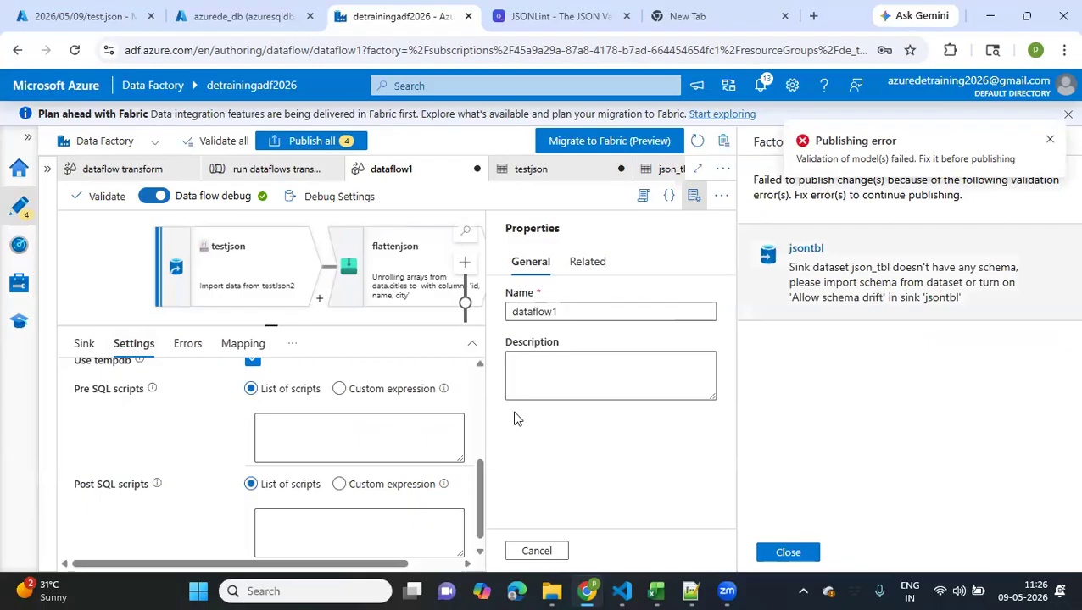
click(787, 552)
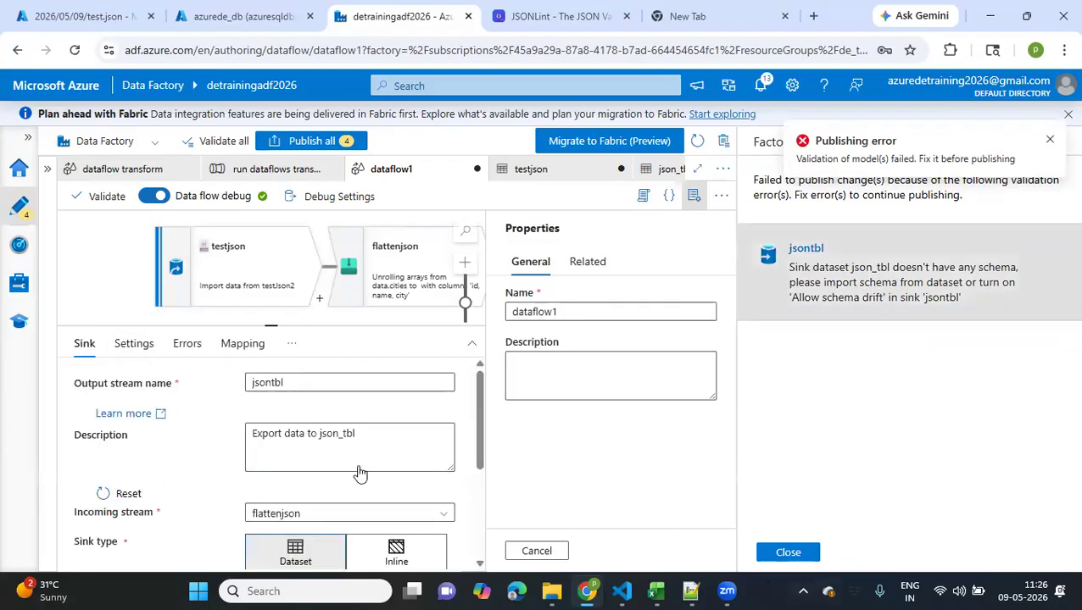
scroll(440, 500, down, 1)
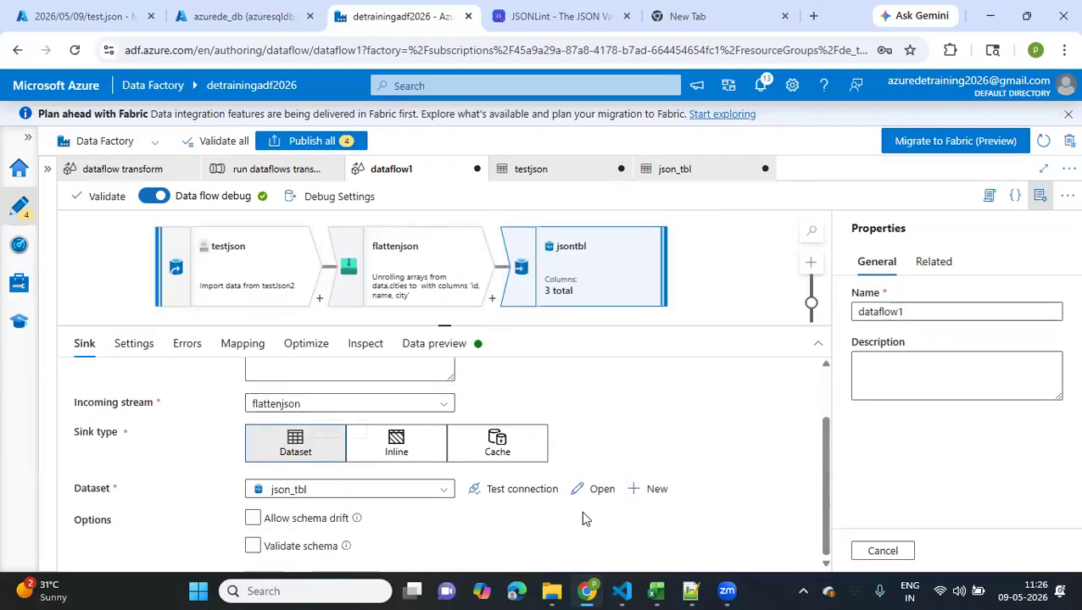
Check the table settings of the json_tbl dataset and the dataset assignment of the jsontbl sink
click(603, 489)
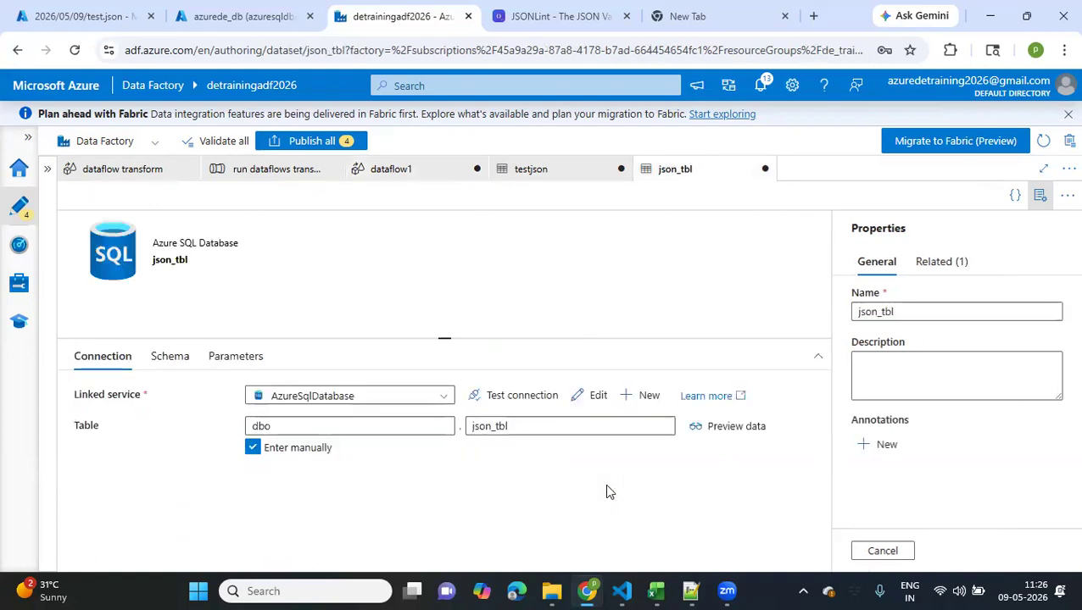
click(366, 425)
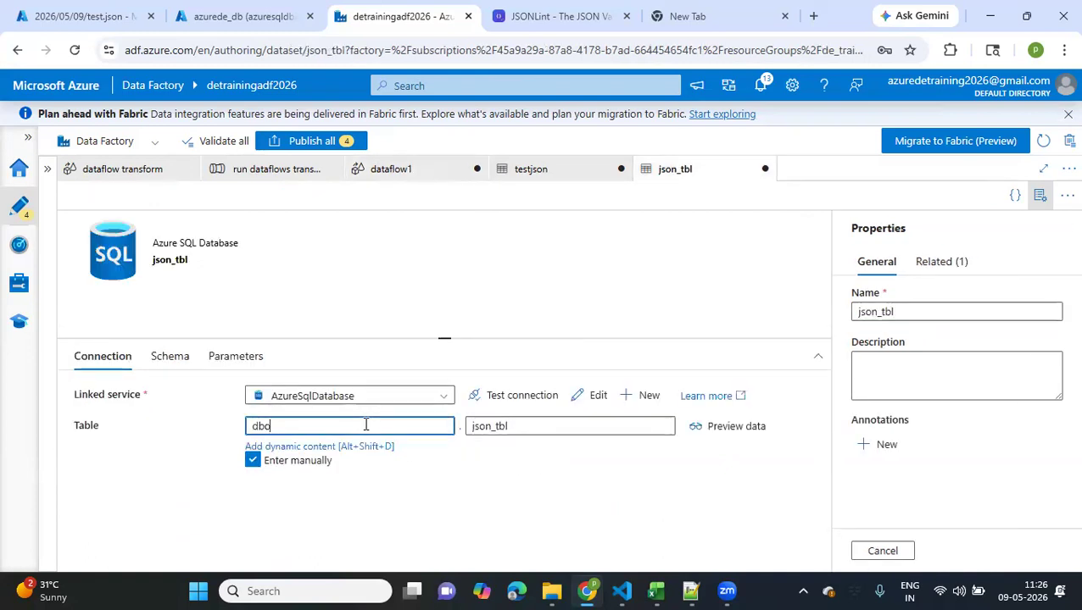
click(391, 170)
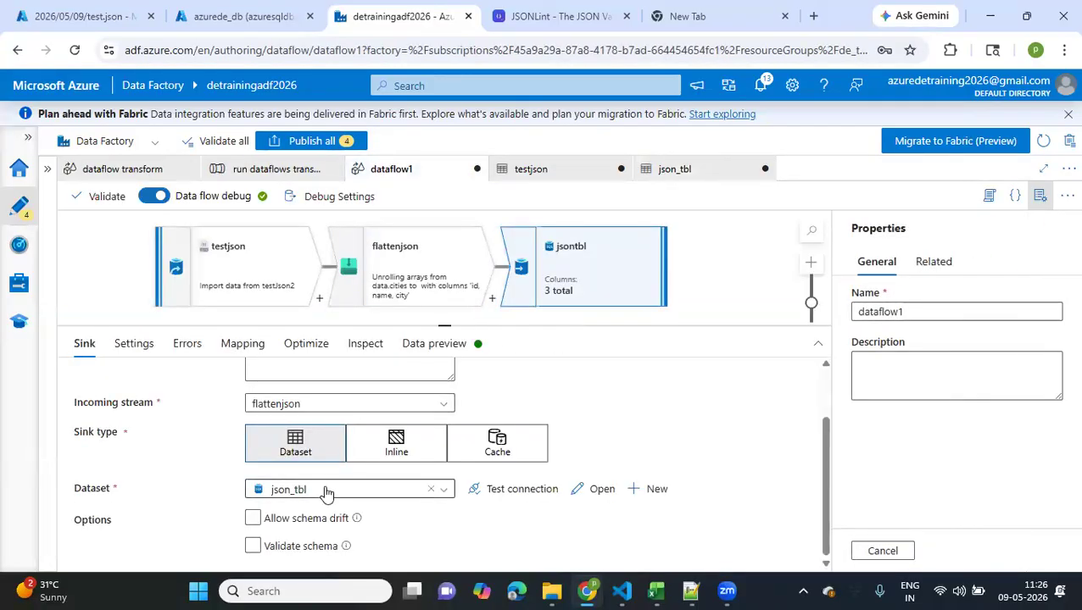
scroll(326, 493, up, 2)
scroll(324, 485, down, 2)
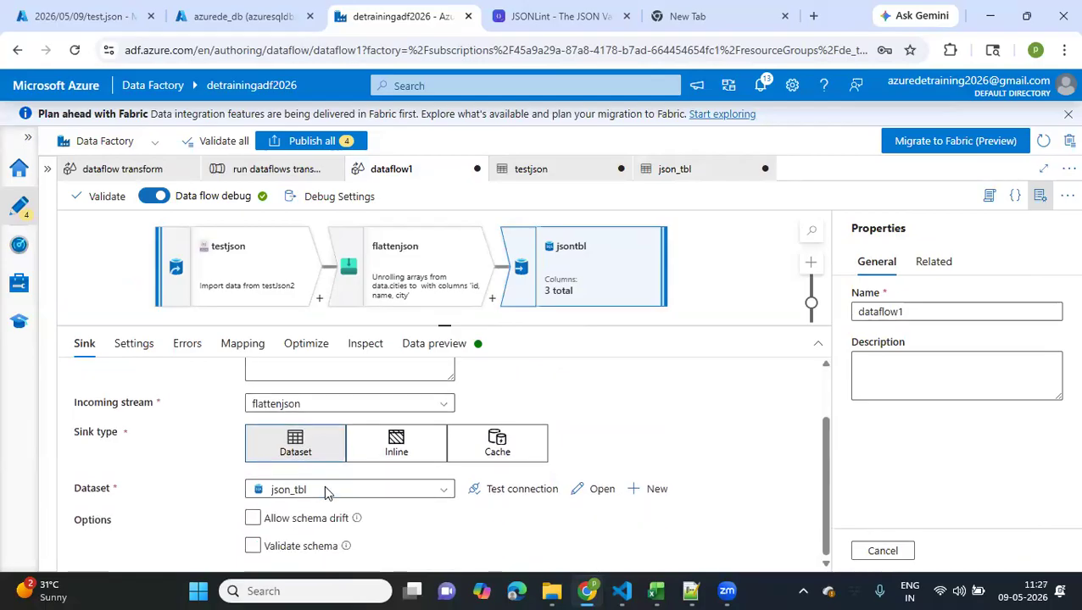
Review the jsontbl sink's update method, table action, SQL scripts, error handling, mapping, partitioning and column inspection
click(133, 343)
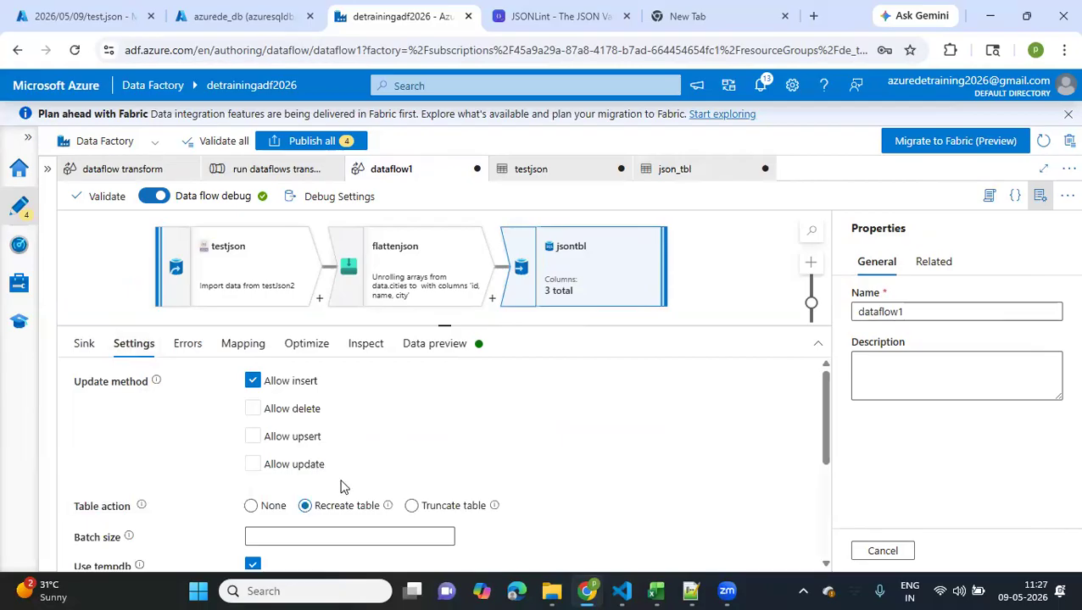
scroll(342, 480, down, 5)
scroll(341, 480, down, 1)
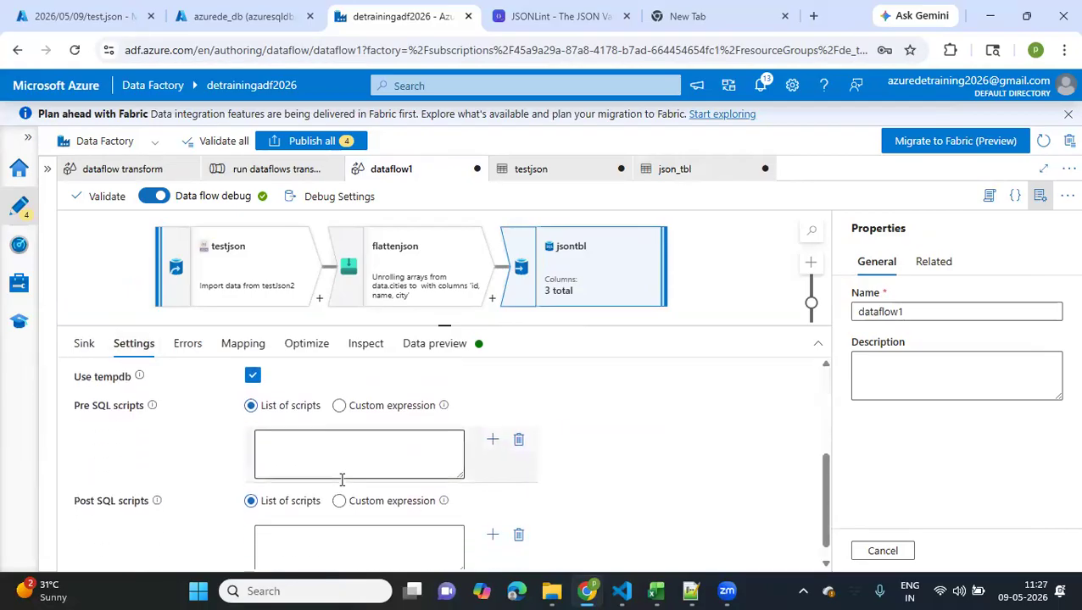
scroll(341, 483, up, 6)
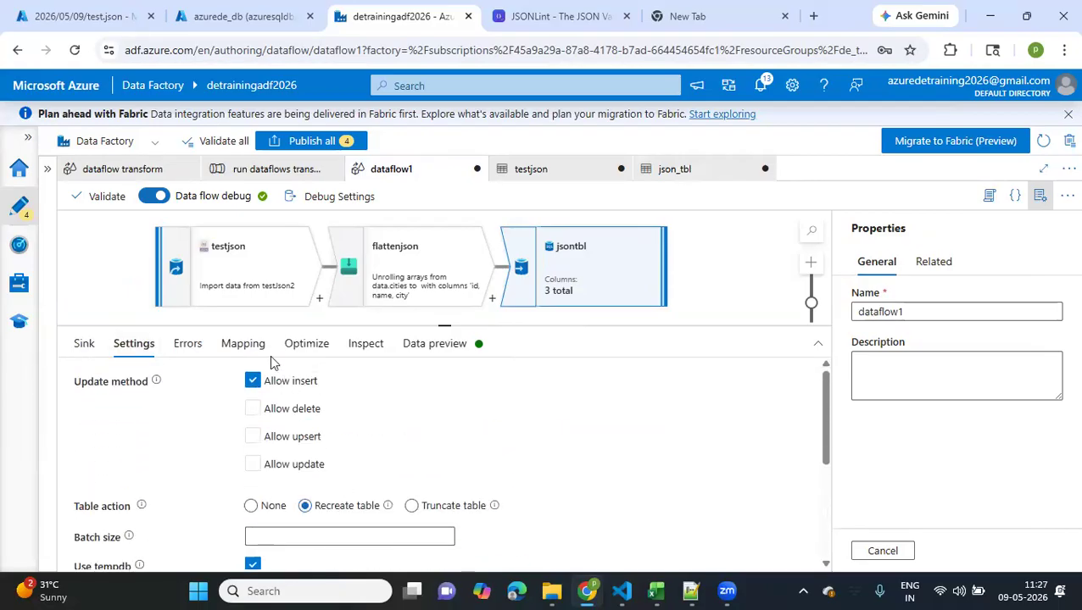
click(200, 345)
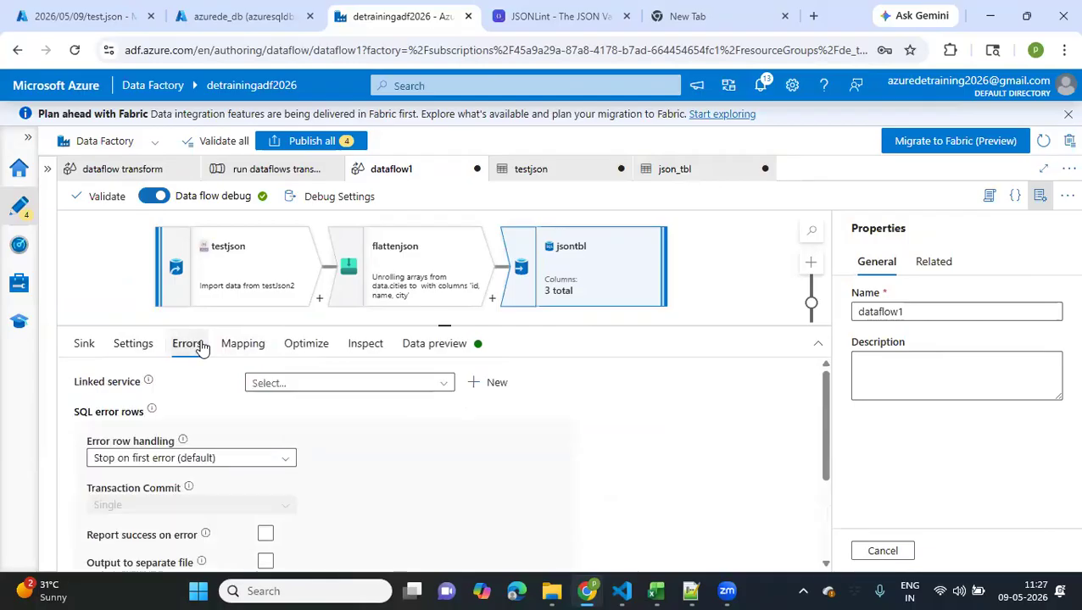
click(254, 344)
click(308, 348)
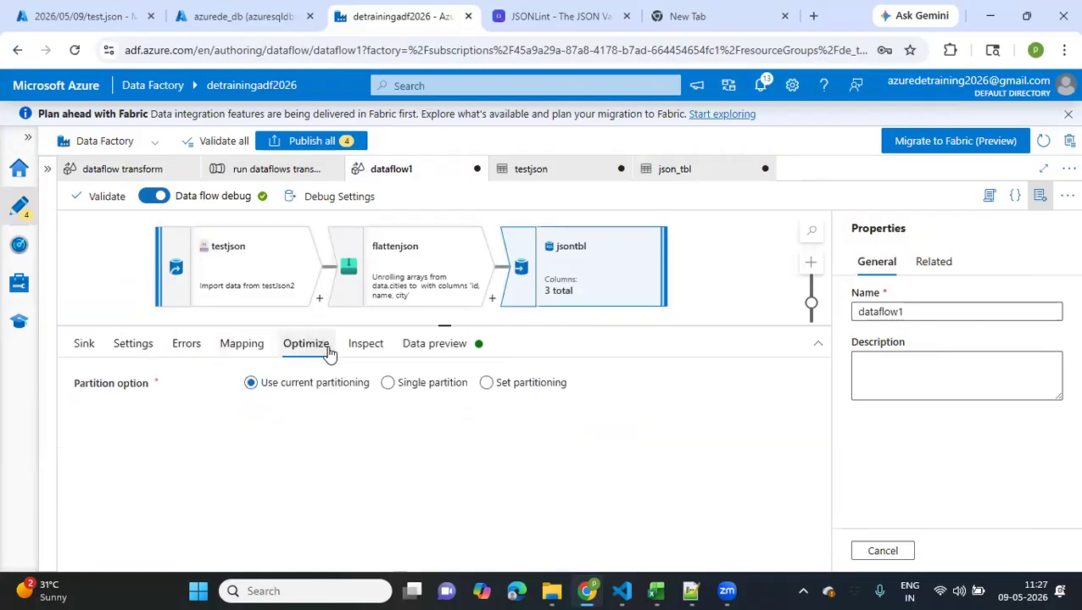
click(382, 351)
Check the jsontbl sink's data preview and read its list of upstream errors
click(437, 350)
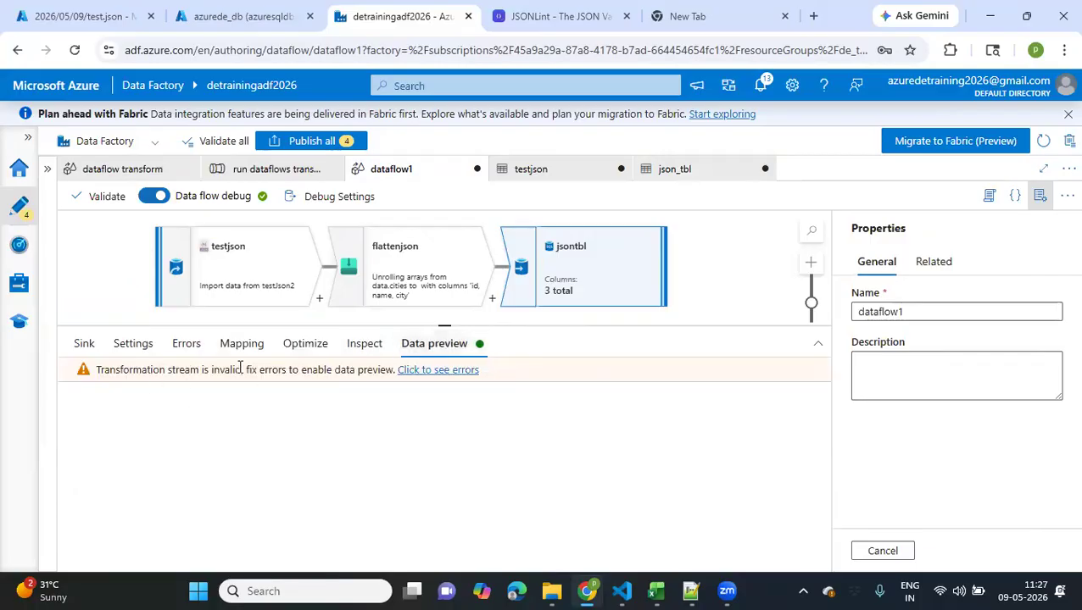
click(458, 370)
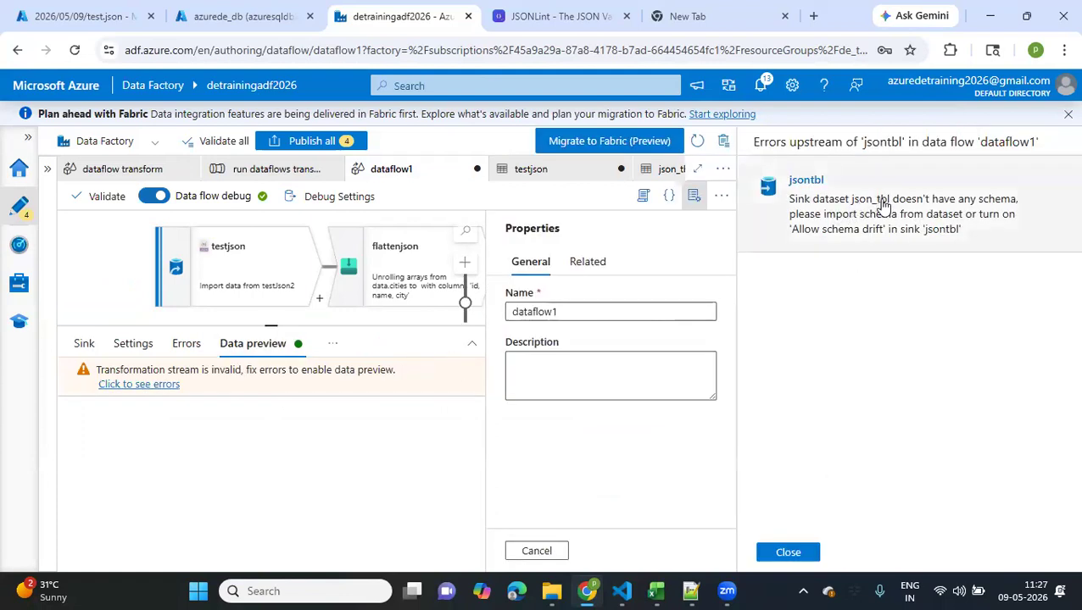
click(788, 552)
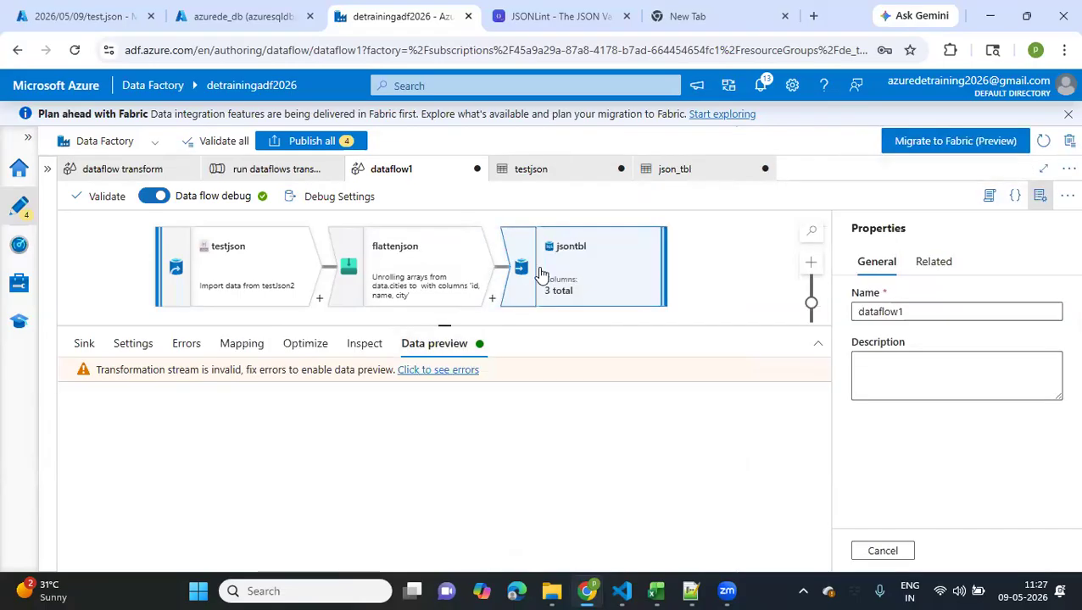
Allow schema drift on the jsontbl sink that writes to the json_tbl dataset
click(134, 345)
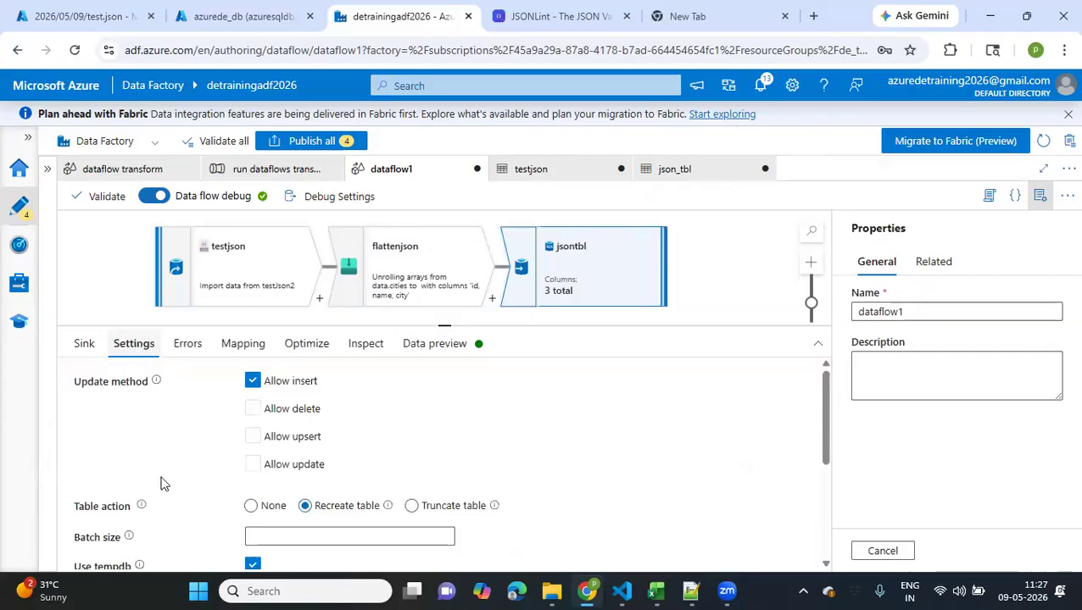
scroll(160, 485, down, 1)
click(83, 343)
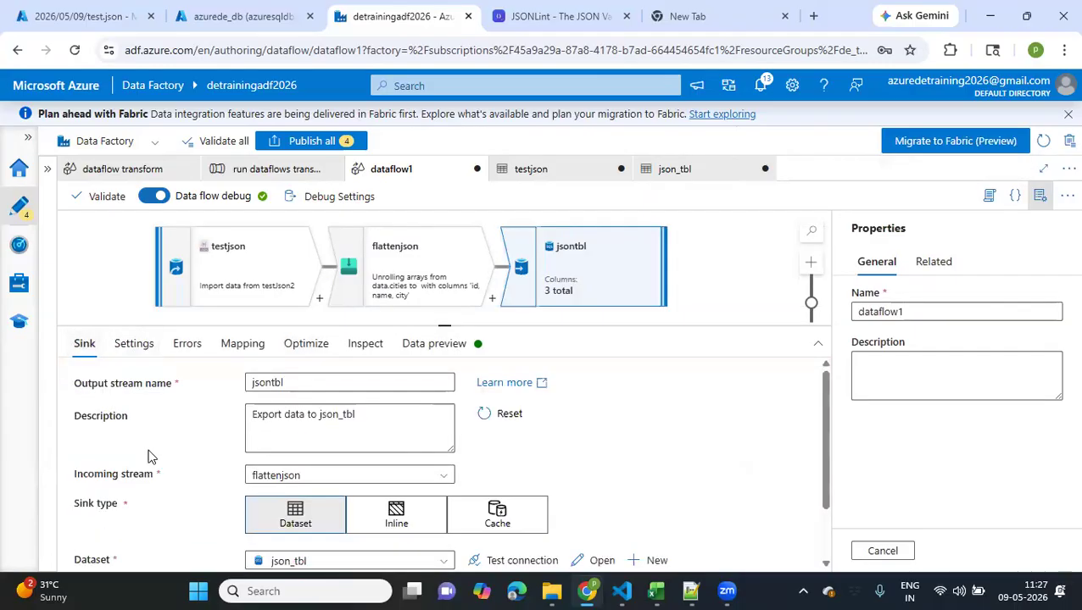
scroll(147, 457, down, 1)
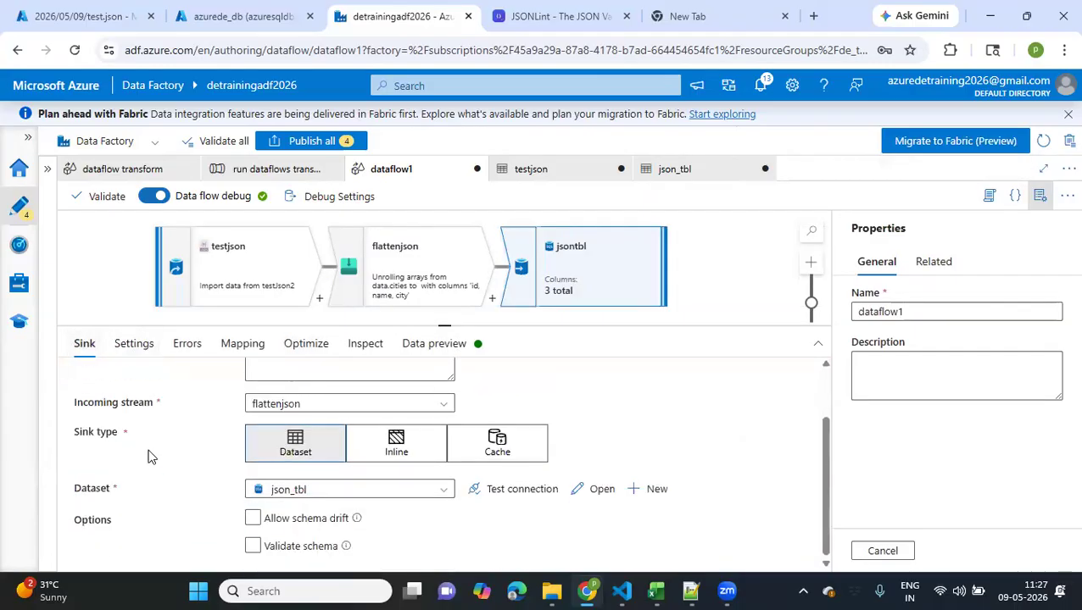
click(255, 521)
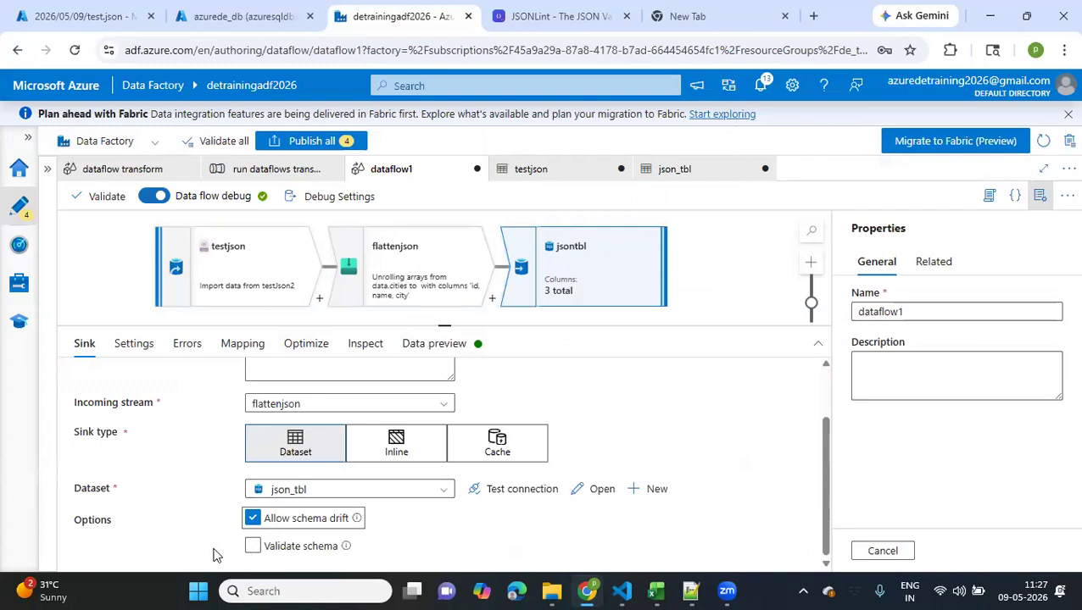
scroll(212, 554, up, 2)
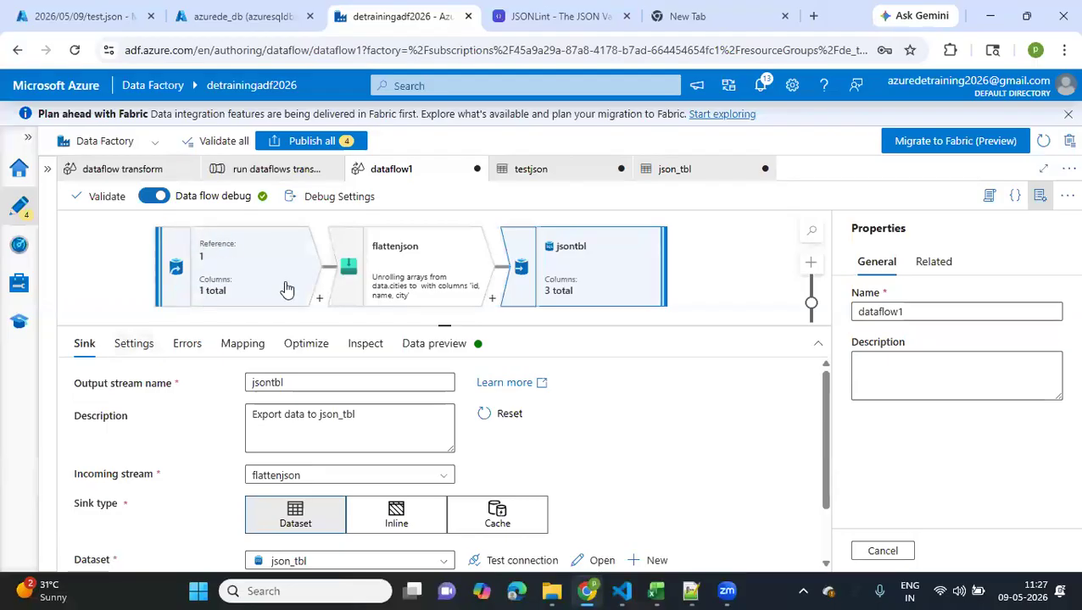
Publish the pending datasets testJson2, json_tbl and testjson together with the data flow dataflow1
click(310, 141)
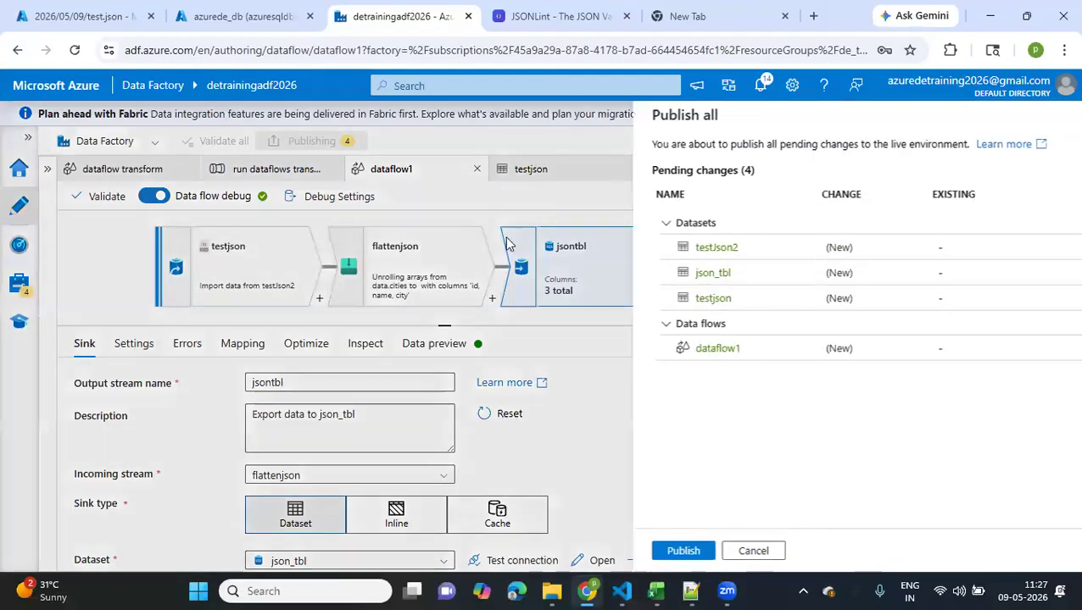
click(630, 552)
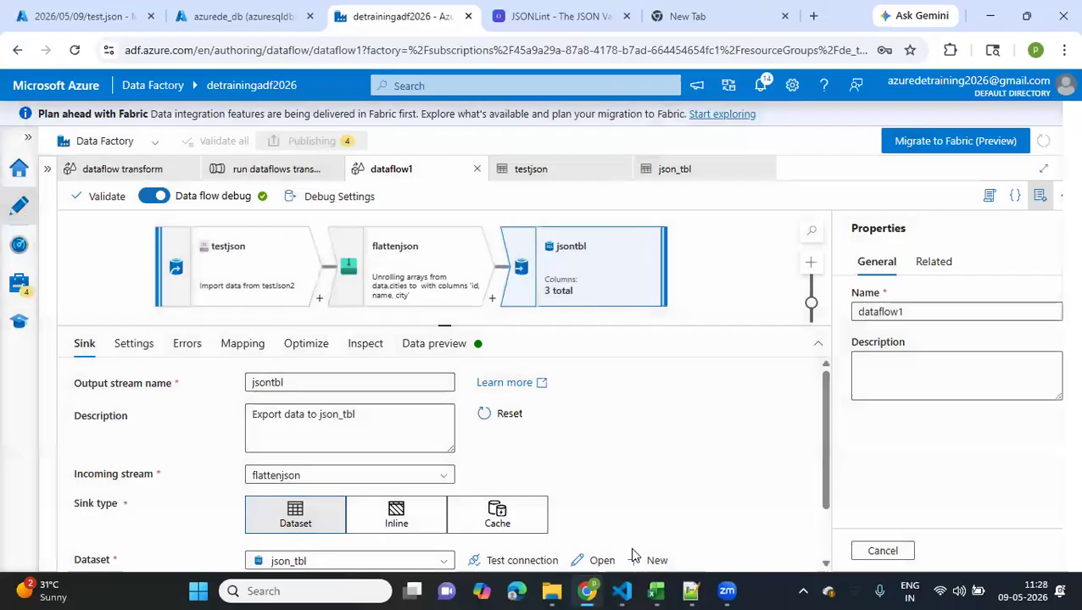
scroll(661, 408, down, 2)
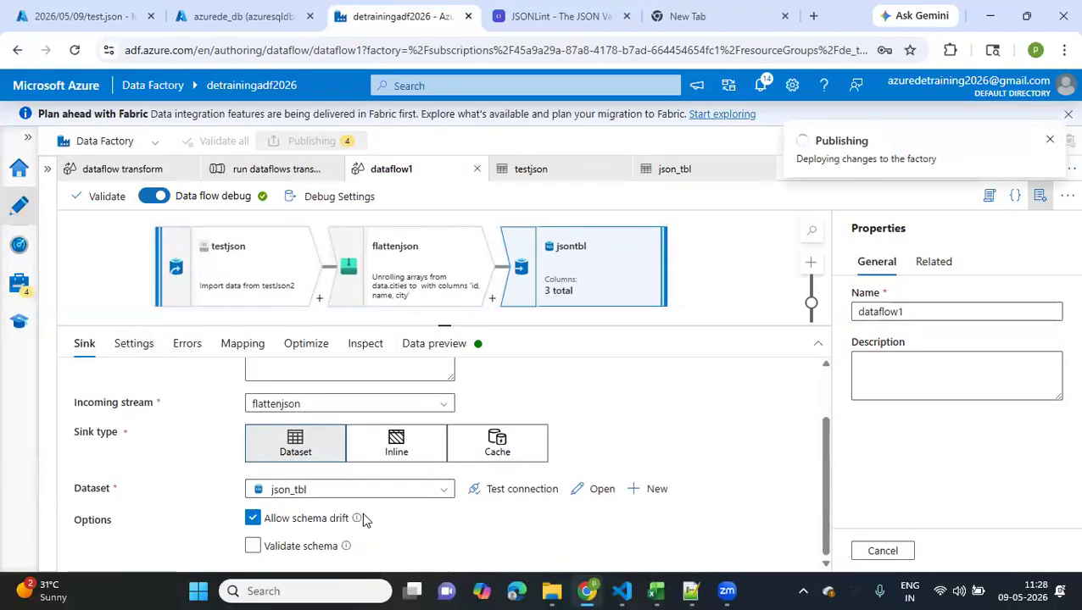
mouse_move(357, 522)
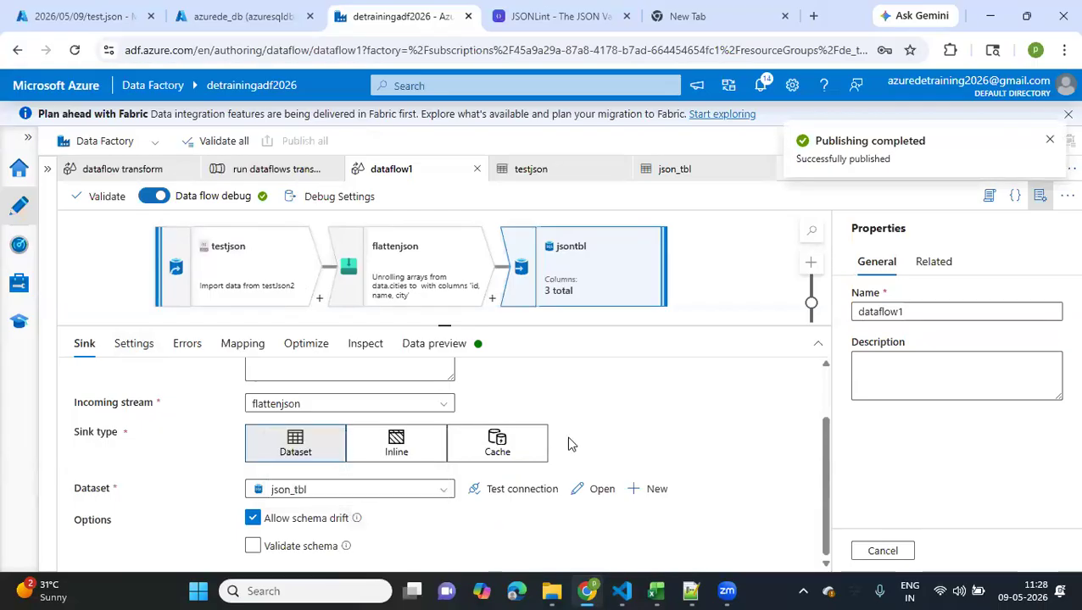
scroll(568, 442, up, 2)
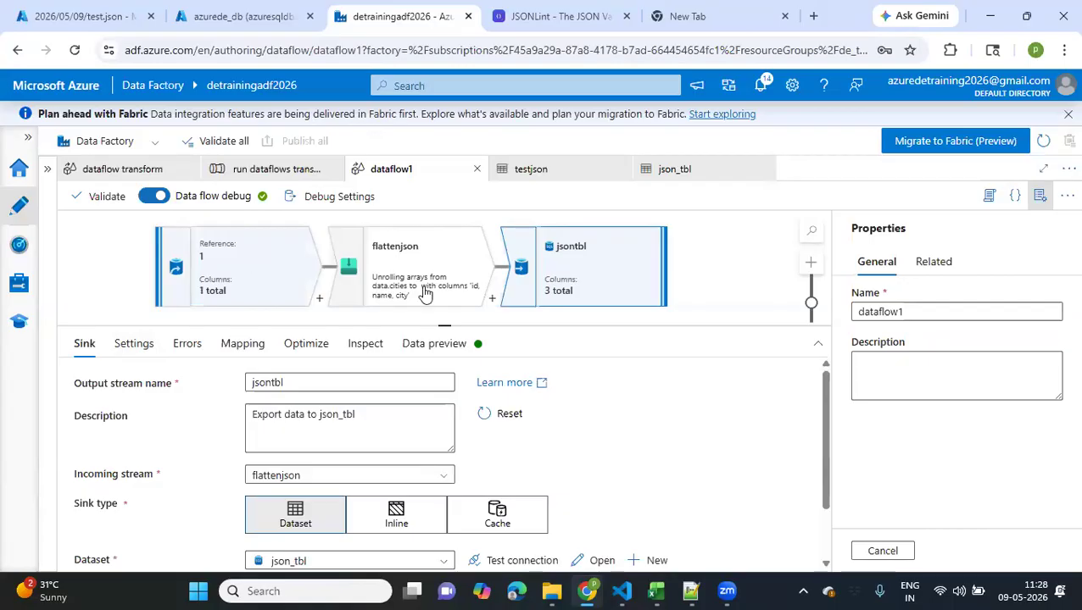
Allow schema drift on the testjson source and publish the edited dataflow1
click(252, 292)
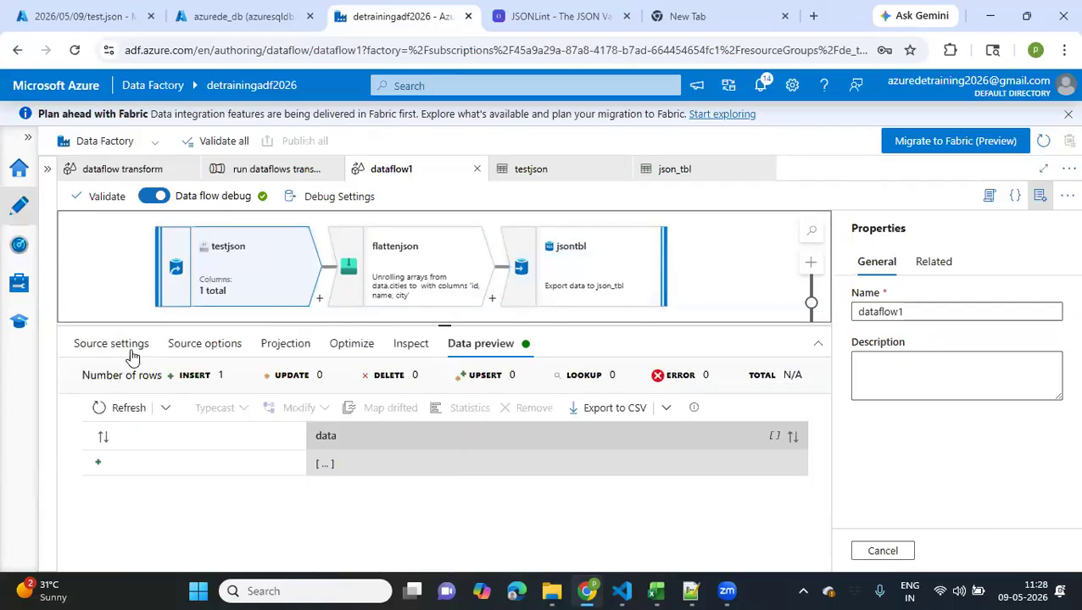
click(85, 346)
scroll(140, 479, down, 3)
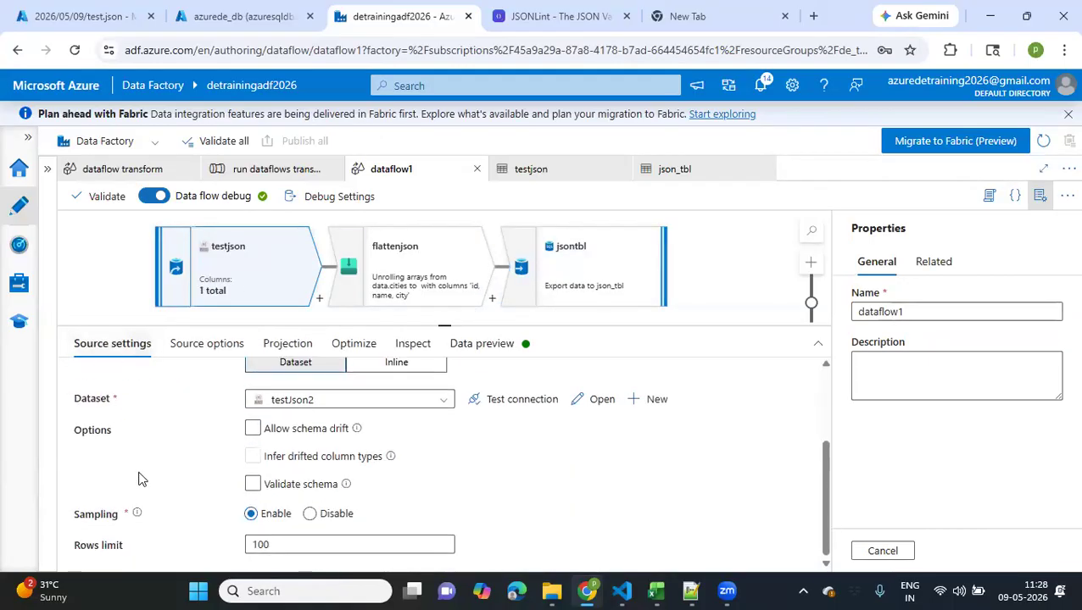
click(251, 430)
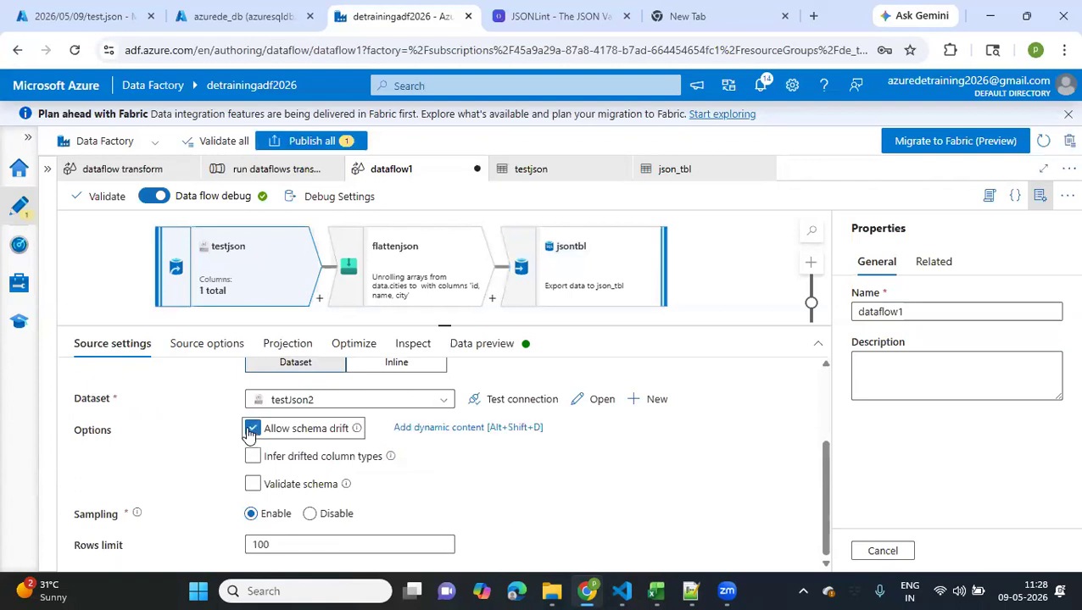
click(303, 142)
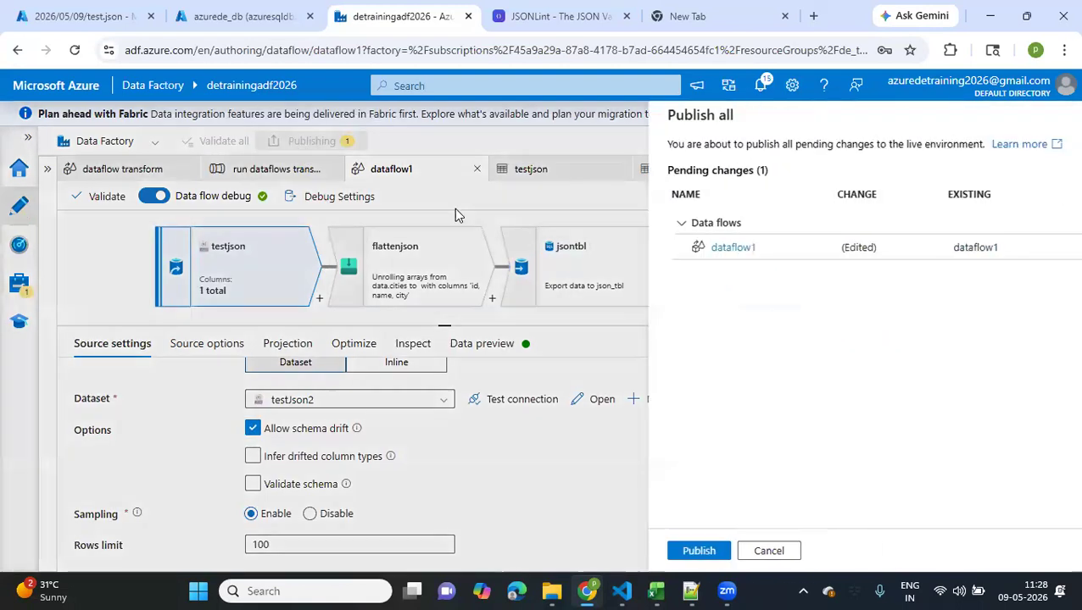
click(630, 552)
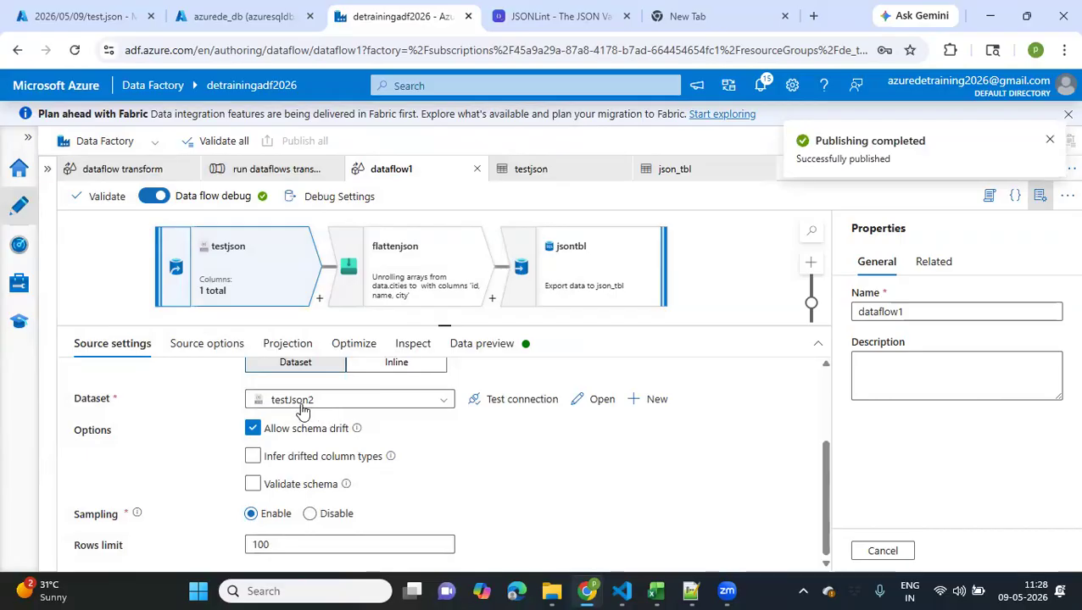
scroll(461, 442, up, 3)
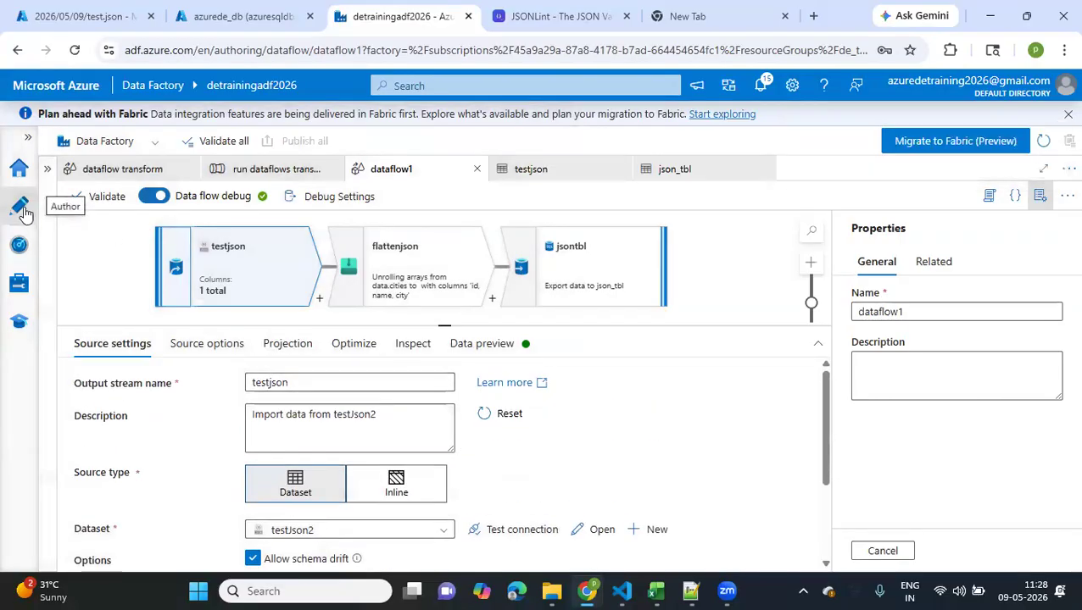
Rename the data flow to "dataflow flatten json" and publish the renamed data flow
click(917, 311)
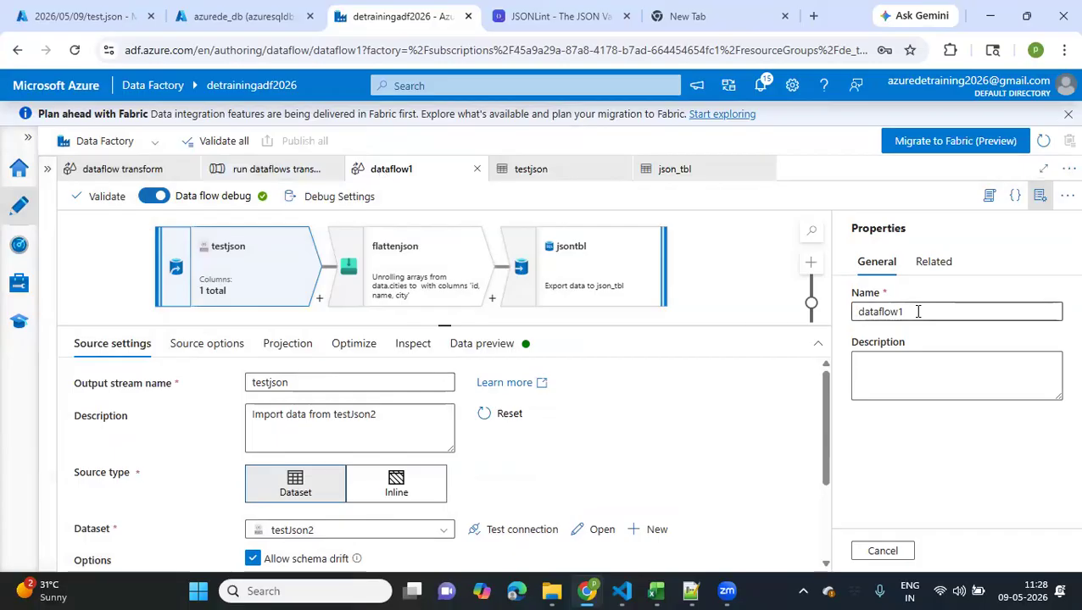
text(json)
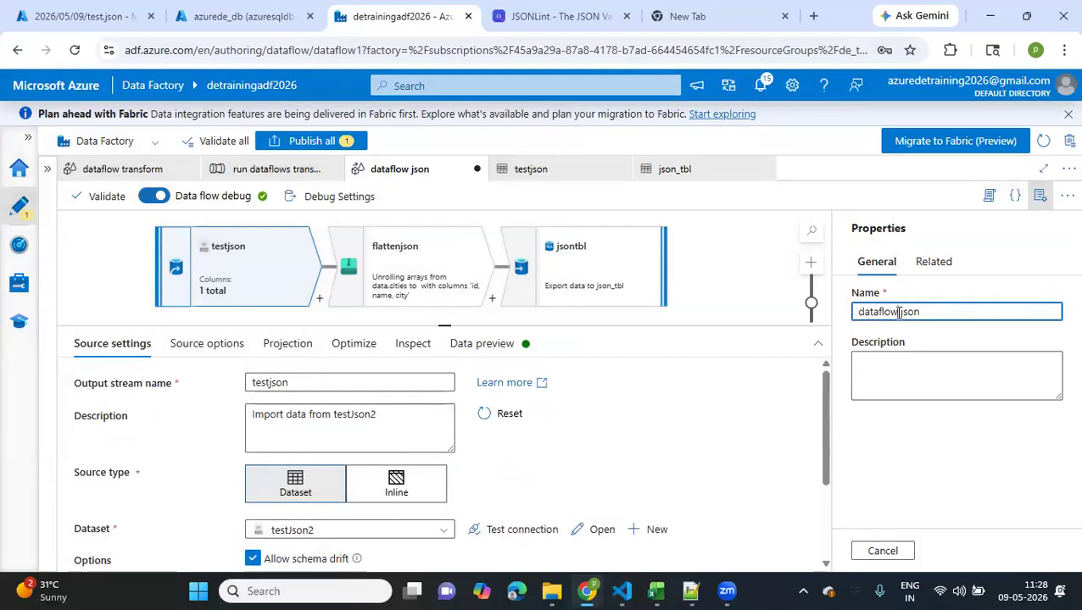
text( flatten)
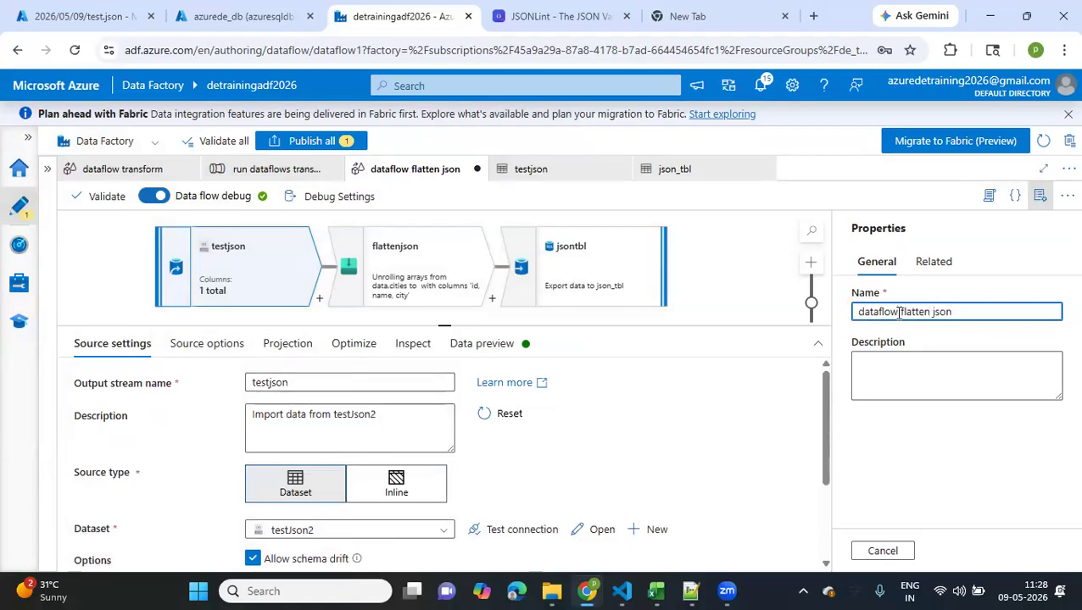
click(318, 142)
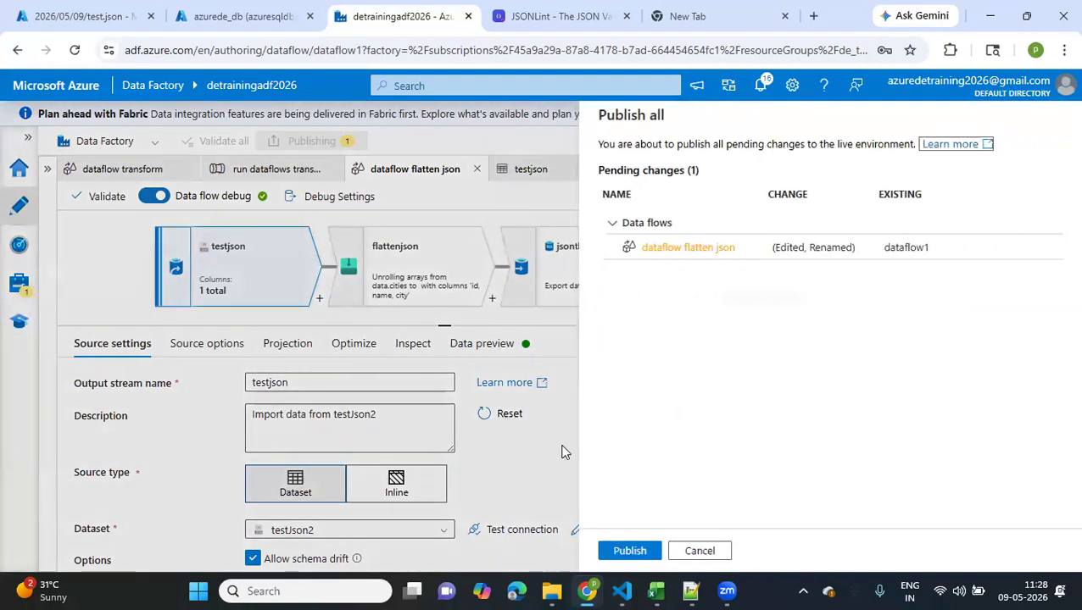
click(629, 552)
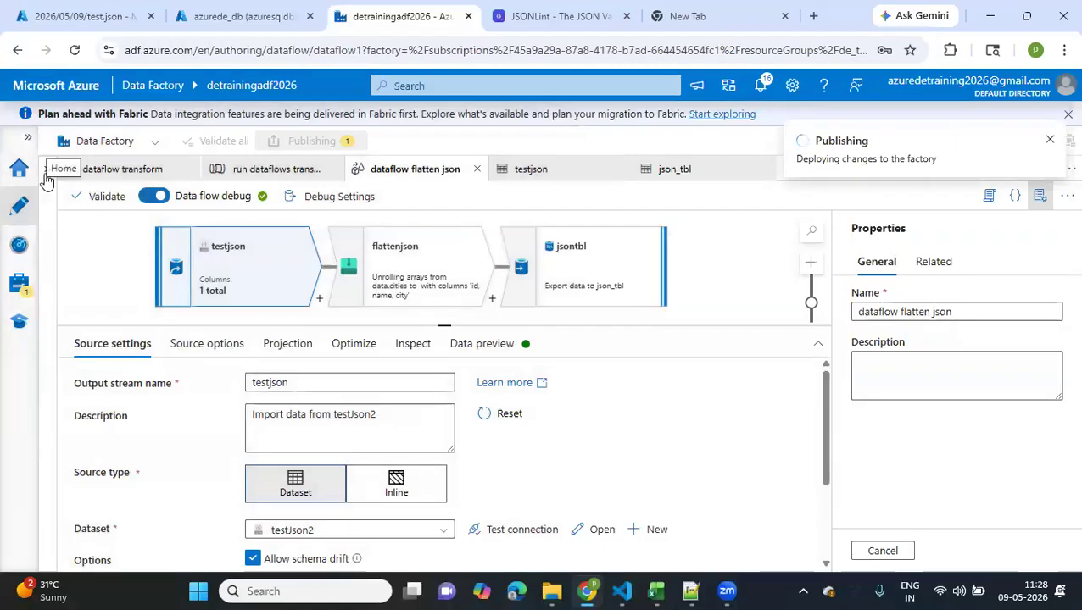
Show the factory's resource list and close the open dataflow transform editor
click(48, 176)
click(152, 211)
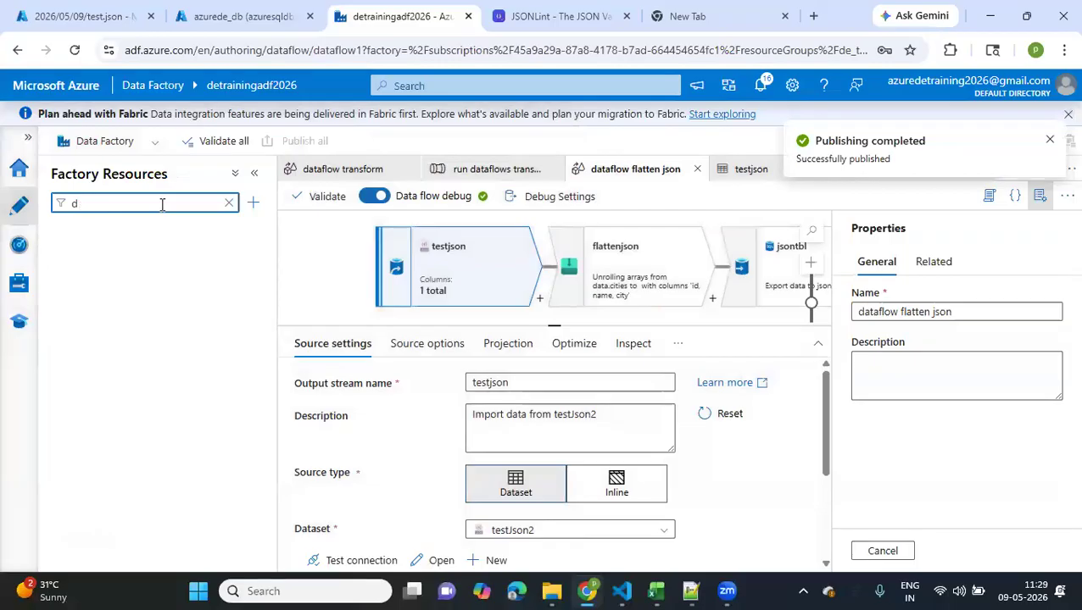
key(BackSpace)
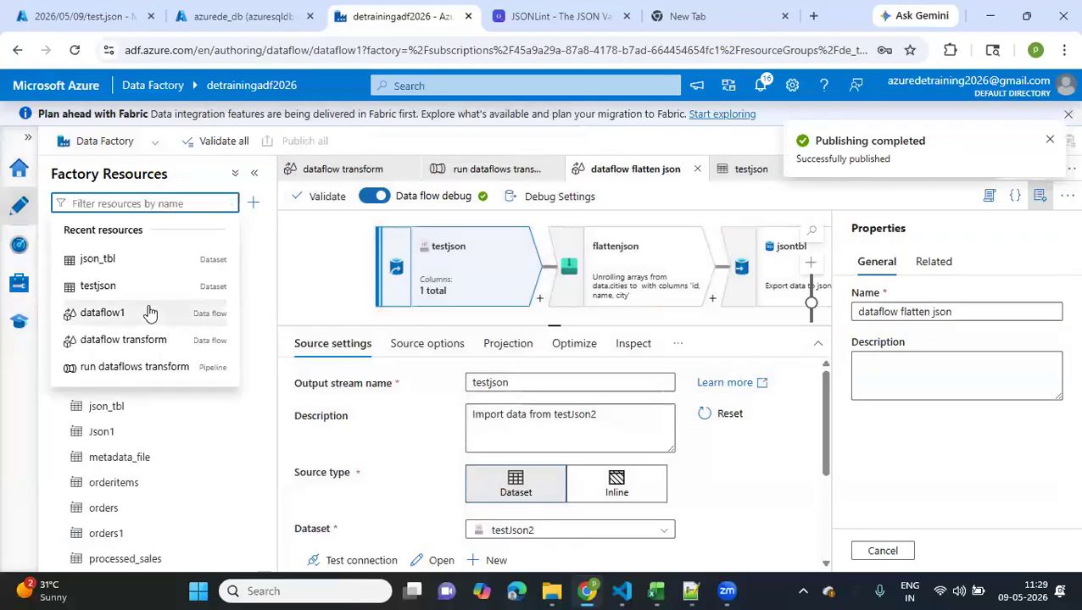
click(150, 314)
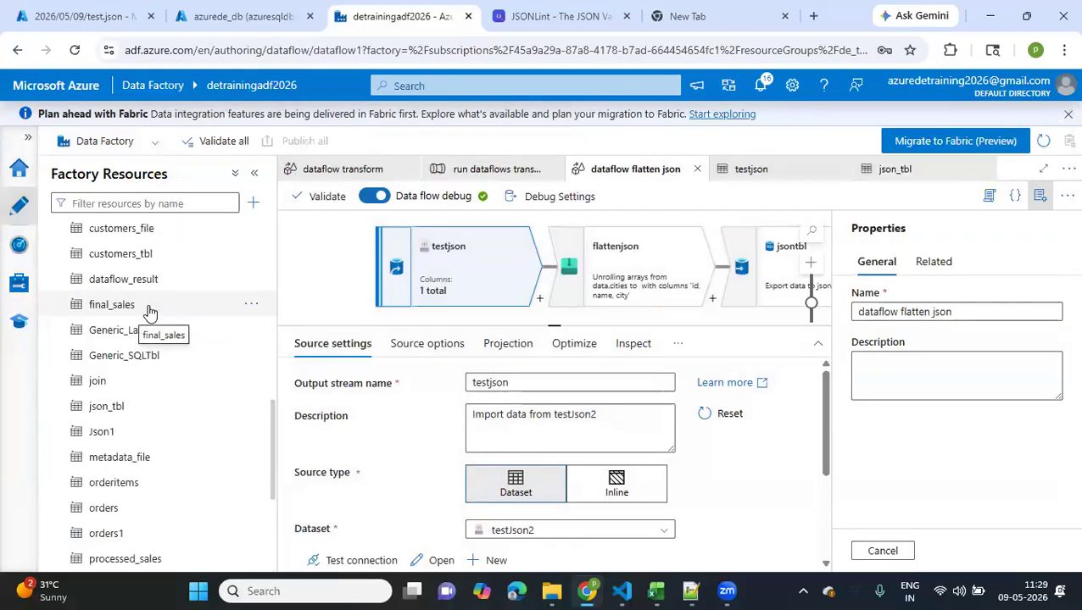
click(409, 171)
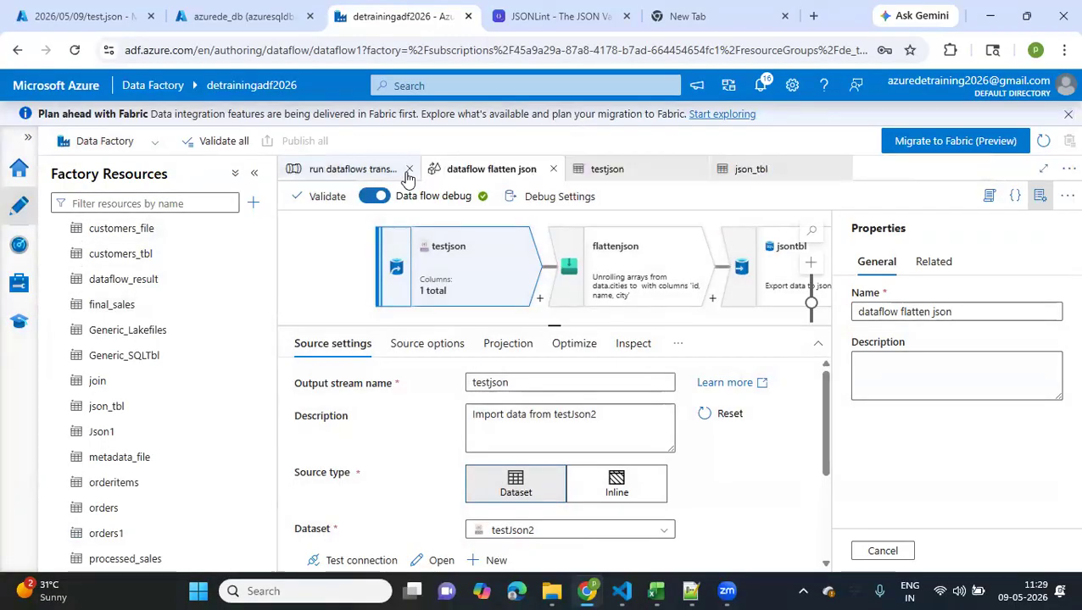
Create a new pipeline and place a Data flow activity on its canvas
click(211, 203)
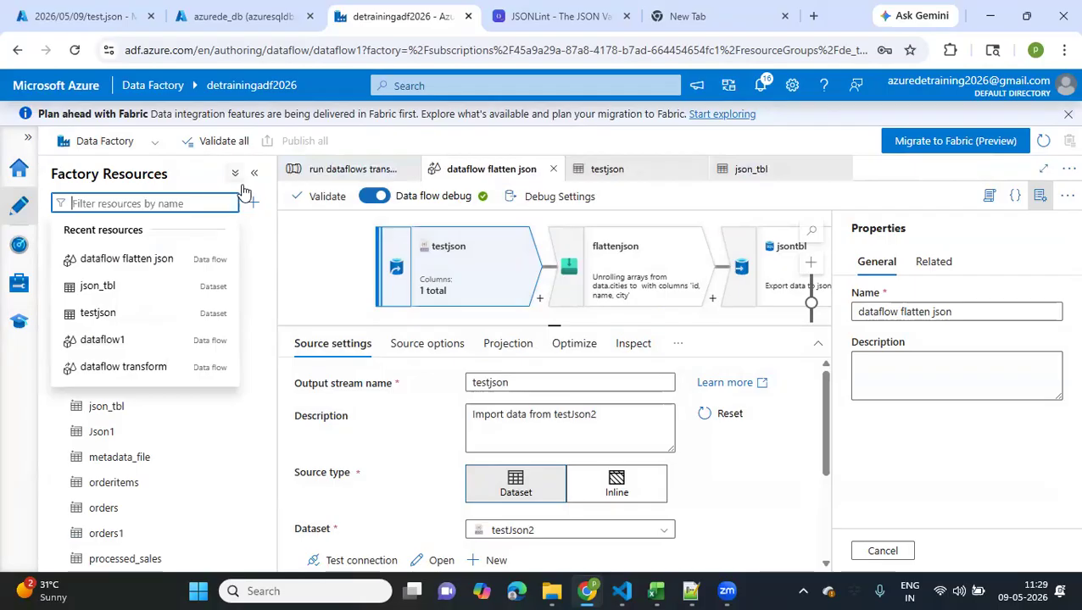
click(253, 202)
mouse_move(373, 226)
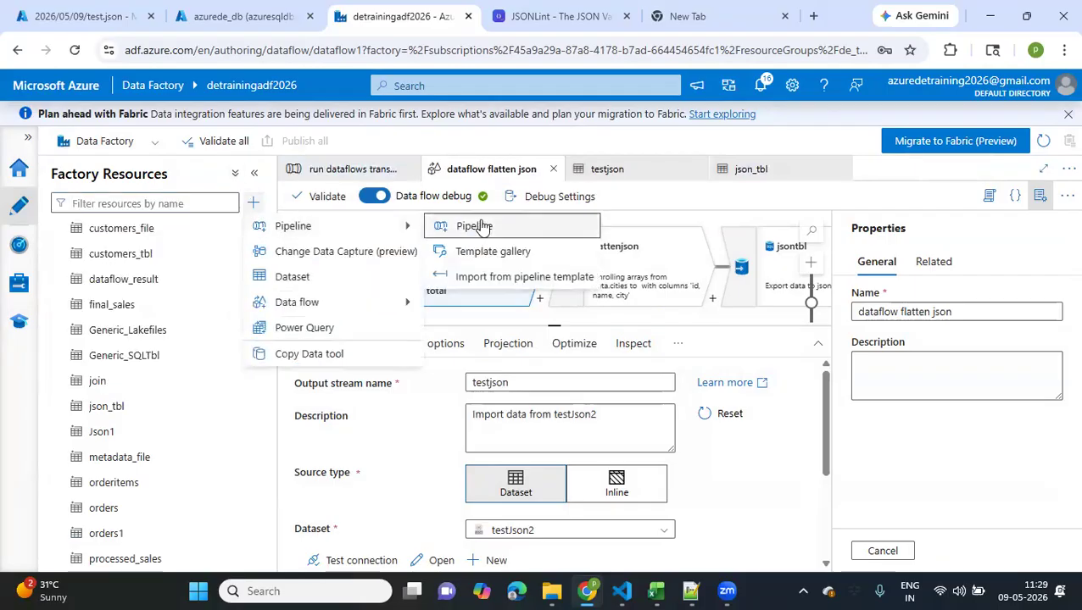
click(475, 226)
click(346, 226)
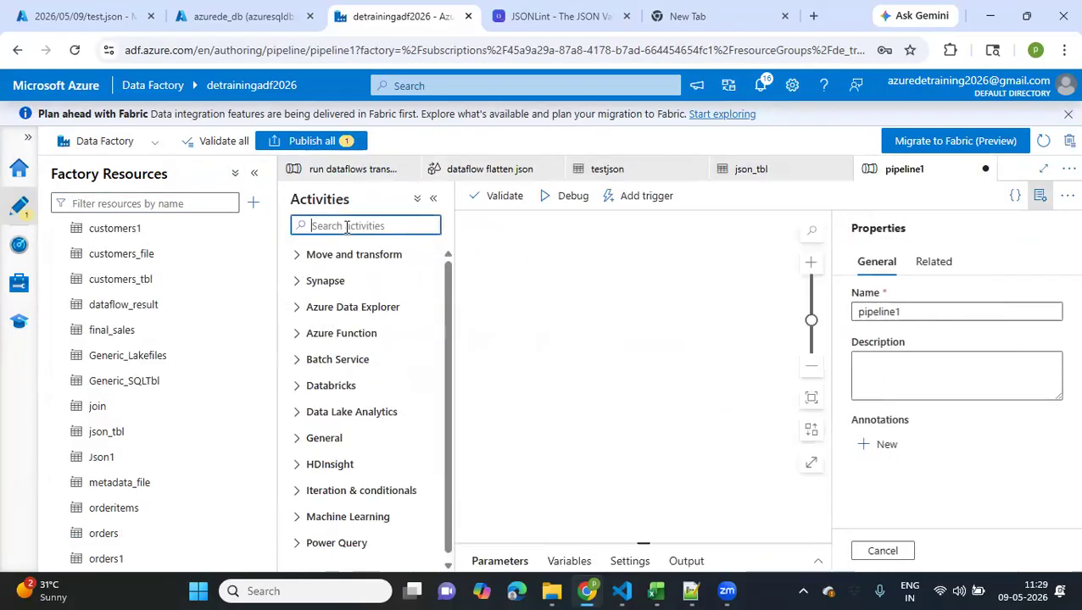
text(data)
click(616, 355)
drag(353, 319, 633, 289)
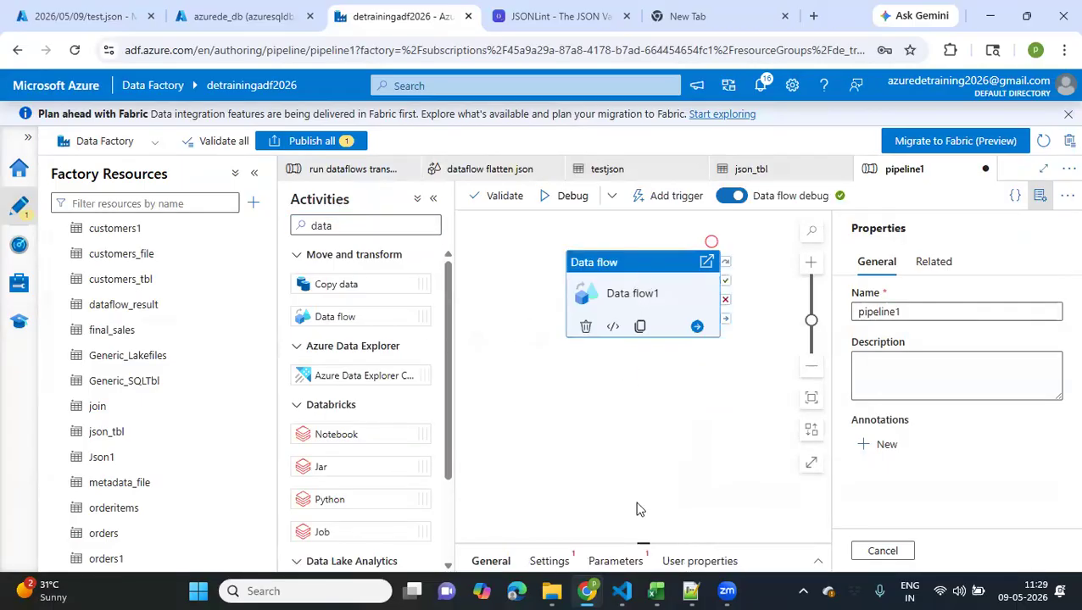
Rename the new pipeline to "flatten json"
click(905, 314)
click(829, 319)
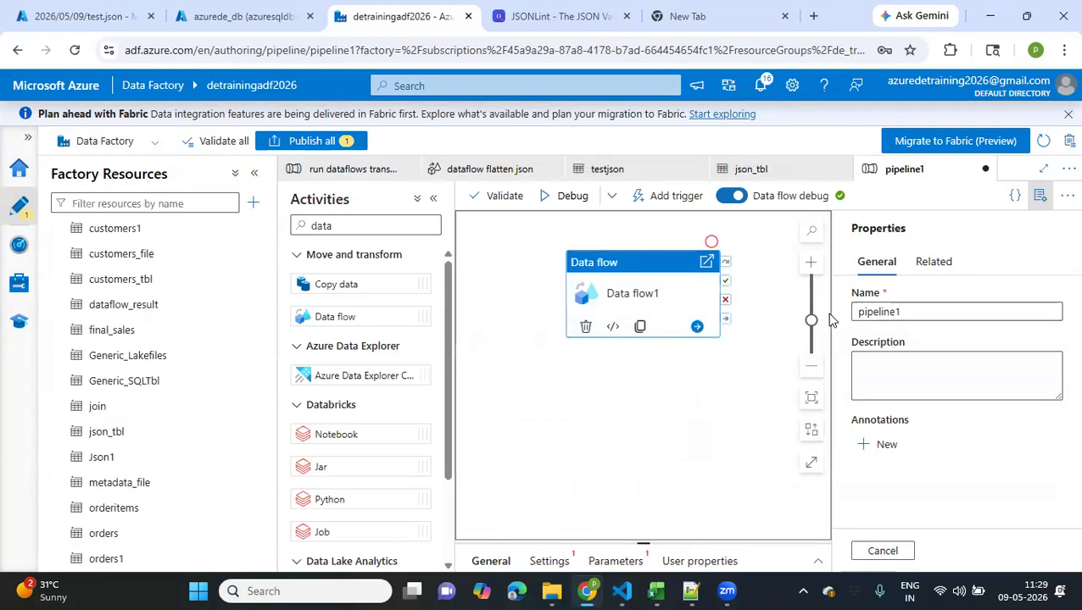
scroll(830, 320, up, 2)
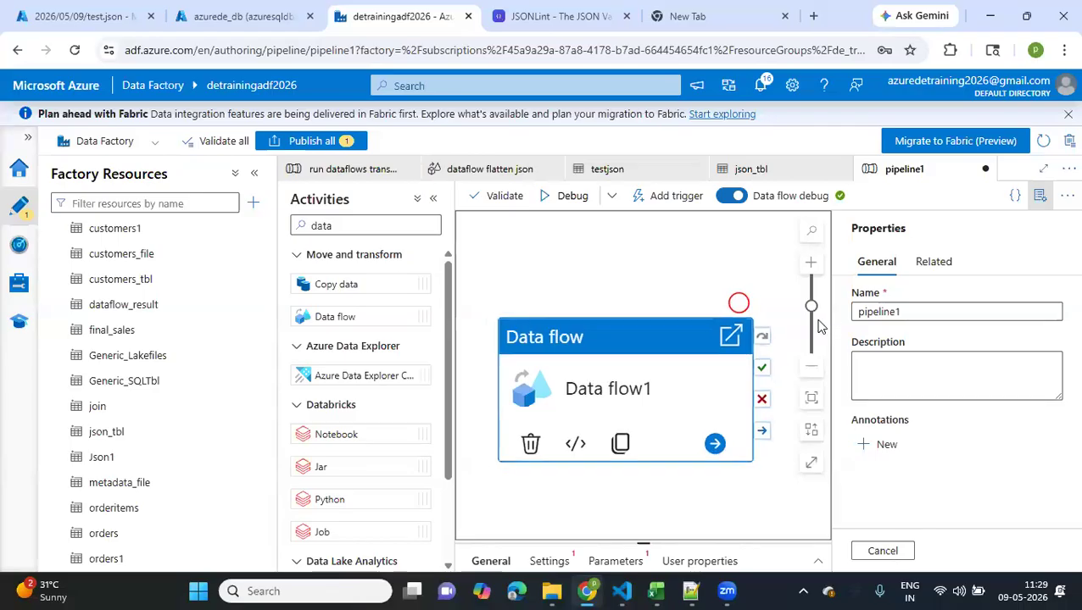
double_click(927, 312)
click(927, 313)
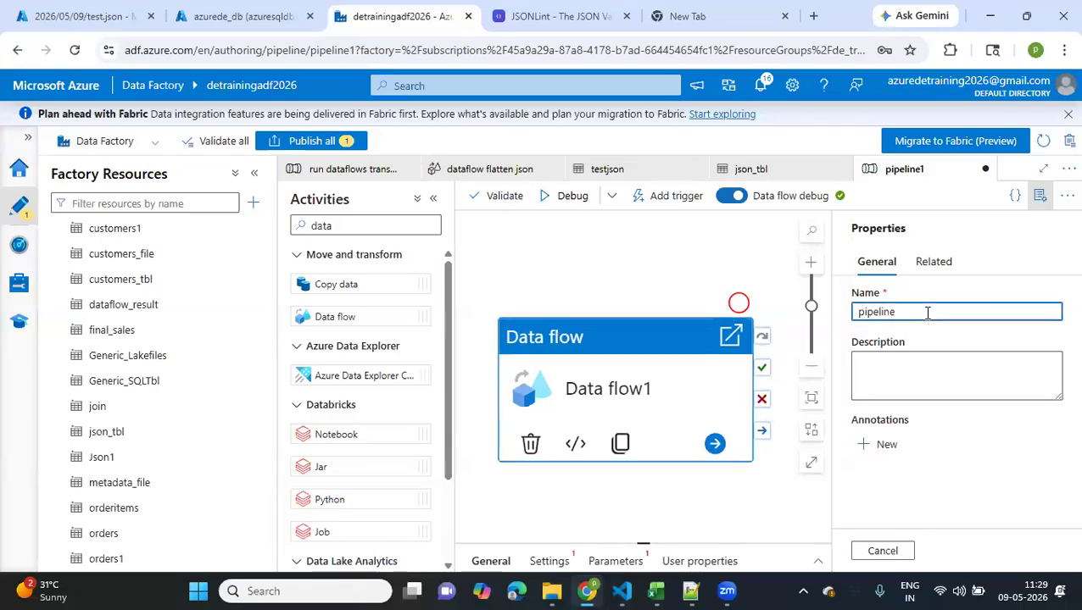
key(BackSpace)
key(BackSpace)
key(BackSpace)
key(BackSpace)
key(BackSpace)
key(BackSpace)
text(flatten json)
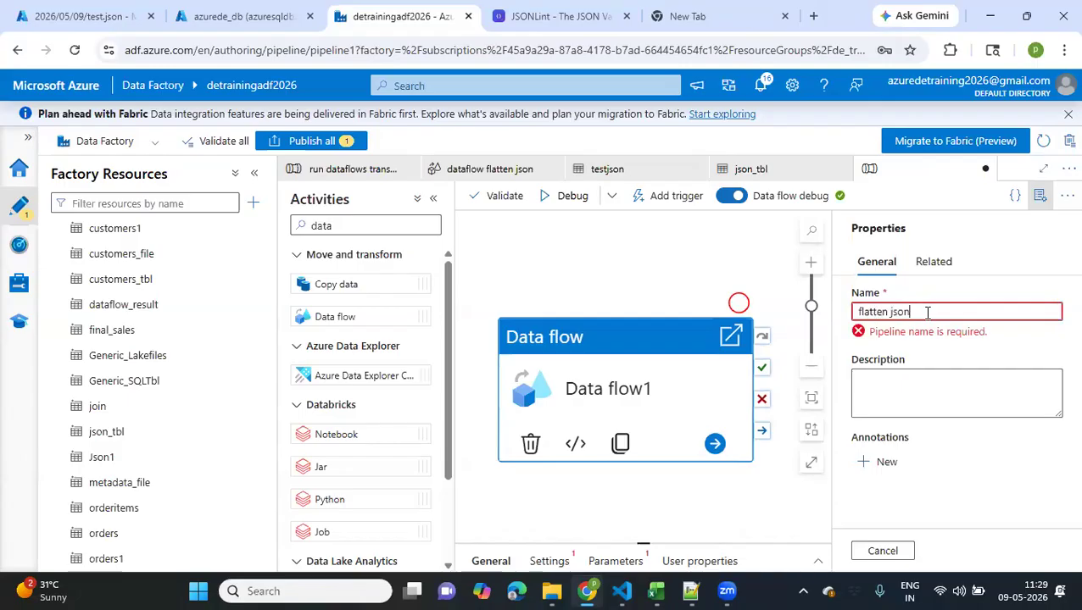
click(941, 591)
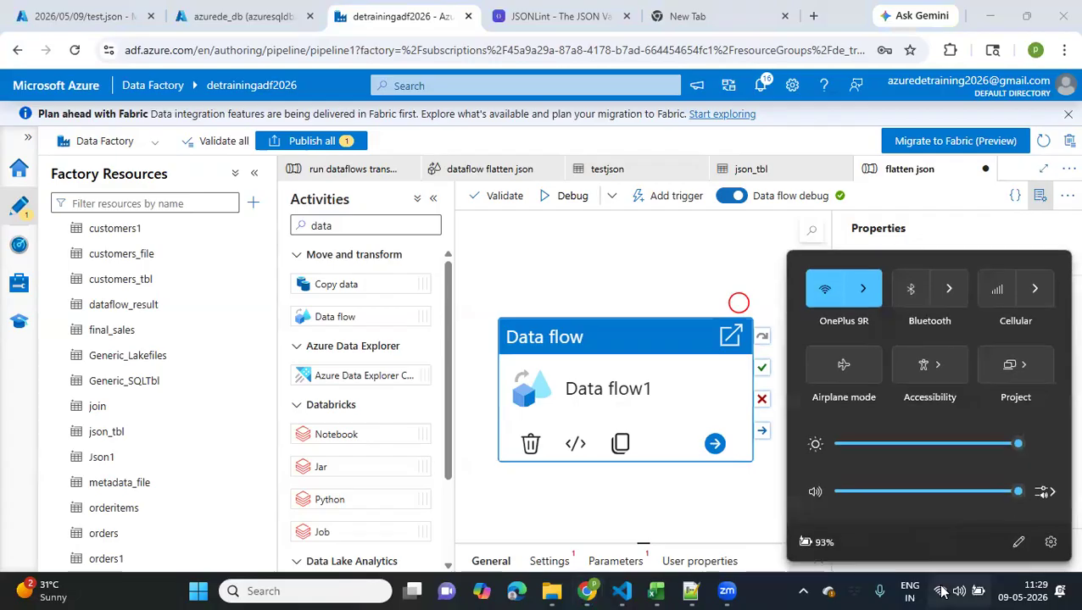
click(941, 591)
click(941, 591)
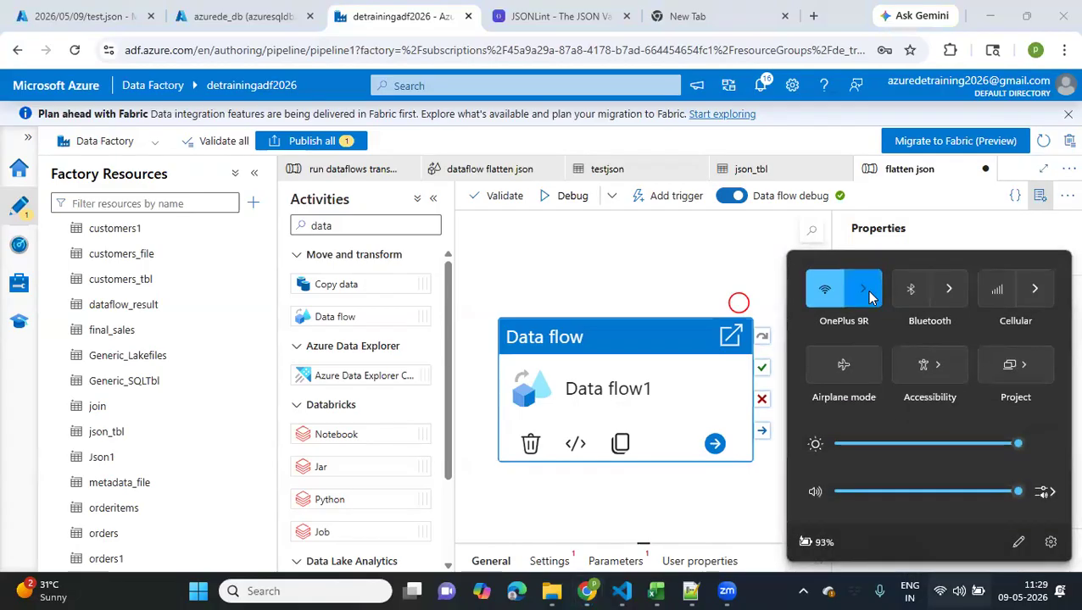
click(867, 290)
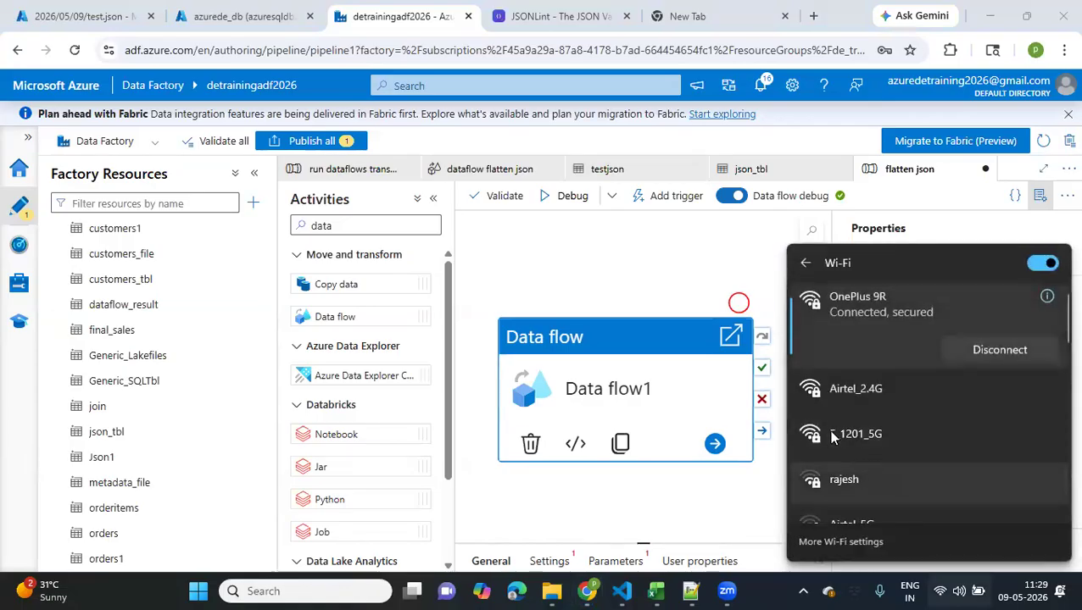
scroll(833, 438, down, 2)
scroll(832, 437, up, 2)
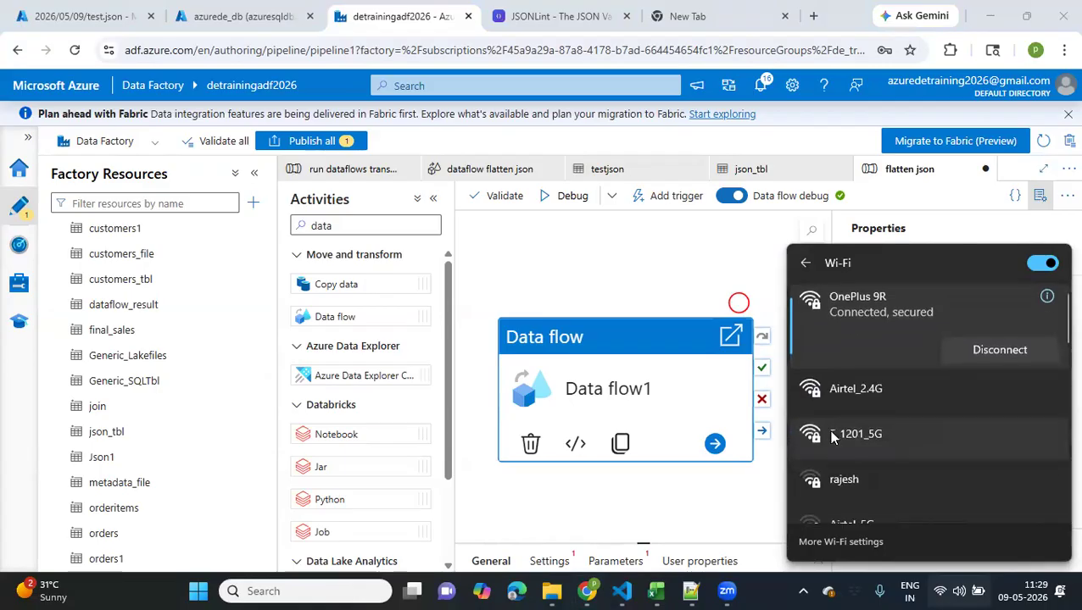
scroll(833, 438, down, 3)
scroll(833, 438, up, 3)
click(732, 514)
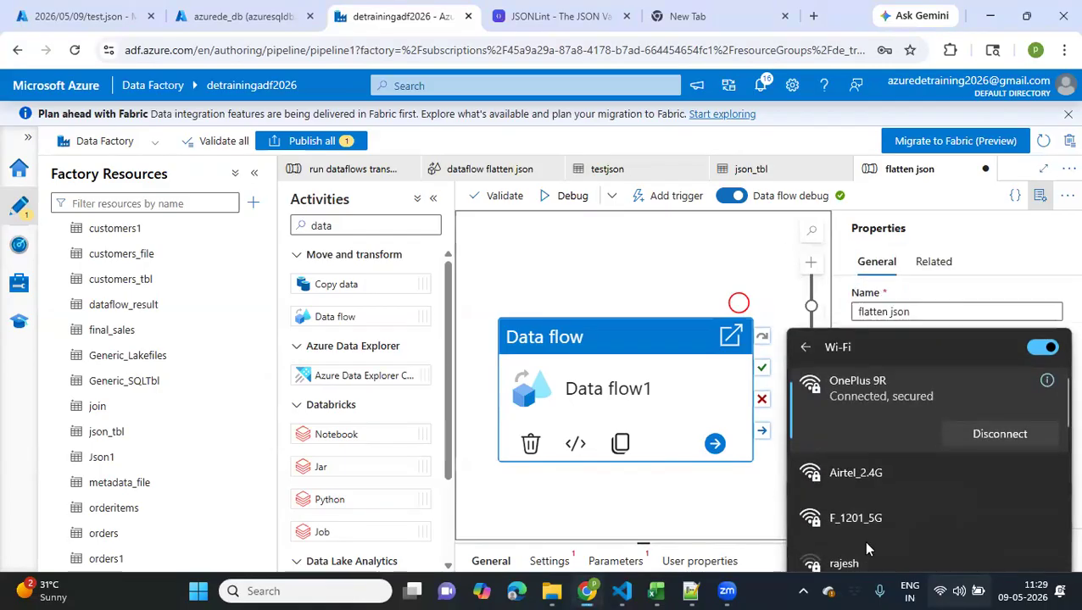
click(948, 591)
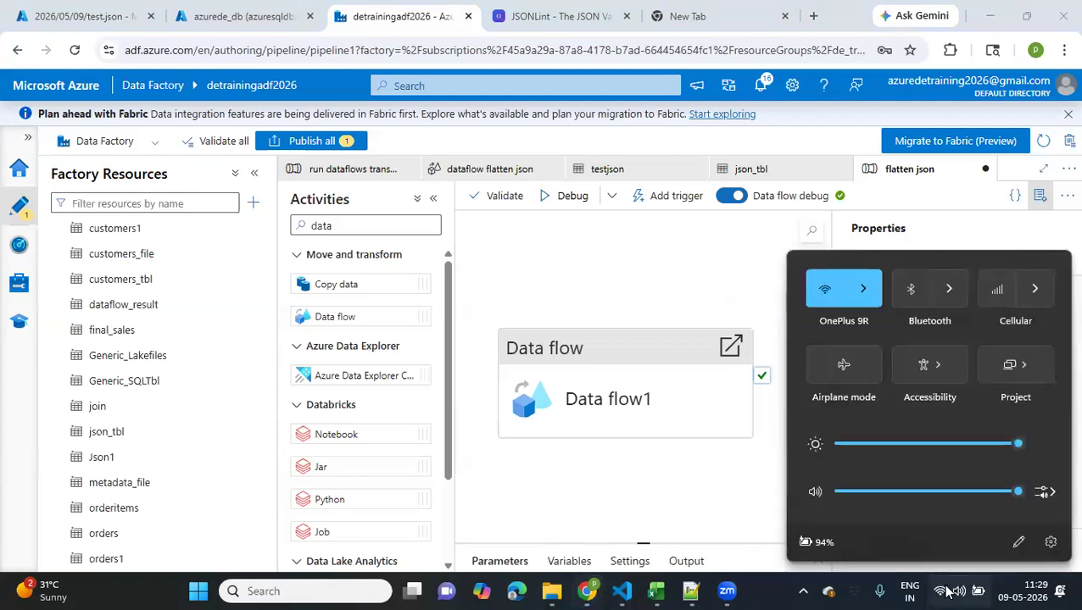
click(710, 512)
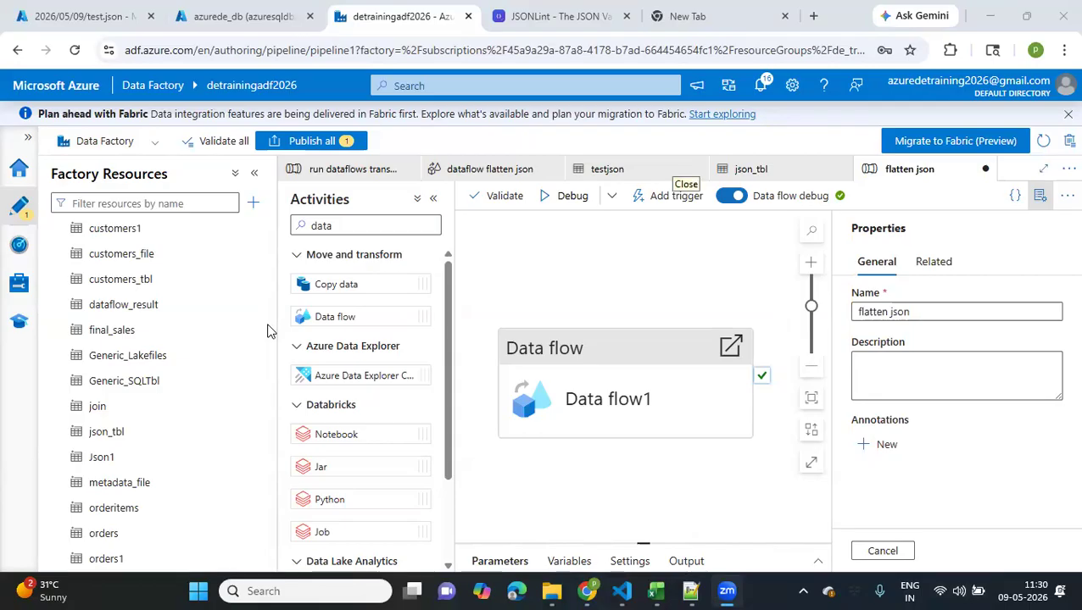
key(XF86AudioRaiseVolume)
click(759, 290)
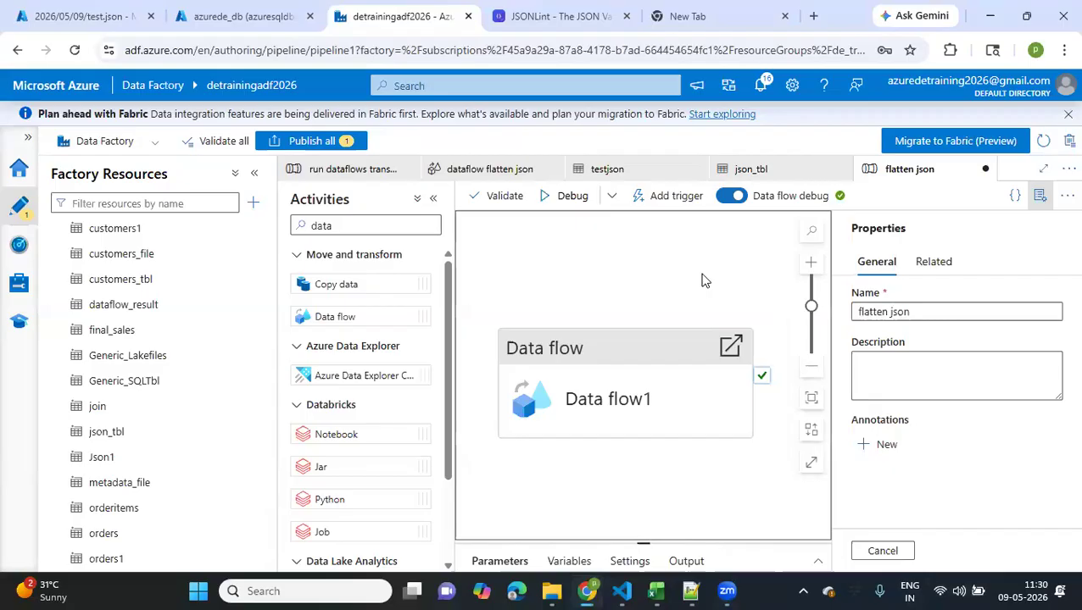
Rename the Data flow activity on the pipeline canvas to "parse json"
click(606, 367)
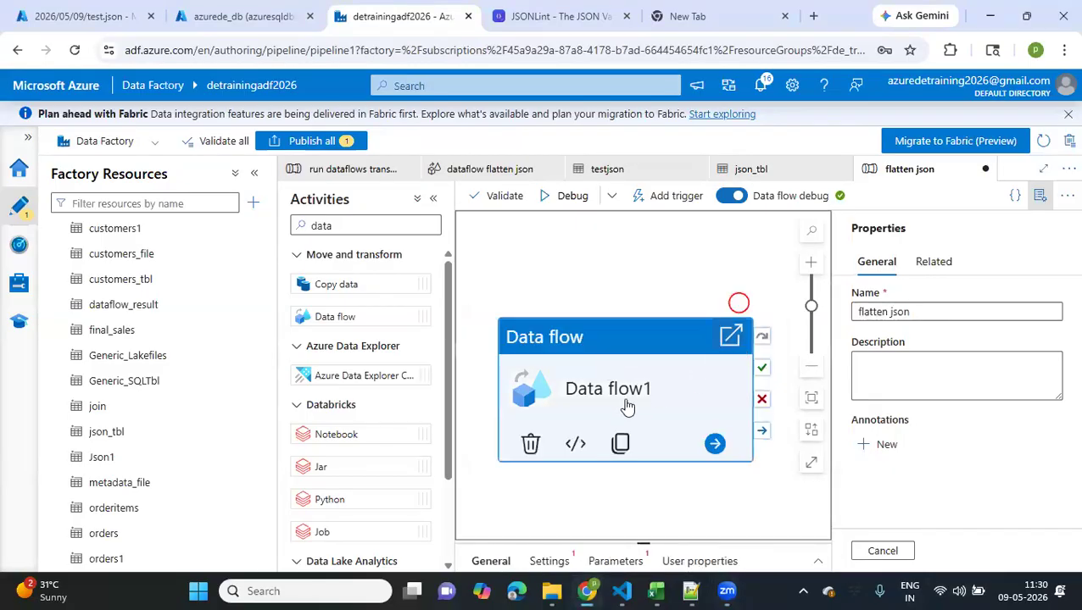
drag(644, 544, 645, 366)
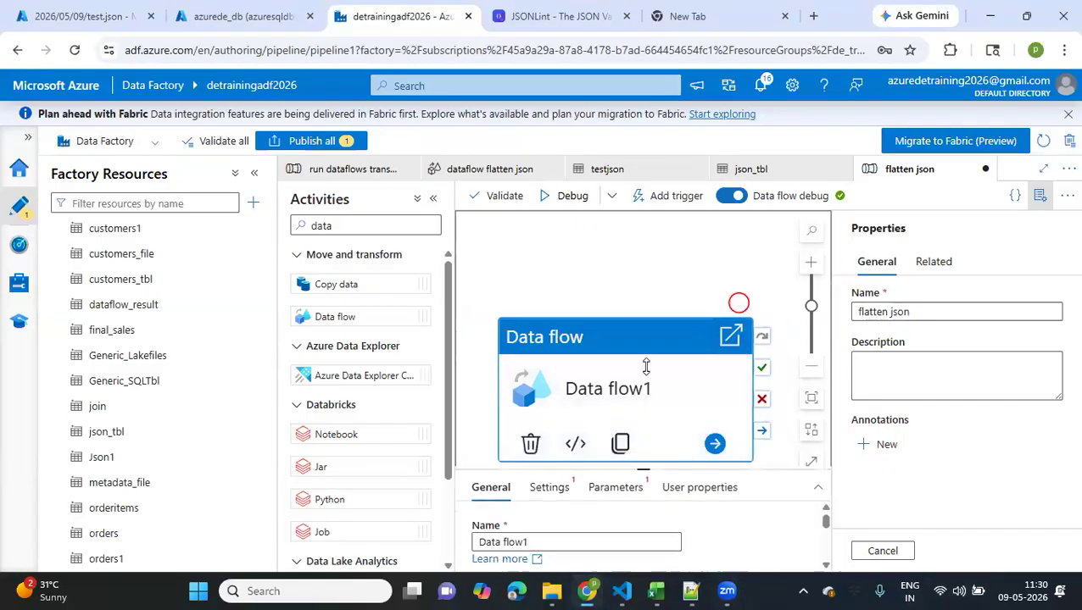
drag(553, 437, 439, 431)
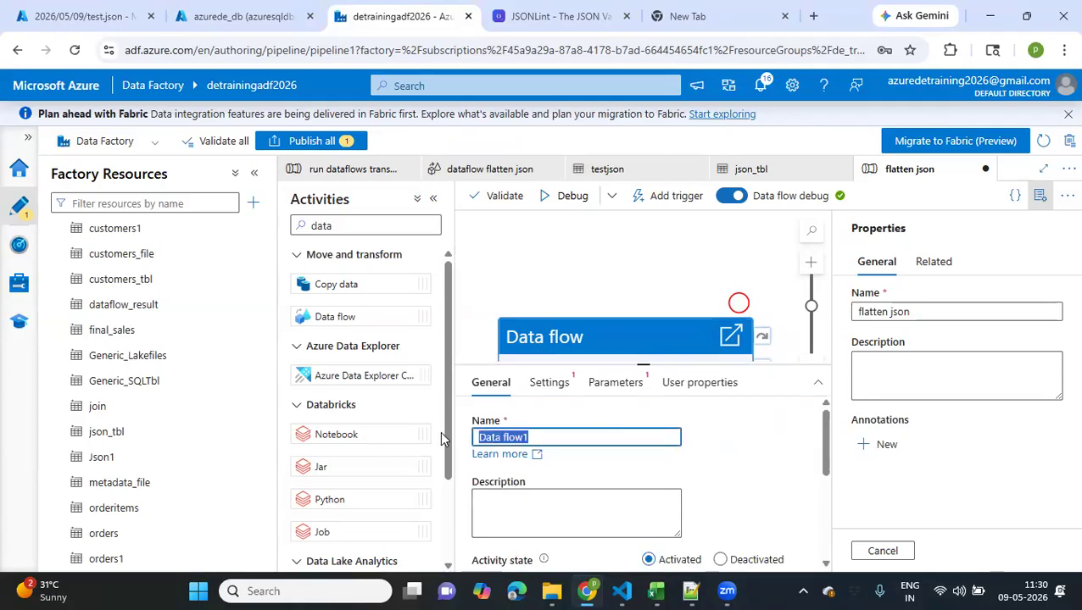
text(parse json)
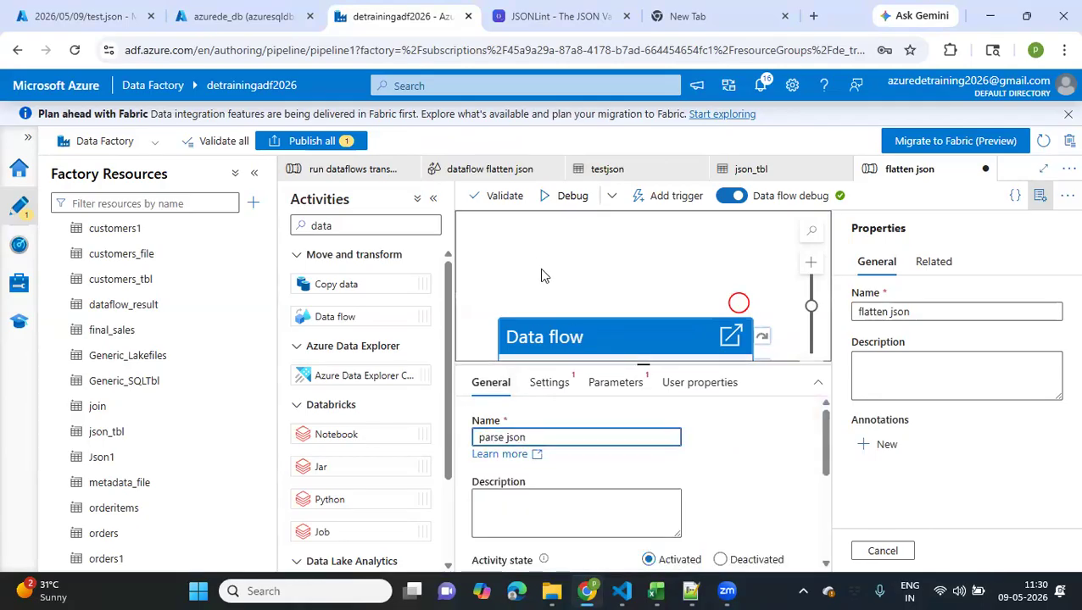
drag(542, 270, 506, 169)
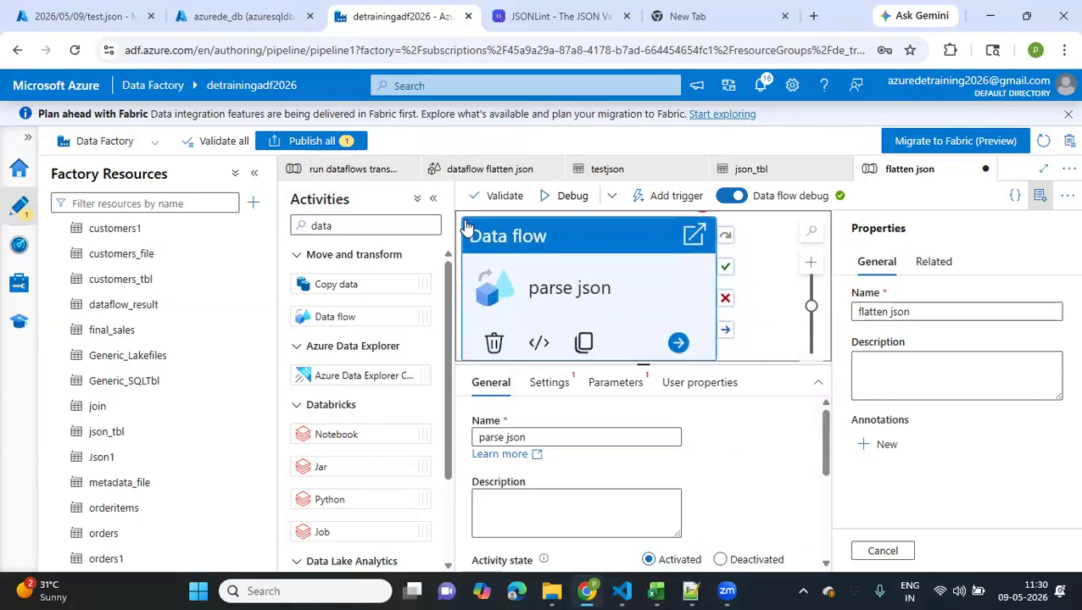
Assign the data flow "dataflow flatten json" to the parse json activity
click(434, 201)
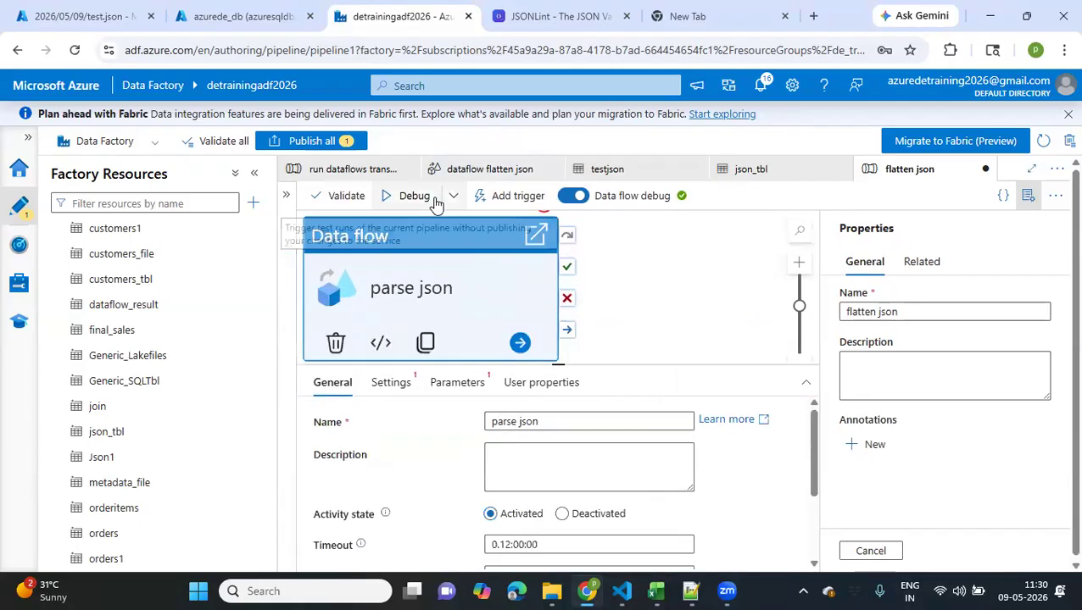
click(391, 382)
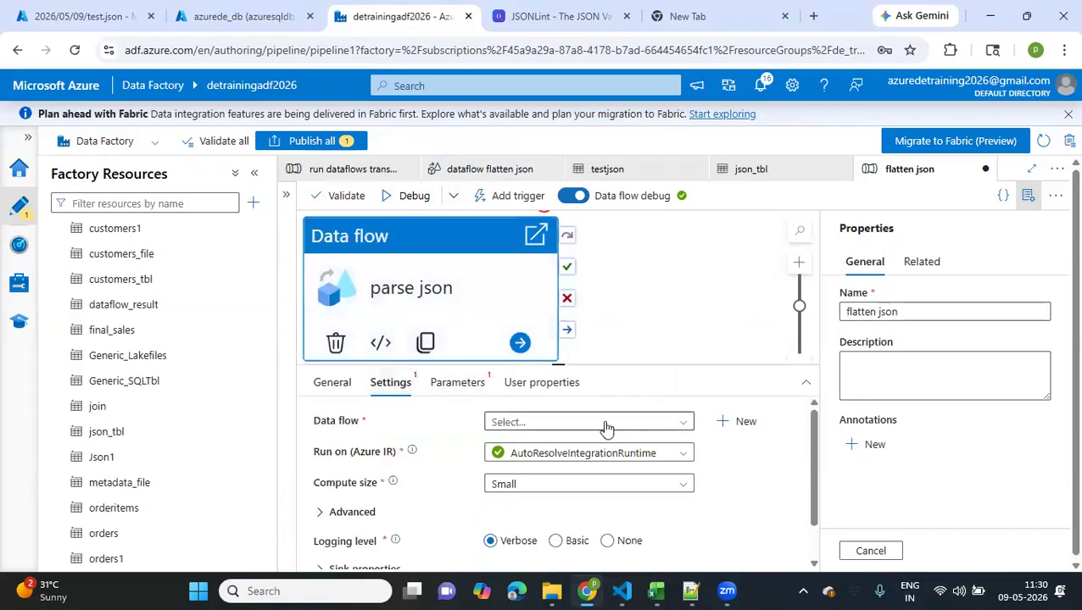
click(604, 424)
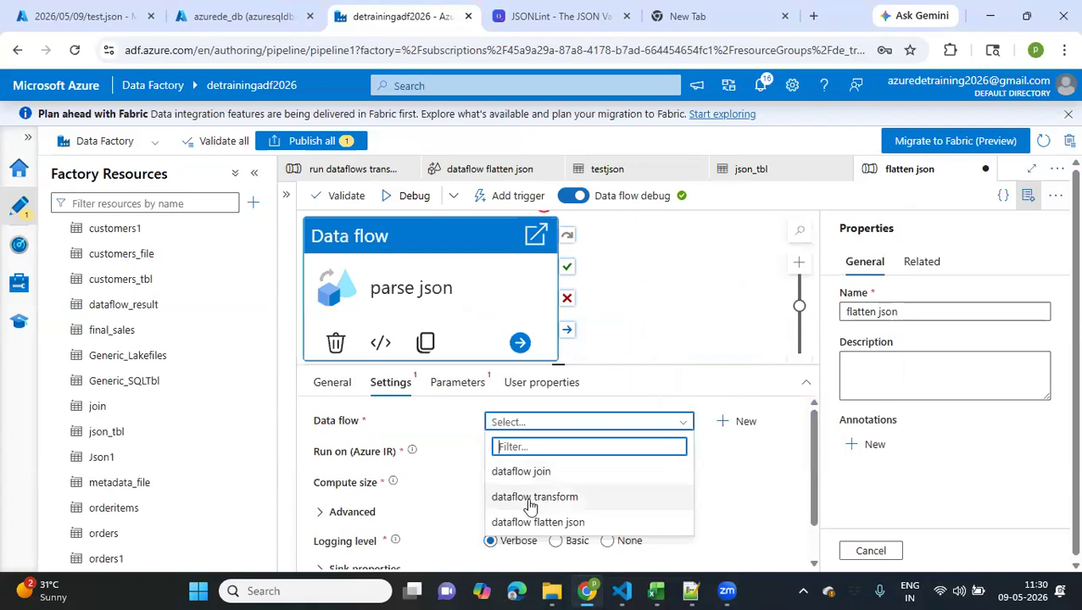
click(512, 523)
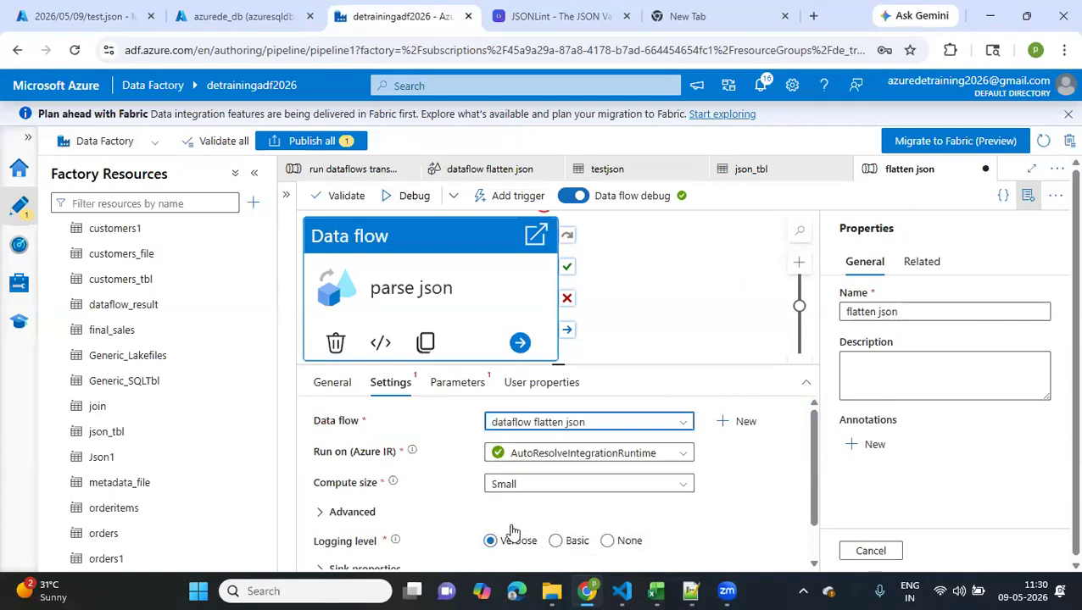
scroll(511, 530, down, 1)
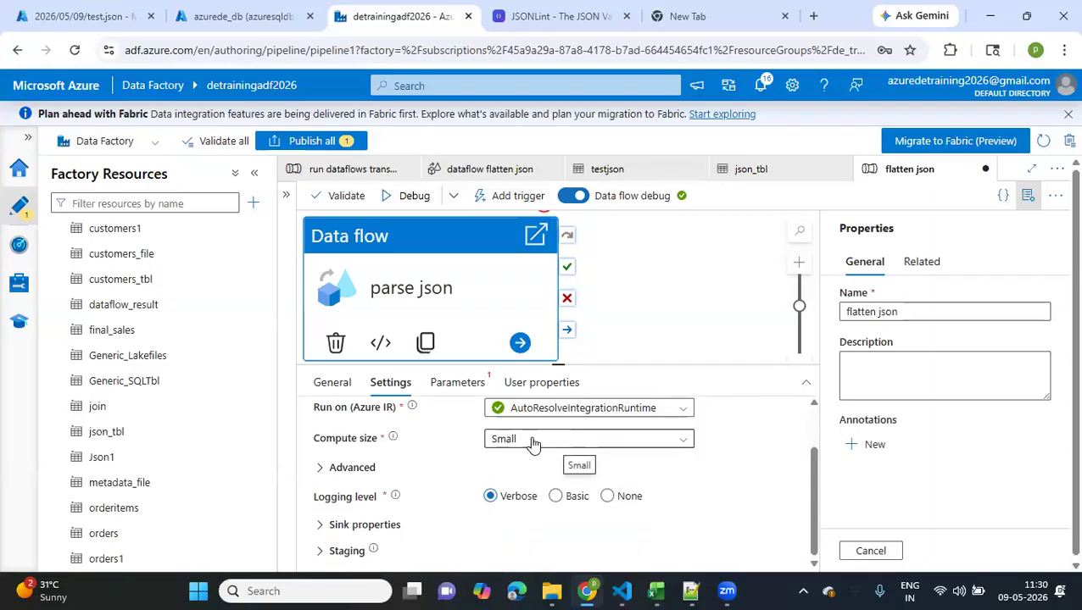
drag(488, 321, 541, 393)
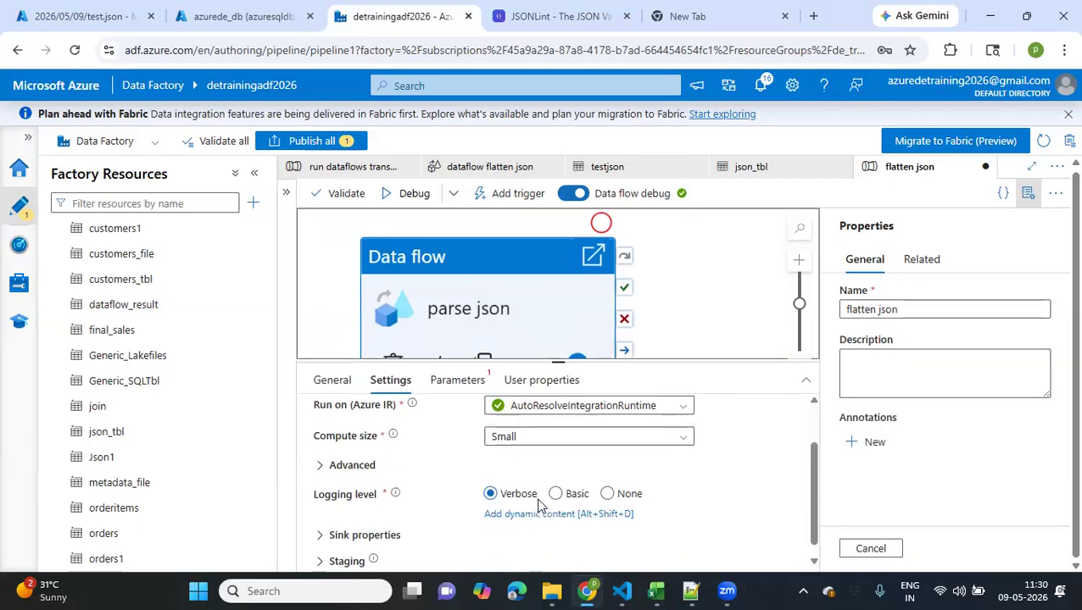
scroll(509, 500, up, 2)
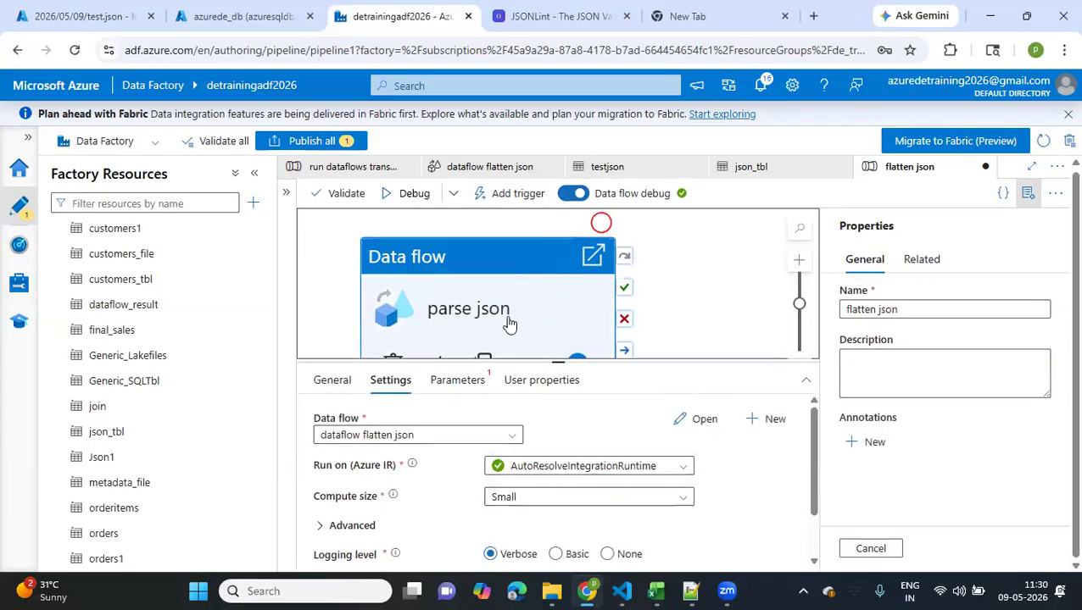
drag(545, 304, 591, 304)
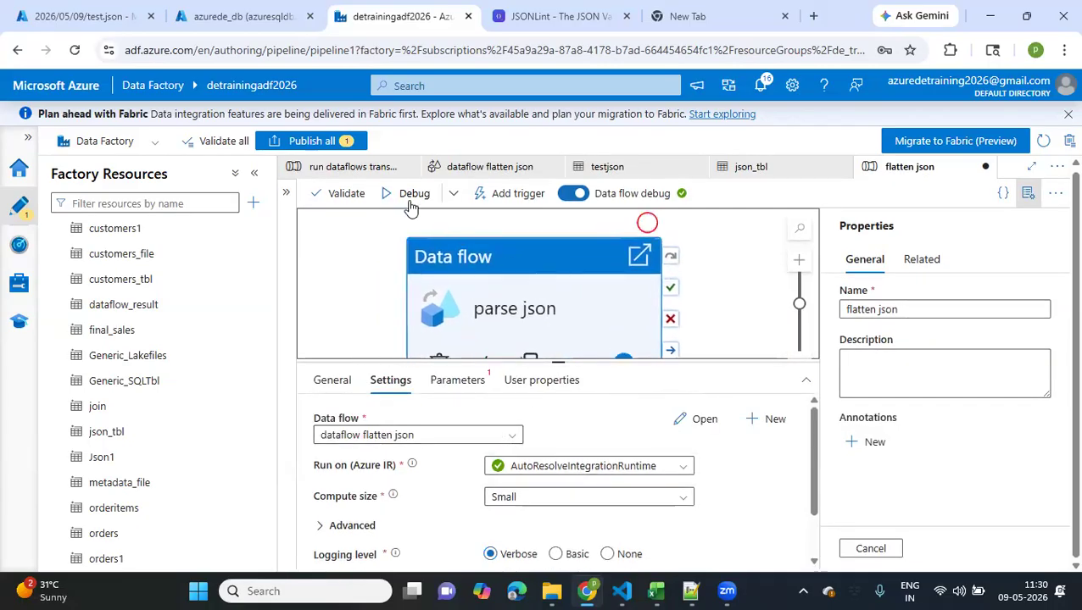
Publish the flatten json pipeline, start a debug run of it and refresh the run status
click(309, 142)
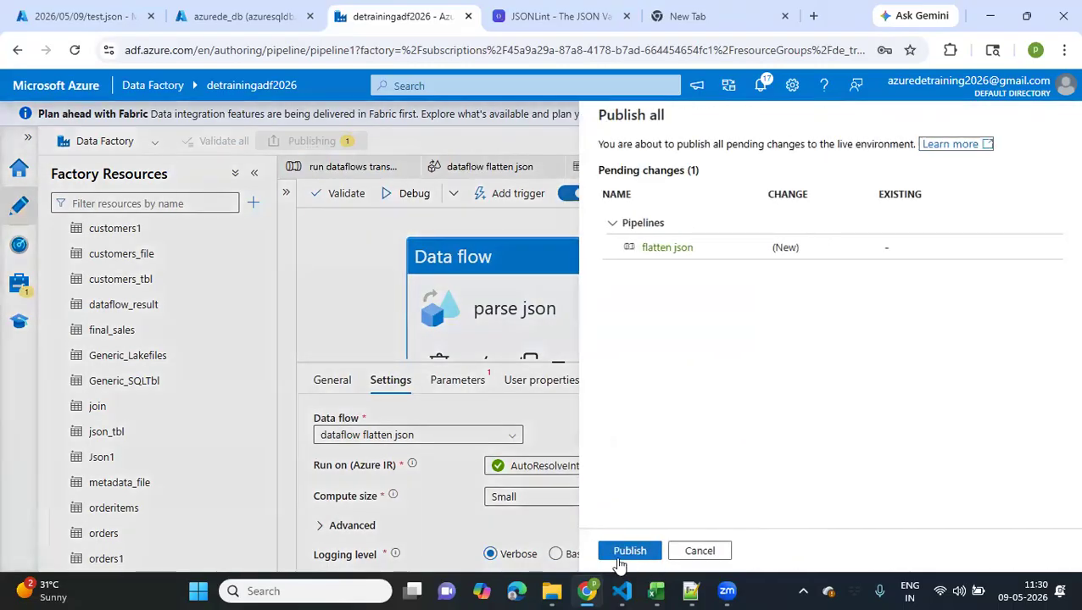
click(626, 553)
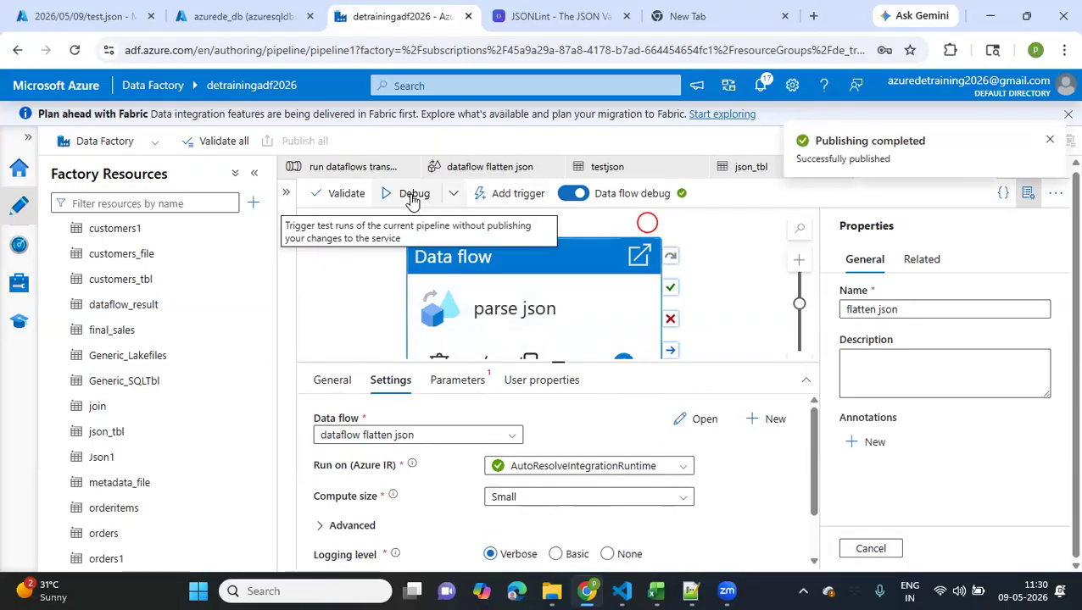
click(413, 197)
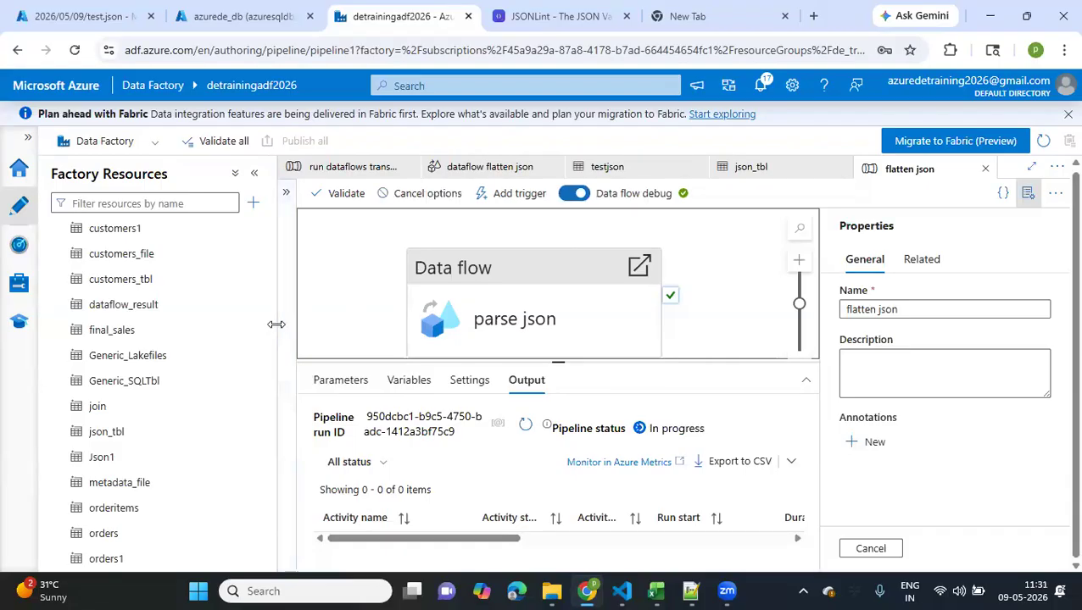
drag(276, 324, 241, 324)
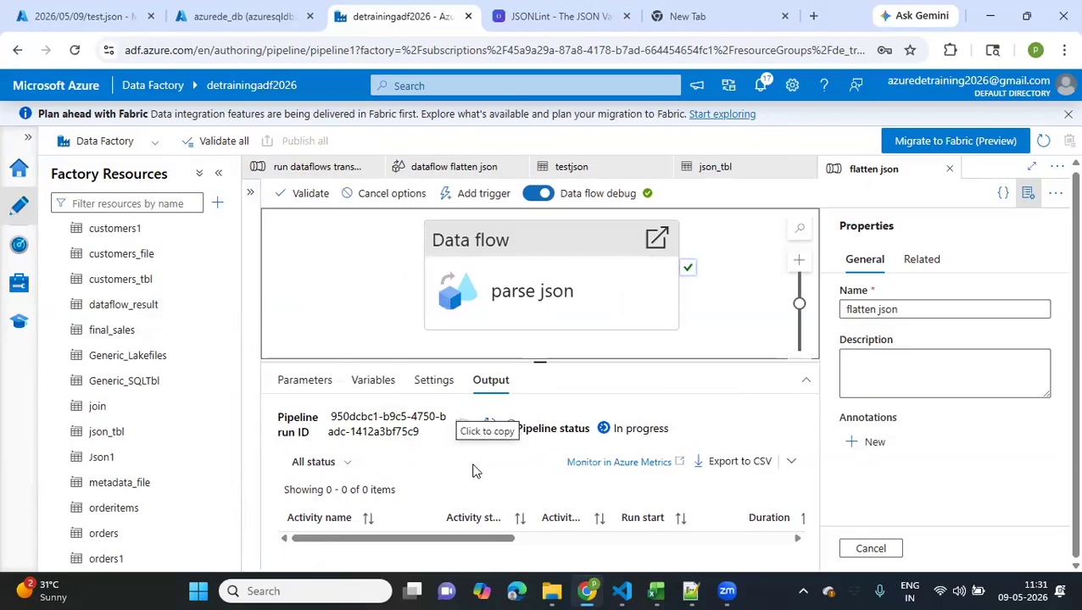
click(488, 431)
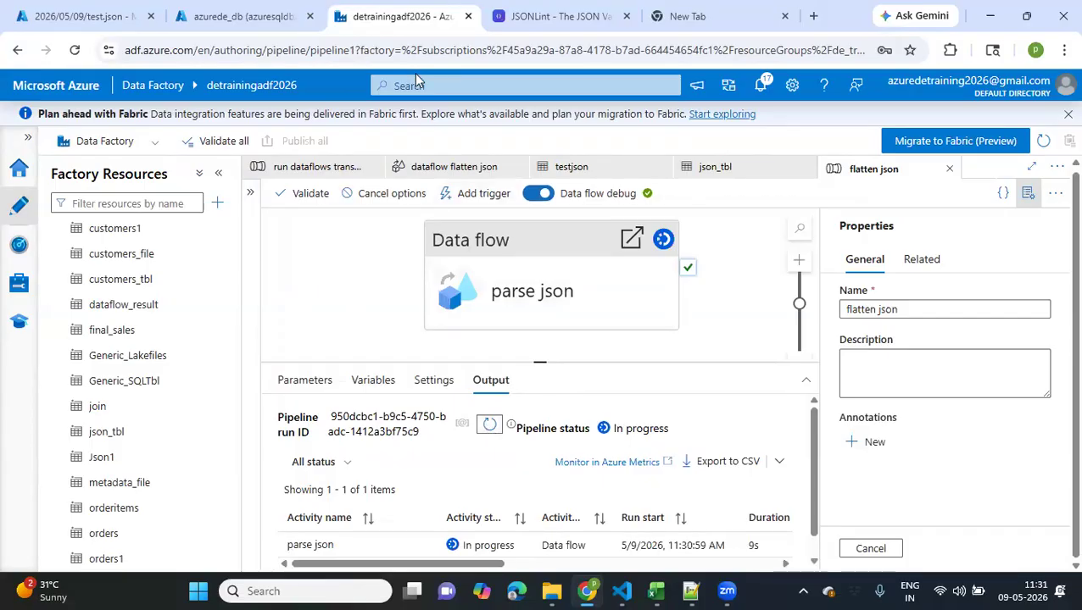
click(490, 162)
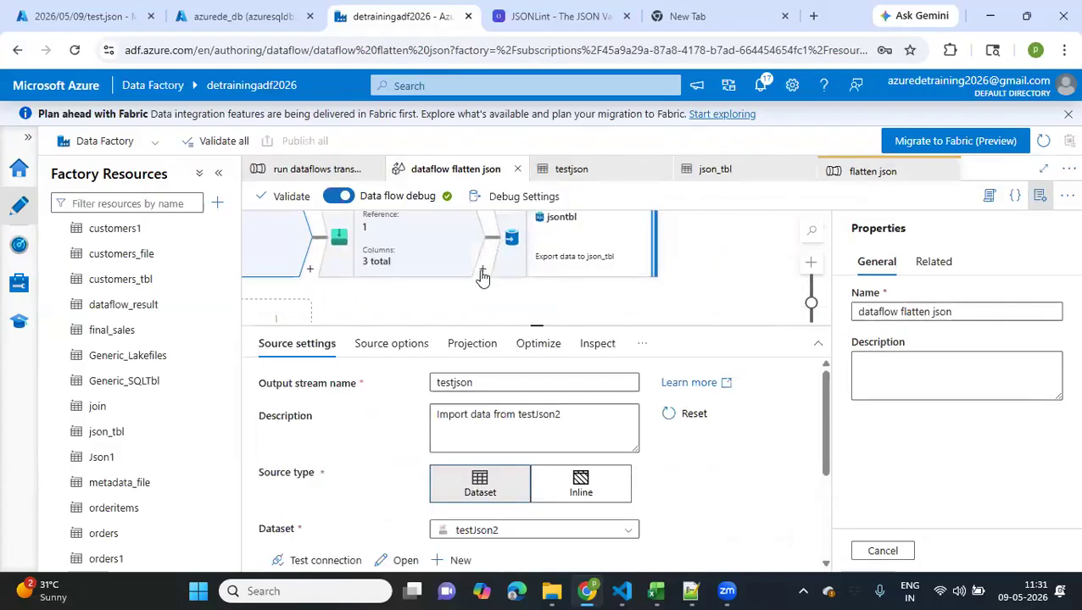
click(482, 269)
text(sin)
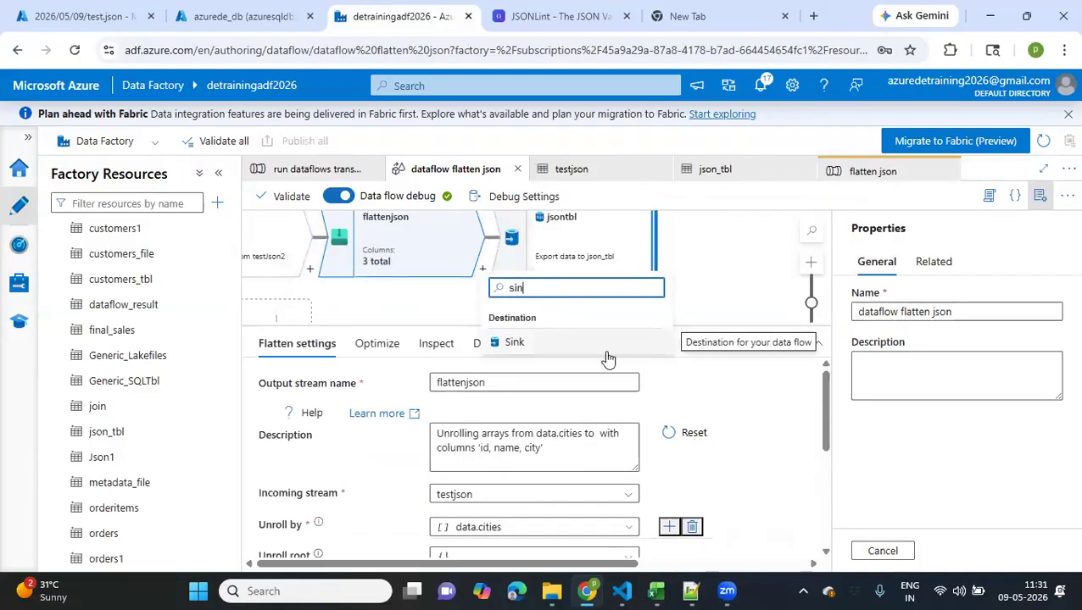
click(704, 255)
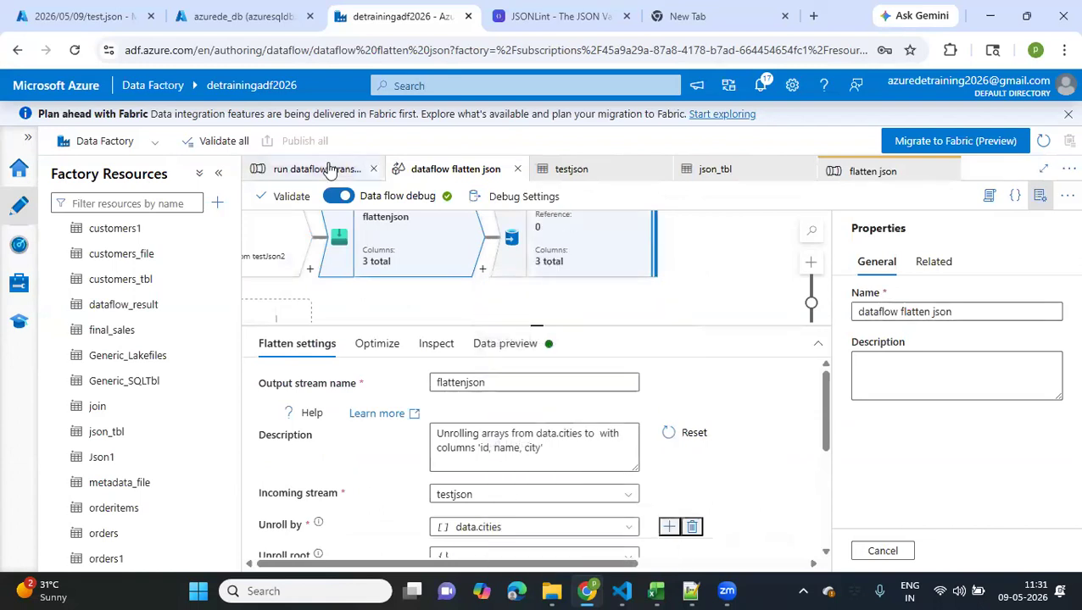
Return to the flatten json pipeline and refresh its debug run status until the run ends
click(846, 176)
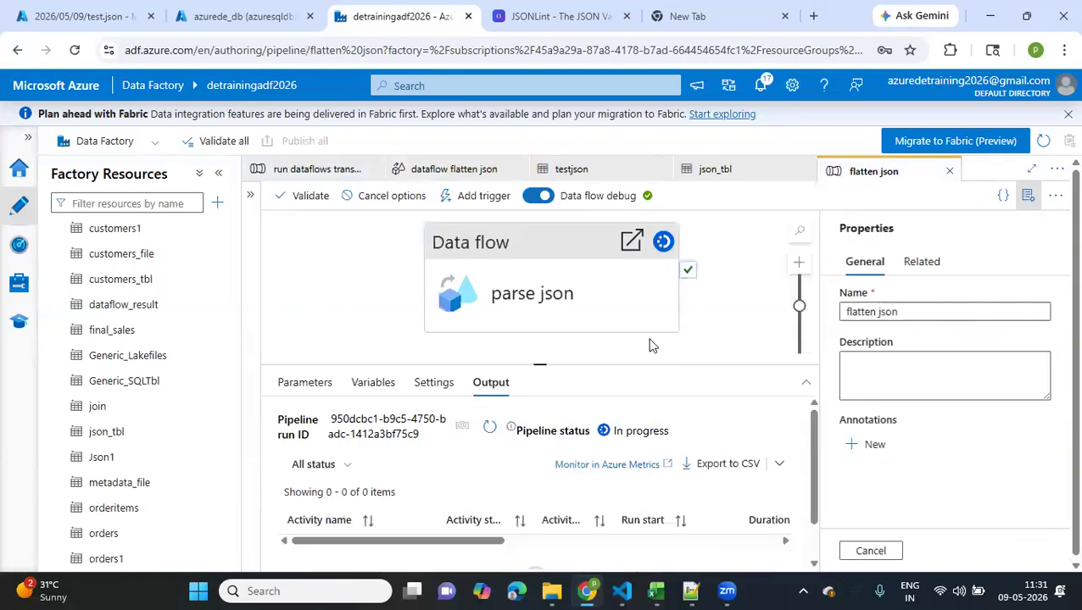
click(488, 431)
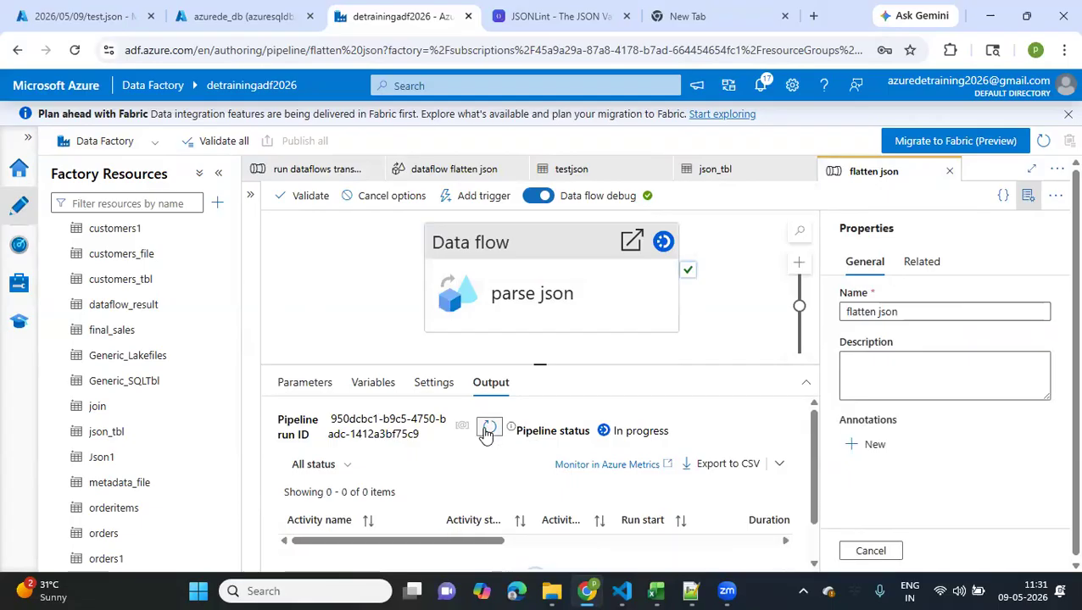
click(489, 430)
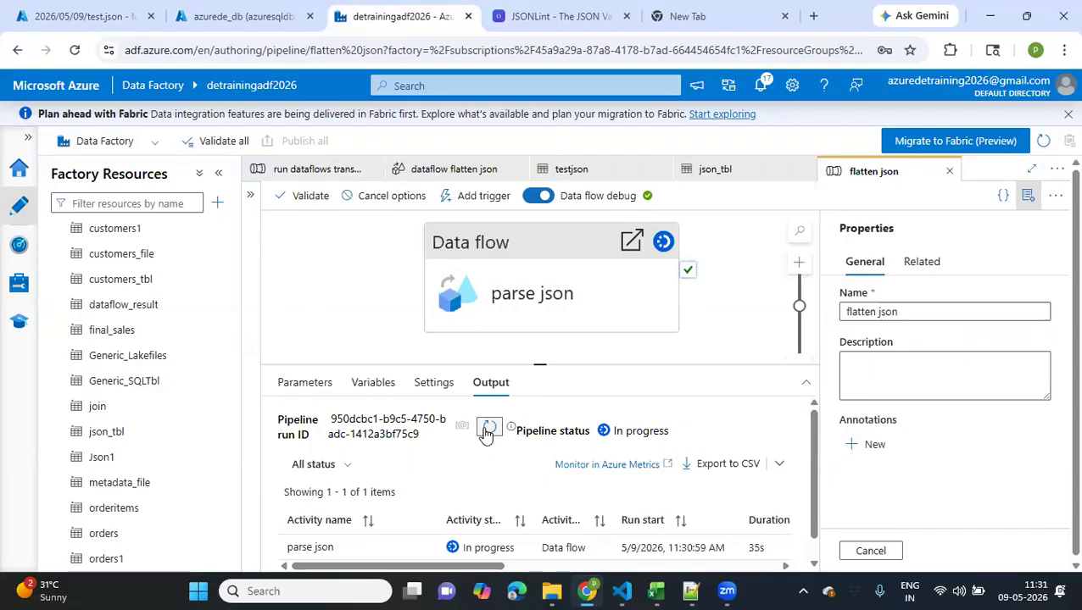
click(487, 432)
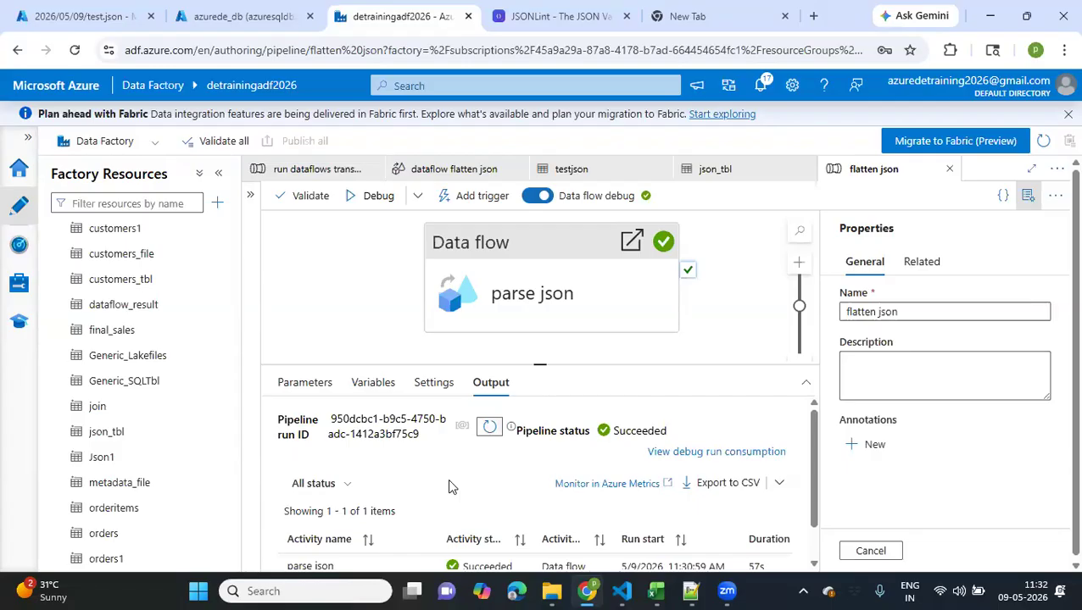
Examine the output details of the parse json activity in the flatten json debug run
scroll(447, 480, down, 1)
click(395, 525)
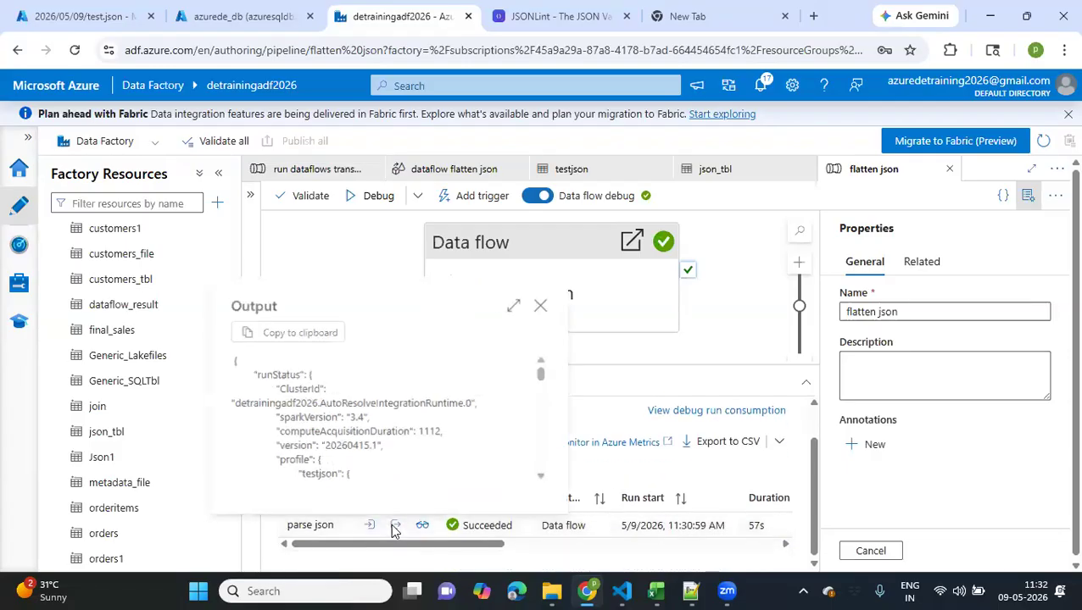
scroll(375, 426, down, 6)
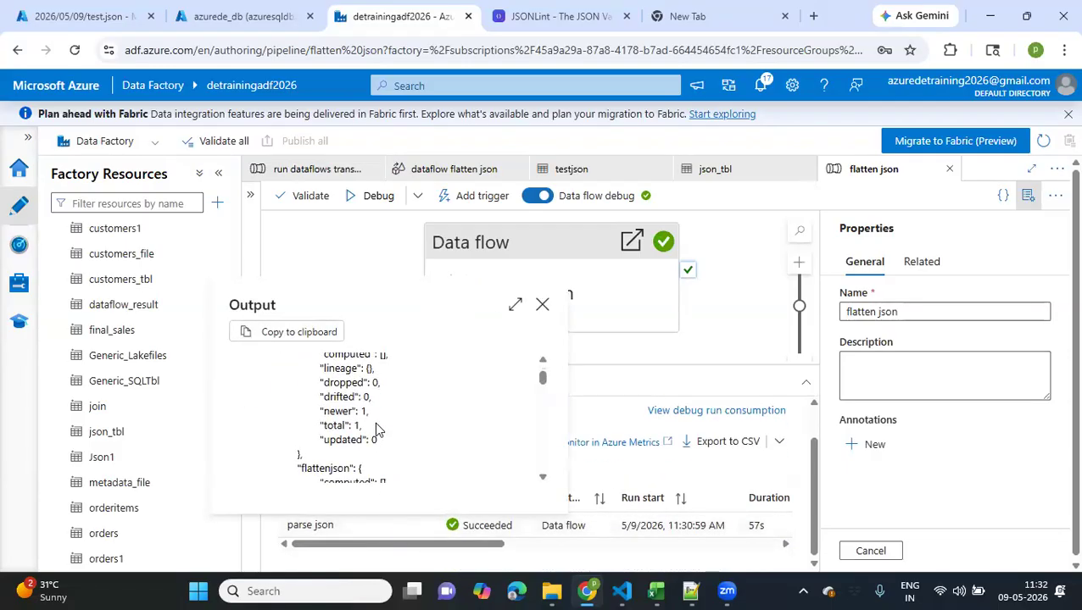
scroll(375, 423, down, 4)
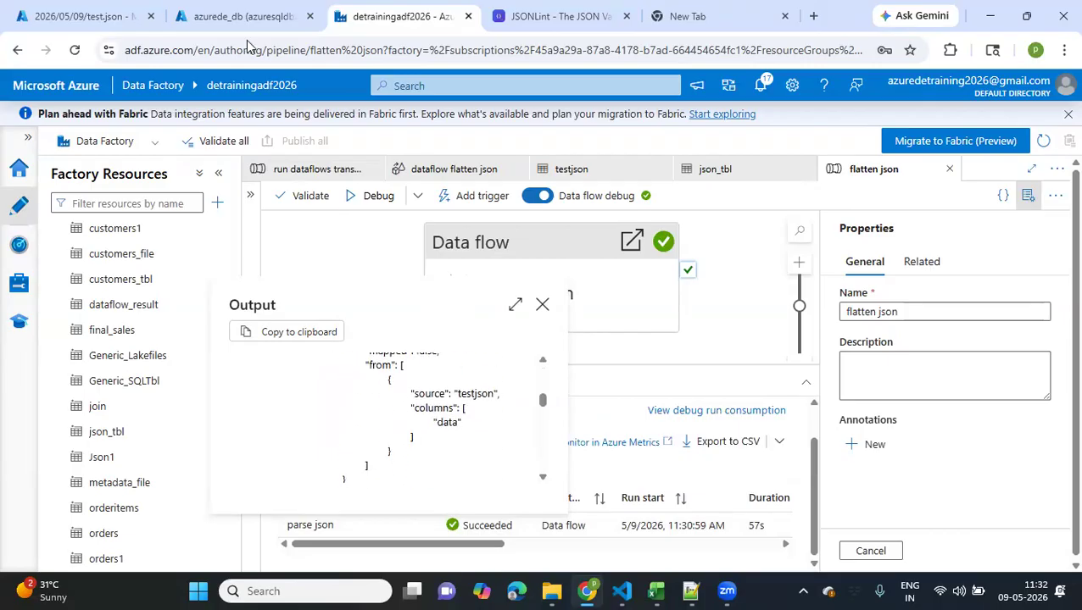
Switch to the azurede_db query editor, add the query "select * from json_tbl" below the existing one and run only that query
click(245, 17)
click(508, 17)
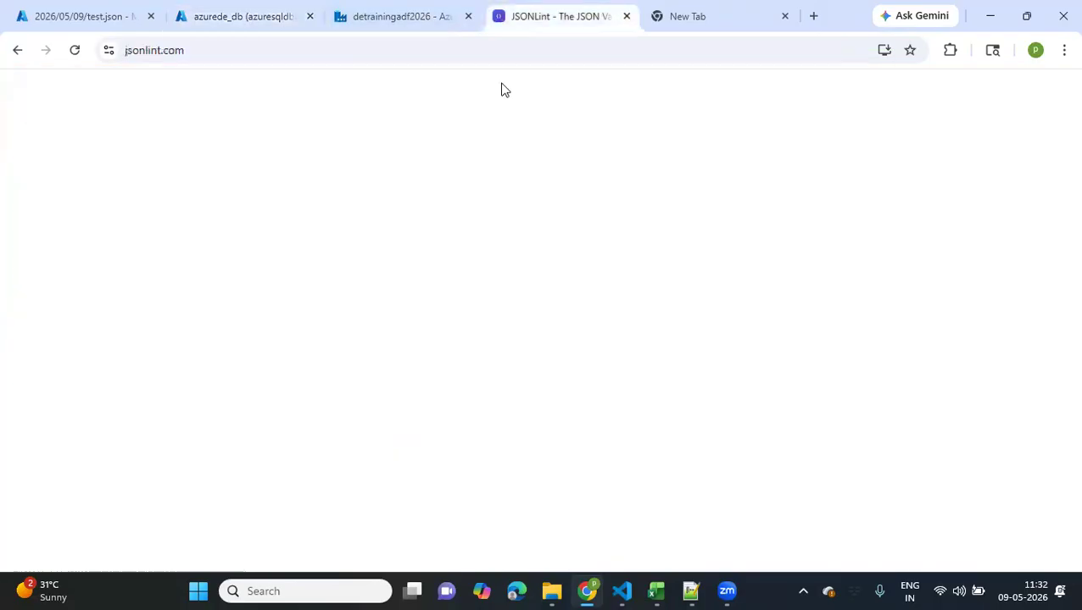
click(242, 17)
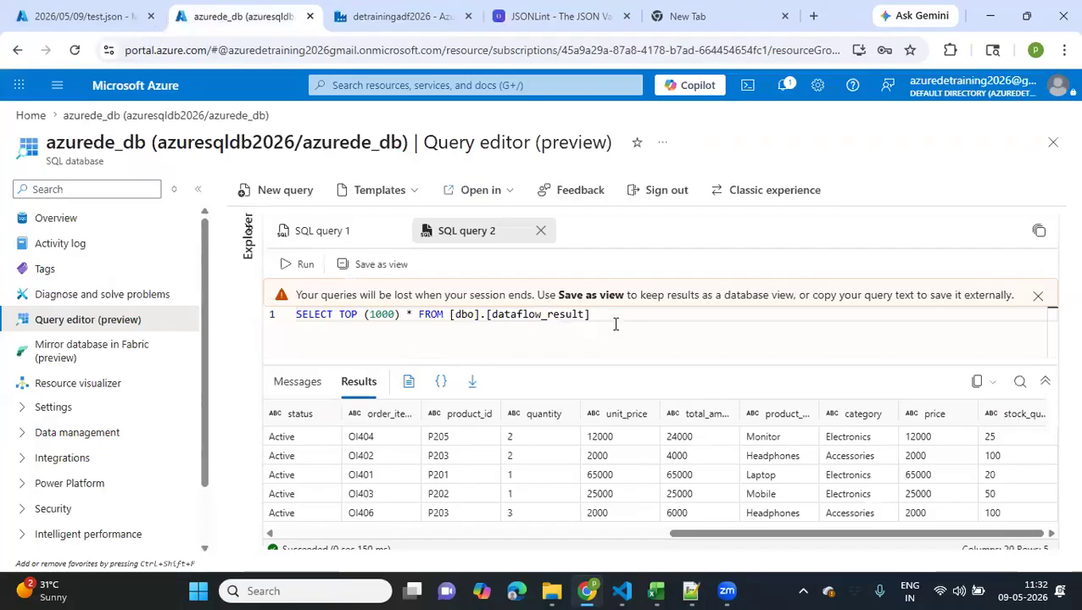
key(Return)
key(Return)
text(select * from )
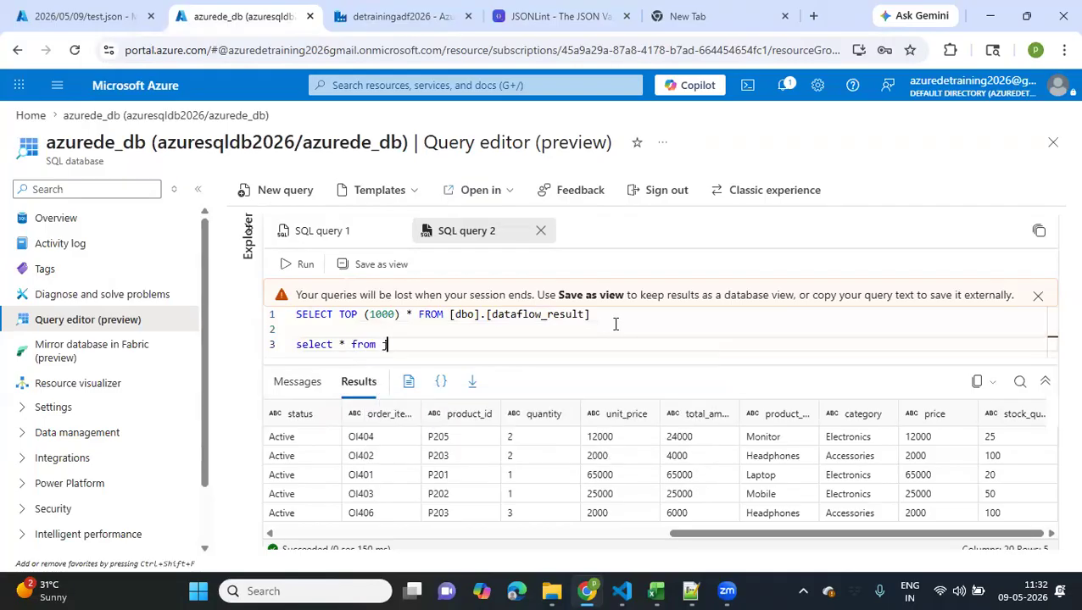
text(json_tb;)
key(BackSpace)
text(l)
click(276, 342)
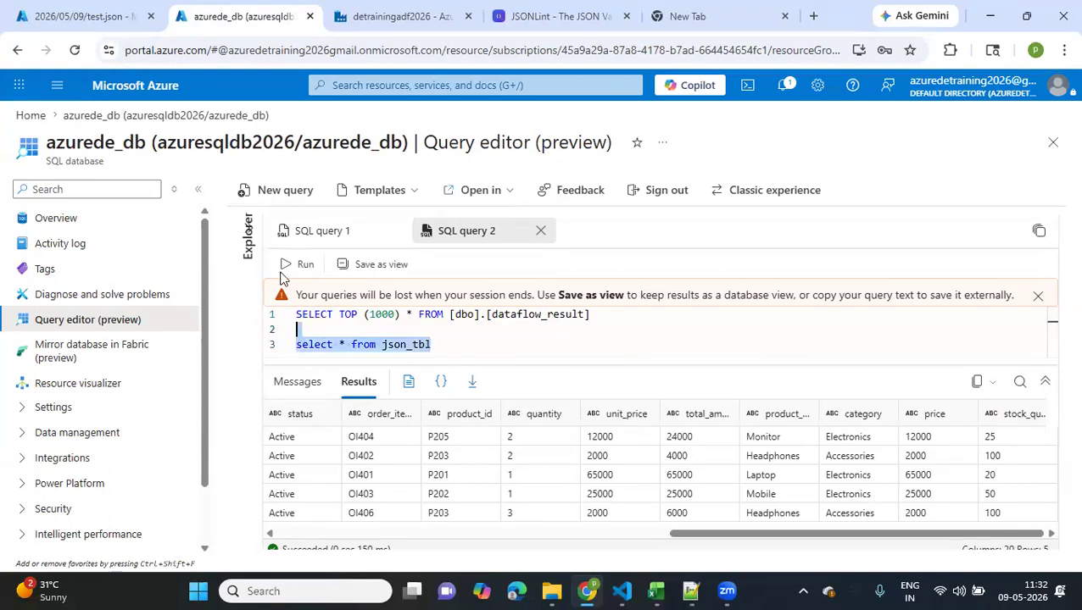
click(285, 265)
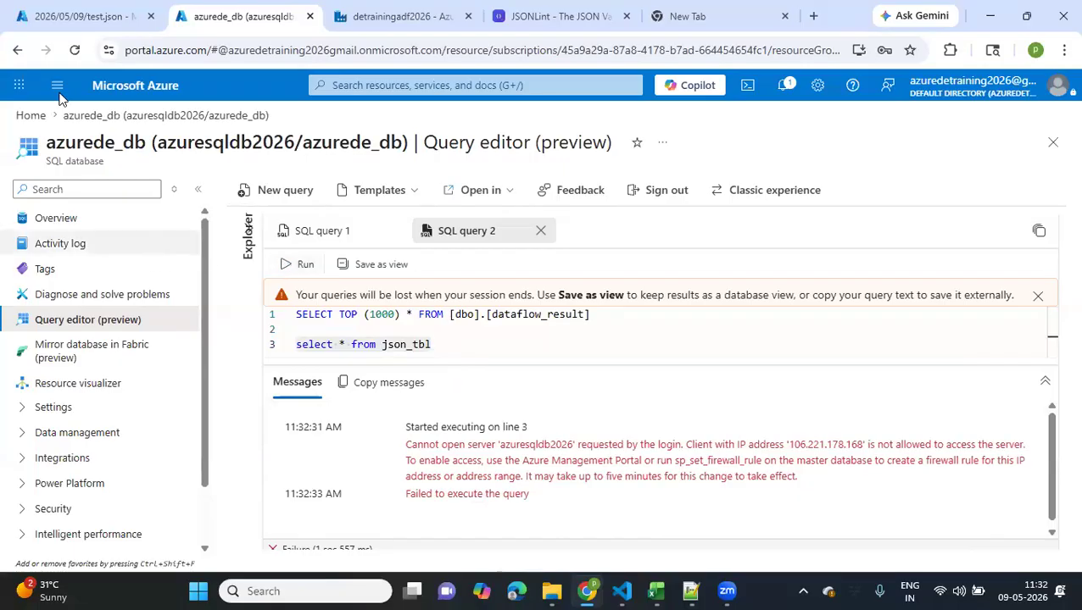
Try to rerun the json_tbl query after reopening the azurede_db query editor from the portal home page
click(32, 119)
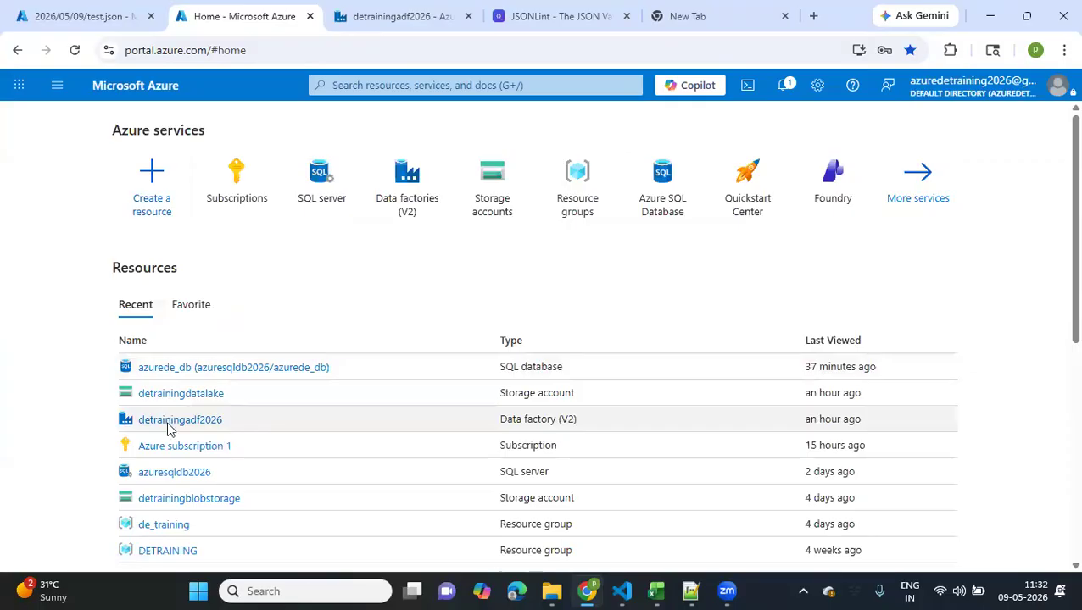
scroll(150, 270, down, 1)
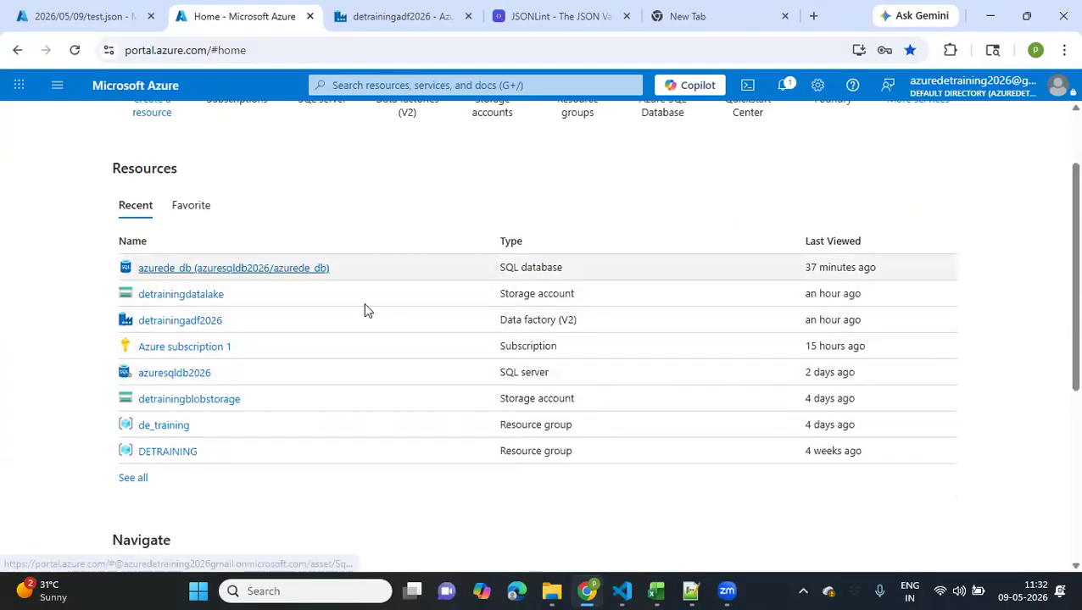
click(233, 267)
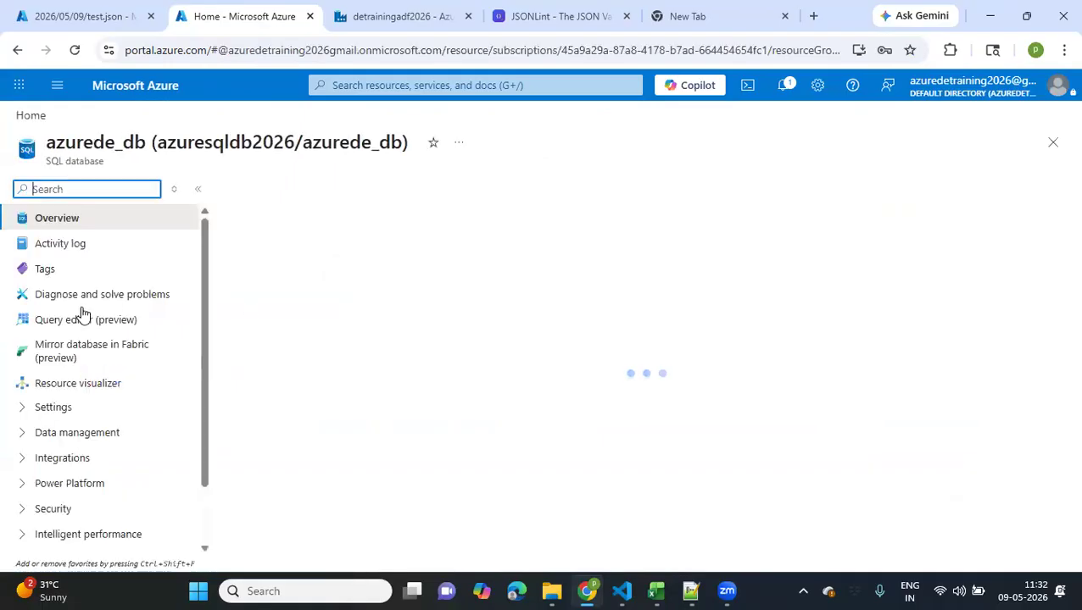
click(85, 320)
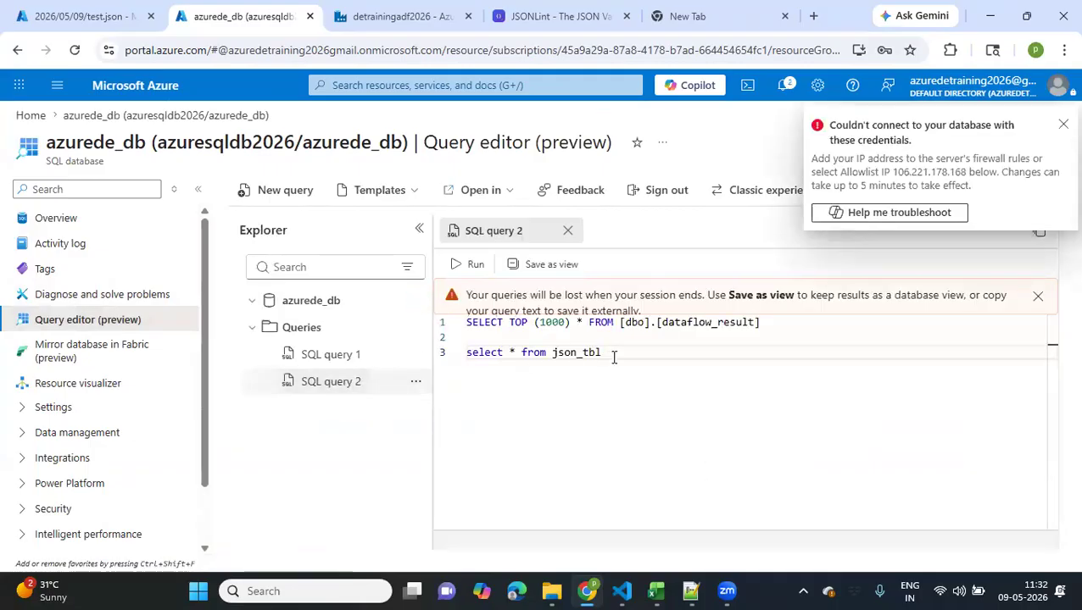
key(shift+Home)
click(455, 266)
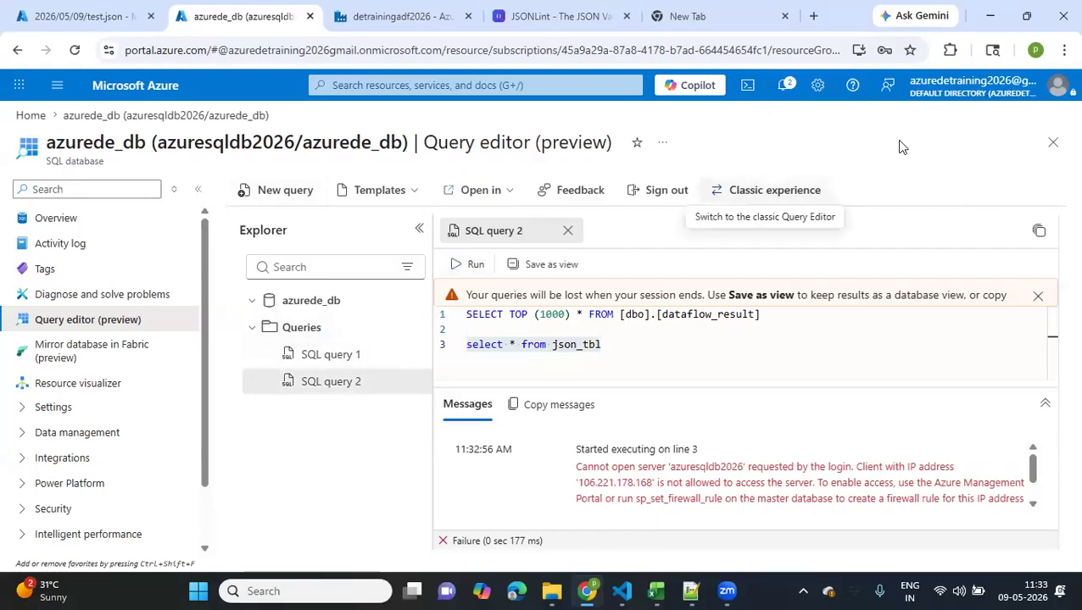
Sign out of the query editor and reconnect with SQL authentication and the saved account password, allowlisting the client IP on server azuresqldb2026
click(679, 194)
click(744, 352)
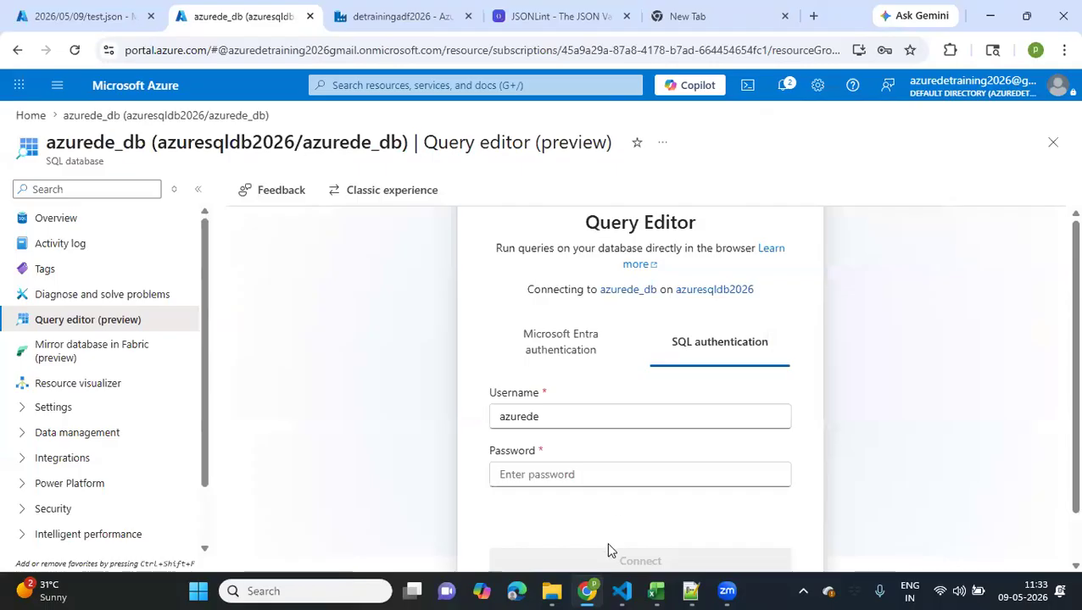
click(577, 478)
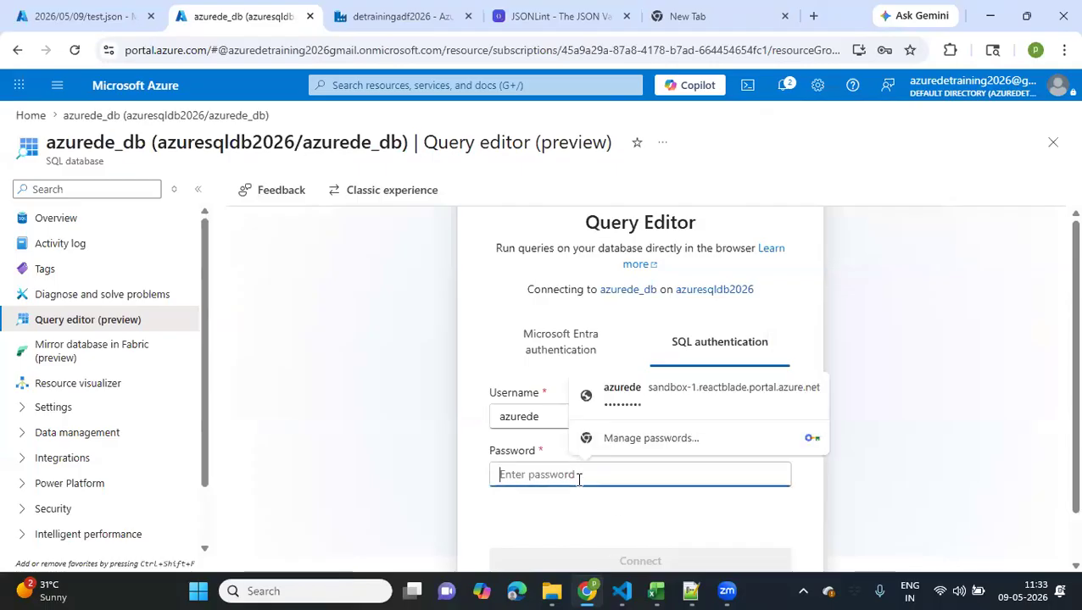
click(612, 418)
scroll(609, 521, down, 1)
click(622, 510)
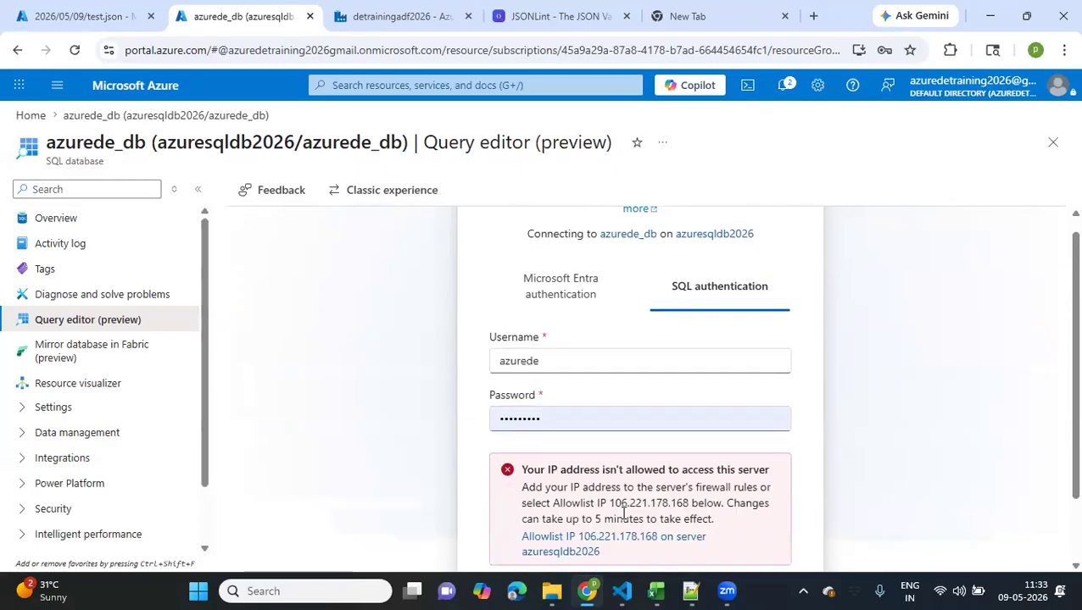
click(563, 544)
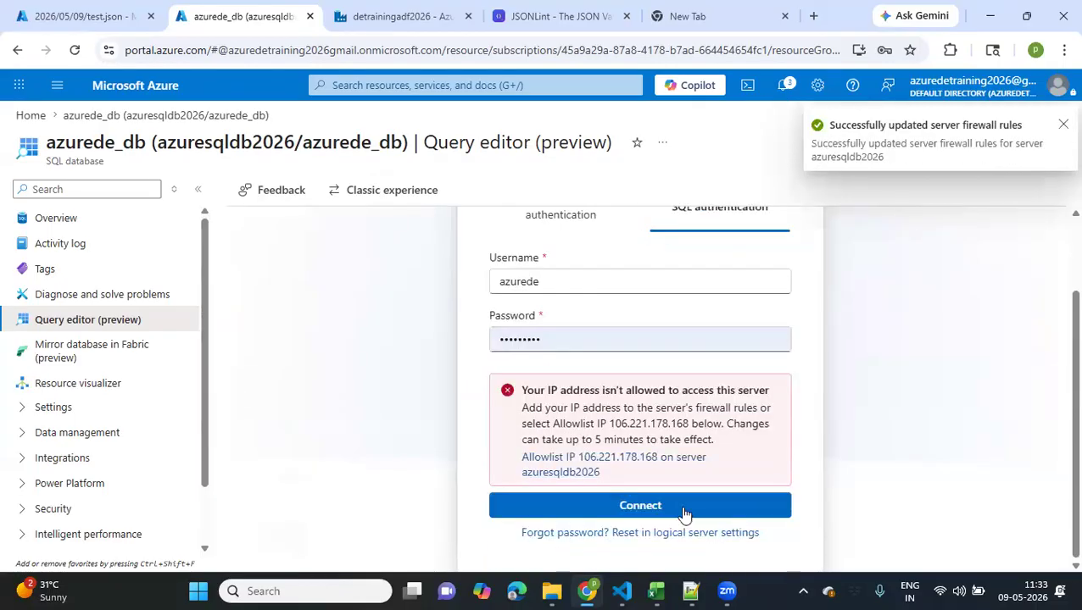
click(683, 507)
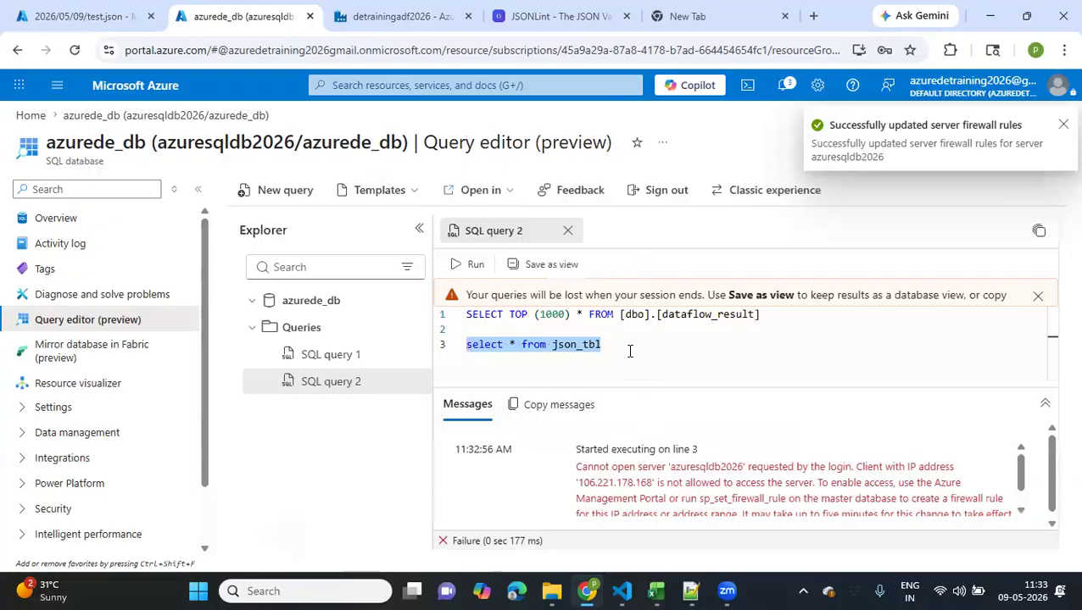
Run the json_tbl query and look through the returned rows
click(461, 269)
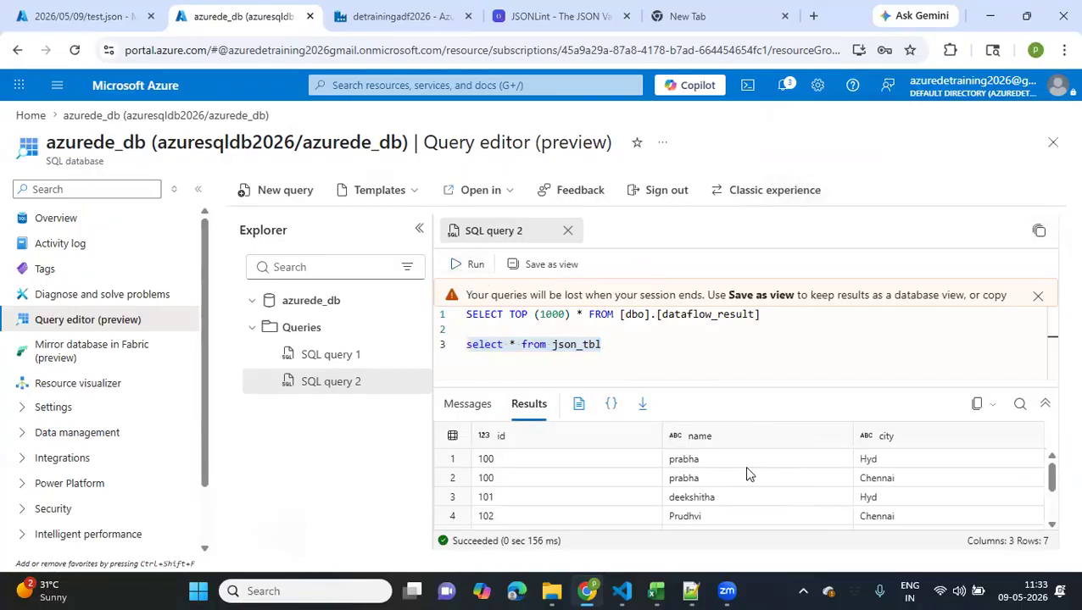
scroll(747, 473, down, 2)
scroll(747, 472, up, 2)
scroll(746, 472, down, 2)
scroll(747, 472, up, 2)
Return to the detrainingadf2026 data factory, close all open pipeline, data flow and dataset editors, and reopen the authoring workspace
key(ctrl+Tab)
click(736, 333)
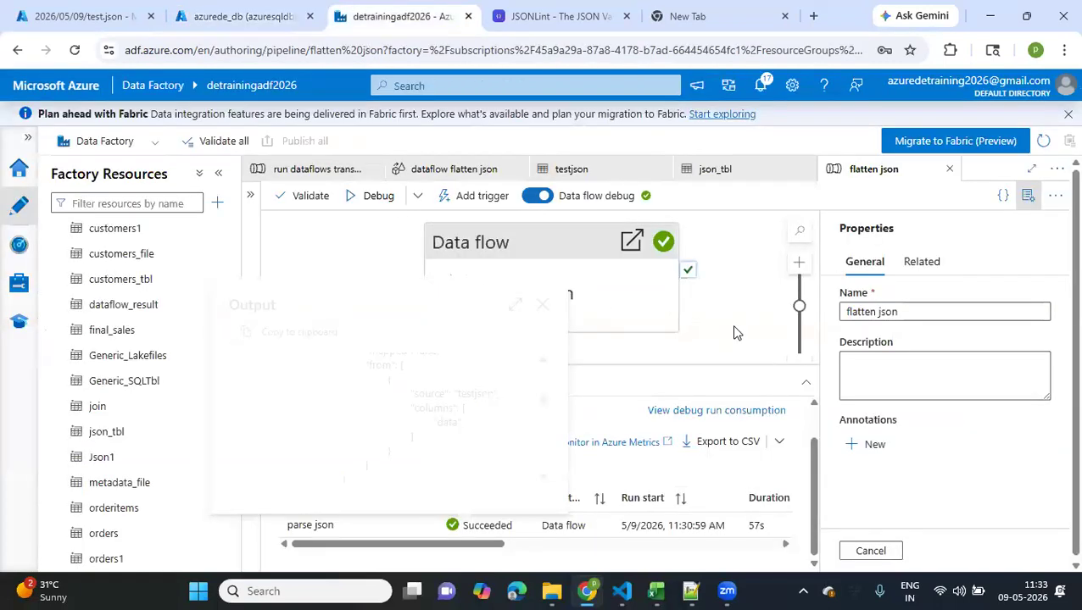
click(950, 171)
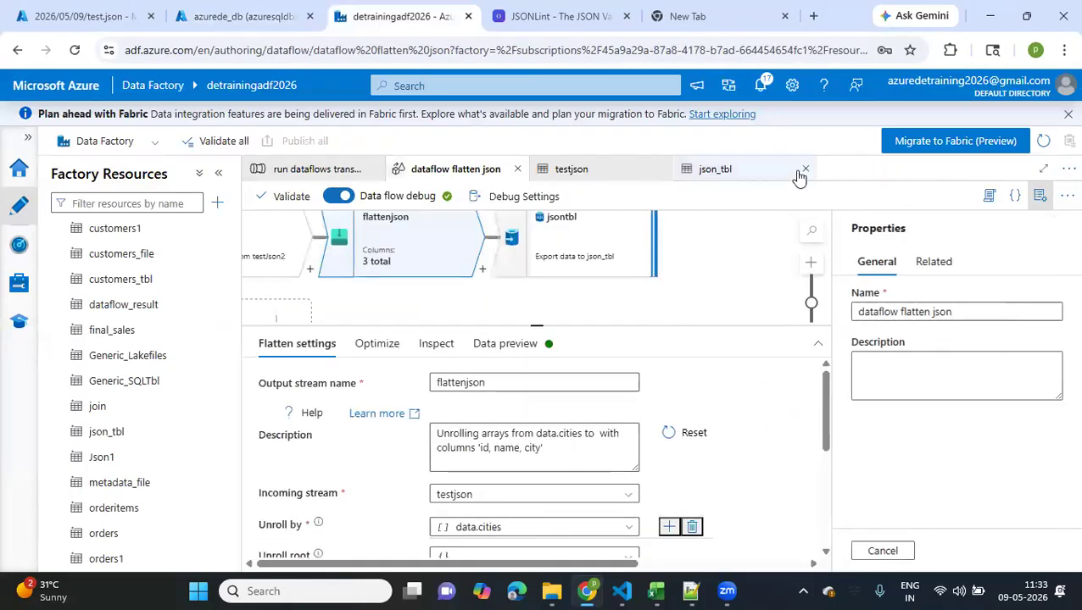
click(804, 170)
click(665, 172)
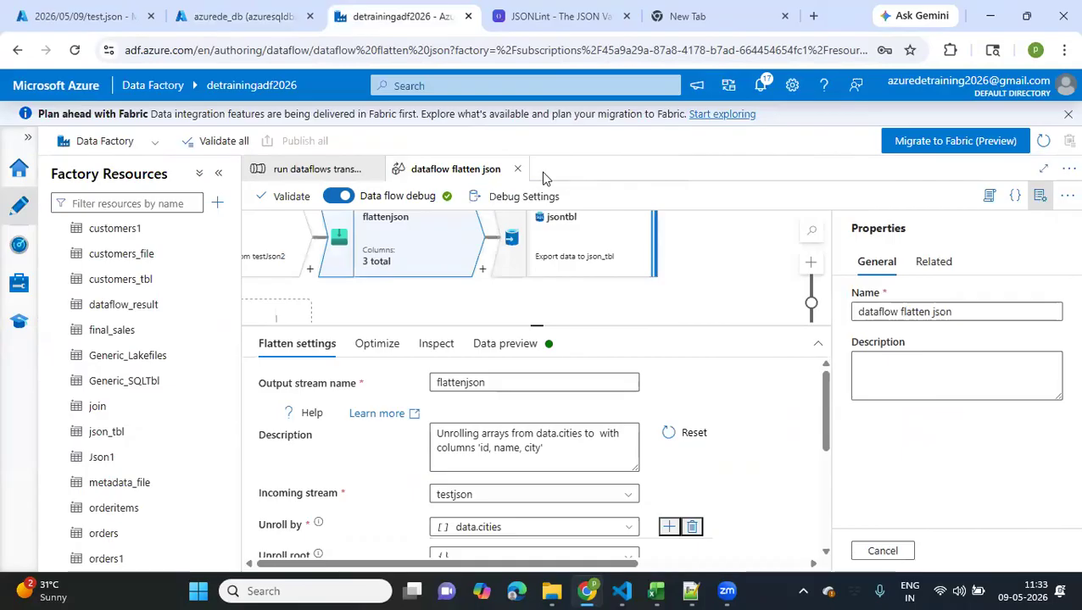
click(516, 170)
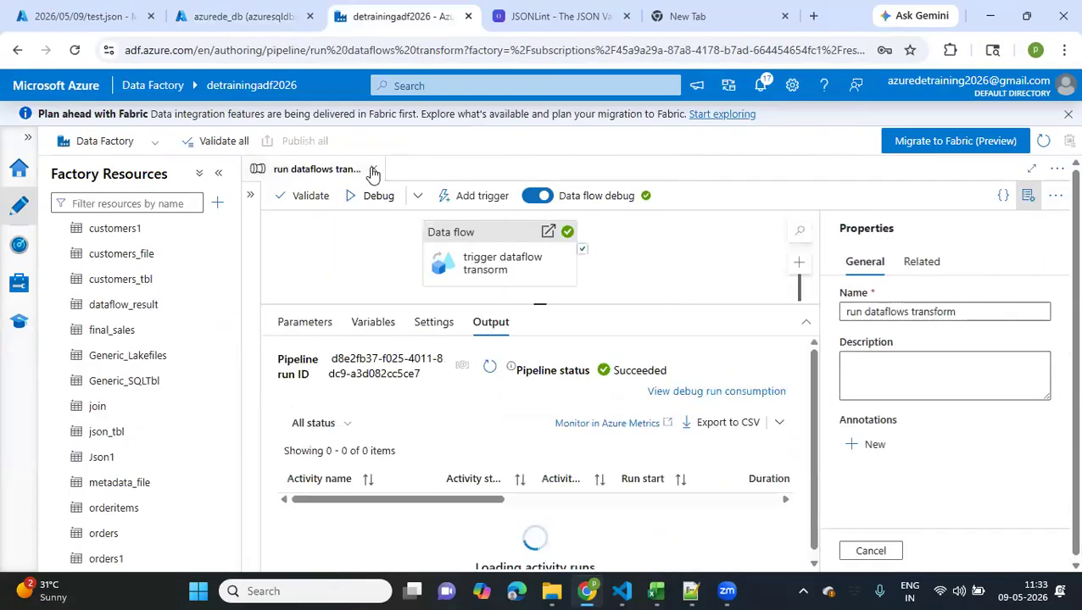
click(373, 169)
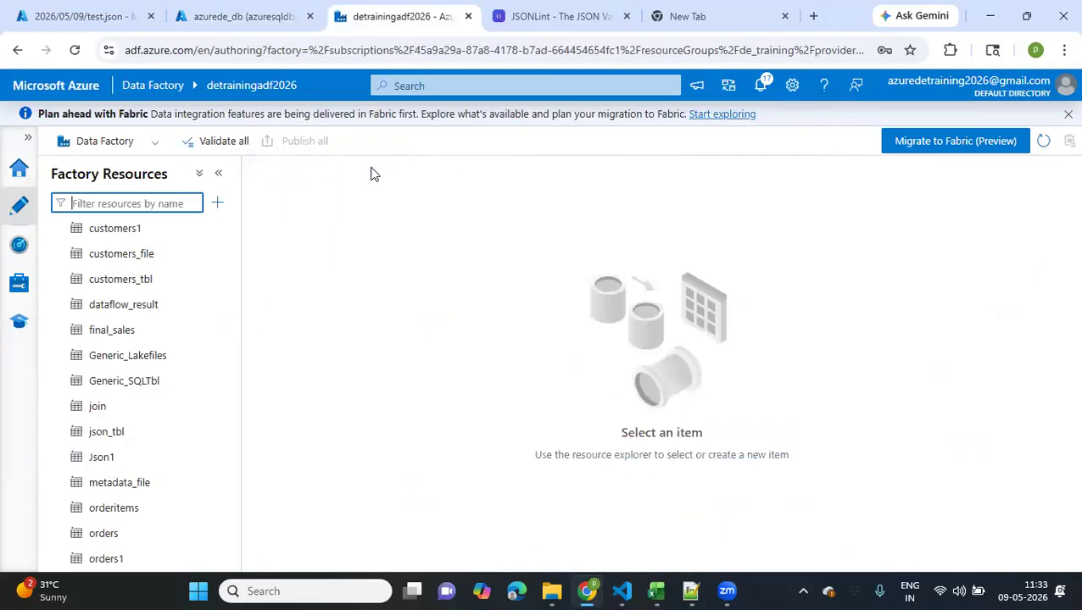
click(20, 171)
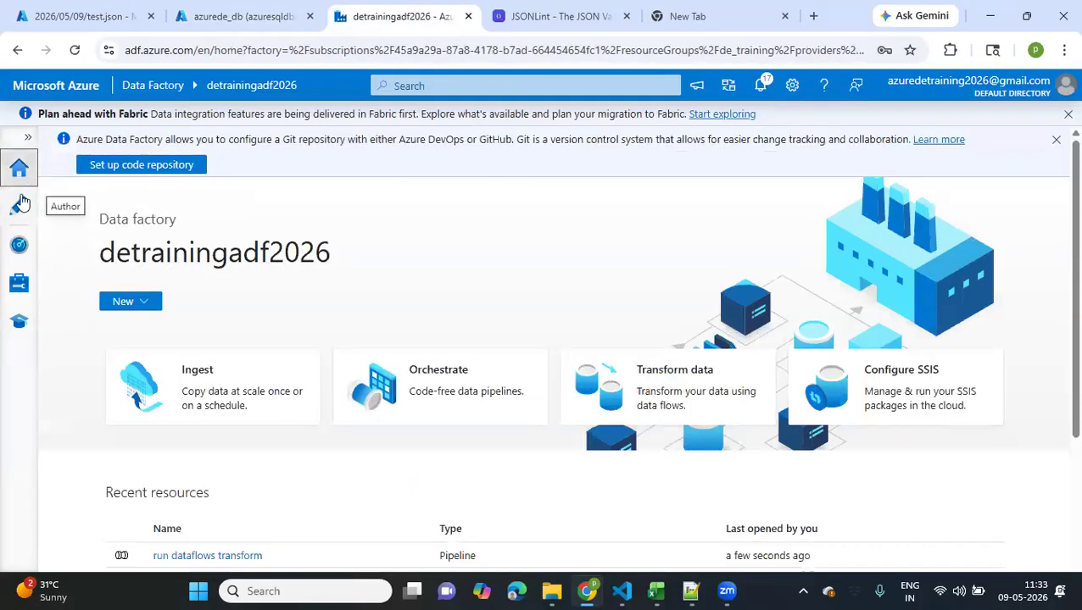
click(22, 204)
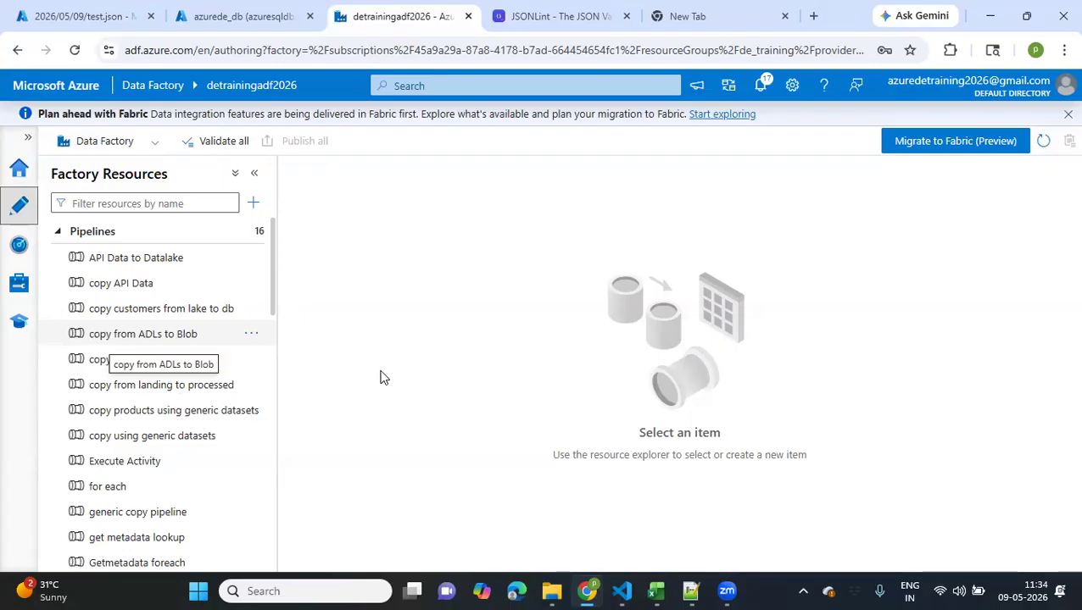
Connect the computer to the Wi-Fi network Airtel_F@1202 and close the network list
click(938, 591)
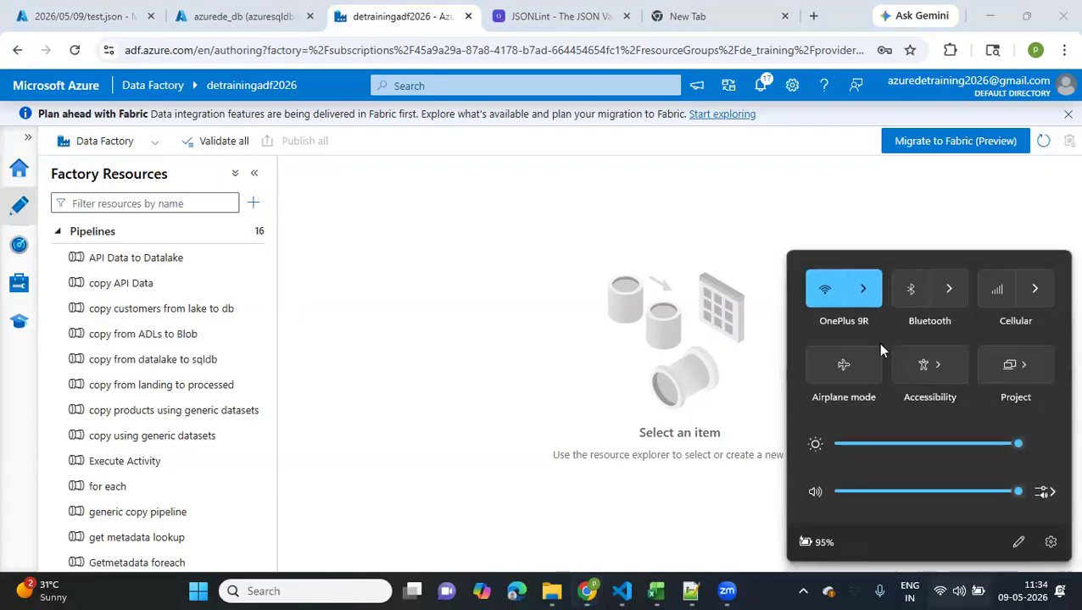
click(863, 282)
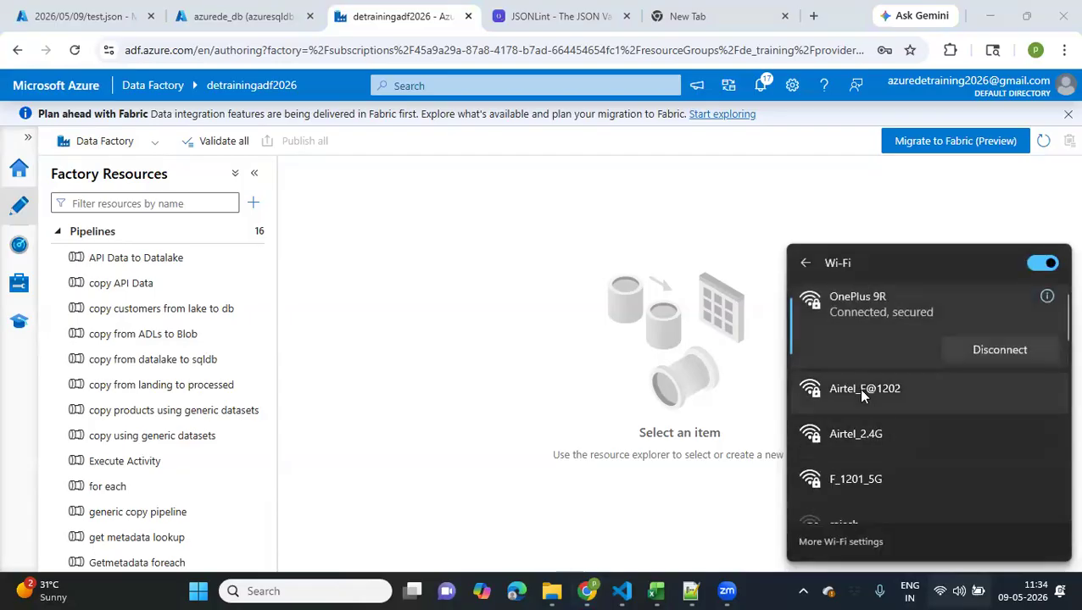
scroll(858, 388, down, 1)
scroll(858, 388, down, 1)
scroll(864, 389, up, 3)
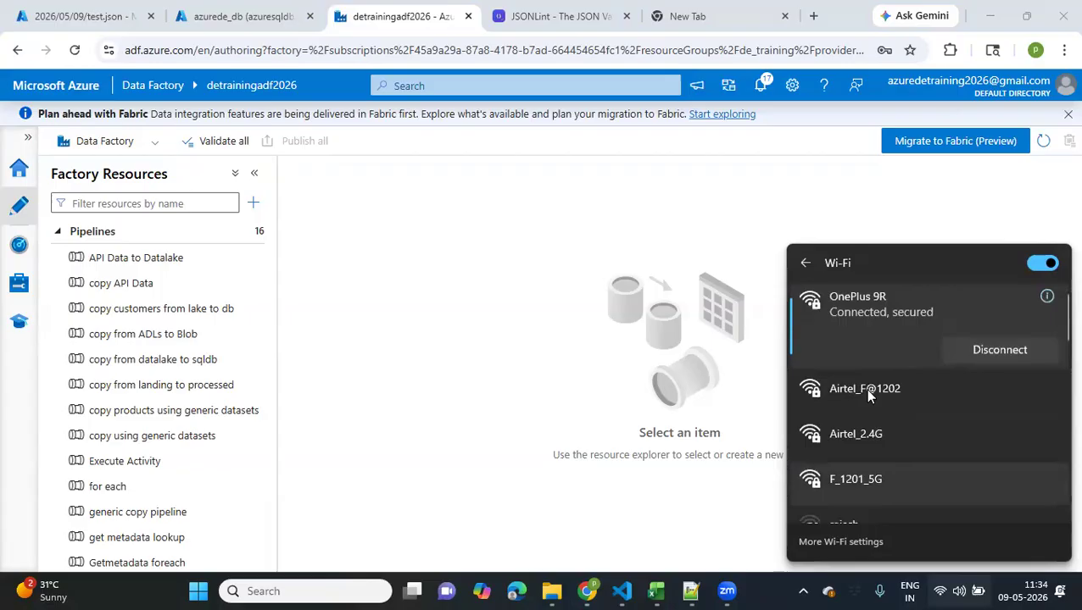
click(974, 423)
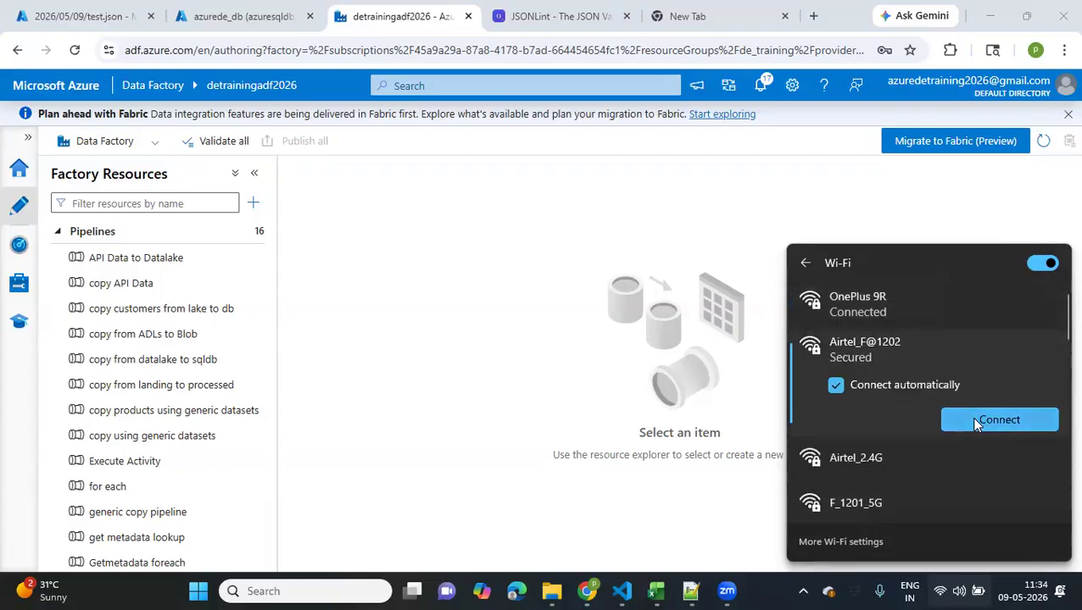
click(975, 421)
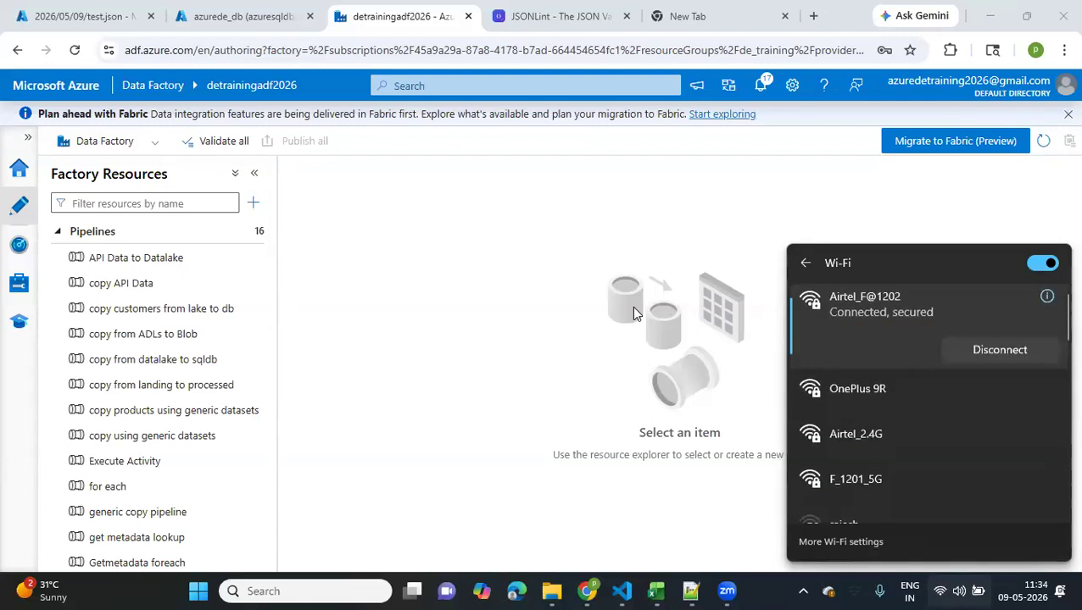
click(502, 282)
scroll(146, 321, down, 2)
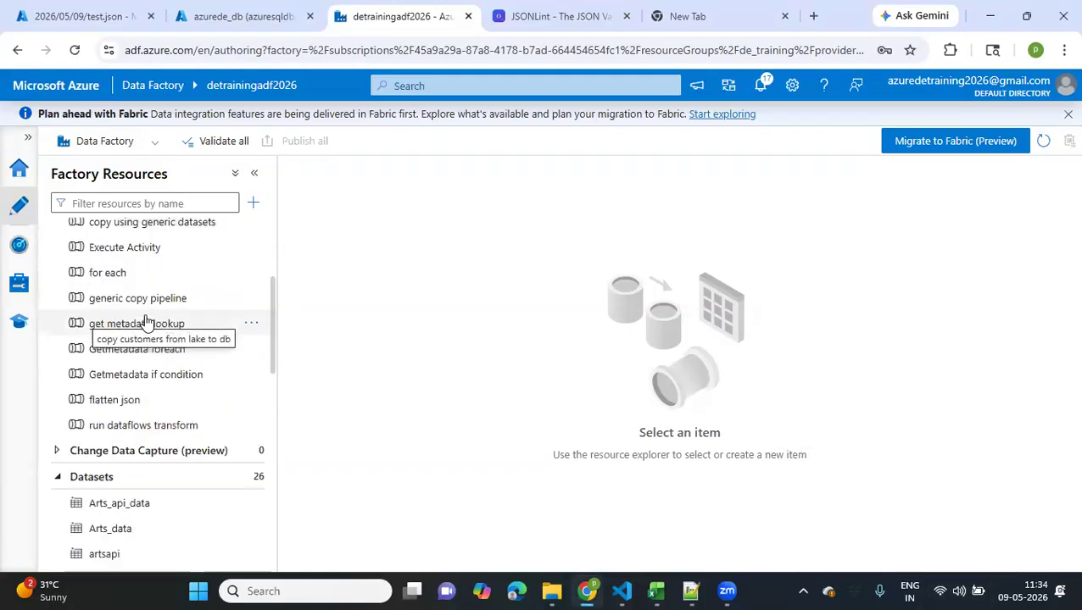
scroll(146, 320, up, 2)
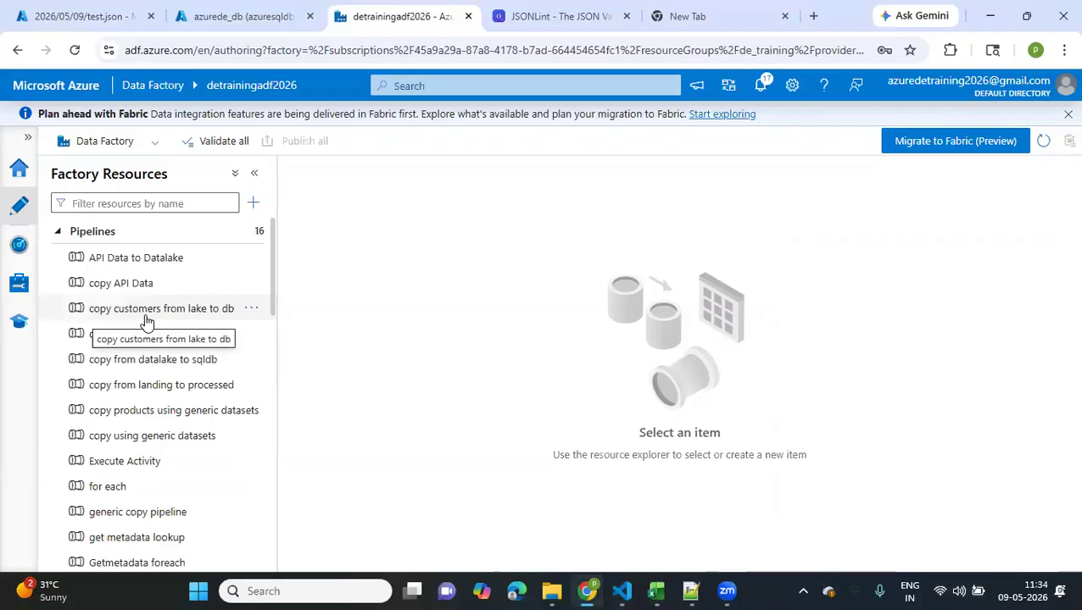
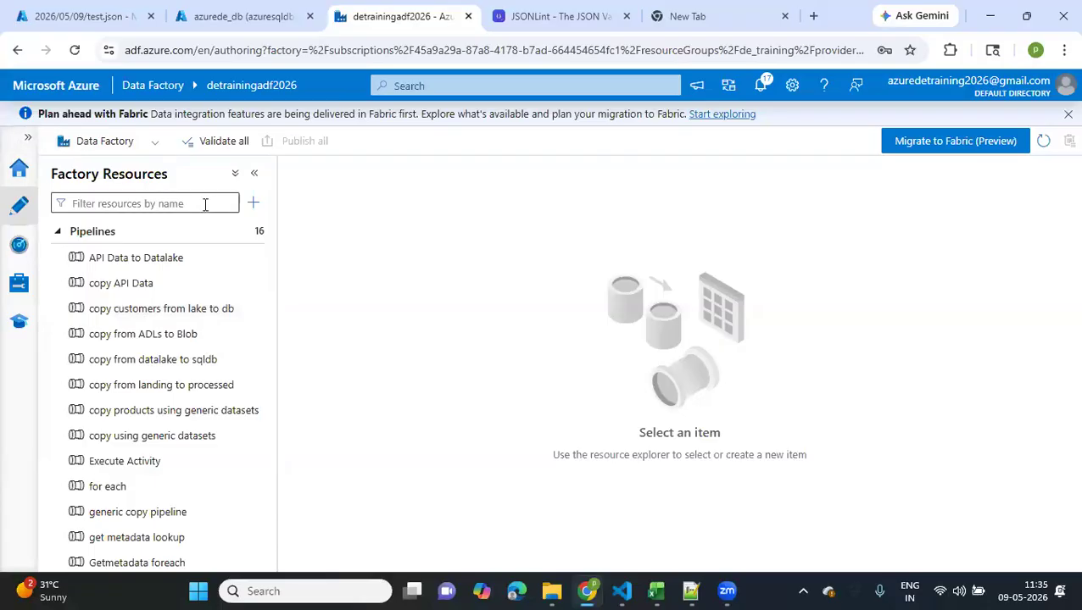
Create a new pipeline and place an Until activity on its canvas
click(253, 203)
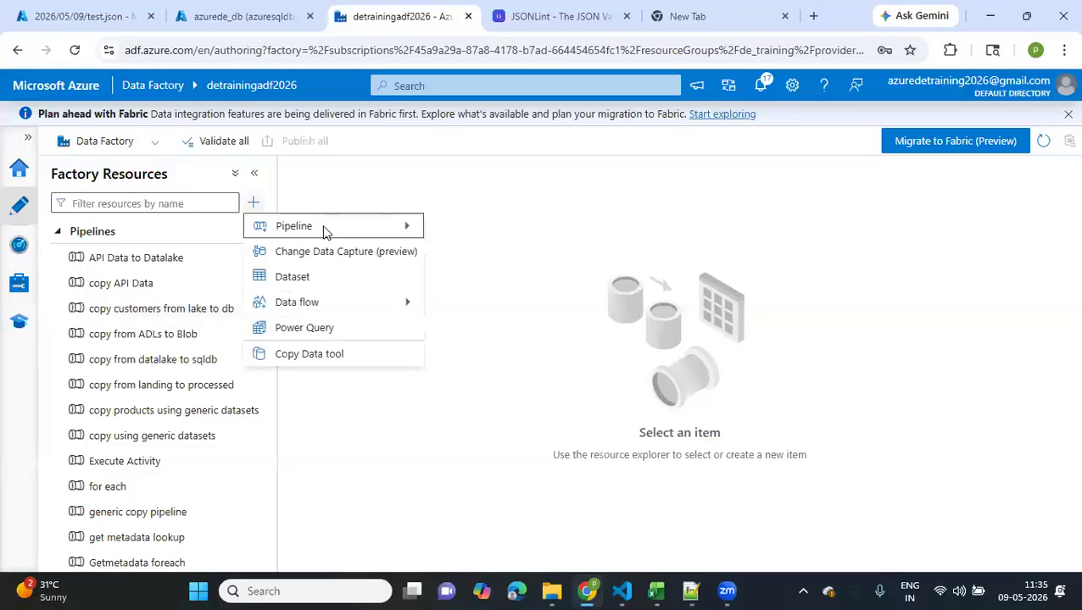
mouse_move(326, 227)
click(475, 226)
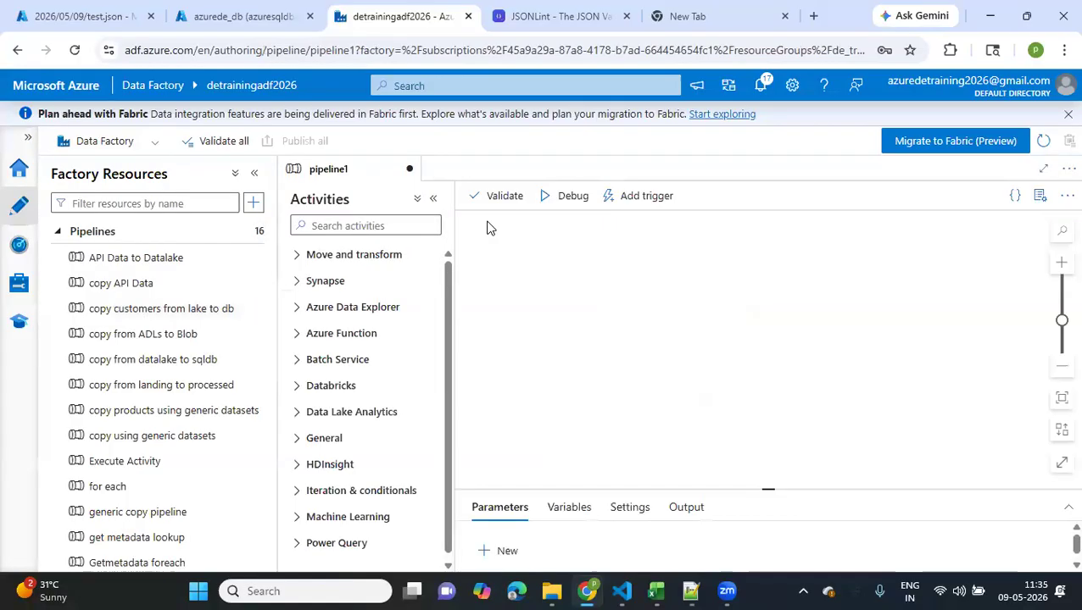
text(unti)
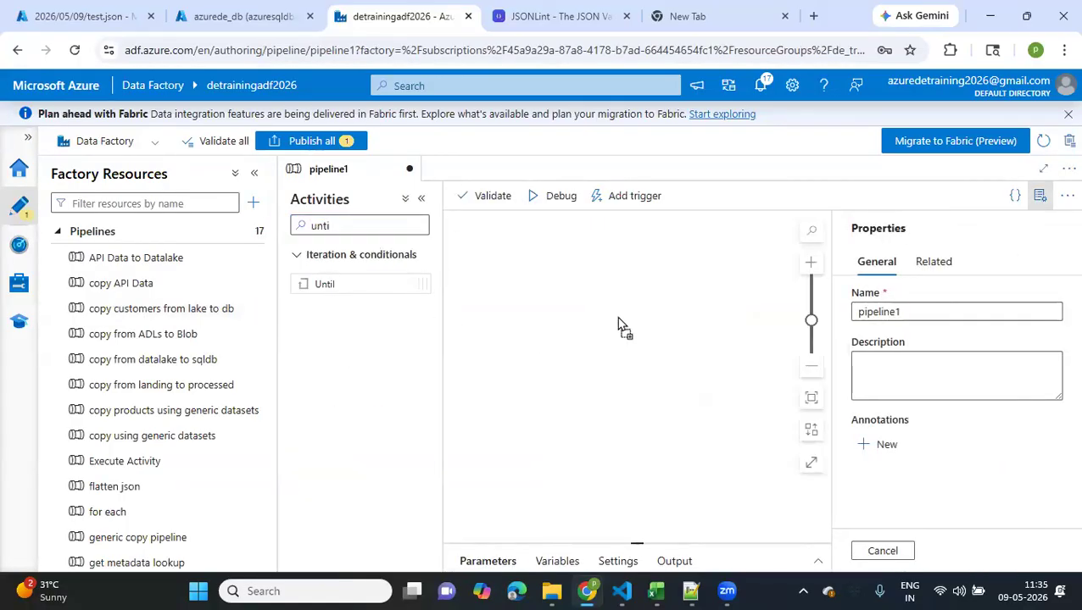
drag(618, 320, 623, 316)
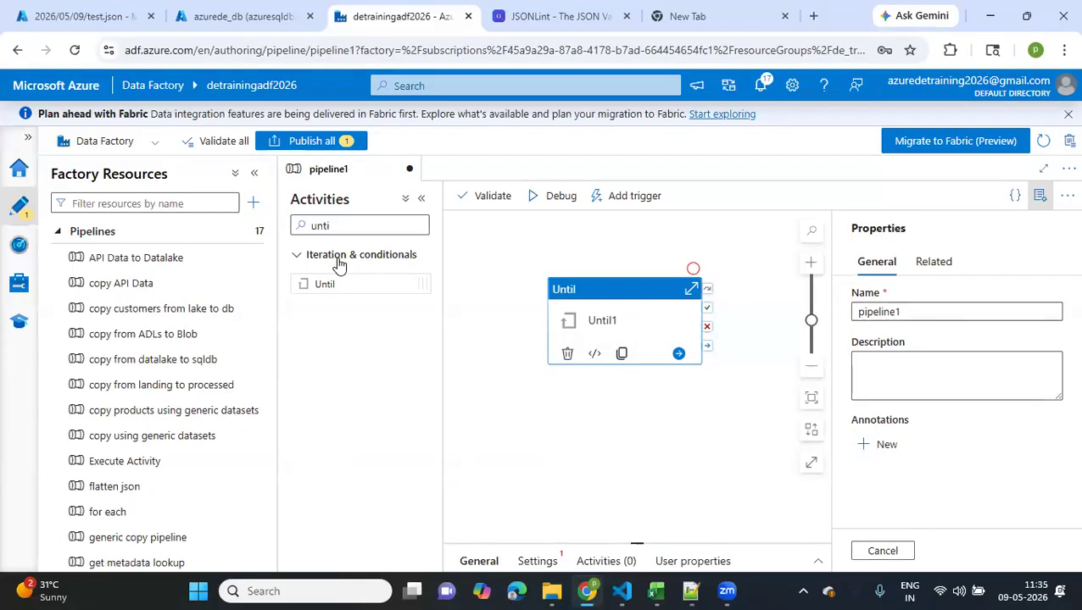
click(421, 204)
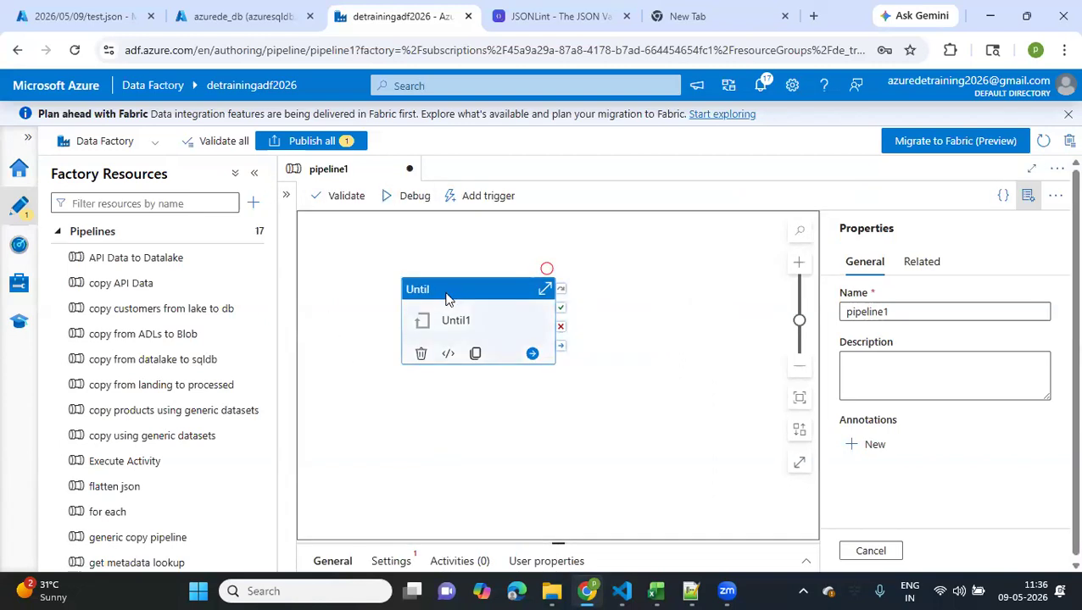
drag(447, 300, 631, 276)
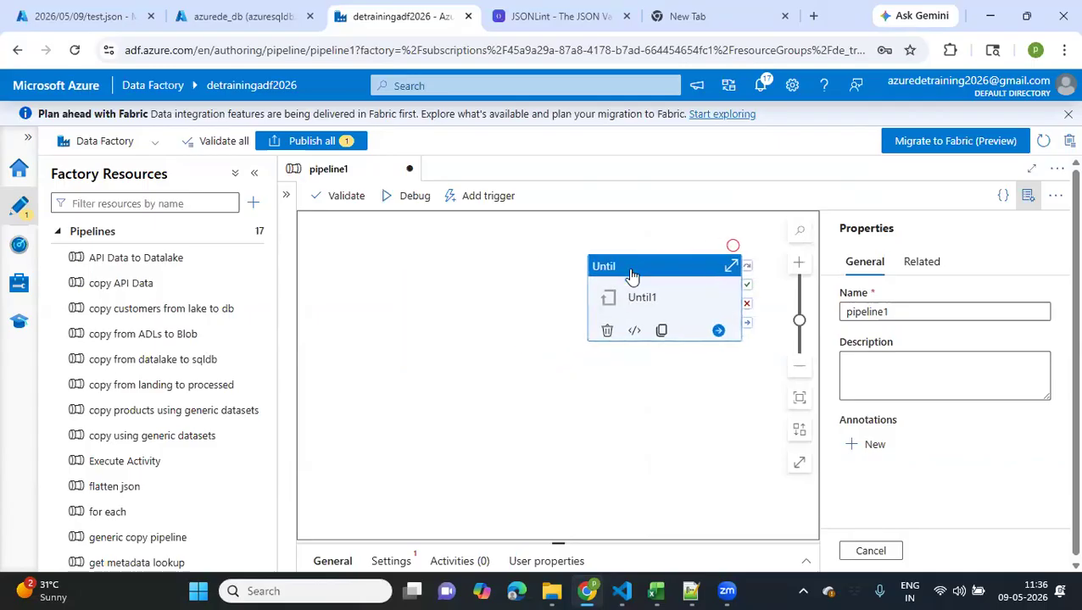
click(286, 199)
drag(334, 226, 309, 228)
key(BackSpace)
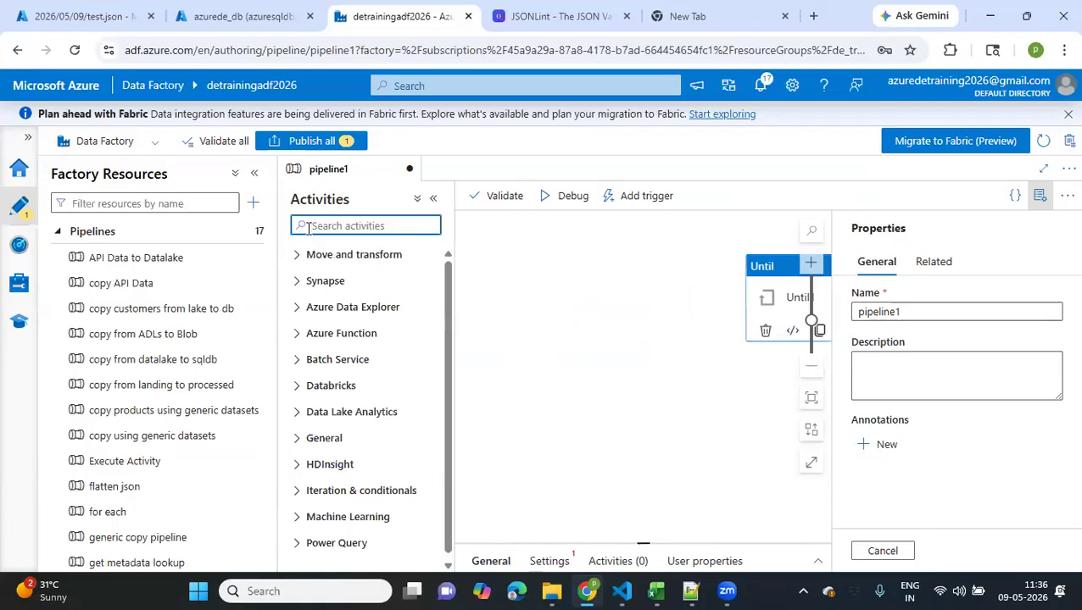
text(set)
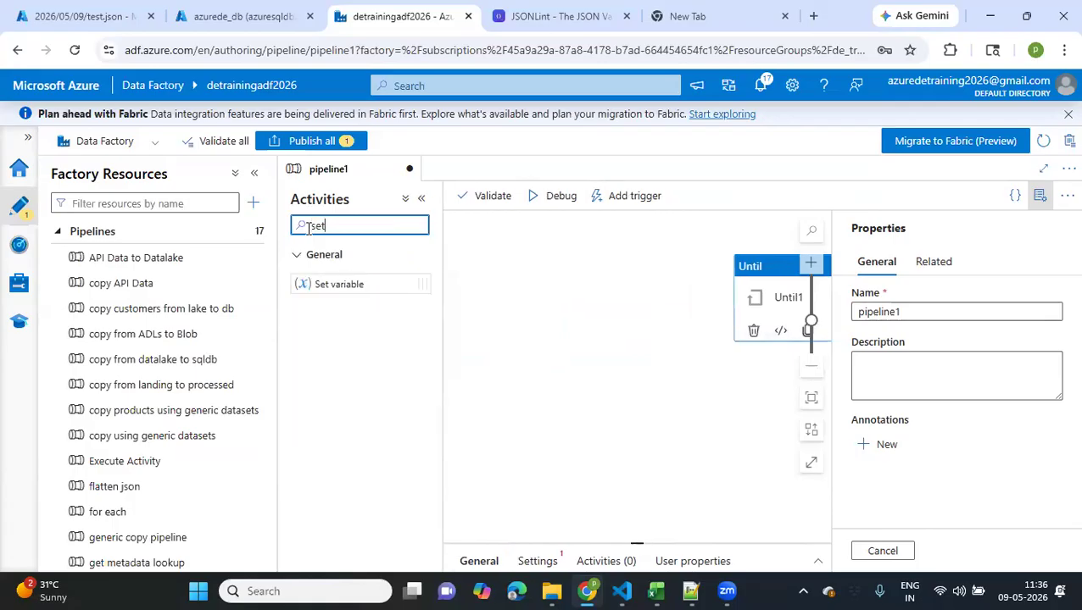
click(346, 287)
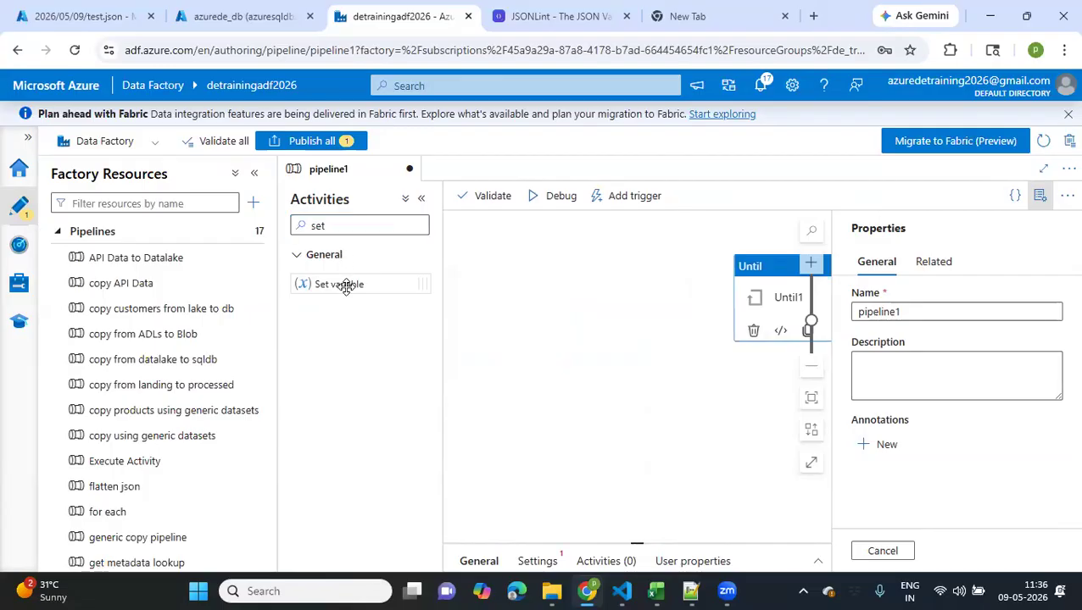
Enlarge the Until activity's property area, collapse the resource and activity lists, and examine its Expression and Timeout settings
drag(639, 543, 572, 321)
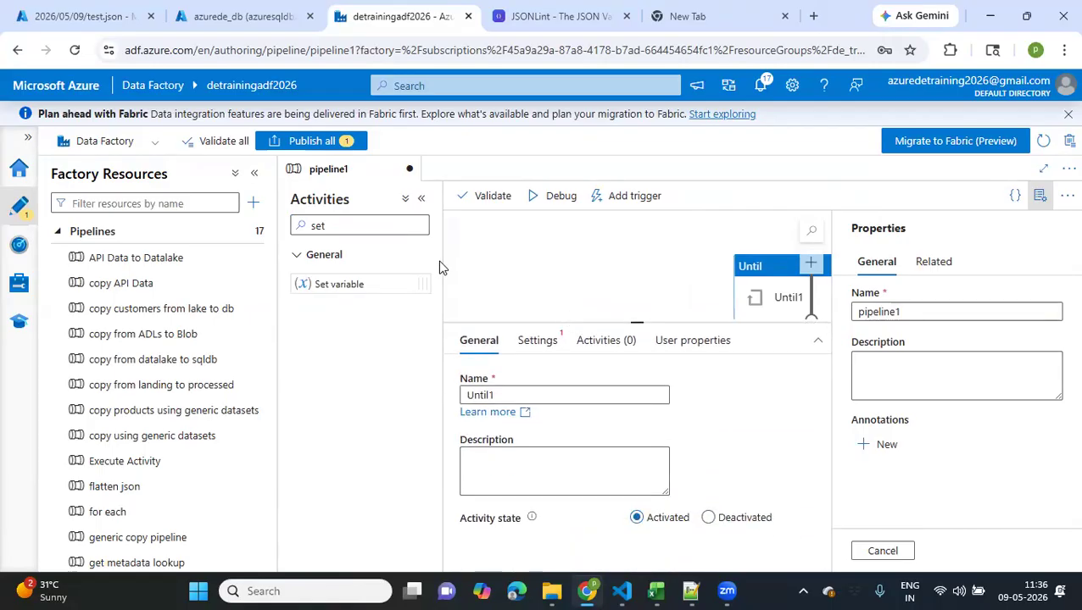
click(419, 202)
click(254, 173)
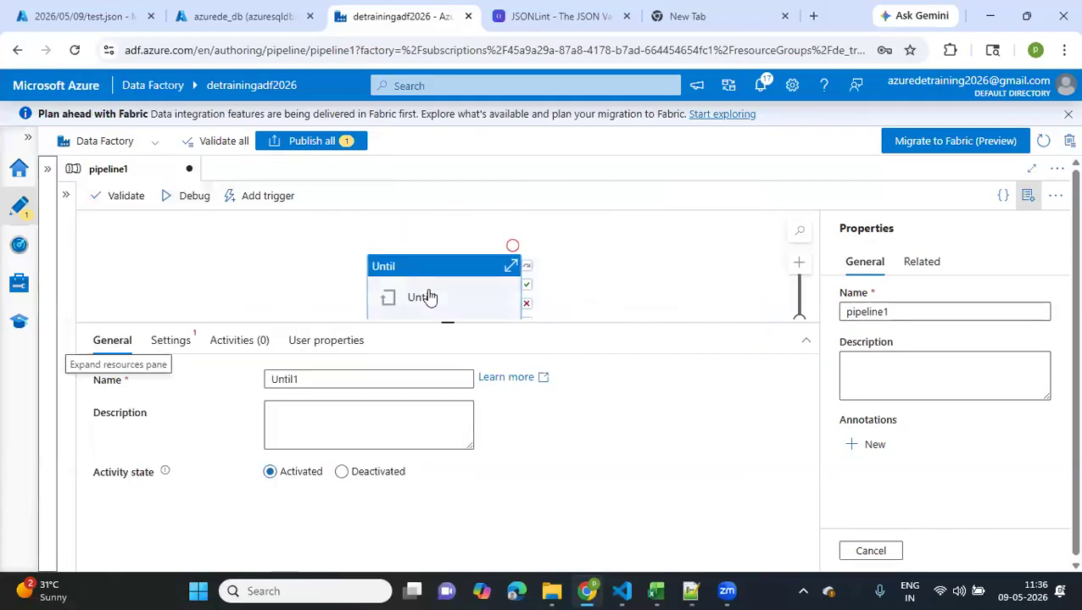
drag(430, 297, 398, 256)
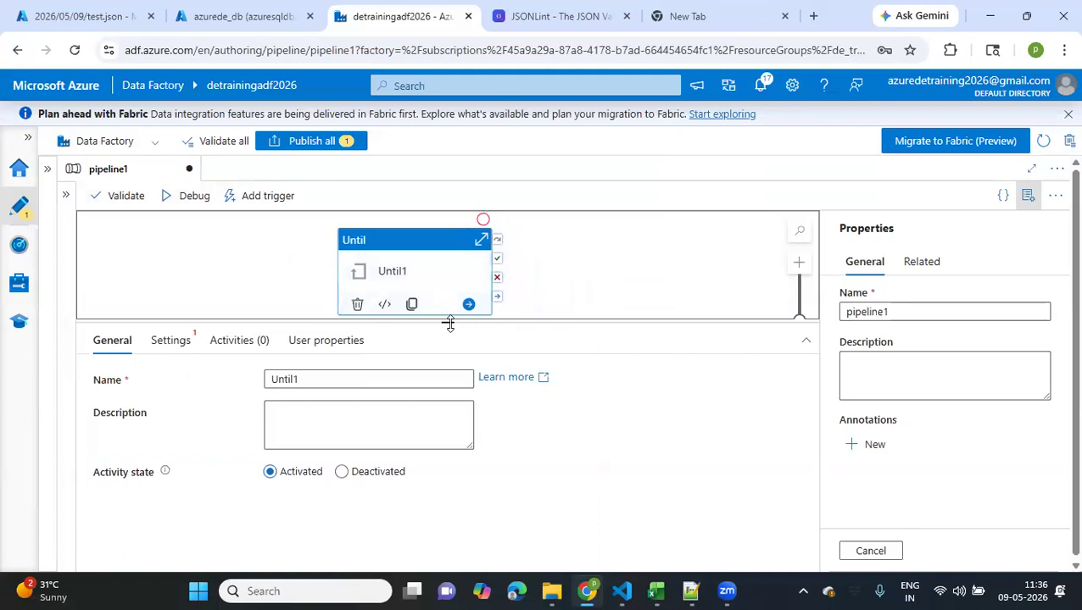
drag(448, 323, 446, 428)
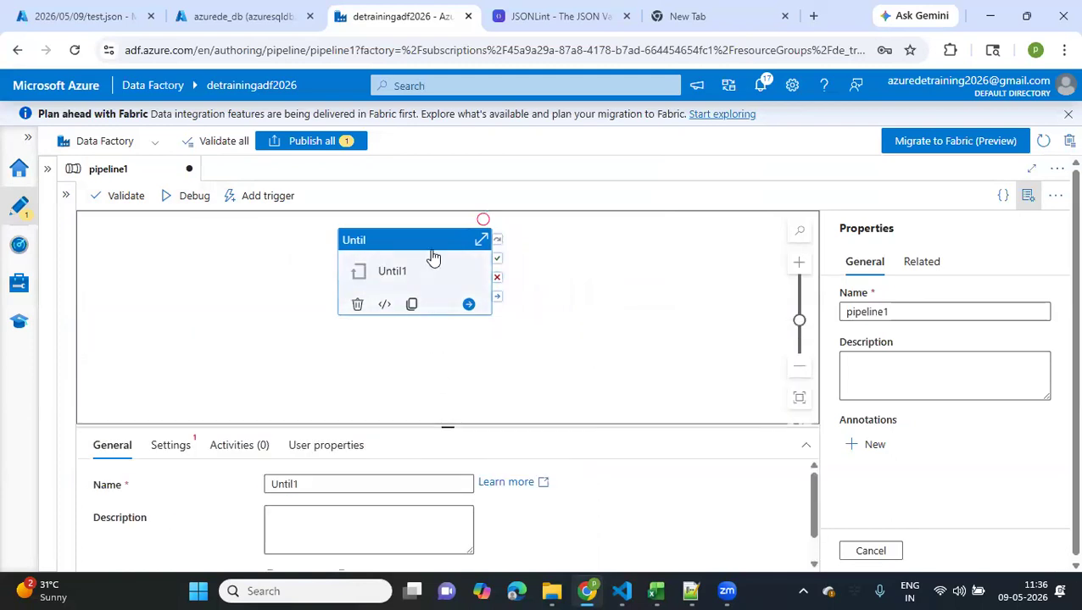
click(172, 446)
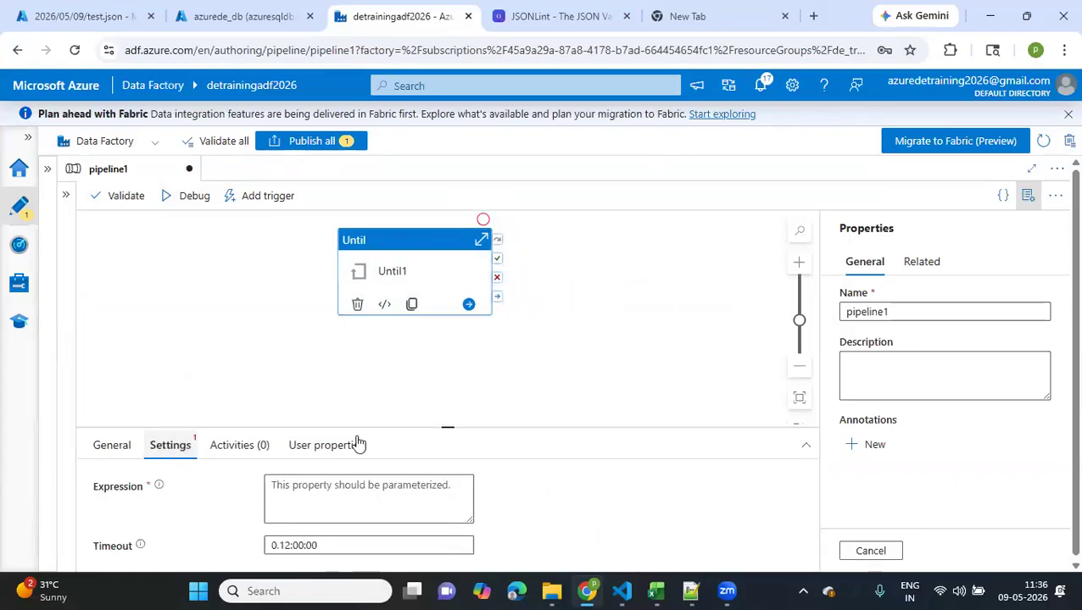
drag(450, 427, 450, 376)
click(315, 433)
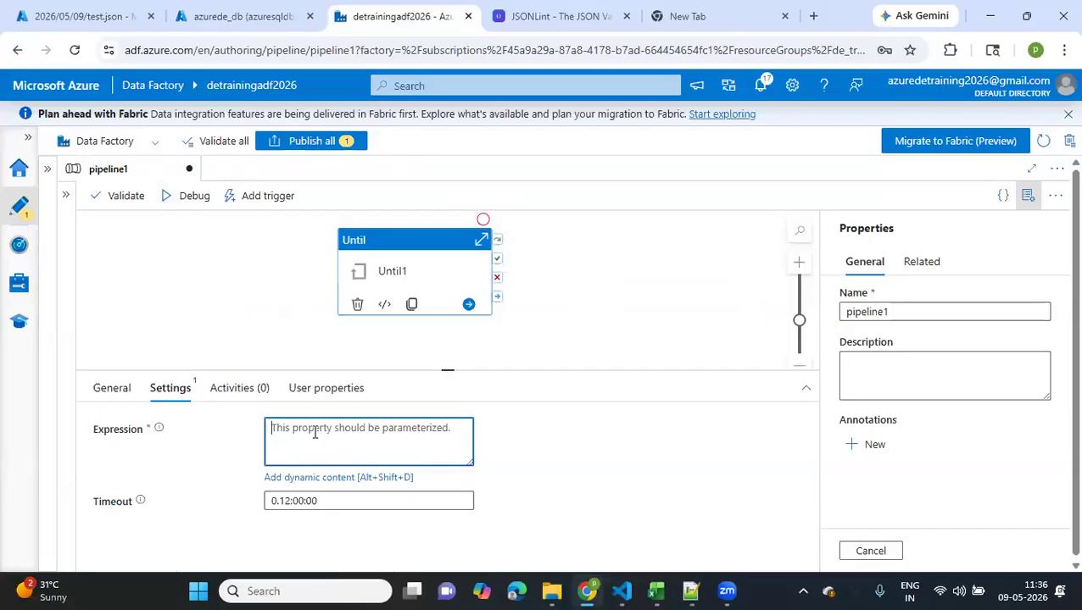
Filter the activity list by "get" to find the Get Metadata activity
click(65, 194)
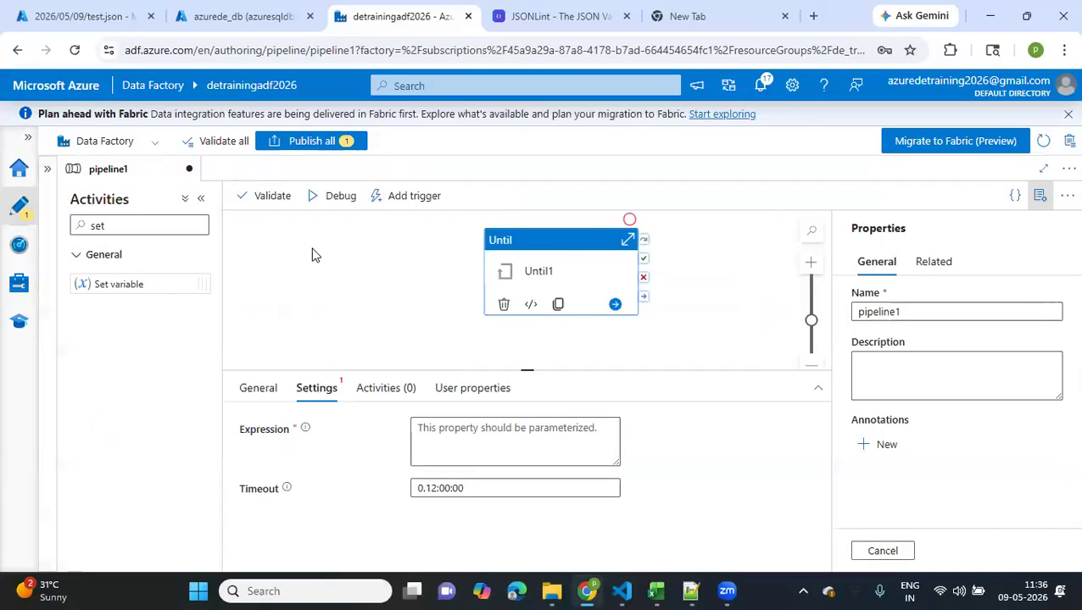
drag(189, 229, 66, 231)
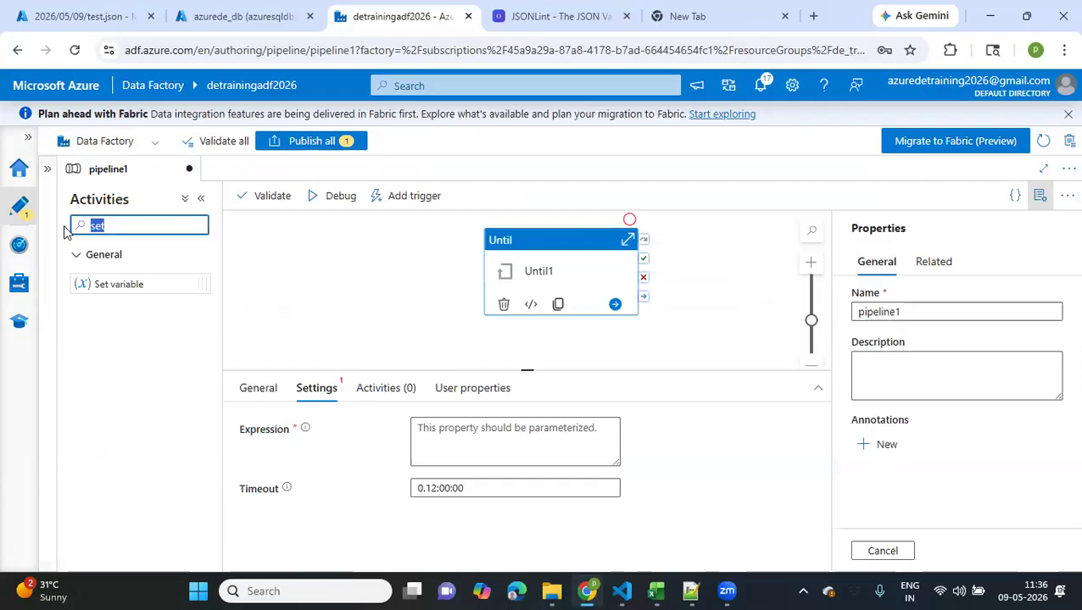
key(BackSpace)
text(get)
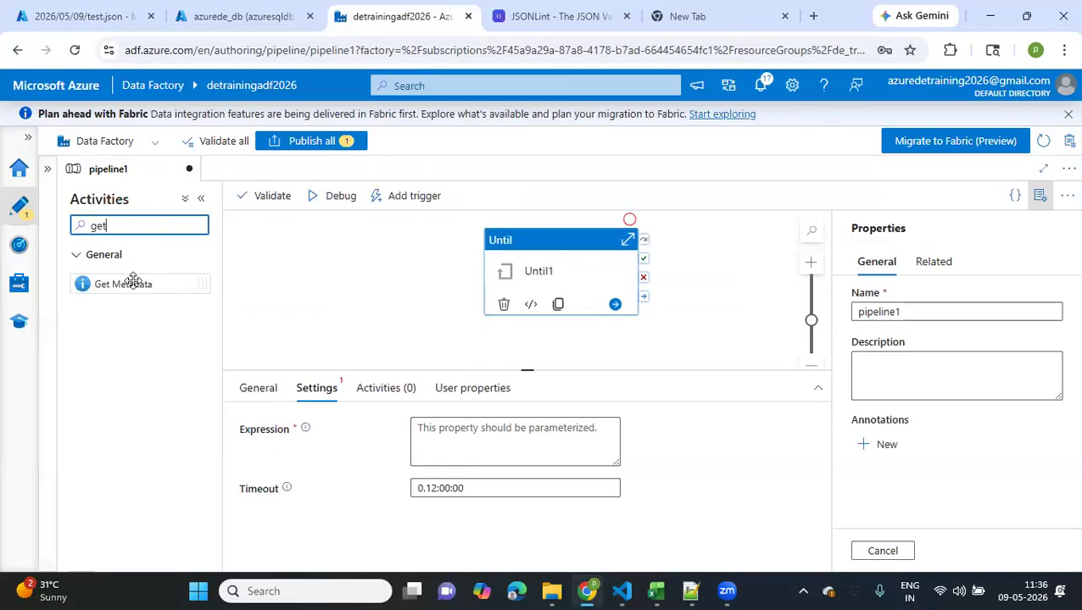
drag(133, 280, 375, 259)
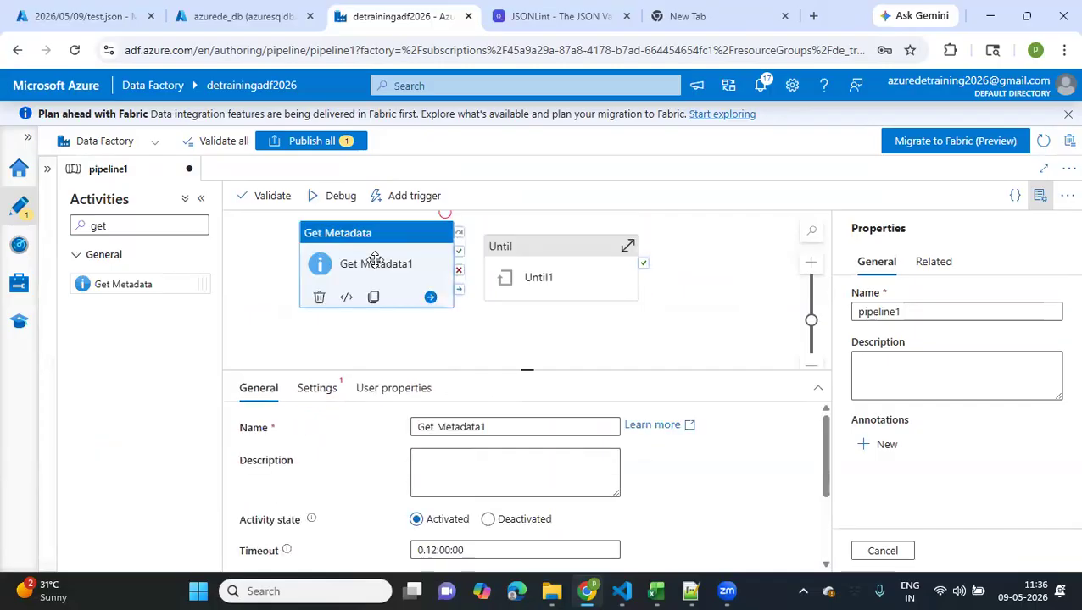
click(325, 391)
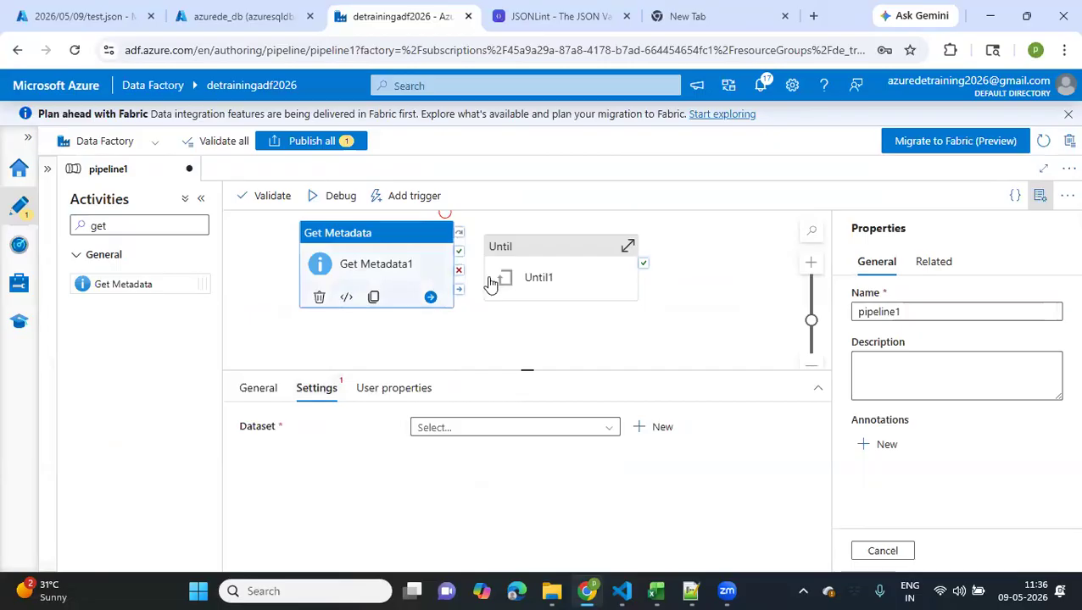
click(583, 289)
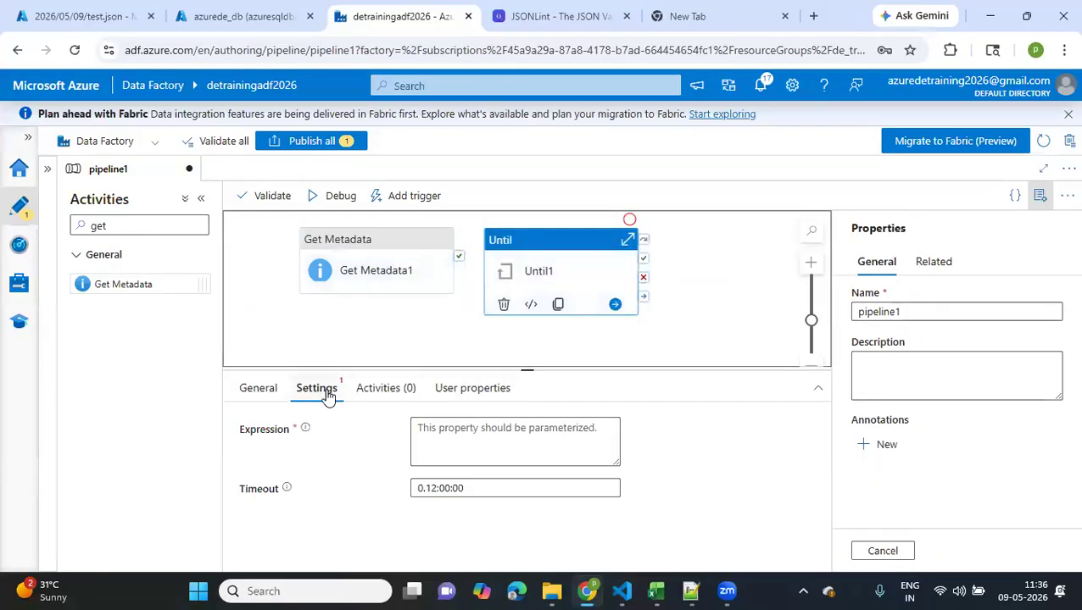
click(386, 392)
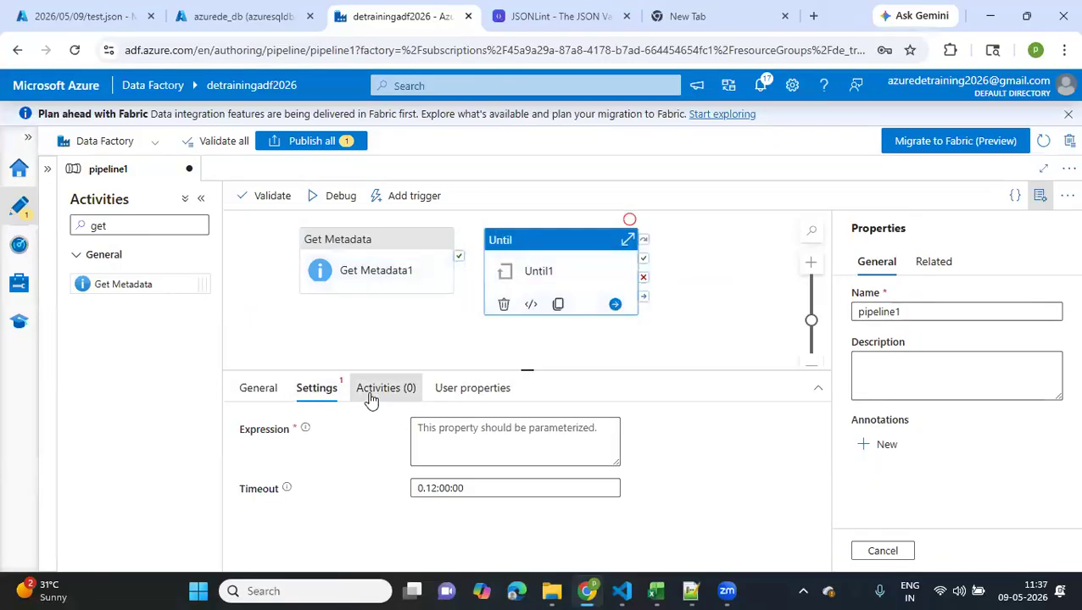
click(379, 273)
key(Delete)
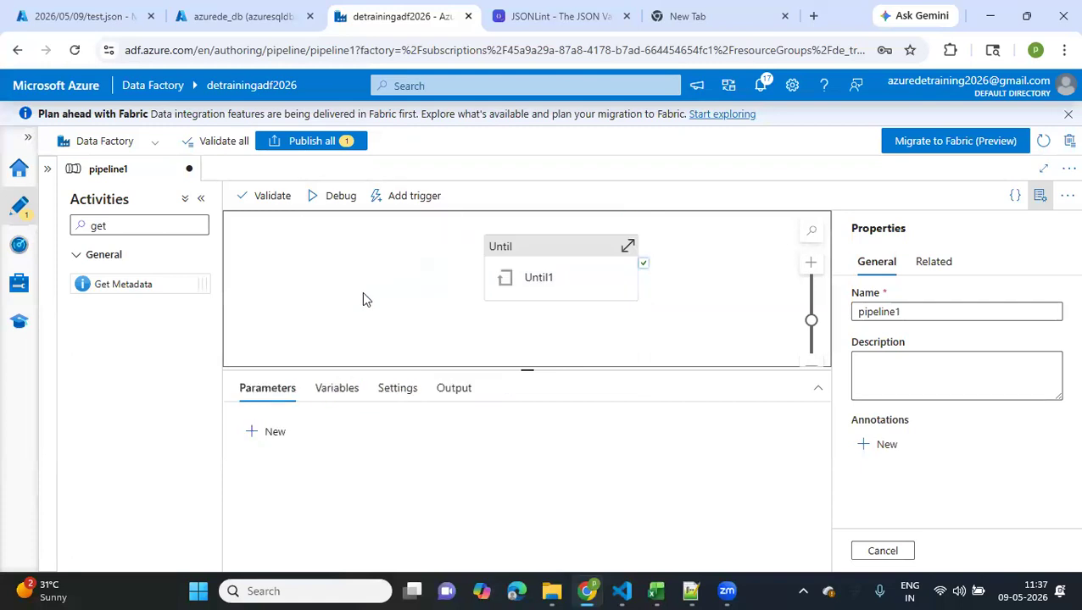
Examine the Until activity's settings and the explanation of its Expression property
click(541, 270)
click(322, 390)
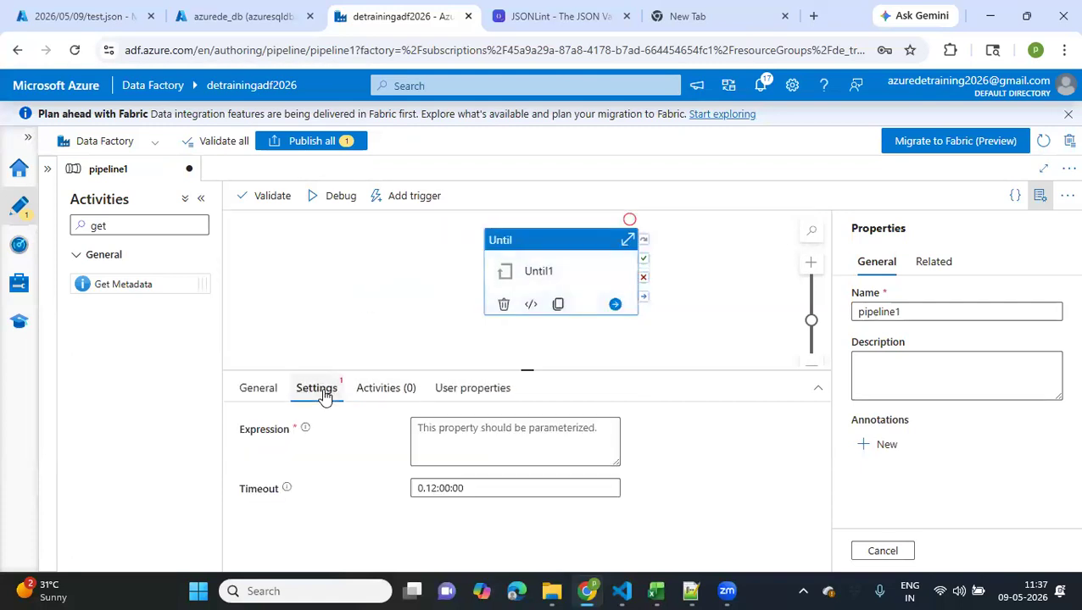
click(465, 425)
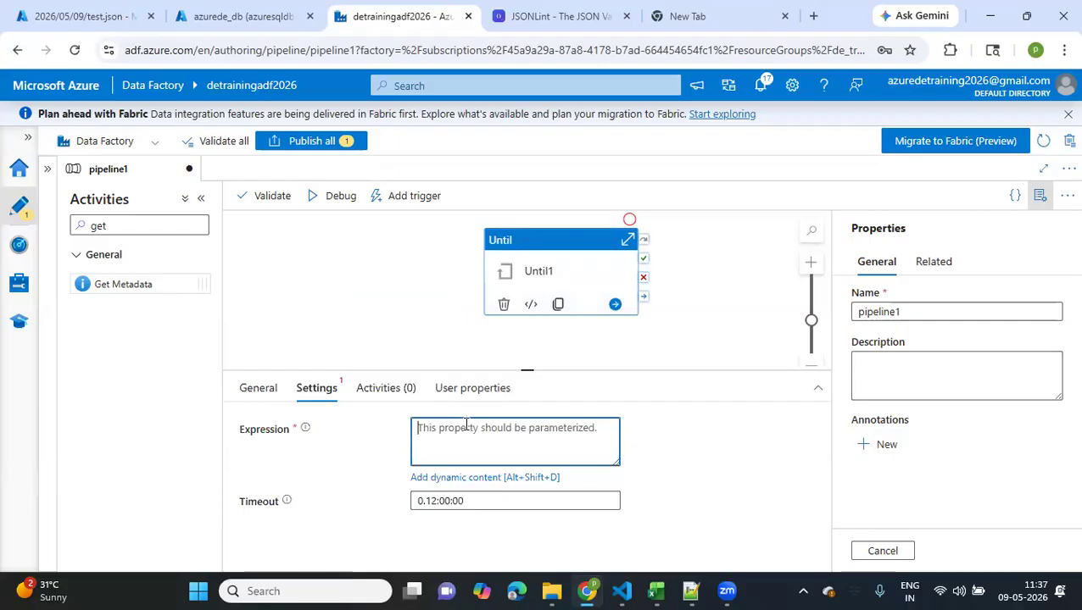
mouse_move(305, 431)
Open the Until loop's inner activities, add a Get Metadata activity inside, and show its settings
click(385, 395)
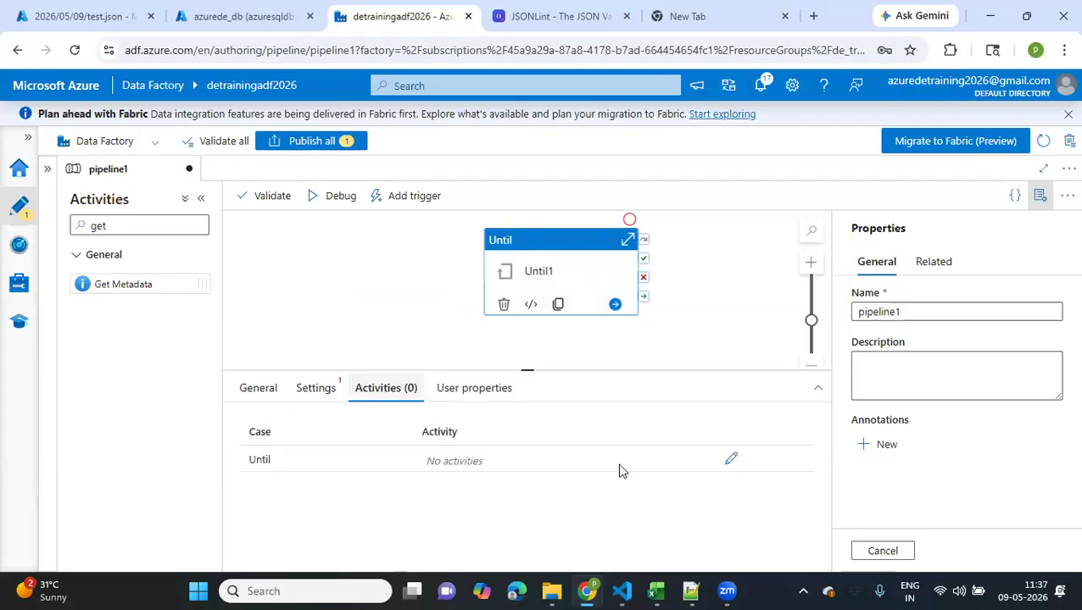
click(729, 460)
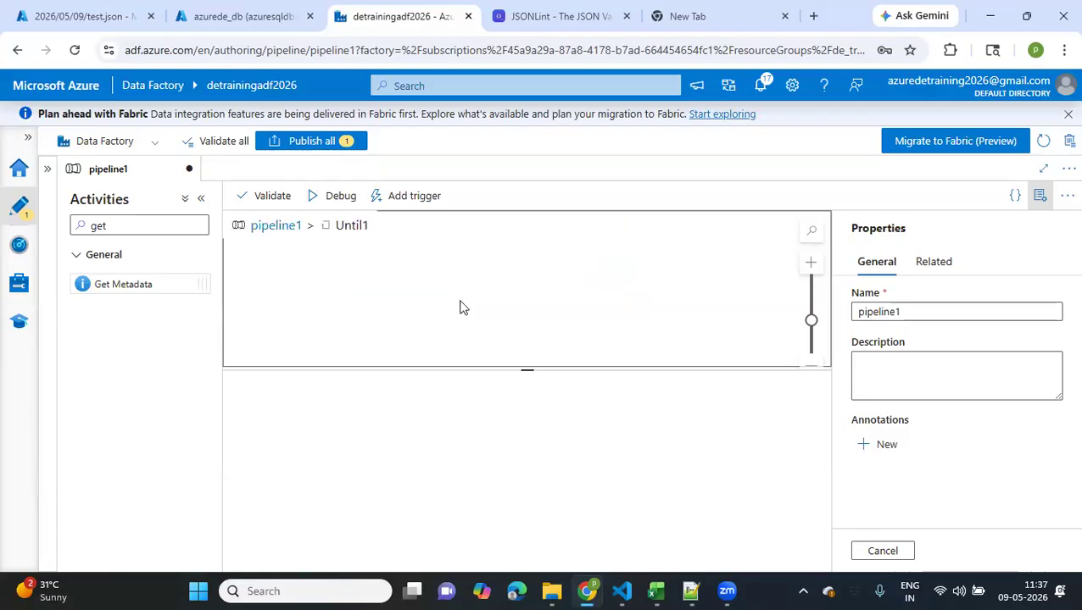
drag(85, 283, 386, 265)
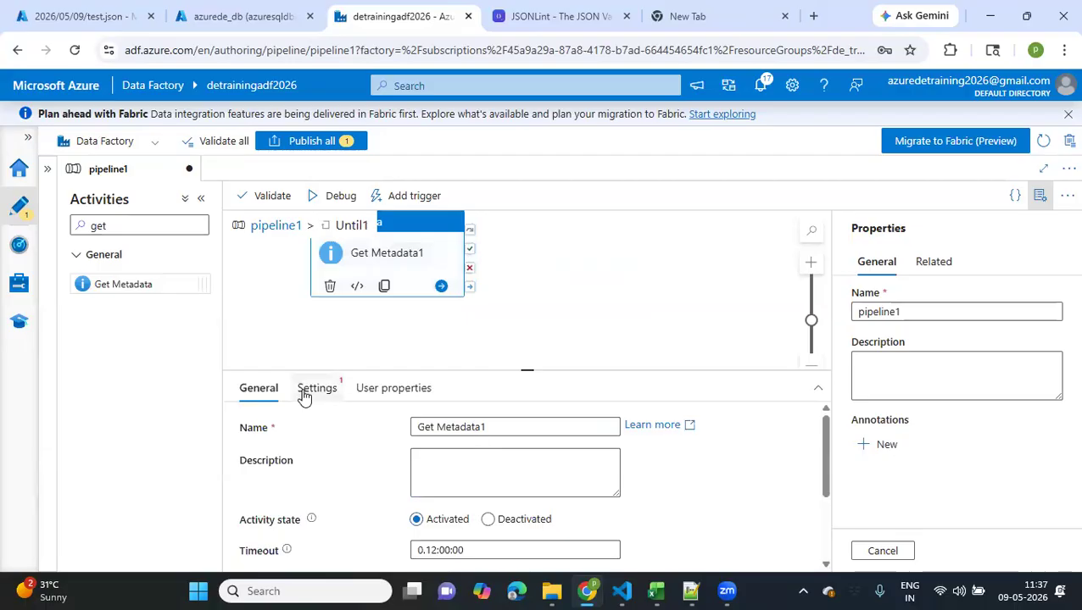
click(305, 390)
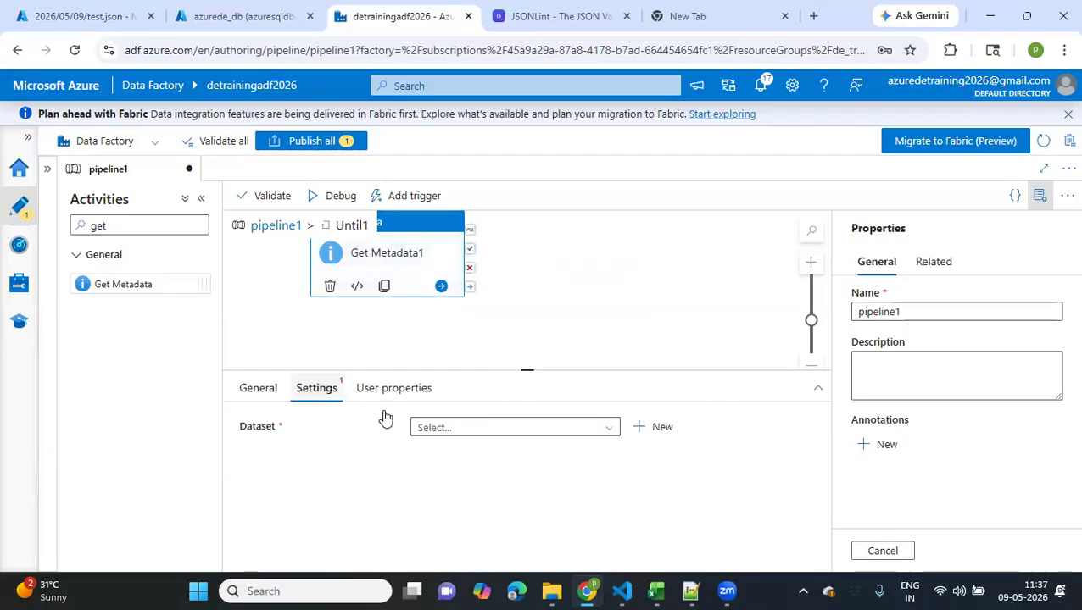
click(645, 434)
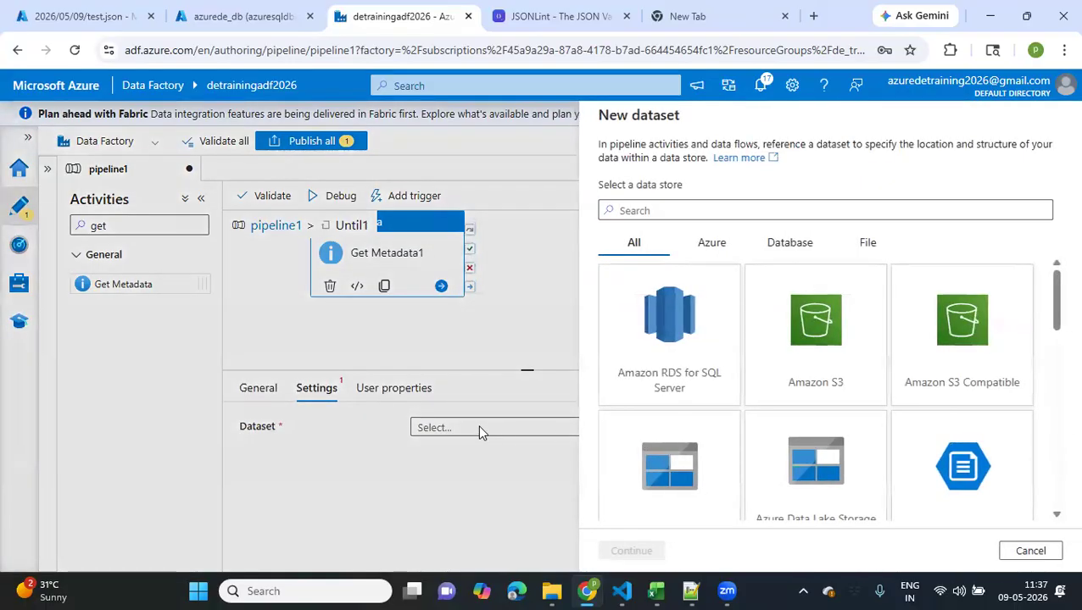
key(ctrl+a)
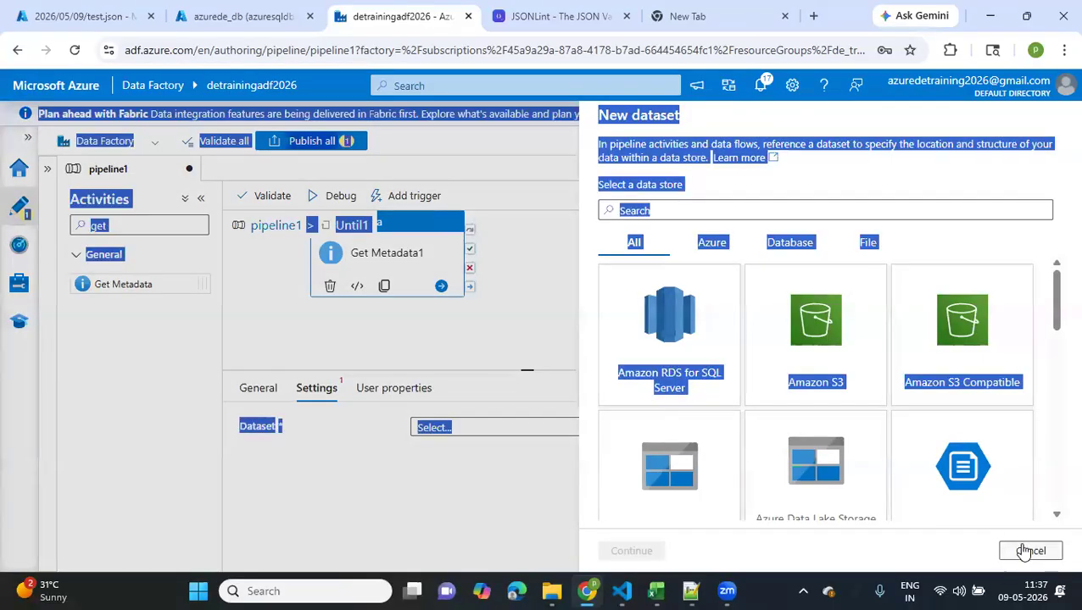
click(1029, 551)
Set the Get Metadata activity's dataset to Generic_Lakefiles and bring its dataset parameters into view
click(600, 437)
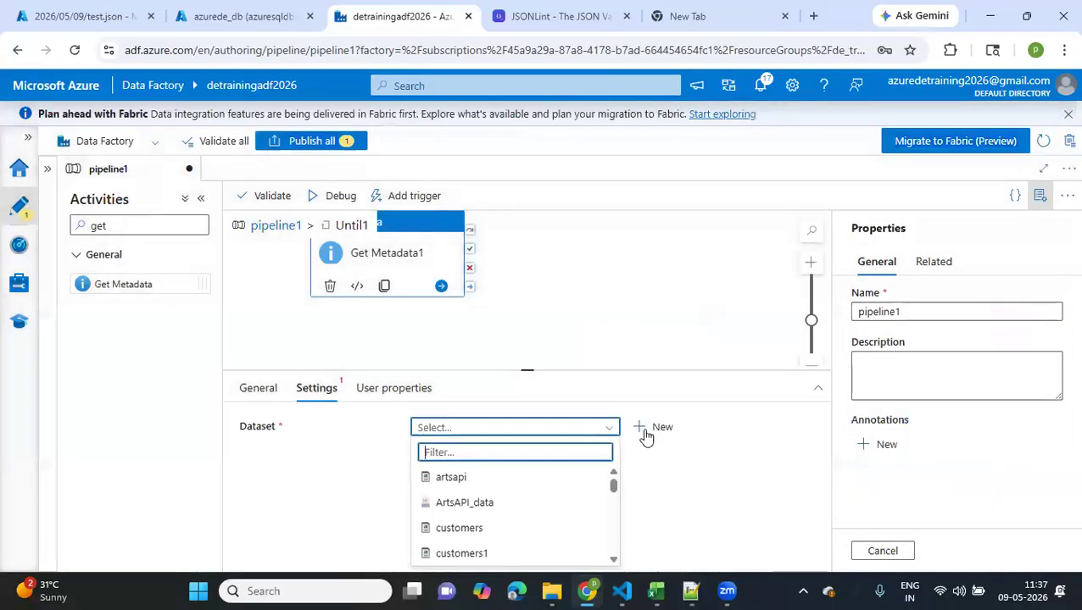
scroll(529, 507, down, 3)
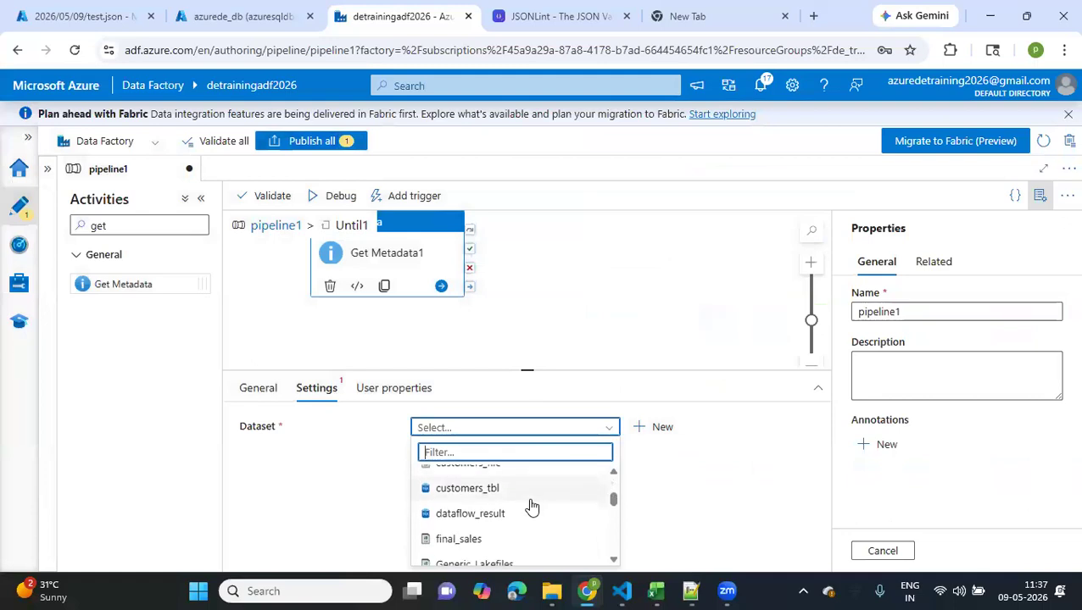
scroll(509, 502, down, 1)
click(486, 494)
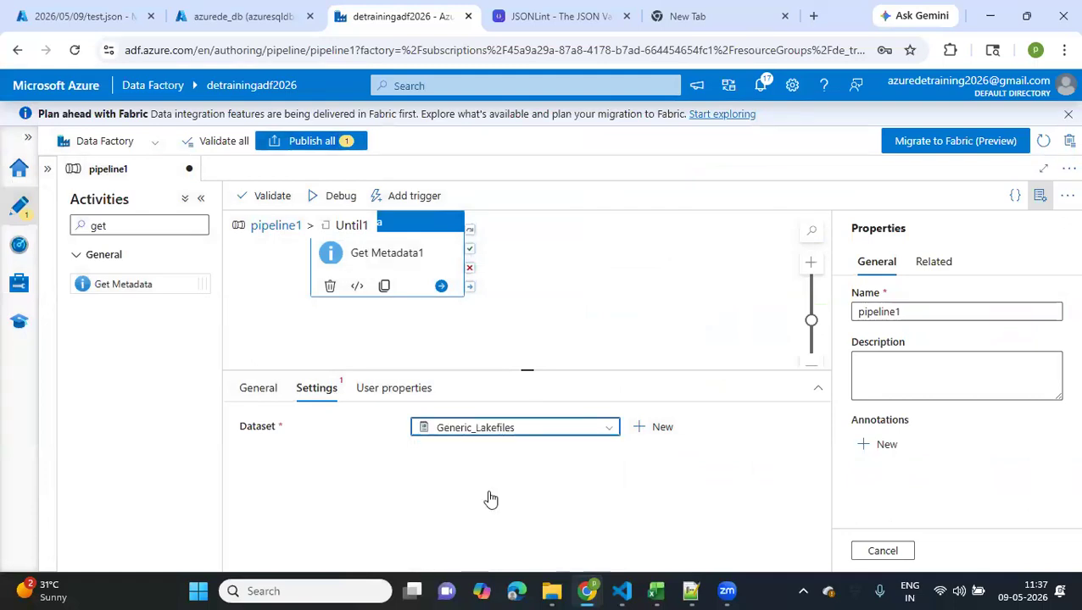
scroll(487, 496, down, 2)
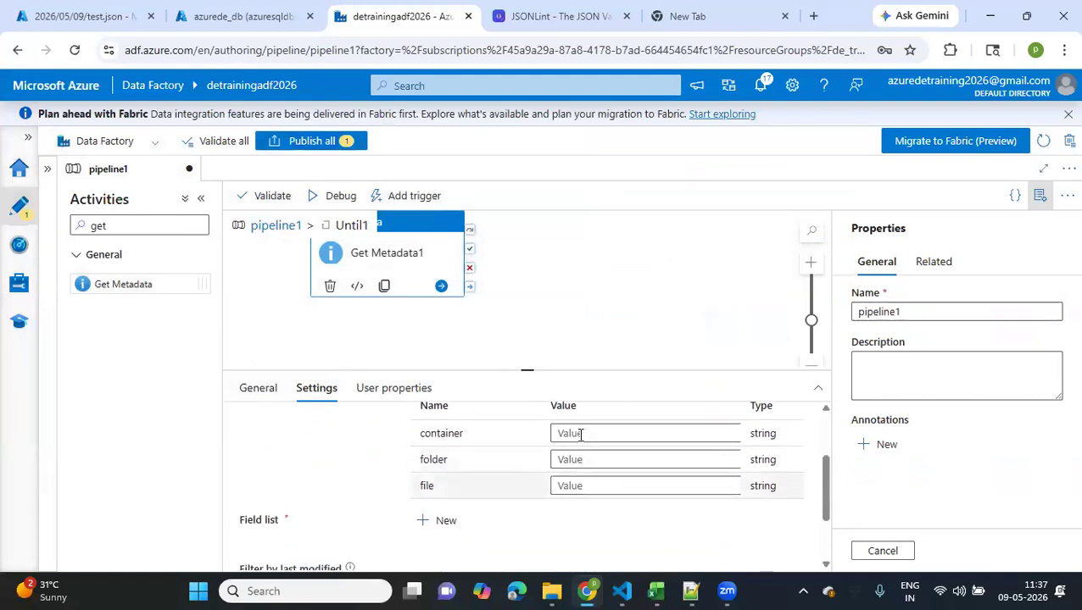
Set the dataset parameters to container landing, folder 2026/05/09 and file testfile.txt
click(583, 433)
text(landing)
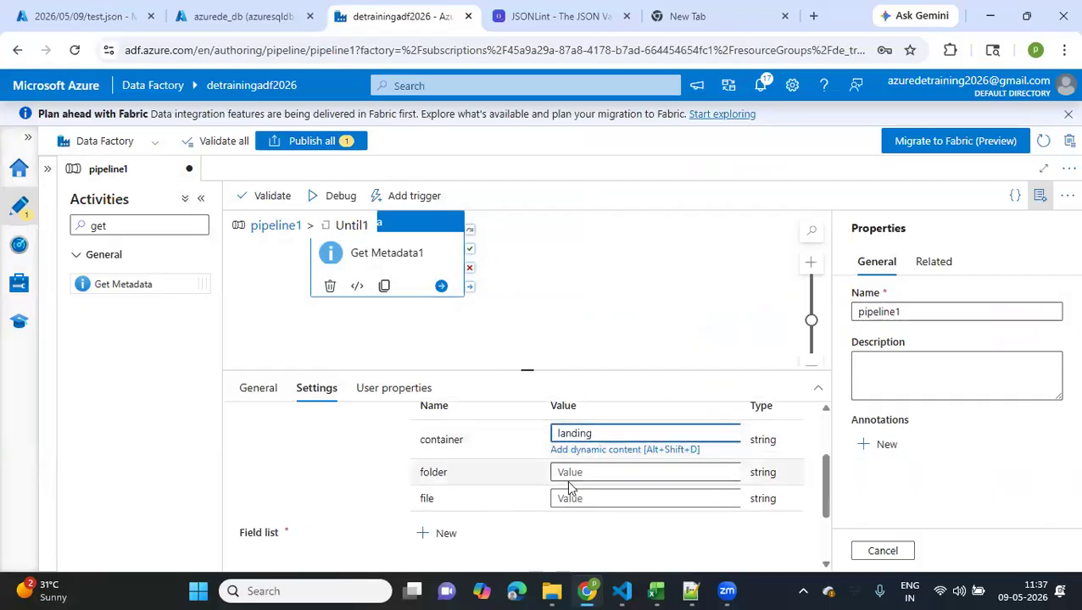
click(573, 477)
click(554, 459)
text(20)
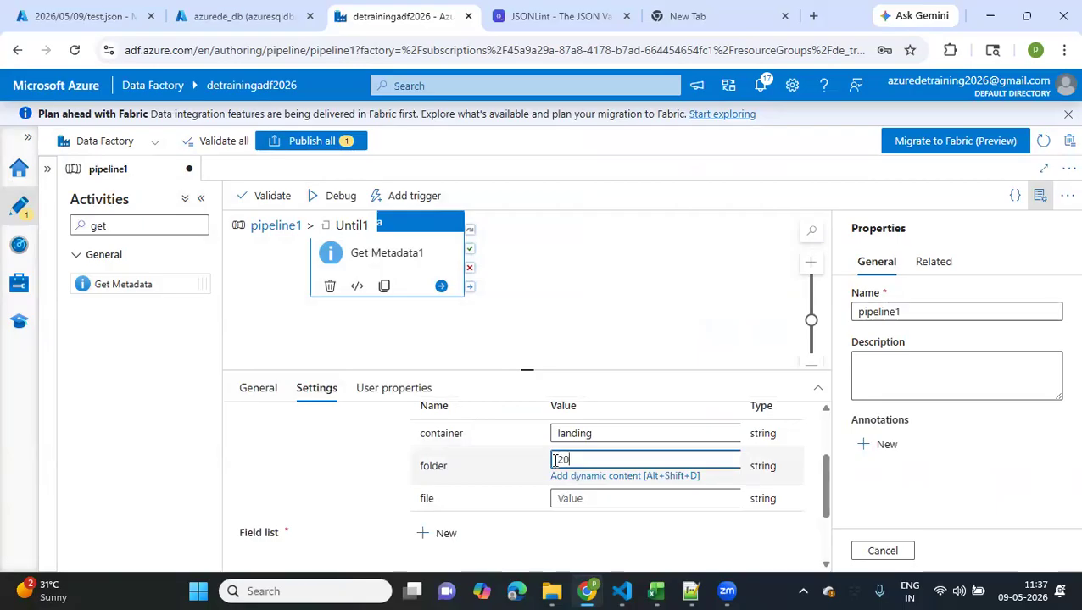
text(26/05/09)
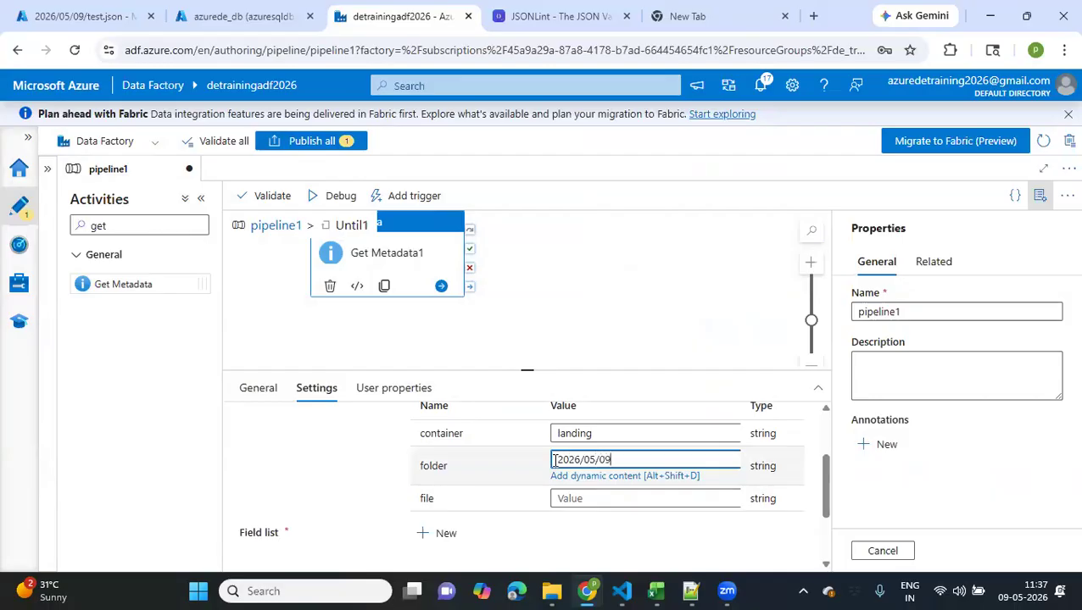
click(595, 500)
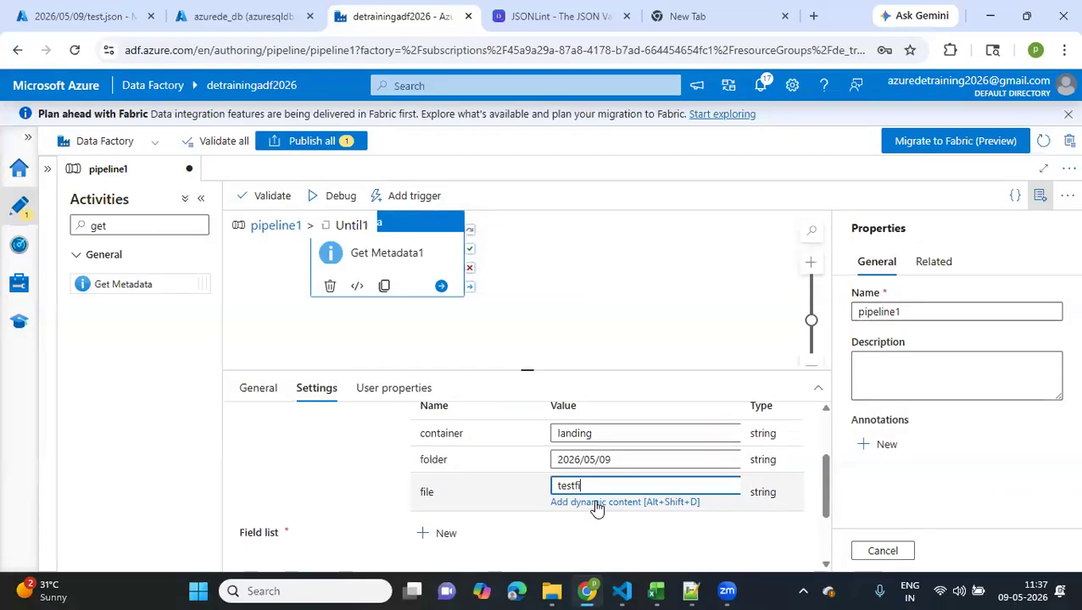
text(testfile.txt)
Add an Exists argument to the Get Metadata activity's field list
scroll(511, 535, down, 1)
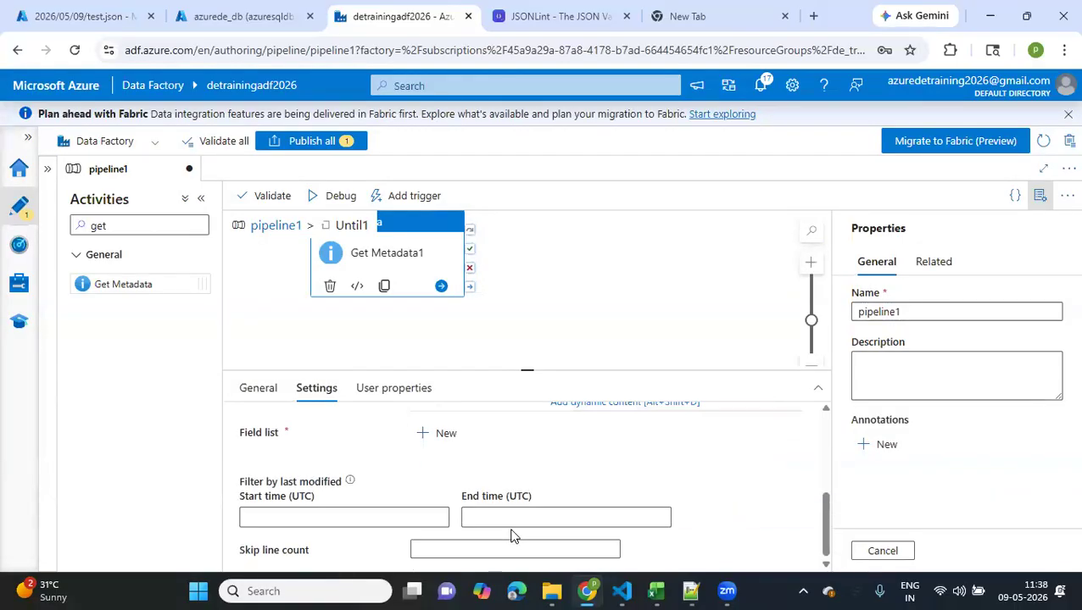
scroll(511, 535, up, 1)
scroll(511, 535, up, 1)
scroll(511, 535, down, 3)
click(433, 435)
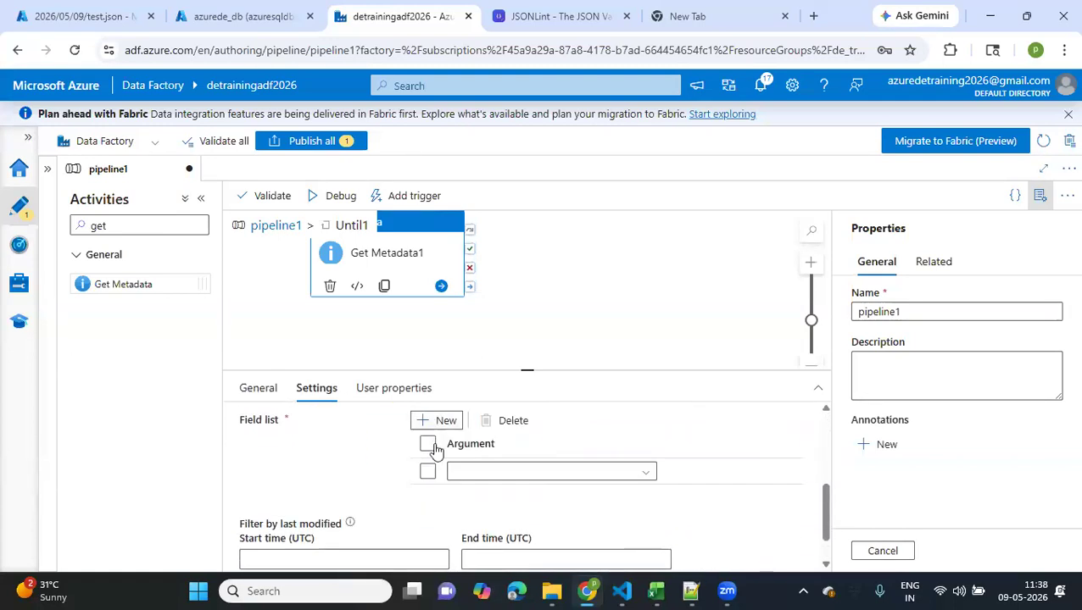
click(480, 470)
scroll(468, 514, down, 3)
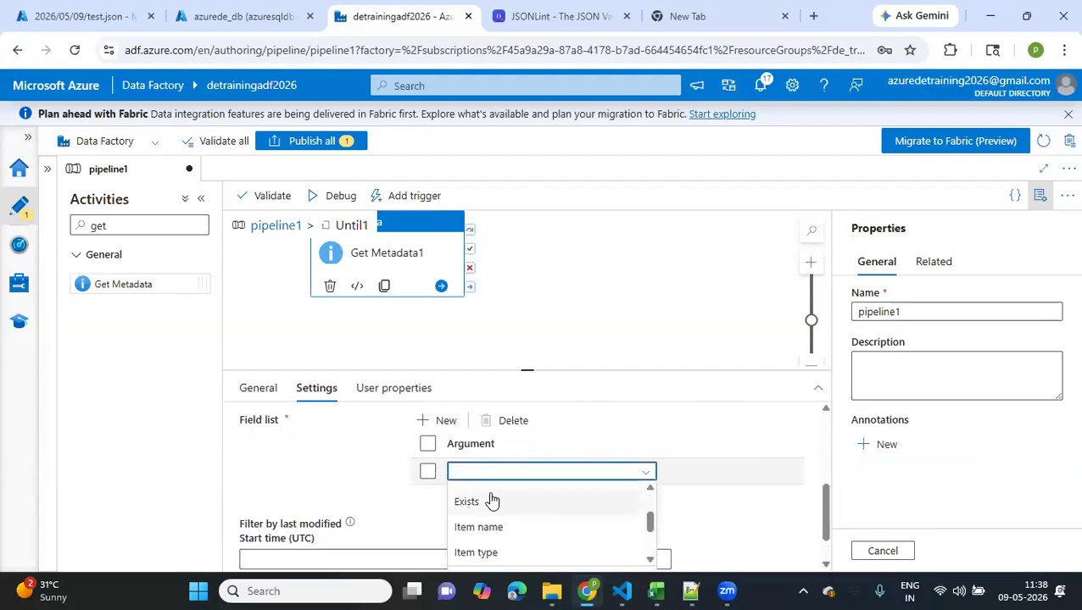
click(490, 501)
scroll(335, 472, up, 2)
scroll(335, 472, up, 3)
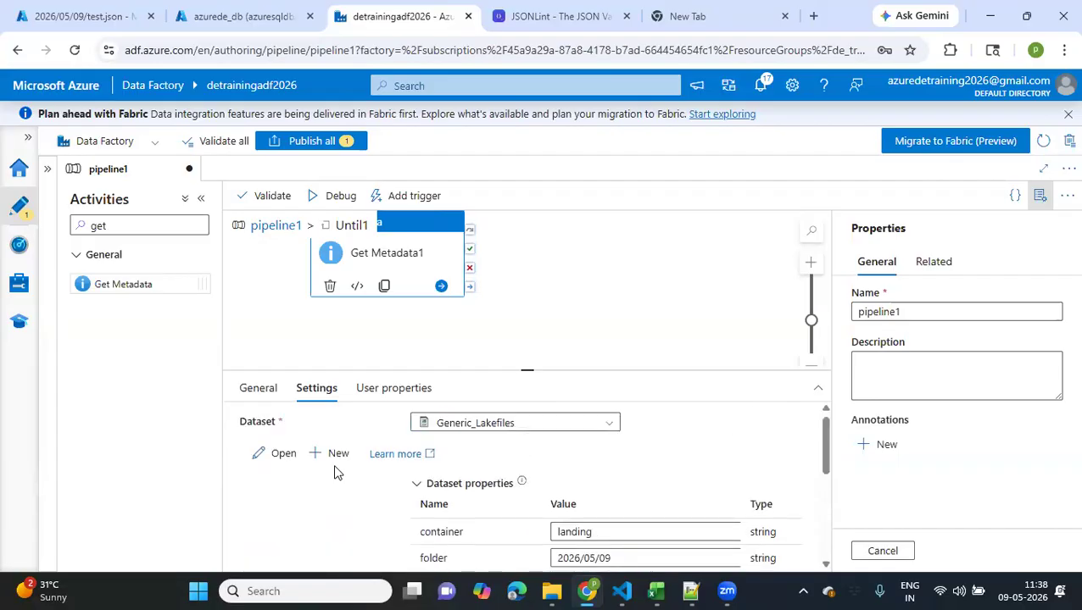
click(258, 390)
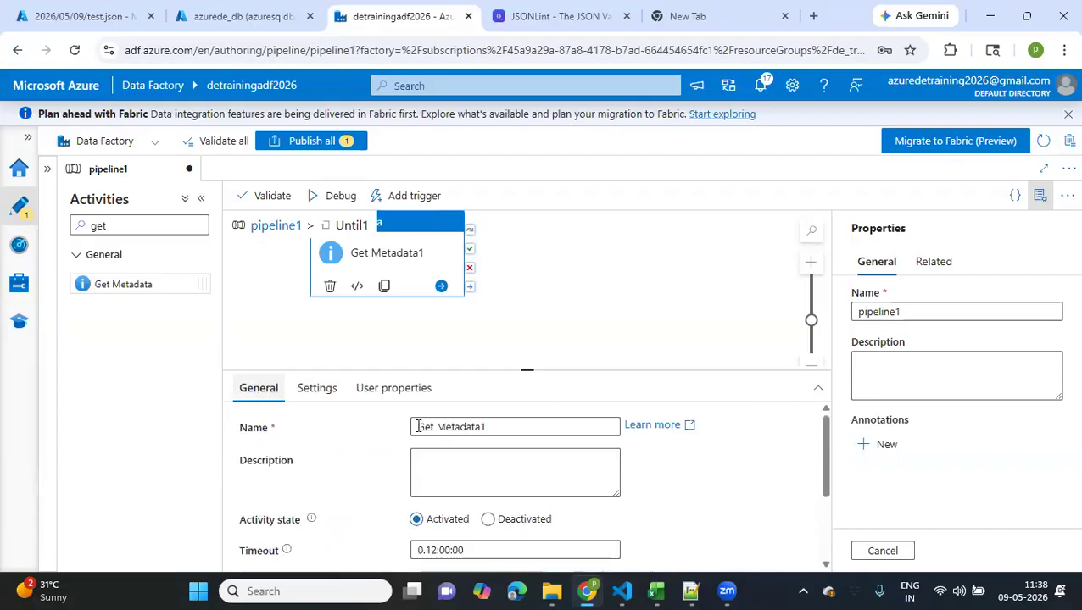
click(340, 401)
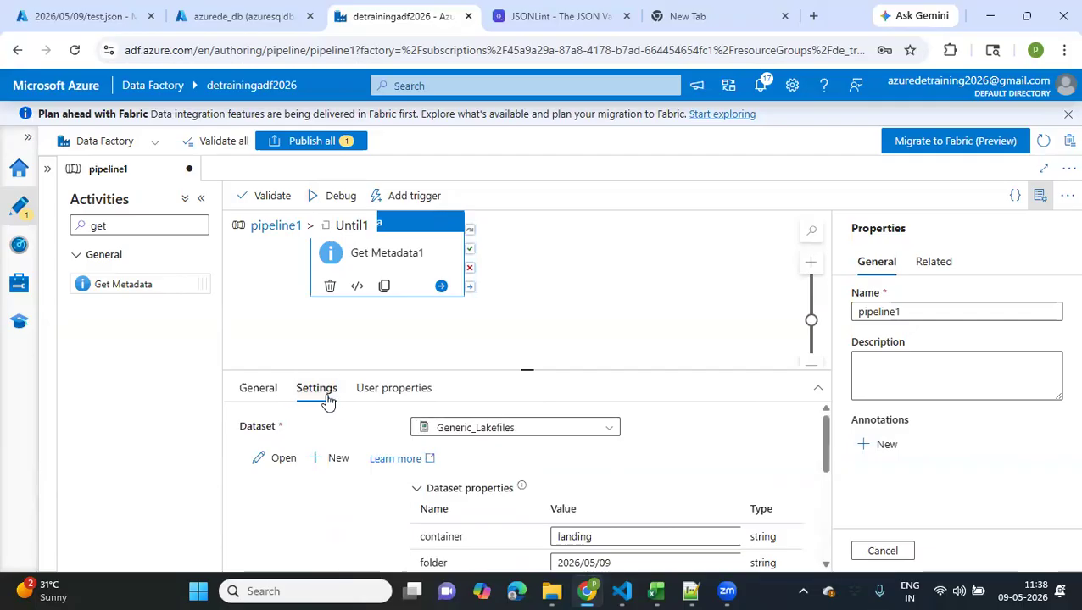
click(278, 227)
click(317, 390)
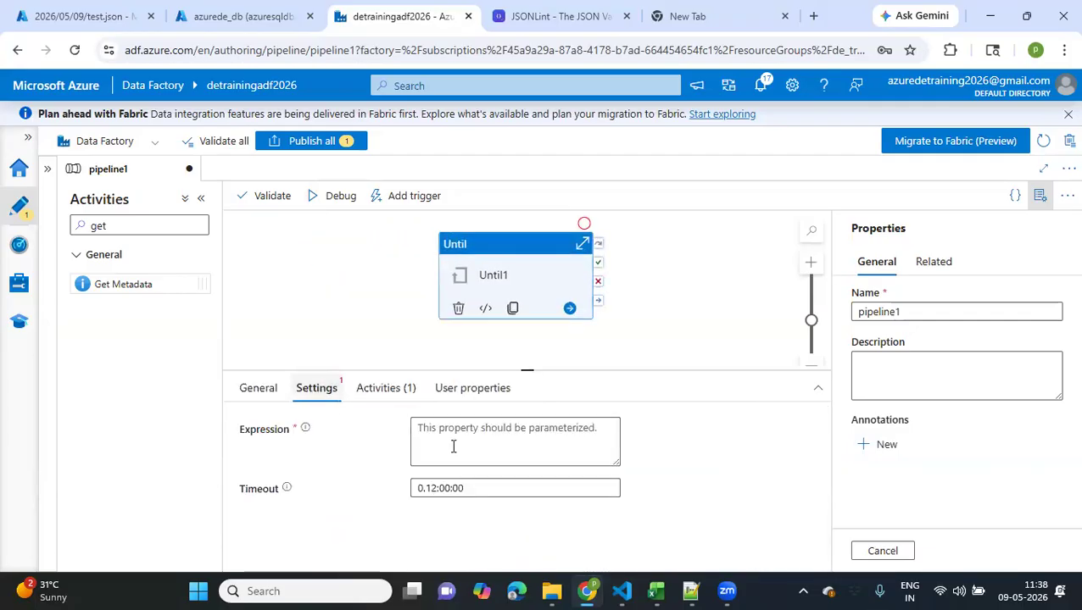
click(453, 447)
click(441, 479)
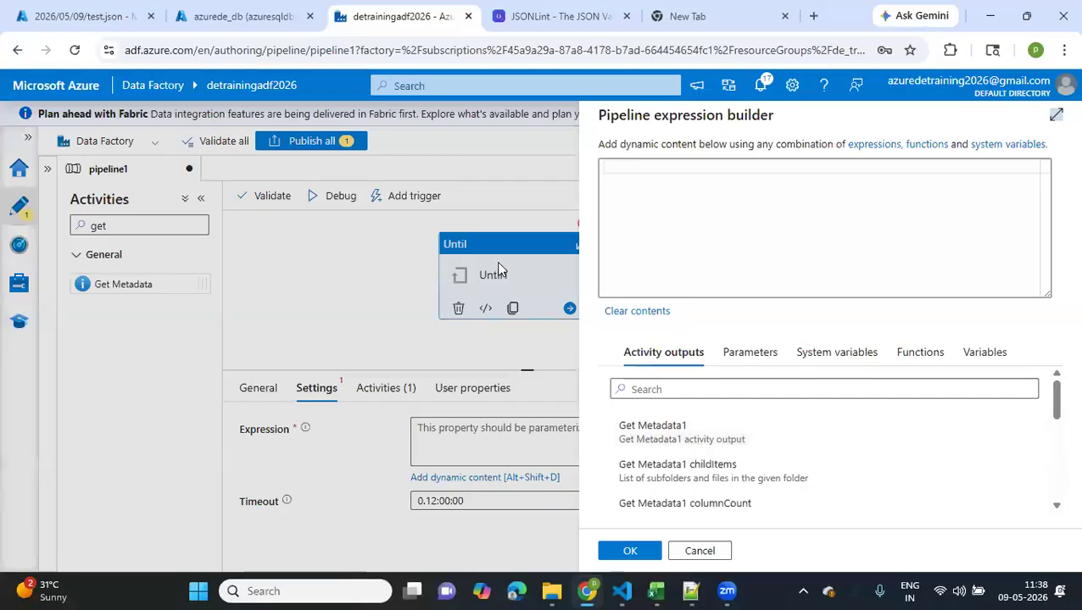
click(697, 551)
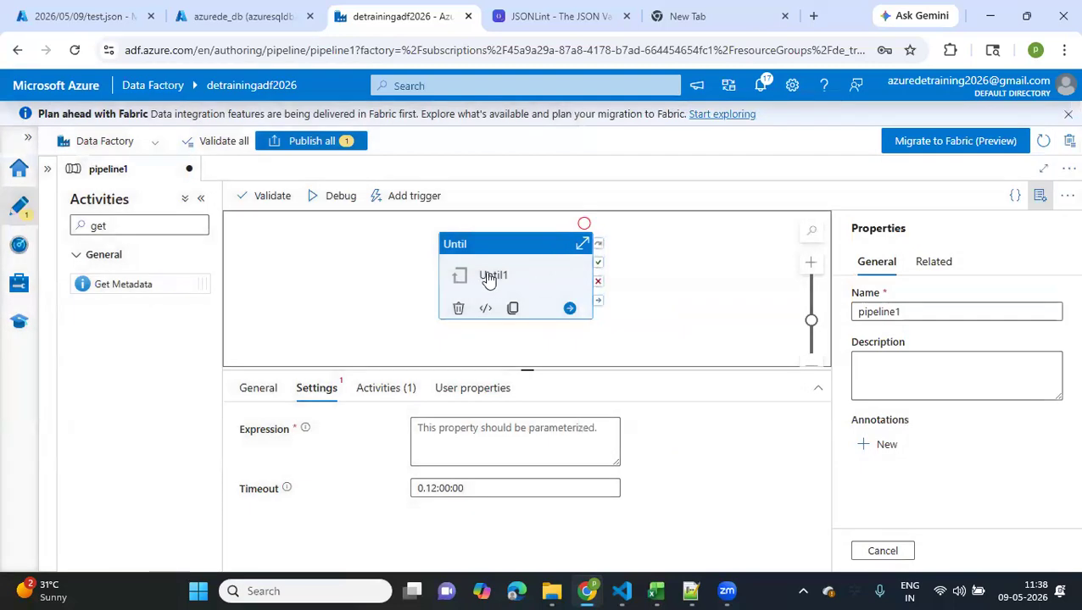
Reopen the Until loop's inner activities and rename the Get Metadata activity to "Check test file exists"
click(377, 388)
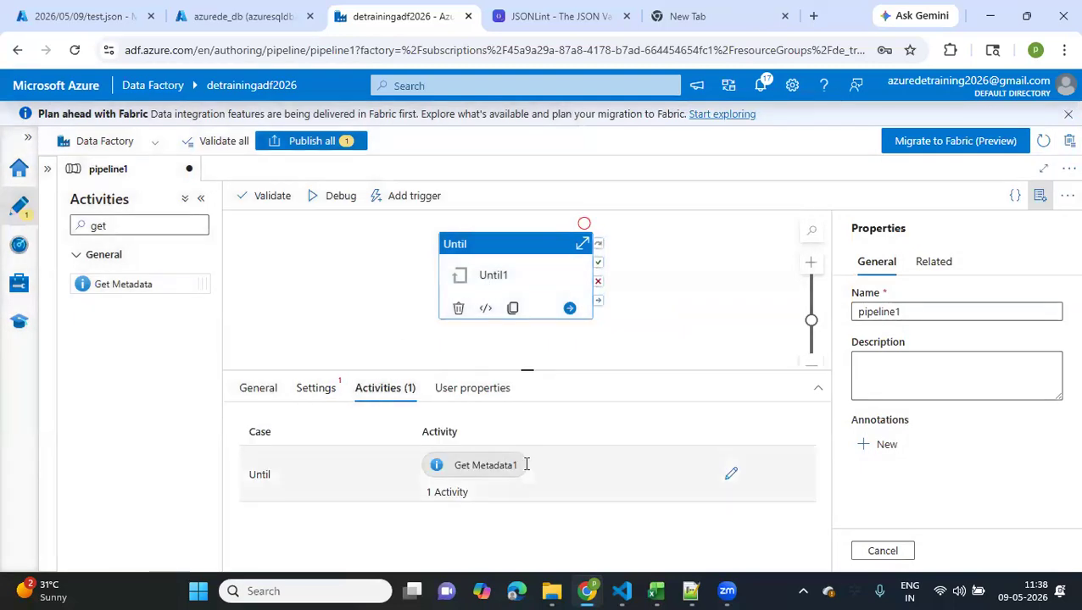
click(728, 477)
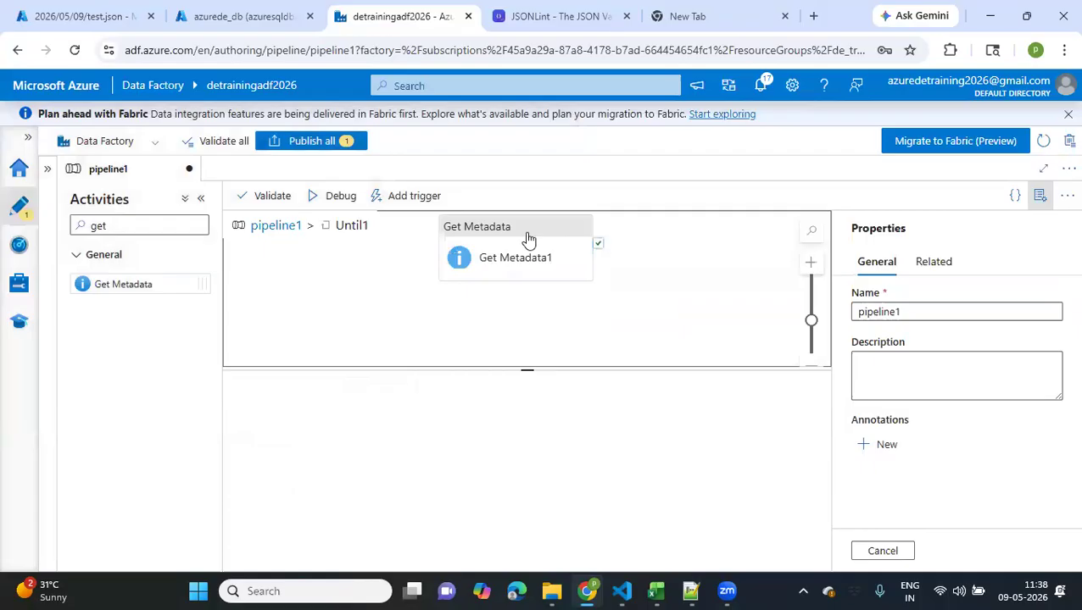
click(528, 238)
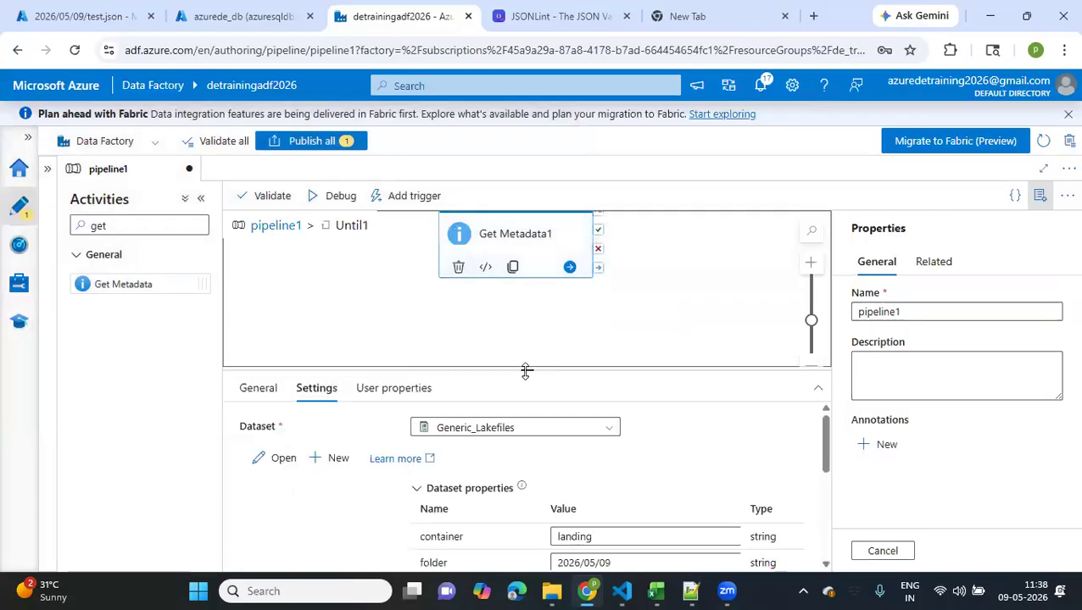
drag(525, 370, 502, 309)
click(254, 333)
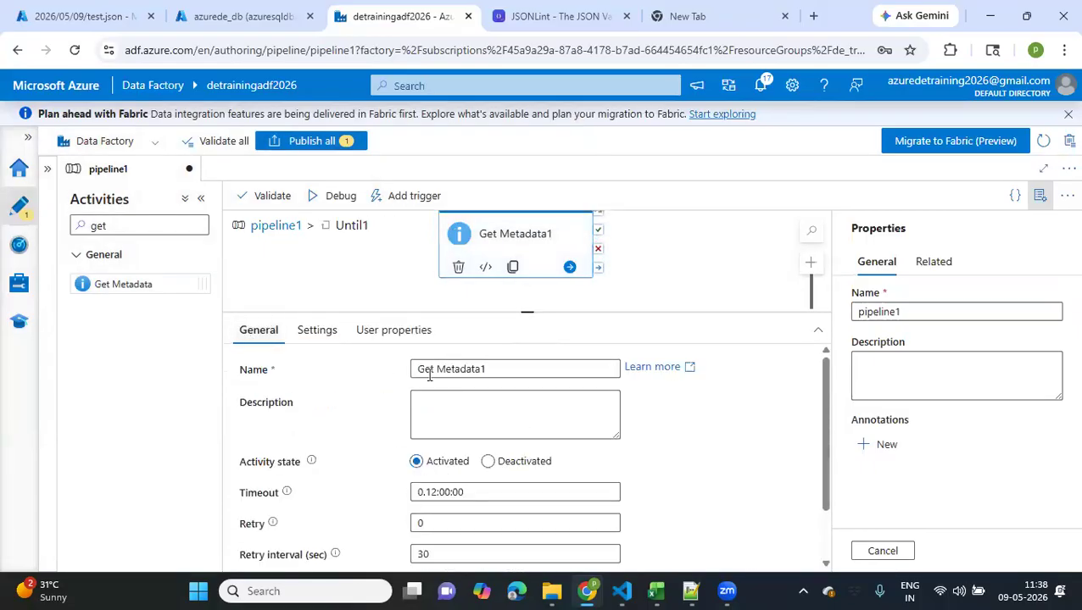
drag(490, 370, 384, 371)
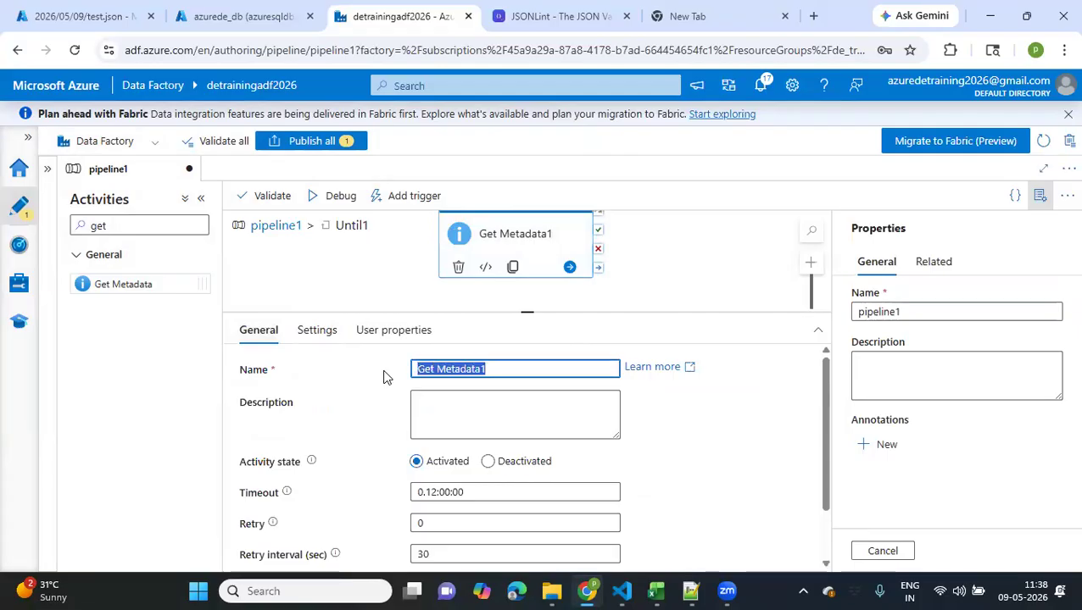
text(Check t)
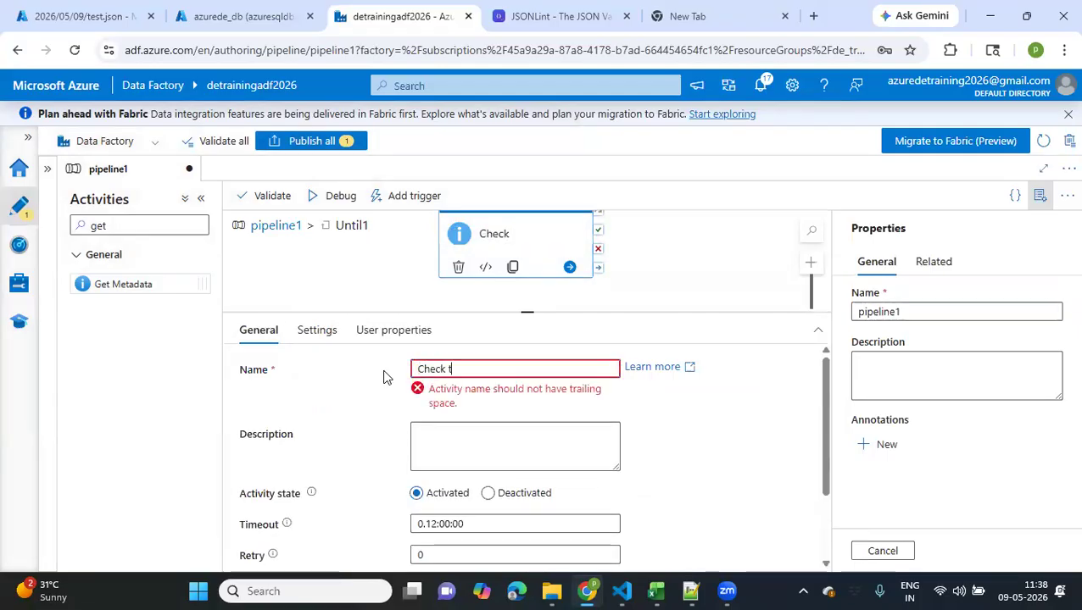
text(est file exists)
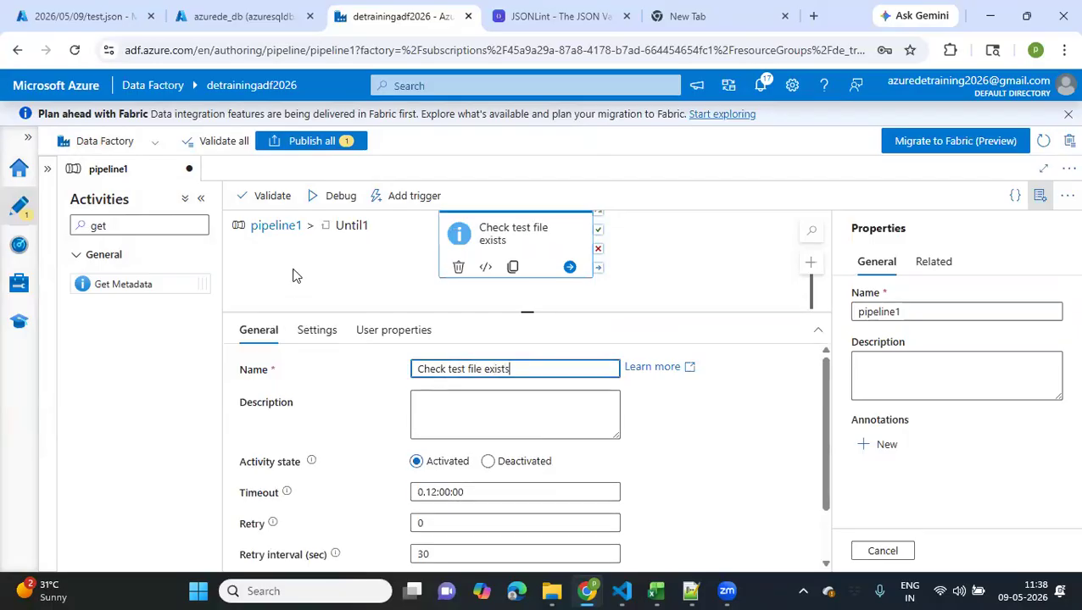
Return to the main pipeline level and rename the pipeline to "until file arrives"
click(287, 225)
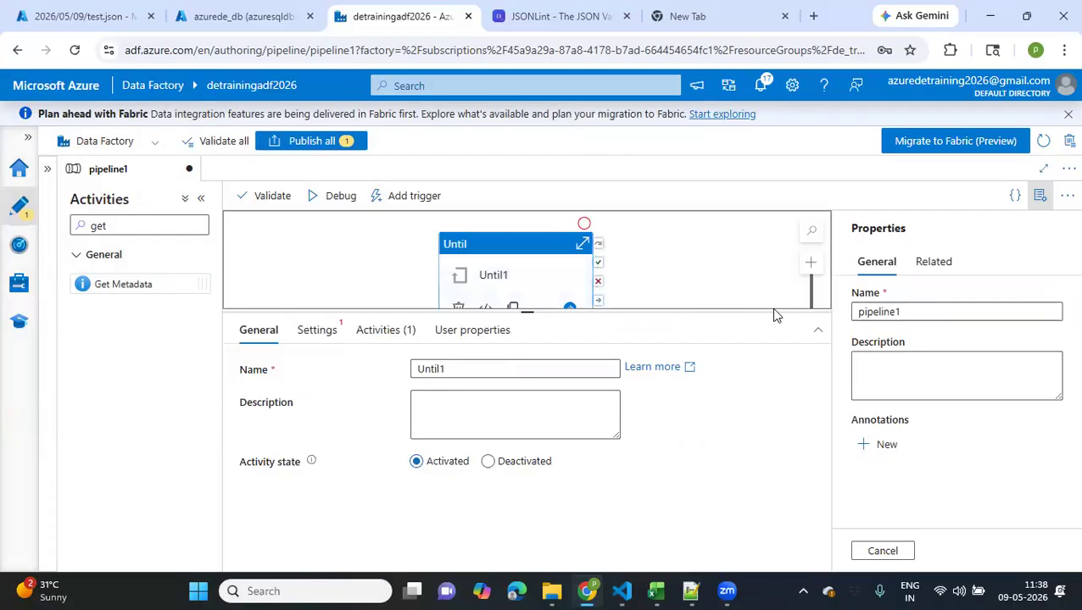
click(883, 311)
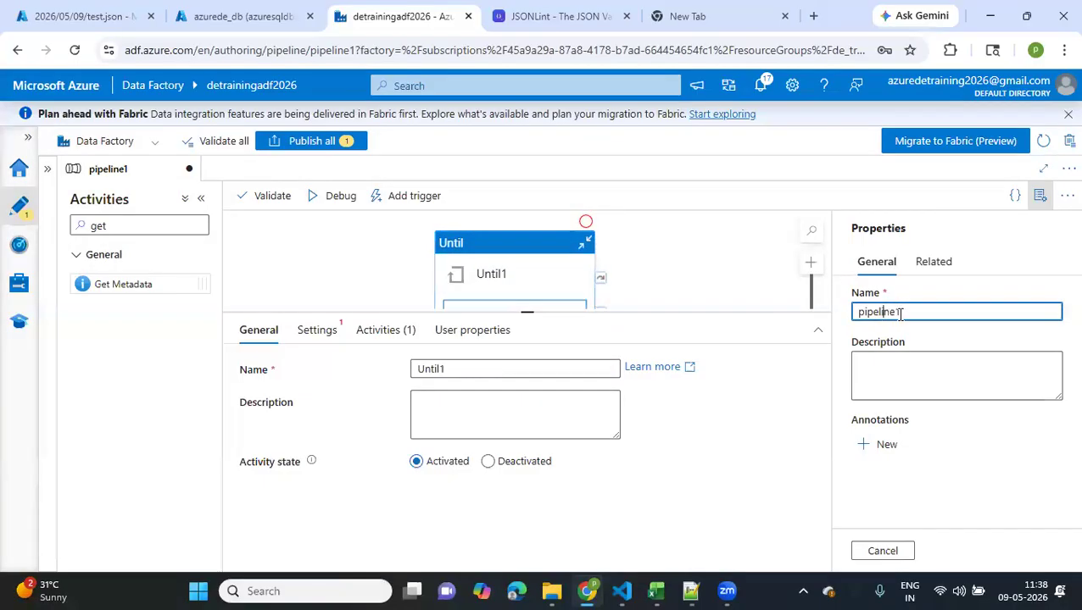
key(ctrl+a)
text(until file arr)
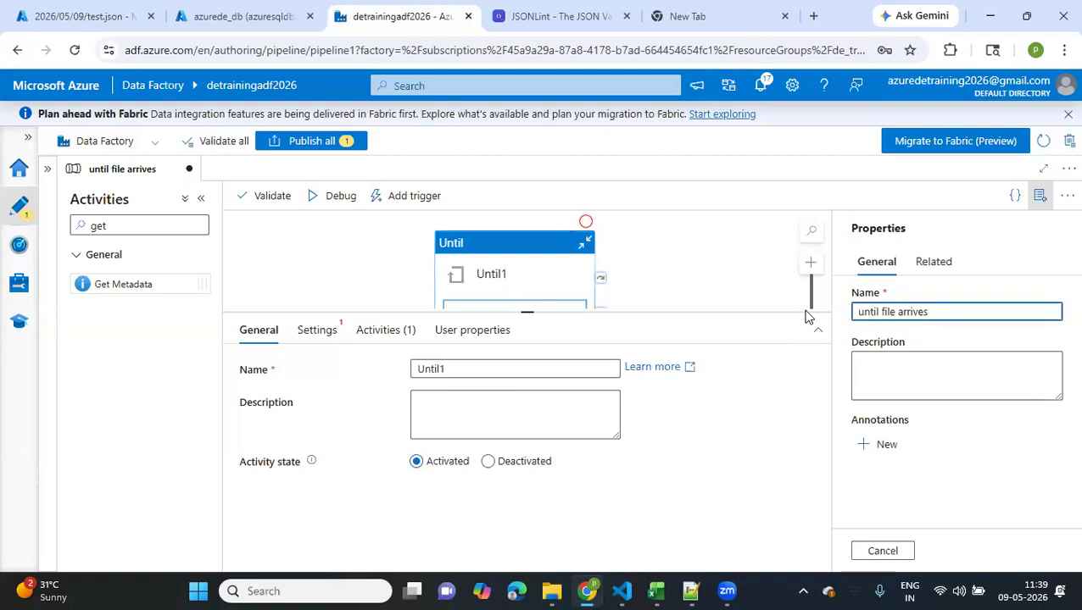
click(362, 267)
Rename the Until activity to "Until file exists"
click(520, 280)
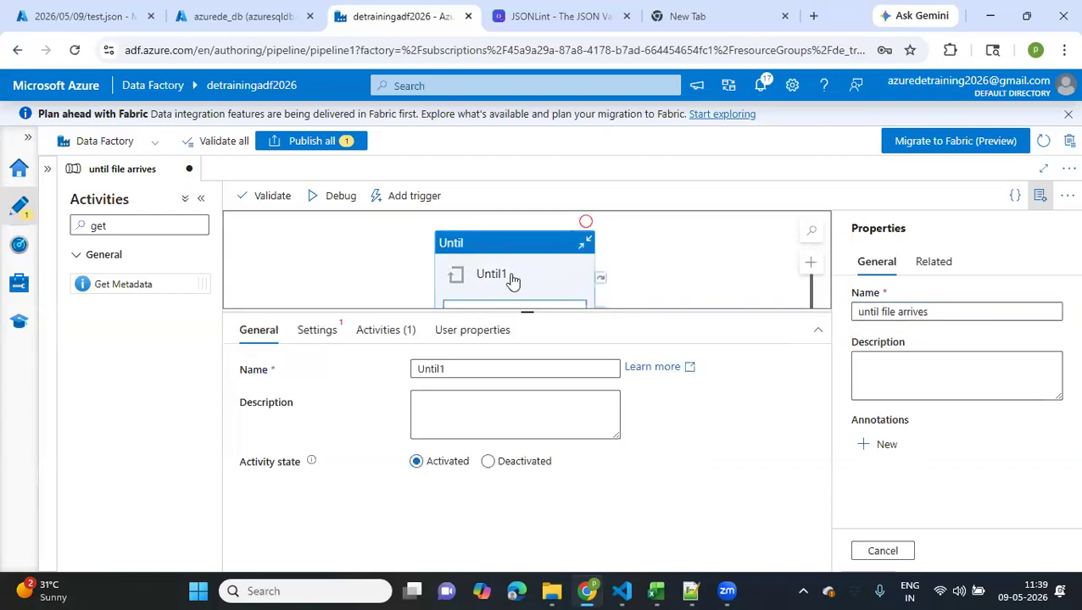
click(481, 370)
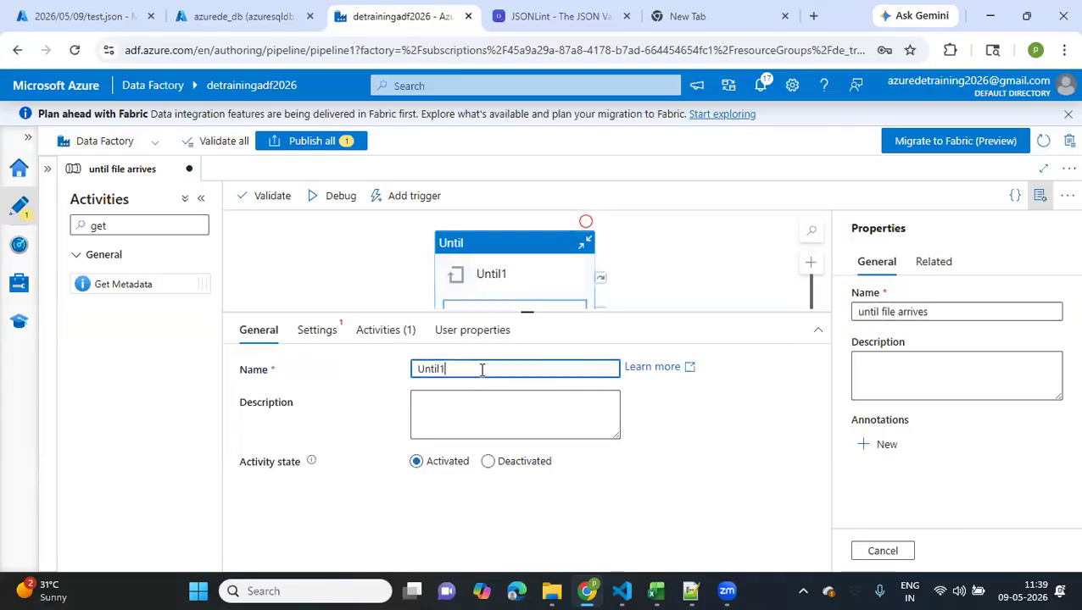
text(file exists)
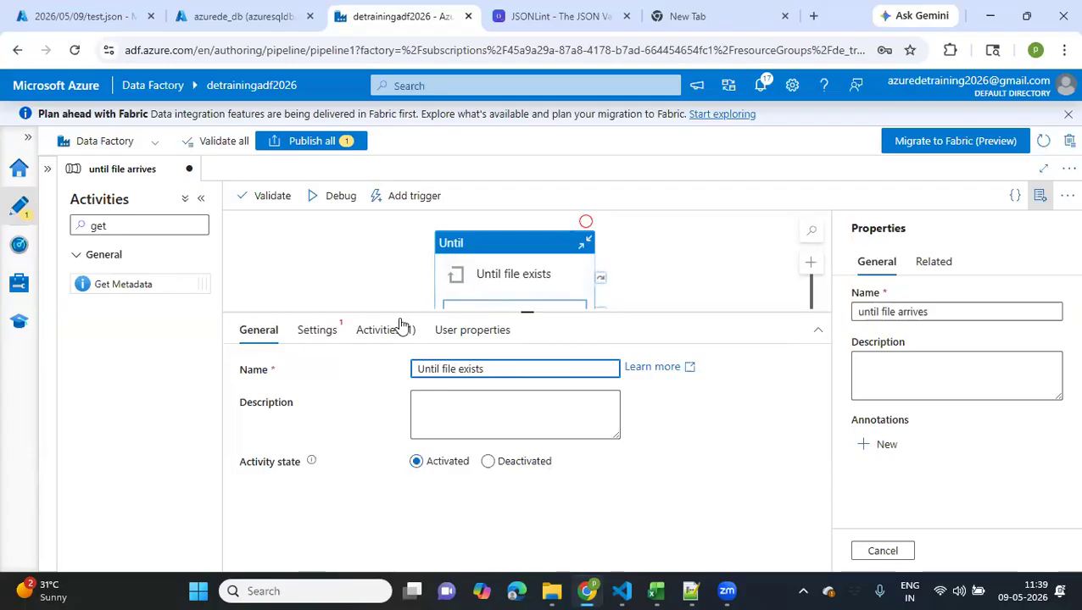
drag(399, 314, 408, 412)
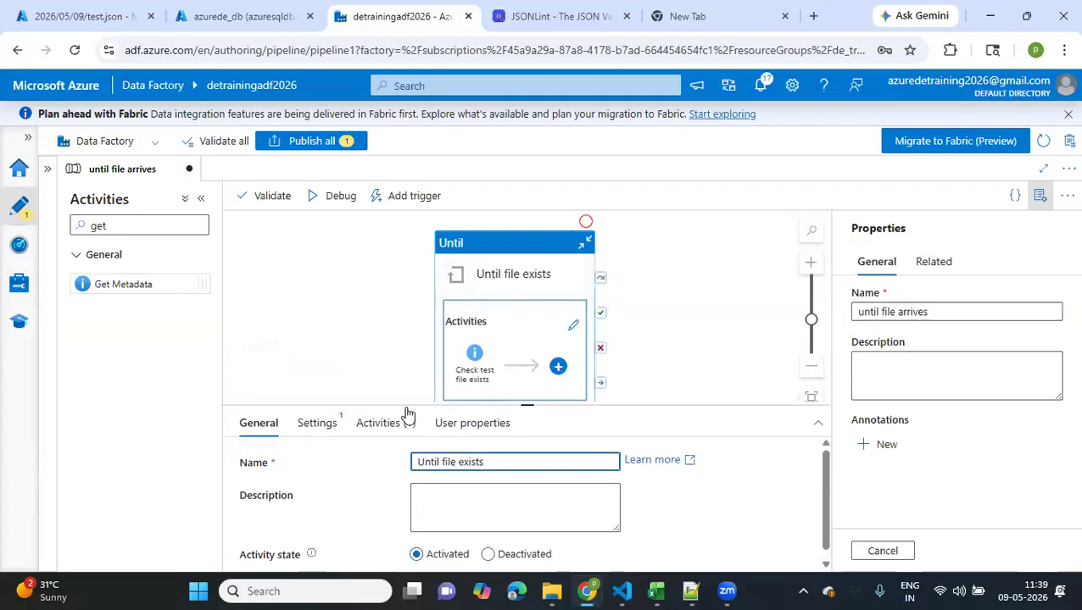
click(314, 434)
click(472, 463)
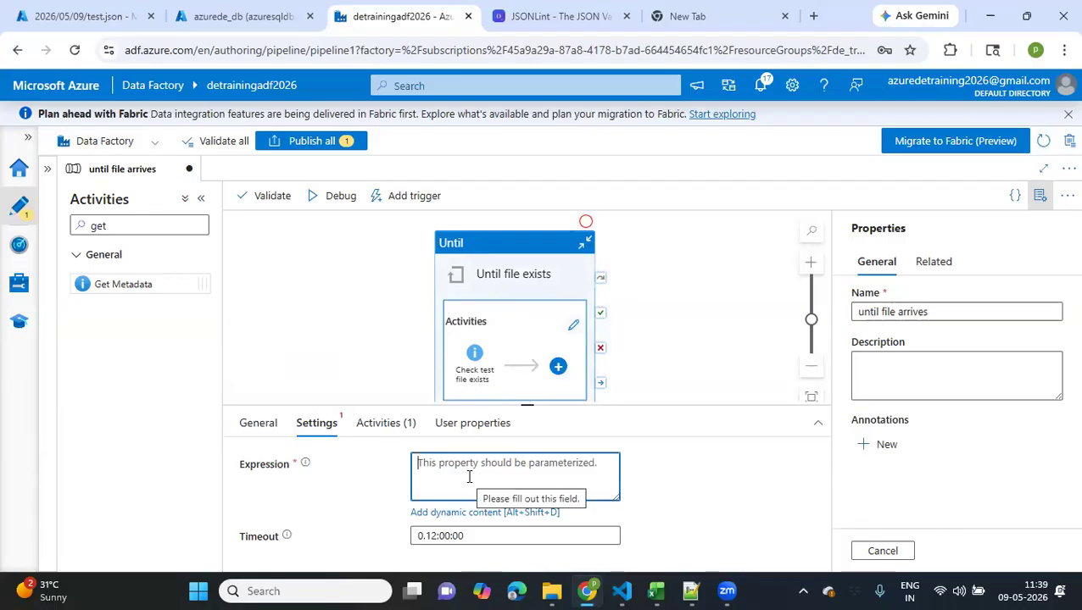
click(439, 514)
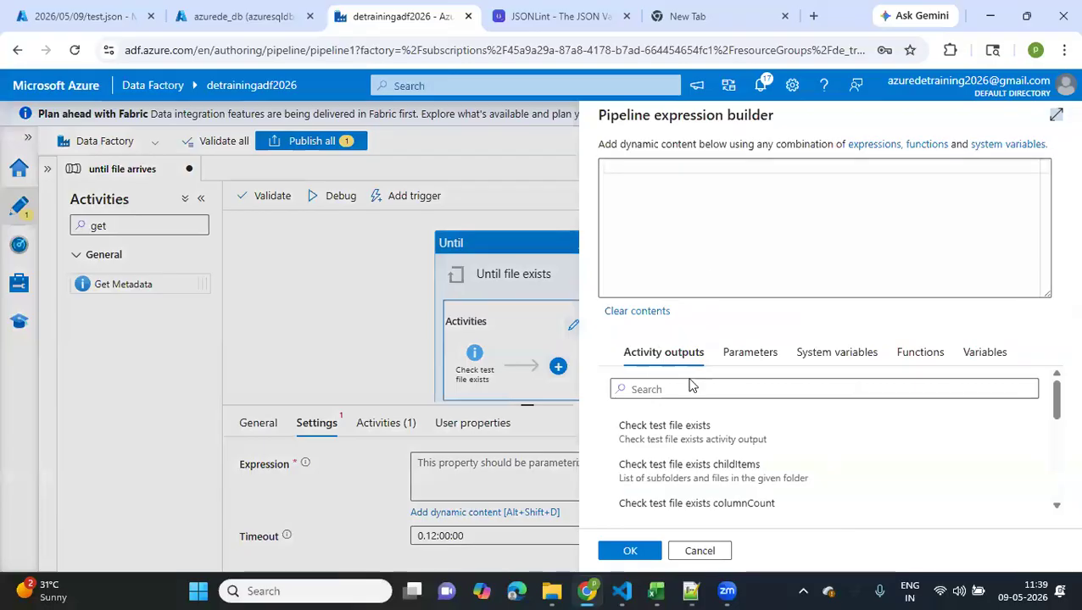
scroll(687, 438, down, 2)
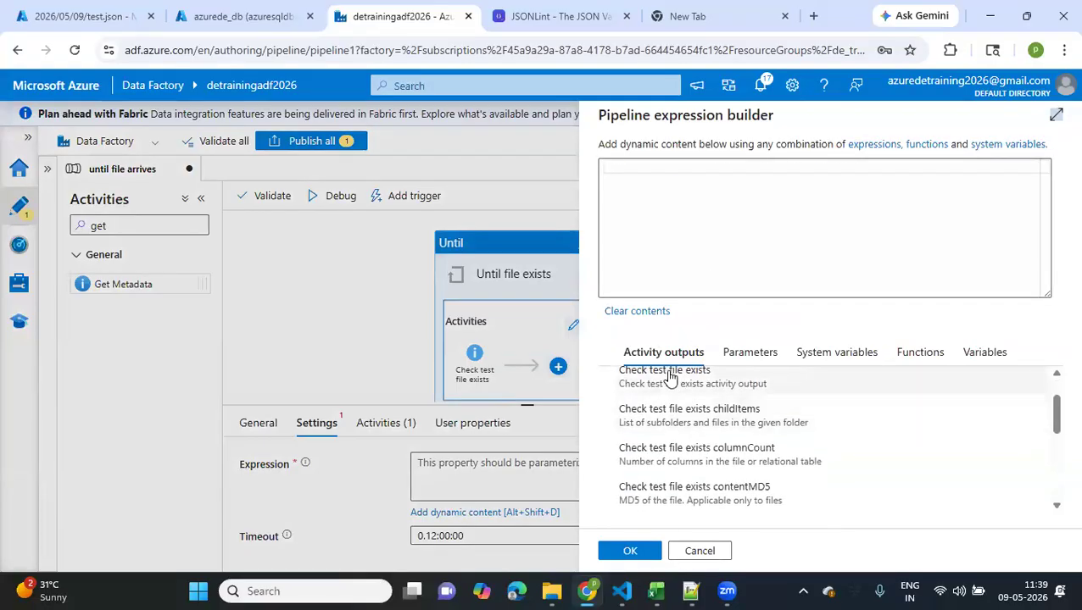
click(670, 376)
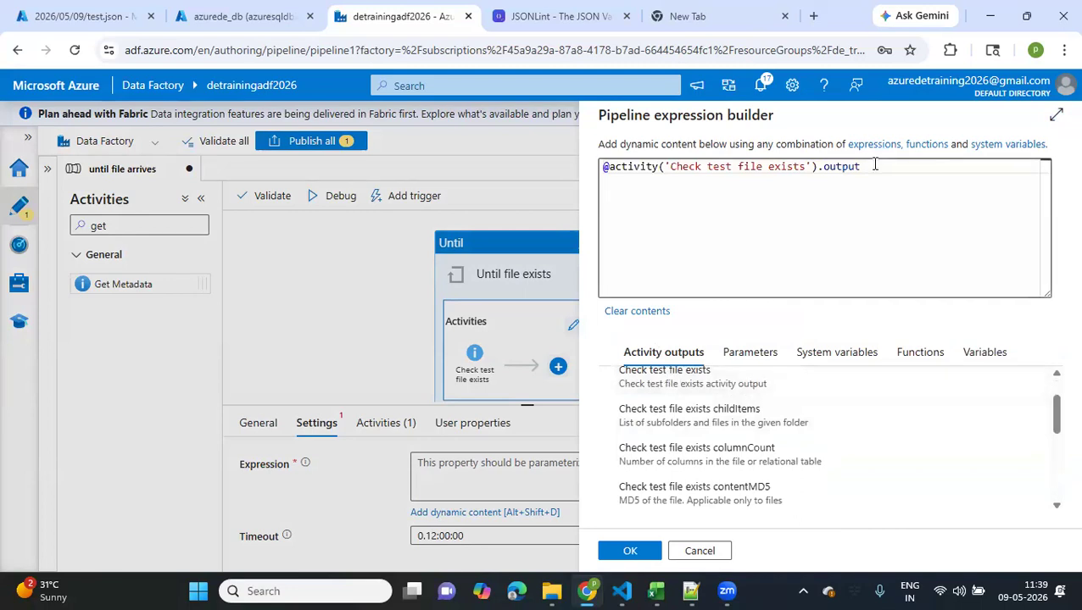
text(.e)
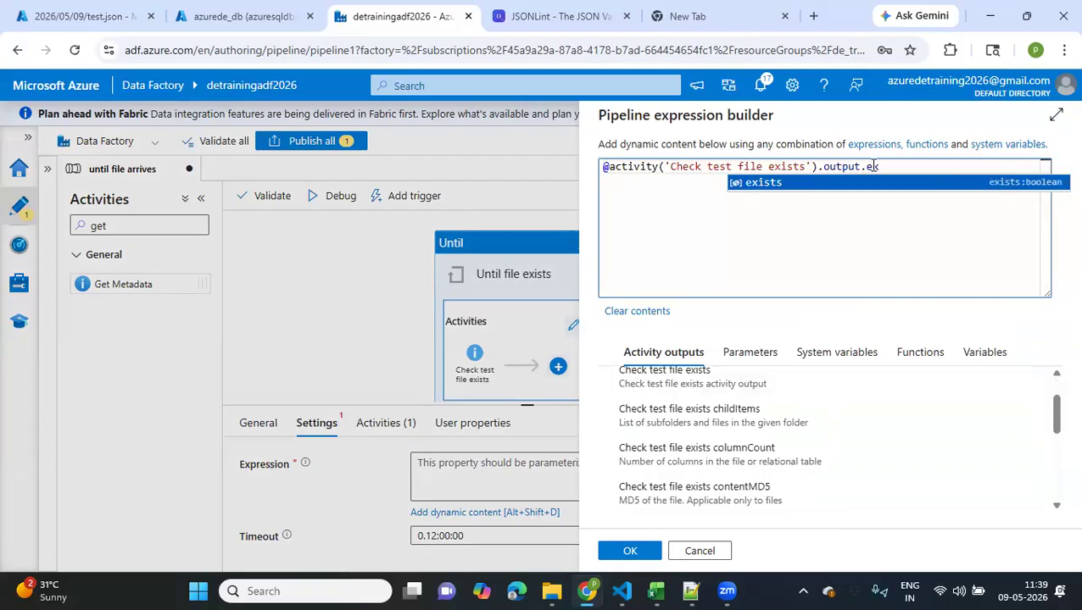
text(x)
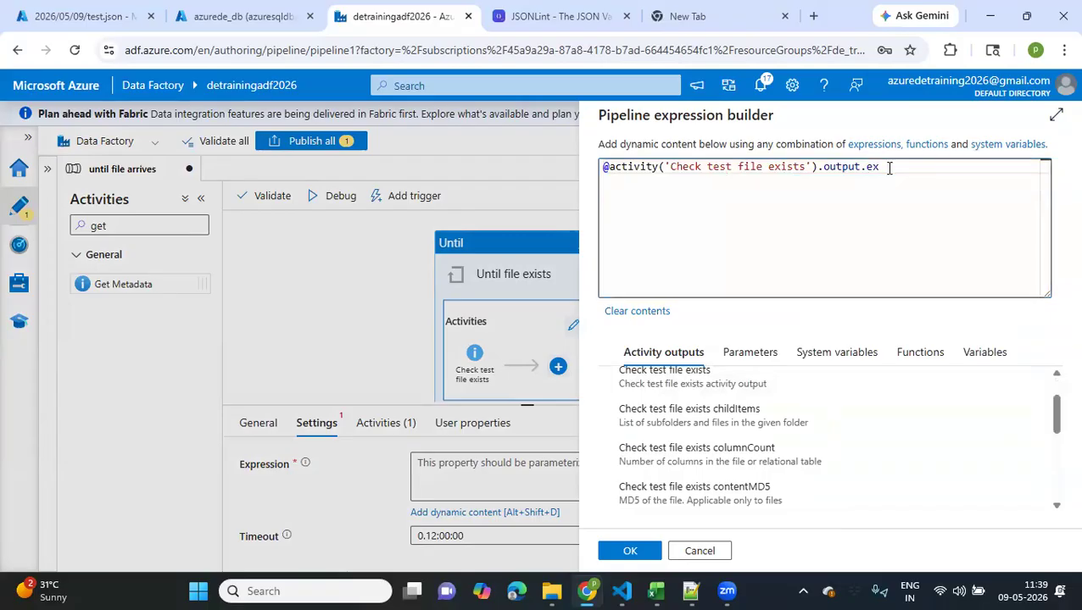
text(i)
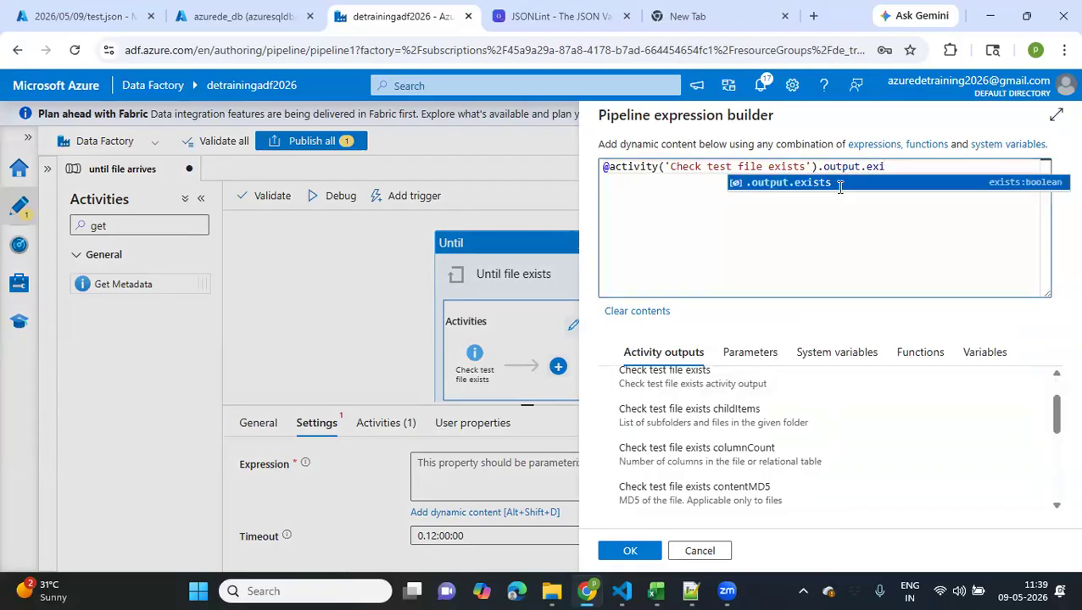
click(888, 178)
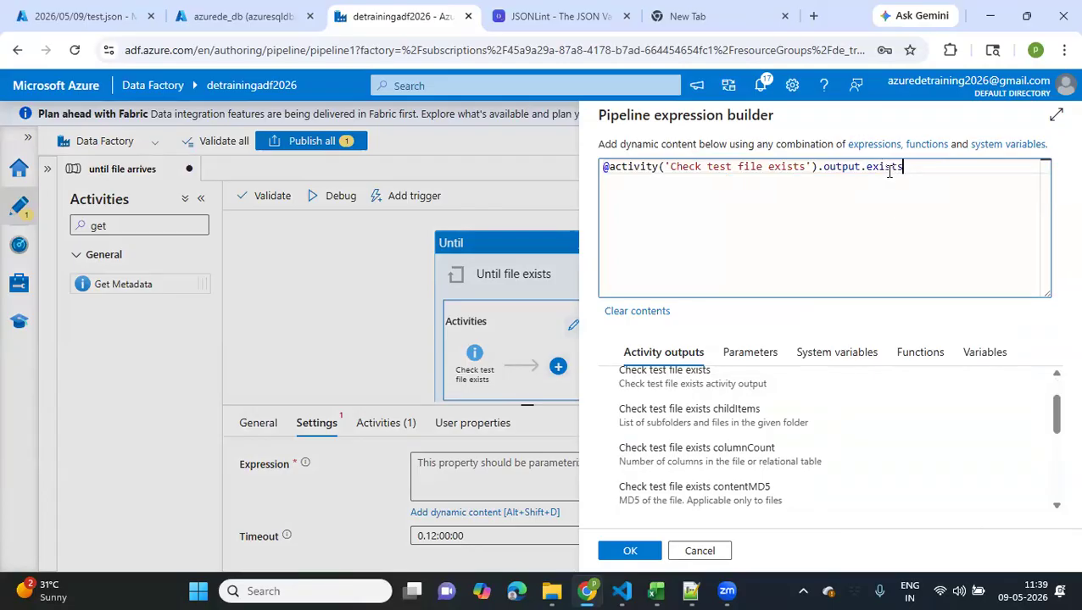
double_click(889, 169)
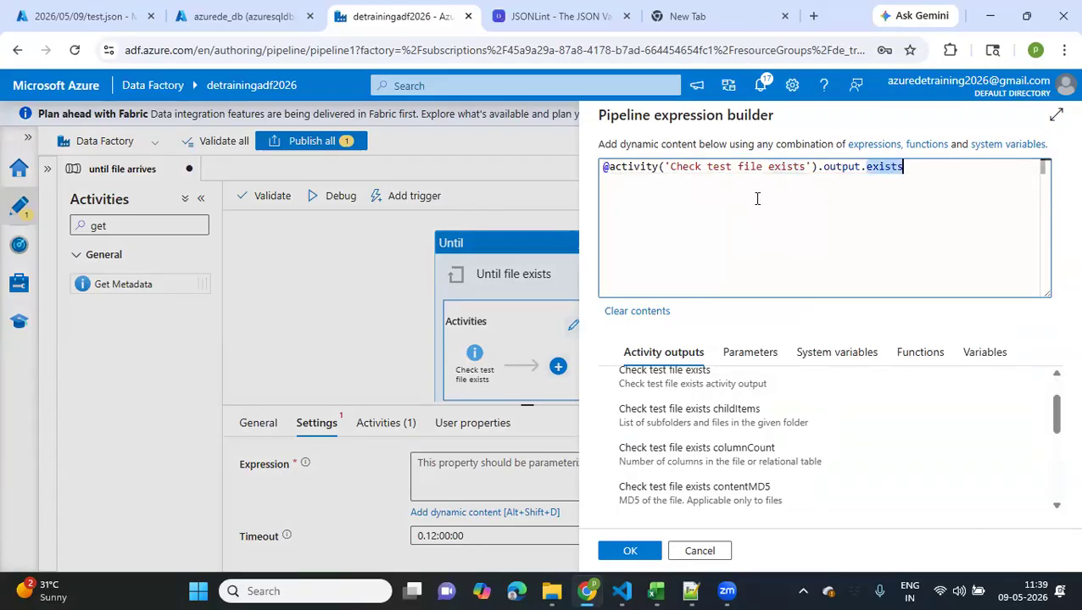
click(609, 169)
click(908, 355)
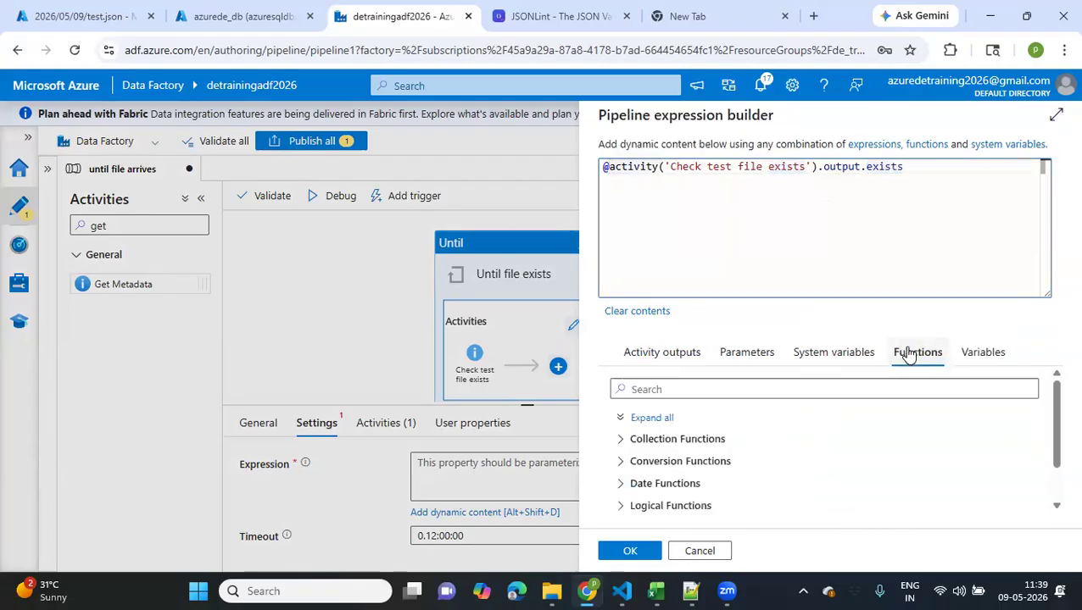
text(e)
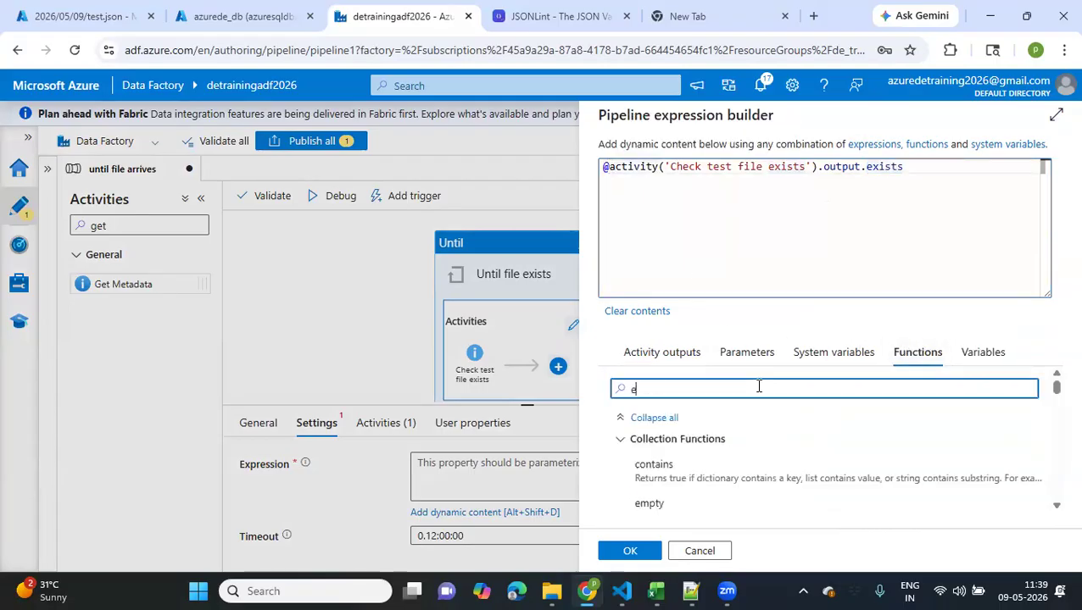
click(612, 166)
click(606, 167)
text(equal)
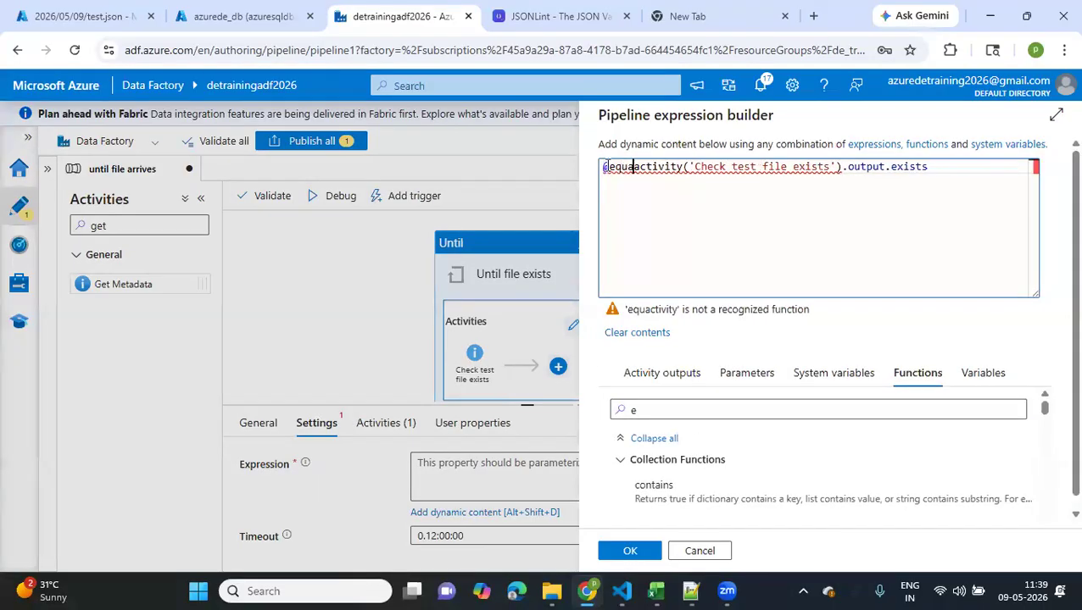
text(()
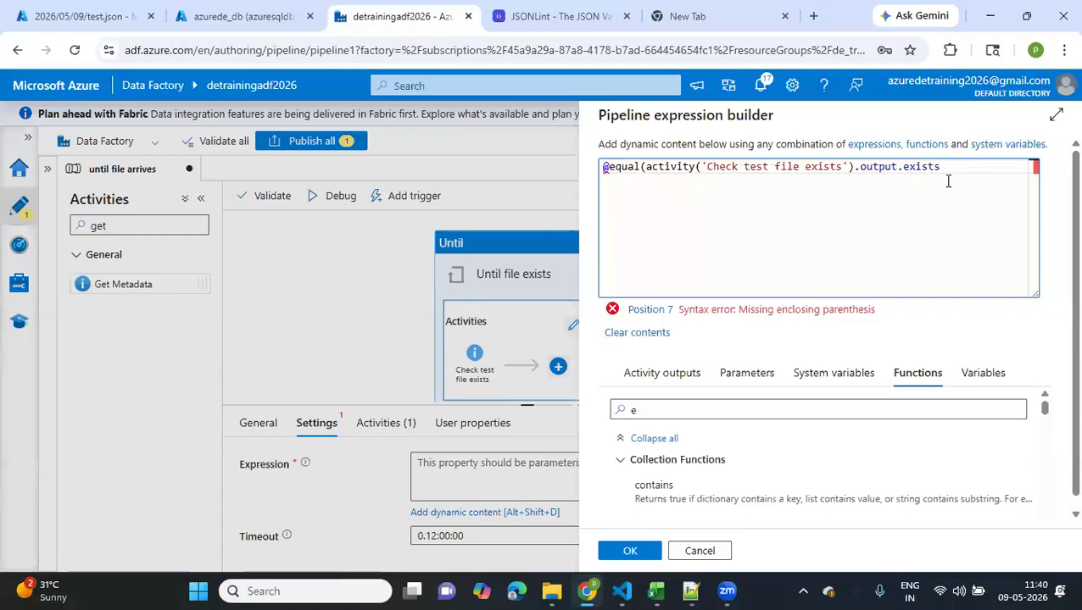
text(, true)
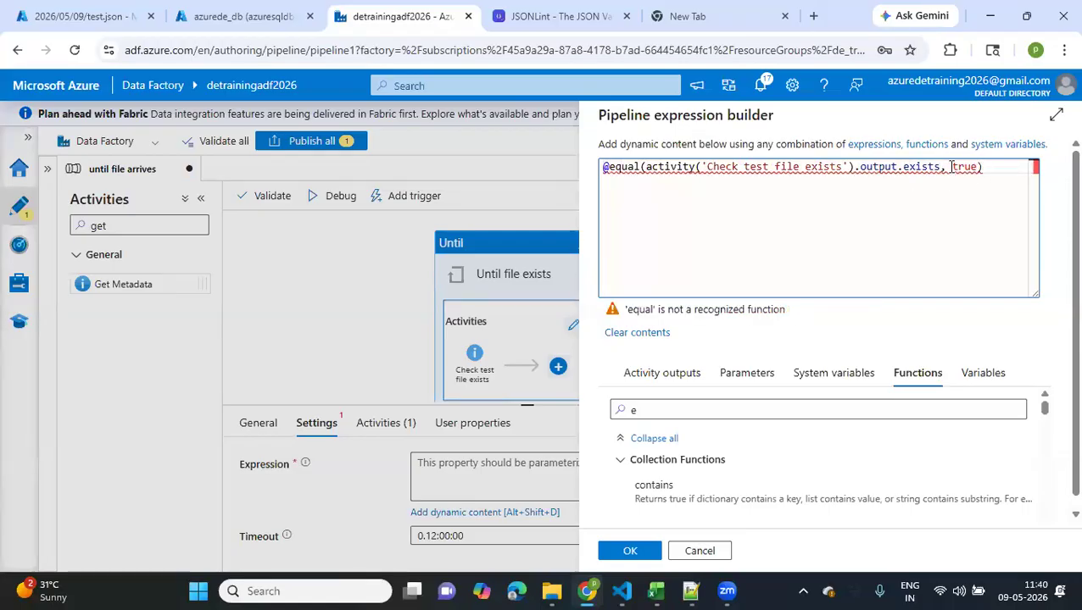
click(639, 167)
text(s)
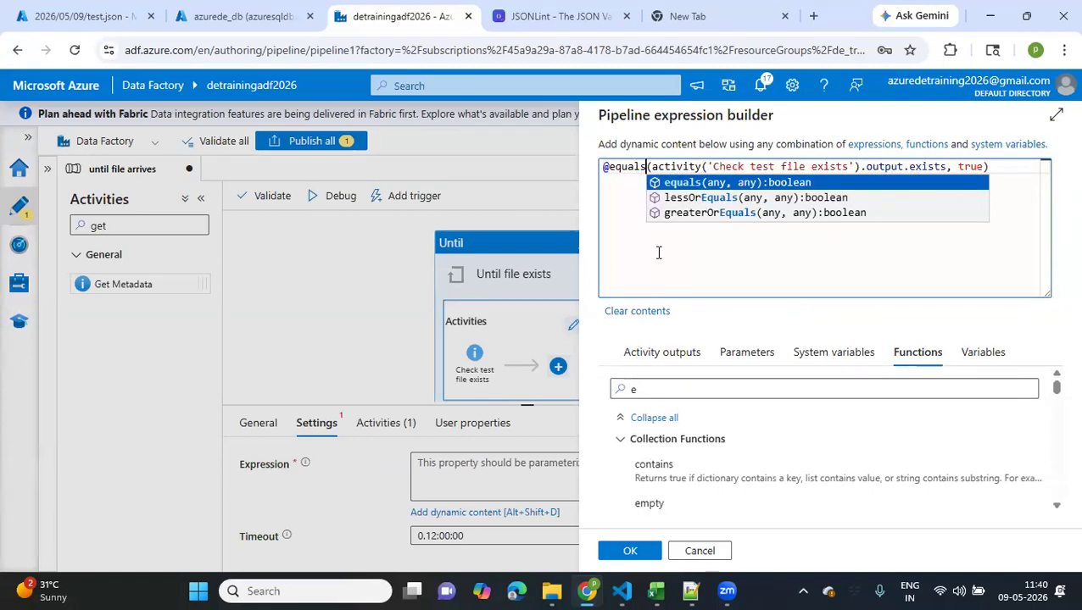
drag(947, 167, 650, 166)
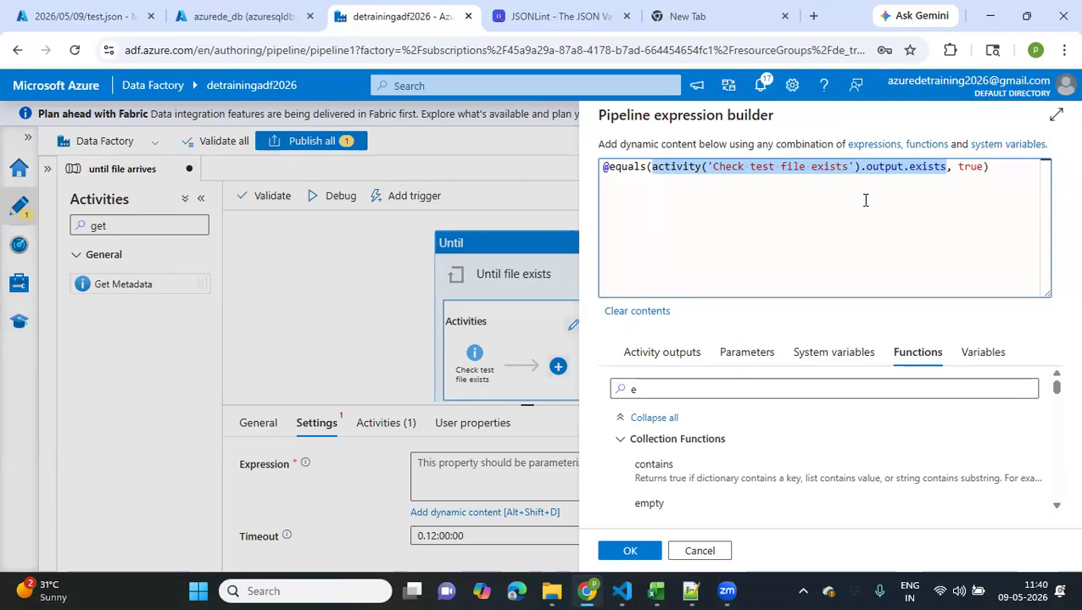
click(628, 554)
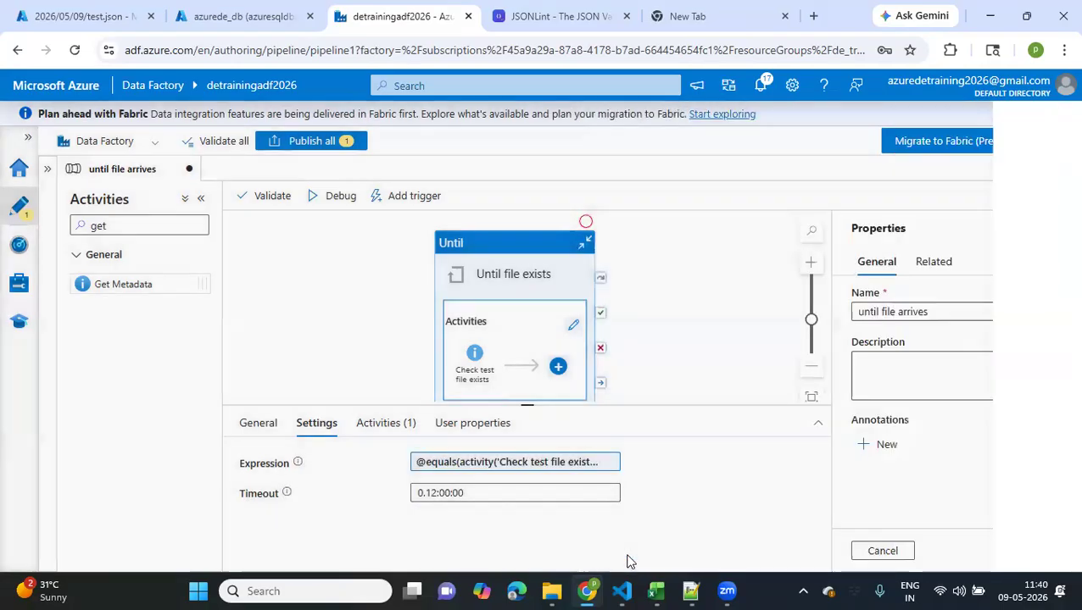
Add a Copy data activity beside the Until activity and connect the Until's success output to it
drag(480, 309, 323, 270)
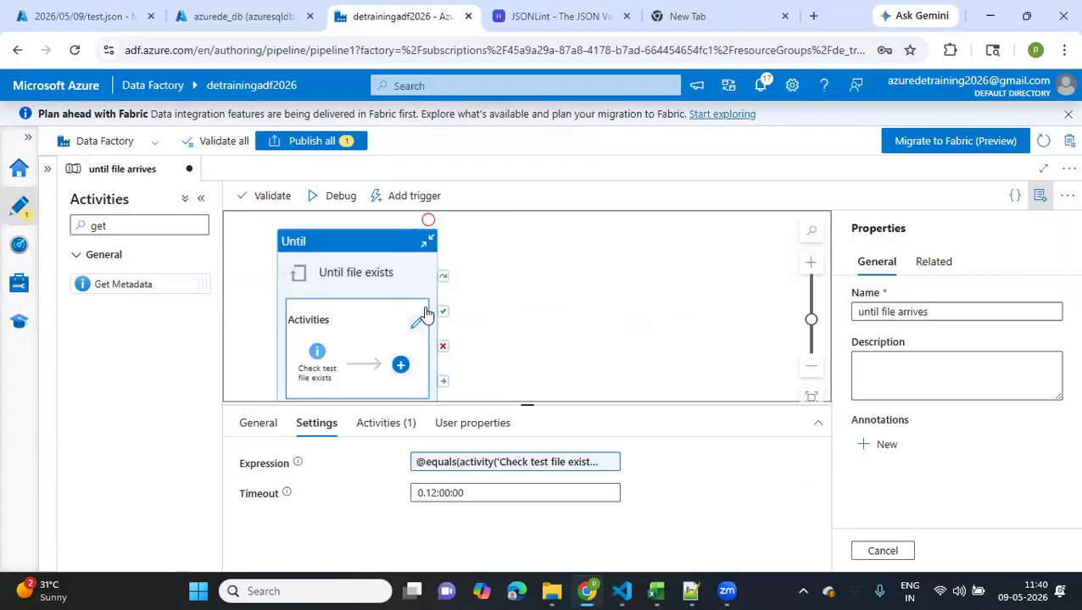
scroll(426, 314, down, 2)
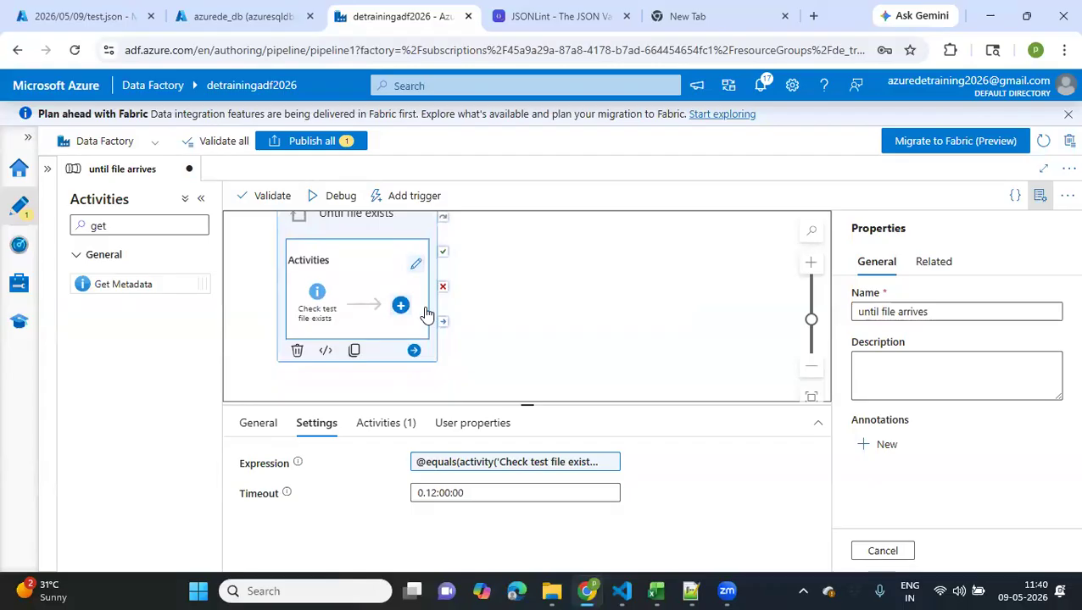
scroll(427, 315, down, 1)
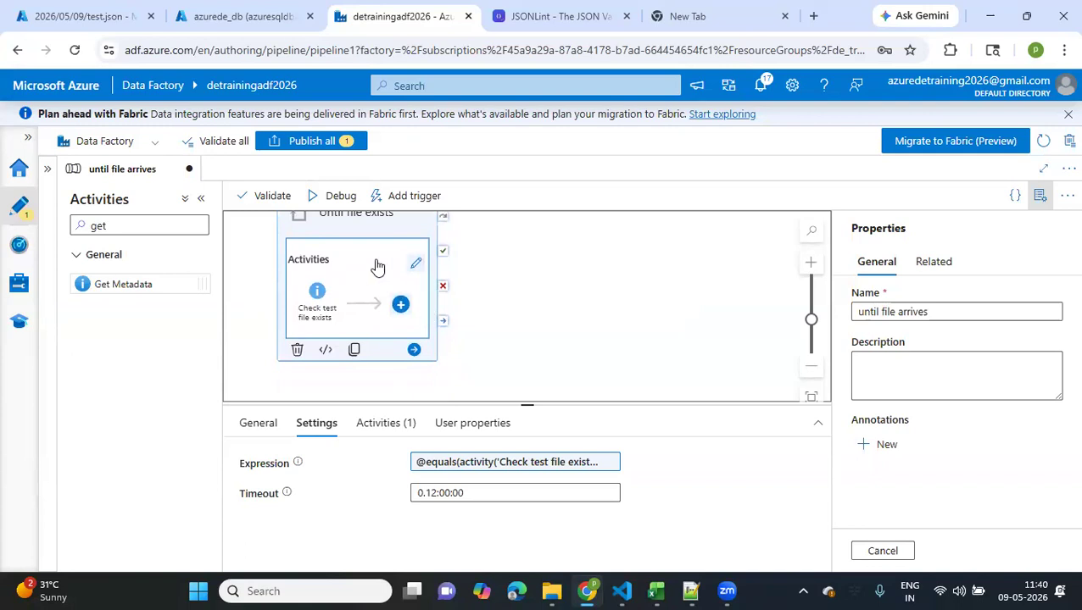
scroll(348, 288, up, 2)
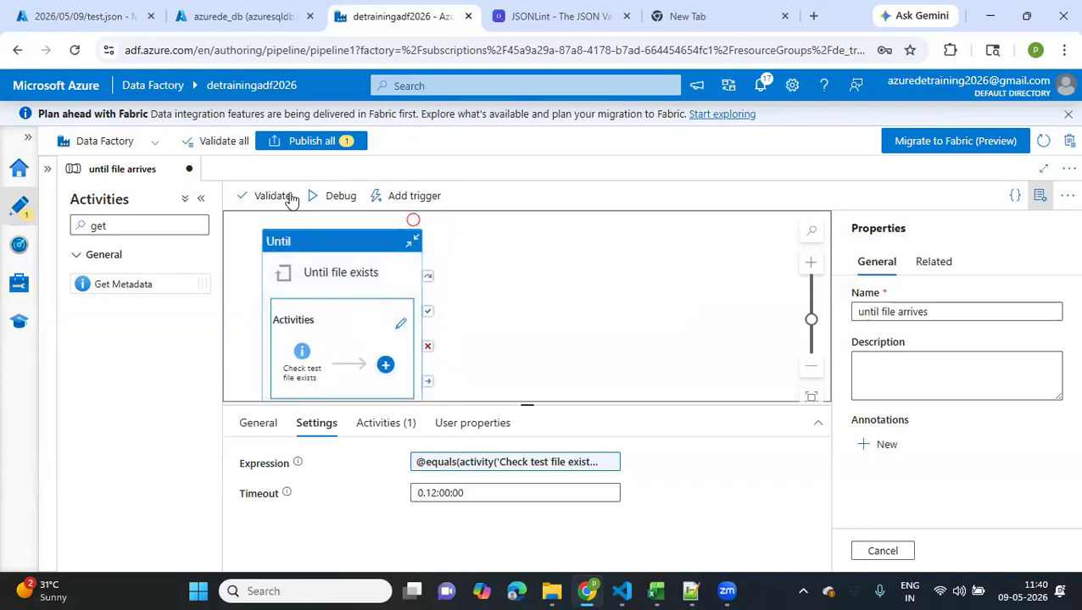
double_click(152, 226)
key(BackSpace)
text(c)
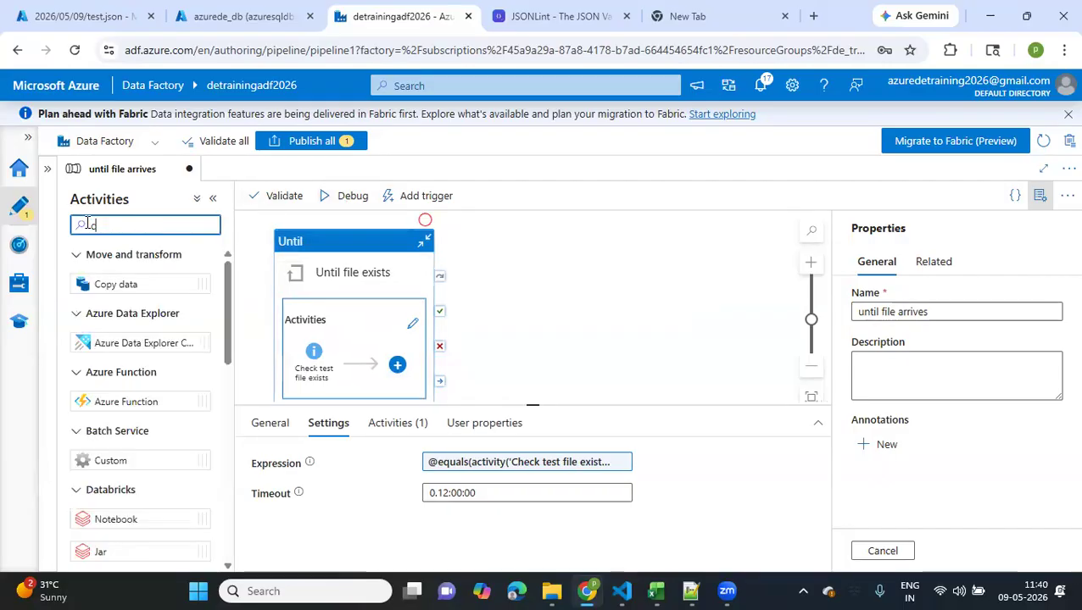
text(op)
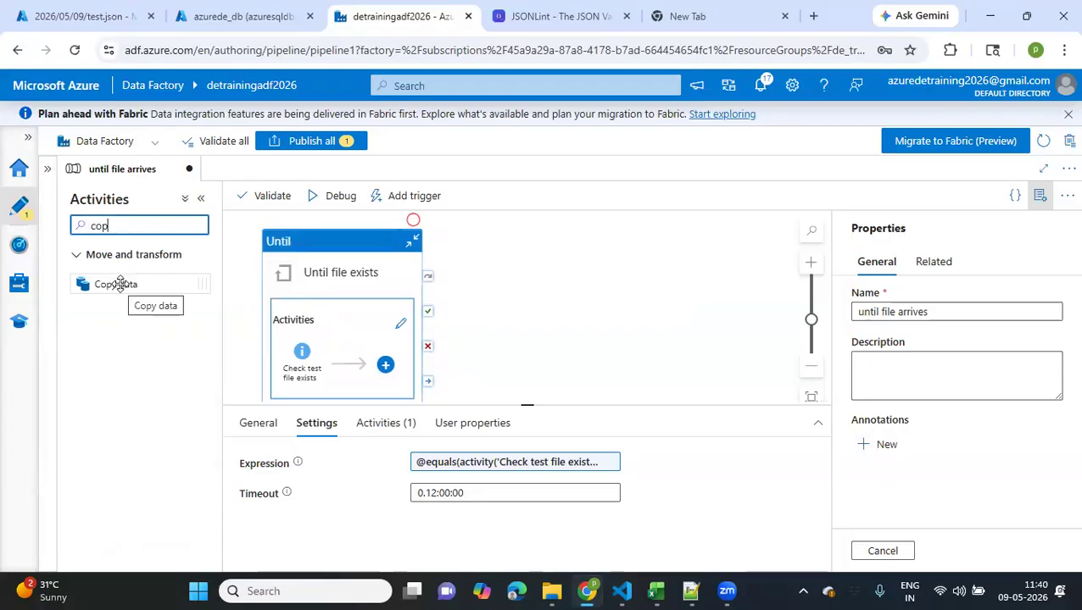
drag(119, 284, 602, 307)
drag(428, 327, 547, 320)
click(617, 316)
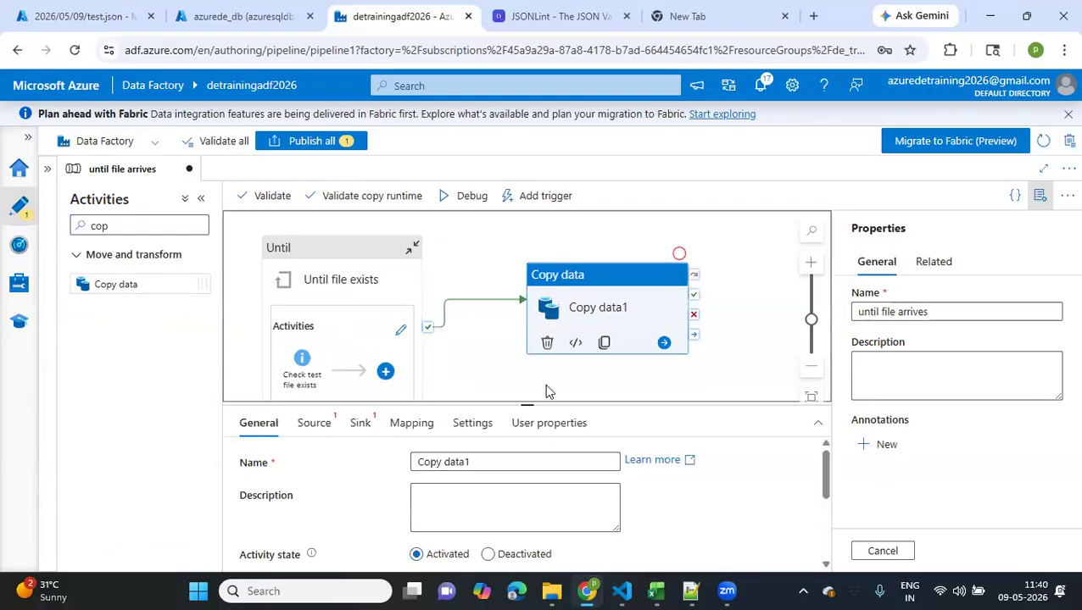
Choose Generic_Lakefiles as the Copy data activity's source dataset
click(322, 426)
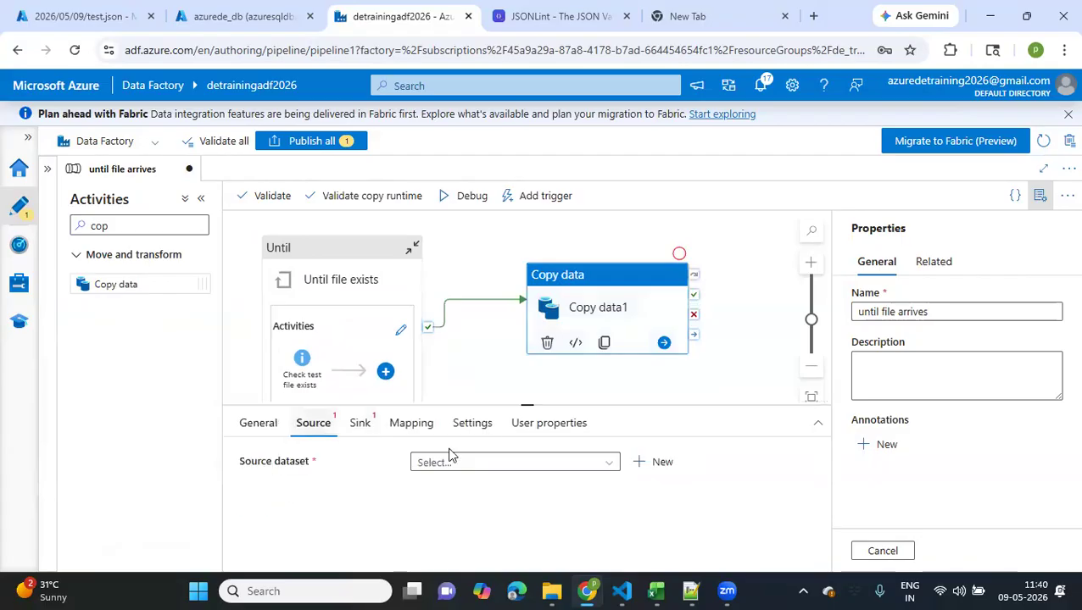
click(542, 463)
scroll(512, 513, down, 5)
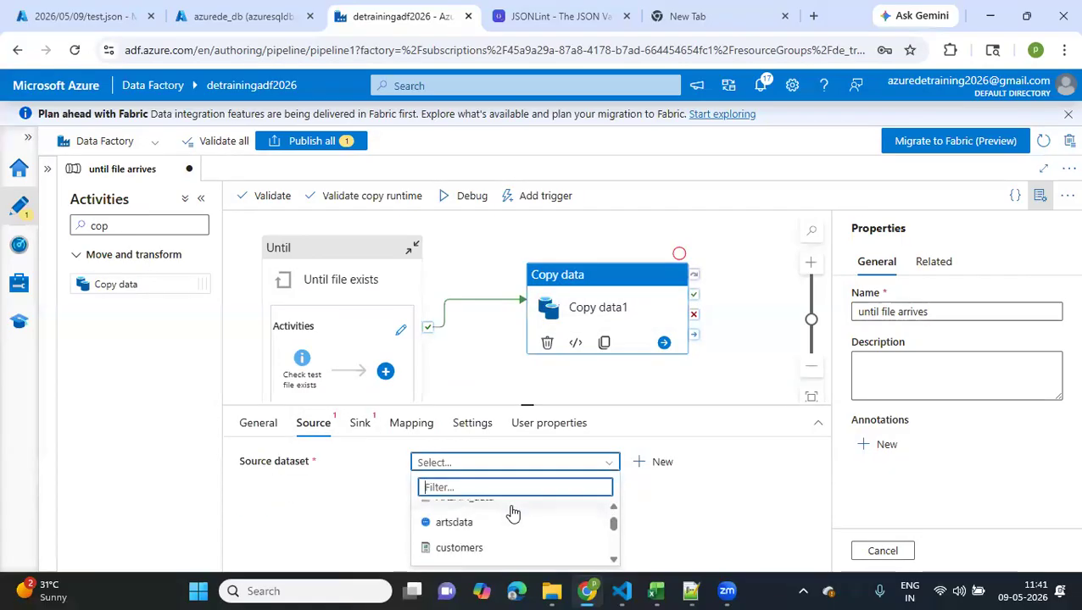
click(484, 539)
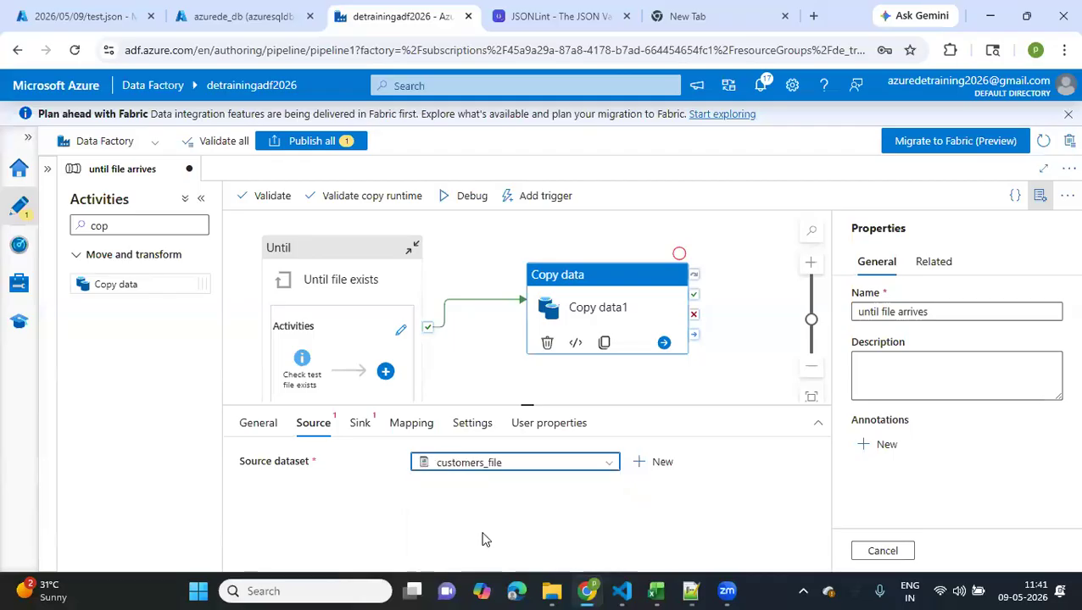
click(607, 470)
scroll(467, 538, down, 5)
scroll(467, 538, down, 4)
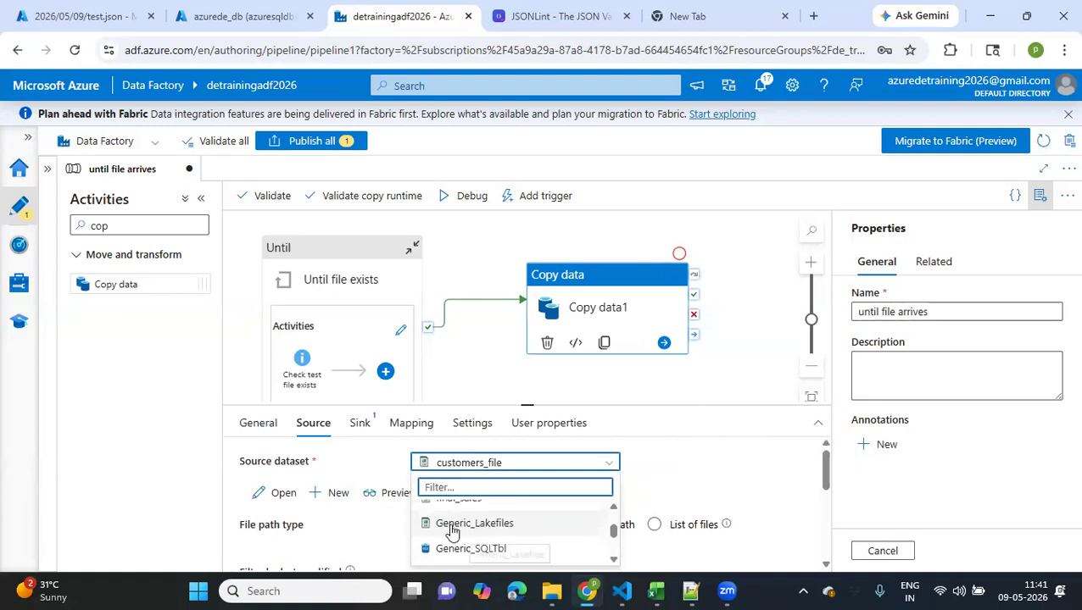
click(467, 527)
scroll(628, 499, down, 1)
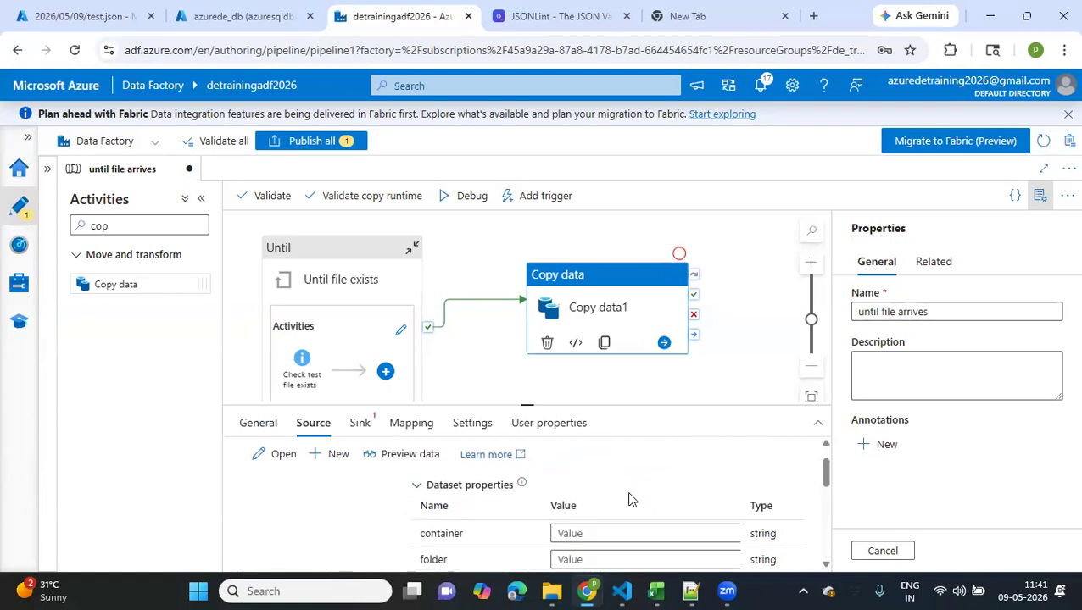
Set the Copy data source dataset's container to landing and its folder to 2026/05/09
click(590, 526)
text(landing)
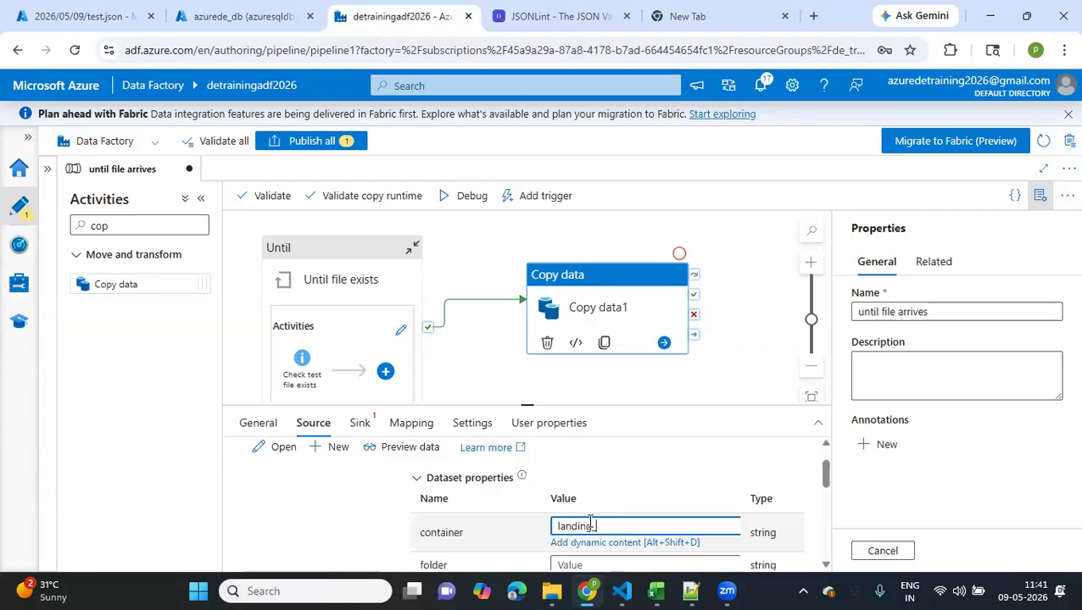
scroll(590, 525, down, 2)
click(574, 462)
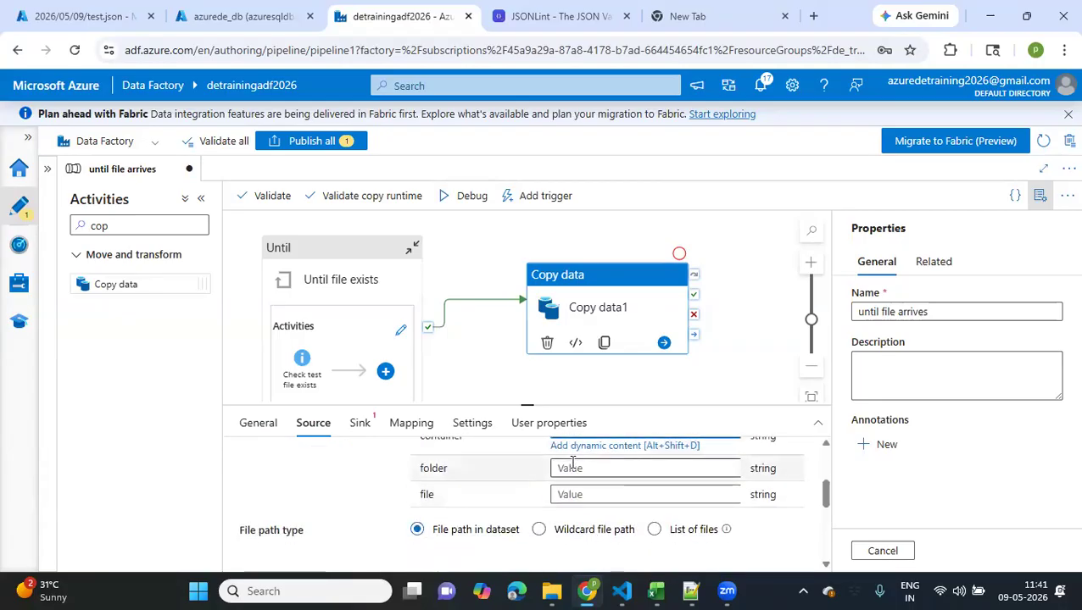
text(2026/05/09)
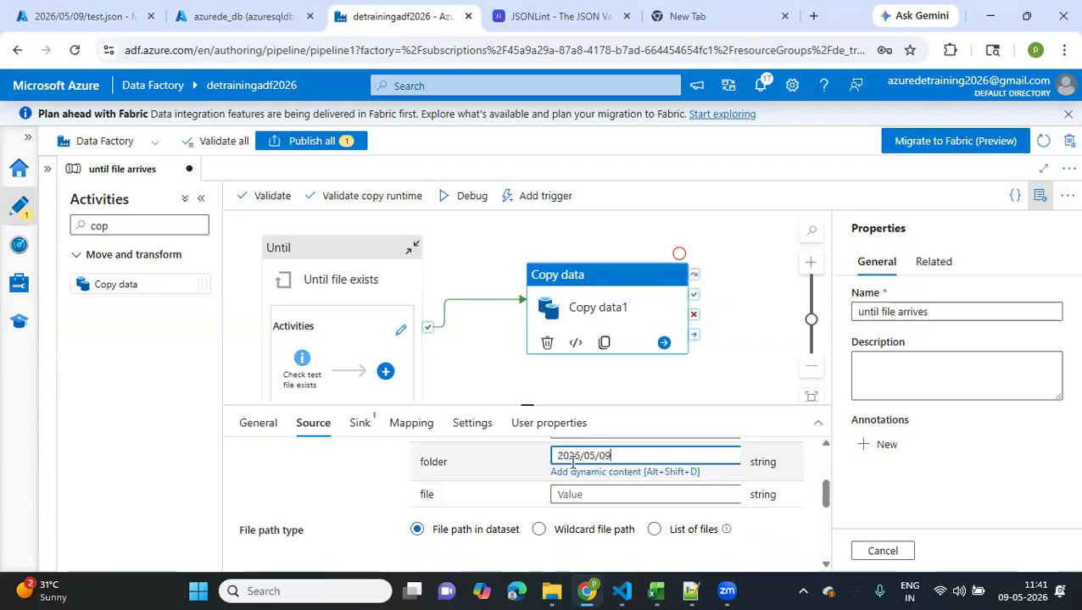
Set the source dataset's file parameter to testfile.txt, entered as a plain value without dynamic content
click(572, 494)
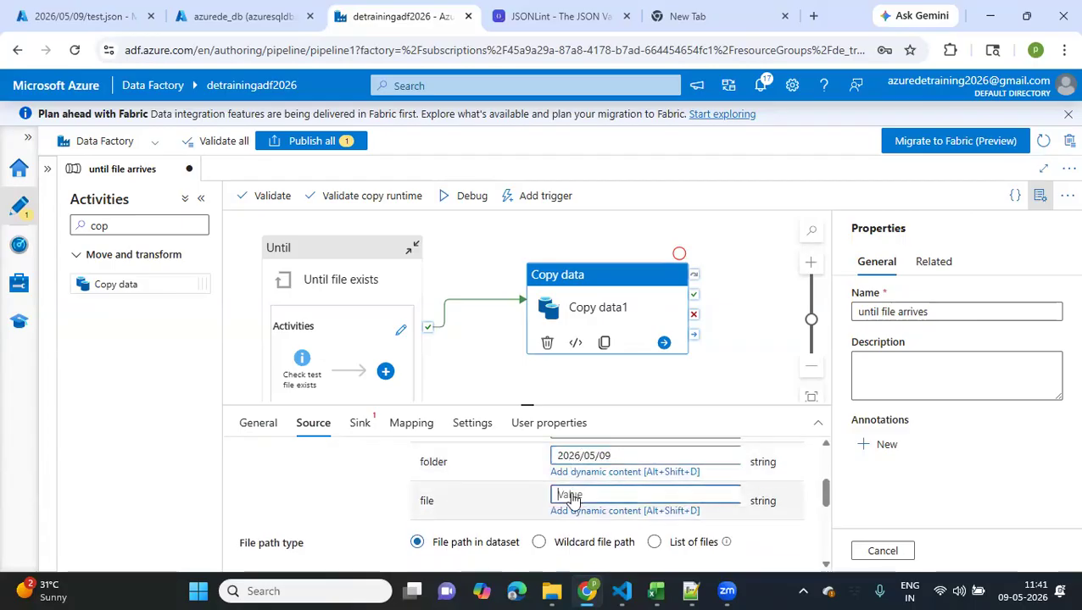
click(579, 499)
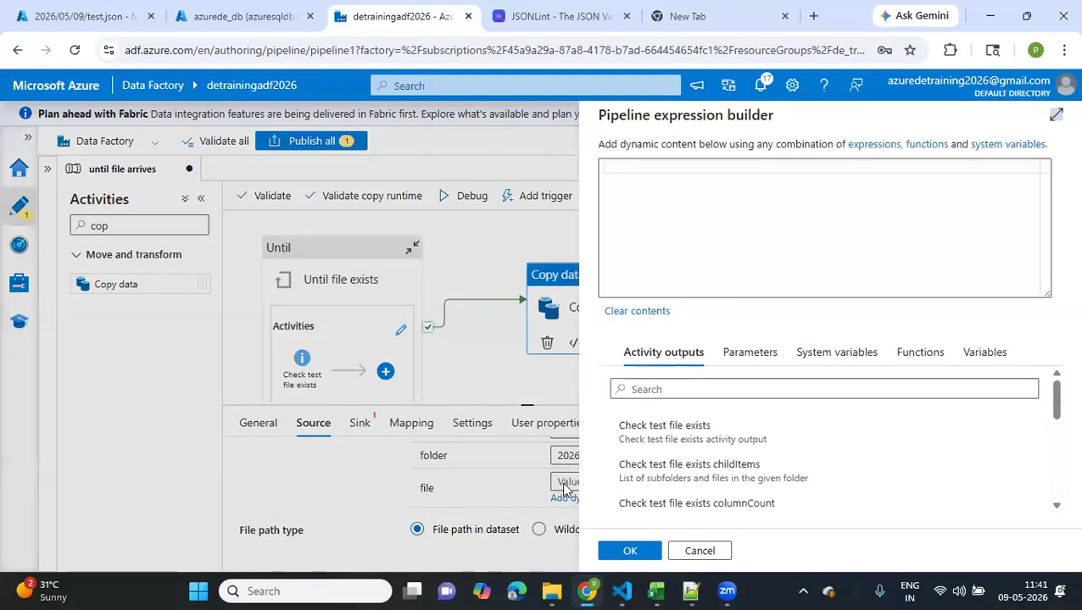
click(699, 551)
click(580, 480)
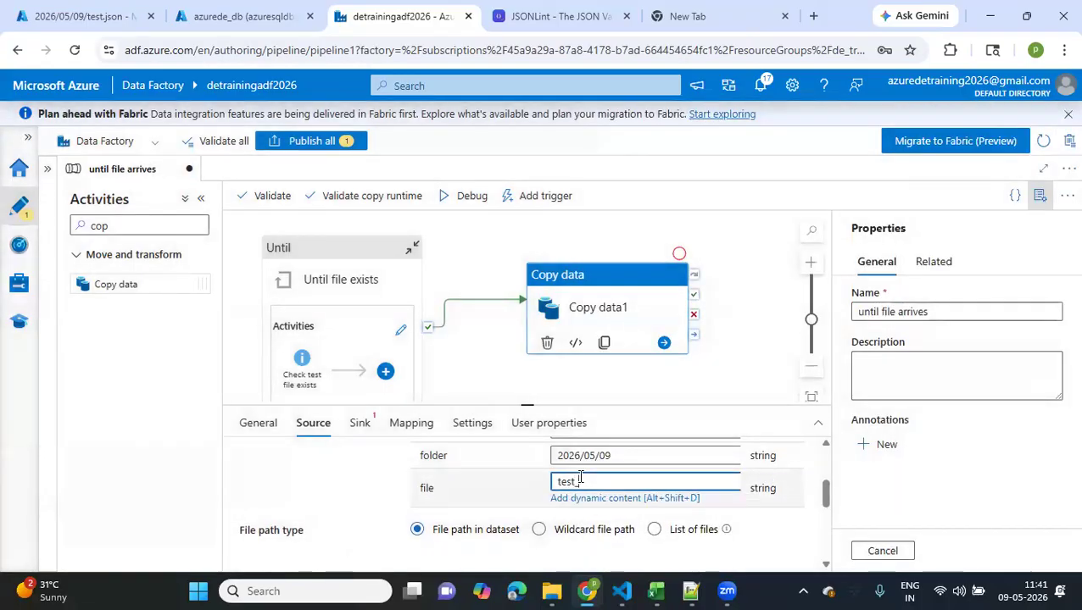
text(testf)
click(334, 518)
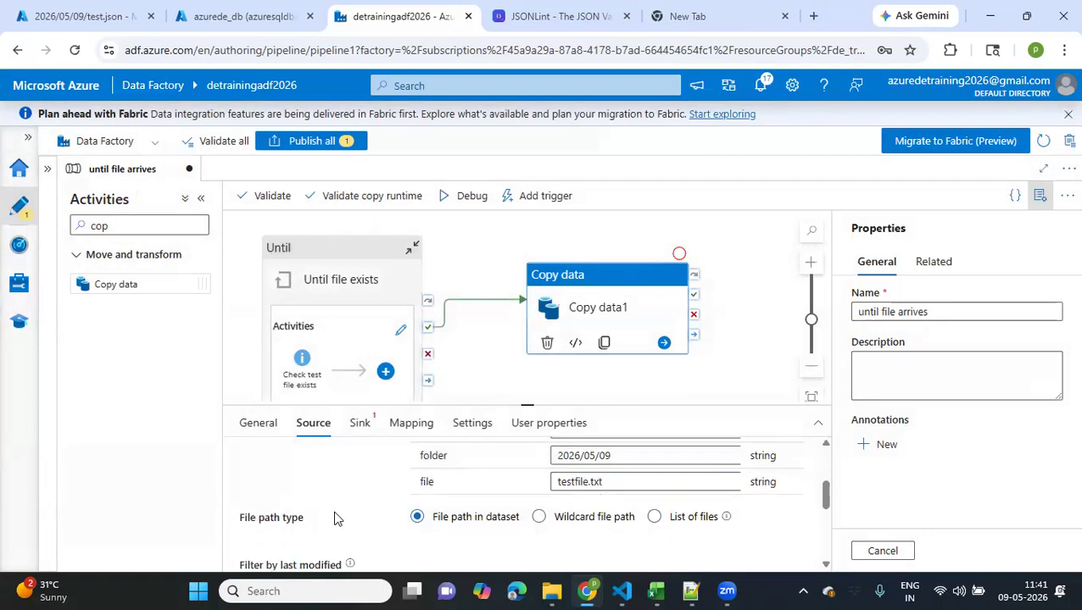
scroll(341, 515, down, 2)
scroll(357, 443, up, 3)
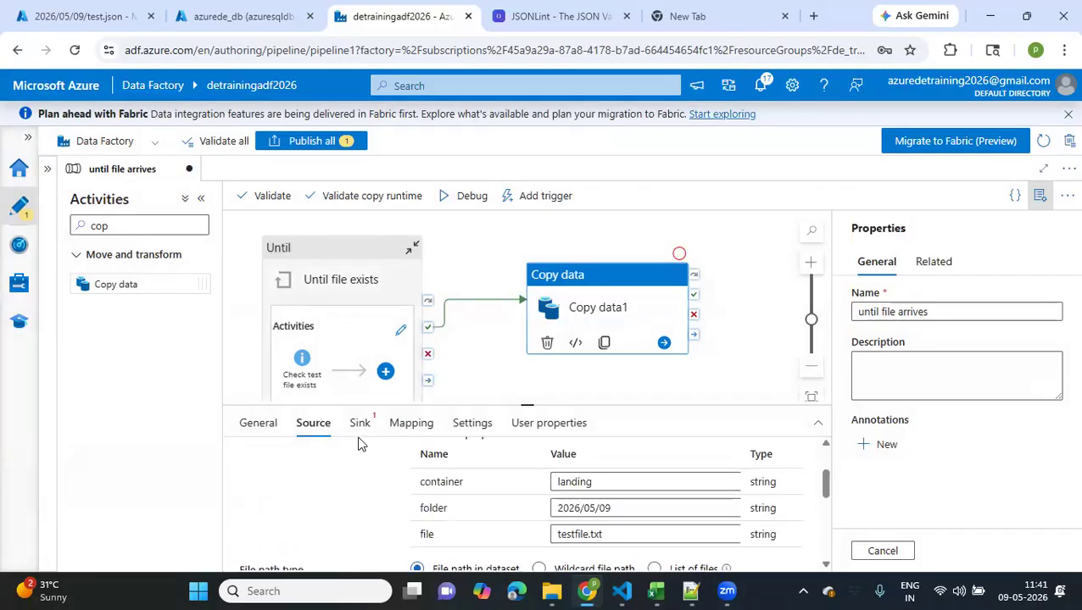
Choose Generic_Lakefiles as the Copy data activity's sink dataset
click(359, 424)
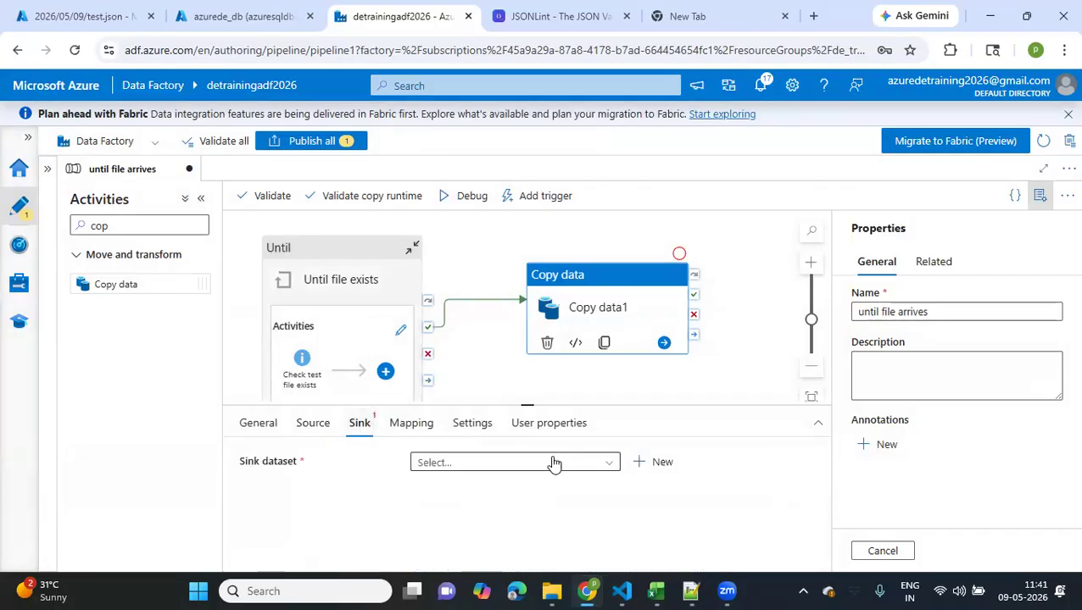
click(601, 465)
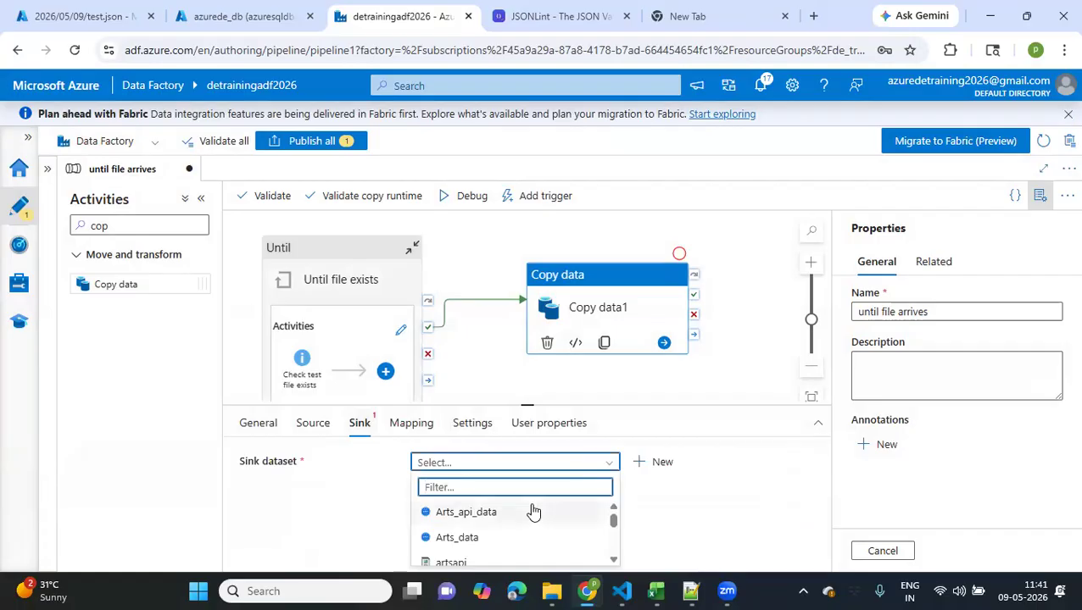
scroll(533, 509, down, 2)
scroll(532, 510, up, 3)
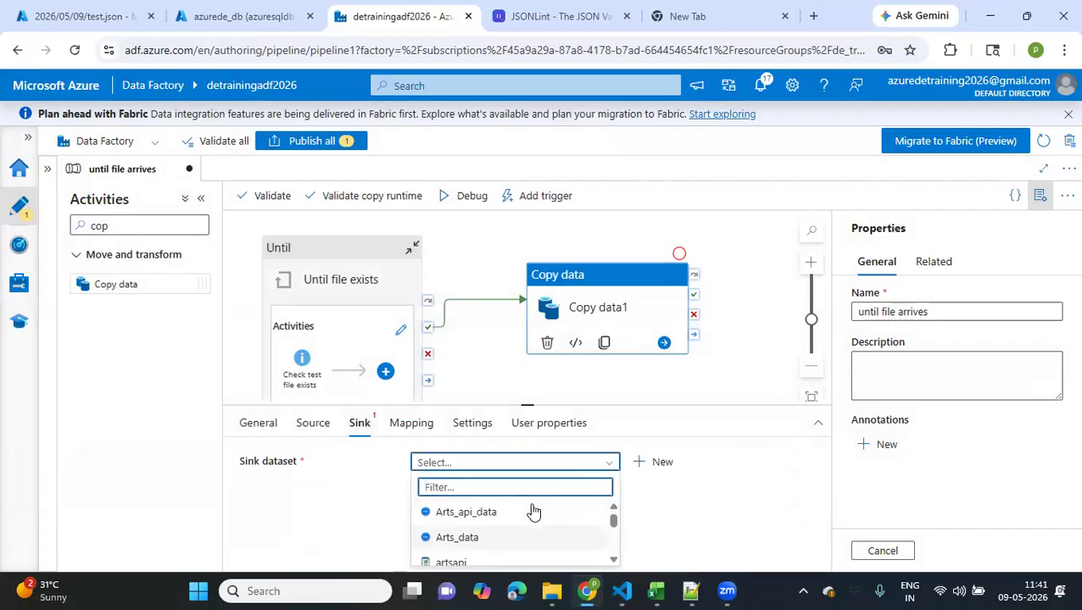
scroll(532, 511, down, 5)
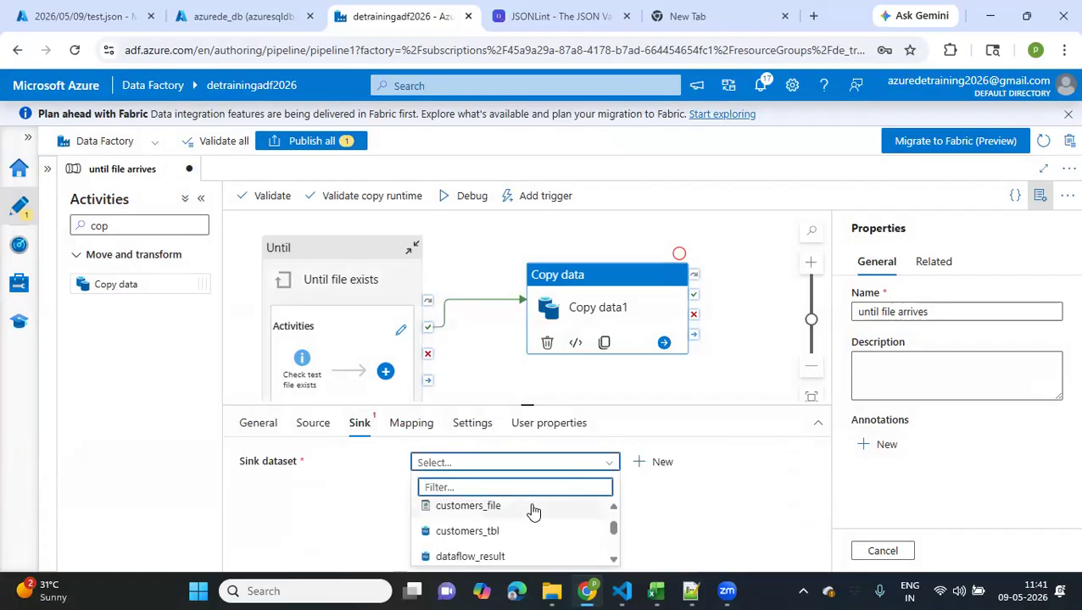
scroll(514, 552, down, 2)
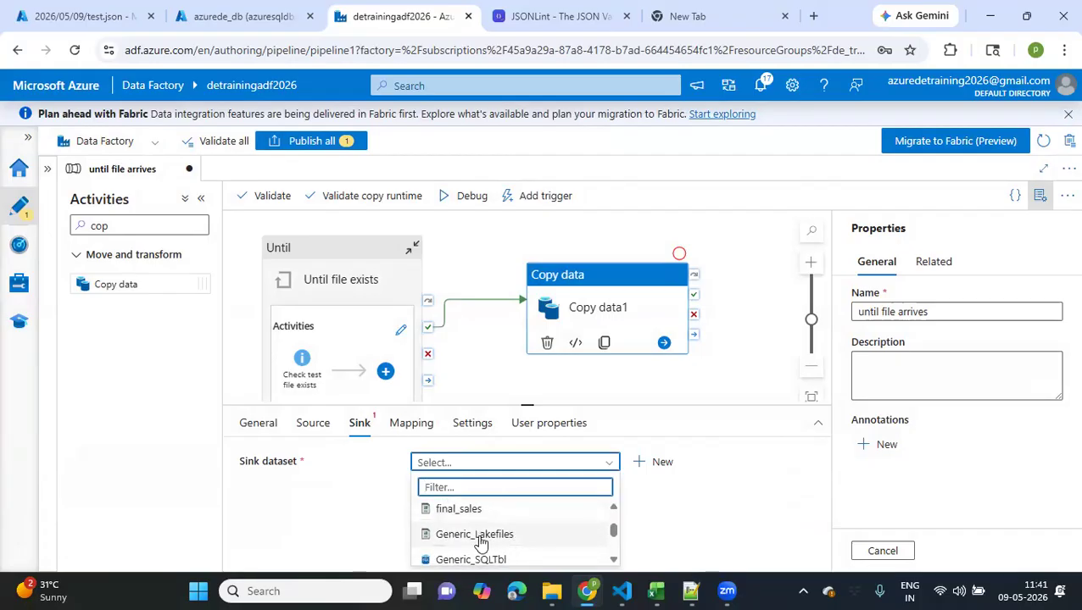
click(480, 536)
Set the sink dataset's container parameter to processed
scroll(588, 507, down, 2)
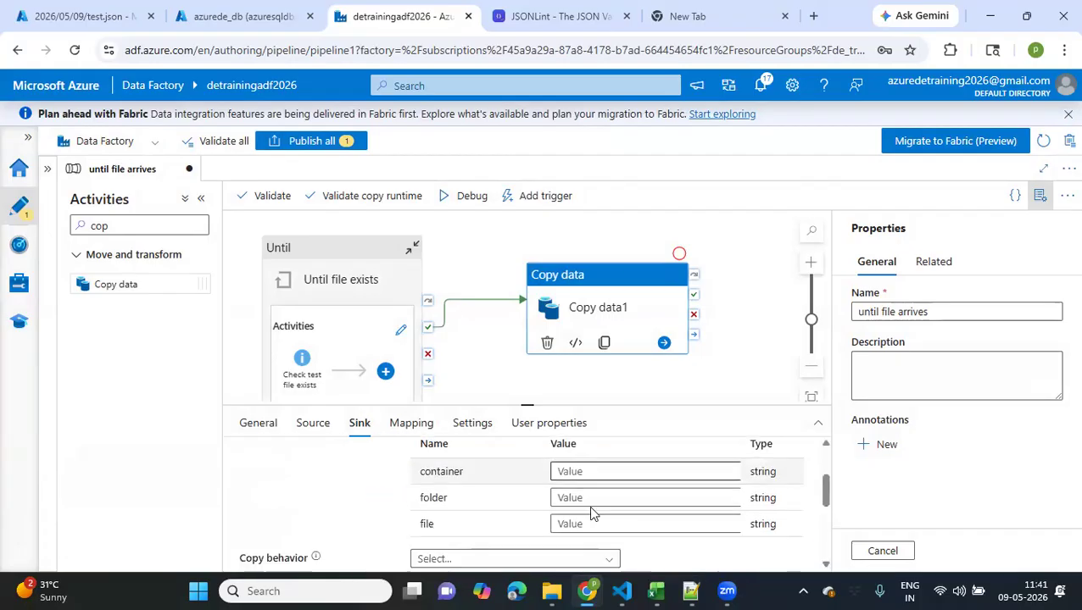
click(601, 472)
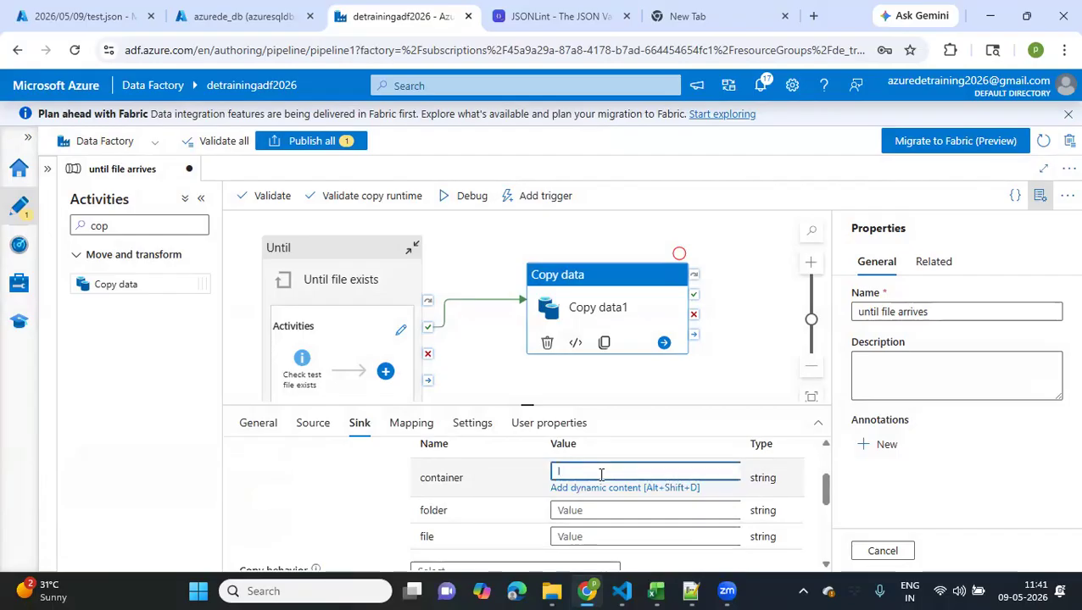
text(processed)
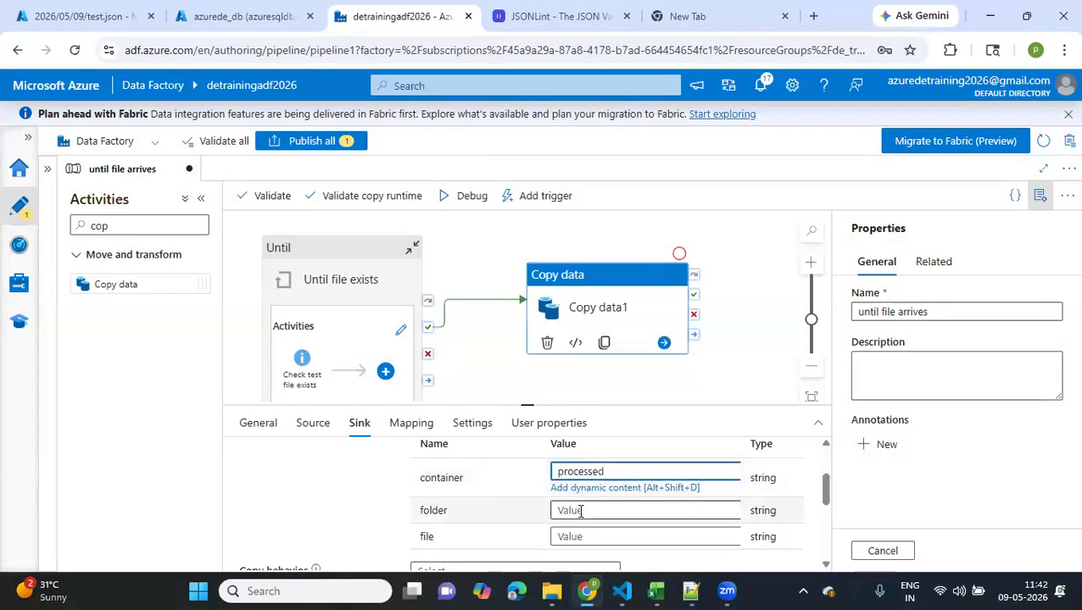
click(580, 511)
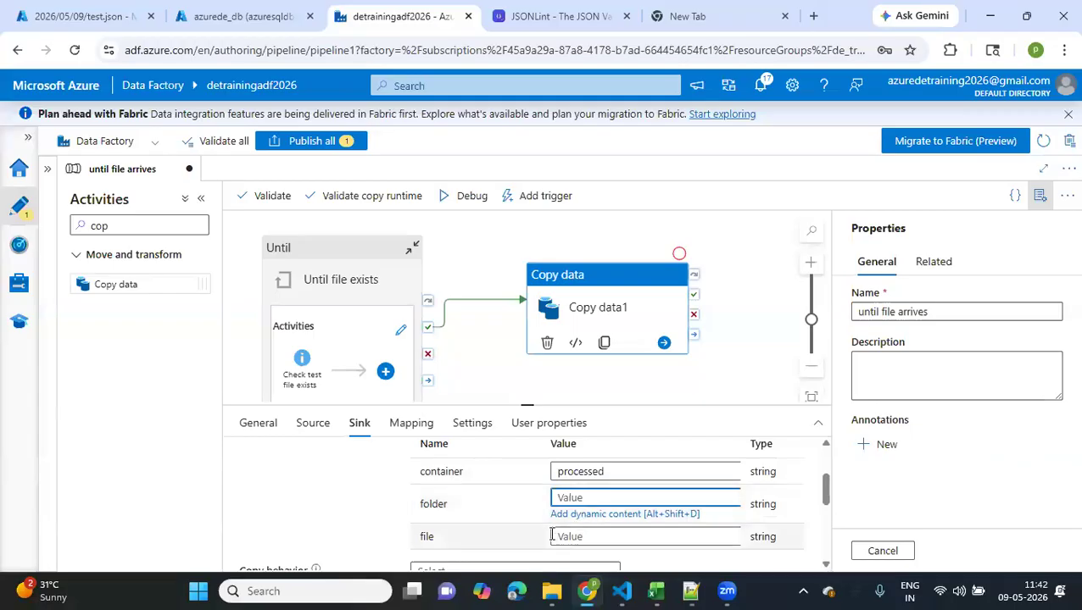
scroll(317, 518, down, 1)
scroll(317, 518, down, 5)
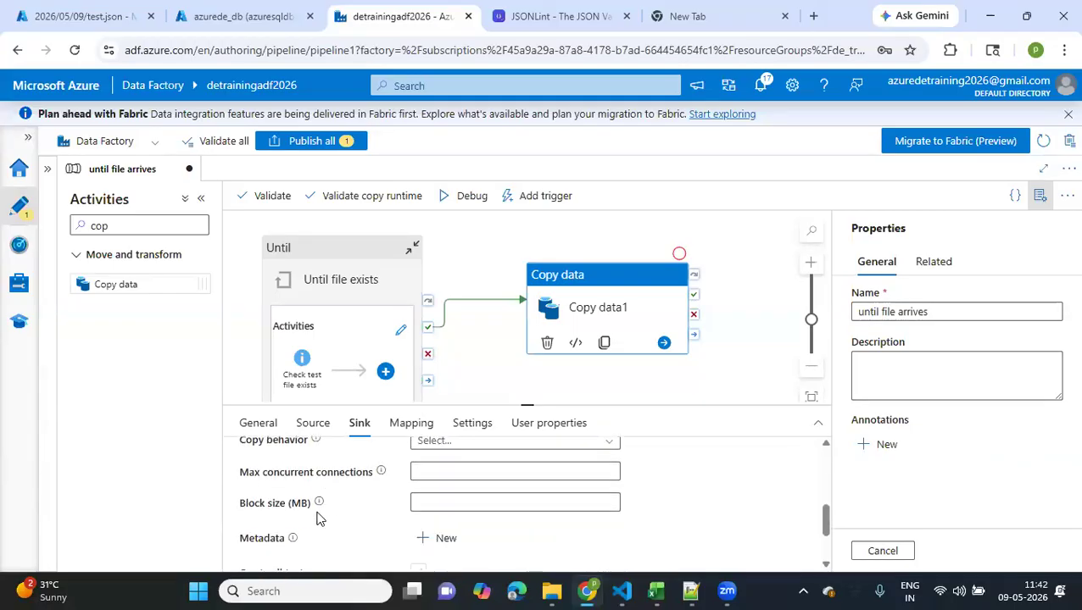
scroll(317, 518, up, 10)
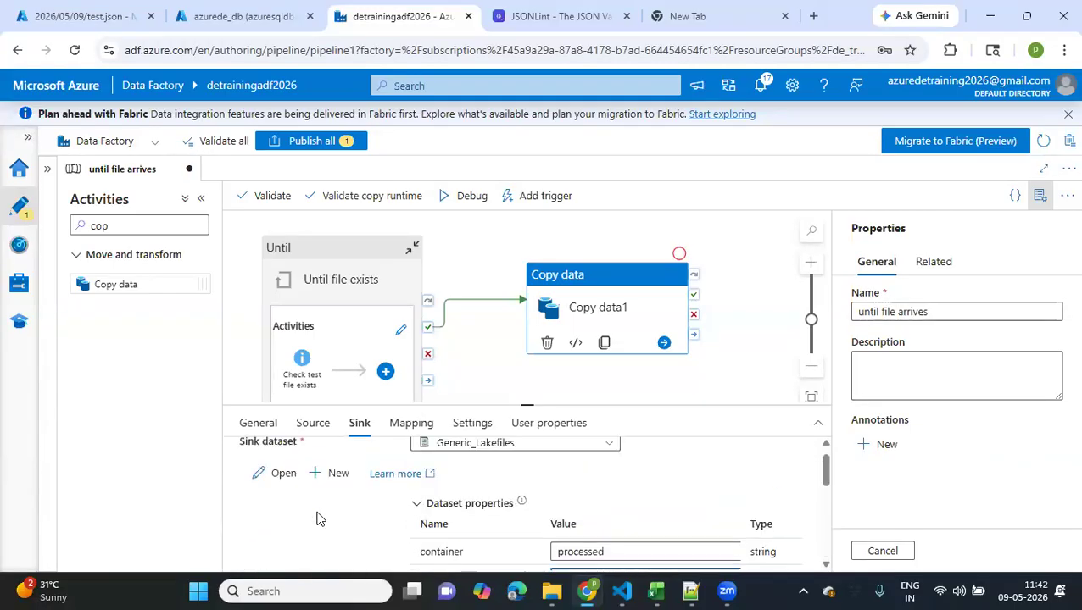
Try a debug run of the pipeline and close the validation output
click(472, 202)
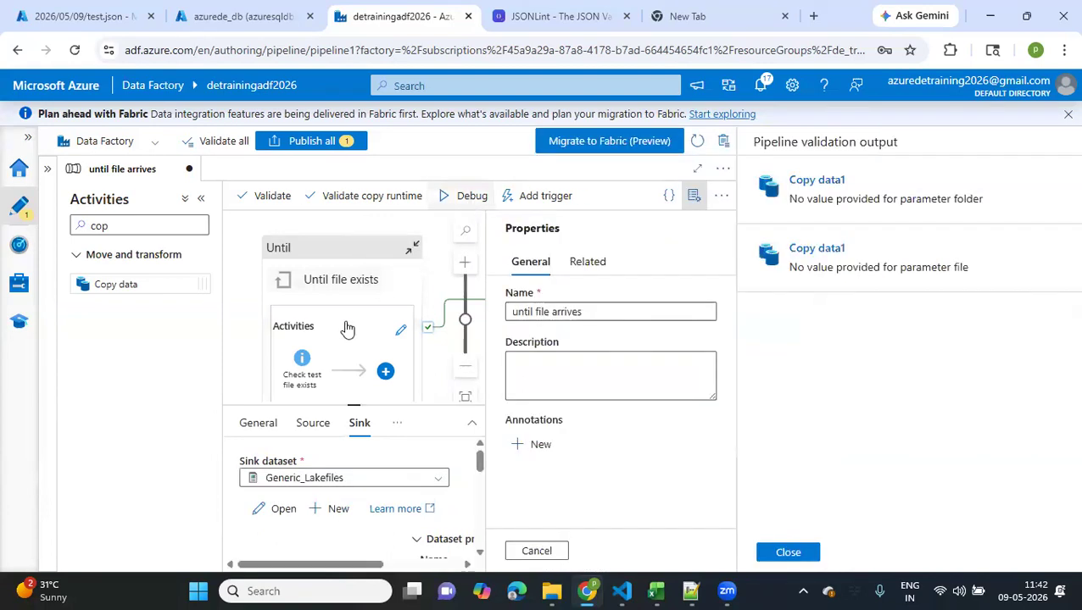
click(342, 334)
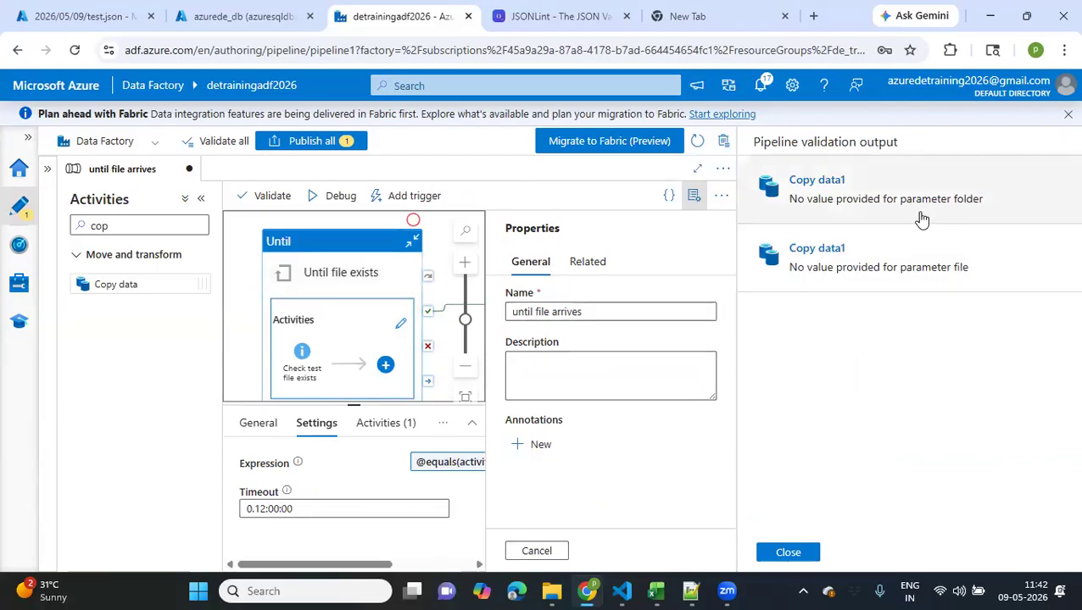
click(787, 553)
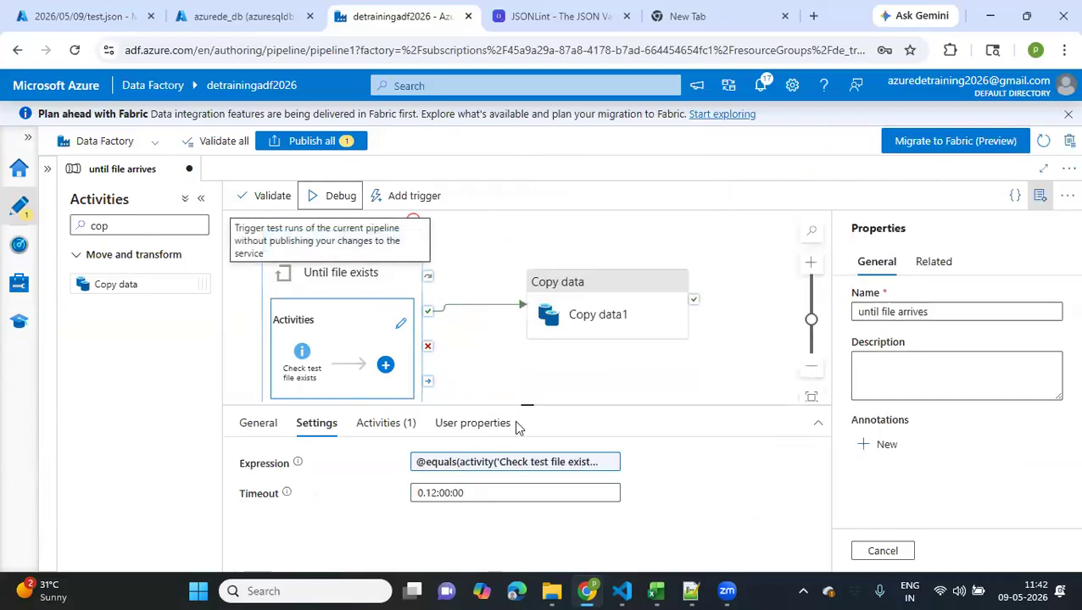
Return to the Copy data sink's folder parameter and look up the folders of the processed container in the detrainingdatalake storage account
click(611, 318)
scroll(475, 526, down, 3)
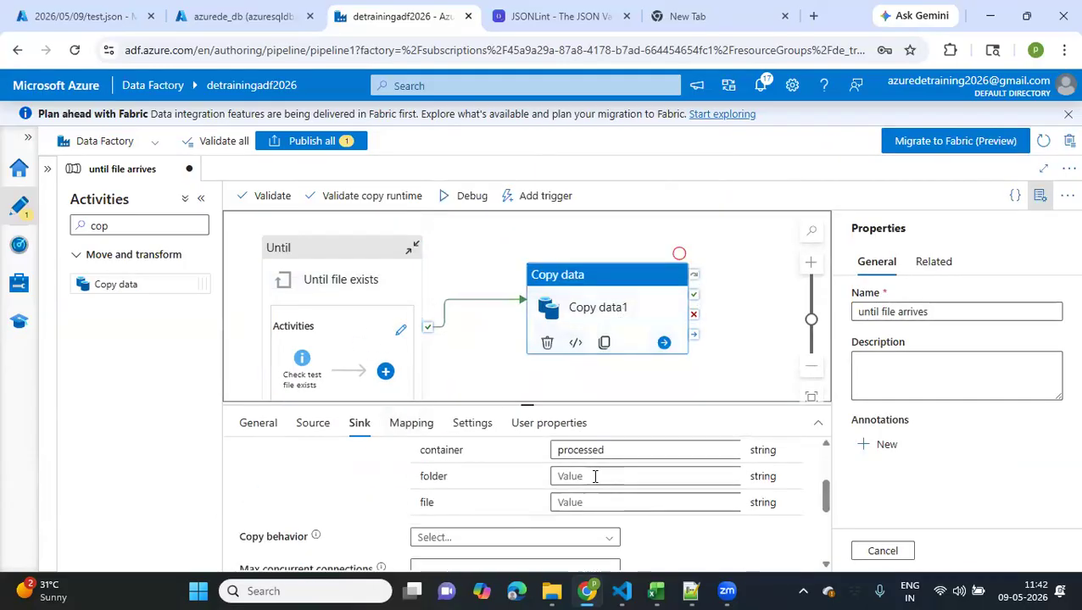
click(596, 476)
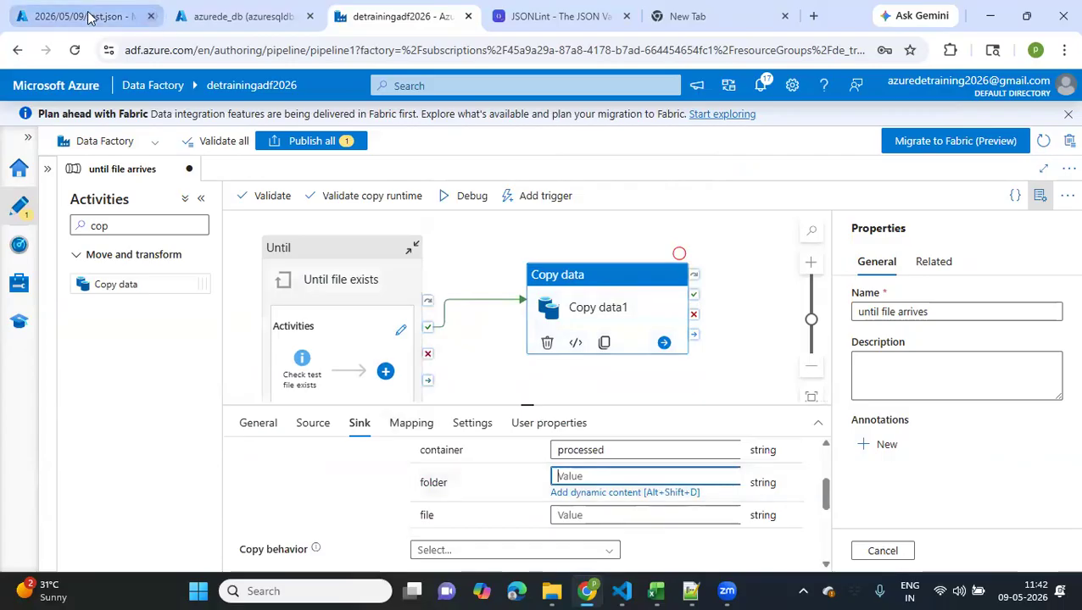
click(127, 17)
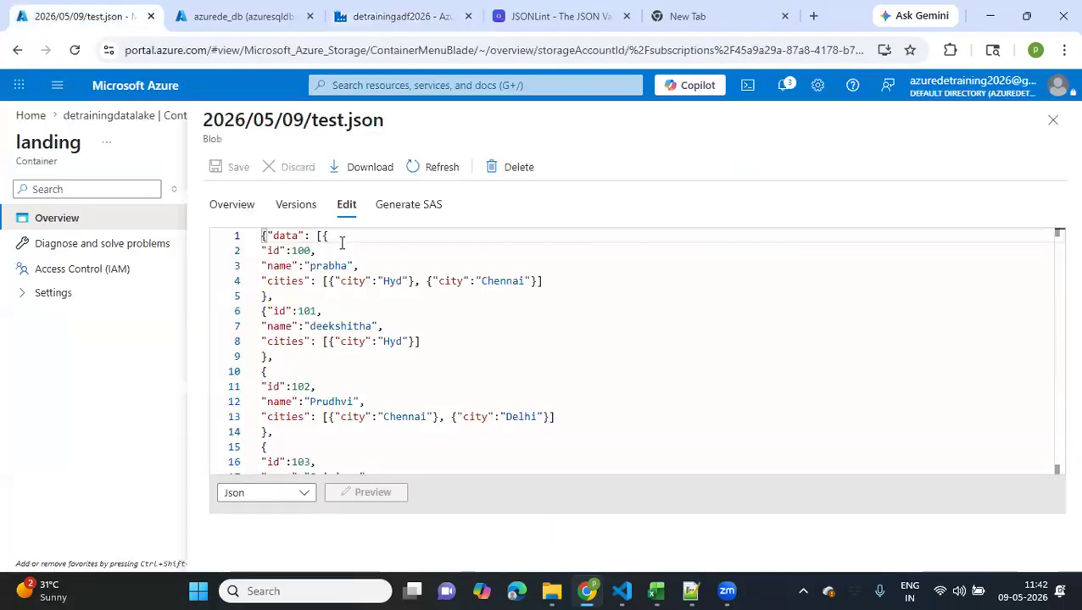
click(1053, 120)
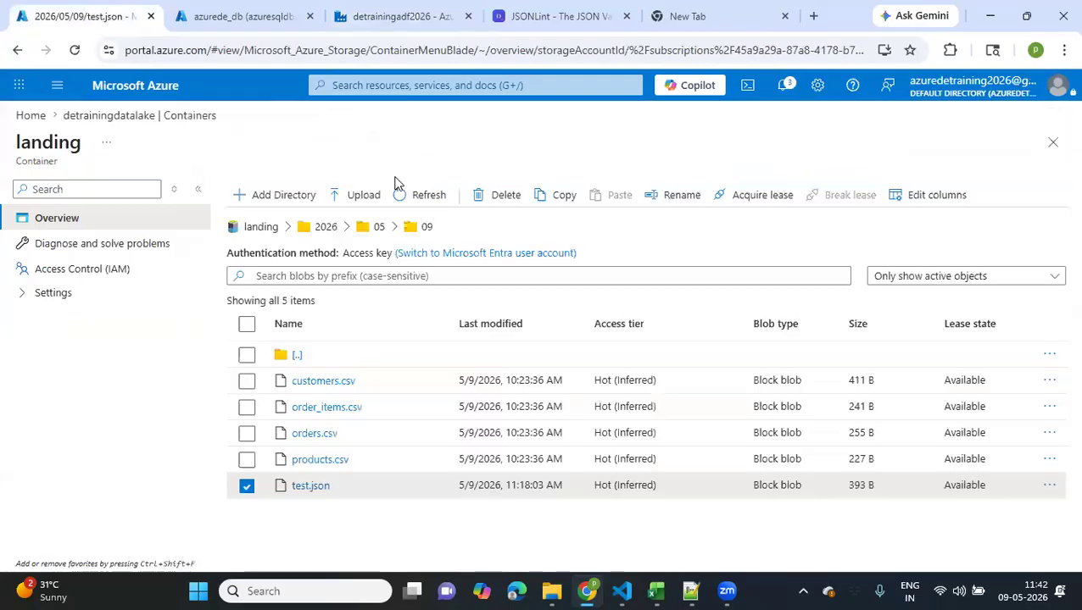
click(259, 227)
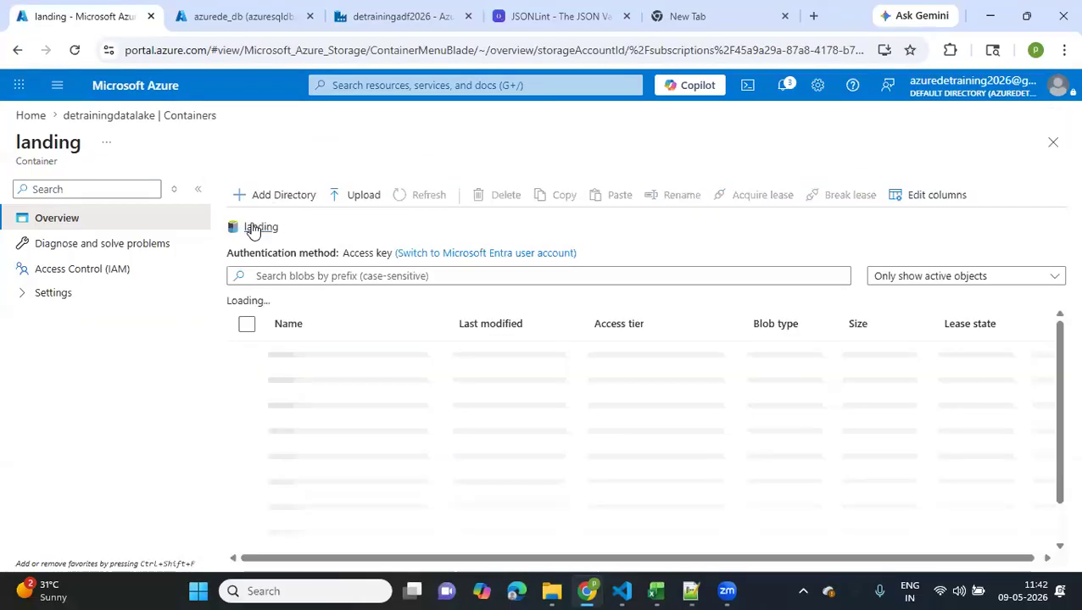
click(106, 118)
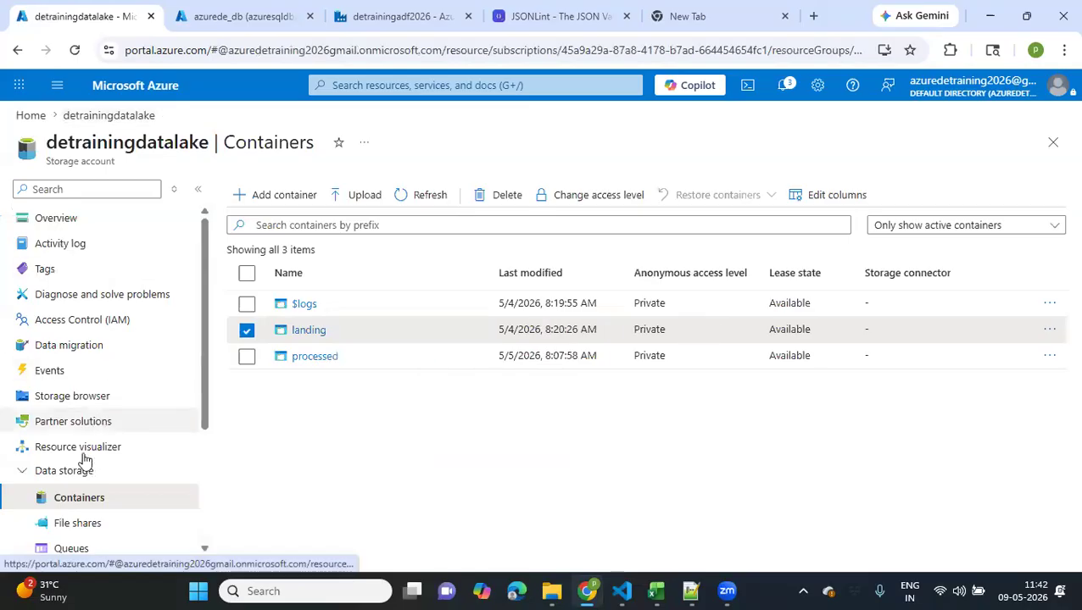
click(326, 357)
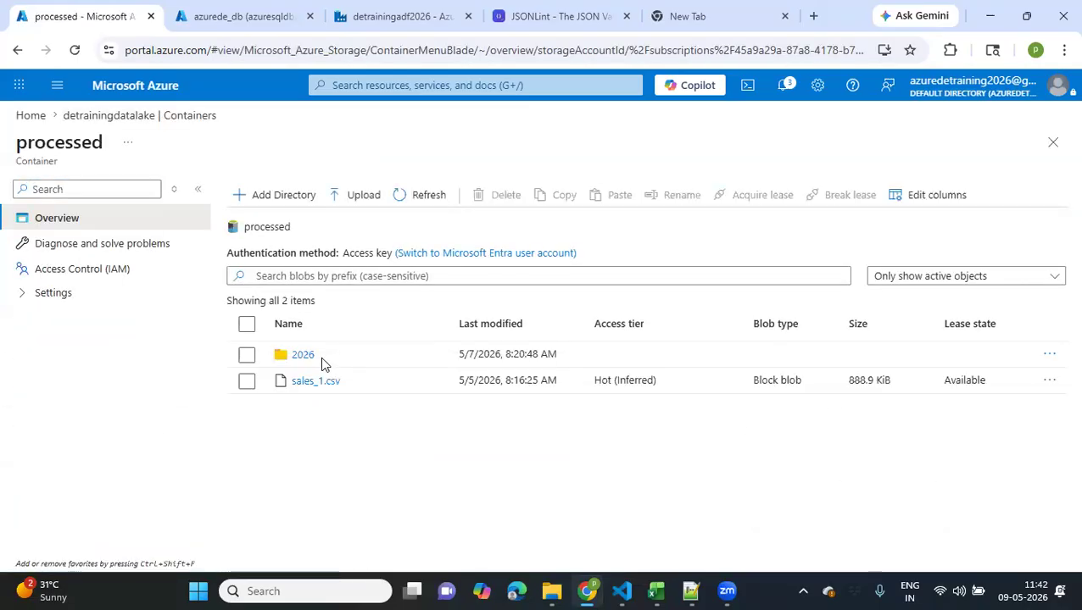
click(241, 17)
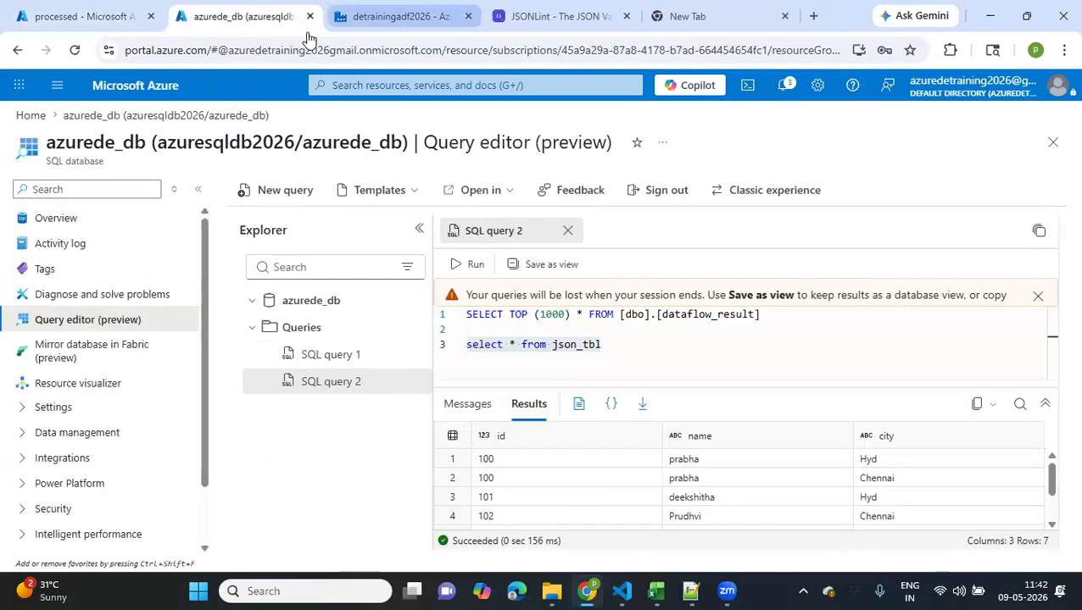
Back in Data Factory, set the Copy data sink's folder to 2026 and its file to testfile.txt
click(398, 16)
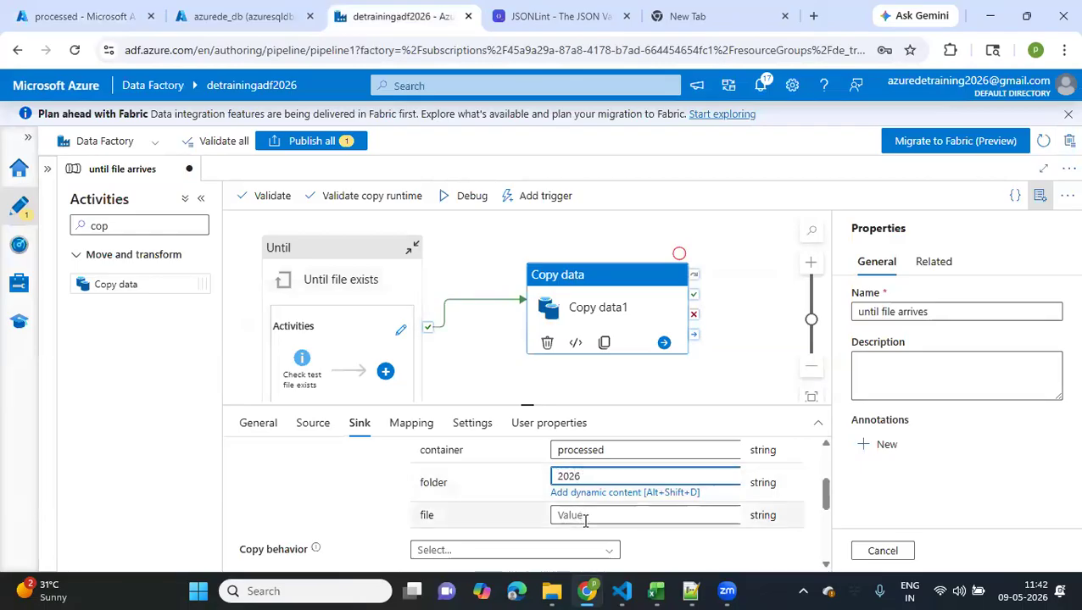
click(583, 518)
text(testfile)
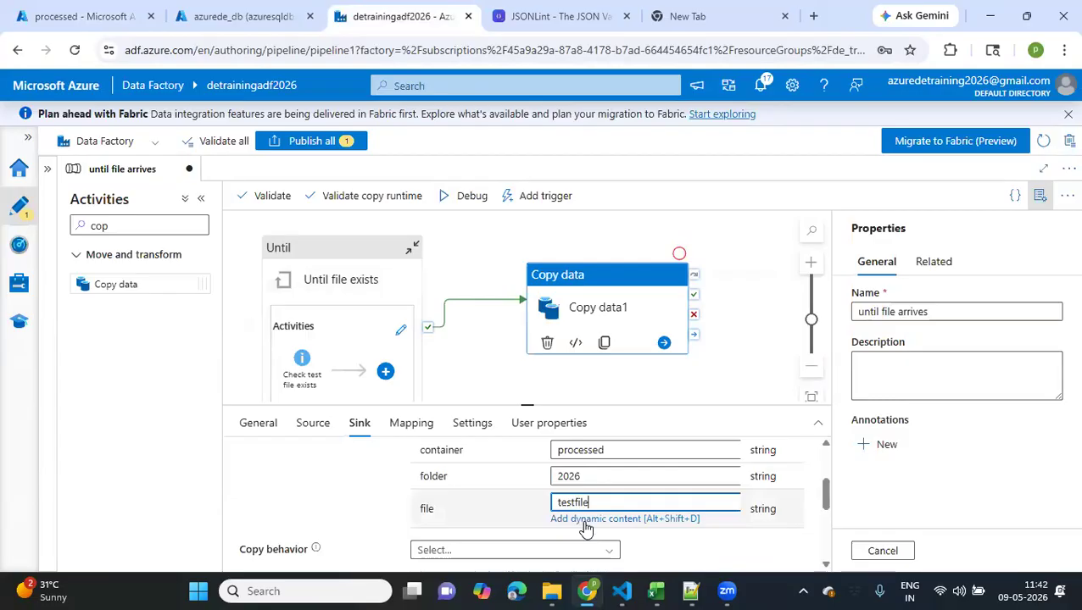
key(BackSpace)
key(BackSpace)
key(BackSpace)
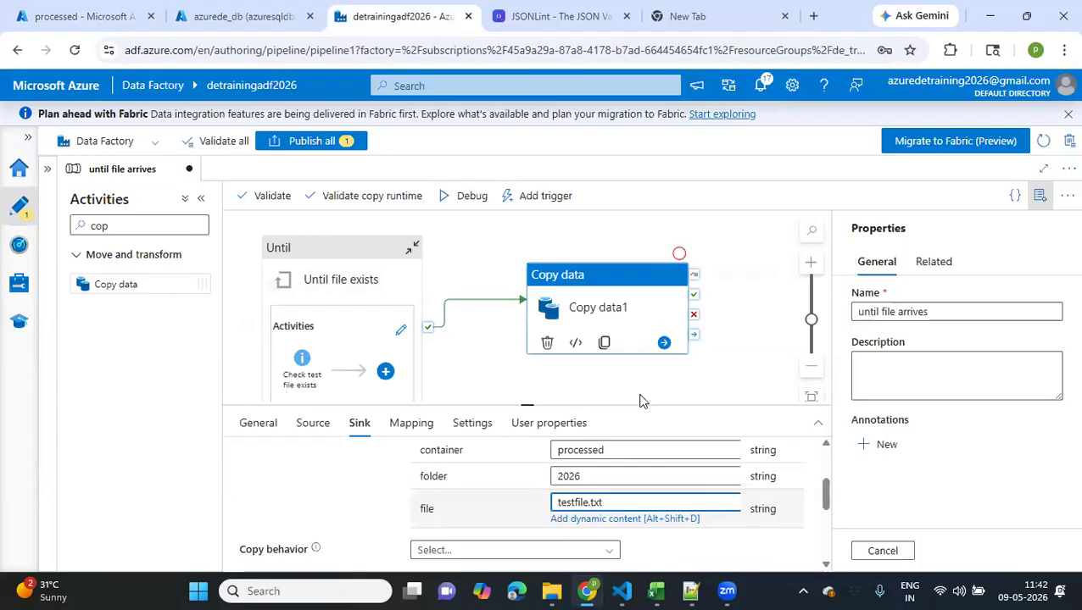
Publish the pending changes of the "until file arrives" pipeline
click(299, 143)
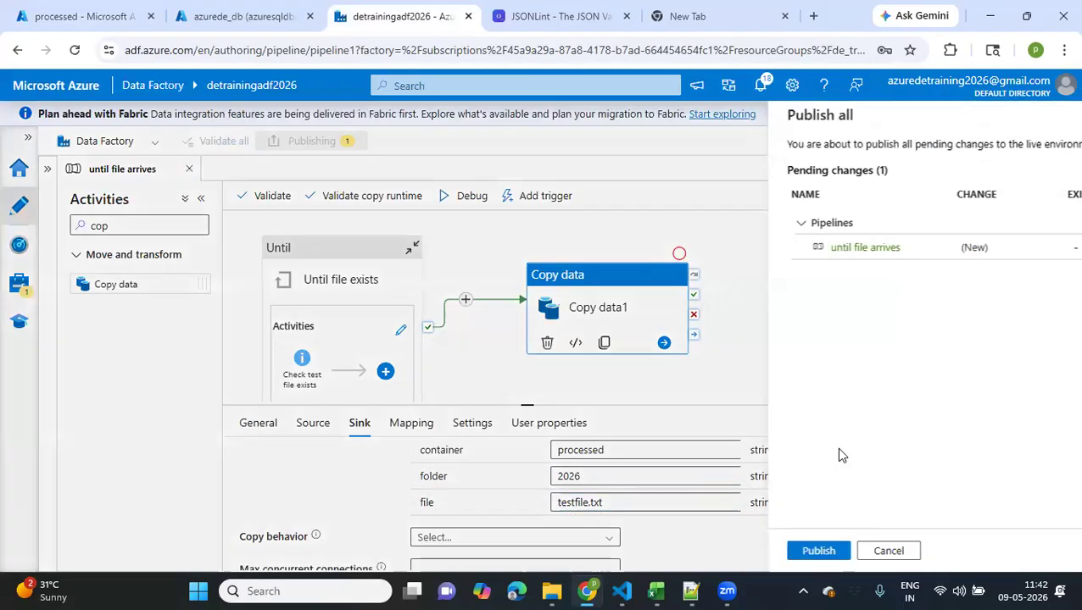
click(629, 550)
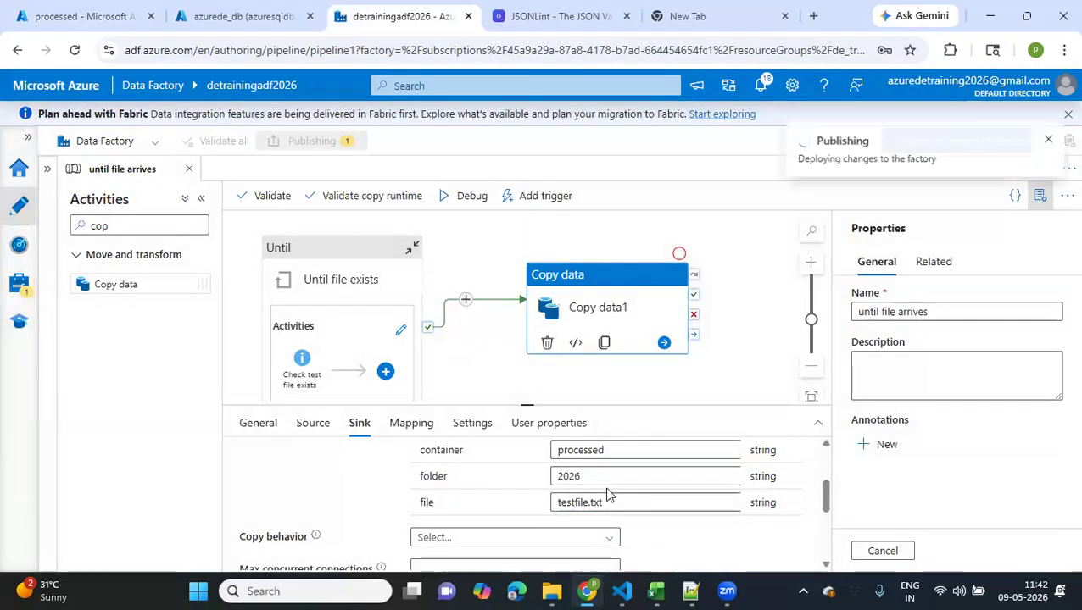
Review the Until activity's settings and the container, folder and file parameters of its inner Check test file exists activity
click(370, 291)
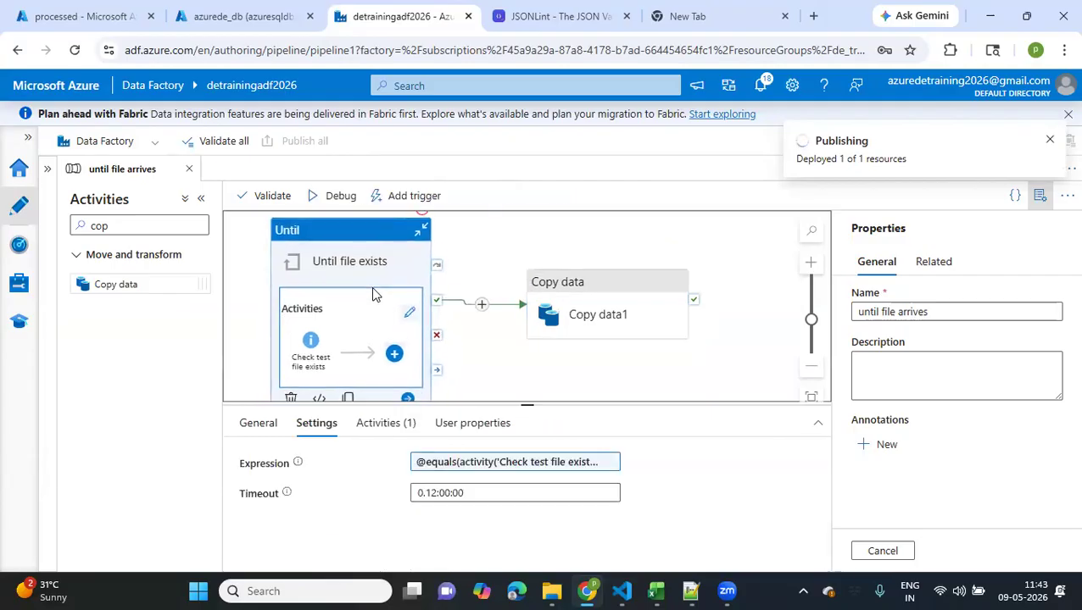
click(616, 319)
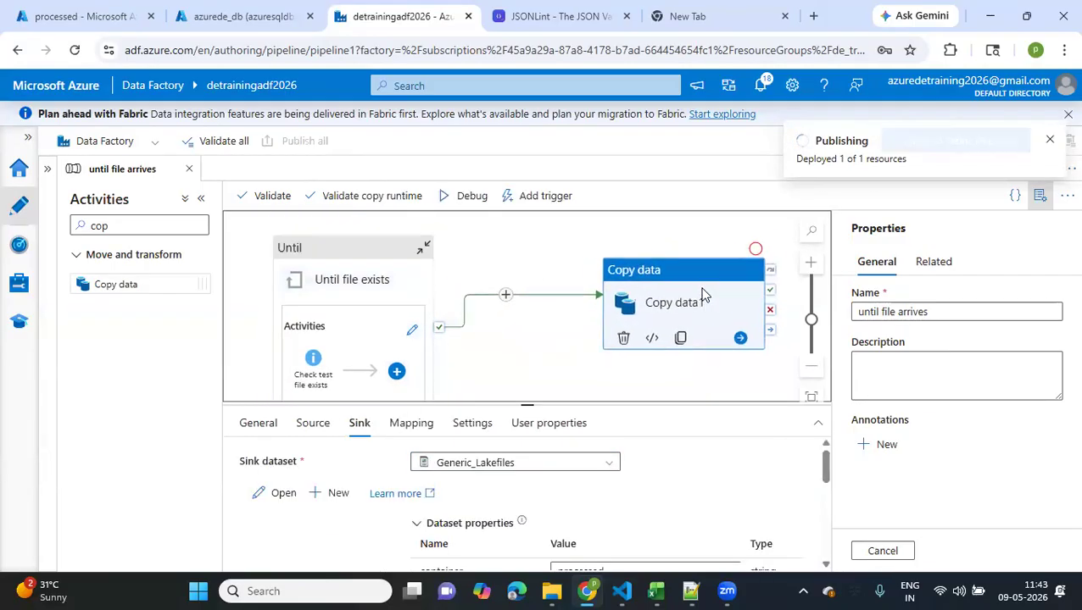
click(355, 339)
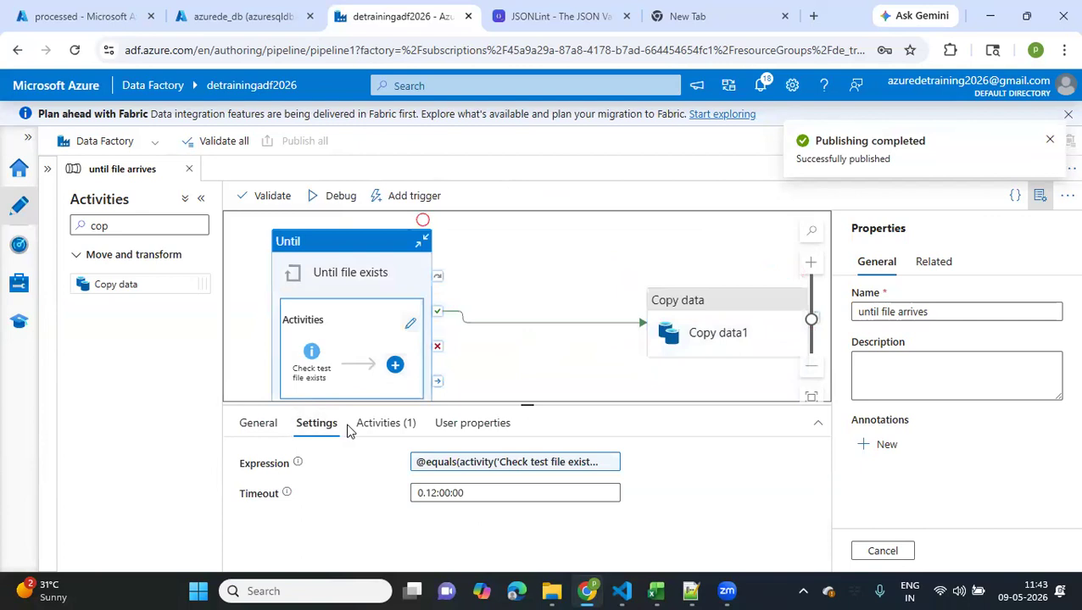
click(373, 427)
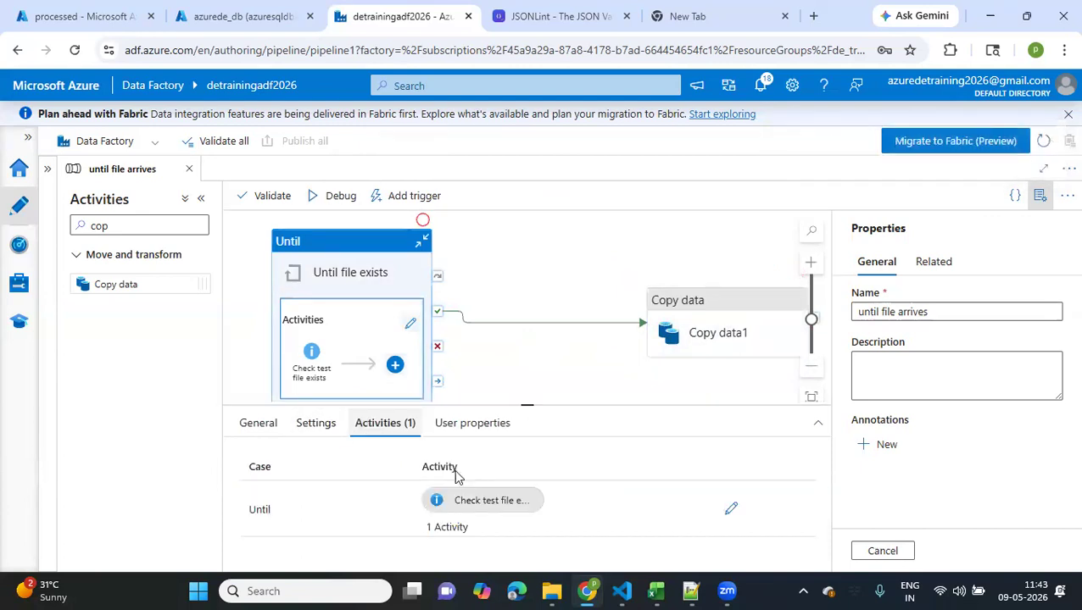
click(732, 512)
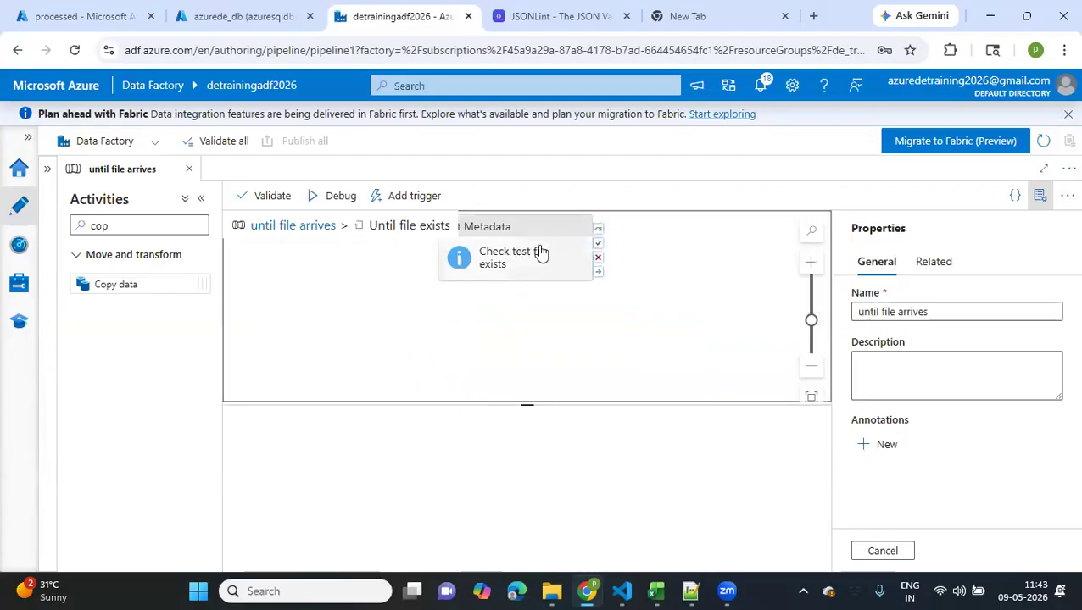
click(540, 253)
scroll(381, 519, down, 5)
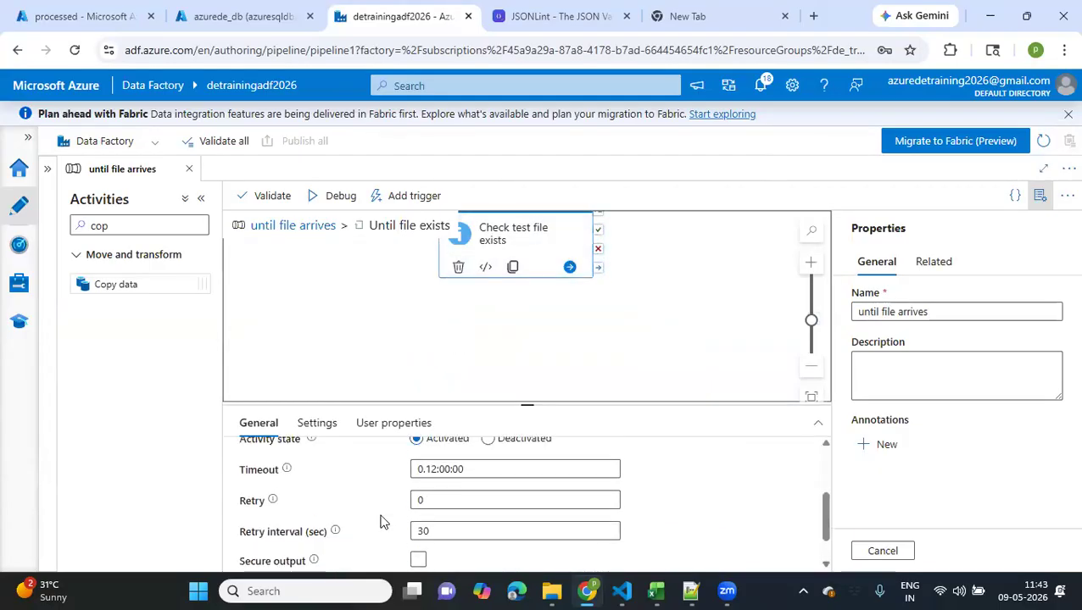
scroll(380, 519, up, 5)
click(316, 423)
scroll(377, 511, down, 3)
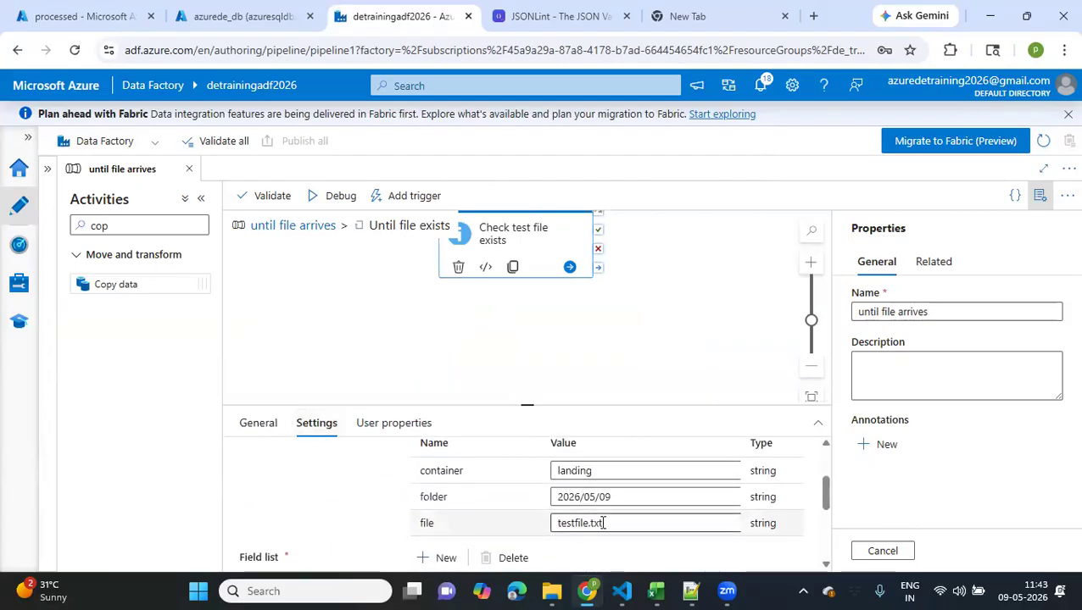
click(621, 499)
key(ctrl+a)
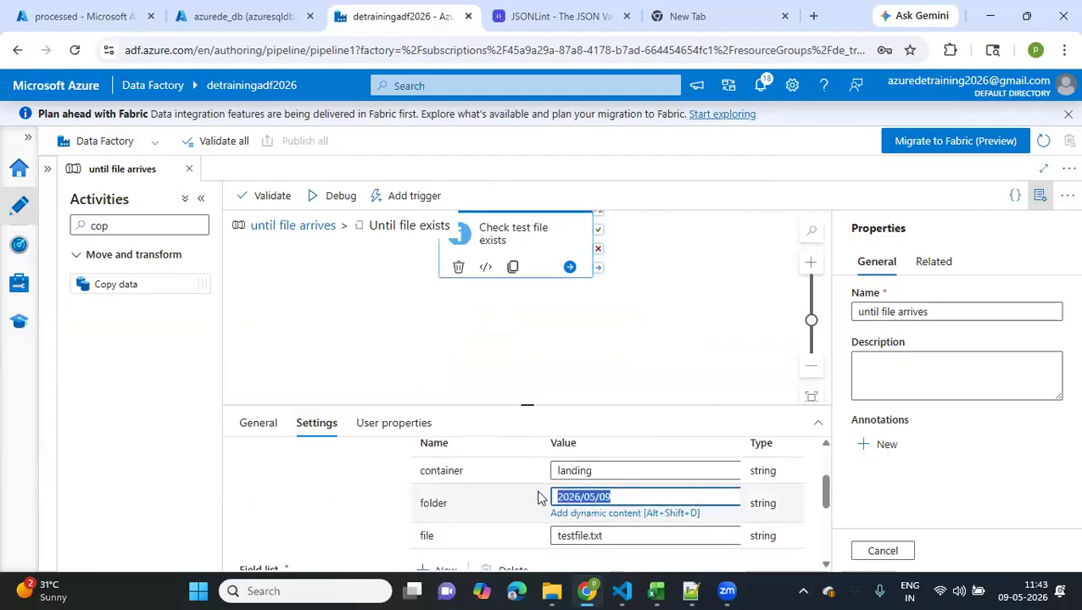
In the Azure portal, open the landing container of detrainingdatalake and examine the files in folder 2026/05/09
click(34, 9)
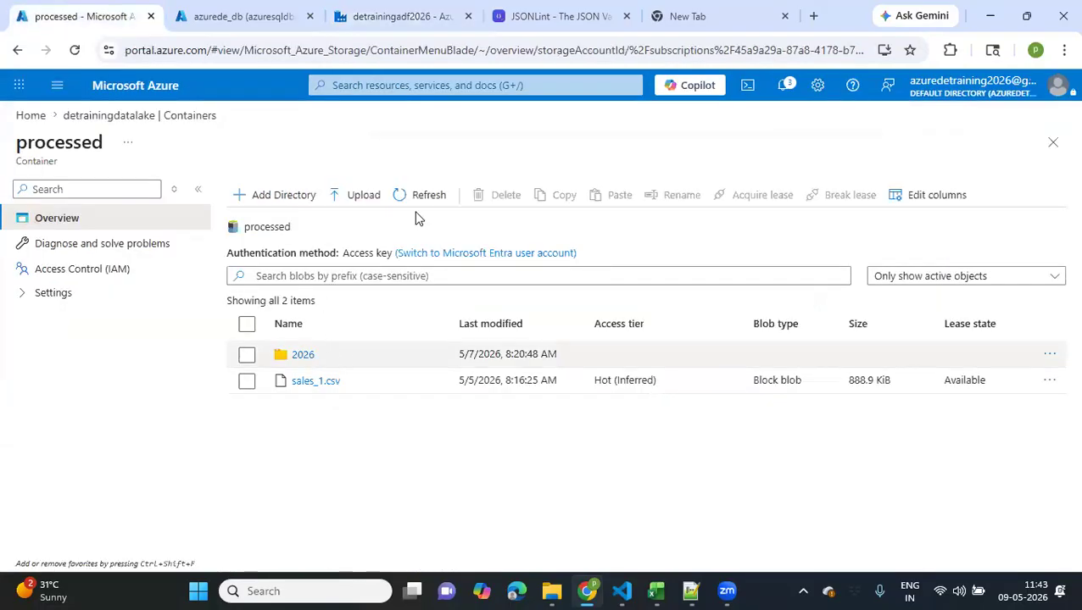
click(119, 118)
click(308, 336)
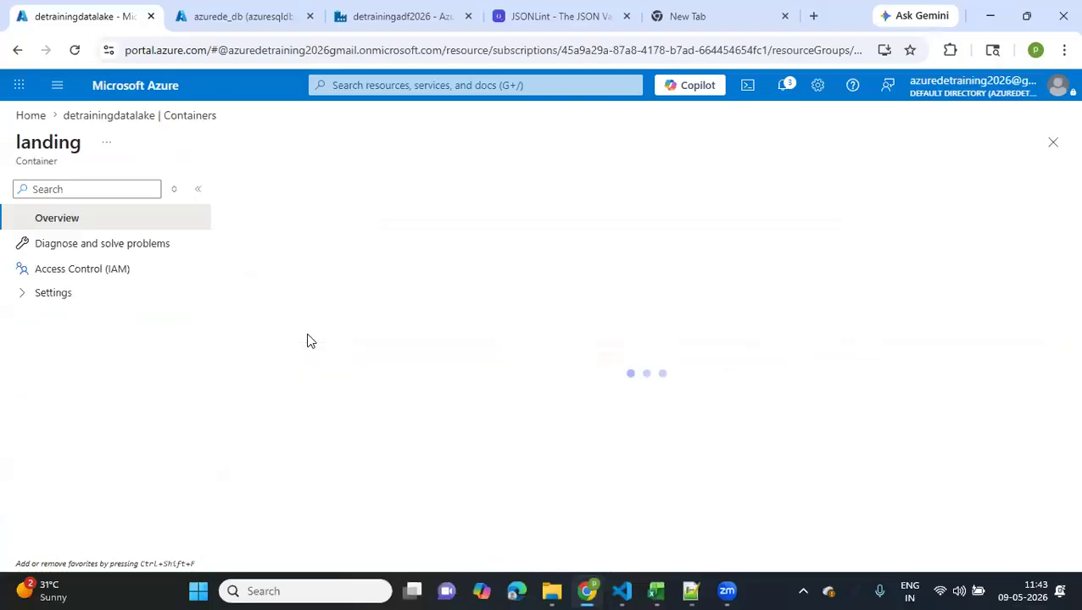
click(303, 355)
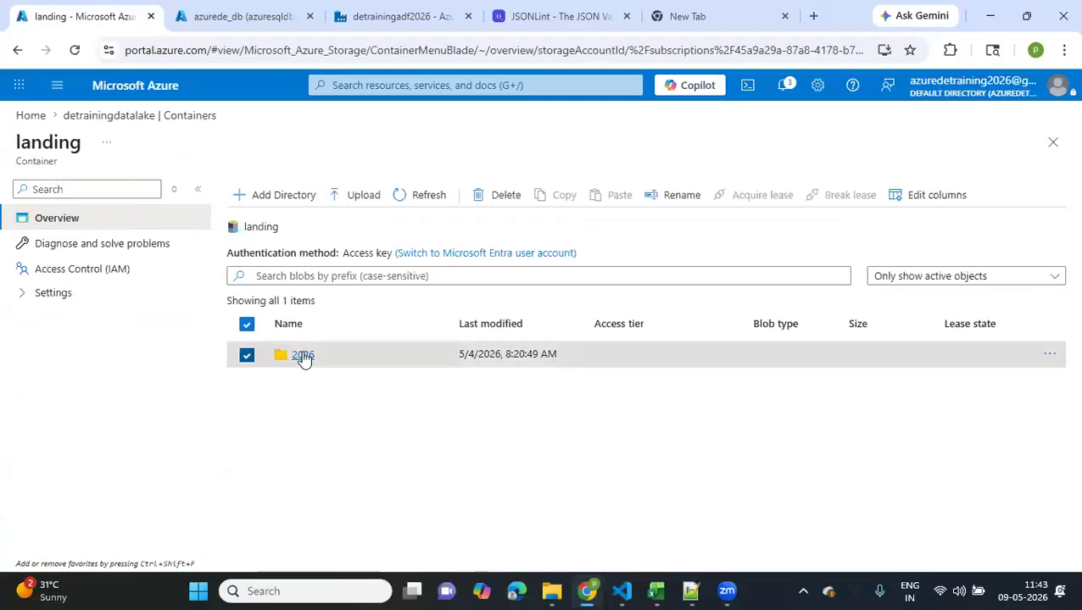
click(301, 381)
click(300, 487)
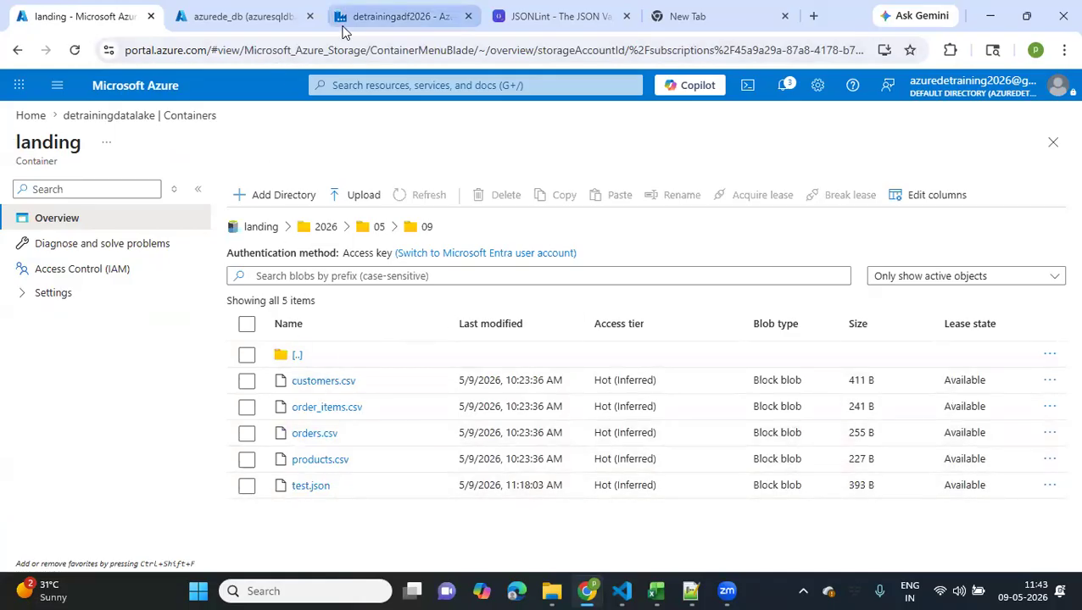
Return to the top level of the "until file arrives" pipeline in Data Factory, start a debug run and enlarge its output area
click(396, 16)
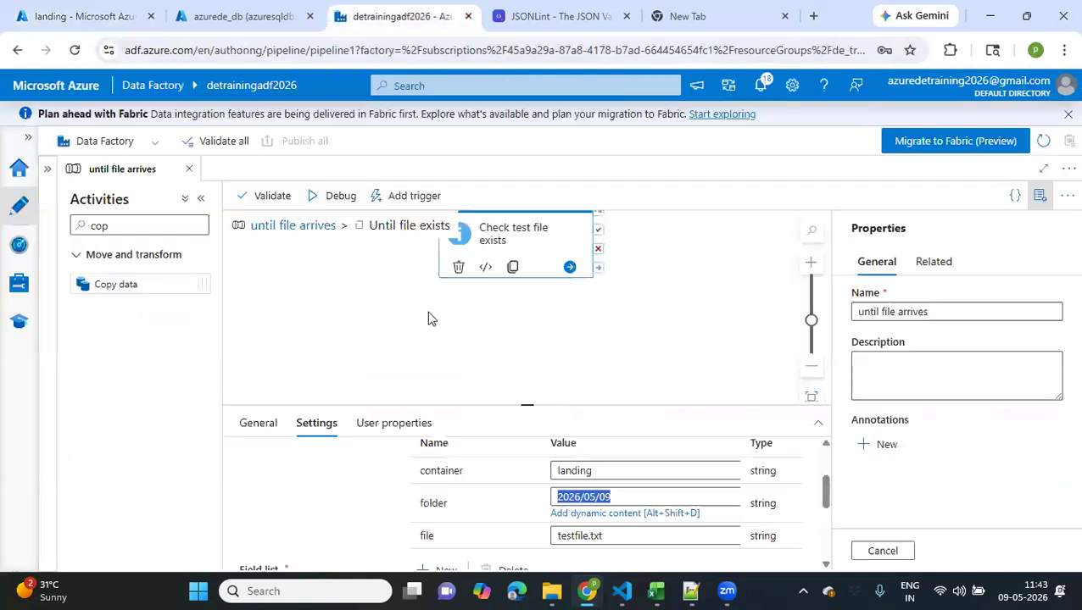
click(294, 225)
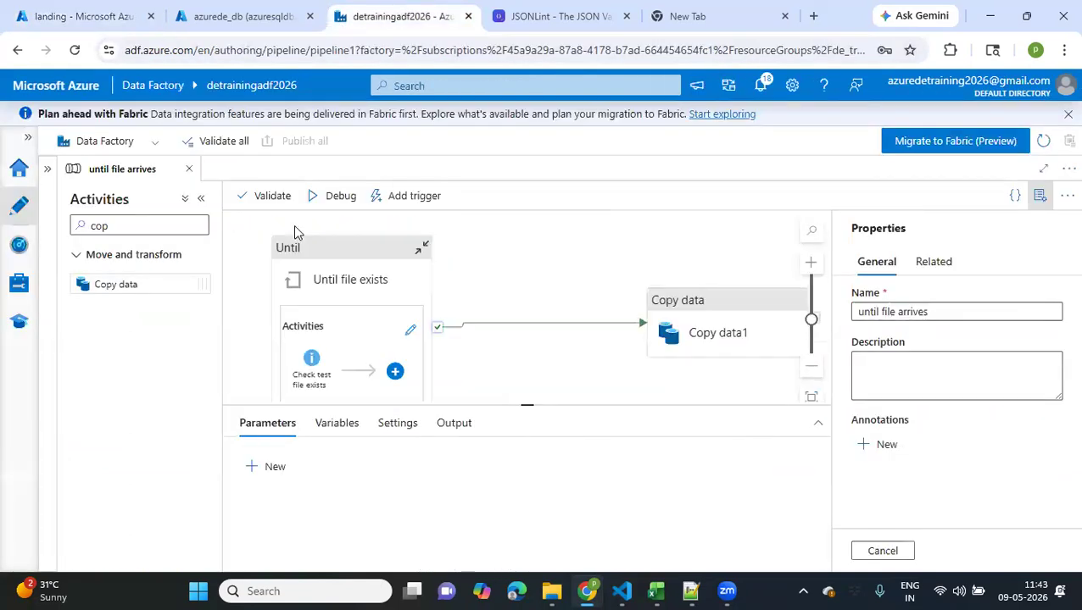
click(333, 203)
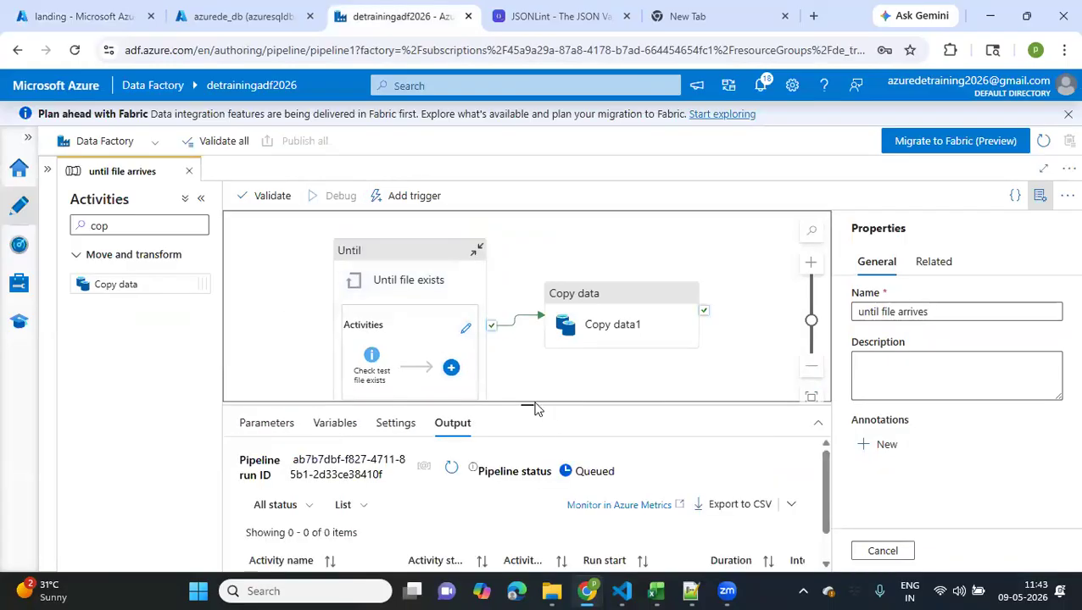
drag(512, 384, 509, 379)
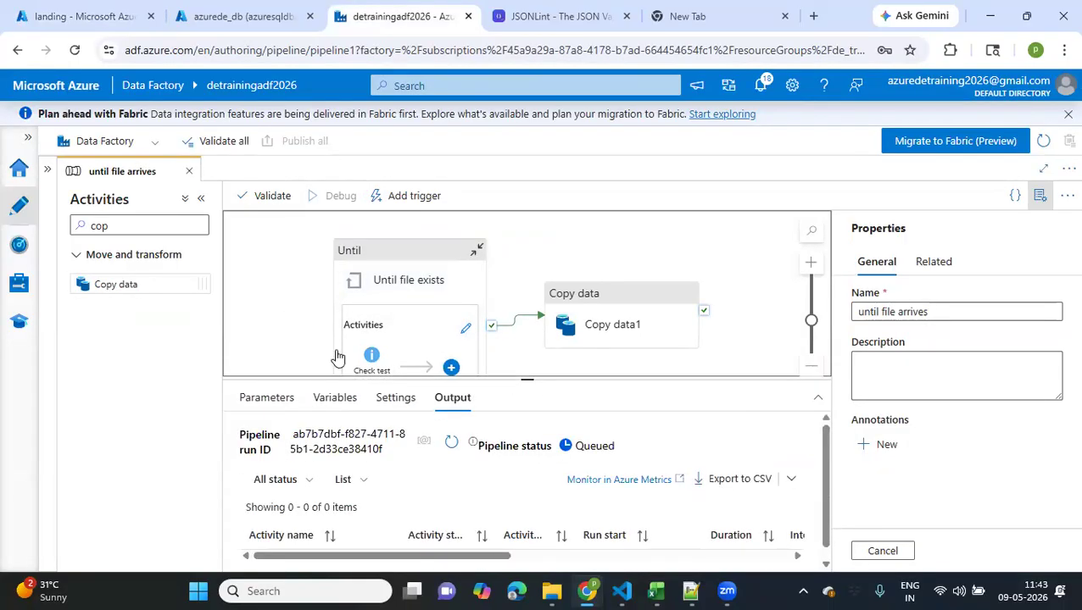
Refresh the debug run's output and check the statuses of its activities
scroll(293, 343, down, 1)
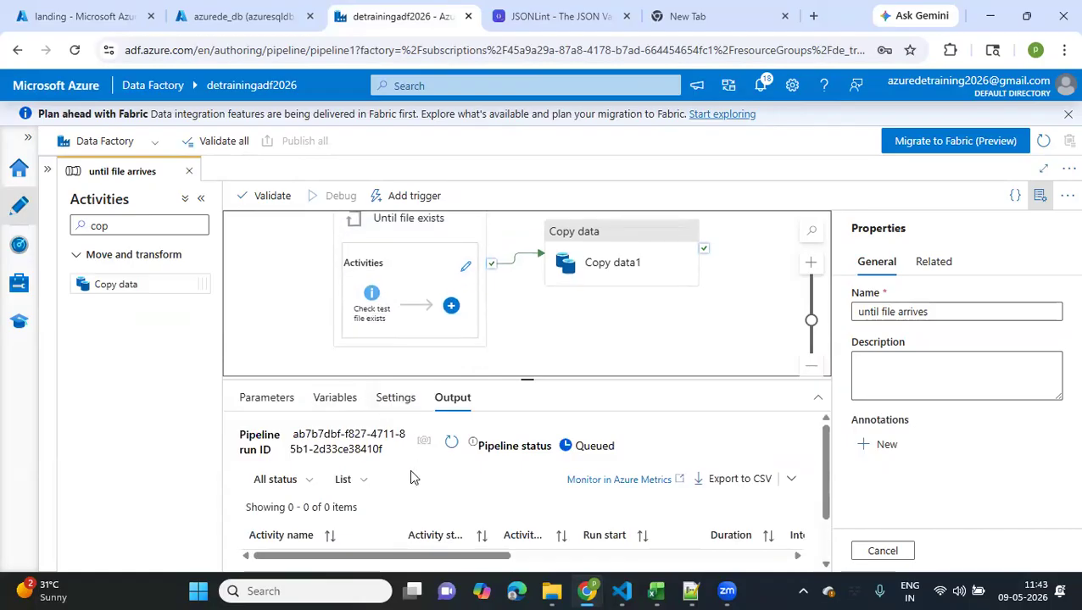
click(452, 445)
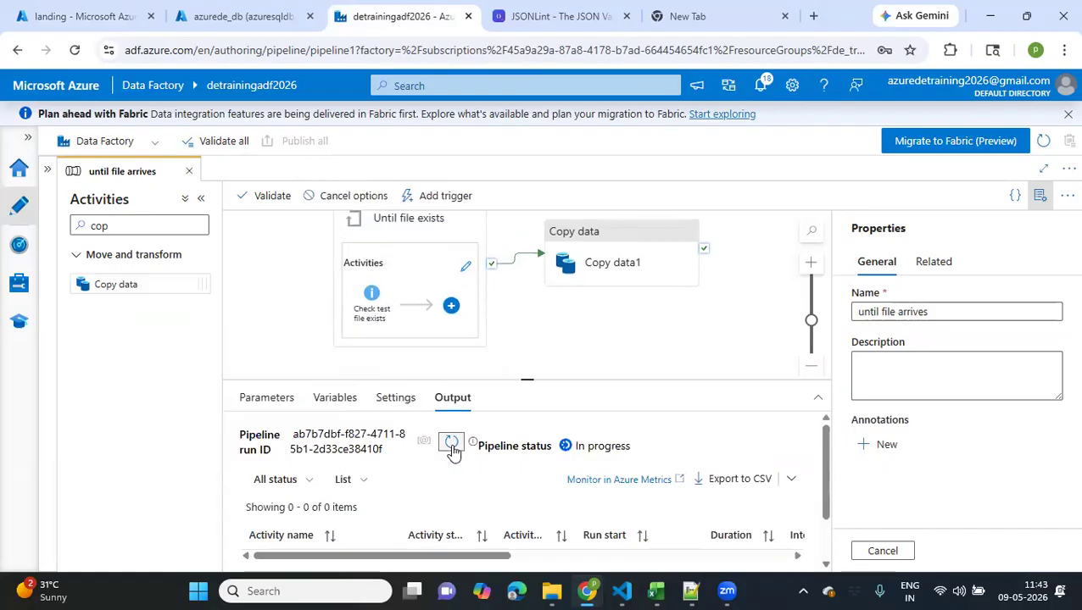
scroll(435, 504, down, 1)
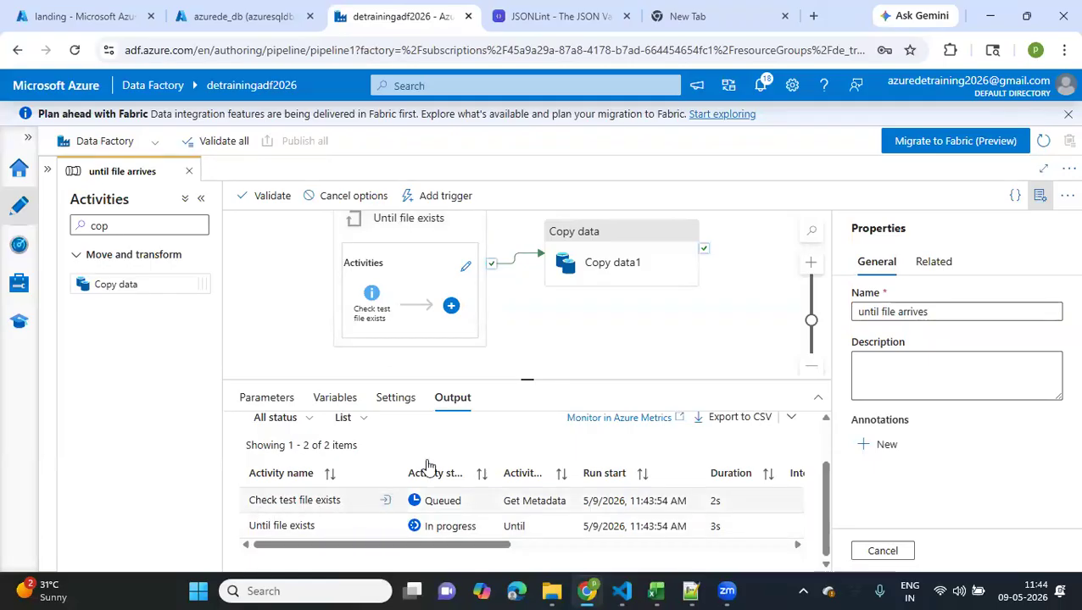
scroll(501, 462, up, 2)
click(449, 443)
scroll(446, 451, down, 2)
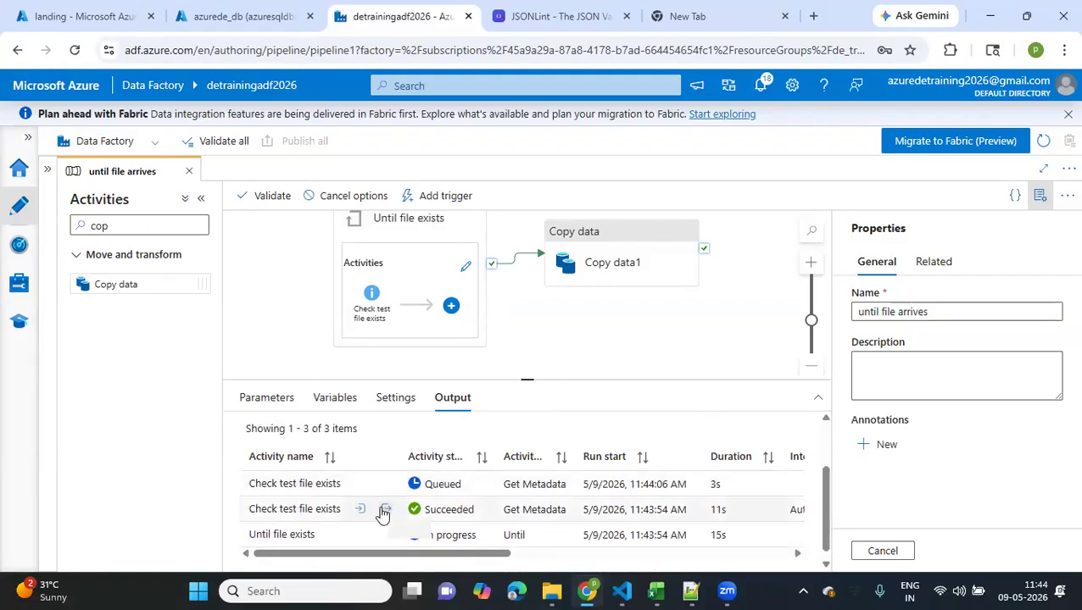
Examine the exists value in the outputs of the first two Check test file exists iterations
click(385, 511)
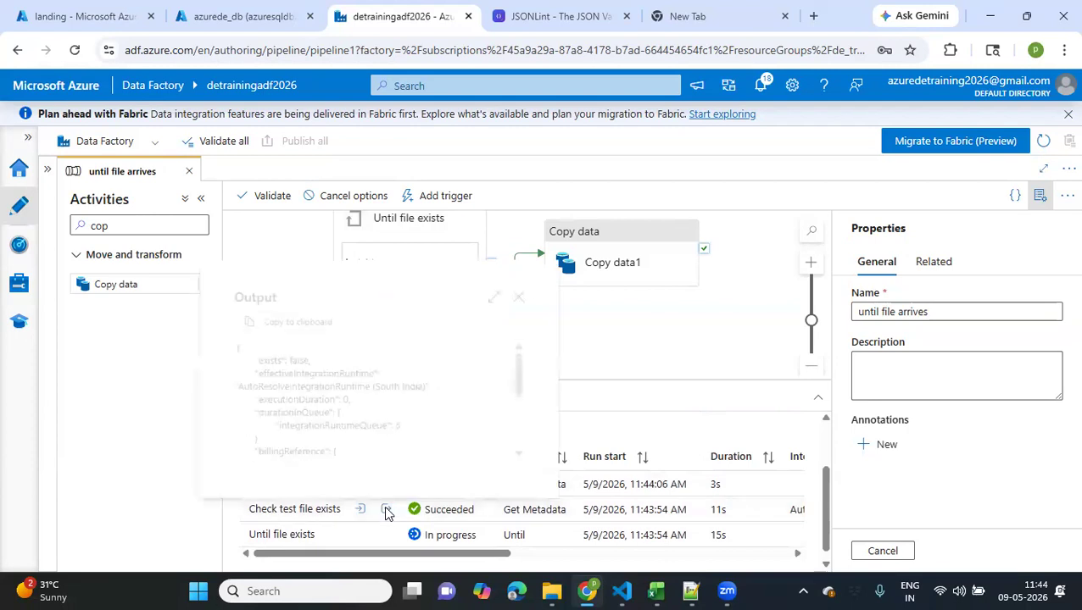
double_click(294, 359)
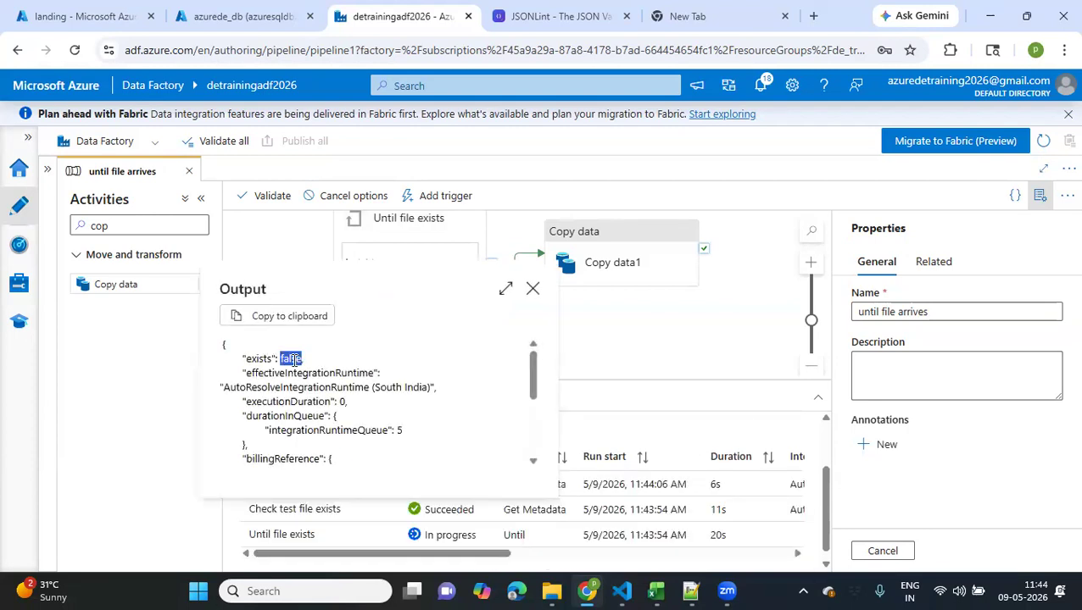
click(532, 288)
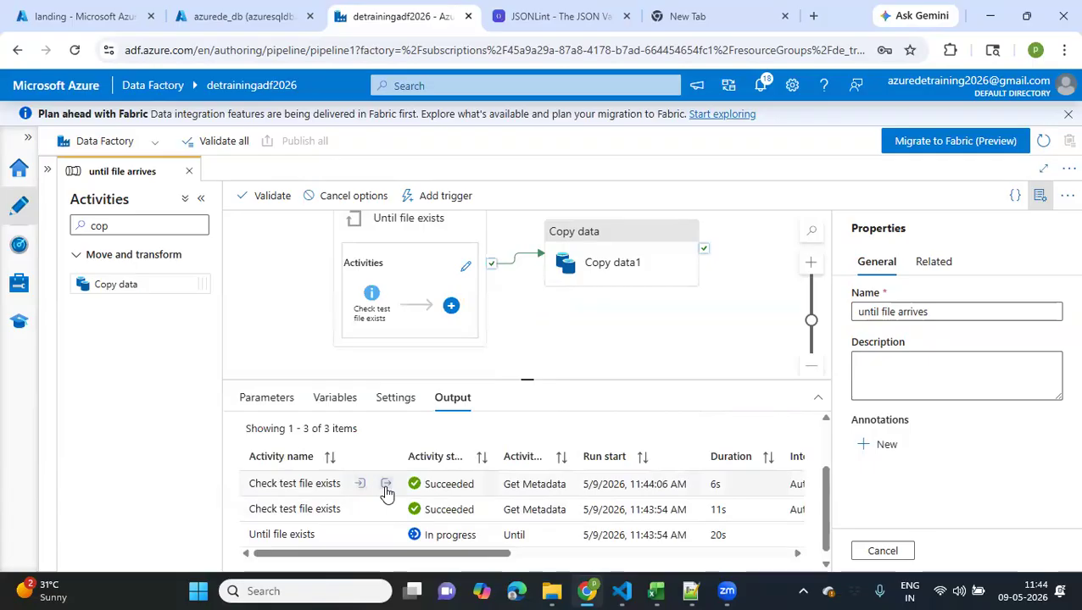
click(386, 486)
double_click(286, 343)
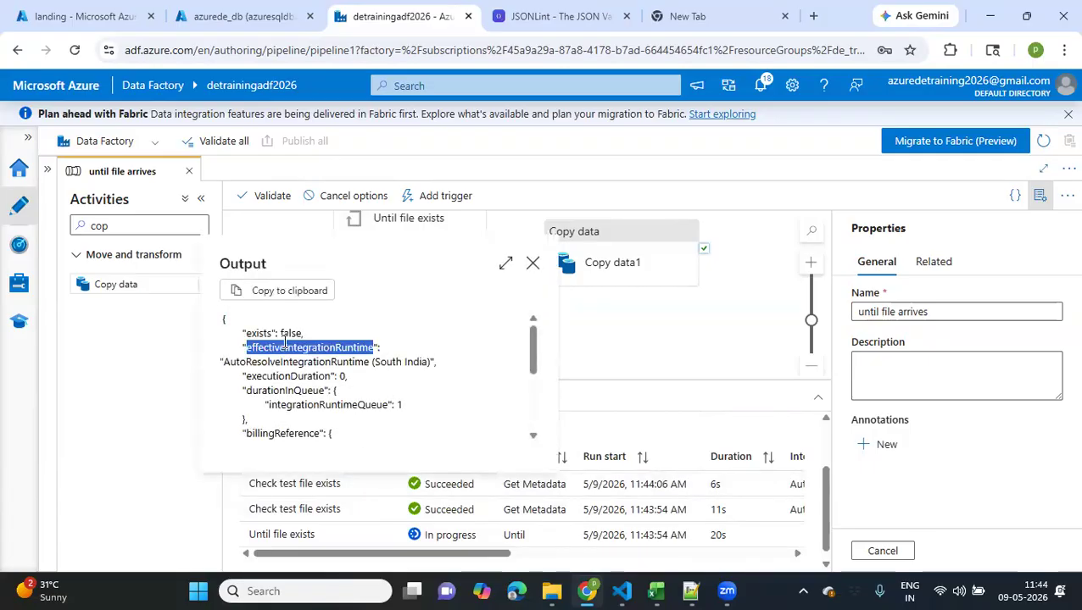
double_click(289, 334)
click(534, 262)
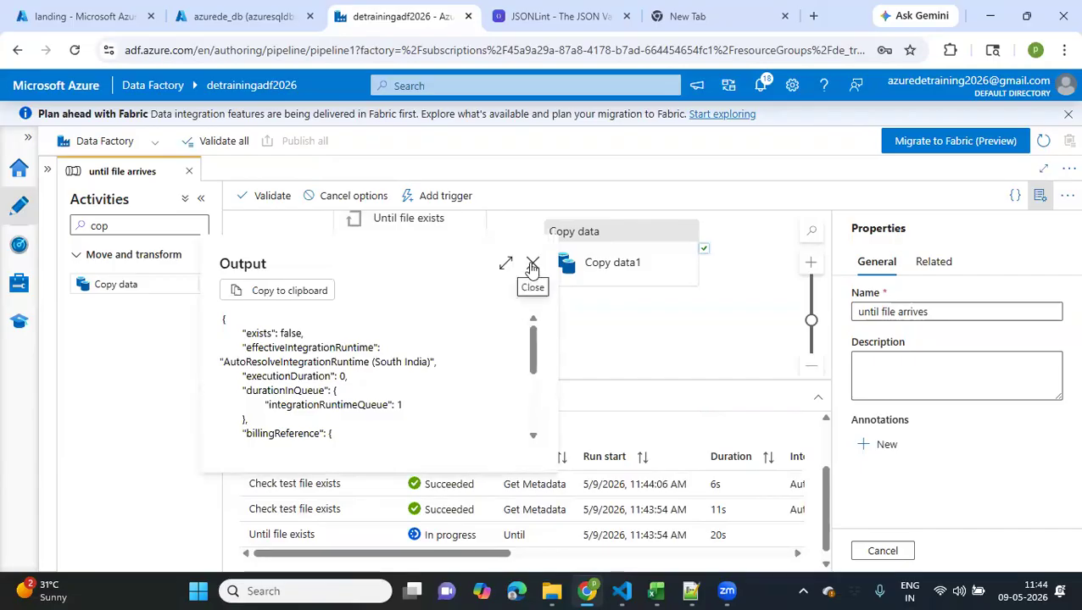
click(533, 267)
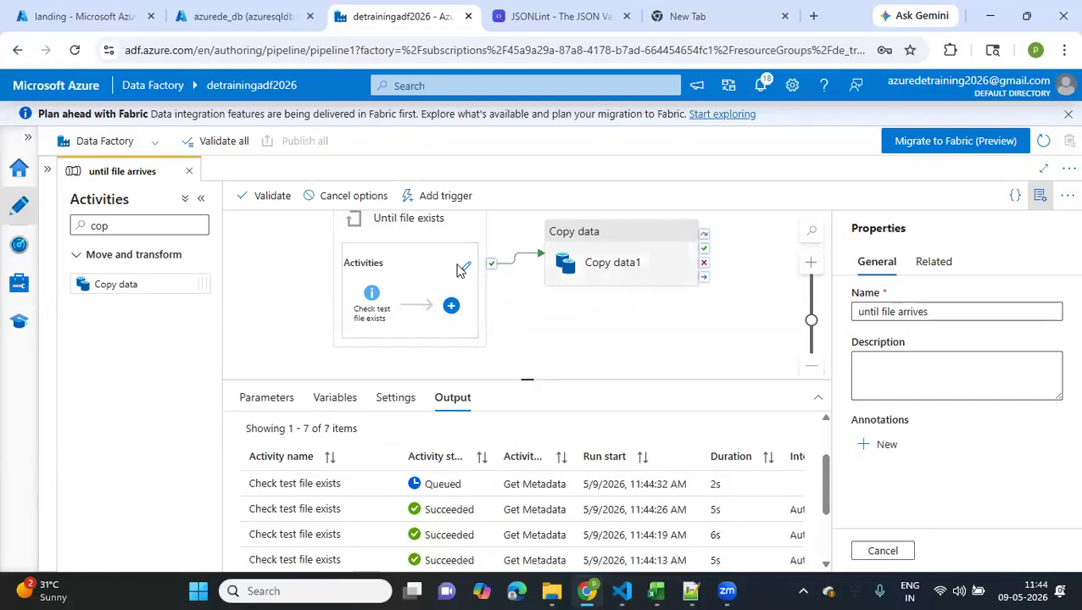
Check the files in landing/2026/05/09 in the Azure portal and look through the Downloads folder in File Explorer
click(95, 23)
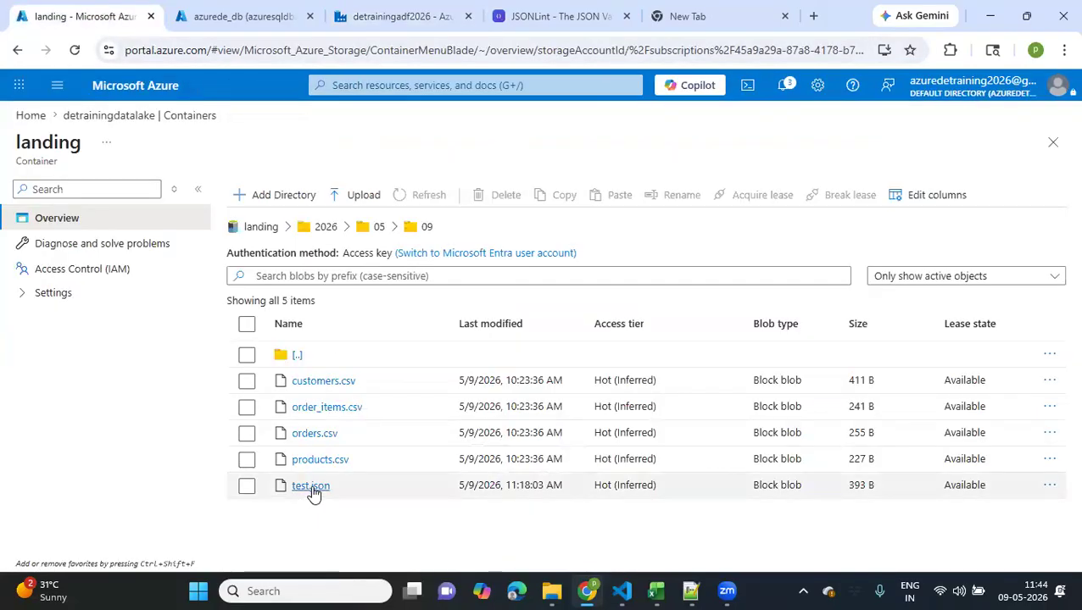
click(549, 591)
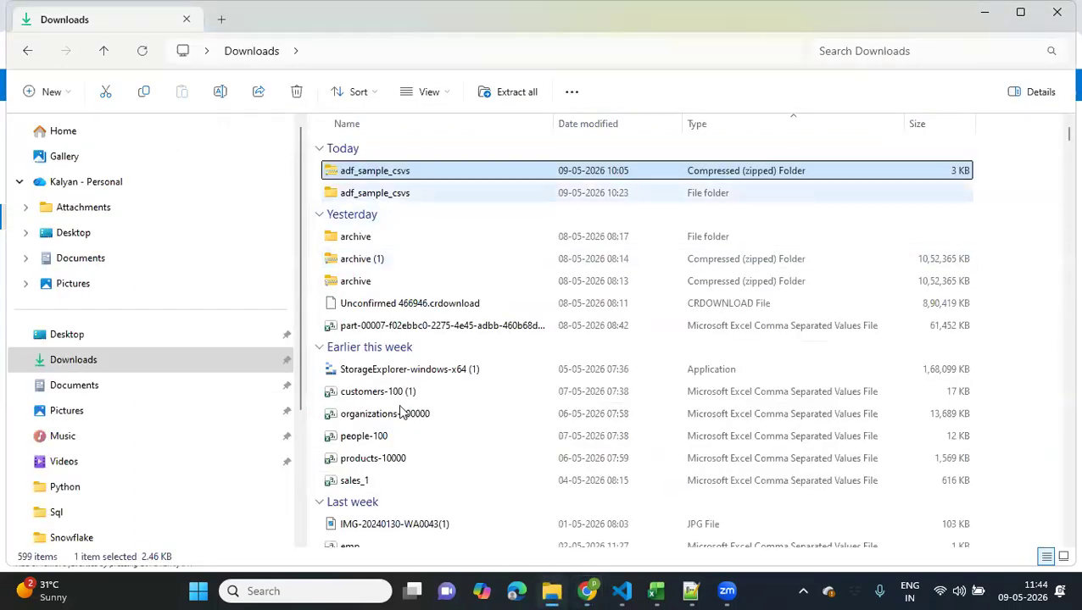
scroll(425, 432, down, 1)
scroll(426, 439, up, 1)
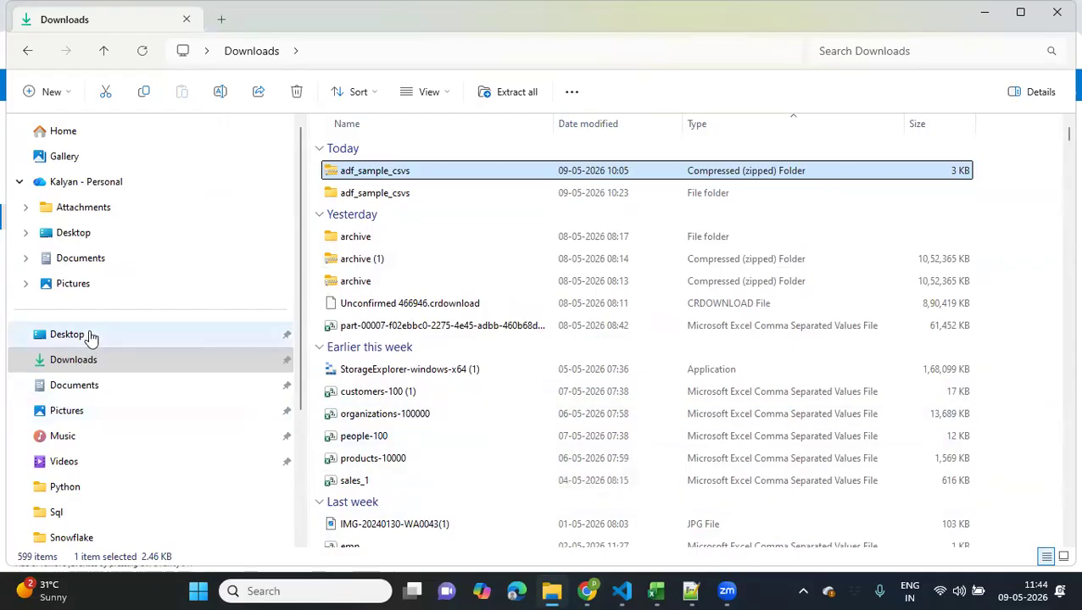
Switch to Notepad++, save test.json and start saving a copy of it under the name testfile
click(690, 591)
key(ctrl+s)
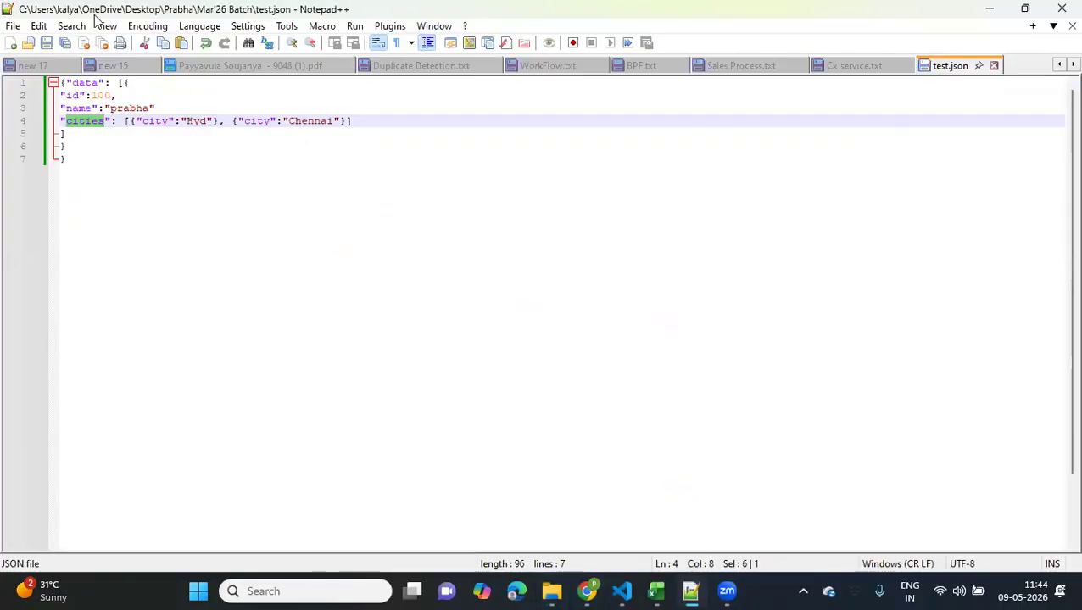
click(13, 27)
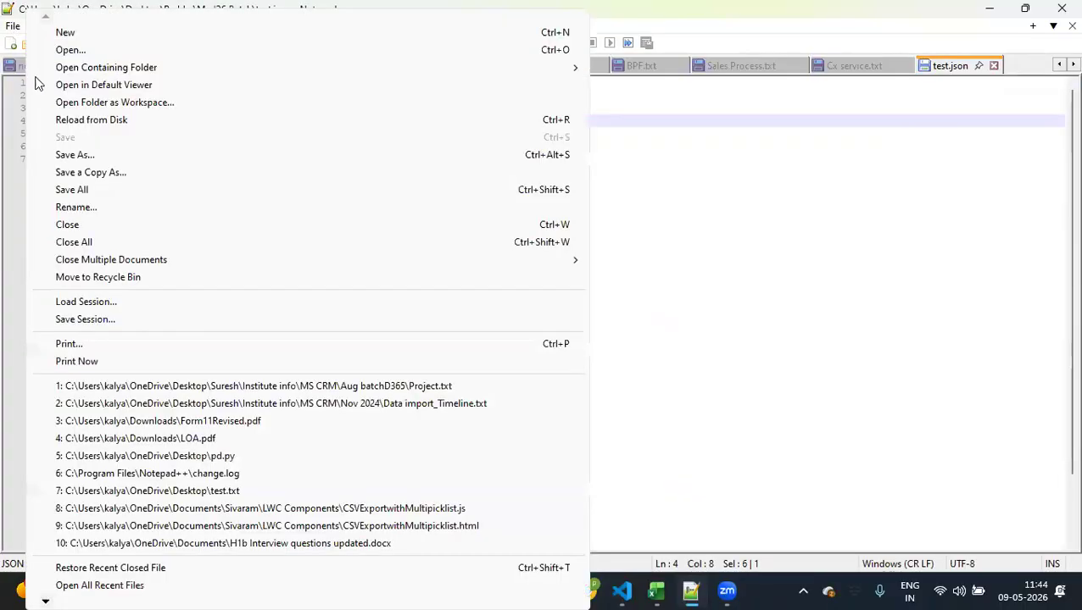
click(73, 156)
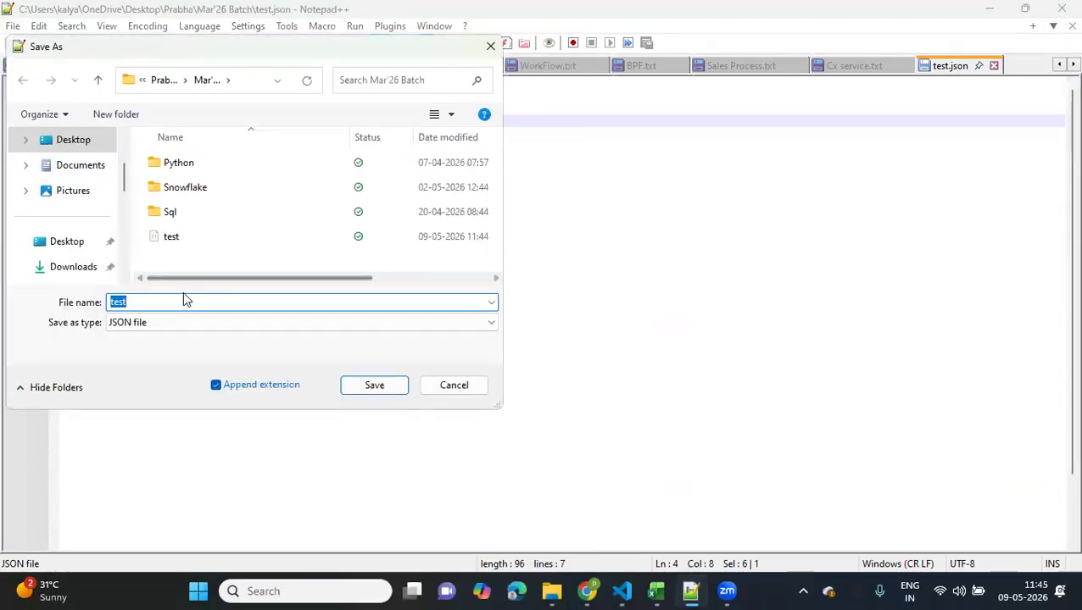
click(183, 300)
text(file)
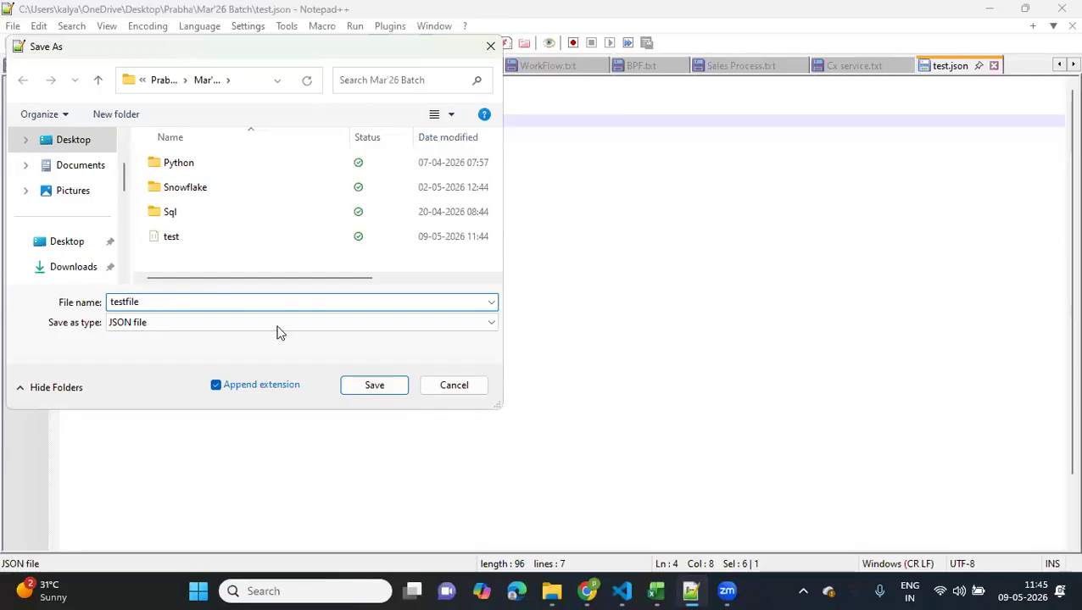
Set the file type for saving the testfile copy to TeX file
click(280, 329)
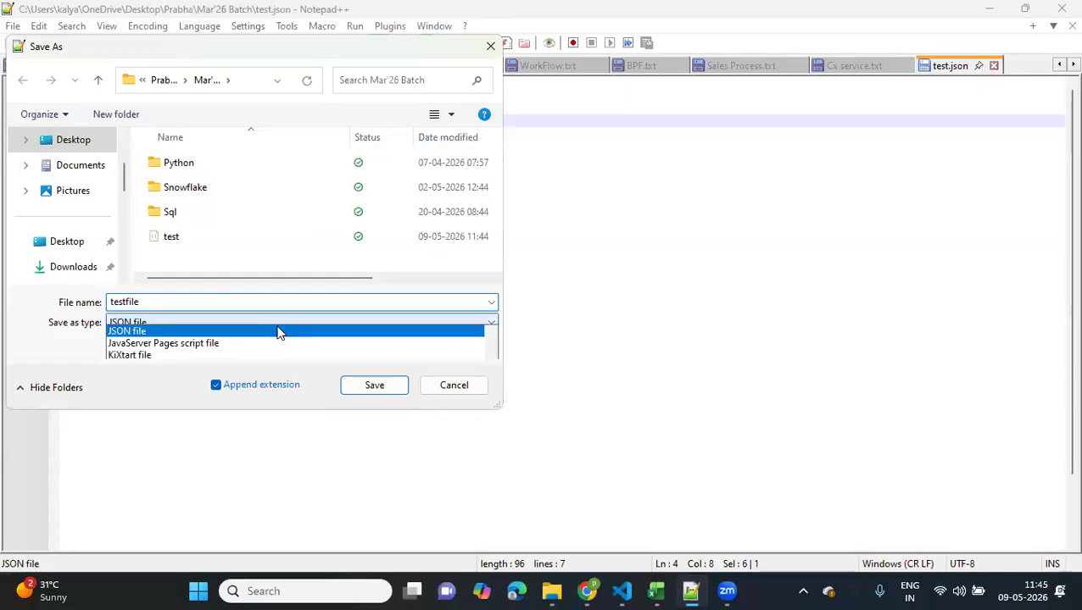
scroll(244, 198, down, 1)
key(t)
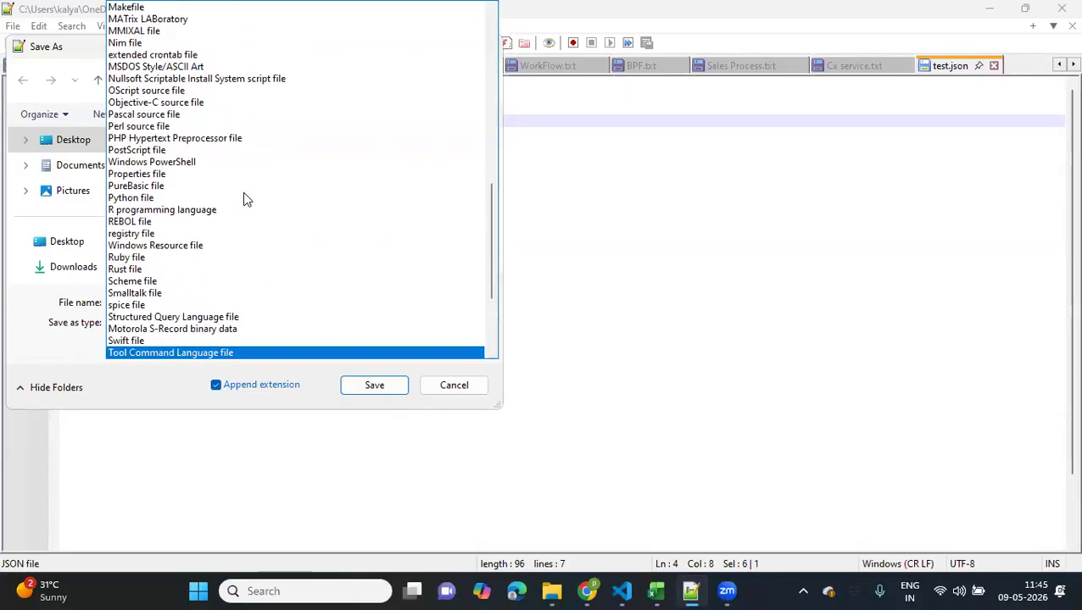
key(Down)
key(Down)
key(Down)
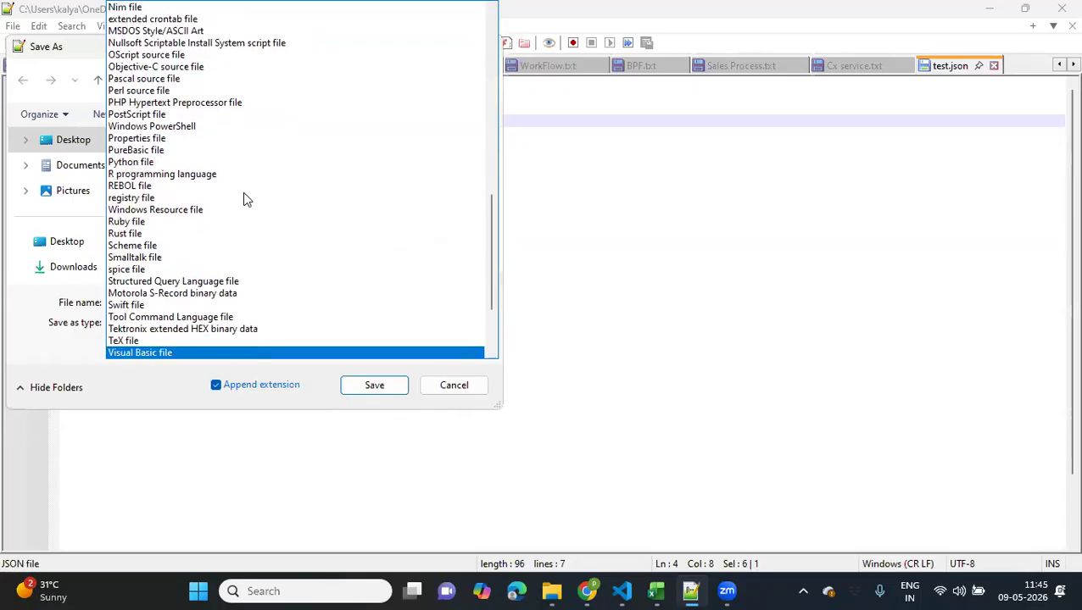
key(Up)
key(Return)
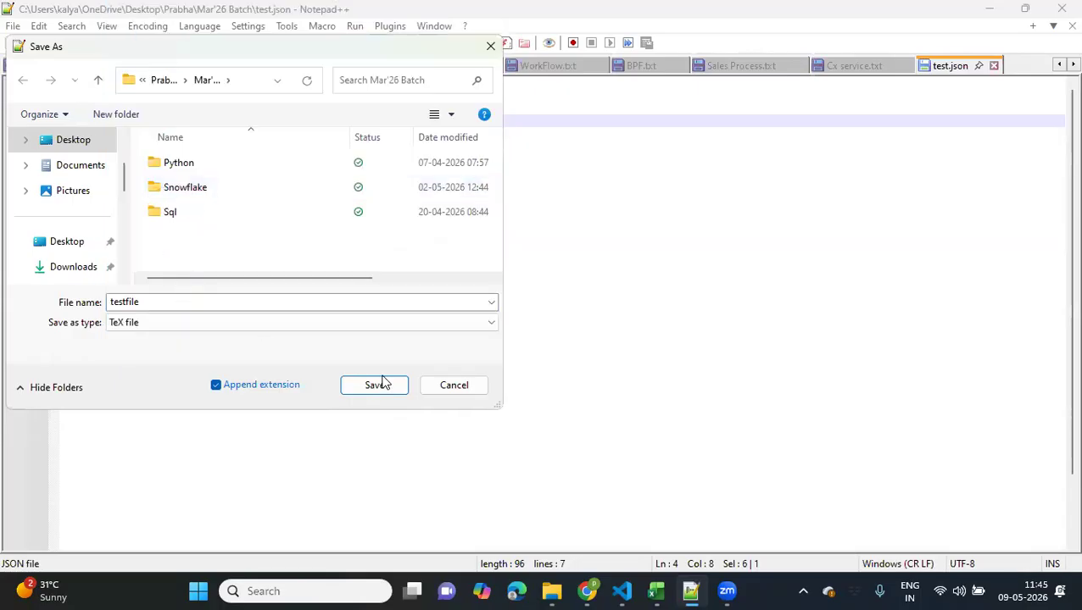
click(140, 326)
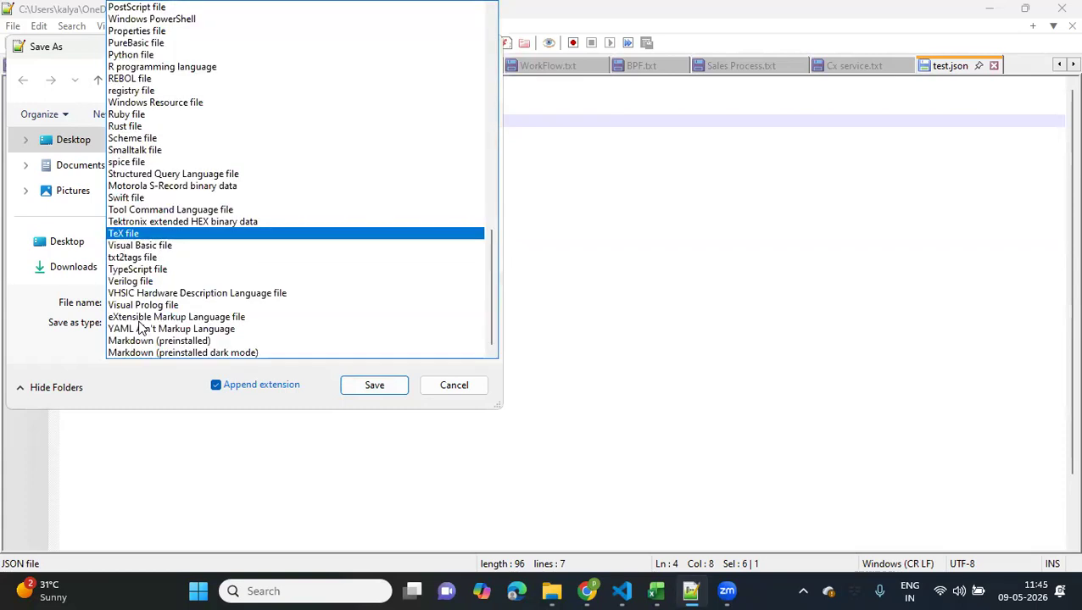
click(199, 329)
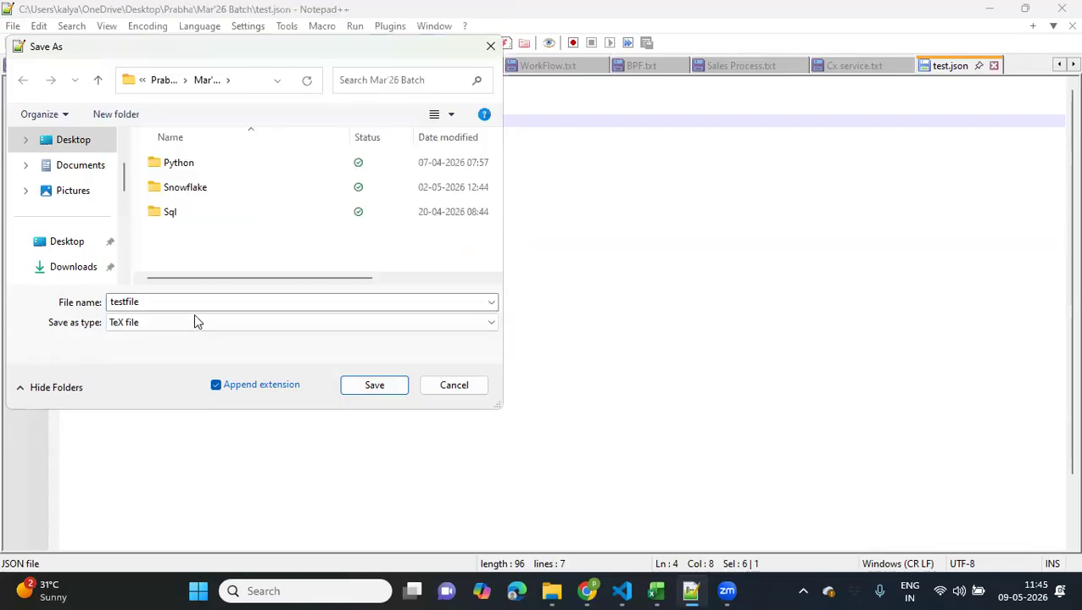
Change the copy's file name to testfile.txt and save it in the Mar'26 Batch folder
double_click(196, 308)
click(197, 308)
text(/)
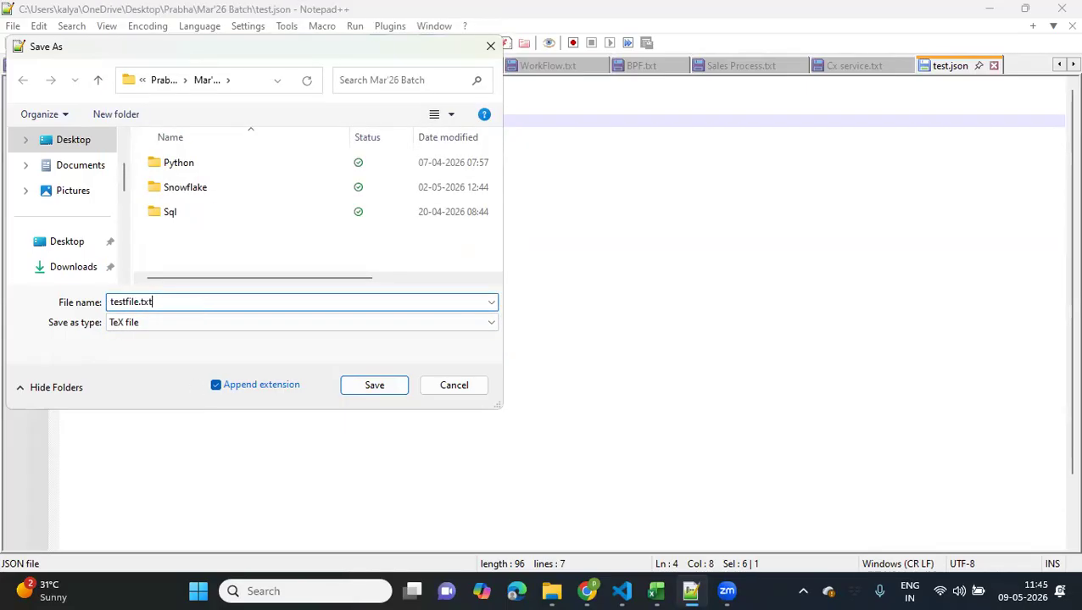
click(351, 322)
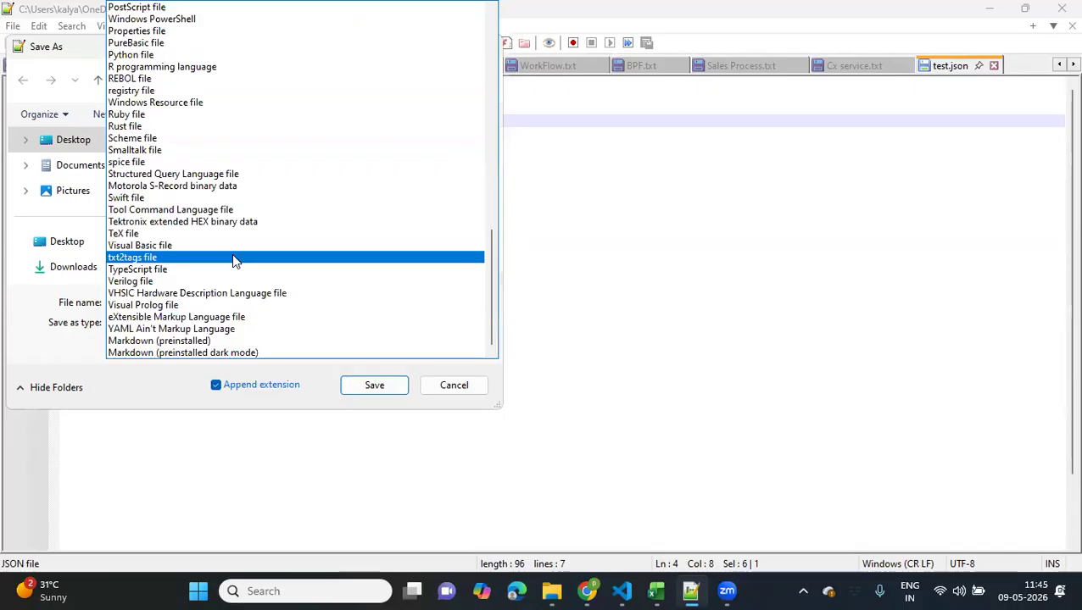
scroll(234, 261, up, 1)
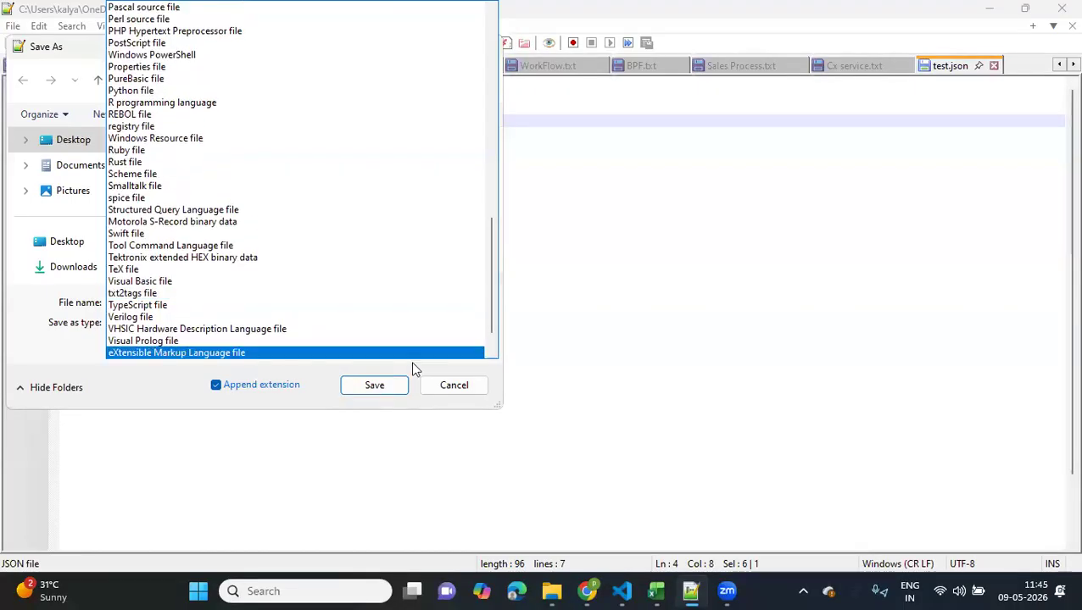
click(374, 385)
click(374, 385)
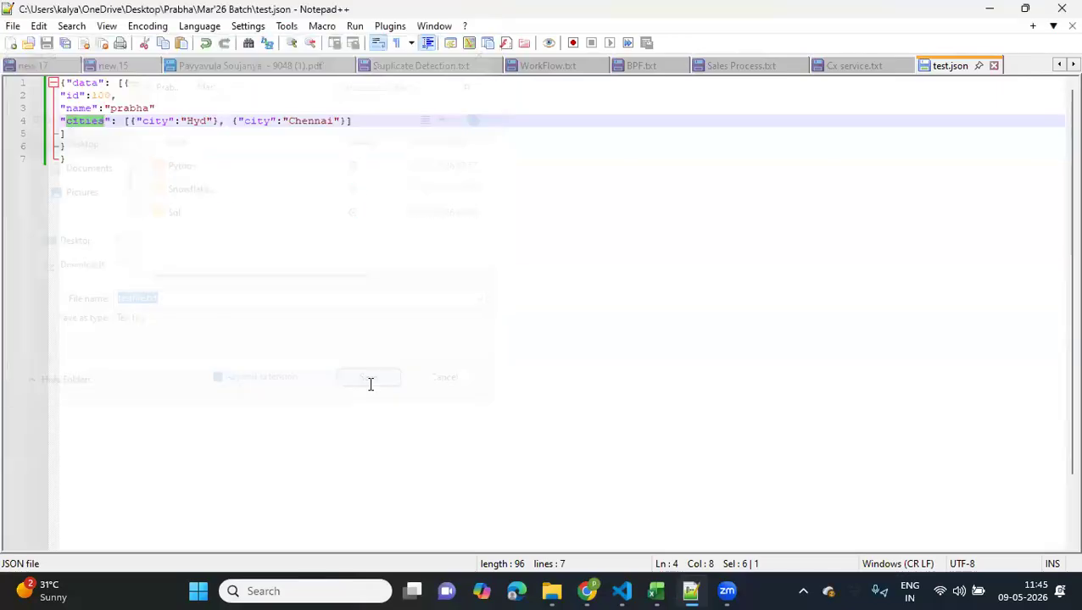
Switch to the Azure portal and upload testfile.txt into the landing/2026/05/09 directory
click(584, 590)
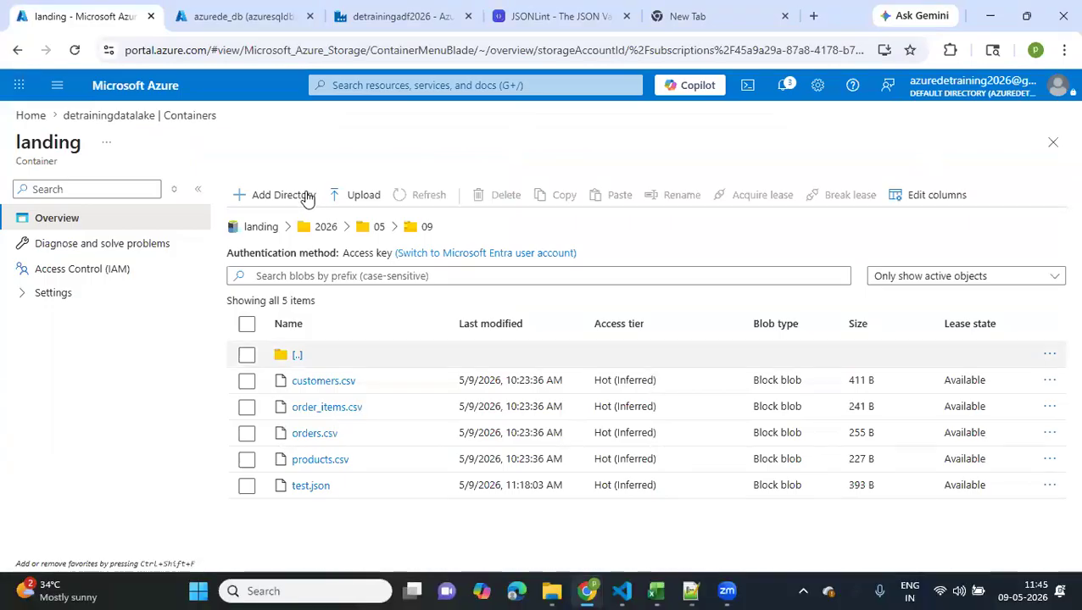
click(354, 195)
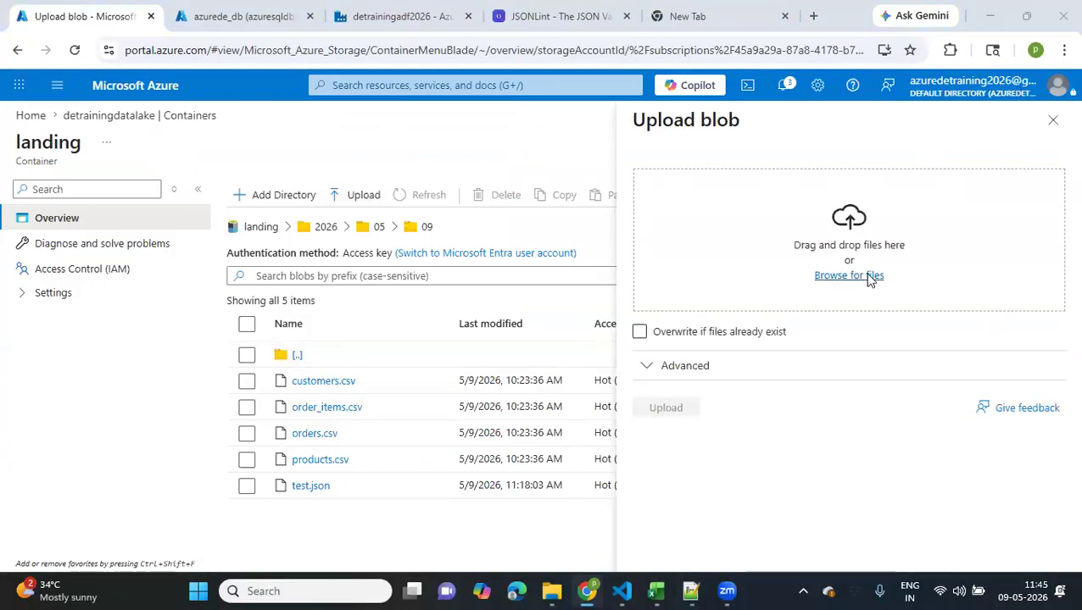
click(869, 278)
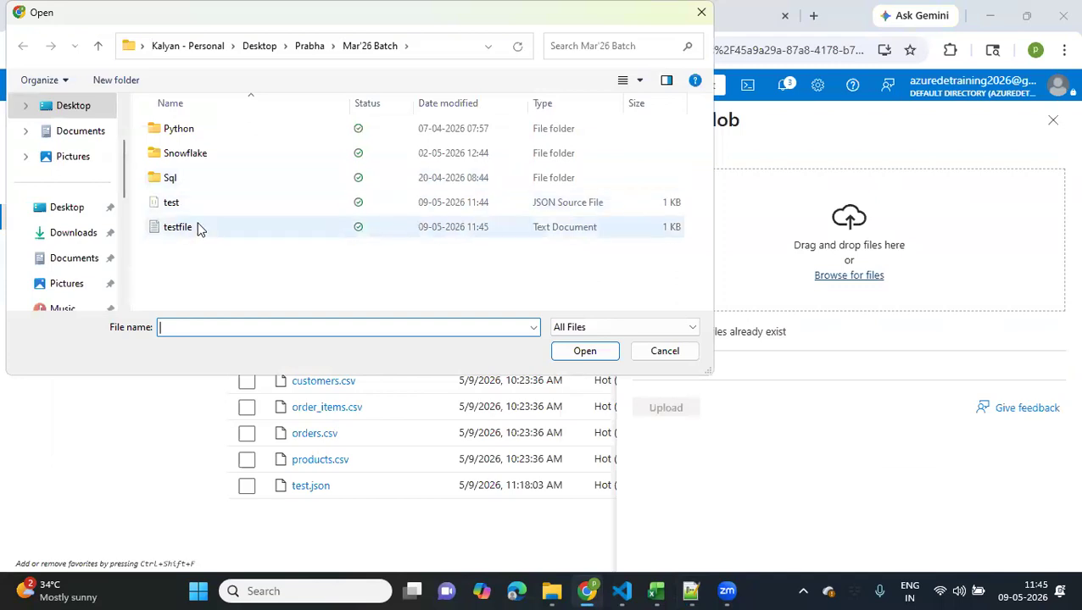
click(197, 227)
click(585, 352)
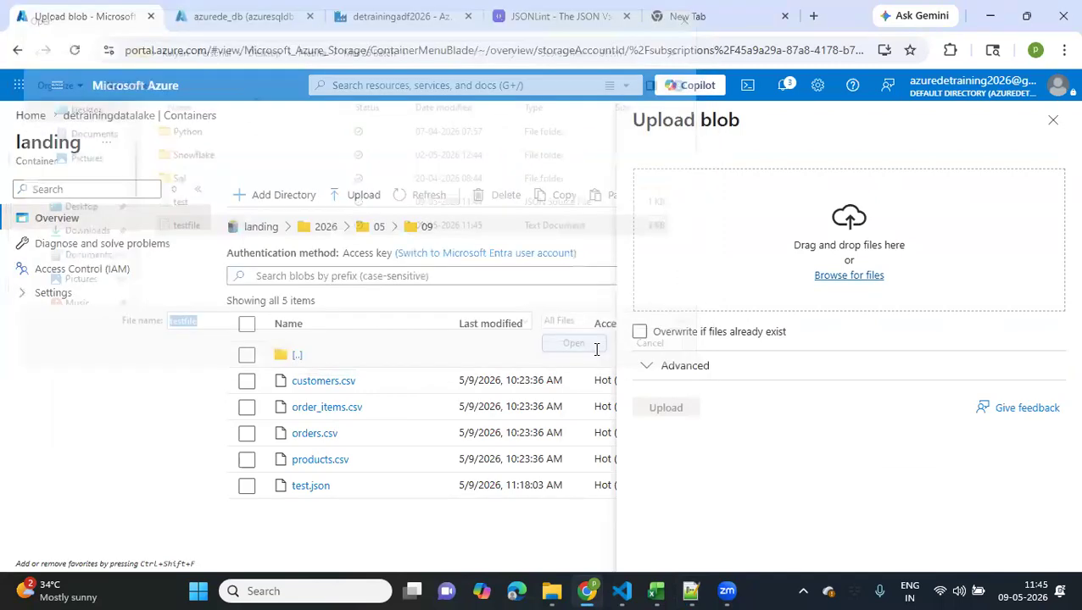
click(662, 409)
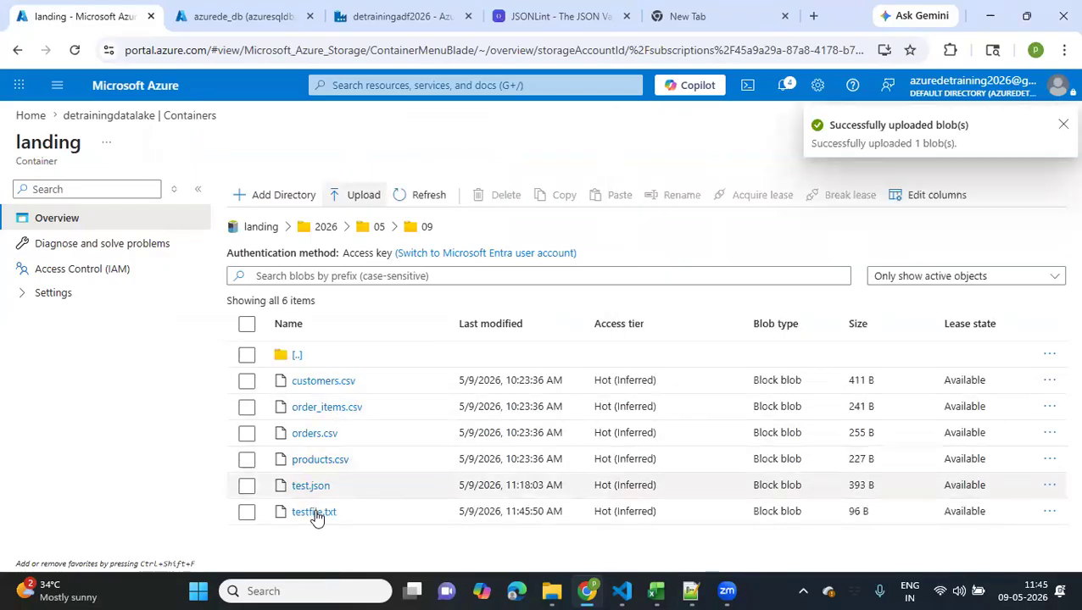
Return to the Data Factory debug run and examine the output of the 11:45:48 file check and the input of the newest one
click(222, 18)
click(399, 16)
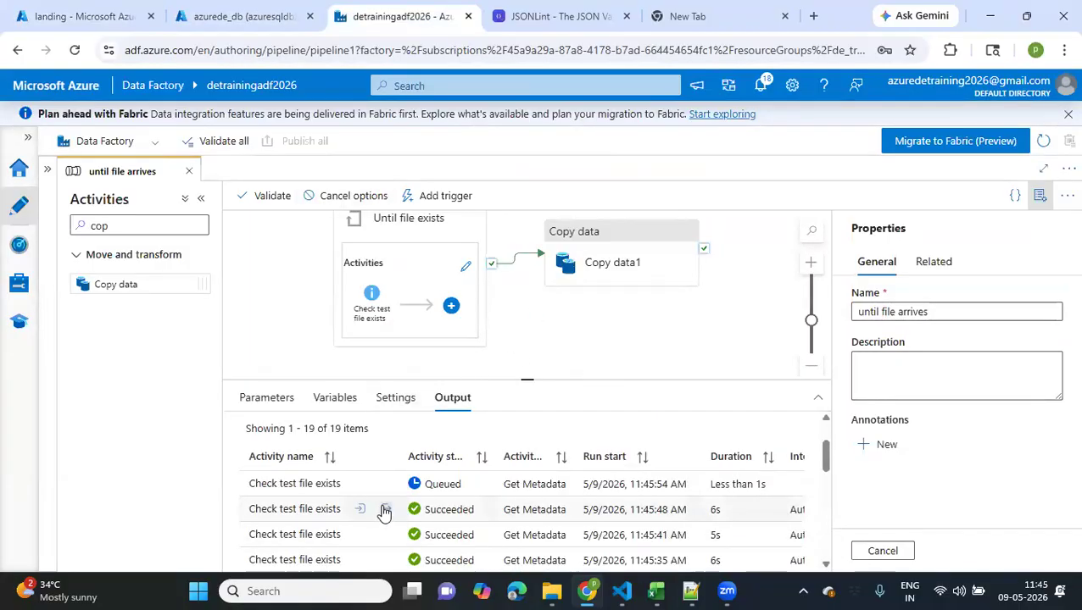
click(385, 510)
click(679, 313)
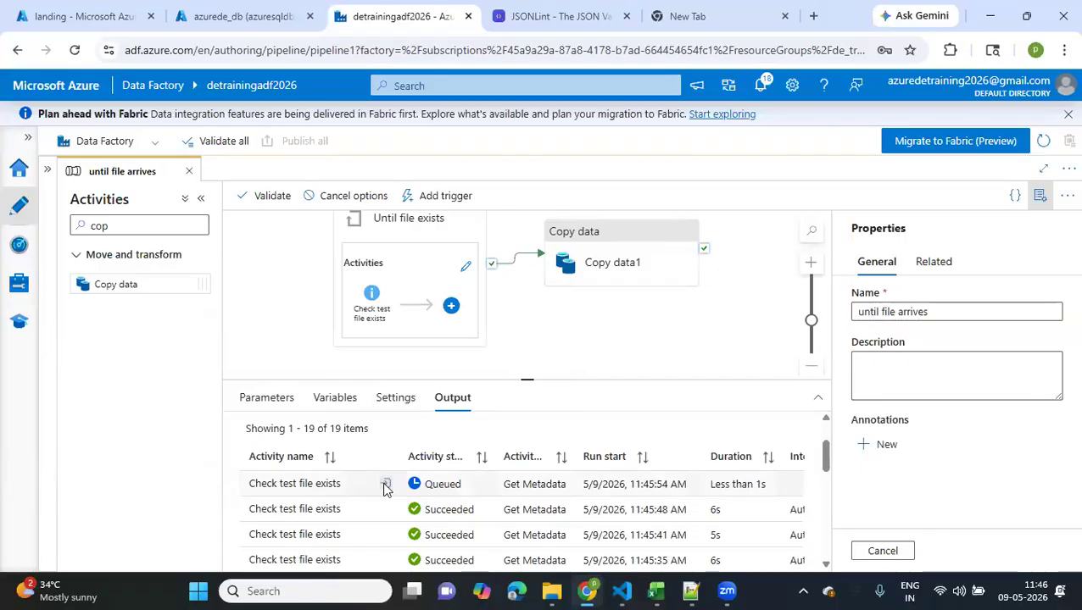
click(383, 485)
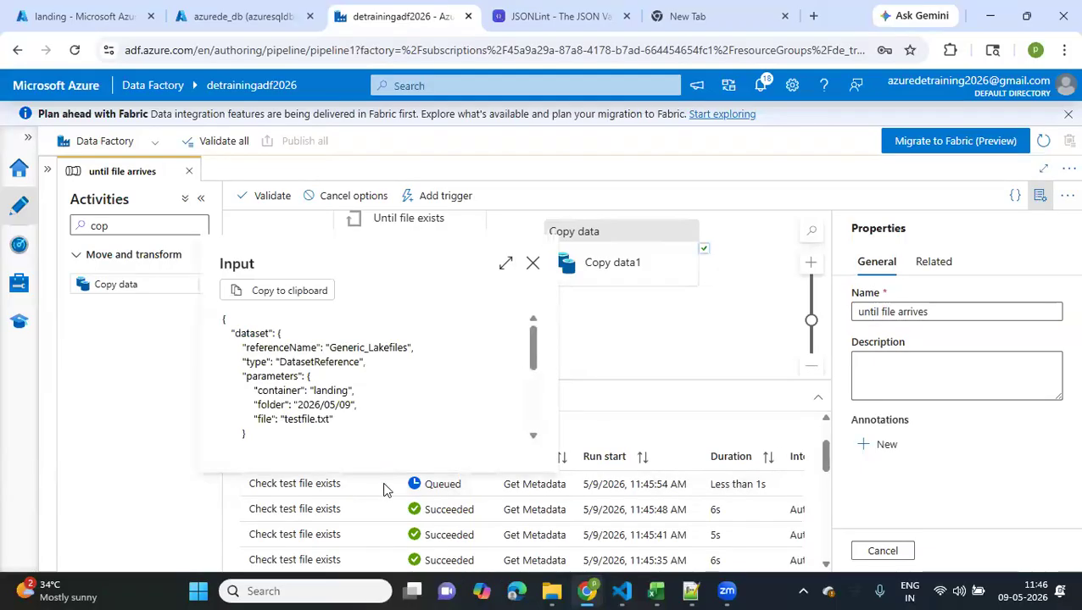
click(642, 366)
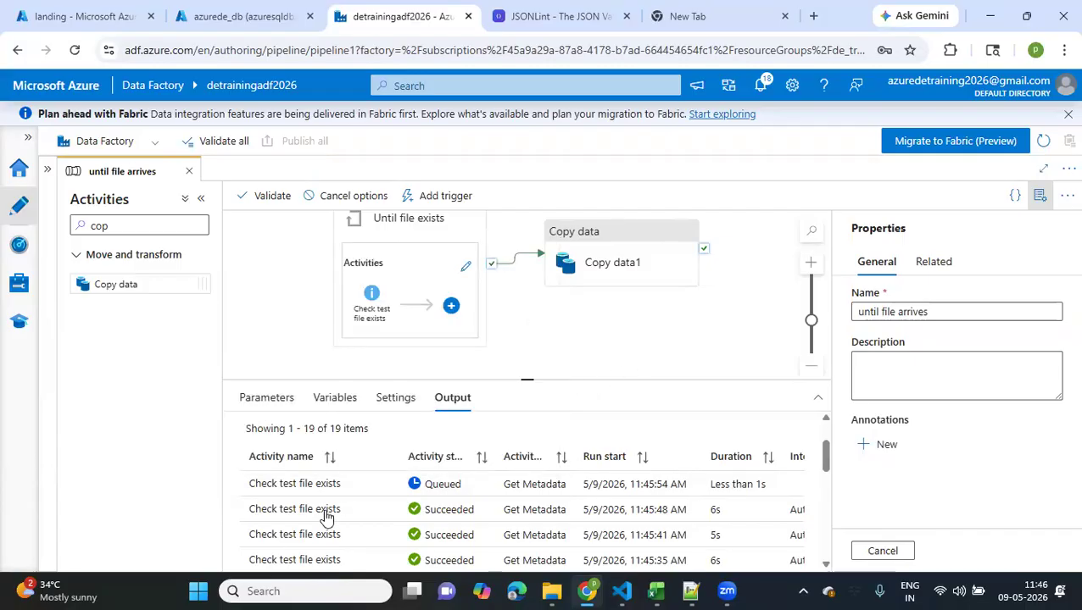
Refresh the debug run and examine the exists value in the newest Check test file exists output
scroll(435, 488, up, 2)
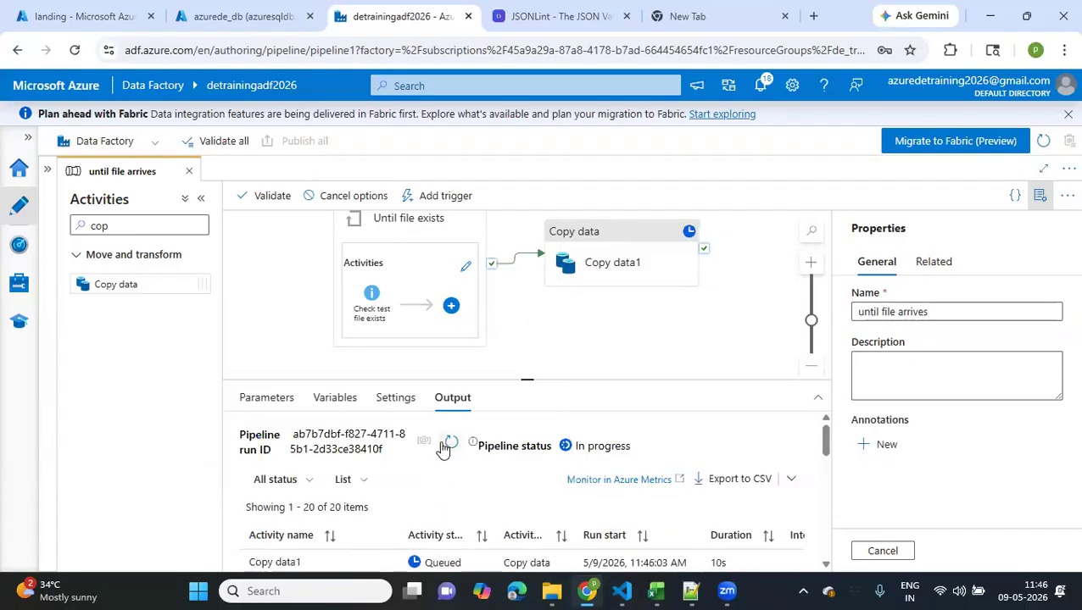
click(449, 441)
scroll(380, 508, down, 2)
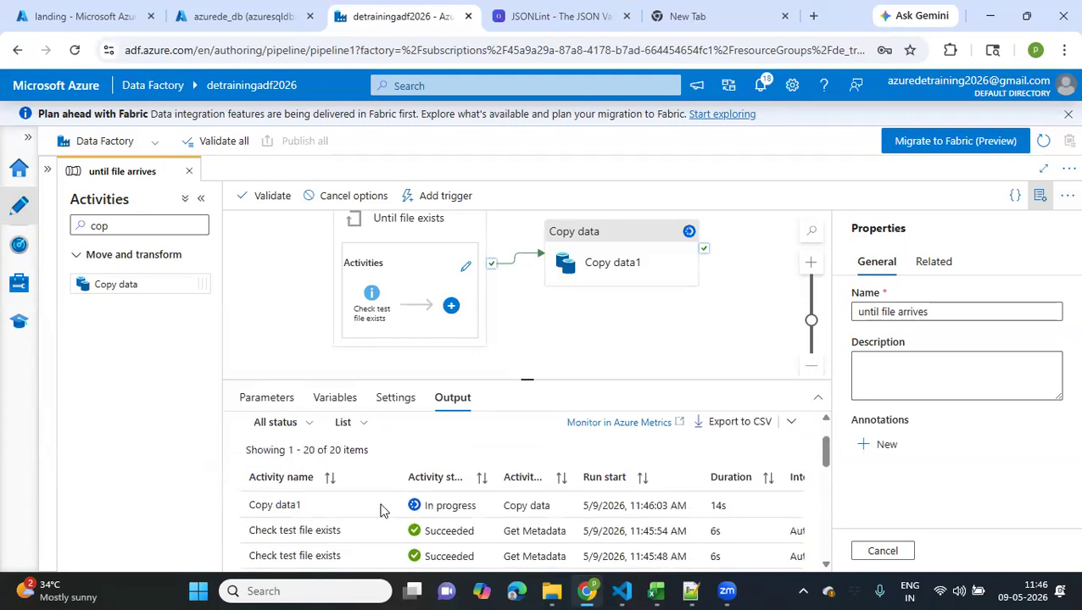
click(385, 515)
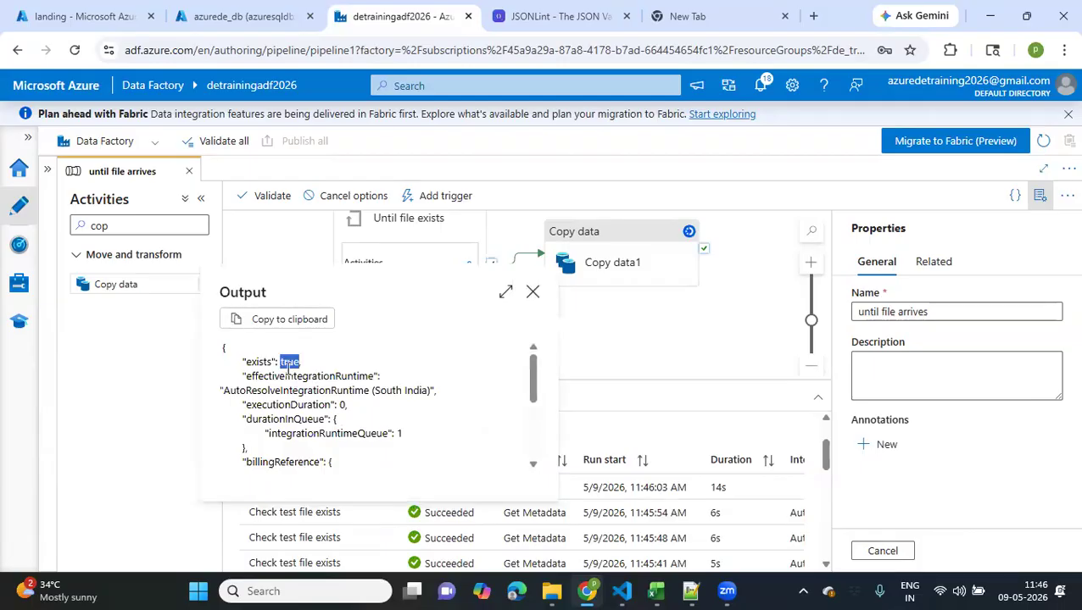
click(525, 288)
click(531, 292)
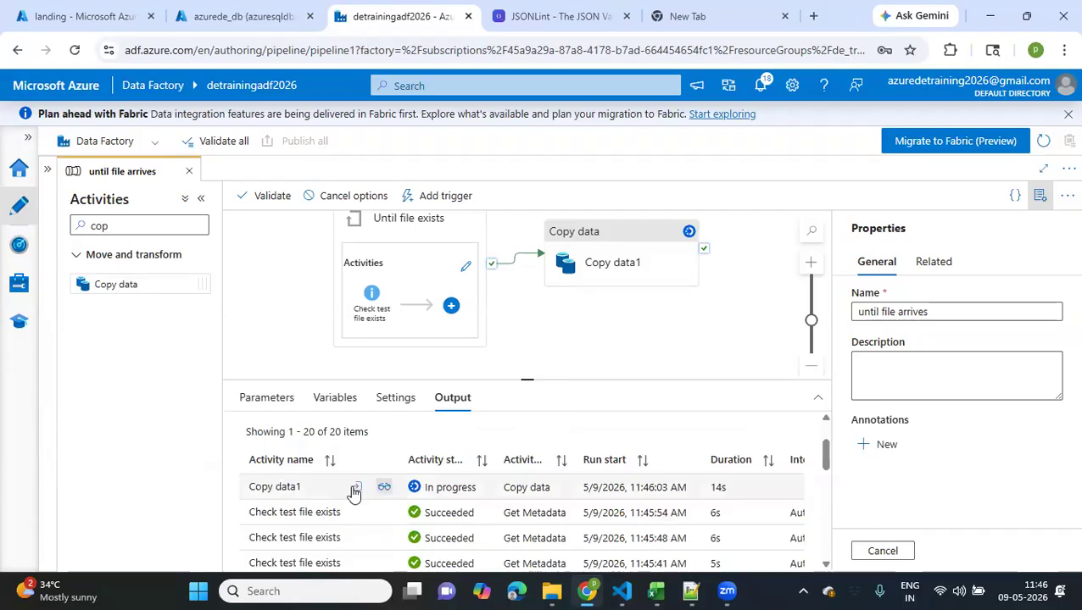
Examine the source, file extension and translator settings in the Copy data1 activity's input
click(355, 489)
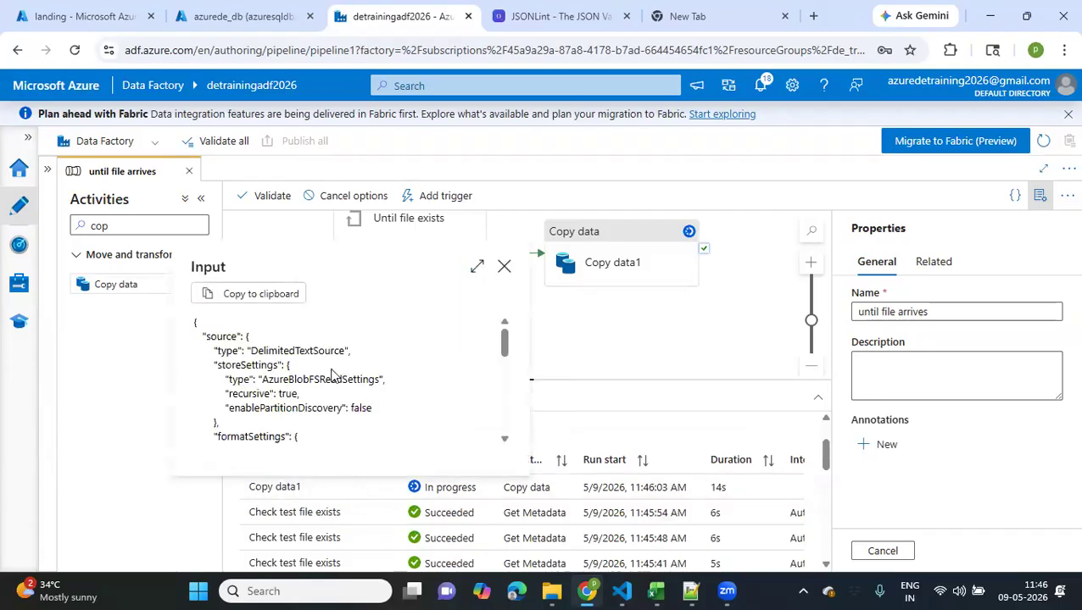
scroll(331, 375, down, 5)
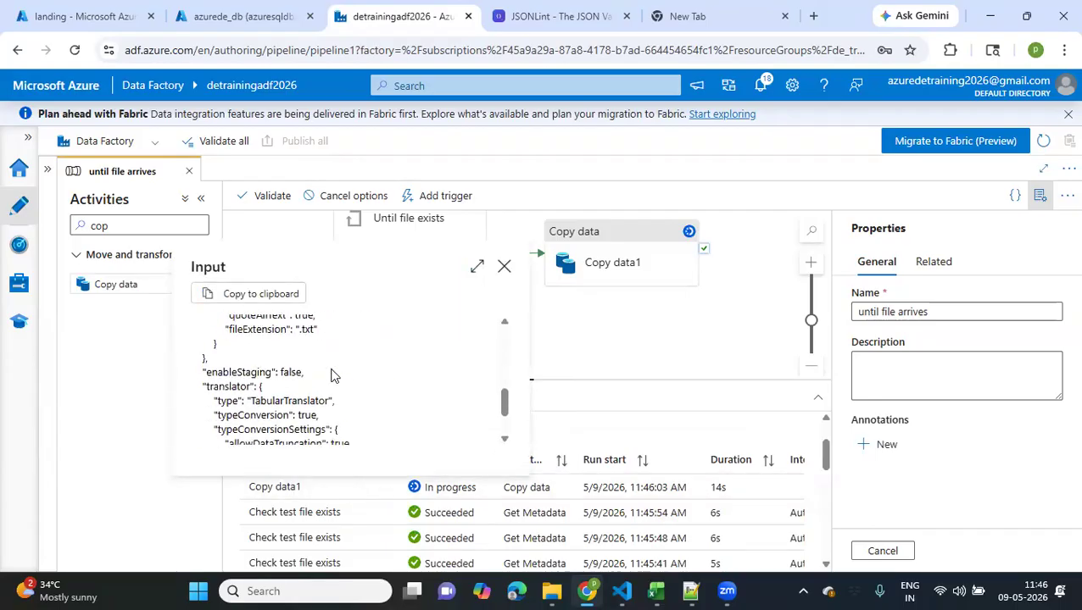
scroll(332, 374, up, 5)
click(505, 269)
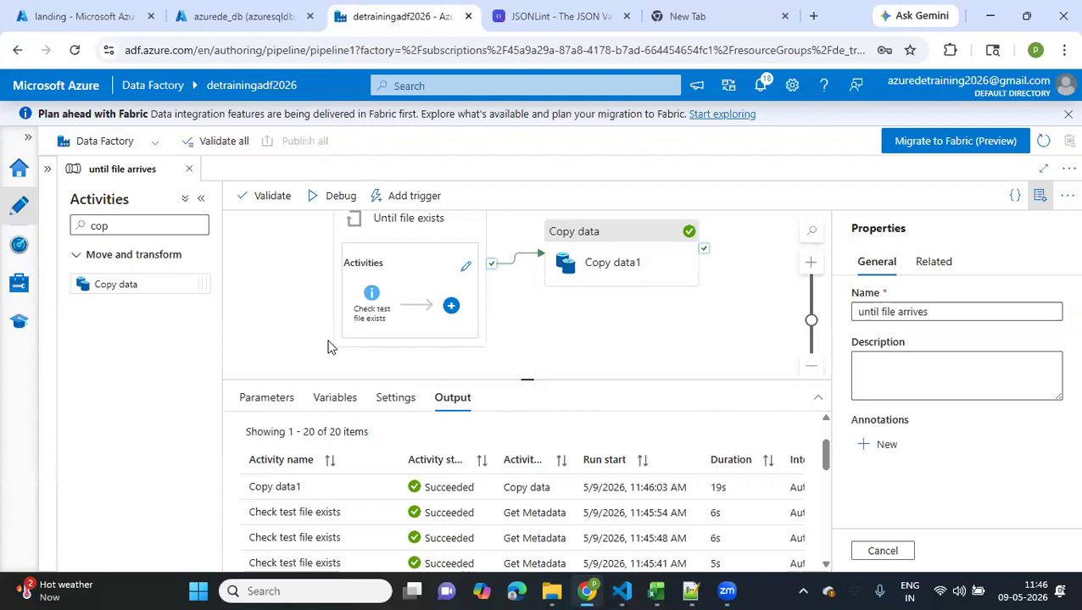
Enlarge the output area, view the Until file exists activity and review the debug run's pipeline and activity statuses
drag(527, 382, 527, 329)
mouse_move(393, 317)
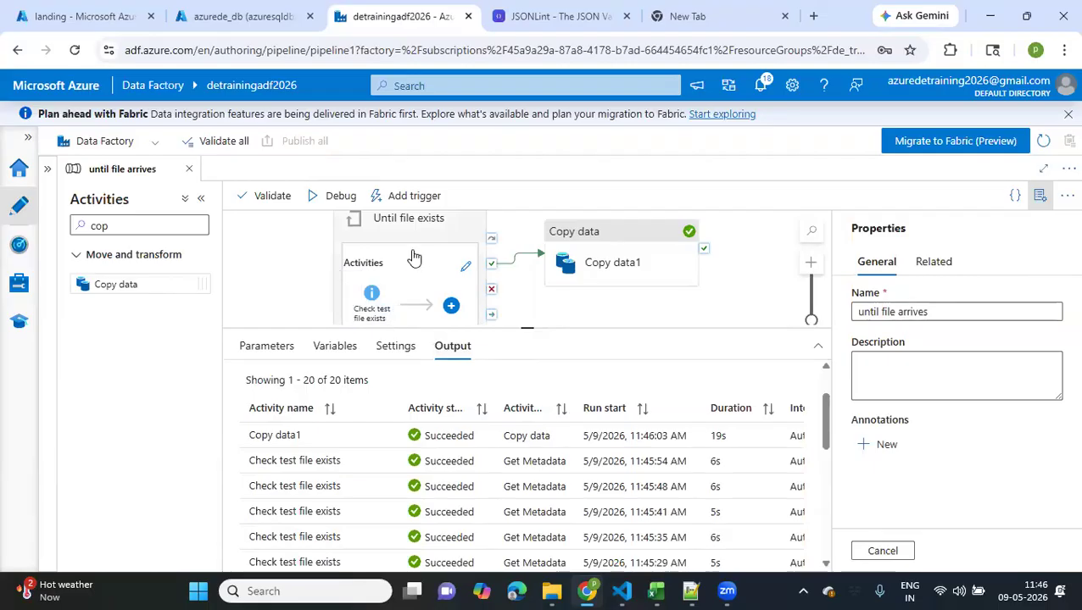
click(379, 246)
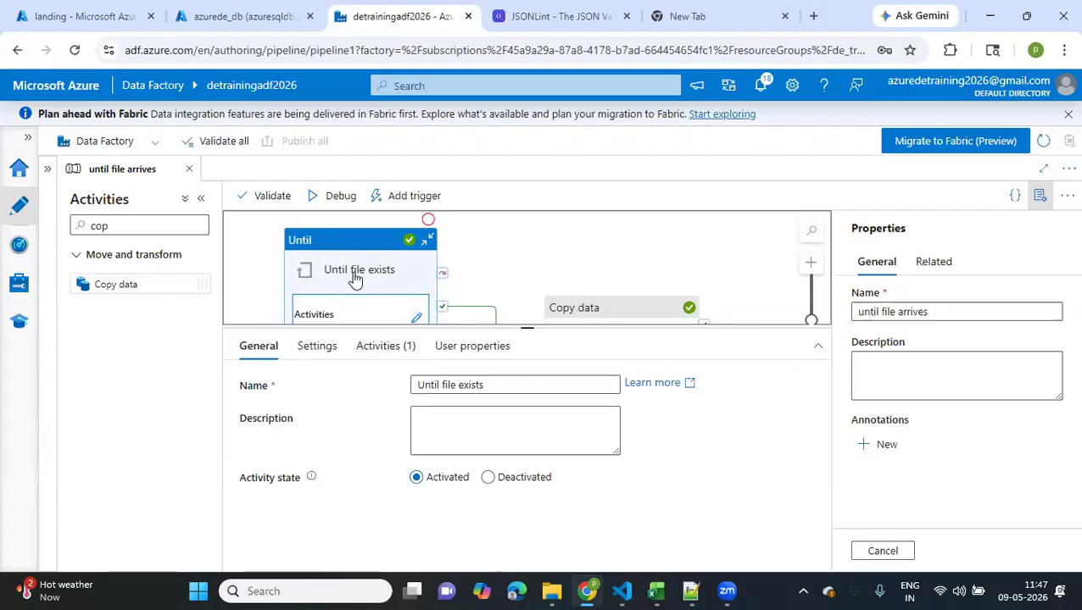
click(486, 266)
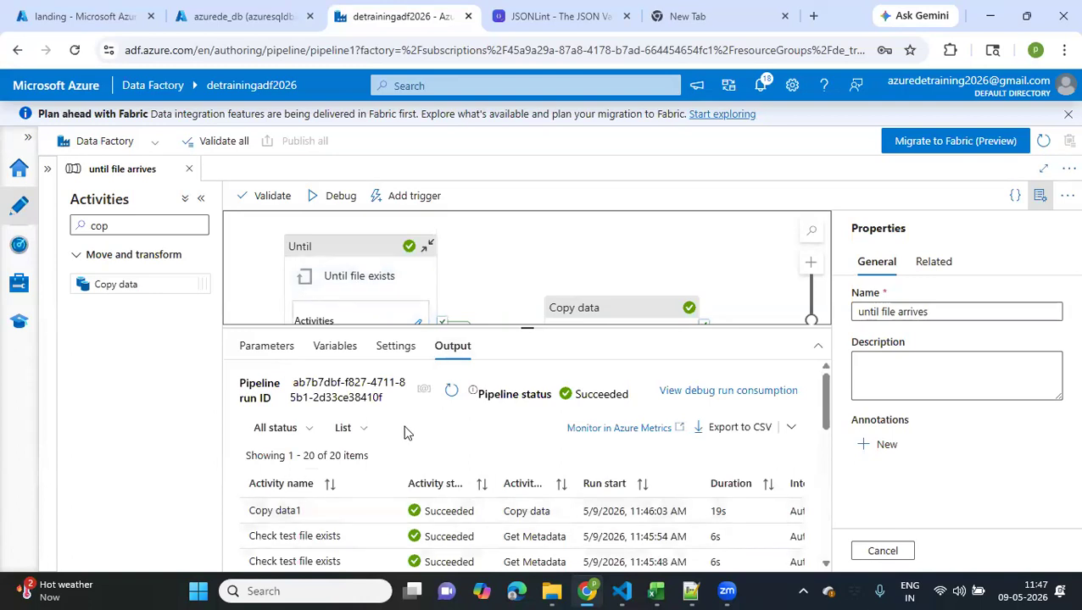
scroll(404, 434, down, 3)
scroll(404, 433, up, 3)
scroll(404, 433, down, 3)
scroll(405, 434, up, 3)
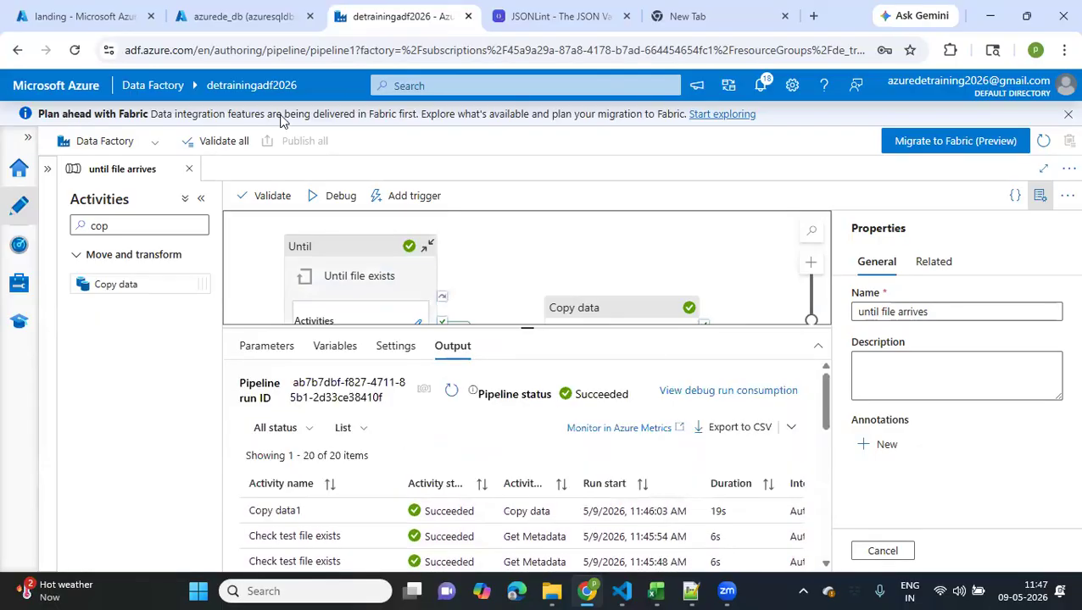
Switch to the storage account and check the 2026 folder of the processed container for the copied testfile.txt
click(239, 16)
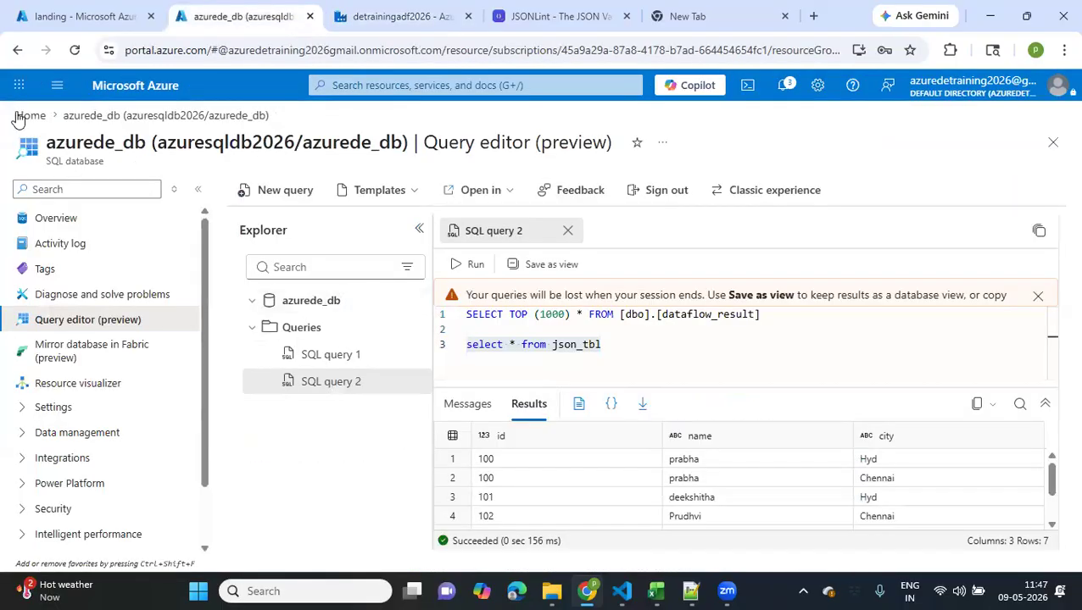
click(61, 7)
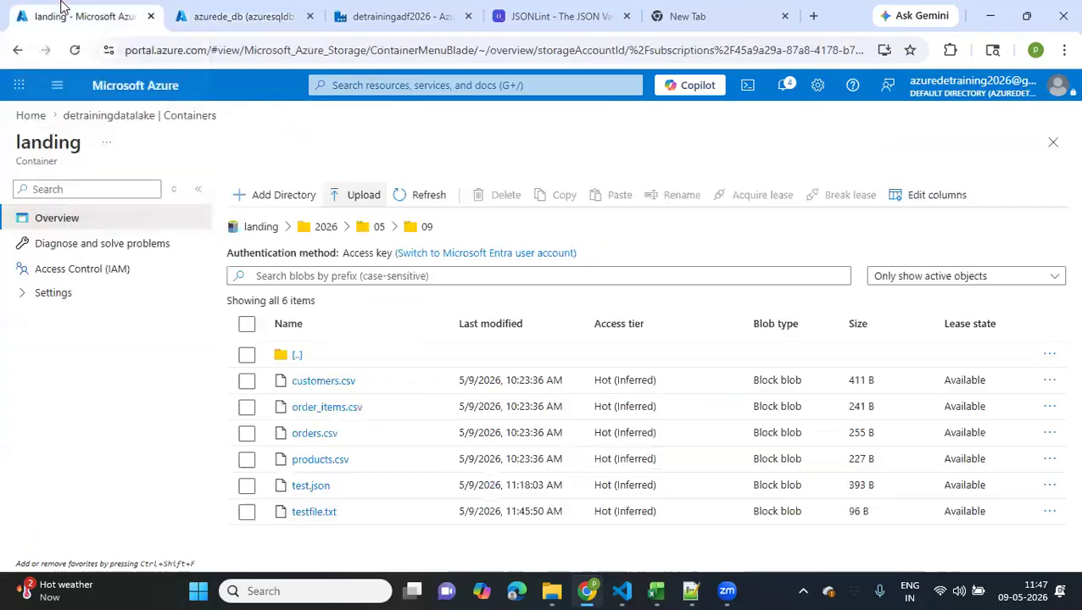
click(120, 116)
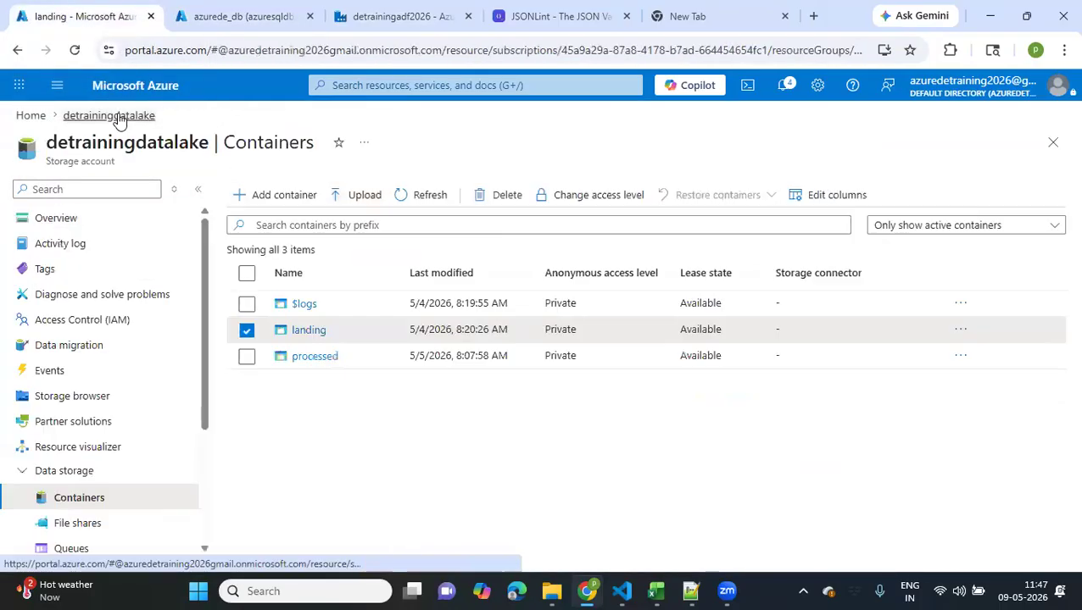
click(315, 356)
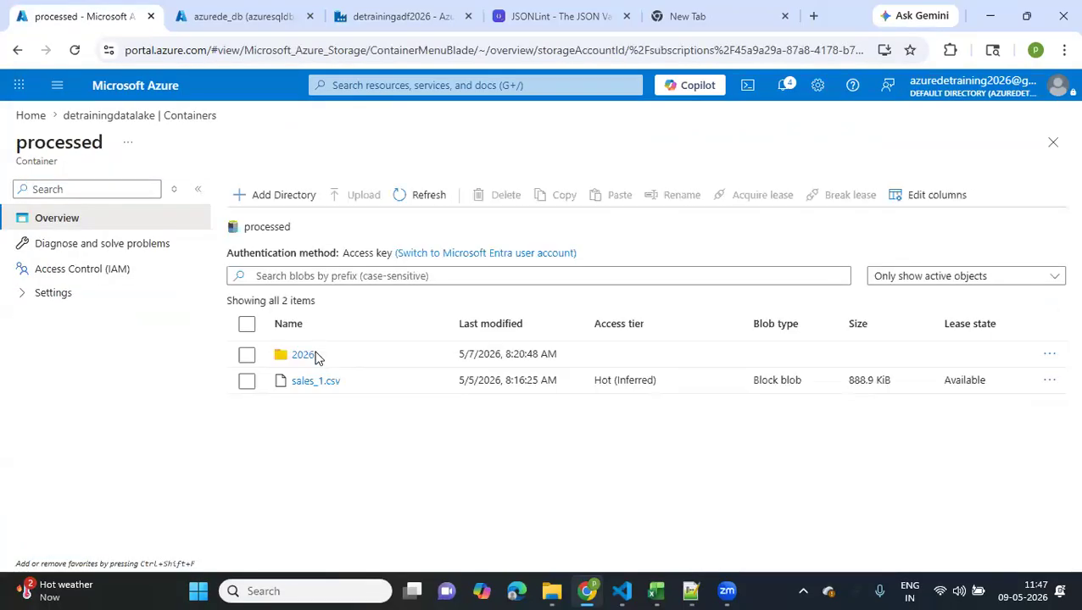
click(307, 356)
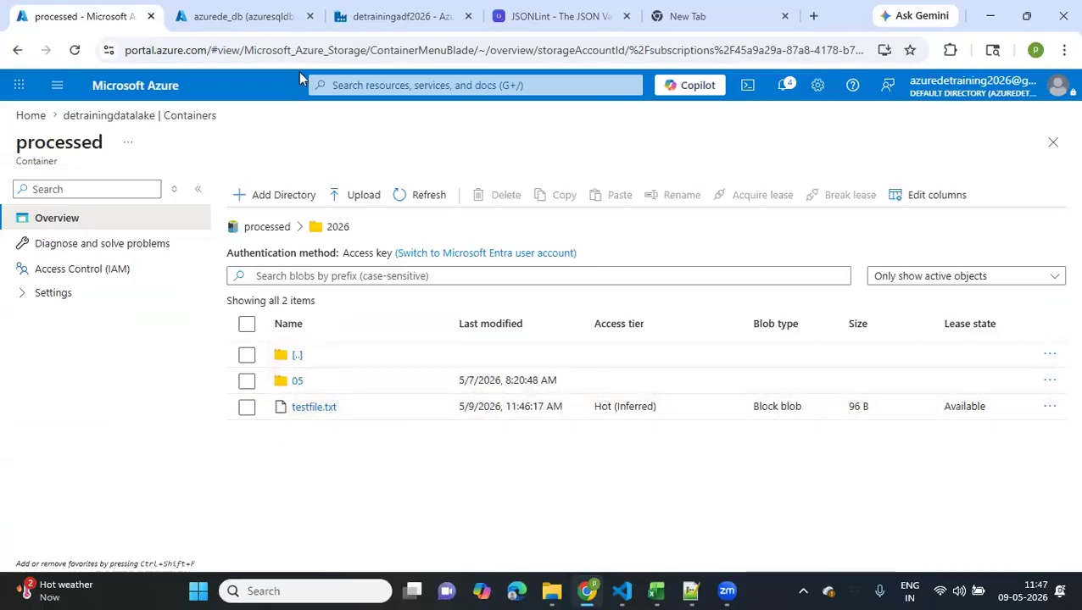
Return to the Data Factory pipeline, add a Fail activity after Copy data1 and connect it to that activity's on-failure path
click(397, 16)
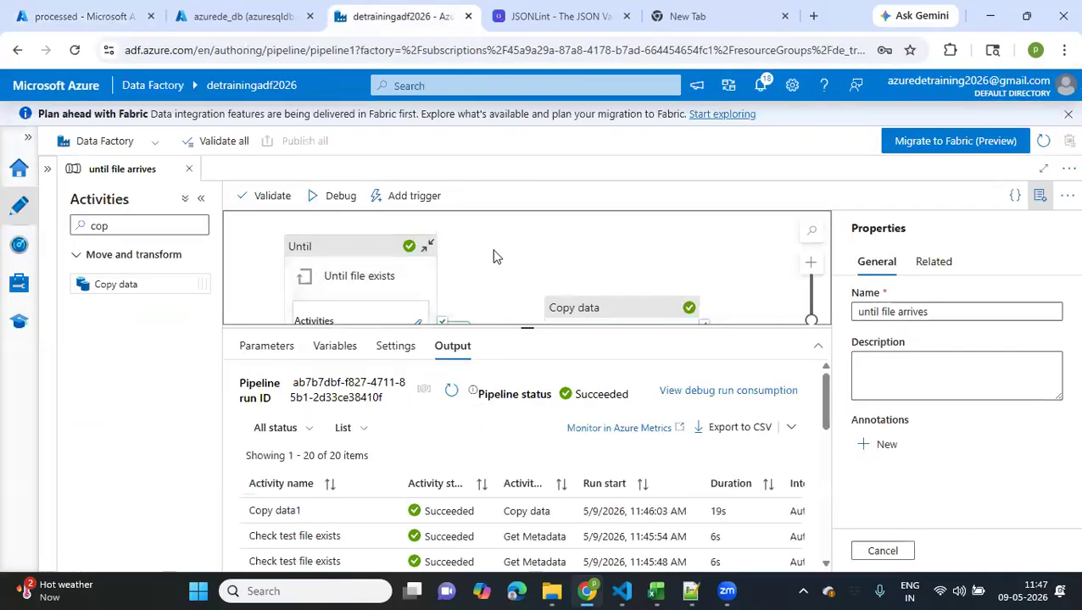
drag(452, 241, 324, 228)
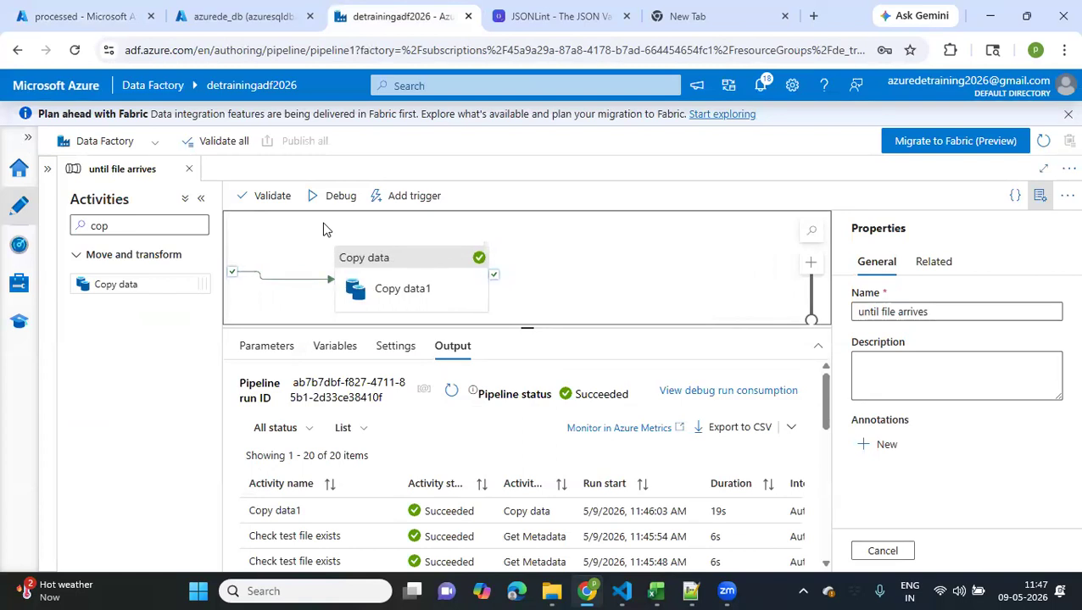
double_click(113, 224)
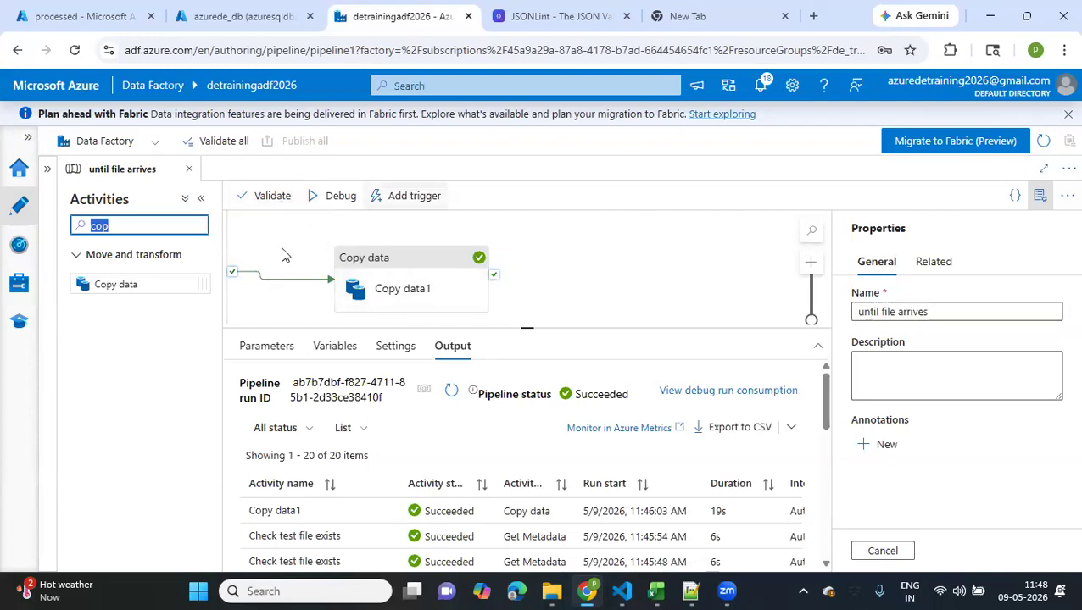
key(BackSpace)
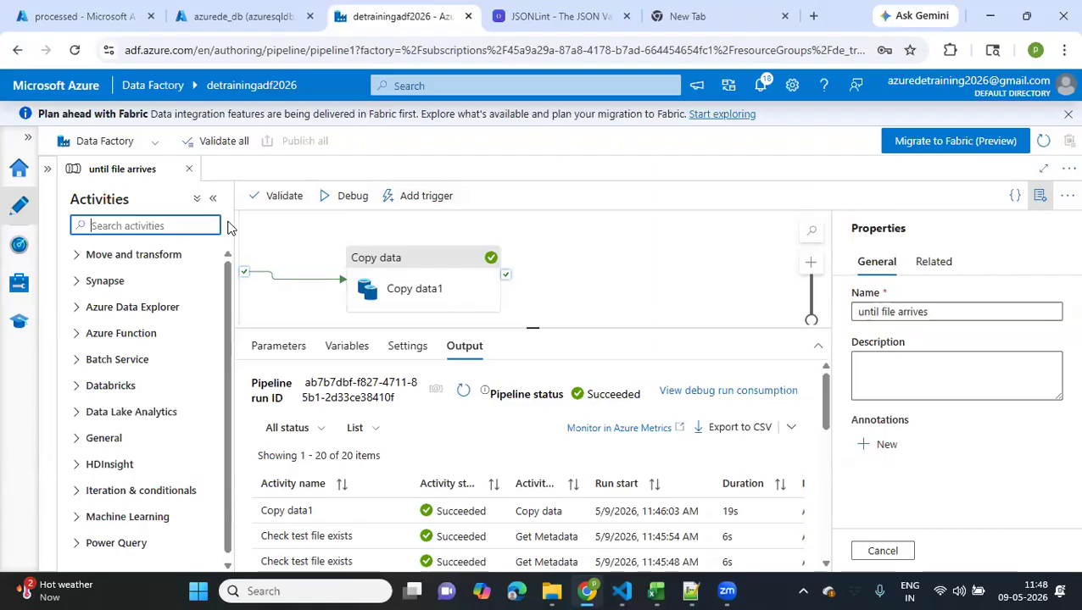
text(fail)
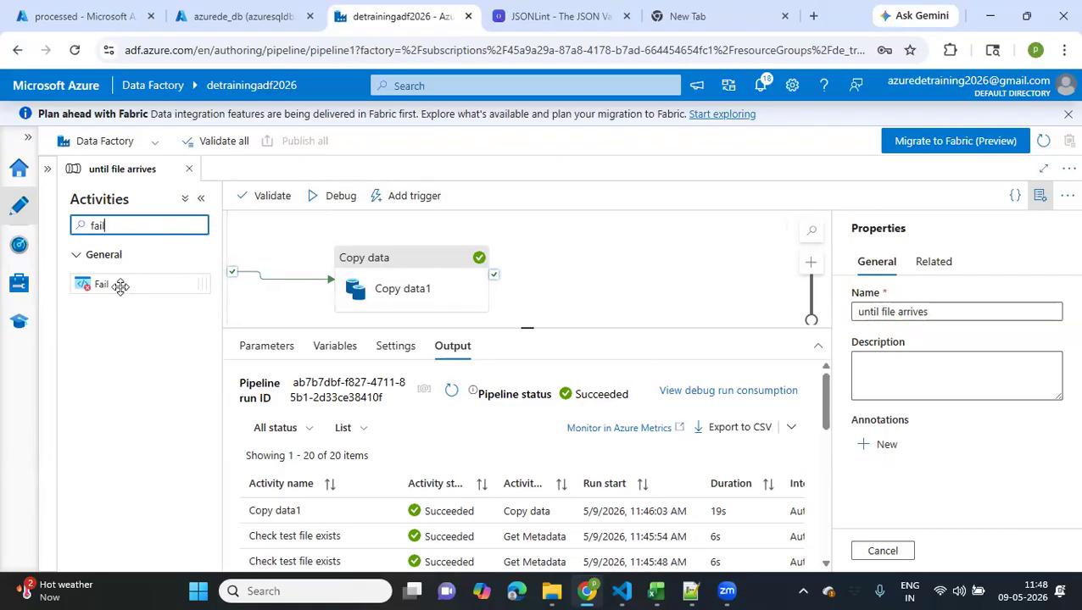
drag(121, 285, 666, 280)
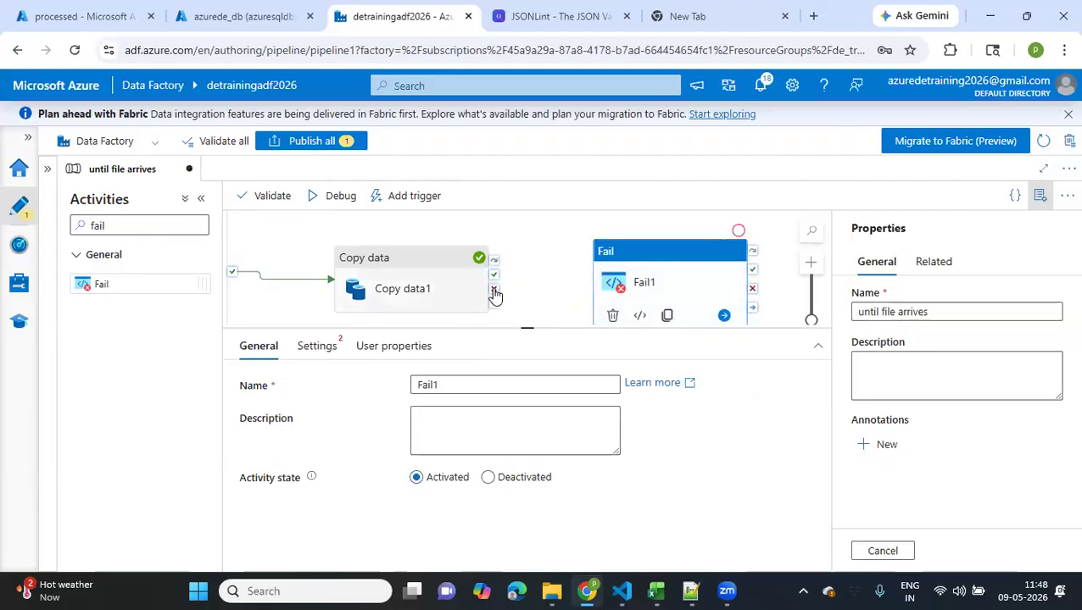
drag(493, 289, 598, 285)
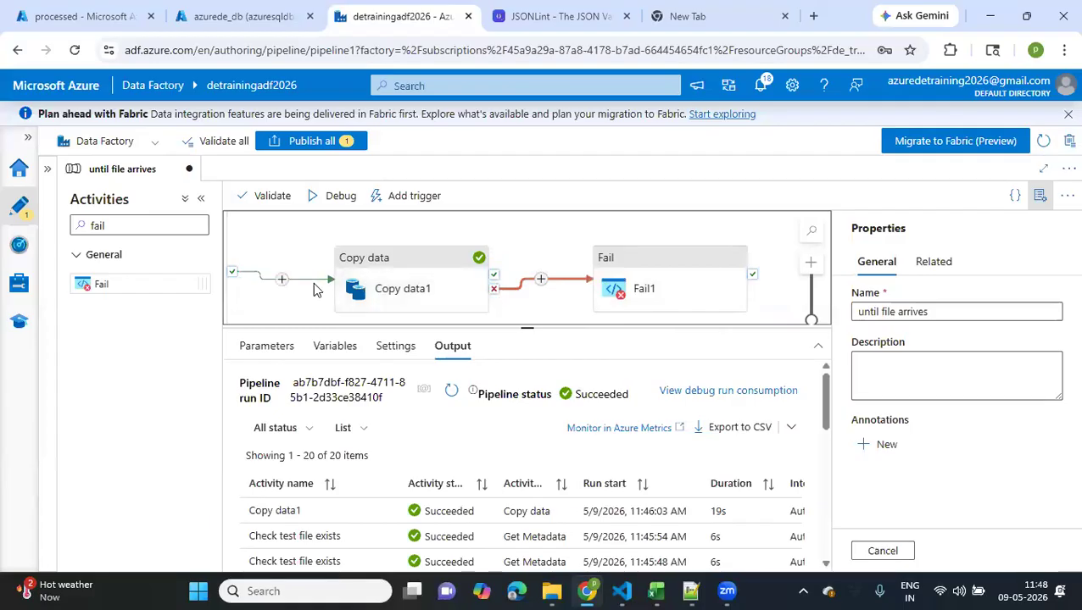
Examine the Until file exists activity's dependency outputs and the paths linking it to Copy data1 and the Fail activity
scroll(313, 288, left, 2)
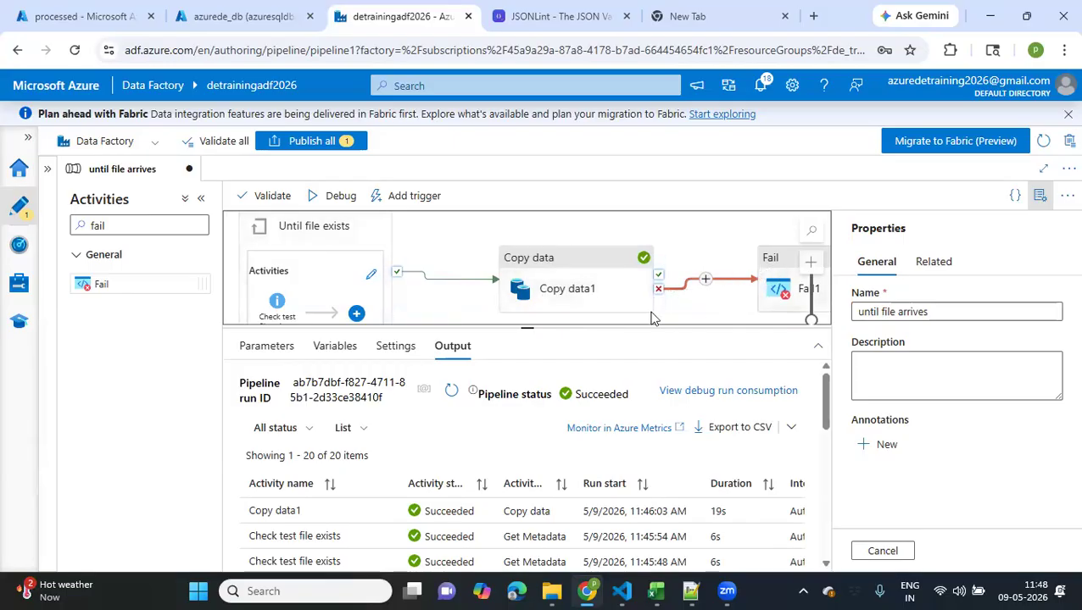
scroll(405, 273, down, 1)
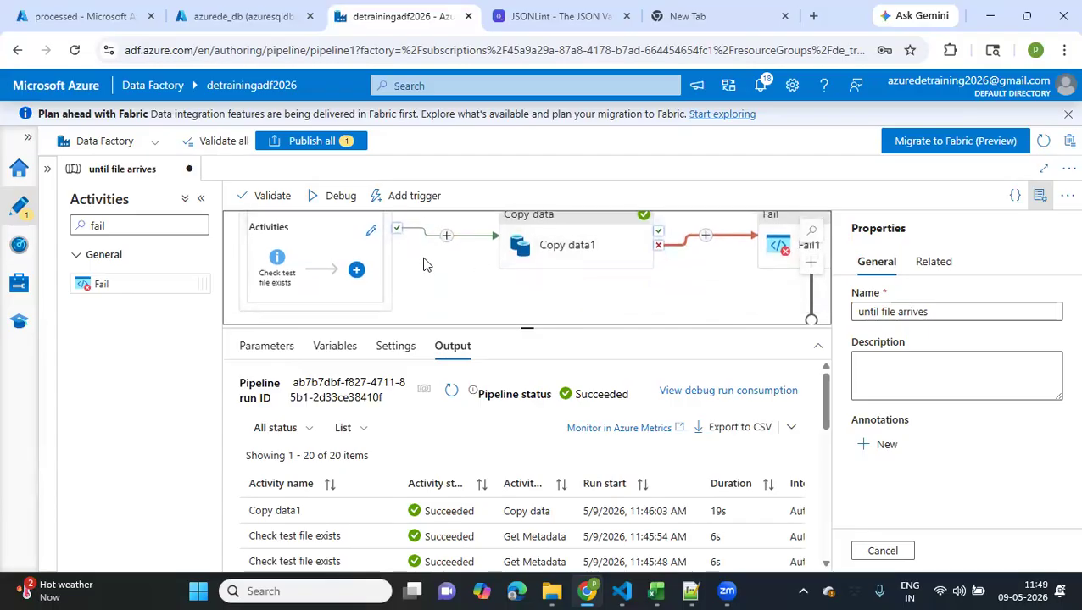
scroll(420, 266, up, 1)
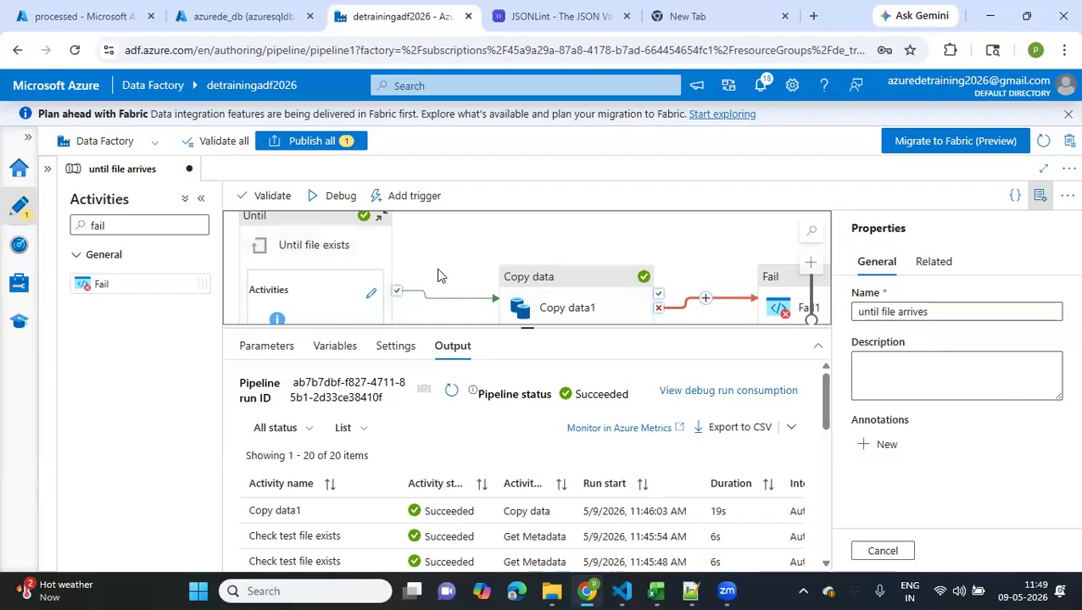
scroll(438, 276, down, 2)
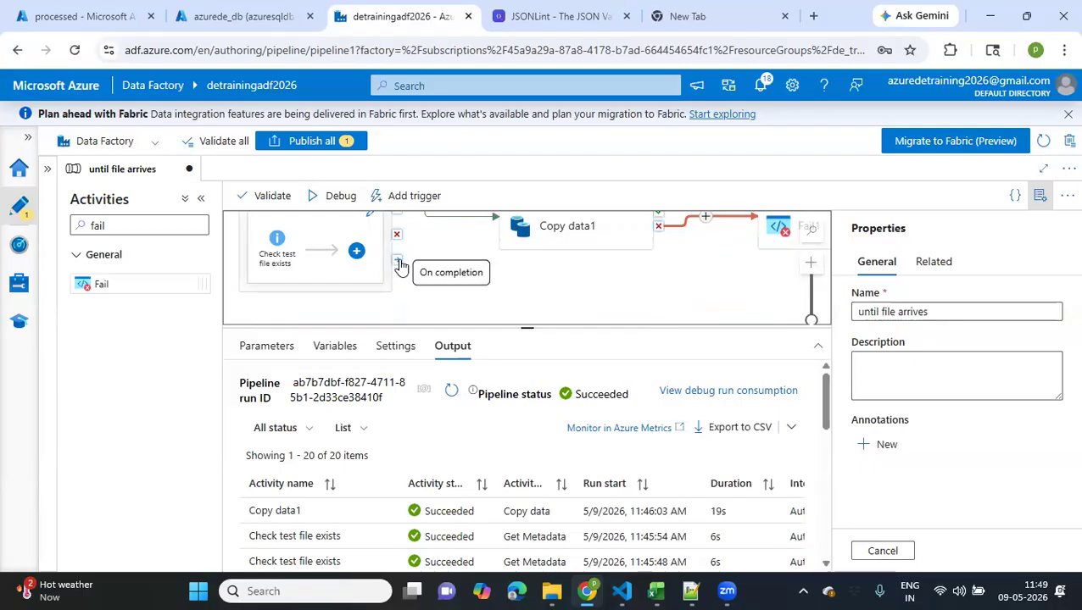
scroll(439, 282, up, 1)
scroll(440, 283, down, 4)
scroll(350, 245, up, 3)
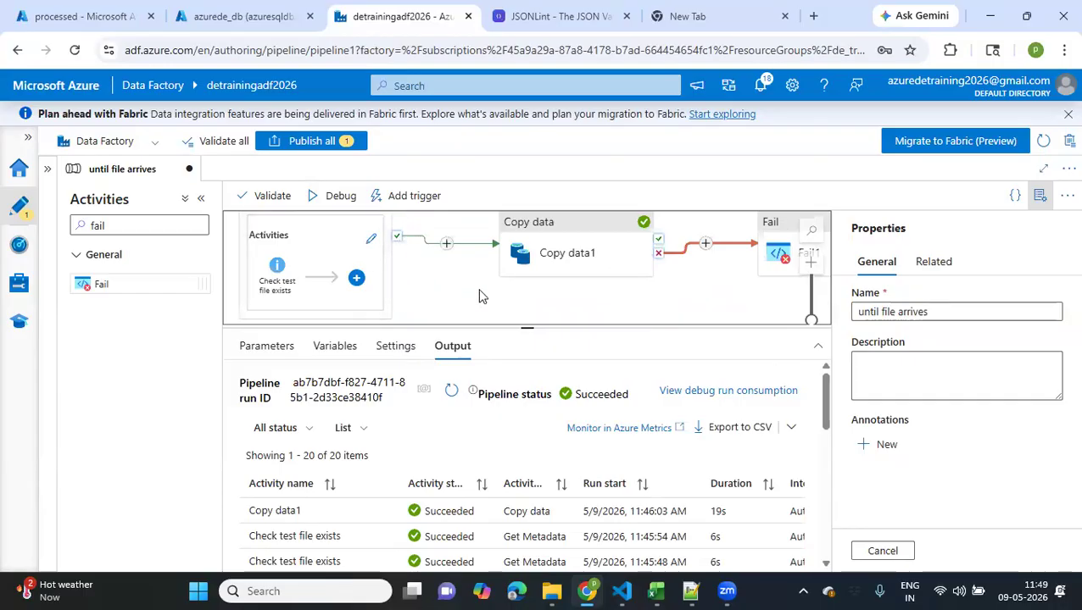
Rename the Fail activity to "Fail Copy" and open its fail message and error code settings
scroll(479, 296, right, 5)
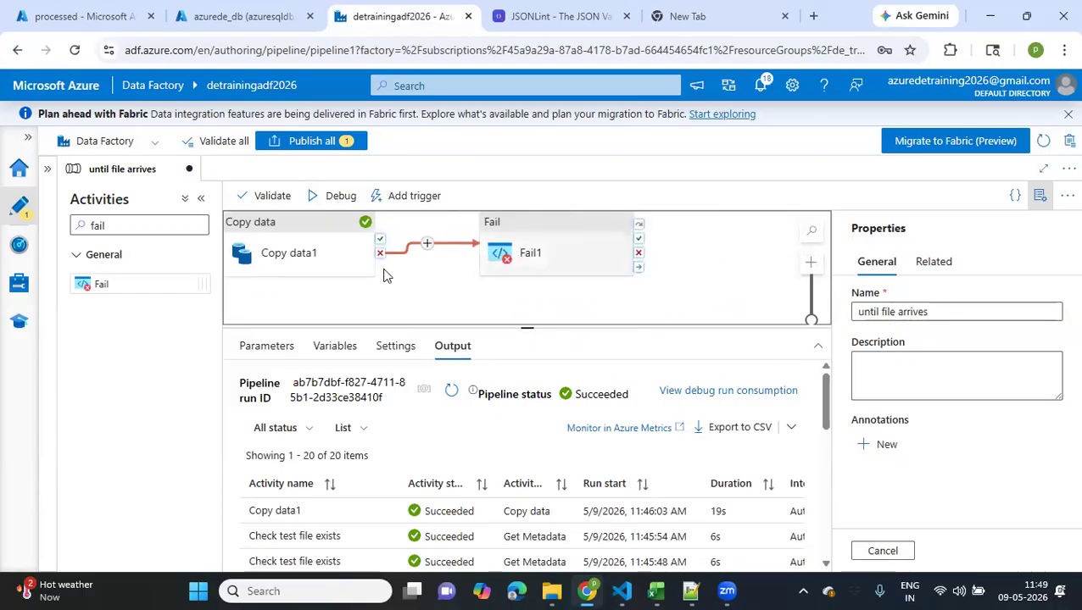
click(547, 261)
click(459, 385)
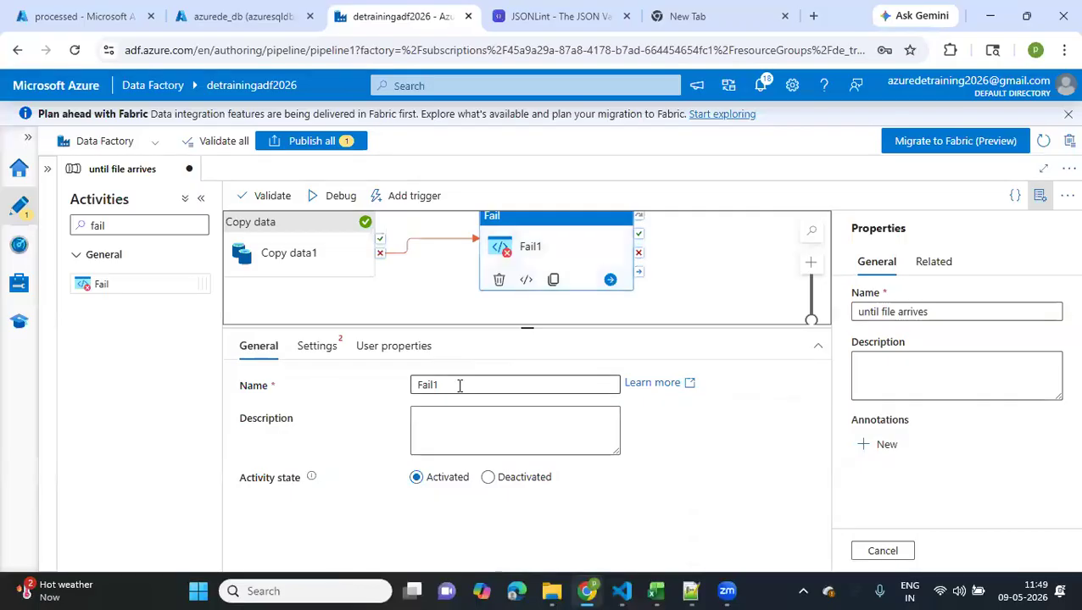
key(BackSpace)
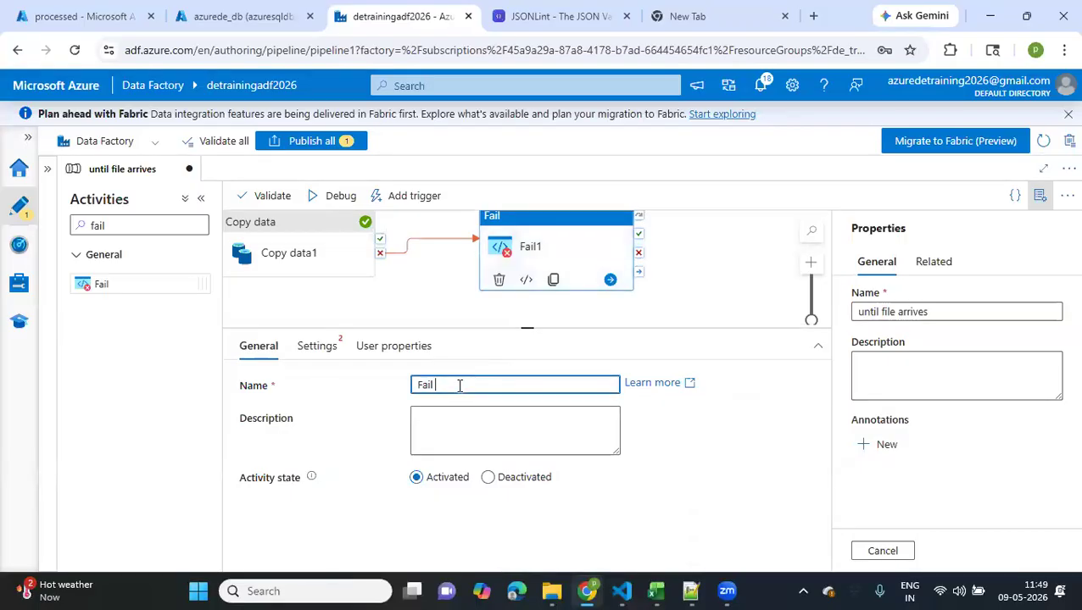
text(Copy)
click(316, 347)
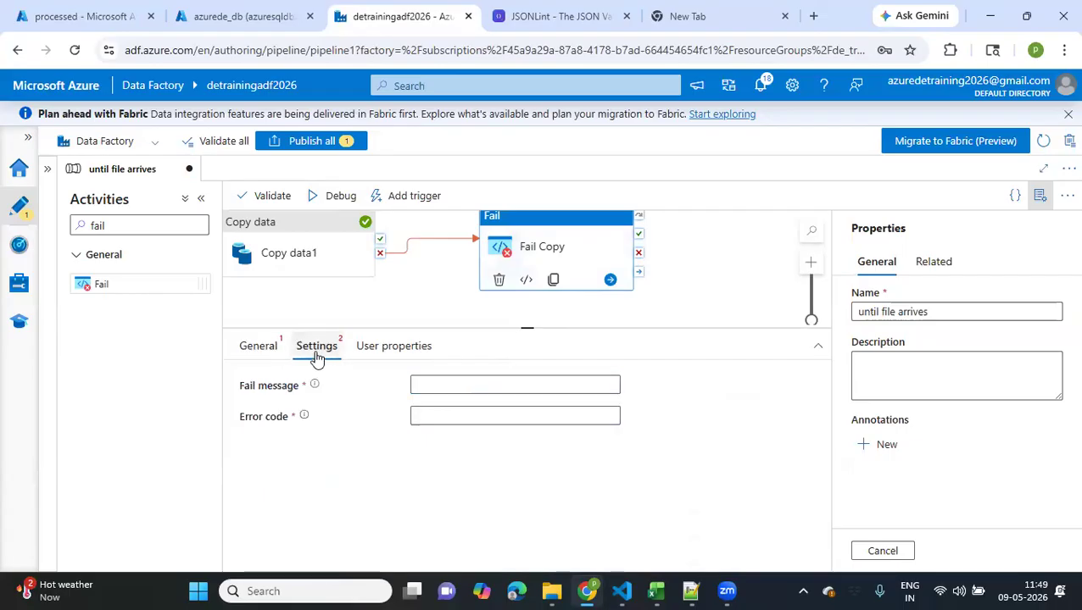
click(463, 389)
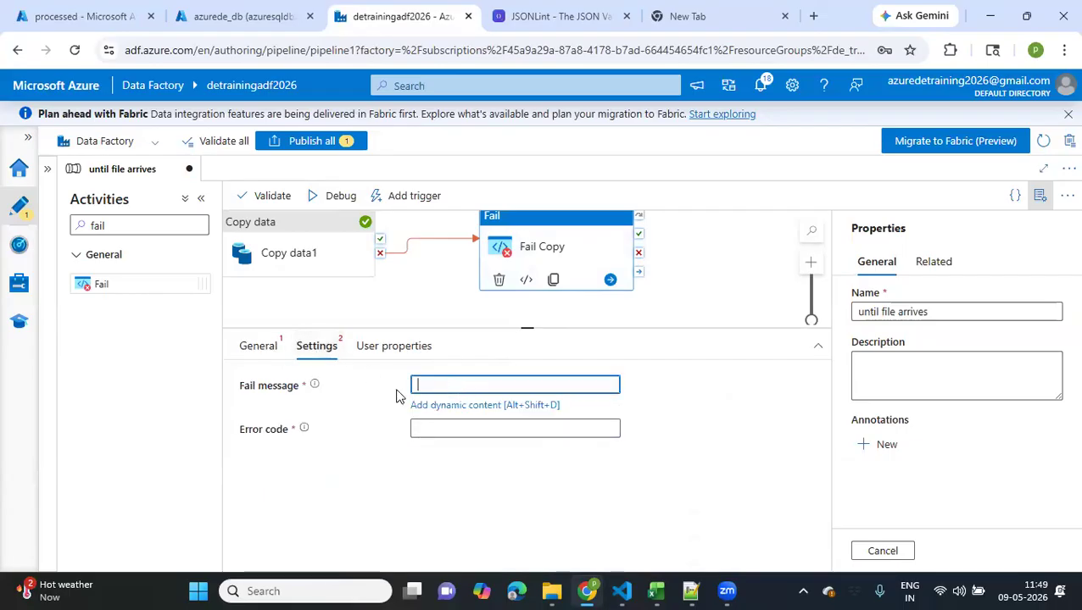
mouse_move(315, 389)
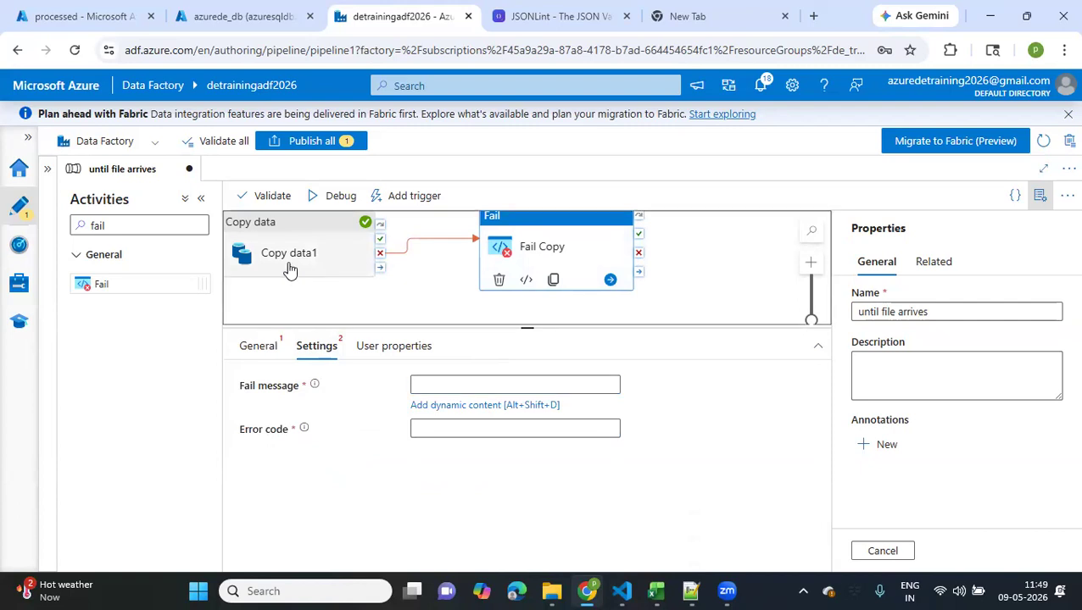
Set the folder value of Copy data1's sink dataset to 2026/09
click(290, 269)
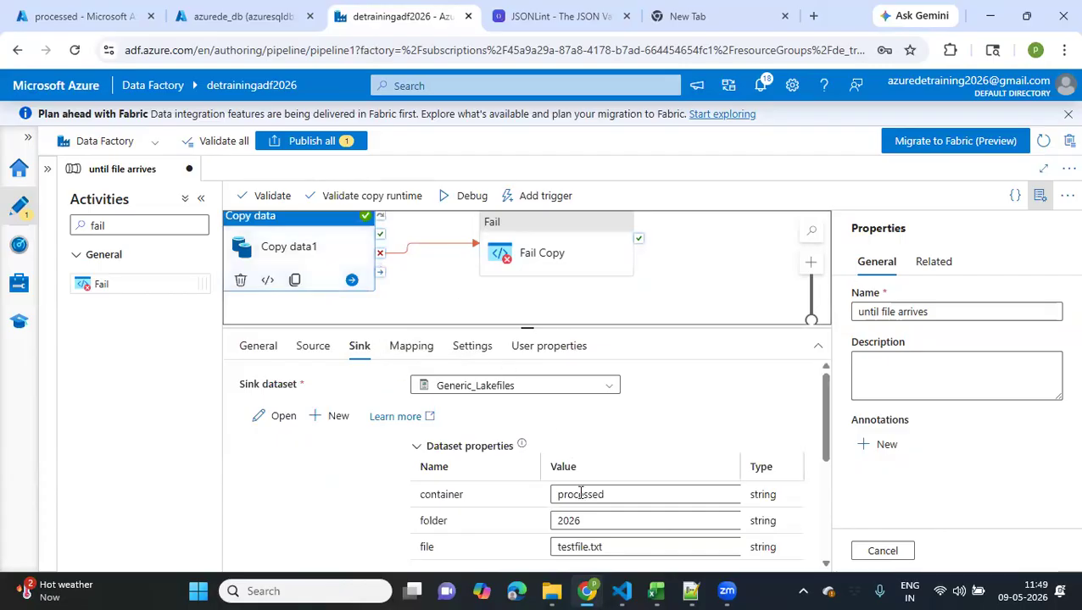
click(599, 523)
text(2026/p)
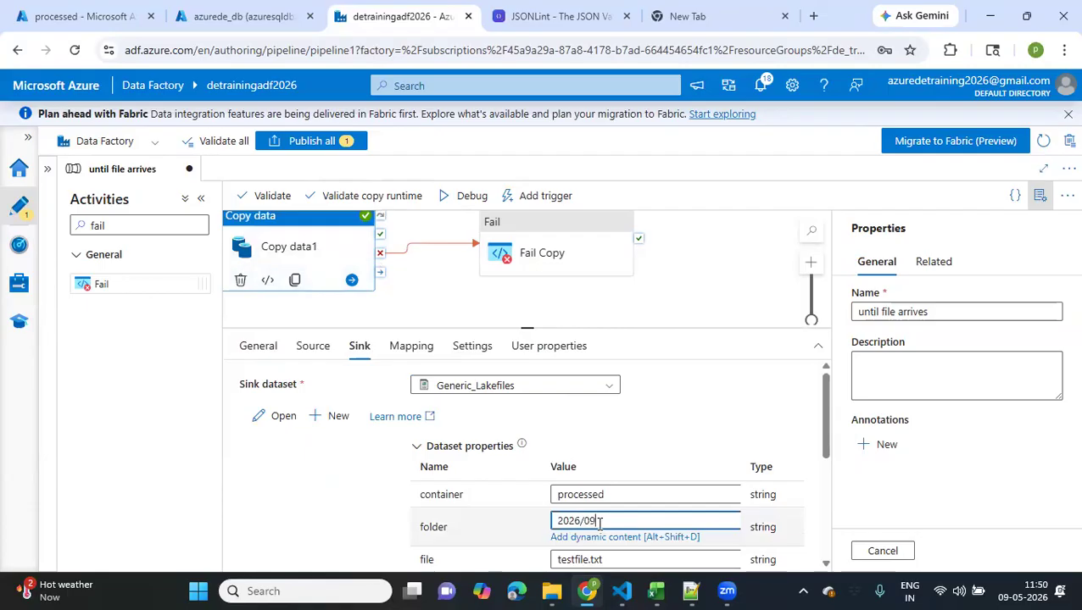
key(ctrl+a)
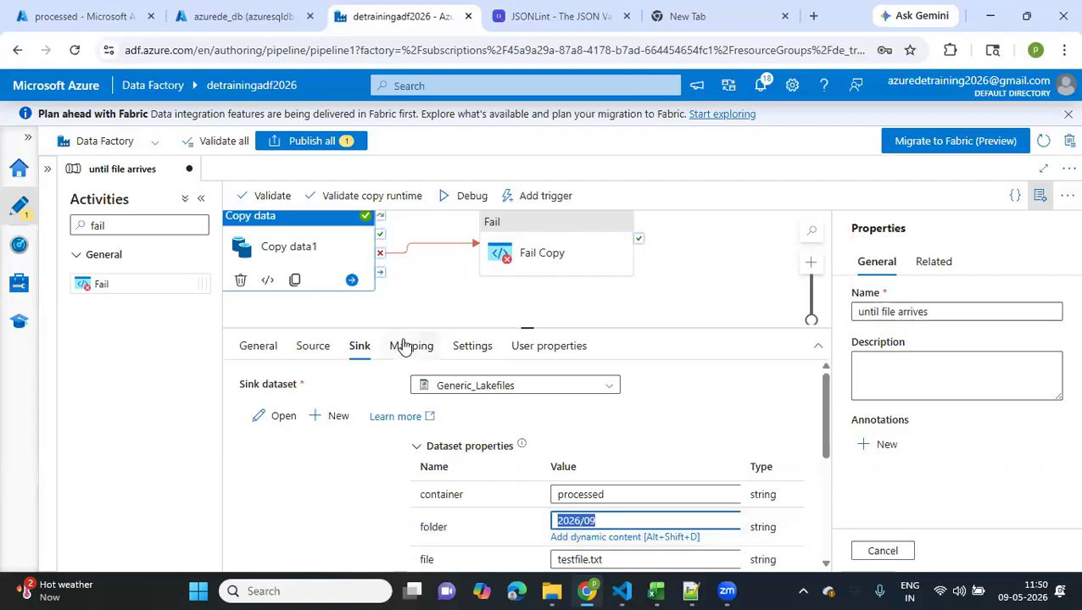
Give the Fail Copy activity the fail message "Traget folder is not existing" and the error code 100
click(509, 260)
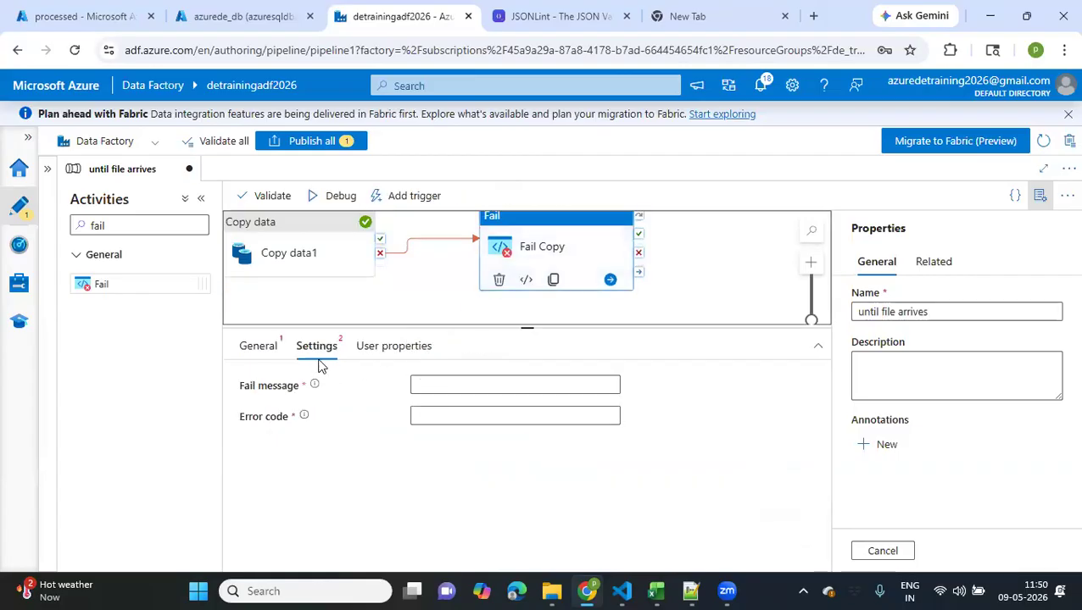
click(457, 388)
text(Traget folder is not existing)
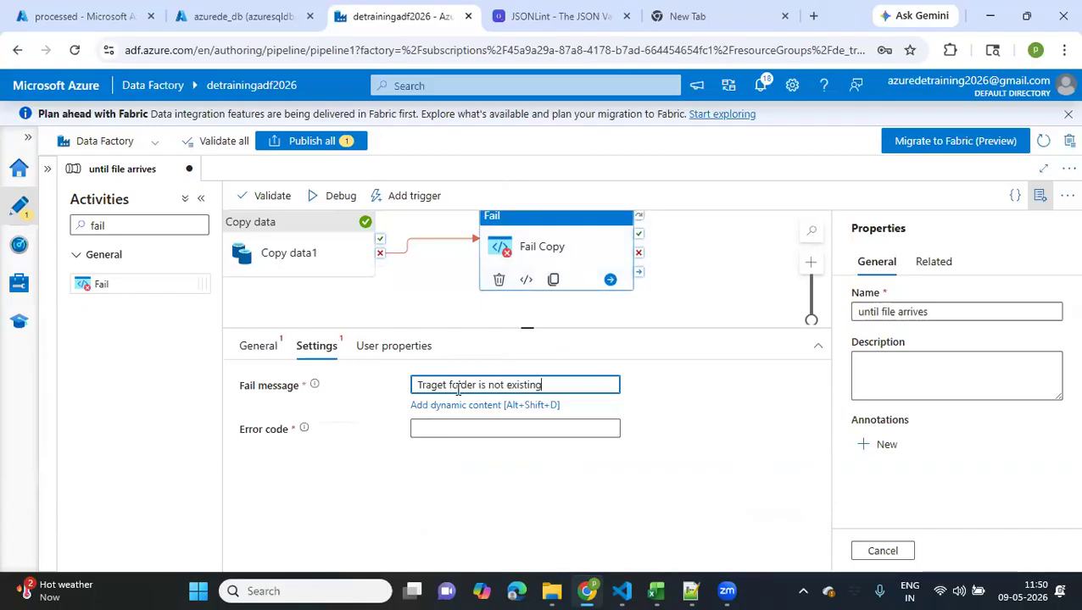
click(438, 423)
text(100)
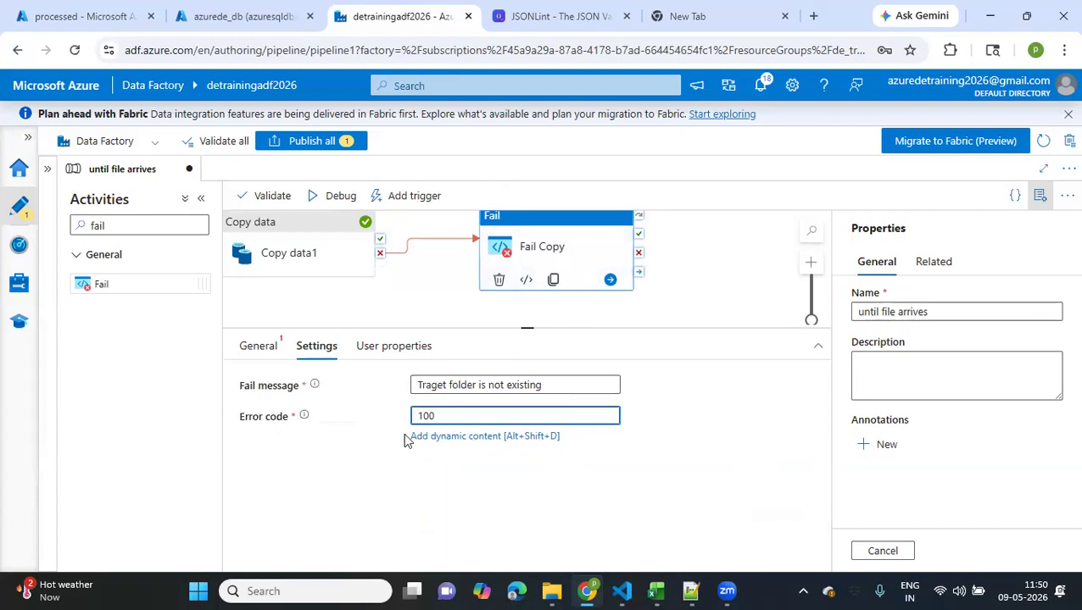
double_click(440, 416)
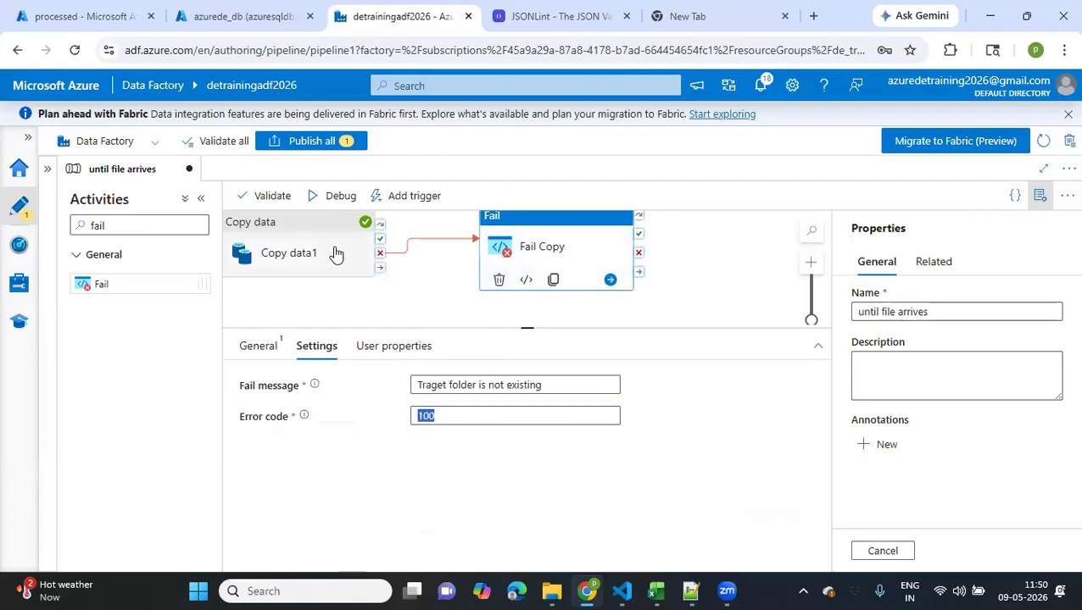
Run the until file arrives pipeline in debug mode and refresh its run status until Copy data1 finishes
click(337, 197)
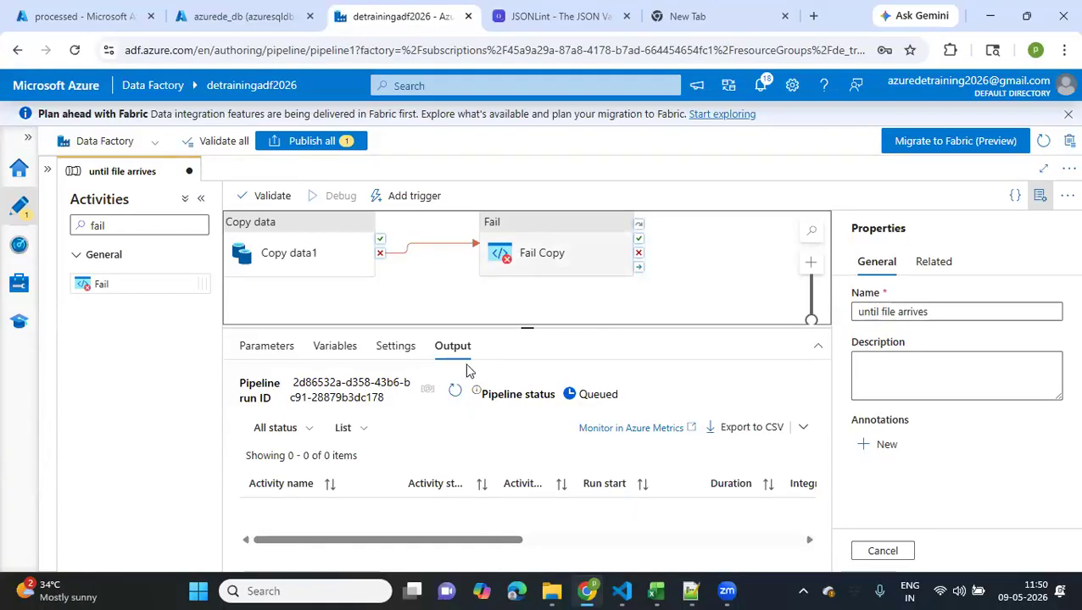
click(455, 390)
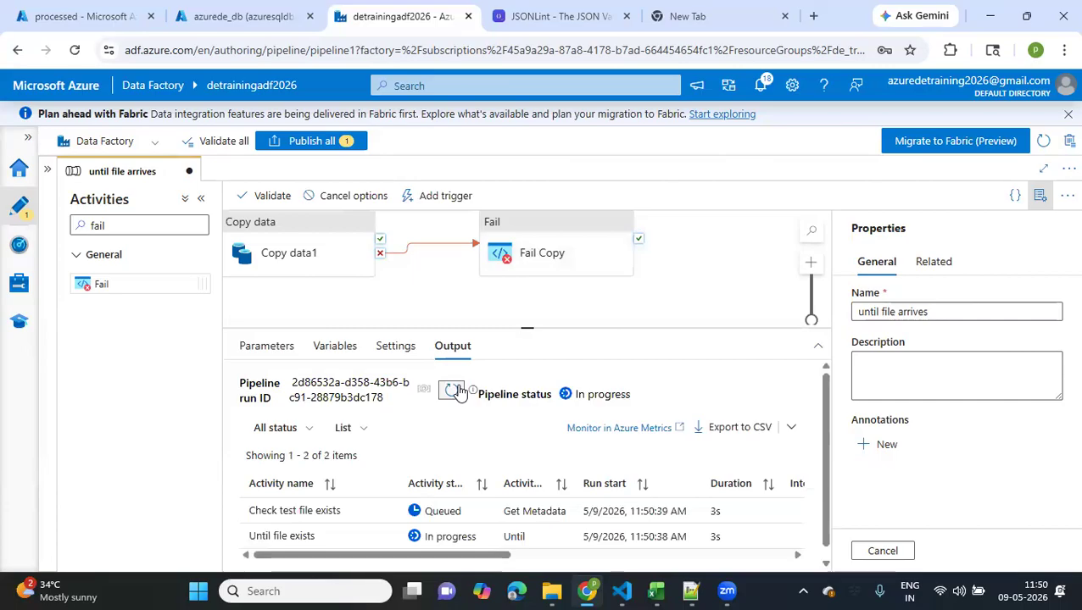
click(454, 390)
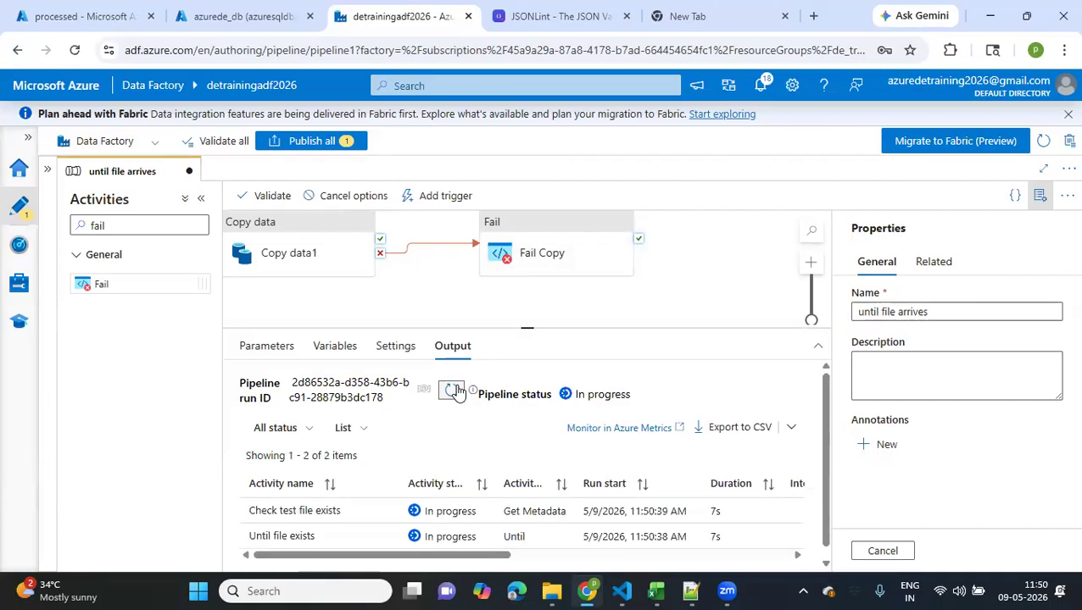
click(455, 390)
click(452, 391)
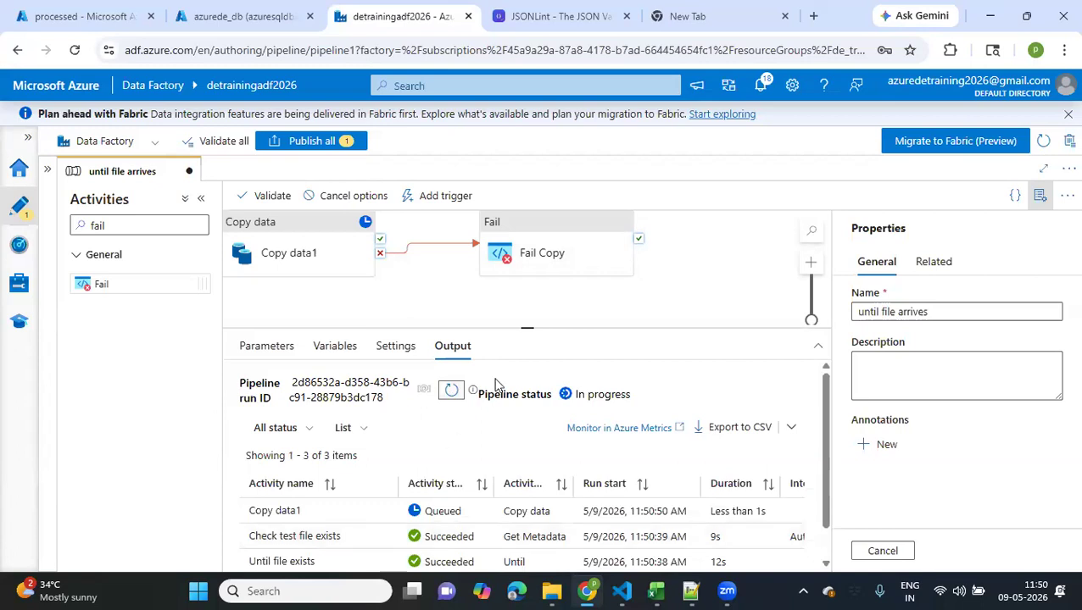
click(450, 393)
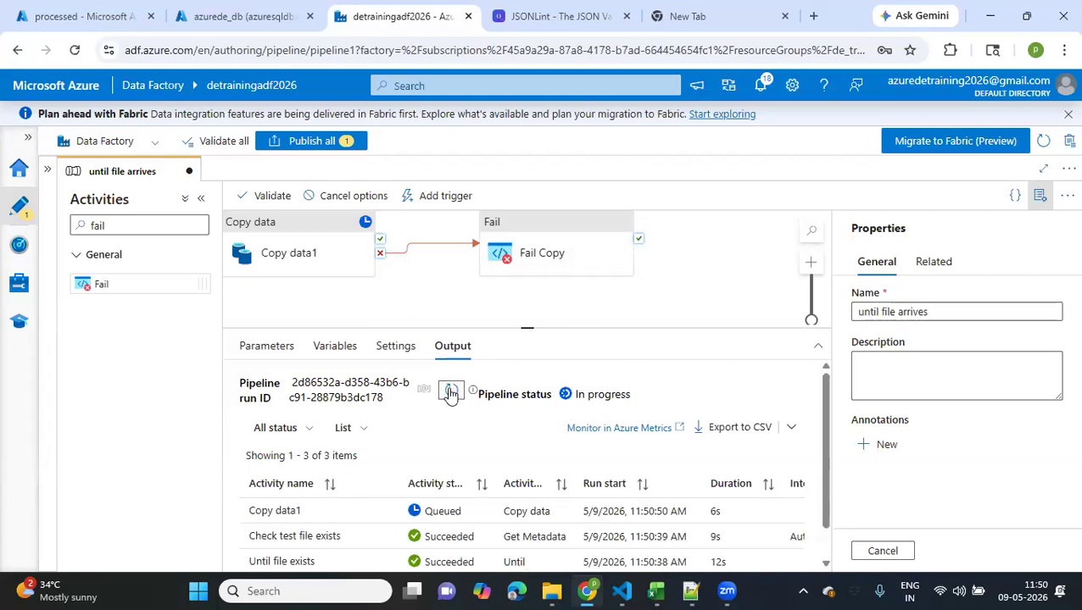
click(450, 392)
click(450, 393)
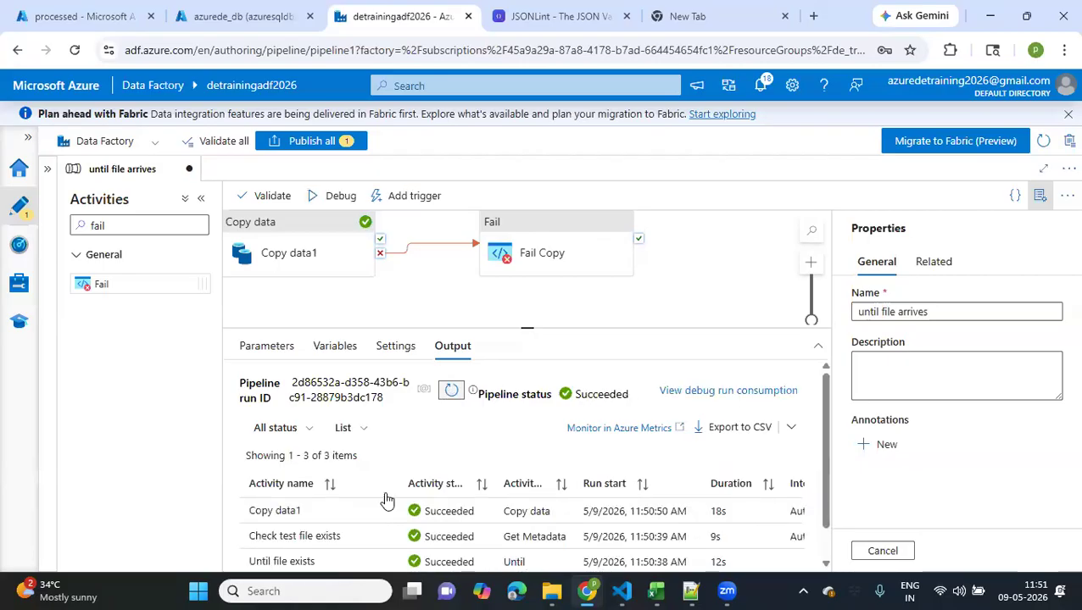
Review Copy data1's run output and check the refreshed 2026 folder of the processed container for the copied folder
click(358, 511)
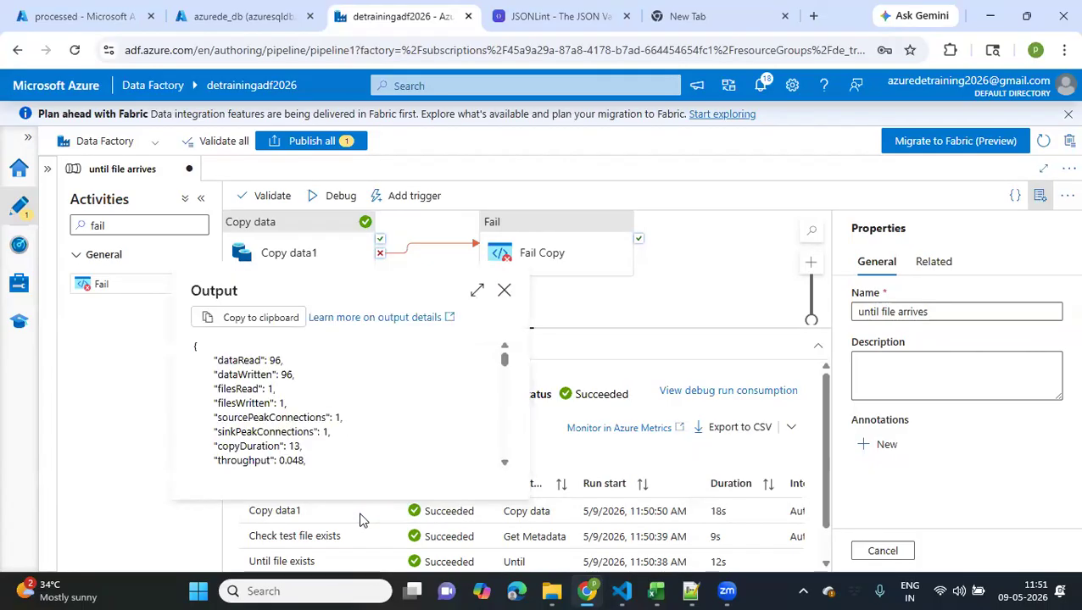
click(85, 16)
click(410, 201)
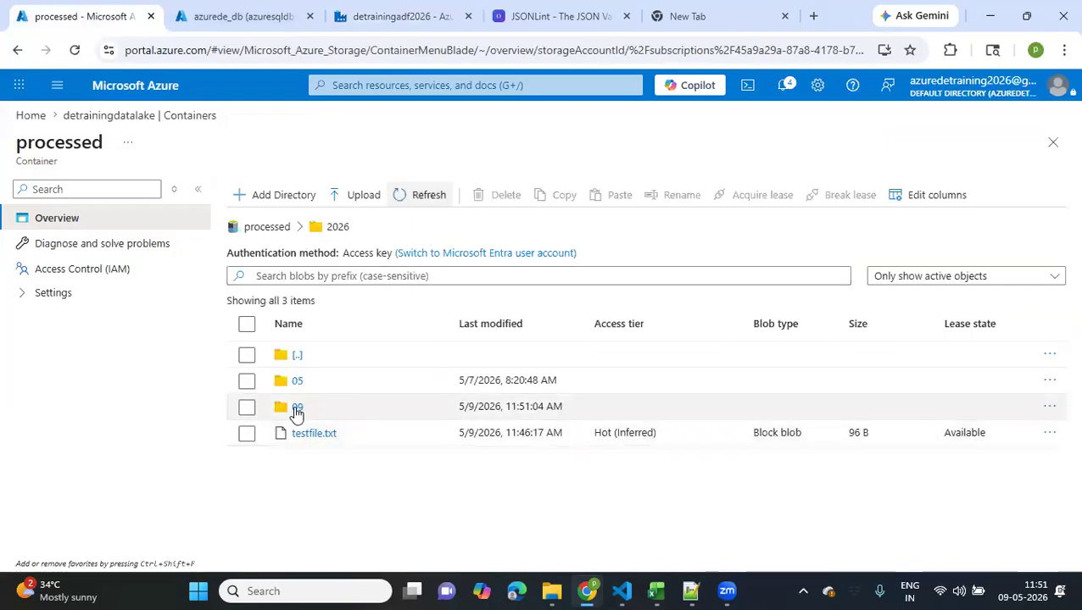
click(247, 29)
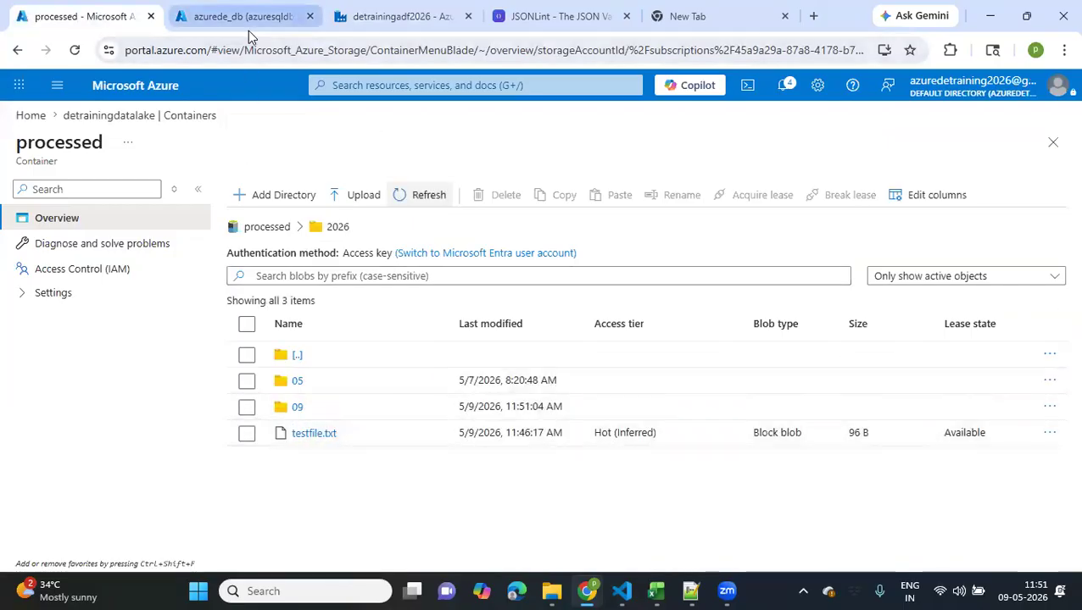
click(339, 29)
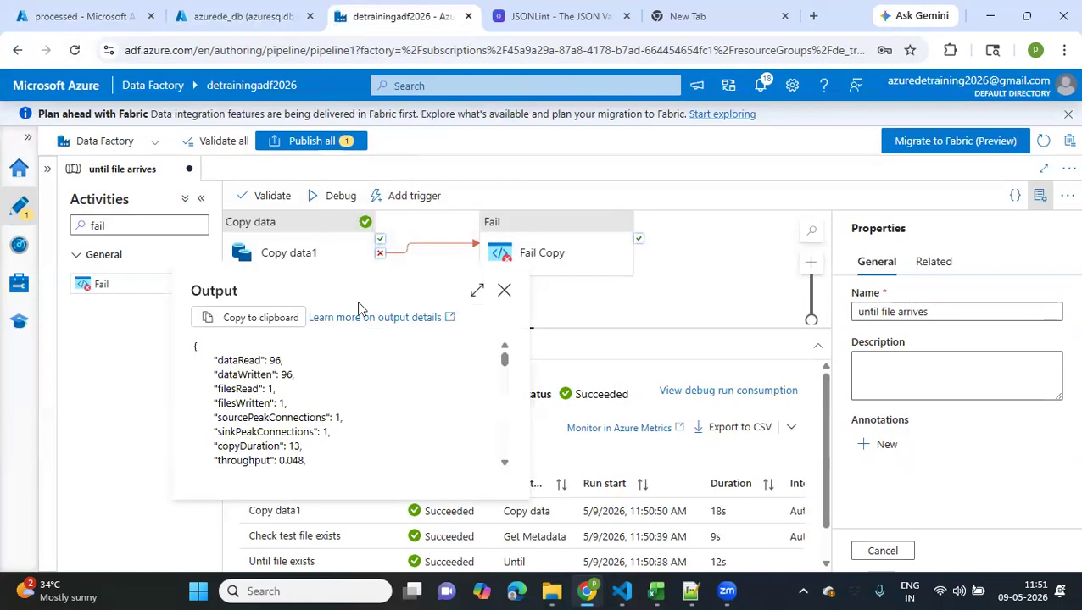
click(504, 291)
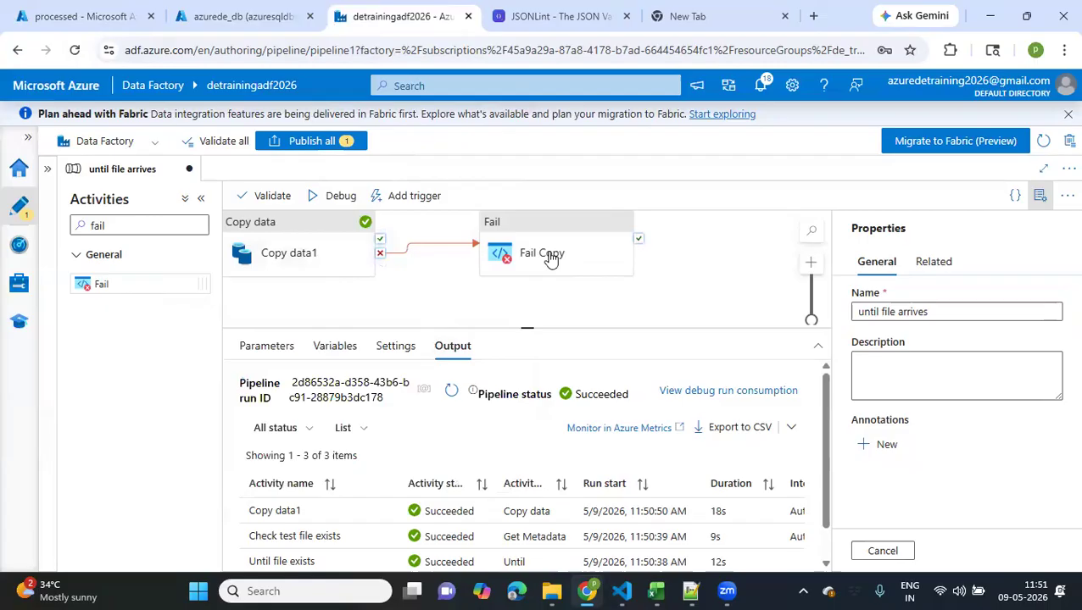
click(452, 395)
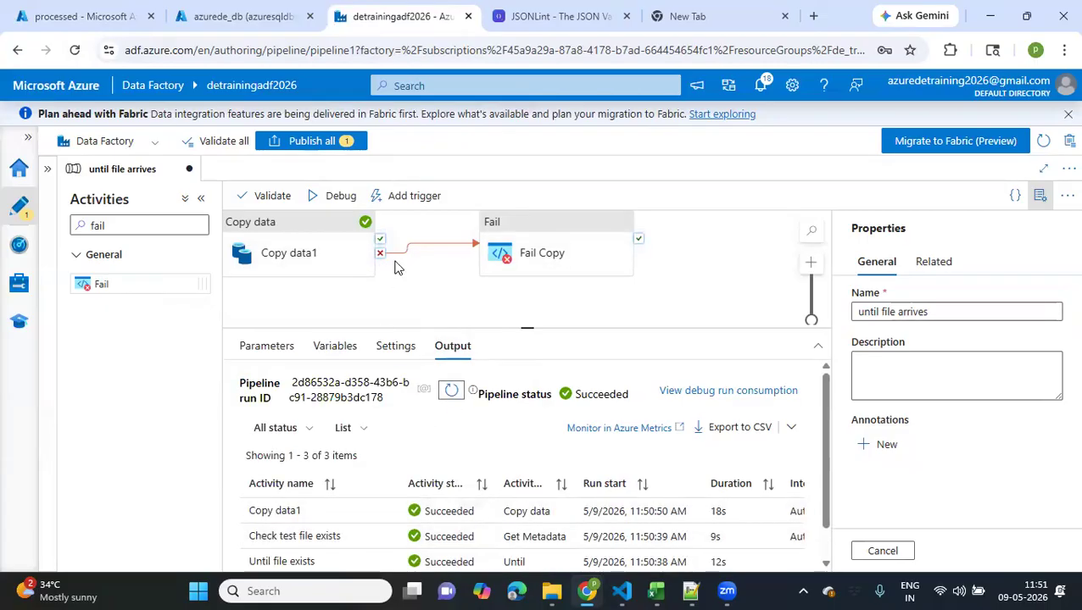
Set the folder value of Copy data1's source dataset to 2026/09/09
click(292, 266)
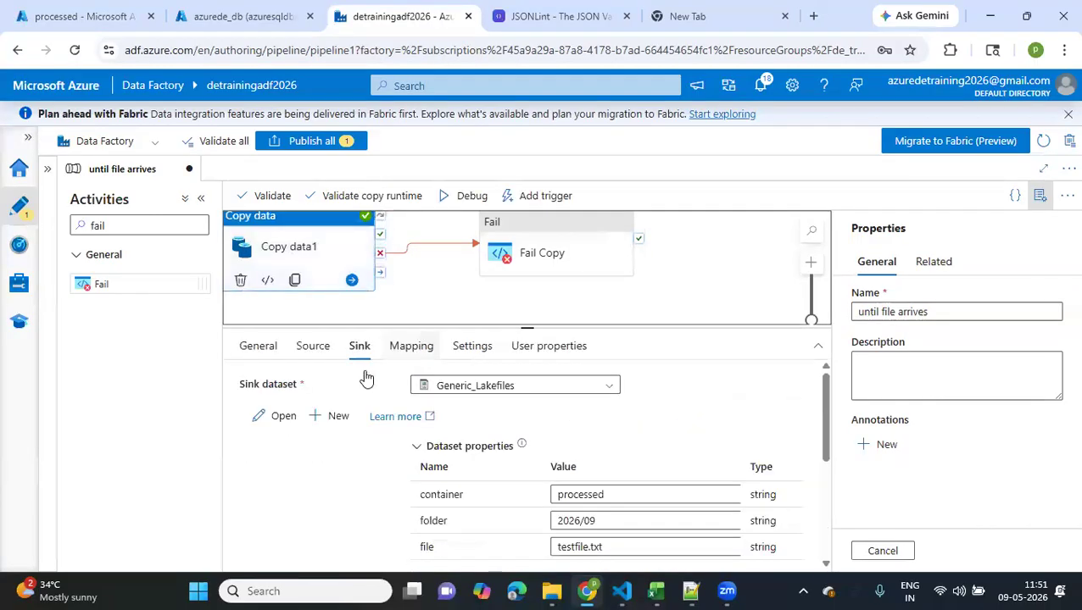
click(302, 356)
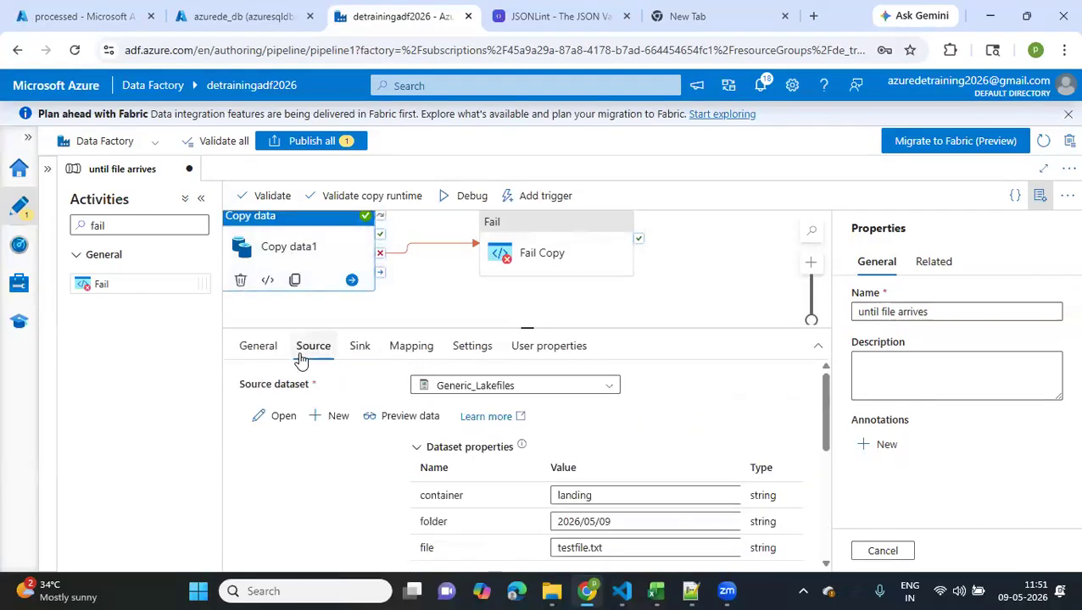
click(595, 523)
key(BackSpace)
text(9)
right_click(559, 527)
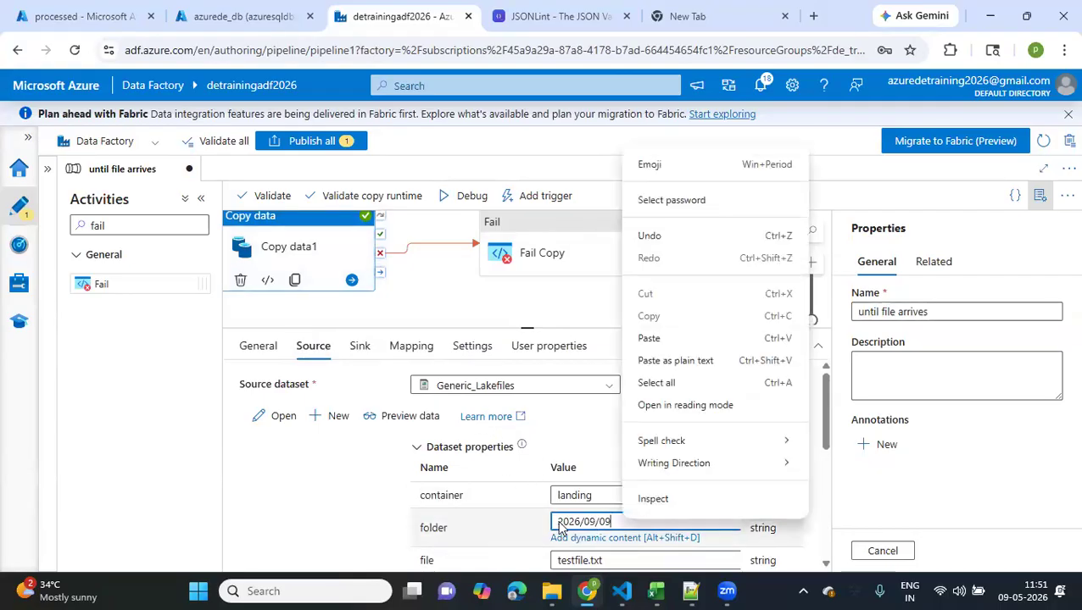
click(493, 298)
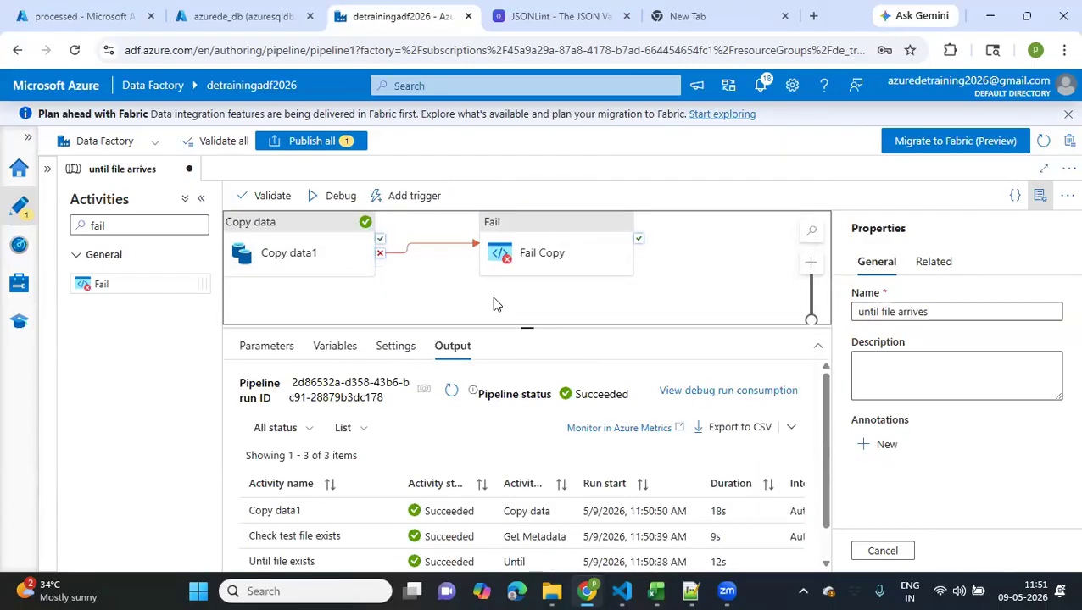
Debug the pipeline again, inspecting the Check test file exists output while refreshing the run until Copy data1 finishes
click(343, 200)
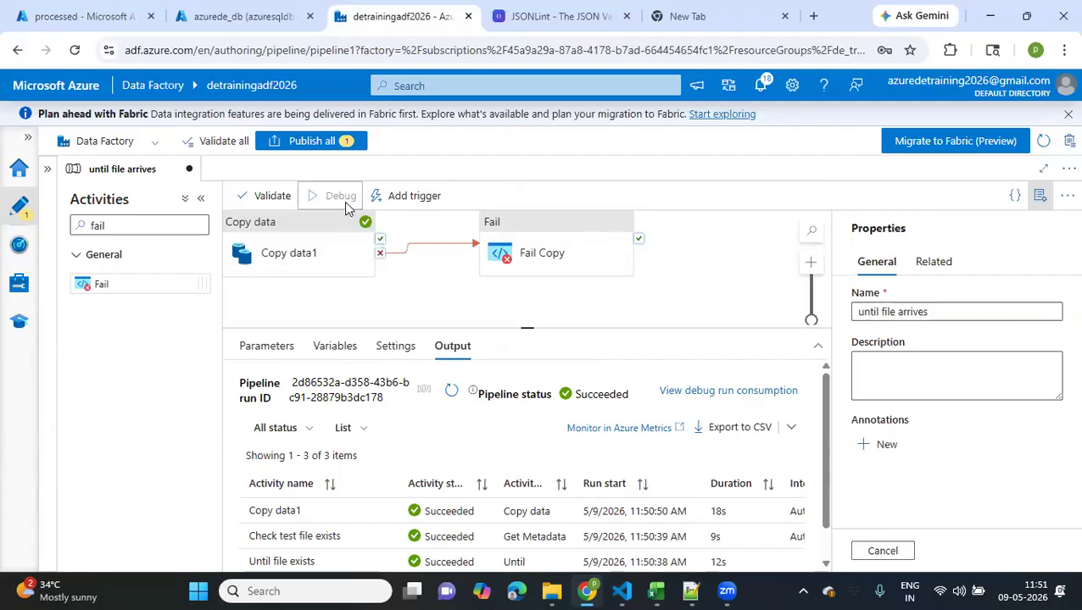
click(458, 306)
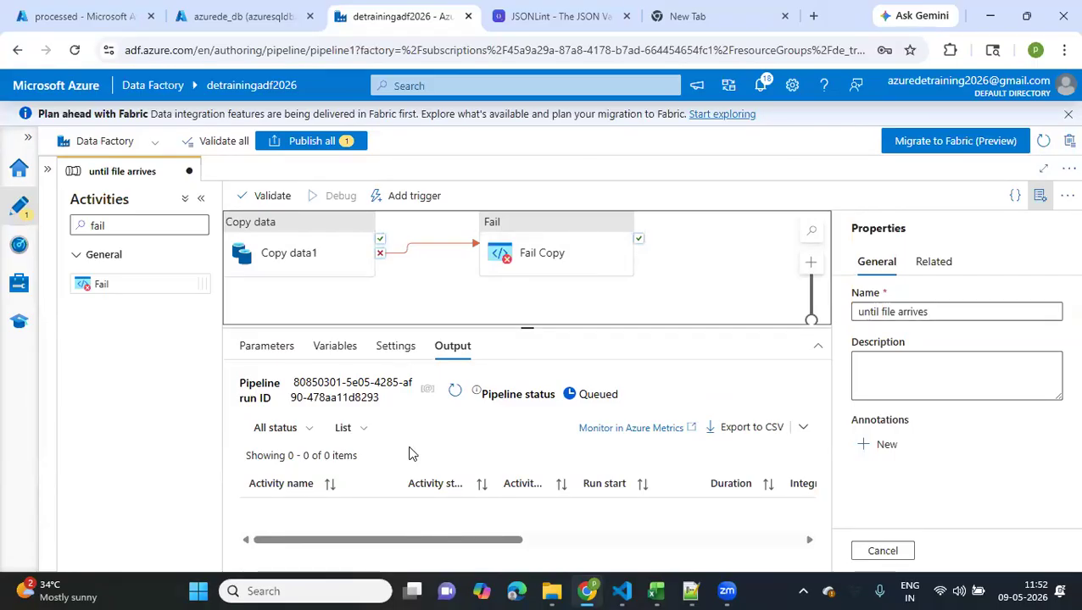
click(450, 393)
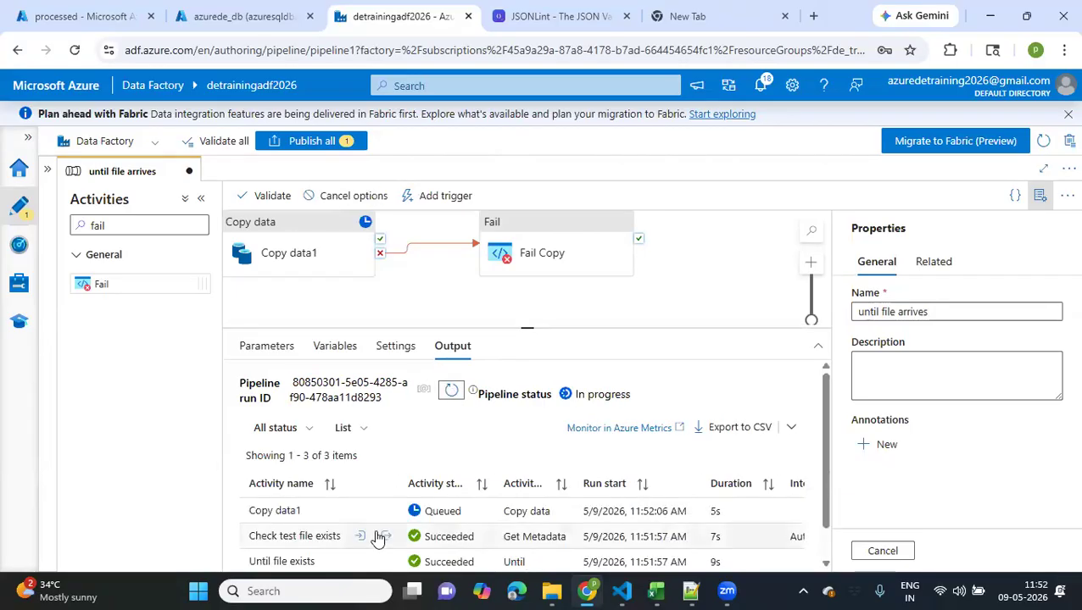
click(379, 539)
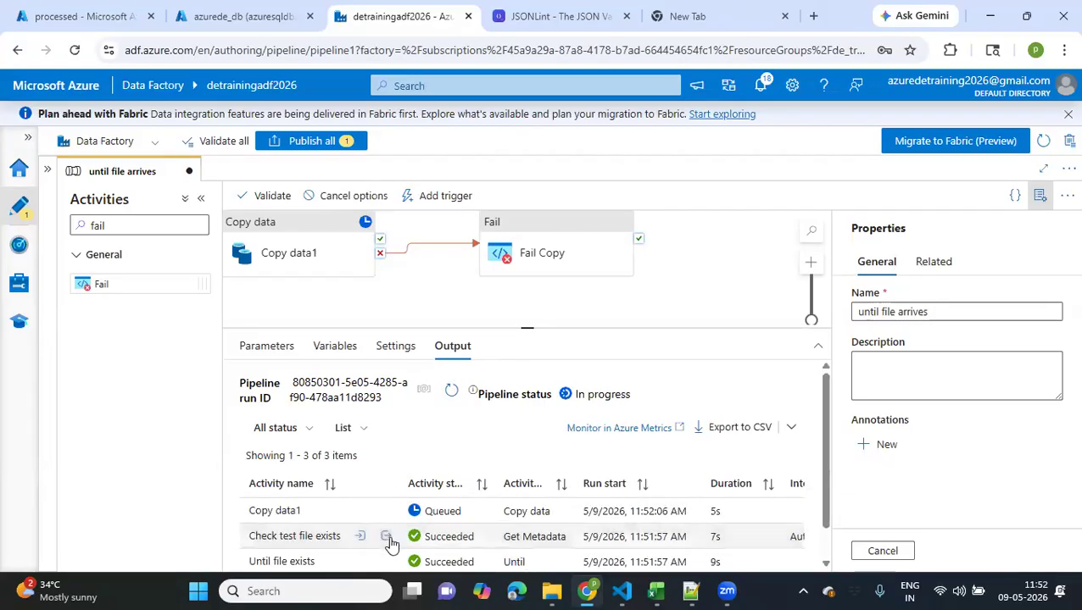
click(386, 536)
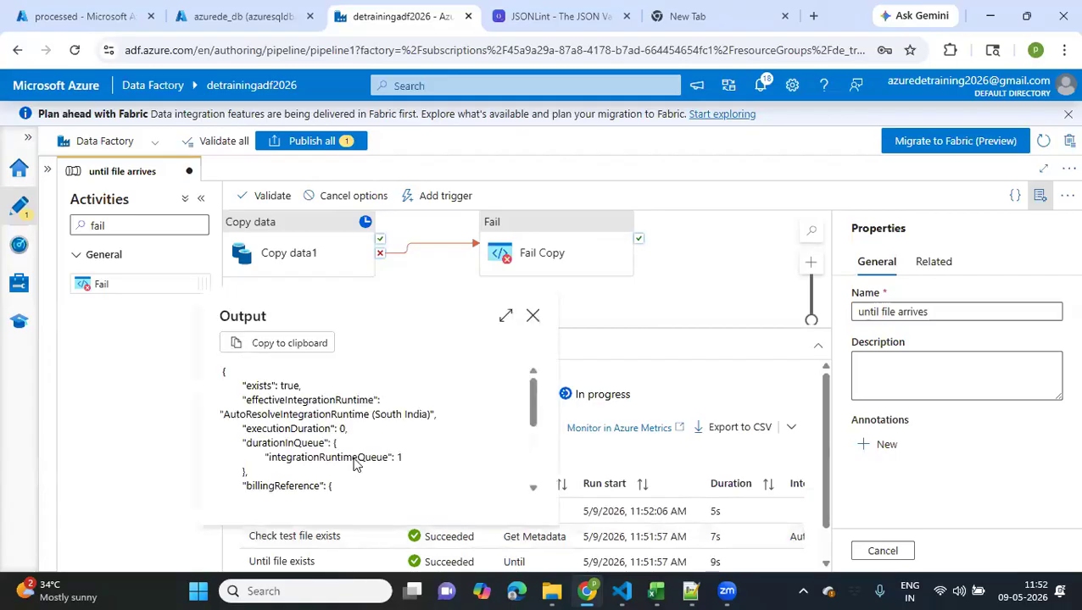
click(532, 315)
click(456, 391)
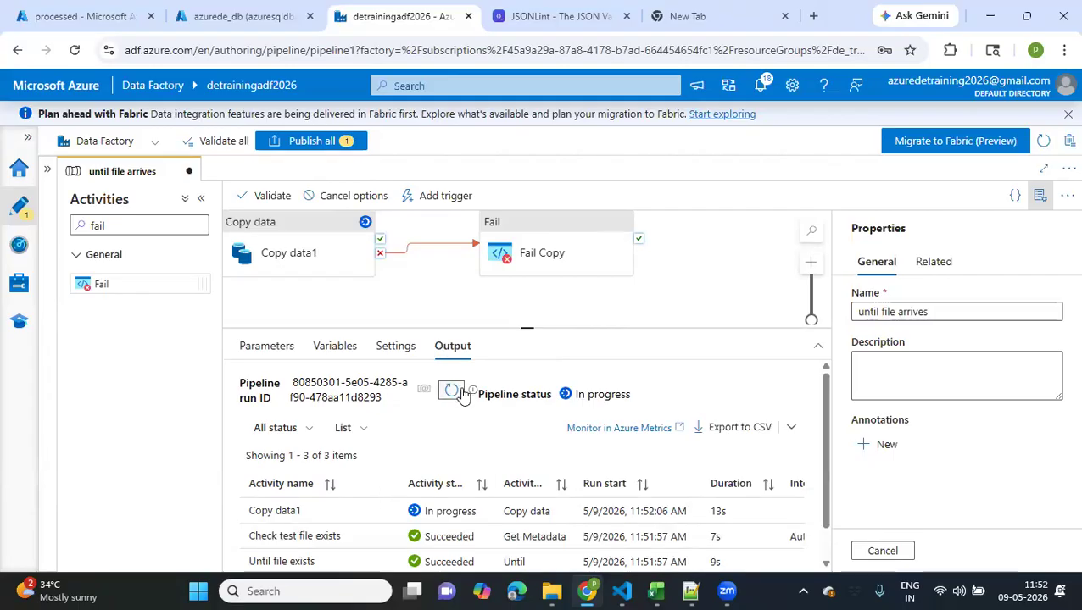
click(454, 391)
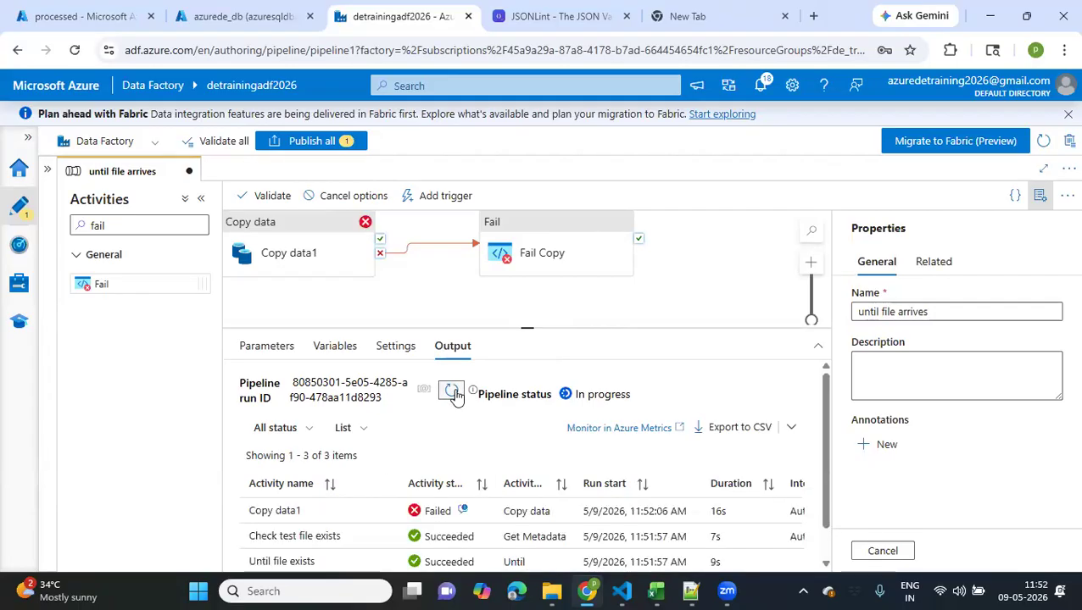
Read through the full error details of the failed Copy data1 activity, including the source path, and close them
click(464, 512)
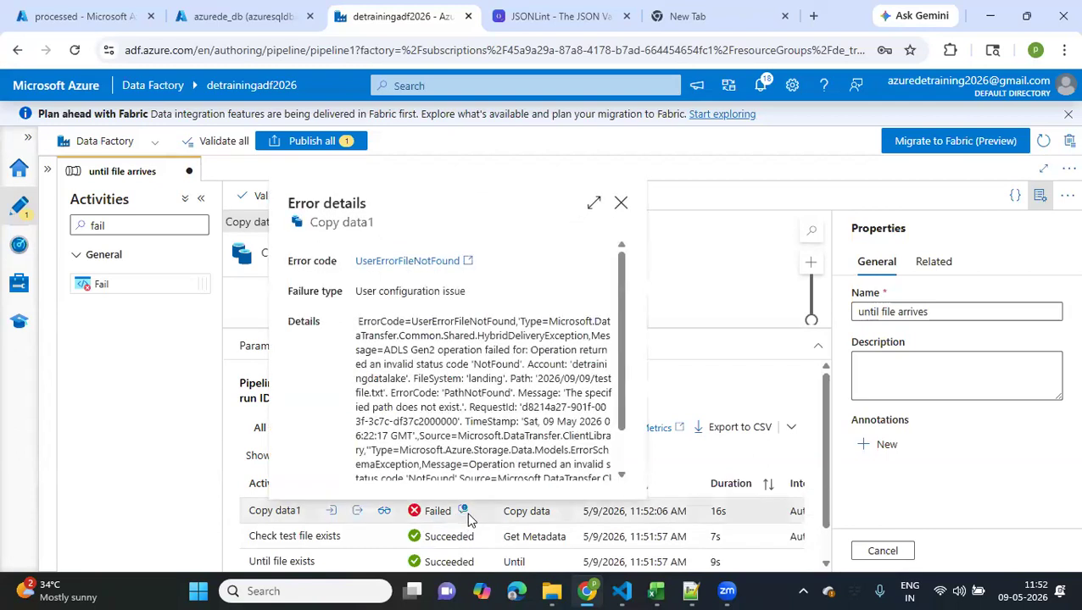
scroll(452, 360, down, 3)
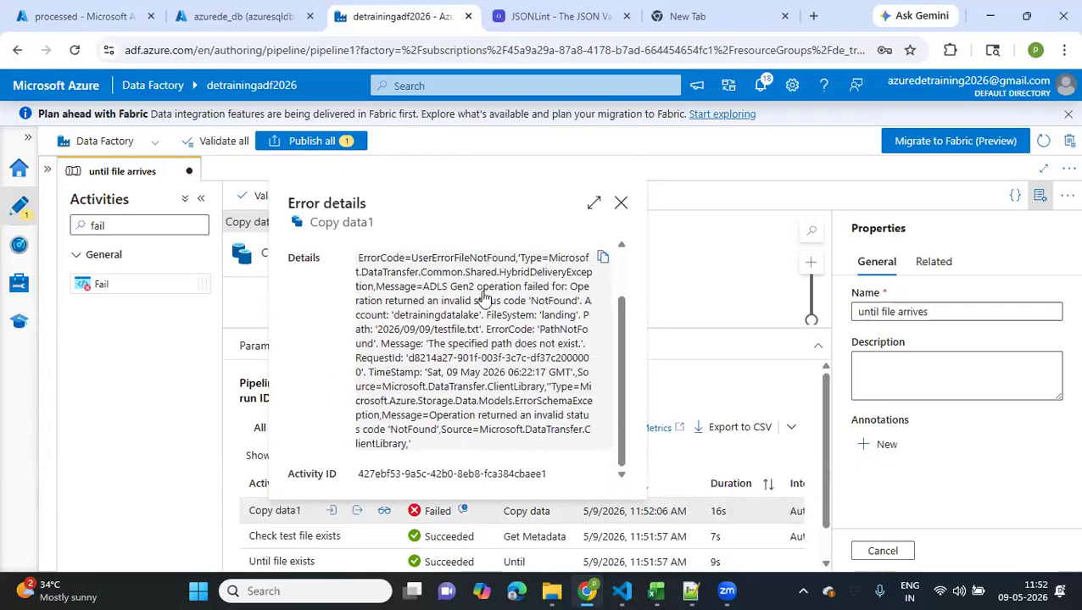
drag(476, 343, 580, 349)
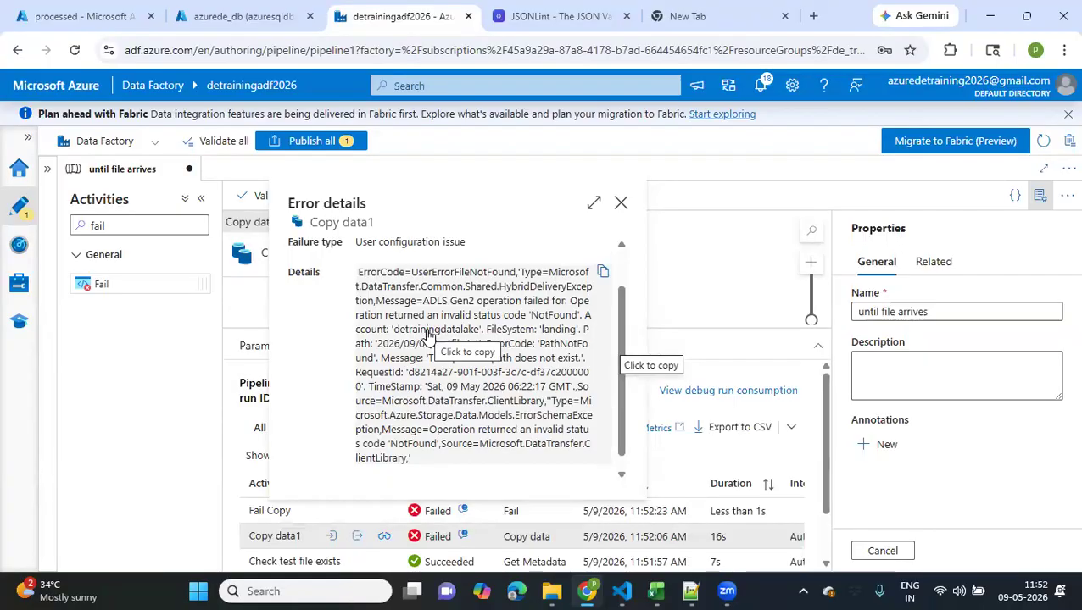
click(620, 205)
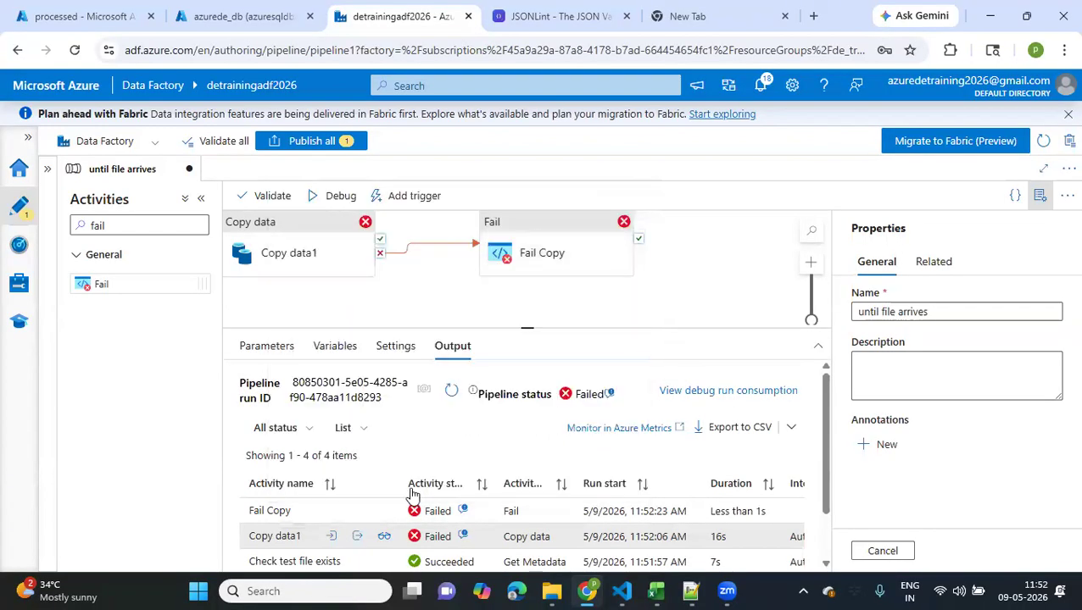
click(461, 537)
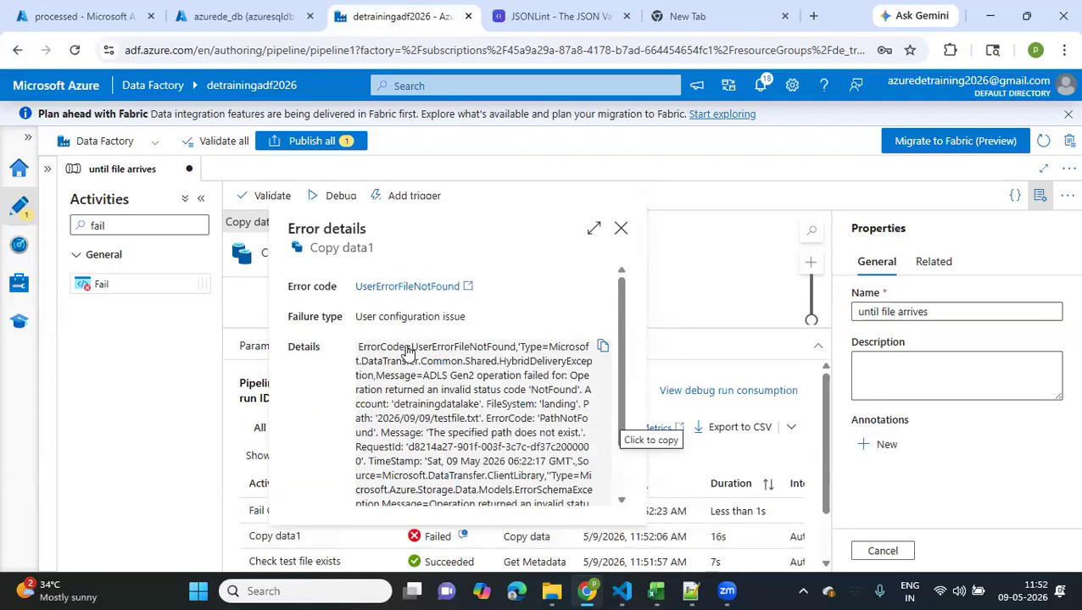
scroll(506, 450, down, 2)
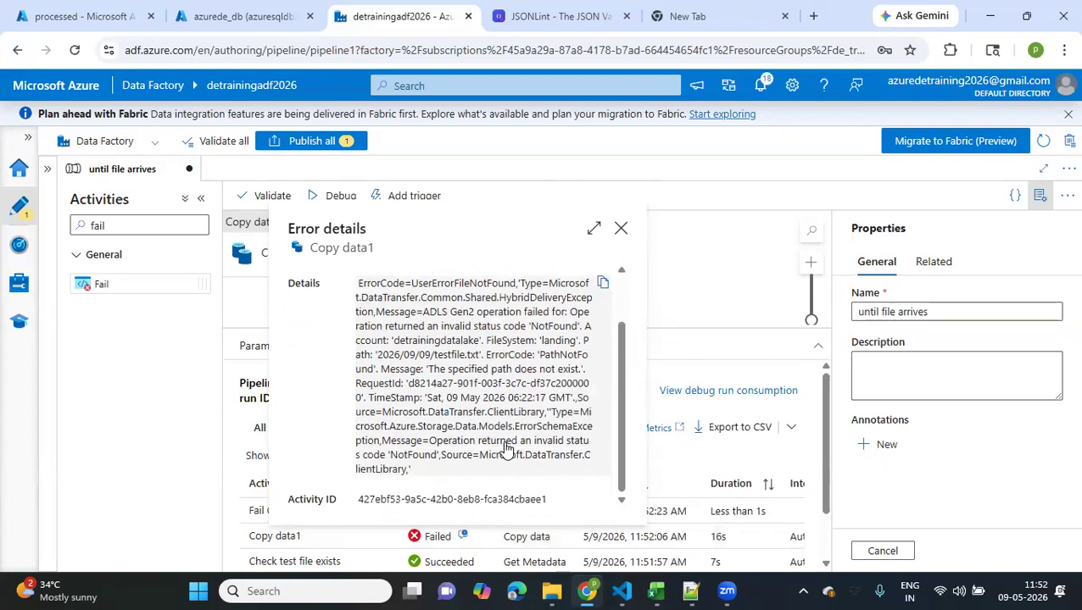
click(621, 229)
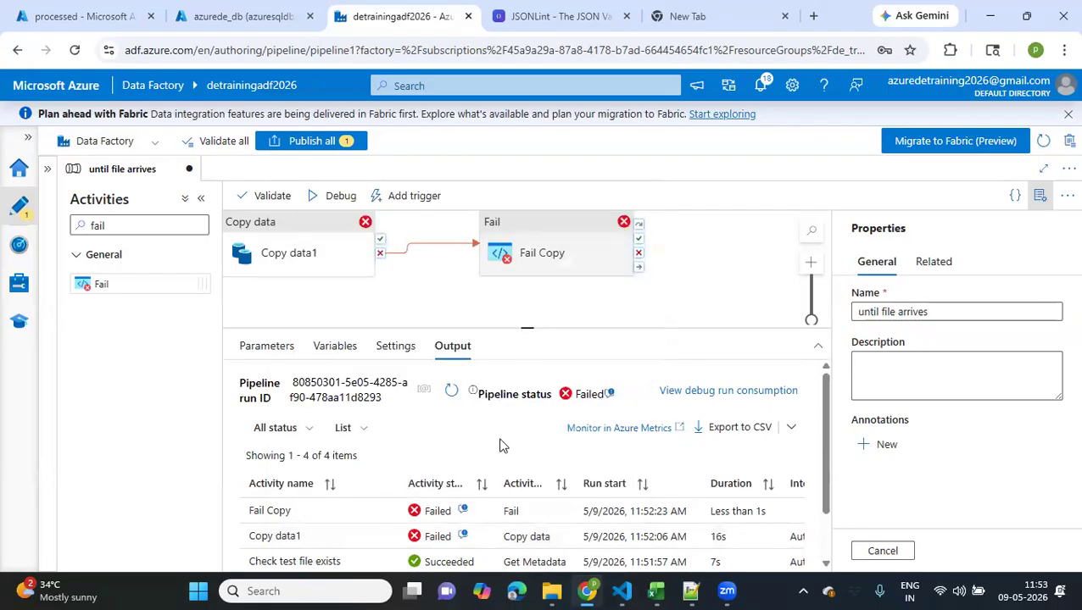
Examine the Fail Copy activity's error details for its error code and custom message, and close them
click(463, 511)
drag(360, 326, 466, 330)
click(400, 329)
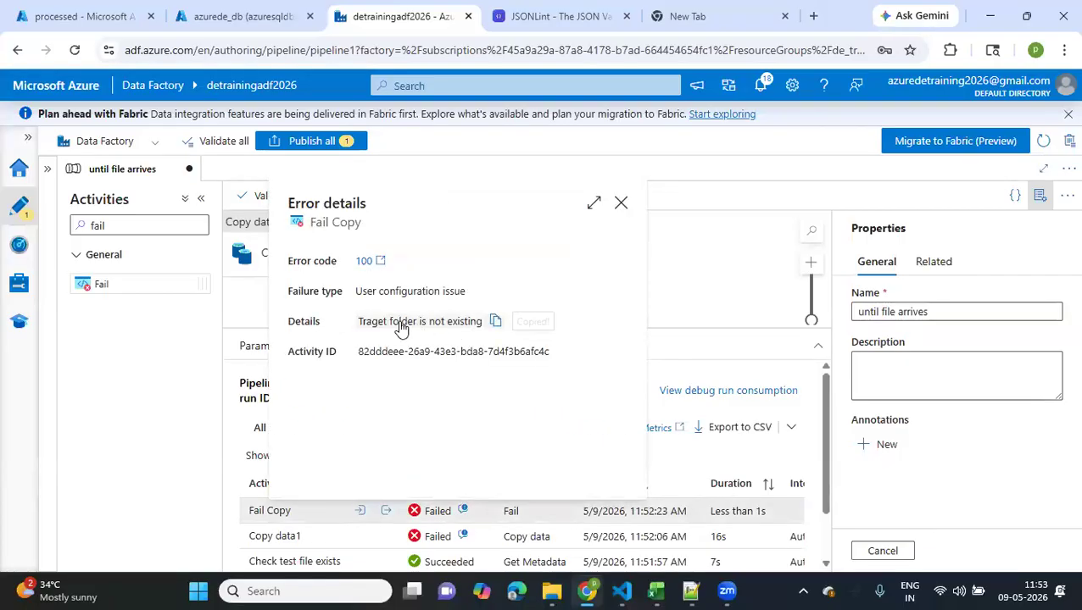
drag(379, 329, 350, 330)
click(474, 323)
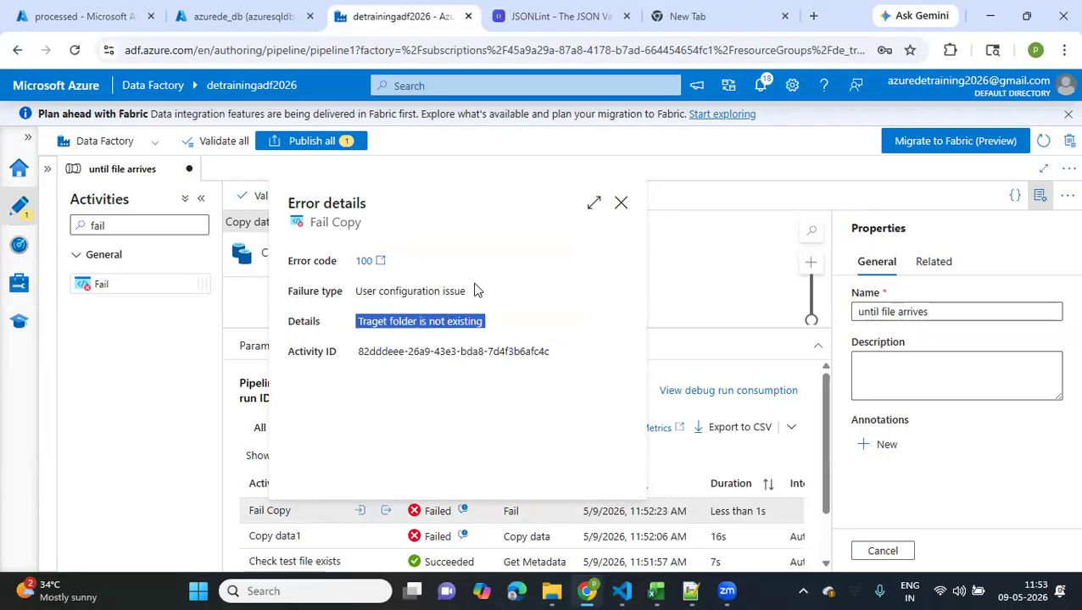
click(623, 212)
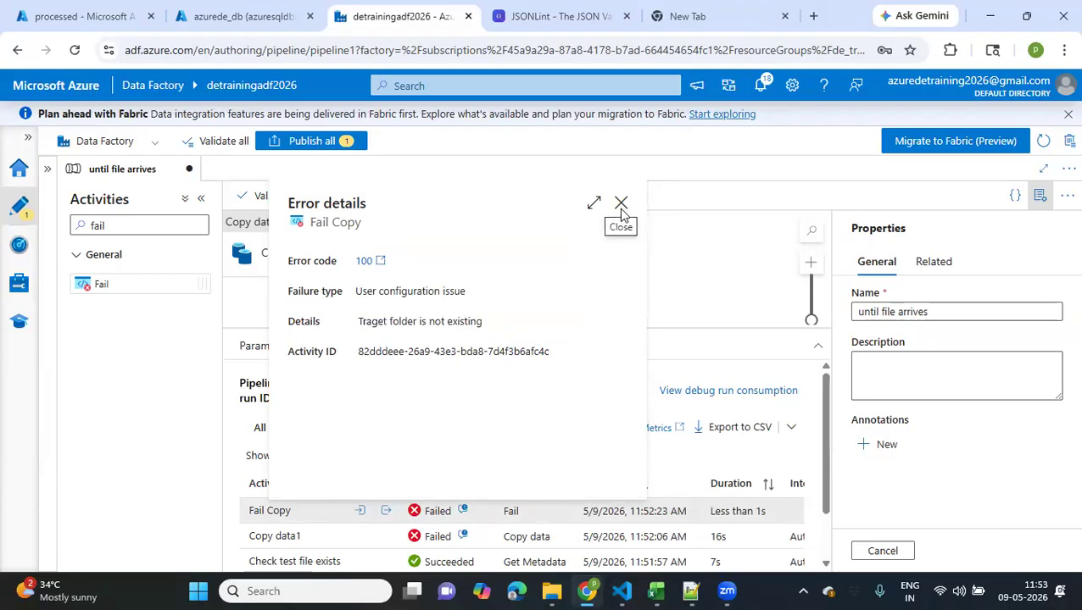
click(620, 205)
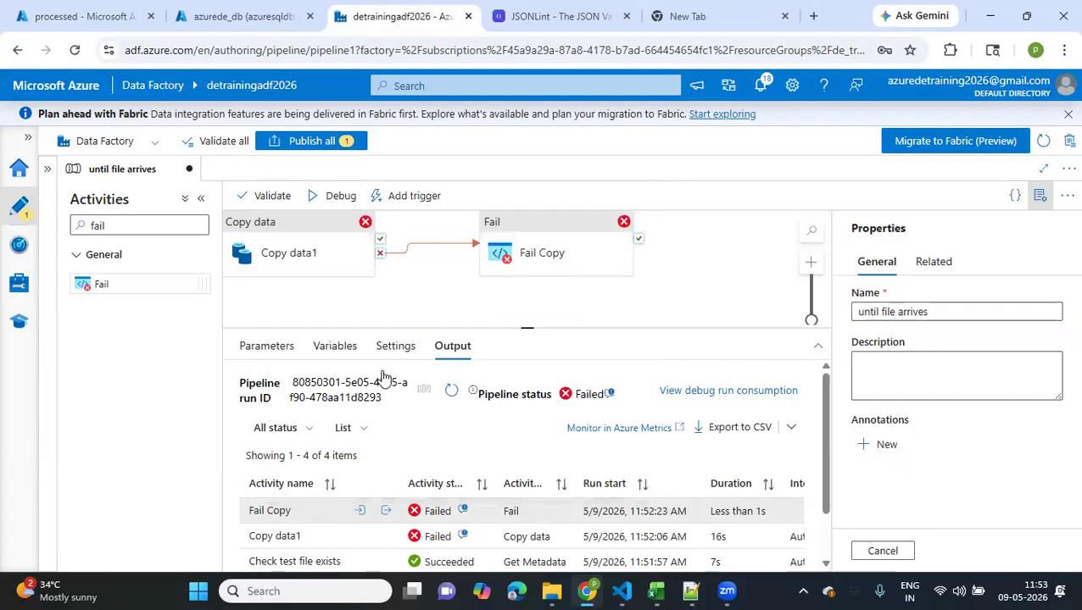
Publish the pending pipeline changes to the data factory
click(435, 286)
drag(434, 286, 530, 298)
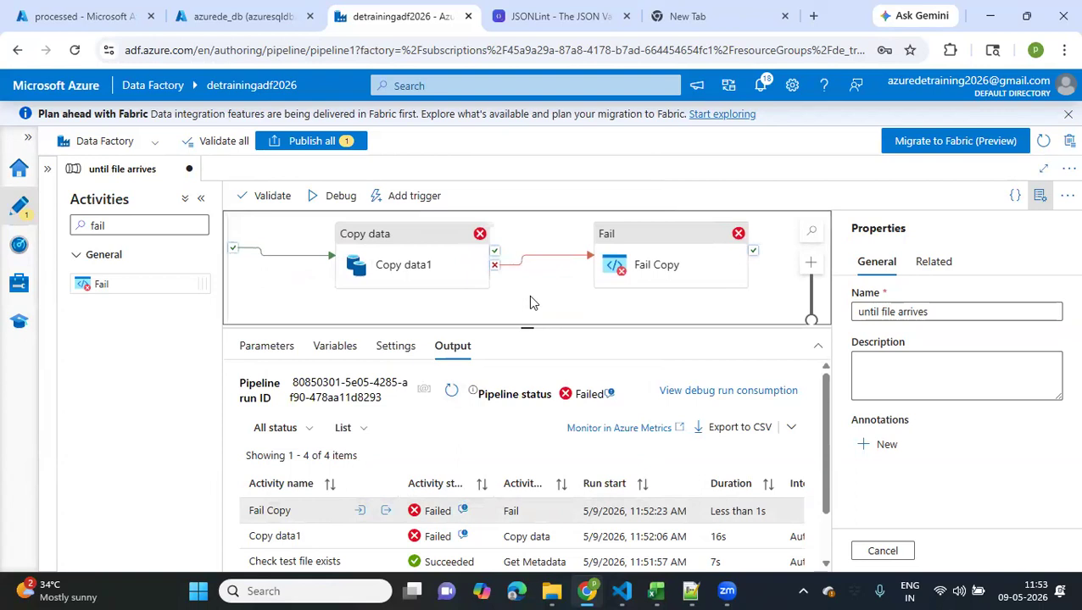
click(320, 148)
click(625, 550)
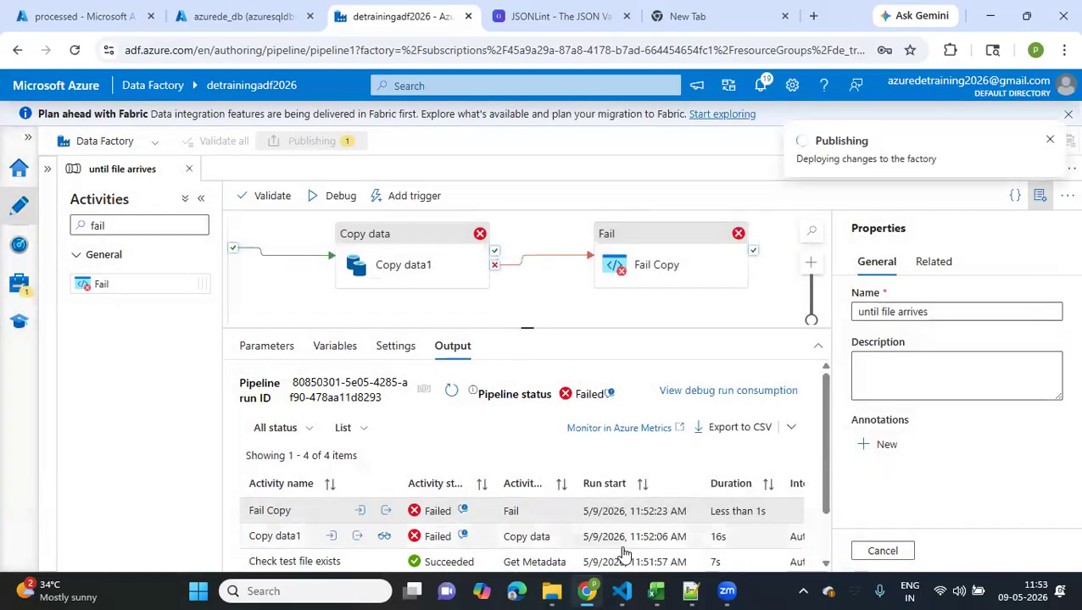
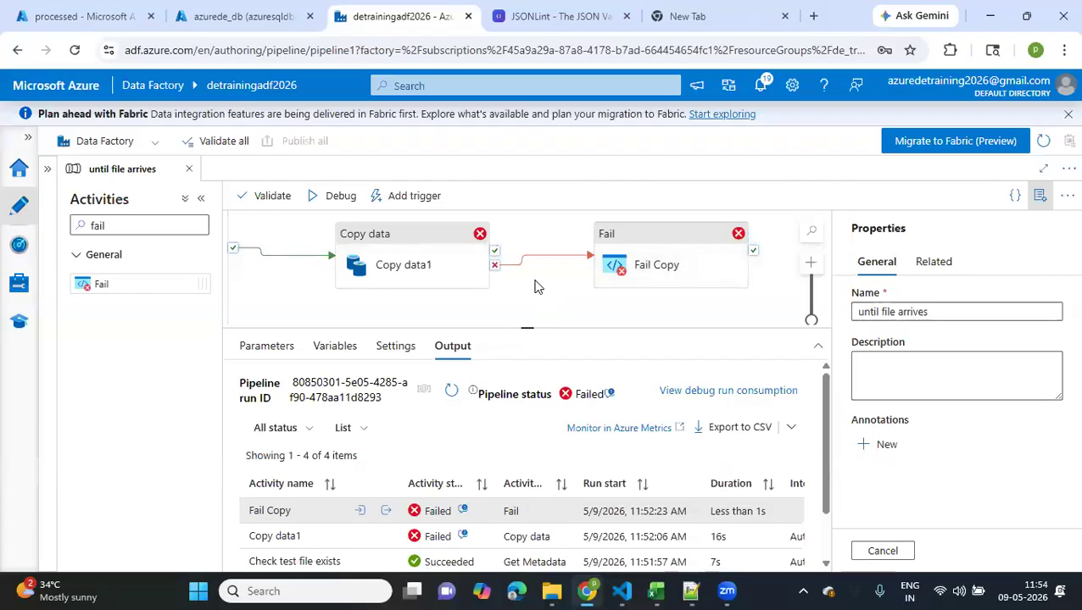
Close the "until file arrives" pipeline and create a new blank pipeline in the data factory
click(189, 171)
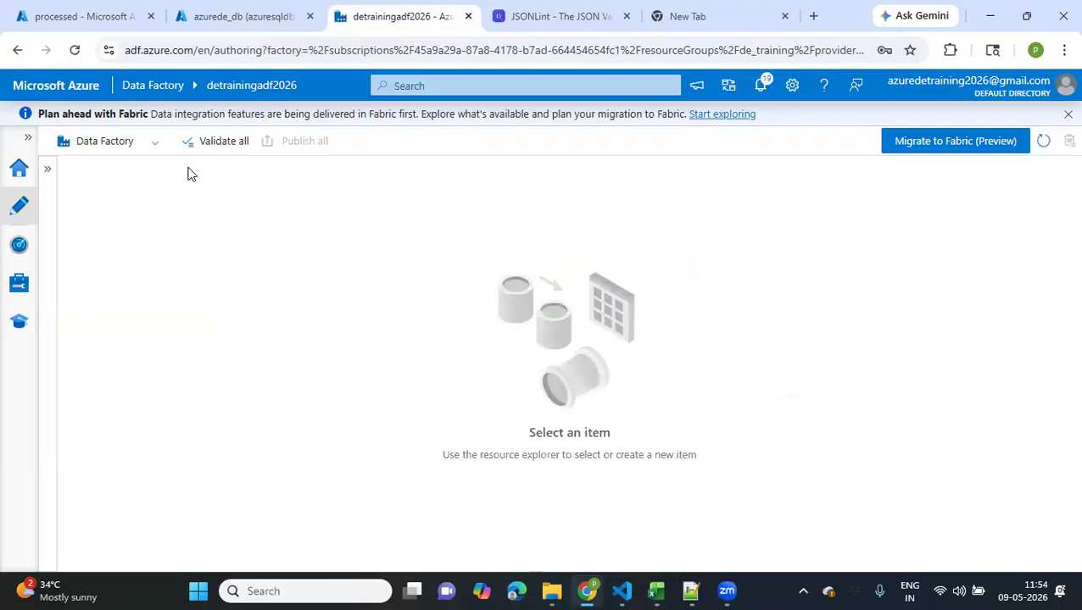
click(48, 175)
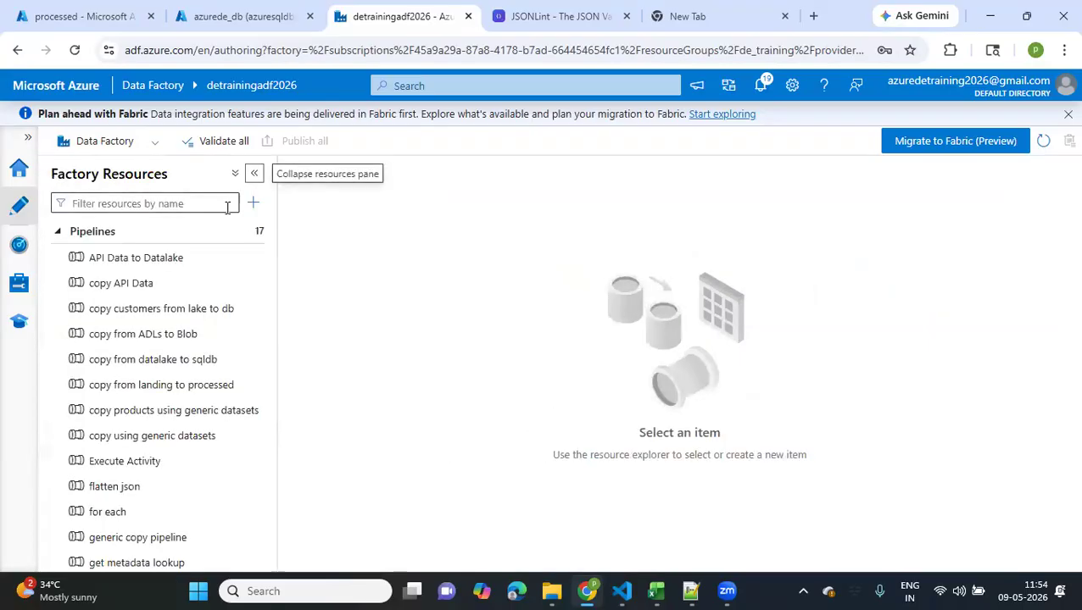
click(253, 205)
mouse_move(276, 227)
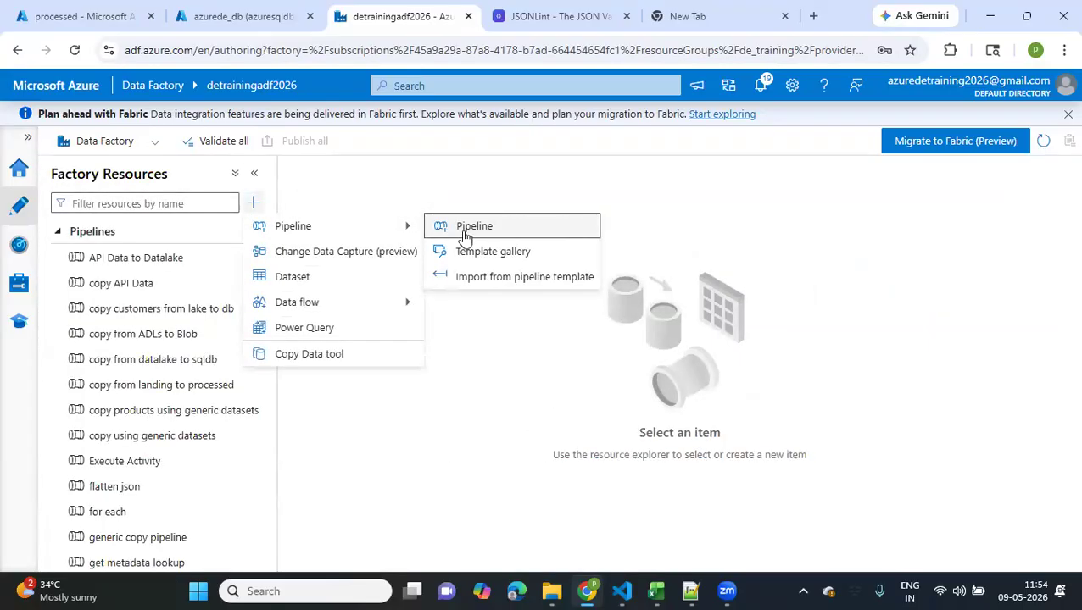
click(466, 231)
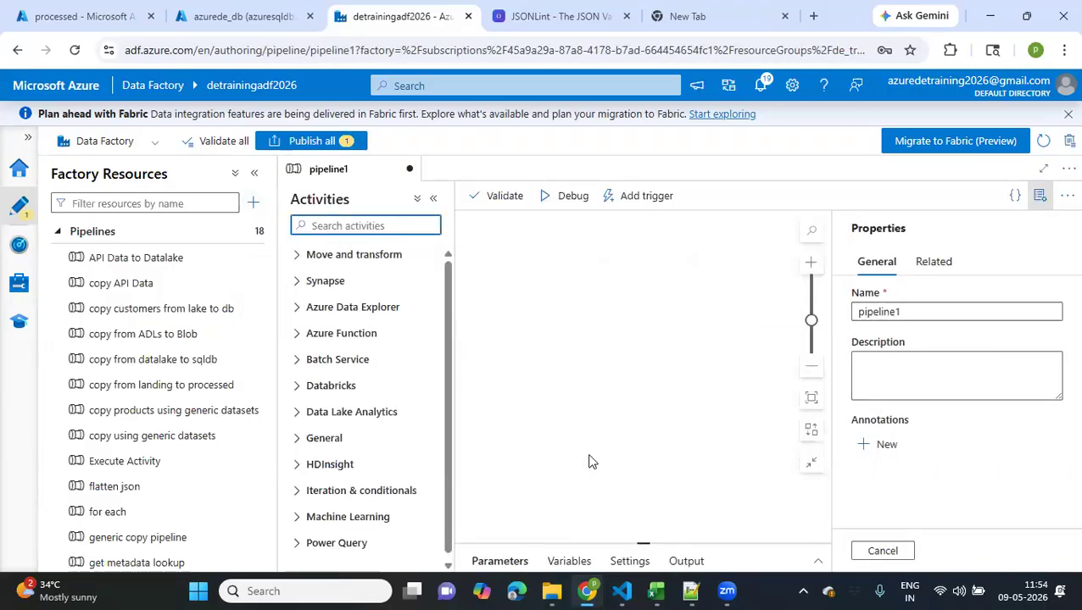
Add a String pipeline variable named current with default value 11:54, and close the pipeline properties
drag(640, 543, 572, 355)
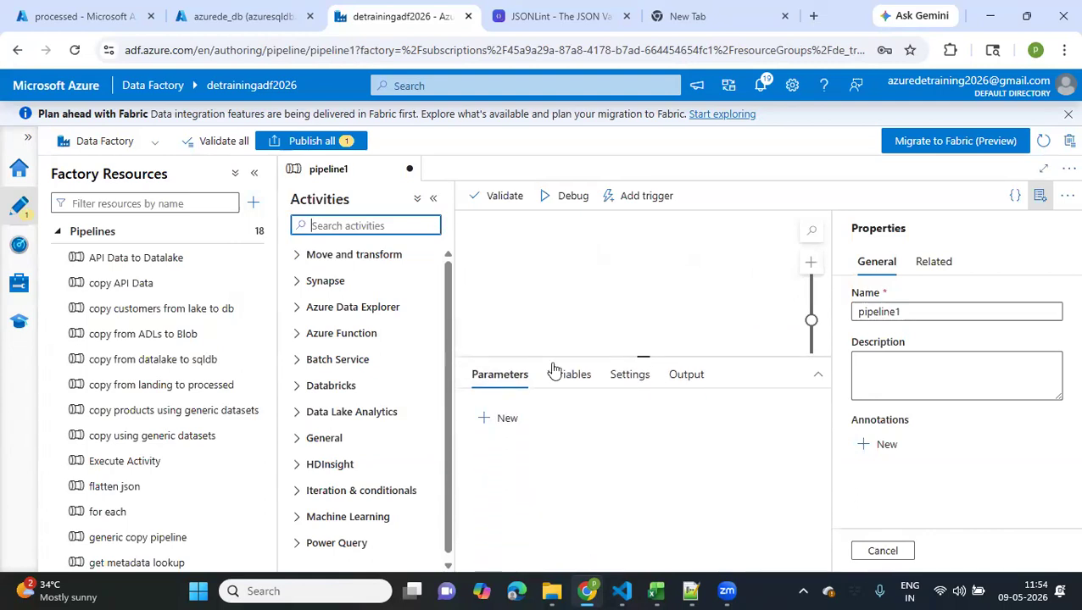
click(557, 387)
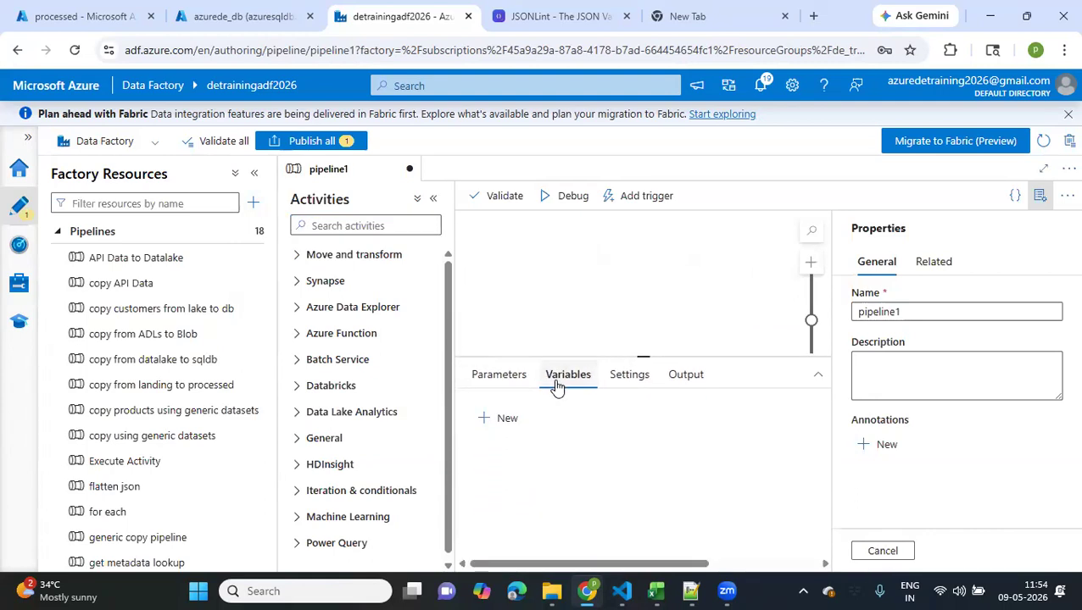
click(433, 199)
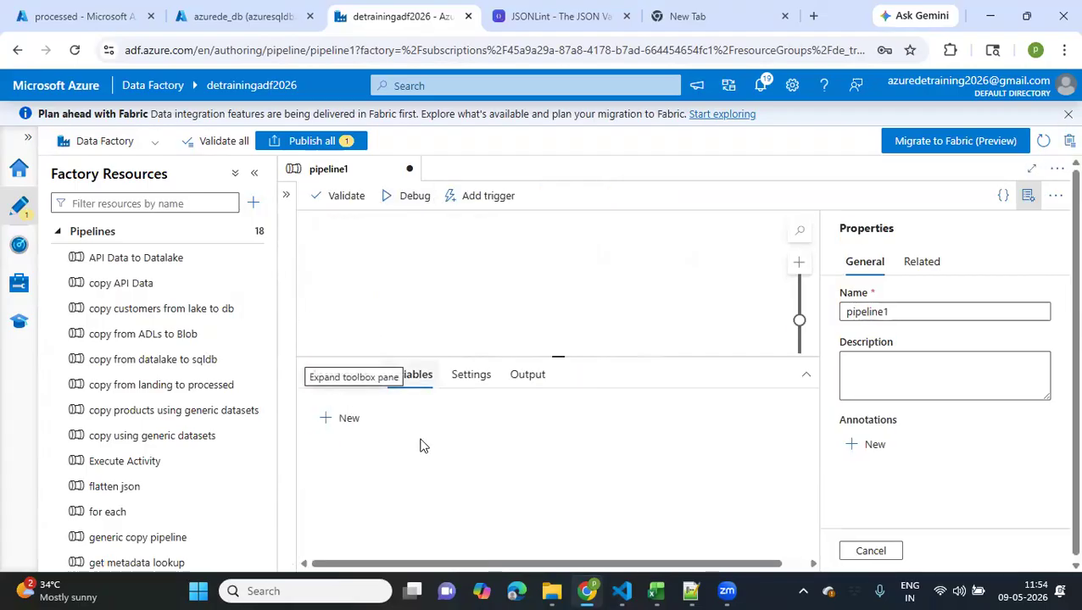
click(347, 420)
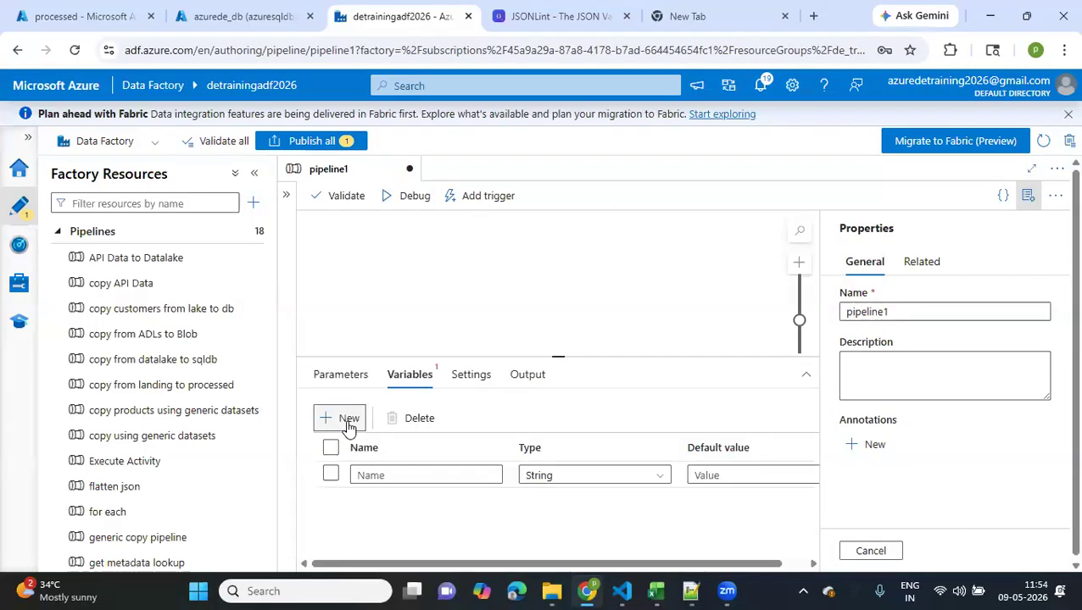
click(363, 477)
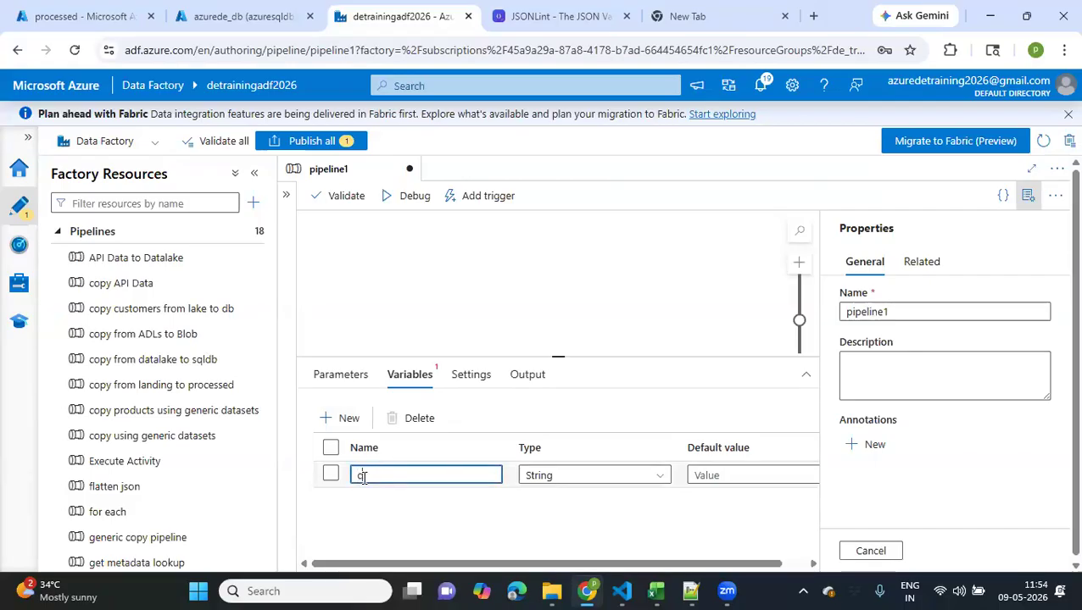
text(current)
click(697, 475)
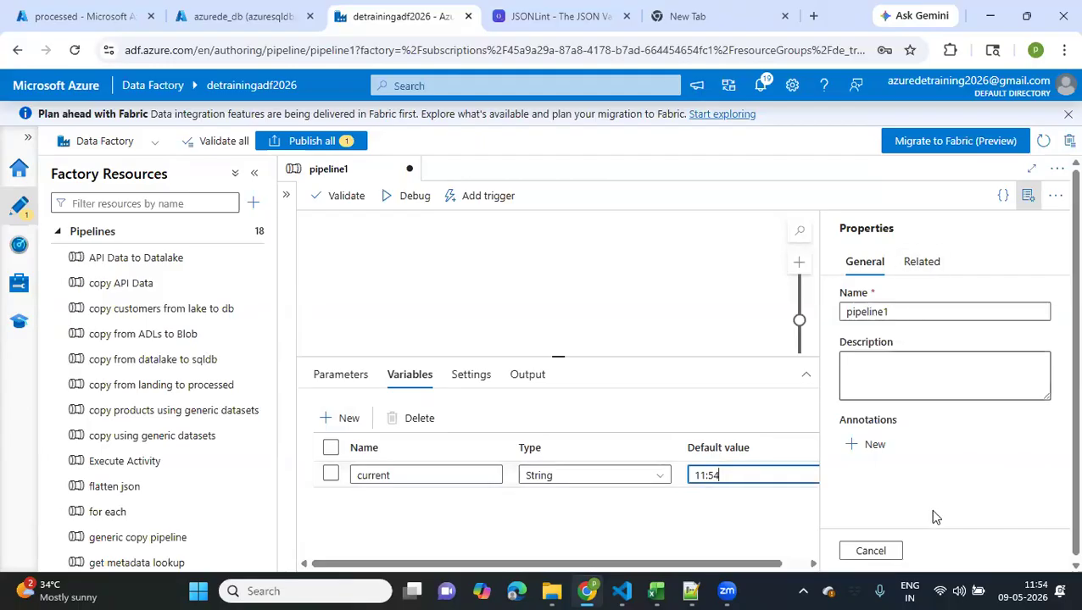
click(877, 553)
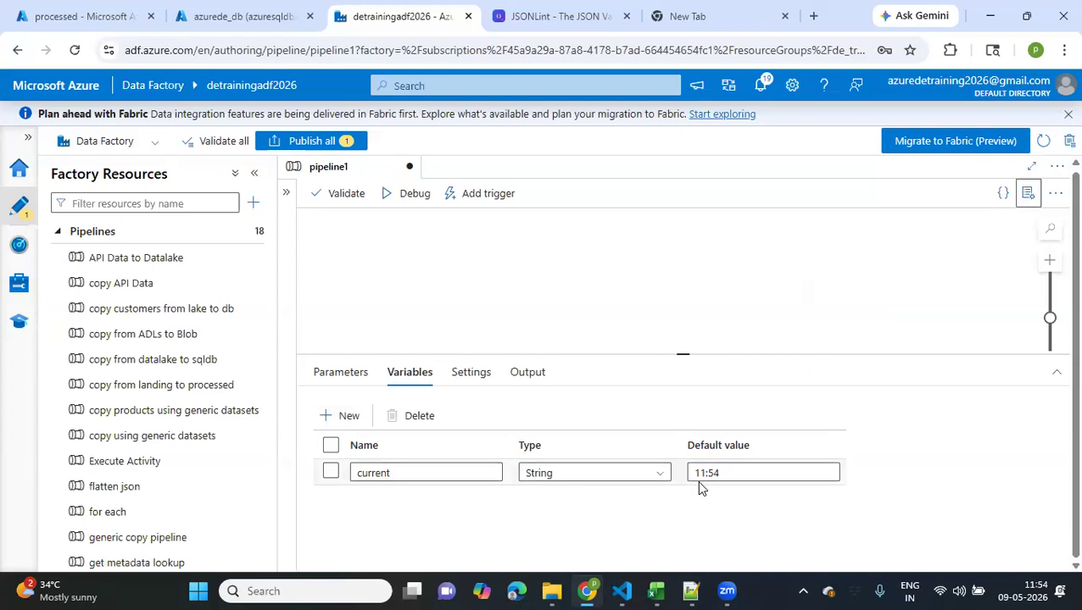
click(520, 306)
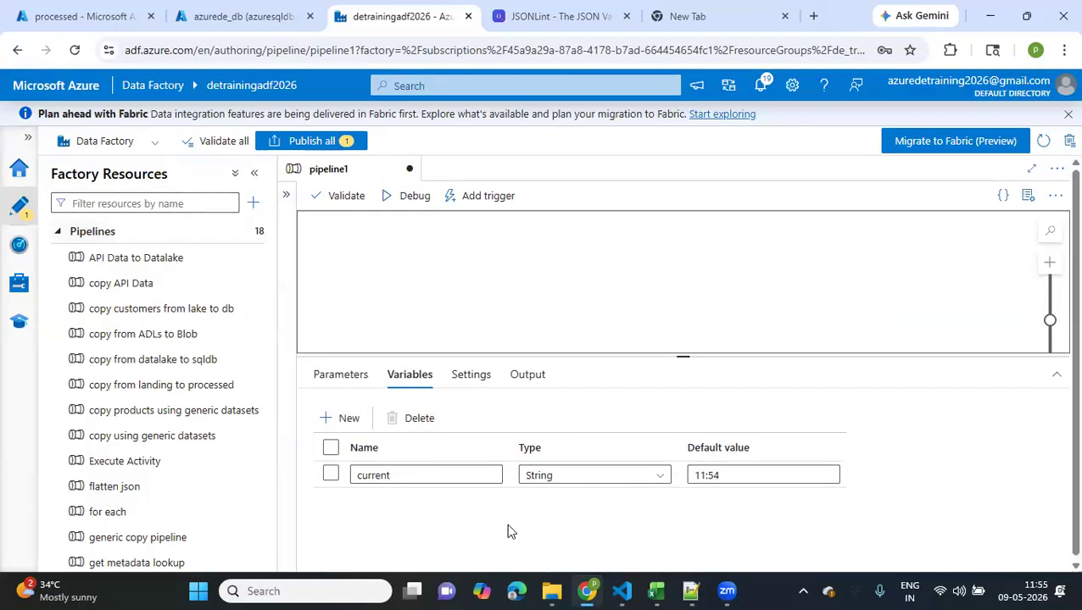
click(168, 198)
text(ser)
key(BackSpace)
text(t)
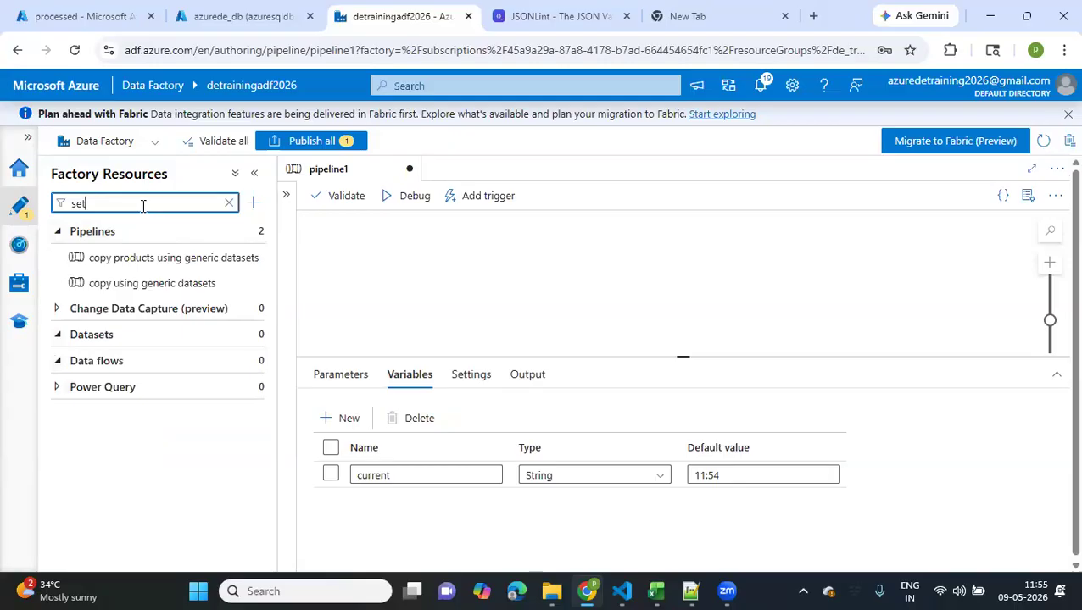
Find the Set variable activity by searching the activities for "set" and add it to the pipeline canvas
click(286, 195)
click(352, 227)
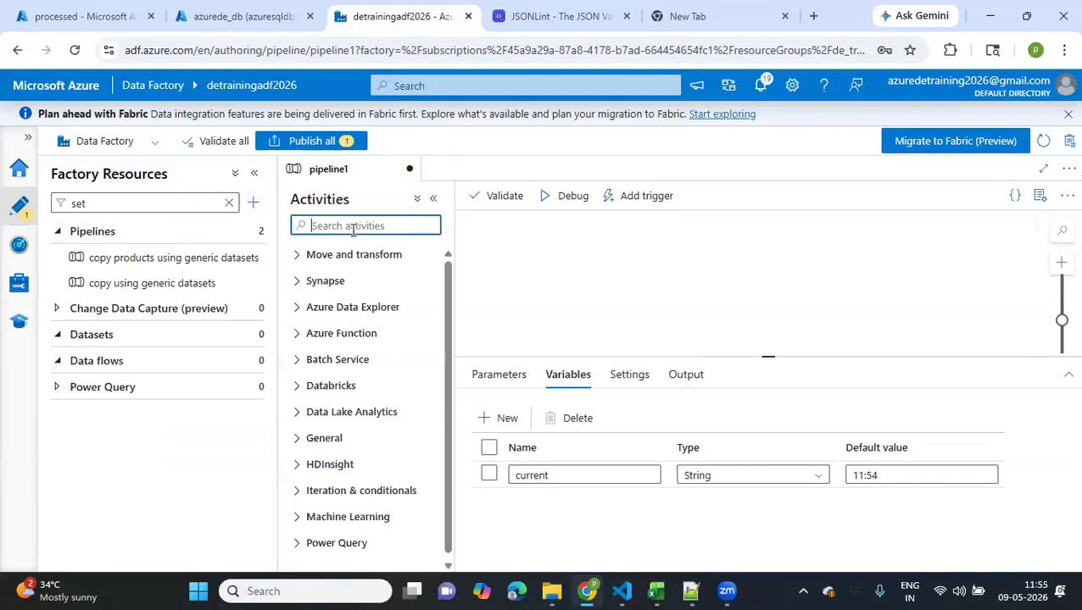
text(set)
drag(332, 278, 610, 273)
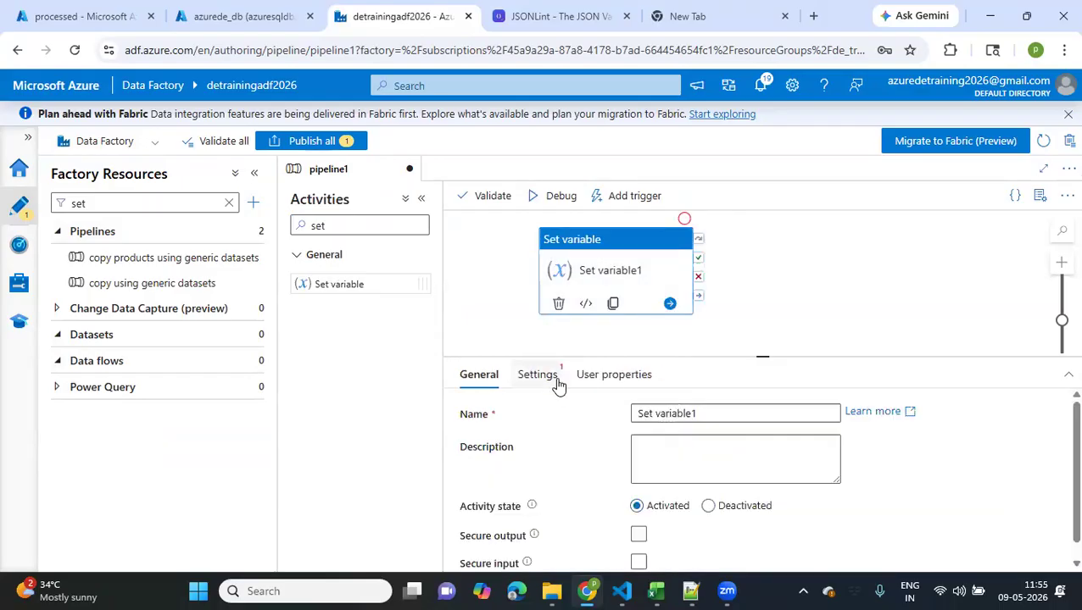
Rename the pipeline variable to current_time and set its default value to 11:54AM
click(495, 285)
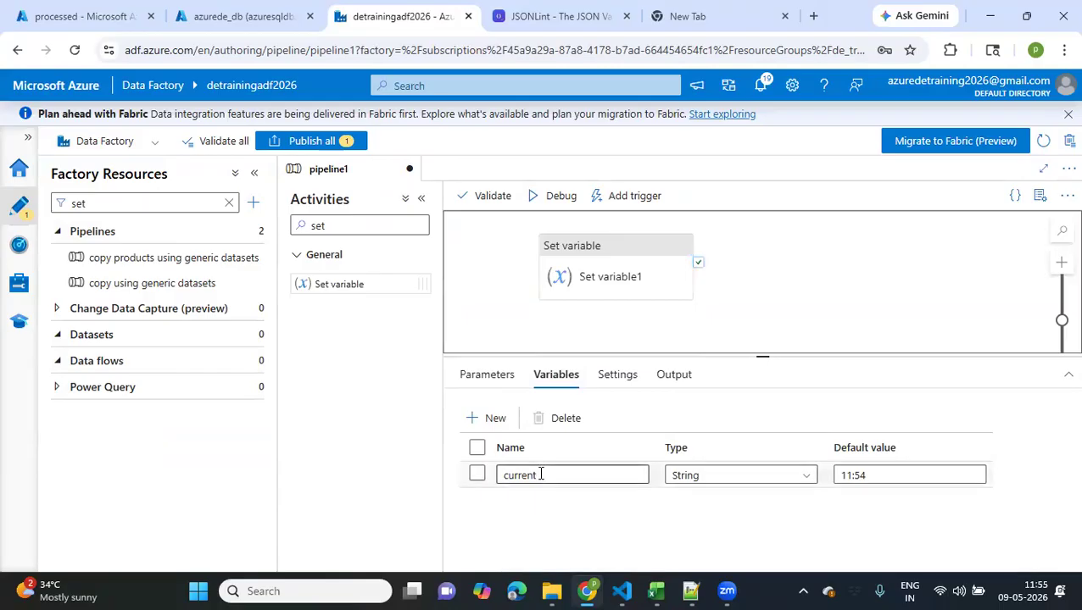
drag(541, 475, 481, 483)
click(568, 480)
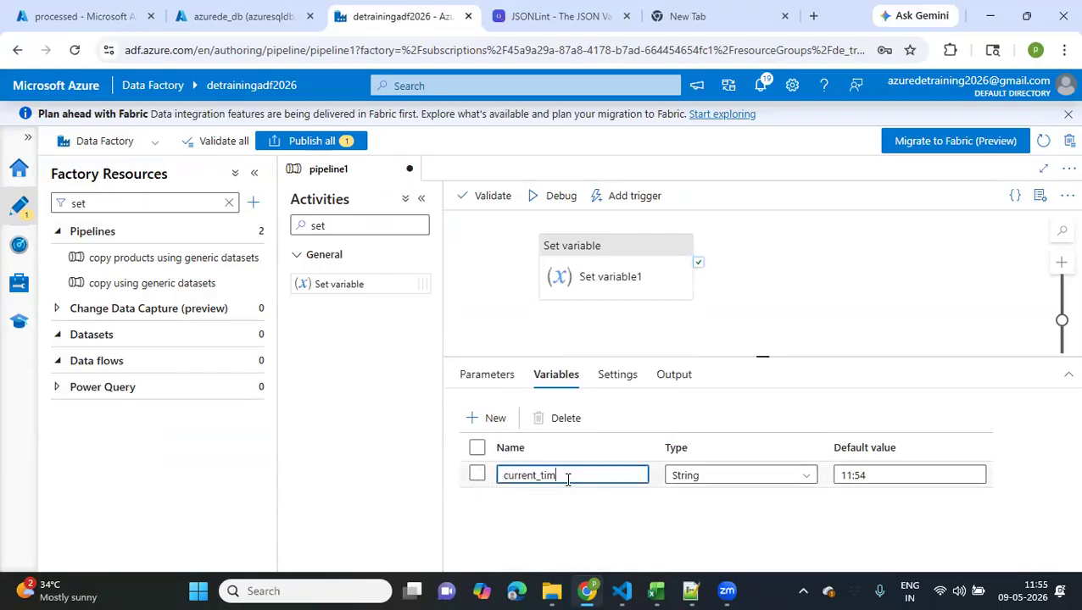
click(881, 476)
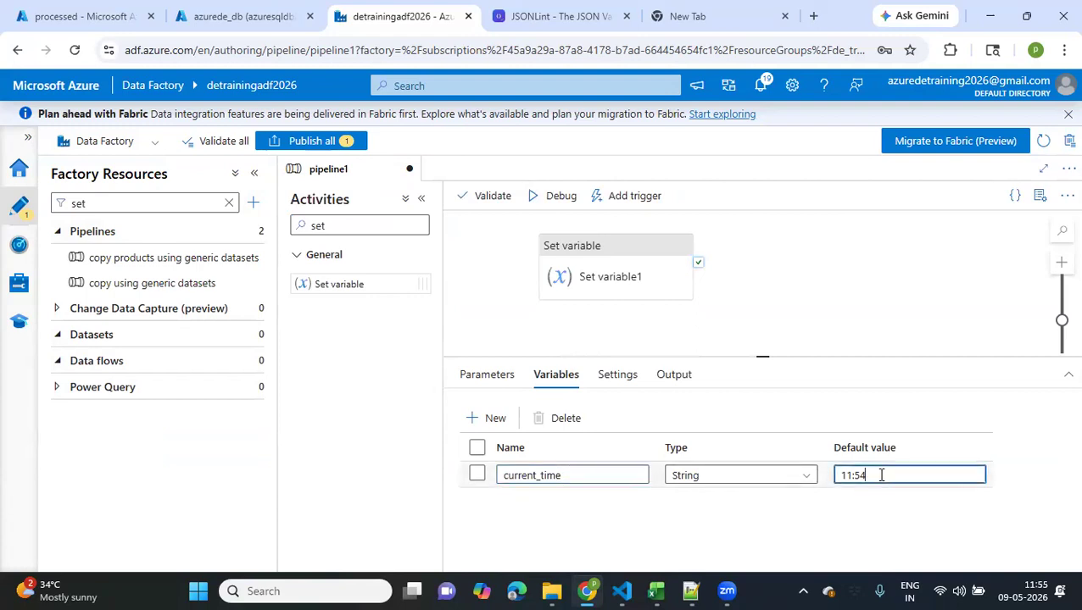
click(788, 524)
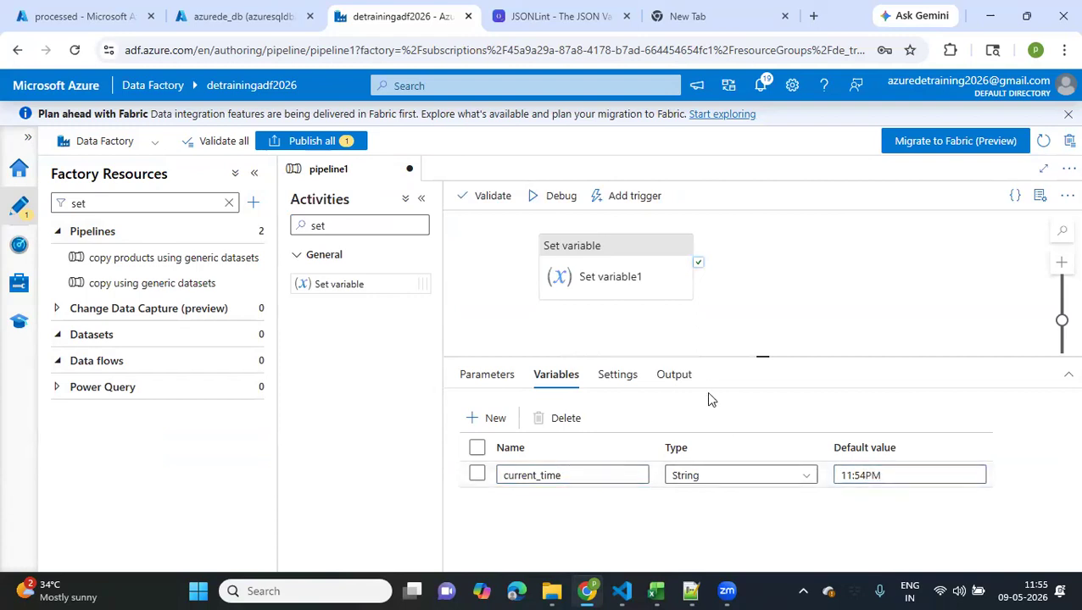
click(898, 476)
key(BackSpace)
key(BackSpace)
text(AM)
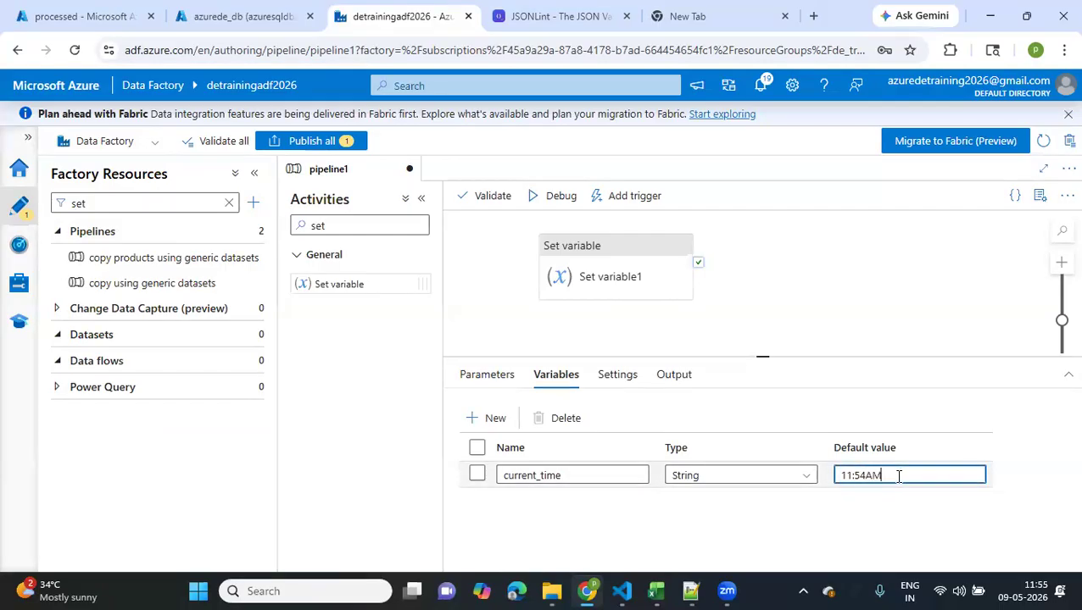
click(795, 329)
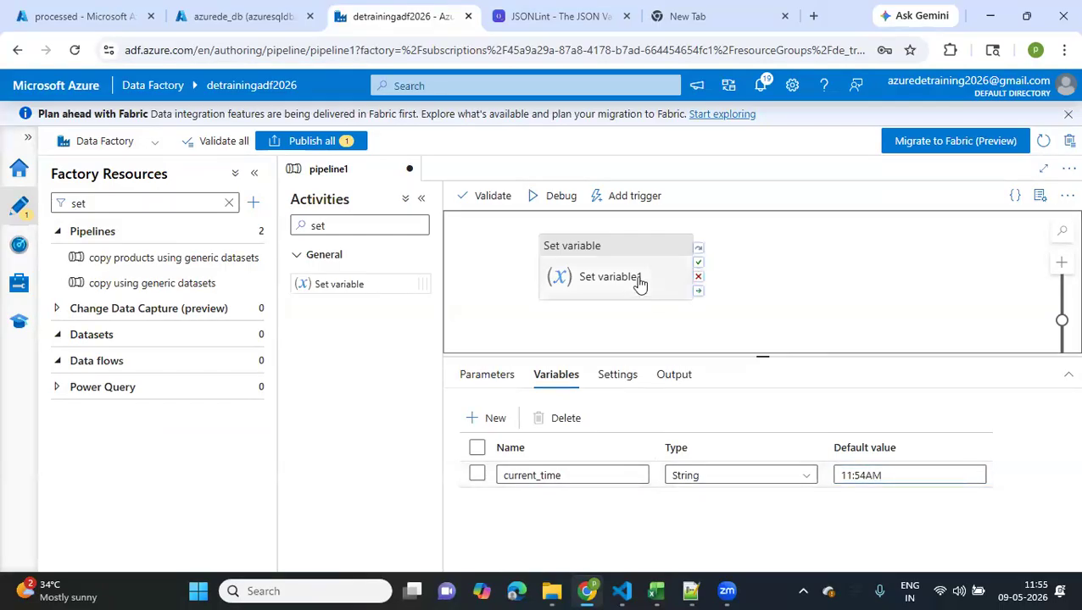
Make the Set variable1 activity assign the pipeline variable current_time
click(640, 285)
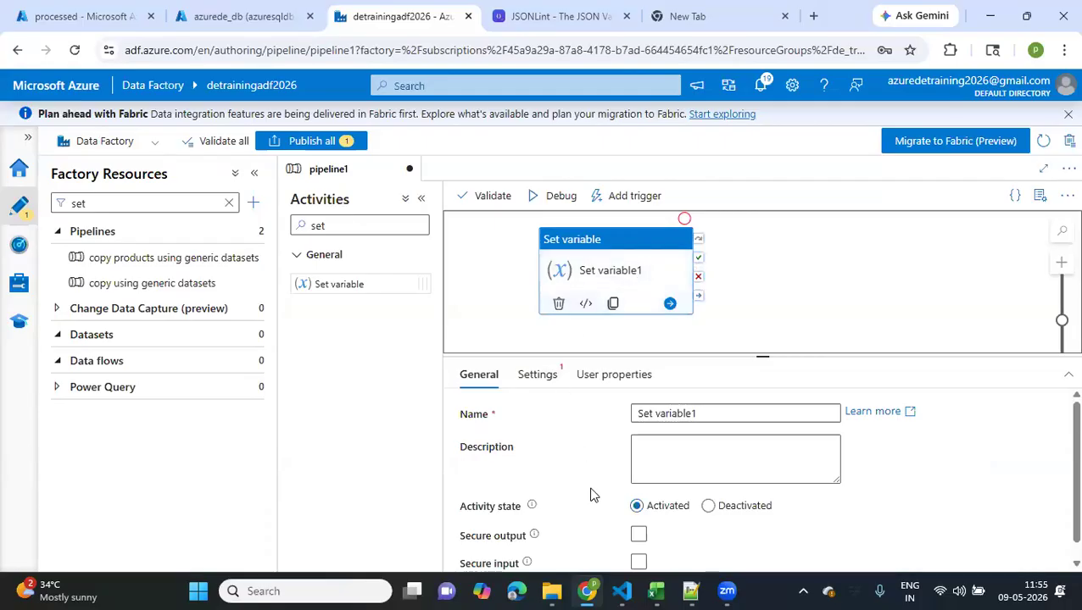
click(537, 376)
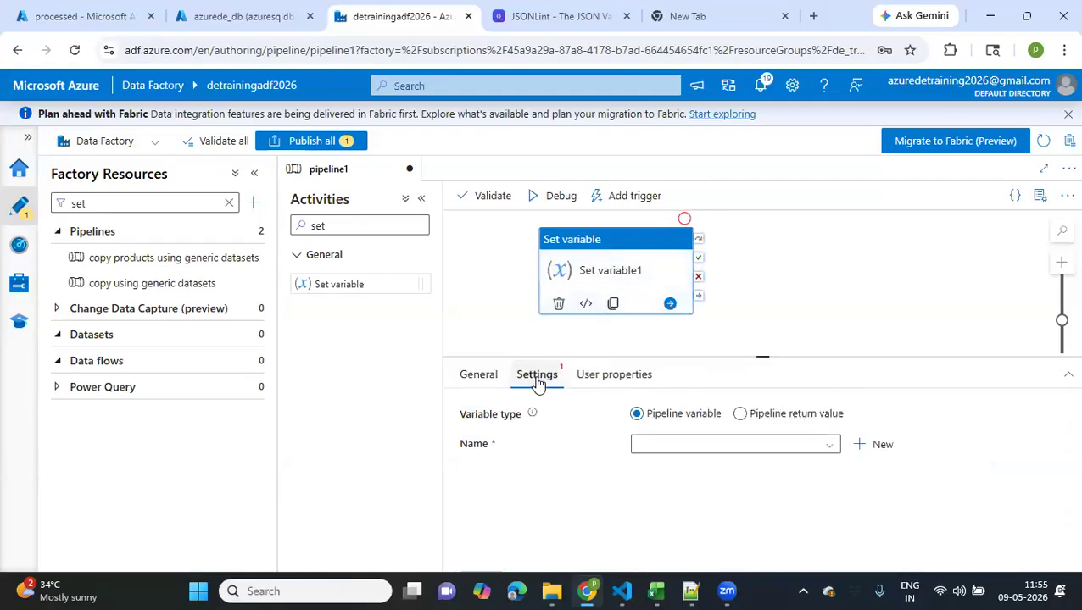
click(730, 447)
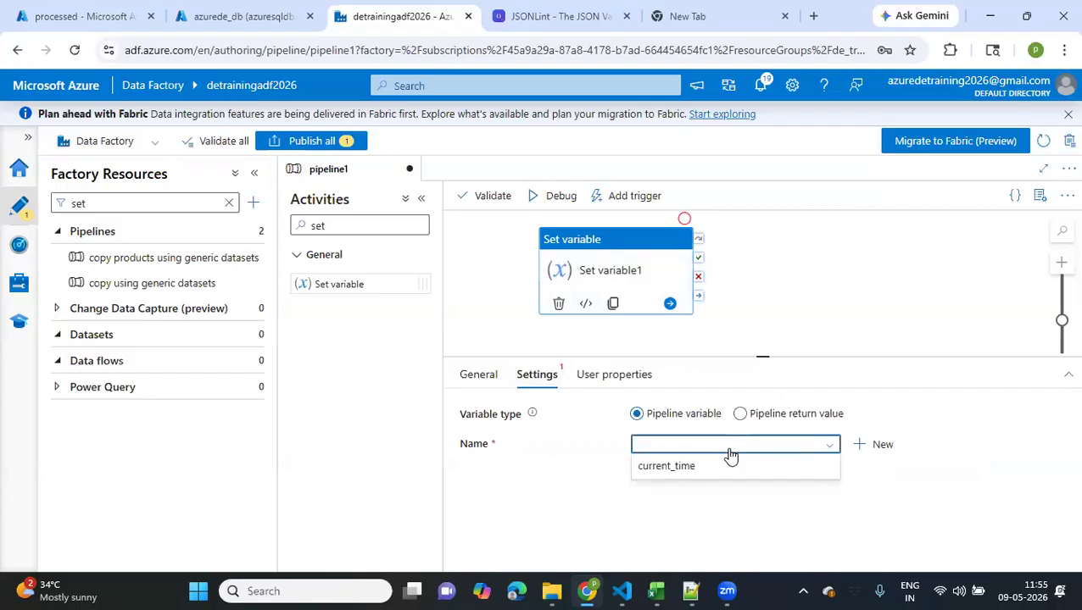
click(664, 475)
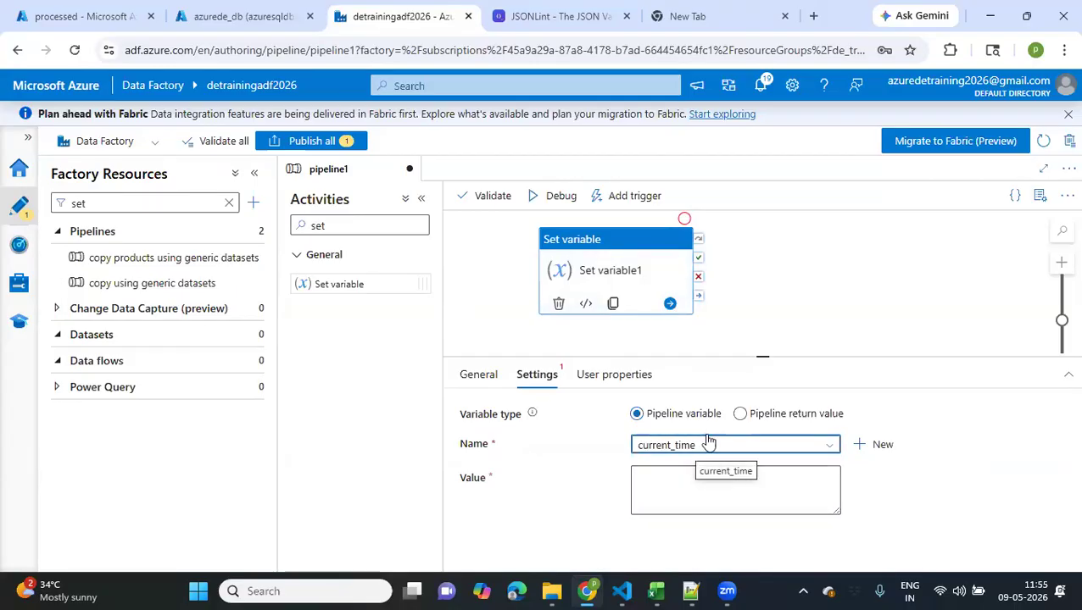
Open dynamic content for the activity's value, search the functions for "utc", and insert convertFromUtc into the expression
click(678, 474)
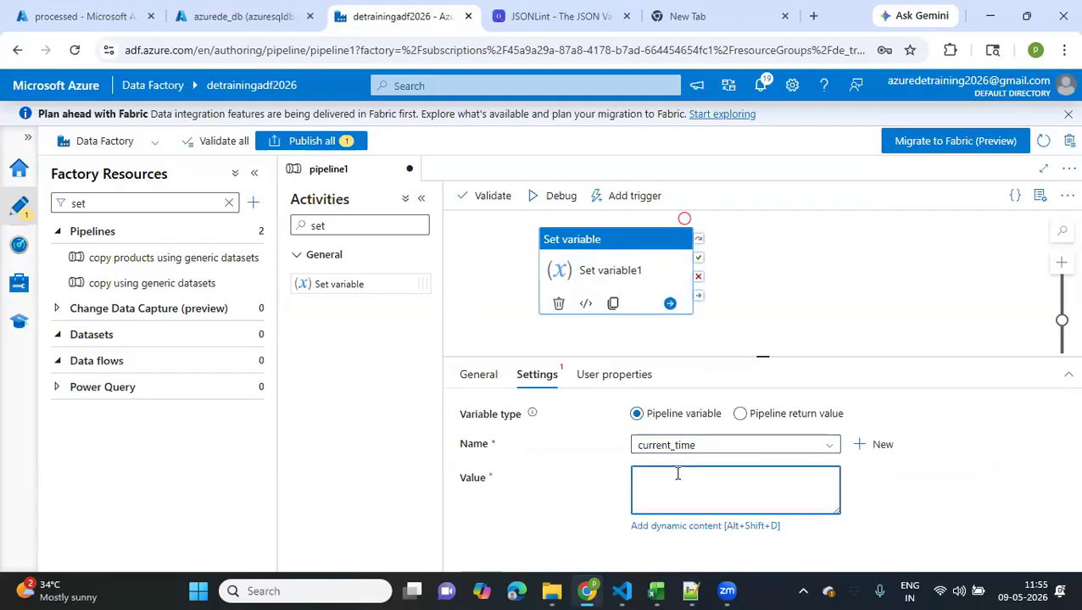
click(666, 527)
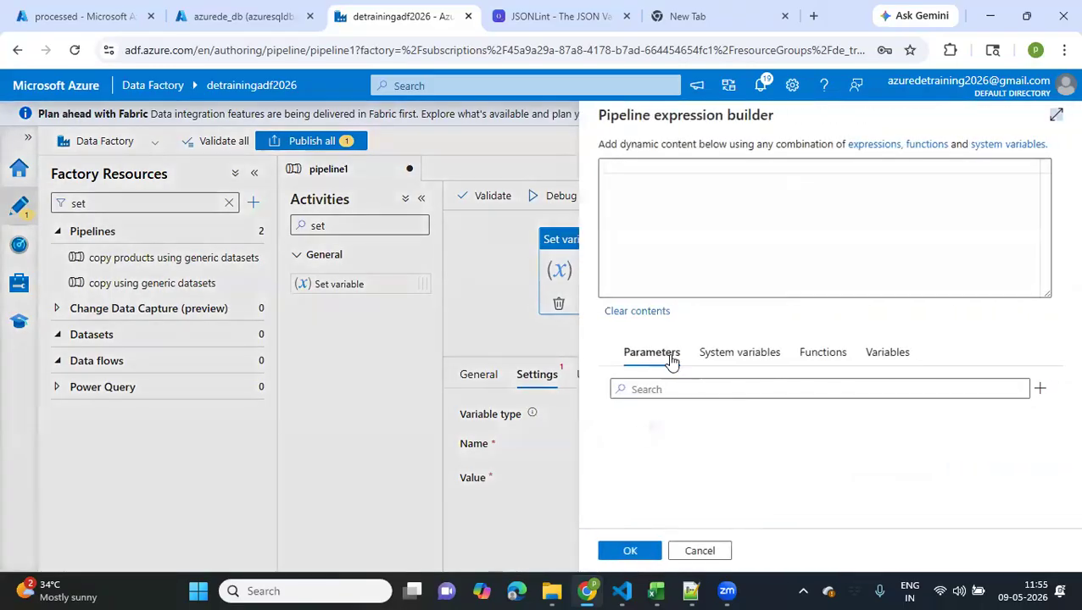
click(865, 356)
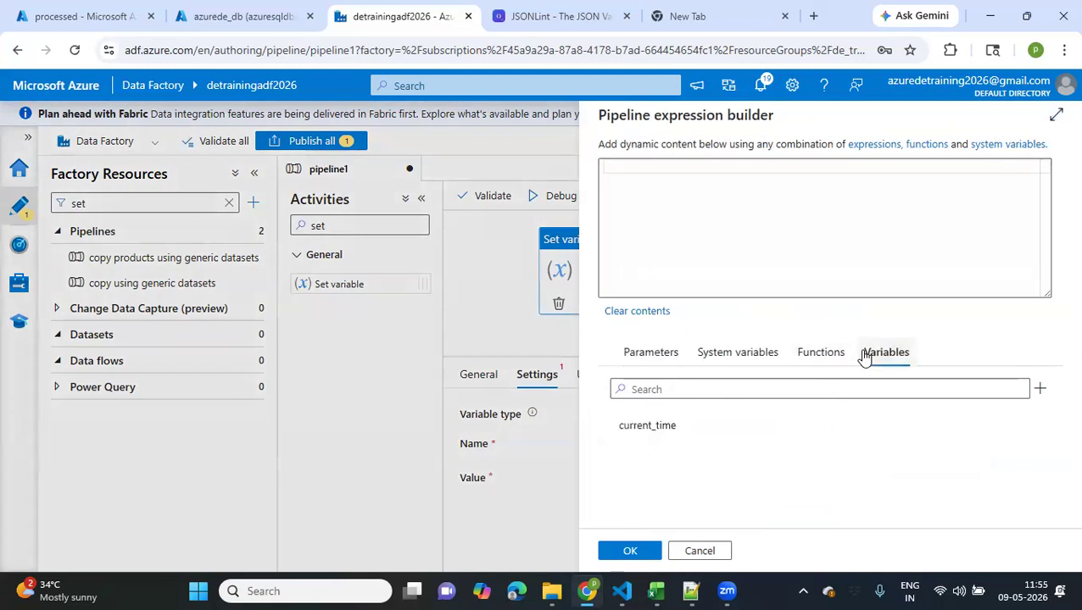
click(814, 354)
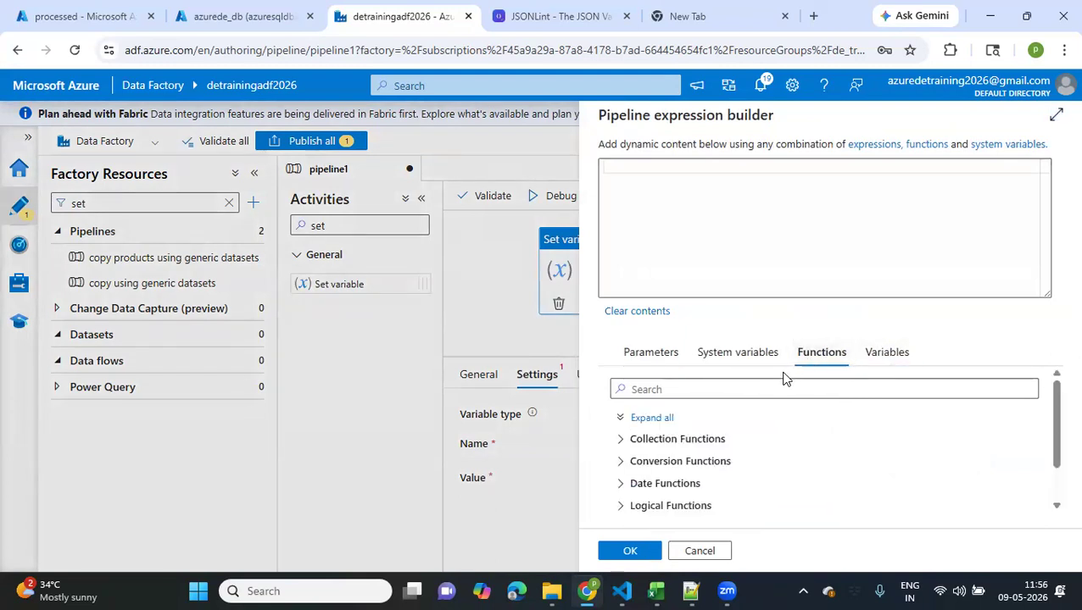
click(788, 389)
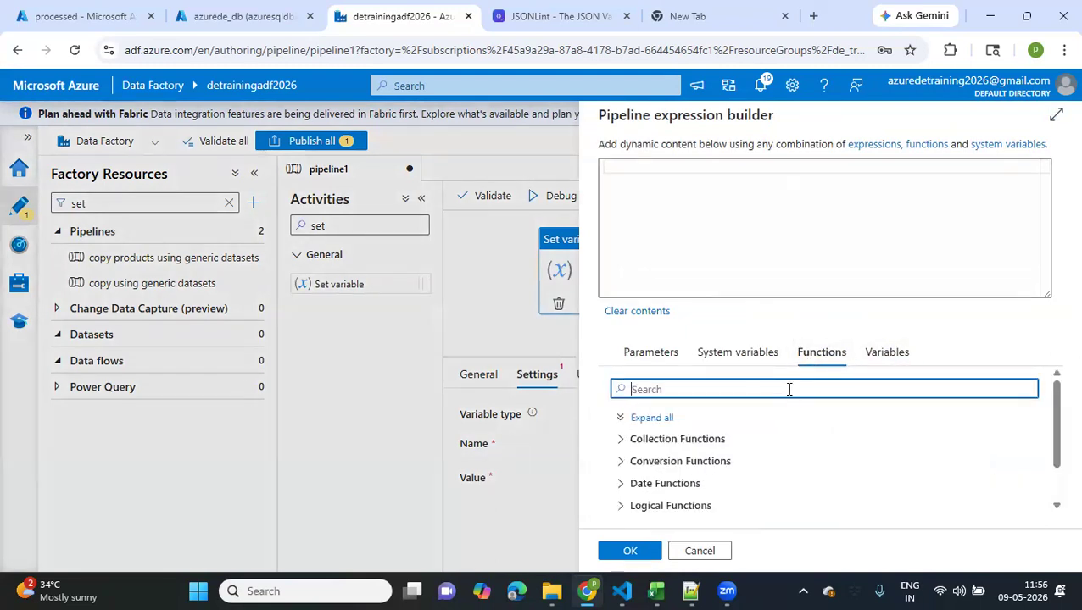
text(utc)
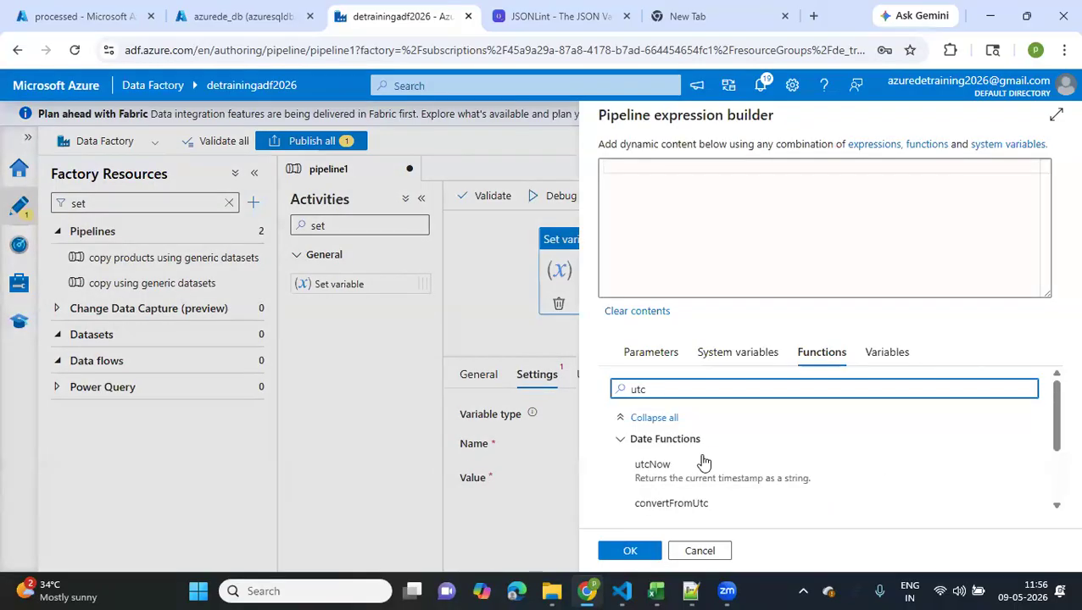
scroll(695, 475, down, 2)
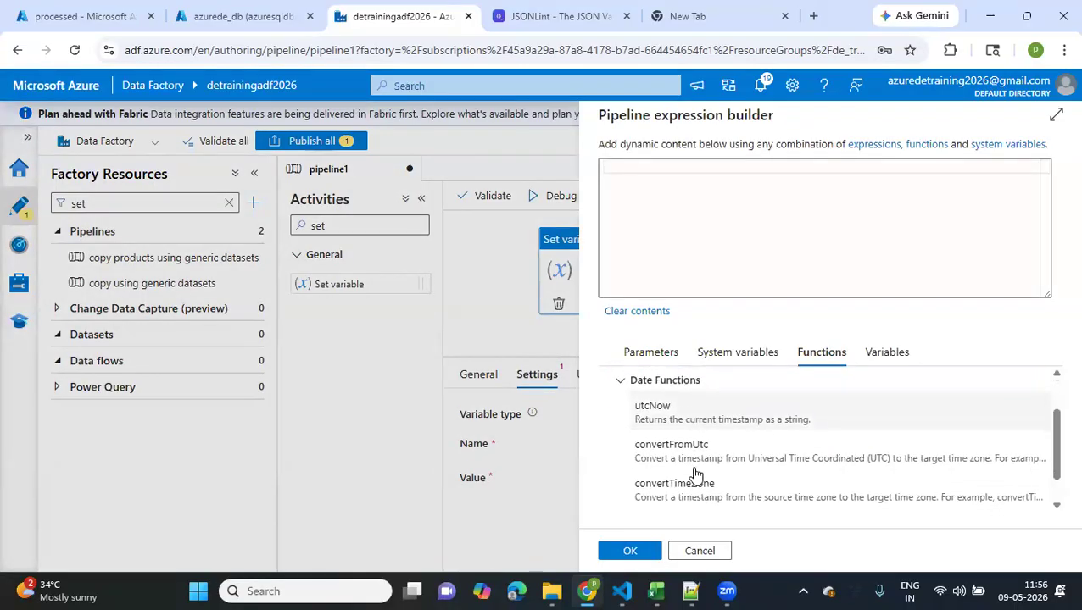
scroll(688, 481, down, 1)
scroll(688, 481, down, 1)
scroll(670, 447, up, 2)
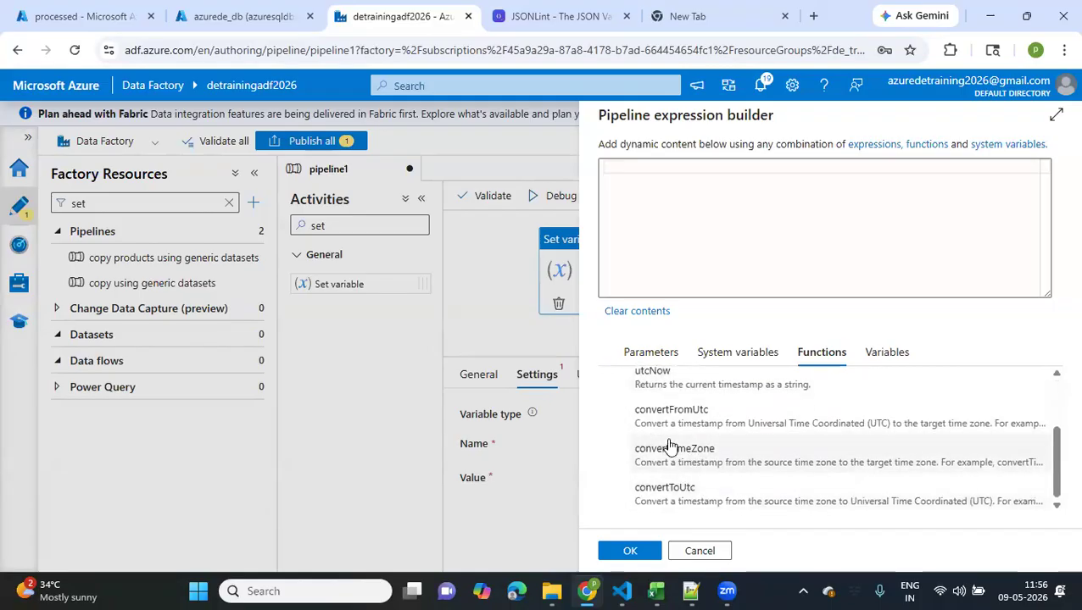
click(670, 447)
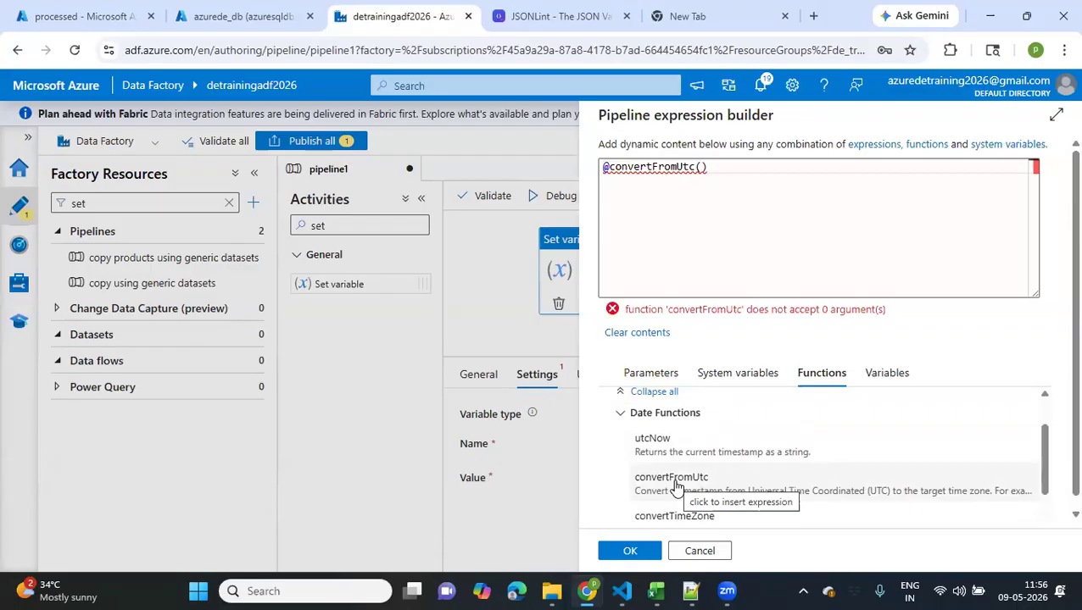
Find the utcNow function with a "utc" search and insert it as the first argument inside convertFromUtc's parentheses
click(702, 168)
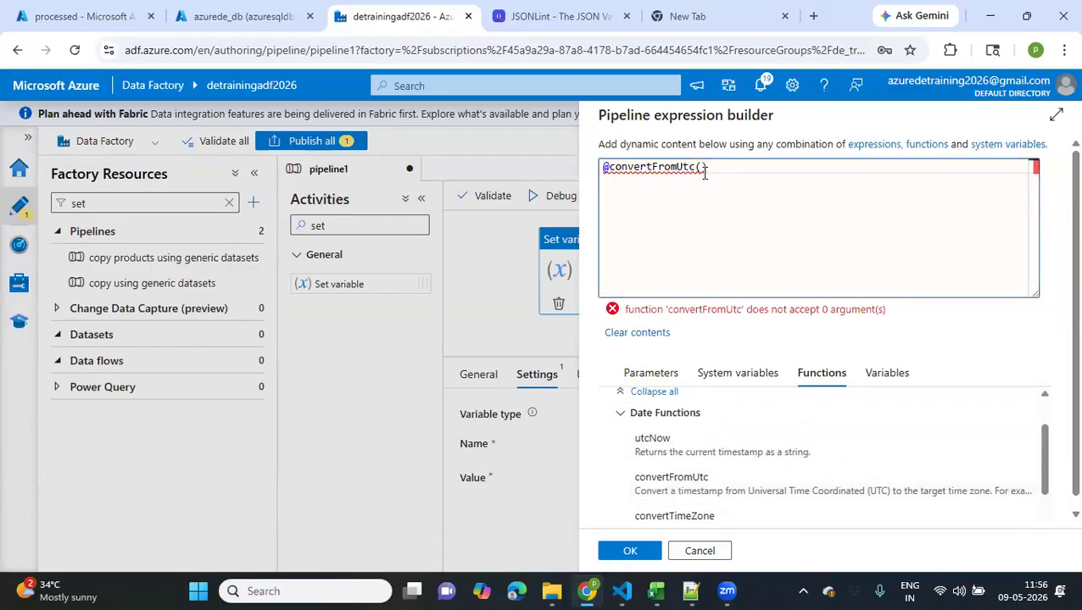
text(u)
key(BackSpace)
click(648, 374)
click(697, 413)
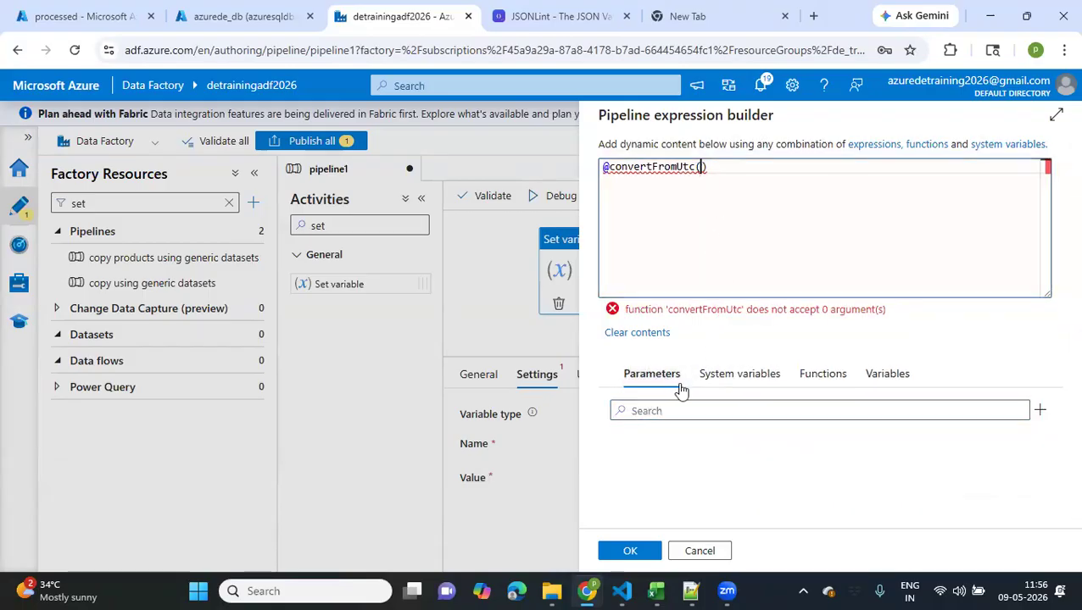
text(ut)
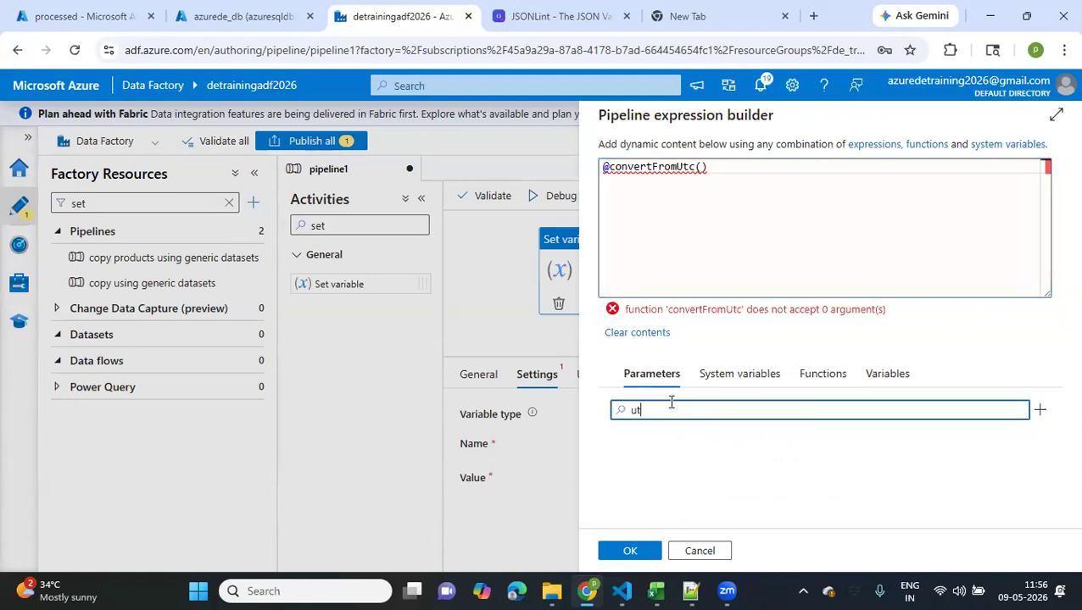
text(c)
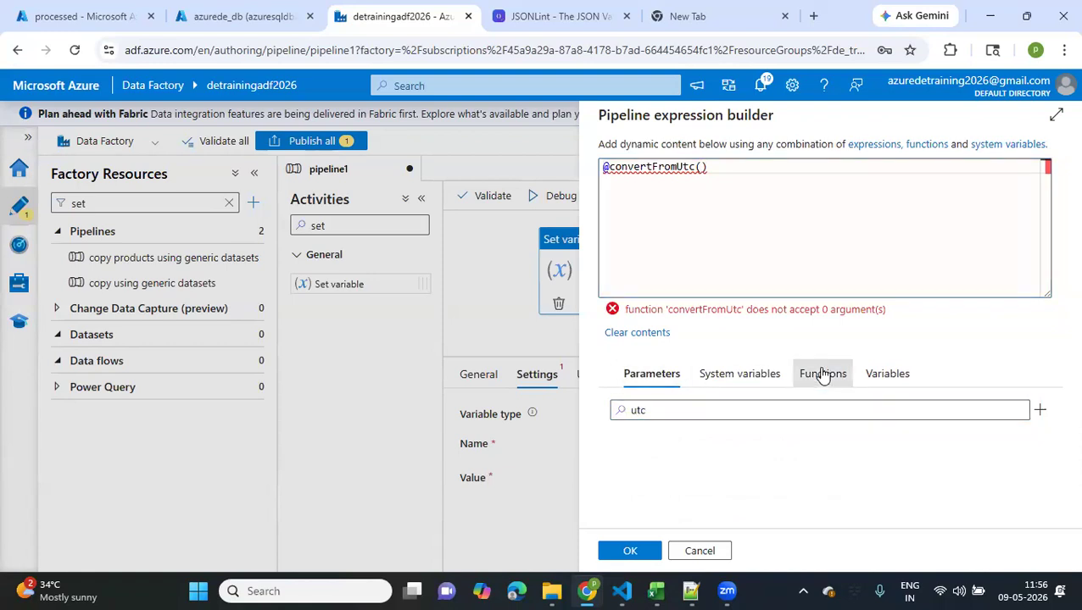
click(821, 373)
text(tc)
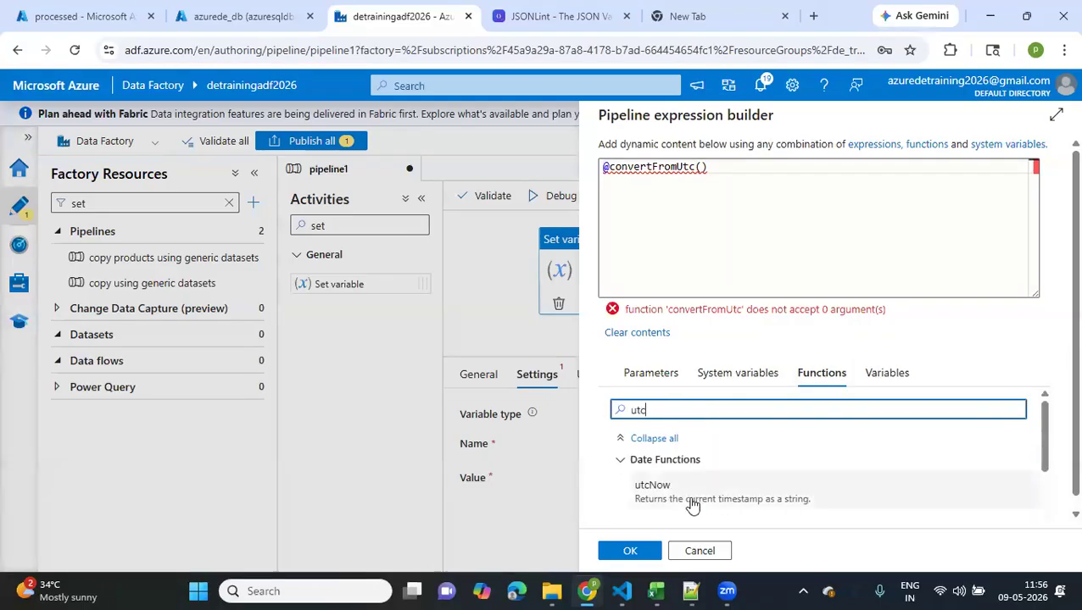
click(692, 504)
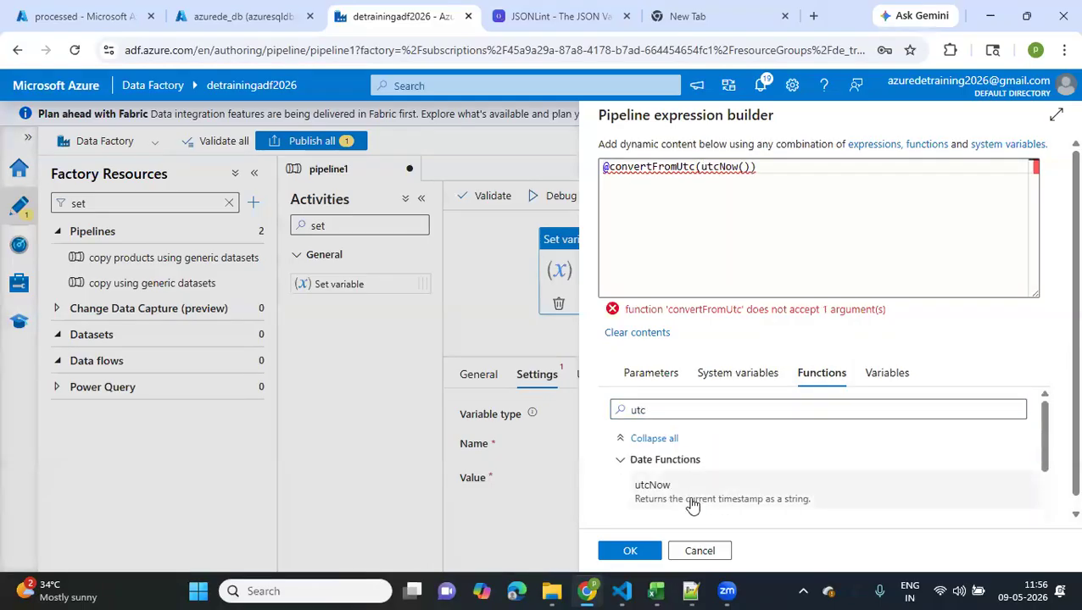
Add 'IST' as the second argument of convertFromUtc, check the function's description, and accept the expression as the variable's value
click(750, 174)
text(, )
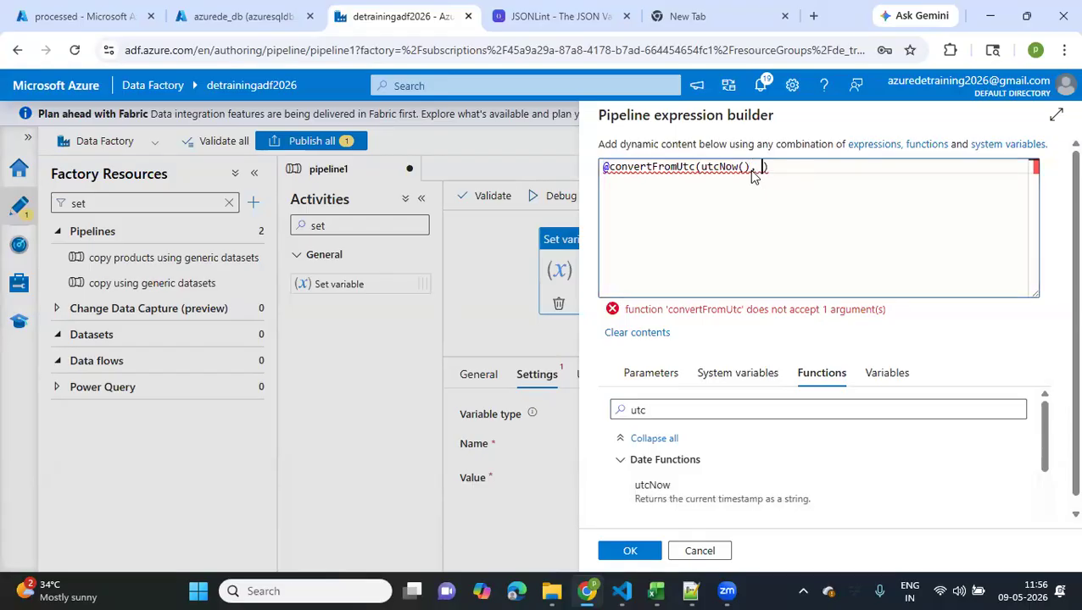
text('IST)
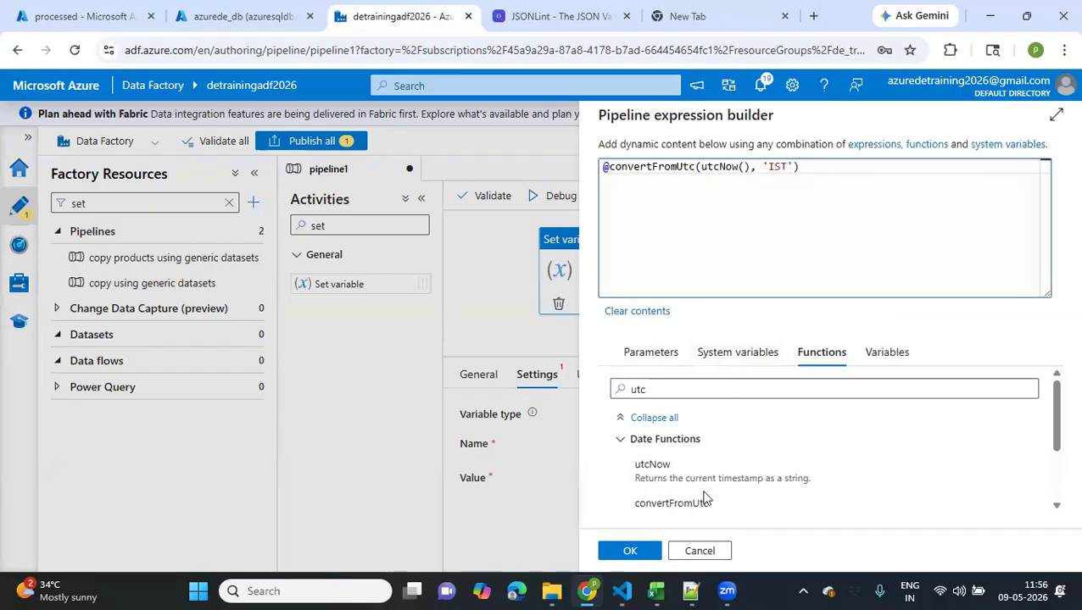
scroll(667, 513, down, 3)
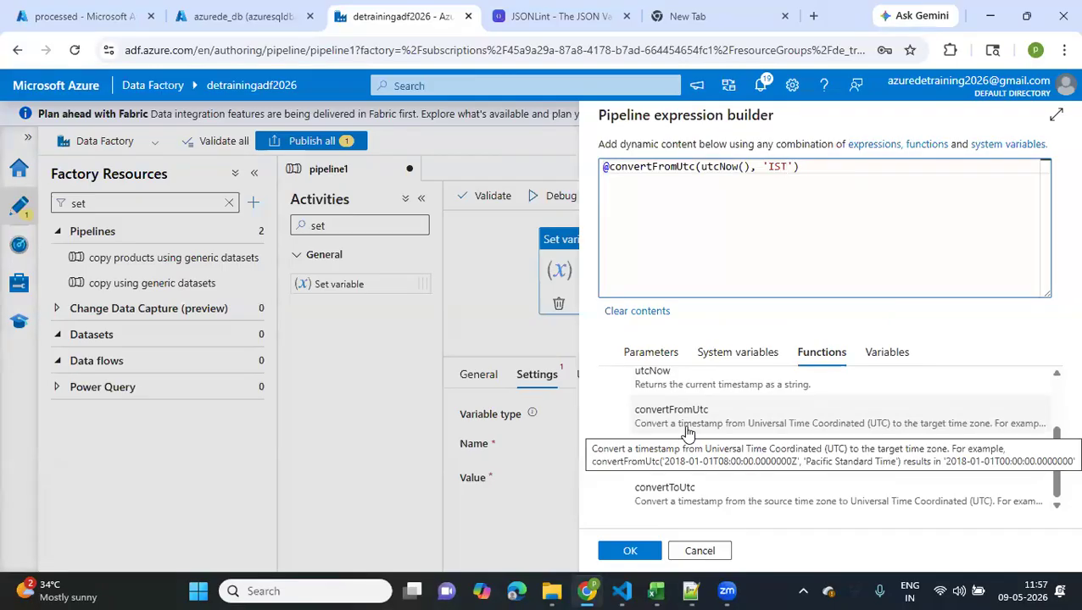
click(638, 554)
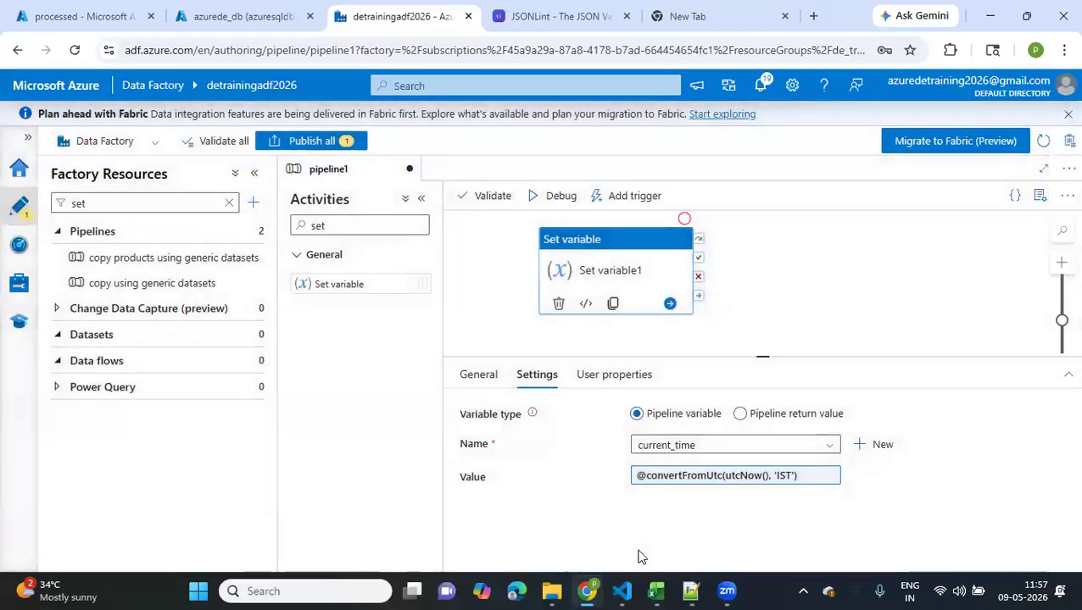
Review the default value of current_time in the pipeline variables and return to the Set variable1 activity
click(490, 338)
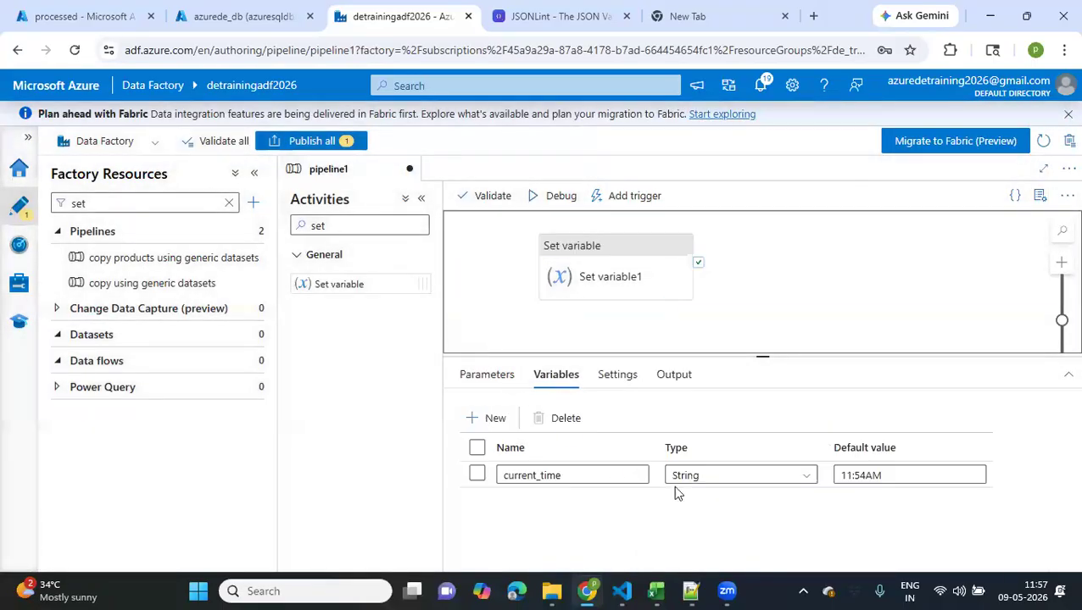
drag(883, 475, 837, 484)
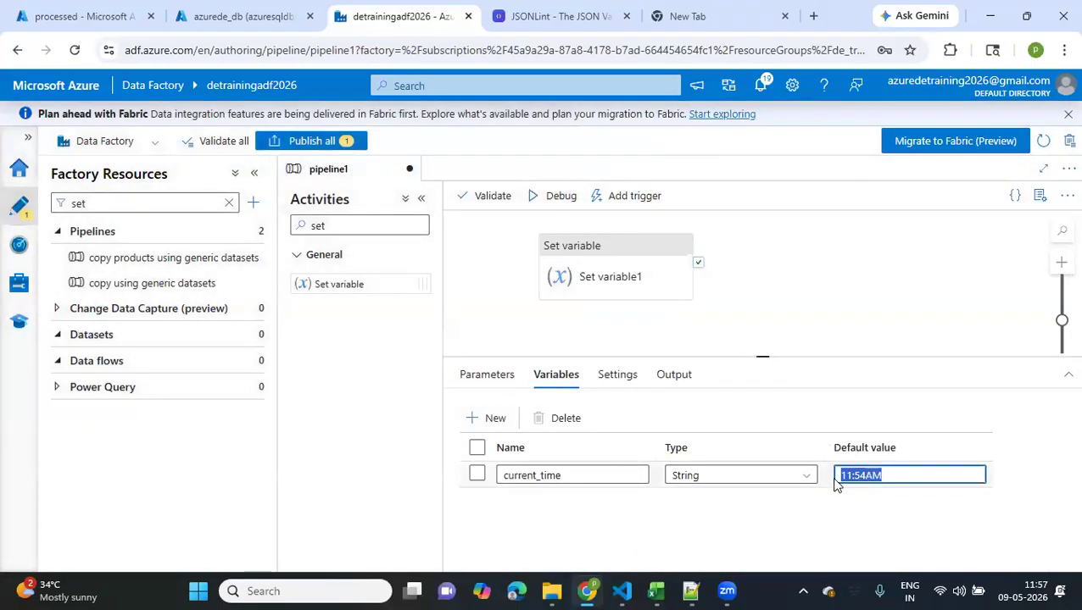
click(512, 265)
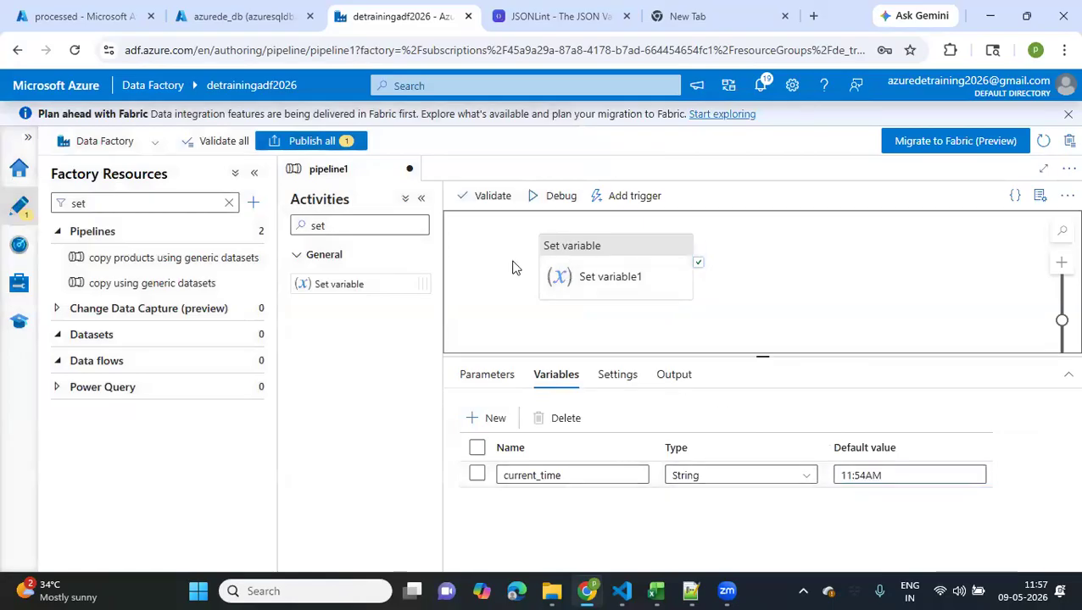
click(570, 275)
Debug the pipeline, refresh the run status, and read the error details for the Set variable1 activity
click(552, 195)
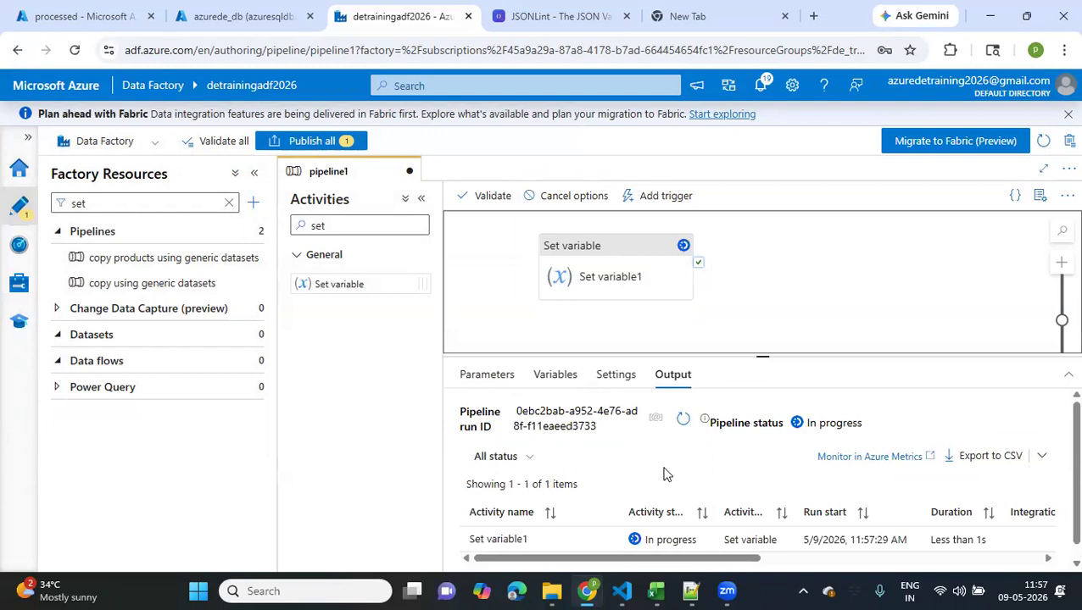
click(676, 422)
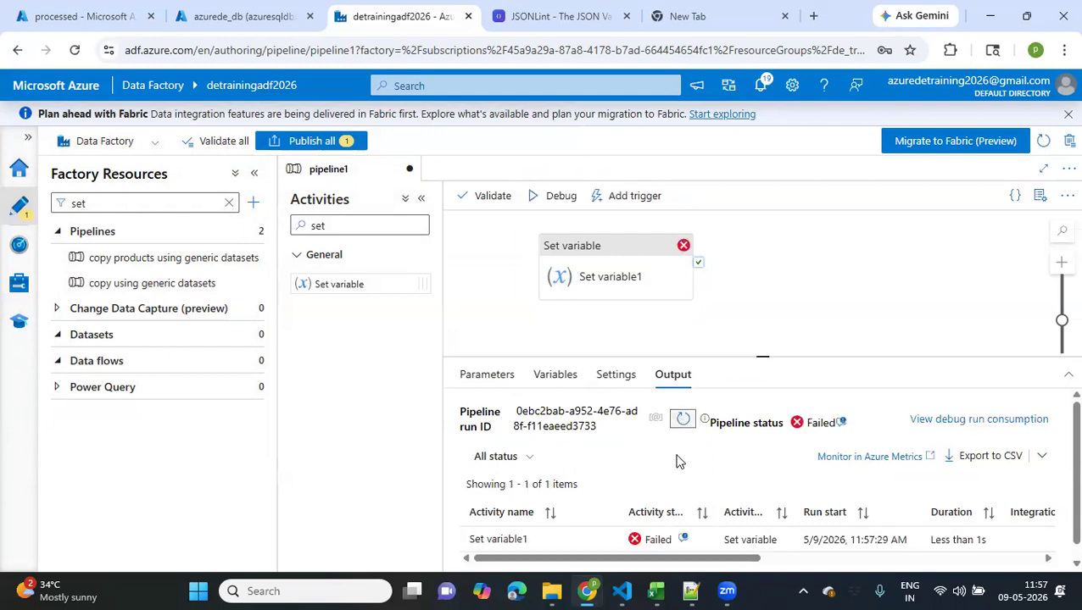
click(684, 540)
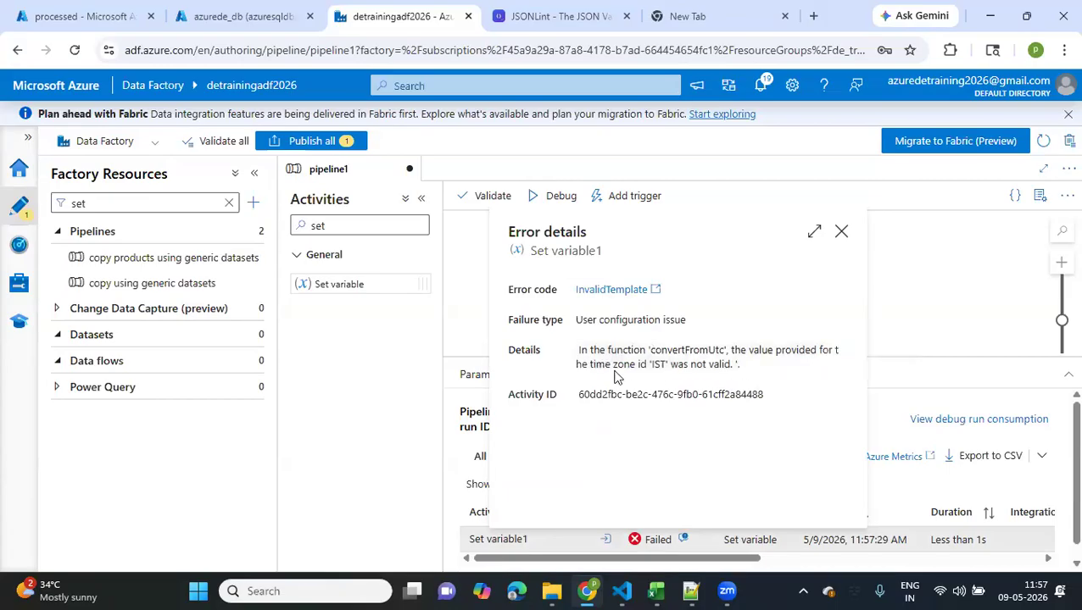
click(843, 234)
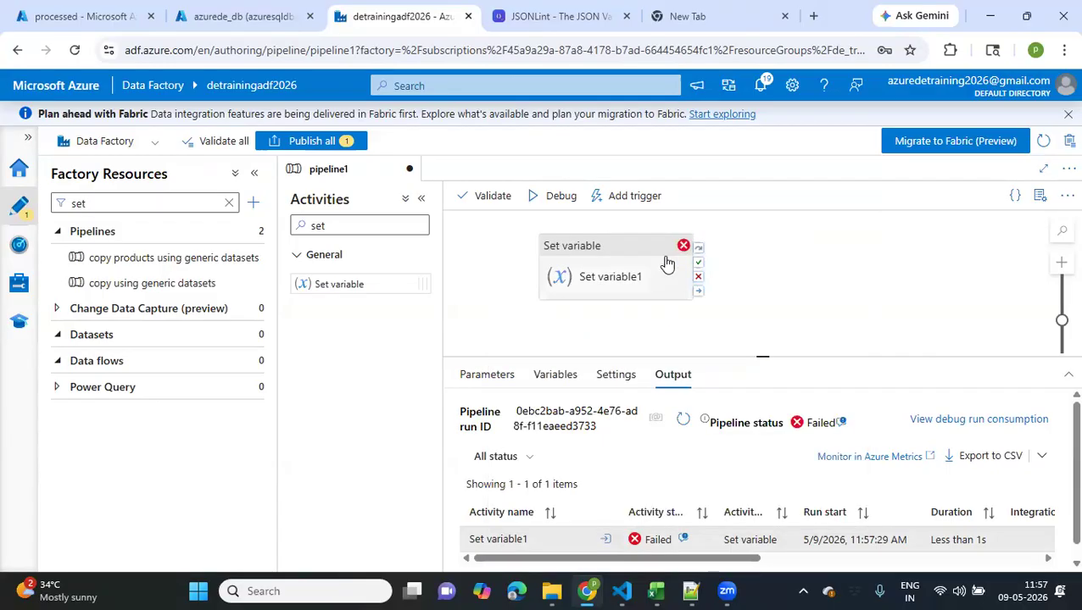
Copy the full expression from Set variable1's value and search Google for it in the empty browser tab
click(644, 274)
triple_click(795, 480)
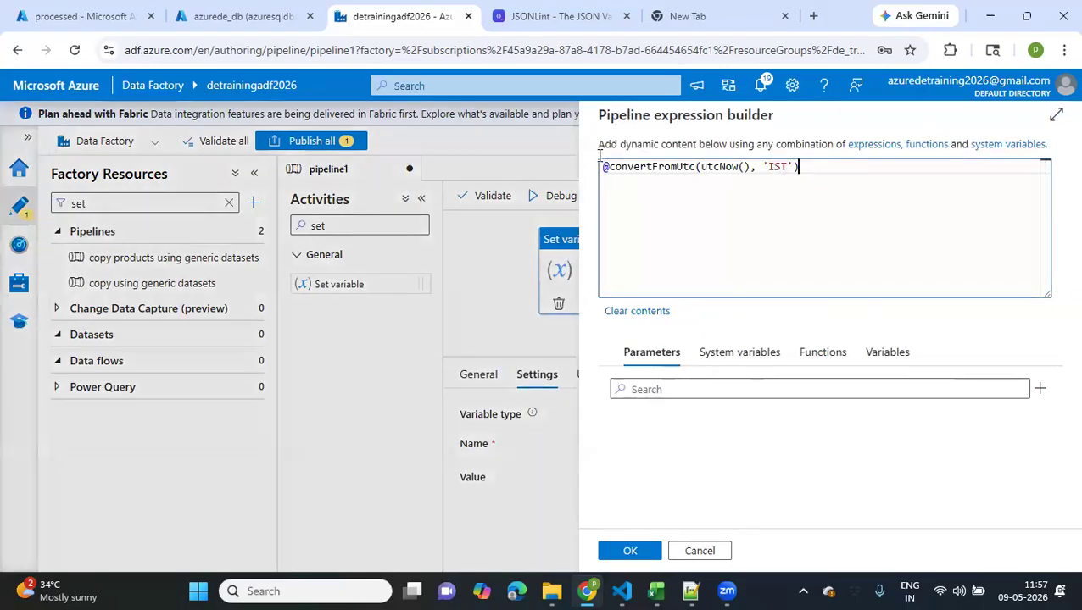
key(ctrl+a)
key(ctrl+c)
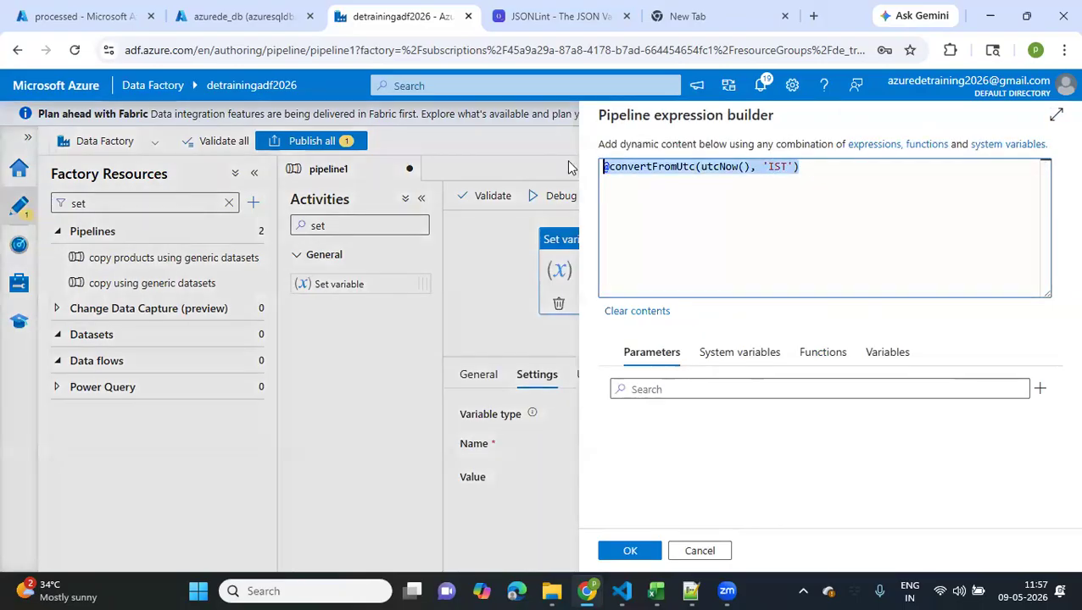
click(696, 17)
click(431, 51)
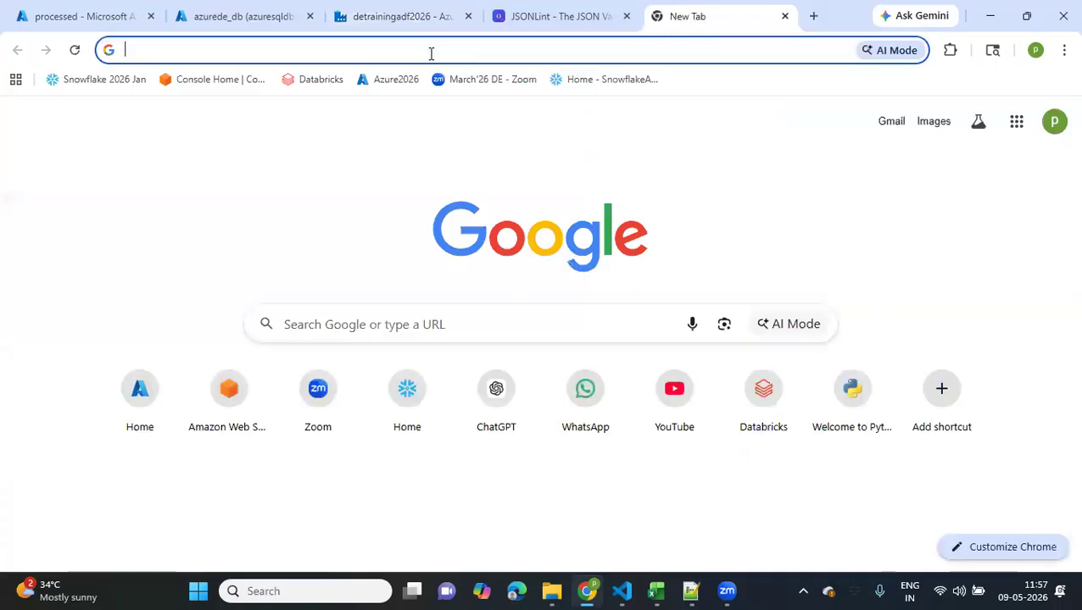
key(ctrl+v)
key(Return)
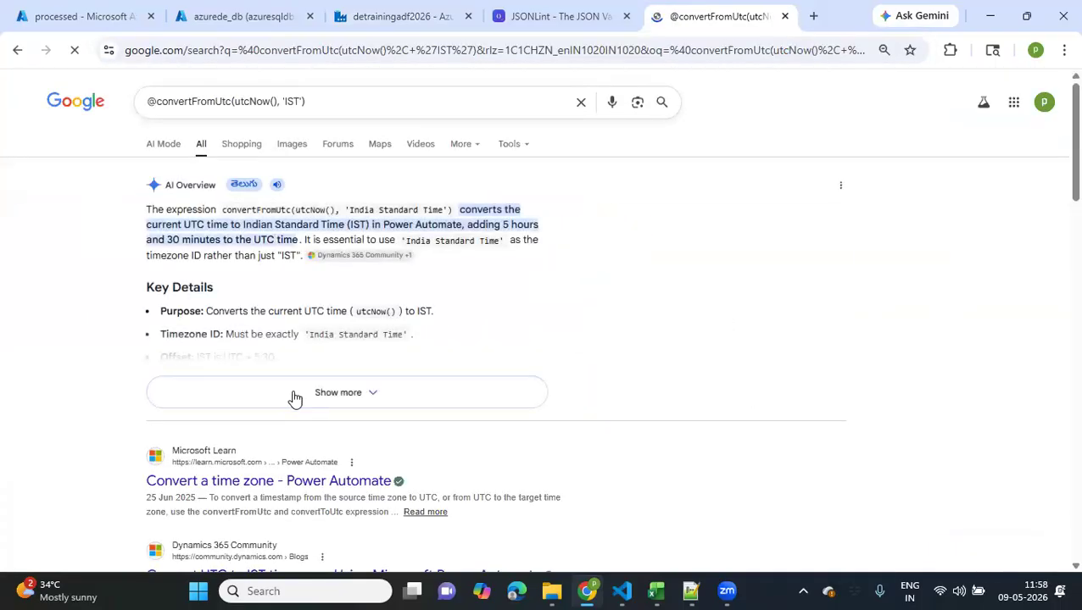
Expand the AI Overview and copy the time zone ID 'India Standard Time' from its key details
click(292, 395)
scroll(293, 395, down, 1)
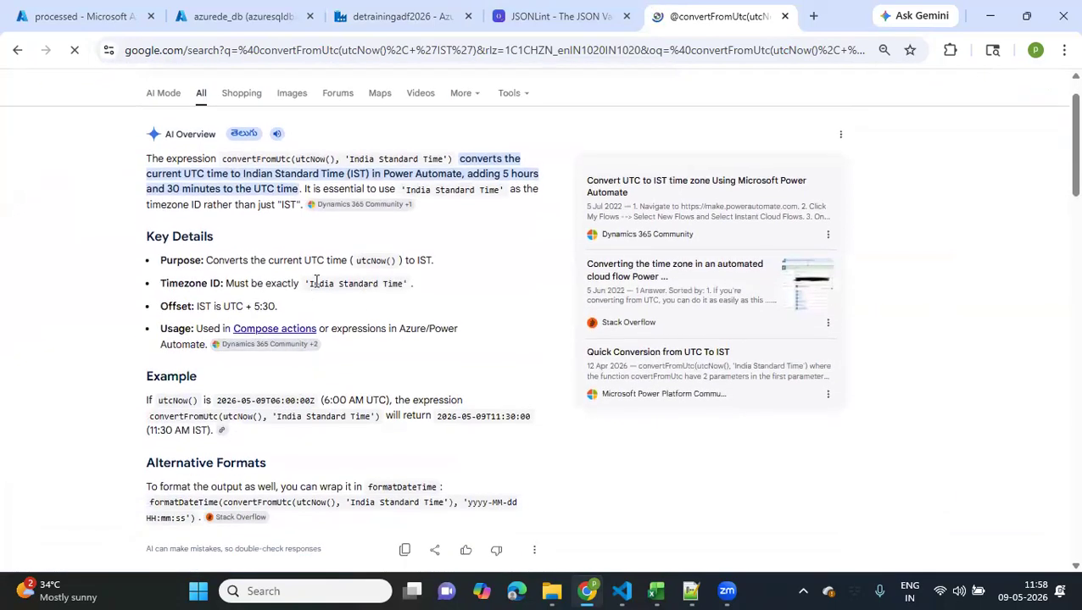
drag(305, 285, 412, 283)
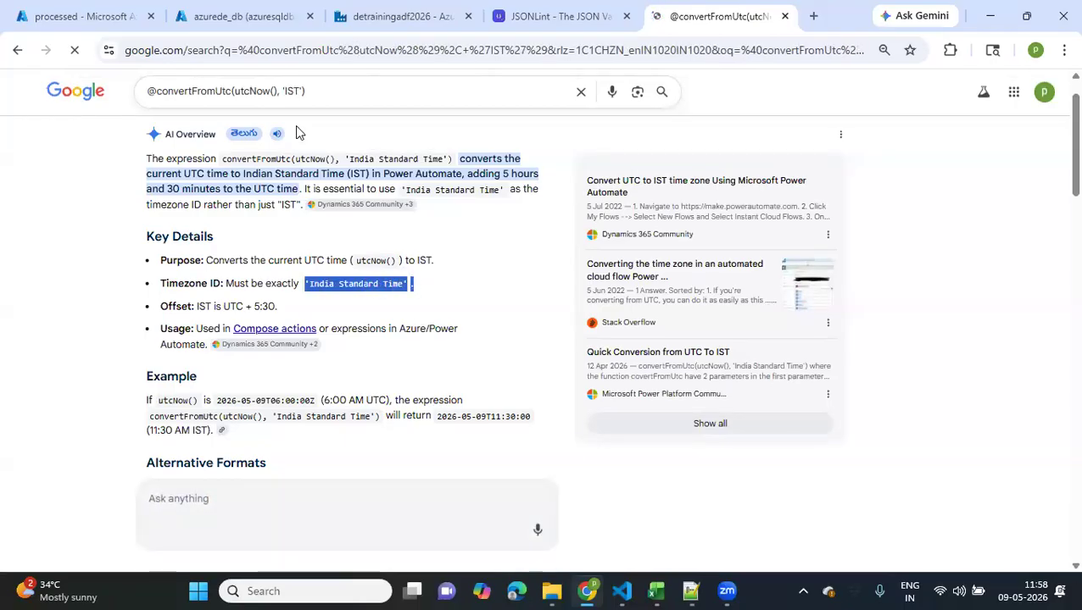
Return to the pipeline expression and replace IST with India Standard Time, removing the surplus quotes and period
click(339, 26)
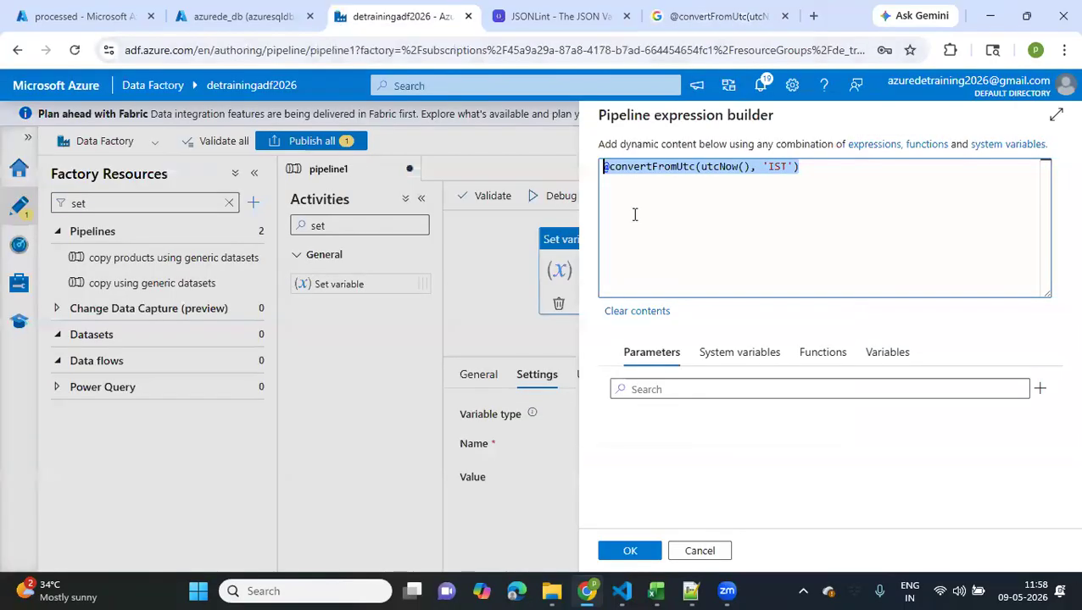
click(729, 191)
double_click(781, 167)
text('India Standard Time'.)
key(BackSpace)
key(BackSpace)
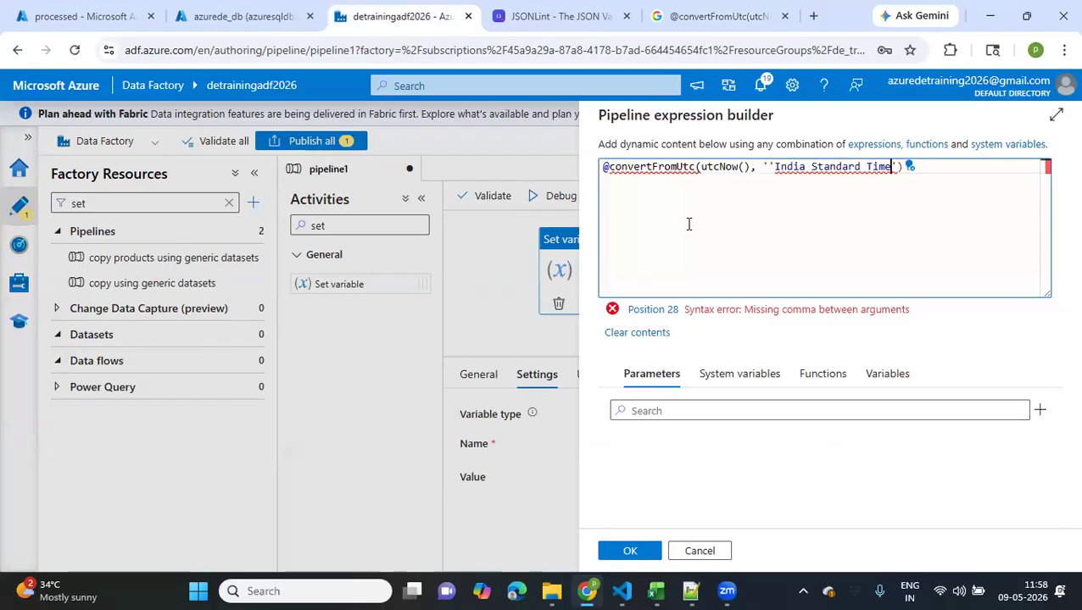
click(774, 167)
key(BackSpace)
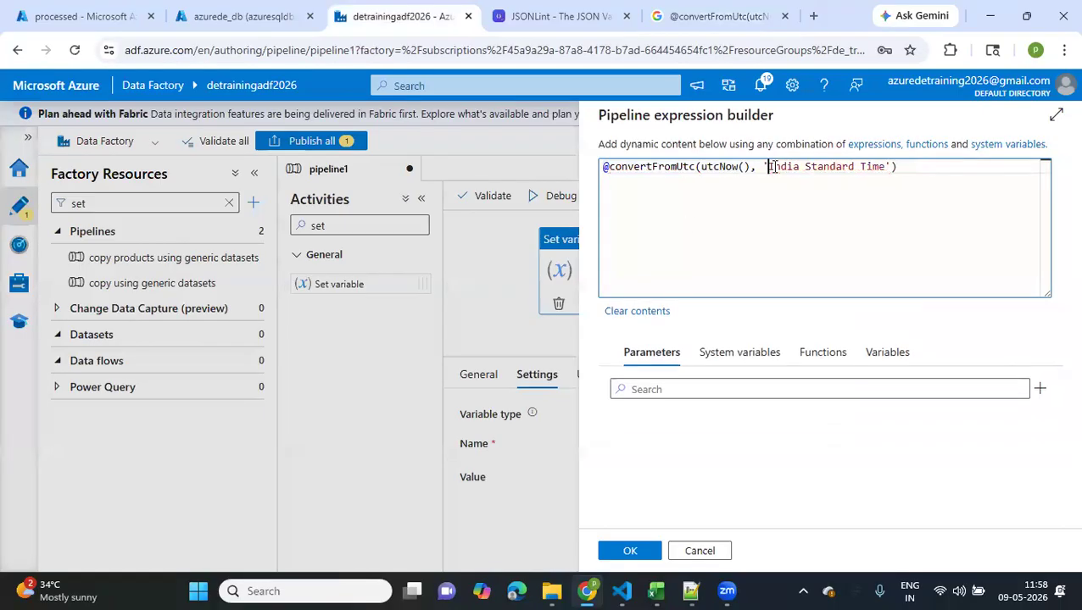
Confirm the expression, debug the pipeline, refresh the run status, and view the output of the Set variable1 activity
click(632, 552)
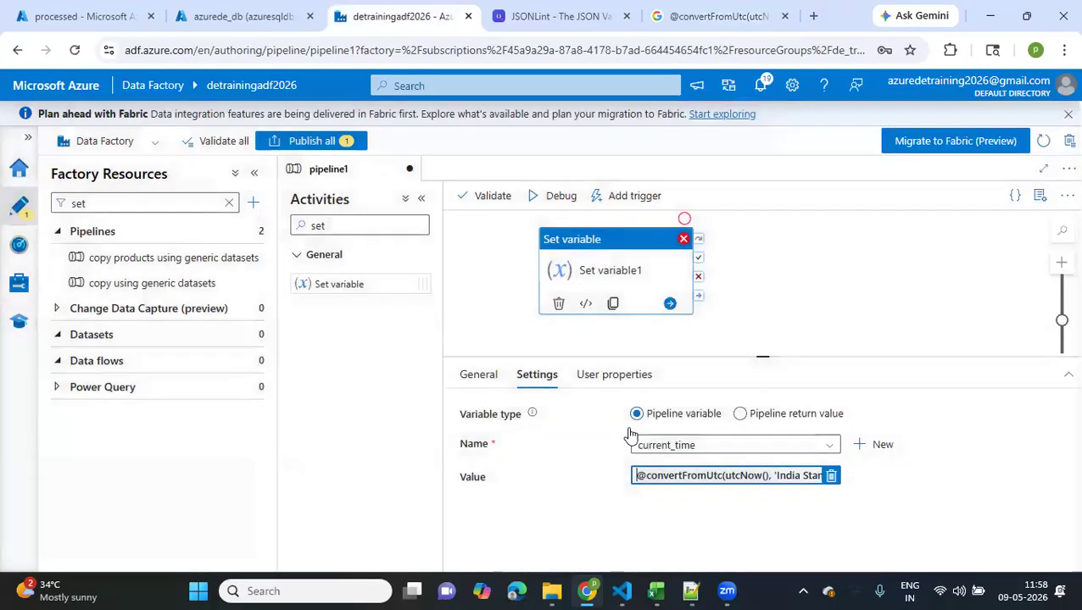
click(553, 204)
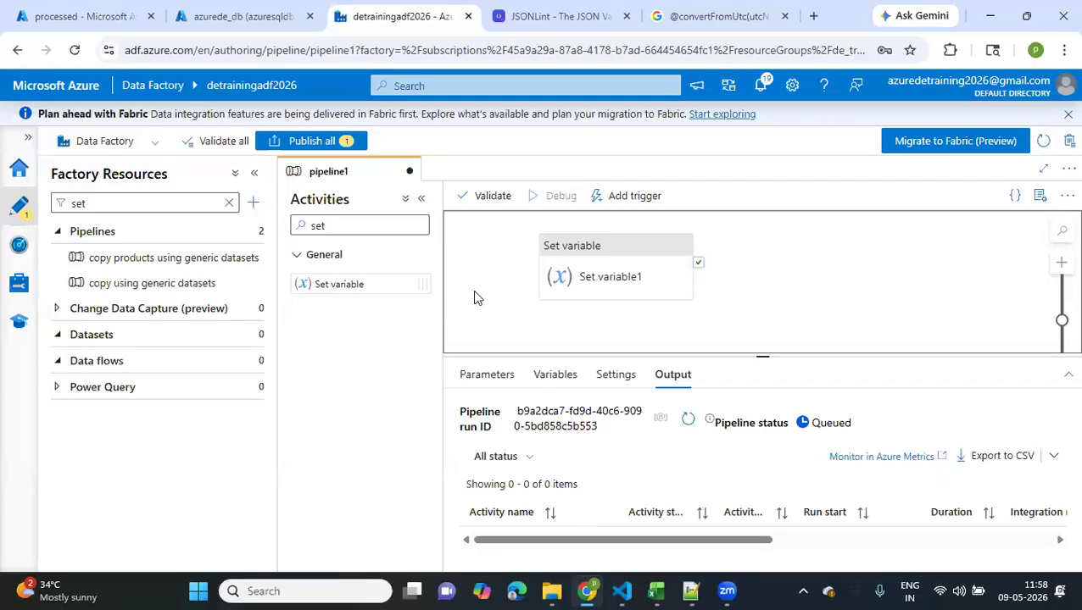
click(687, 422)
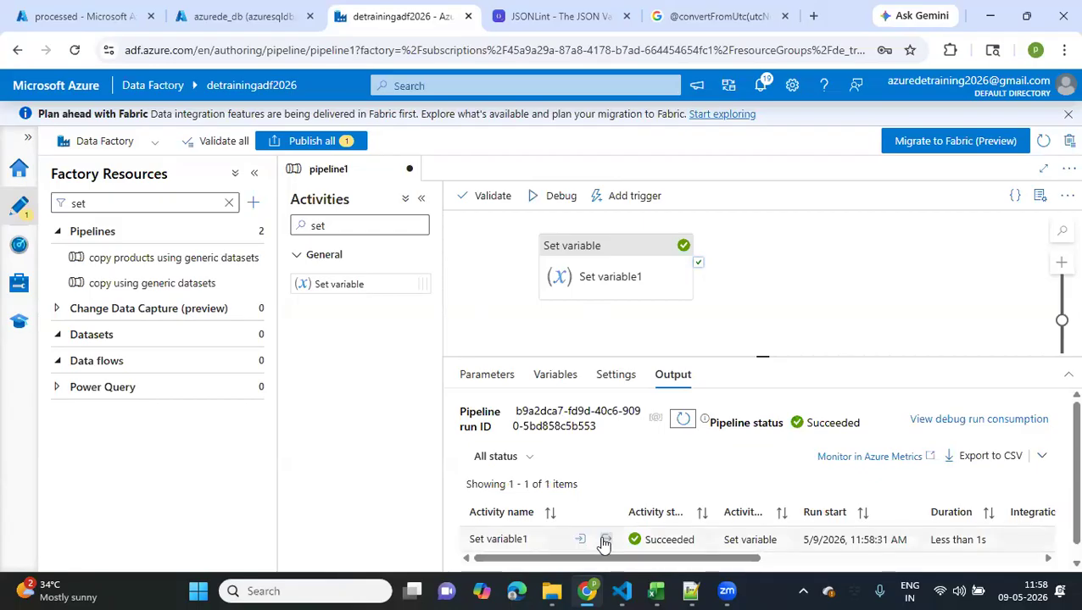
click(605, 541)
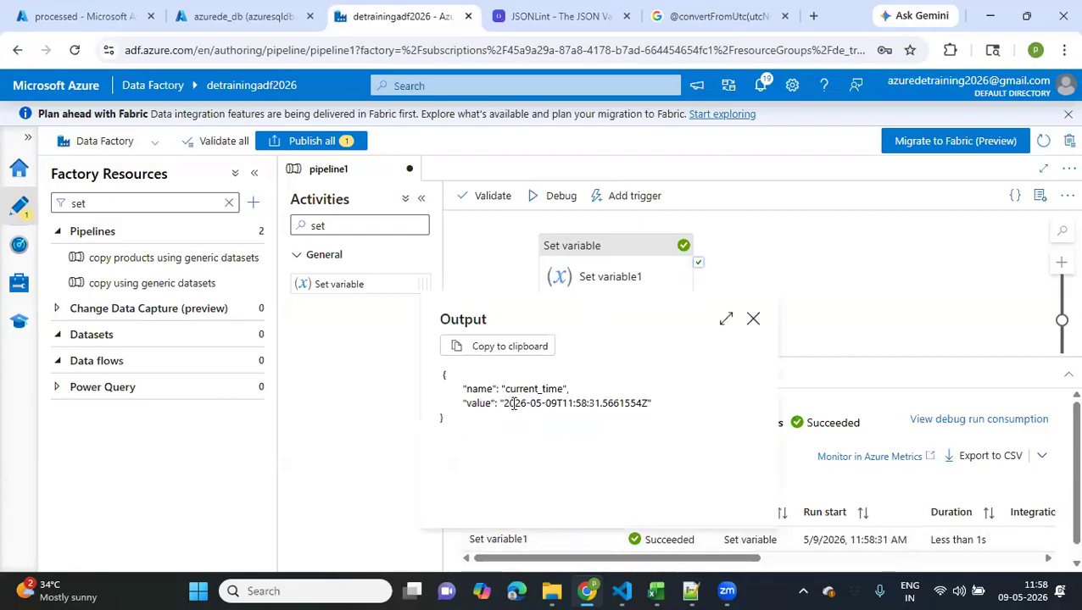
drag(500, 403, 646, 398)
click(752, 320)
click(850, 290)
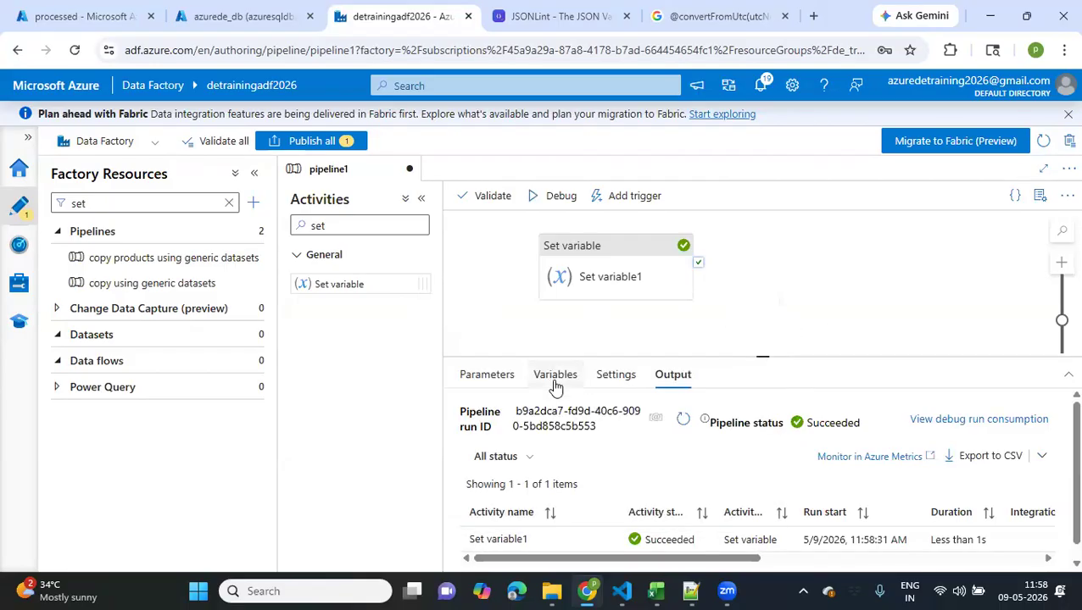
Compare the pipeline's current_time variable definition with the variable and value configured in Set variable1's settings
click(554, 384)
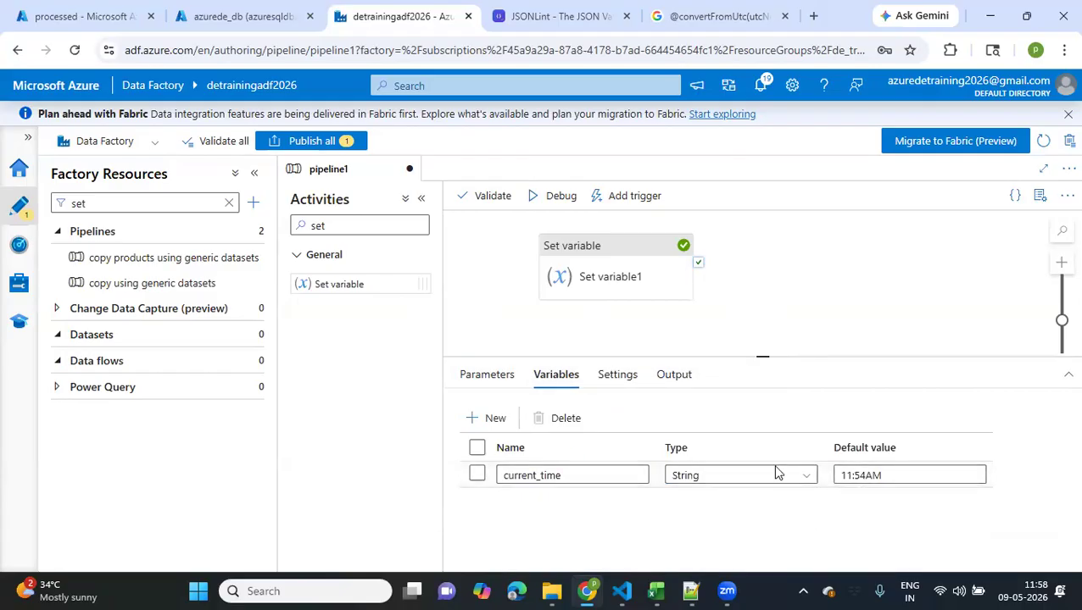
click(725, 279)
drag(725, 279, 611, 288)
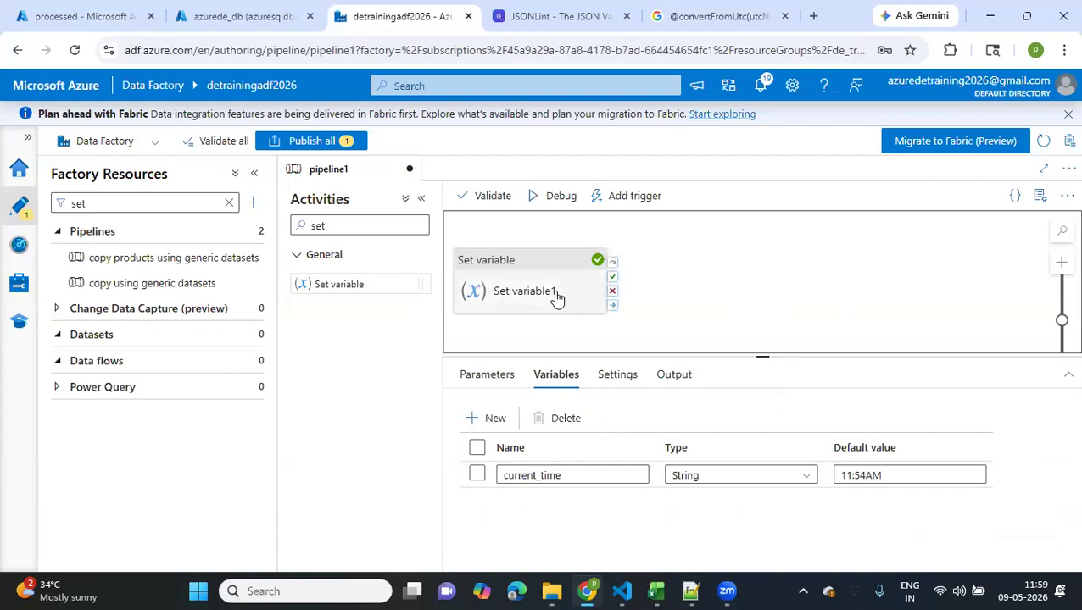
click(511, 301)
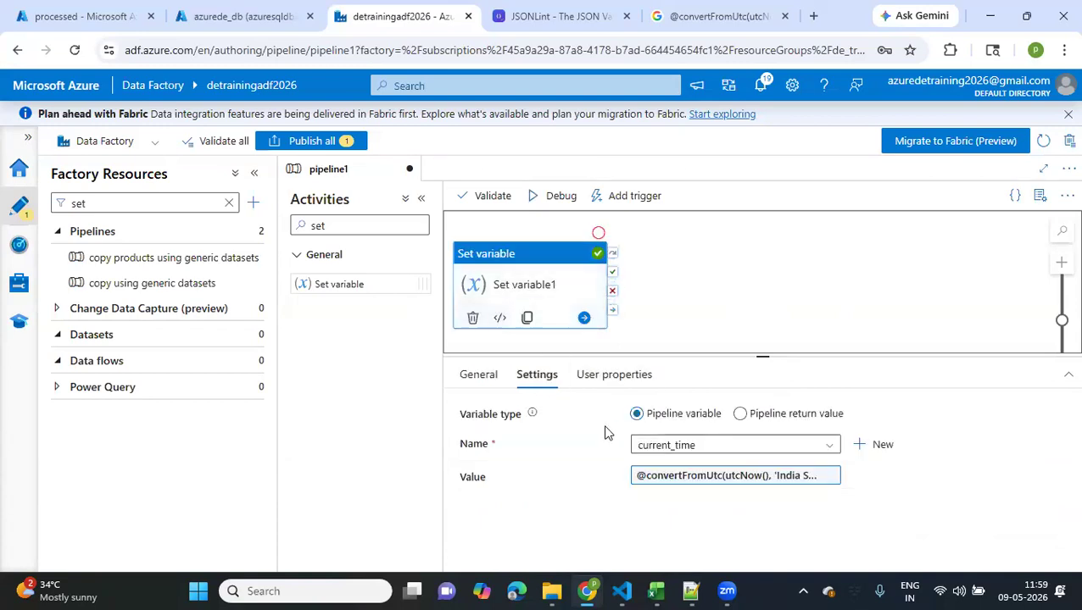
click(663, 281)
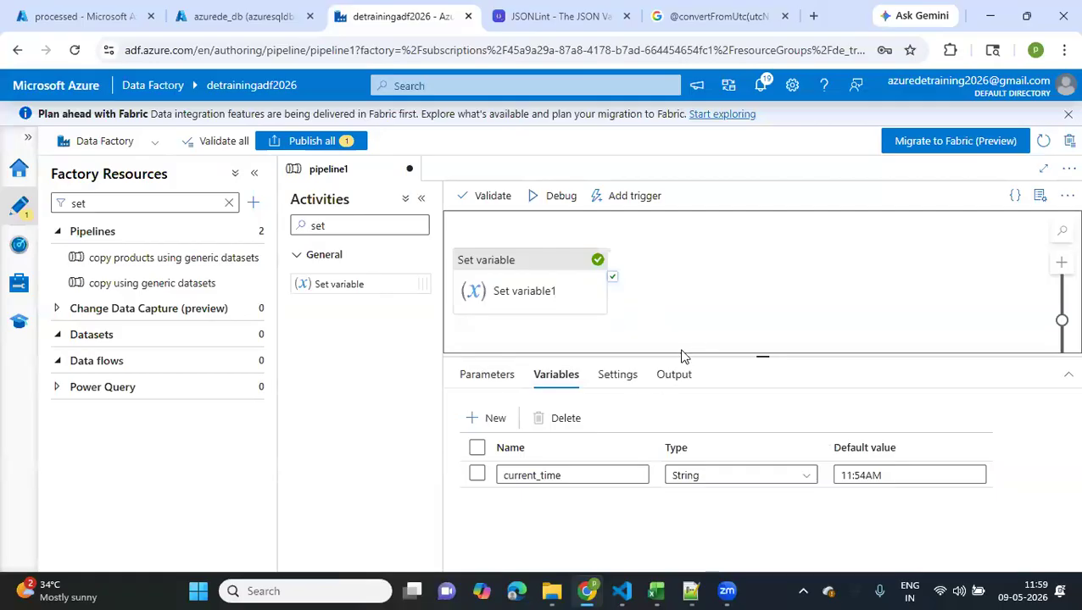
Reopen the debug run output of Set variable1 and read the value assigned to current_time
click(669, 375)
mouse_move(587, 551)
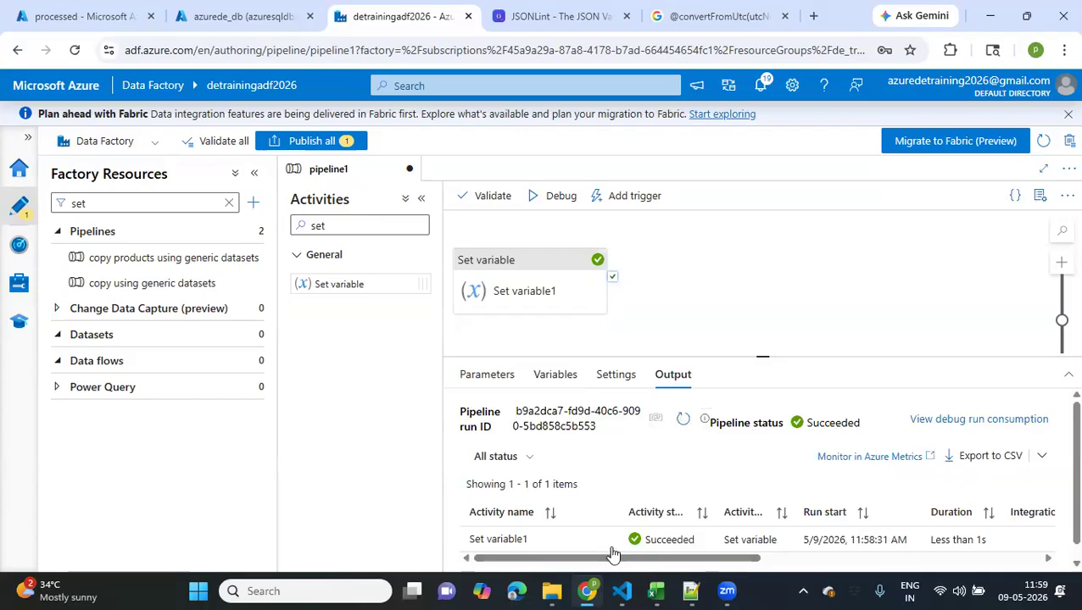
click(607, 540)
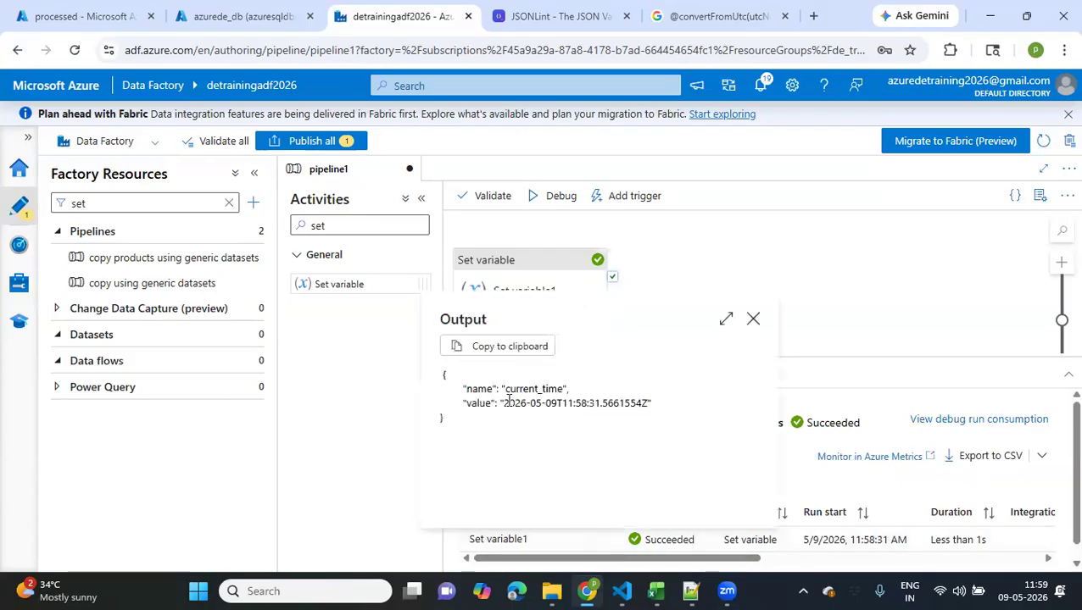
drag(508, 403, 651, 404)
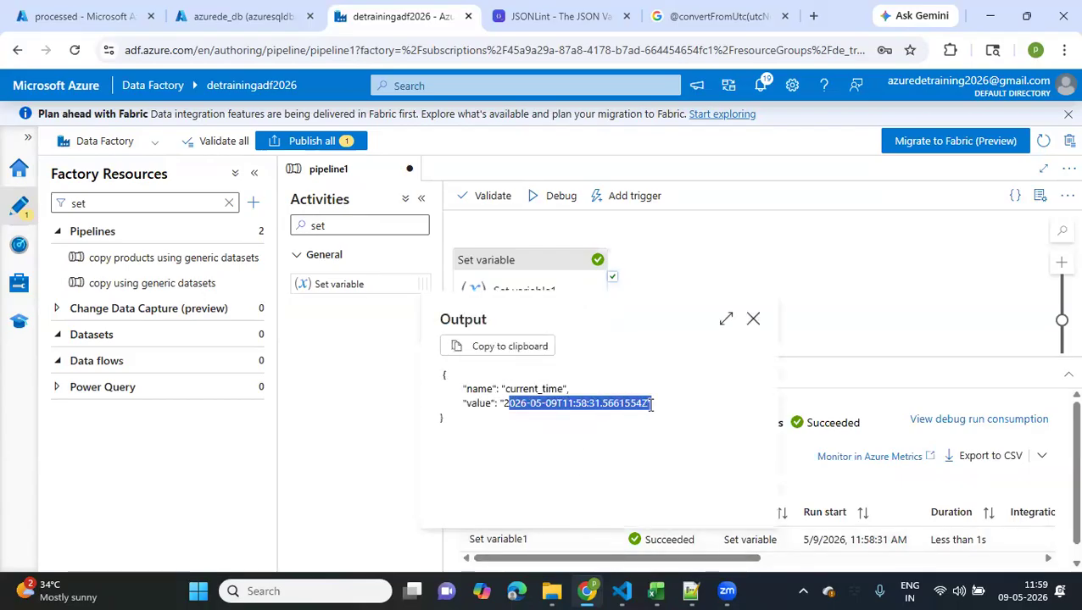
click(753, 320)
Search the activities for C, add a Copy data activity to the canvas, and connect it to Set variable1 on success
click(343, 226)
drag(343, 226, 304, 226)
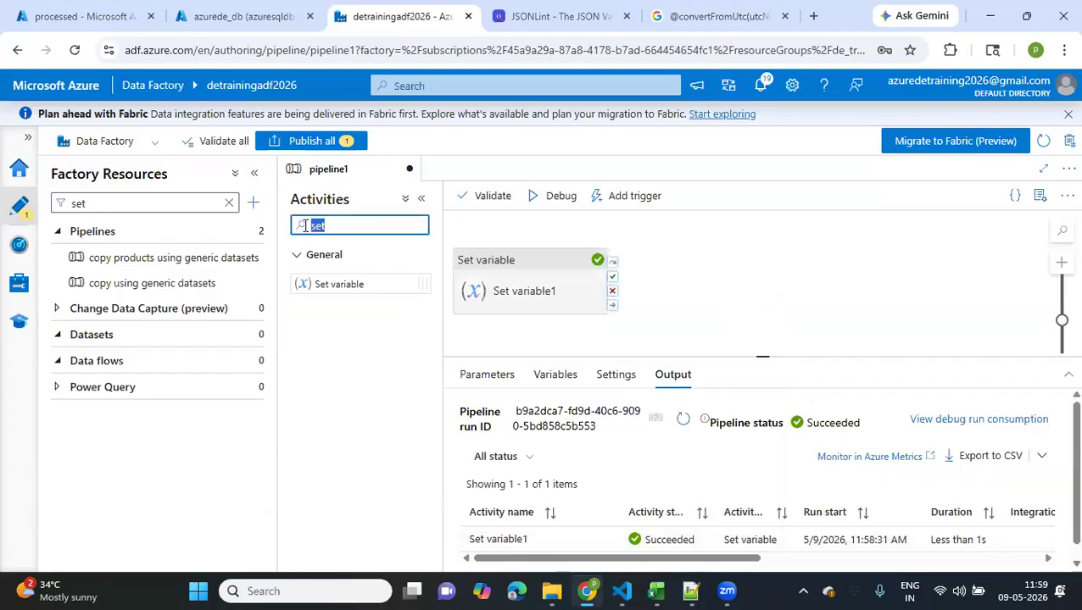
text(C)
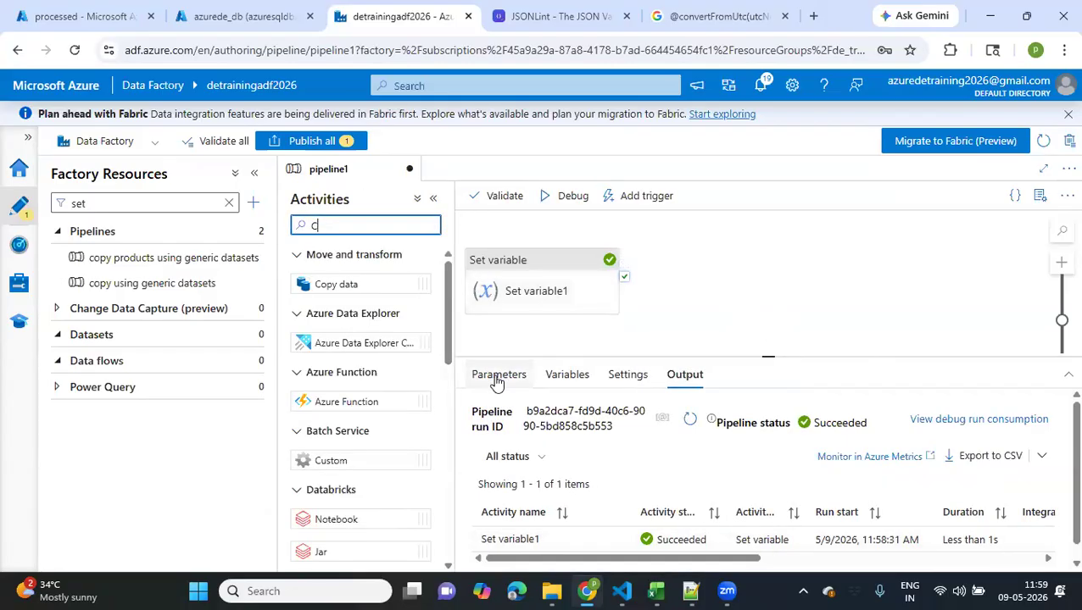
click(564, 379)
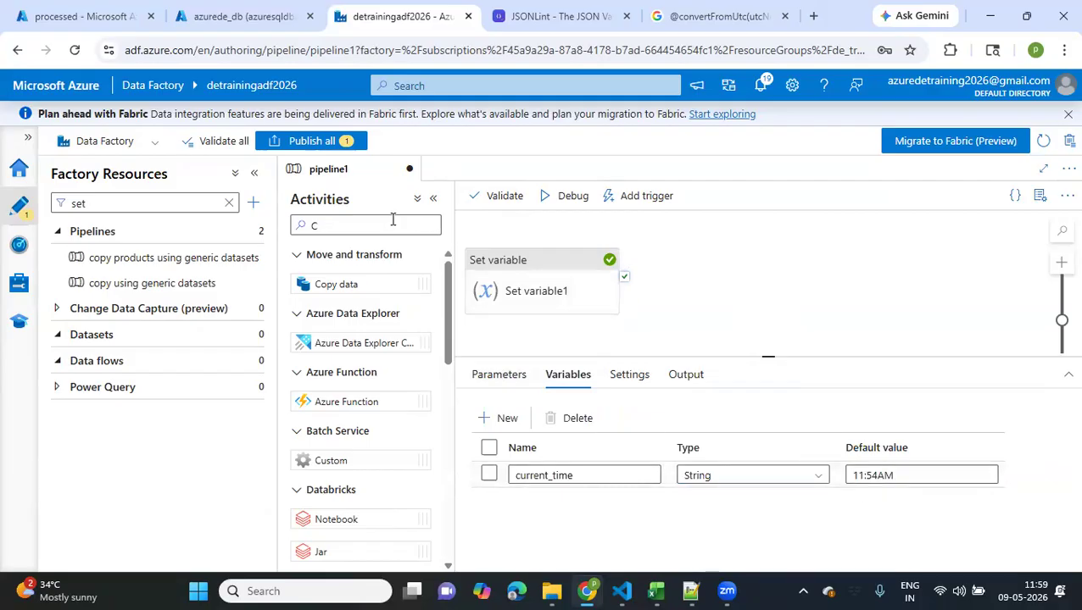
drag(348, 285, 820, 287)
mouse_move(624, 277)
mouse_down()
mouse_move(734, 268)
mouse_move(623, 282)
mouse_move(794, 297)
mouse_up()
click(795, 298)
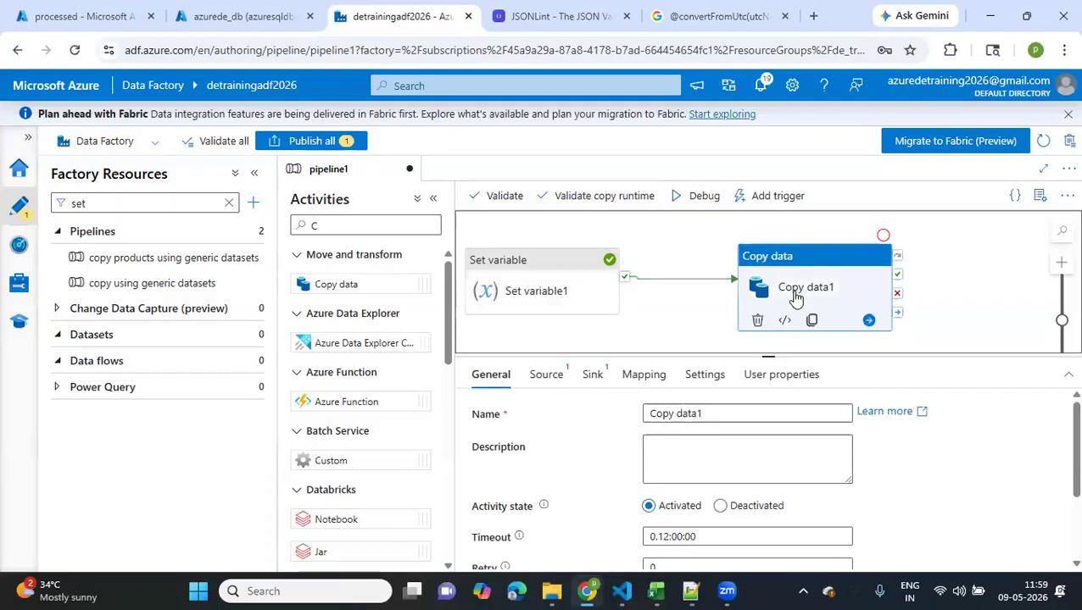
Set the source dataset of Copy data1 to customers1
click(545, 376)
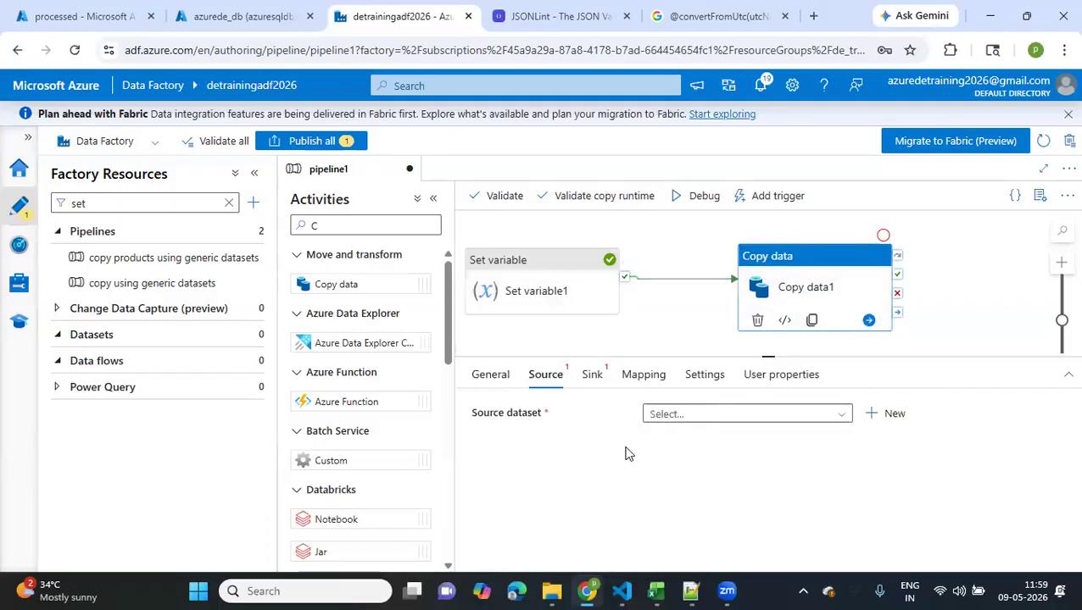
click(728, 427)
scroll(689, 492, down, 4)
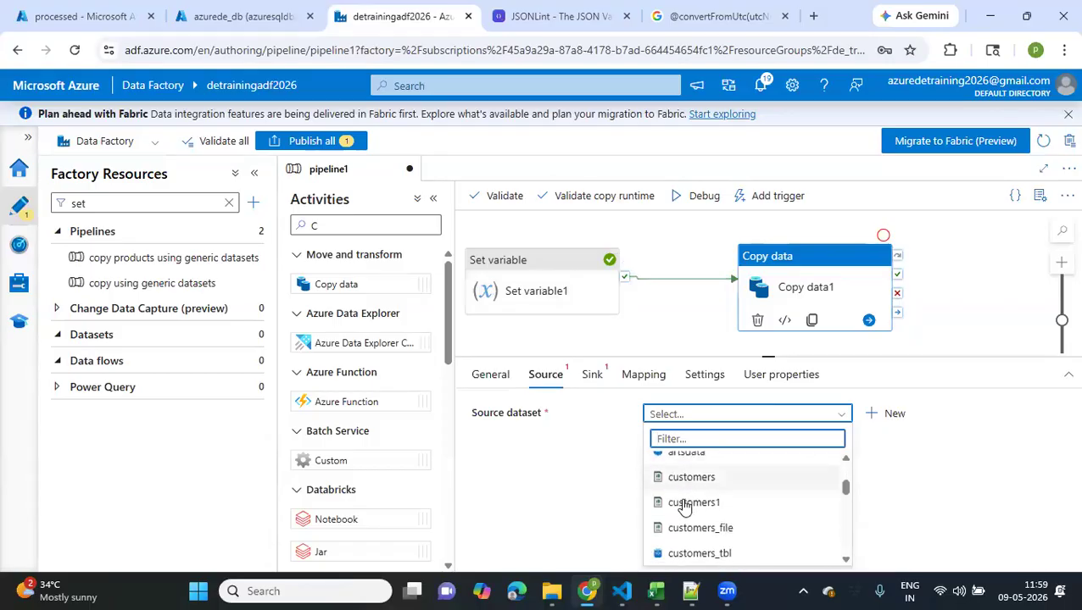
click(685, 502)
Add an additional column named current_ts to the source of Copy data1
scroll(548, 496, down, 3)
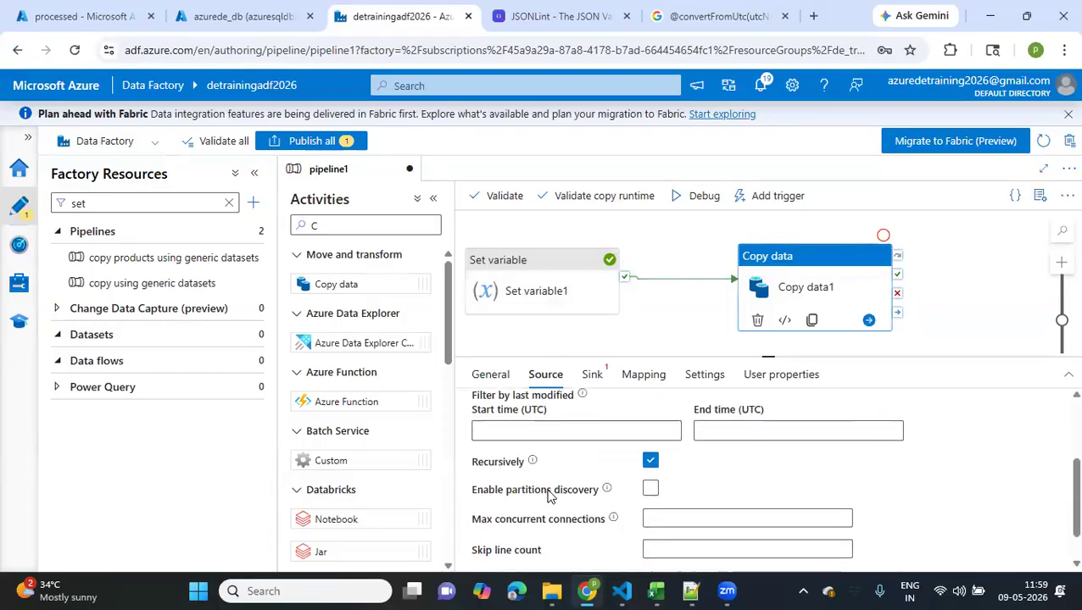
scroll(548, 496, down, 1)
click(674, 542)
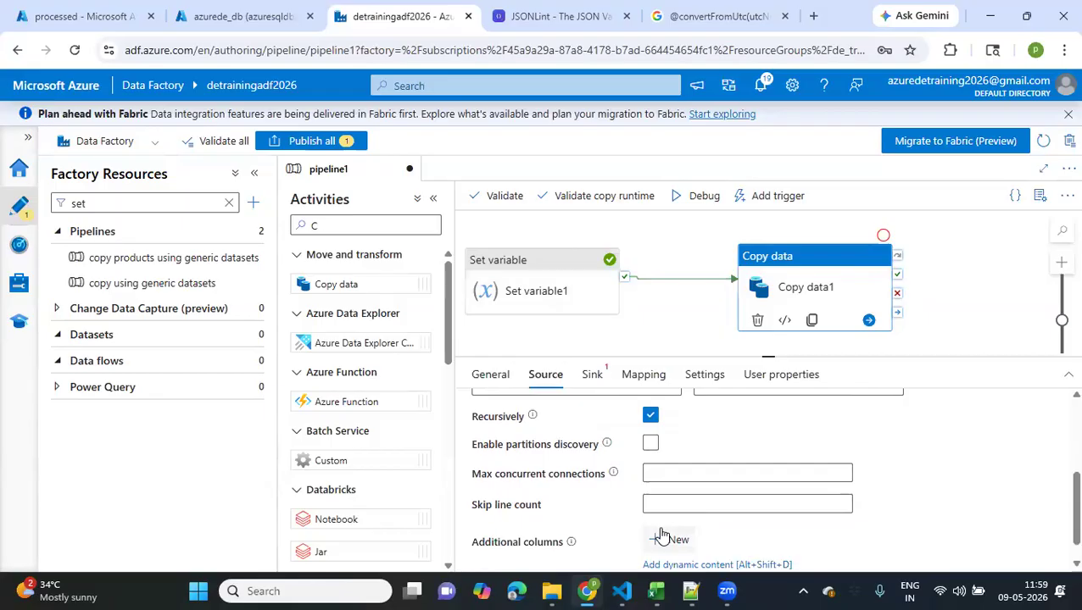
scroll(665, 534, down, 2)
click(701, 513)
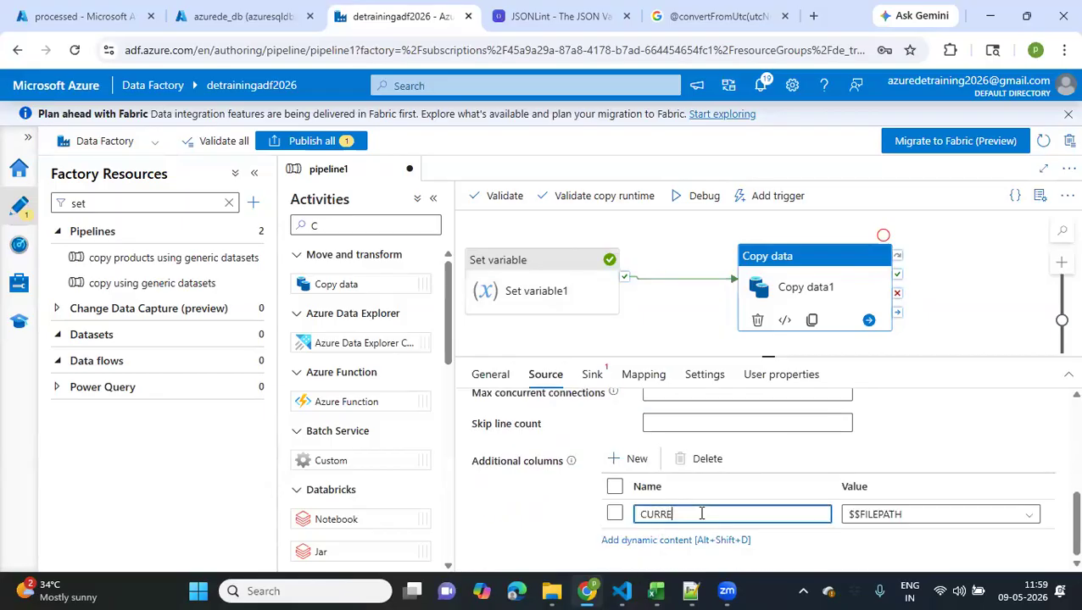
key(BackSpace)
key(BackSpace)
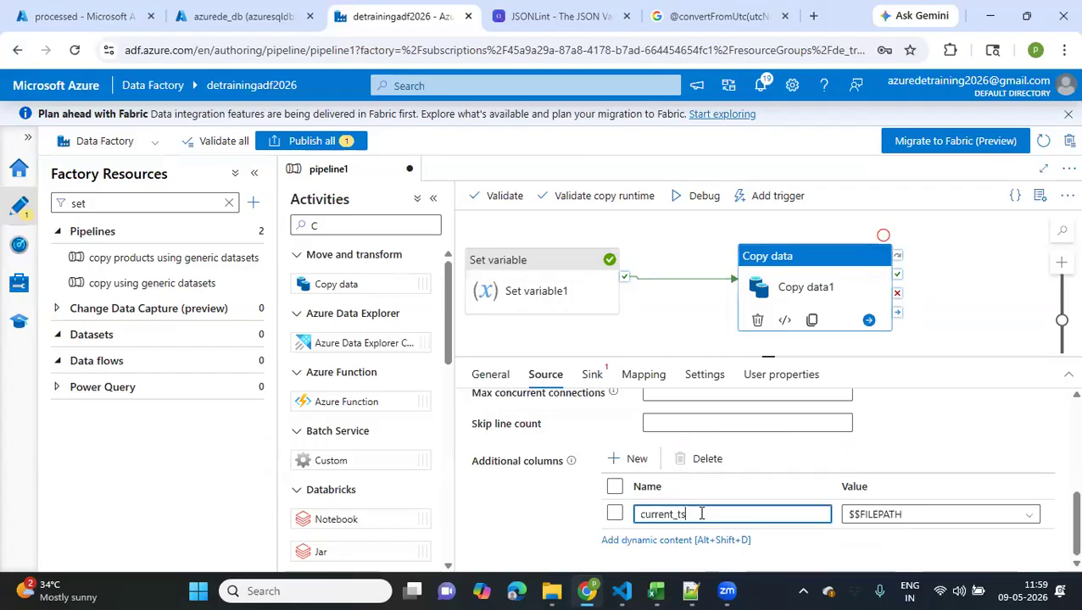
Choose dynamic content for the current_ts column's value and leave the expression editor without entering an expression
click(960, 518)
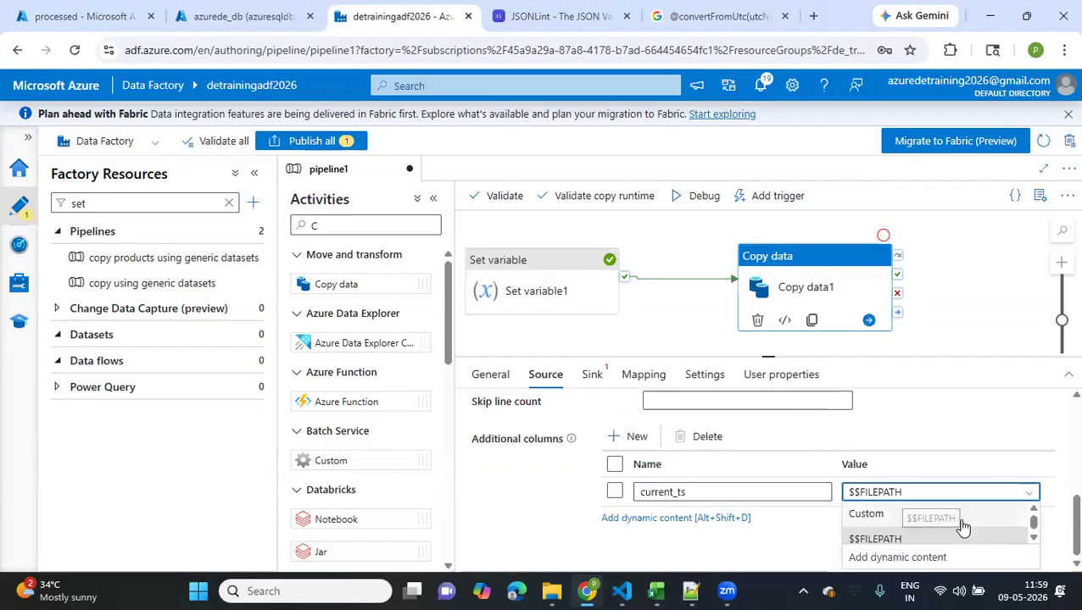
click(891, 564)
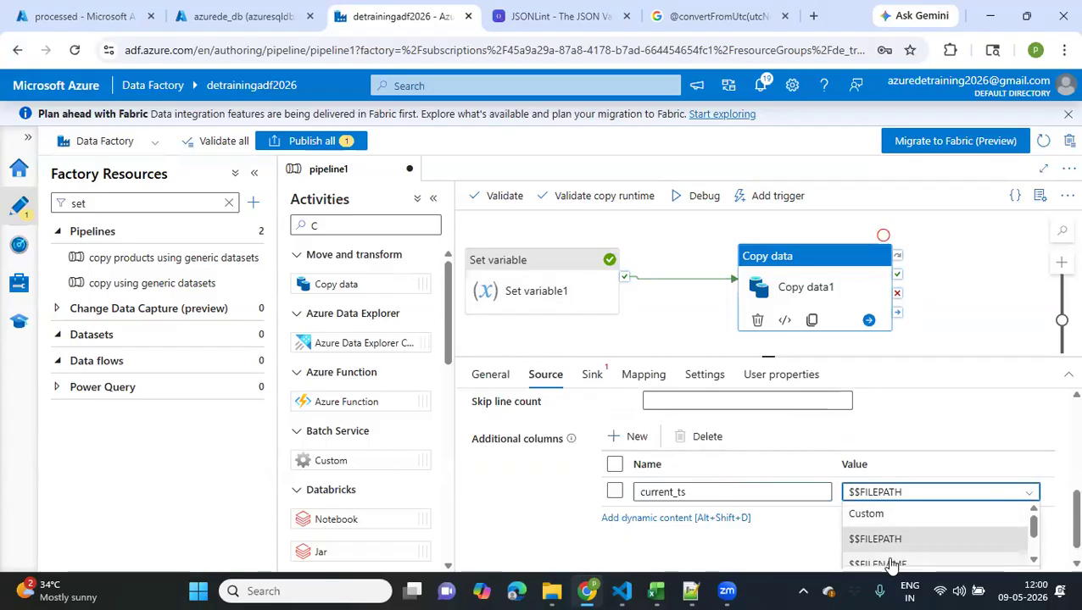
scroll(891, 564, down, 3)
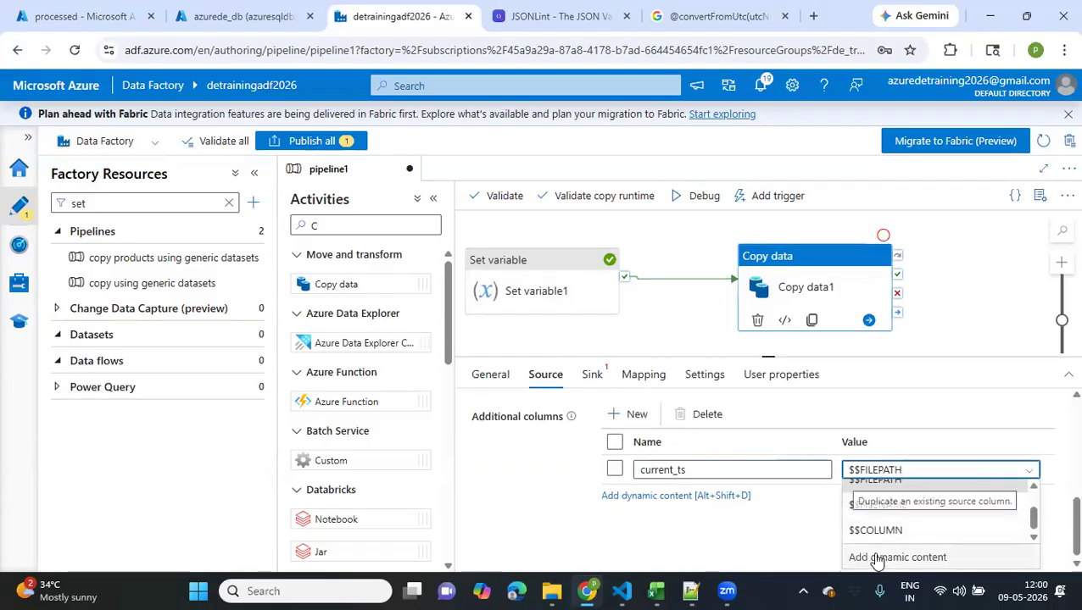
click(879, 559)
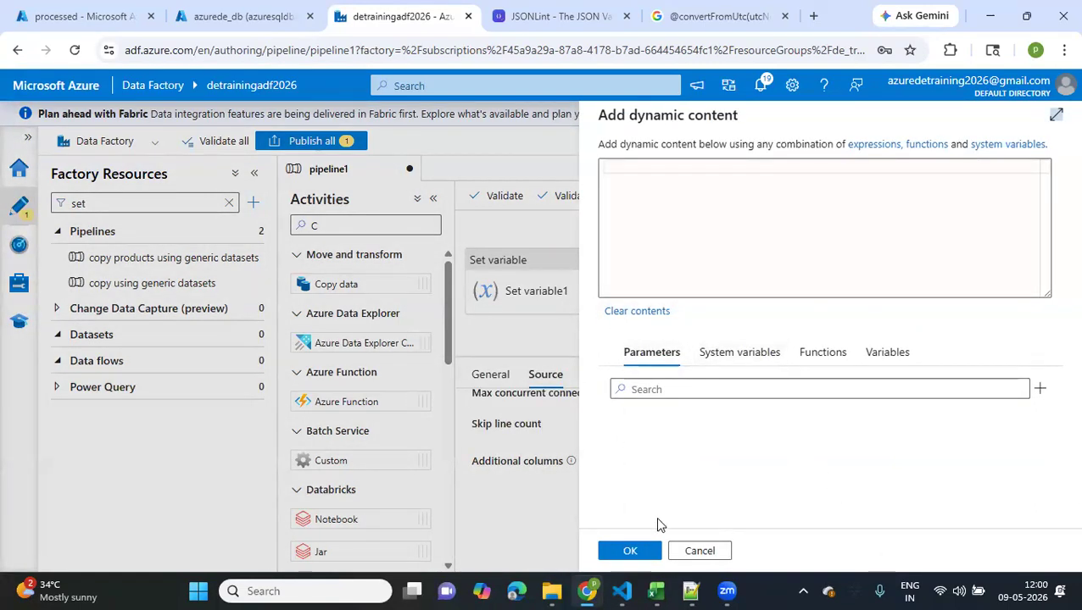
click(697, 551)
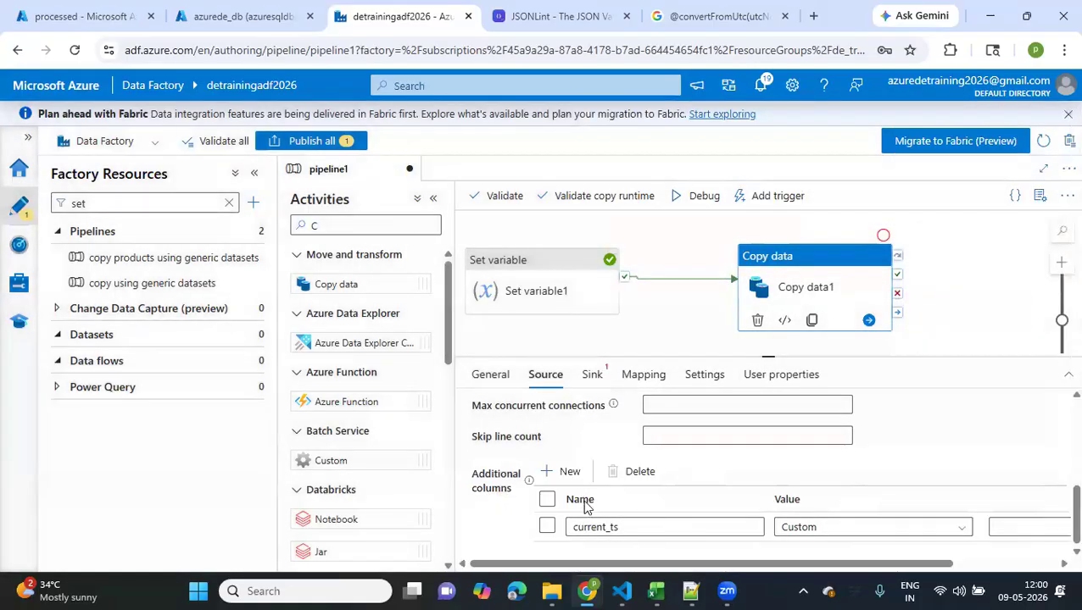
Examine the value options offered for the current_ts additional column
scroll(585, 503, down, 1)
scroll(585, 504, right, 1)
scroll(765, 540, right, 1)
click(885, 503)
click(827, 503)
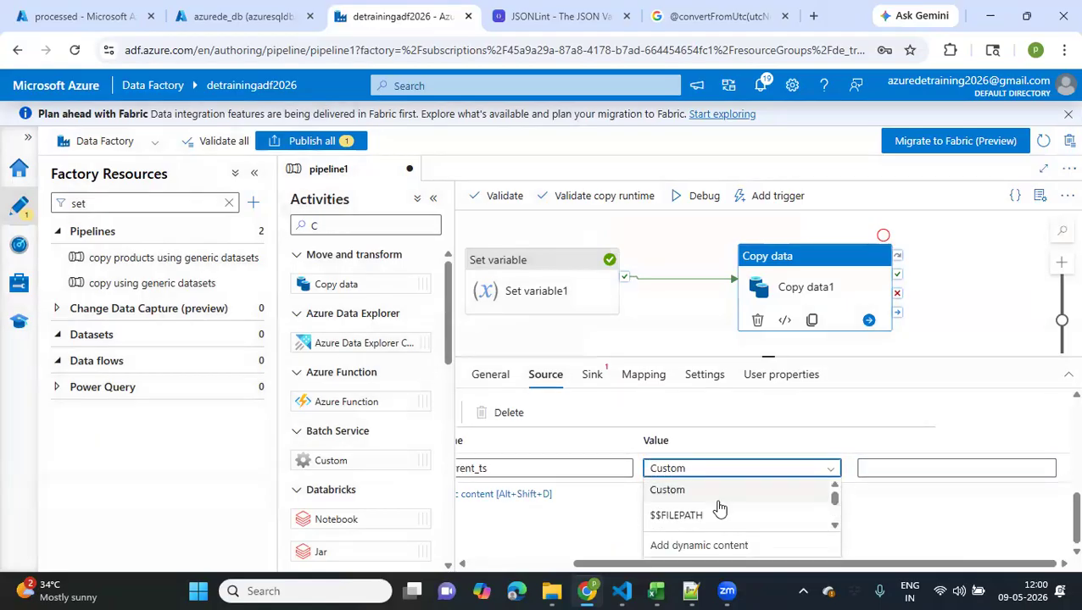
scroll(713, 508, down, 1)
scroll(700, 512, up, 1)
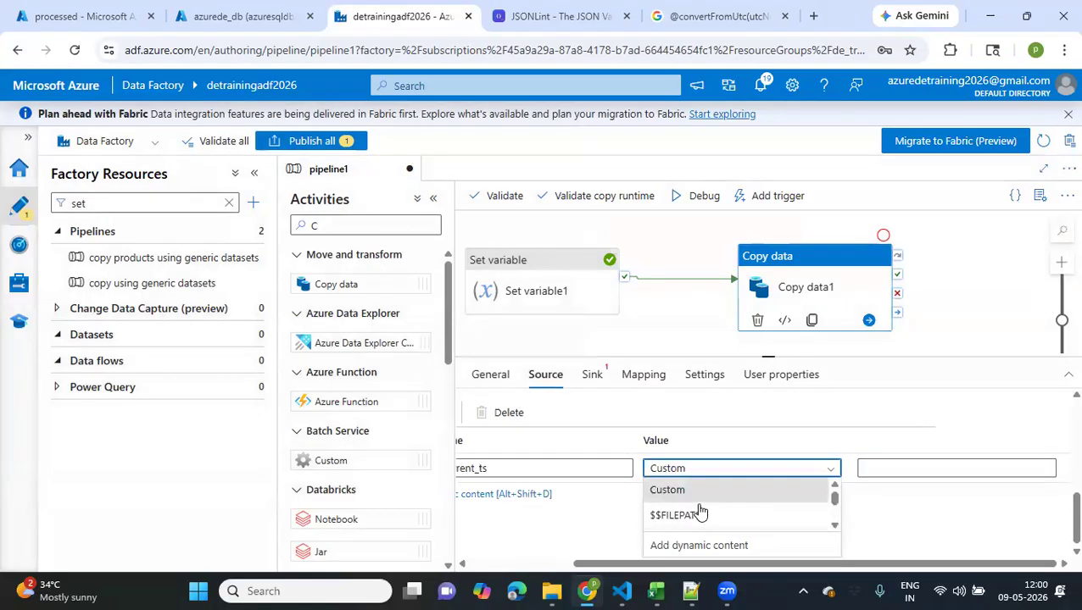
scroll(700, 512, down, 1)
scroll(700, 512, up, 1)
scroll(700, 512, down, 1)
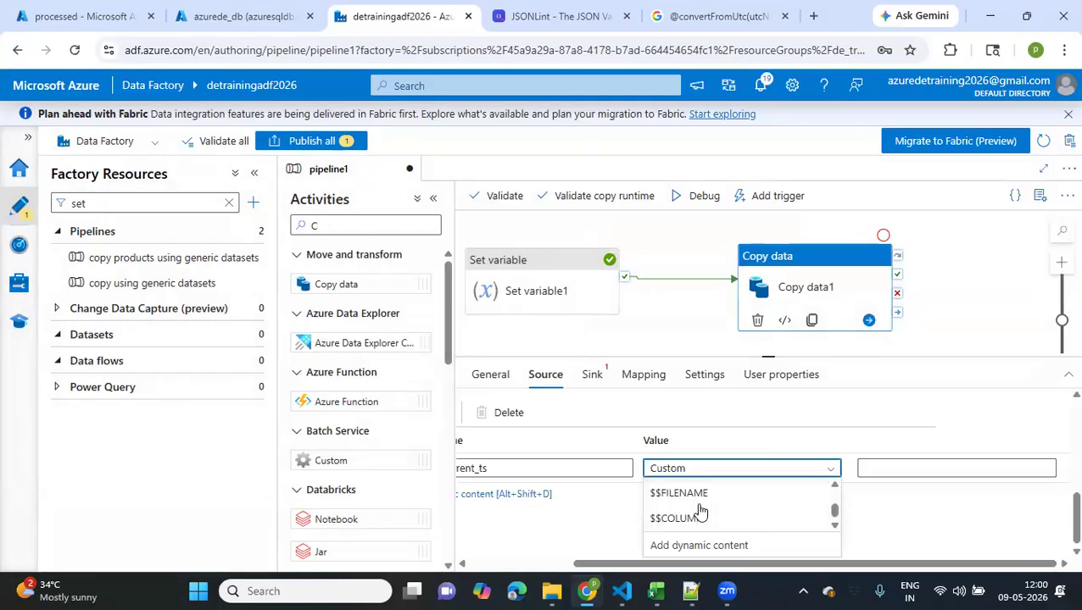
Review the pipeline-level variables and settings of pipeline1 and return to the source settings of Copy data1
click(658, 317)
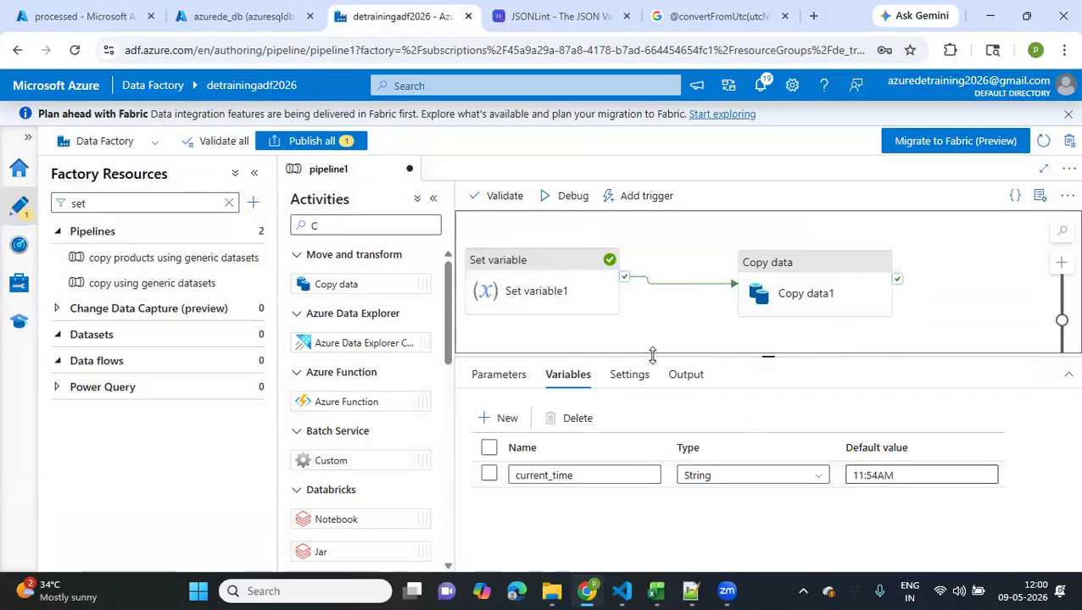
click(631, 377)
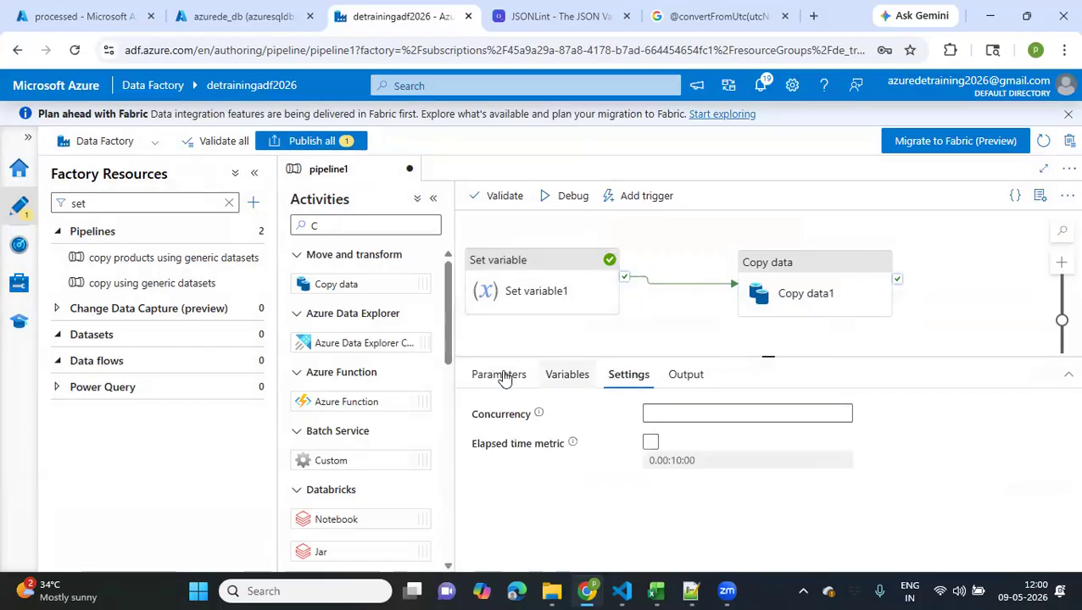
click(865, 270)
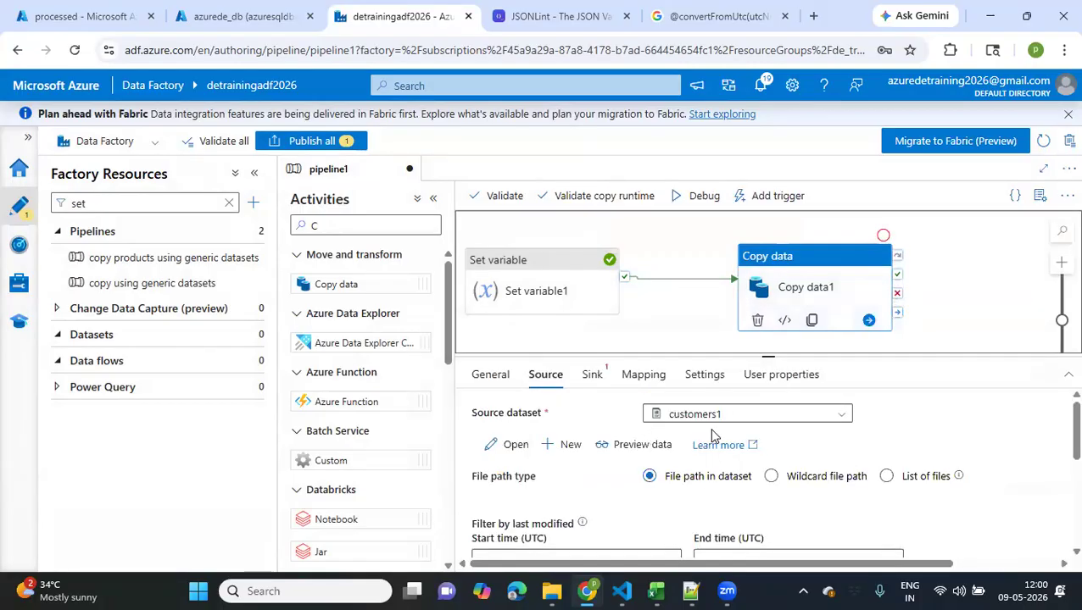
Try $$COLUMN as the value option of the current_ts additional column in Copy data1's source
scroll(678, 509, down, 10)
scroll(785, 517, down, 1)
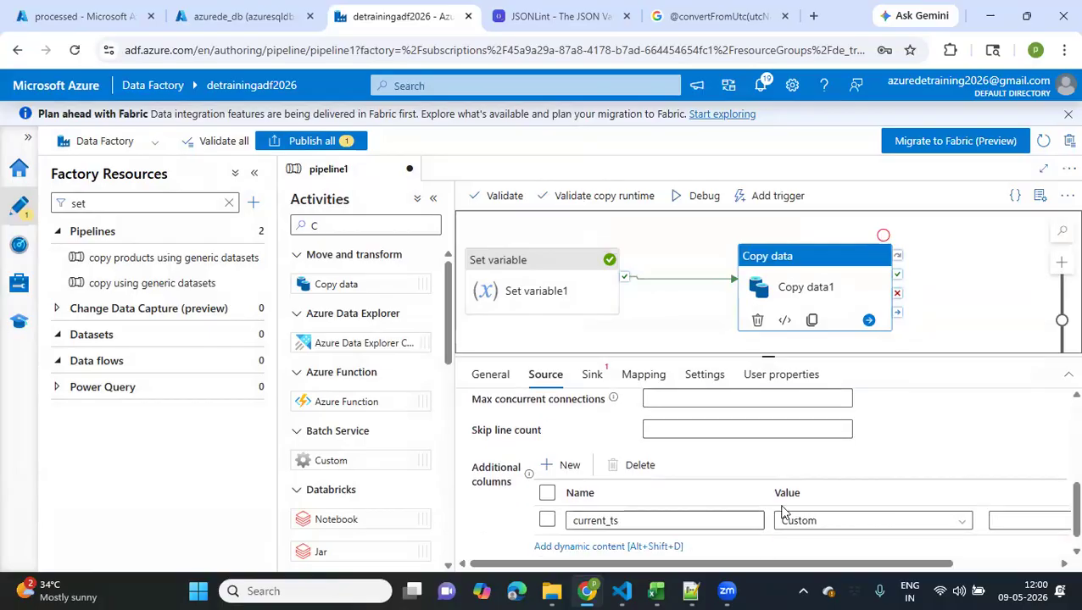
click(957, 528)
scroll(844, 547, down, 2)
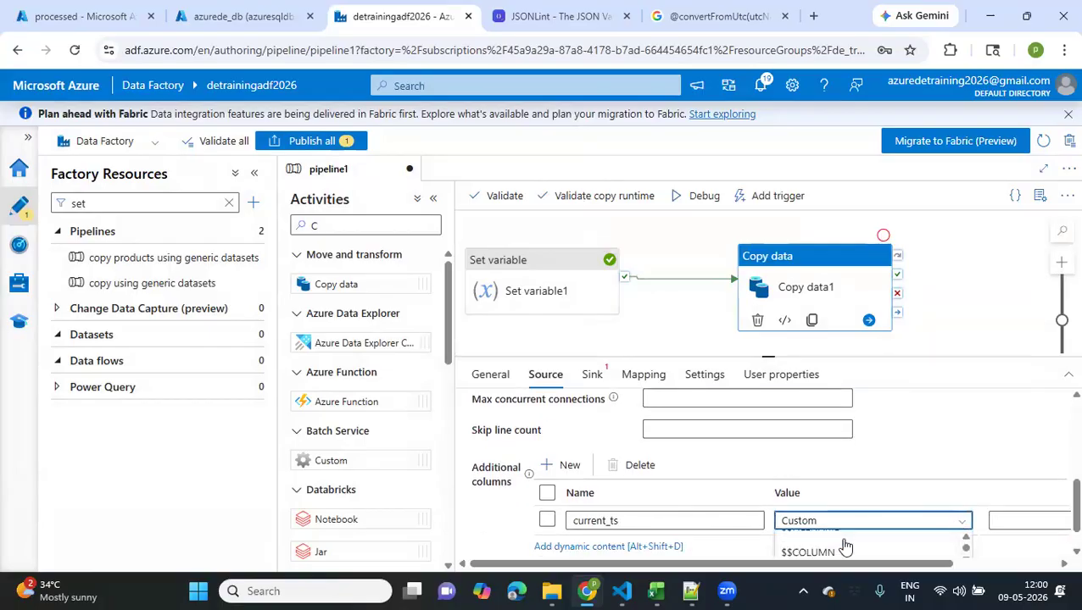
scroll(844, 547, down, 1)
scroll(819, 552, up, 1)
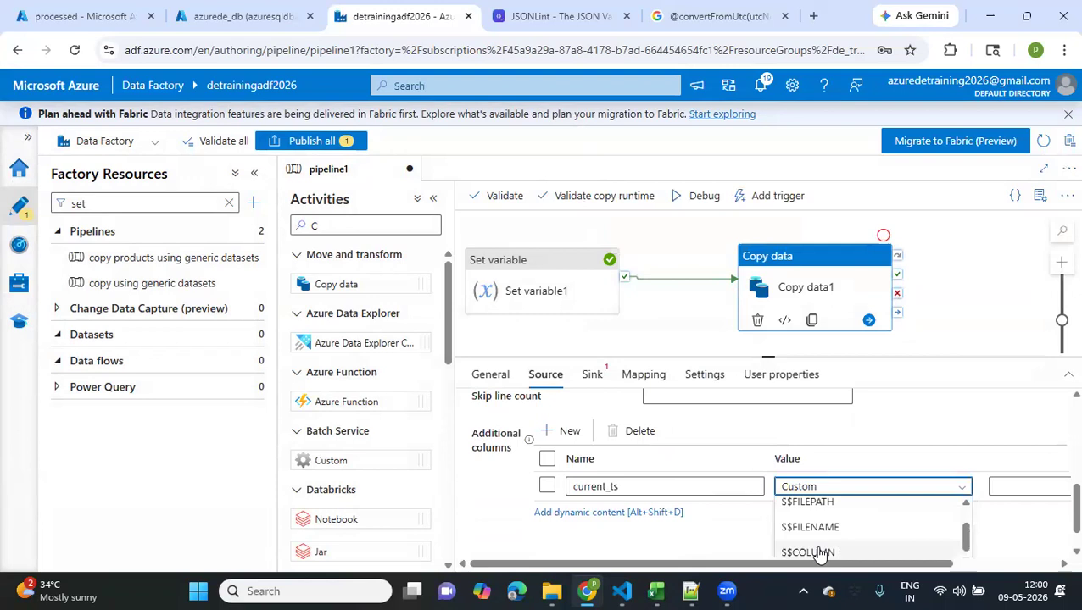
click(819, 553)
scroll(813, 551, up, 1)
scroll(797, 525, down, 1)
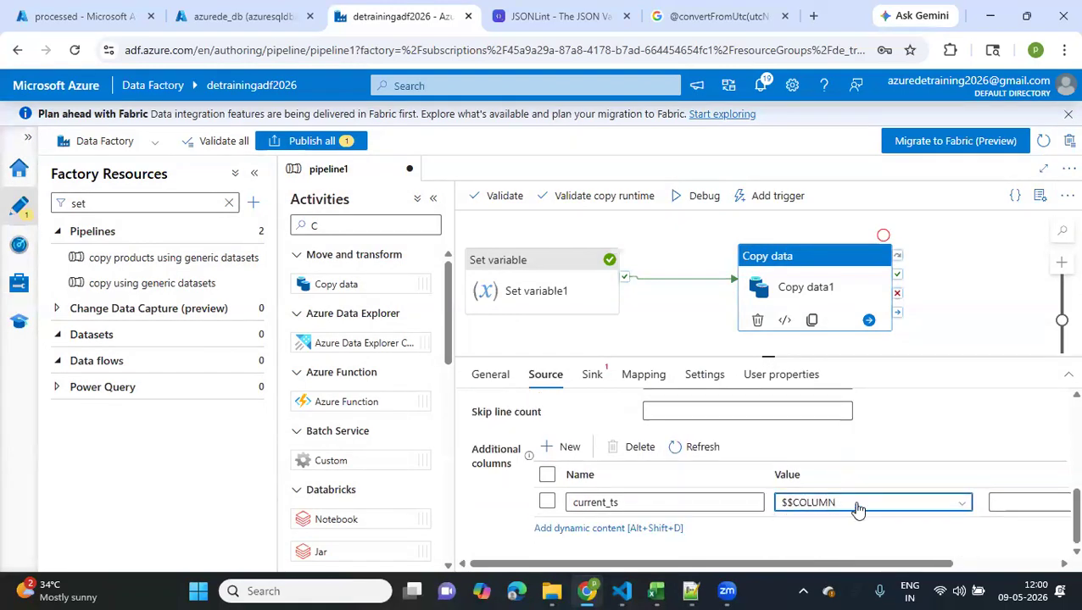
Set the current_ts column's value option to Custom and enter current_ts as its custom value
click(856, 506)
scroll(856, 509, down, 1)
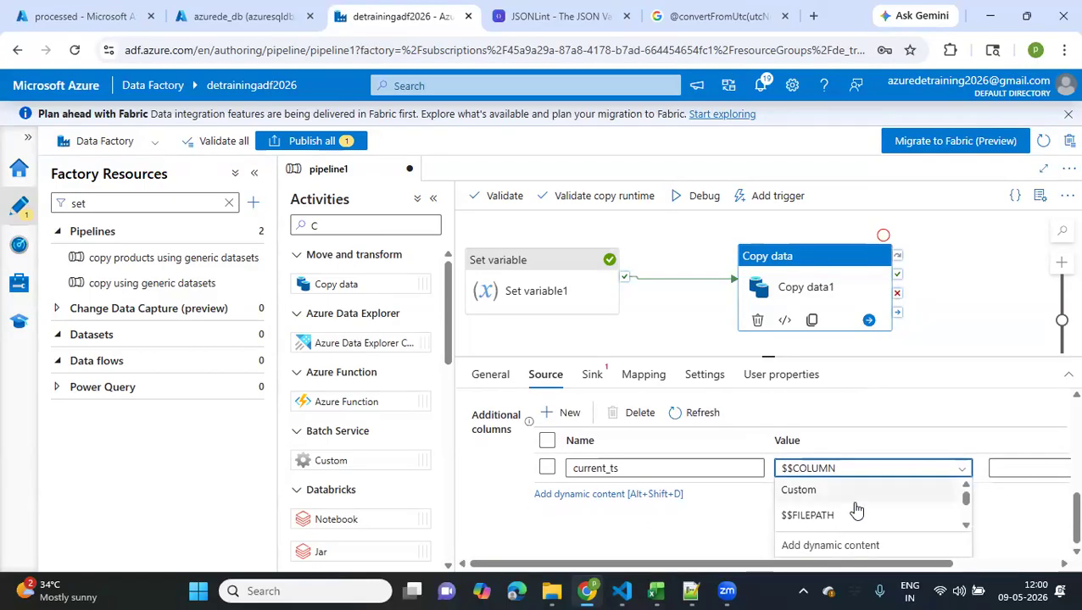
click(803, 495)
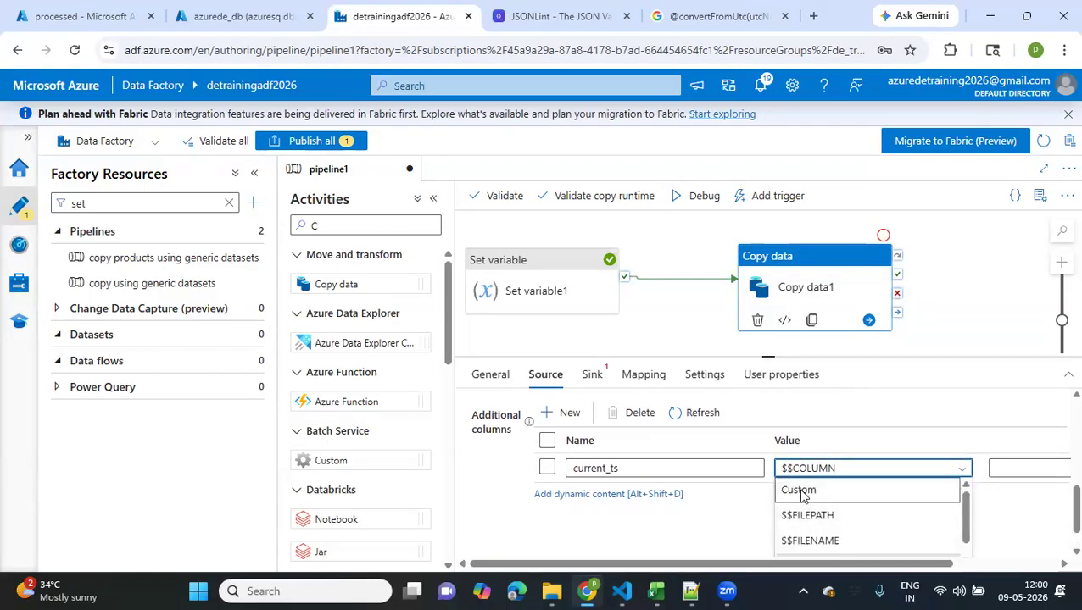
click(802, 491)
click(1001, 502)
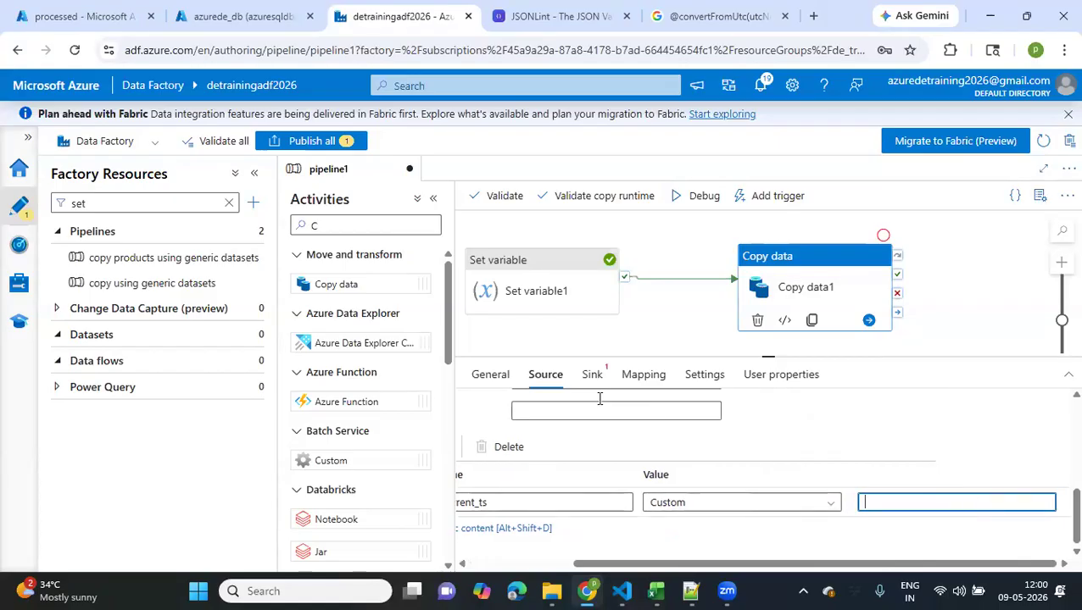
scroll(508, 386, up, 1)
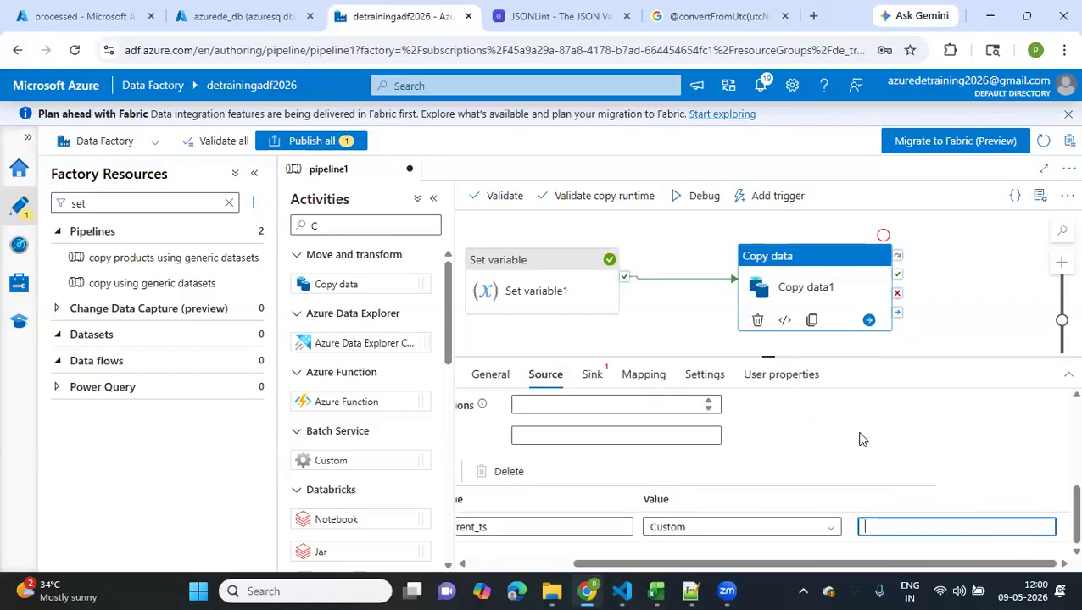
text(urrent_ts)
scroll(861, 530, down, 1)
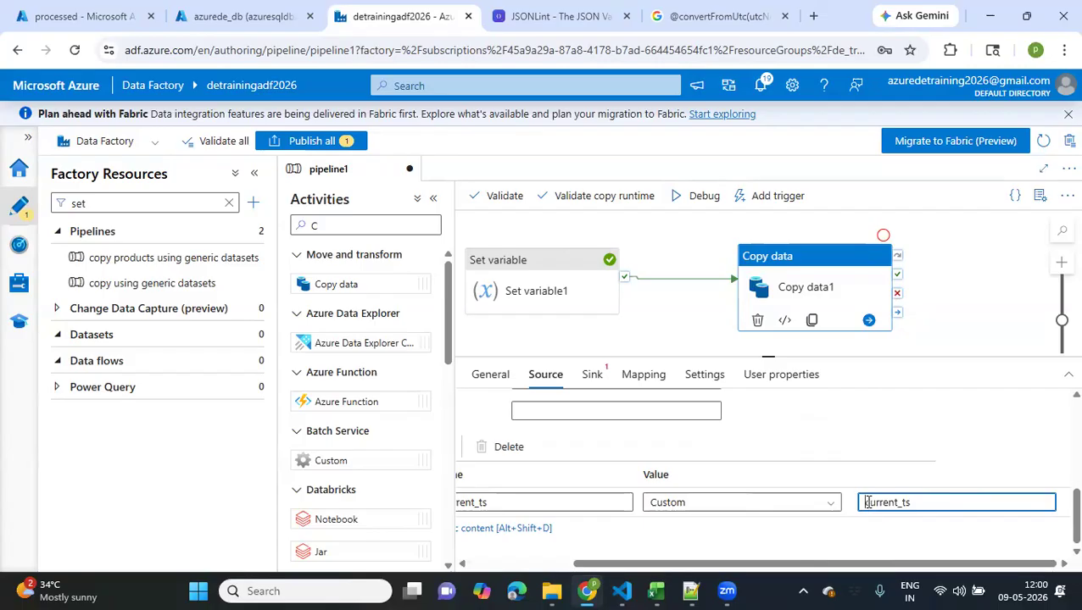
Try prefixing the custom value current_ts with $$ and remove the prefix again
click(867, 502)
text($$)
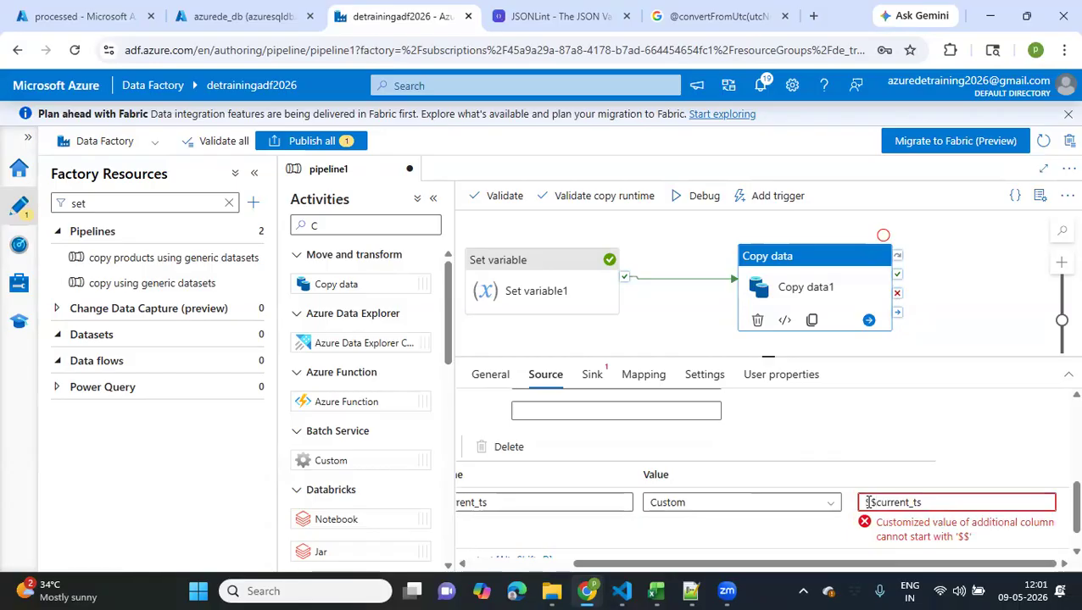
key(BackSpace)
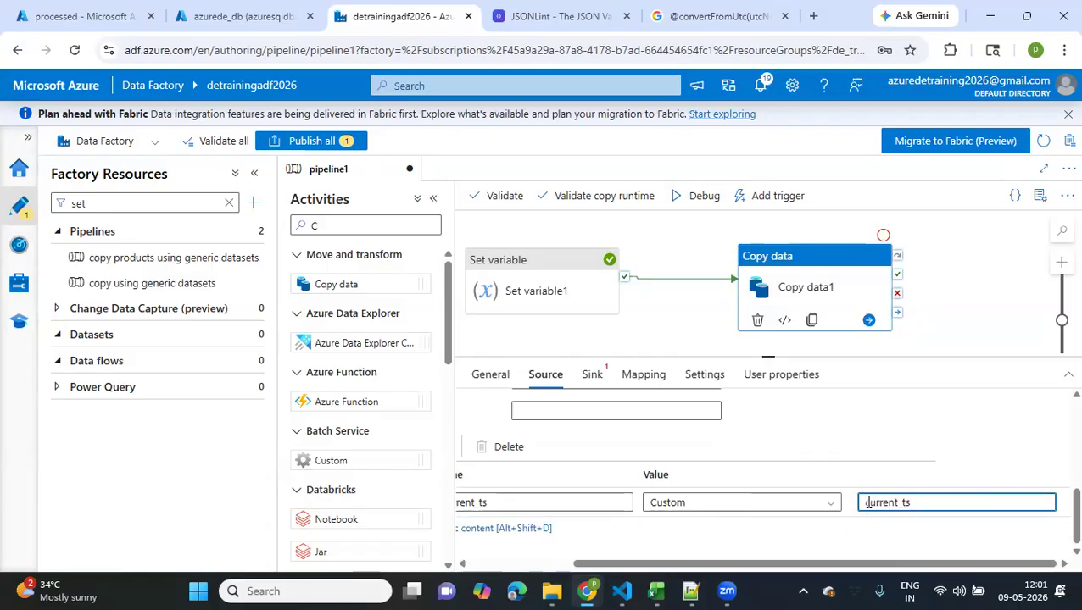
scroll(653, 545, left, 1)
scroll(653, 545, up, 1)
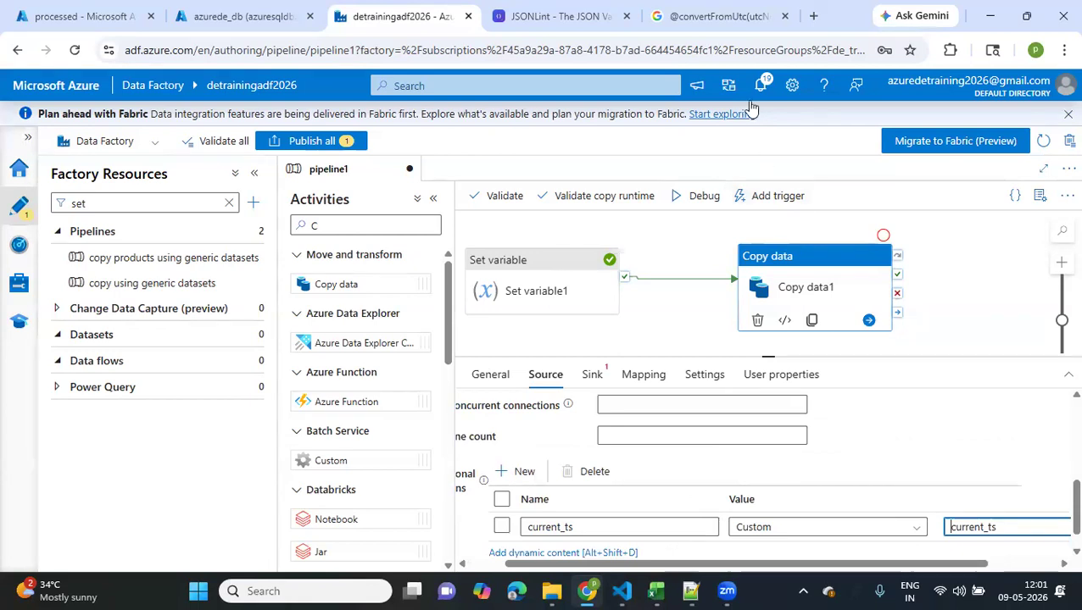
Switch to Google and search for "refer set variable in adf copy"
click(708, 21)
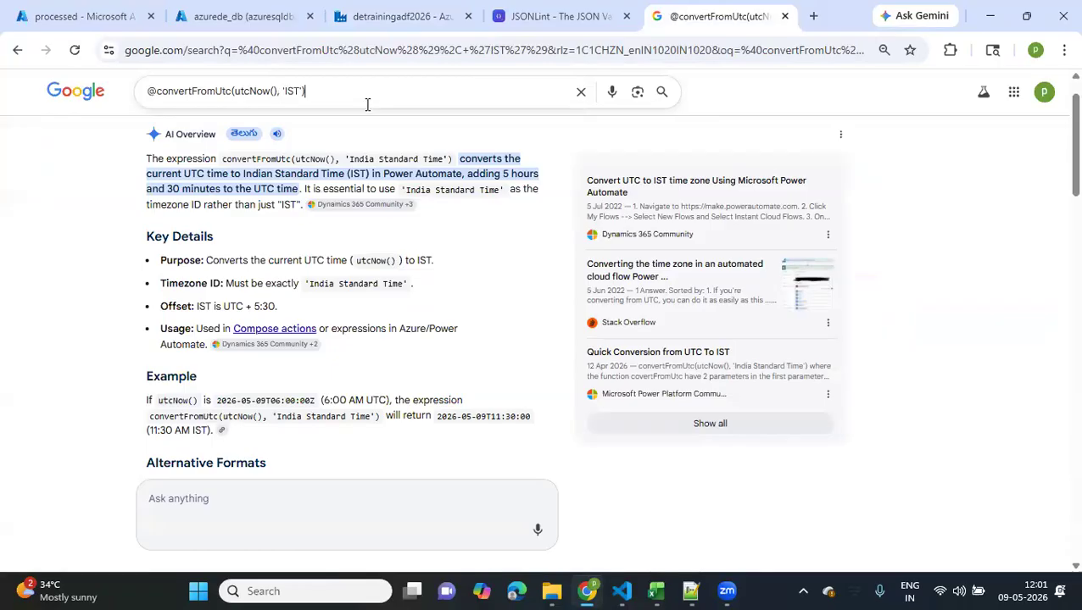
drag(367, 105, 111, 84)
text(r)
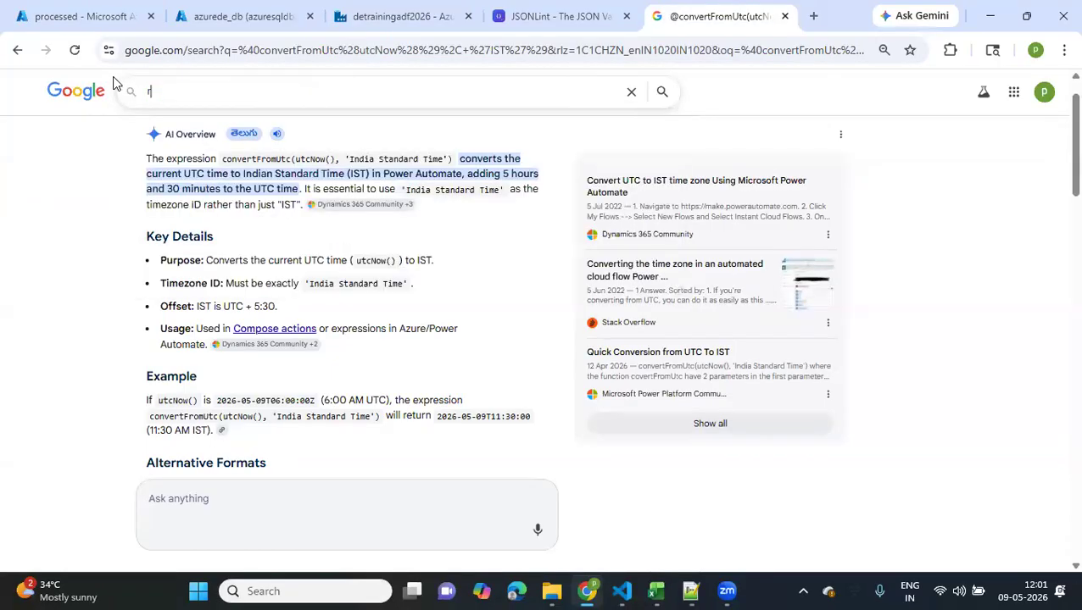
text(efer var)
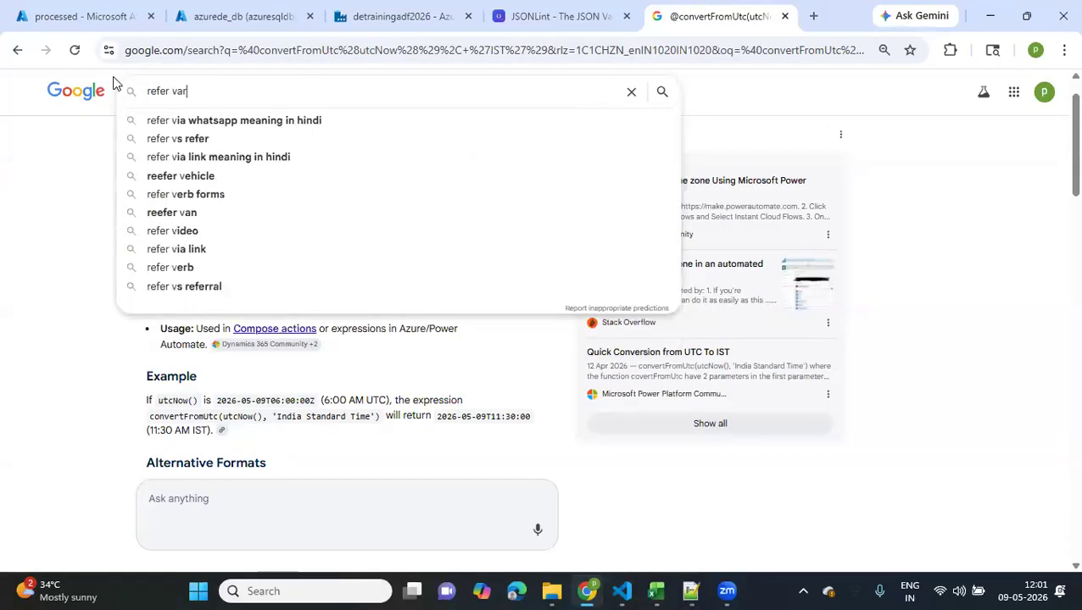
text(iable )
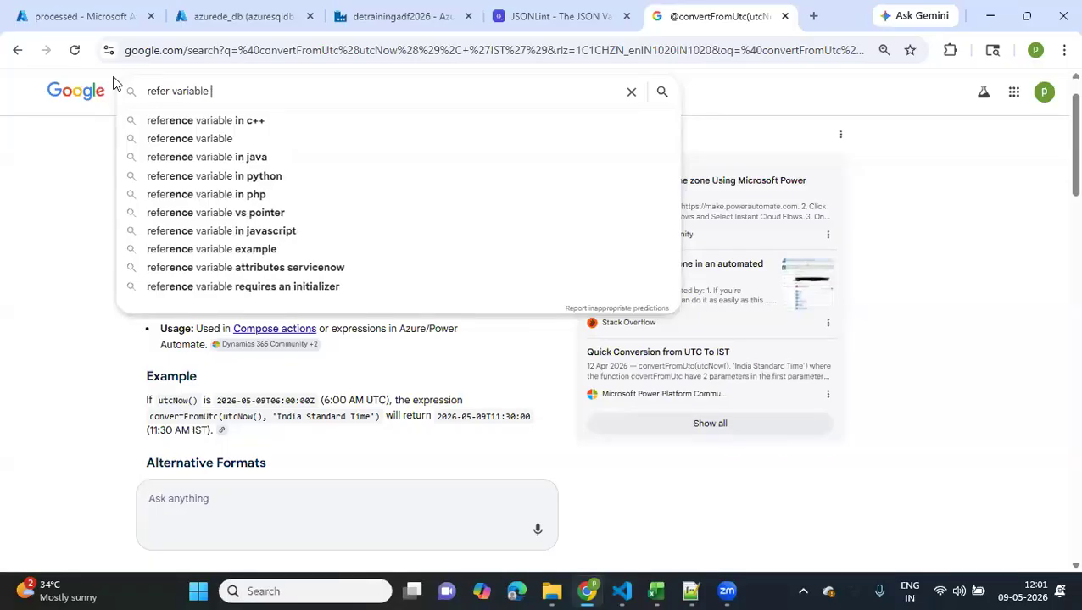
text(in)
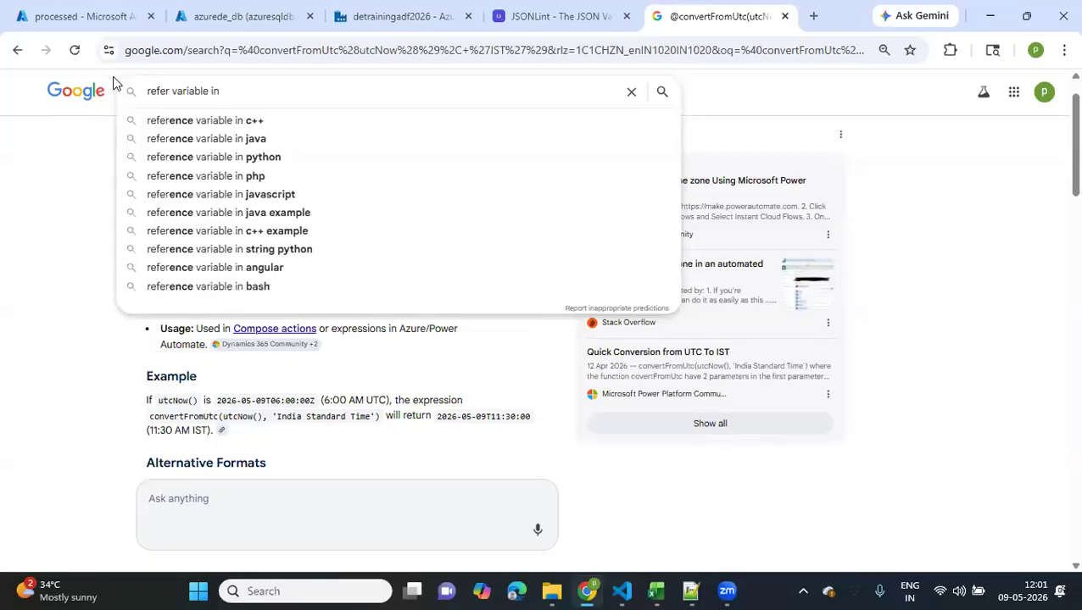
text( adf)
key(BackSpace)
text(df copy)
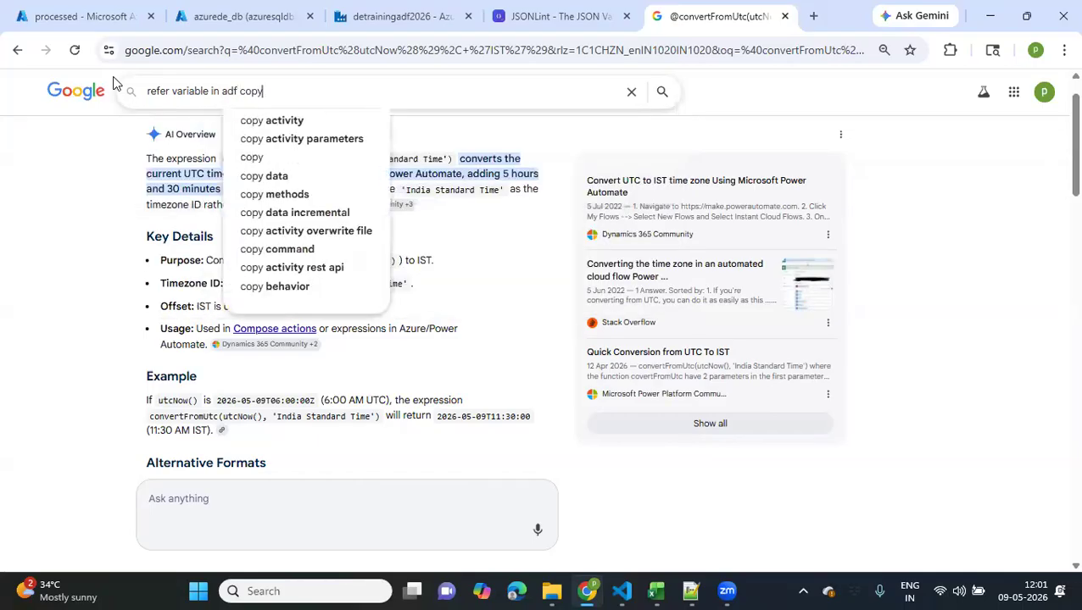
click(170, 90)
text(set)
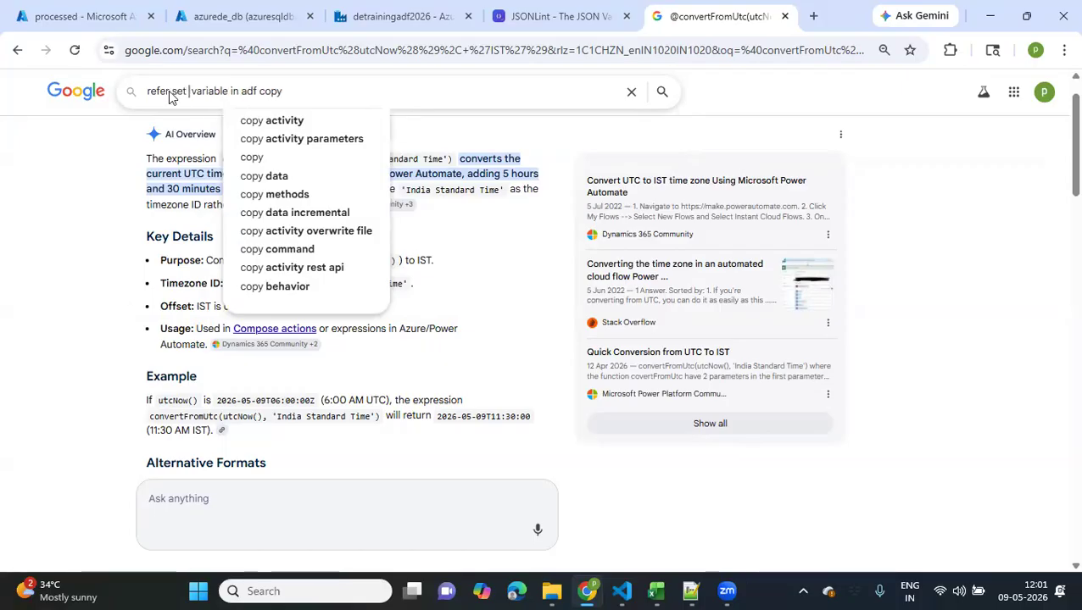
key(Return)
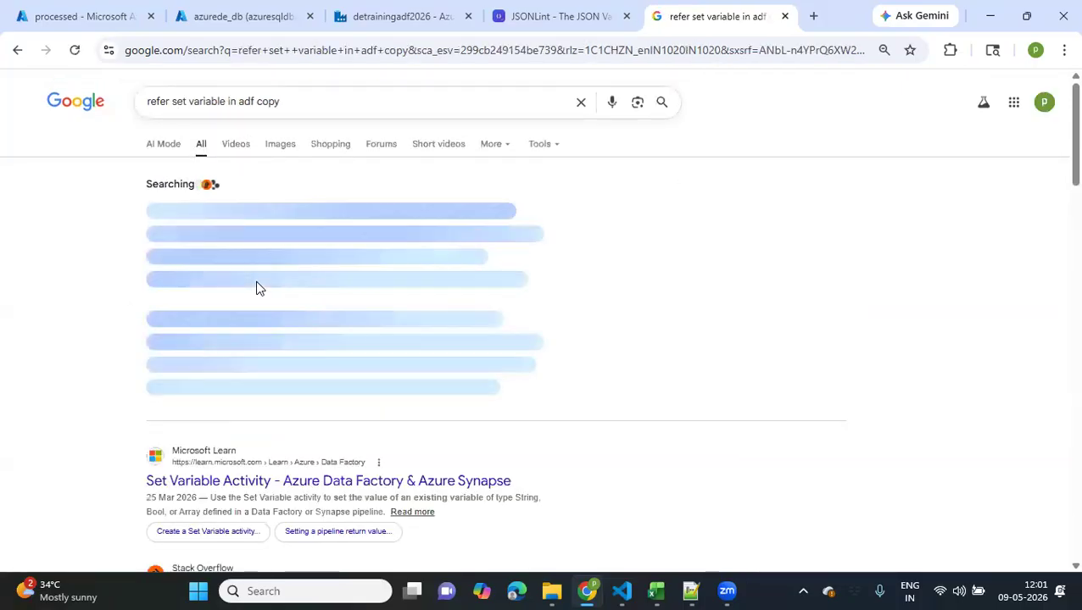
Read the AI Overview's instructions and expression syntax for referencing a variable in the Copy activity
click(345, 392)
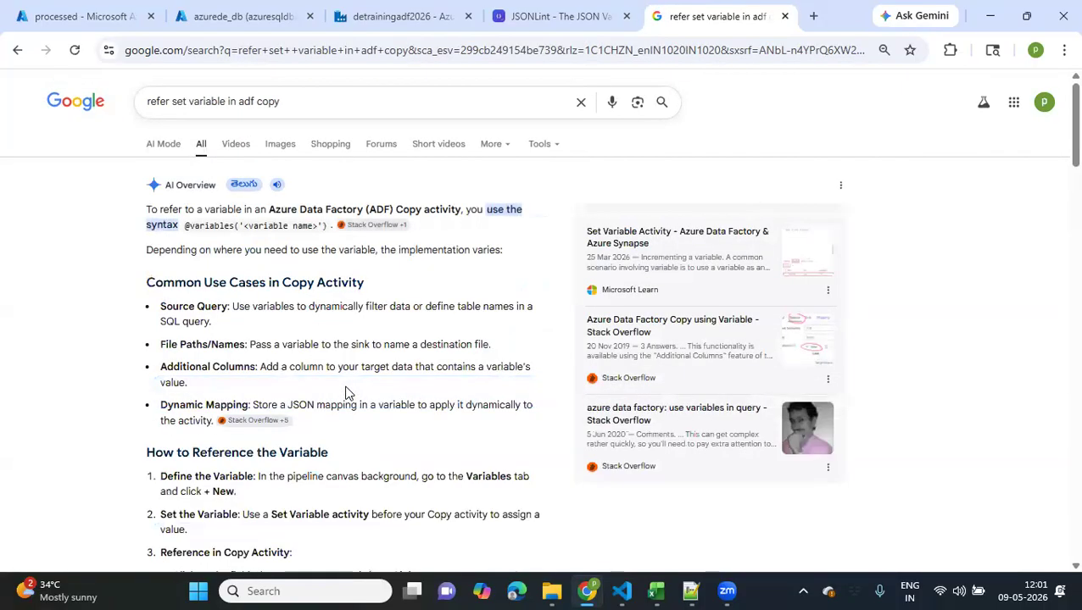
scroll(345, 392, down, 1)
scroll(345, 392, down, 5)
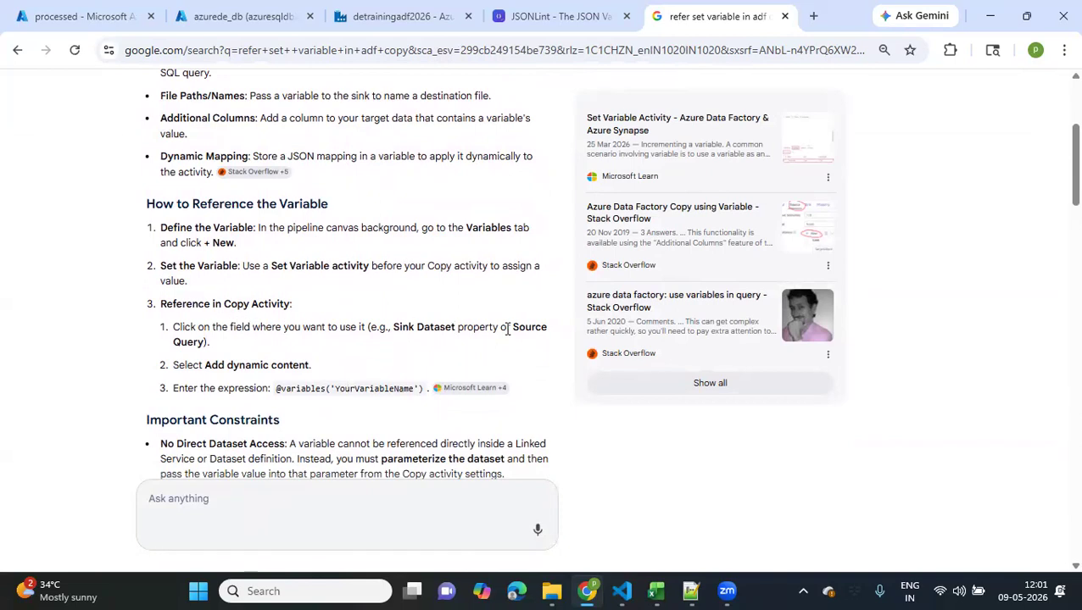
scroll(296, 347, down, 2)
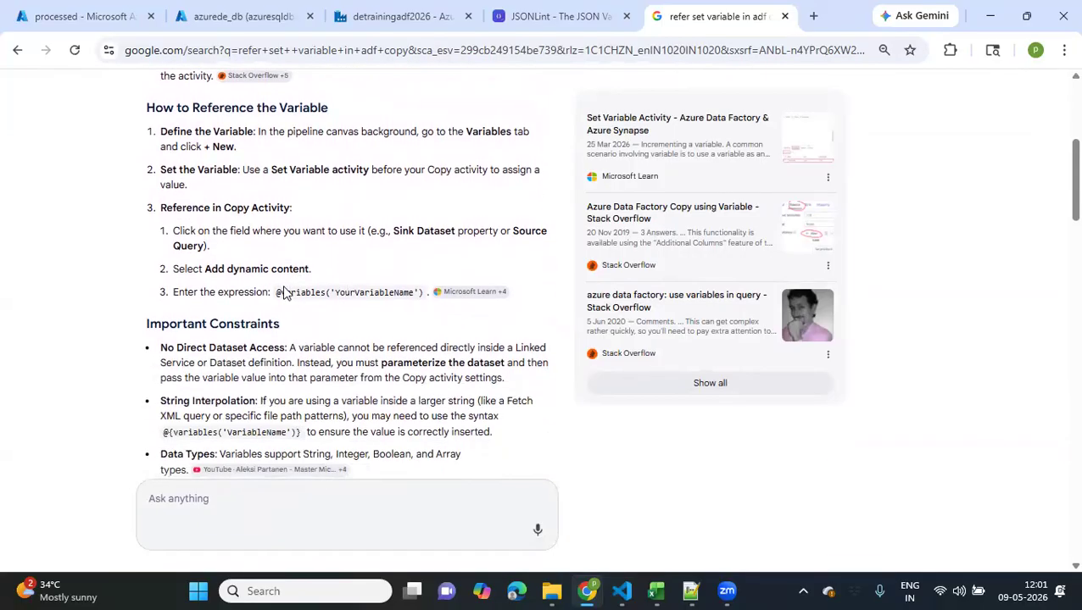
drag(281, 288, 419, 290)
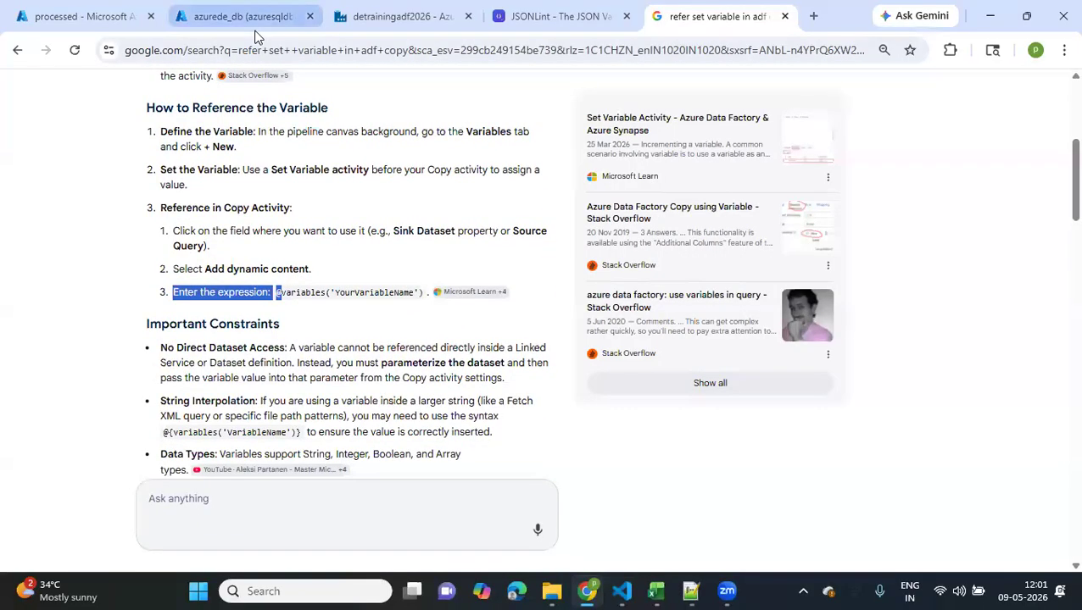
click(356, 21)
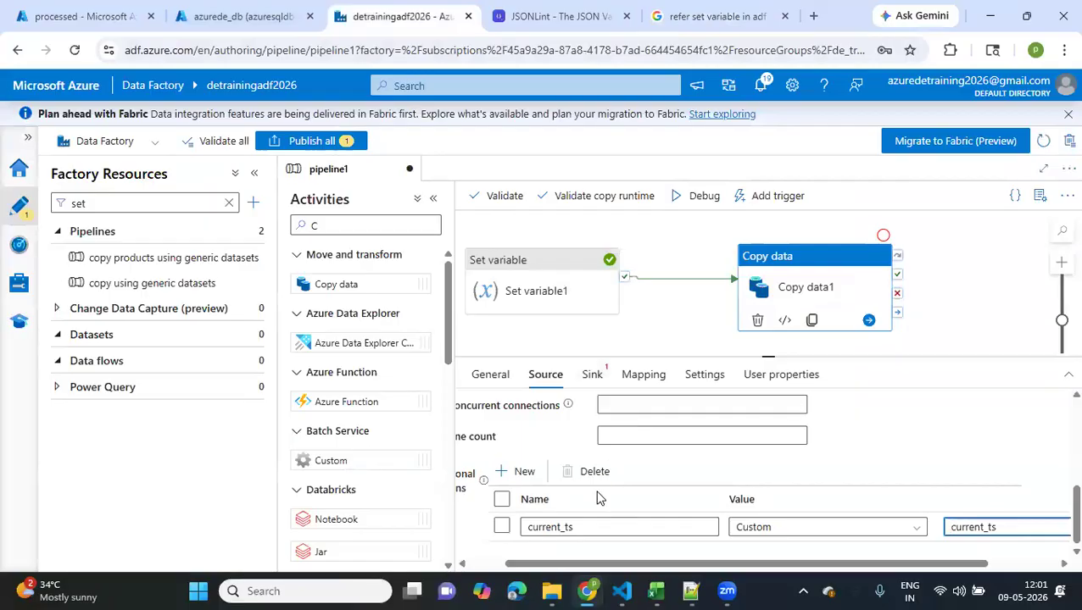
click(597, 543)
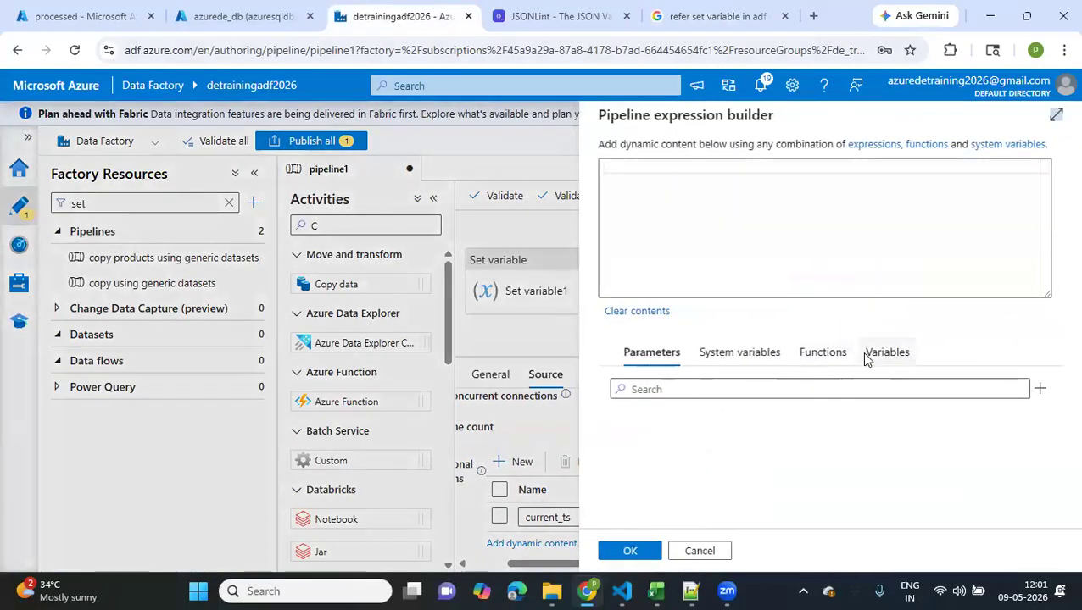
click(873, 352)
click(652, 428)
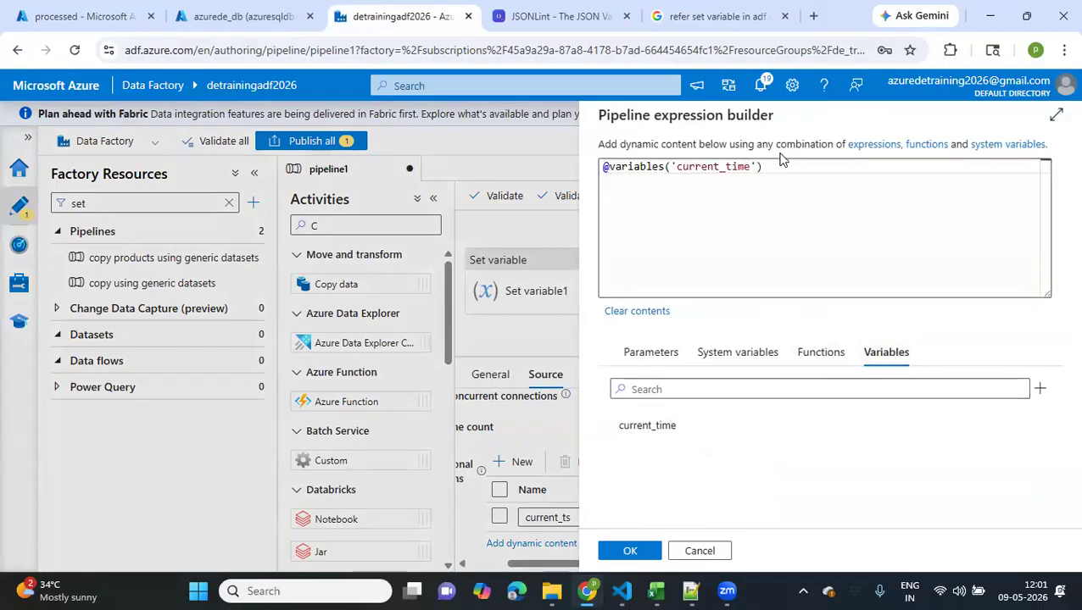
drag(764, 168, 594, 173)
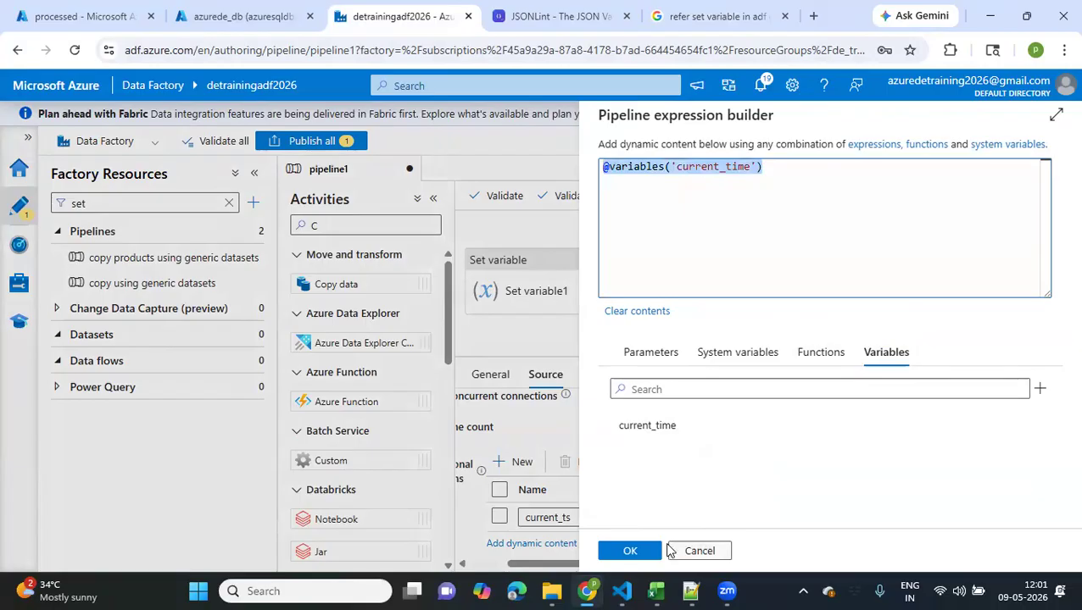
click(638, 551)
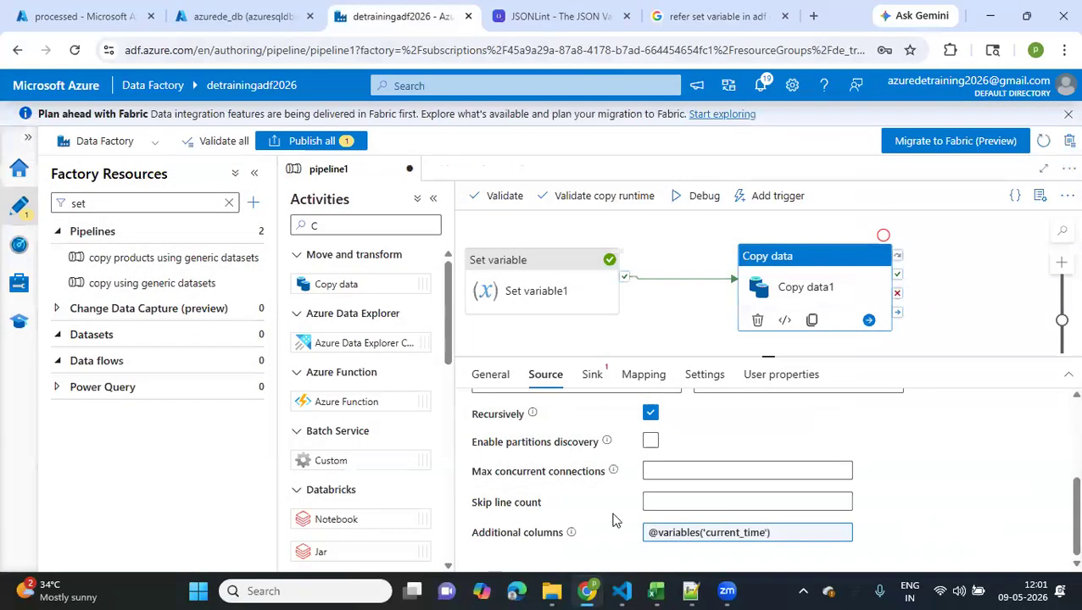
Try a debug run of pipeline1, open Copy data1's sink settings and dismiss the validation output
scroll(608, 511, up, 5)
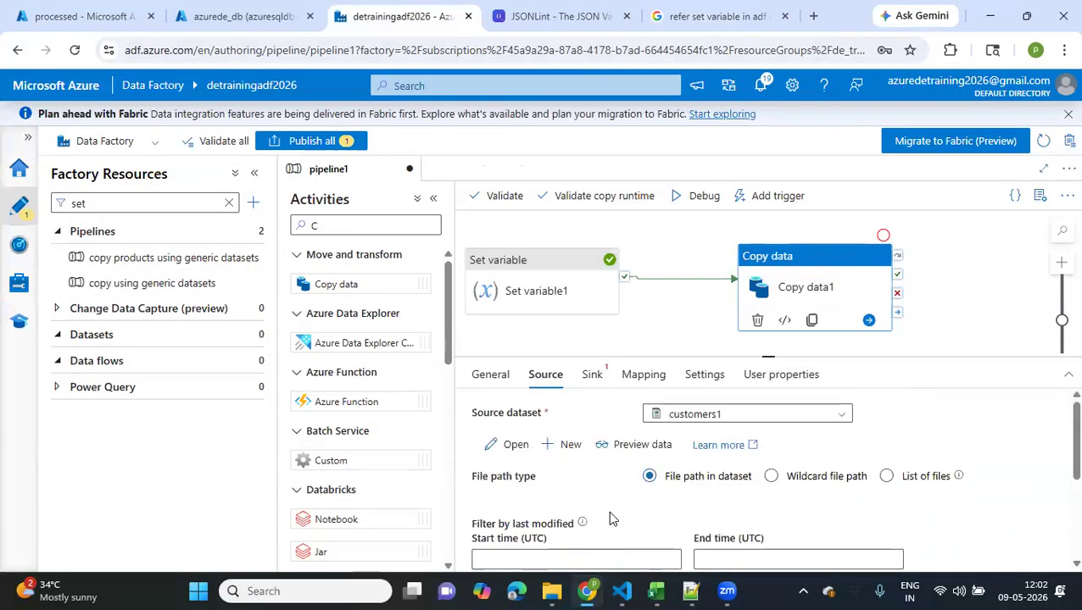
click(699, 196)
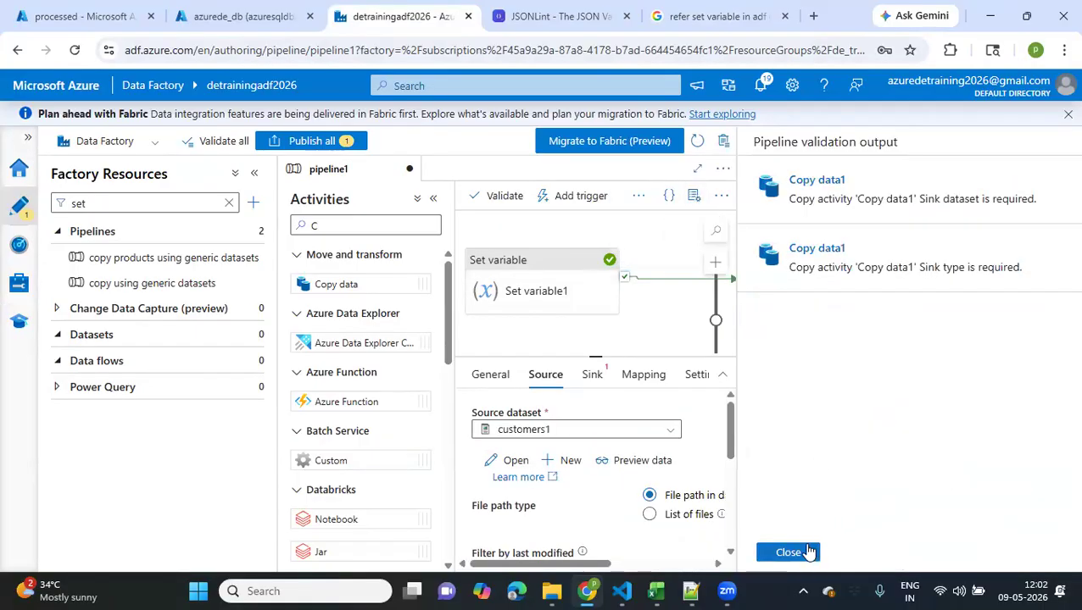
click(592, 378)
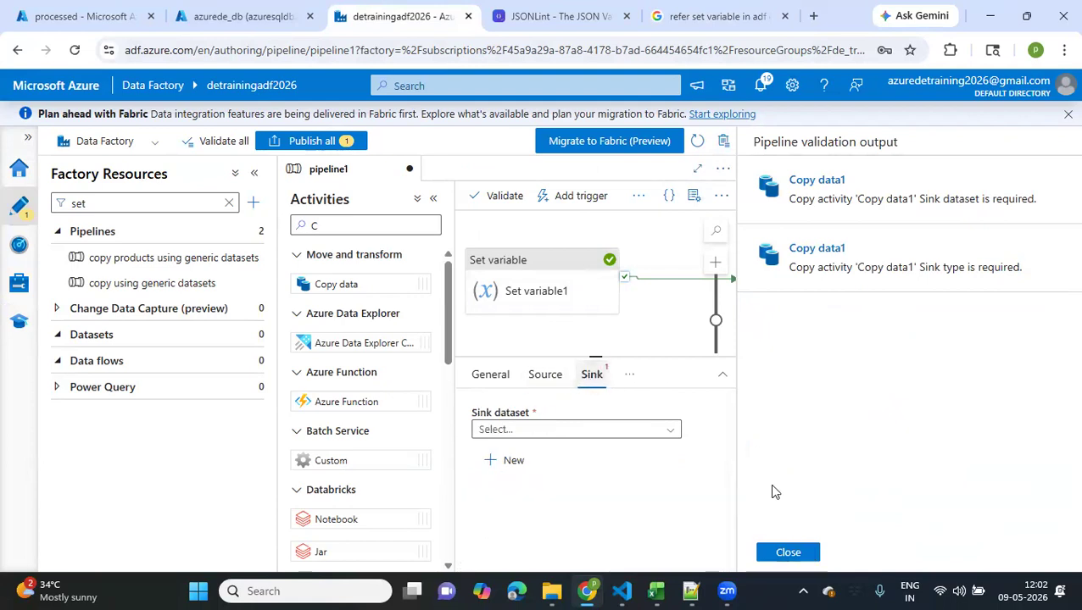
click(787, 552)
Set Copy data1's sink dataset to Generic_Lakefiles with container processed and folder 2026
click(846, 414)
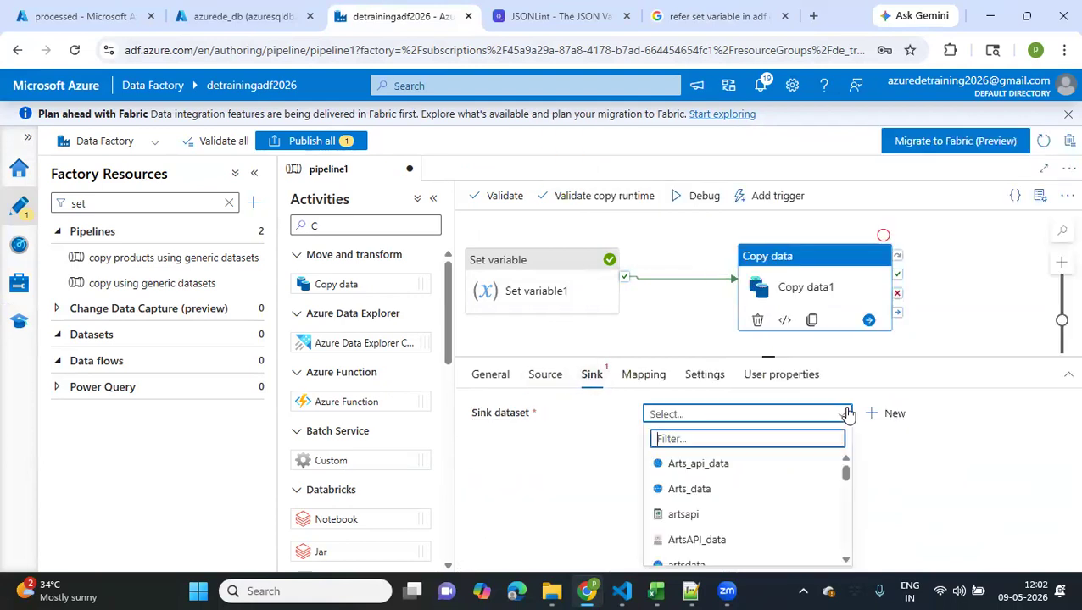
scroll(729, 488, down, 4)
scroll(733, 490, down, 2)
click(714, 477)
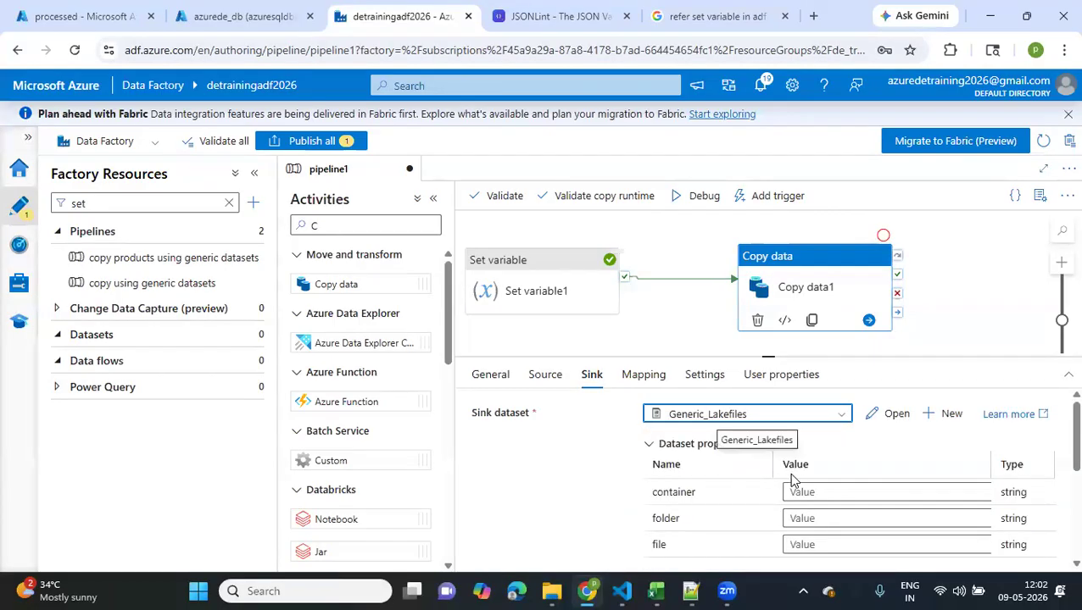
click(815, 492)
text(processed)
click(807, 529)
text(2026)
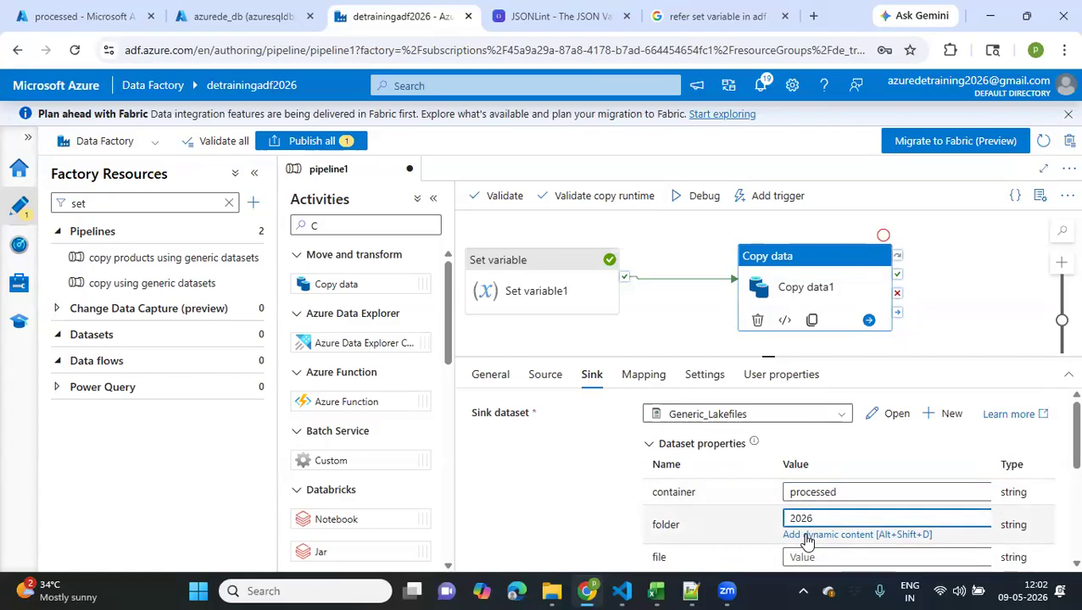
Try the debug run again with the new sink dataset and dismiss the validation output
scroll(807, 540, down, 5)
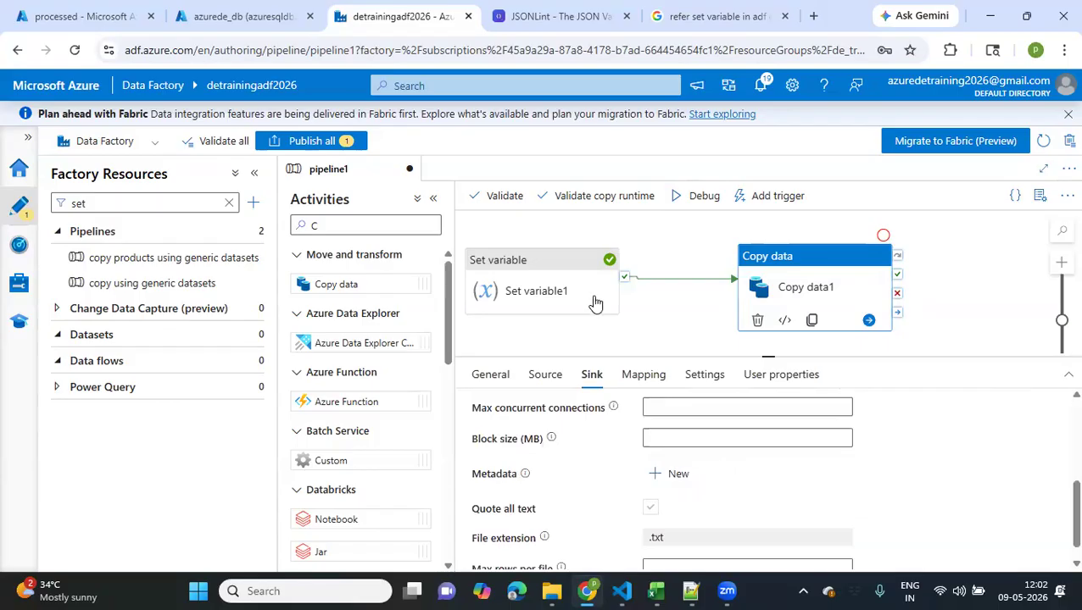
click(703, 198)
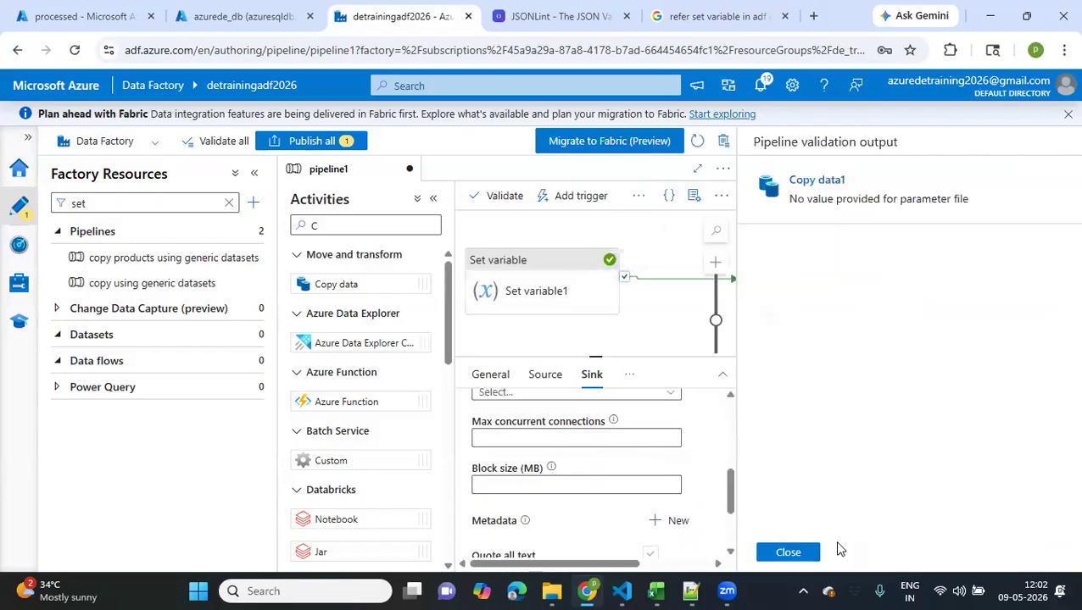
click(789, 554)
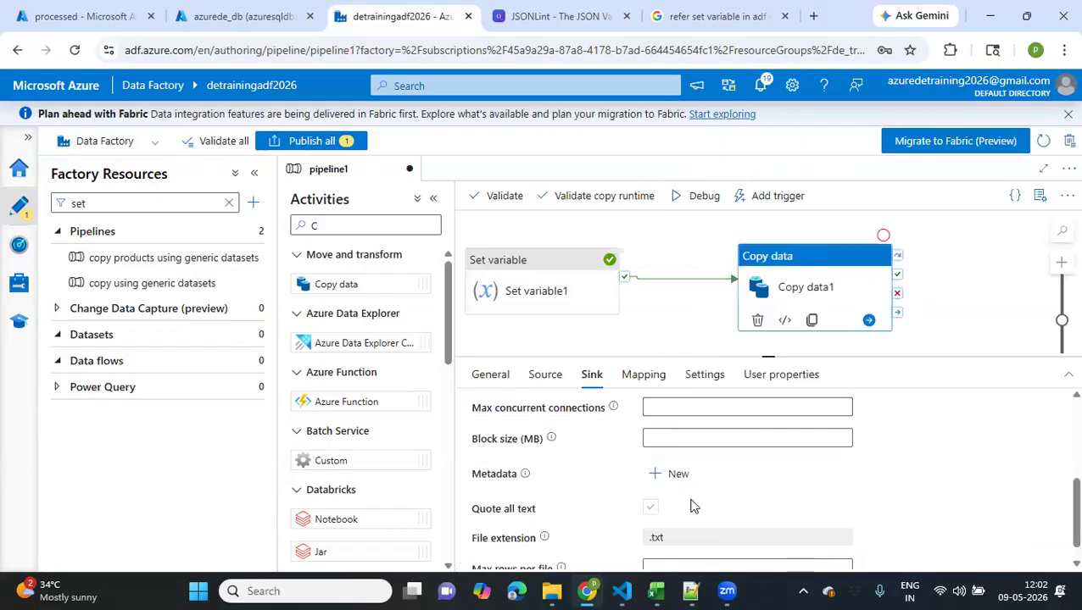
Review Copy data1's source settings, including its additional columns, and the pipeline's variables
click(545, 374)
scroll(540, 473, down, 5)
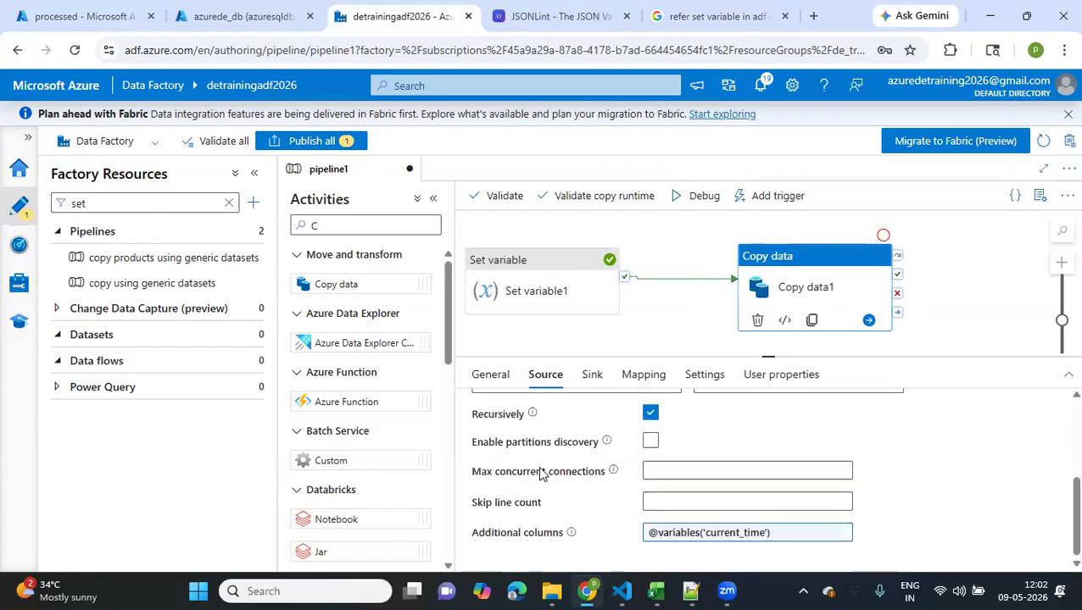
scroll(540, 474, up, 5)
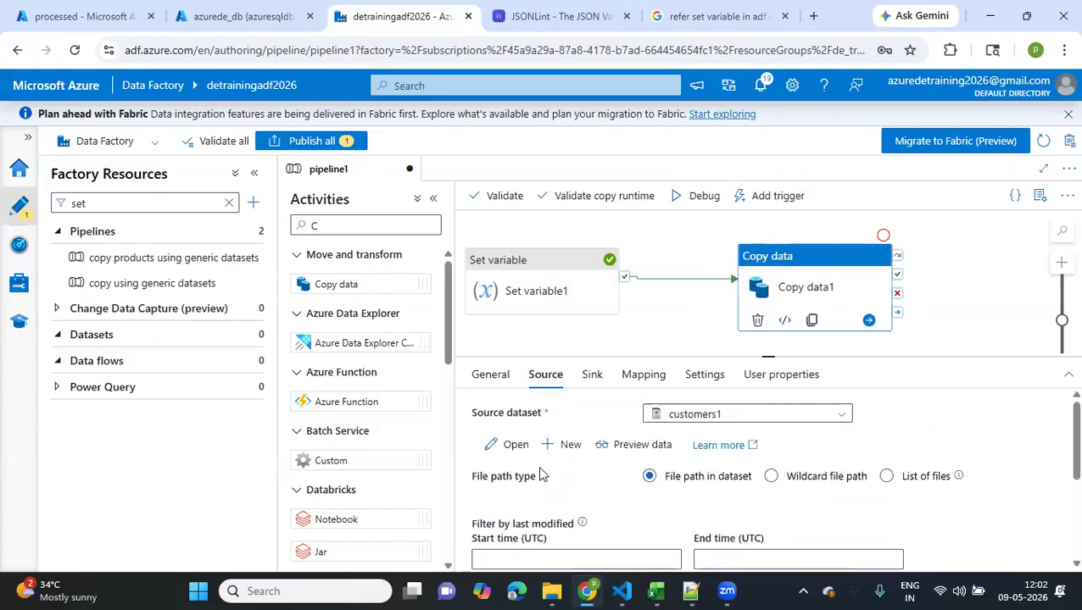
click(494, 377)
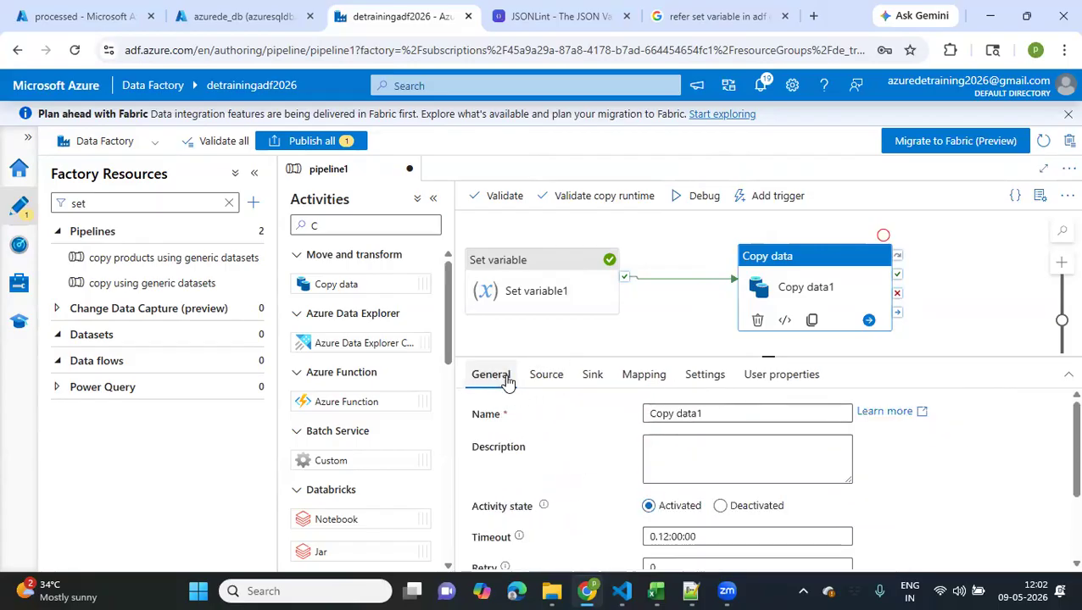
click(657, 334)
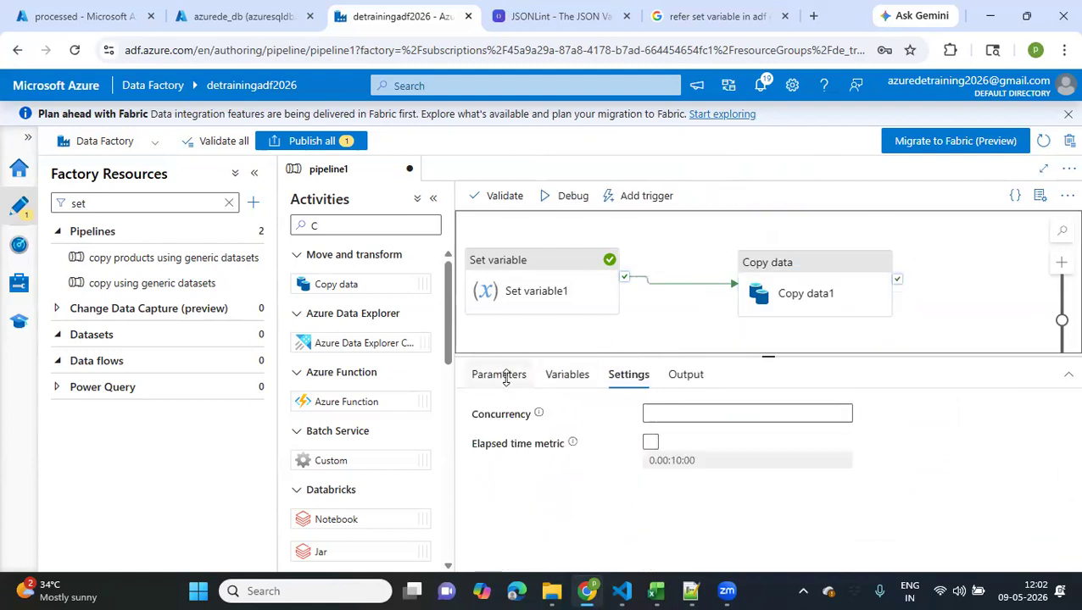
click(504, 376)
click(574, 377)
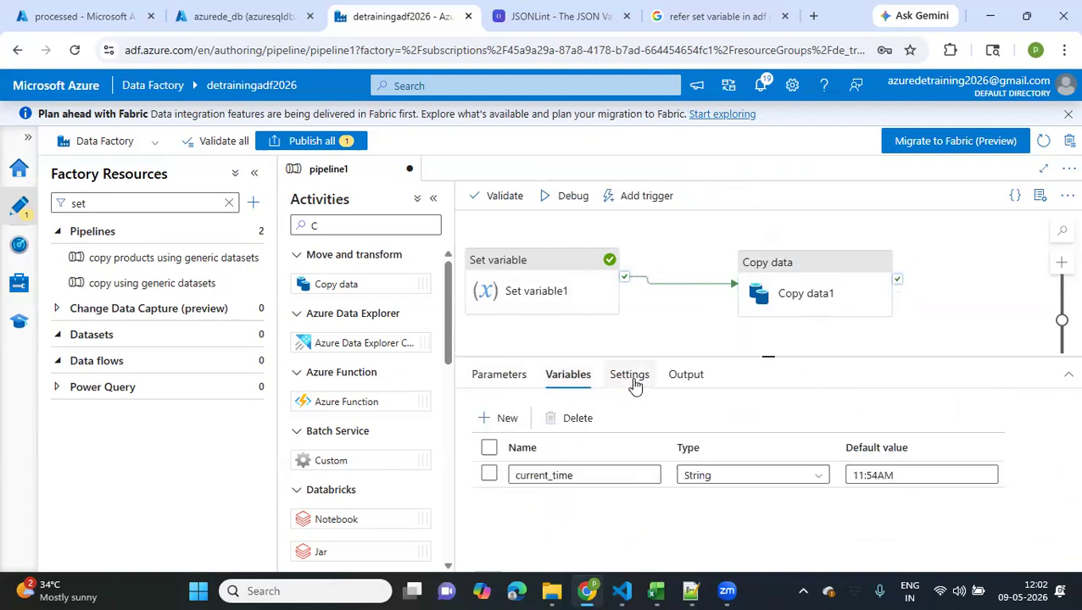
click(819, 294)
click(551, 377)
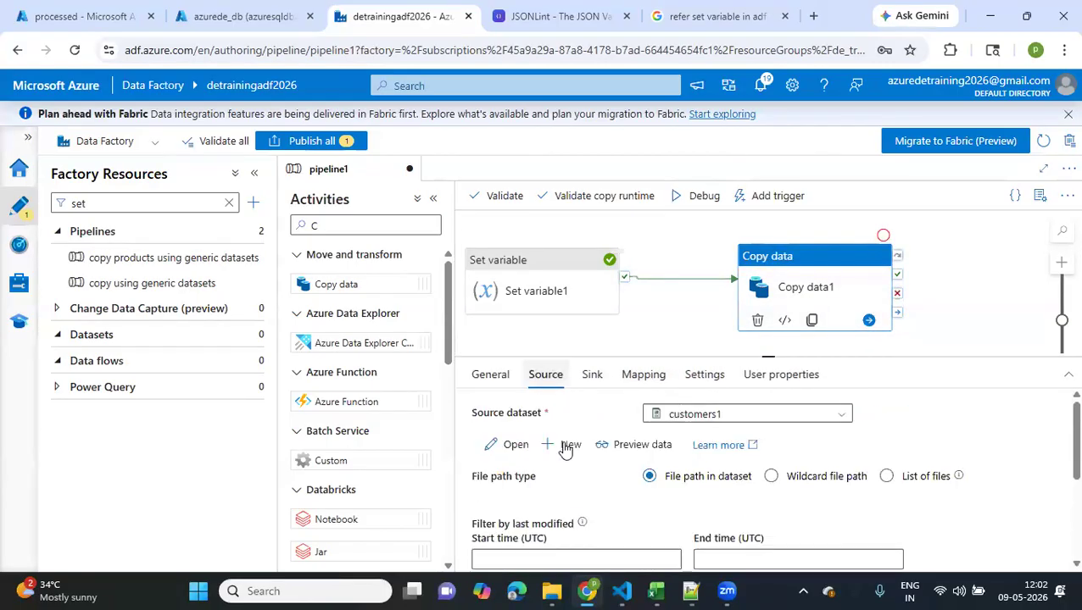
scroll(566, 477, down, 5)
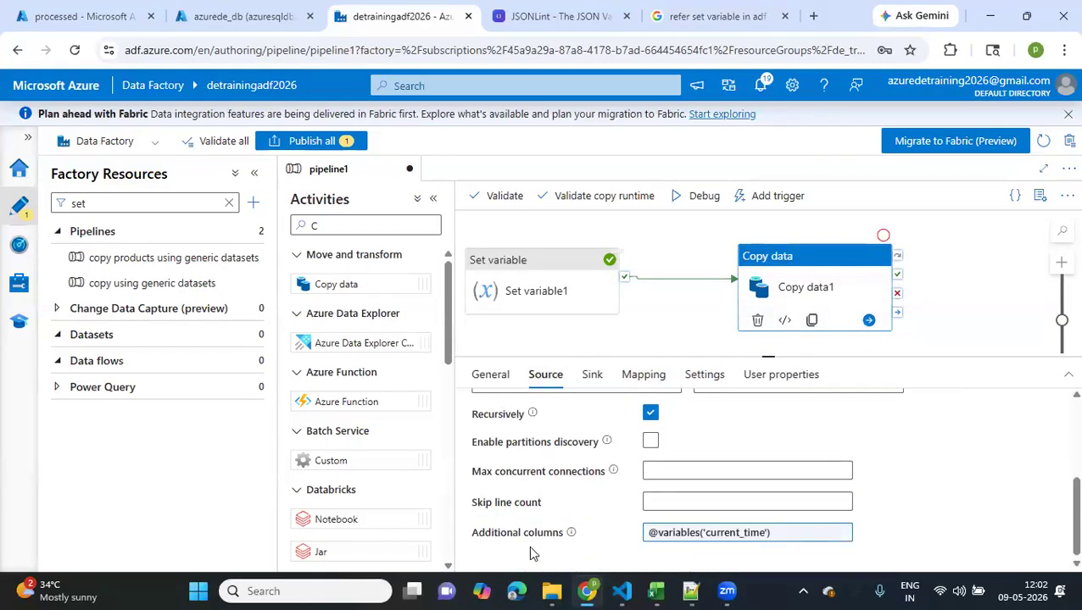
mouse_move(574, 538)
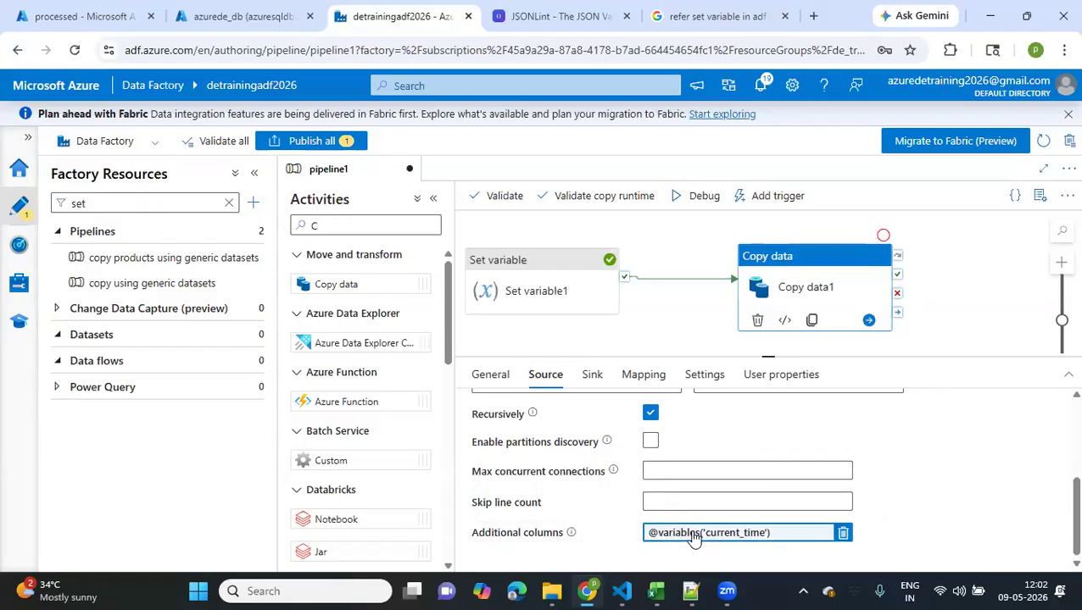
Check Copy data1's sink, mapping, general copy settings and user properties for missing configuration
click(591, 376)
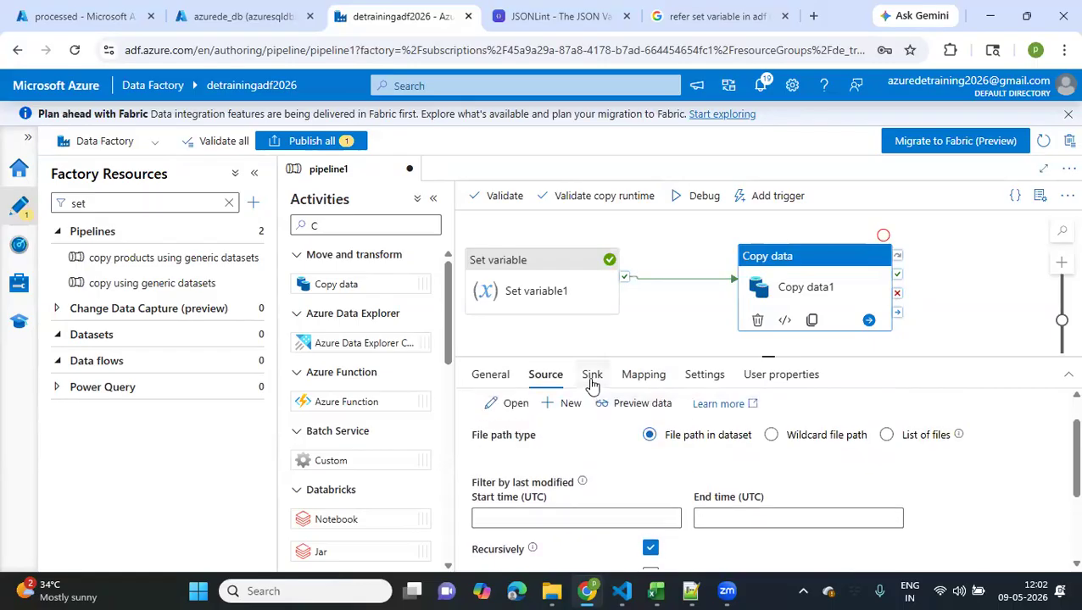
scroll(576, 517, down, 10)
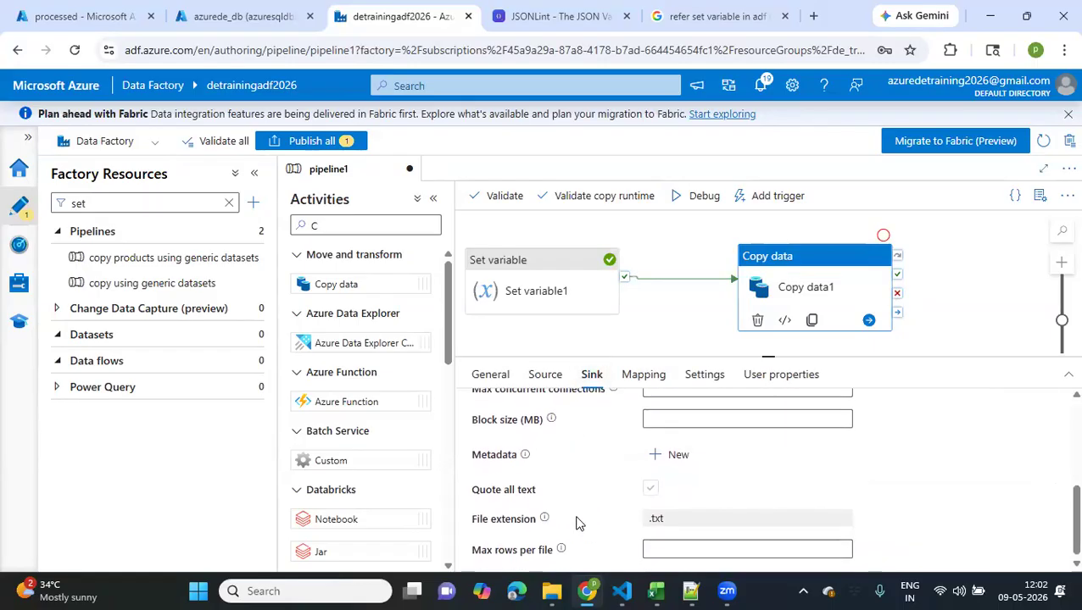
scroll(576, 523, up, 10)
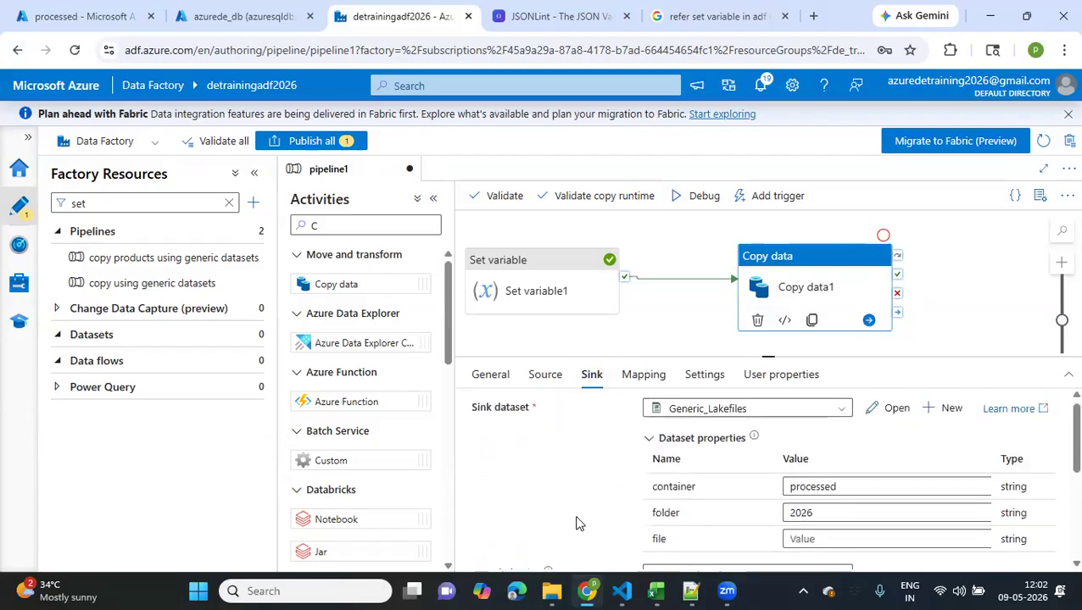
click(634, 382)
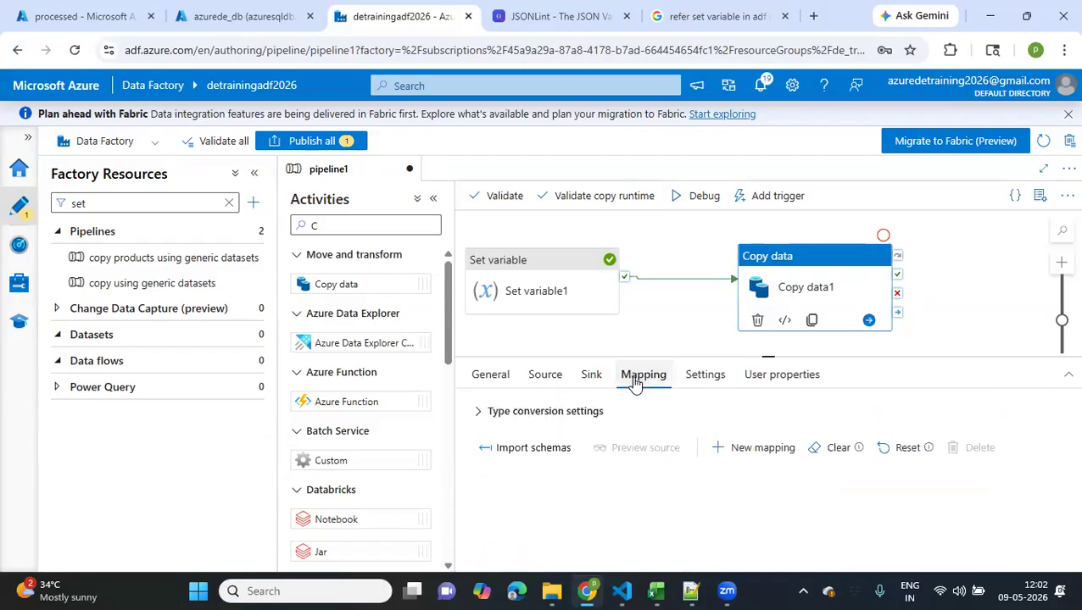
click(714, 383)
click(769, 379)
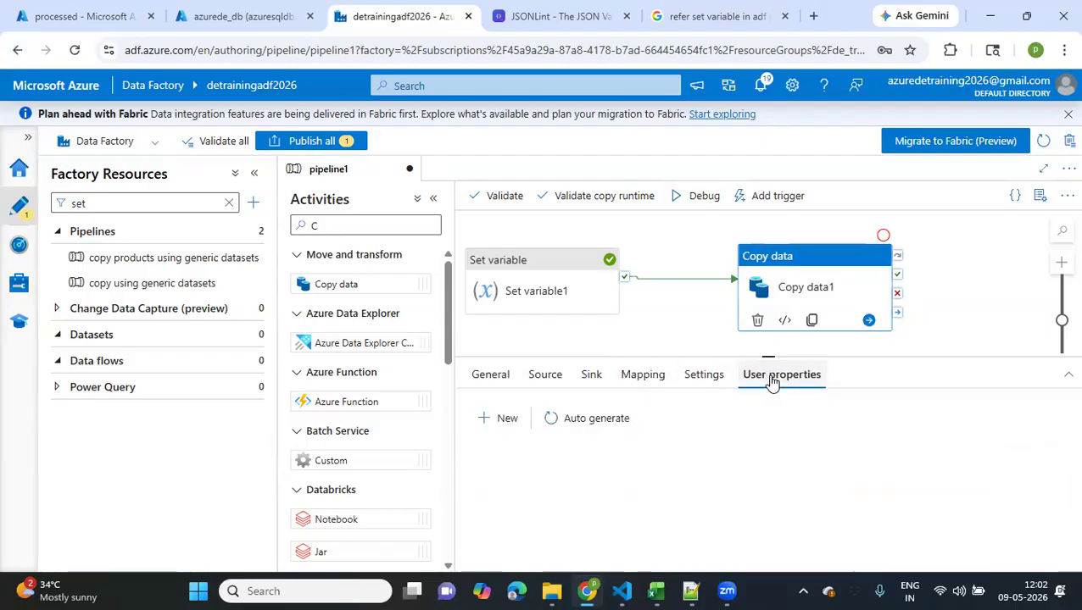
Attempt another debug run and go from the validation output to Copy data1's file parameter
click(640, 333)
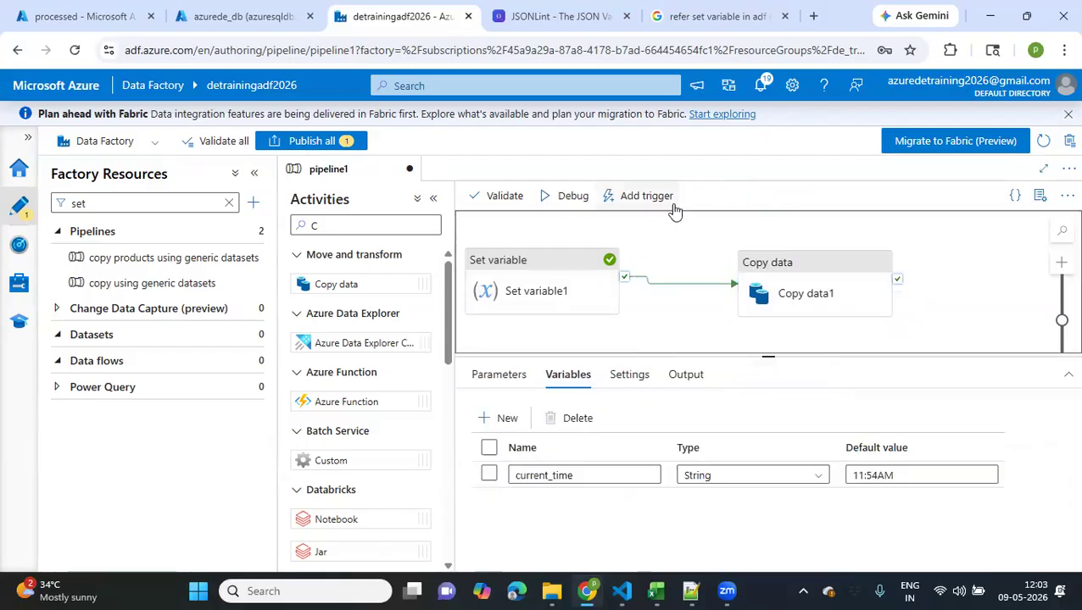
click(568, 199)
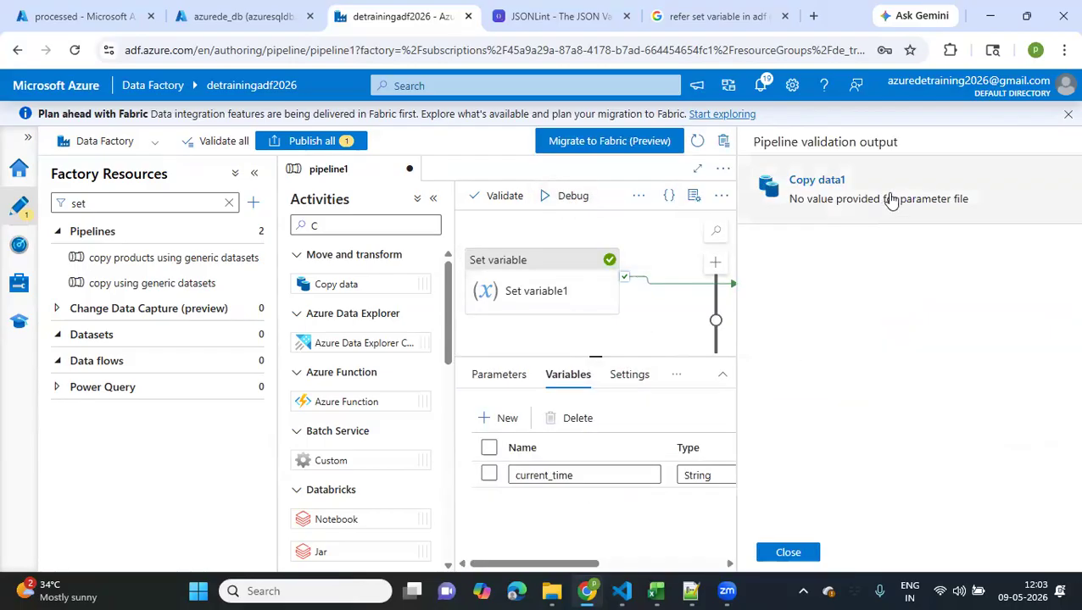
click(899, 206)
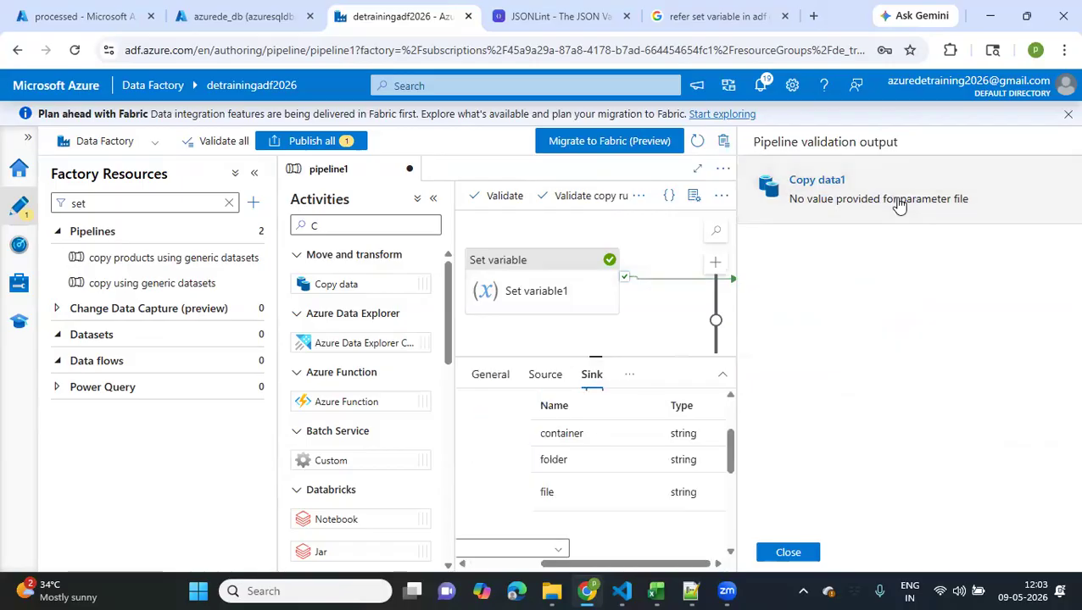
click(787, 552)
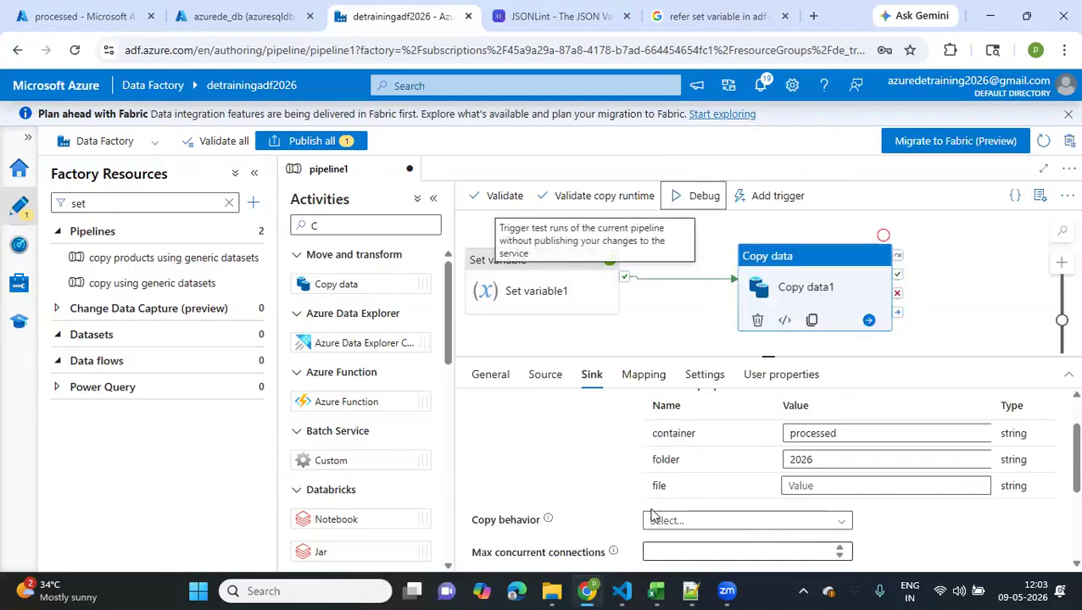
Set the file parameter of Copy data1's sink dataset to customers
click(825, 488)
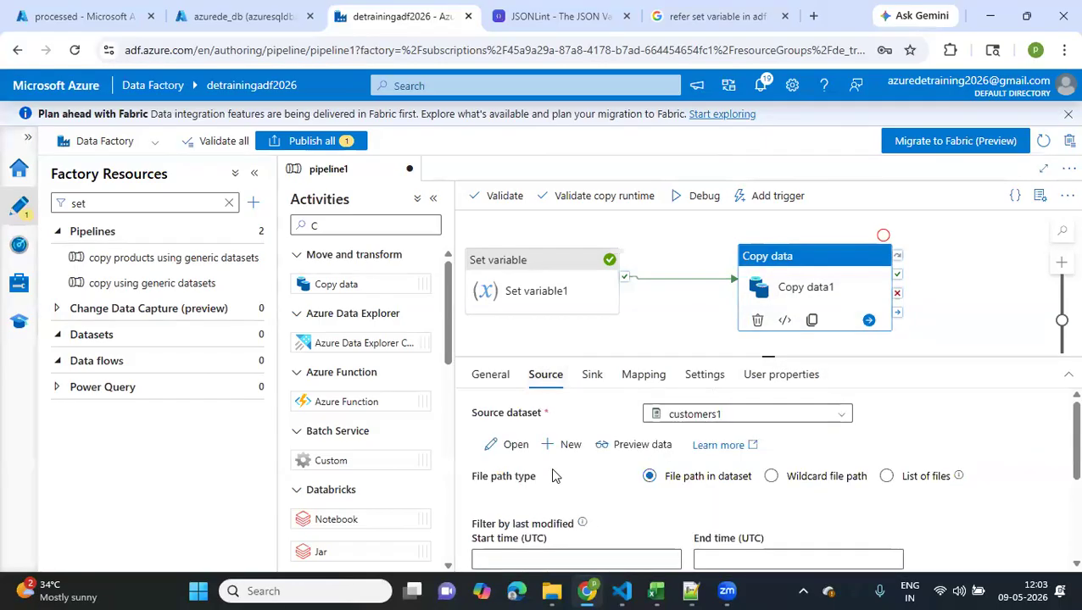
scroll(552, 476, down, 1)
click(591, 376)
click(819, 546)
key(ctrl+a)
text(cu)
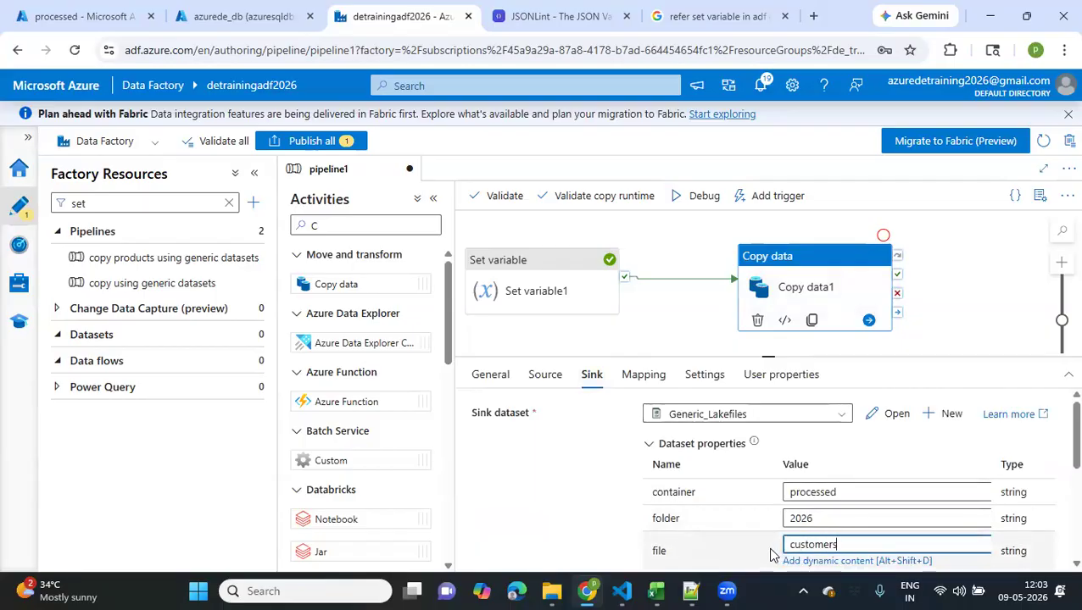
Run the pipeline in debug mode and refresh the run's status
scroll(771, 551, down, 5)
click(670, 199)
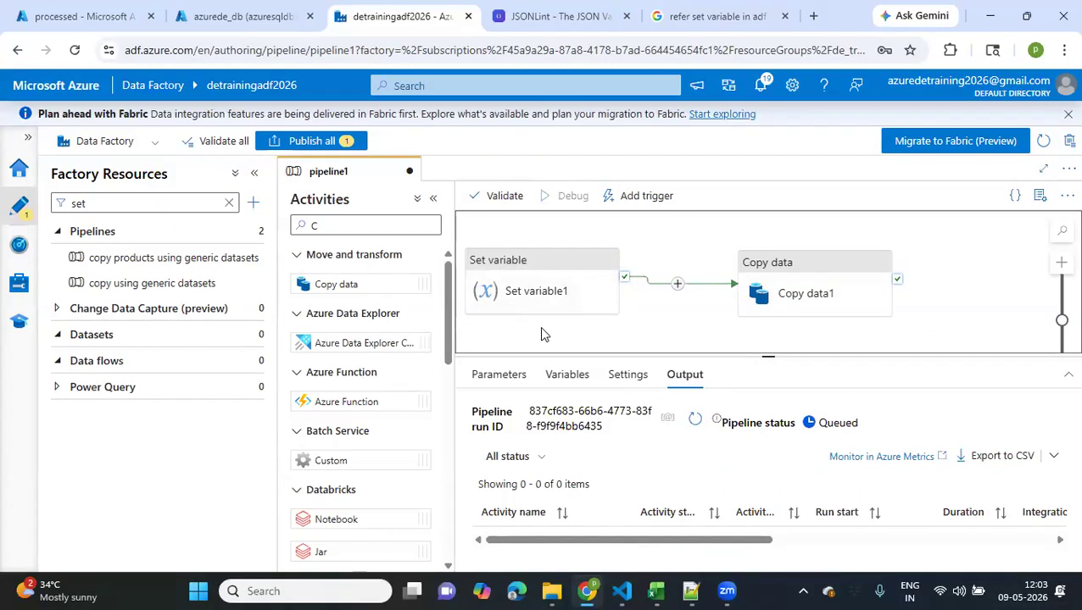
scroll(541, 328, down, 3)
click(688, 422)
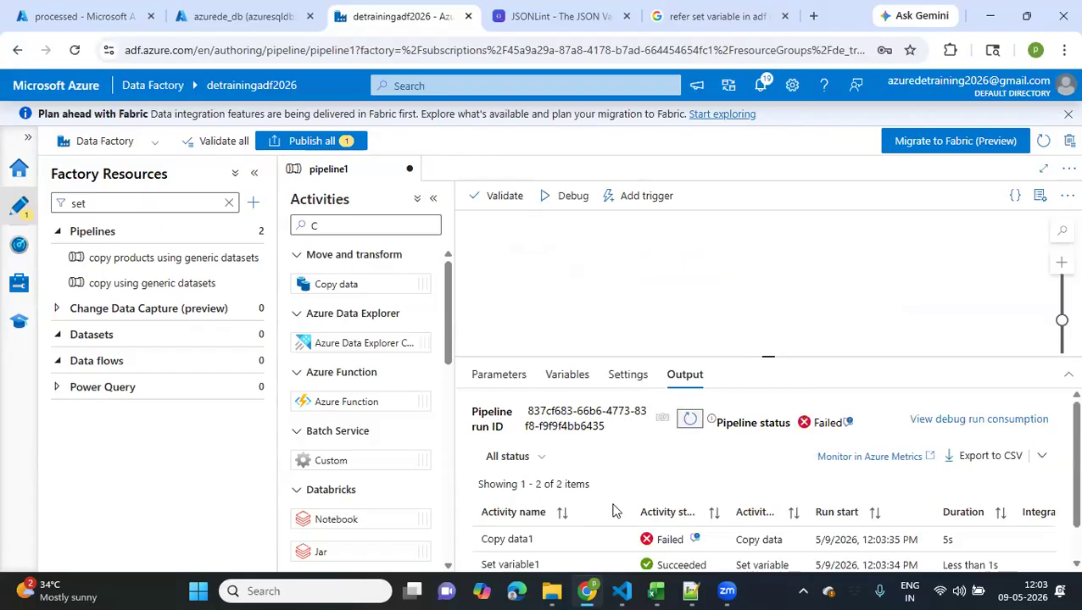
Read the error details of the Copy data1 activity run and close them
scroll(645, 509, down, 1)
click(694, 499)
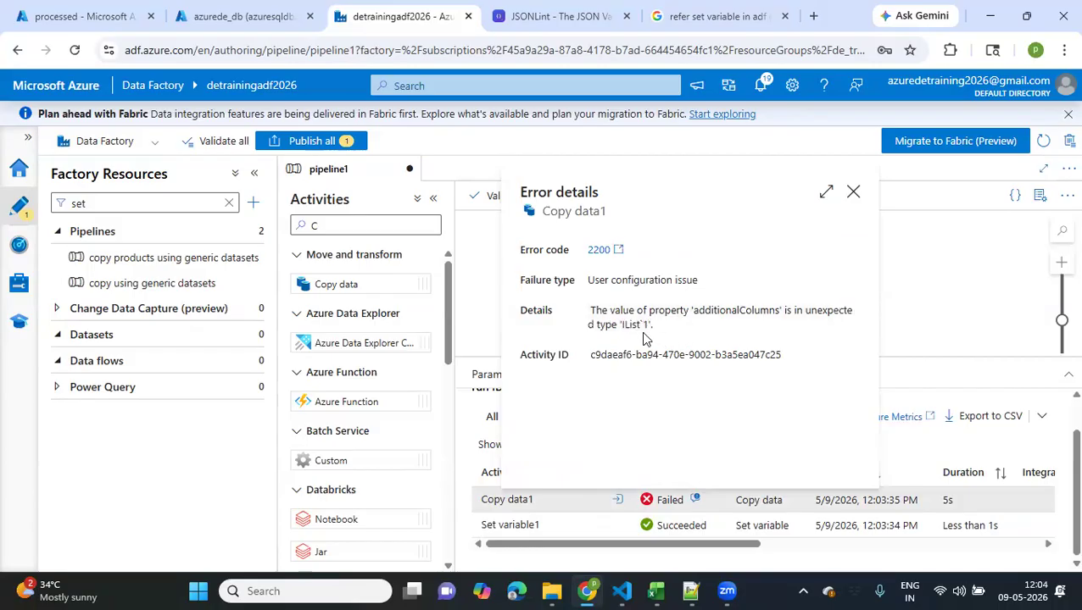
click(855, 192)
click(576, 374)
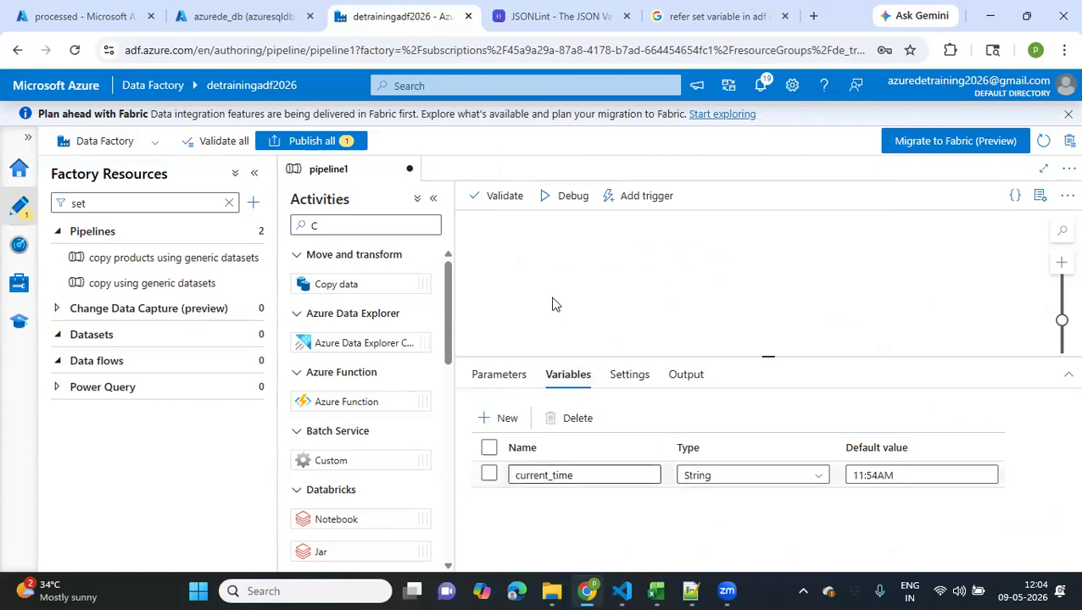
scroll(554, 305, down, 1)
click(784, 325)
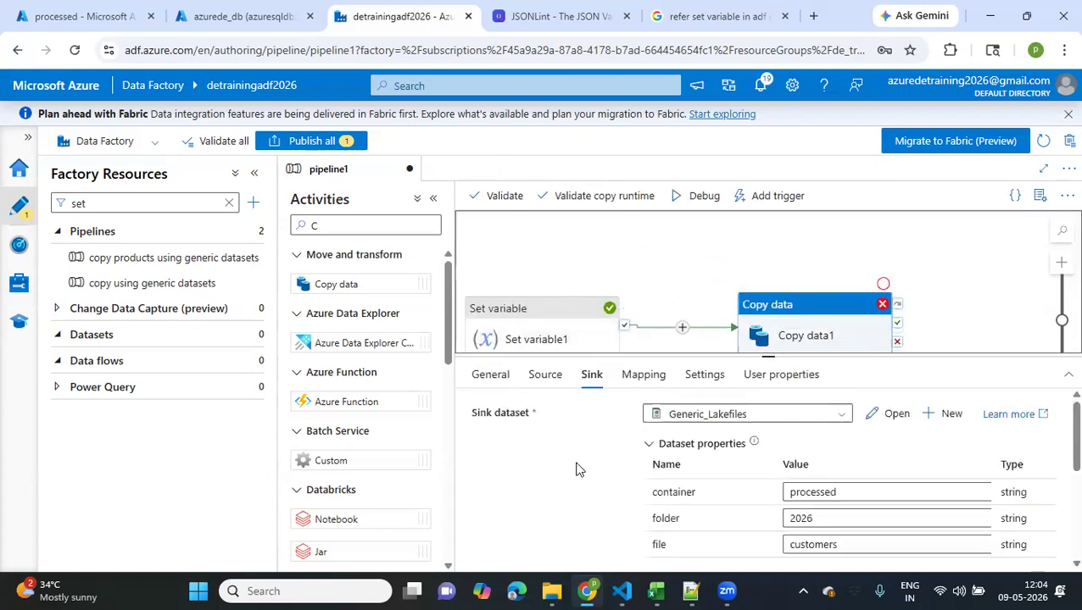
scroll(568, 467, down, 1)
click(544, 381)
scroll(541, 456, down, 5)
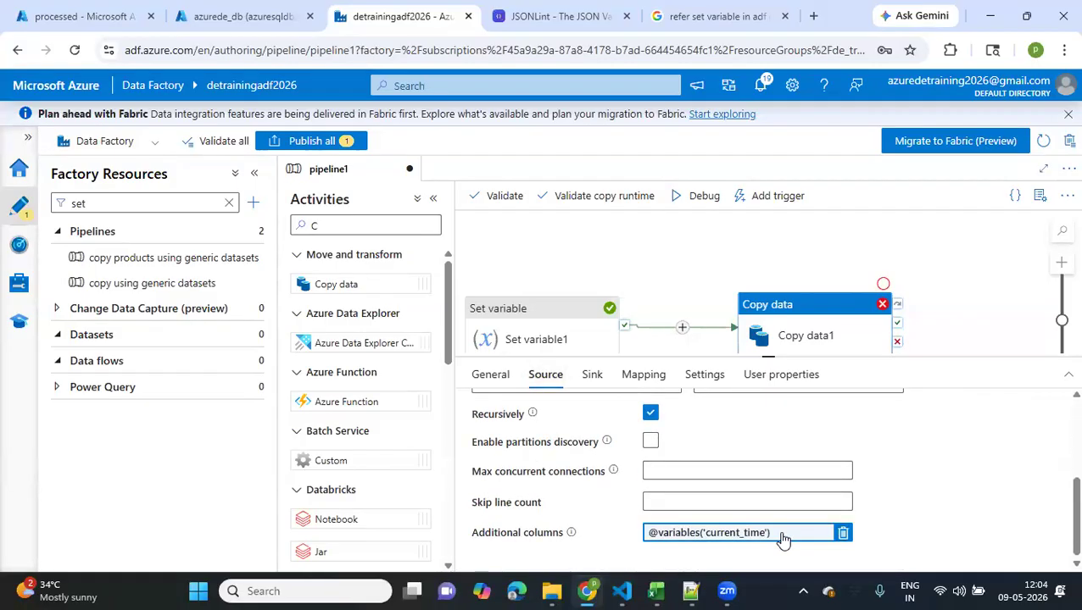
click(842, 532)
scroll(732, 527, right, 1)
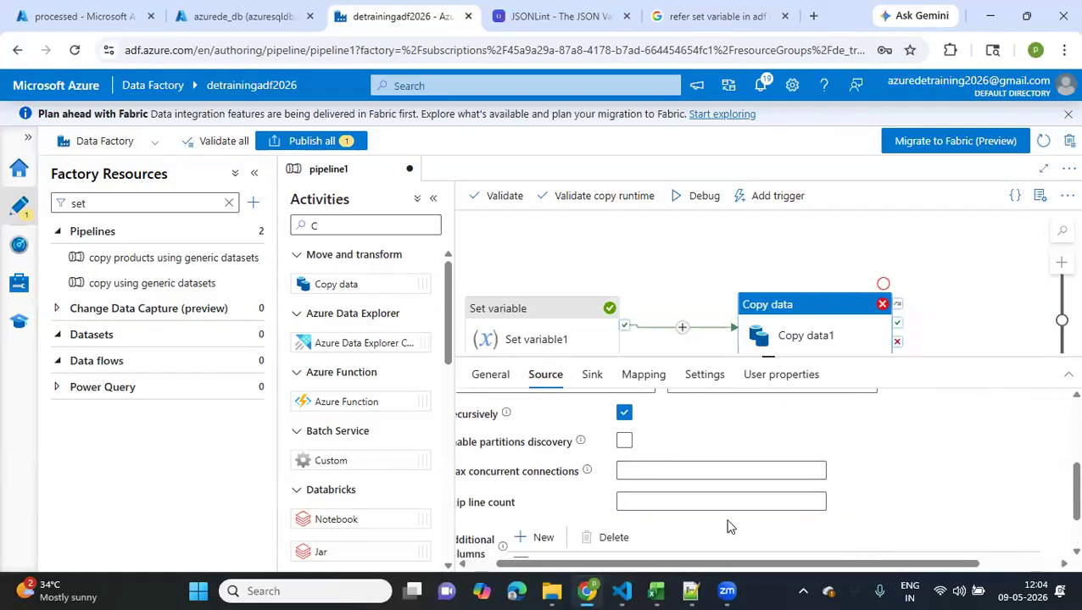
Clear the custom value of the current_ts additional column in Copy data1's source and delete the column
scroll(805, 526, down, 1)
click(966, 526)
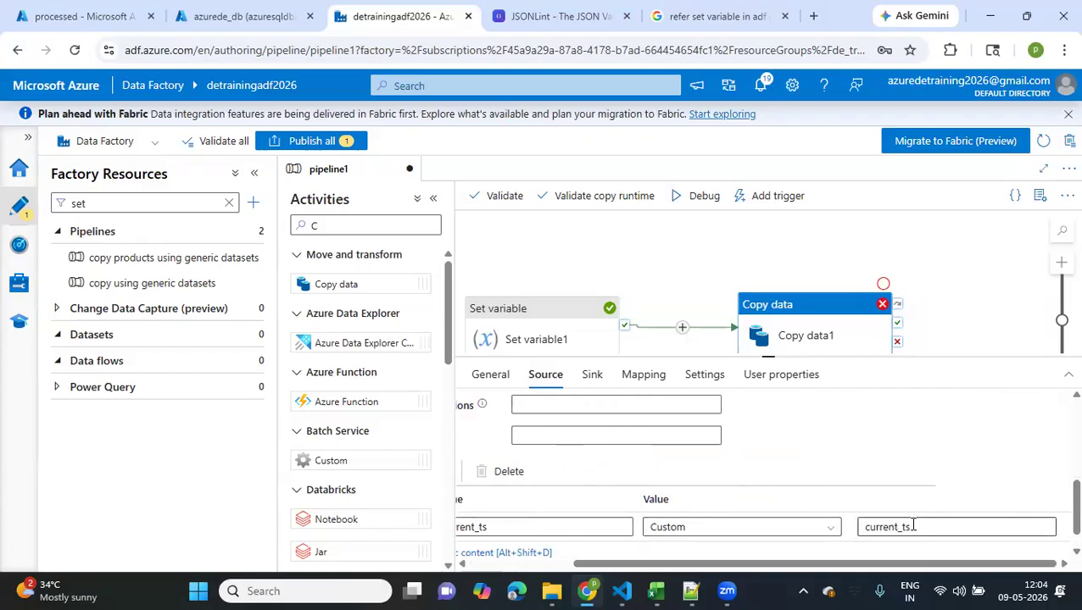
key(ctrl+a)
key(BackSpace)
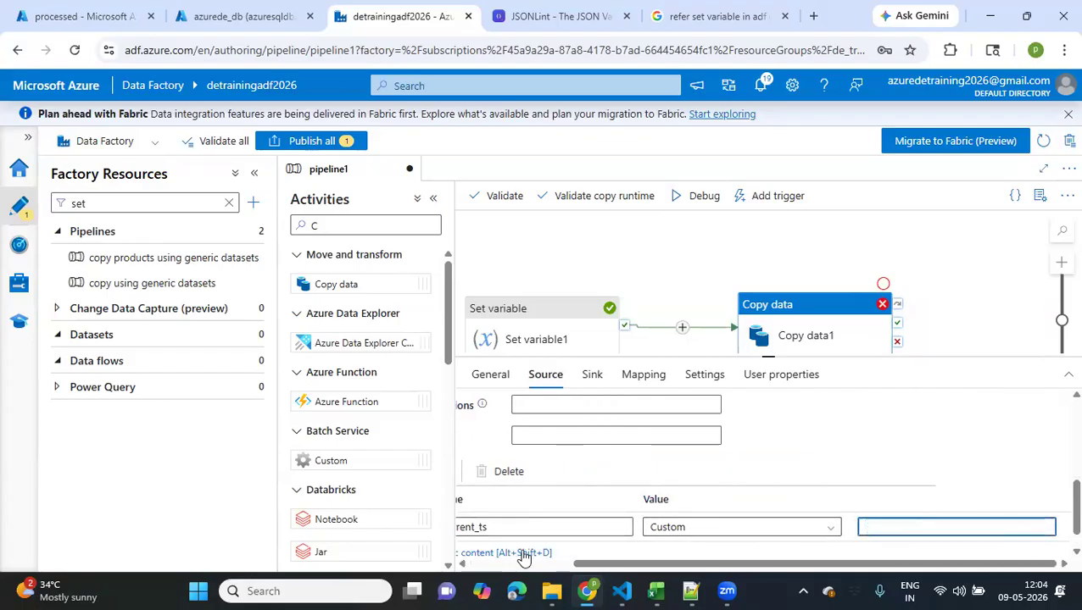
scroll(523, 557, left, 2)
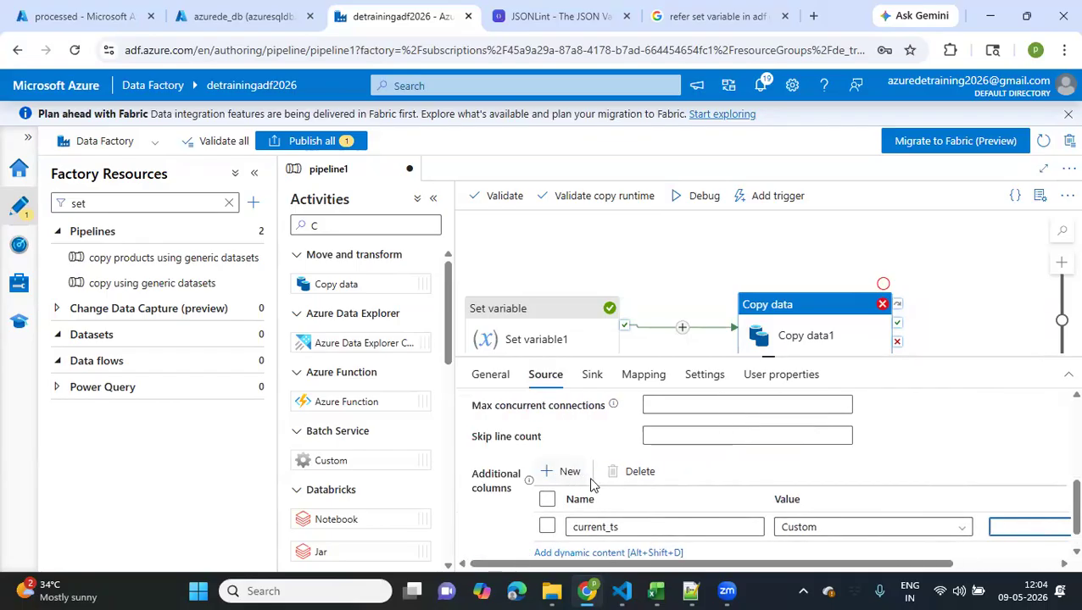
click(551, 529)
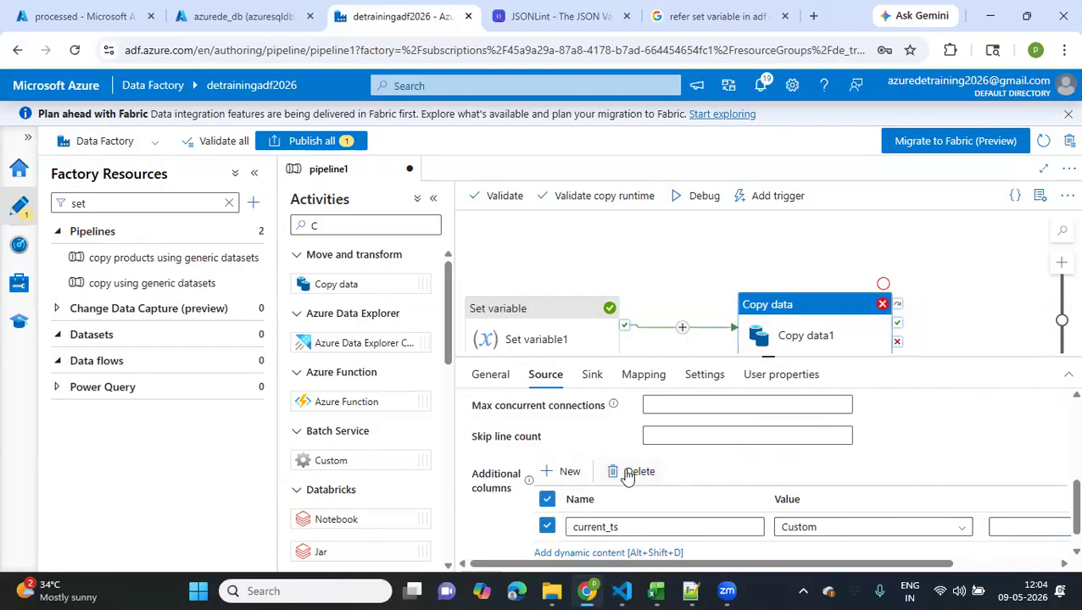
click(634, 471)
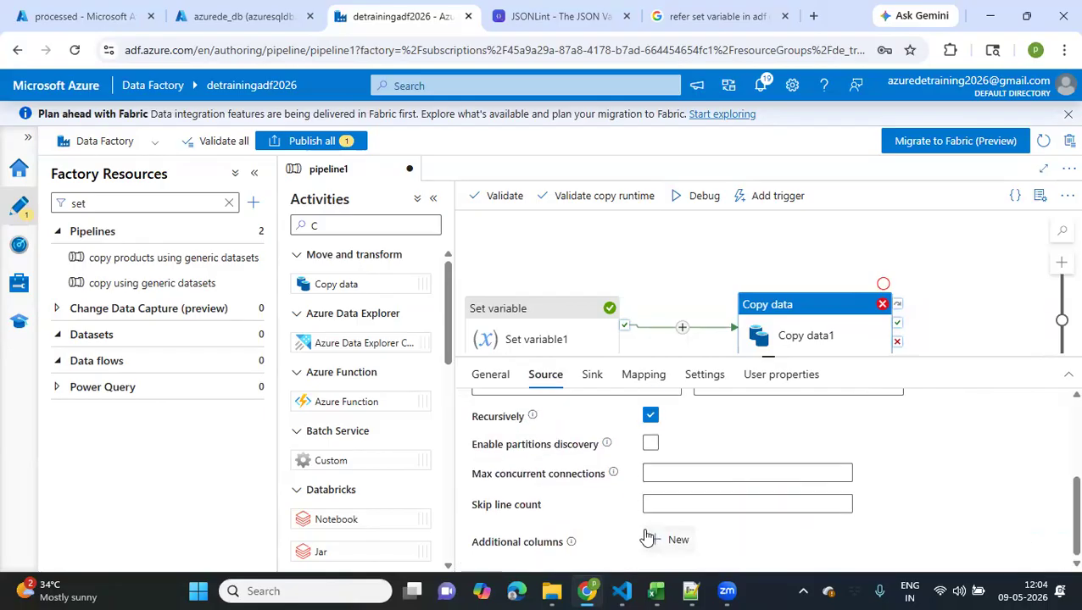
click(649, 541)
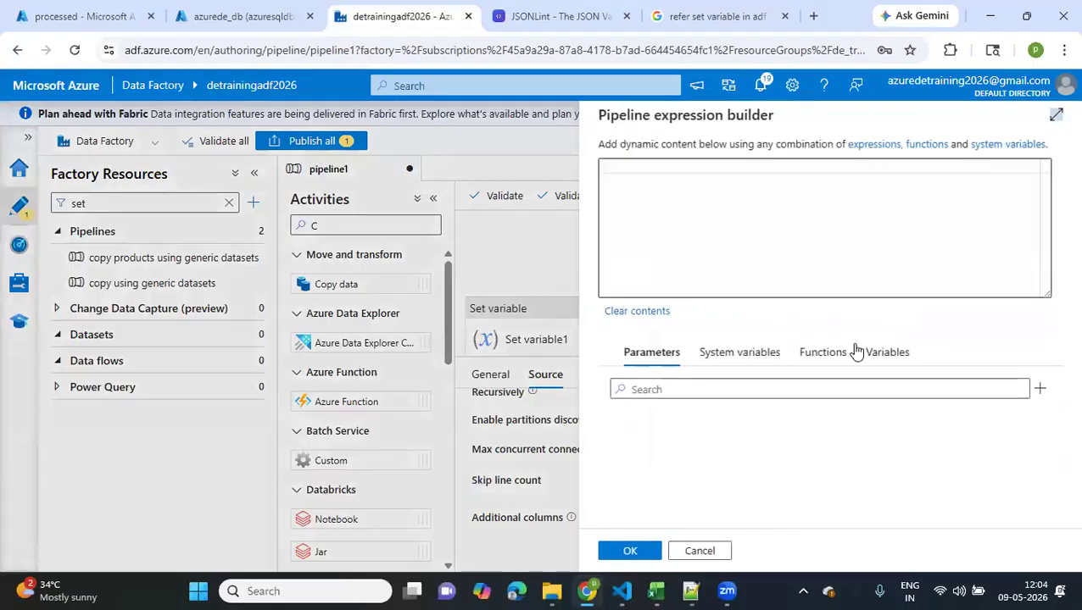
click(872, 358)
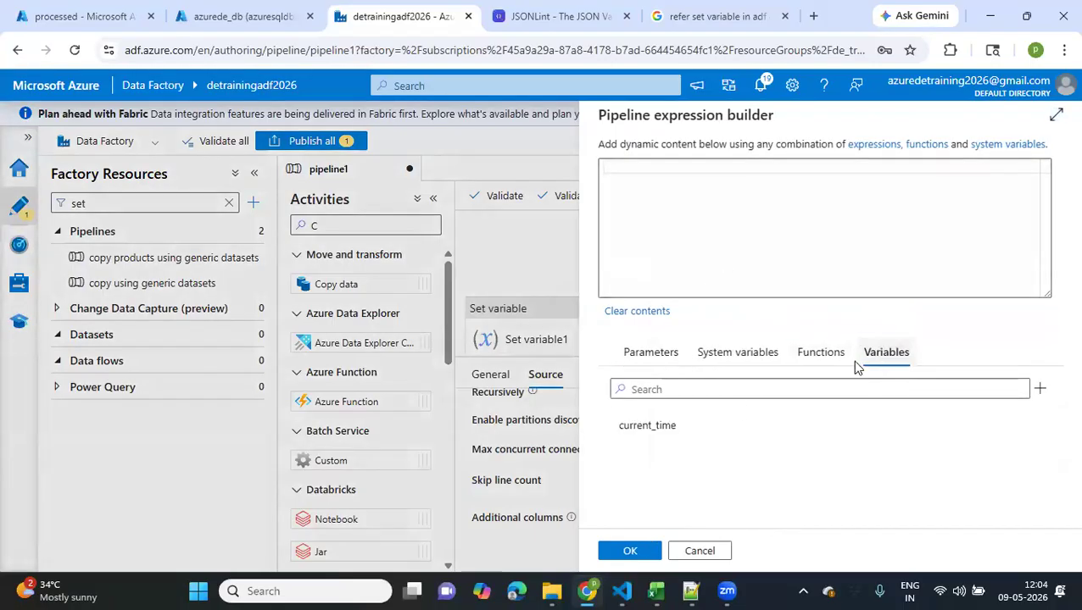
click(669, 428)
click(627, 552)
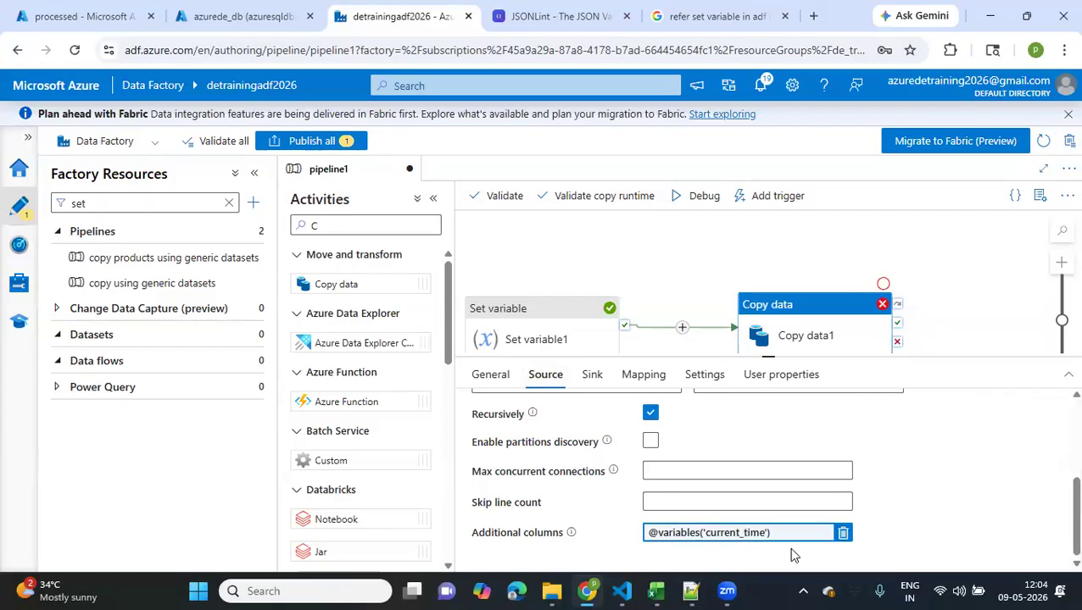
click(844, 535)
Add a new additional column named loadtime to Copy data1's source
click(687, 542)
click(663, 514)
text(lo)
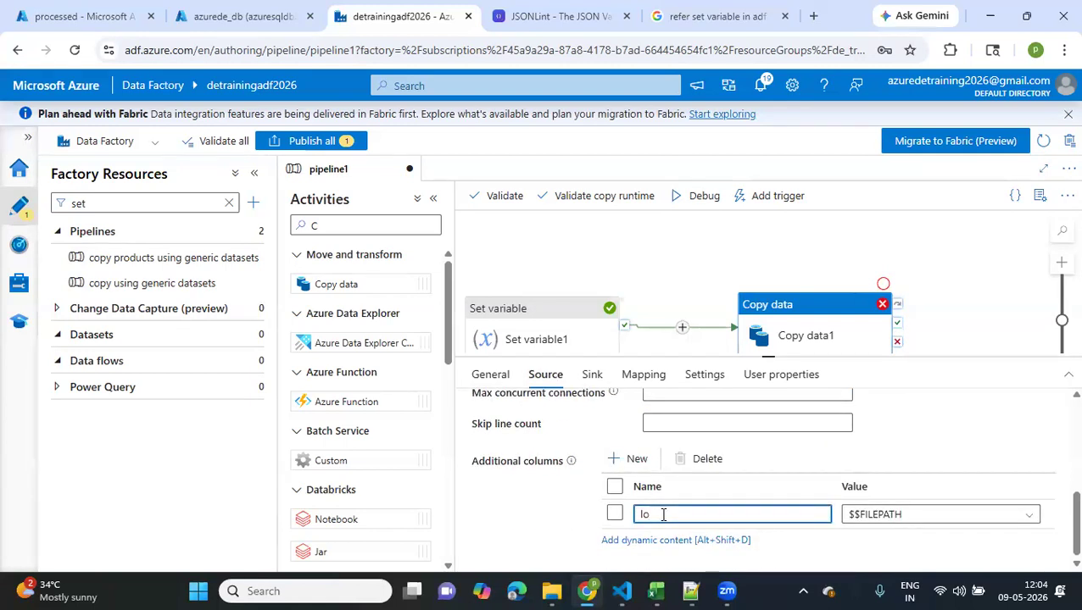
text(adtime)
click(889, 520)
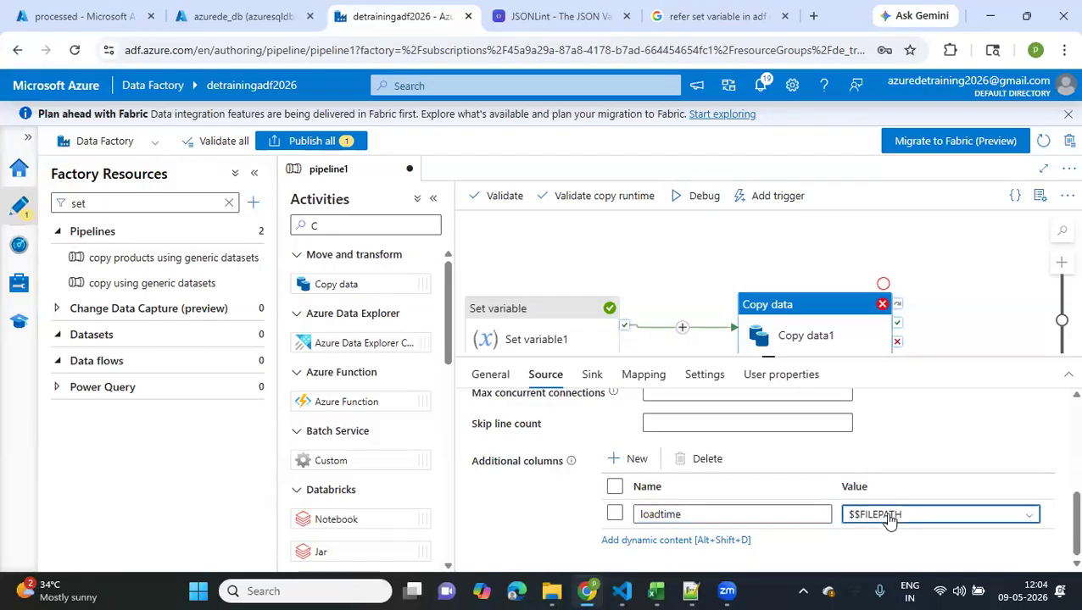
scroll(889, 524, down, 1)
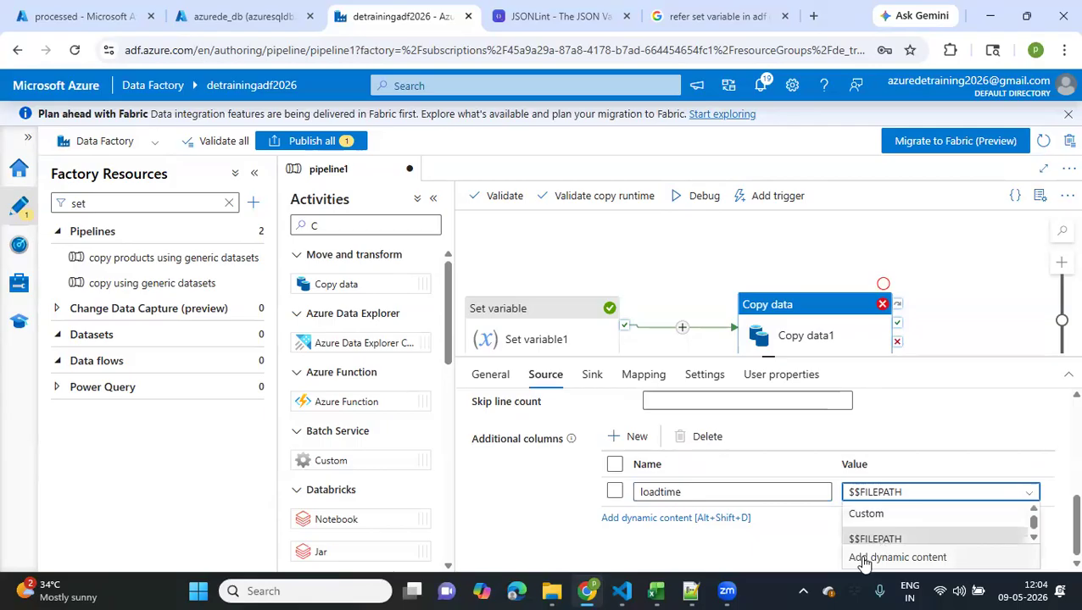
scroll(873, 563, down, 1)
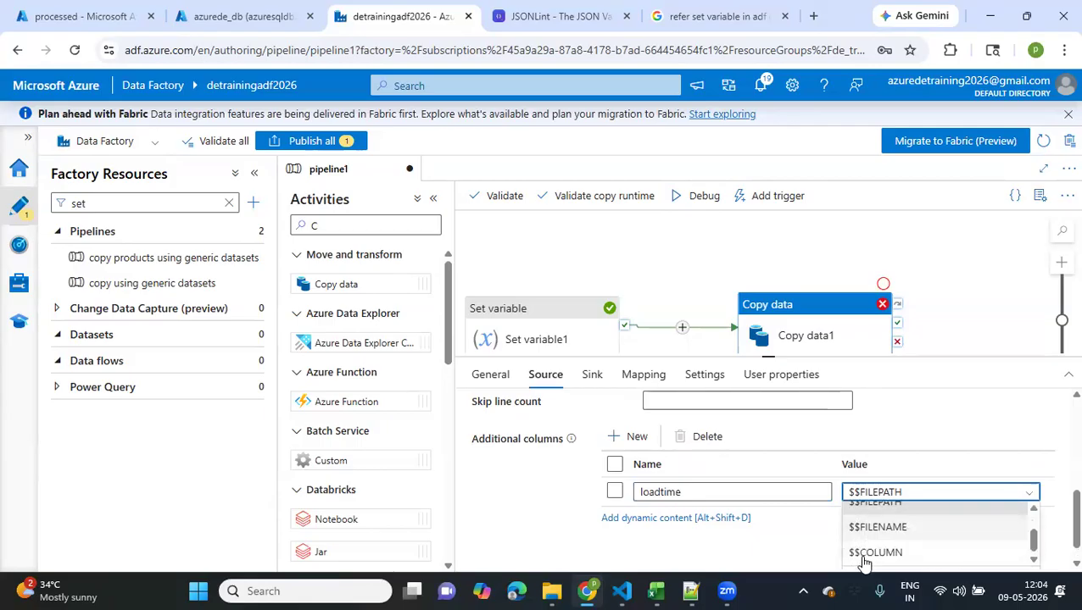
scroll(889, 559, down, 1)
scroll(888, 560, down, 1)
click(885, 556)
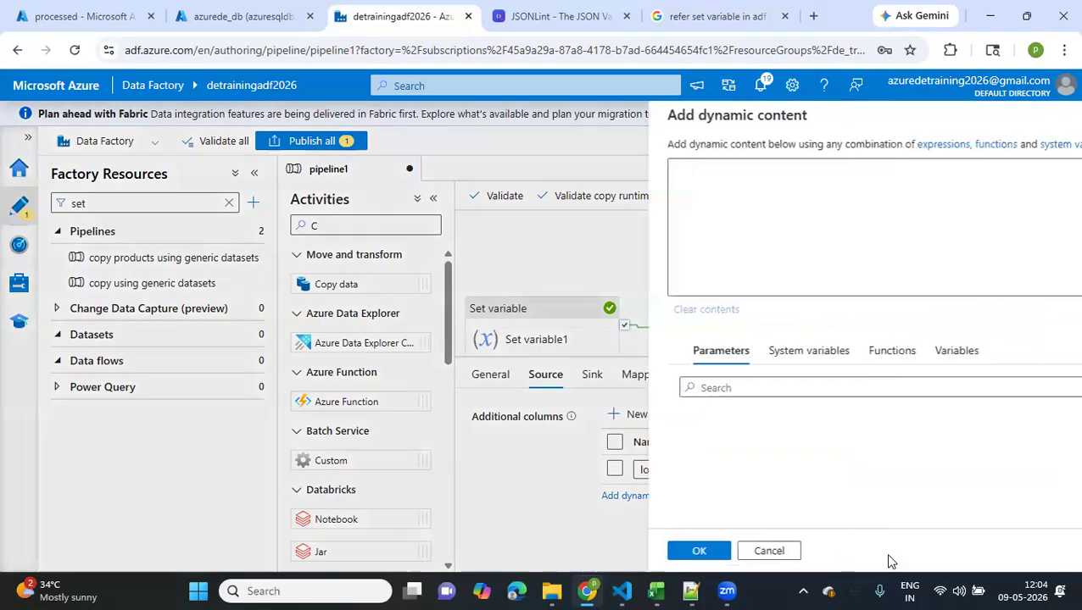
click(885, 366)
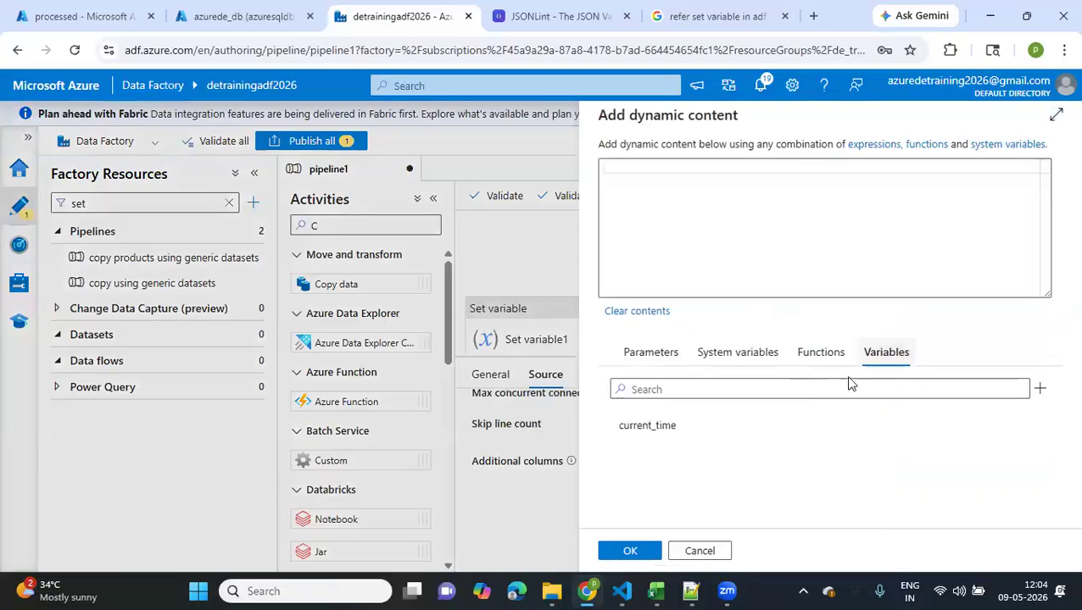
click(657, 428)
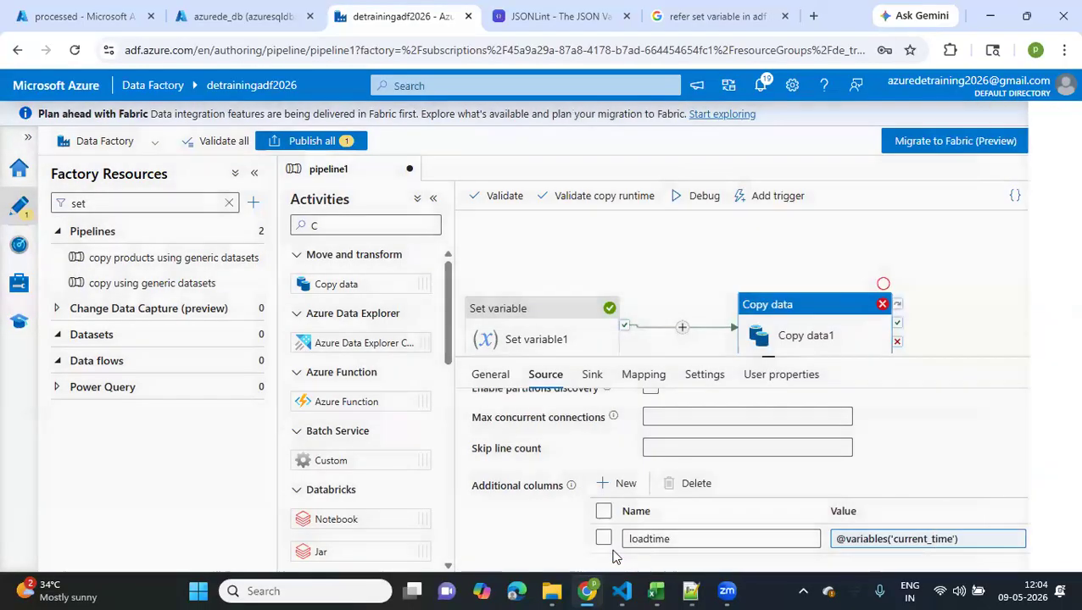
click(627, 551)
Run the pipeline in debug mode with the loadtime column and refresh the run's status
scroll(534, 523, up, 3)
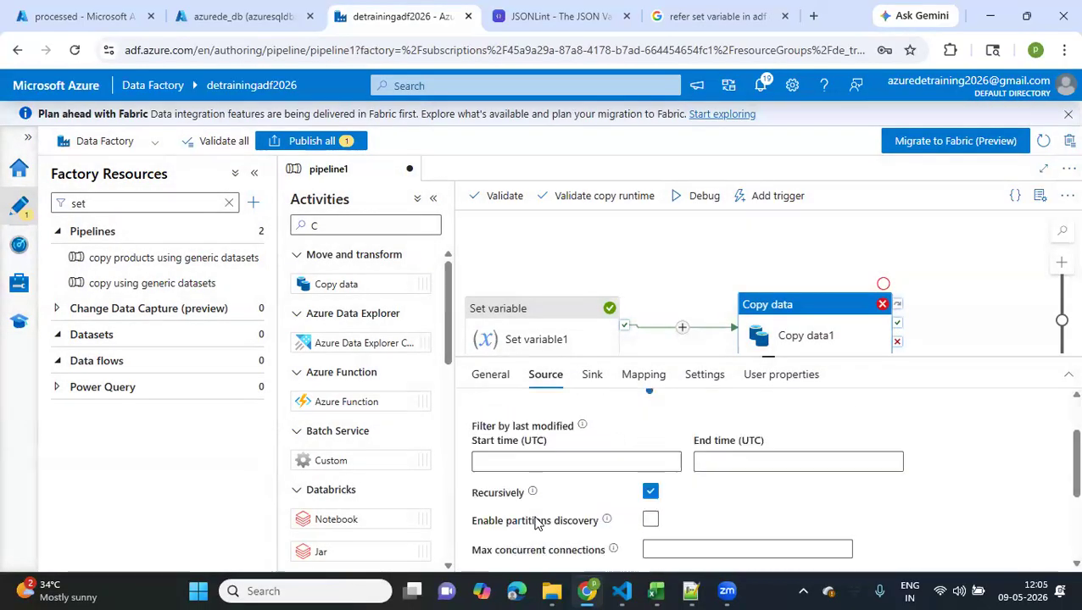
click(683, 203)
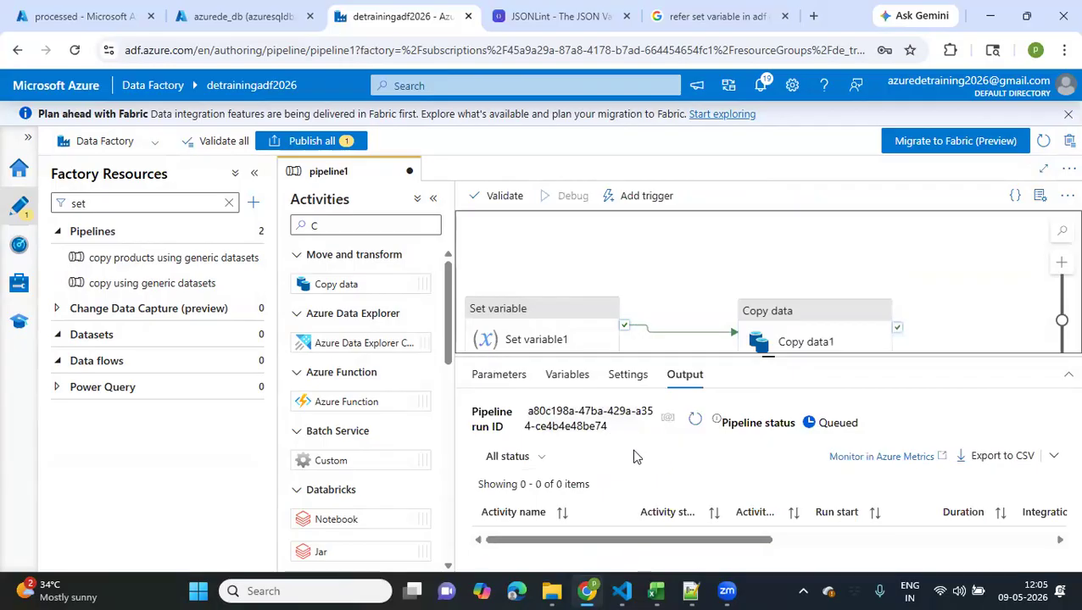
click(693, 423)
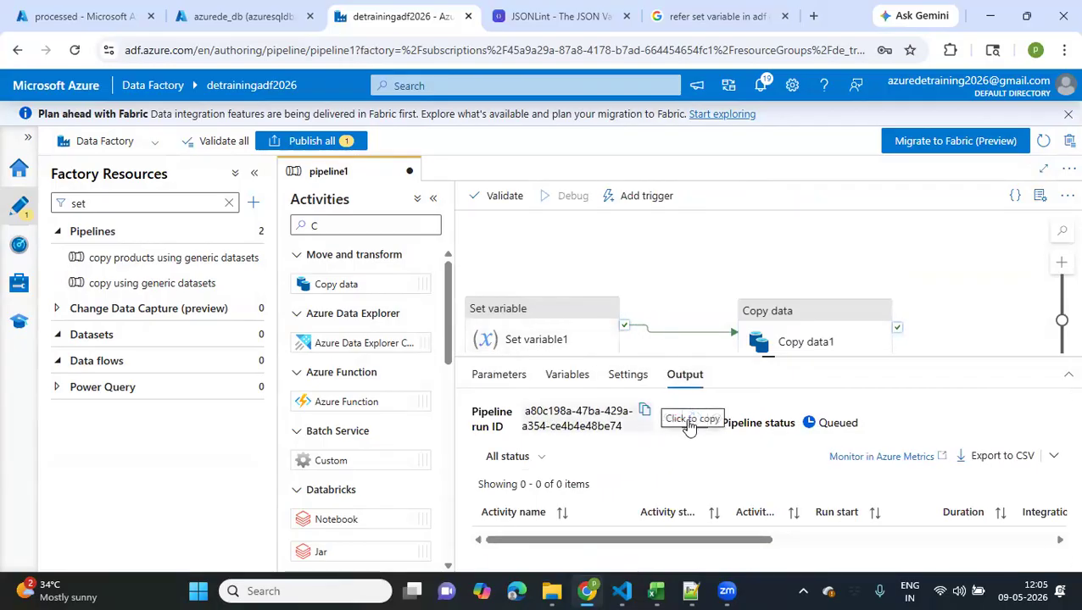
click(695, 422)
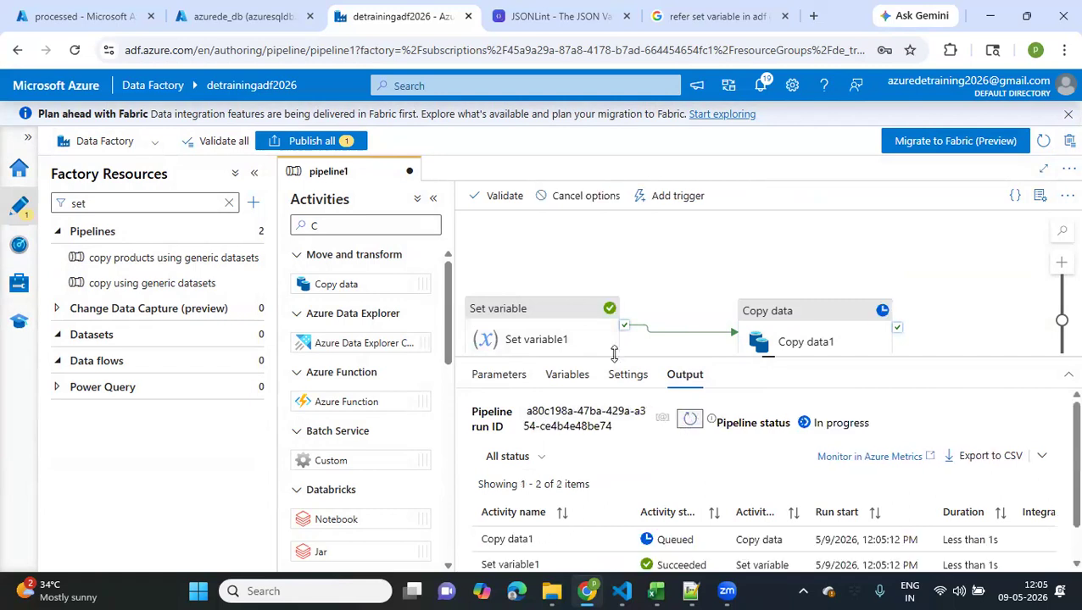
Move the Set variable1 activity slightly higher on the canvas and refresh the pipeline run's status
drag(564, 322, 579, 277)
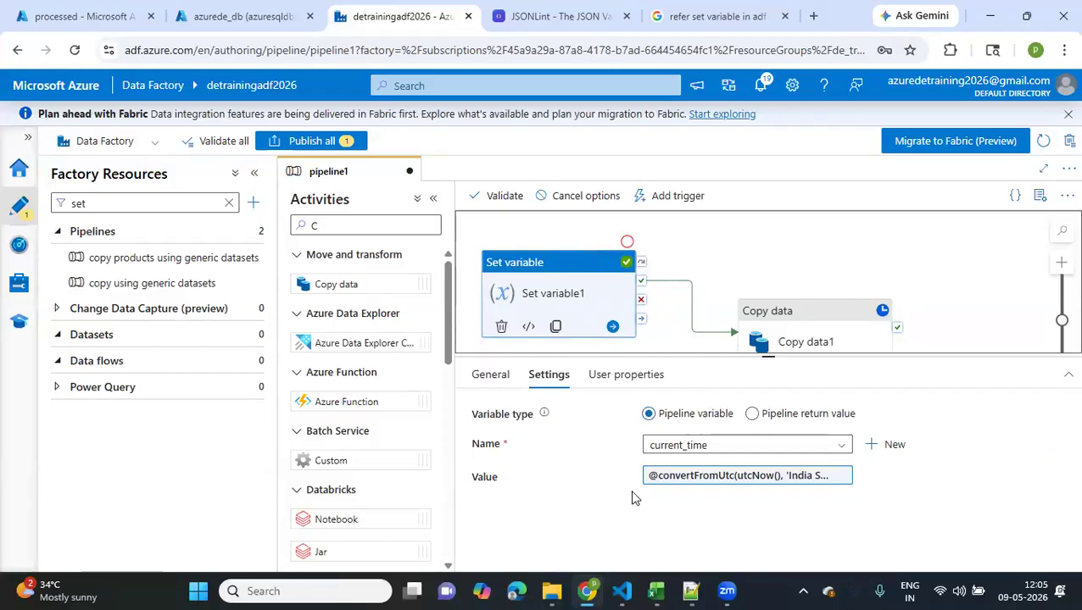
click(730, 264)
click(691, 421)
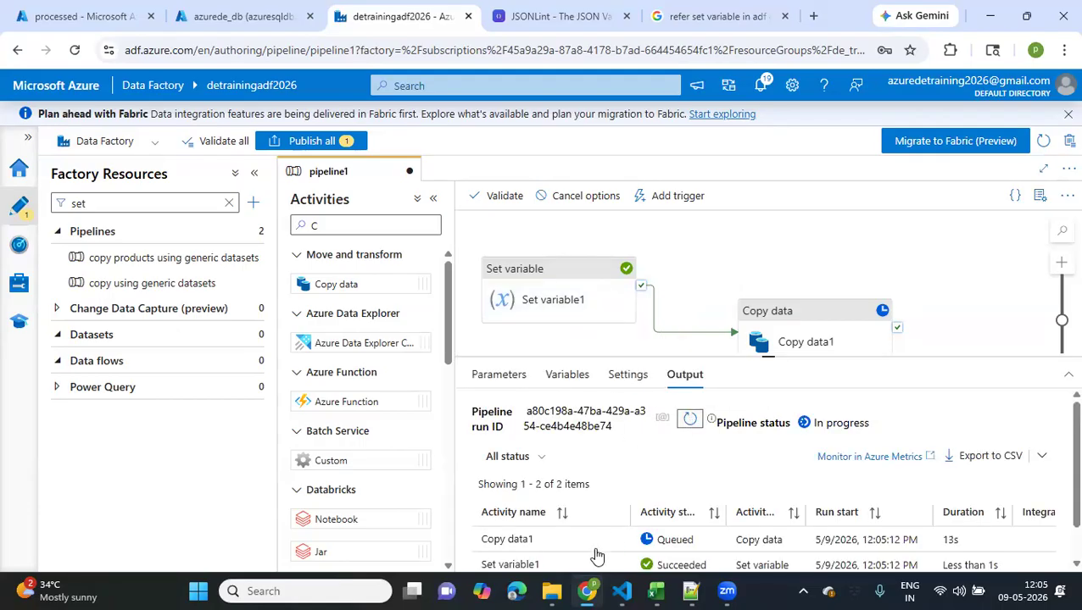
Read the output of the Set variable1 activity run, close it and refresh the pipeline run's status
scroll(596, 551, down, 1)
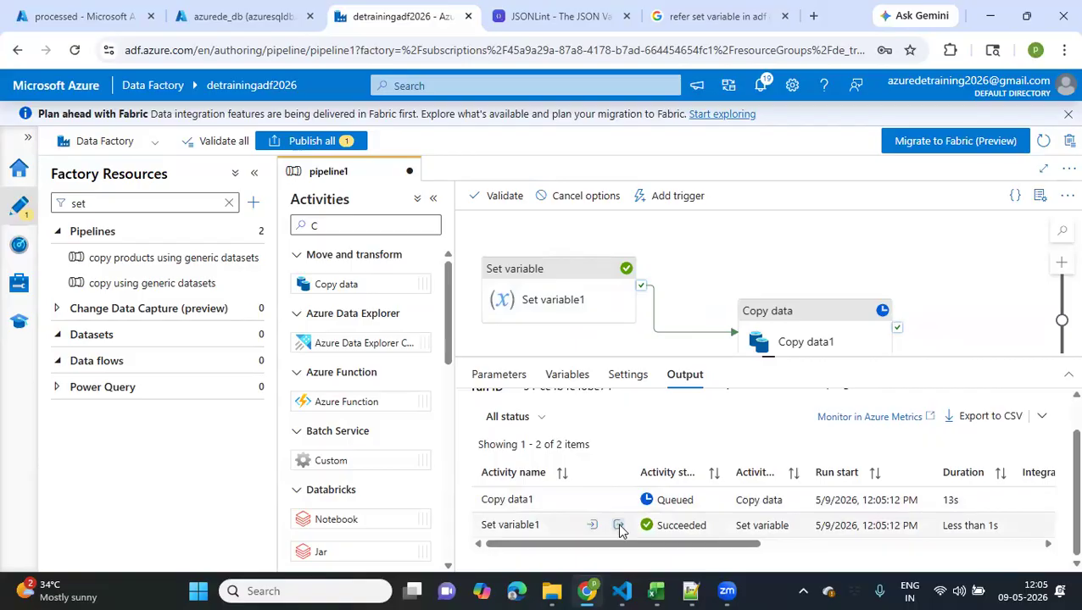
click(618, 526)
drag(537, 389, 655, 390)
click(846, 261)
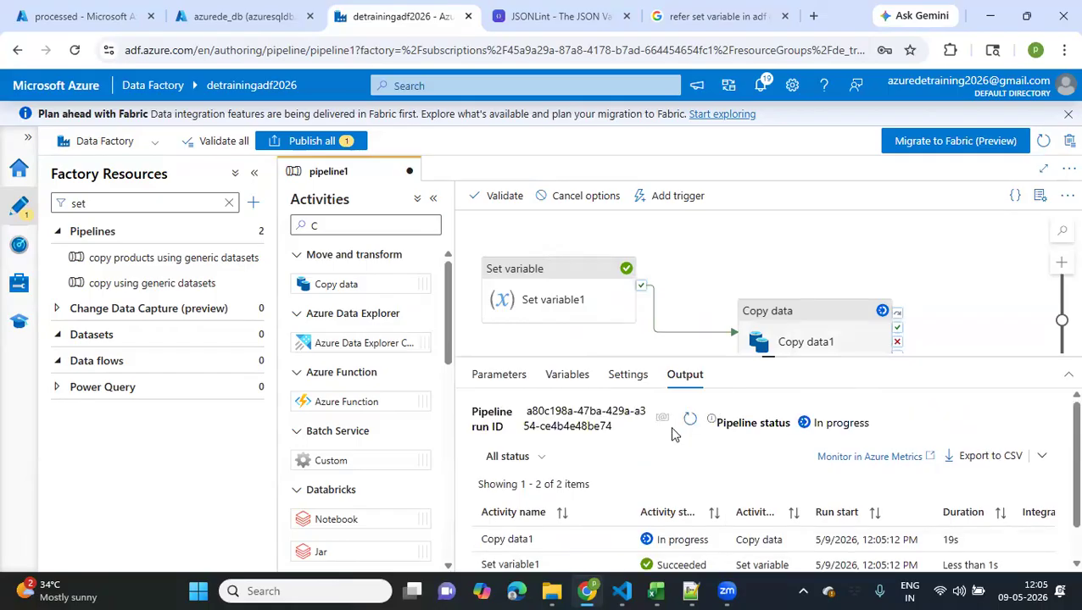
click(686, 426)
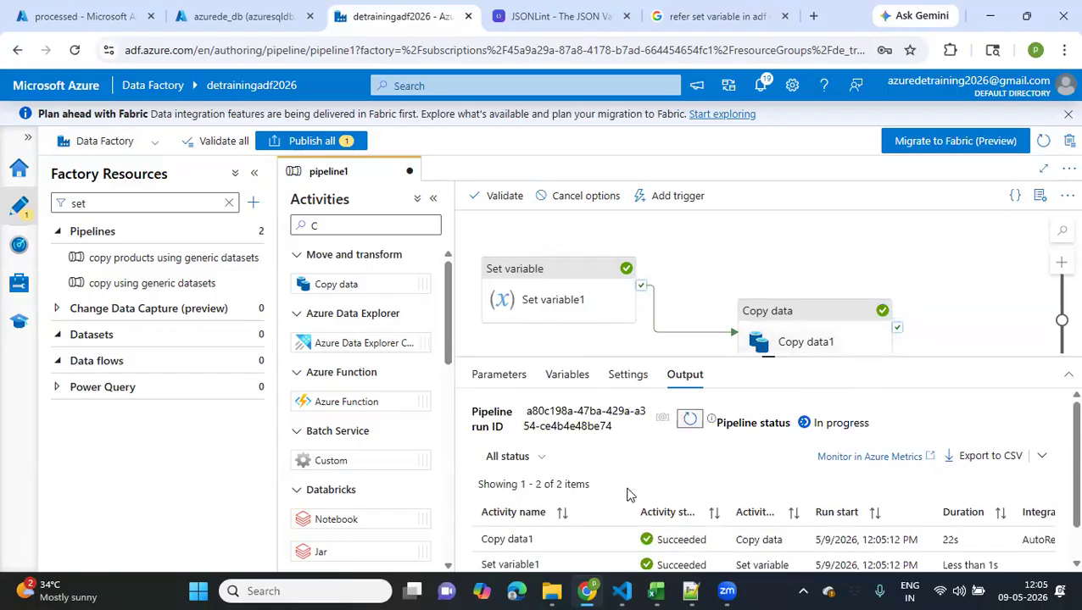
scroll(629, 495, down, 1)
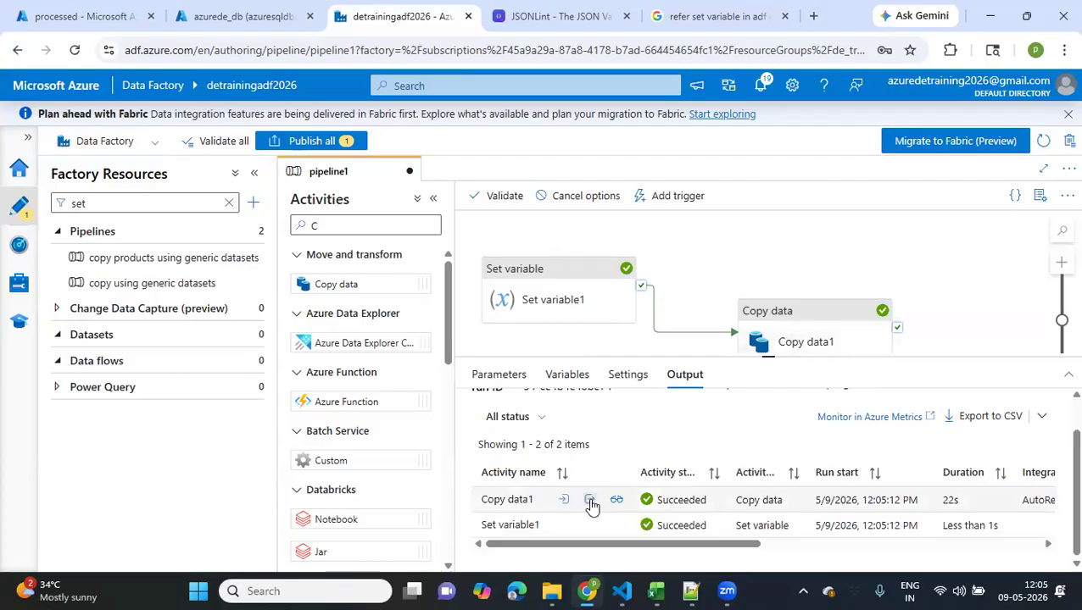
Refresh the 2026 folder of the processed container and examine the loadtime column in the contents of the customers blob
click(188, 27)
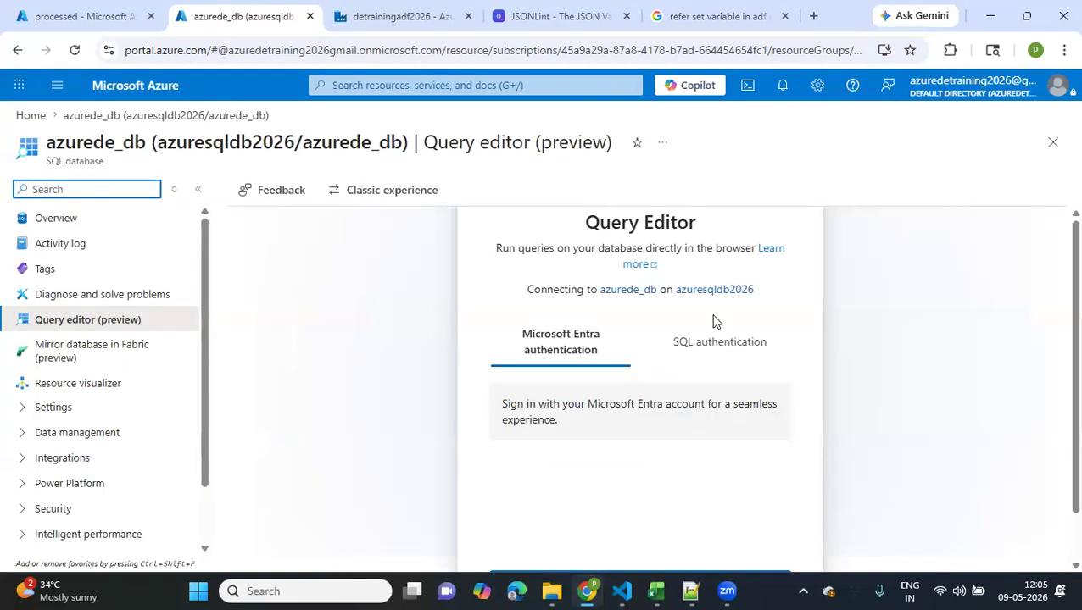
click(85, 16)
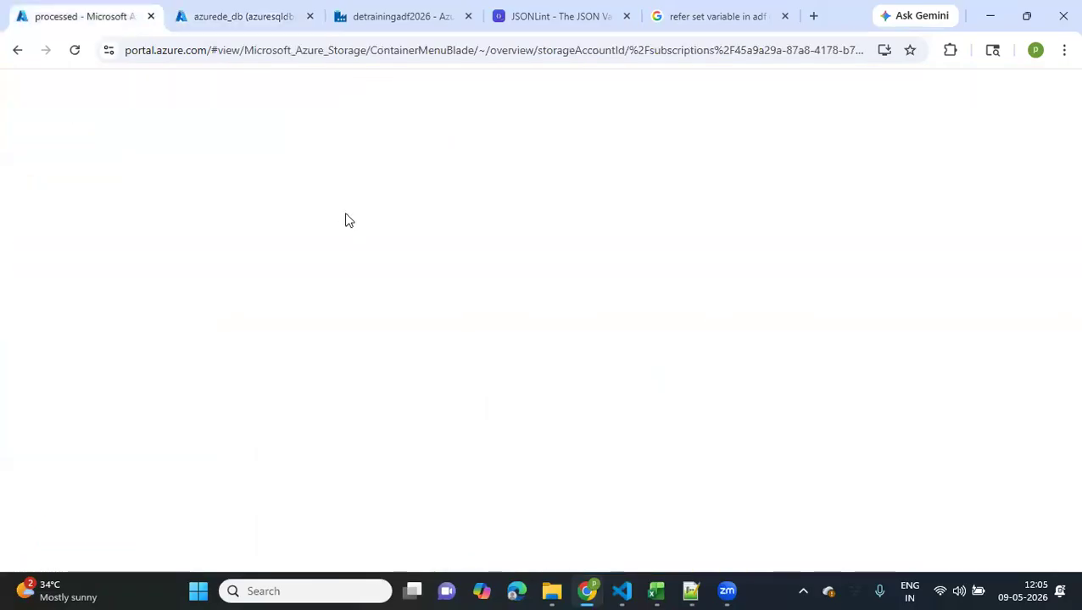
click(408, 197)
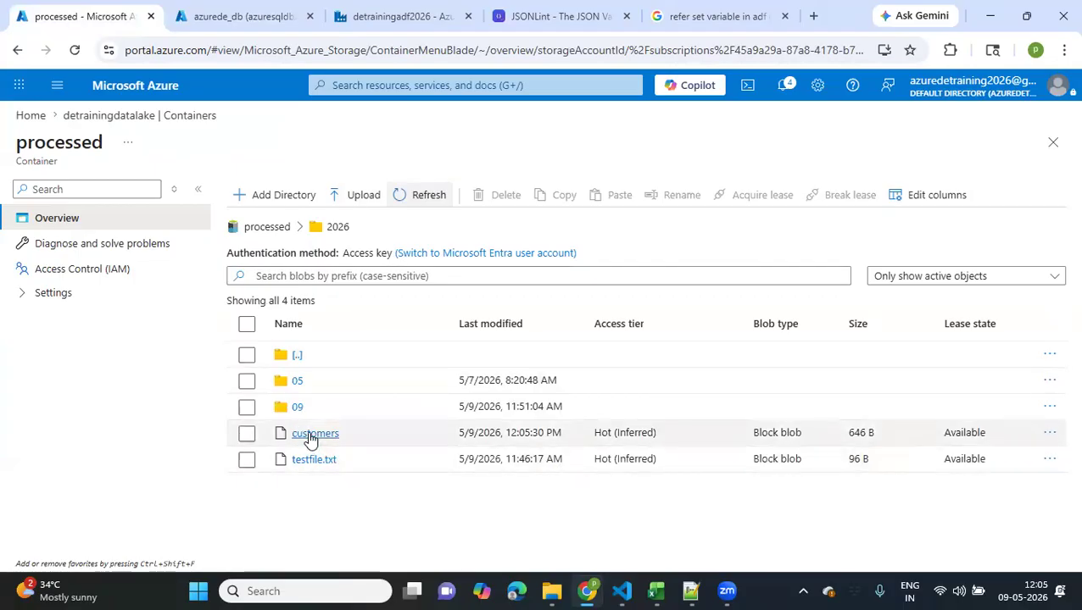
click(310, 437)
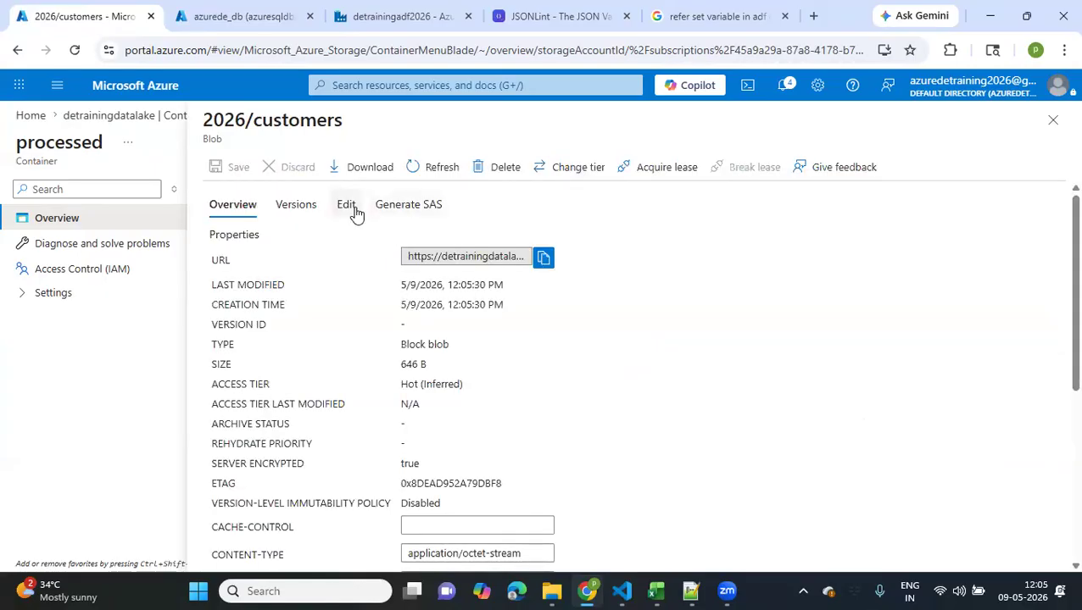
click(347, 205)
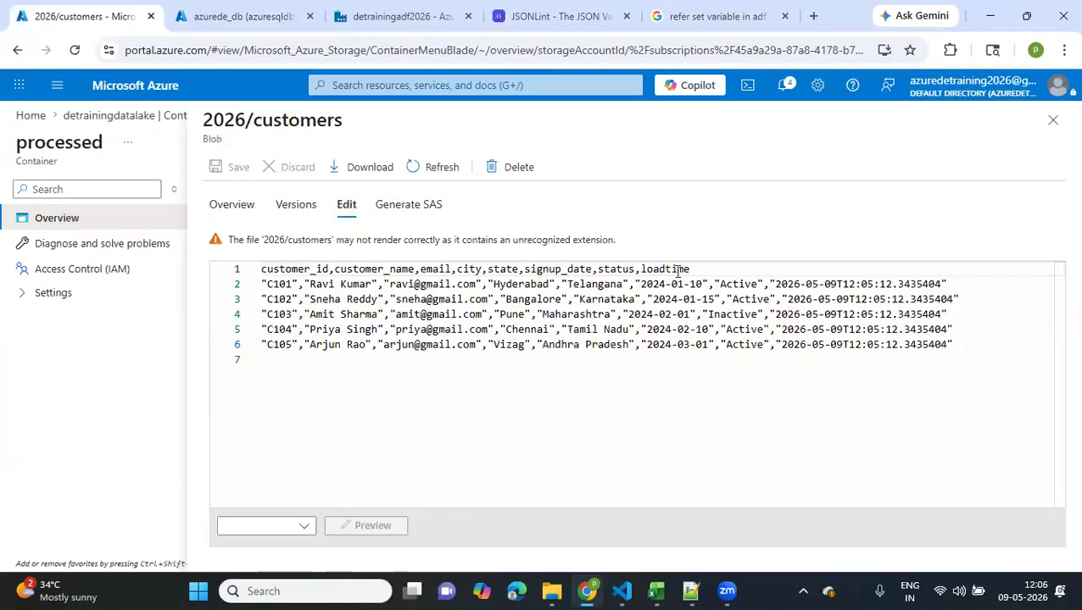
double_click(677, 270)
drag(940, 285, 778, 285)
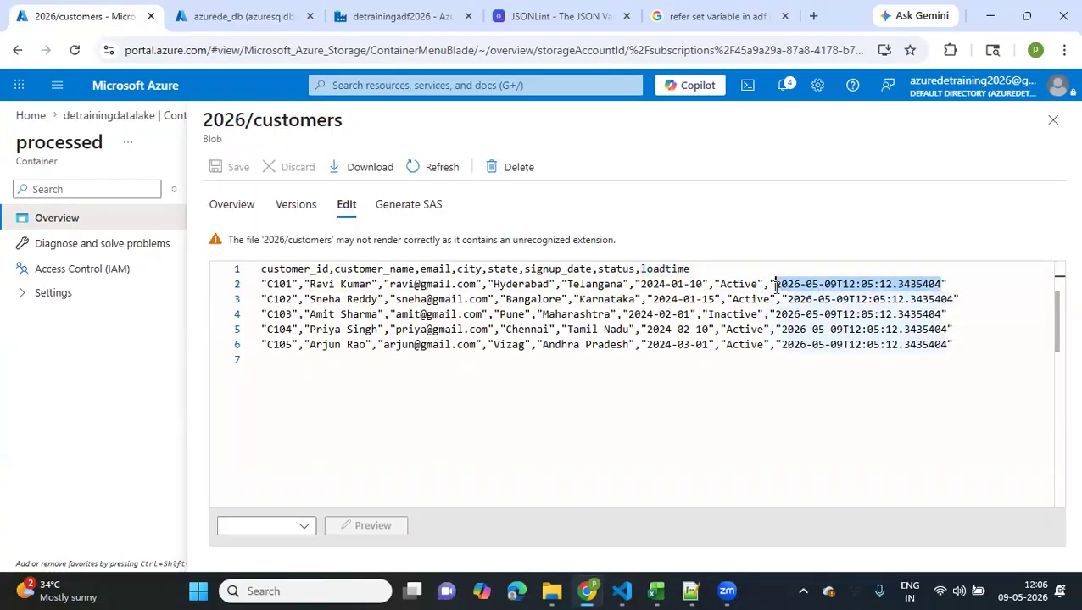
click(532, 410)
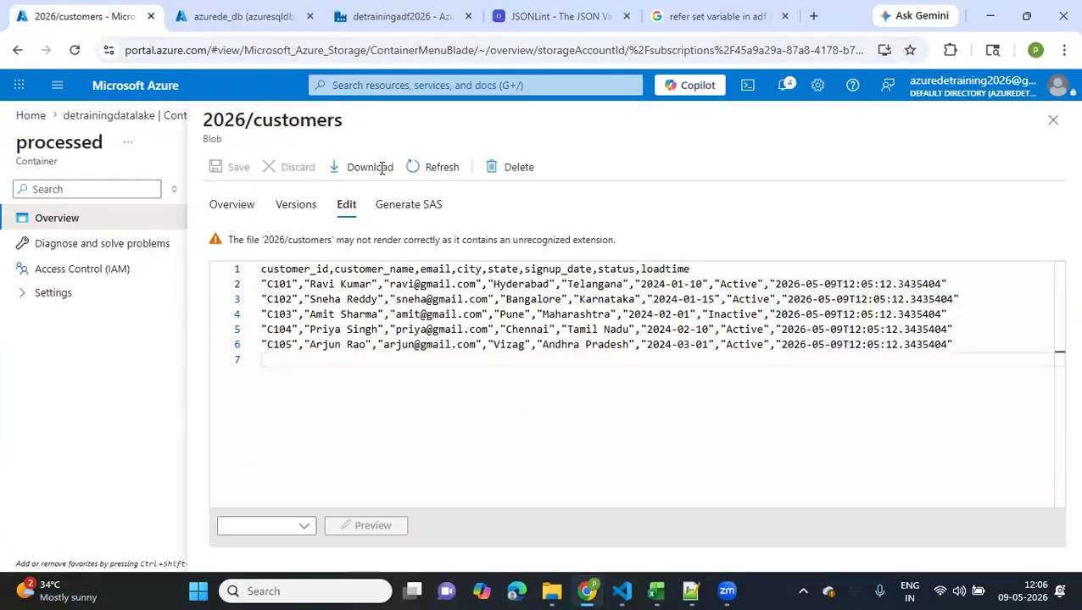
Return to pipeline1 in Data Factory and show the pipeline's parameters
key(ctrl+Tab)
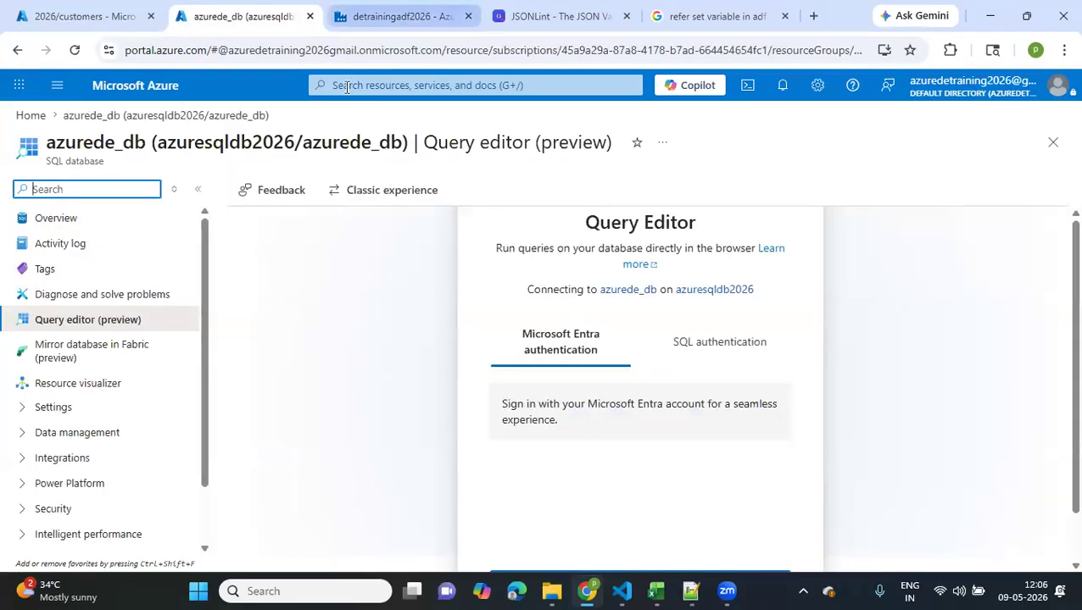
key(ctrl+Tab)
drag(739, 282, 773, 256)
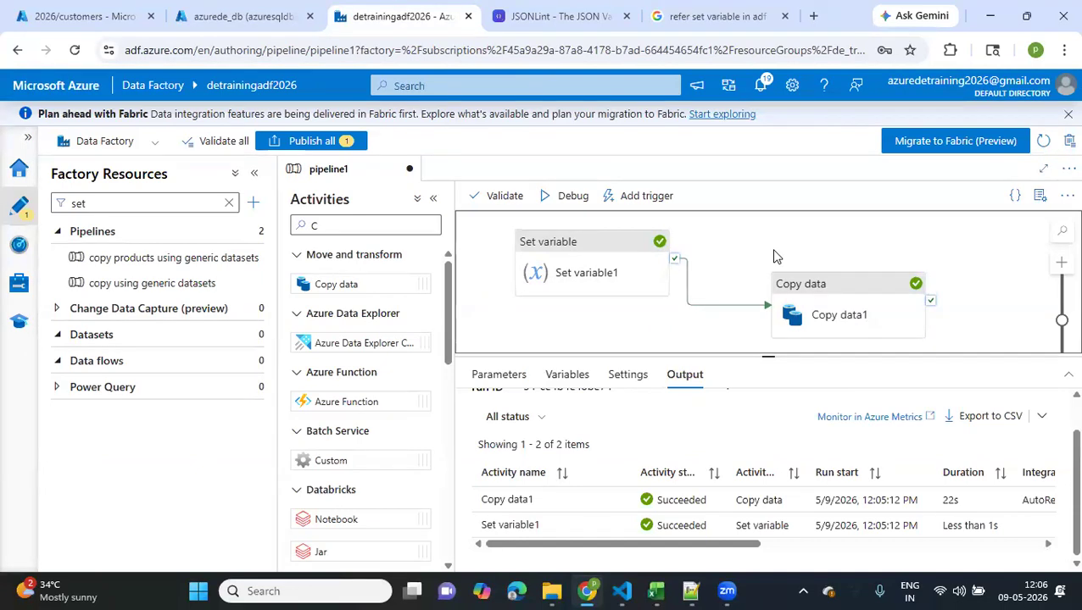
click(519, 376)
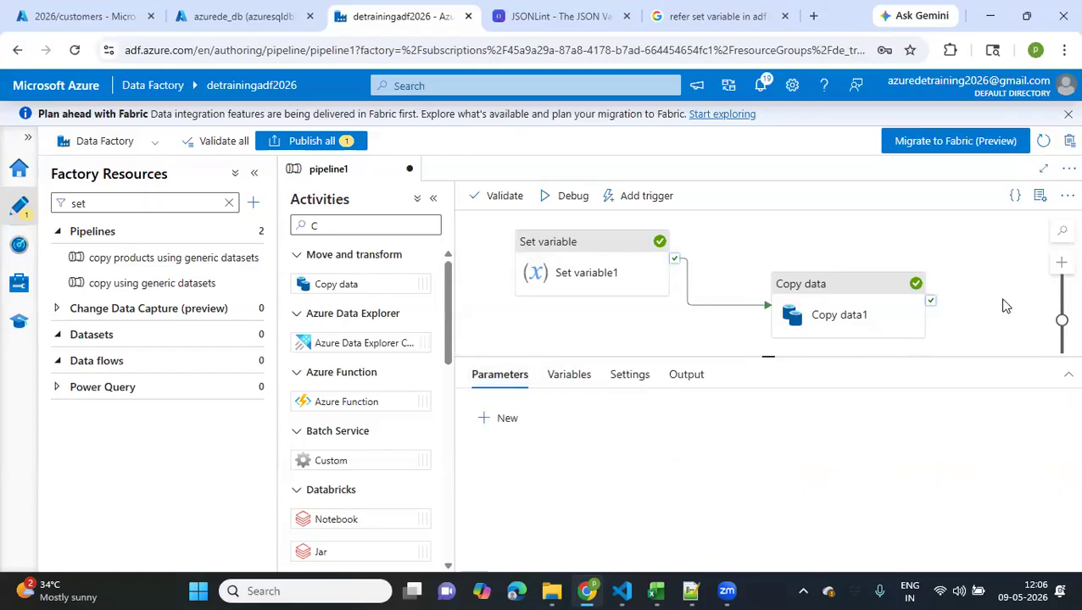
Clear the activity search filter and show pipeline1's variables
click(393, 223)
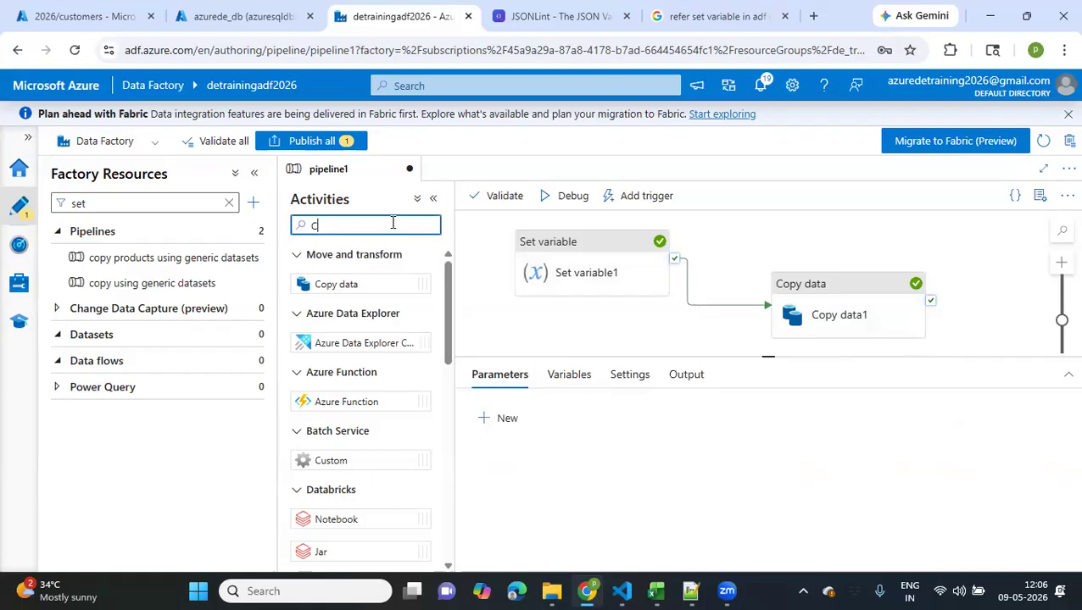
key(BackSpace)
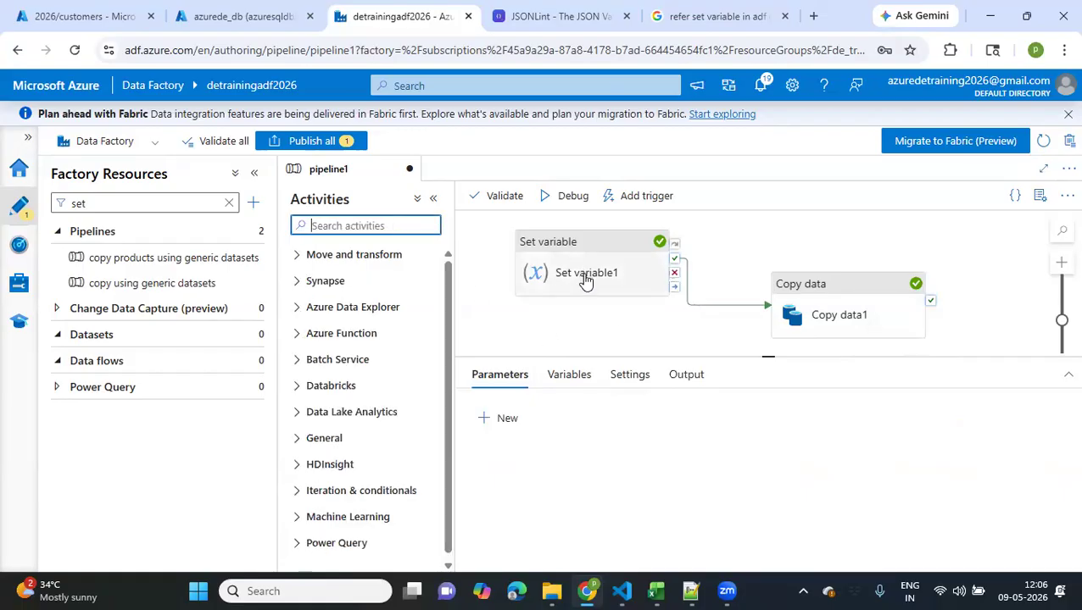
click(566, 376)
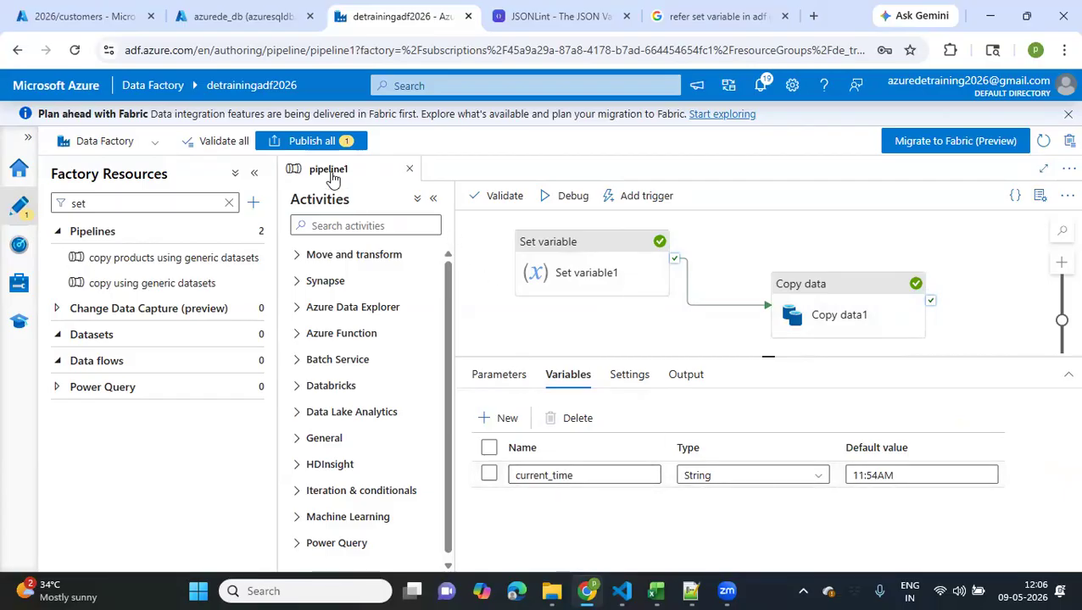
Publish the pending pipeline1 changes to the live environment
click(668, 313)
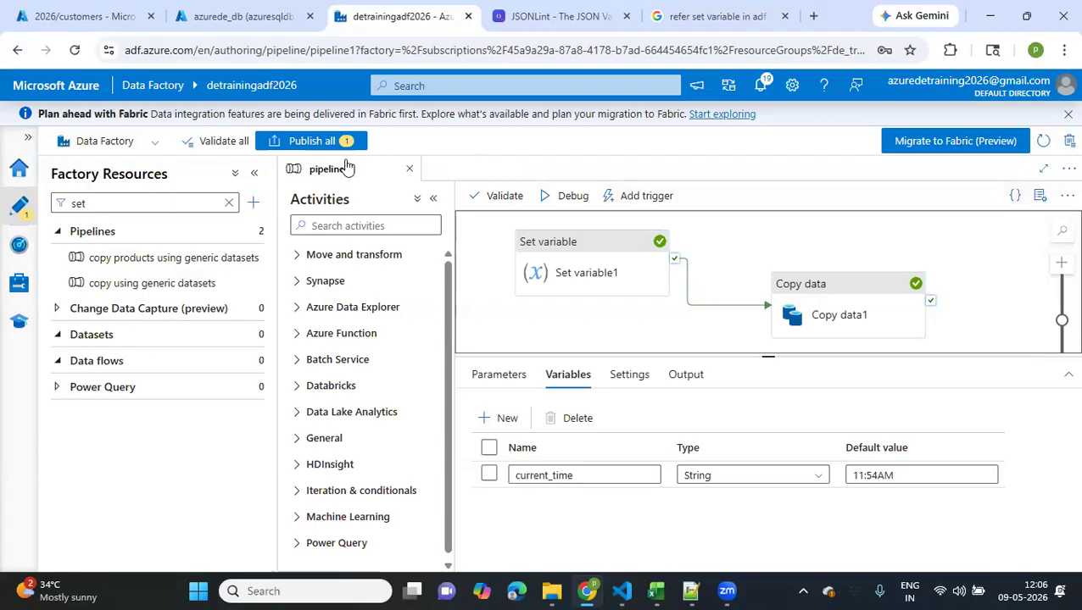
click(298, 142)
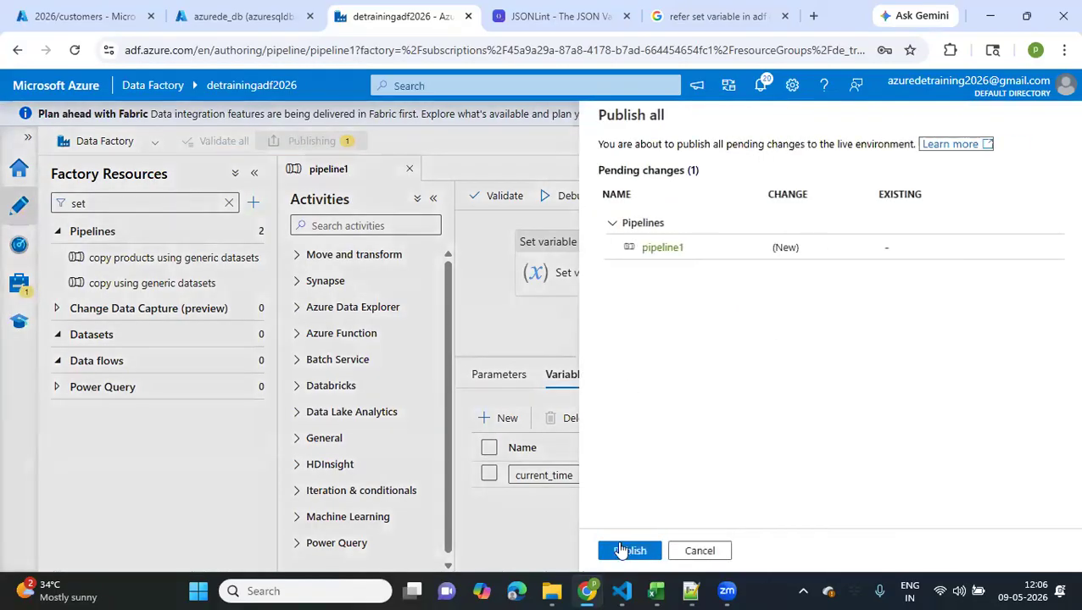
click(620, 553)
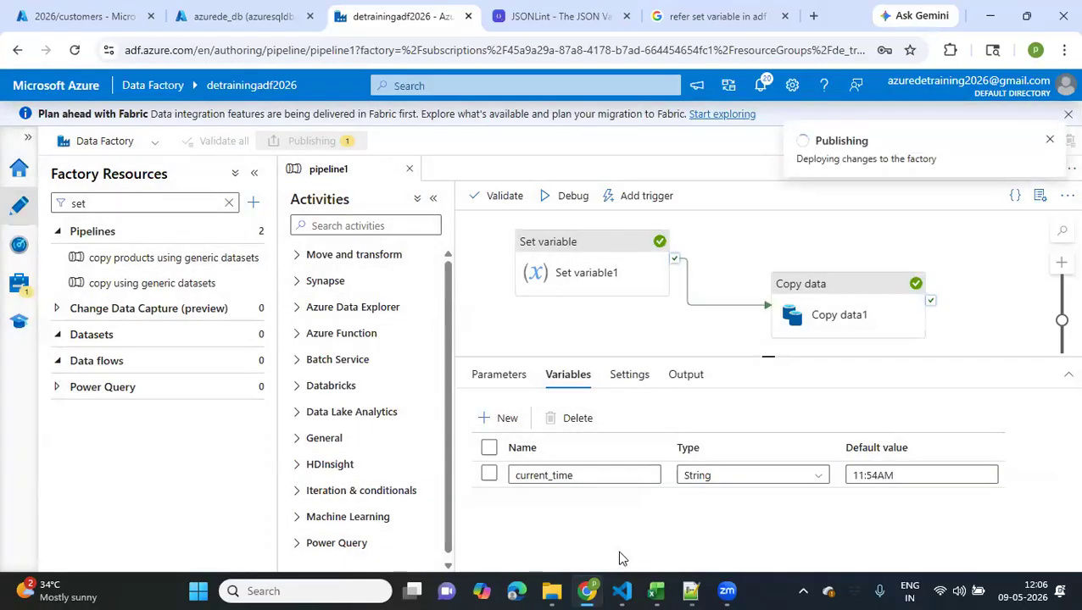
Switch to testfile.txt in Notepad++ and add the line "integration runtime" below the JSON text, separated by blank lines
click(691, 592)
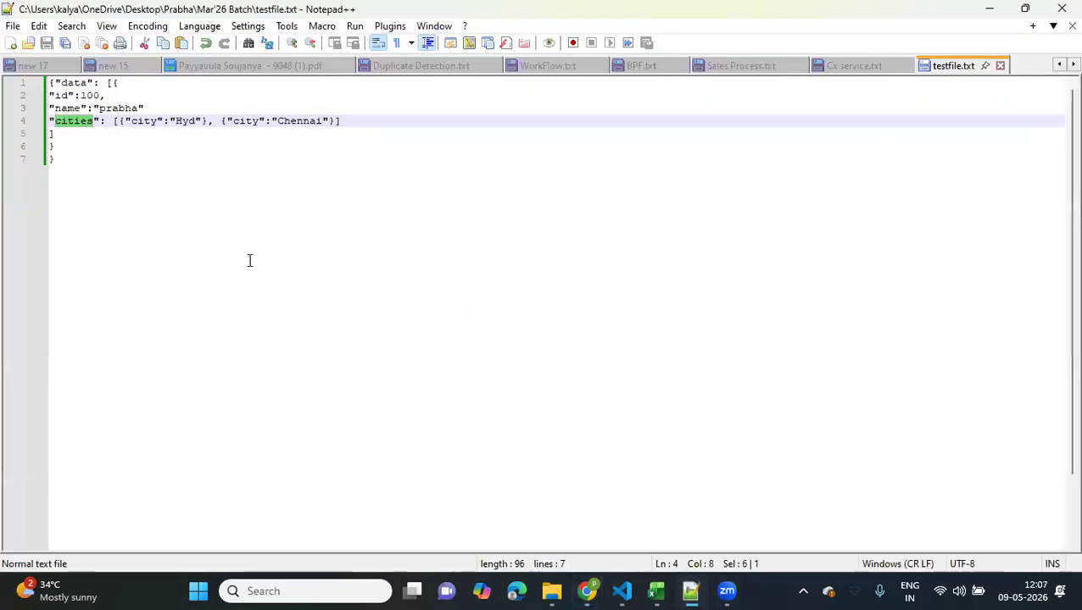
click(155, 197)
key(Return)
key(Return)
key(Return)
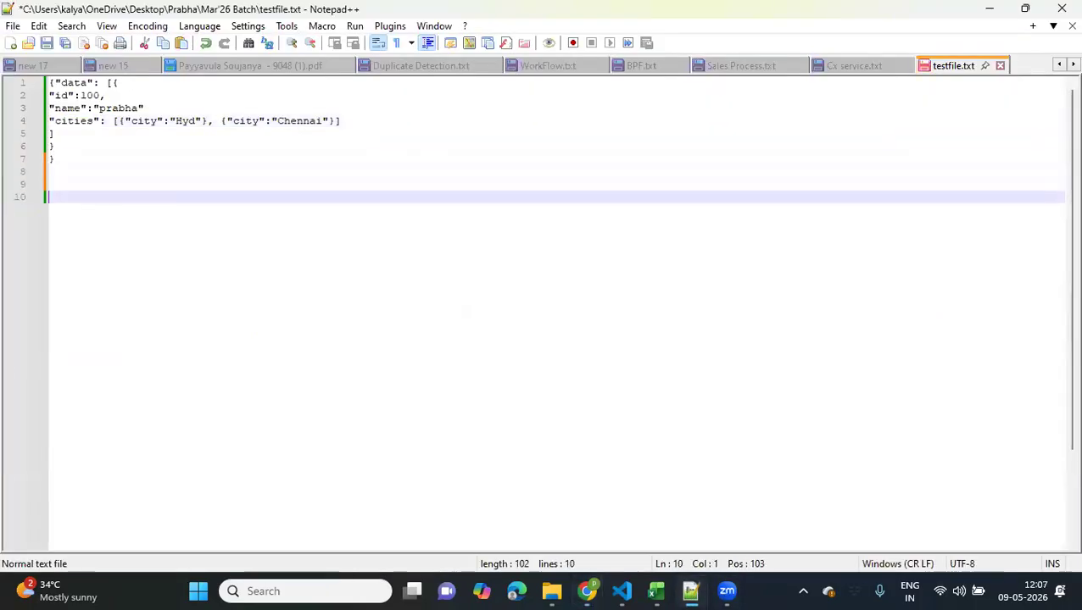
text(line)
key(BackSpace)
key(BackSpace)
key(BackSpace)
key(BackSpace)
text(in)
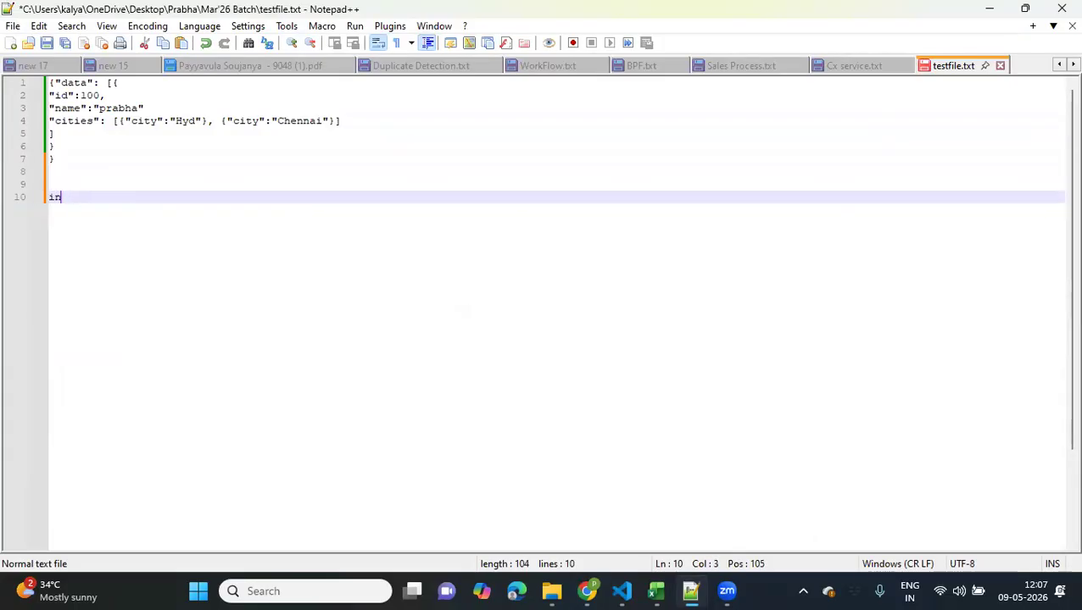
text(tegratio)
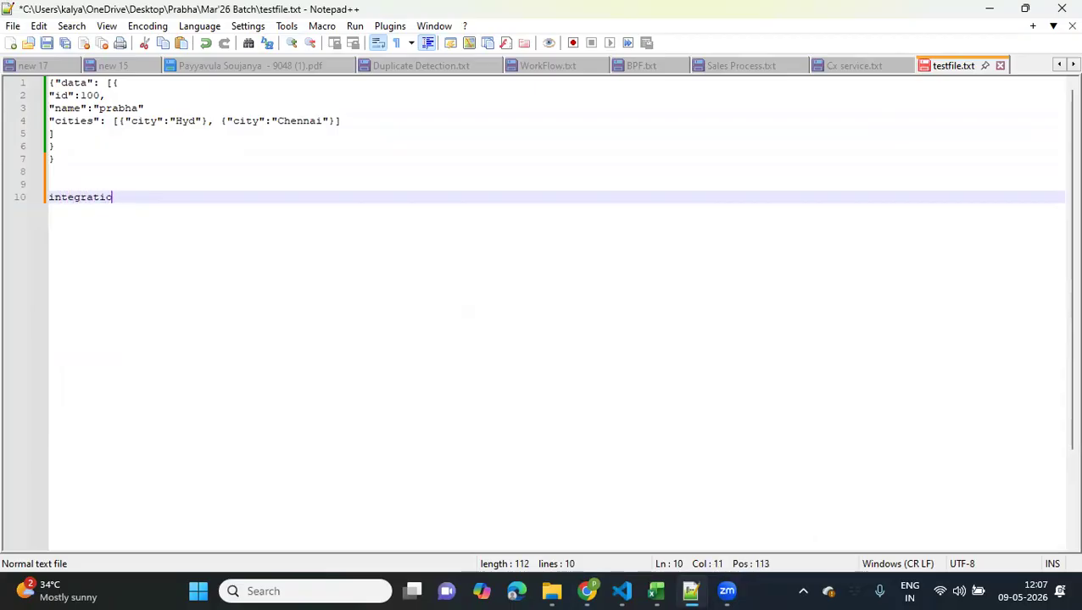
text(n runtime)
Add the lines "triggers" and "Watermark - incremental load" below "integration runtime", and highlight the three topic lines
key(Return)
text(triggers)
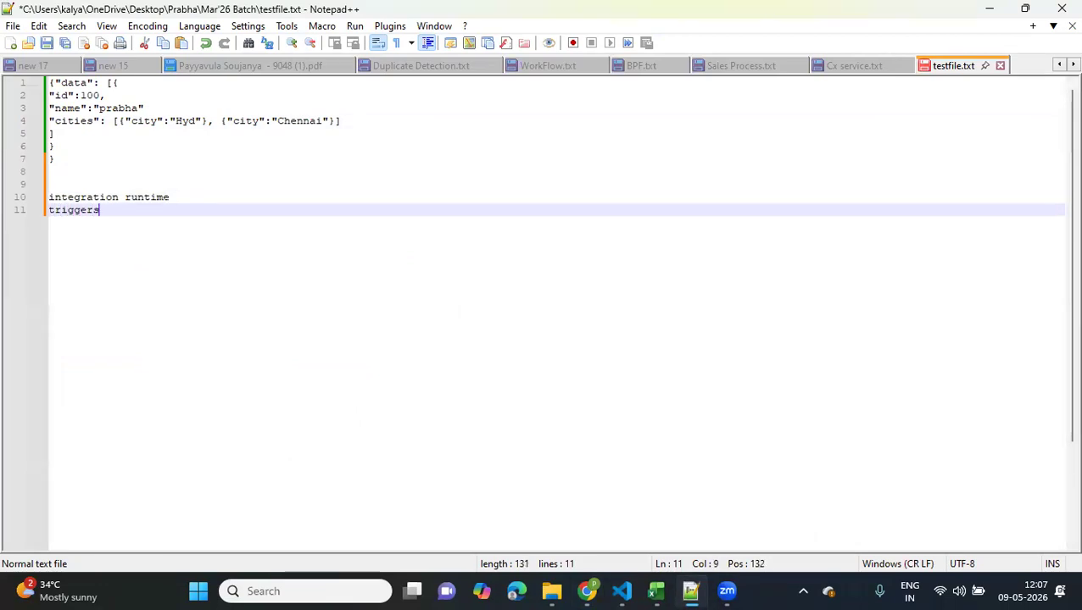
key(Return)
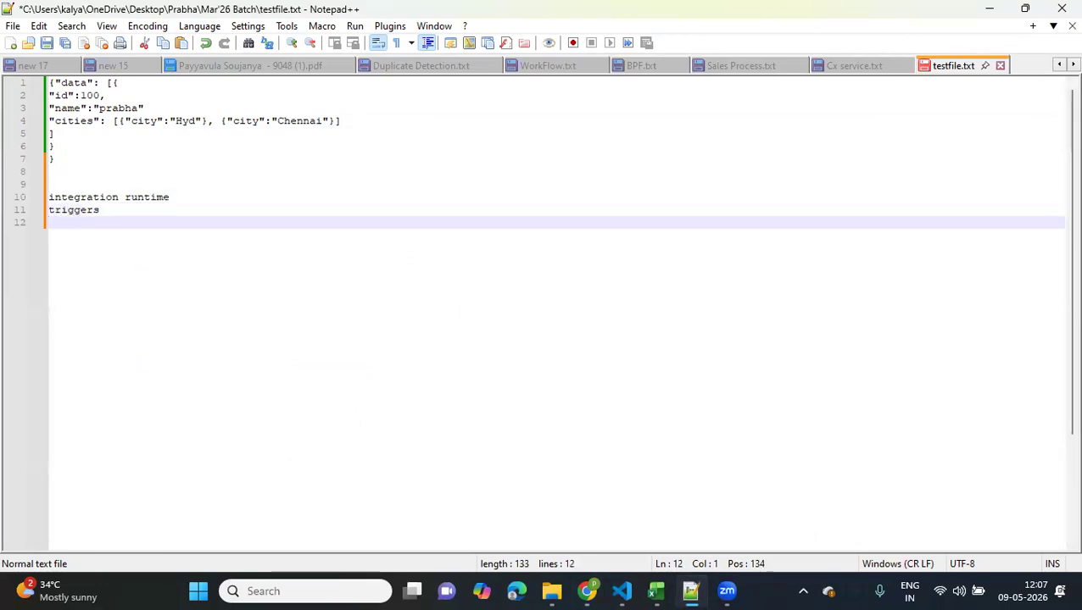
text(Watermar)
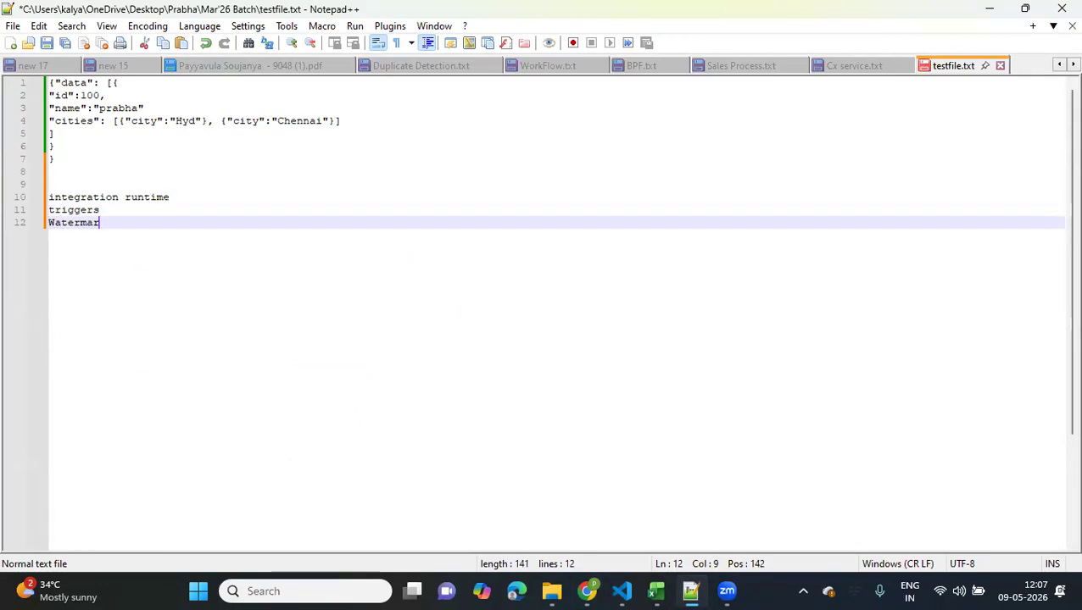
text(k)
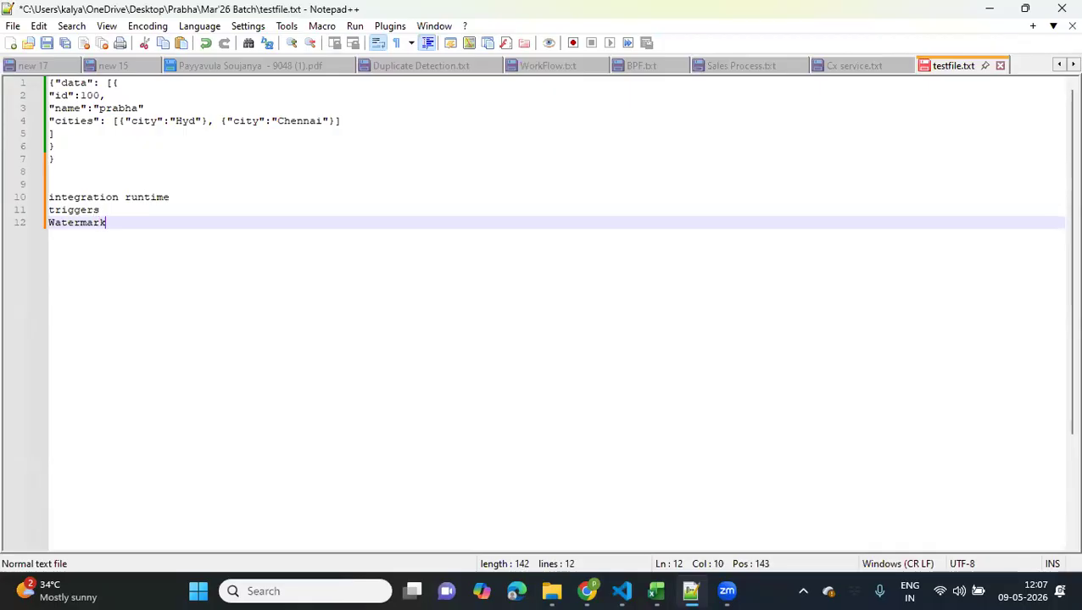
text( - incremen)
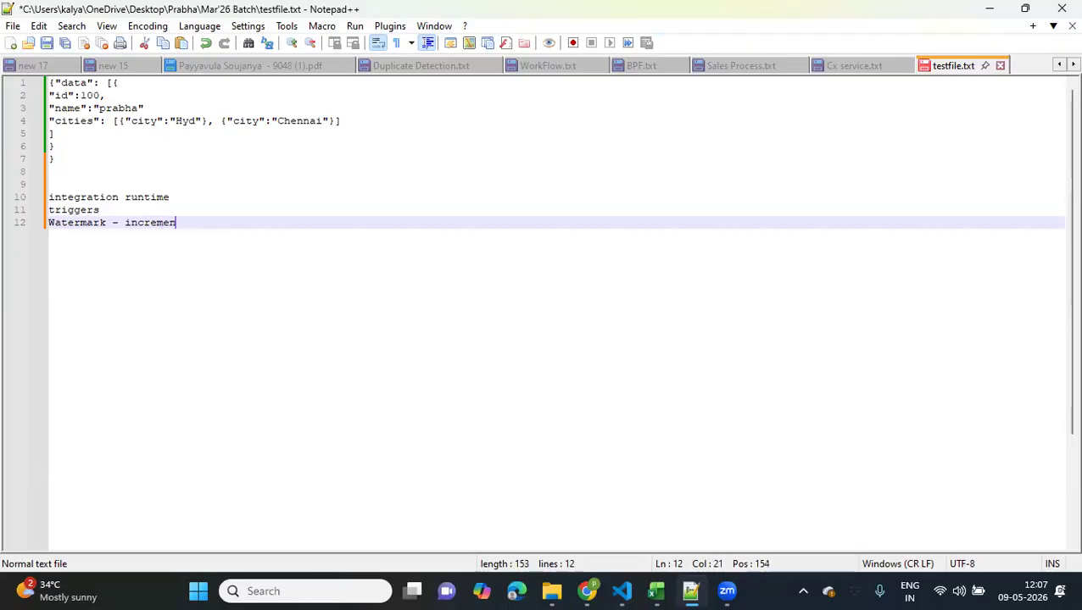
text(tal load)
drag(260, 220, 34, 197)
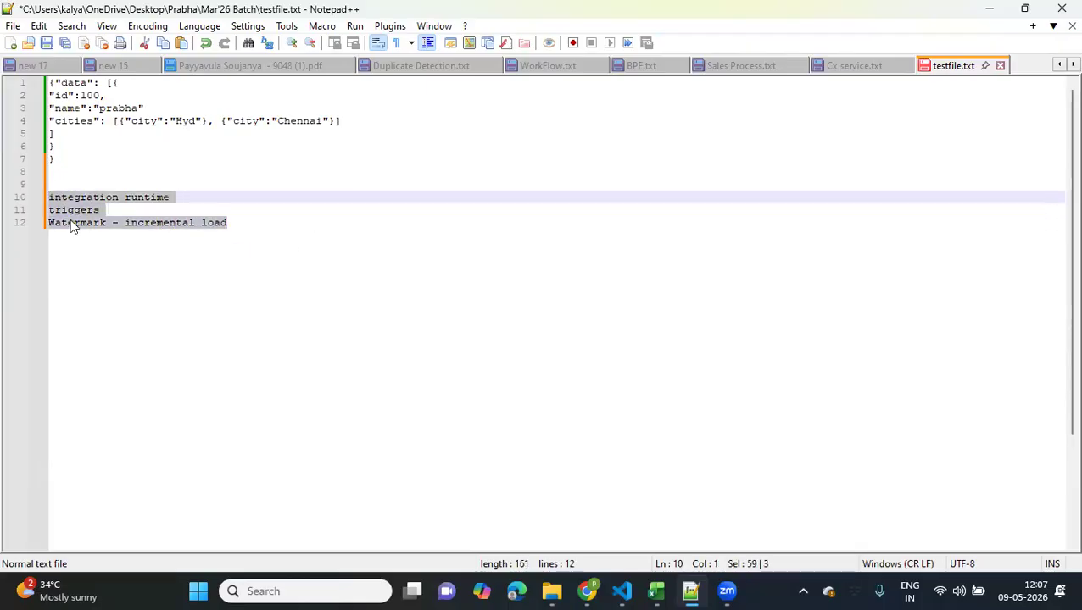
Add the line "alerts" at the end of the topic list in testfile.txt
click(238, 219)
key(Return)
text(alerts)
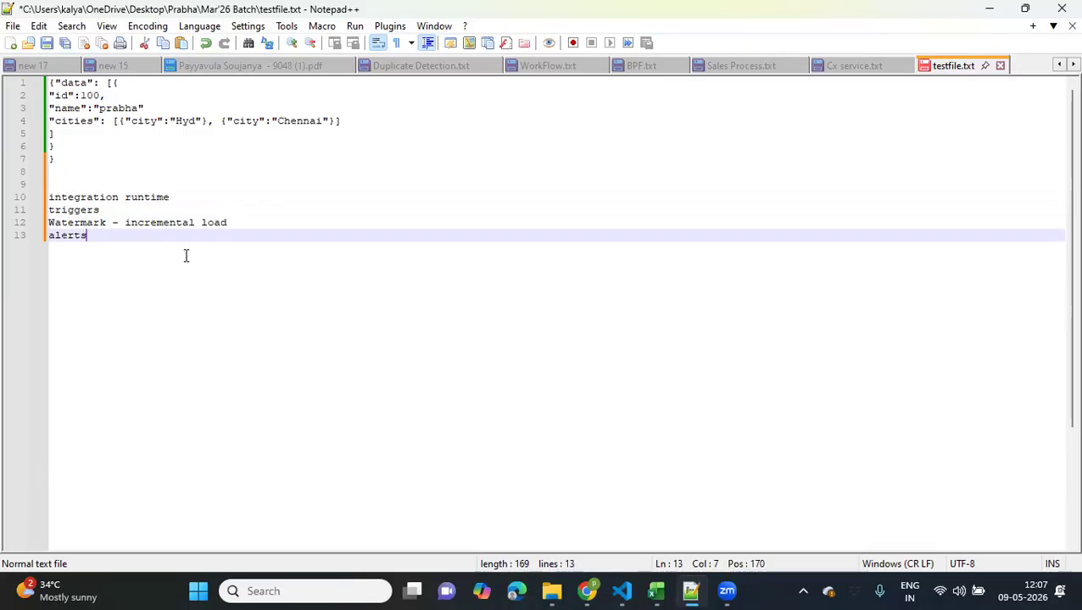
Highlight the topic list from "integration runtime" to "alerts" and switch back to pipeline1 in Data Factory
double_click(82, 236)
click(106, 238)
shift+click(31, 200)
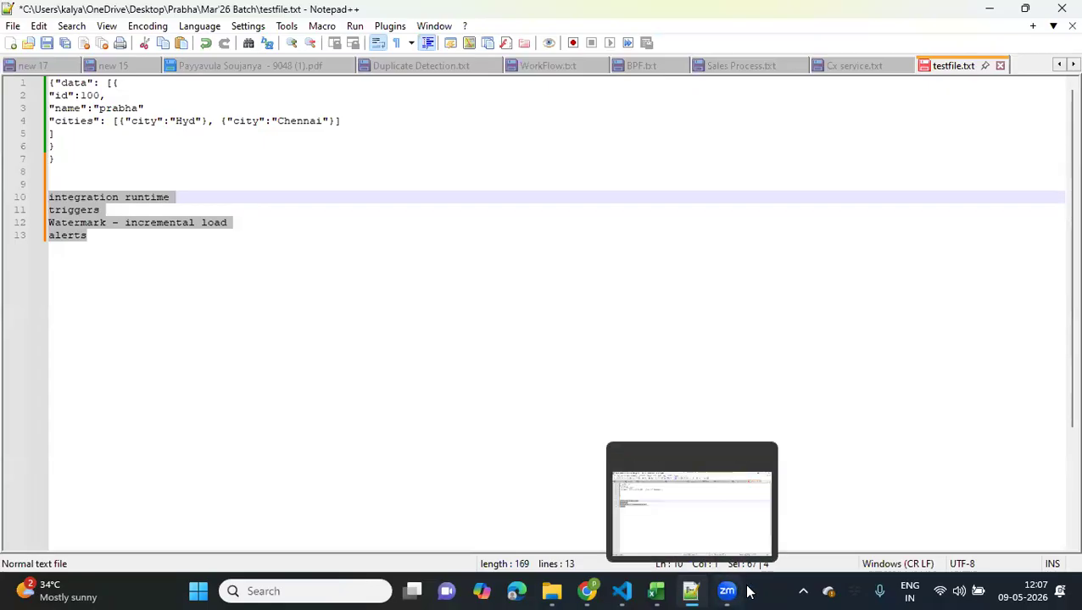
click(586, 591)
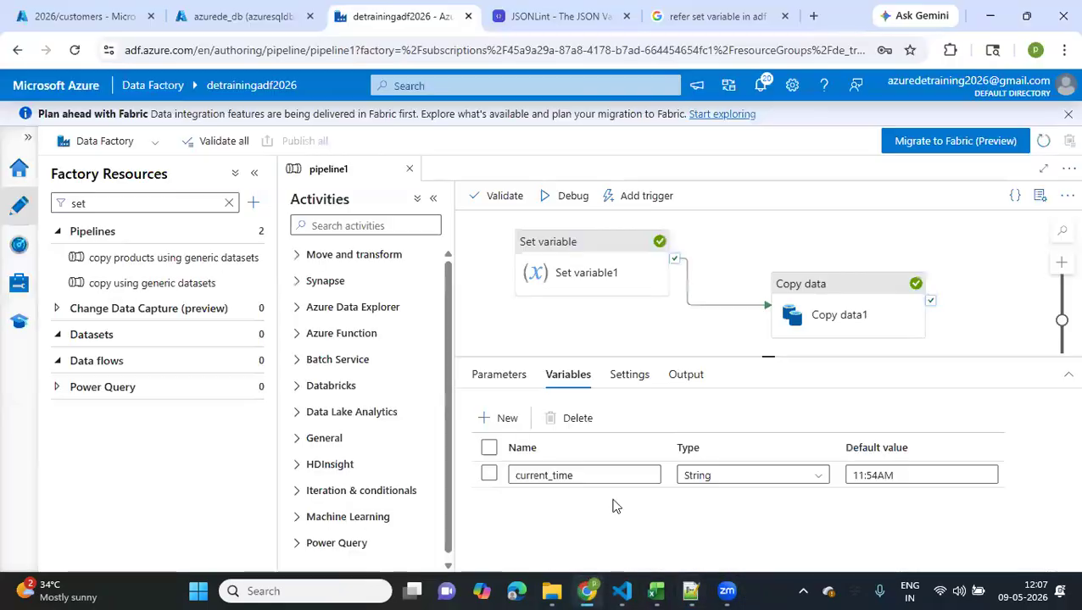